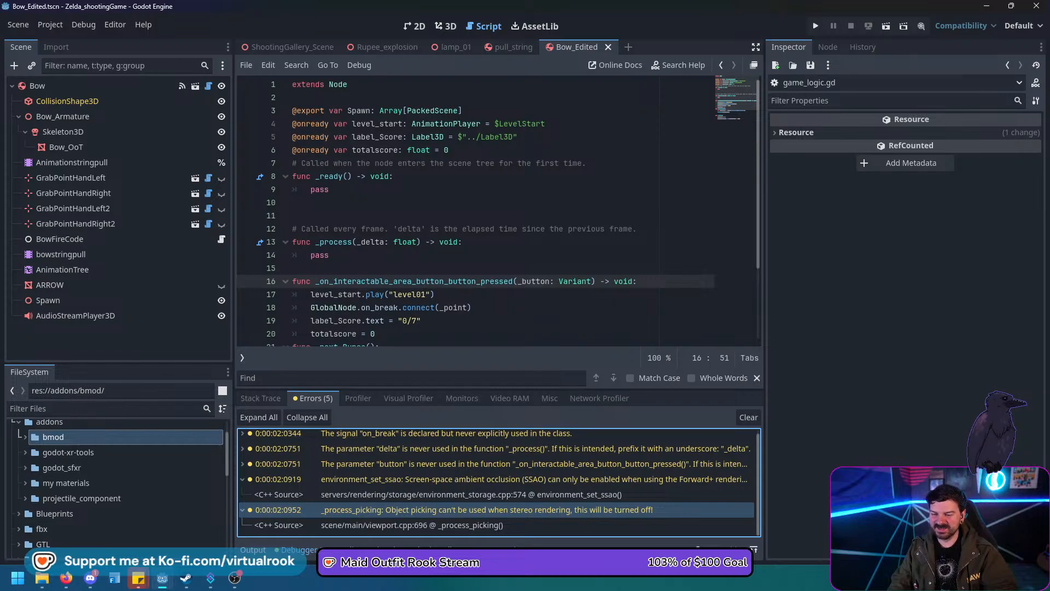
Review the button-pressed and scoring functions in game_logic.gd, show the scripts list, and open UseBow.gd.
scroll(498, 211, down, 1)
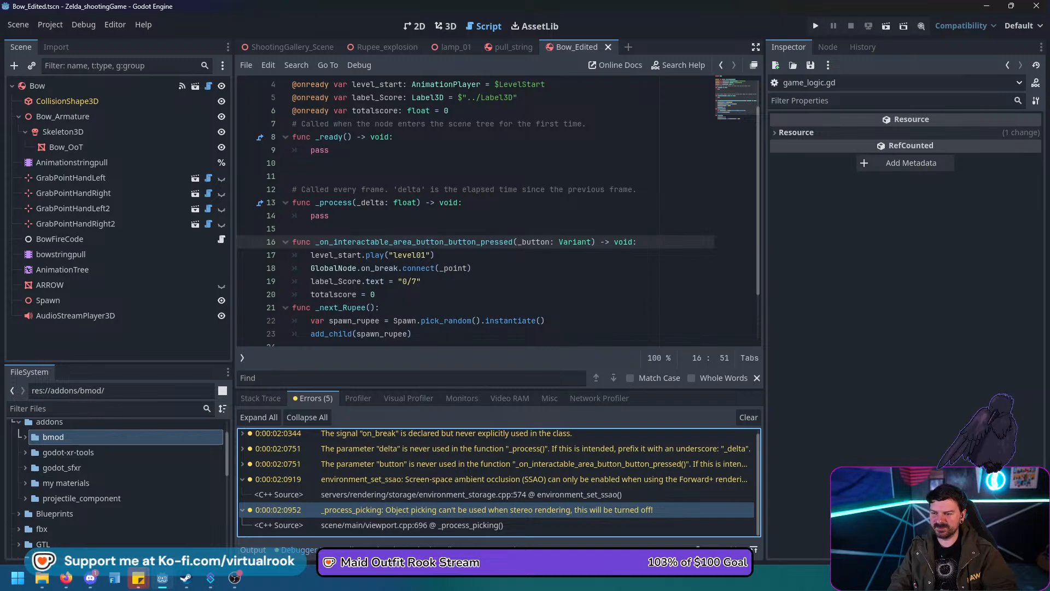
drag(311, 255, 472, 268)
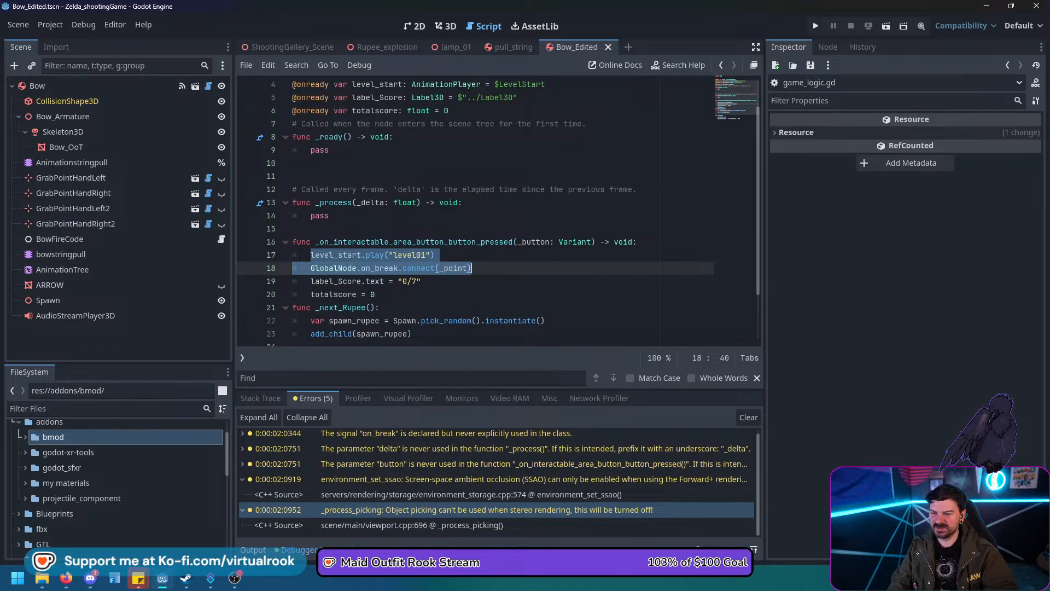
click(421, 281)
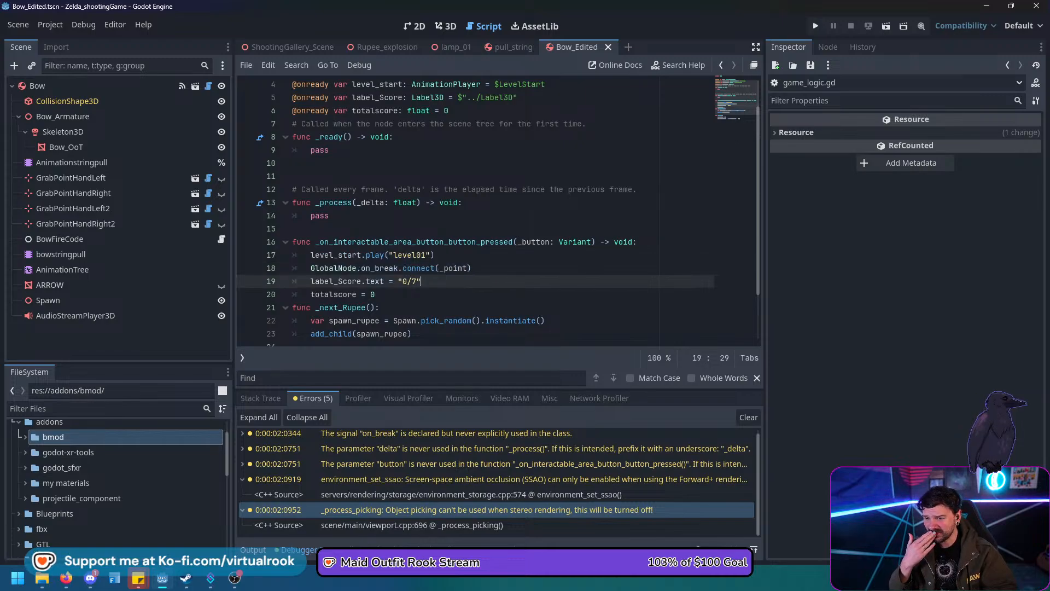
scroll(492, 213, down, 2)
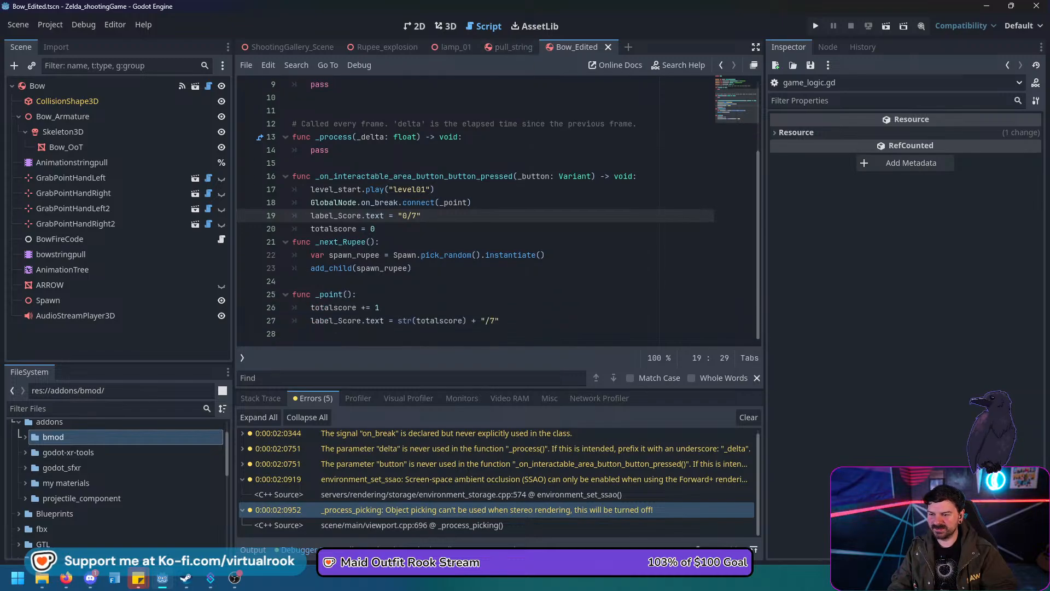
click(242, 357)
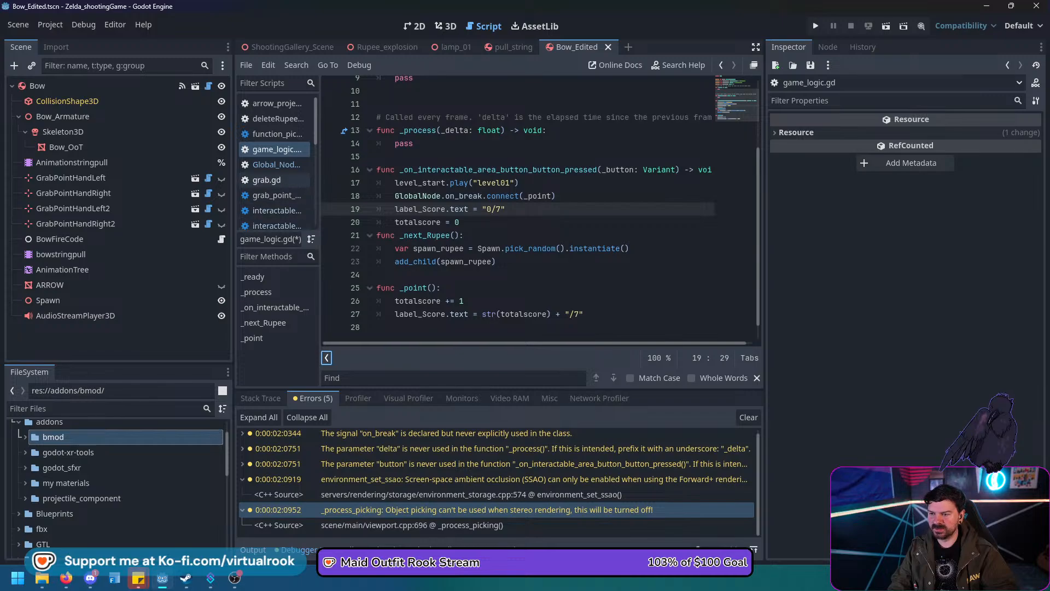
scroll(273, 177, down, 1)
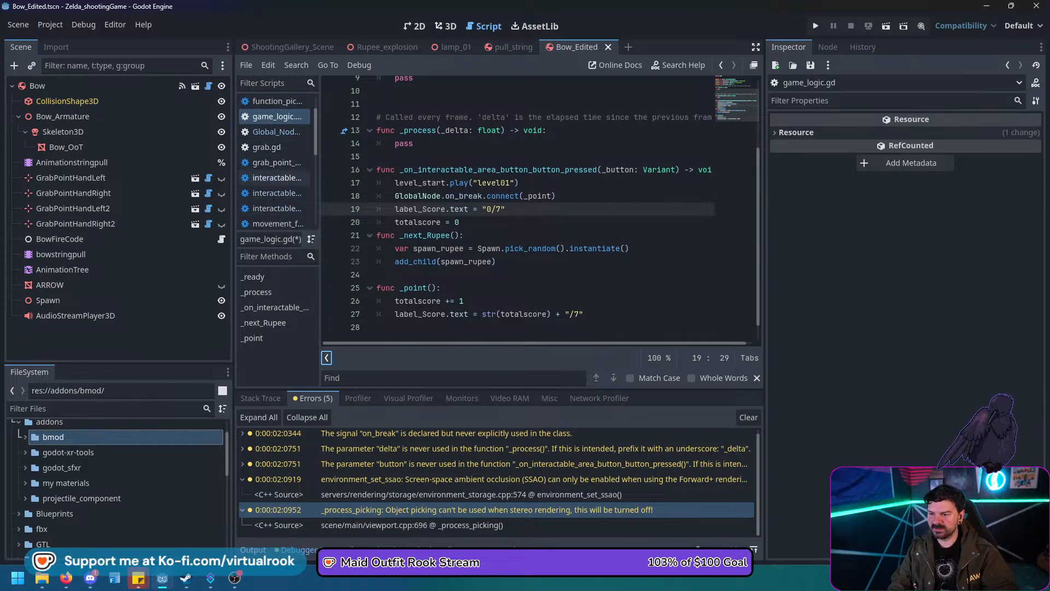
scroll(273, 180, down, 3)
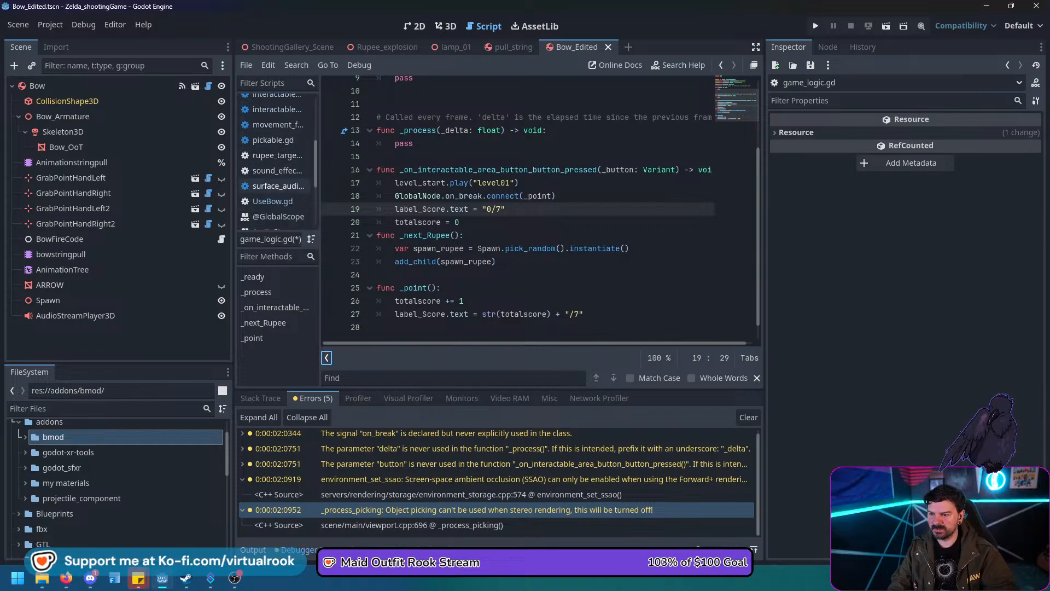
click(273, 201)
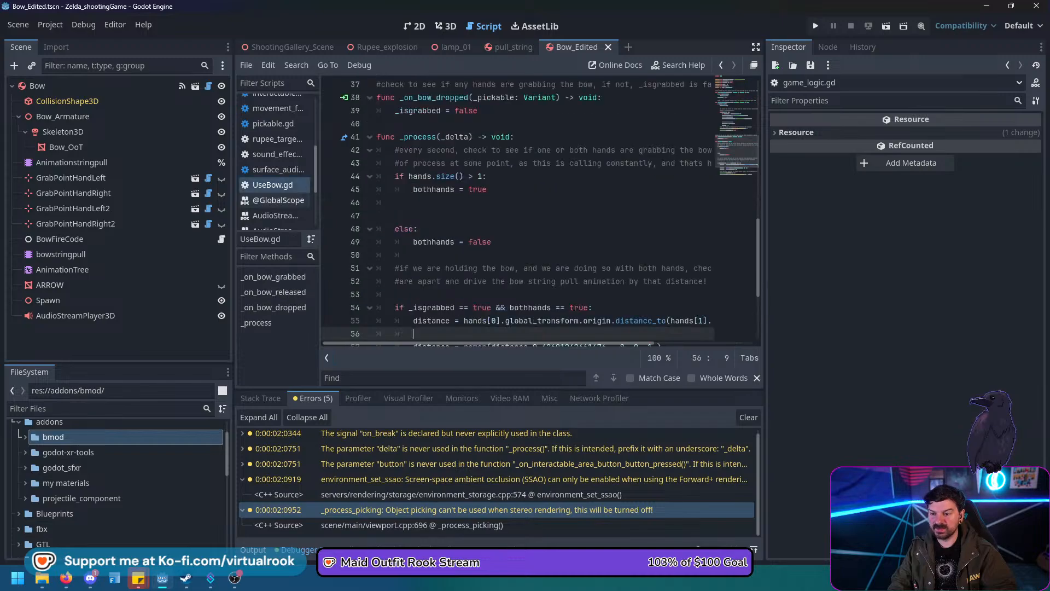
Examine line by line how UseBow.gd instantiates, rotates, parents and positions new_arrow when the bowstring is released.
scroll(517, 213, down, 3)
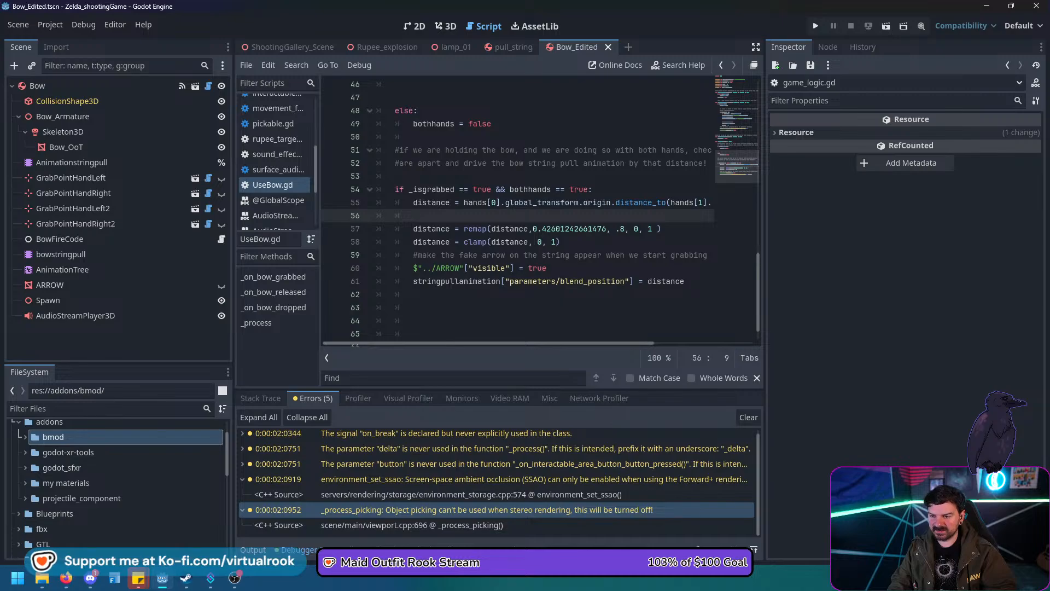
scroll(517, 214, down, 1)
scroll(539, 208, up, 10)
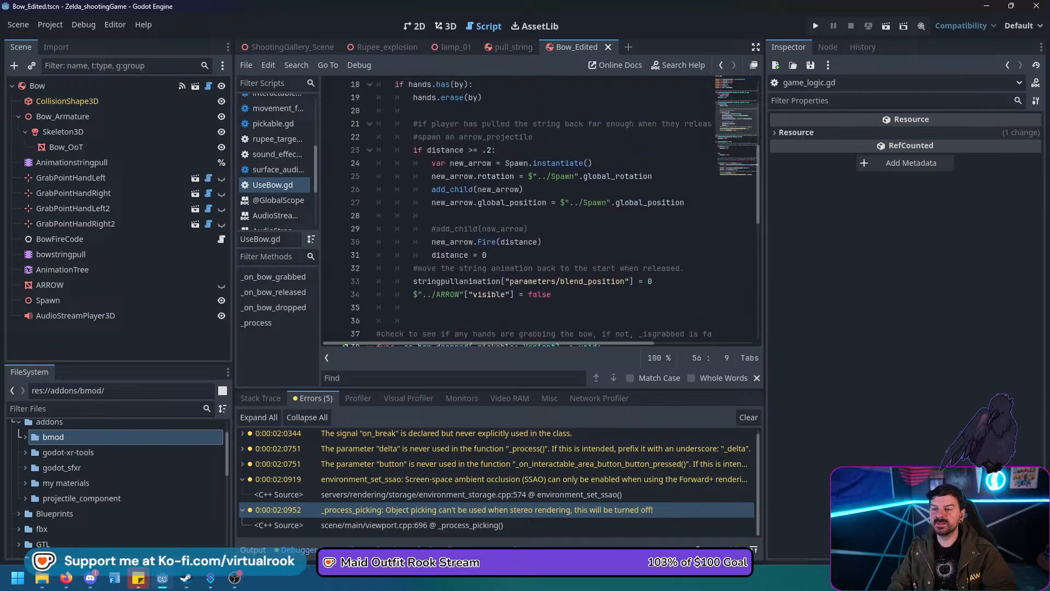
drag(413, 150, 487, 255)
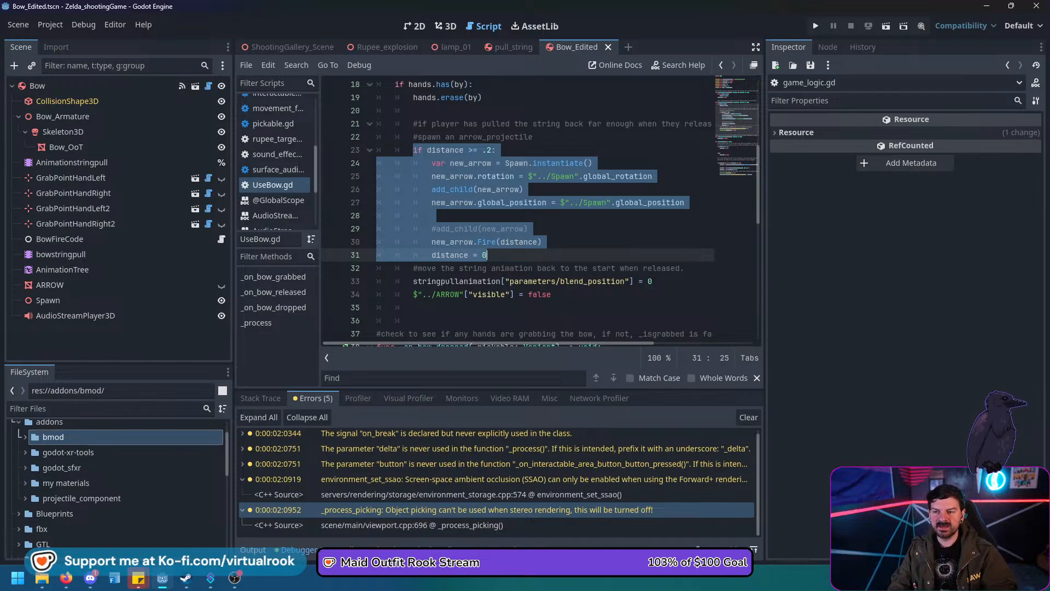
click(431, 215)
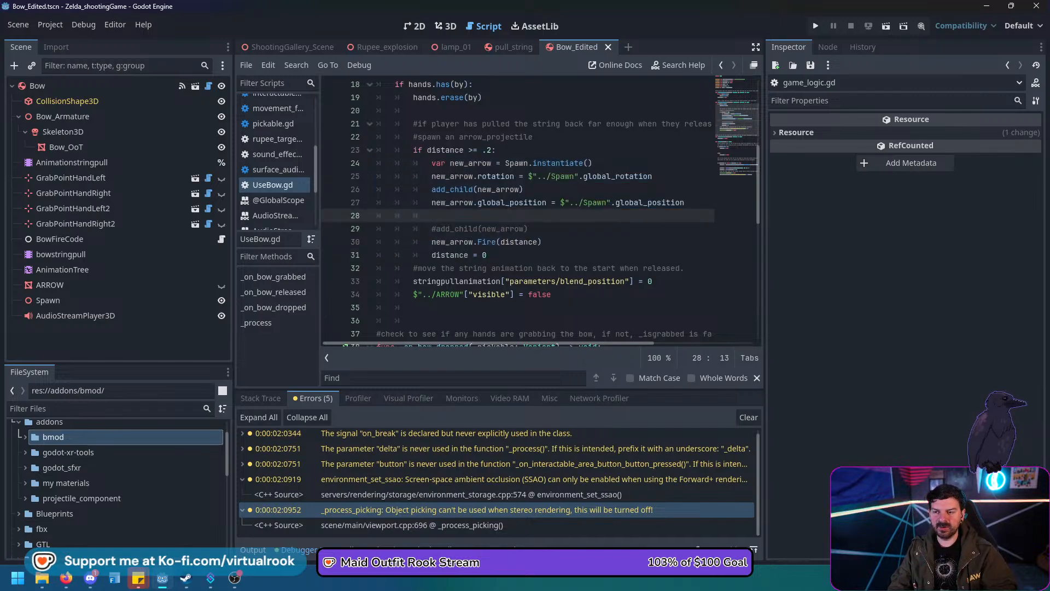
drag(432, 176, 648, 176)
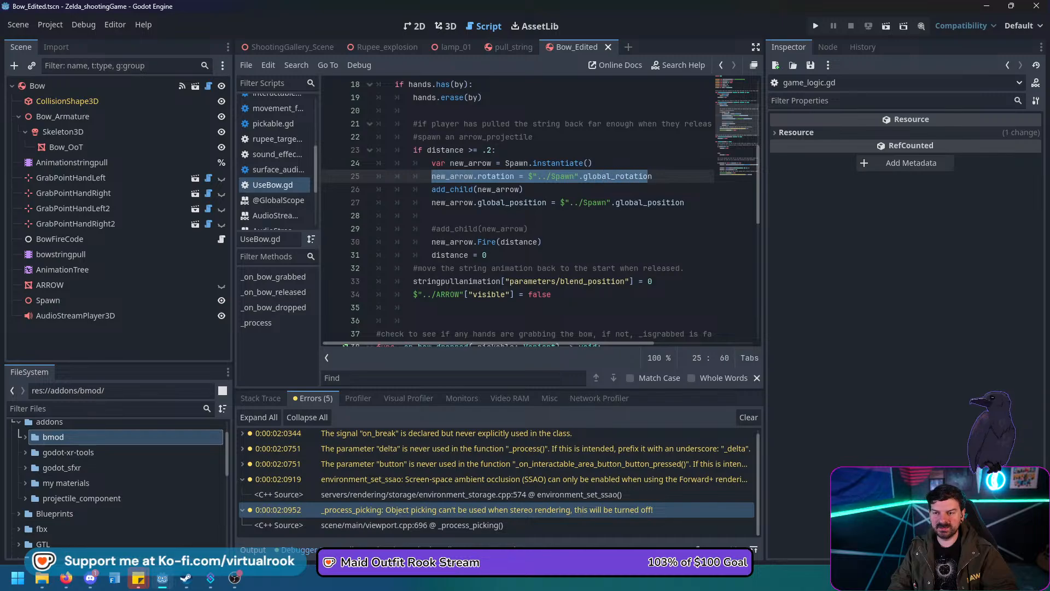
drag(432, 163, 593, 163)
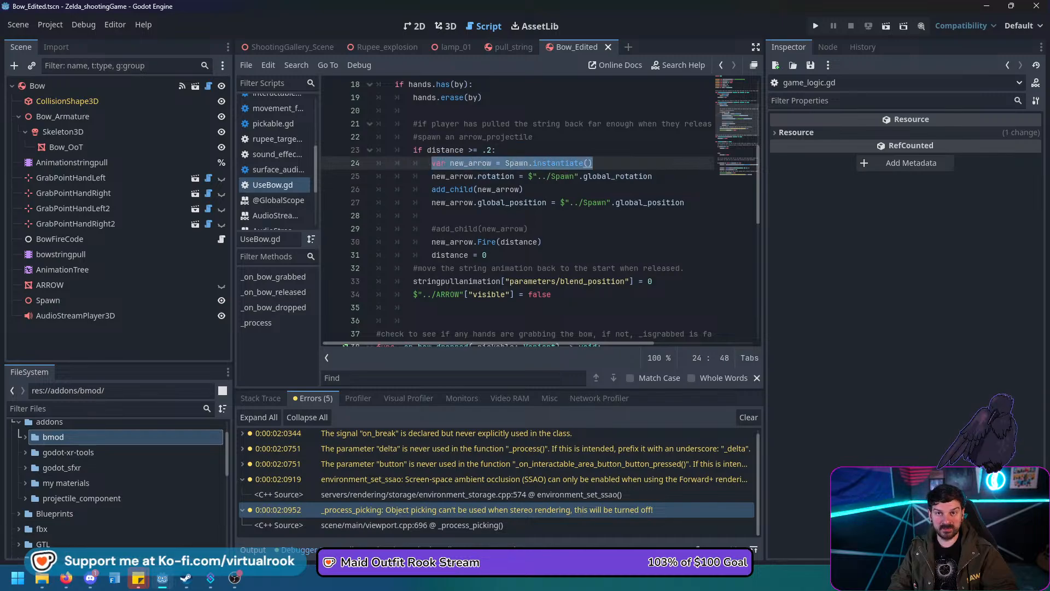
drag(431, 176, 652, 176)
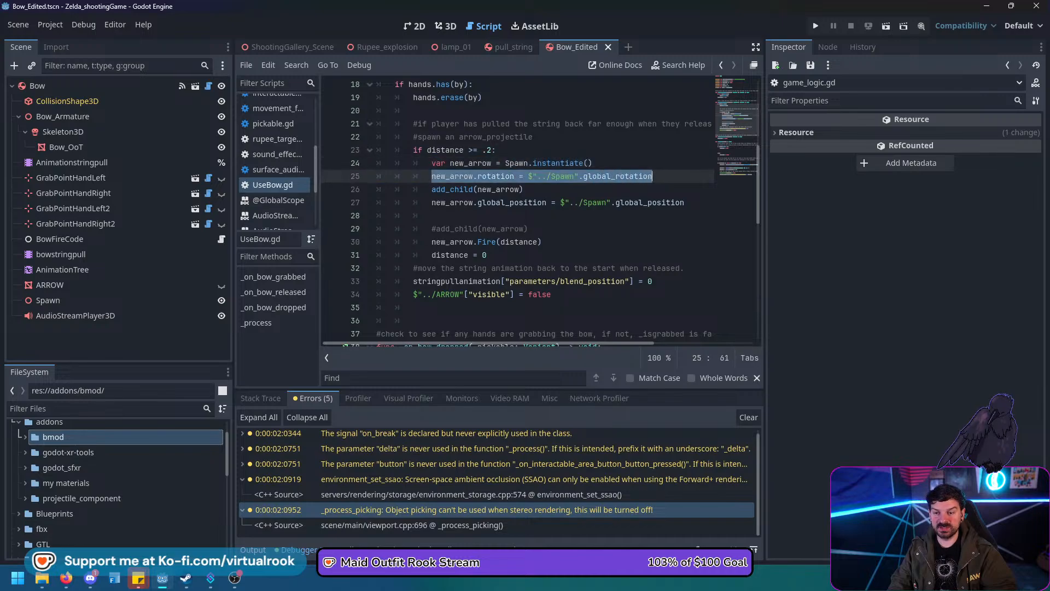
click(431, 189)
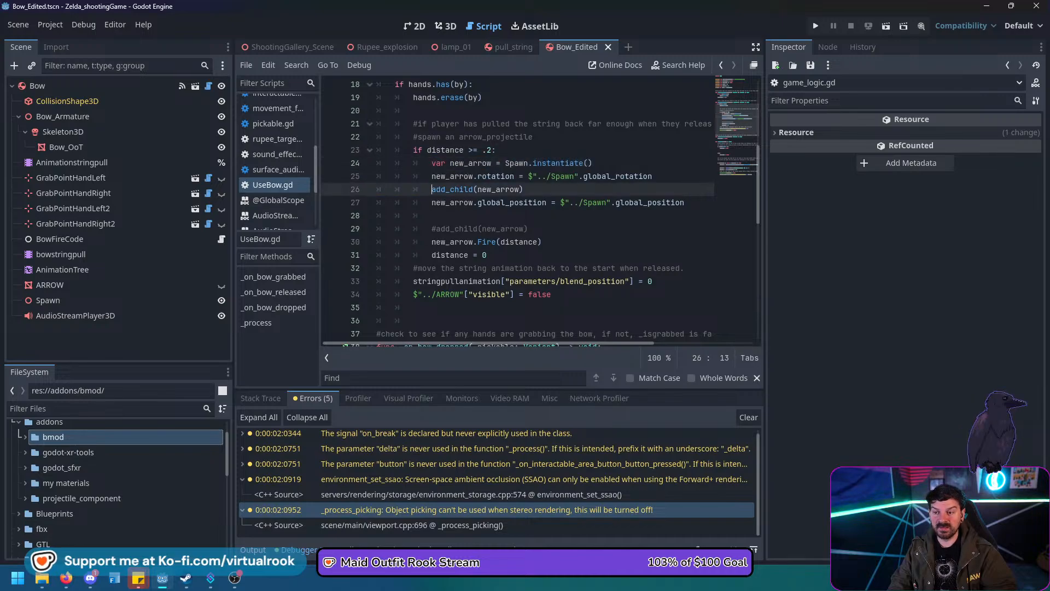
drag(432, 189, 523, 189)
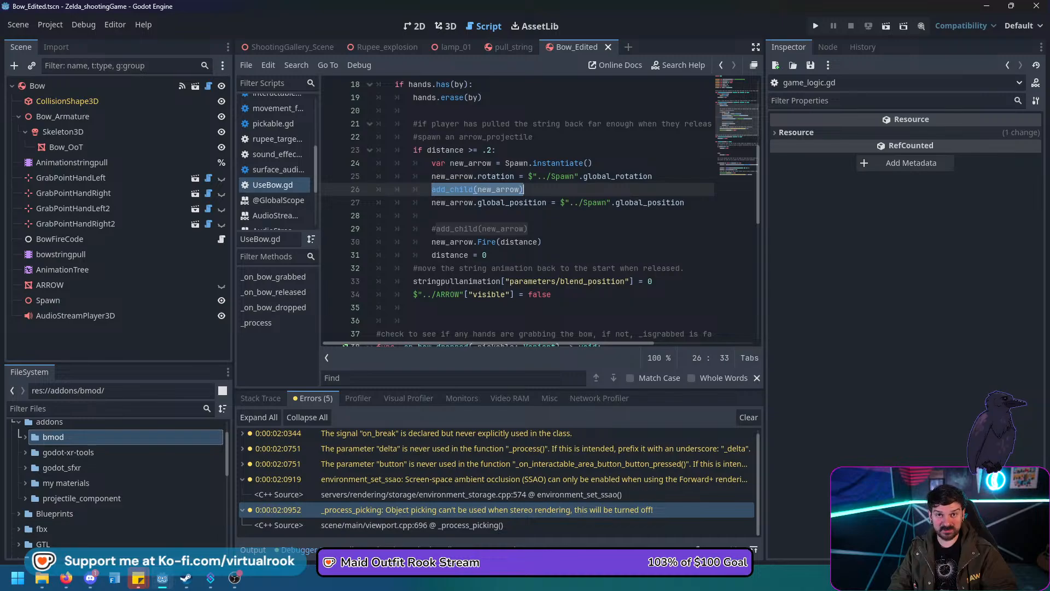
drag(432, 202, 685, 202)
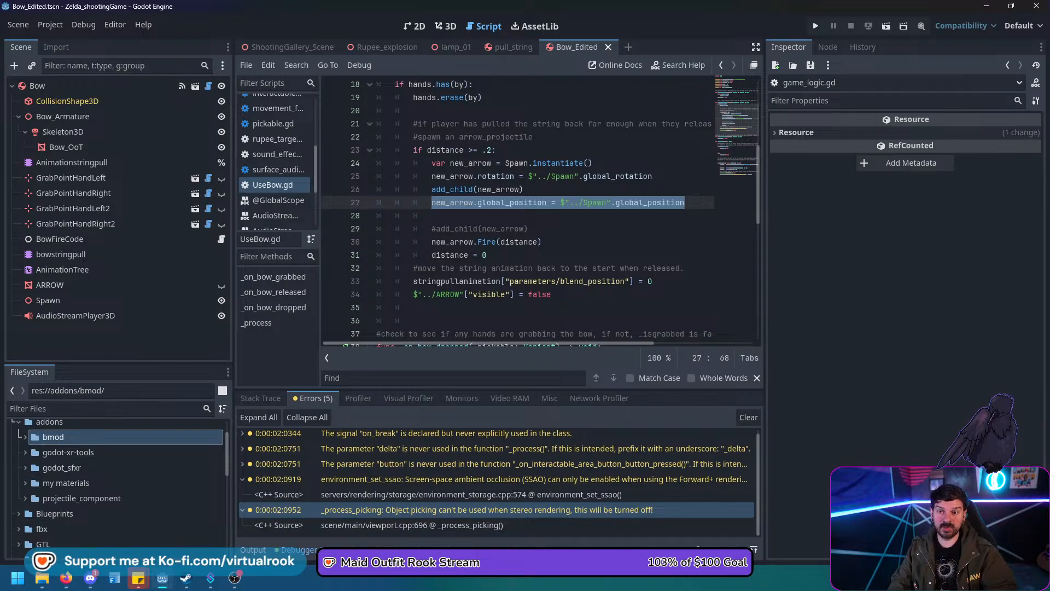
click(431, 216)
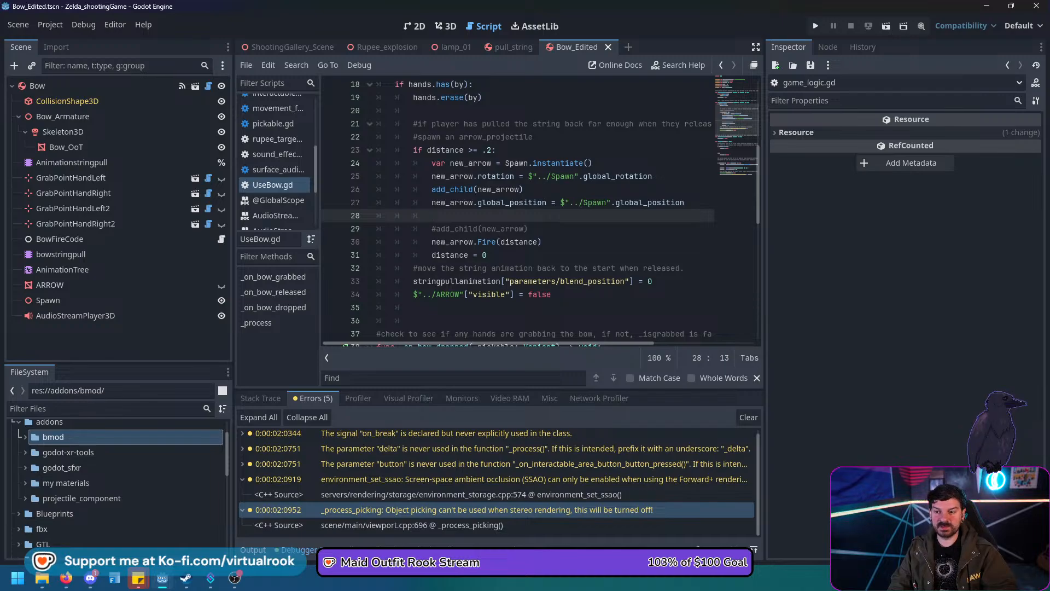
Examine the order of the rotation, add_child and global_position lines in the arrow-spawning block.
drag(431, 176, 652, 176)
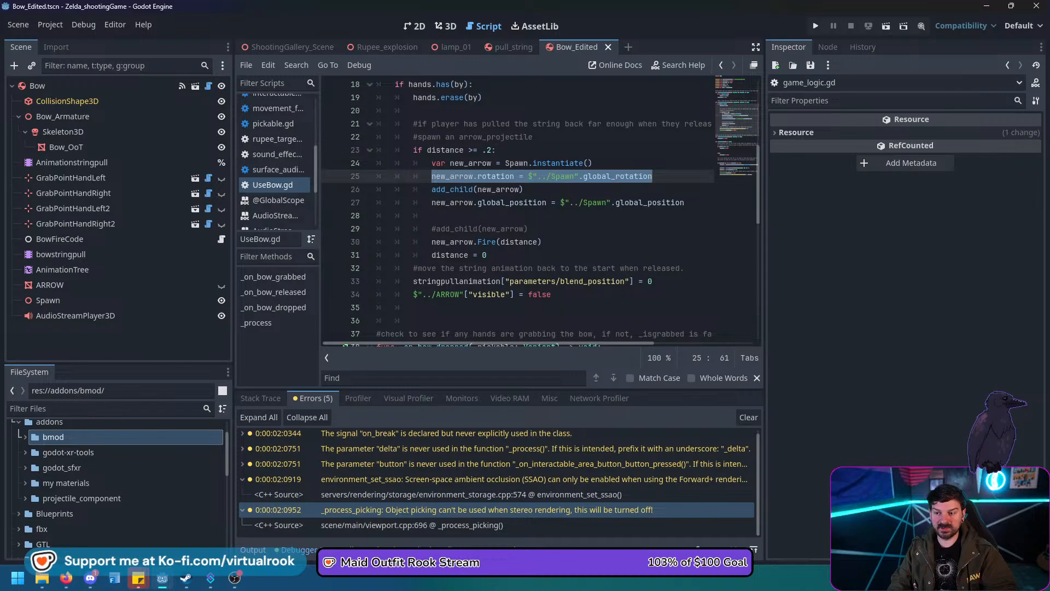
click(431, 215)
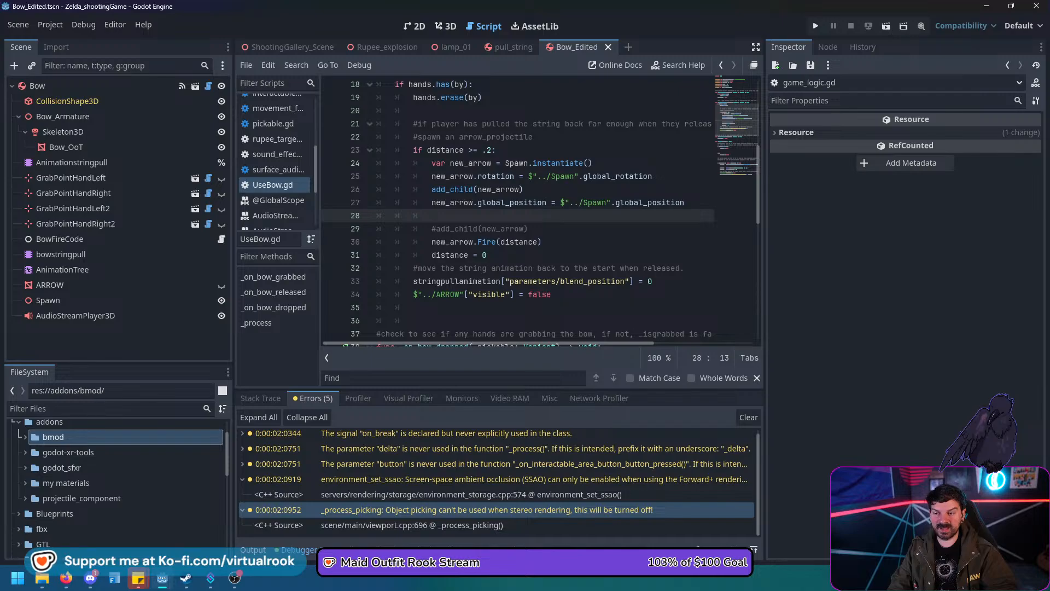
drag(431, 189, 523, 189)
click(431, 215)
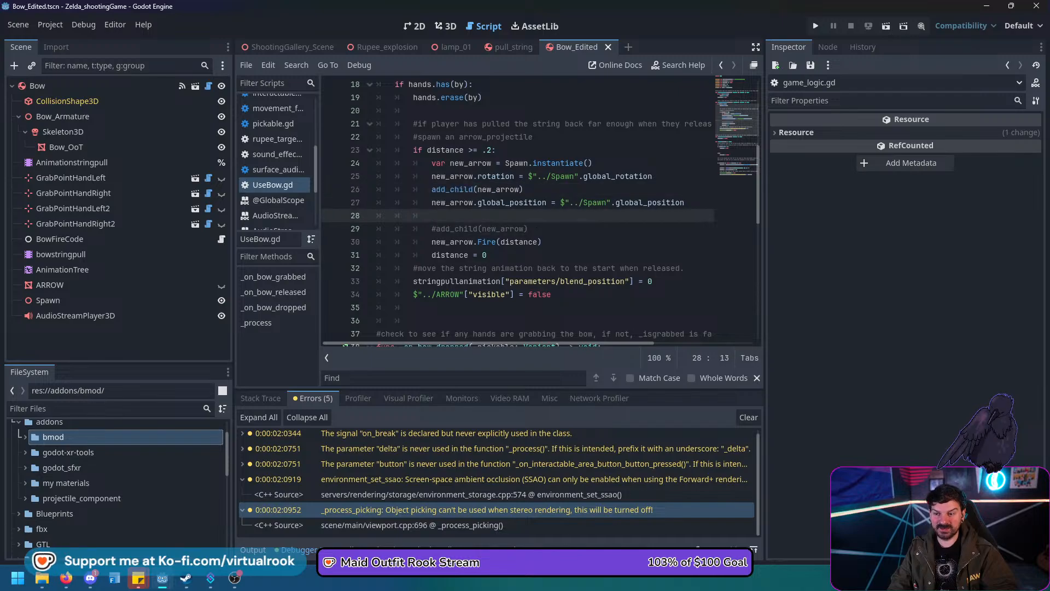
drag(460, 176, 497, 163)
drag(468, 202, 526, 189)
click(431, 216)
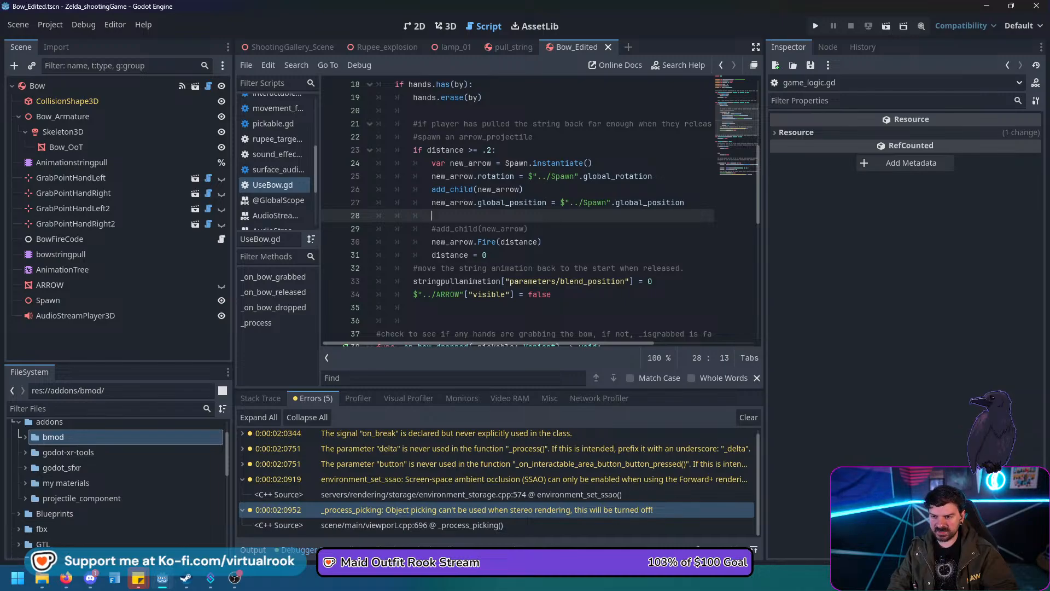
Copy the new_arrow.global_position assignment from line 27 onto the empty line 28.
drag(431, 203, 560, 202)
click(528, 202)
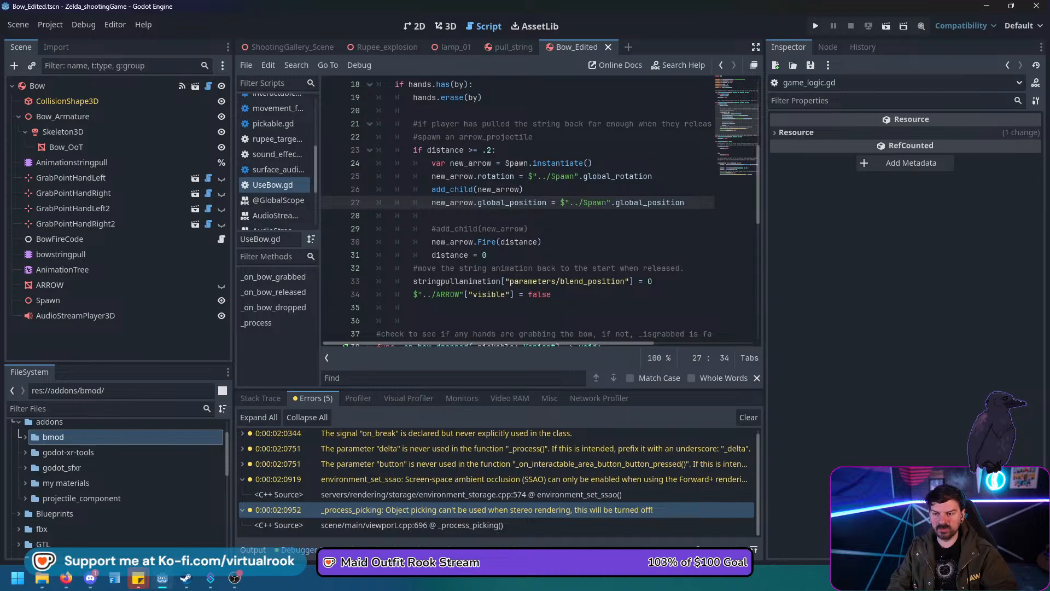
key(ctrl+shift+Left)
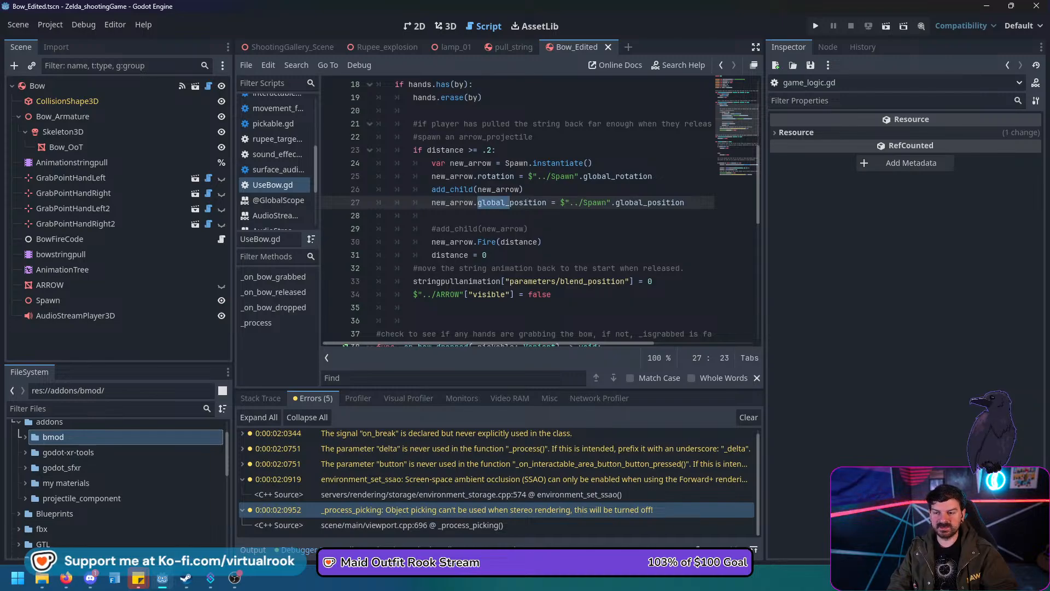
key(Home)
key(shift+End)
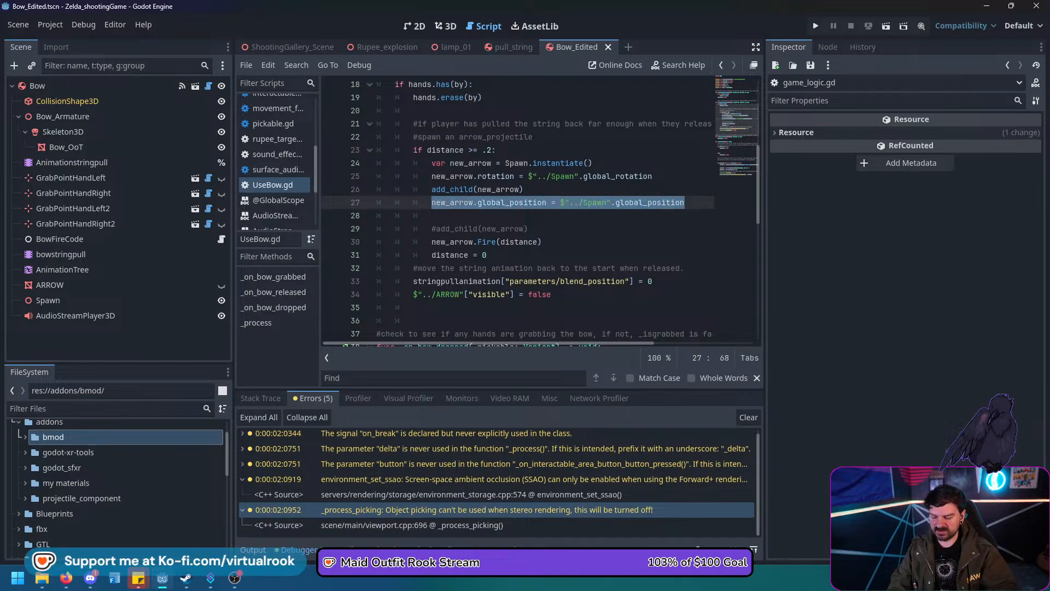
key(ctrl+c)
key(Down)
key(ctrl+v)
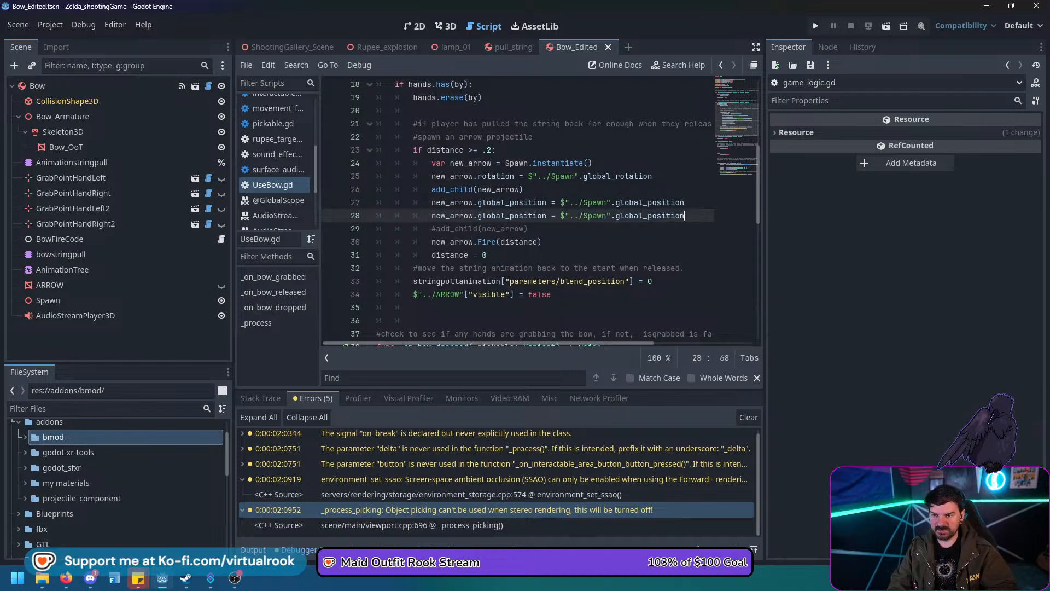
Comment out the original global_position assignment on line 27 and the add_child(new_arrow) call on line 26.
click(432, 203)
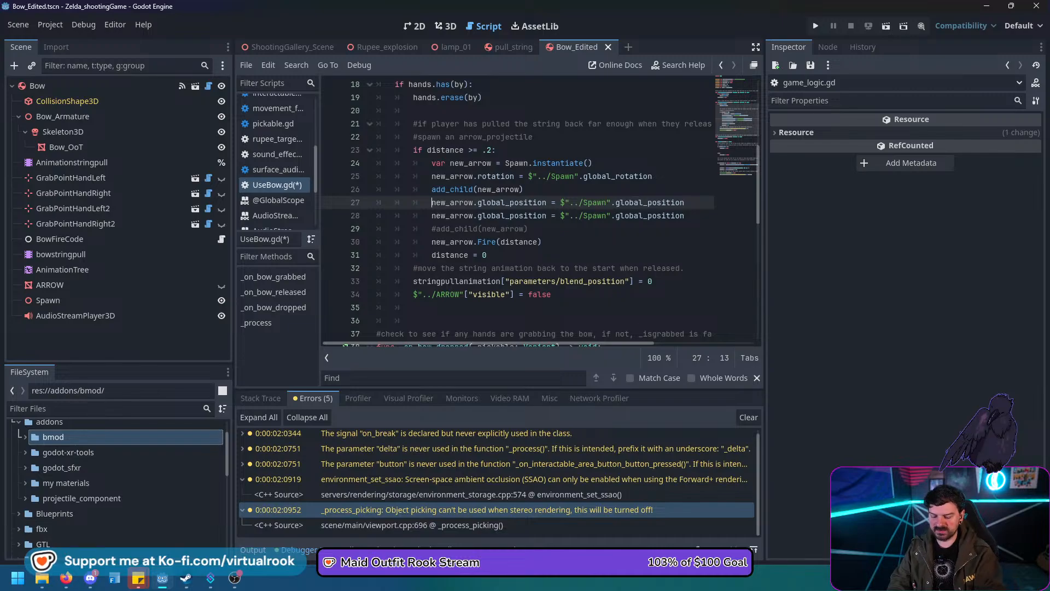
text(#)
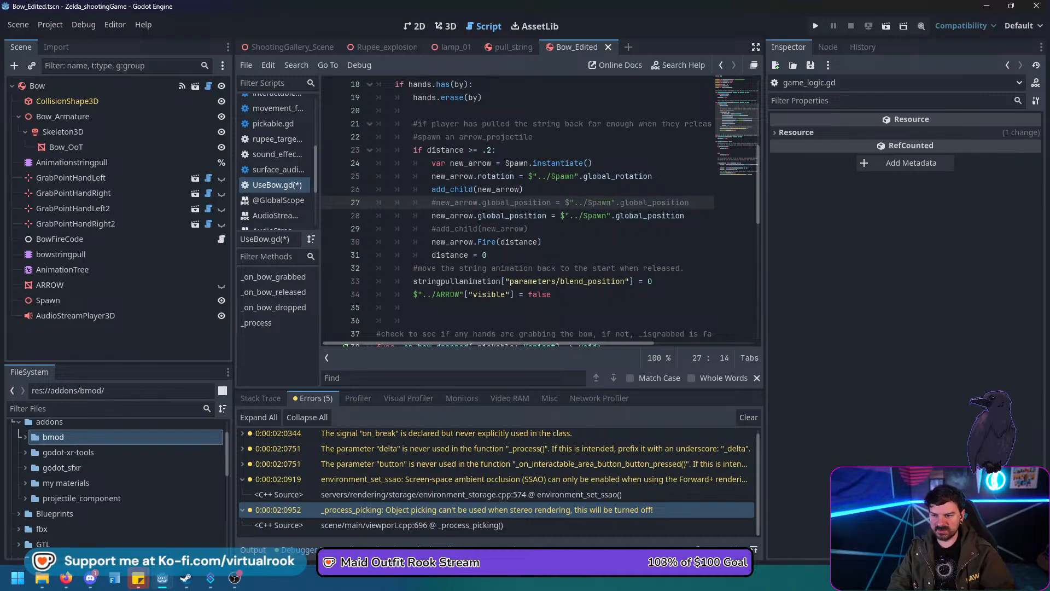
key(Up)
key(End)
key(shift+Home)
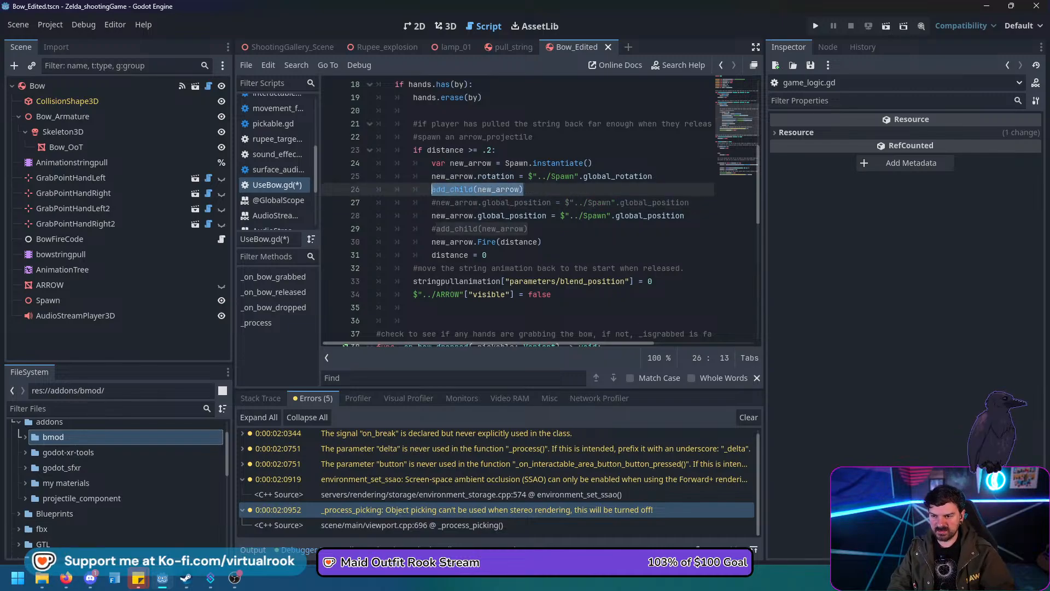
key(ctrl+k)
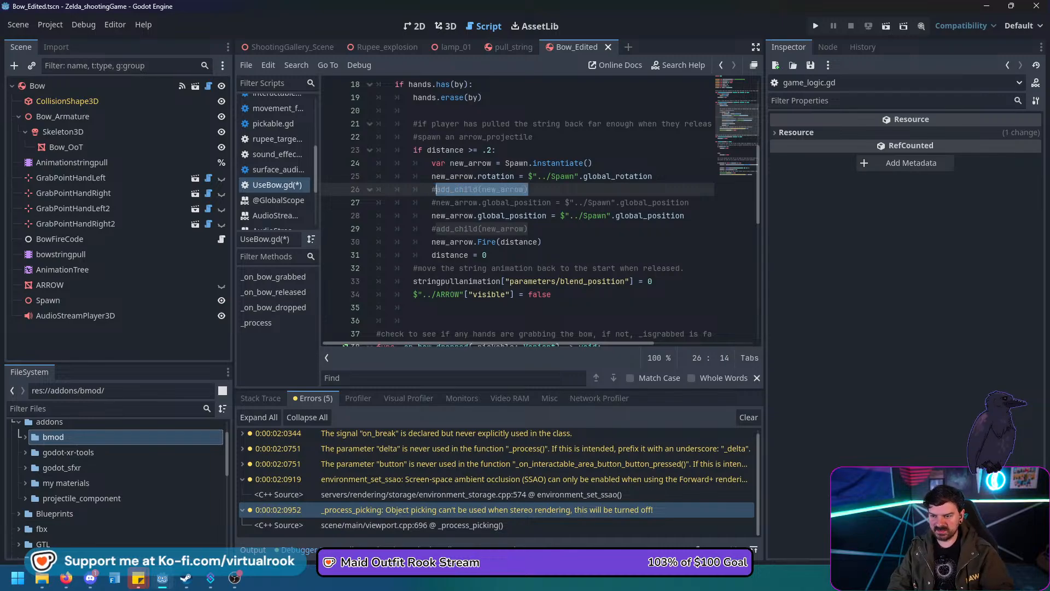
Uncomment the add_child(new_arrow) call on line 29 and save the script.
click(432, 228)
key(Delete)
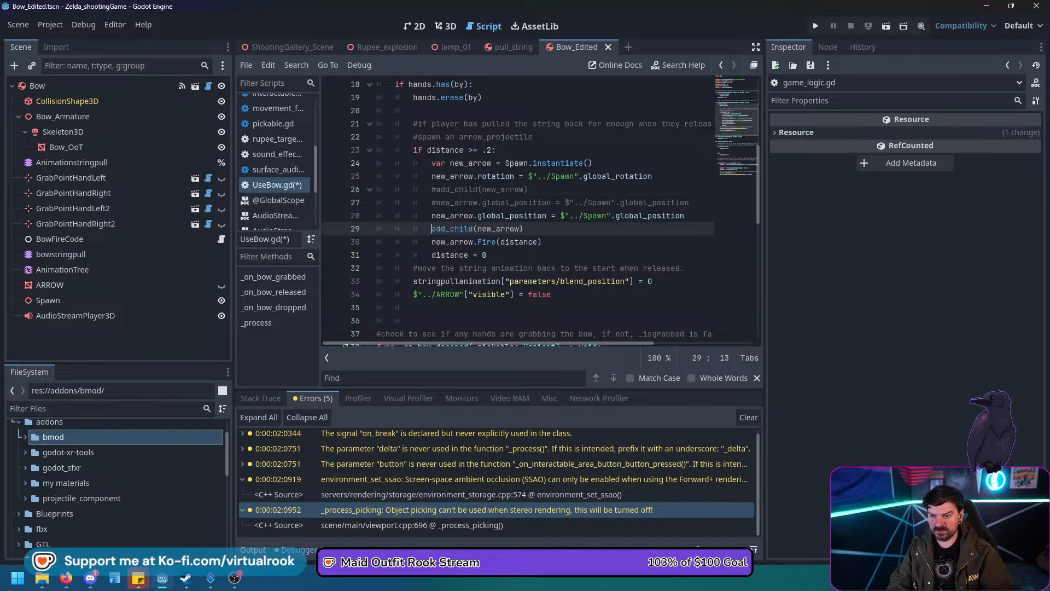
key(ctrl+s)
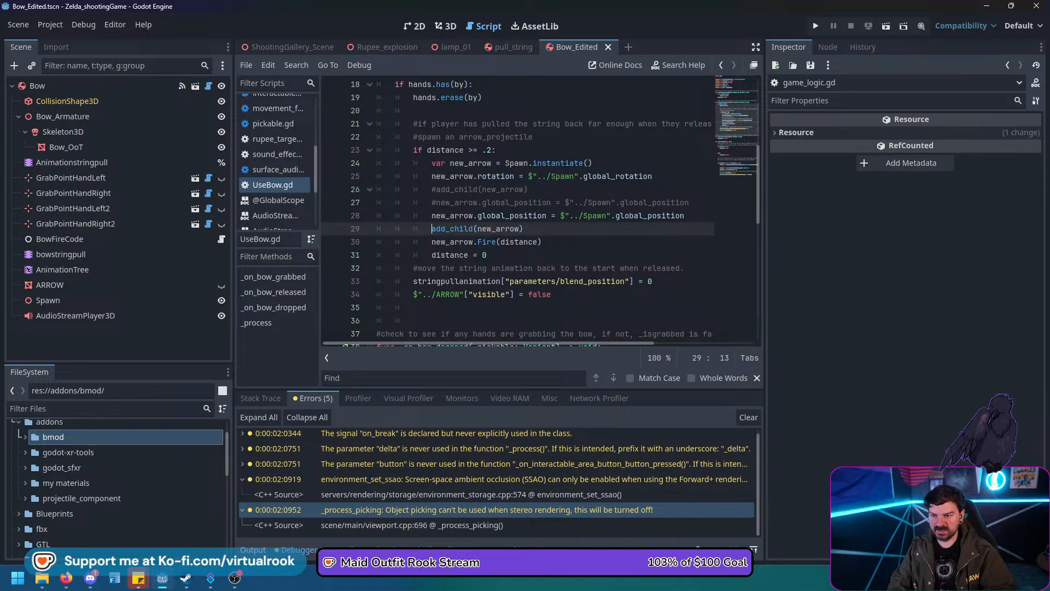
Change the assigned property on line 28 from global_position to position, making it new_arrow.position = $"../Spawn".global_position.
drag(508, 215, 488, 216)
key(BackSpace)
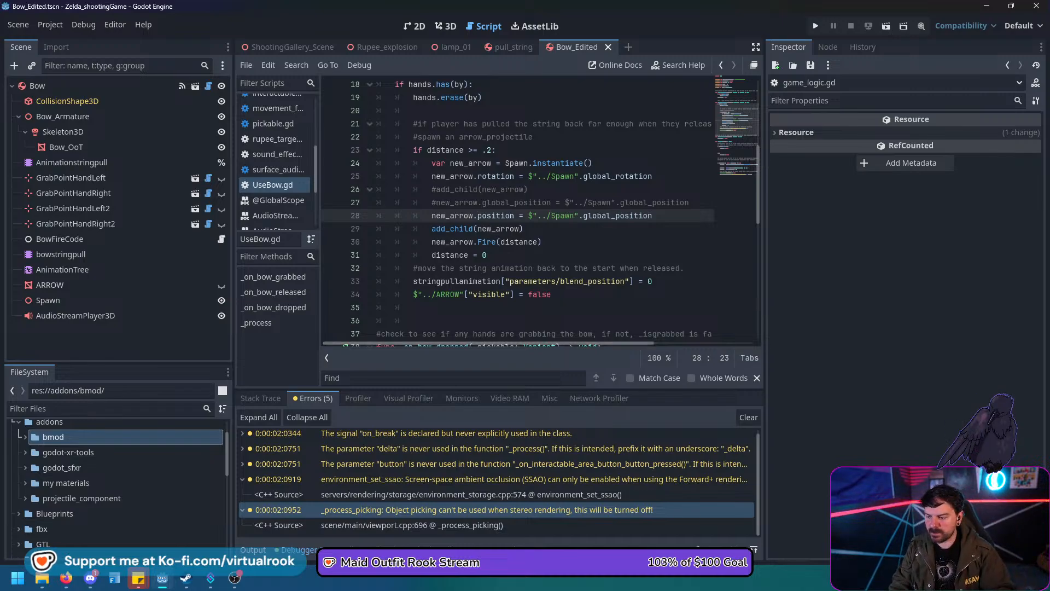
Switch to Blender by launching it from the 3D app group, and open the recent file Textures1.blend.
key(super)
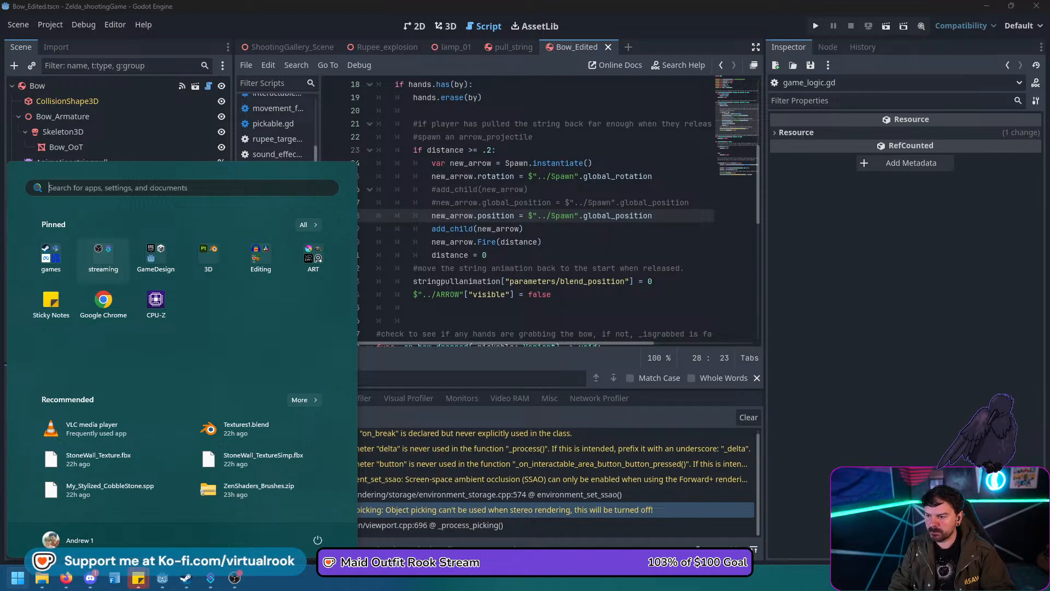
click(208, 258)
click(156, 339)
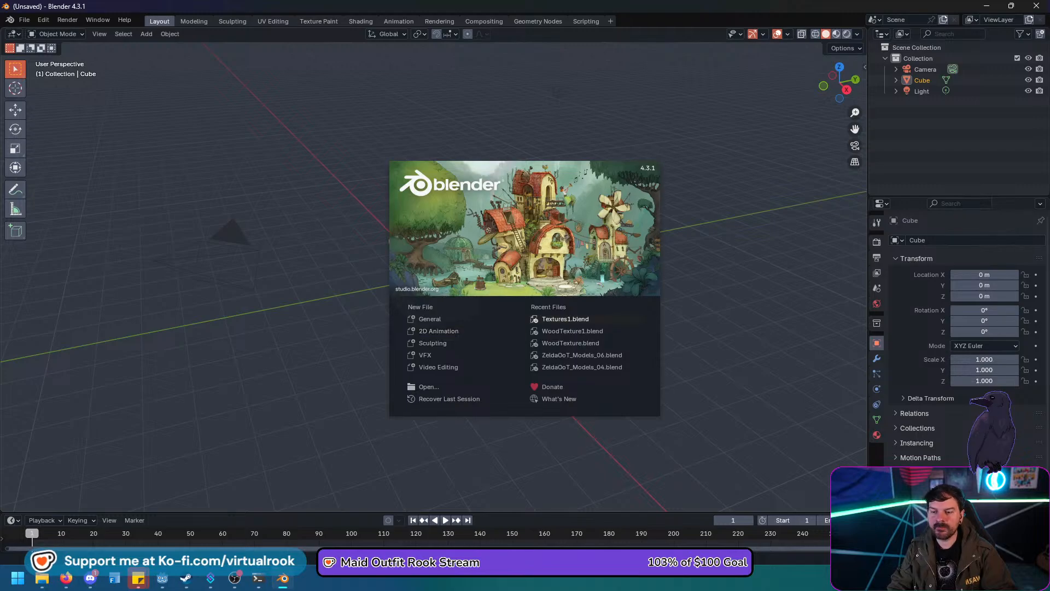
click(565, 318)
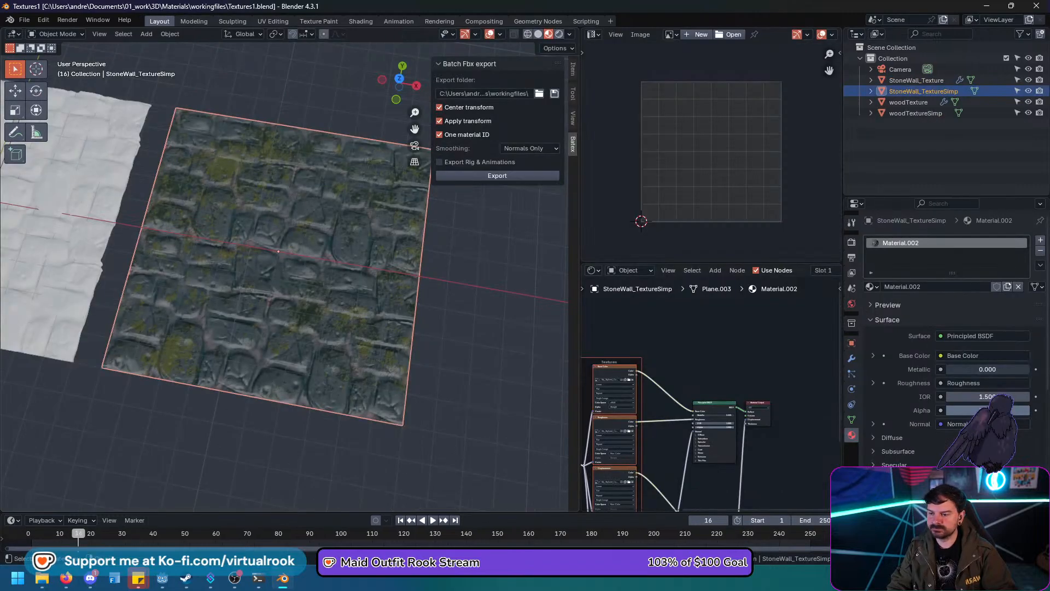
Select all four stone and wood texture planes and move them together along the positive X axis, away from the origin.
middle_drag(285, 276, 246, 286)
scroll(284, 276, down, 3)
scroll(315, 273, down, 3)
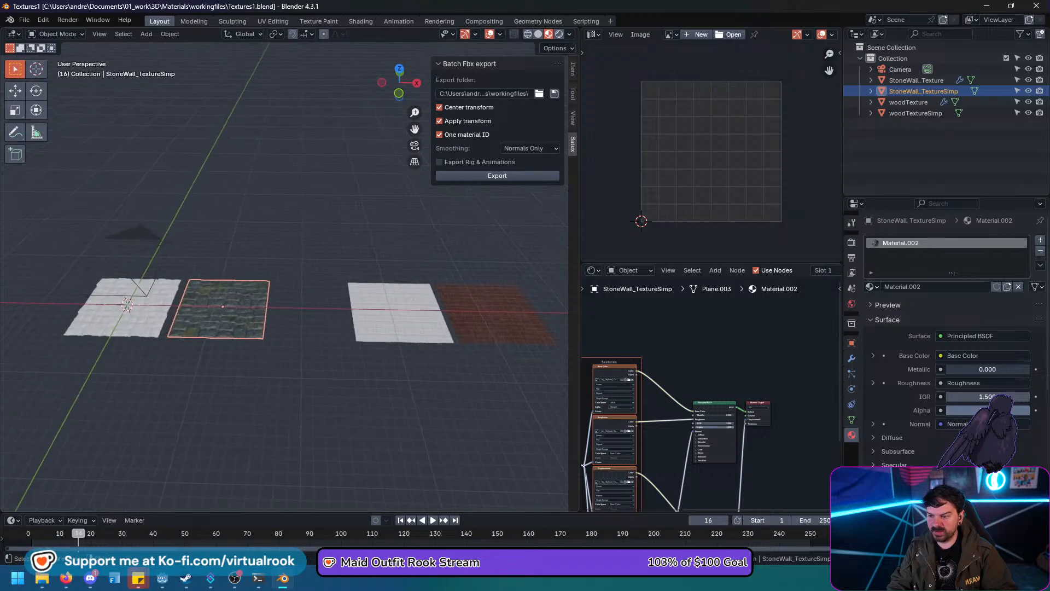
click(122, 309)
shift+click(219, 309)
shift+click(399, 310)
shift+click(491, 312)
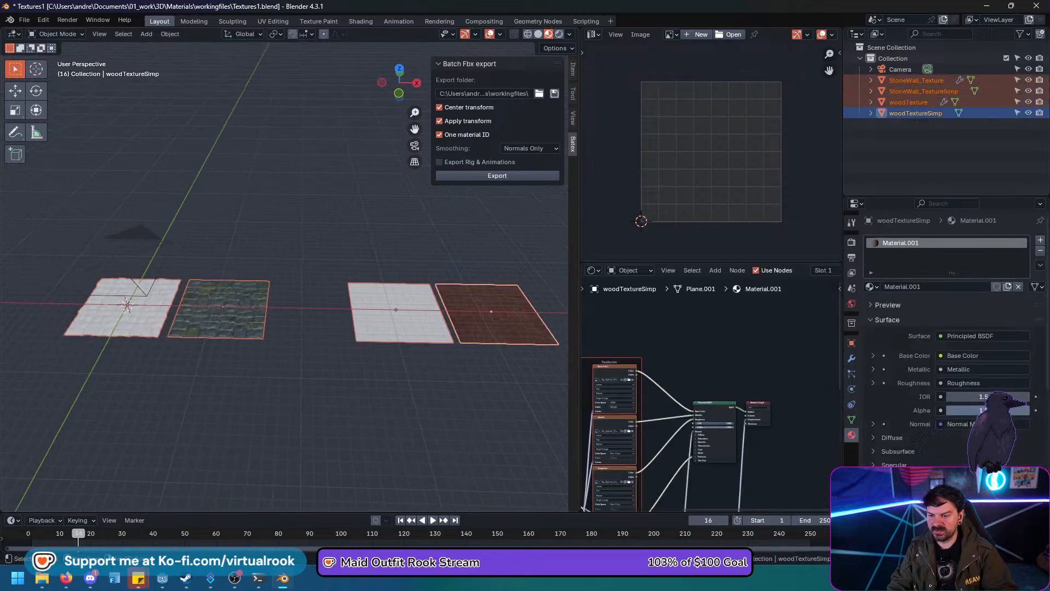
key(g)
key(x)
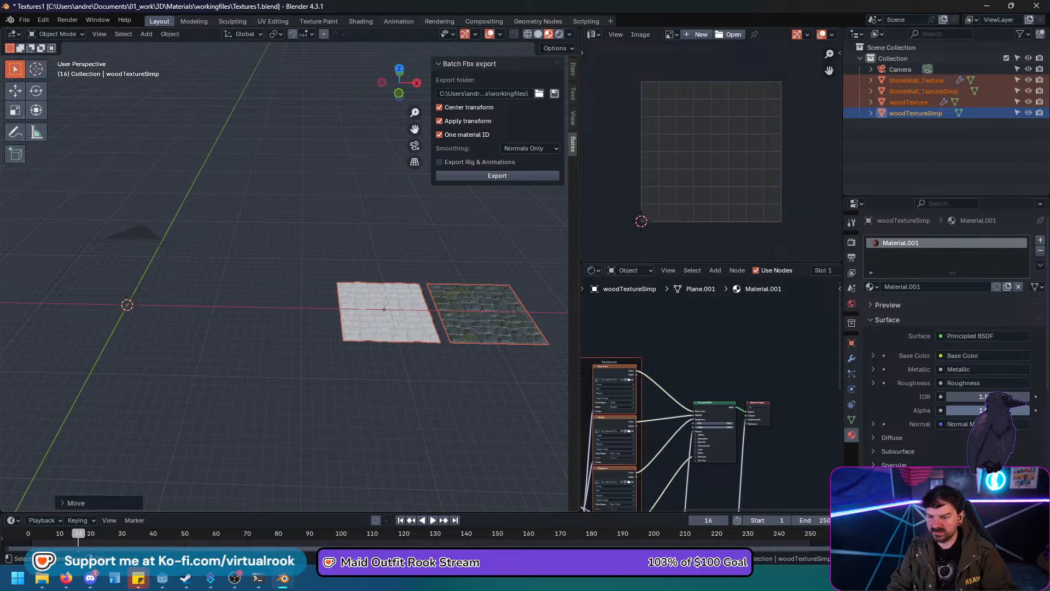
Duplicate the untextured StoneWall_Texture plane along the X axis and place the copy near the origin, at about X 2.85 m.
click(383, 309)
key(shift+d)
key(x)
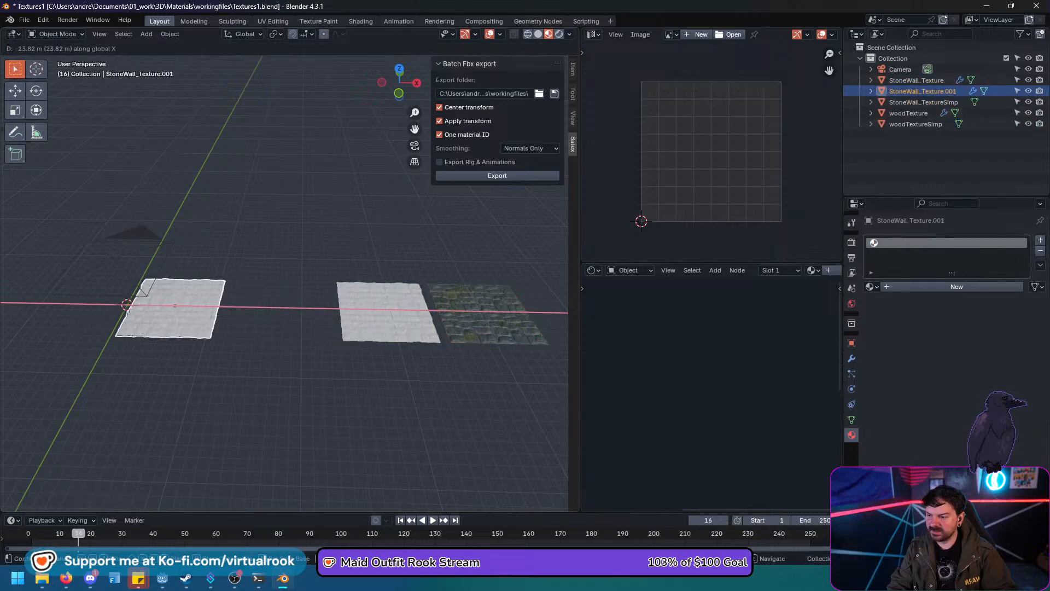
click(152, 306)
click(922, 91)
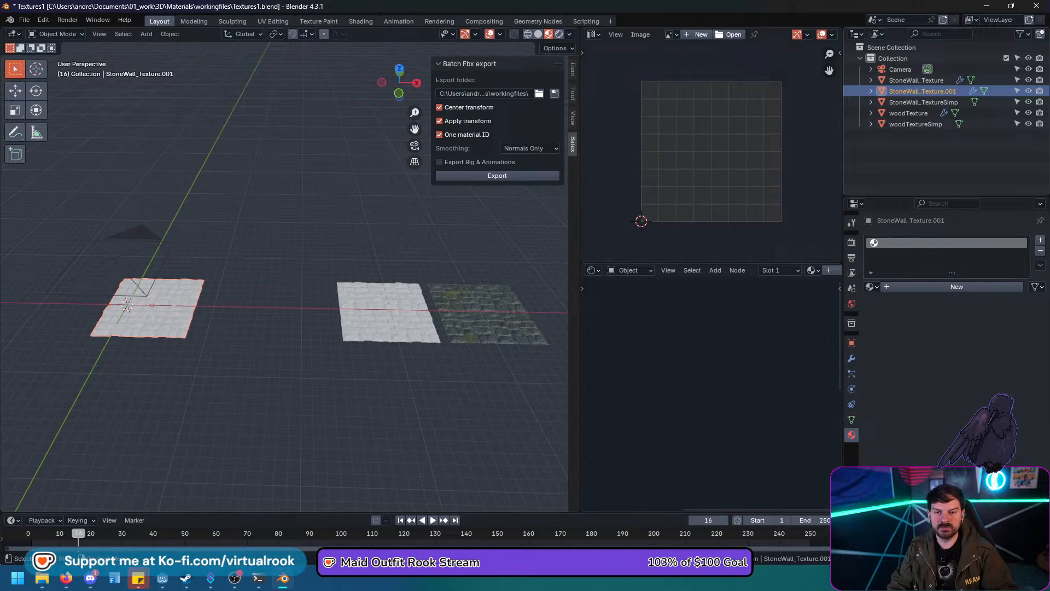
double_click(922, 90)
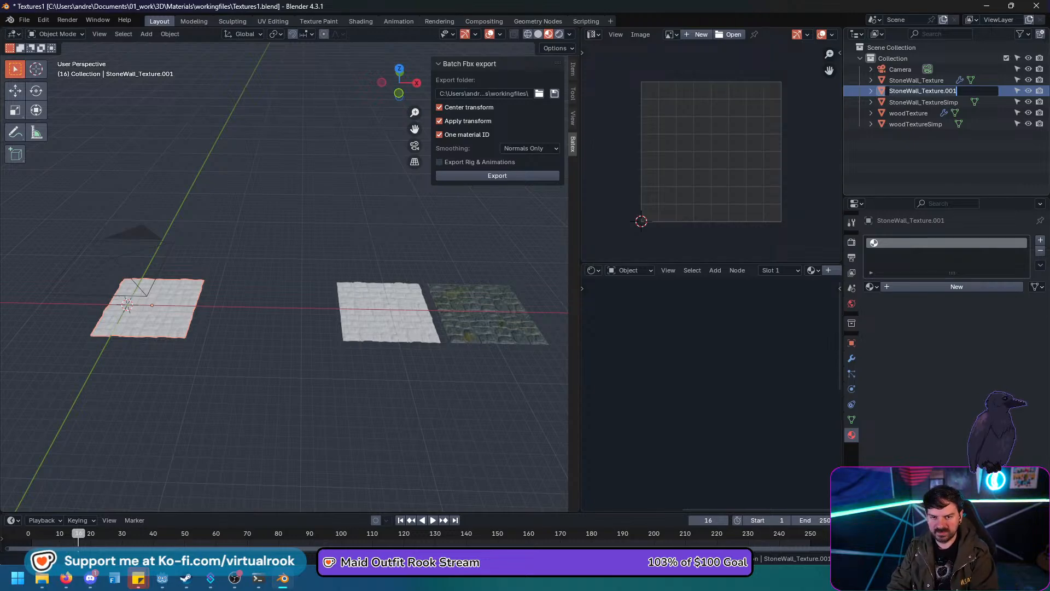
key(Return)
Rename the woodTexture object to woodPanelsTexture.
click(907, 113)
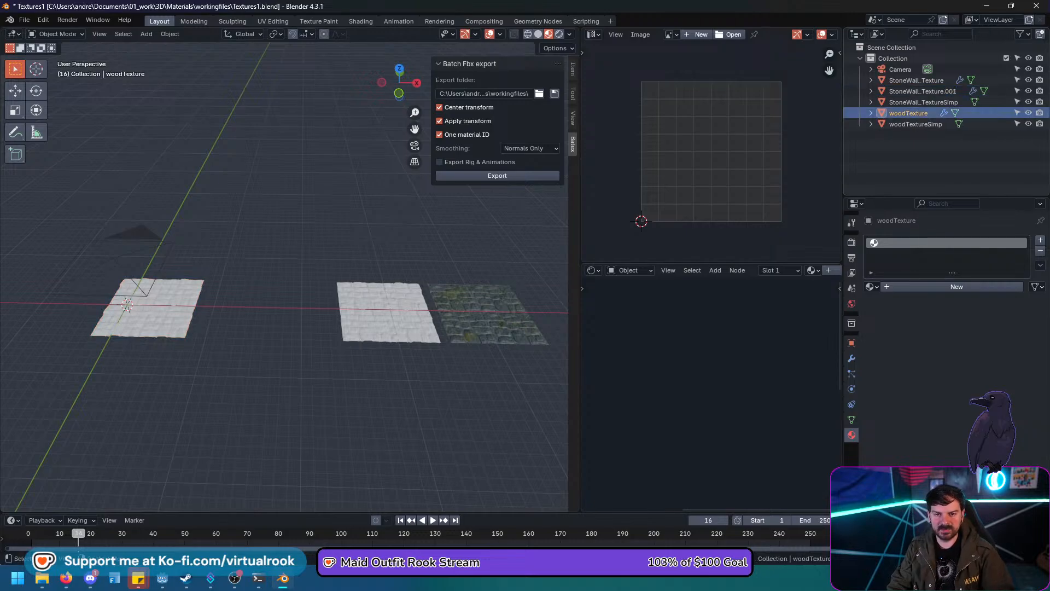
double_click(906, 112)
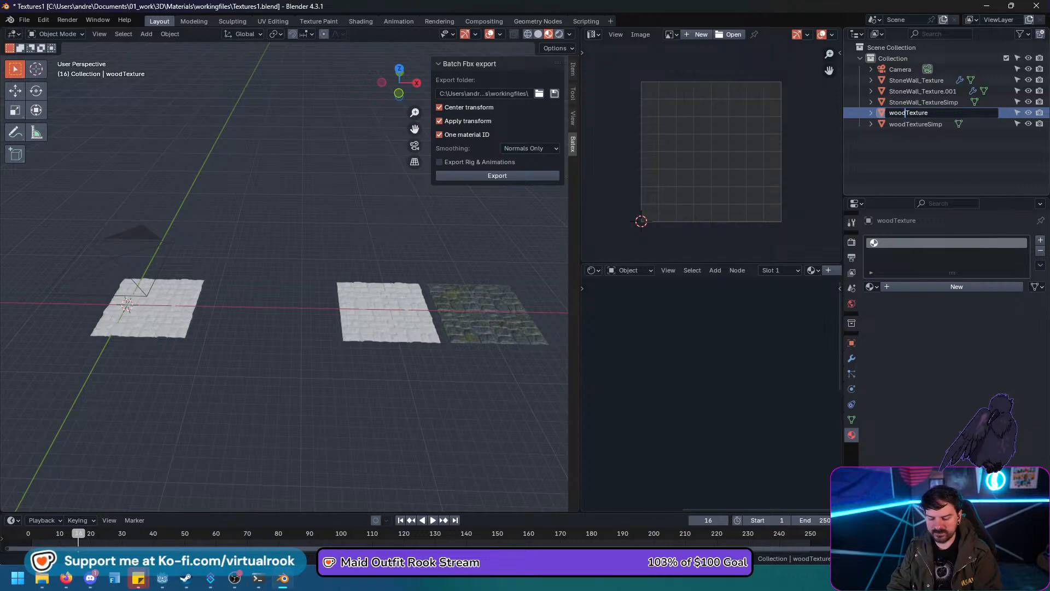
text(Pa)
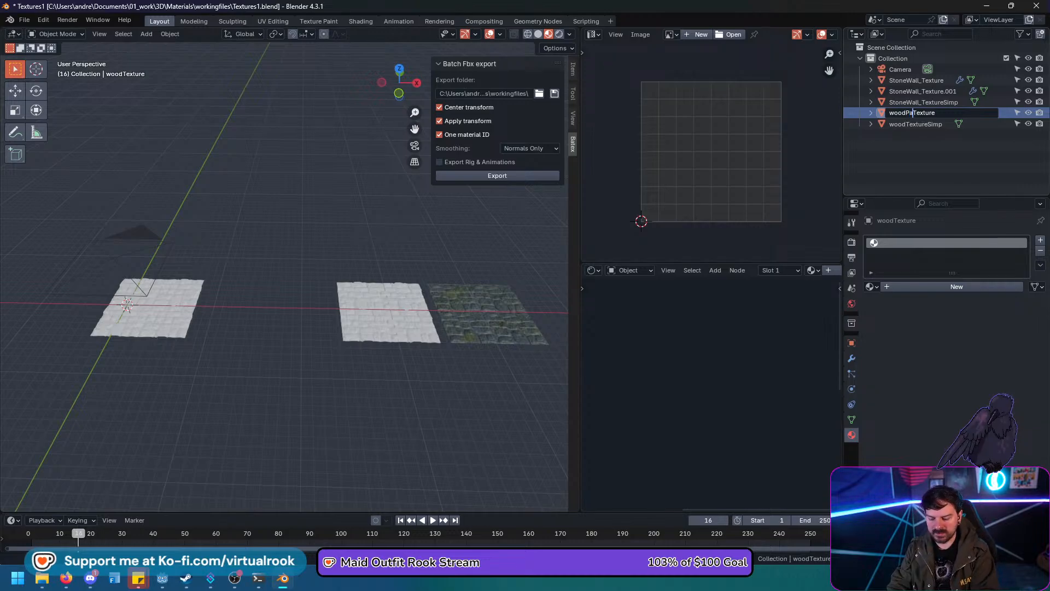
text(nels)
key(Return)
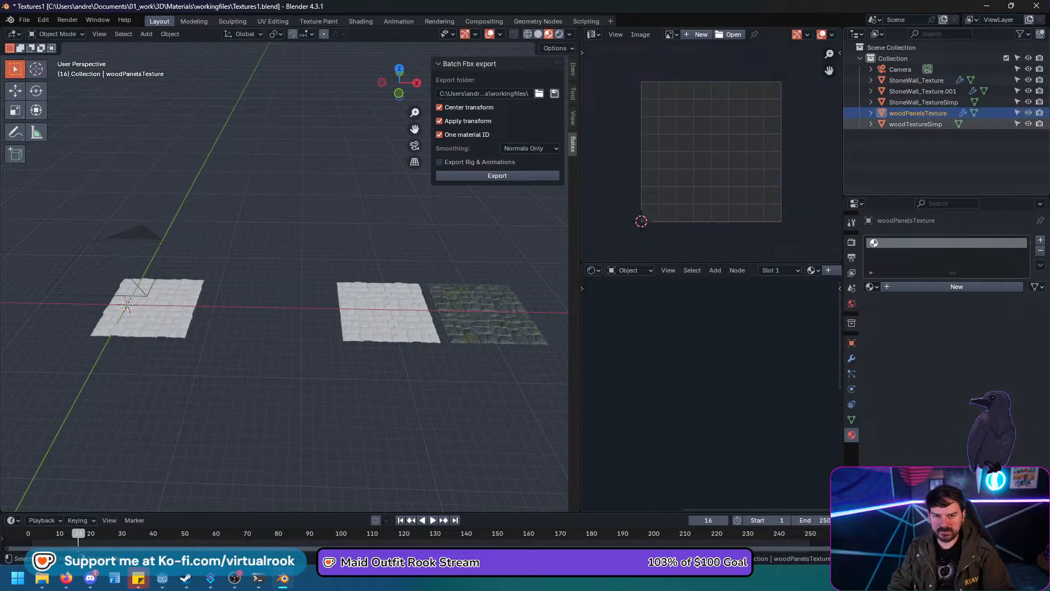
Rename the woodTextureSimp object to woodPanelsTextureSimp.
click(915, 124)
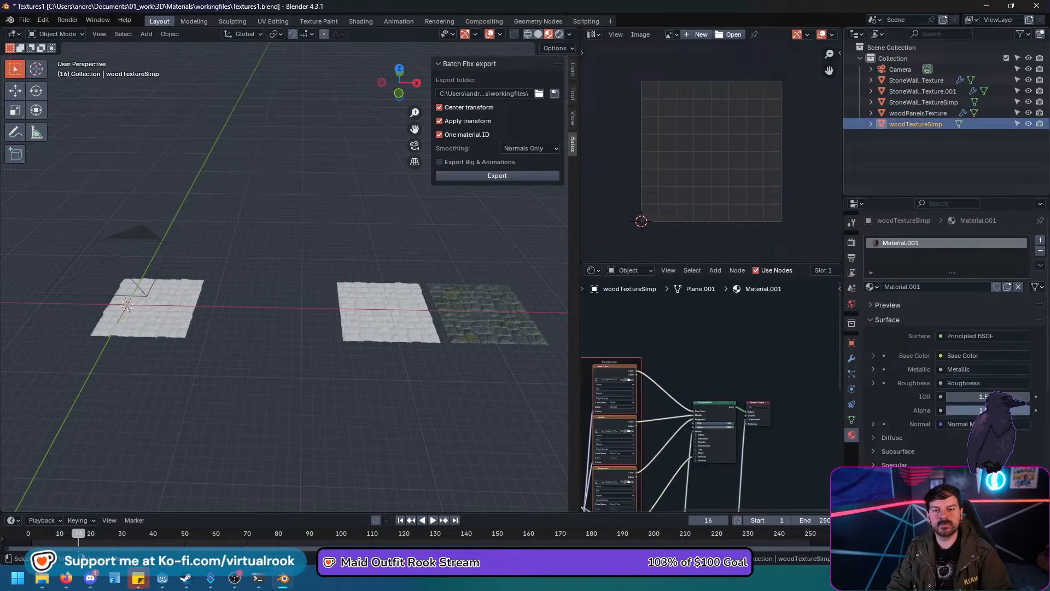
key(F2)
click(905, 124)
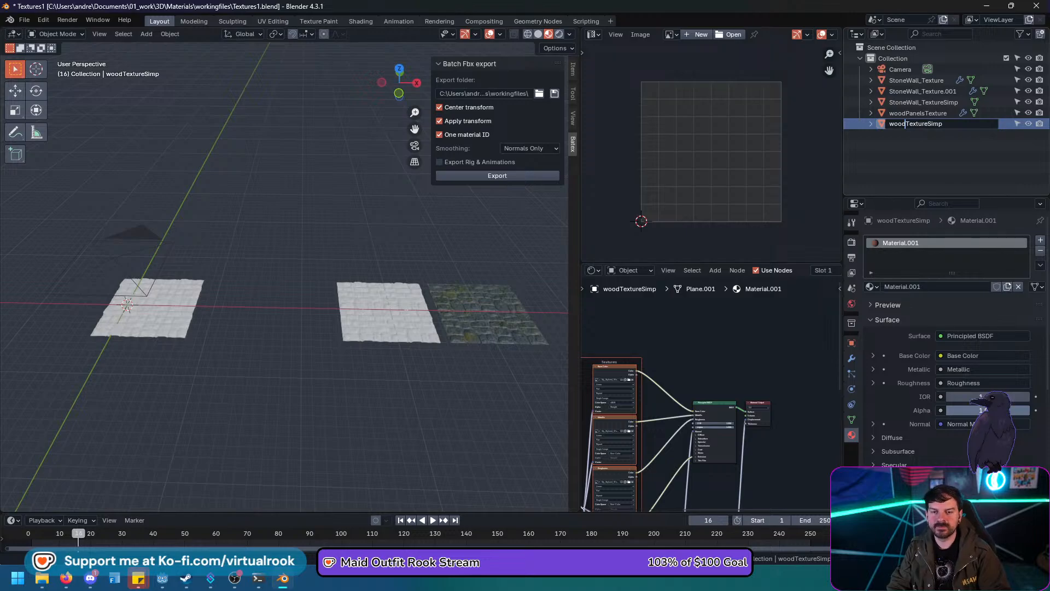
text(Panels)
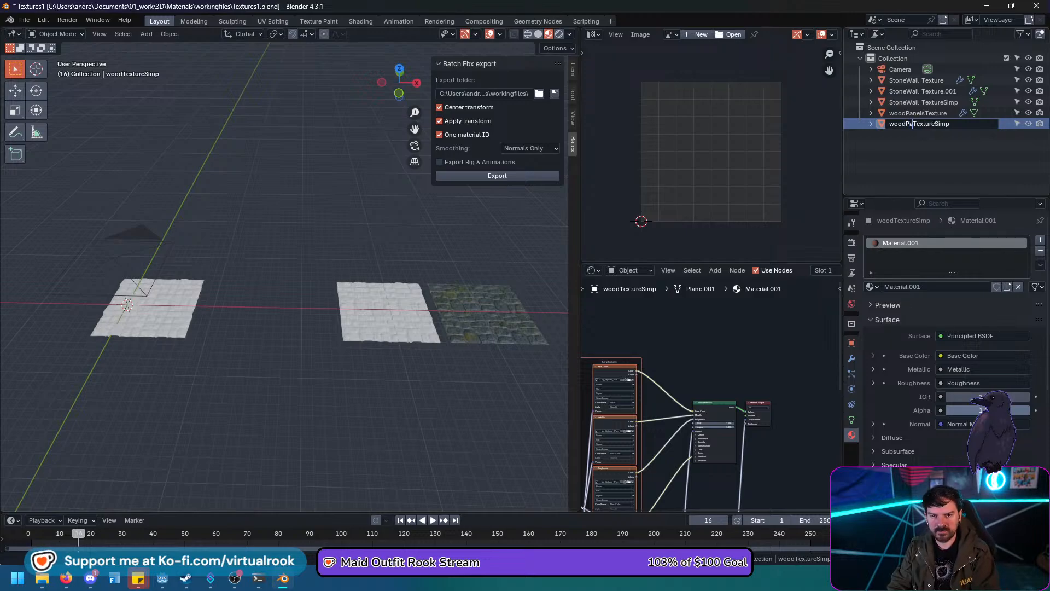
key(Return)
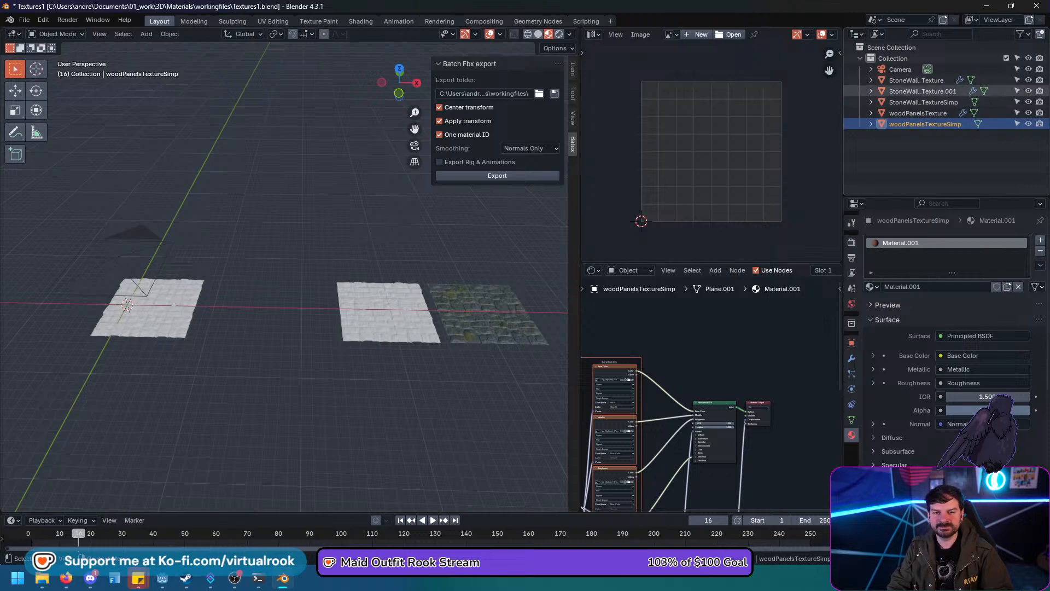
Rename the duplicated plane StoneWall_Texture.001 to Wood_Texture.
click(922, 91)
double_click(922, 91)
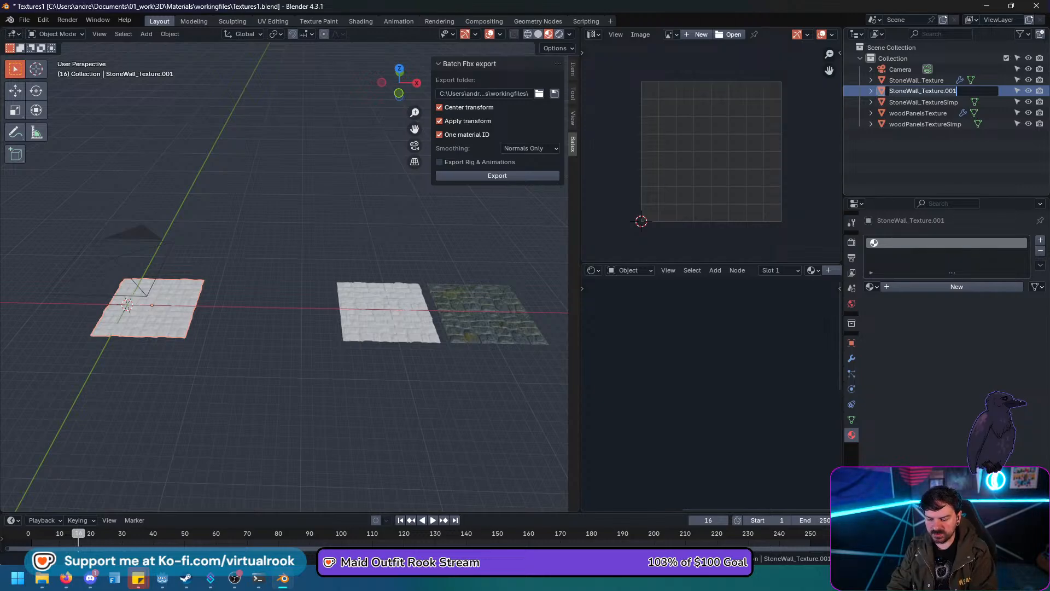
key(ctrl+a)
text(Wood)
key(Return)
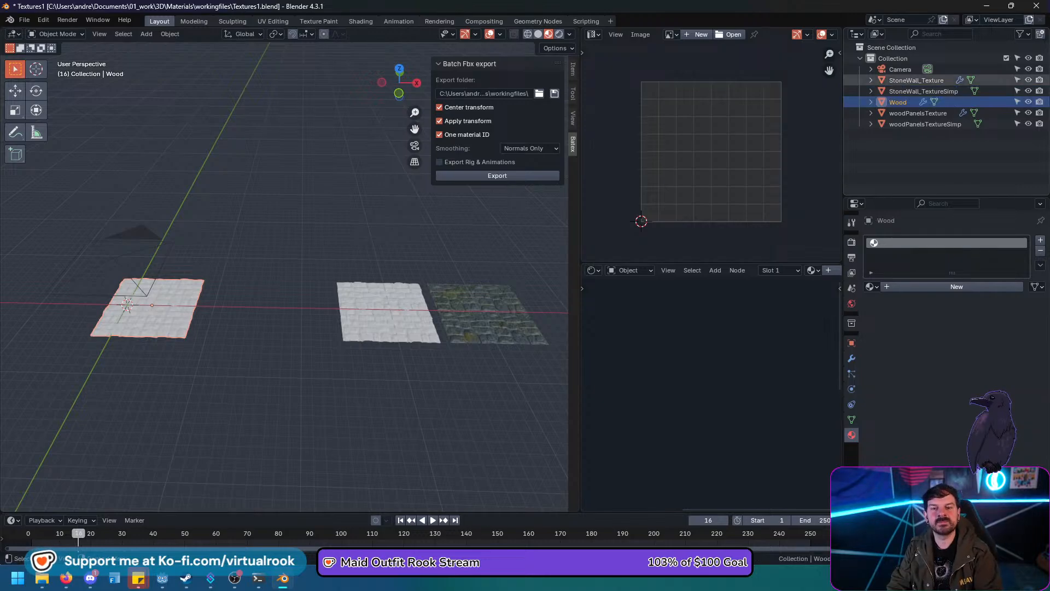
key(F2)
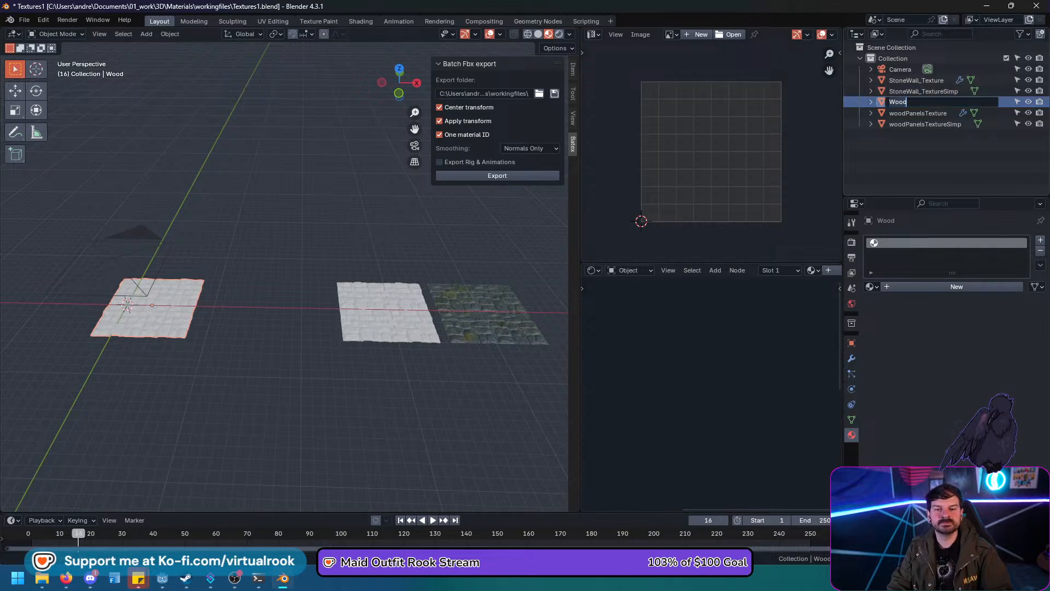
text(_)
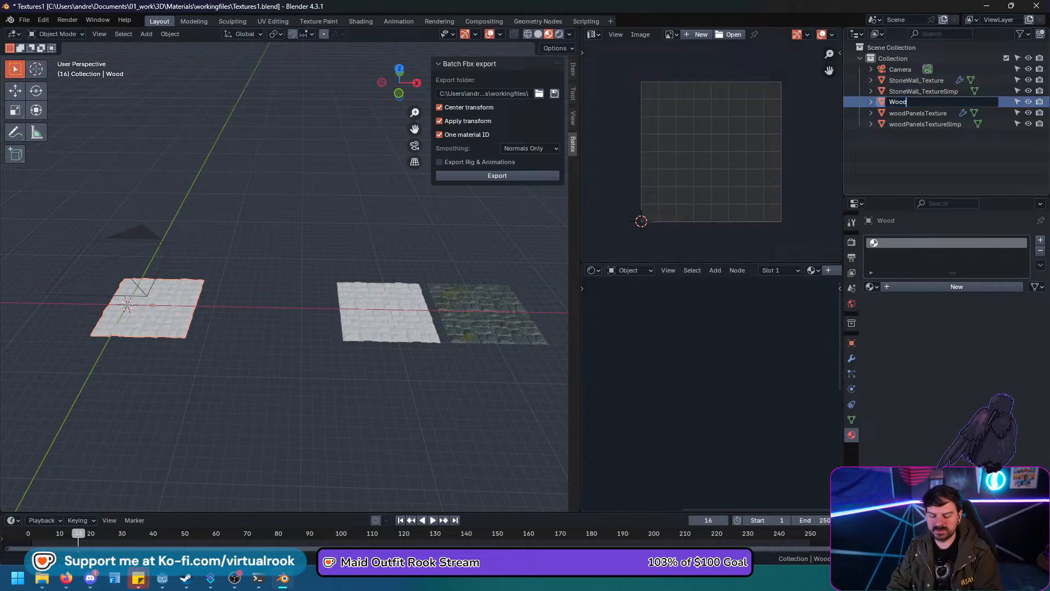
text(Texture)
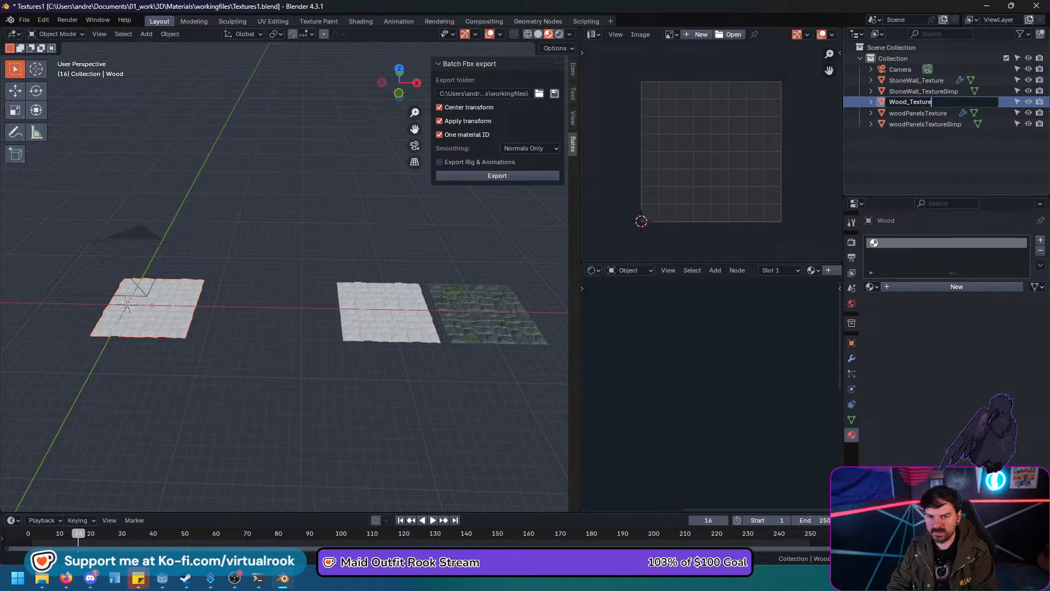
key(Return)
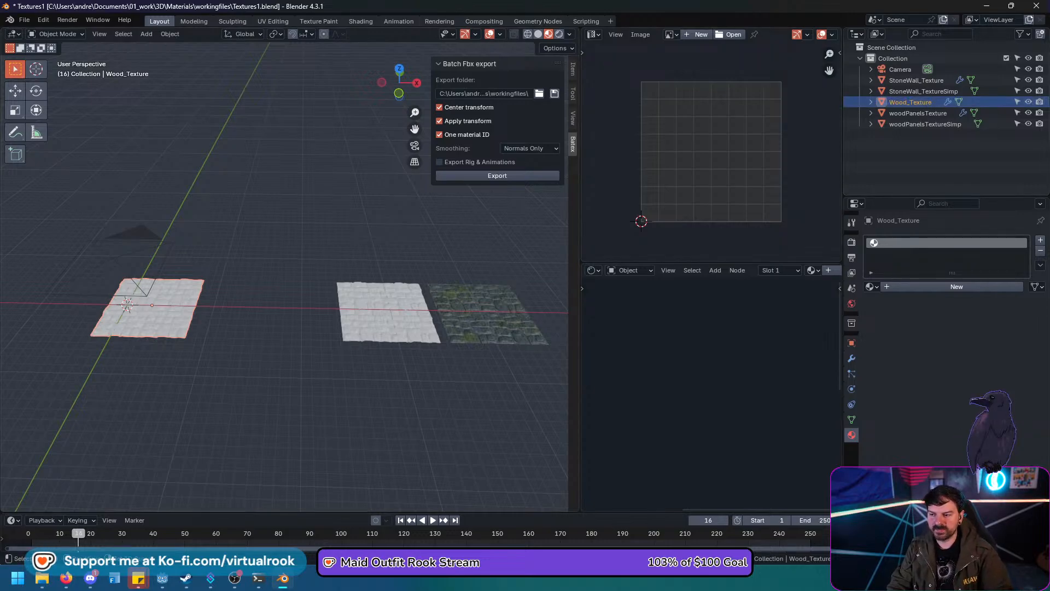
Remove the Array and Multires modifiers from the Wood_Texture plane.
shift+middle_drag(284, 306, 346, 318)
click(851, 358)
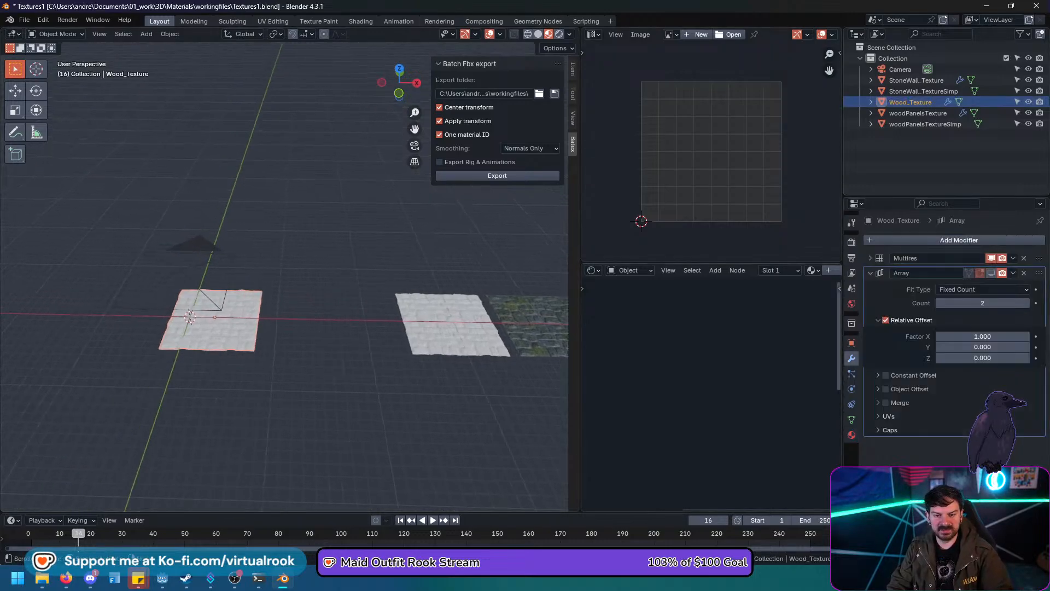
click(1023, 272)
key(x)
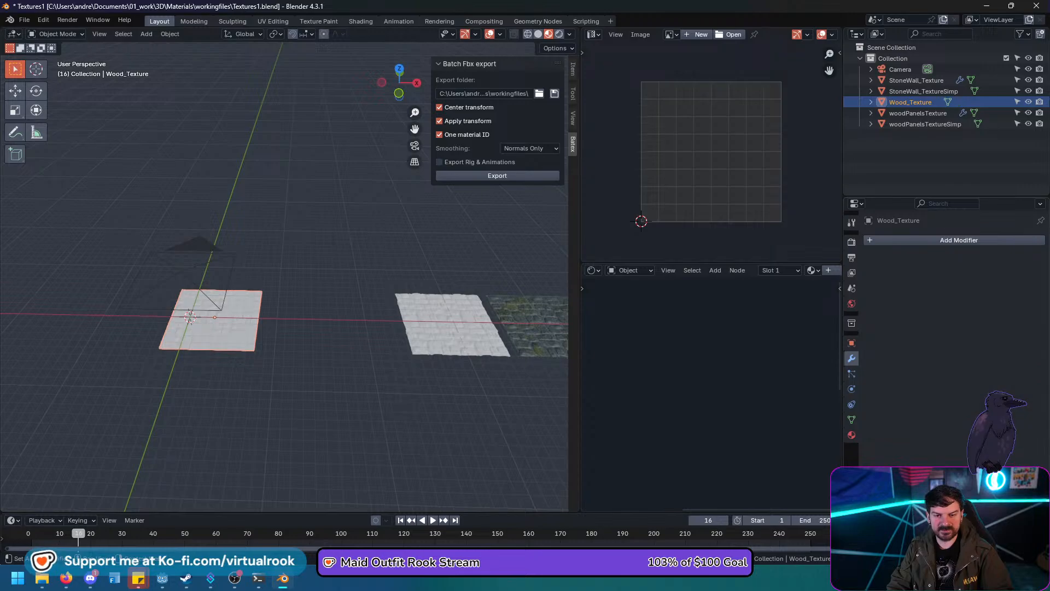
Set the Wood_Texture plane's X location to 0 m in its transform values.
scroll(334, 274, up, 5)
shift+middle_drag(230, 317, 328, 279)
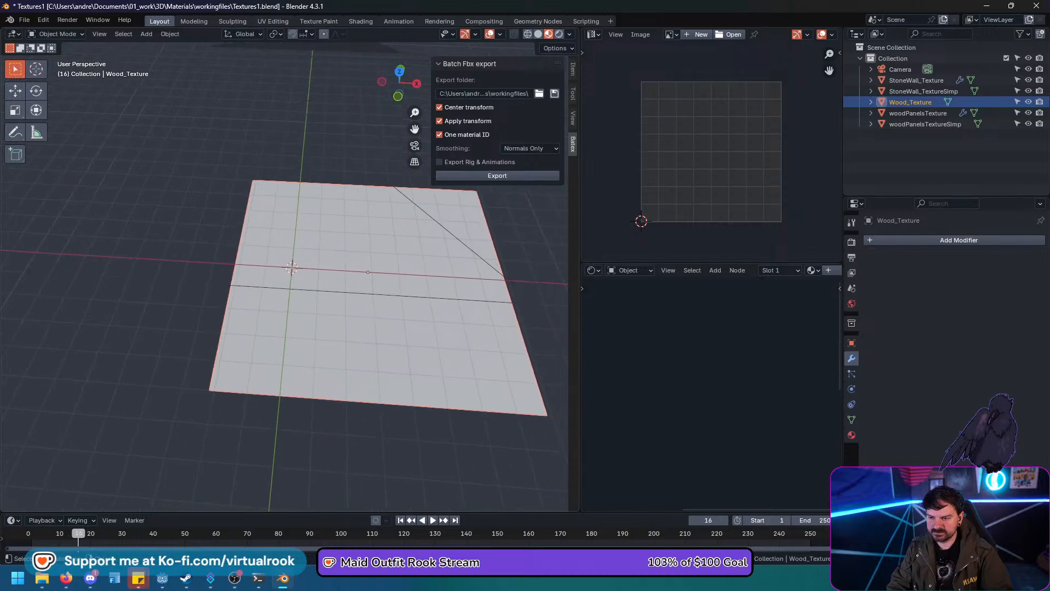
click(572, 69)
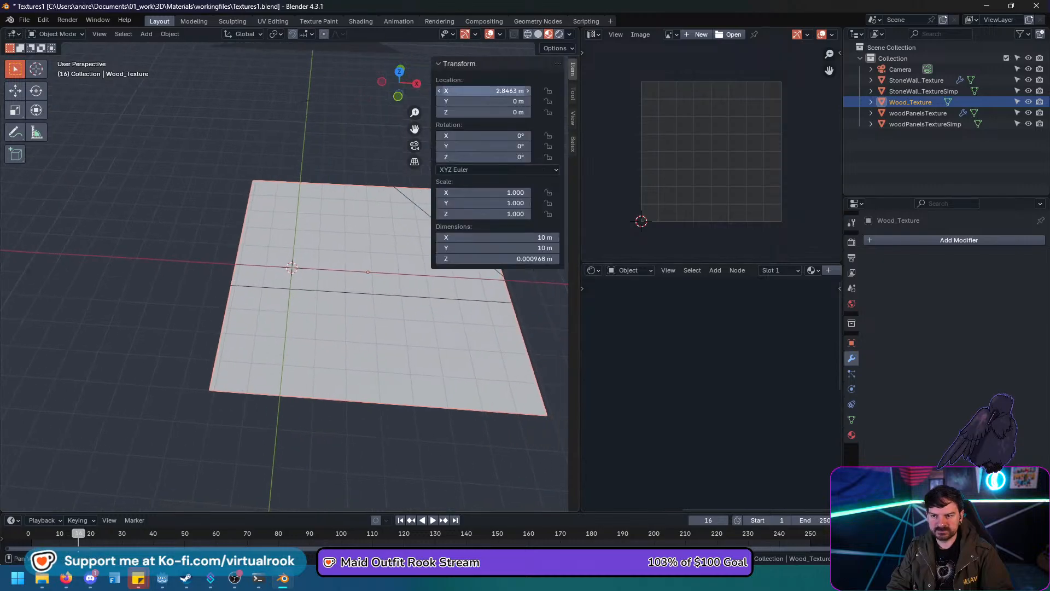
scroll(328, 279, down, 4)
shift+middle_drag(328, 278, 213, 309)
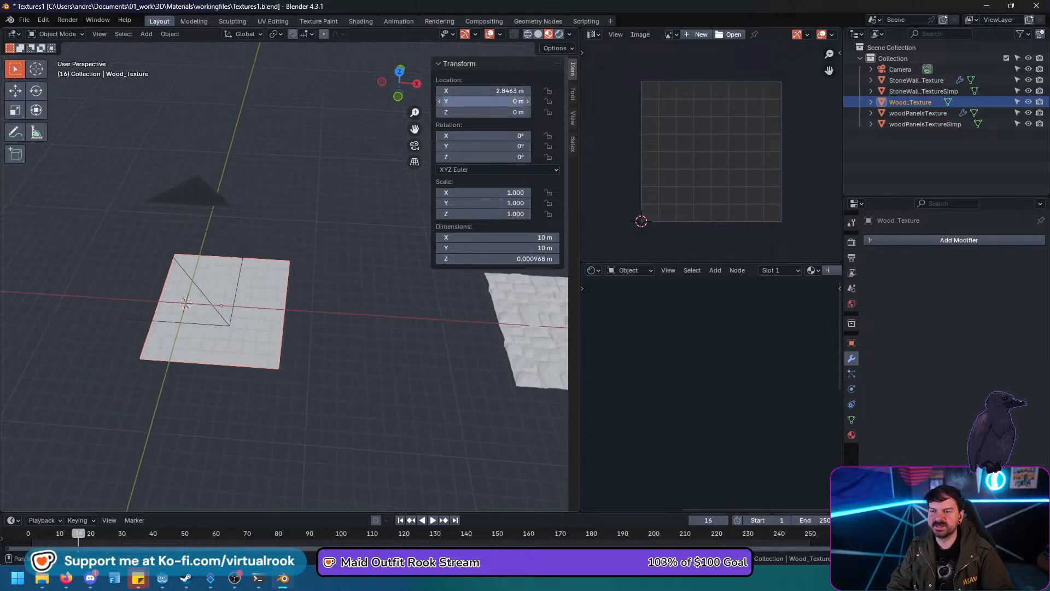
click(483, 91)
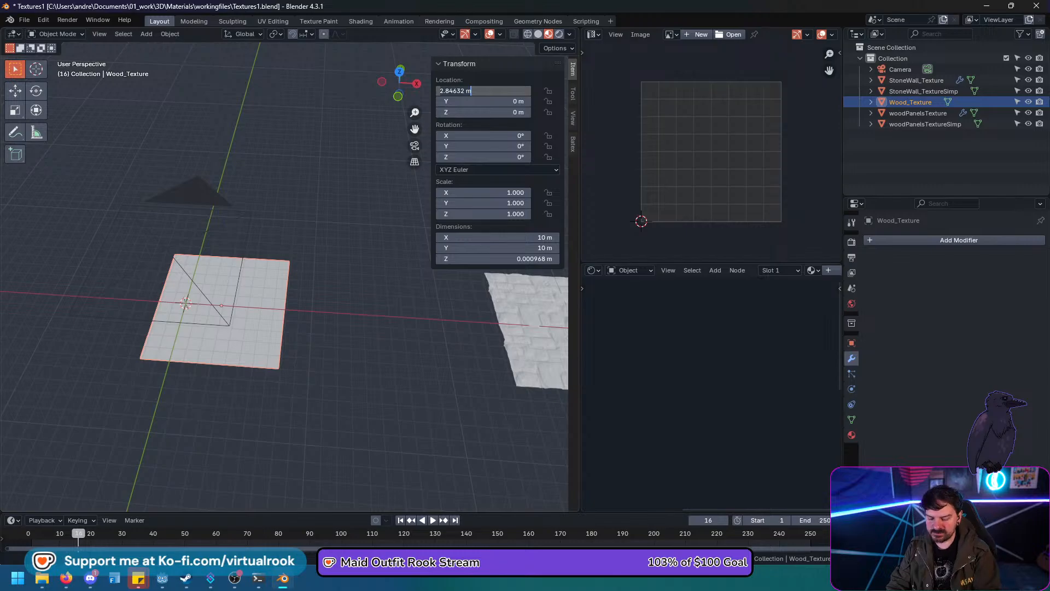
text(0)
key(Return)
View the Wood_Texture plane through the camera, frame it larger in the viewport and hide the transform sidebar.
key(KP_7)
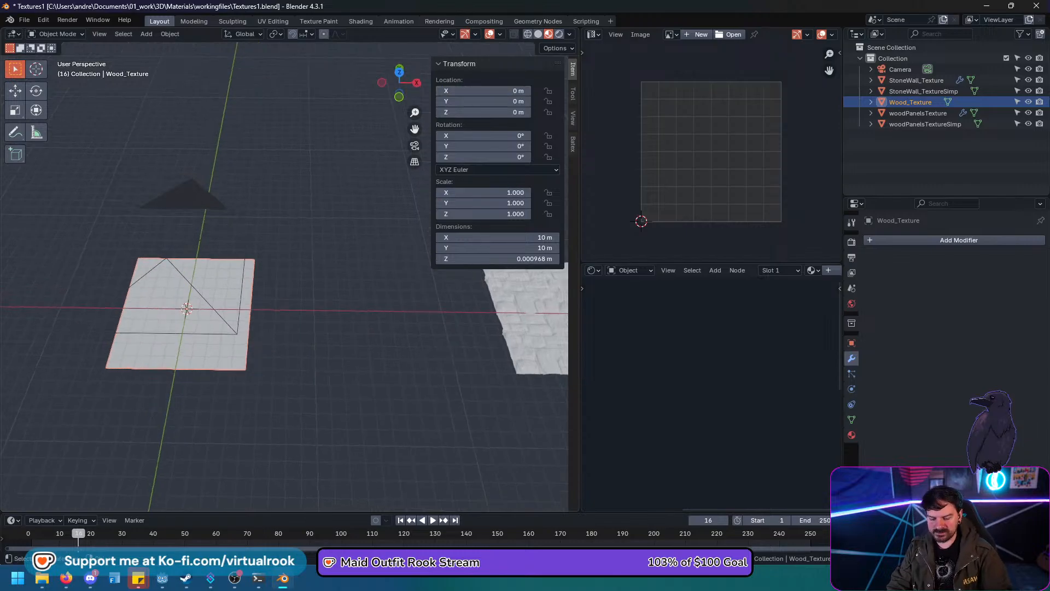
key(KP_0)
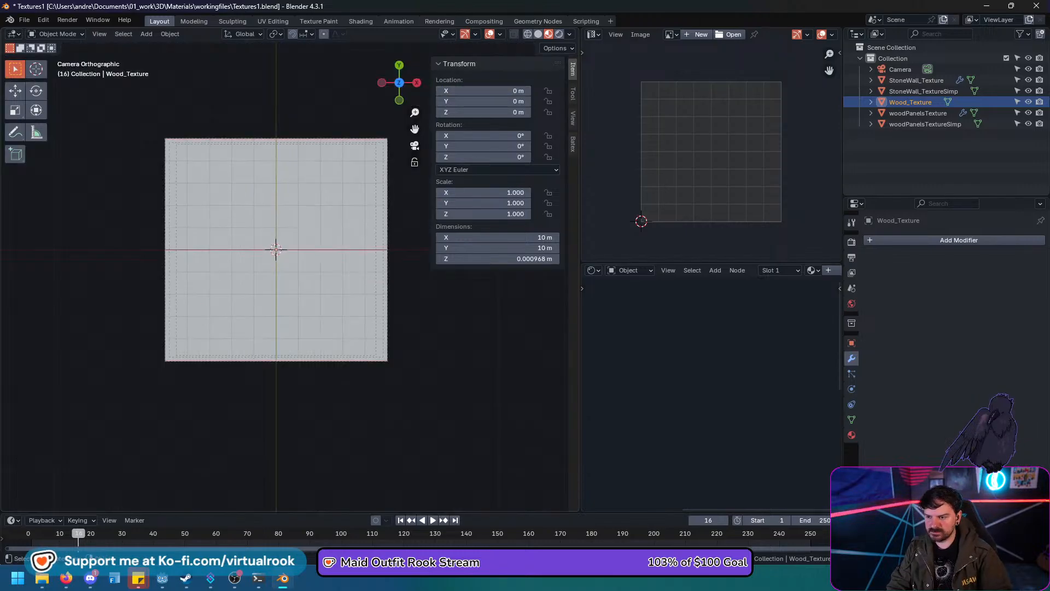
scroll(284, 276, up, 2)
shift+middle_drag(271, 238, 299, 290)
key(n)
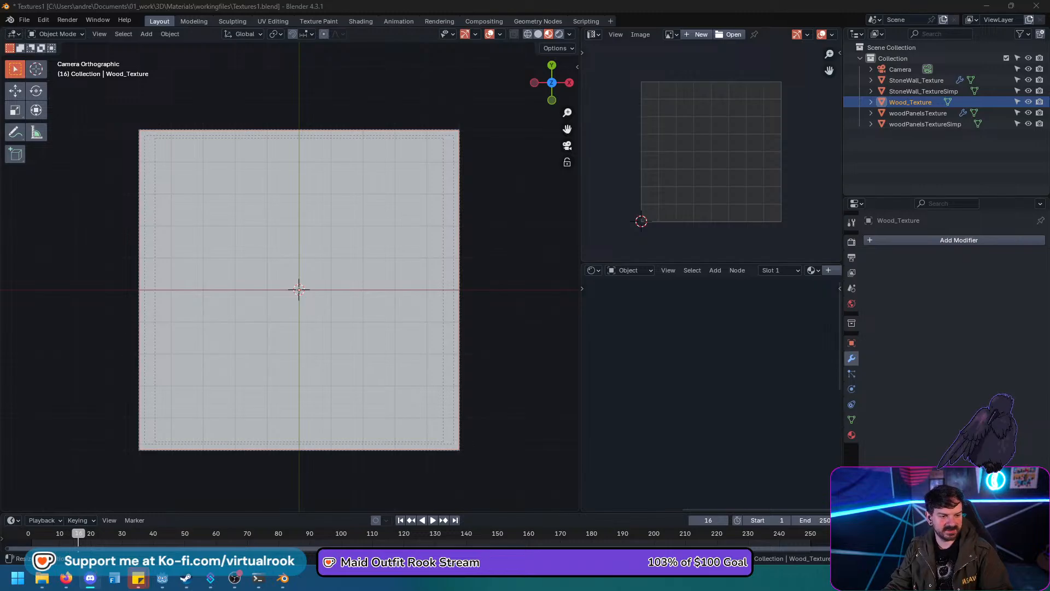
Switch to the empty reference-image board and add the rough cracked wood plank photo and the smoother brown wood grain photo.
key(alt+Tab)
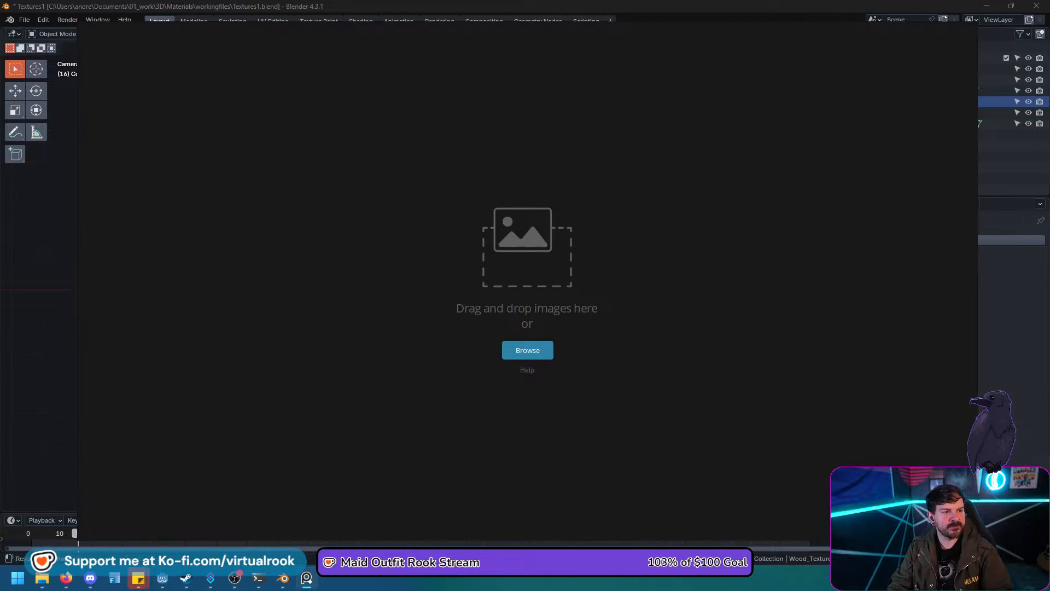
drag(1049, 397, 459, 221)
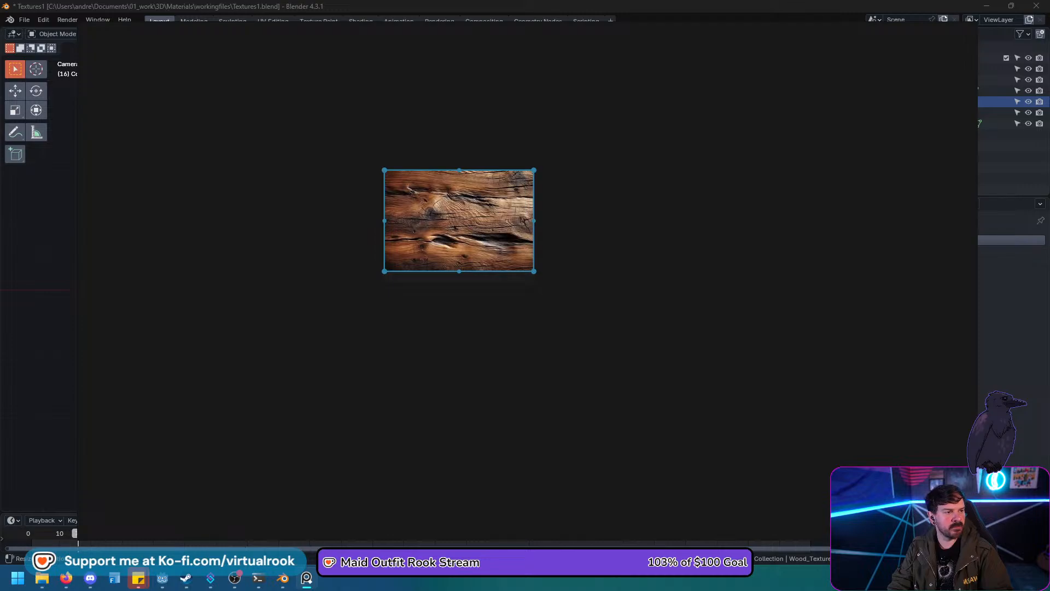
drag(1049, 364, 600, 269)
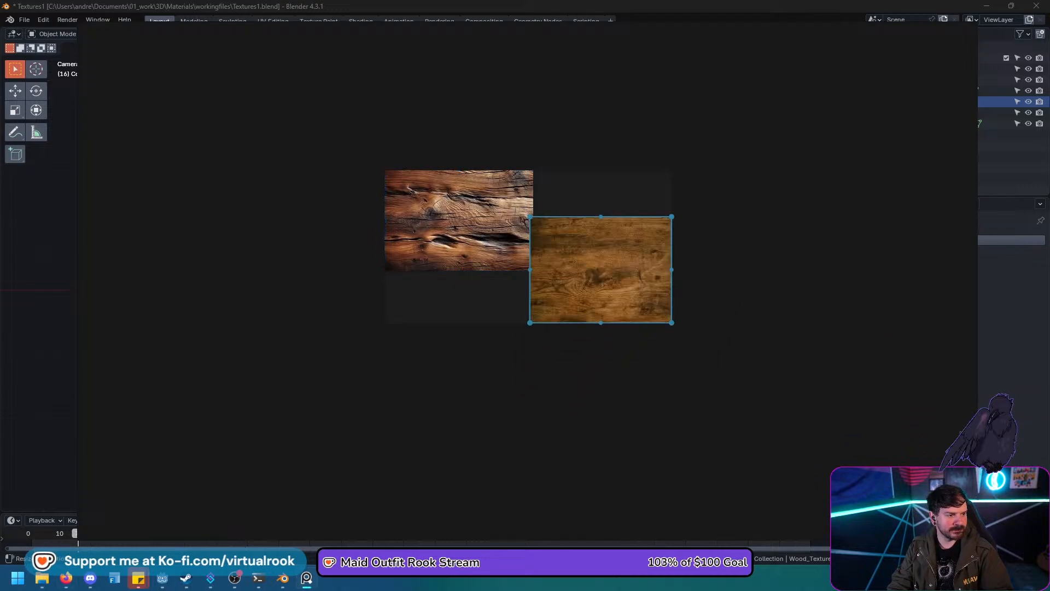
Add five more wood photos to the reference board around the first two: reddish-brown, dark vertical, knotted, light tan and dark-brown grain.
drag(1049, 492, 432, 345)
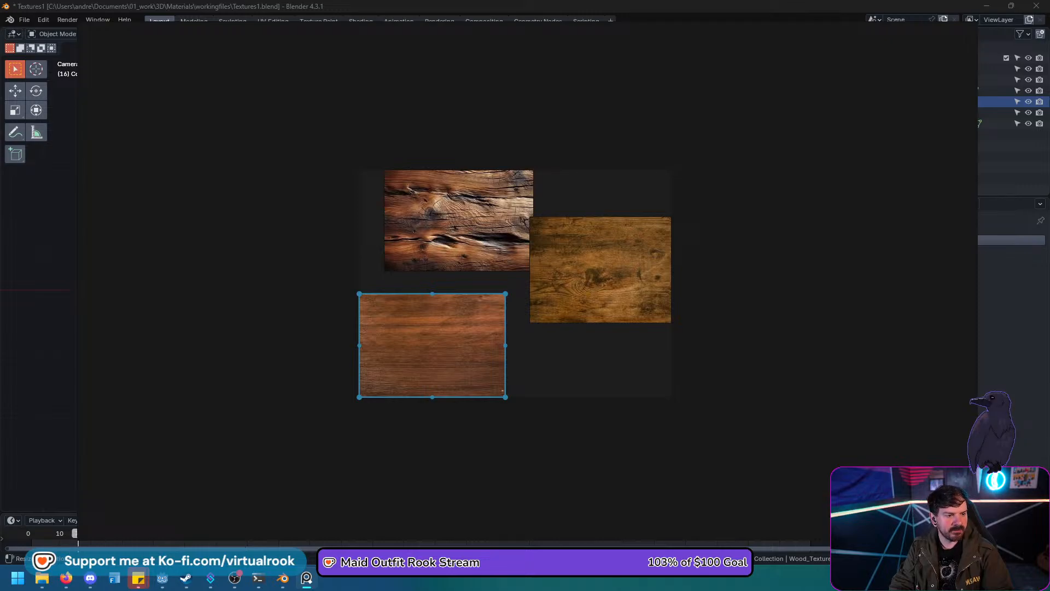
drag(659, 506, 604, 415)
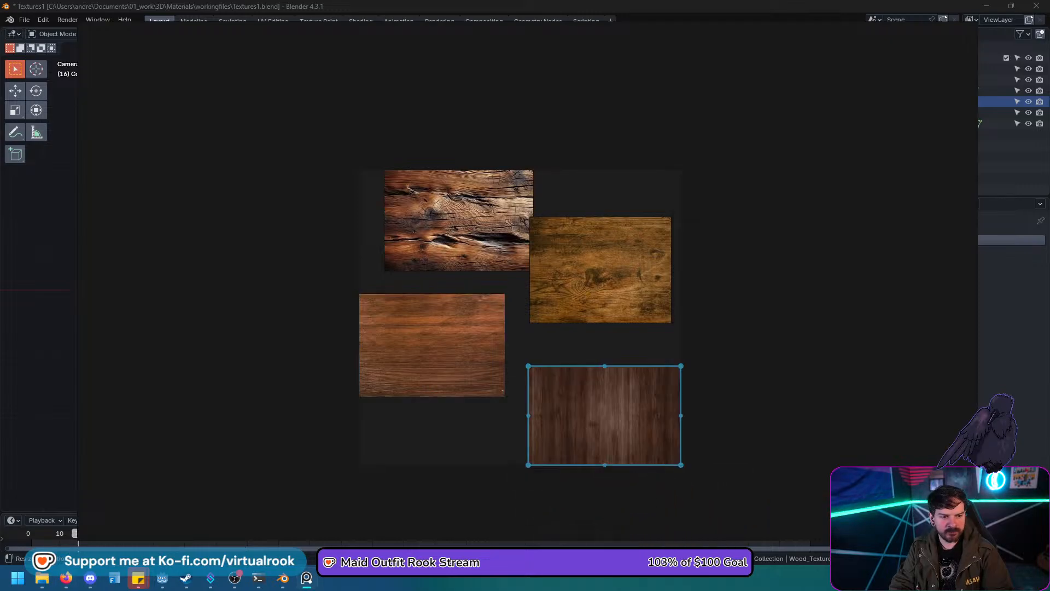
drag(748, 460, 784, 393)
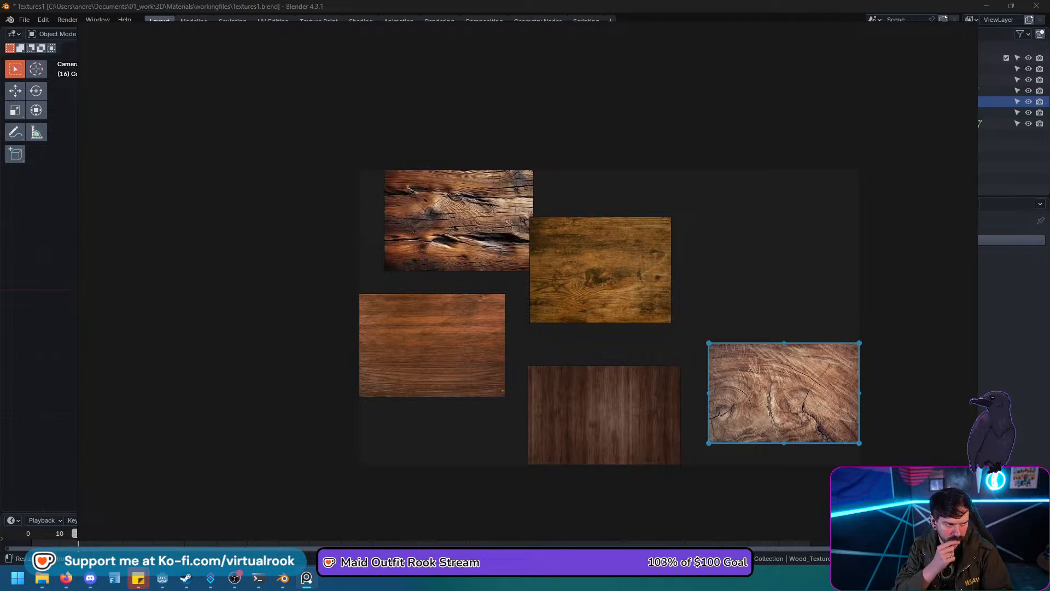
drag(657, 376, 784, 244)
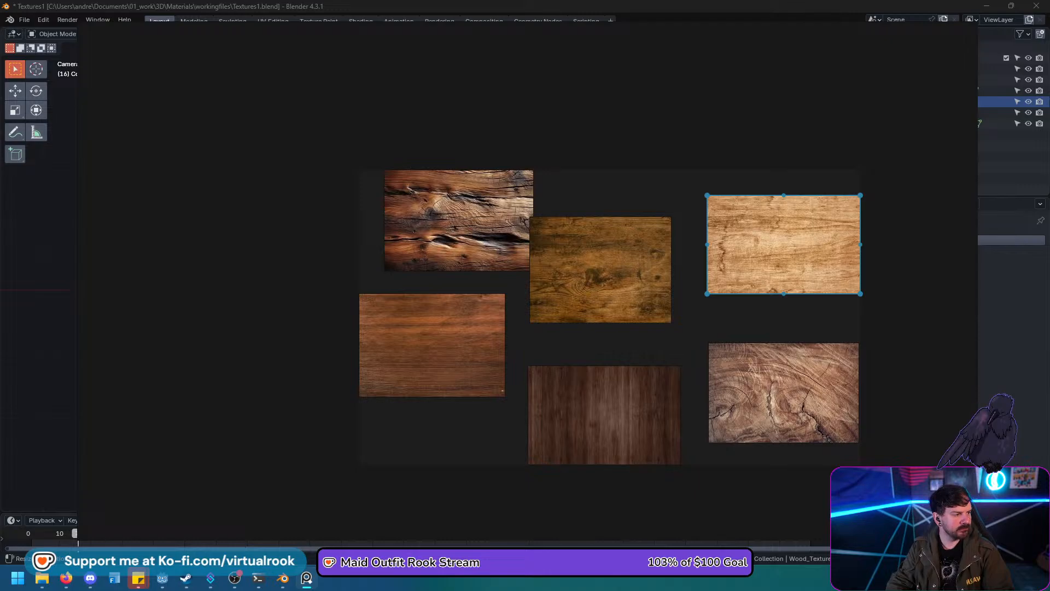
drag(319, 535, 292, 228)
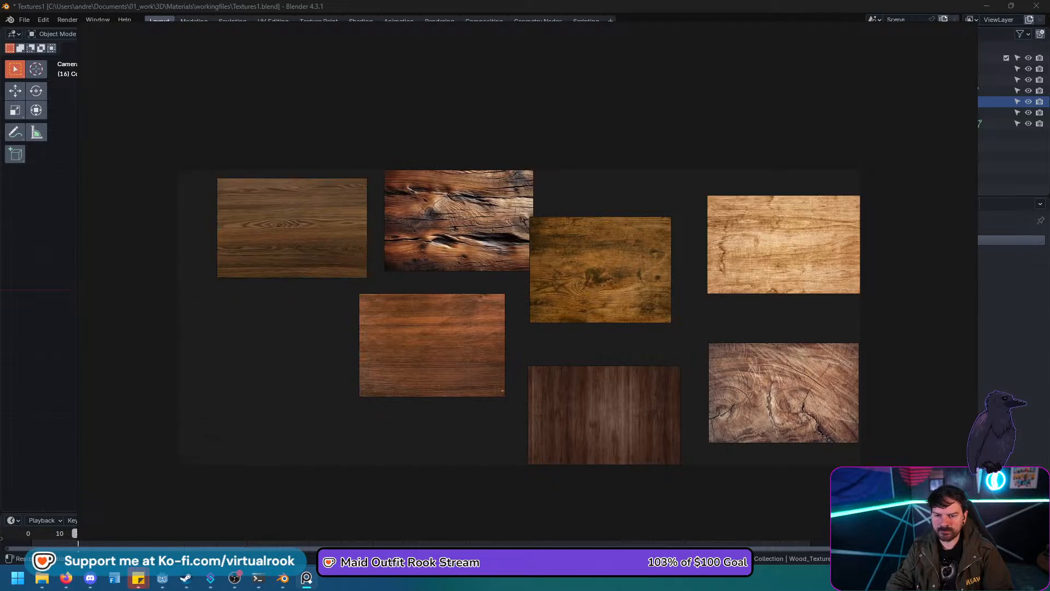
Select all seven wood images on the reference board and arrange them automatically into a packed group.
drag(219, 421, 878, 221)
right_click(555, 284)
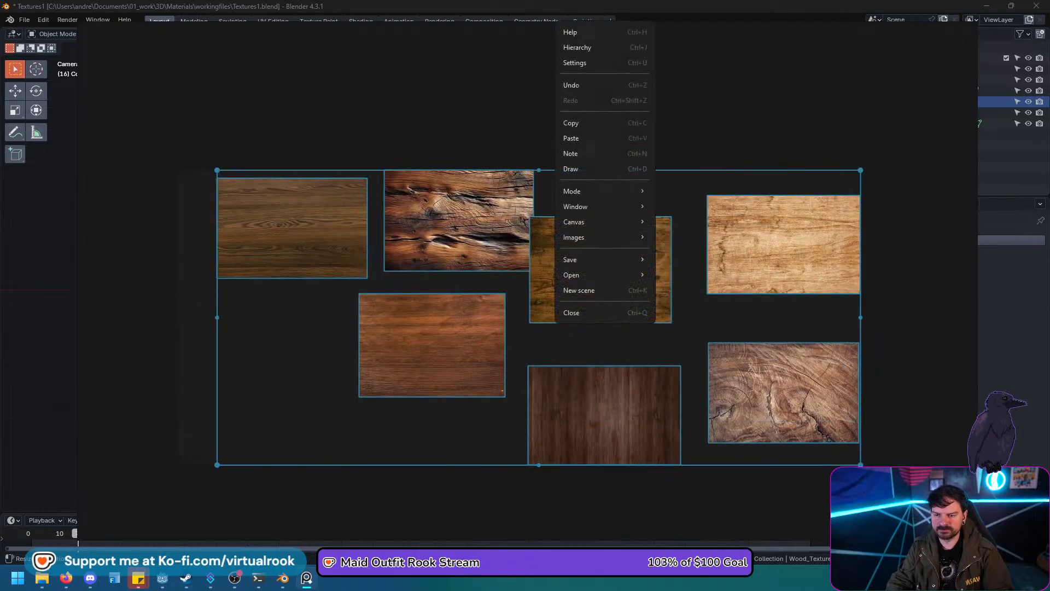
mouse_move(602, 206)
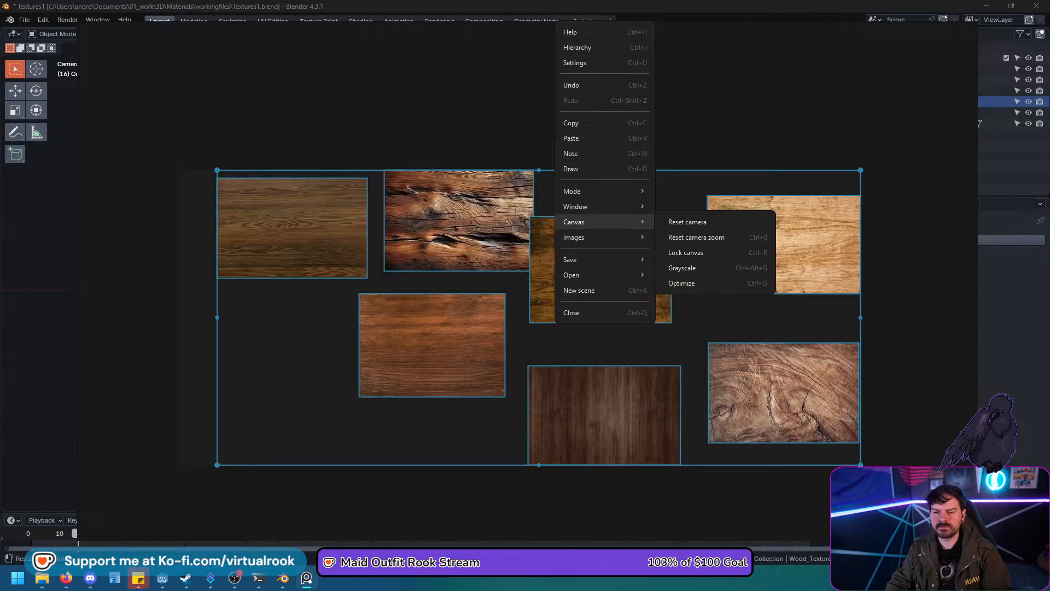
mouse_move(602, 236)
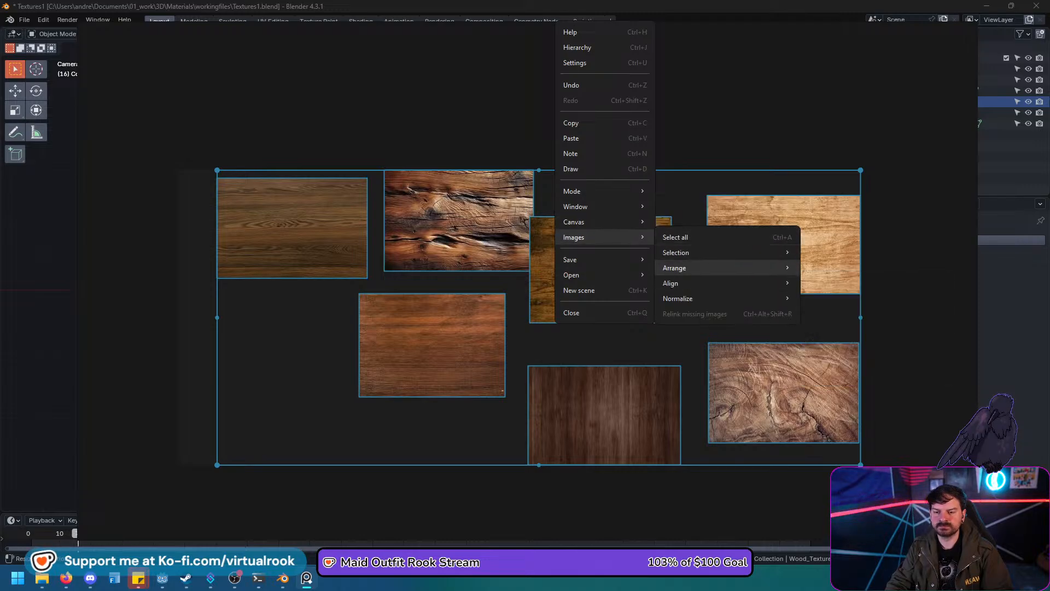
mouse_move(711, 267)
click(826, 267)
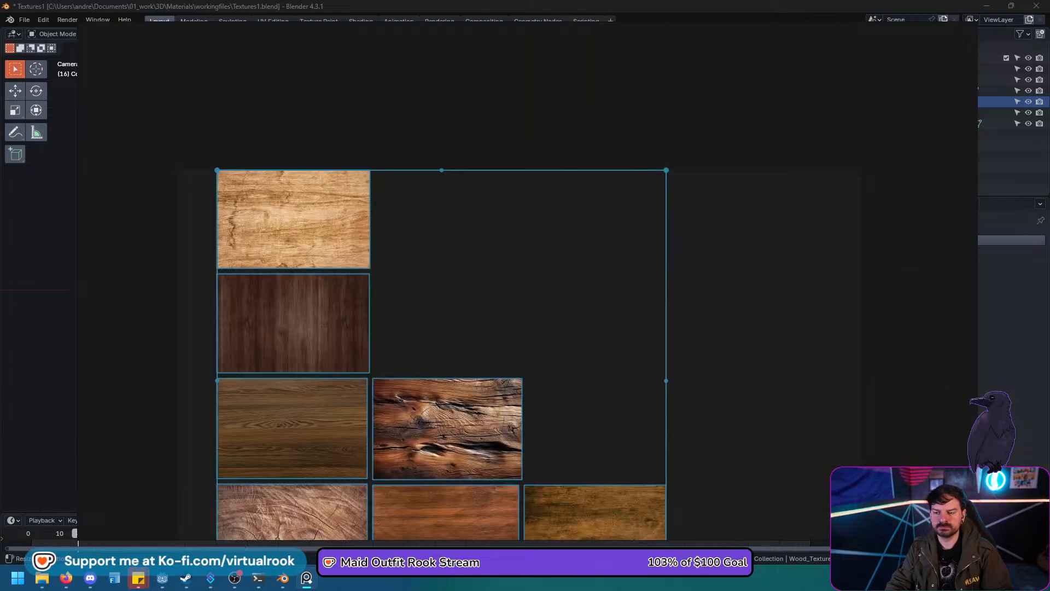
Frame the arranged wood images and move the reference board window away so the Blender viewport is uncovered.
middle_drag(413, 352, 454, 275)
scroll(453, 274, up, 2)
scroll(454, 274, down, 1)
right_drag(454, 275, 1049, 306)
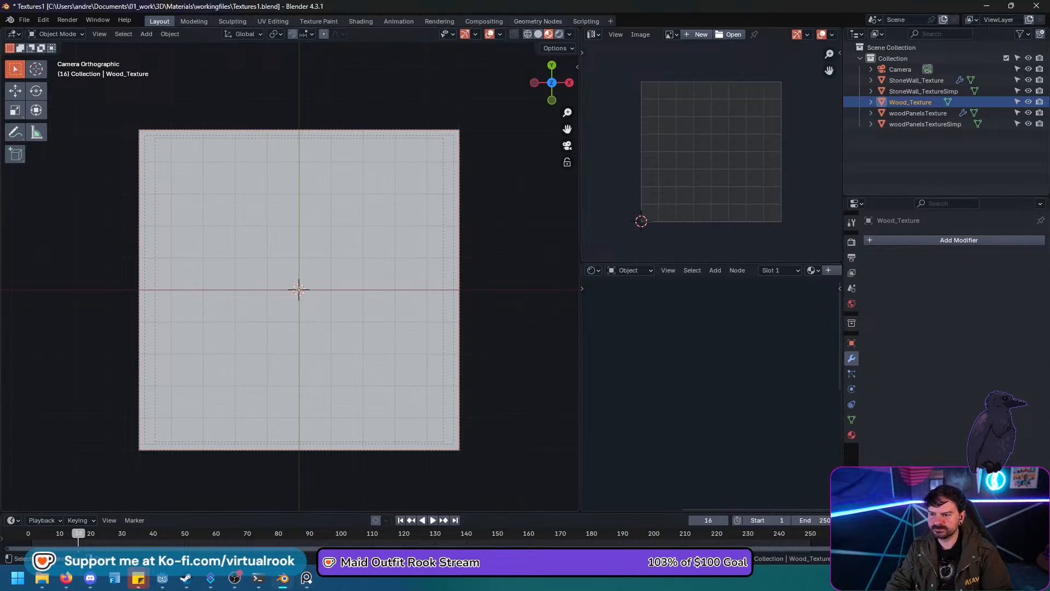
right_click(299, 289)
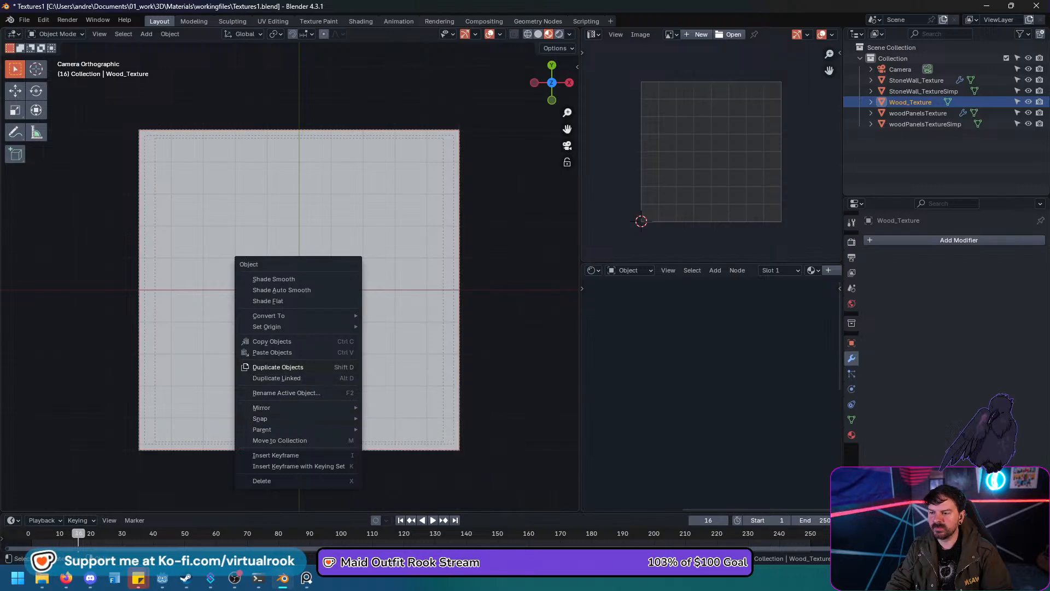
key(Escape)
key(ctrl+Tab)
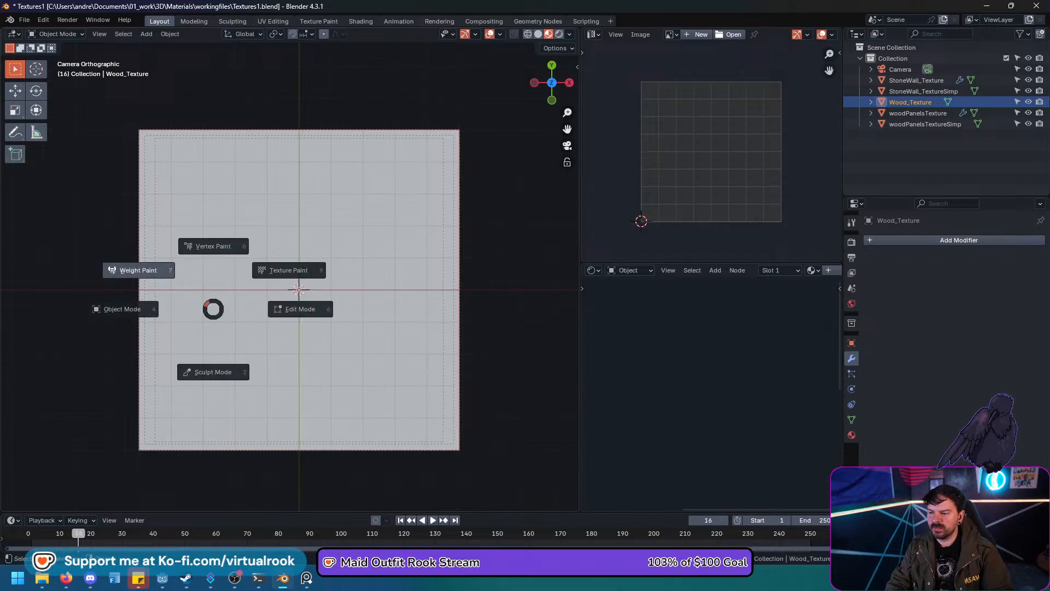
click(224, 371)
key(ctrl+Tab)
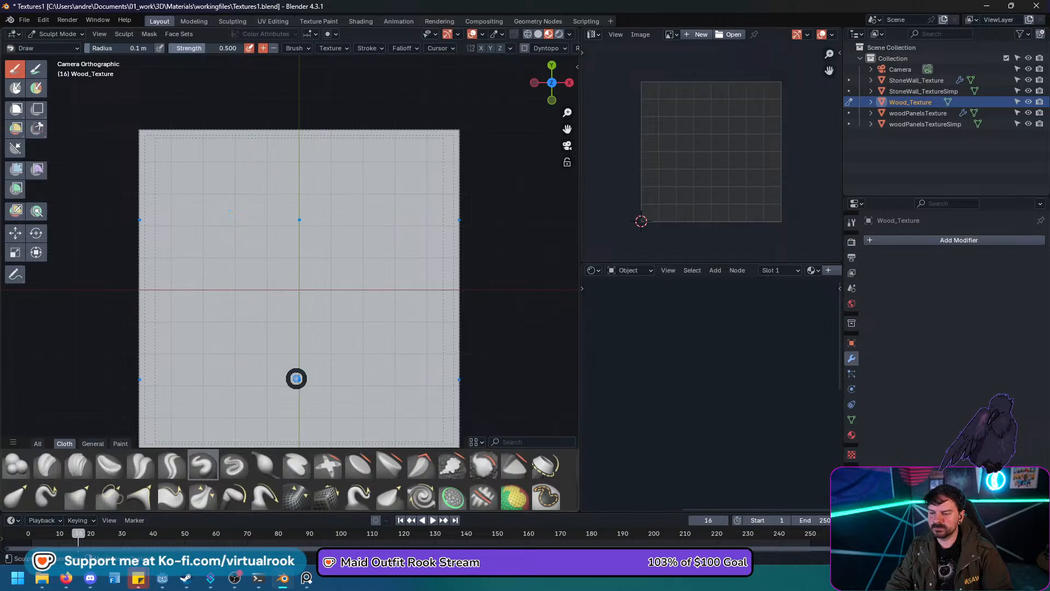
click(206, 377)
Add a Multiresolution modifier to the Wood_Texture plane and subdivide it to level 5 with Simple subdivision.
click(897, 239)
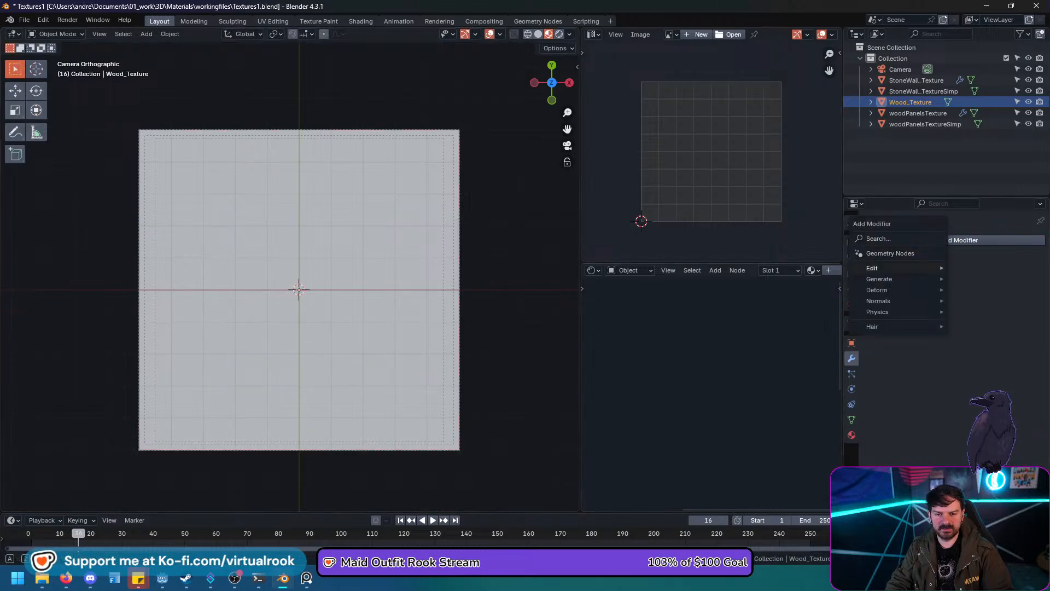
mouse_move(880, 279)
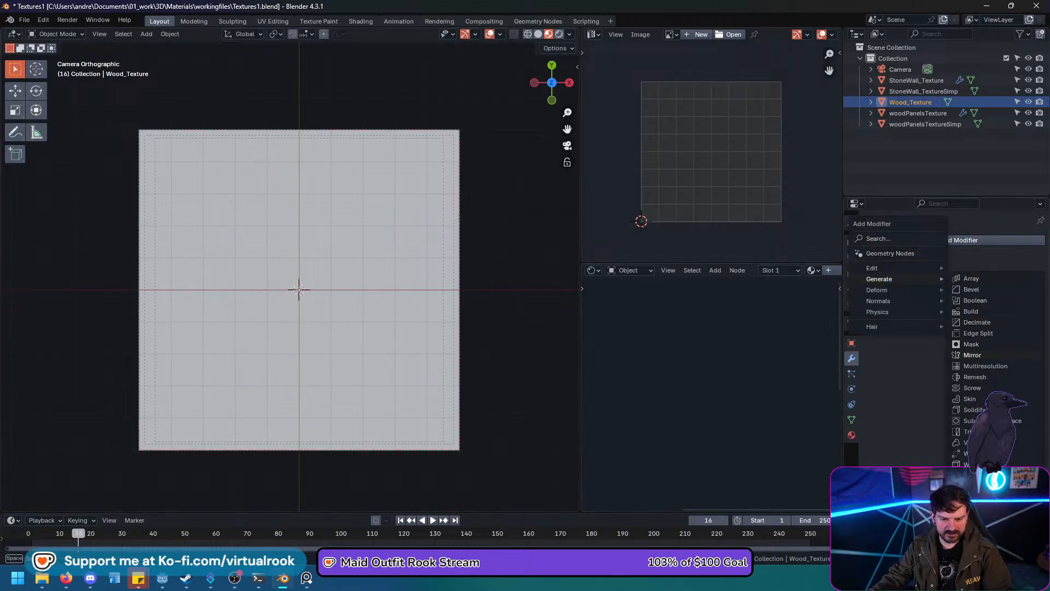
click(982, 366)
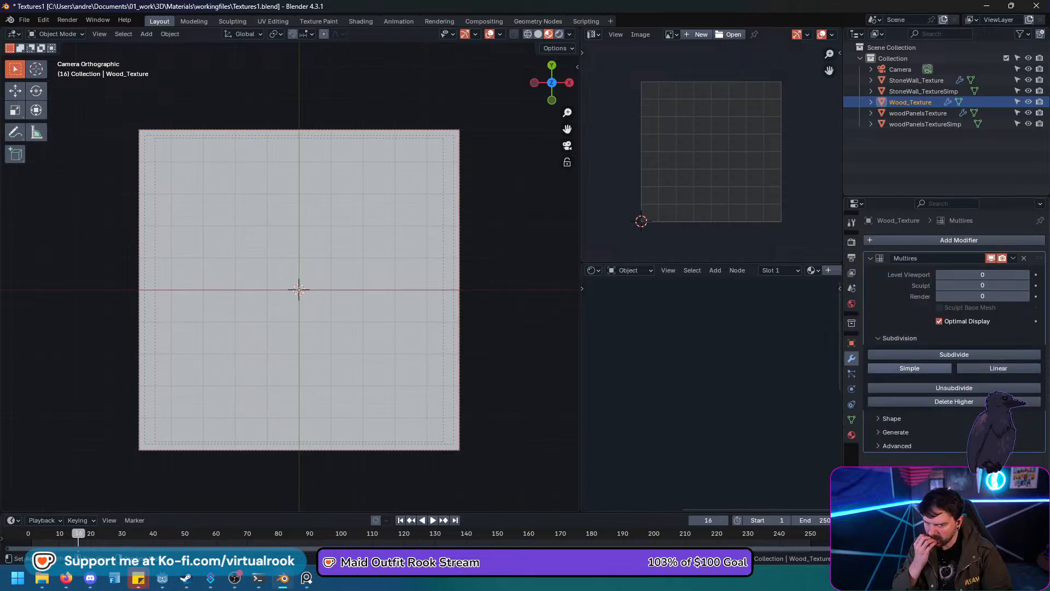
click(909, 368)
click(909, 368)
click(909, 368)
click(909, 368)
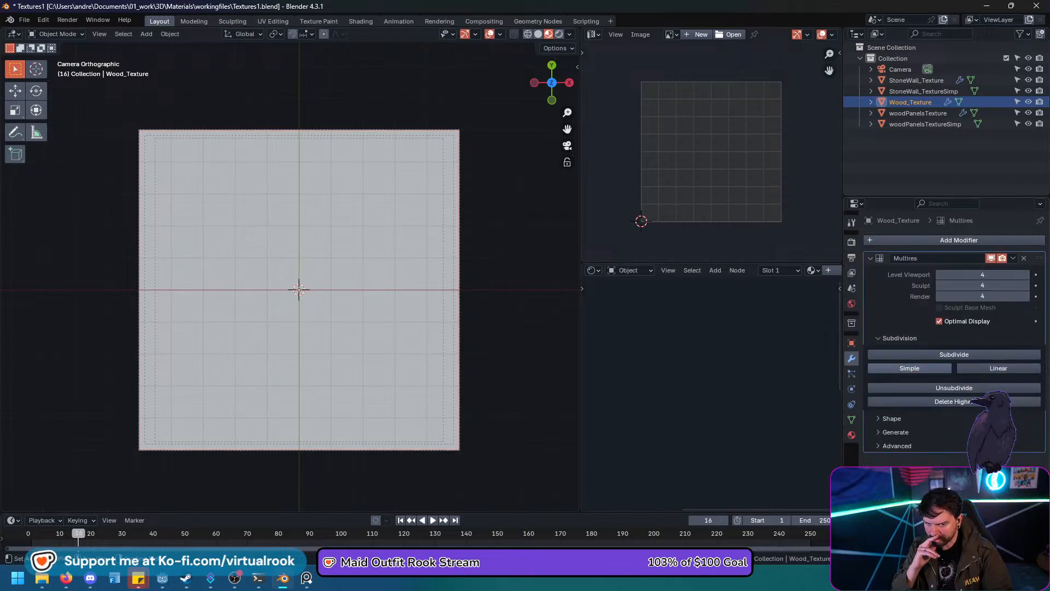
click(909, 368)
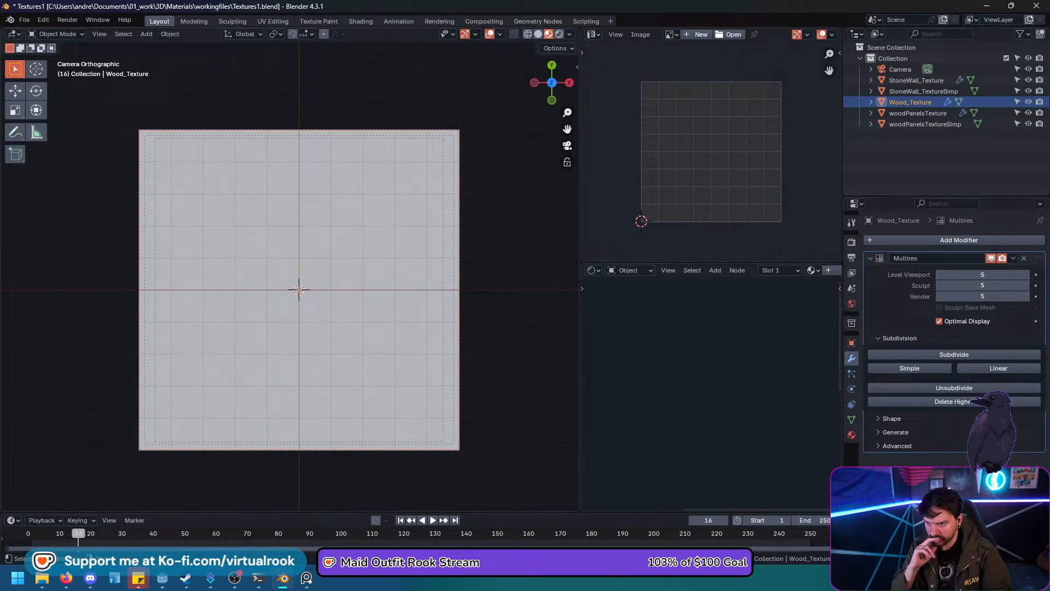
Apply Shade Smooth to the Wood_Texture plane.
right_click(299, 289)
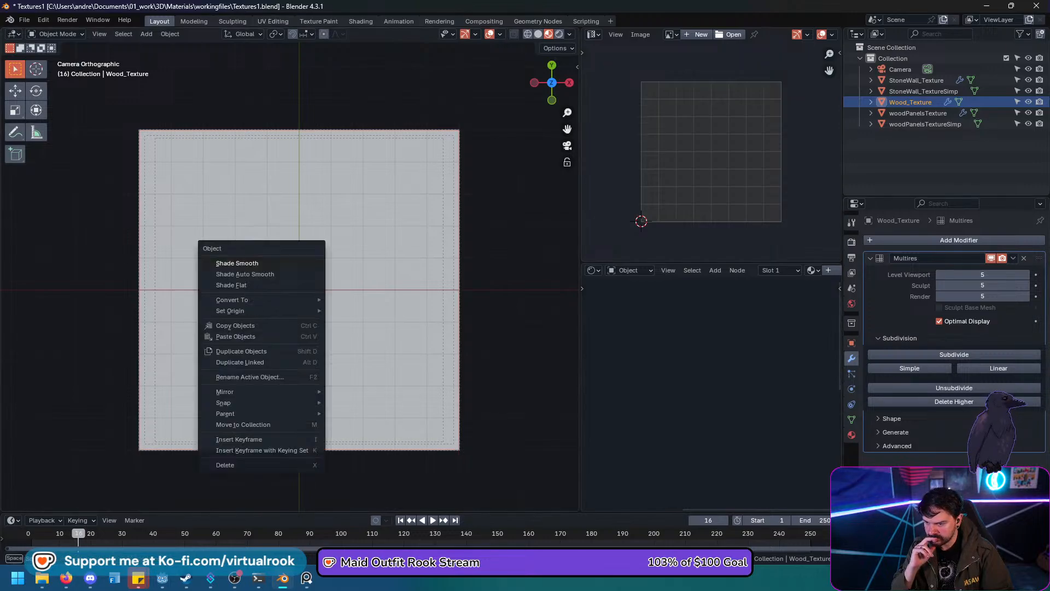
key(Escape)
right_click(298, 289)
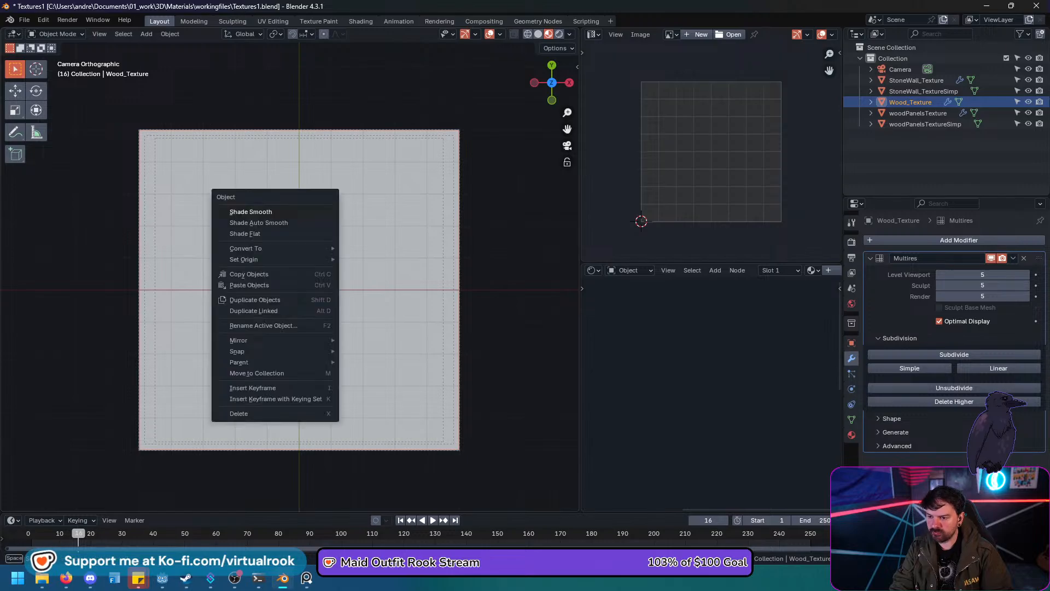
click(264, 211)
Enter Sculpt Mode on the Wood_Texture plane, switch the viewport to solid shading and frame the plane larger.
key(ctrl+Tab)
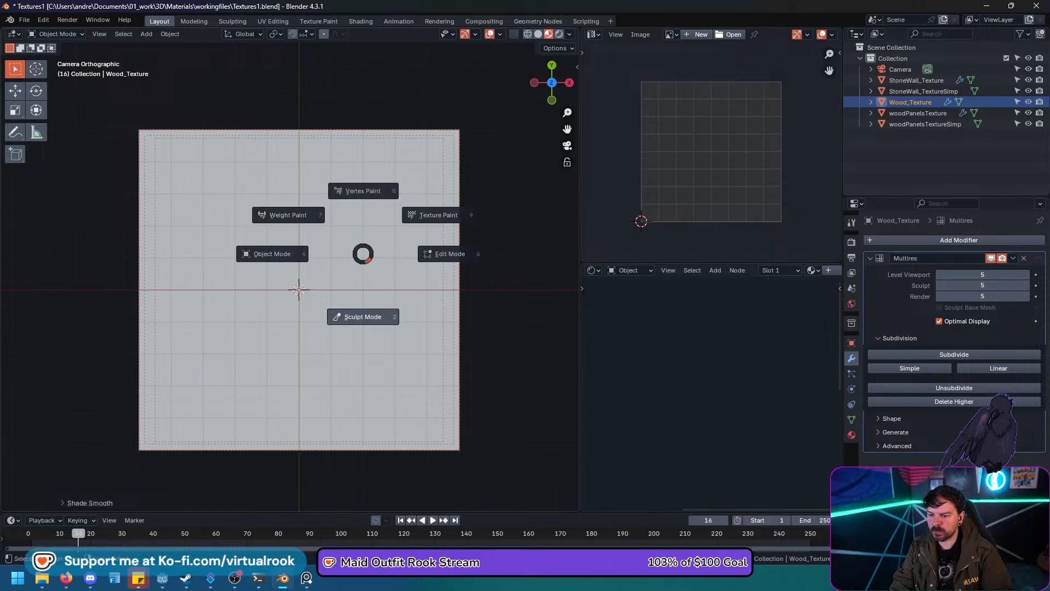
click(363, 316)
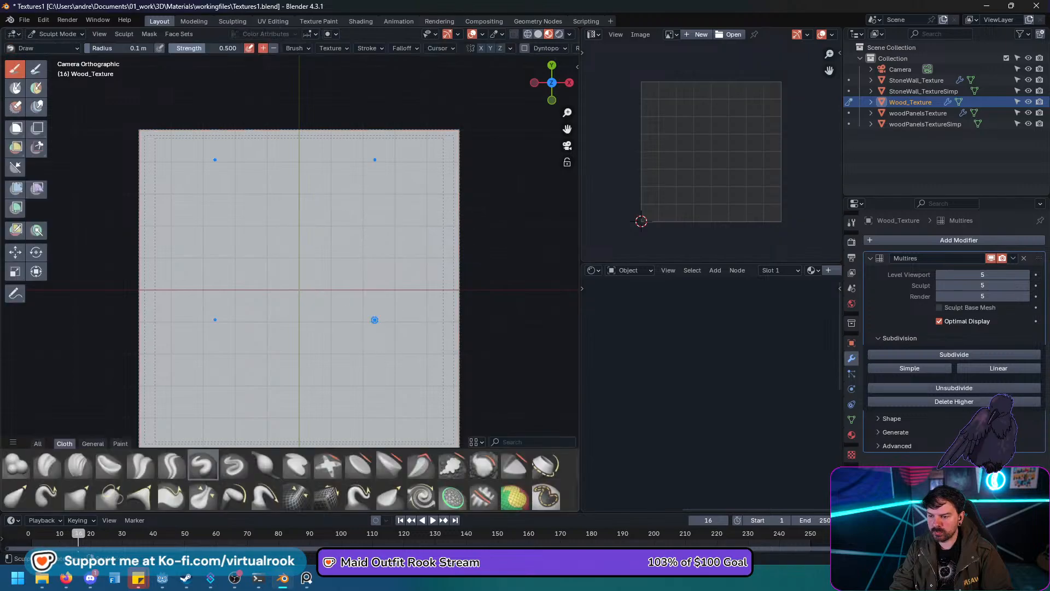
click(538, 34)
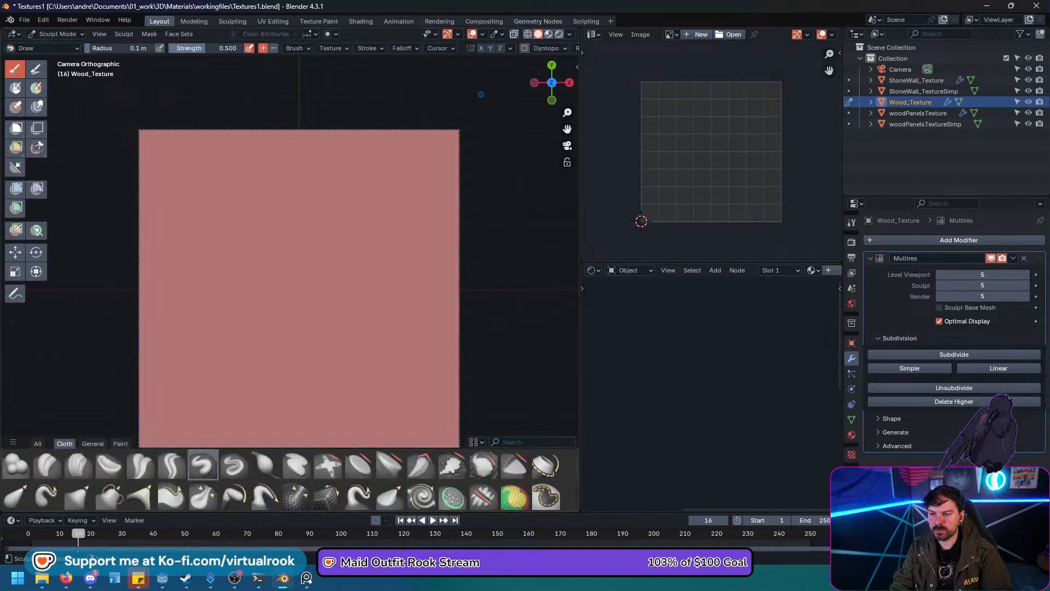
scroll(314, 298, up, 1)
mouse_move(312, 299)
shift+middle_down()
mouse_move(298, 254)
mouse_move(301, 264)
shift+middle_up()
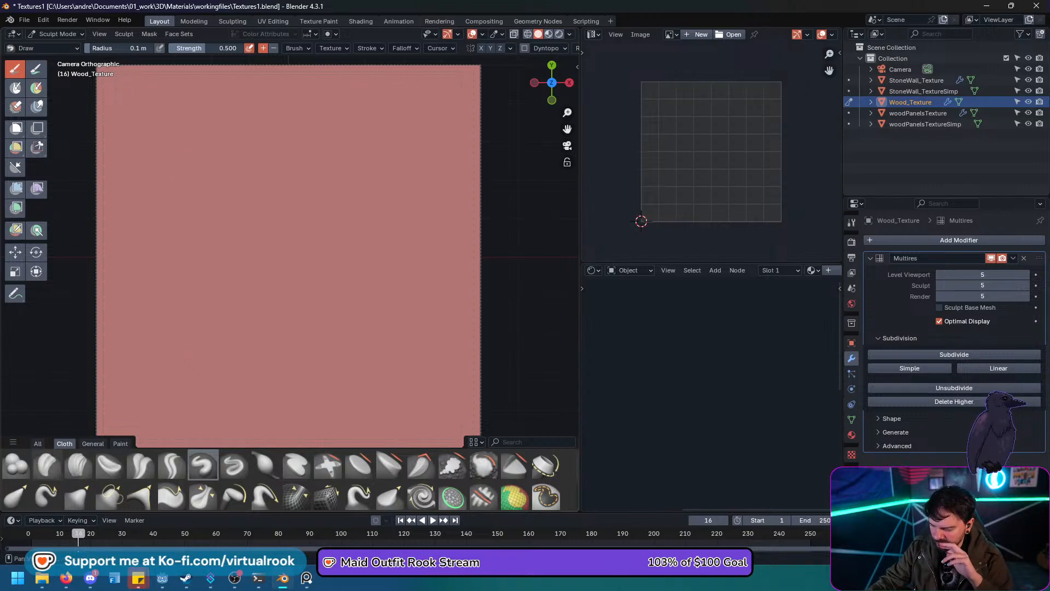
Sculpt wavy horizontal wood grain bands across the upper part of the plane with the Clay Strips brush, redoing the first stroke.
click(78, 465)
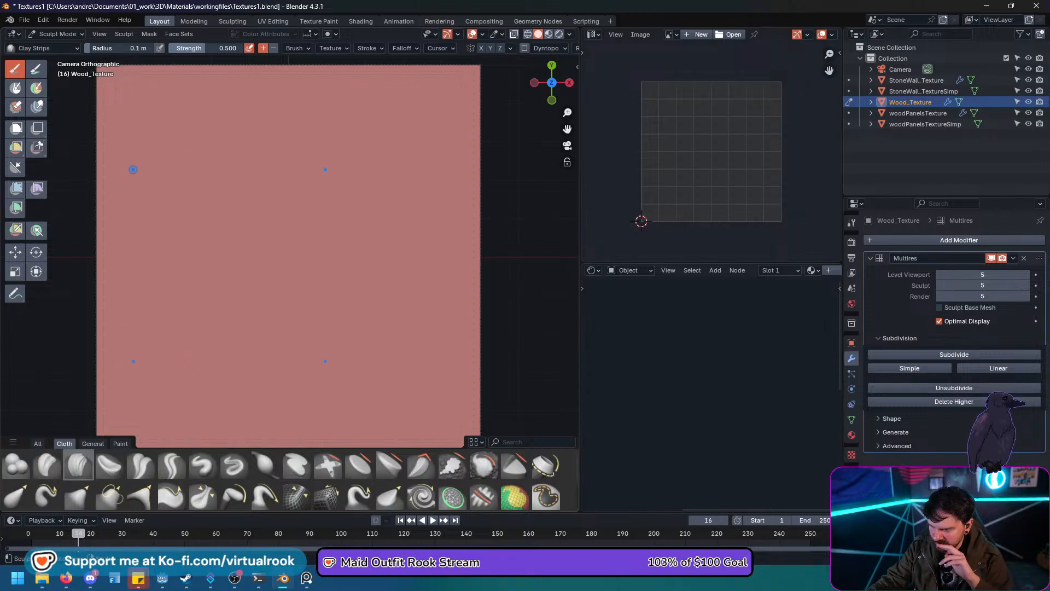
drag(350, 108, 448, 110)
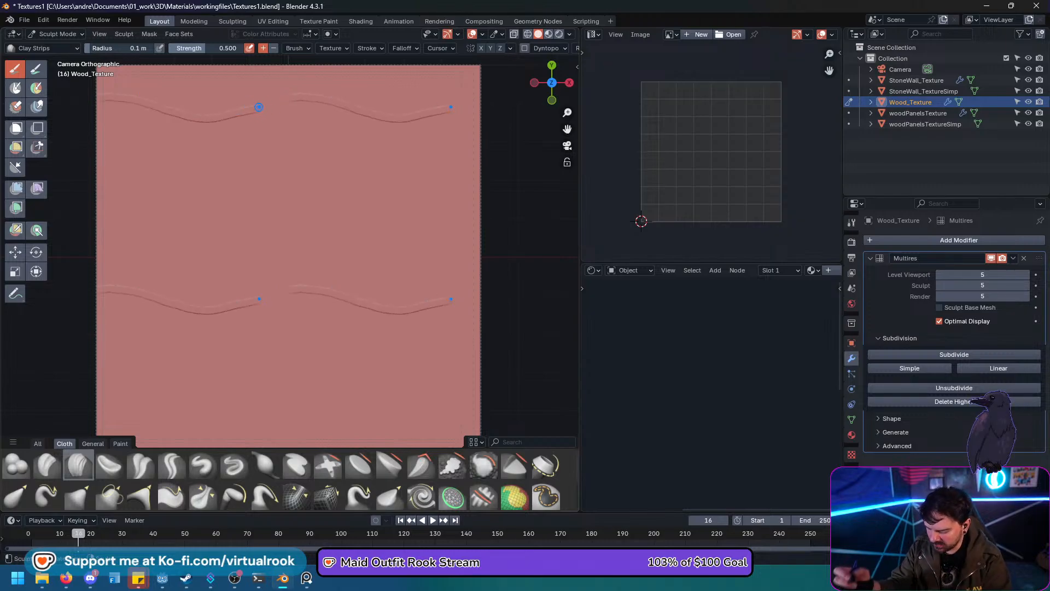
key(ctrl+z)
drag(180, 108, 330, 98)
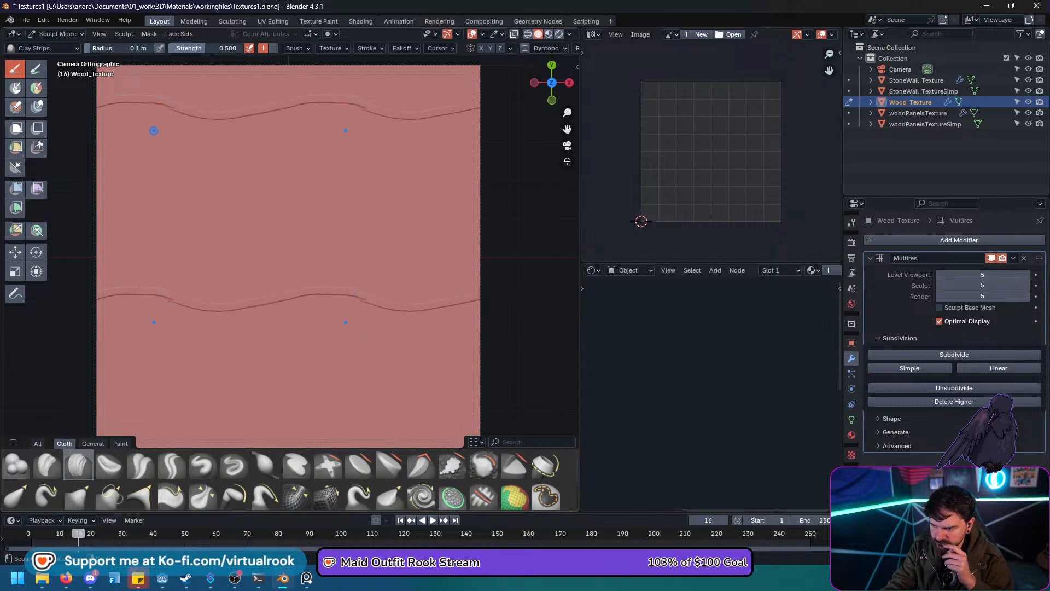
drag(316, 127, 375, 113)
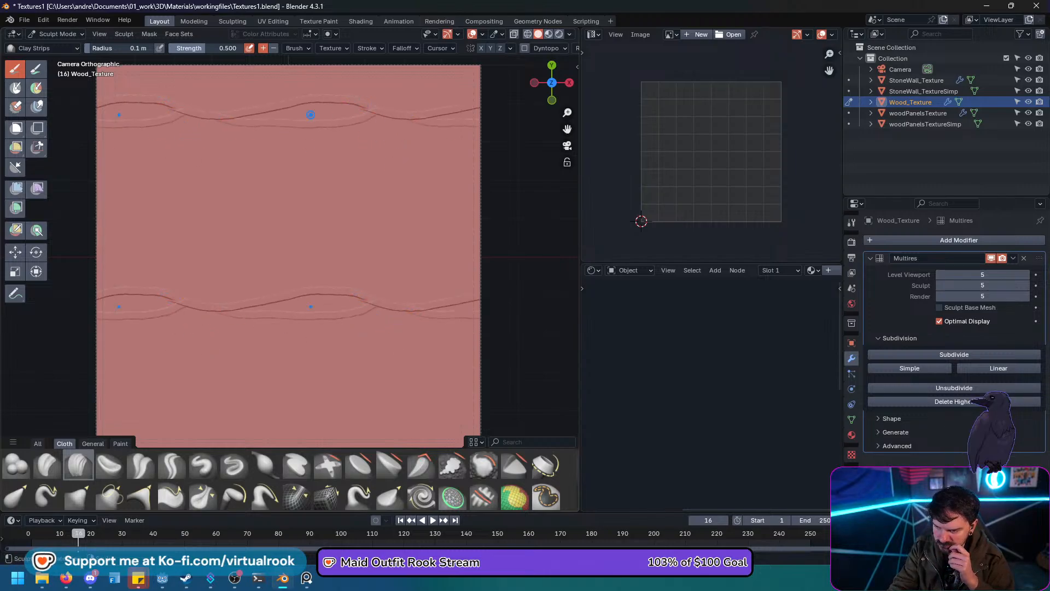
mouse_move(154, 158)
mouse_down()
mouse_move(240, 193)
mouse_move(365, 167)
mouse_up()
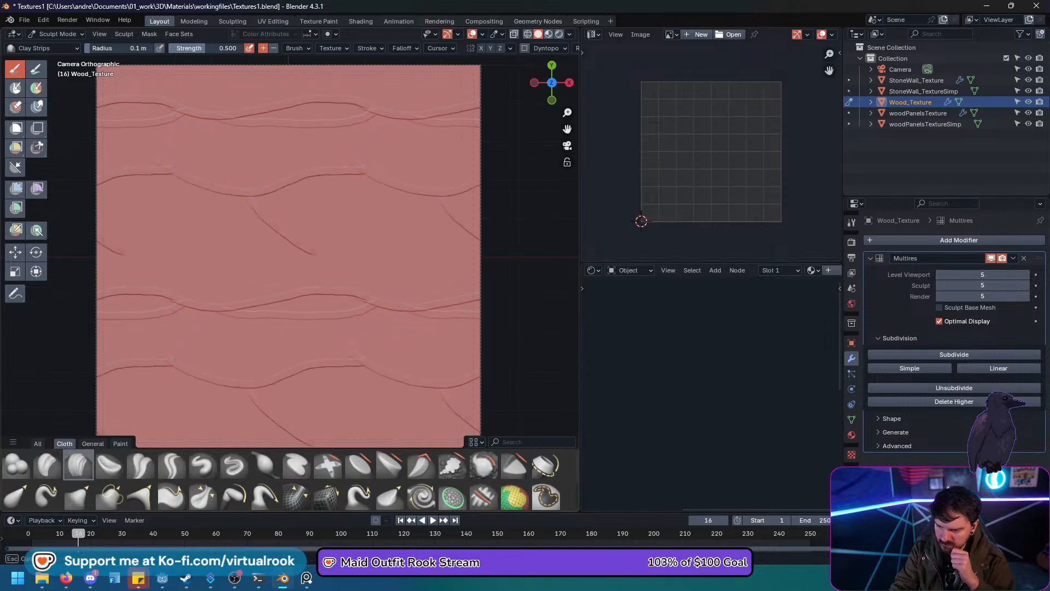
Try sculpting steeper diagonal grain lines that curve between the wavy horizontal bands.
drag(161, 224, 212, 195)
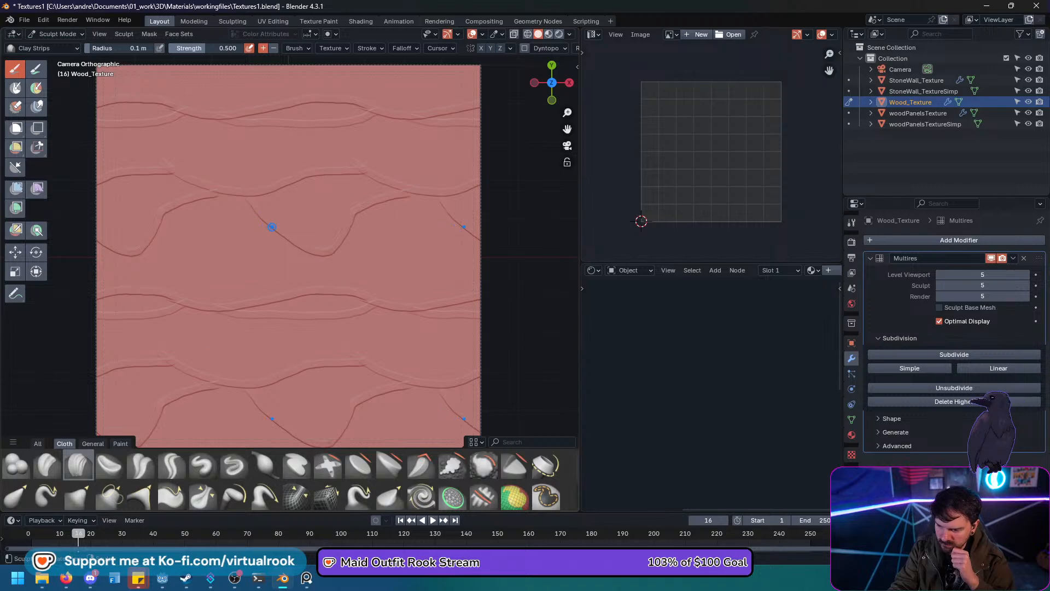
mouse_move(272, 228)
mouse_down()
mouse_move(221, 280)
mouse_move(180, 302)
mouse_up()
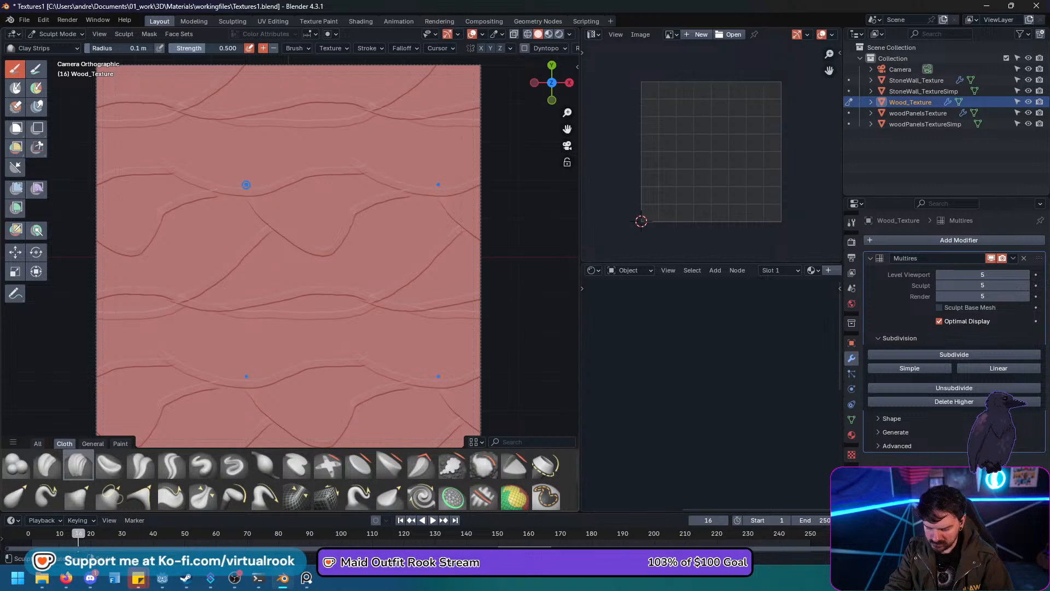
Undo the stray pasted plane copy and the diagonal grain strokes, and reselect Wood_Texture.
key(ctrl+v)
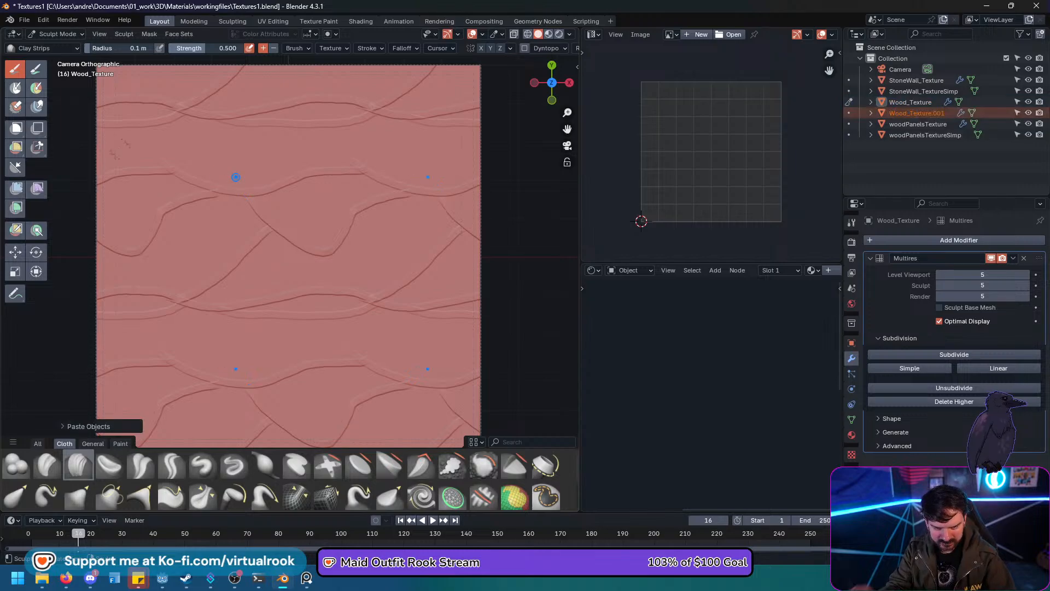
key(ctrl+z)
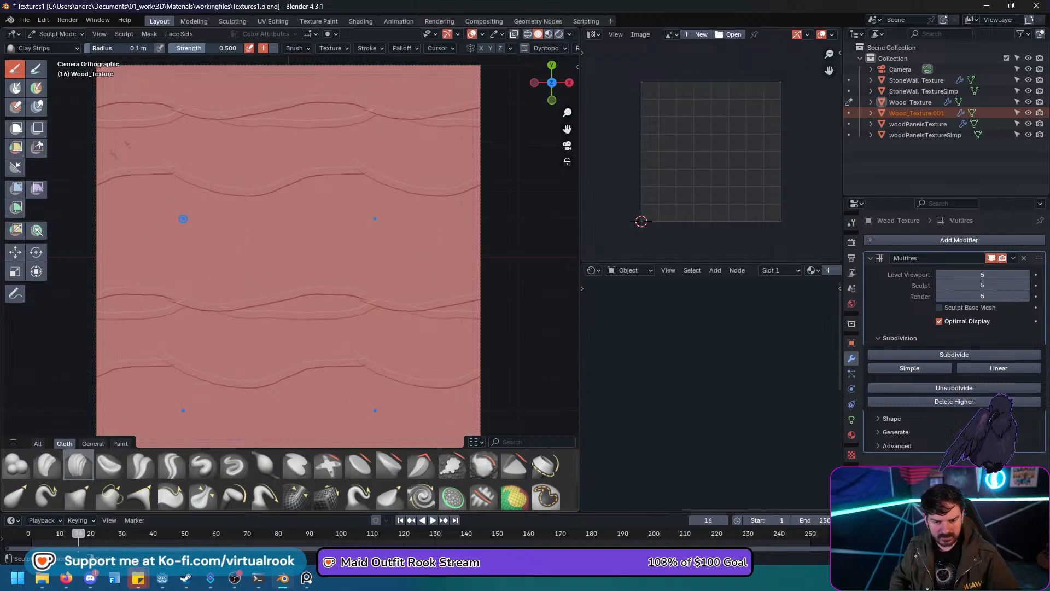
key(ctrl+z)
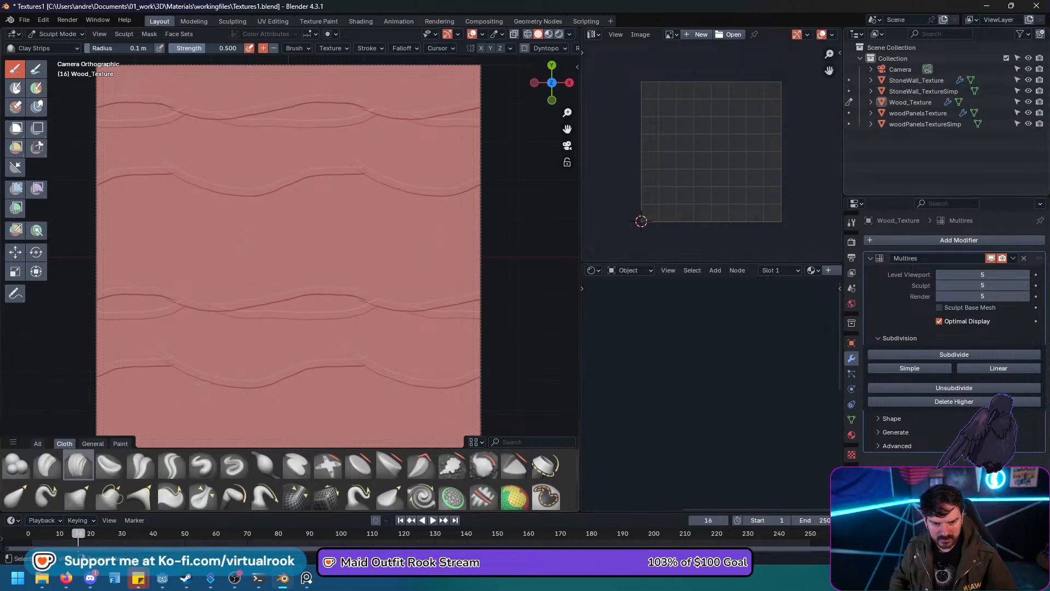
click(910, 102)
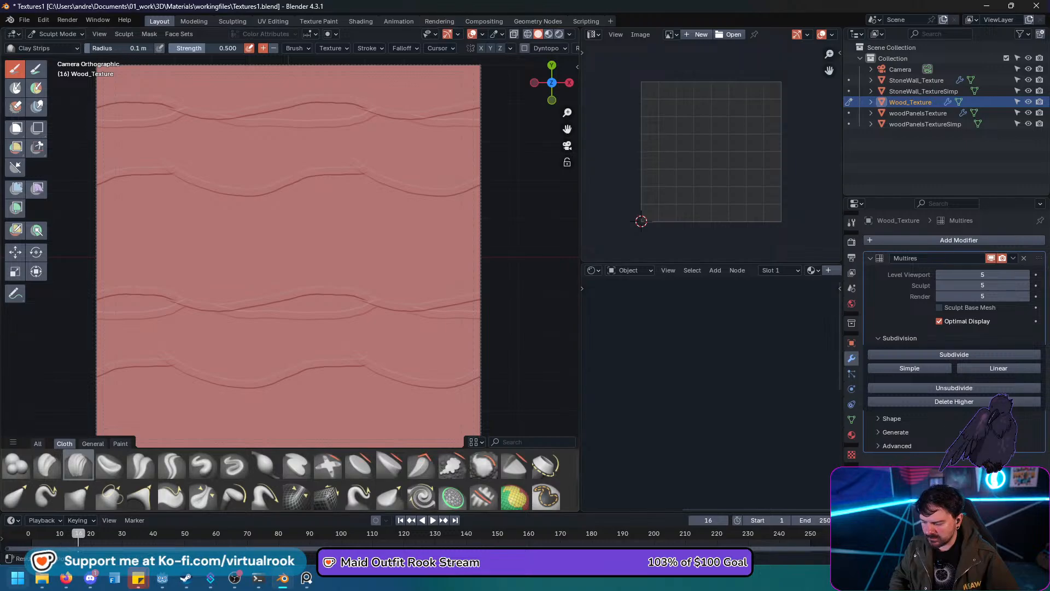
Switch to the Pentablet driver app and bring up the full list of the Artist 24 Pro's shortcut keys.
key(super)
click(313, 257)
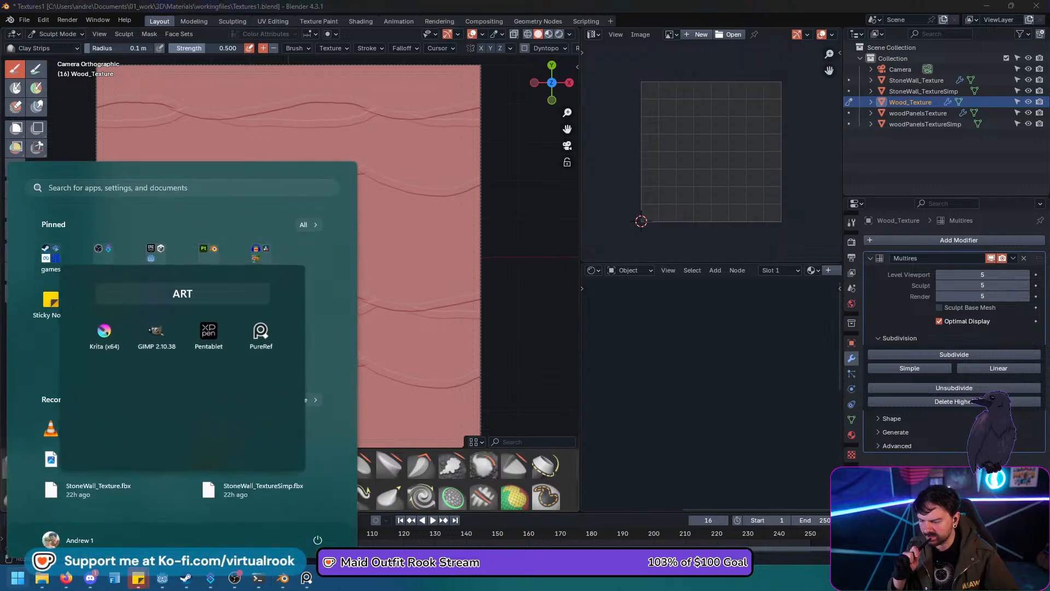
click(208, 331)
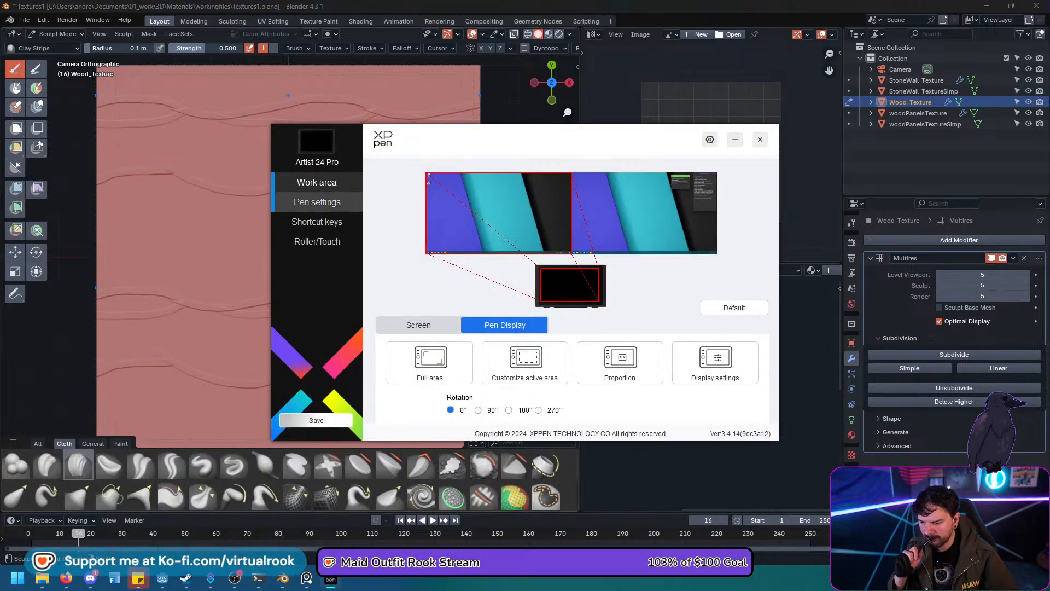
click(317, 241)
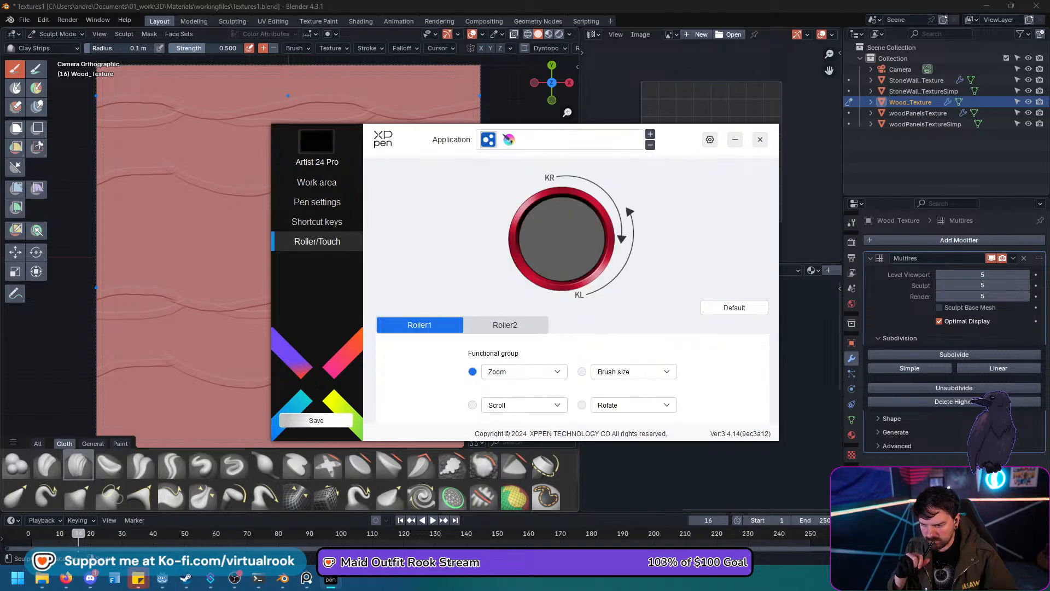
click(317, 221)
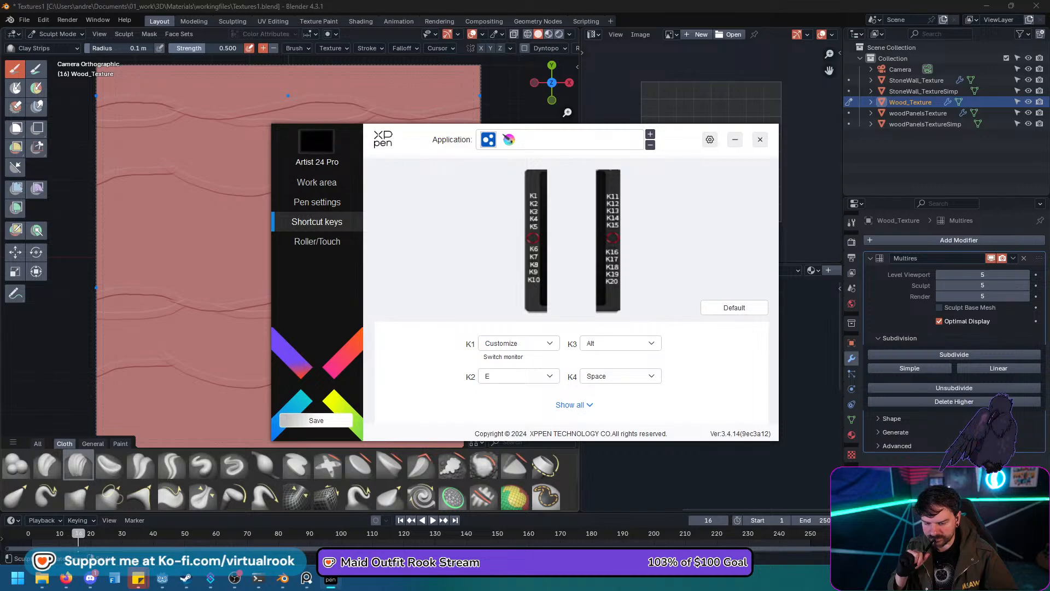
click(573, 405)
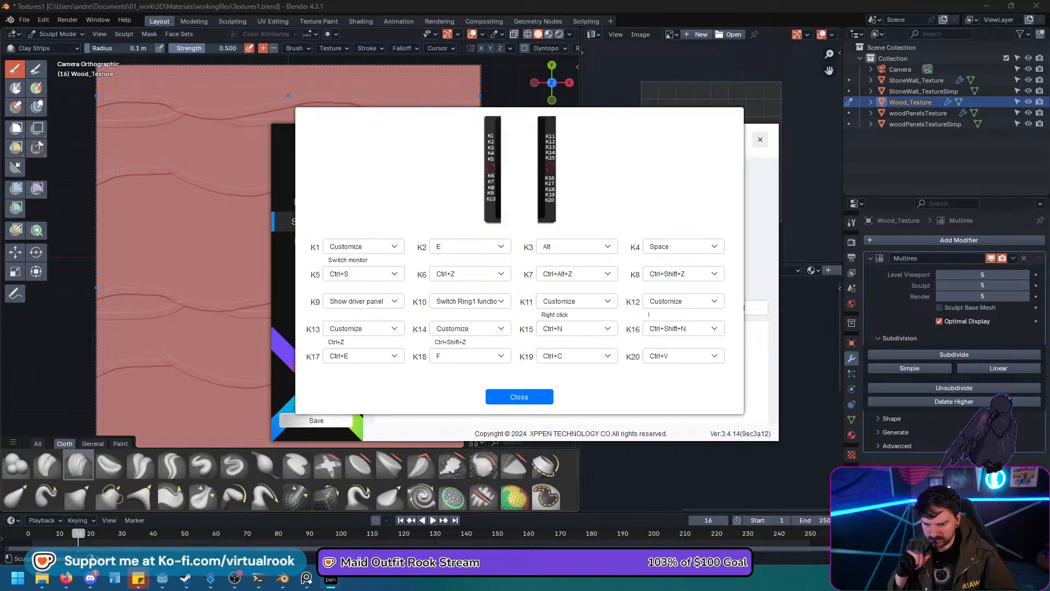
Assign Switch Ring2 function to the tablet's K20 key, and leave the driver settings after checking the Roller1 functions.
click(683, 356)
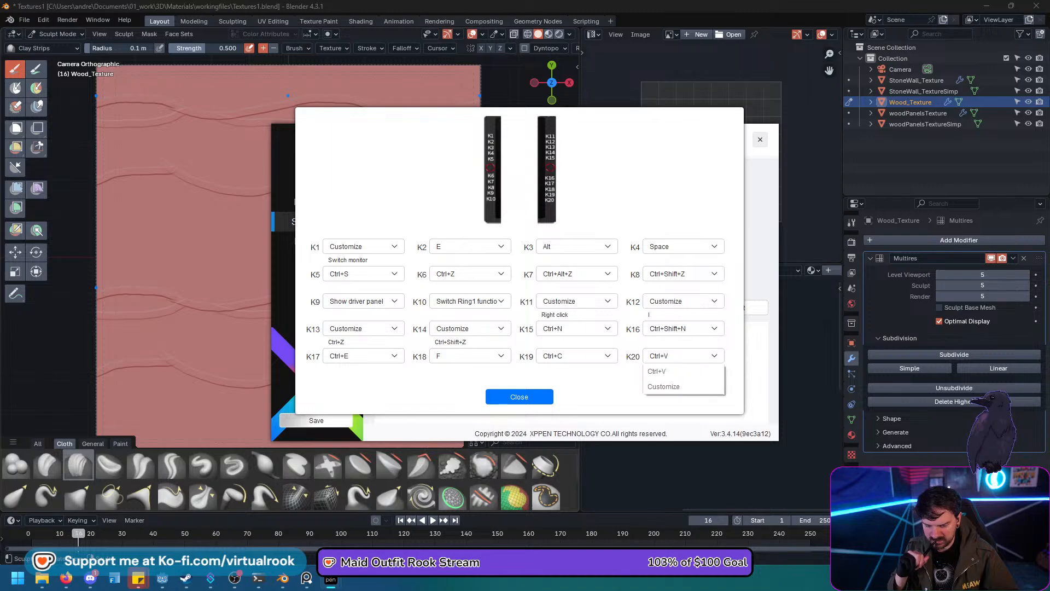
click(683, 385)
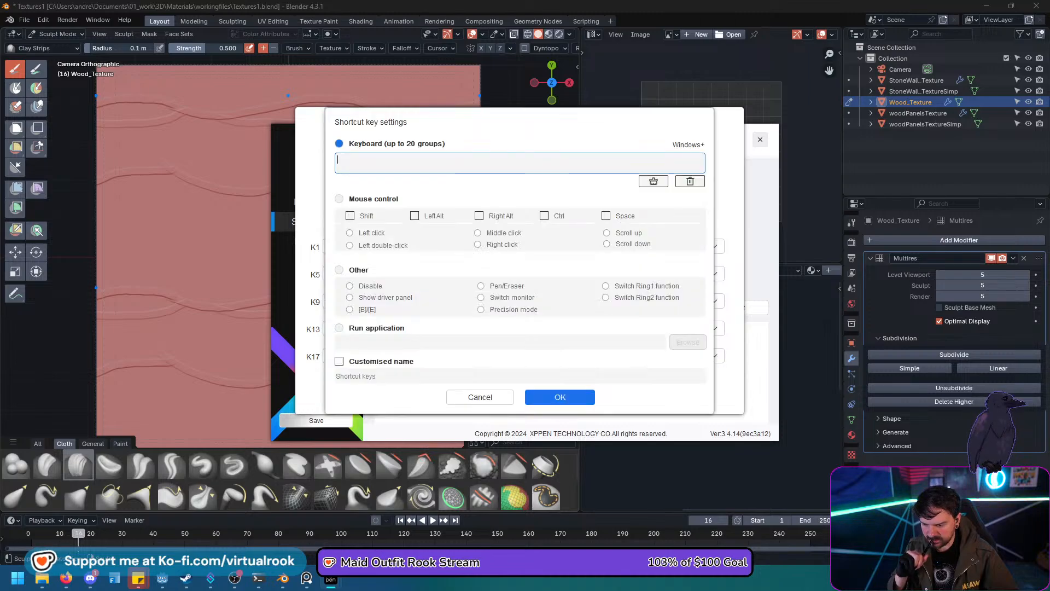
click(339, 269)
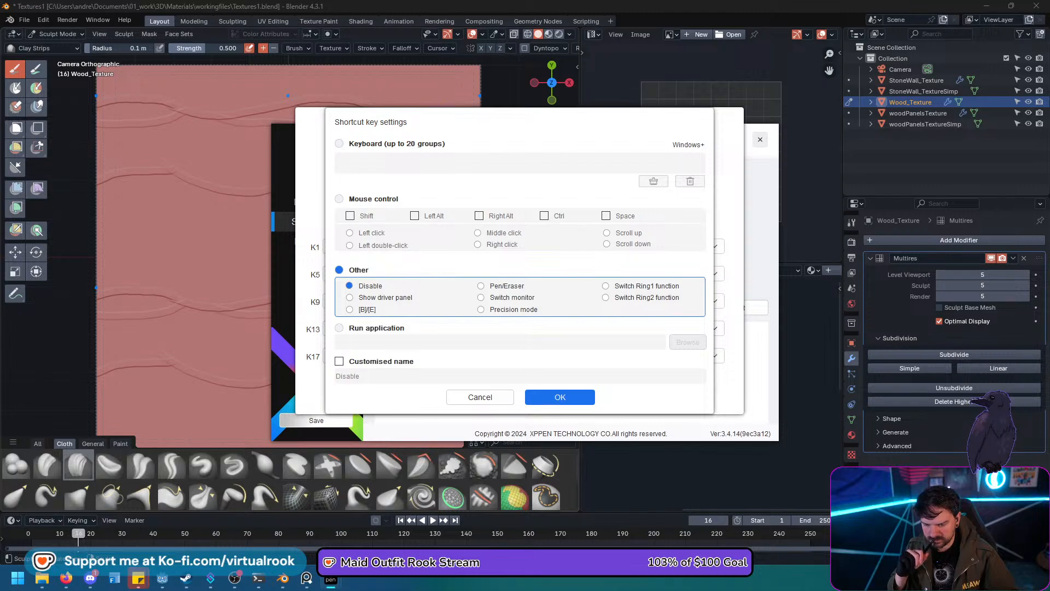
click(605, 297)
click(544, 397)
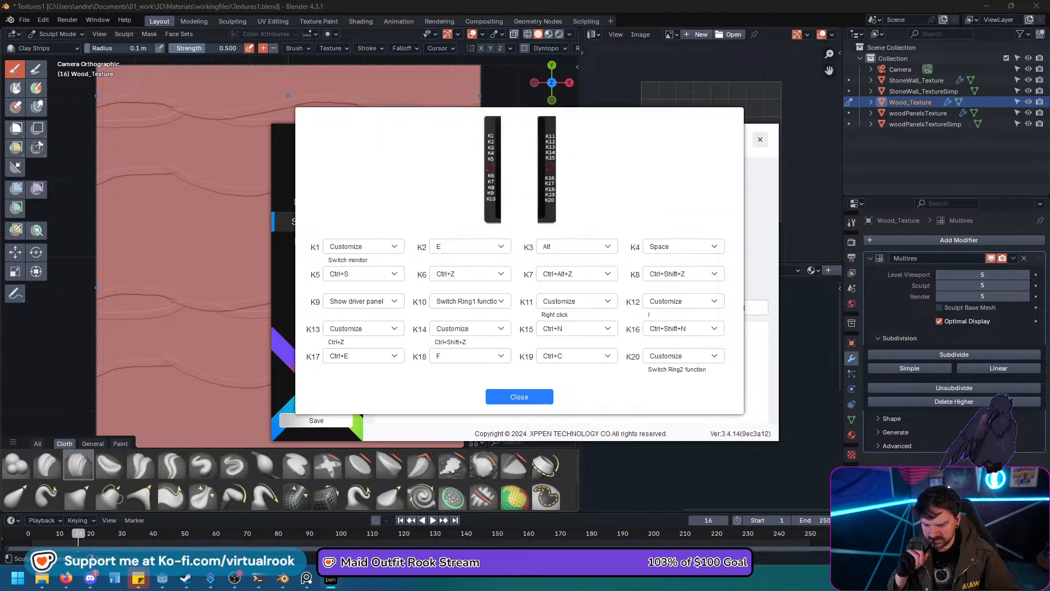
click(519, 396)
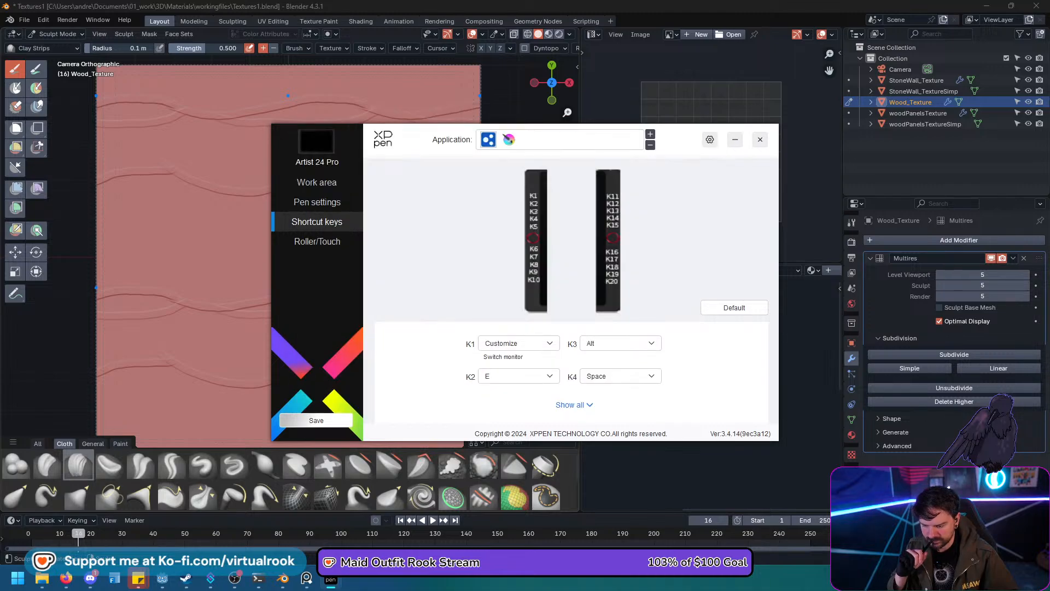
click(316, 241)
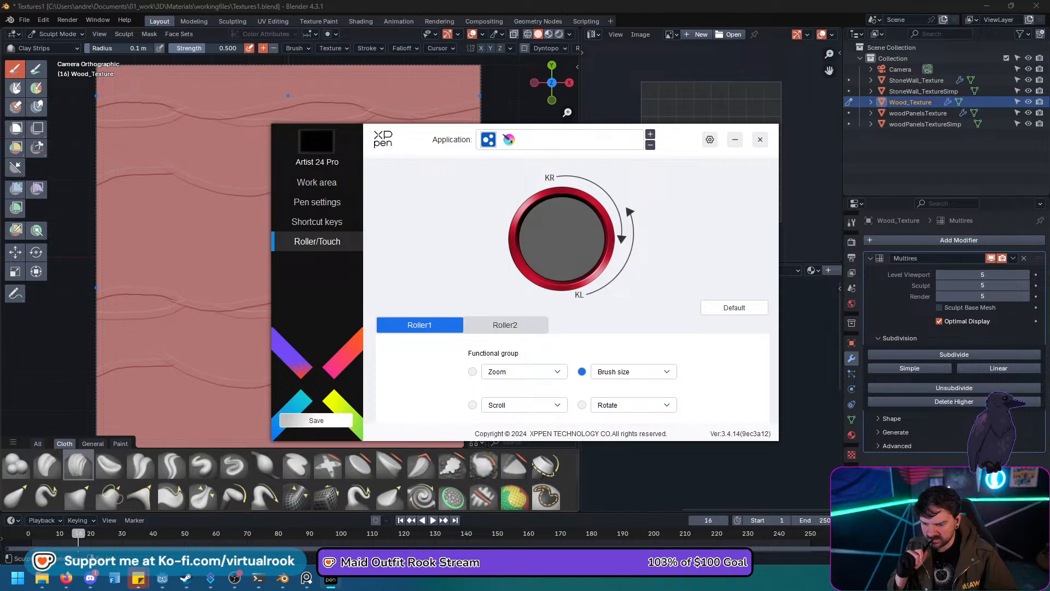
click(760, 139)
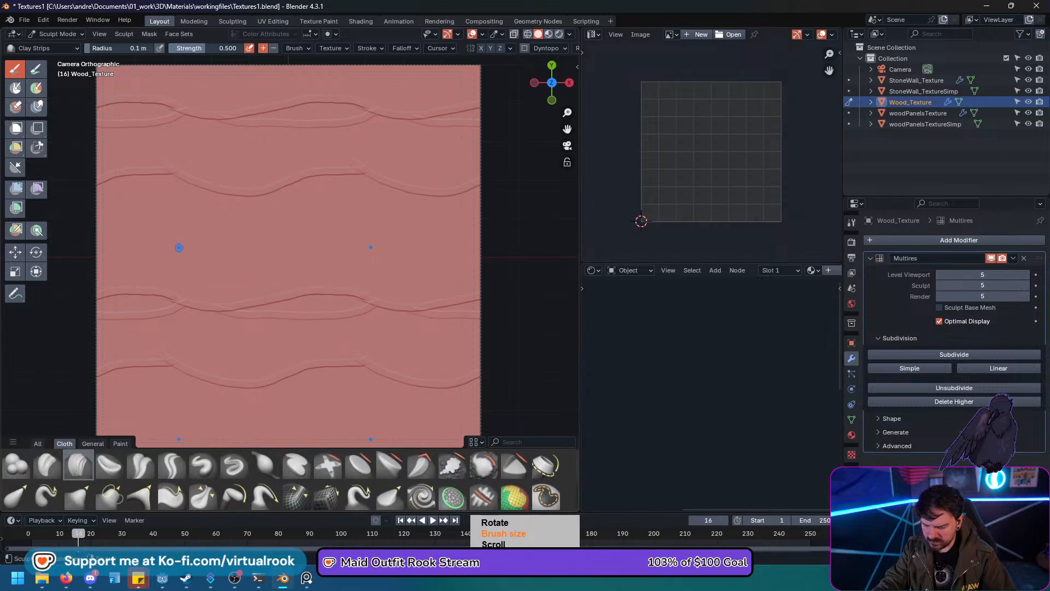
Set the Clay Strips brush radius to 0.26 m and sculpt wavy grain lines across the empty bands of the plane.
key(f)
click(187, 247)
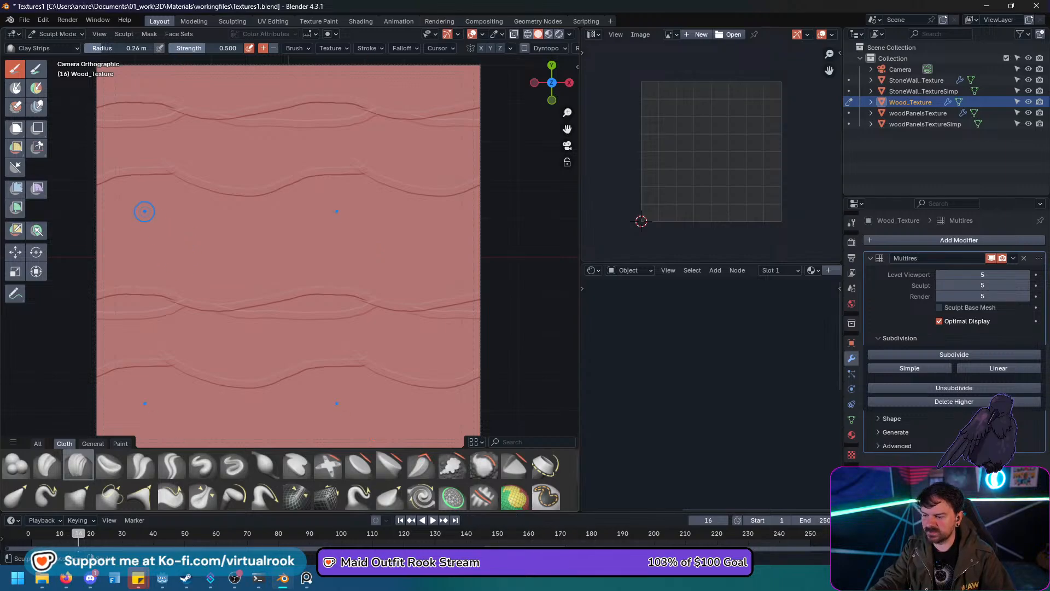
mouse_move(107, 180)
mouse_down()
mouse_move(181, 204)
mouse_move(303, 217)
mouse_up()
drag(141, 159, 370, 155)
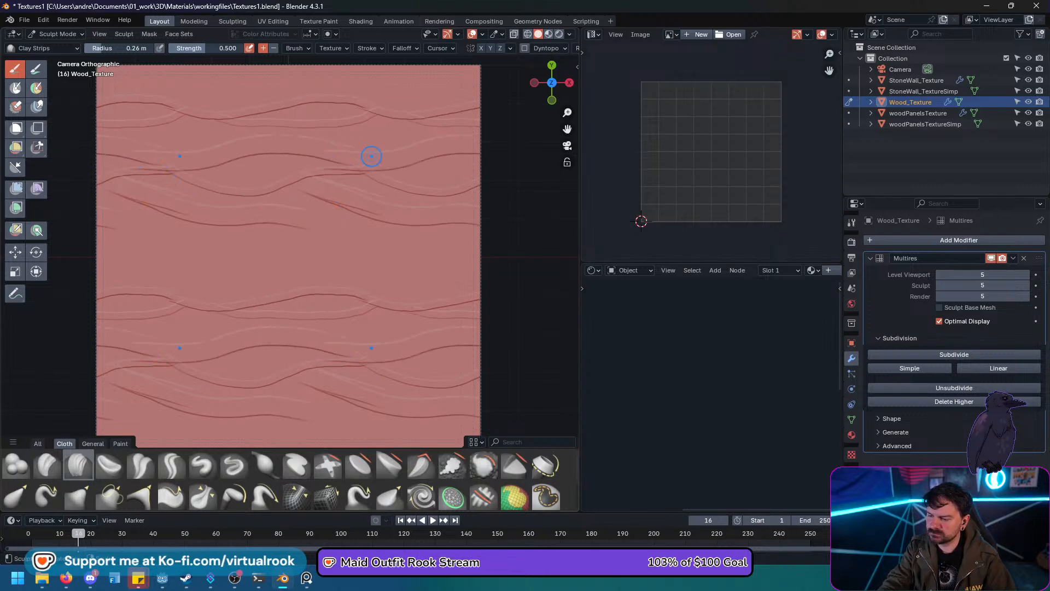
drag(153, 230, 374, 207)
mouse_move(127, 268)
mouse_down()
mouse_move(304, 258)
mouse_move(375, 241)
mouse_up()
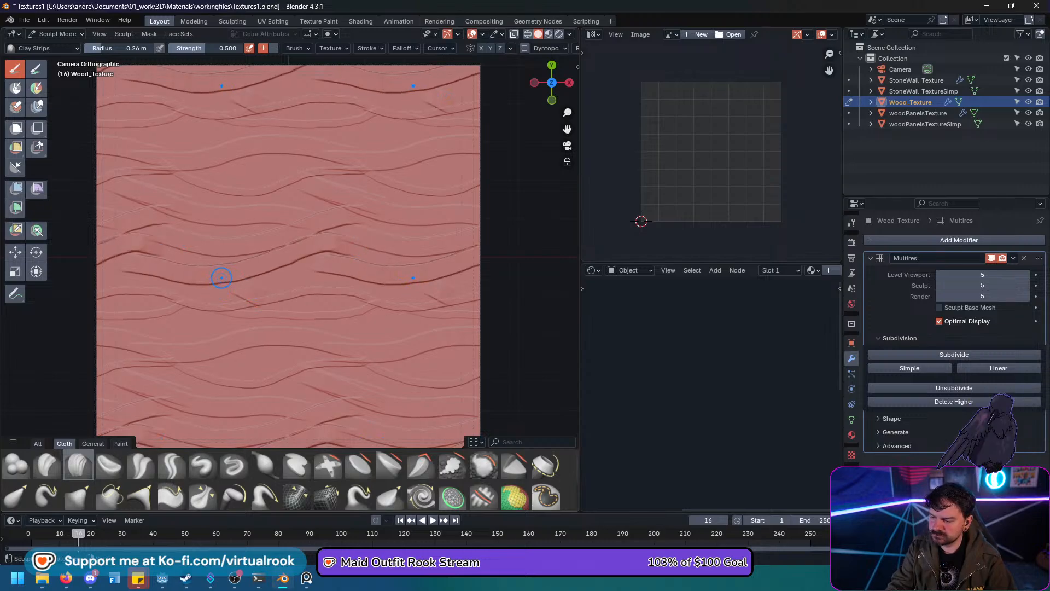
Sculpt an oval wood knot in the upper band and fill the surrounding bands with more long wavy grain lines.
drag(195, 140, 187, 124)
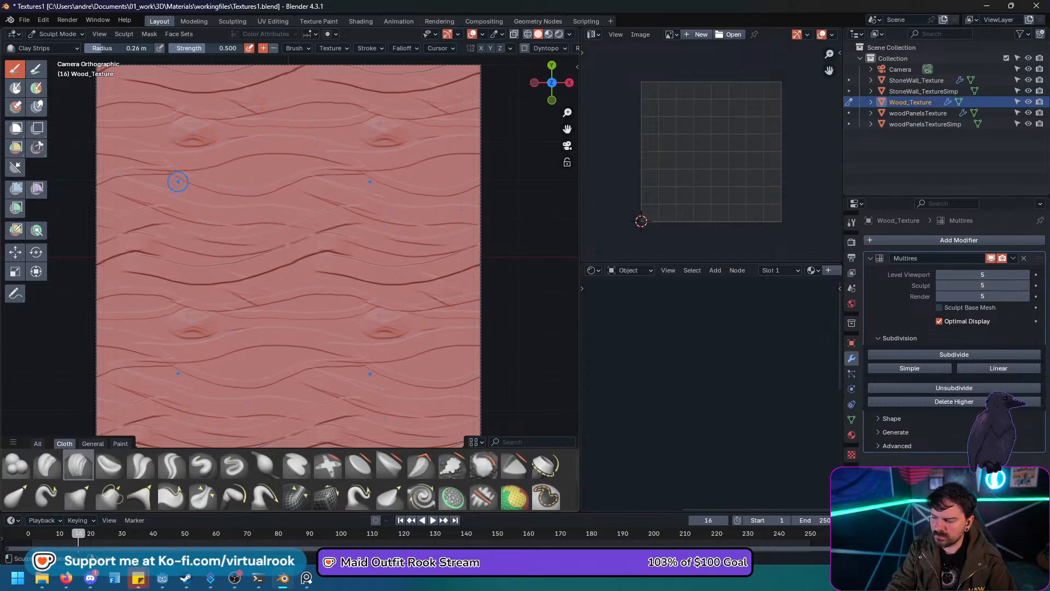
drag(178, 181, 296, 198)
drag(208, 175, 330, 163)
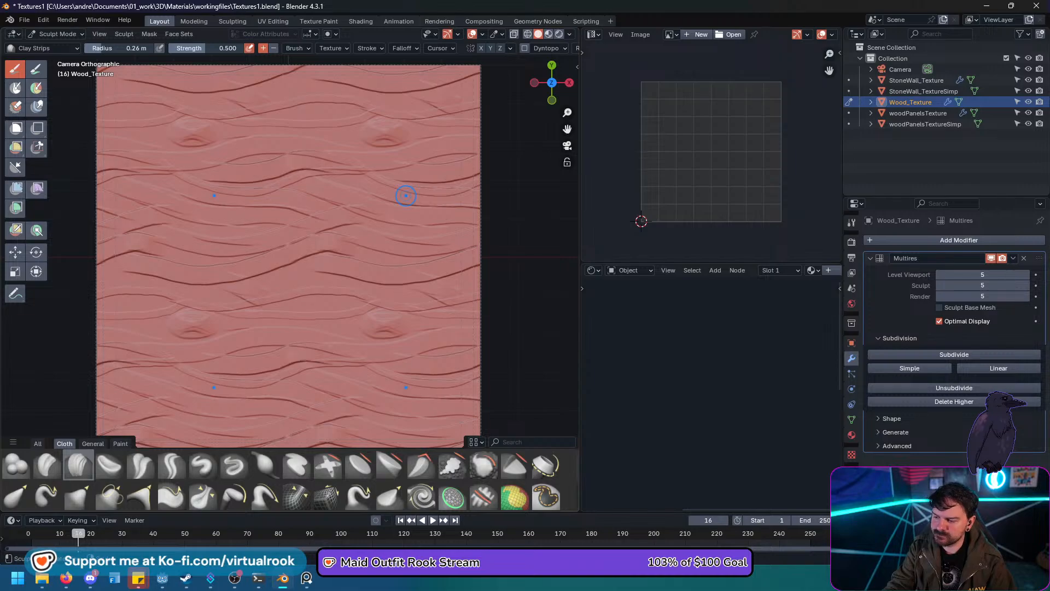
drag(157, 260, 365, 269)
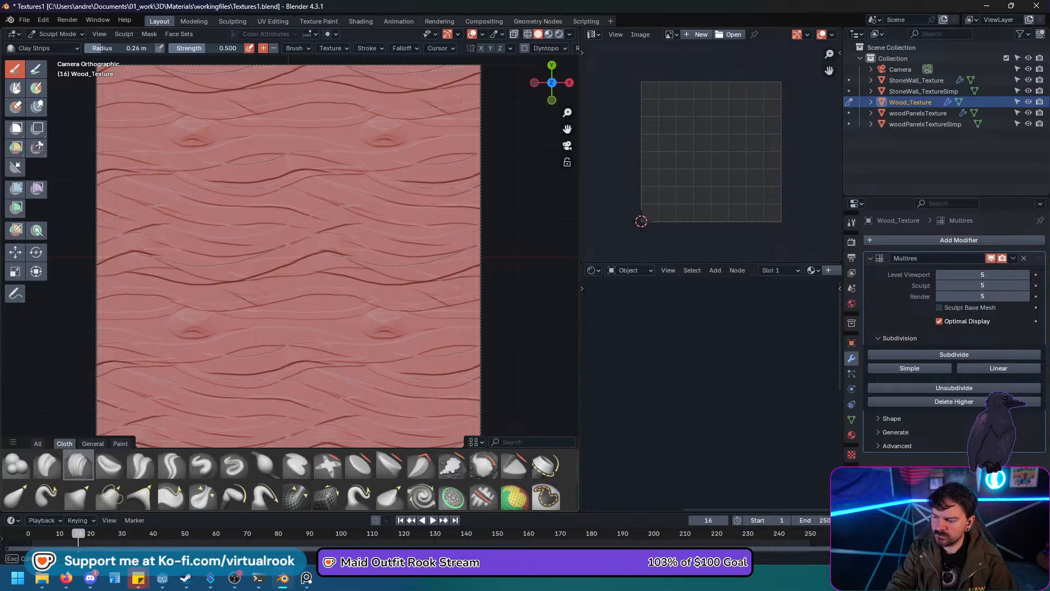
mouse_move(150, 291)
mouse_down()
mouse_move(304, 323)
mouse_move(410, 325)
mouse_up()
mouse_move(153, 378)
mouse_down()
mouse_move(202, 393)
mouse_move(448, 391)
mouse_up()
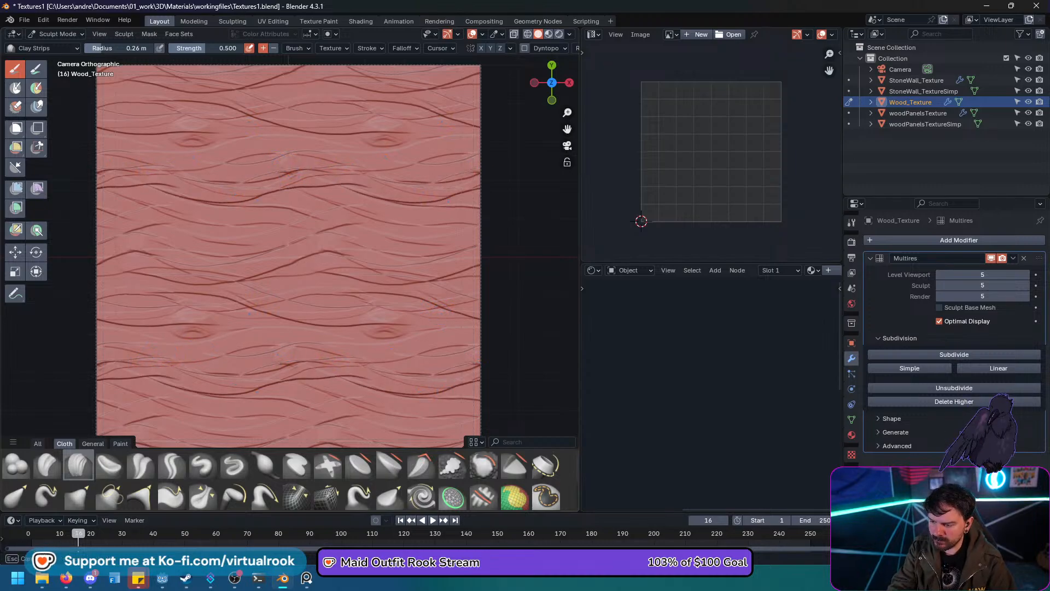
Sculpt a second knot near the upper centre with grain curving around it, and smooth over the first knot.
mouse_move(278, 162)
mouse_down()
mouse_move(291, 176)
mouse_move(259, 164)
mouse_move(309, 162)
mouse_up()
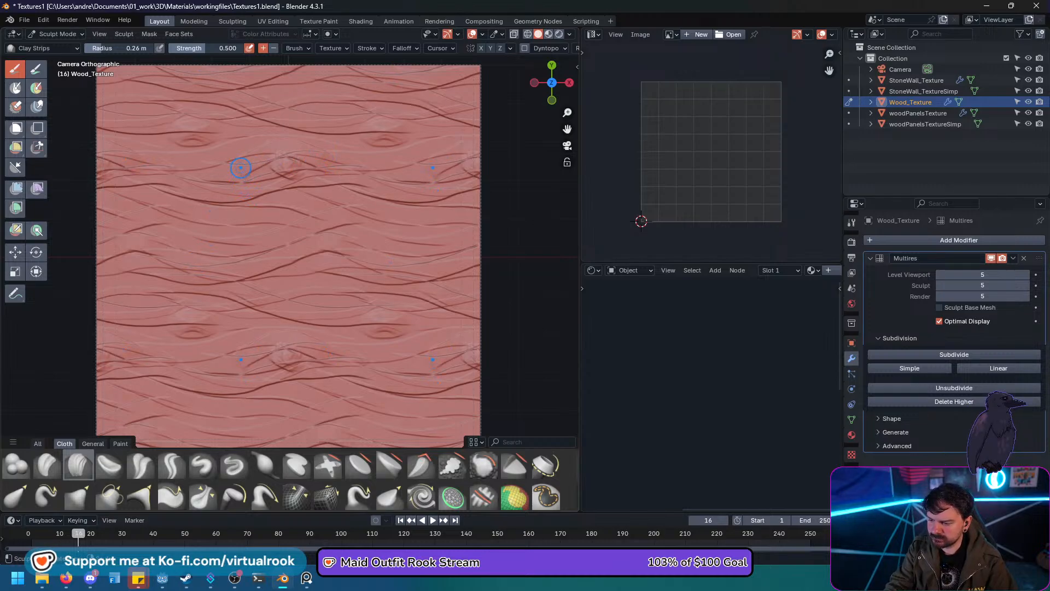
mouse_move(239, 167)
mouse_down()
mouse_move(262, 178)
mouse_move(336, 163)
mouse_move(389, 176)
mouse_up()
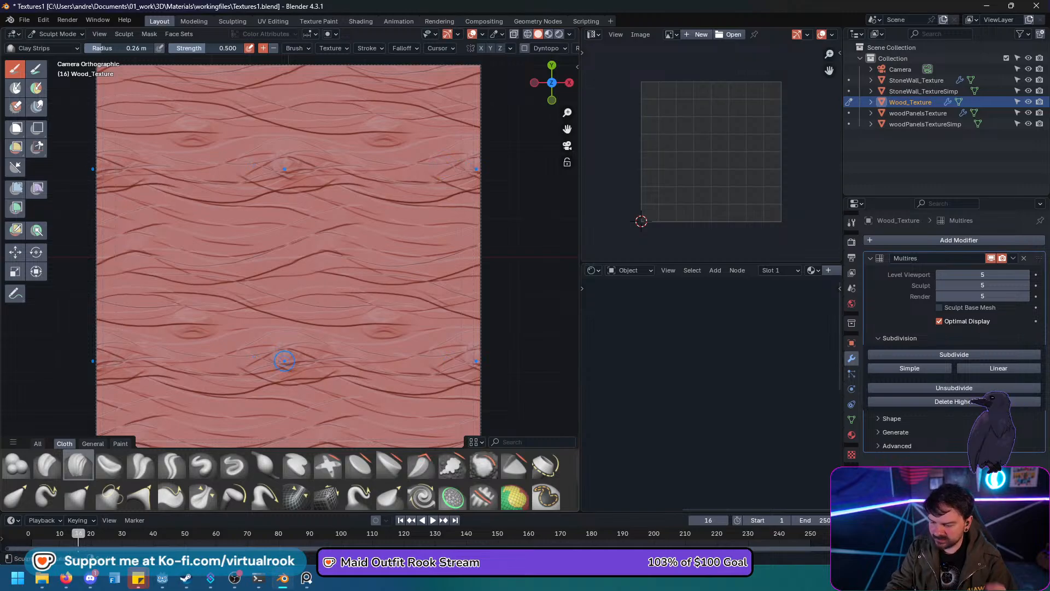
drag(277, 158, 281, 164)
key(shift)
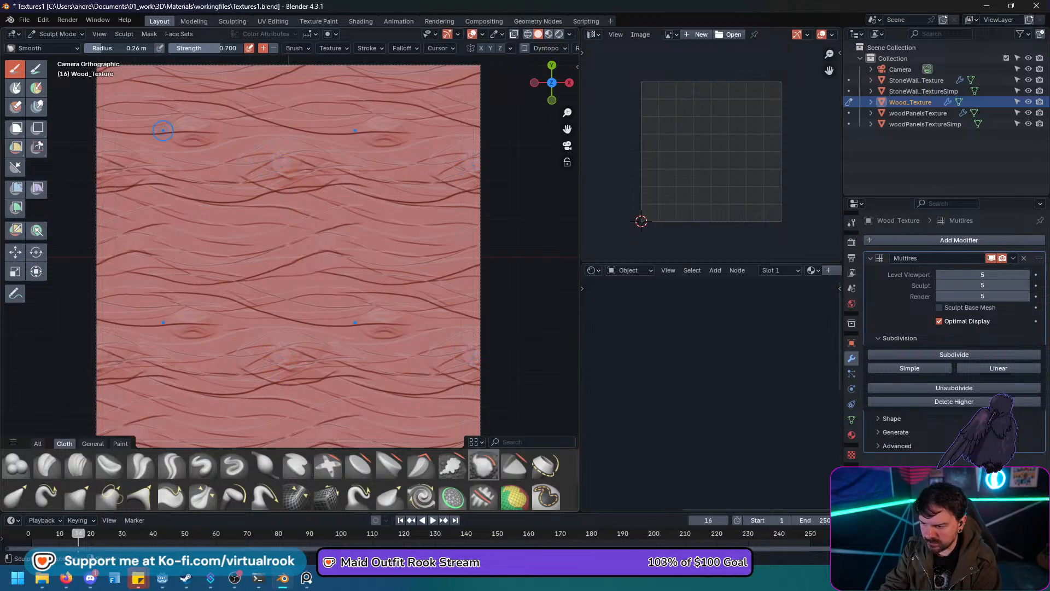
shift+drag(163, 130, 214, 148)
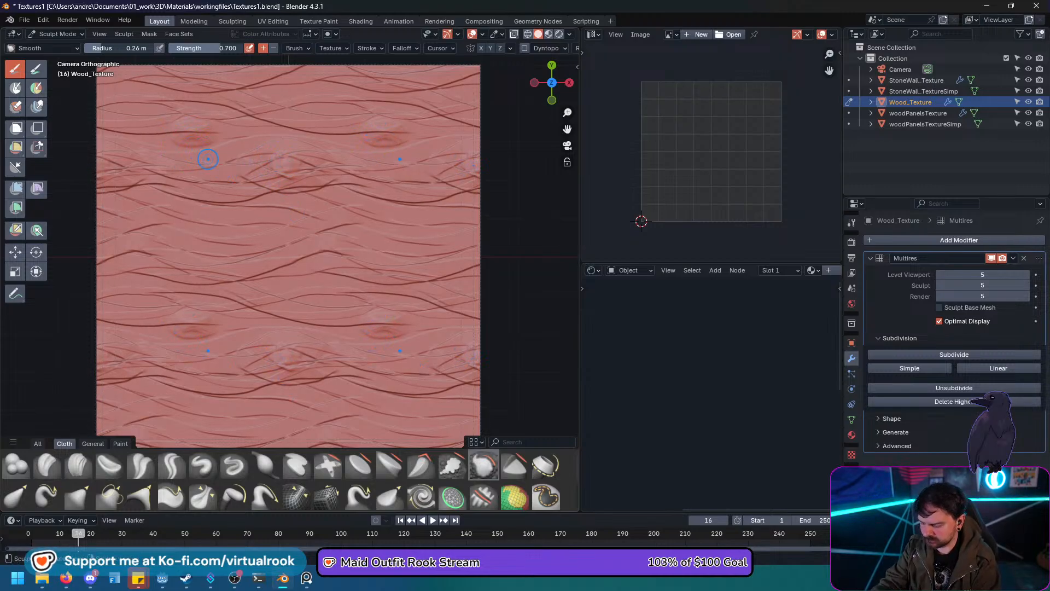
Sharpen the grain creases around the first knot and through the middle bands with inverted strokes.
ctrl+drag(146, 137, 232, 130)
ctrl+drag(183, 196, 281, 201)
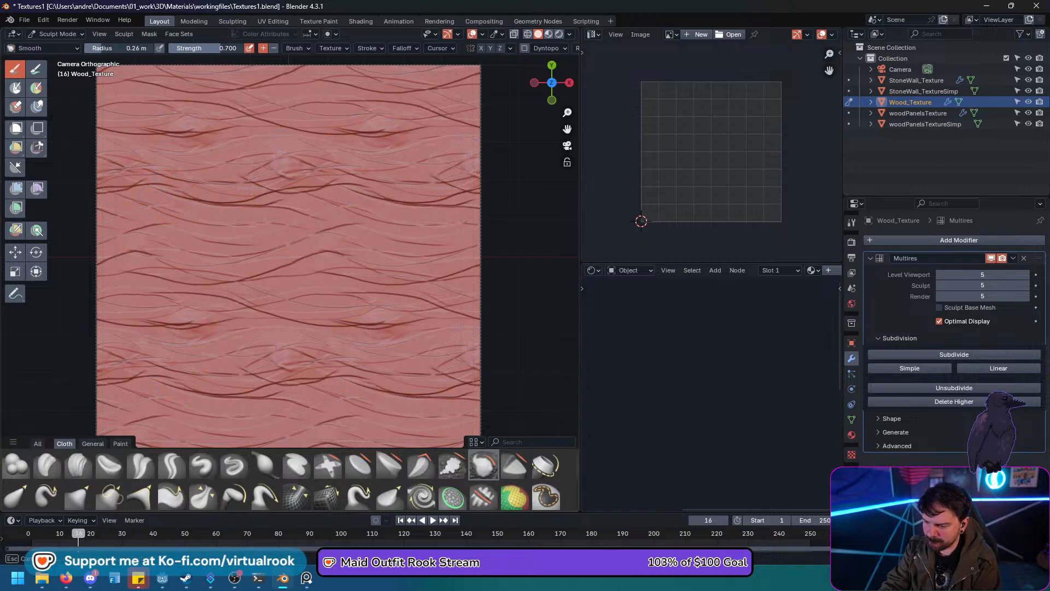
mouse_move(217, 205)
ctrl+mouse_down()
mouse_move(306, 197)
mouse_move(268, 201)
mouse_move(281, 201)
ctrl+mouse_up()
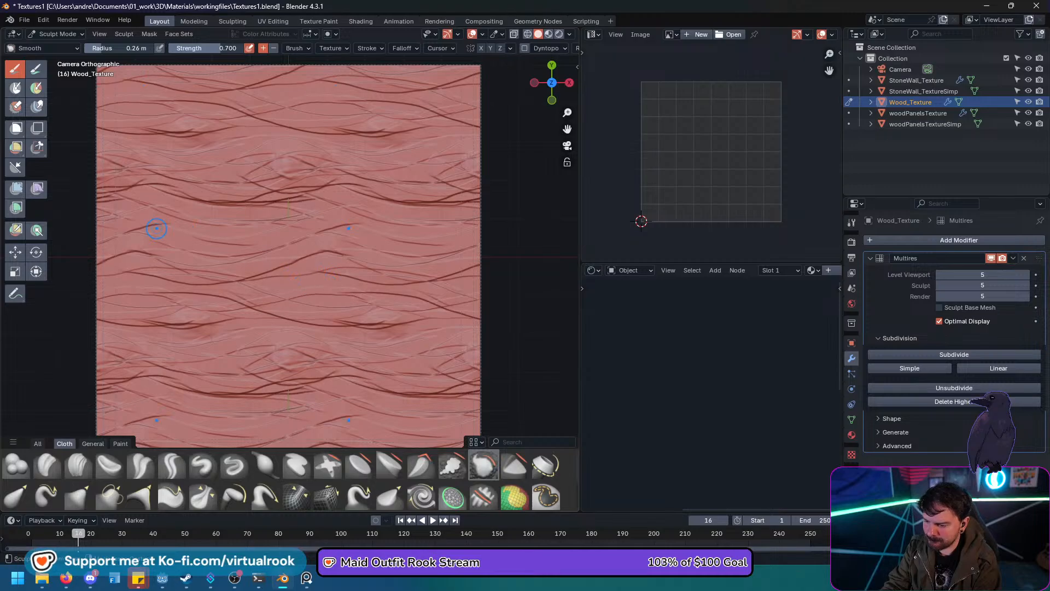
mouse_move(280, 276)
ctrl+mouse_down()
mouse_move(364, 278)
mouse_move(235, 282)
ctrl+mouse_up()
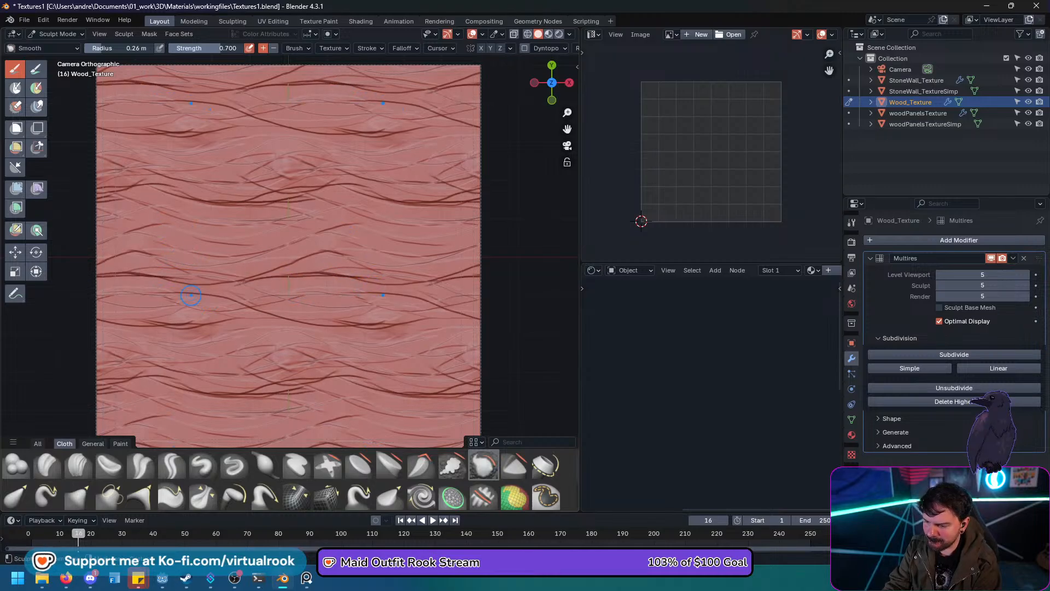
ctrl+drag(342, 204, 349, 196)
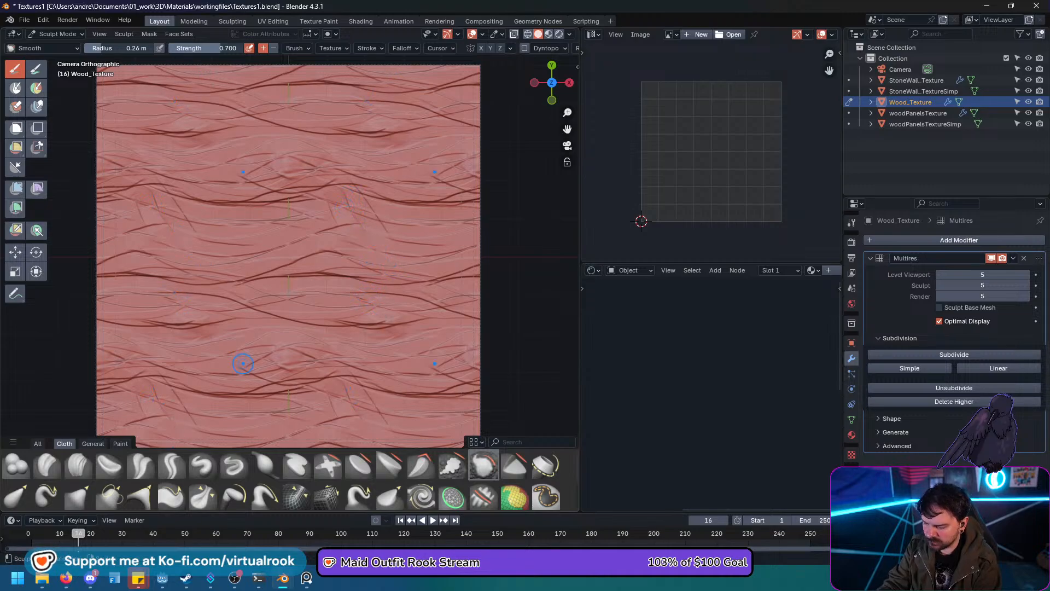
Switch to the Crease Sharp brush and try a diagonal stroke across the grain, then undo that stroke.
click(78, 464)
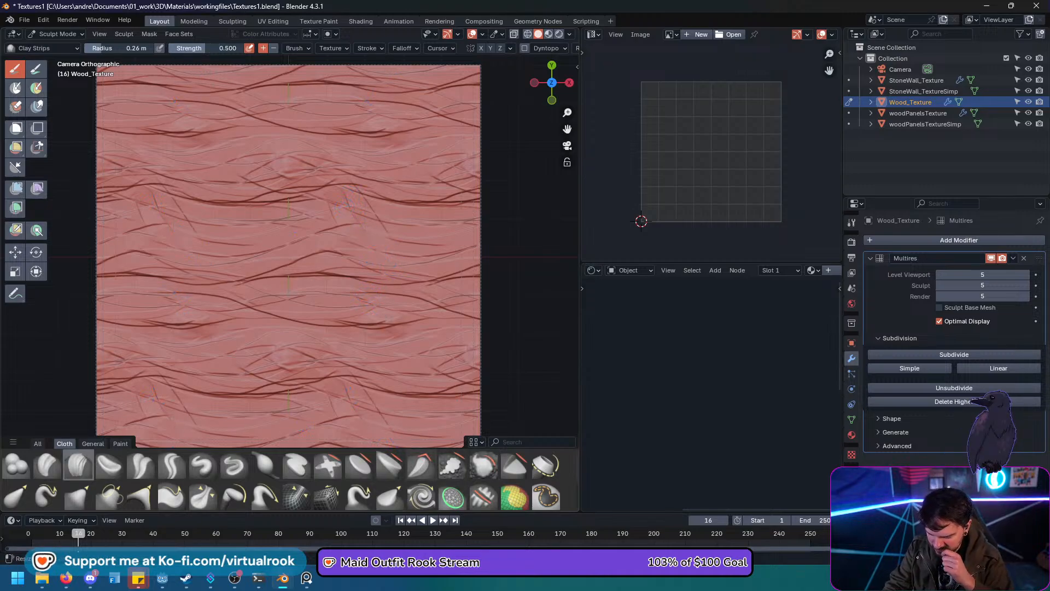
click(172, 464)
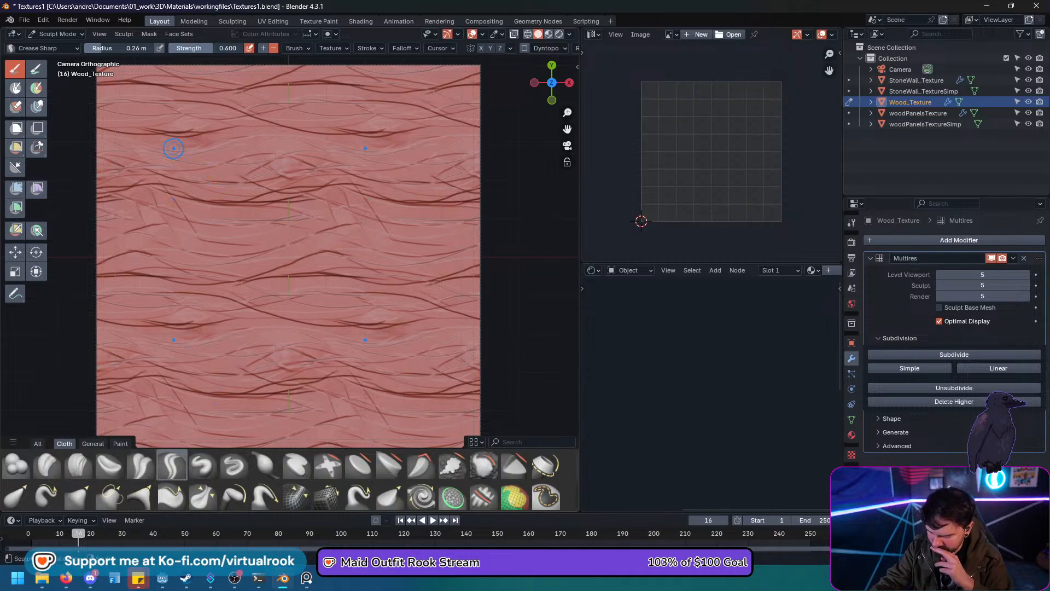
drag(174, 149, 295, 317)
key(ctrl+z)
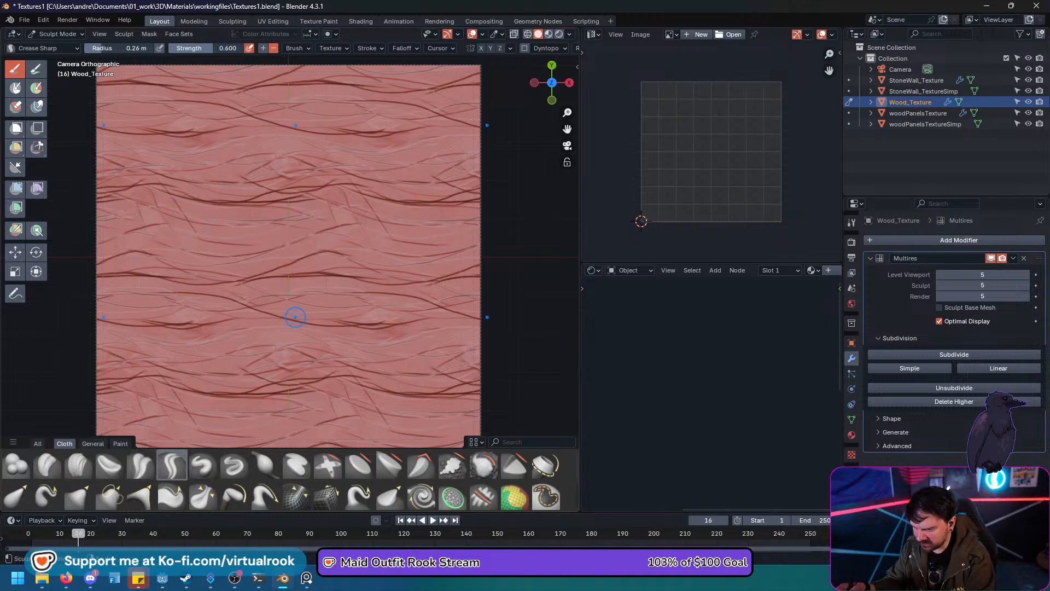
Lower the Crease Sharp strength to 0.262 and carve short diagonal creases below the first knot and across the middle bands.
click(189, 48)
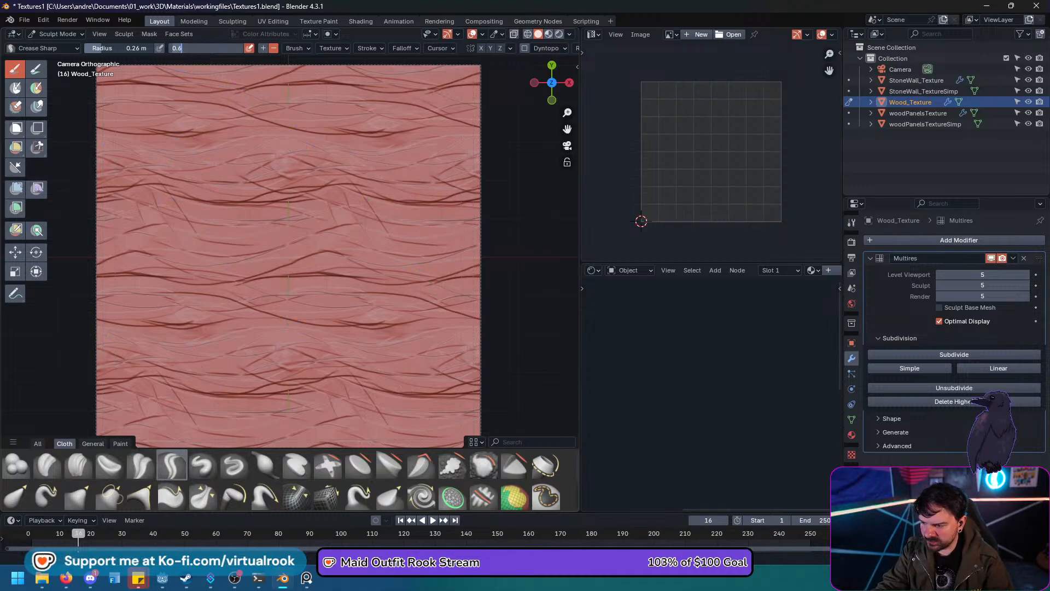
key(Return)
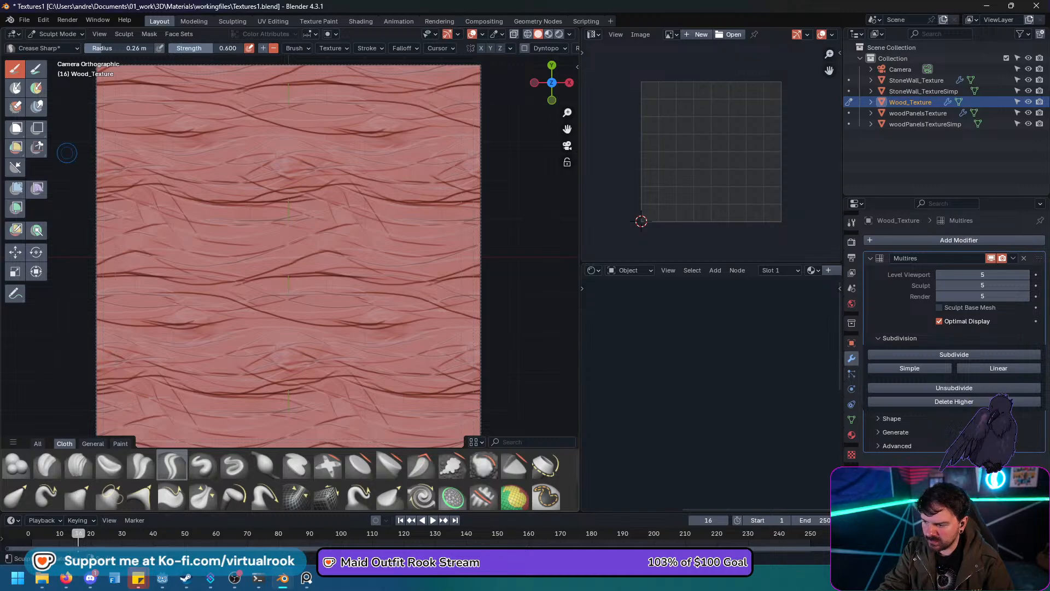
drag(213, 48, 189, 48)
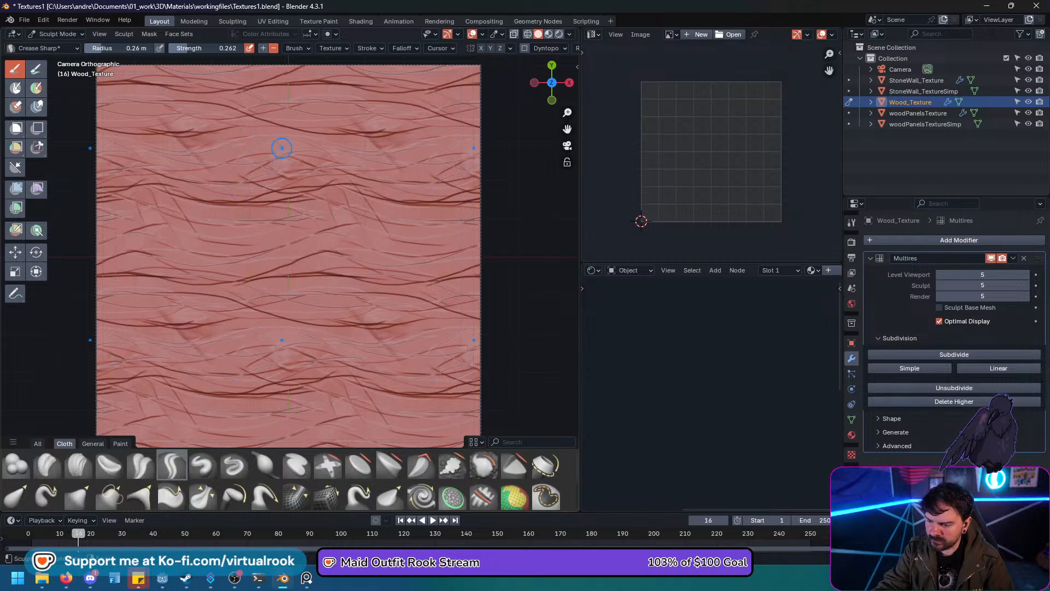
mouse_move(365, 136)
mouse_down()
mouse_move(342, 137)
mouse_move(367, 136)
mouse_move(399, 204)
mouse_move(408, 201)
mouse_up()
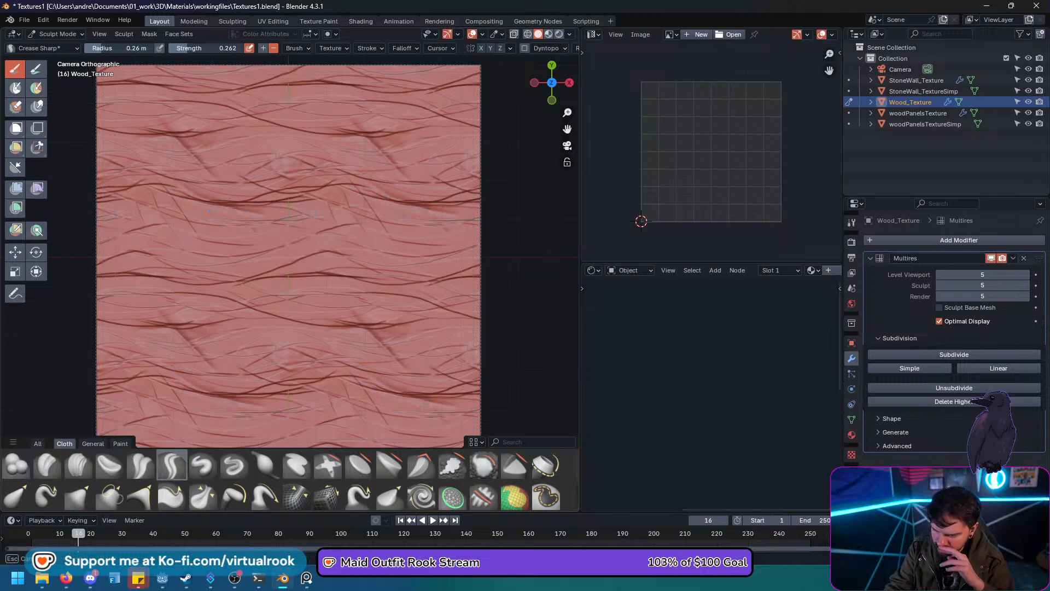
drag(249, 257, 297, 288)
drag(250, 259, 263, 287)
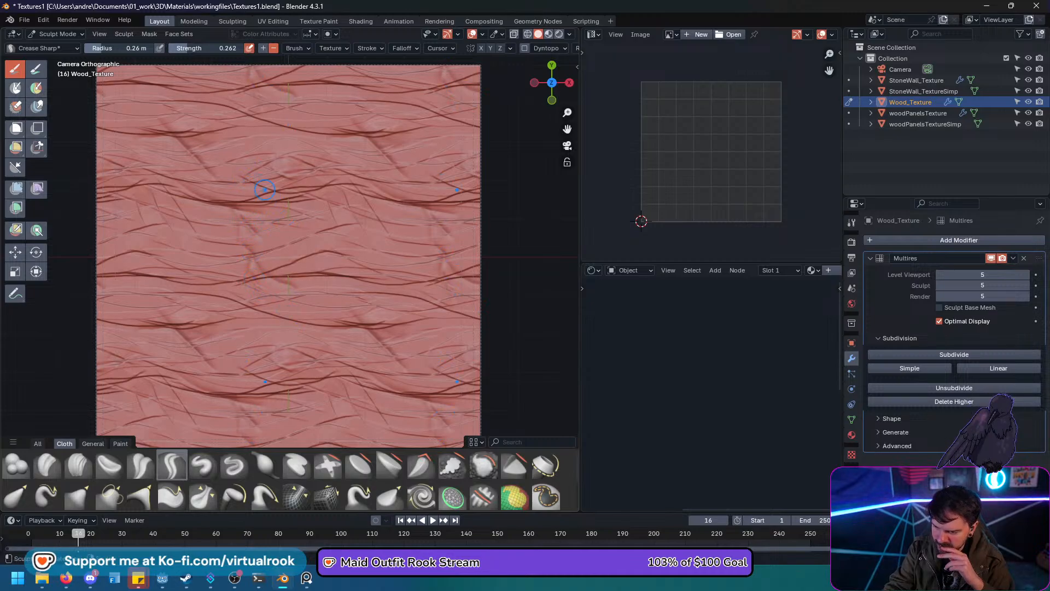
Carve fine diagonal creases with the Crease Sharp brush across the upper bands and around the upper-centre knot.
drag(274, 195, 382, 245)
drag(154, 271, 345, 223)
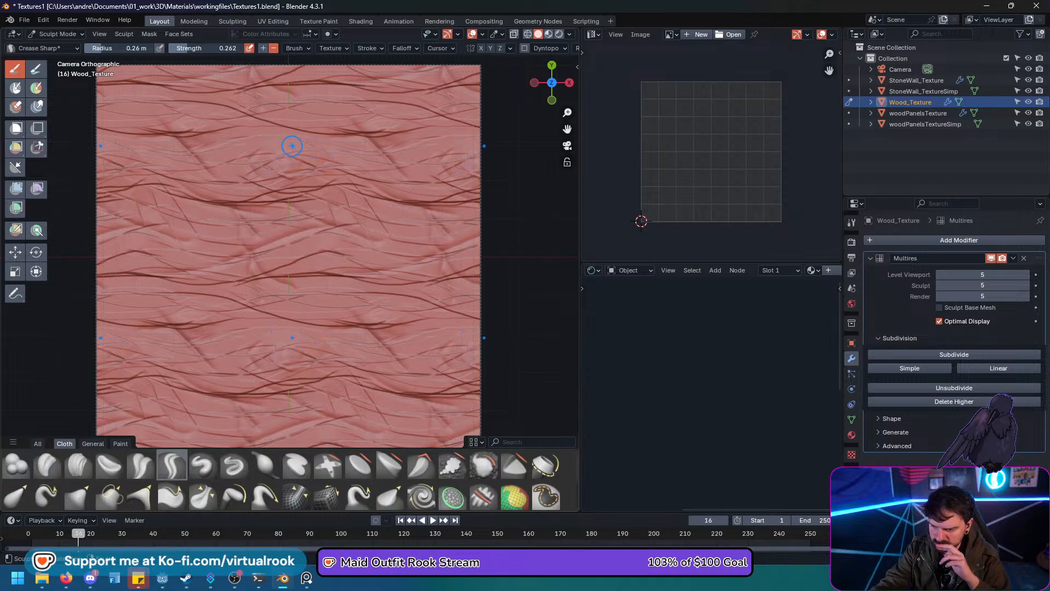
drag(335, 174, 248, 185)
drag(236, 140, 285, 133)
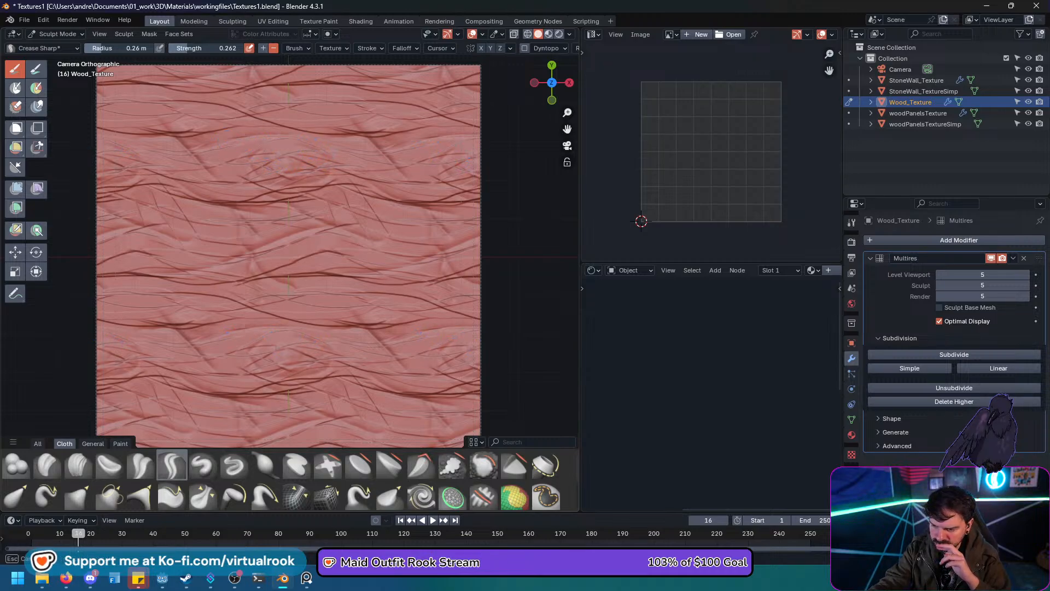
drag(212, 123, 333, 132)
drag(209, 181, 392, 211)
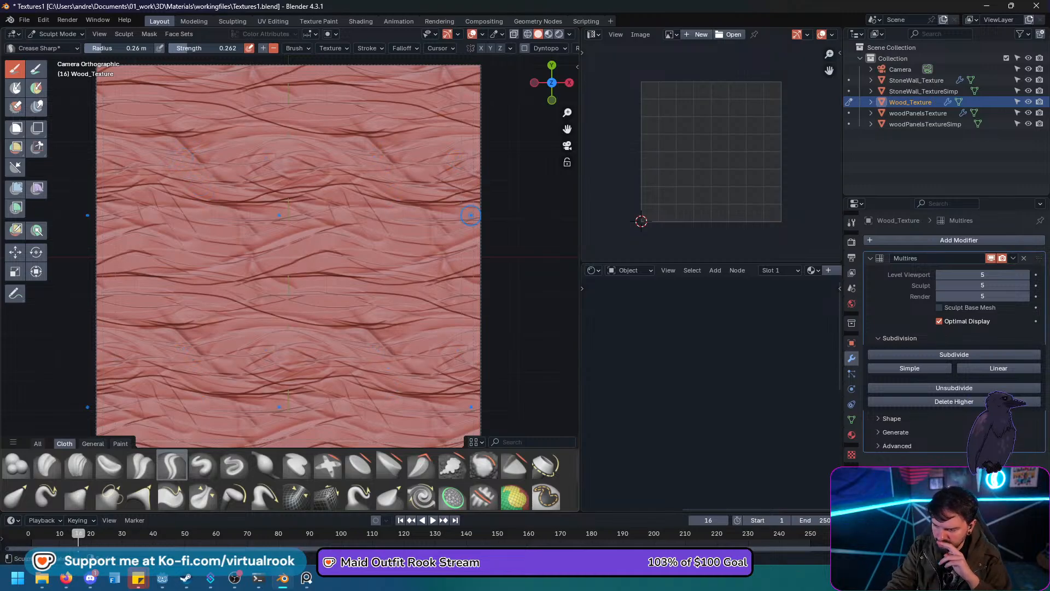
Carve creases through the middle and lower bands, outlining an oval knot in the grain just below the centre.
mouse_move(159, 216)
mouse_down()
mouse_move(309, 226)
mouse_move(209, 235)
mouse_move(396, 269)
mouse_up()
mouse_move(217, 239)
mouse_down()
mouse_move(145, 251)
mouse_move(227, 251)
mouse_move(186, 253)
mouse_move(211, 237)
mouse_move(193, 248)
mouse_move(211, 239)
mouse_move(341, 282)
mouse_up()
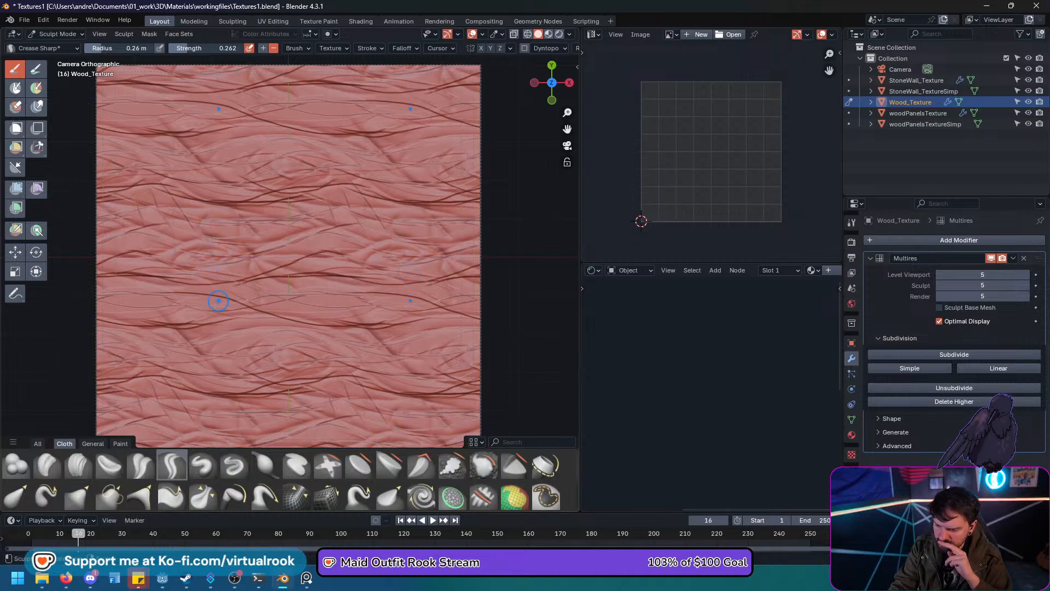
drag(218, 302, 374, 296)
mouse_move(295, 297)
mouse_down()
mouse_move(357, 305)
mouse_move(324, 306)
mouse_up()
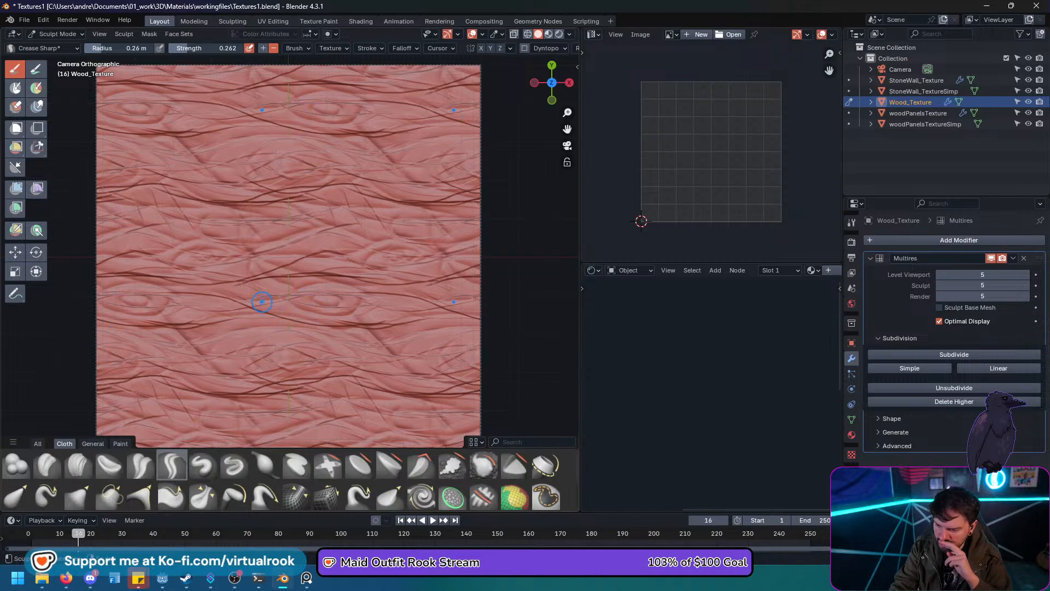
mouse_move(200, 309)
mouse_down()
mouse_move(276, 333)
mouse_move(449, 323)
mouse_up()
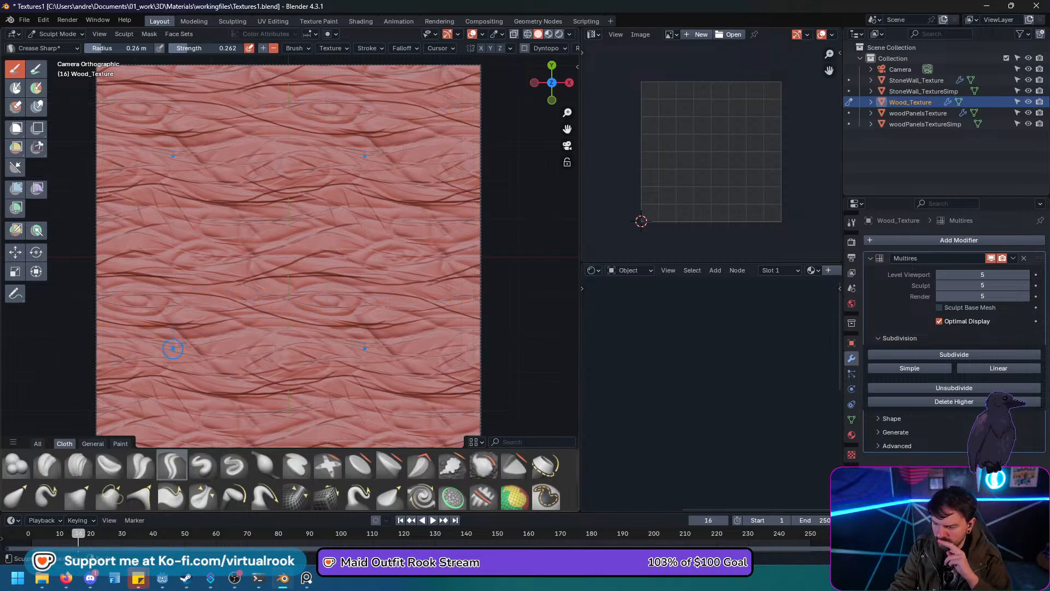
mouse_move(173, 349)
mouse_down()
mouse_move(215, 344)
mouse_move(251, 356)
mouse_up()
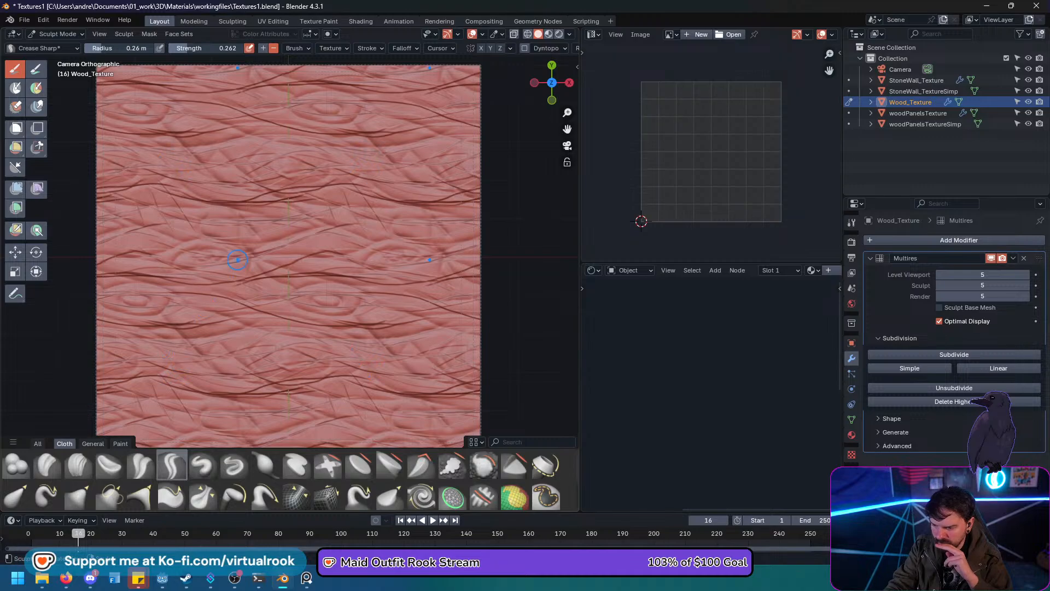
drag(260, 262, 403, 197)
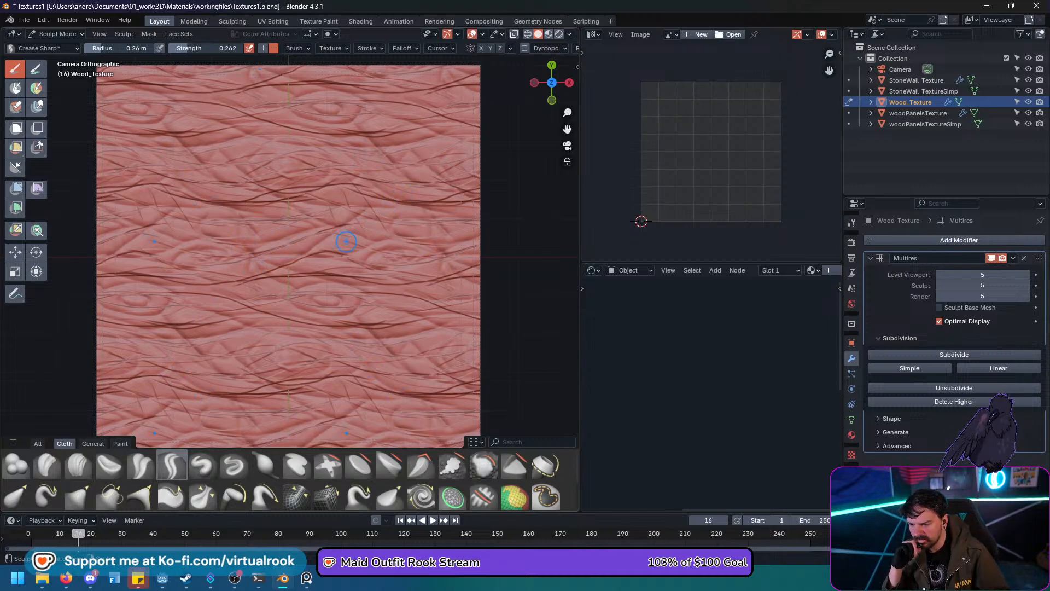
Examine the overall sculpted wood pattern from an angle, from the top and through the camera.
middle_drag(340, 241, 295, 285)
middle_drag(257, 327, 292, 295)
key(KP_7)
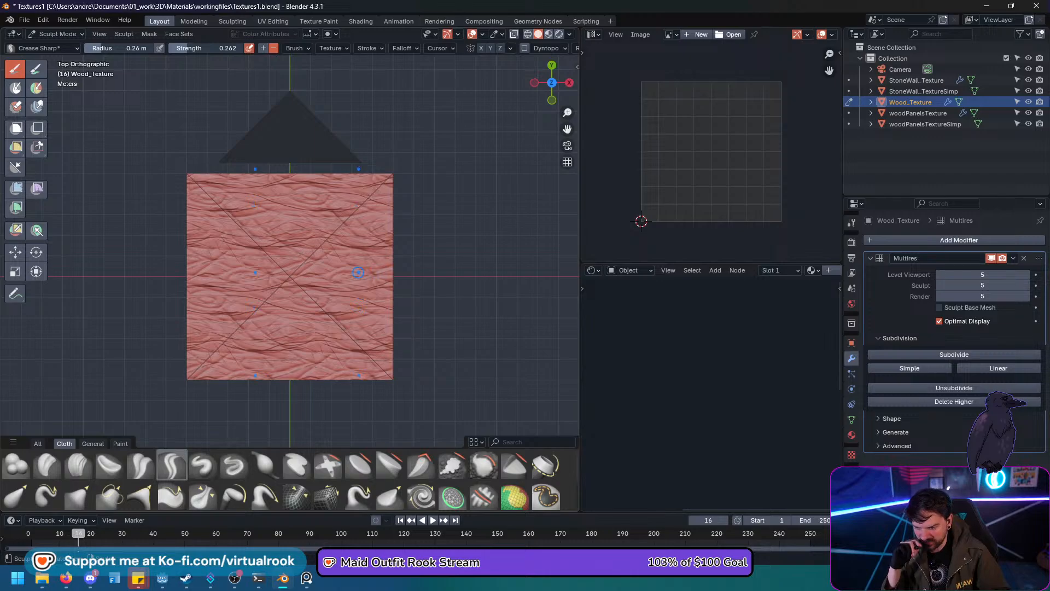
key(KP_0)
scroll(306, 232, down, 3)
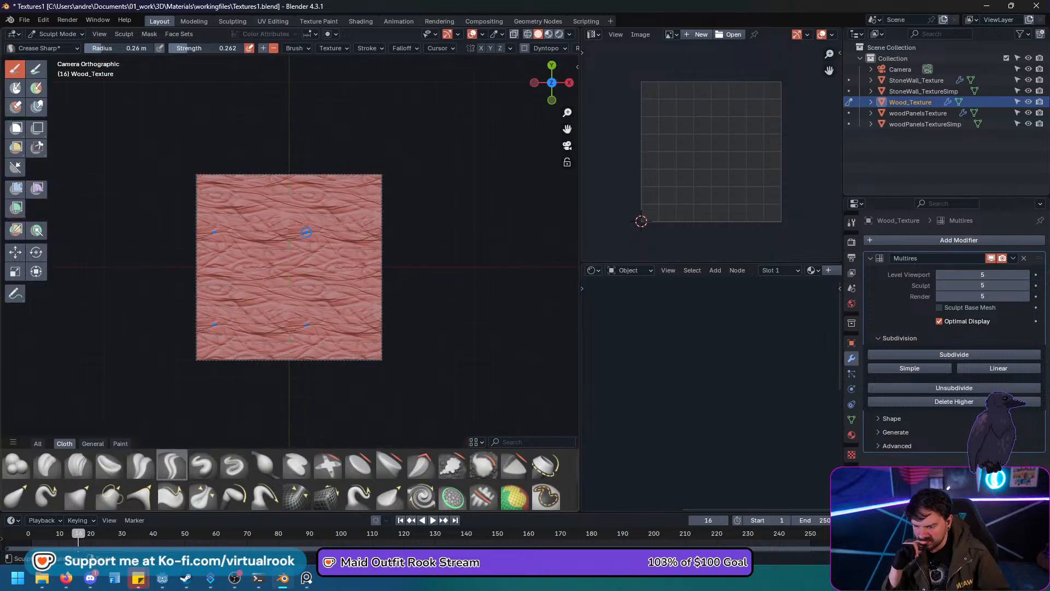
scroll(264, 274, up, 2)
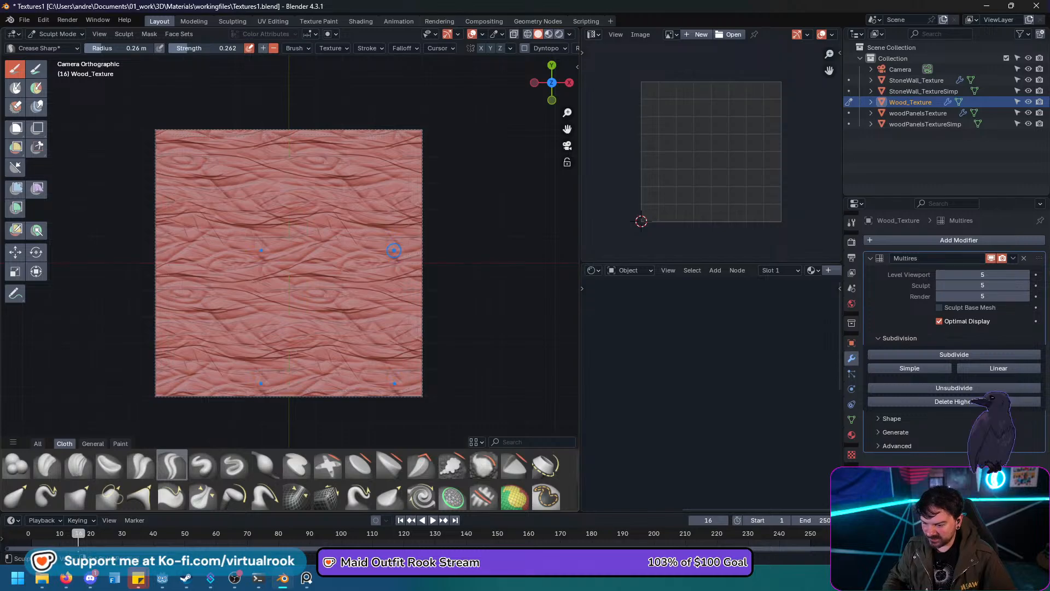
Switch to Object Mode and export the Wood_Texture plane to the workingfiles folder with Batch Fbx export.
key(ctrl+Tab)
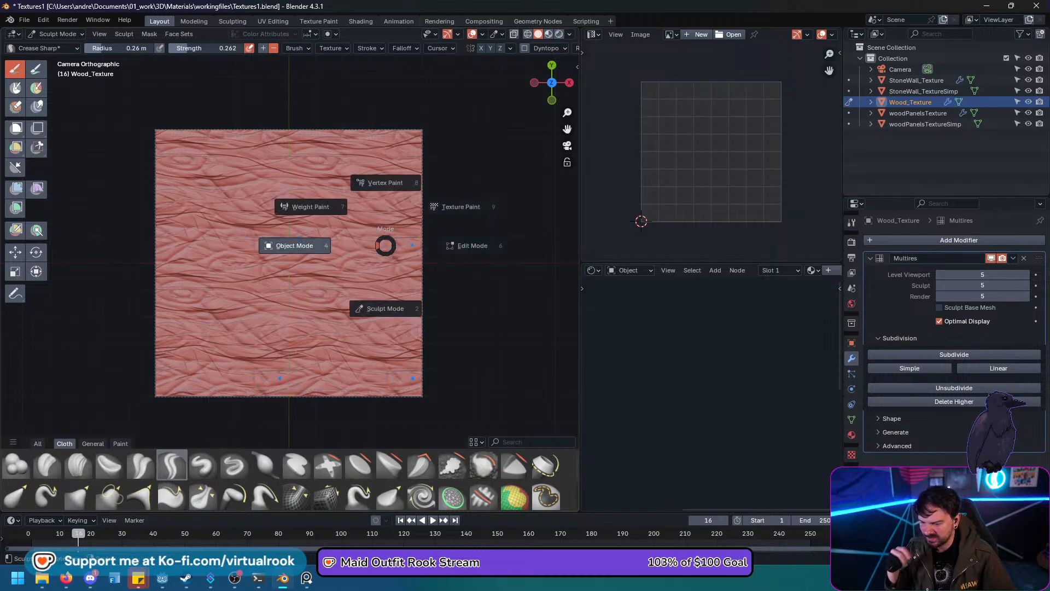
click(296, 245)
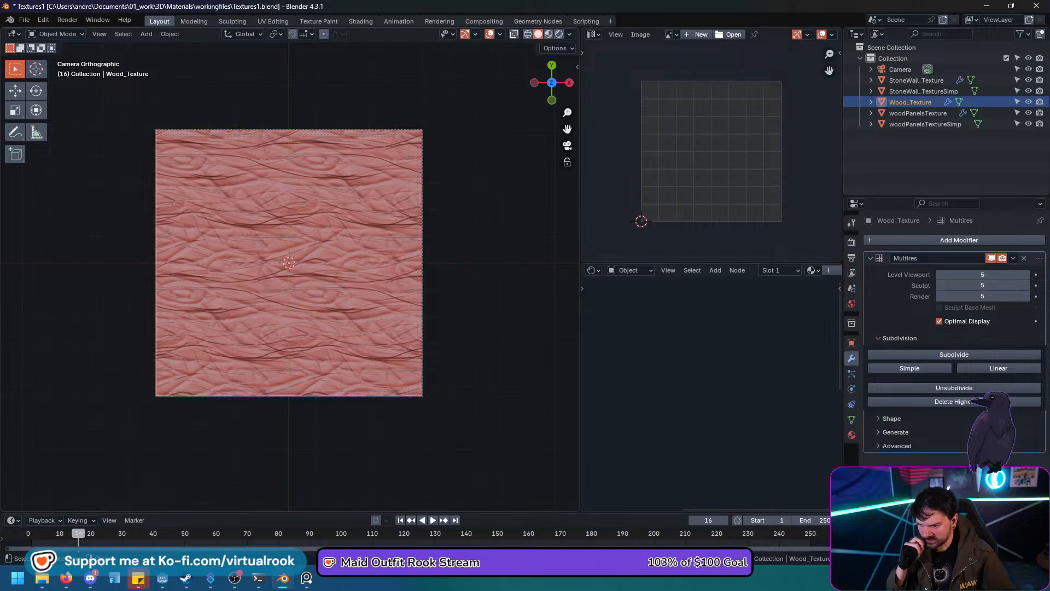
key(alt+a)
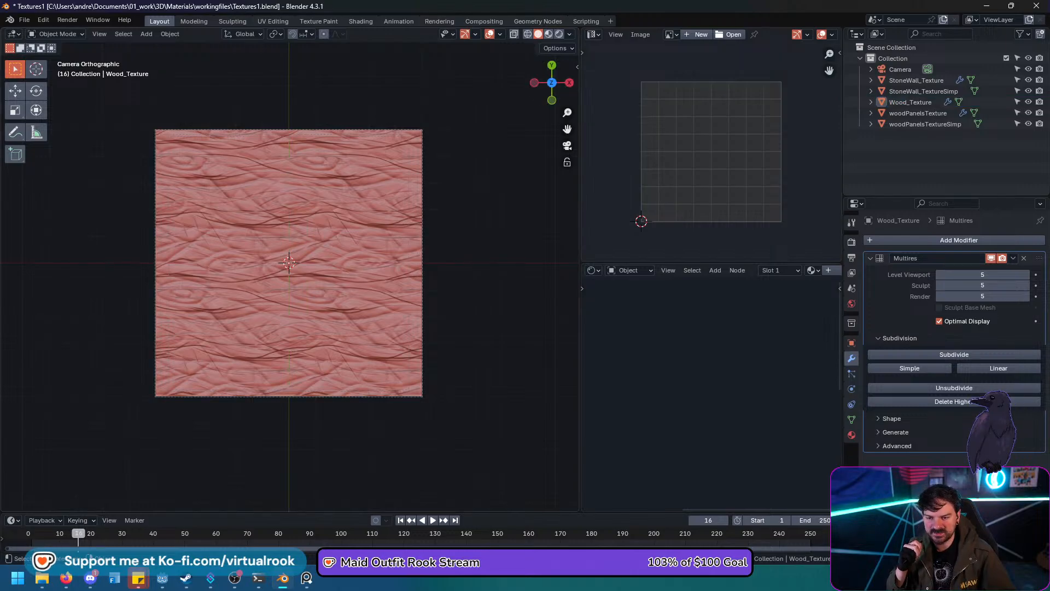
key(n)
click(572, 144)
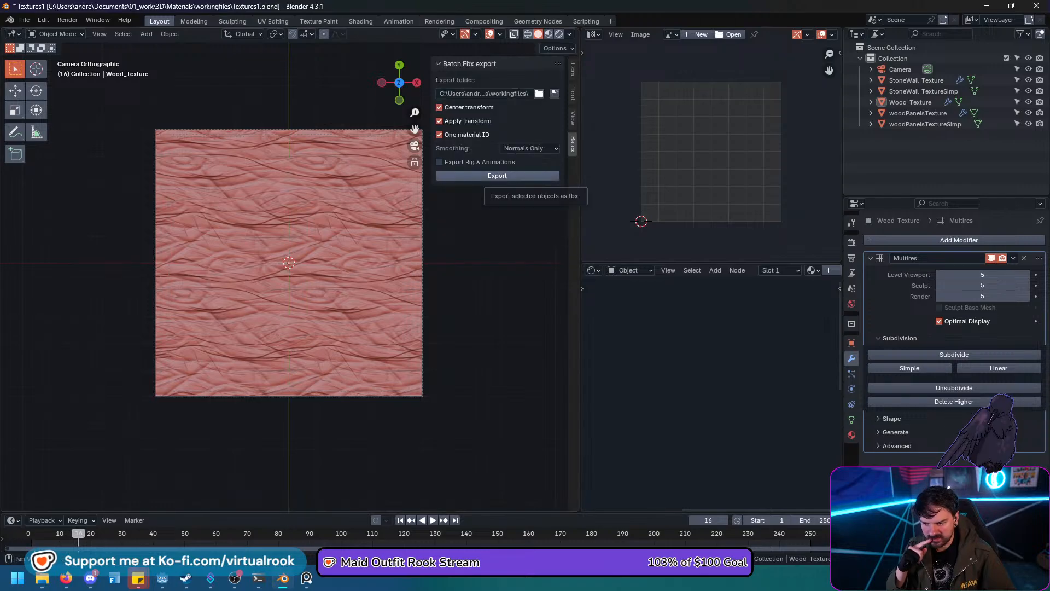
click(383, 207)
click(486, 176)
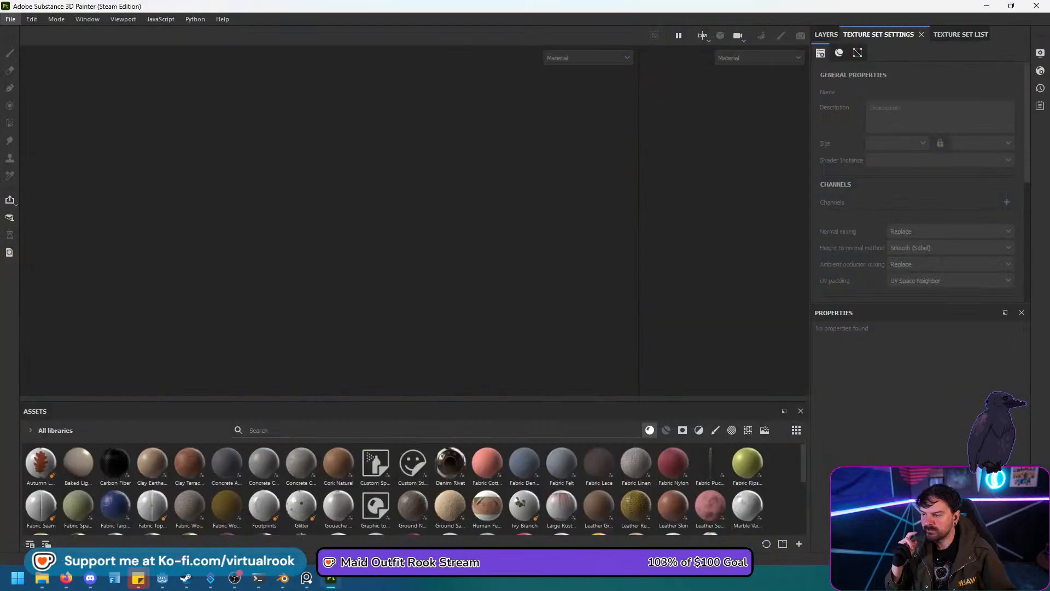
In Substance 3D Painter, create a project from Wood_Texture.fbx with the Blender (starter_assets) template, 1024 resolution and OpenGL normals.
click(10, 19)
click(16, 32)
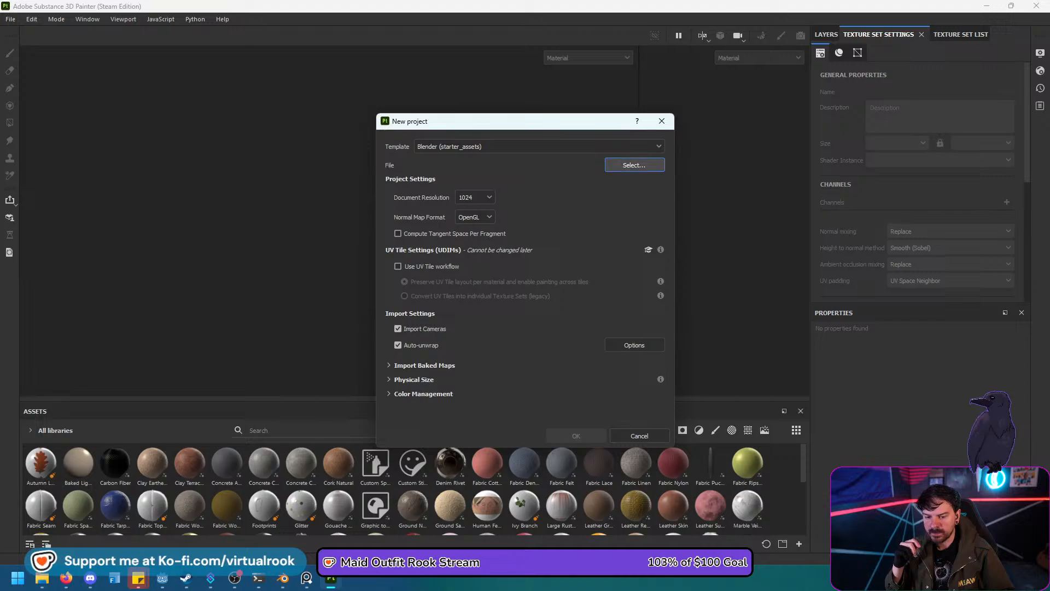
click(634, 164)
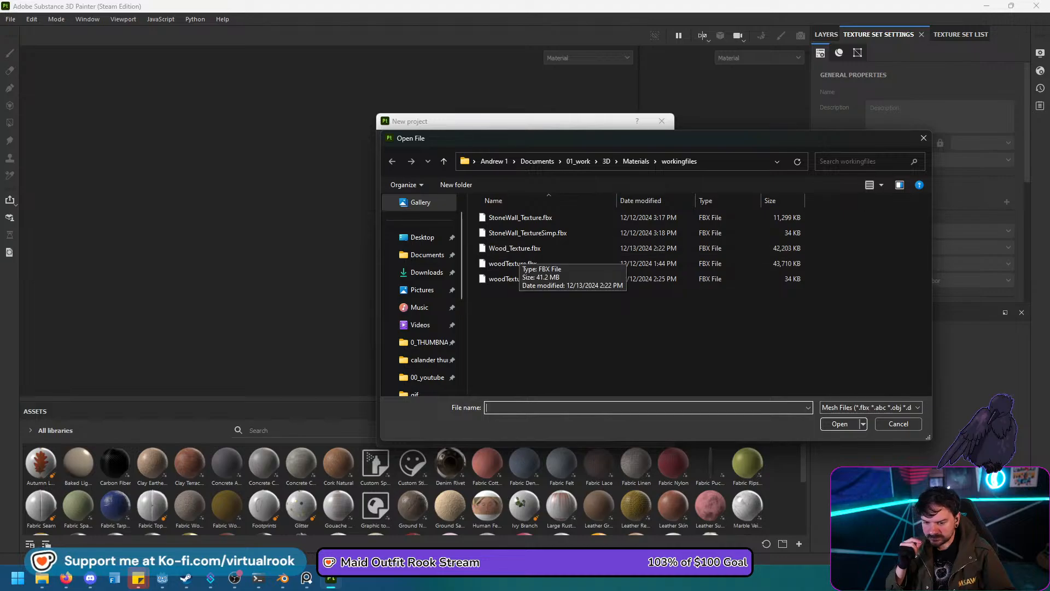
click(515, 248)
click(839, 424)
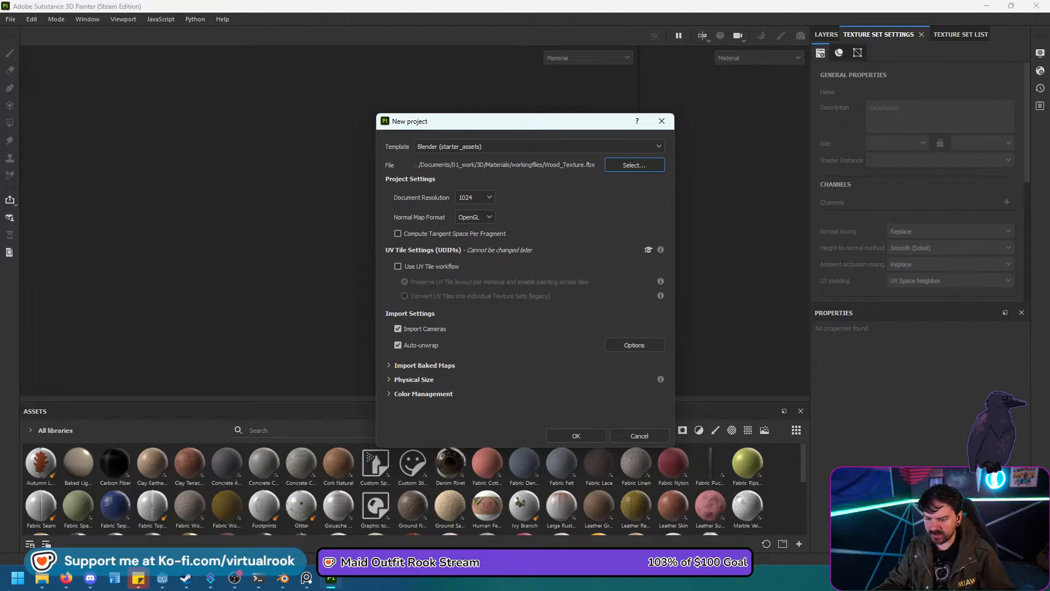
key(Return)
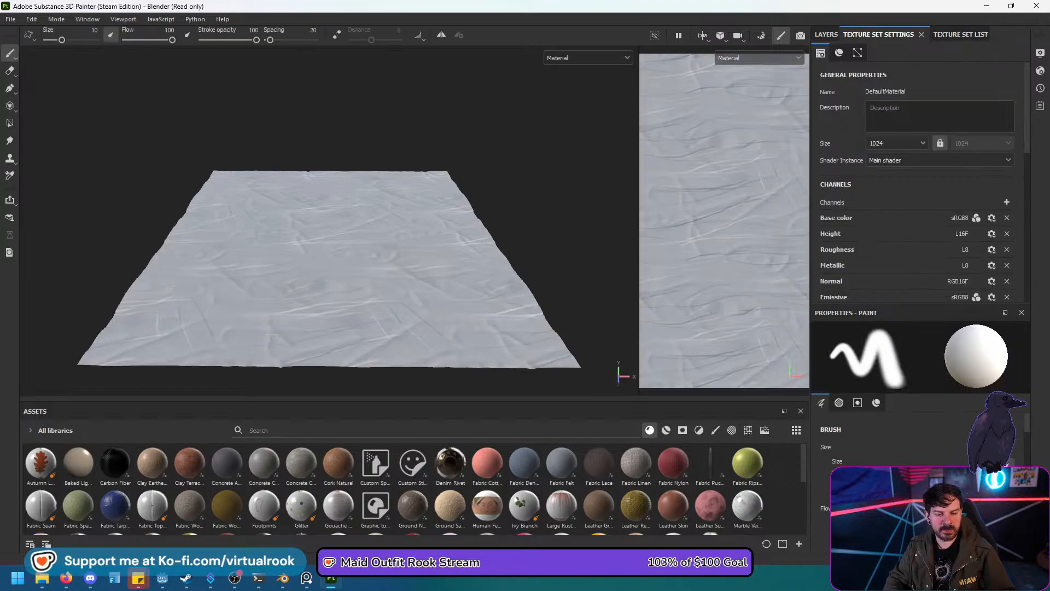
Bake the selected mesh maps for DefaultMaterial at 1024 and return to painting mode.
scroll(1006, 263, down, 3)
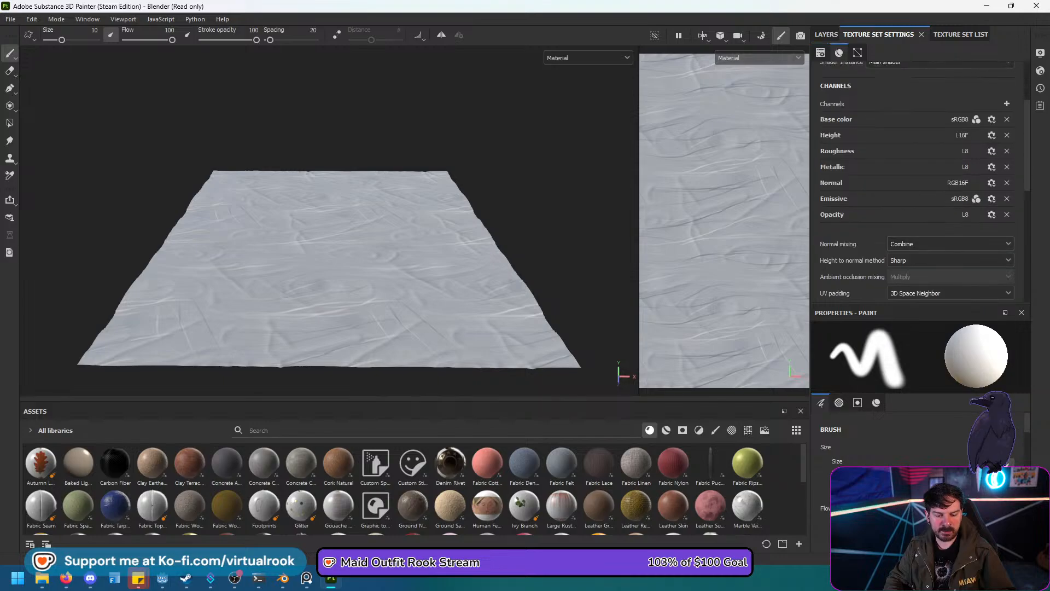
scroll(919, 180, down, 4)
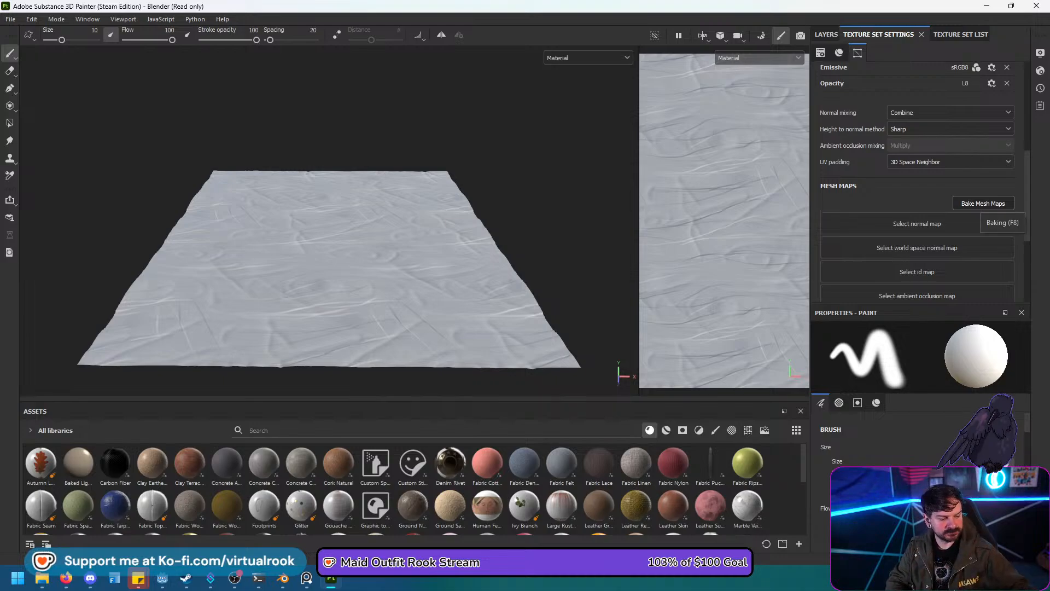
click(982, 203)
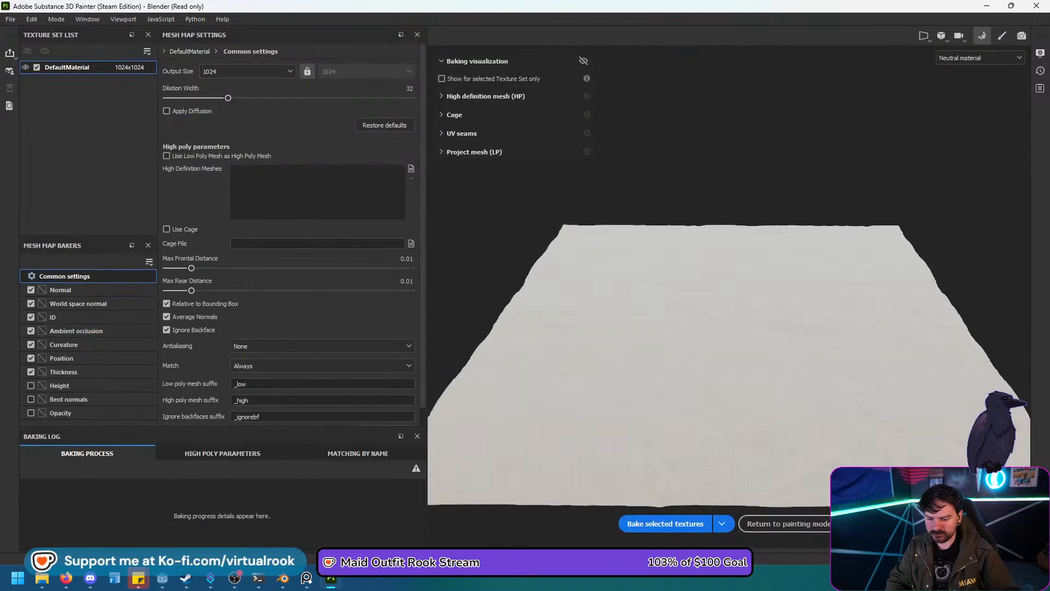
click(664, 523)
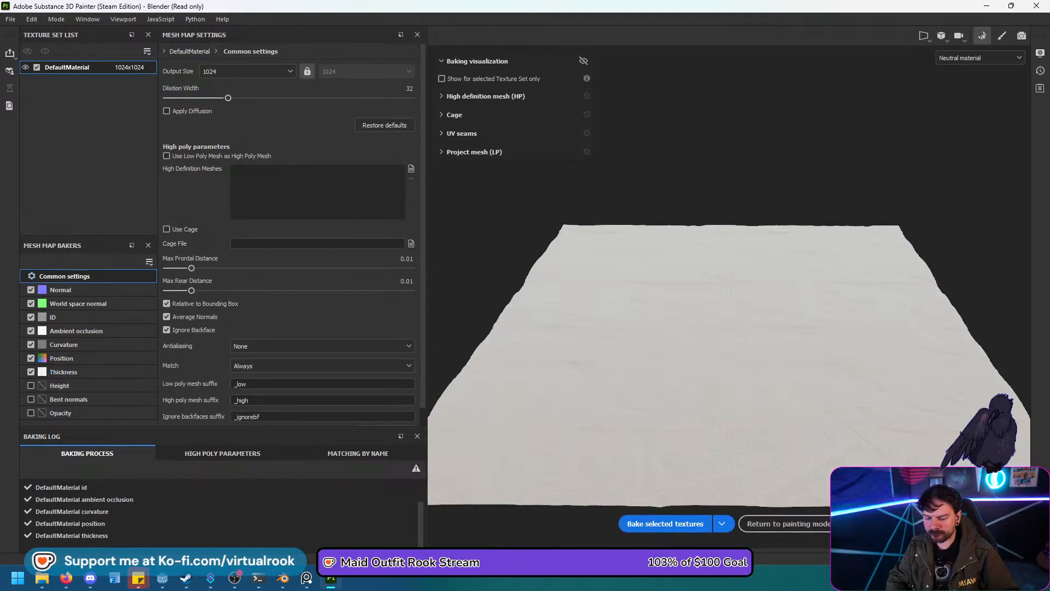
click(785, 523)
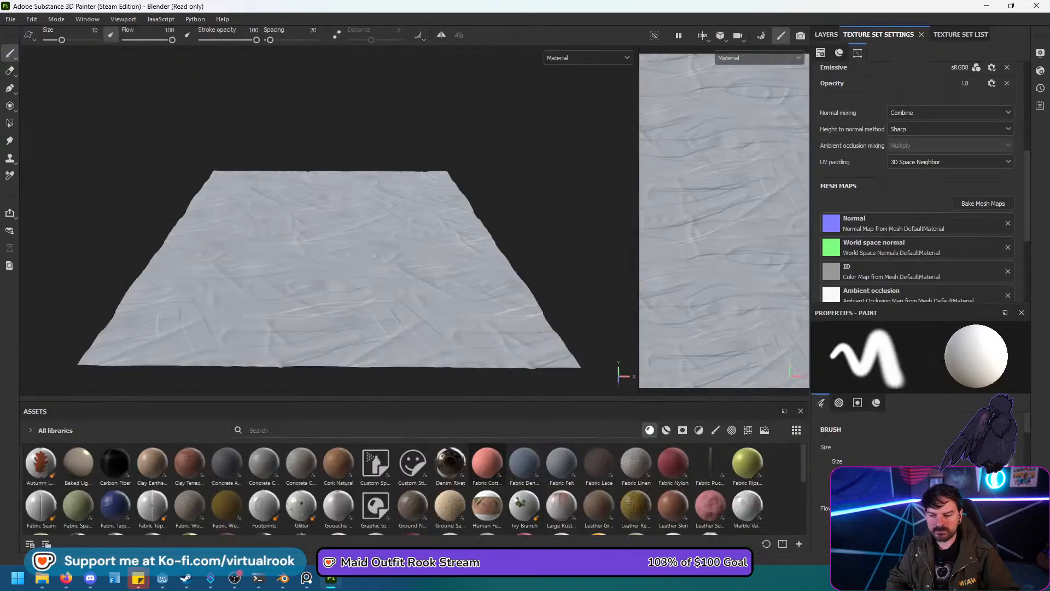
Add a fill layer with a dark reddish-brown base colour and raise its roughness to a matte finish.
right_click(324, 279)
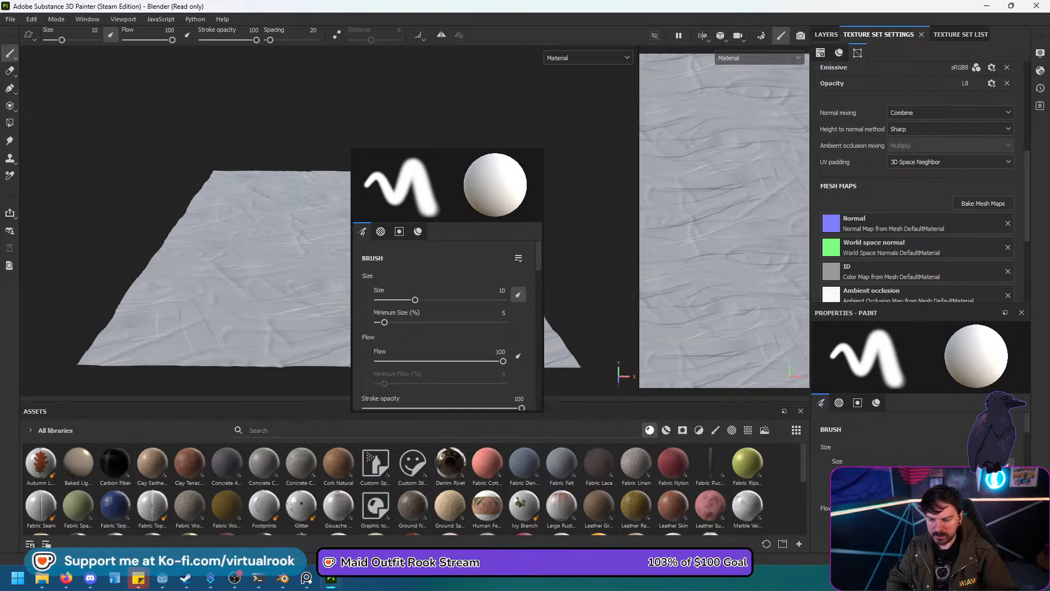
alt+drag(328, 91, 317, 237)
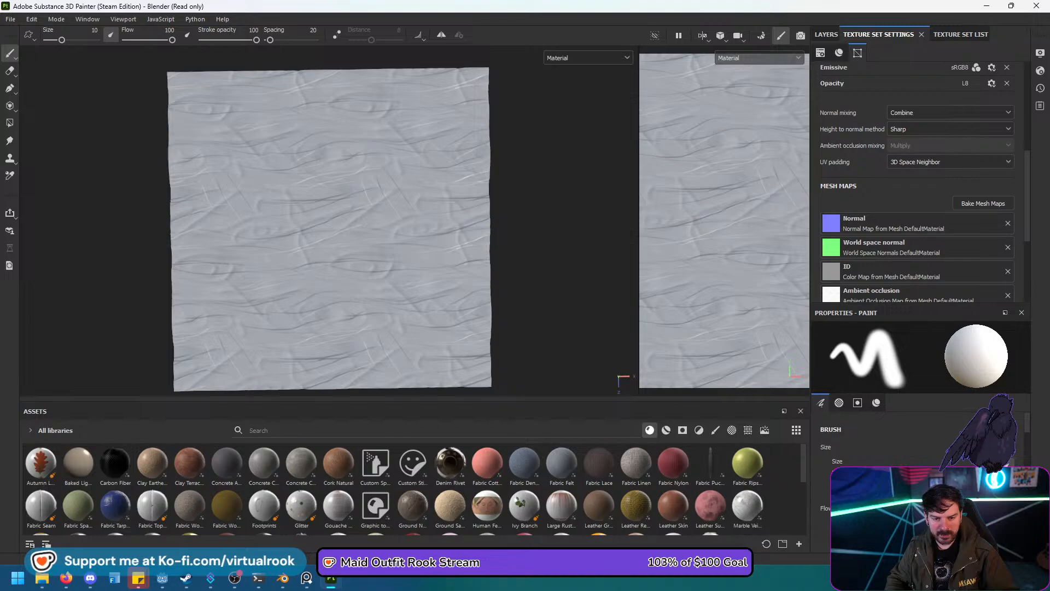
click(826, 34)
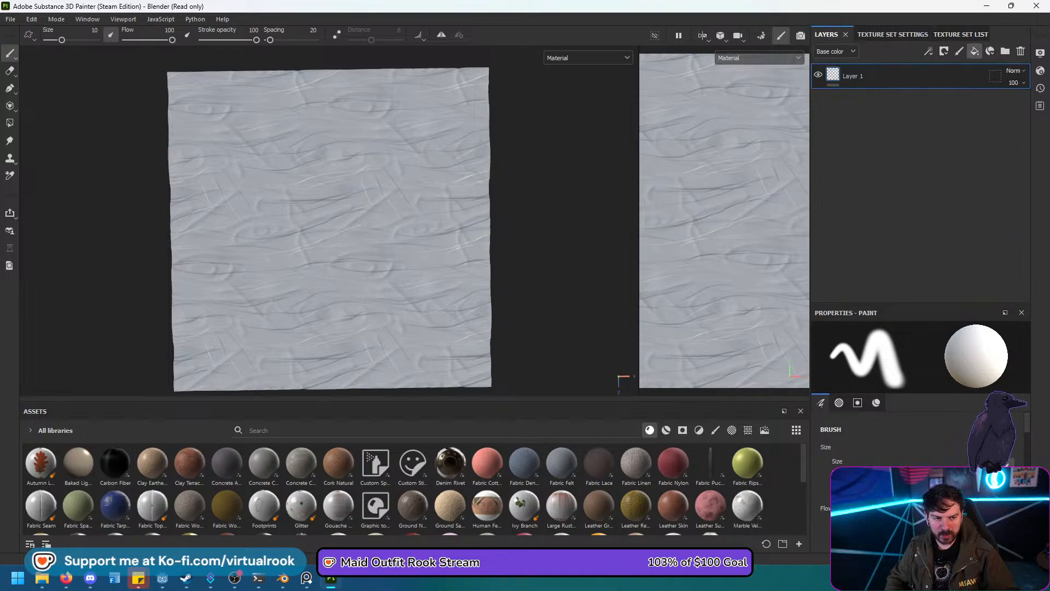
click(975, 51)
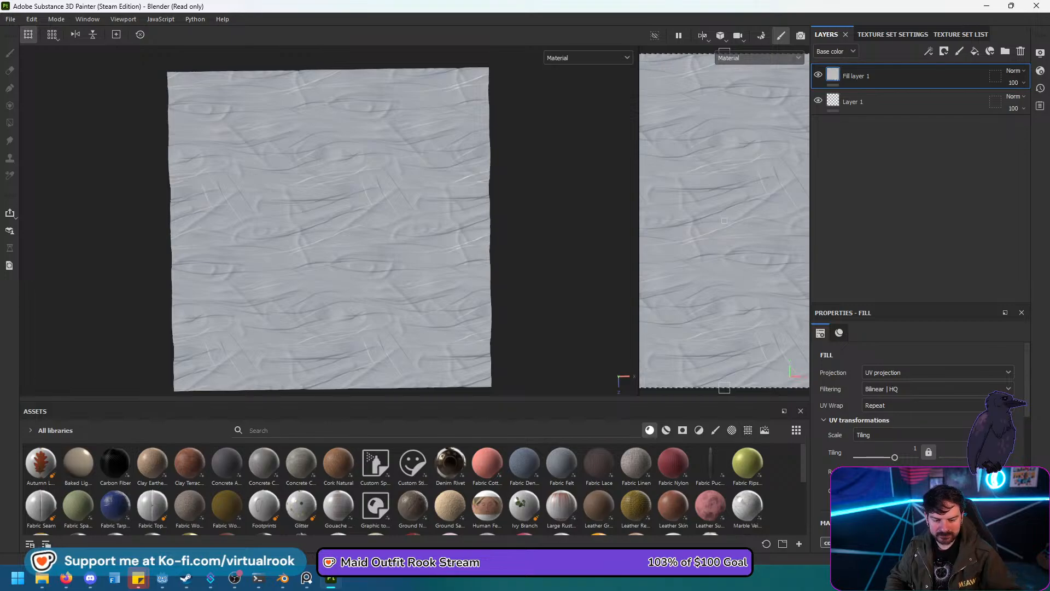
click(839, 332)
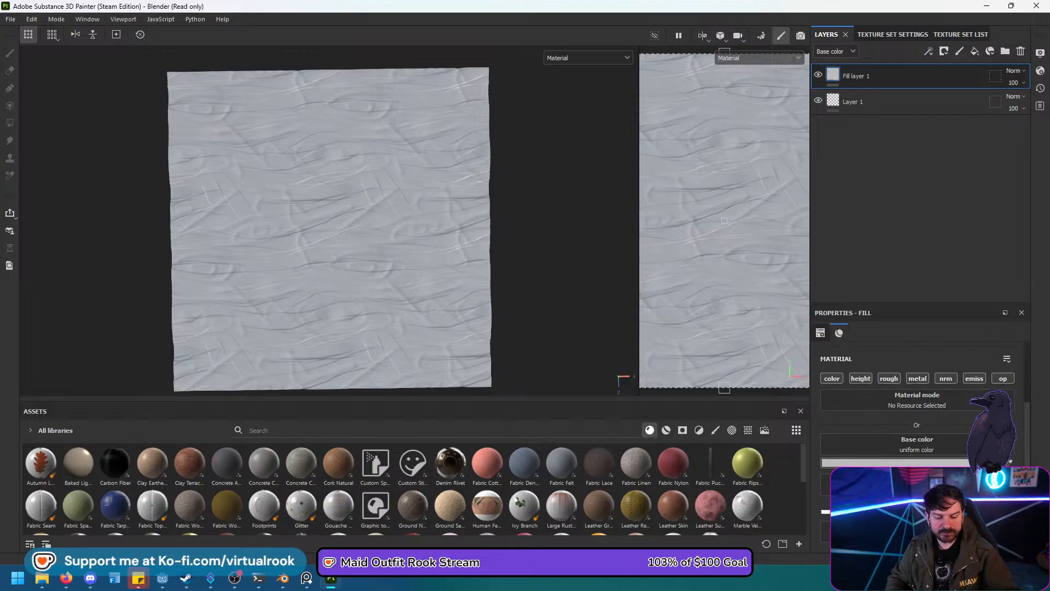
click(895, 463)
drag(909, 423, 943, 474)
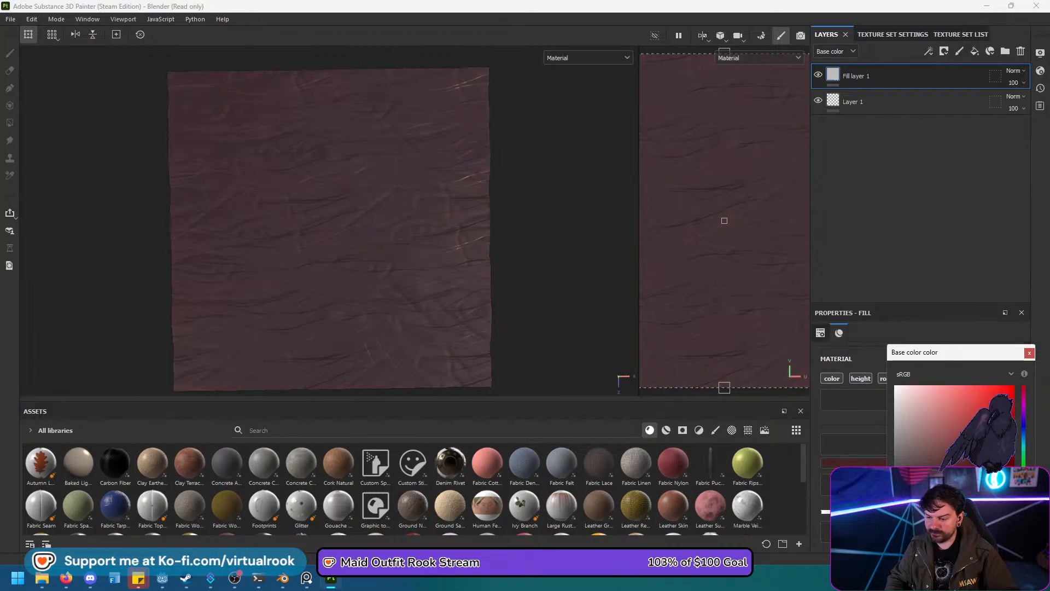
click(1029, 353)
scroll(957, 405, down, 3)
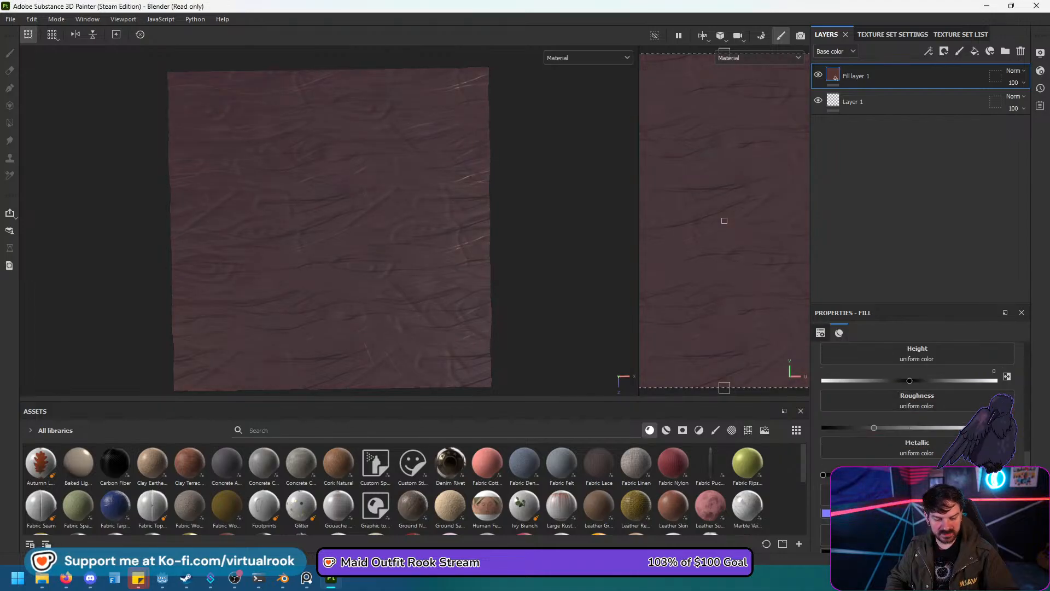
drag(873, 427, 984, 427)
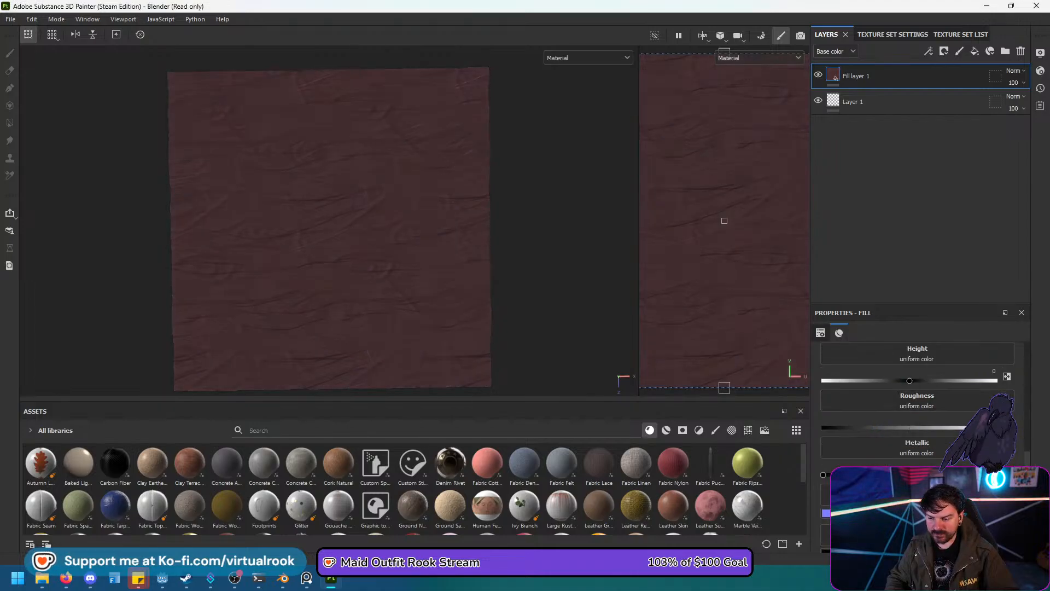
Duplicate the reddish-brown fill layer and give the copy a black mask driven by a Dirt generator.
key(ctrl+d)
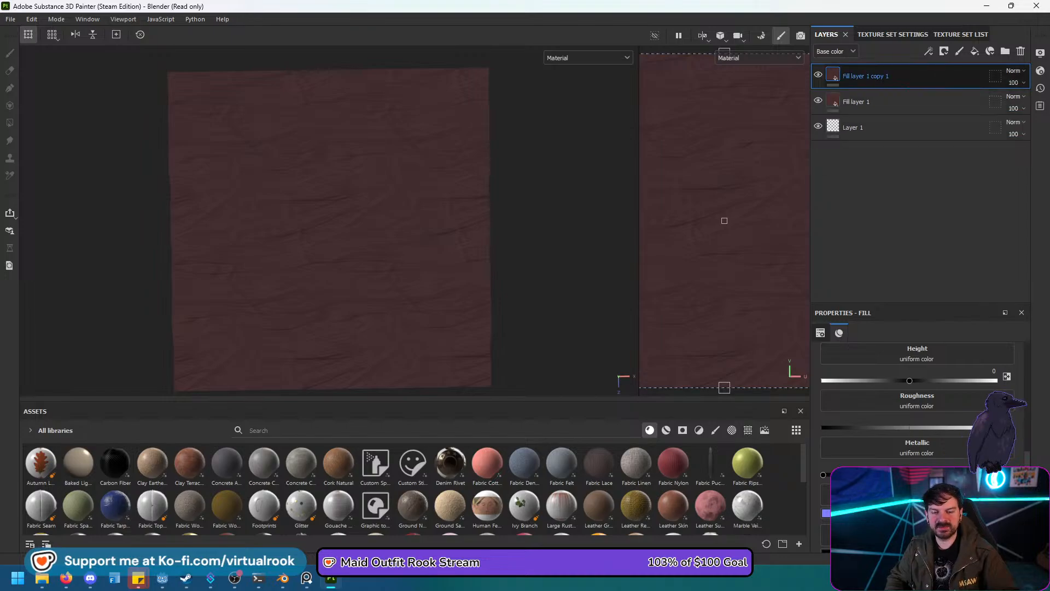
right_click(884, 77)
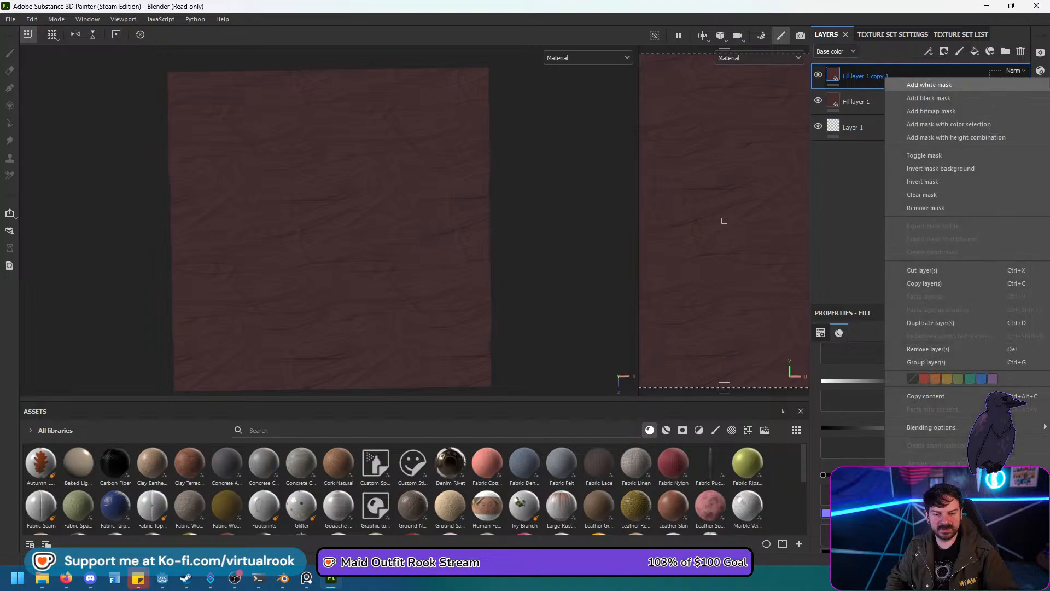
click(929, 98)
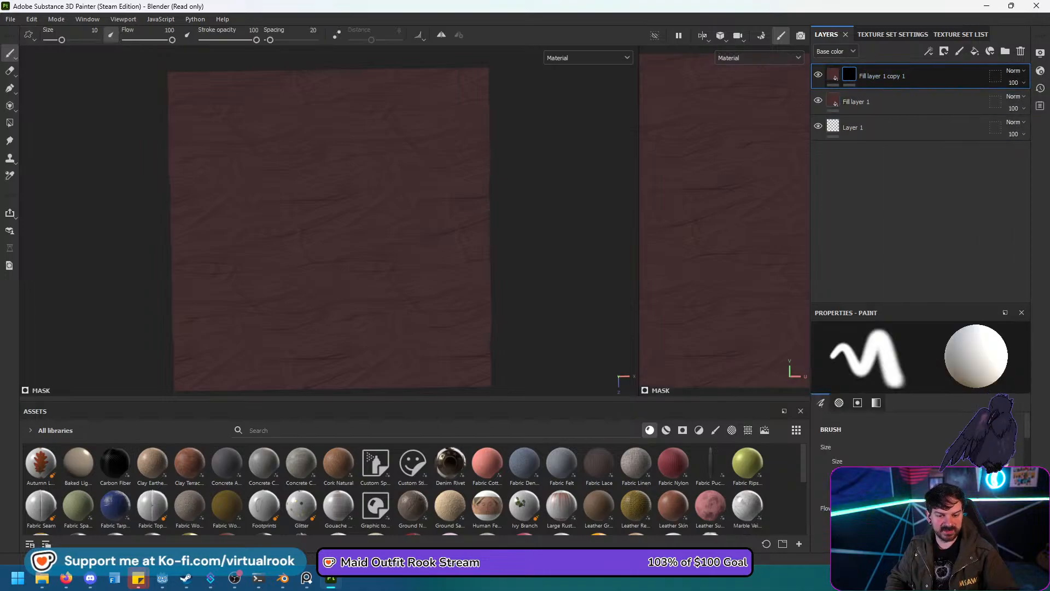
right_click(851, 81)
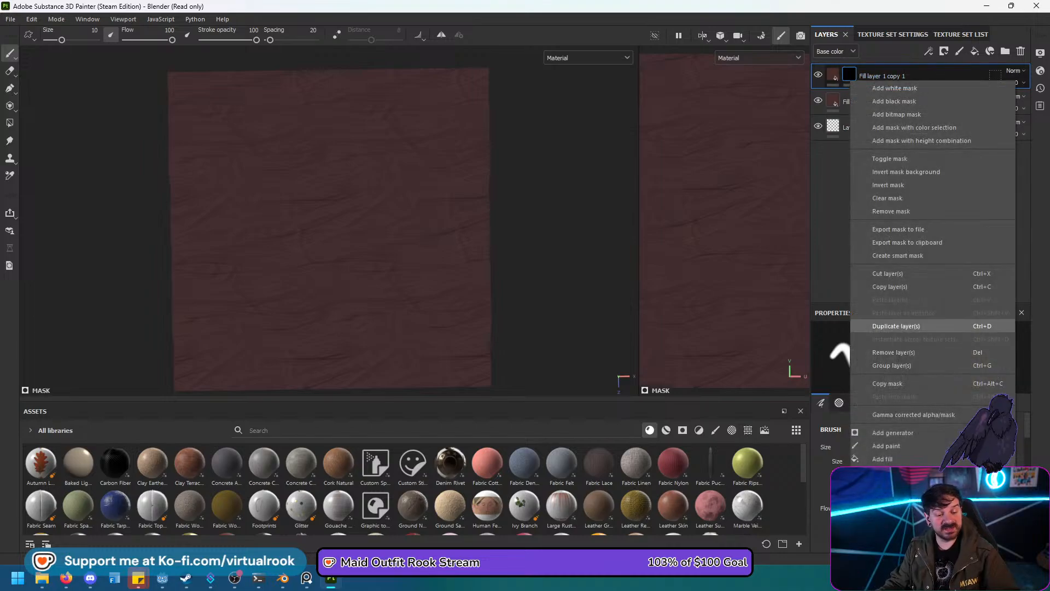
click(892, 432)
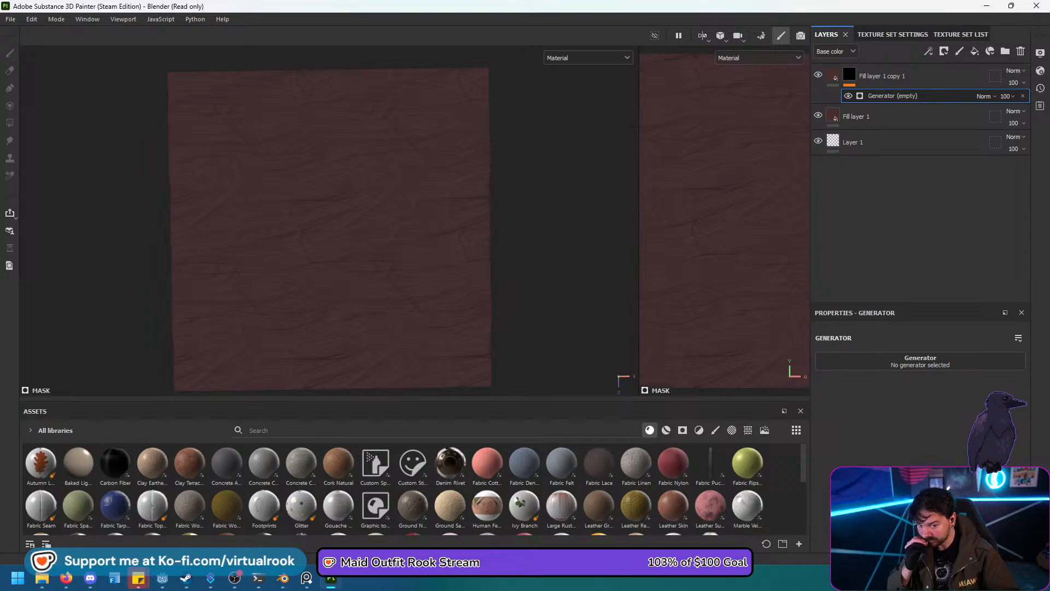
click(920, 361)
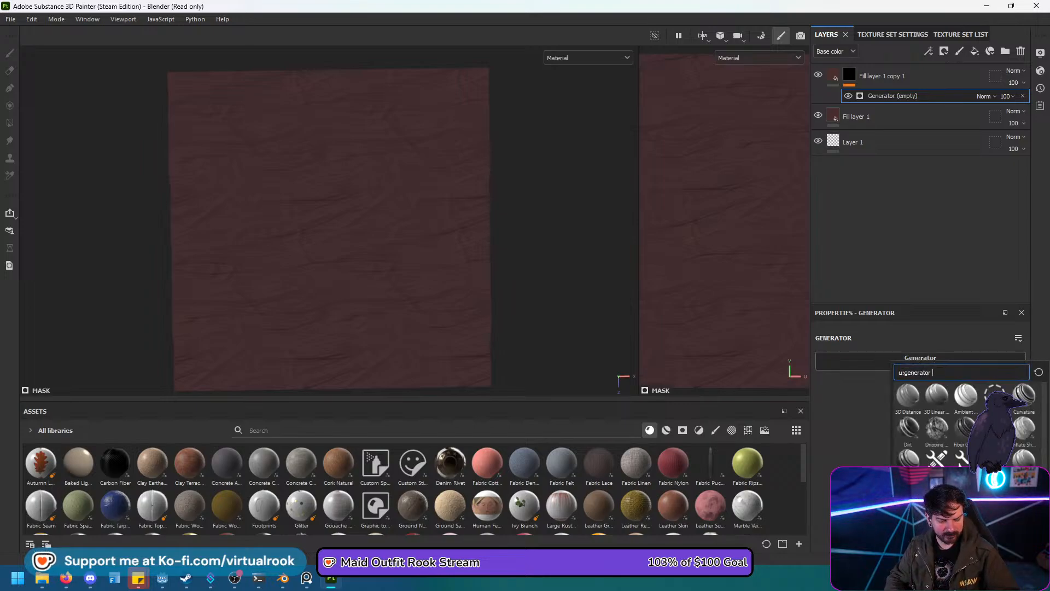
click(909, 427)
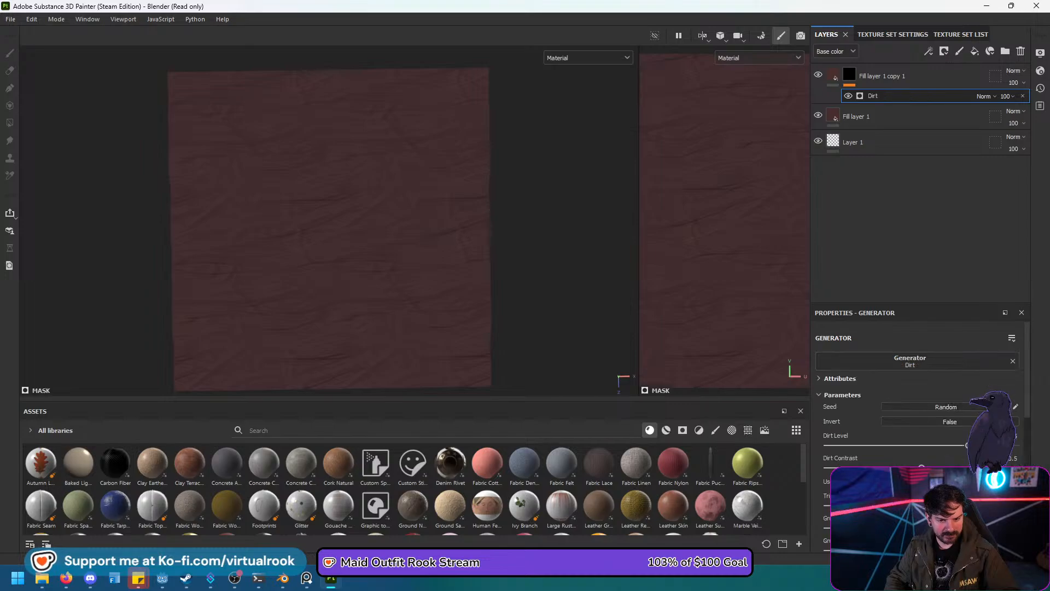
Set the base colour of the Dirt-masked fill layer to a much darker, near-black brown.
click(832, 75)
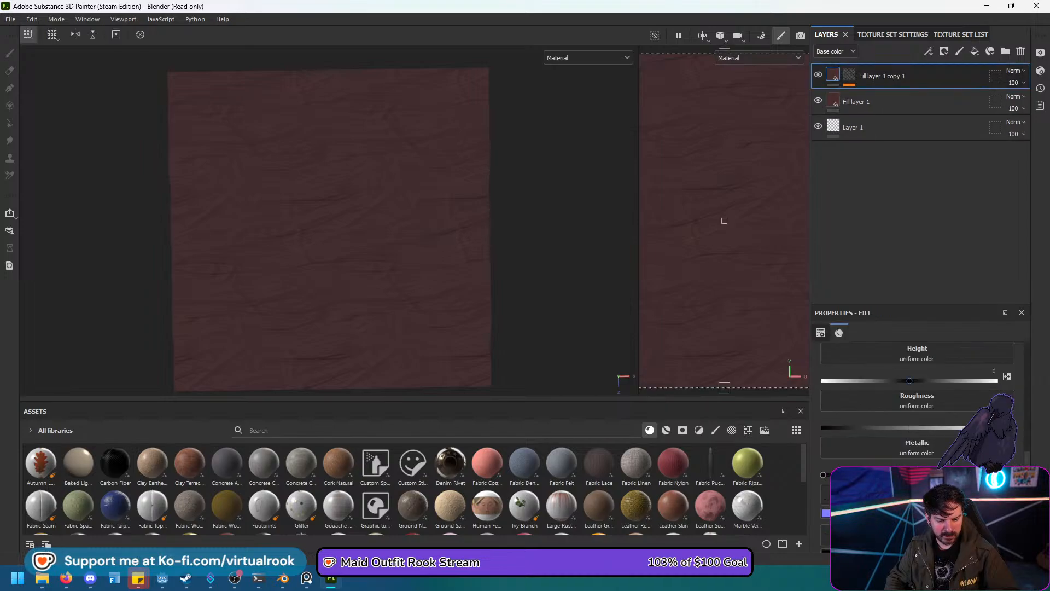
scroll(916, 416, up, 3)
click(961, 462)
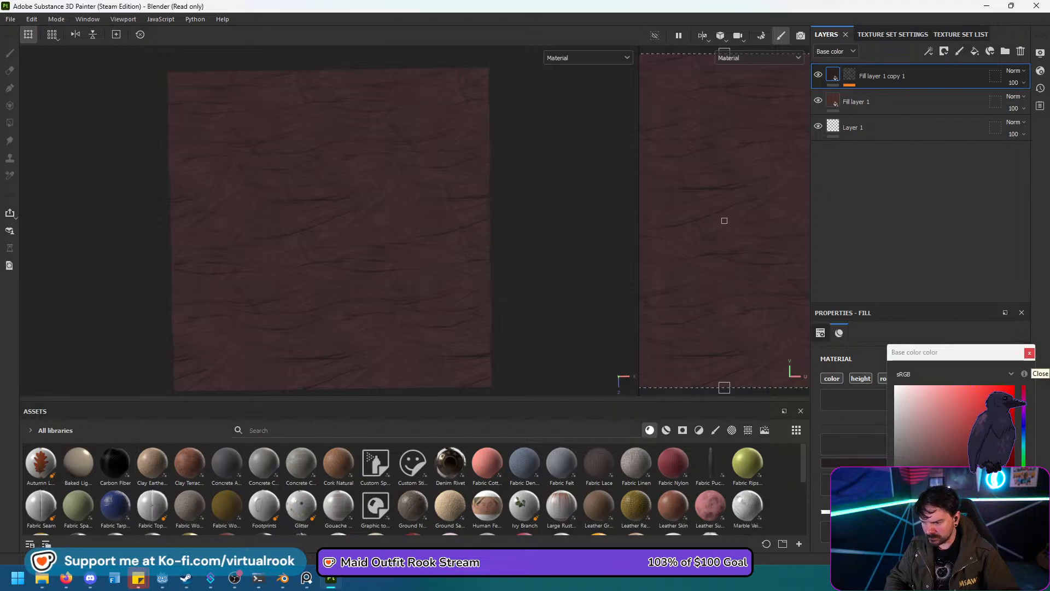
click(1029, 352)
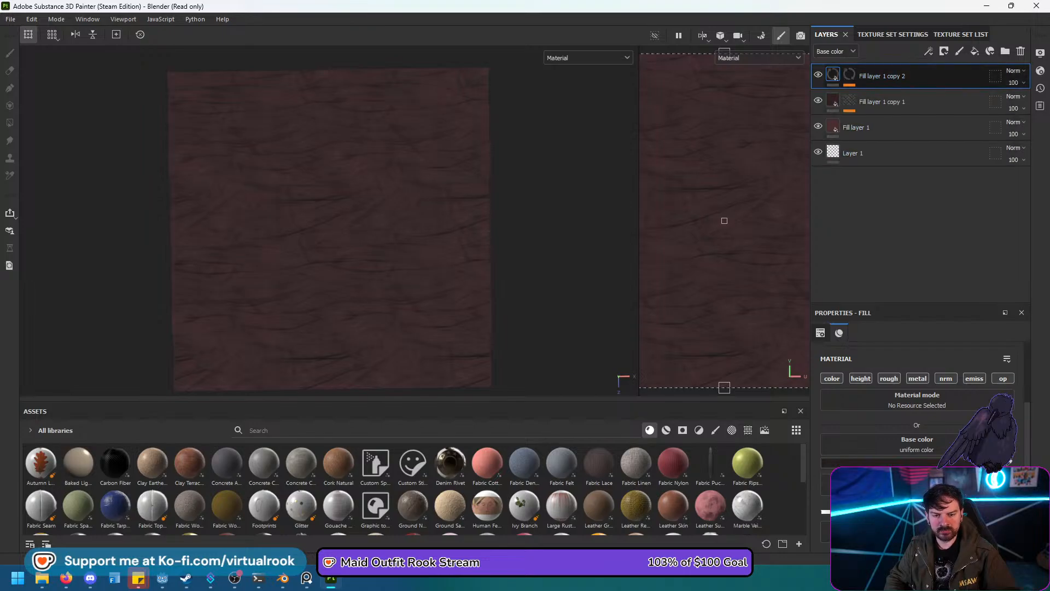
Duplicate the dark Dirt-masked layer and set the copy's base colour to a lighter dusty pink-brown.
key(ctrl+d)
click(924, 462)
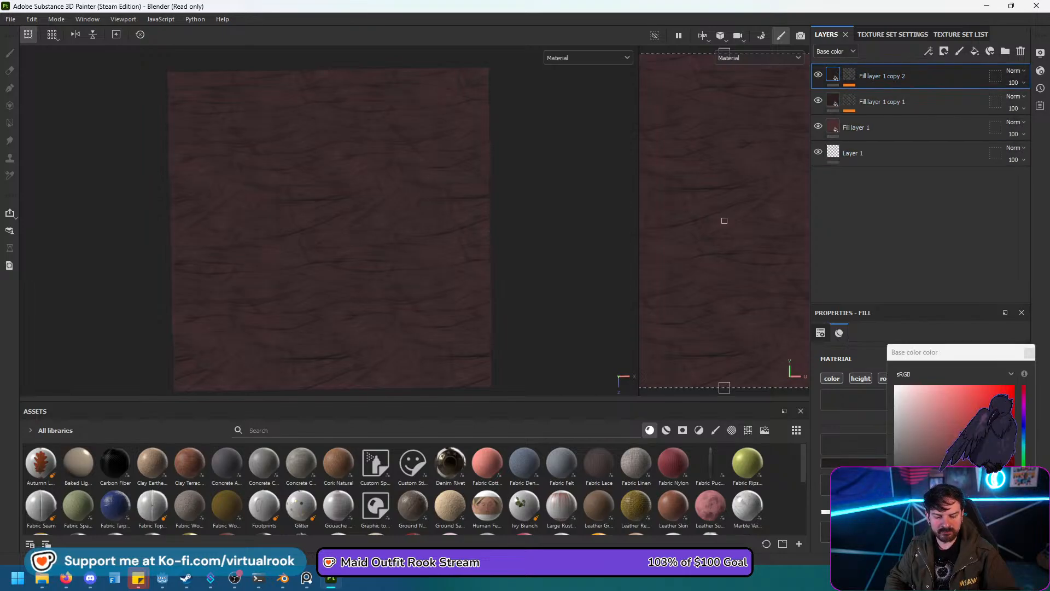
click(926, 443)
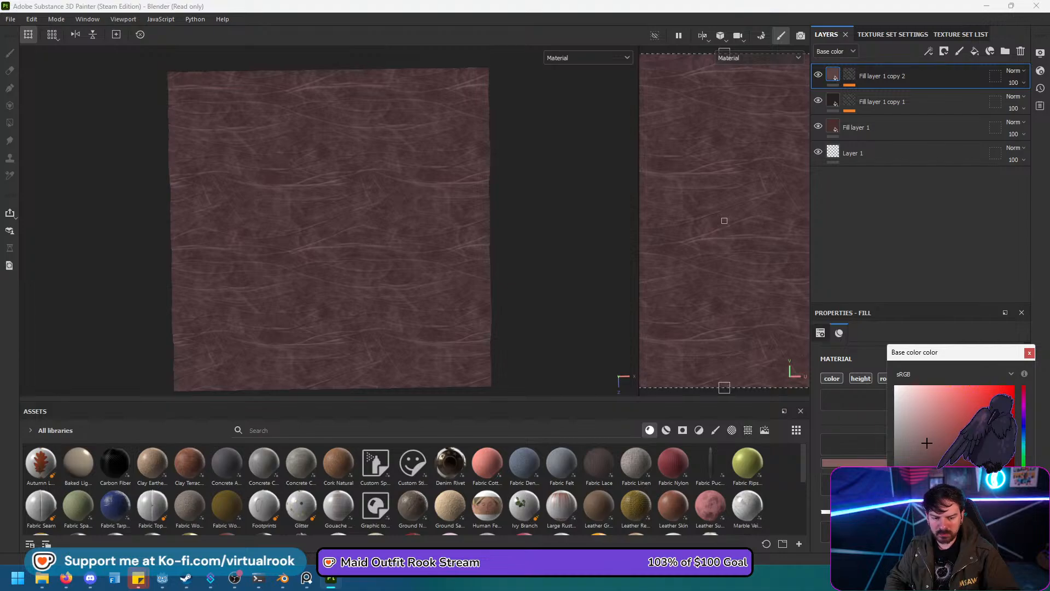
click(1029, 352)
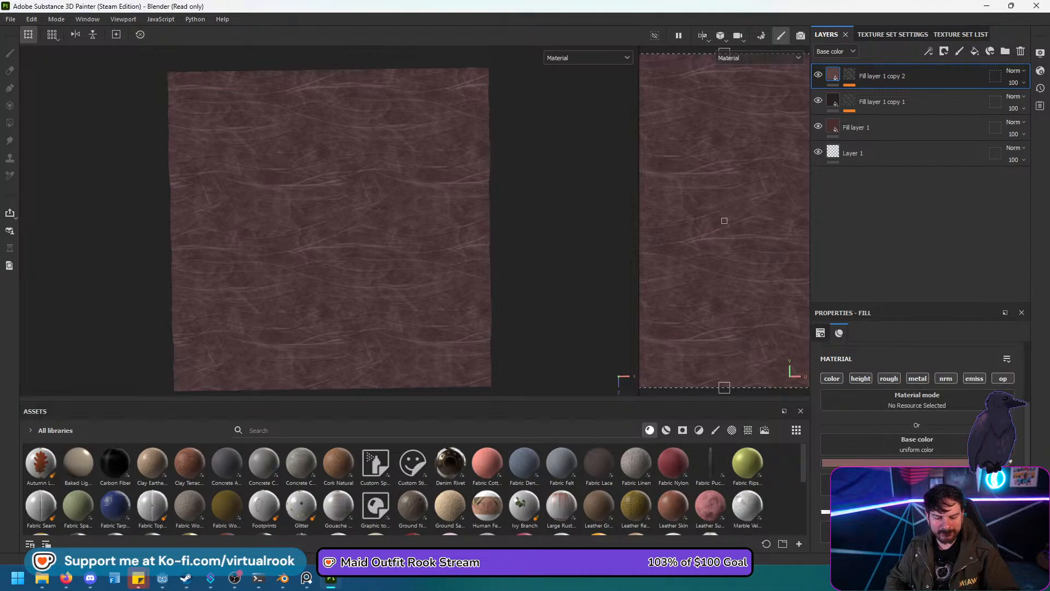
Replace the Dirt generator on the pink-brown layer's mask with Light and turn its horizontal angle towards the upper right.
scroll(916, 416, up, 5)
click(848, 74)
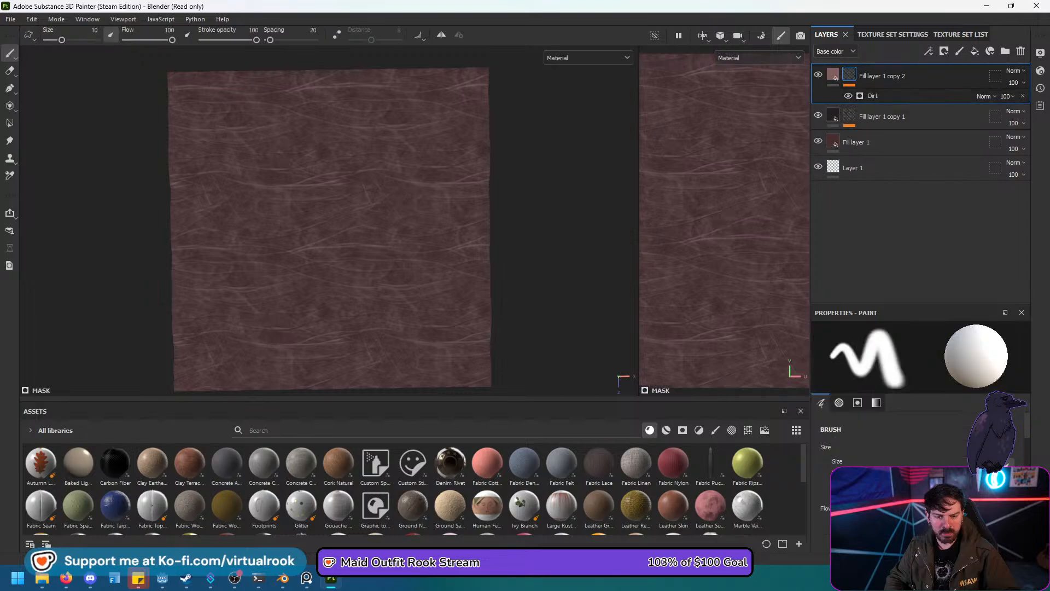
click(896, 96)
click(892, 359)
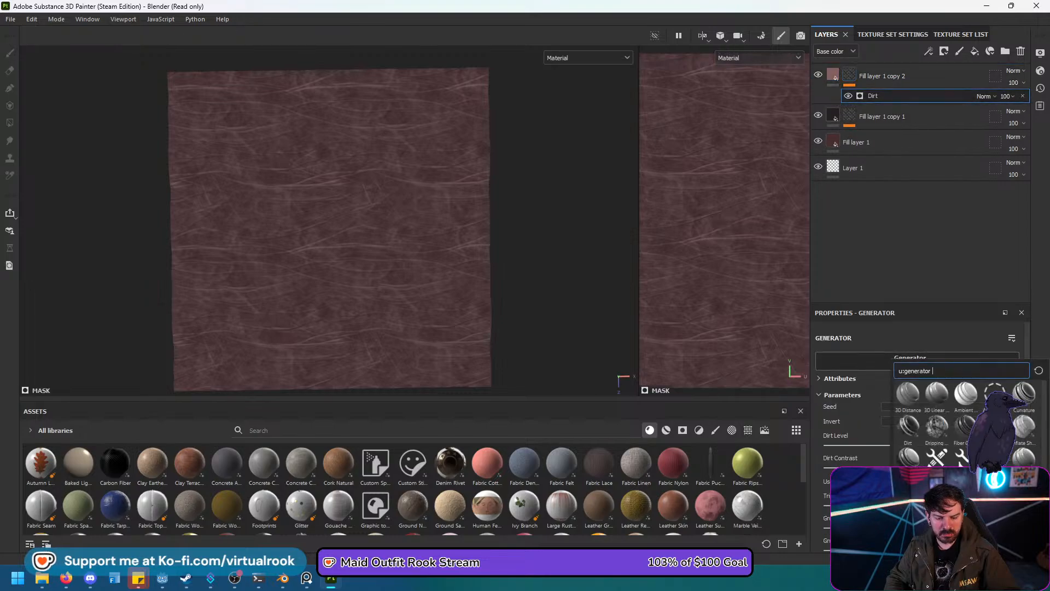
click(907, 458)
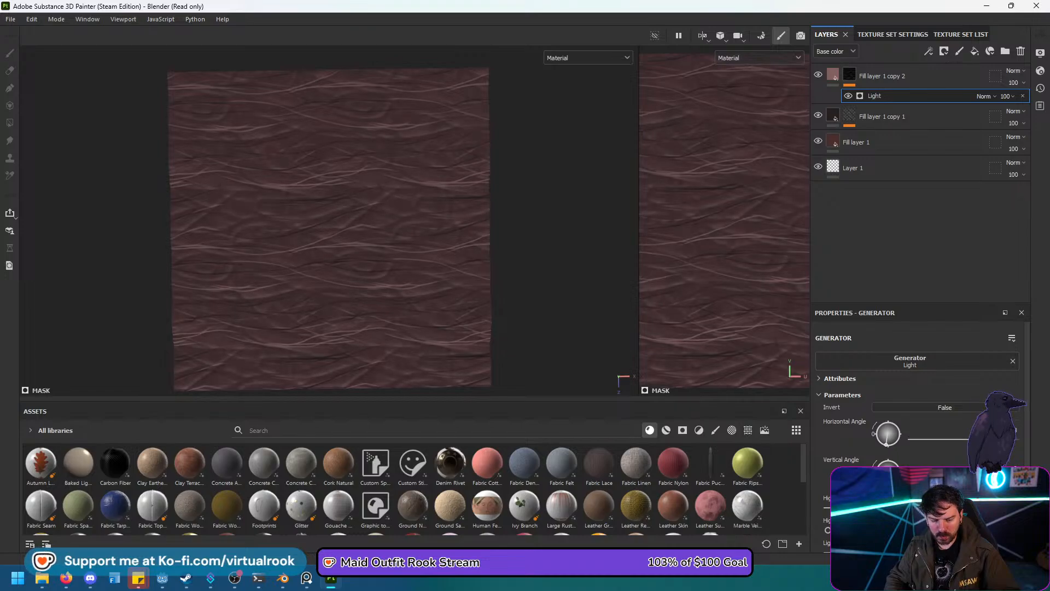
mouse_move(886, 444)
mouse_down()
mouse_move(878, 440)
mouse_move(895, 442)
mouse_move(897, 427)
mouse_up()
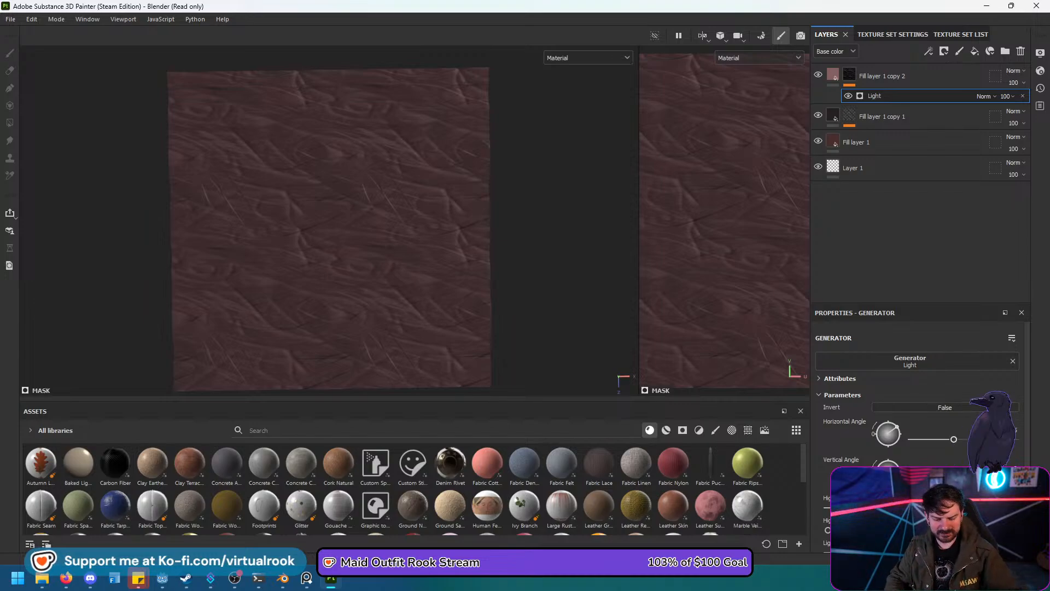
key(ctrl+z)
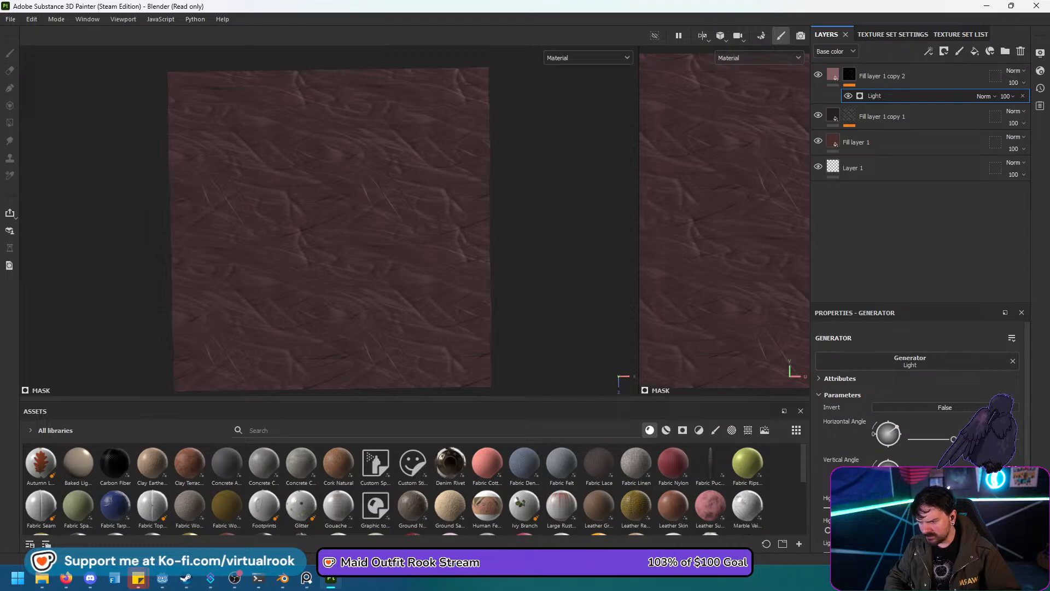
Duplicate the pink-brown Light-masked layer and set the copy's base colour to a dark green.
click(849, 75)
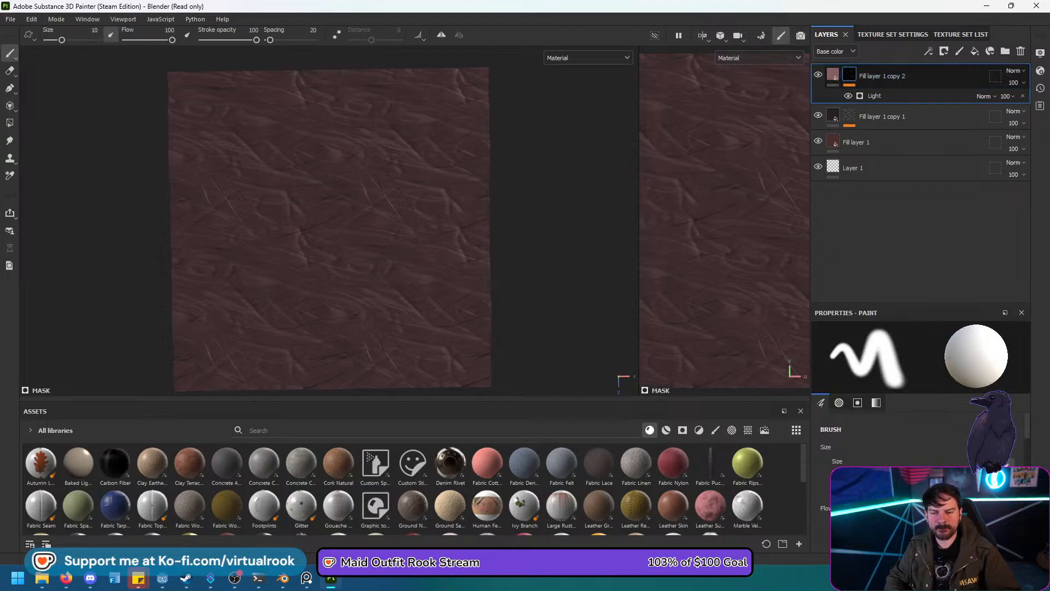
key(ctrl+d)
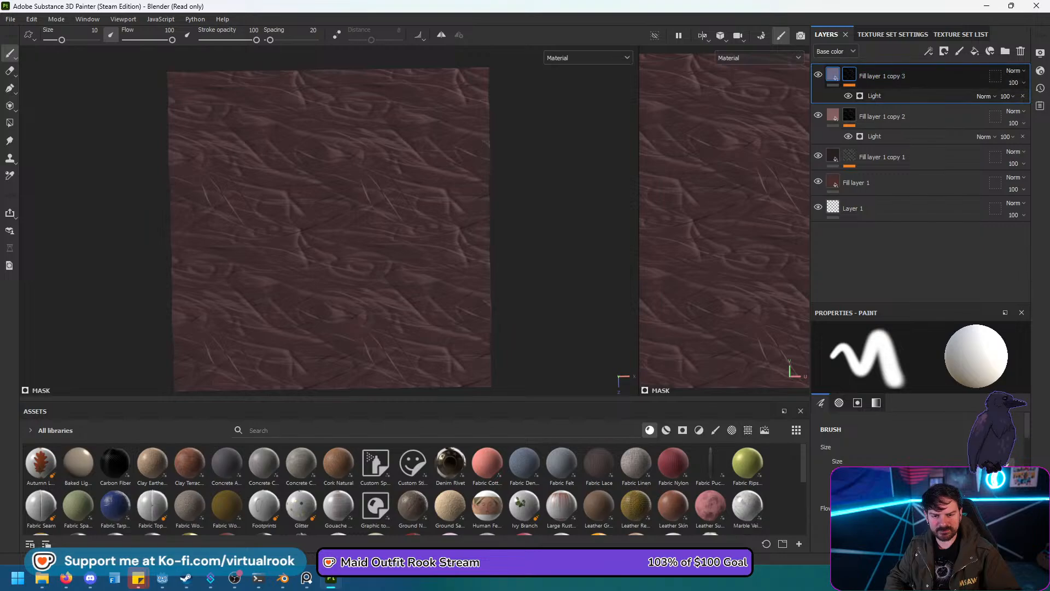
click(832, 75)
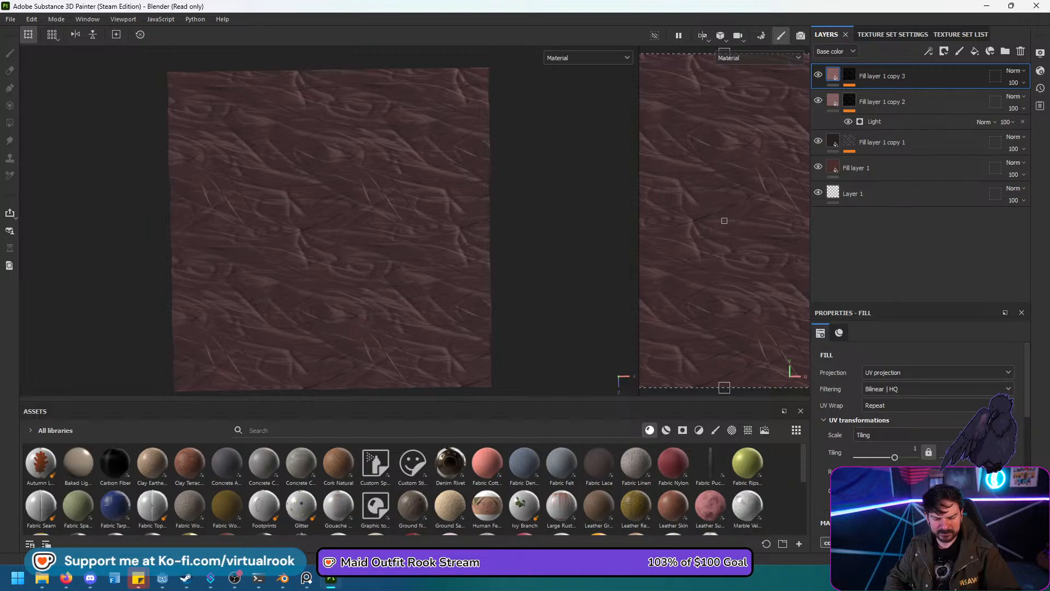
scroll(919, 426, down, 2)
scroll(918, 416, down, 3)
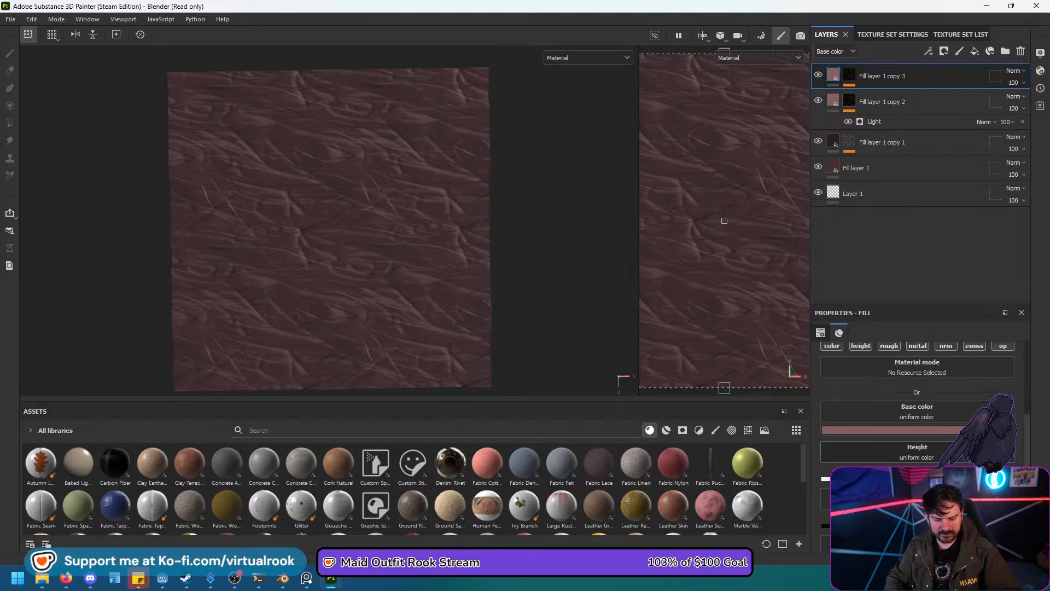
click(853, 429)
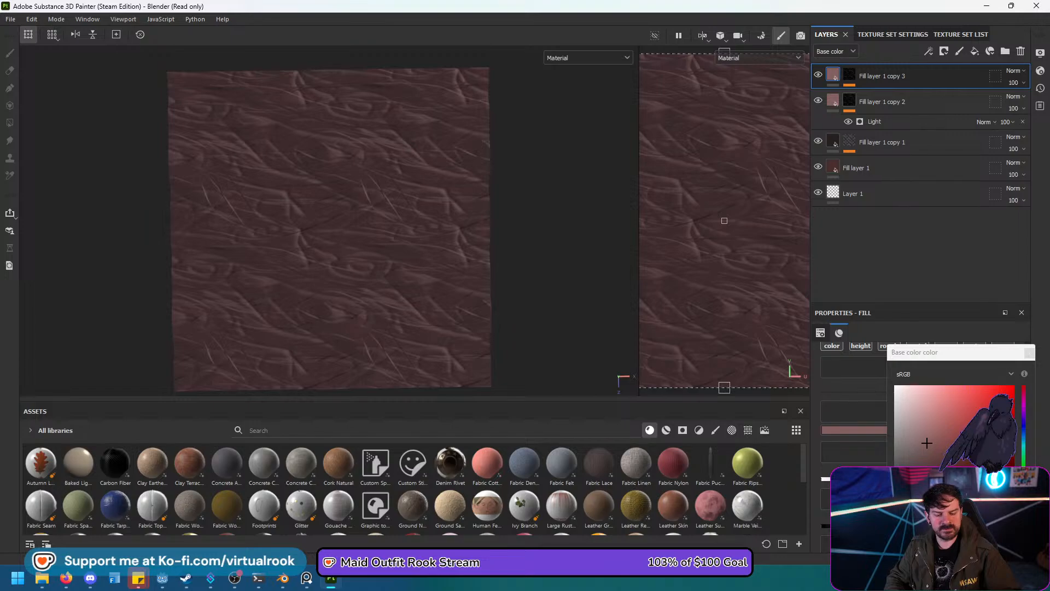
click(1024, 467)
click(933, 453)
drag(934, 452, 964, 468)
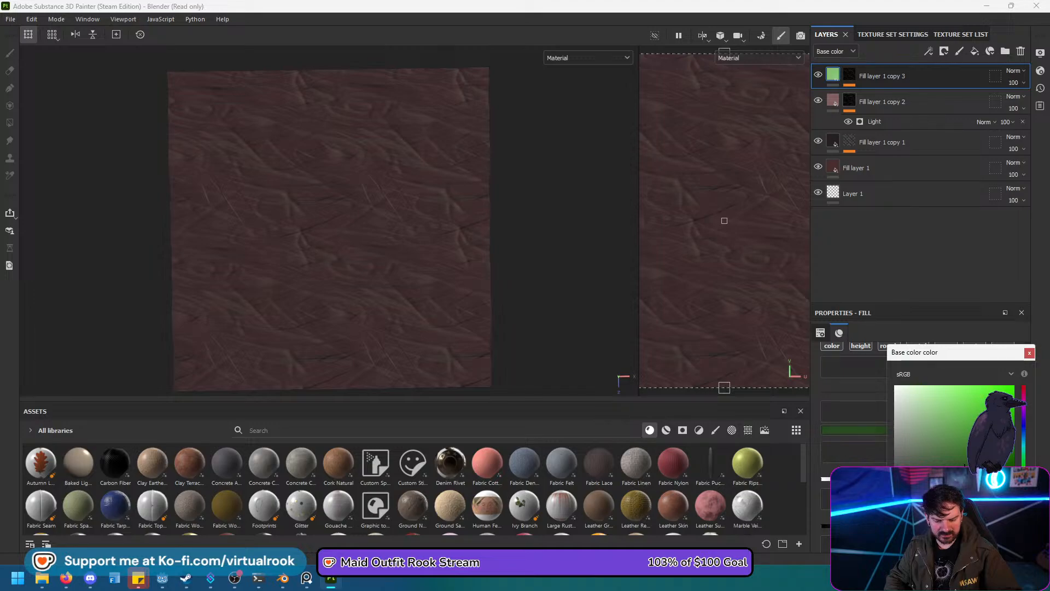
key(Escape)
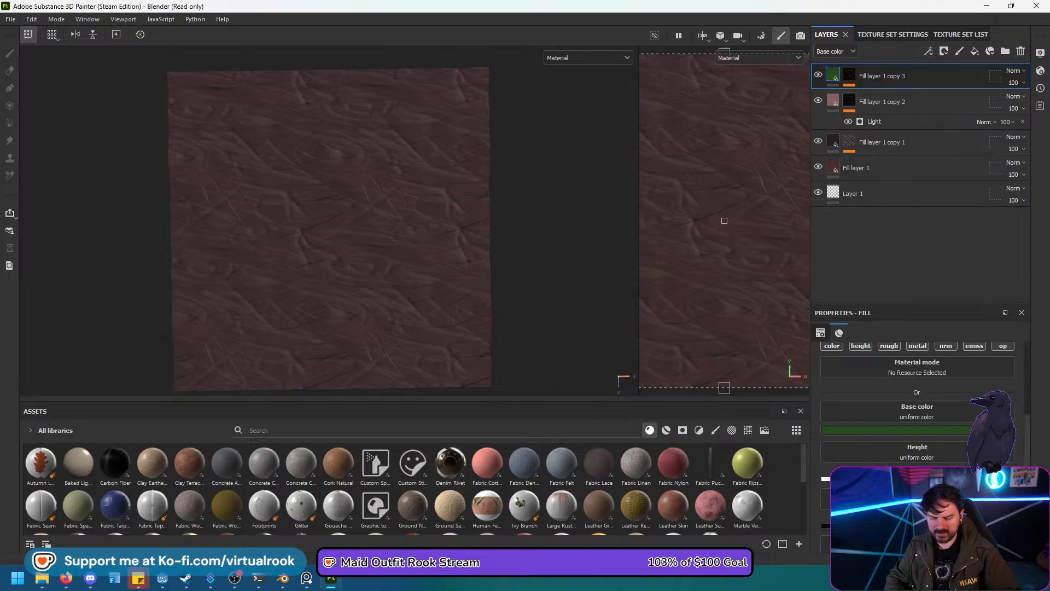
Add the Dirt 1 texture to the green layer's mask and delete the Light generator from that mask.
click(731, 430)
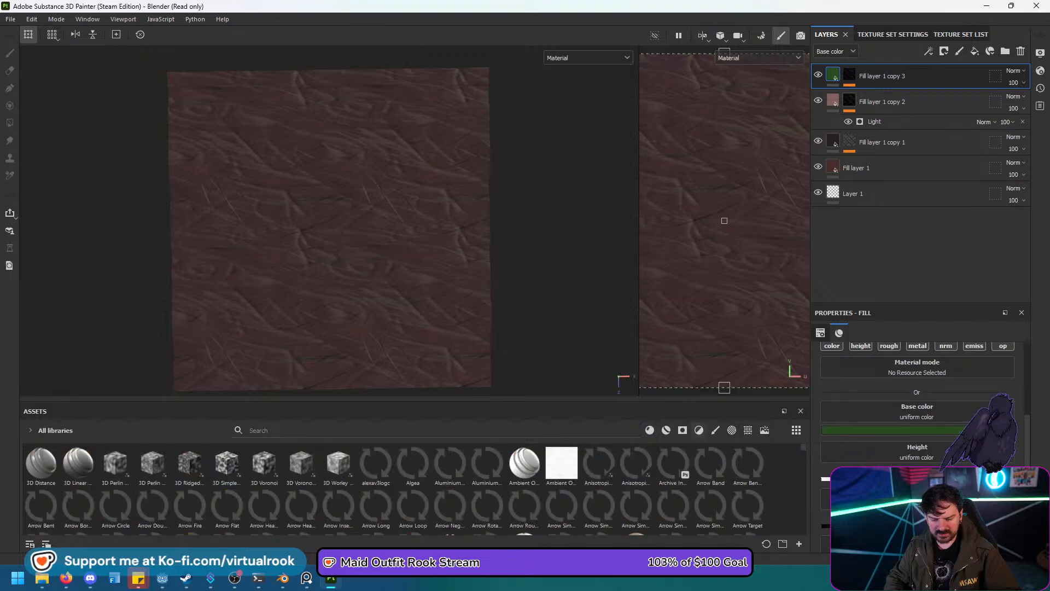
click(747, 429)
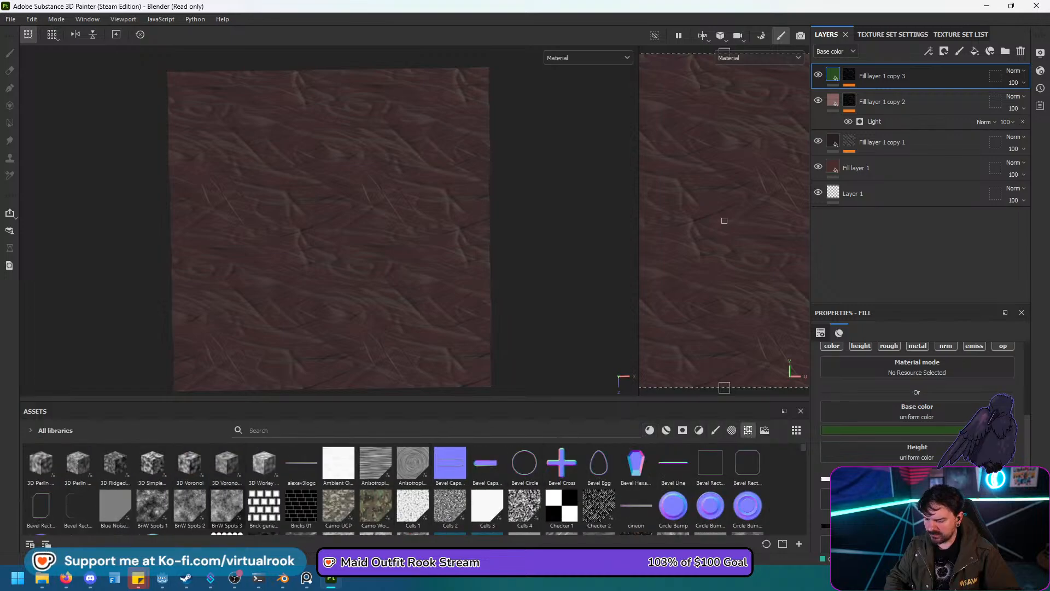
scroll(190, 465, down, 2)
drag(190, 499, 850, 77)
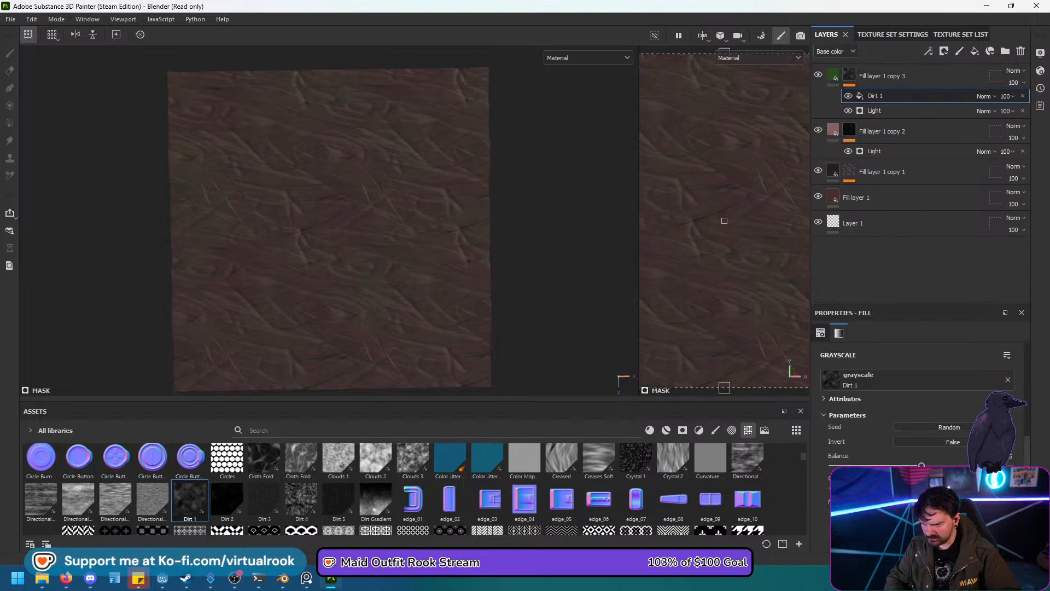
scroll(233, 164, up, 4)
scroll(304, 218, down, 3)
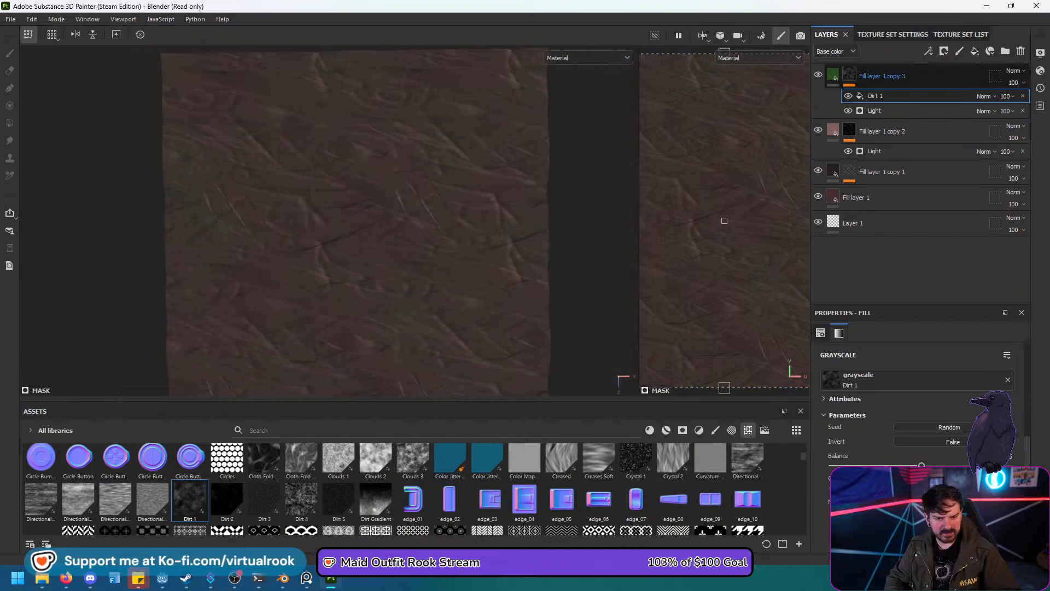
click(897, 110)
key(Delete)
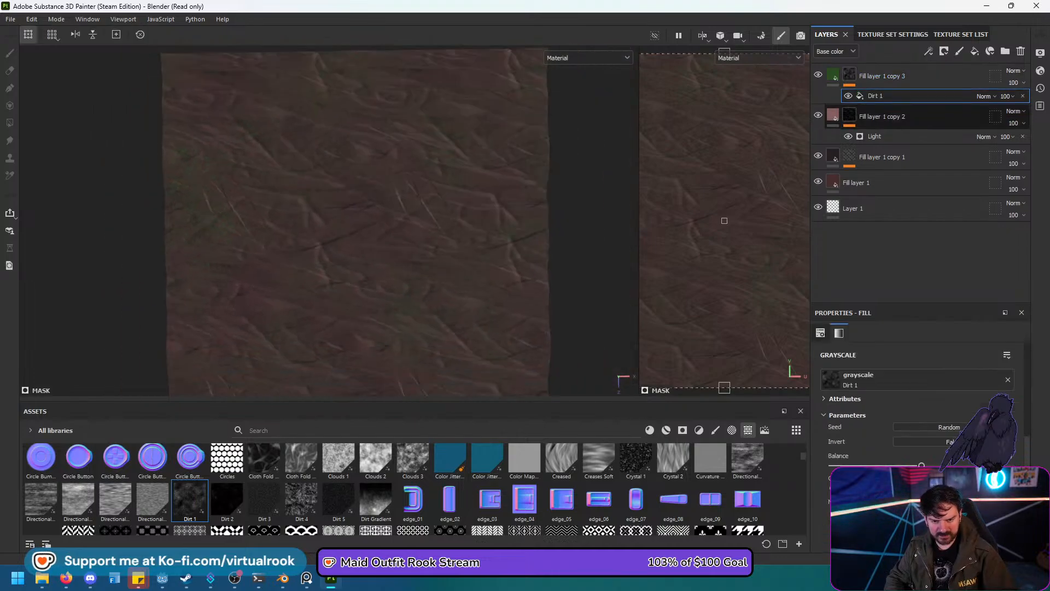
Add a Blur Slope filter above Dirt 1 in the green layer's mask and set its intensity to 1.
key(1)
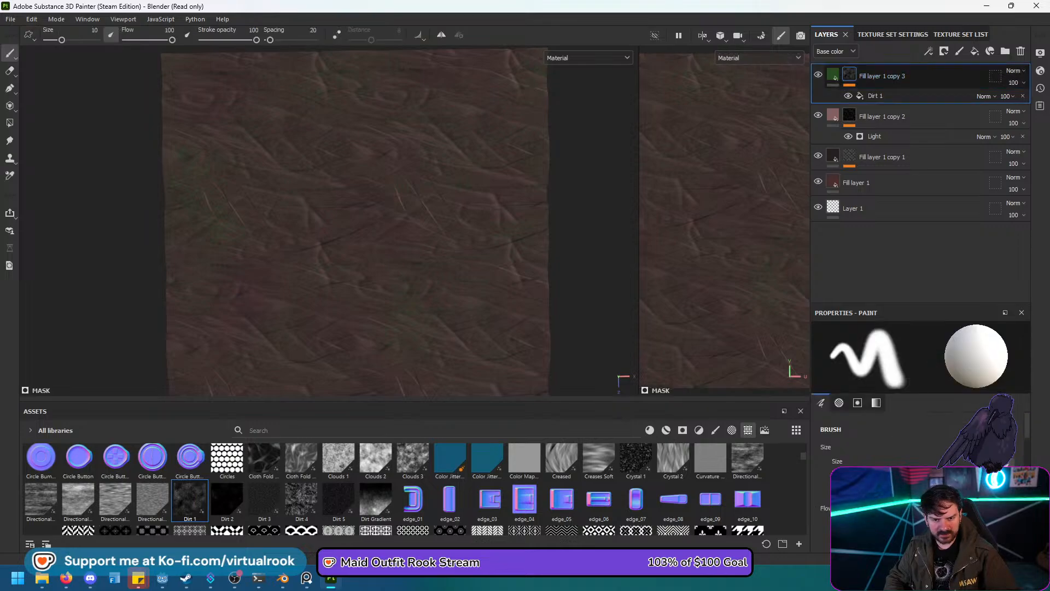
right_click(849, 74)
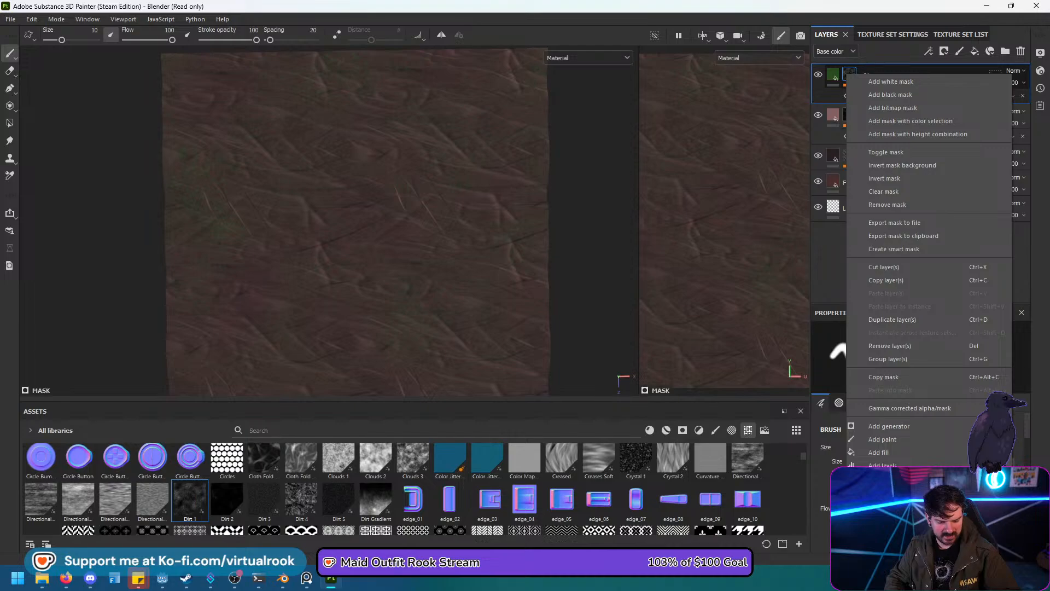
click(881, 491)
click(920, 359)
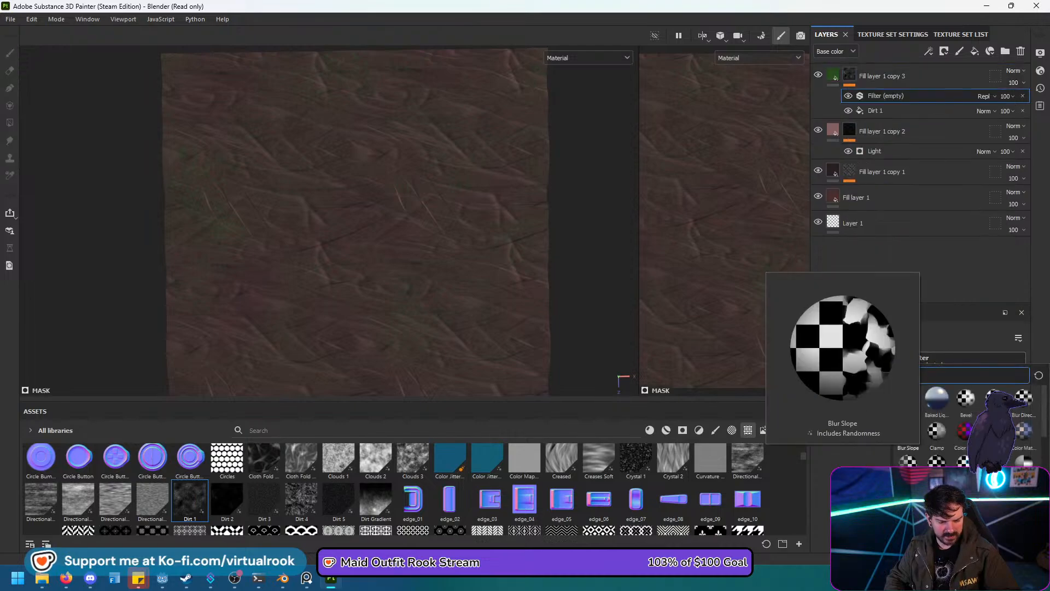
click(908, 431)
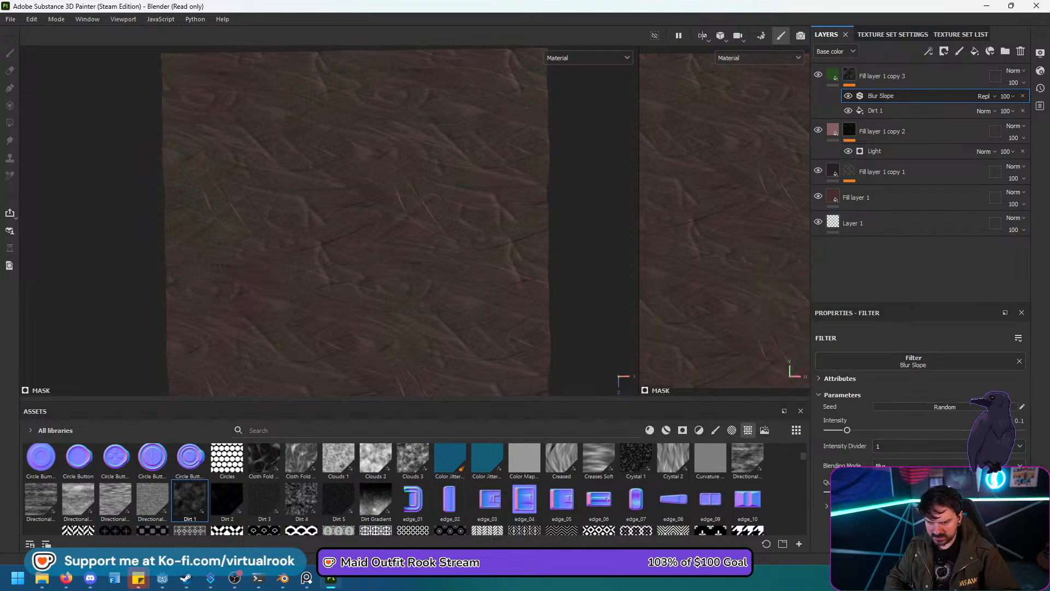
drag(847, 430, 1021, 430)
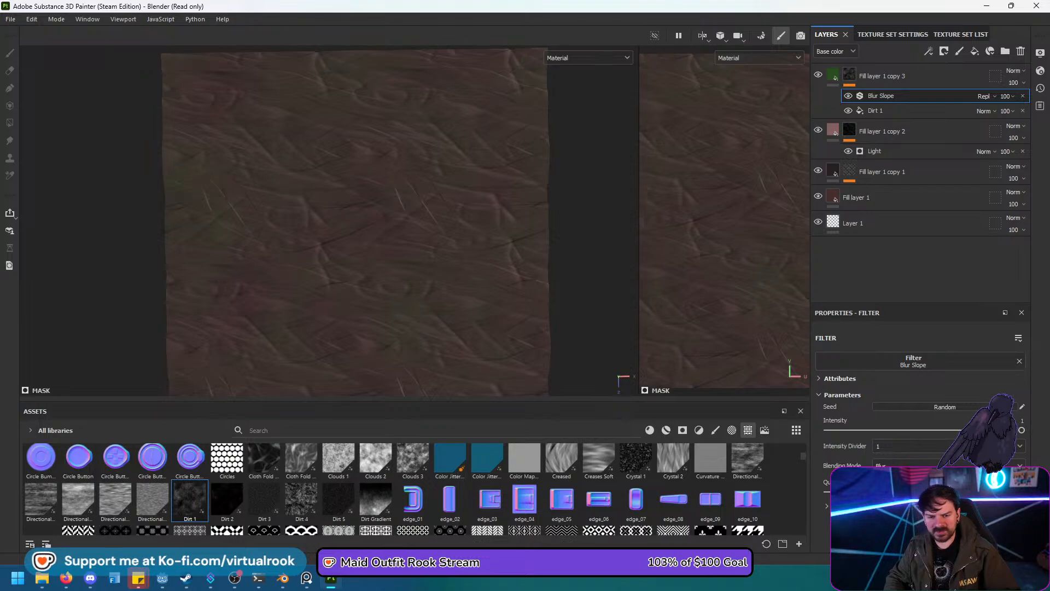
Adjust the base colour of the green Dirt 1-masked layer to a slightly lighter, muted green.
click(832, 75)
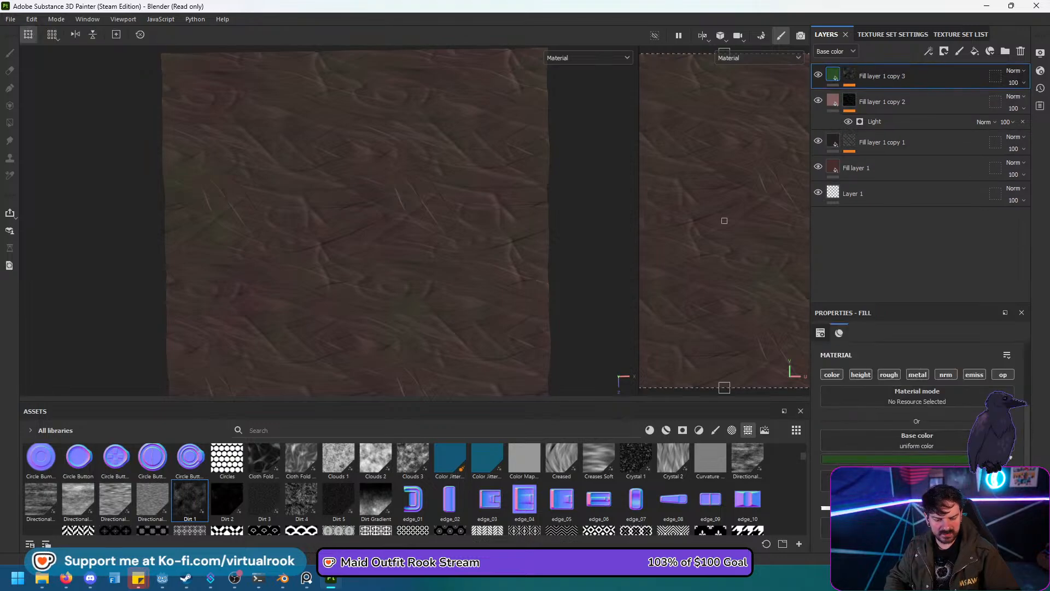
click(887, 458)
click(950, 459)
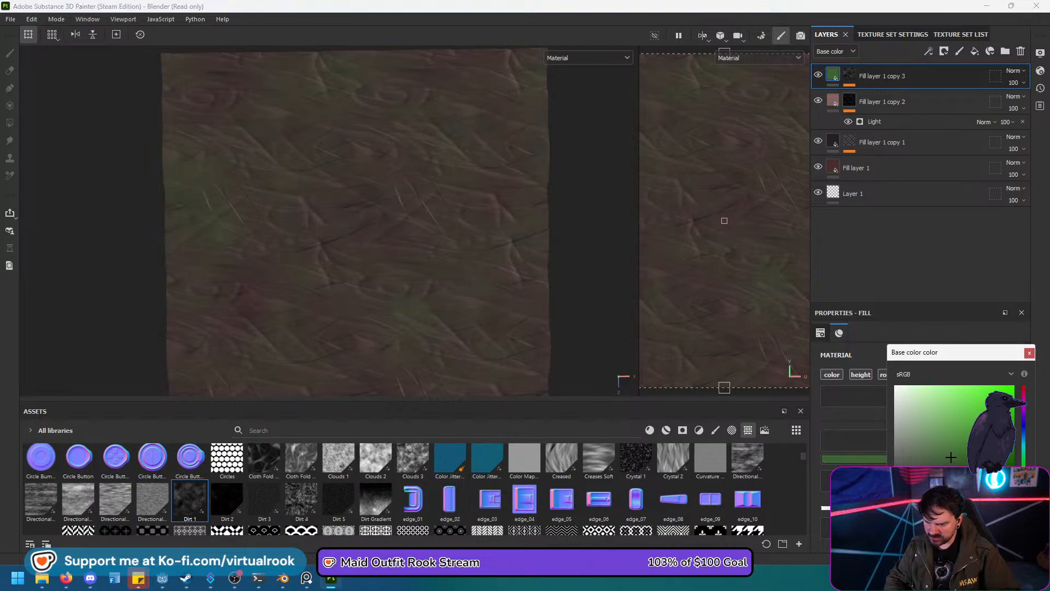
drag(950, 456, 950, 463)
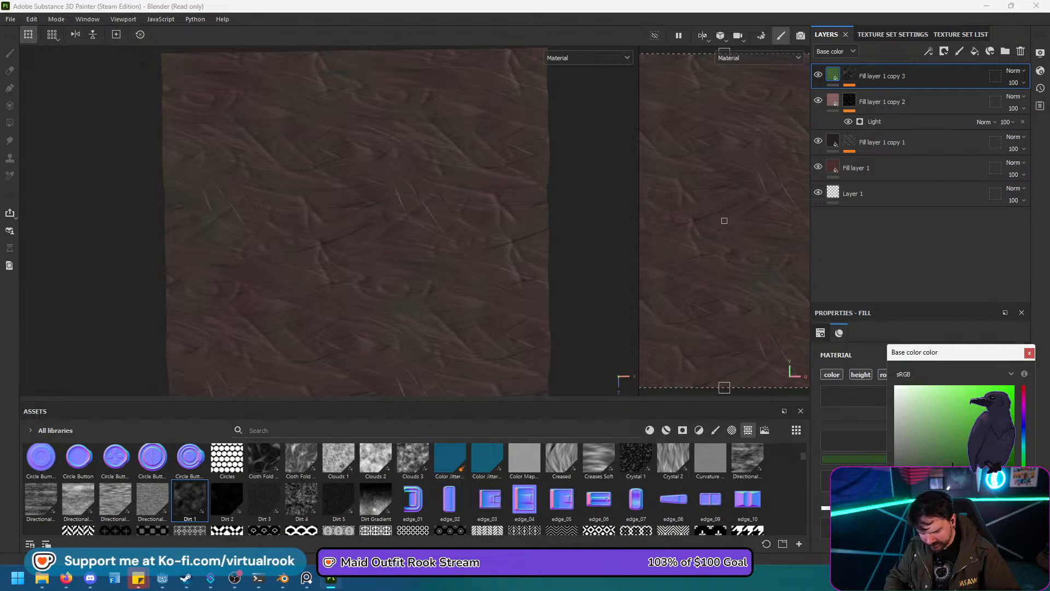
click(1029, 352)
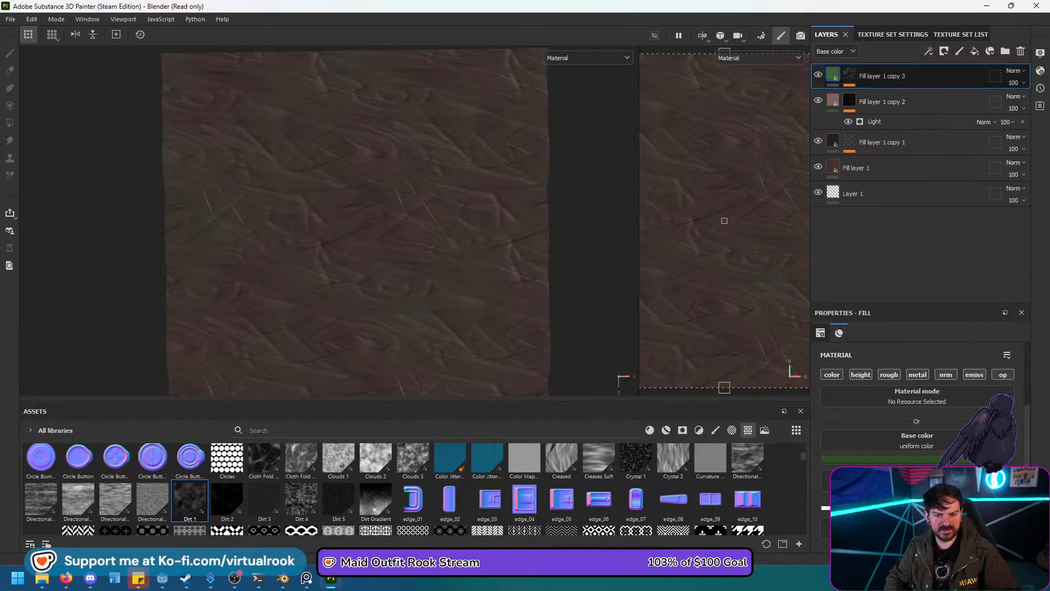
Duplicate the green layer and set the copy's base colour to a dark ochre brown.
key(ctrl+d)
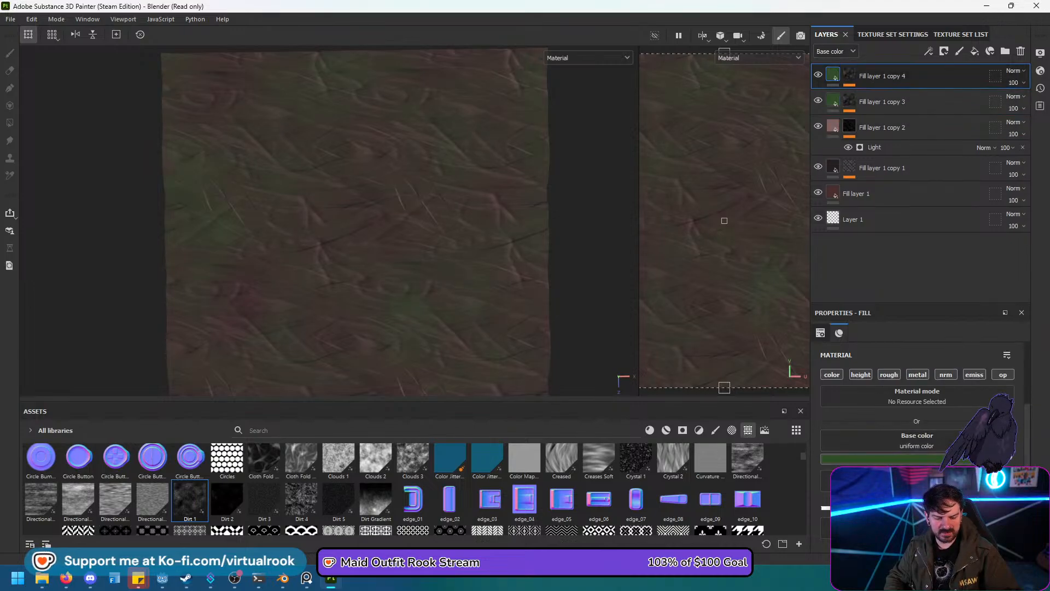
click(916, 459)
click(1023, 492)
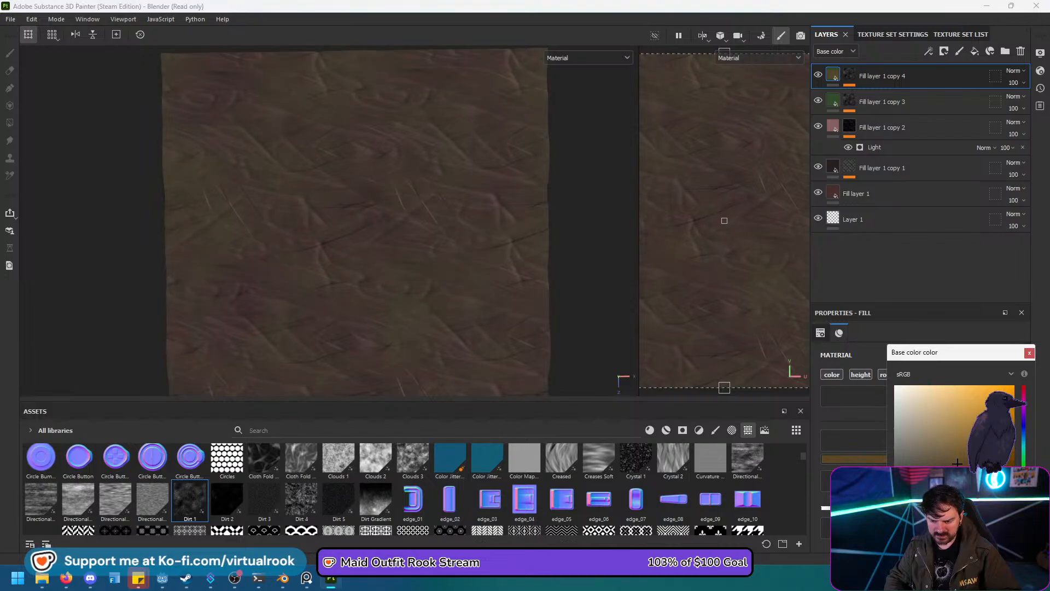
key(Escape)
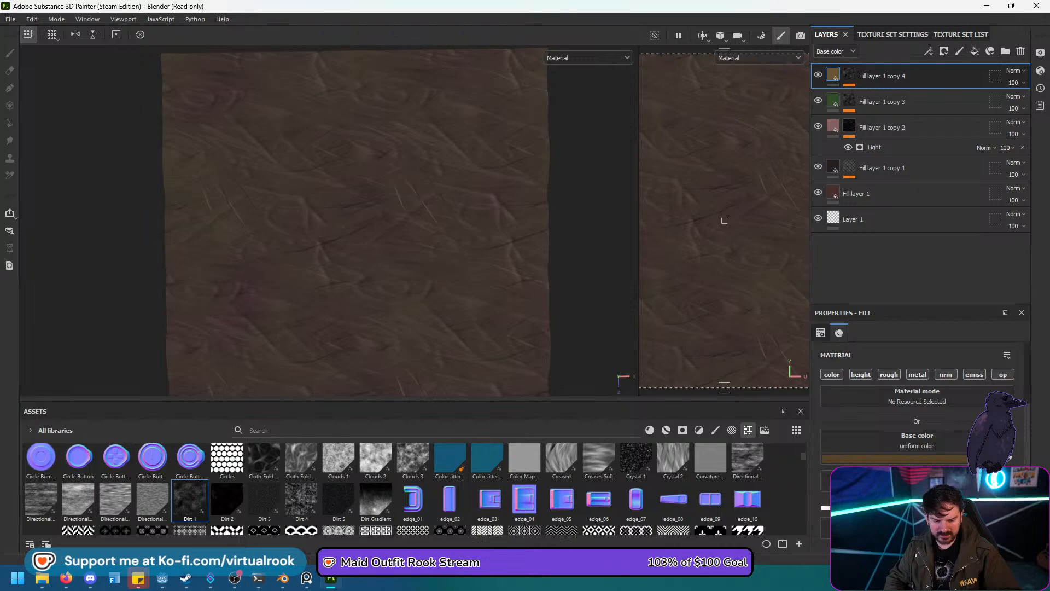
Lower the Balance of Dirt 1 slightly in the ochre layer's mask.
click(849, 75)
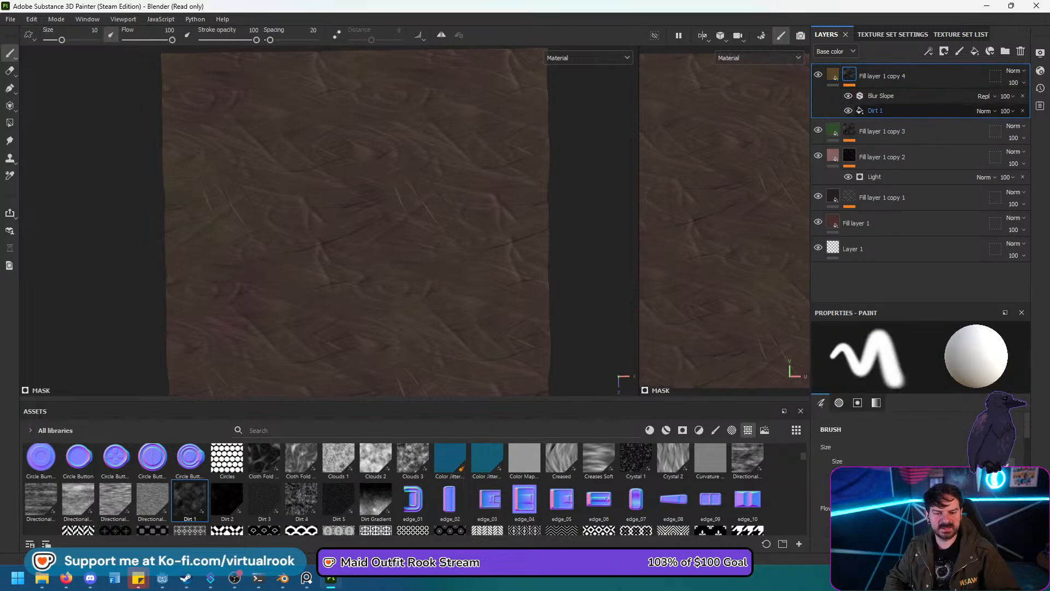
click(875, 110)
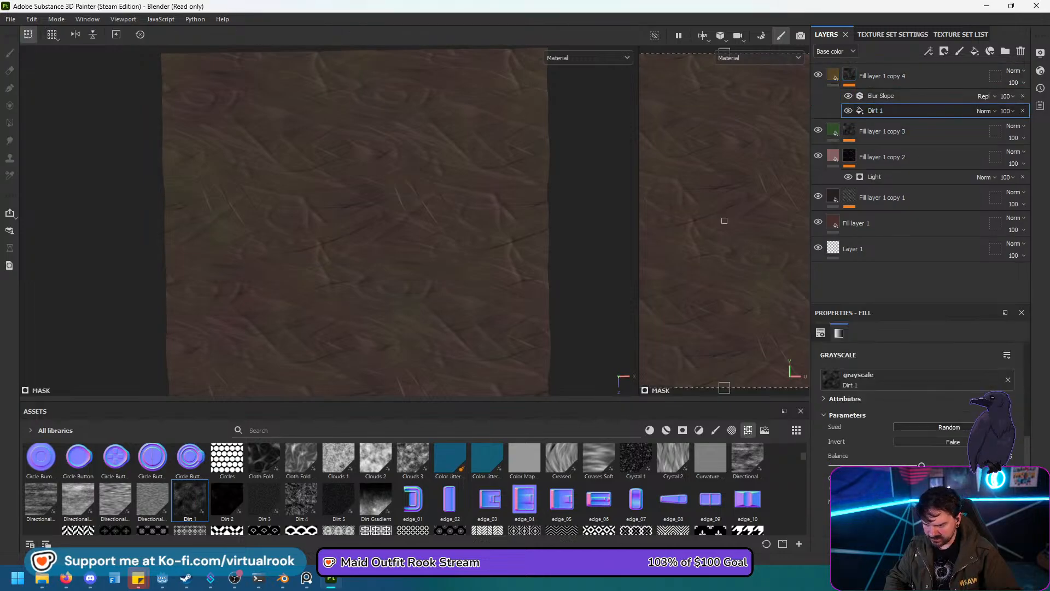
scroll(383, 219, up, 2)
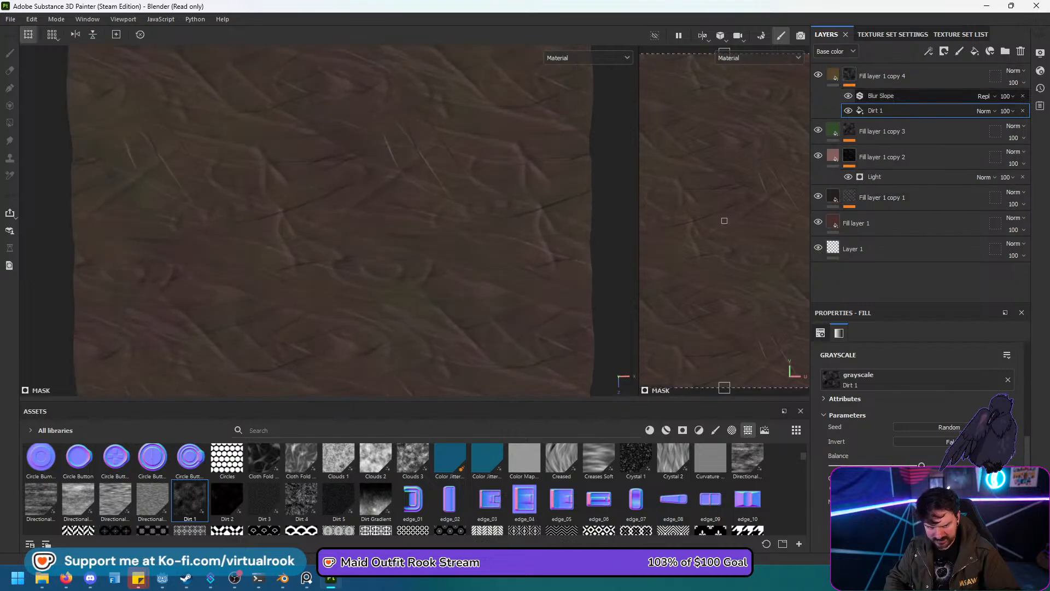
mouse_move(919, 465)
mouse_down()
mouse_move(902, 465)
mouse_move(916, 465)
mouse_up()
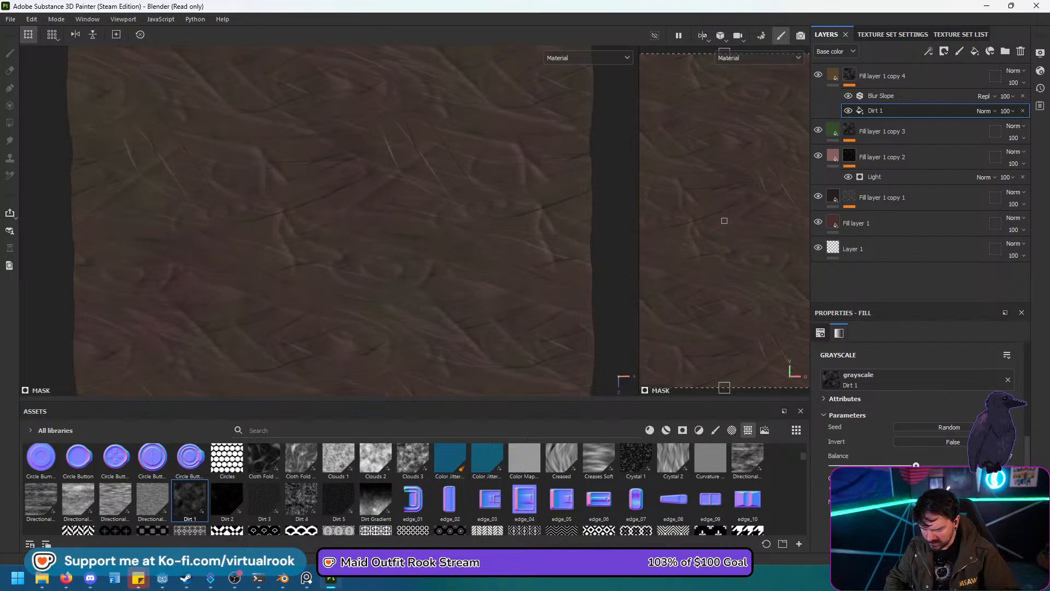
scroll(425, 241, down, 3)
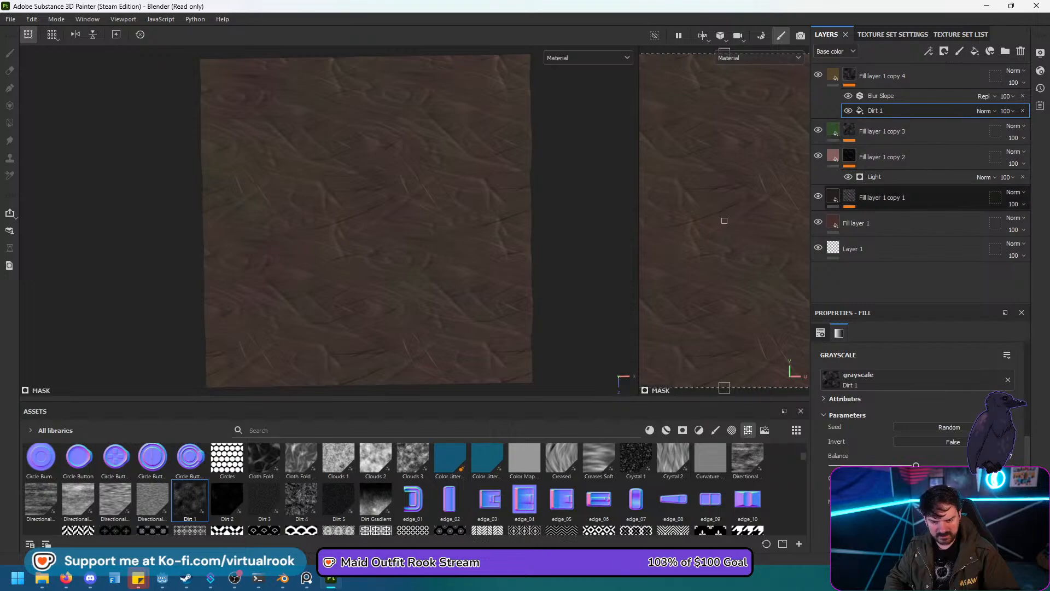
Duplicate the dark Dirt-masked layer, Fill layer 1 copy 1, and replace the Dirt generator on the copy's mask with Position.
click(832, 196)
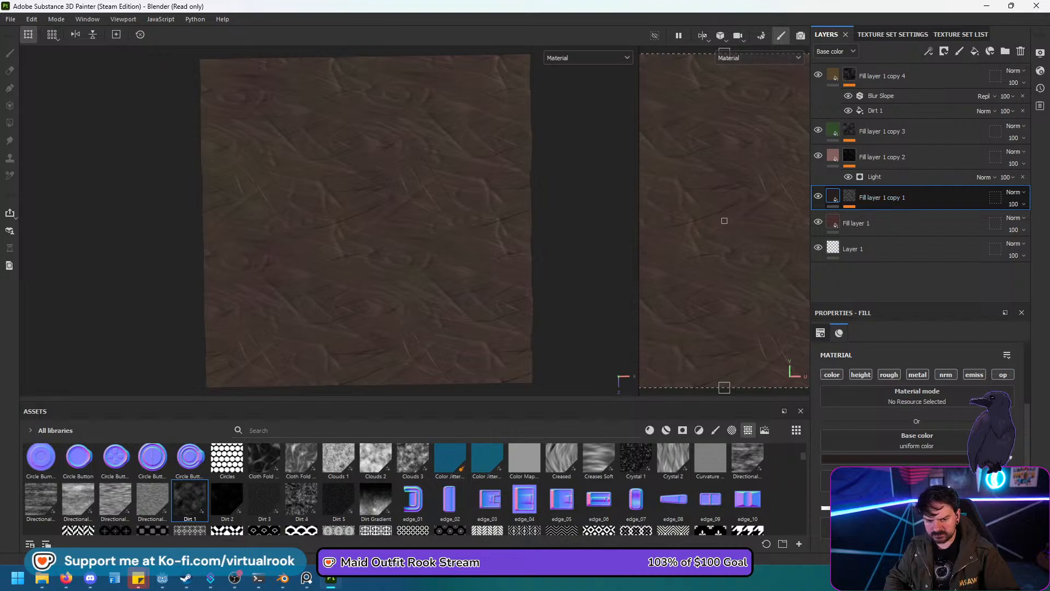
key(ctrl+d)
click(849, 196)
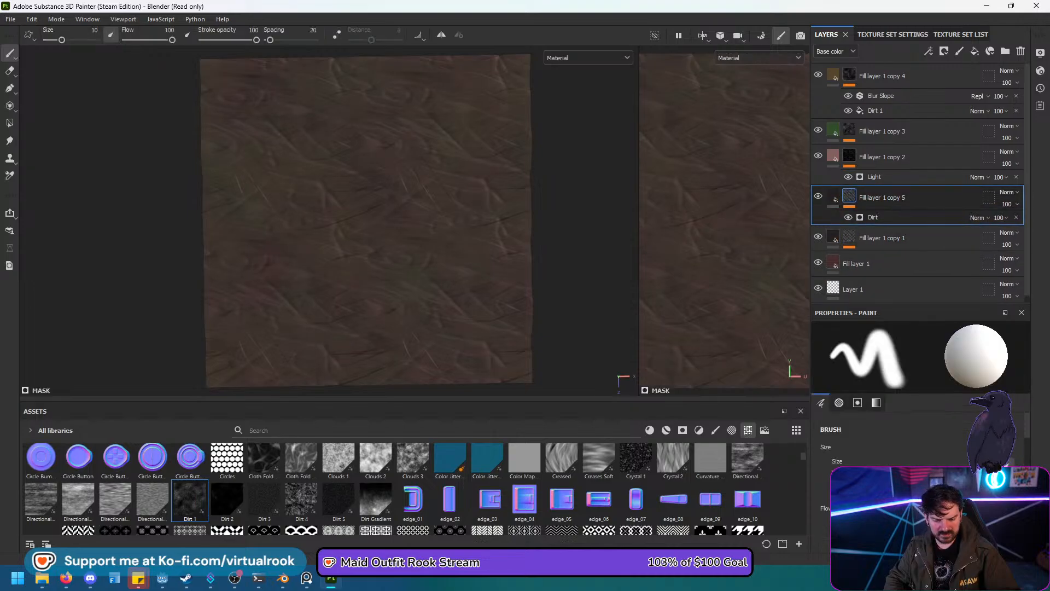
click(873, 218)
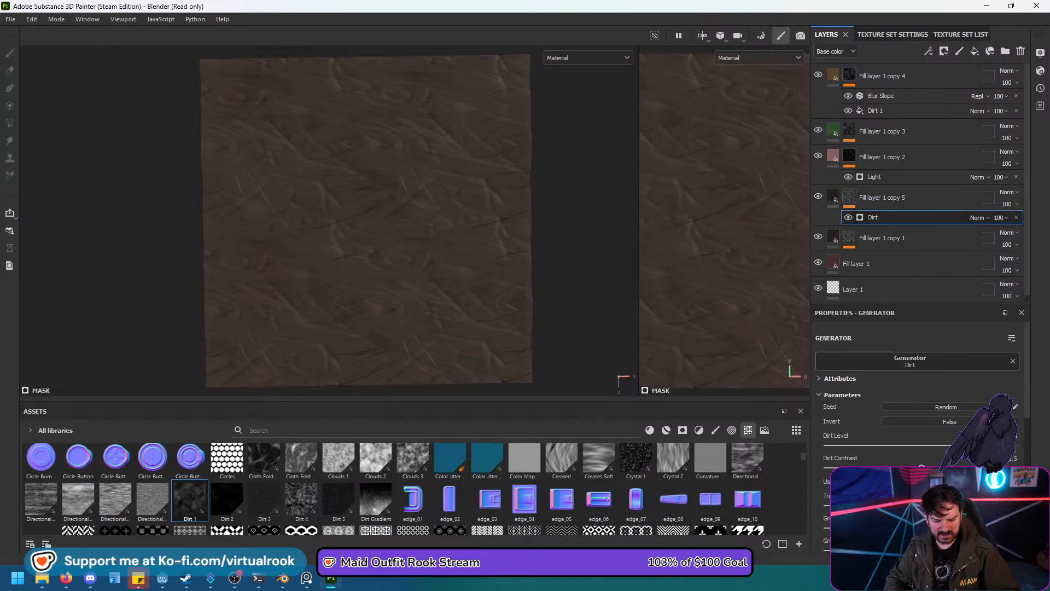
click(912, 361)
scroll(962, 423, down, 1)
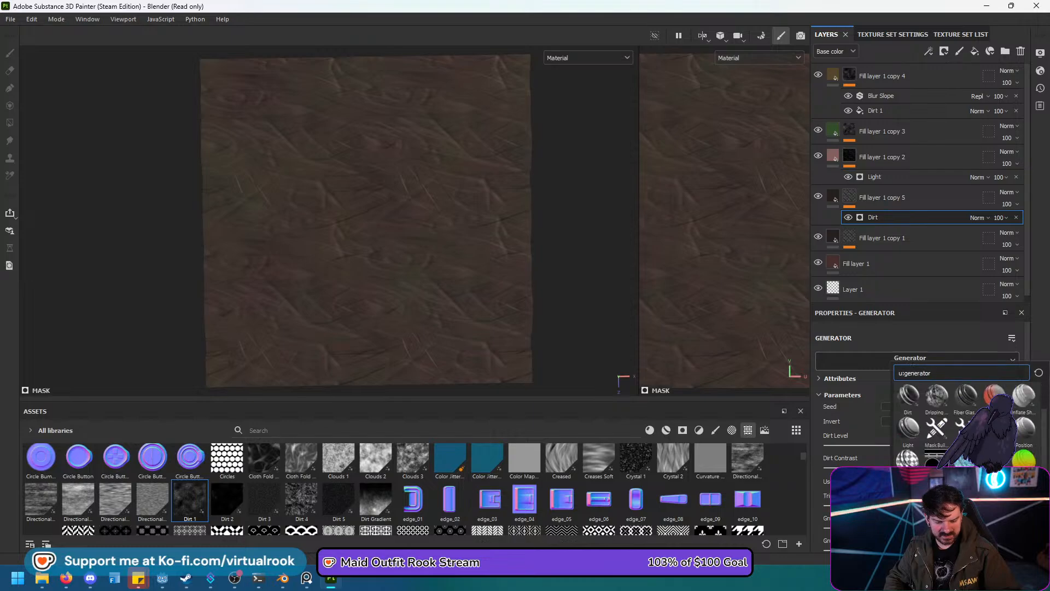
click(1023, 427)
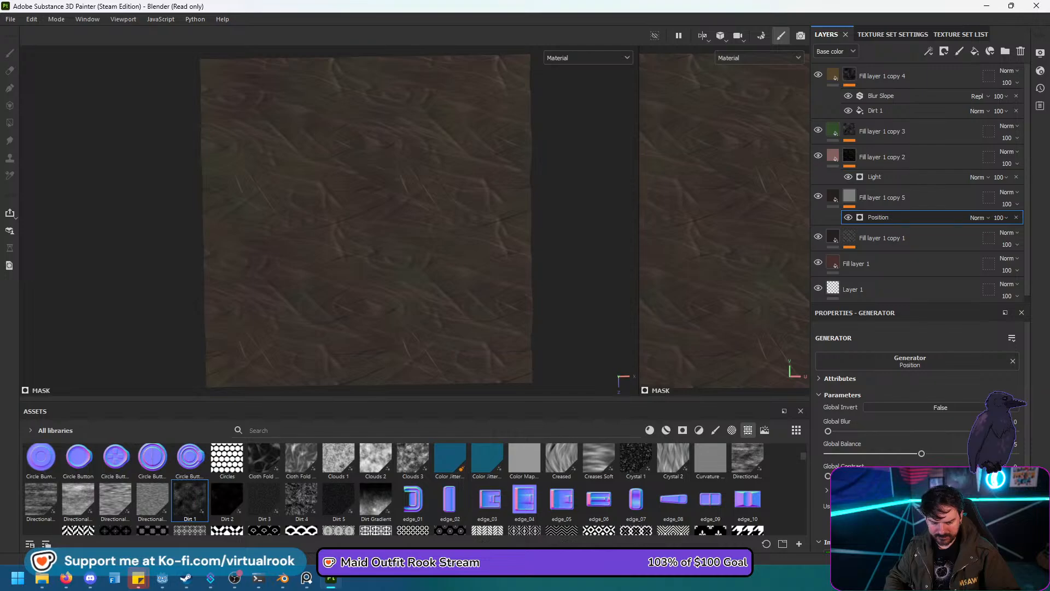
Set the Position generator's Global Contrast to 1.
scroll(918, 410, down, 1)
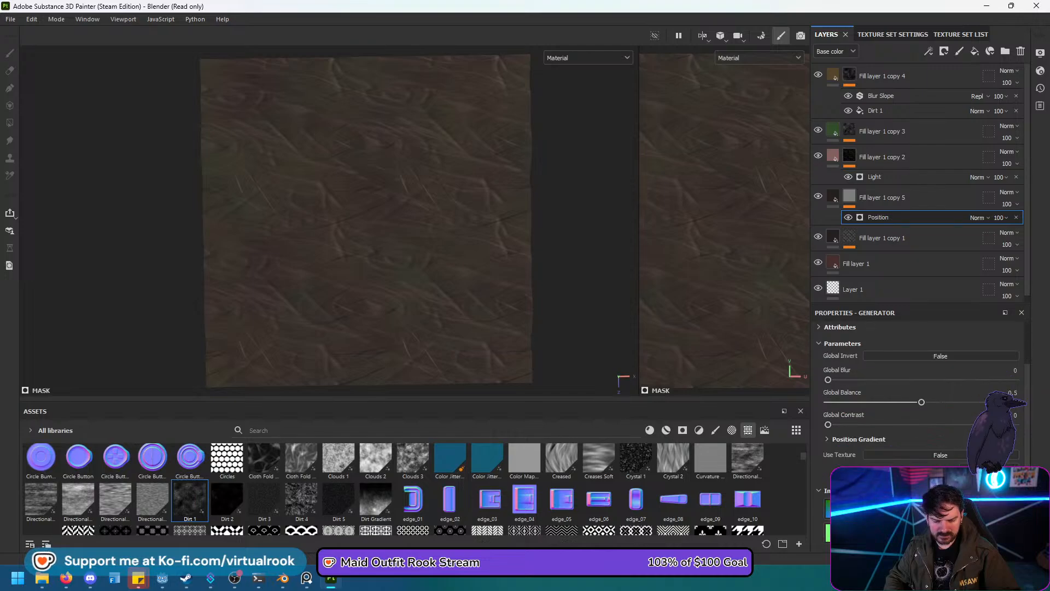
drag(828, 424, 1016, 425)
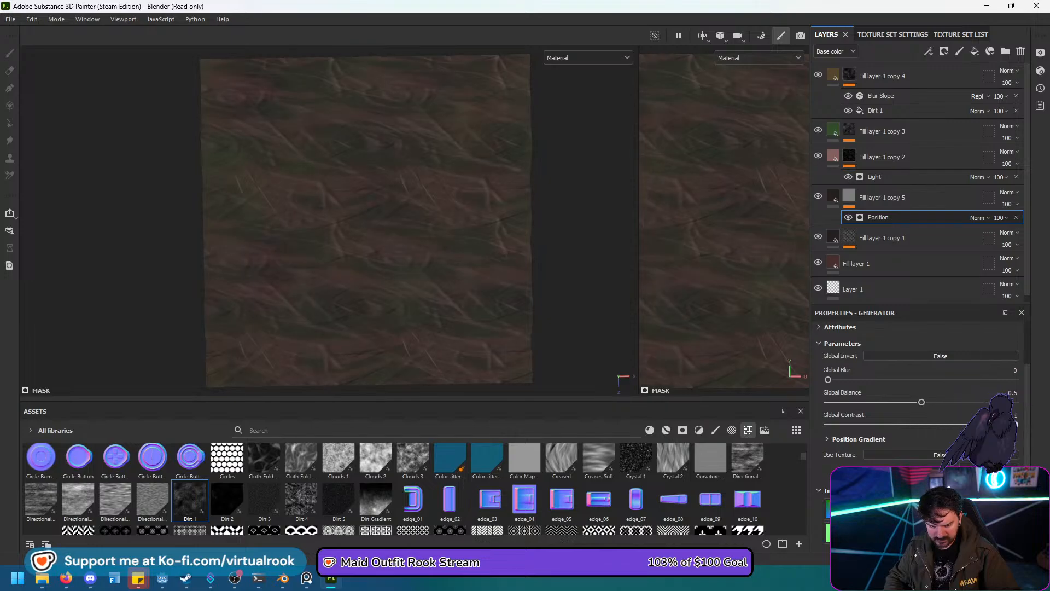
drag(946, 424, 1016, 424)
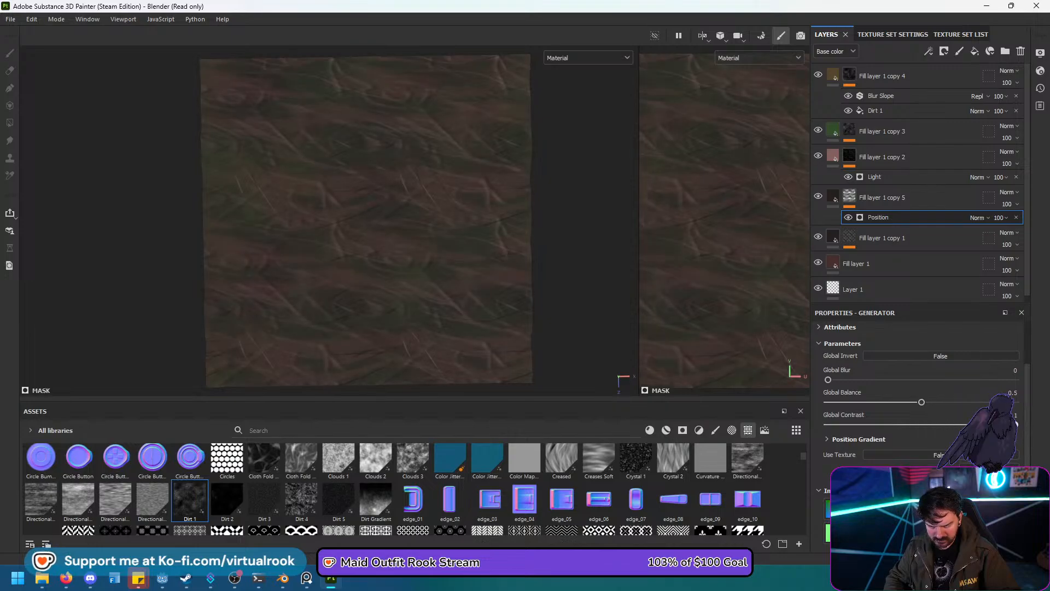
Try different Balance and Brightness values in the Position generator's Position Gradient settings.
click(858, 438)
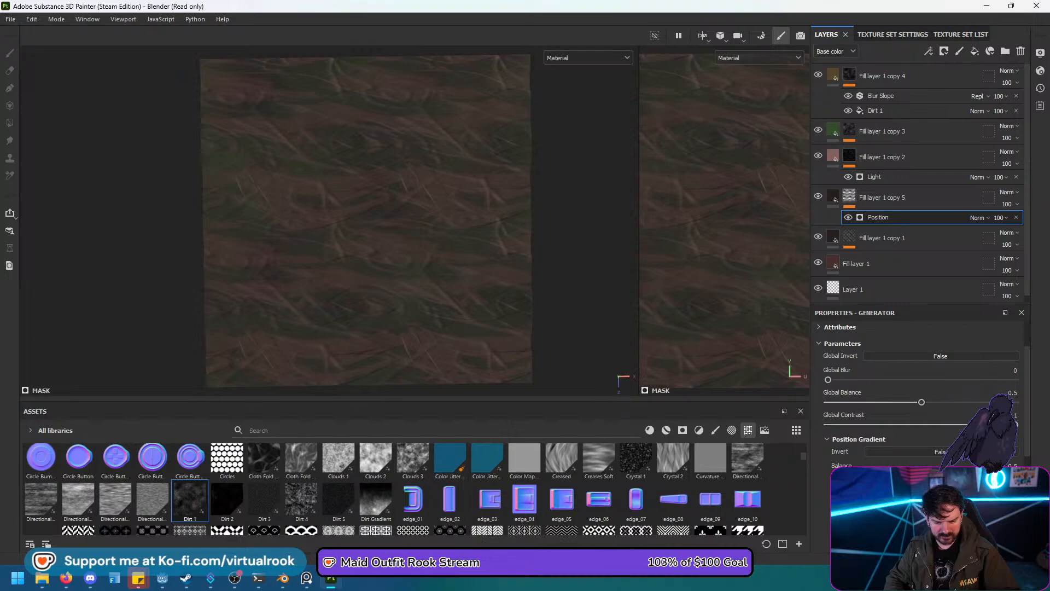
scroll(919, 393, down, 3)
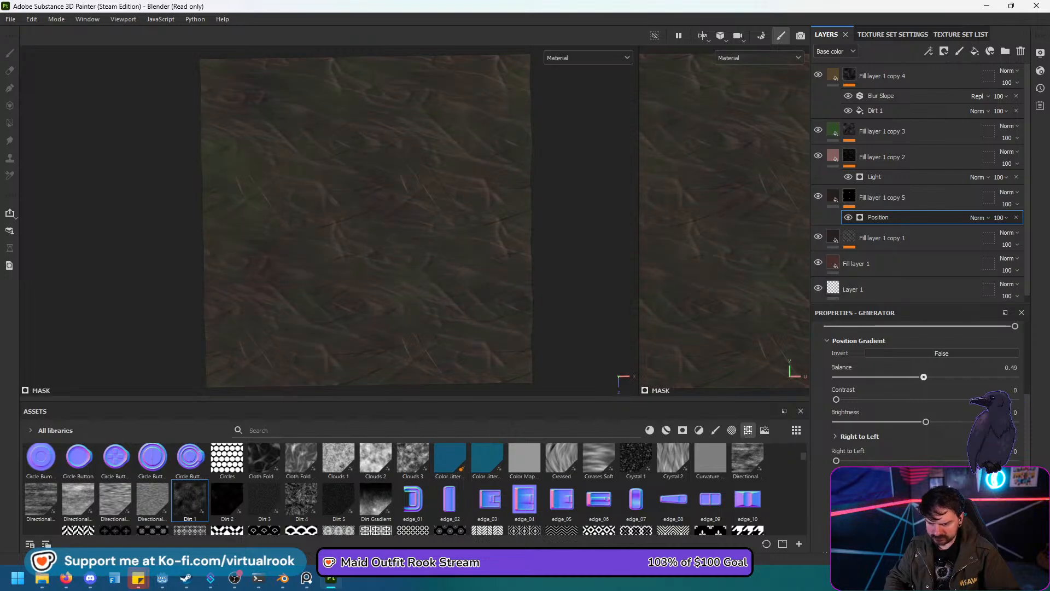
mouse_move(926, 377)
mouse_down()
mouse_move(977, 376)
mouse_move(925, 377)
mouse_up()
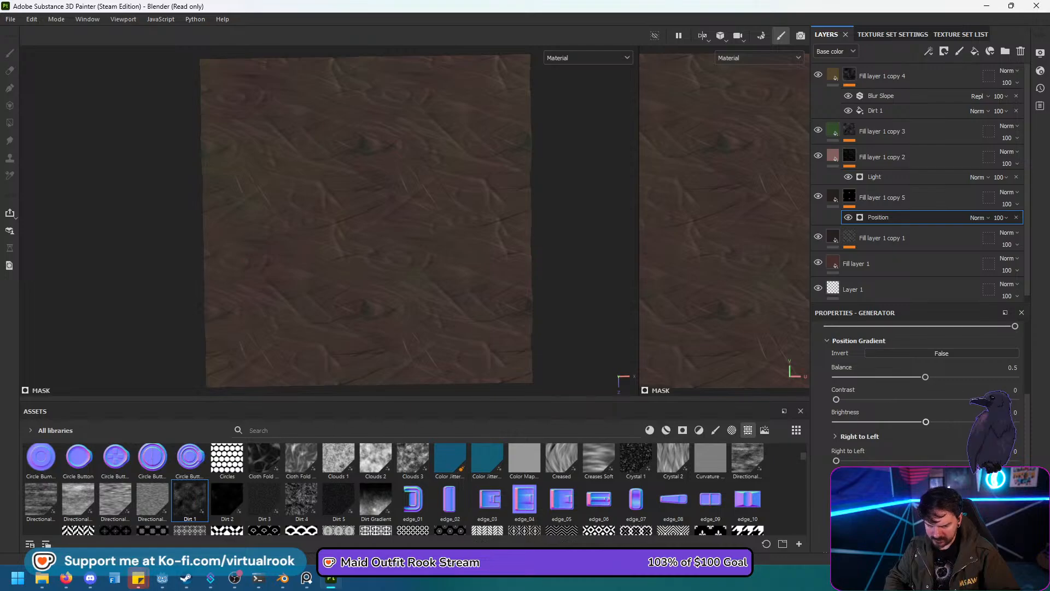
drag(925, 422, 916, 422)
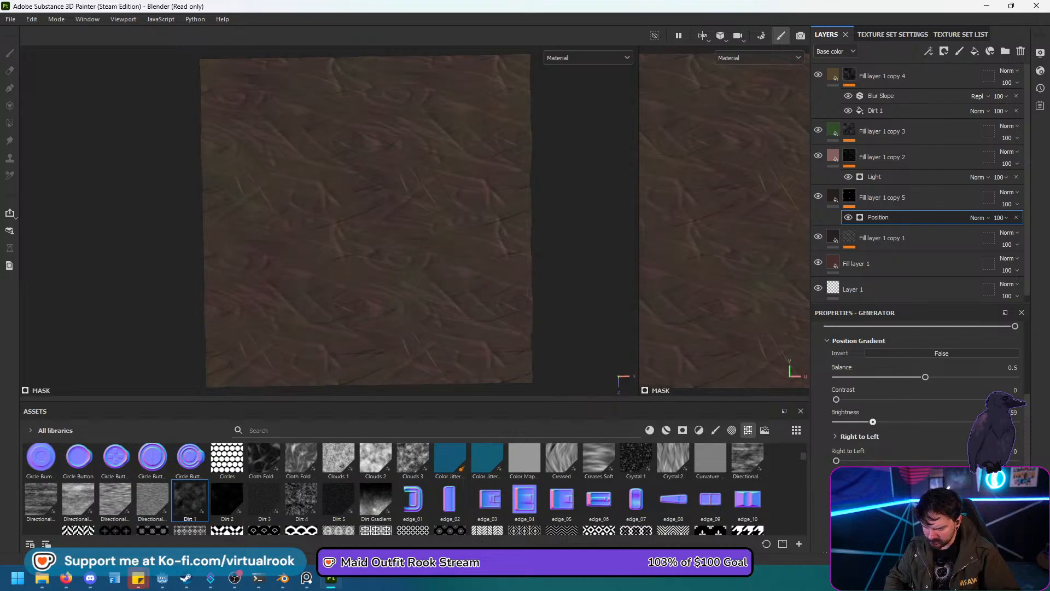
drag(835, 422, 926, 422)
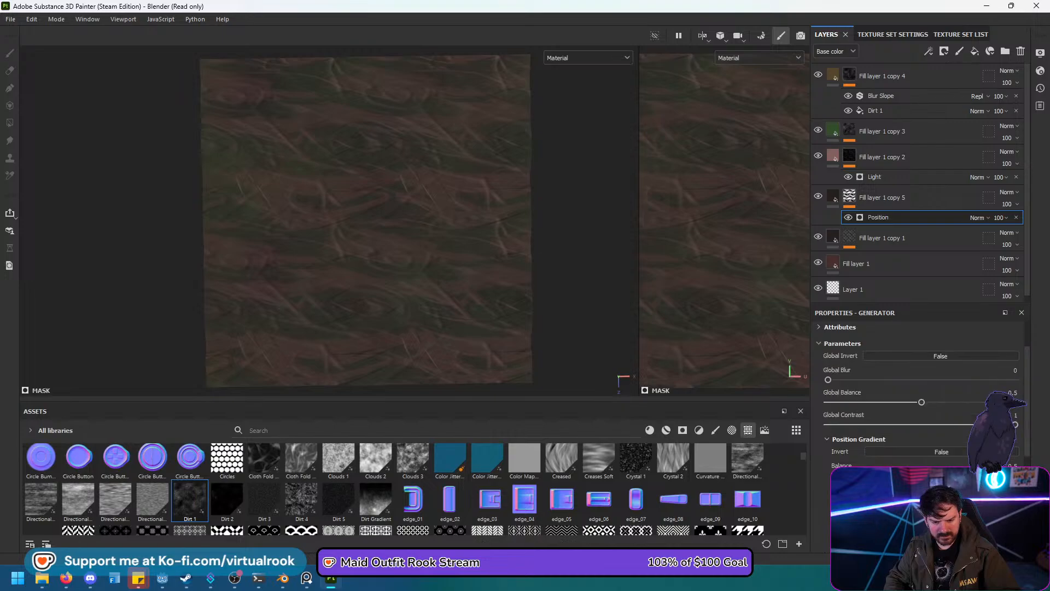
Set the Position generator's Global Contrast to 0.99, keeping Global Blur at 0 and Global Balance at 0.5.
scroll(924, 394, up, 3)
drag(864, 380, 976, 380)
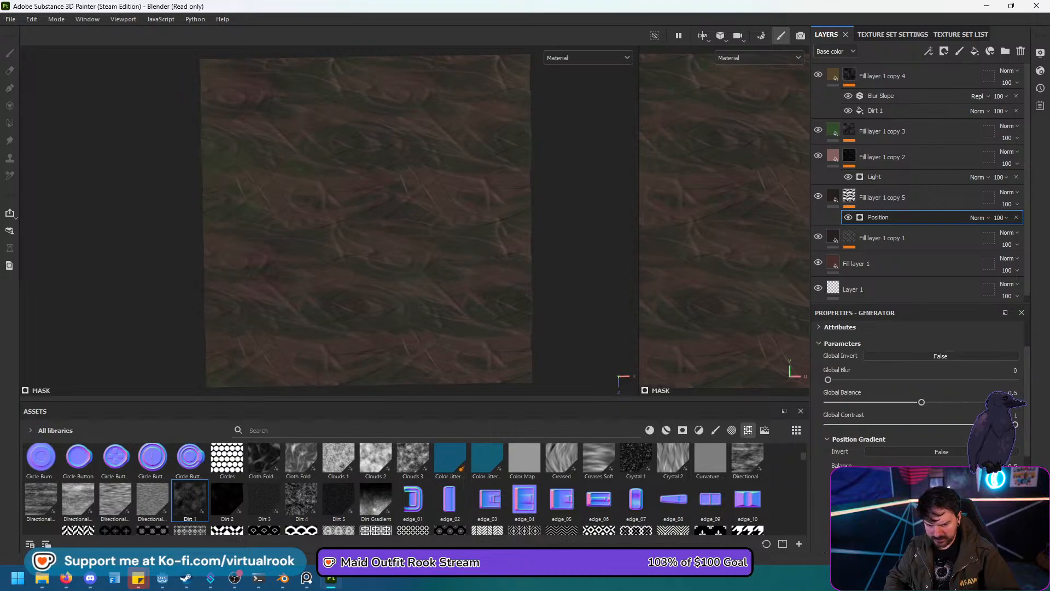
drag(921, 402, 922, 401)
drag(1016, 424, 1010, 424)
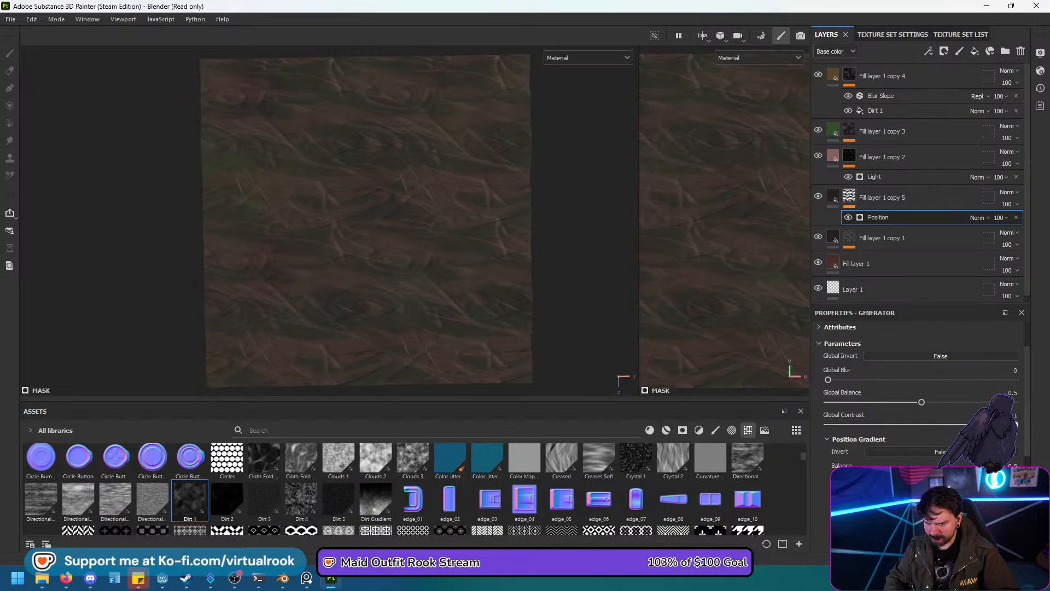
drag(1016, 424, 1013, 424)
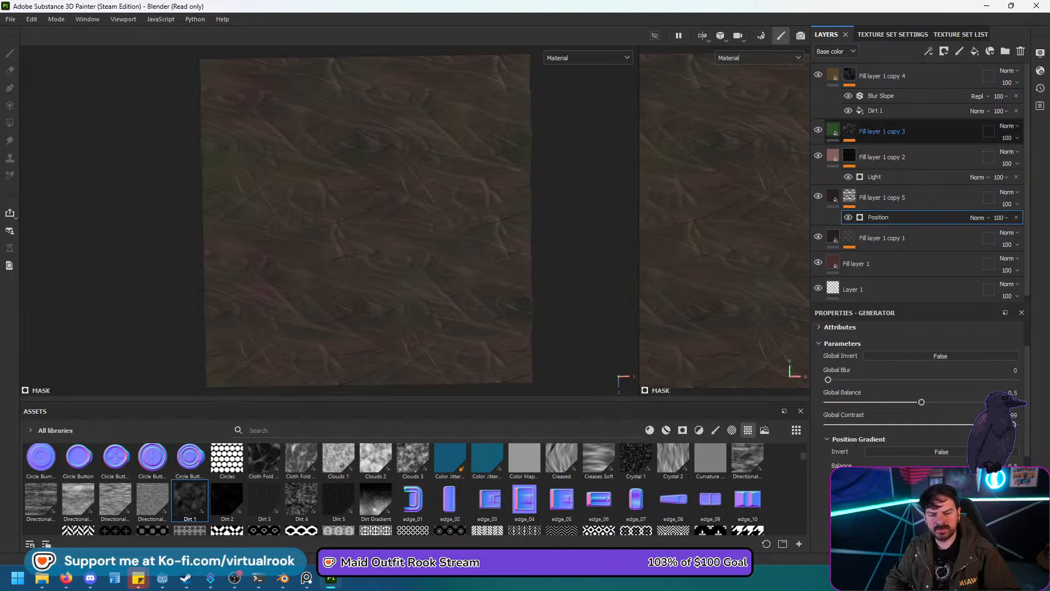
Duplicate the pink-brown Light-masked layer and set the copy's base colour to a near-black brown.
click(817, 156)
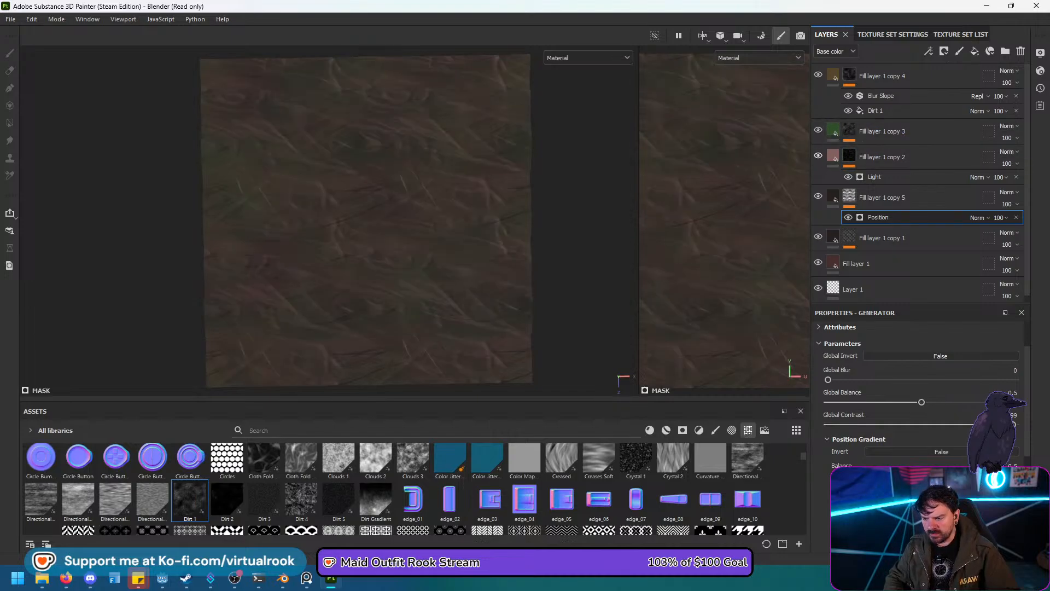
click(849, 156)
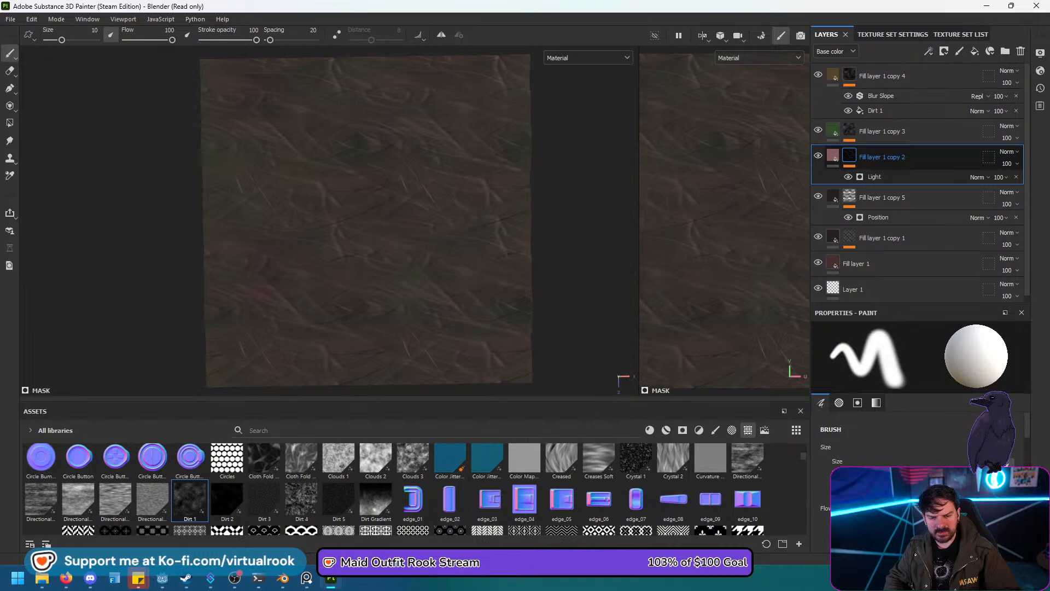
key(ctrl+d)
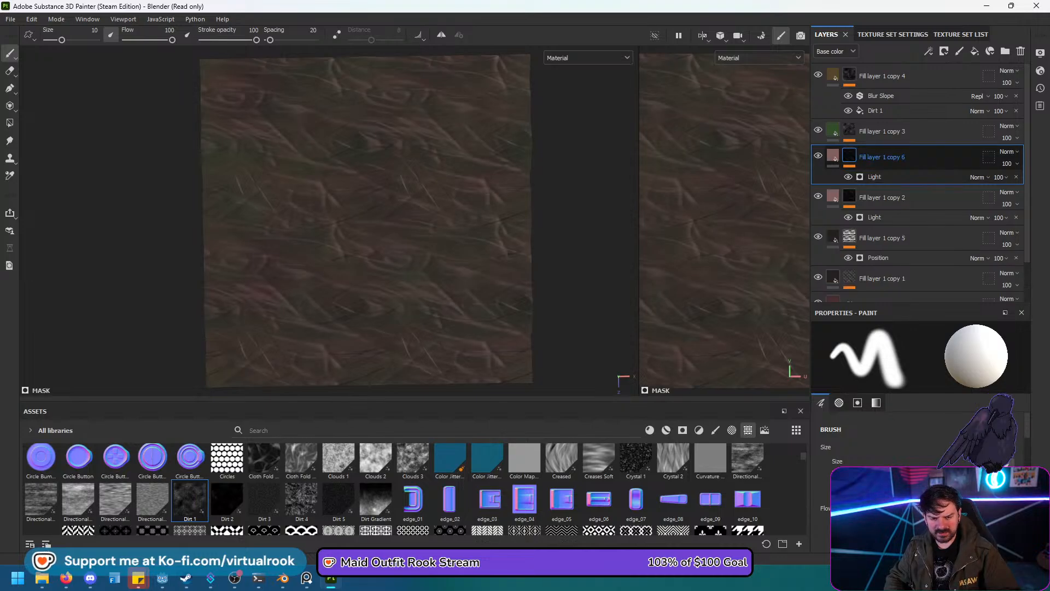
click(832, 156)
click(887, 458)
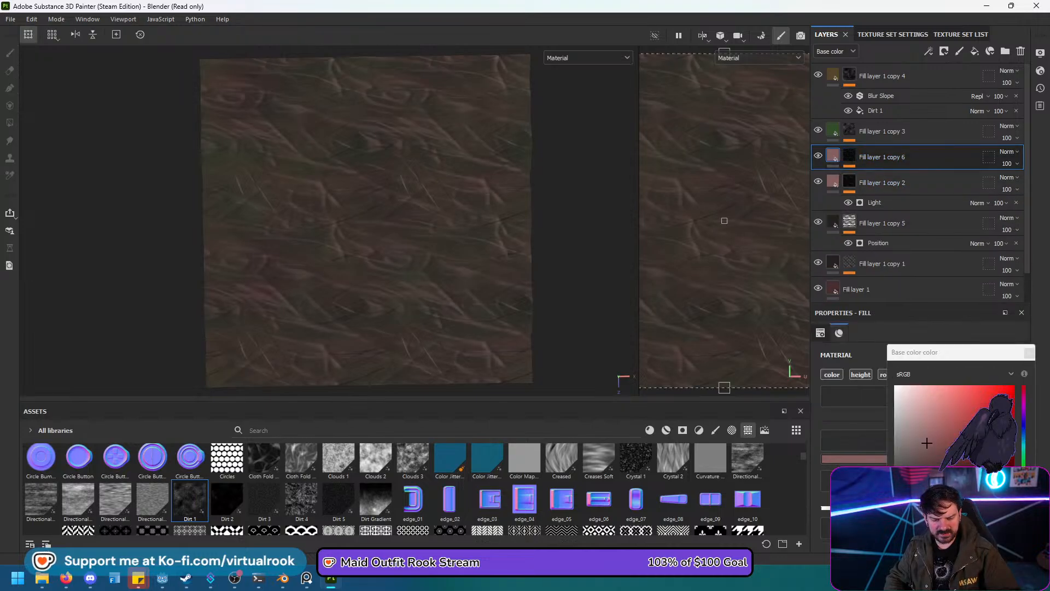
click(930, 487)
drag(924, 485, 924, 498)
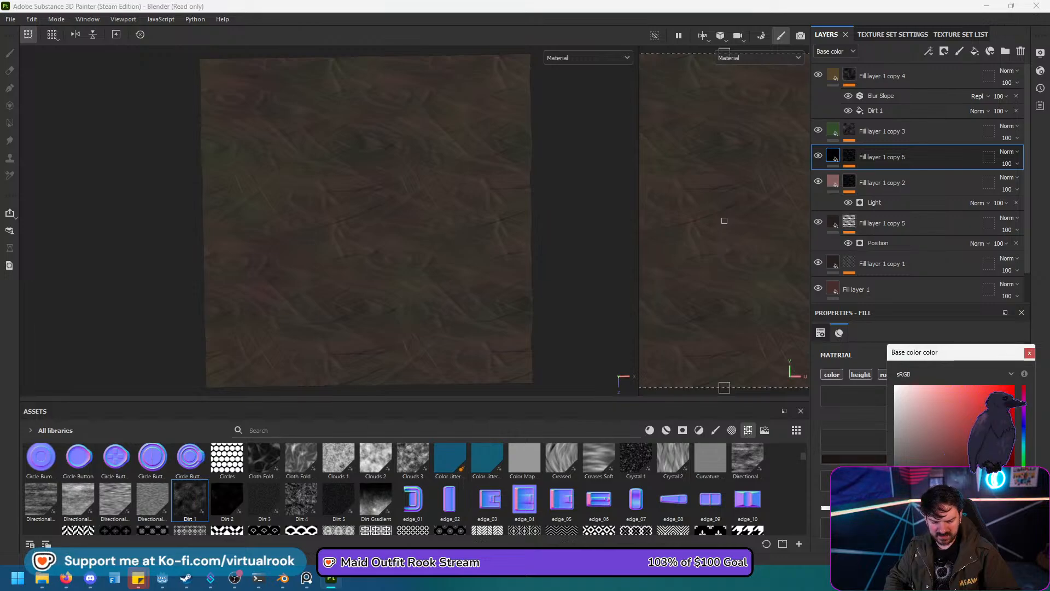
click(1029, 353)
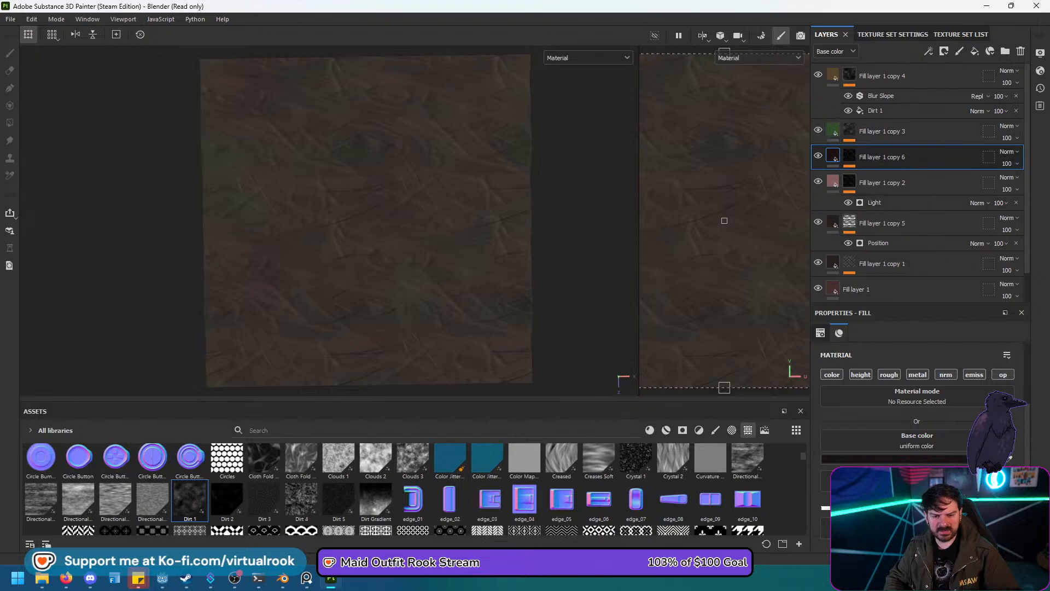
Try a Horizontal Angle of 145 with Invert enabled in the Light generator masking Fill layer 1 copy 6.
click(848, 155)
click(897, 176)
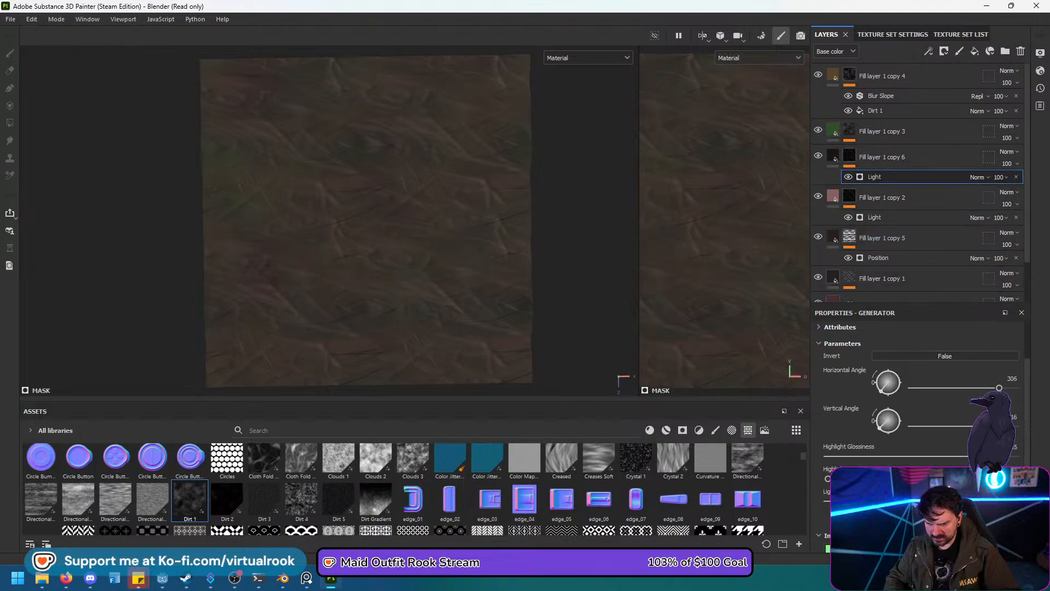
mouse_move(999, 388)
mouse_down()
mouse_move(979, 388)
mouse_move(993, 388)
mouse_up()
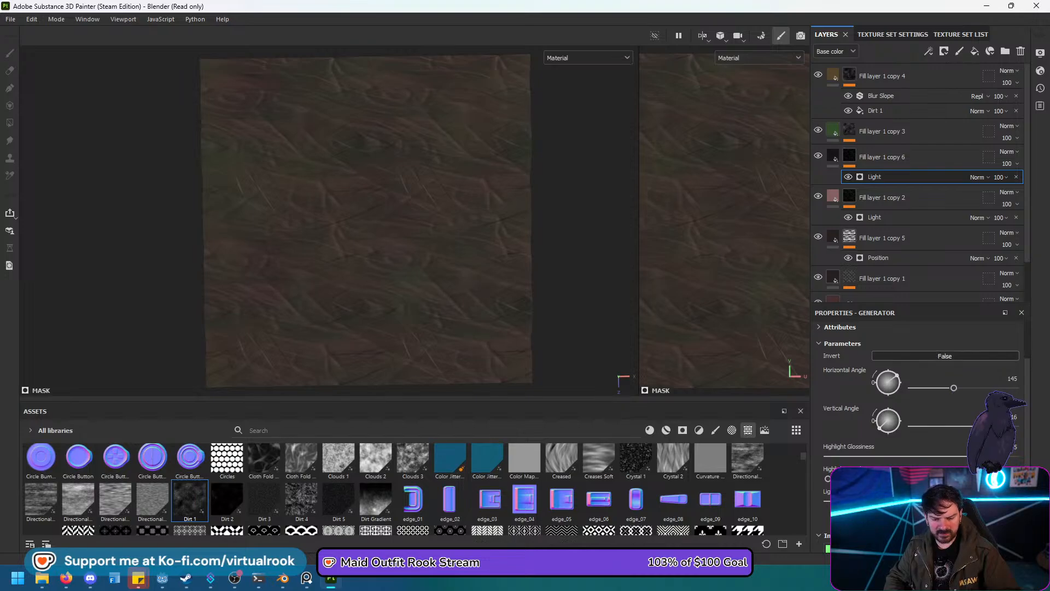
click(945, 356)
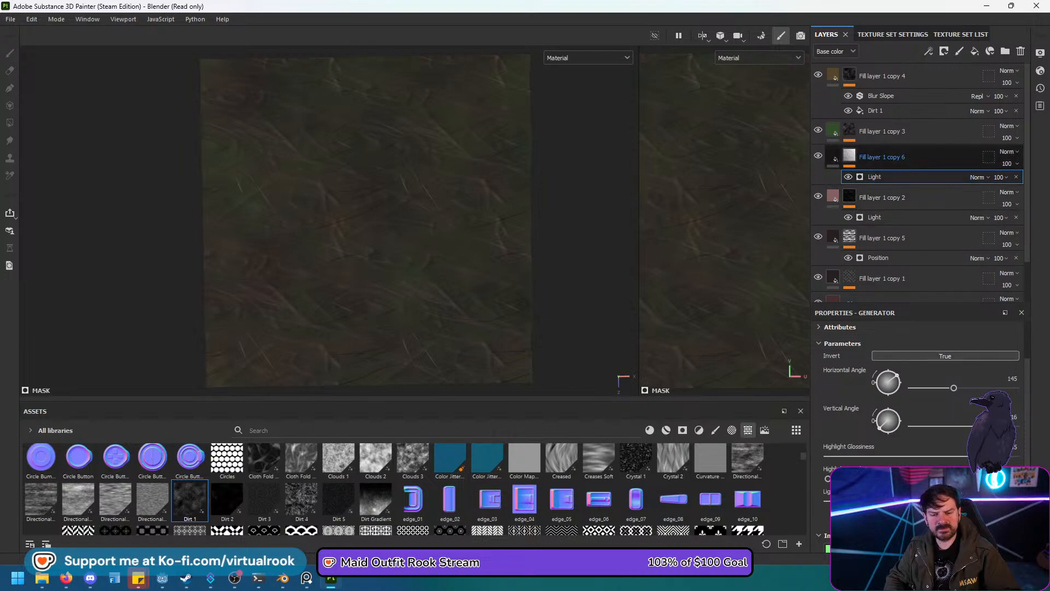
Set Fill layer 1 copy 6 to Multiply and its Light generator to Invert False, Horizontal Angle 297 and a different Vertical Angle.
click(1007, 152)
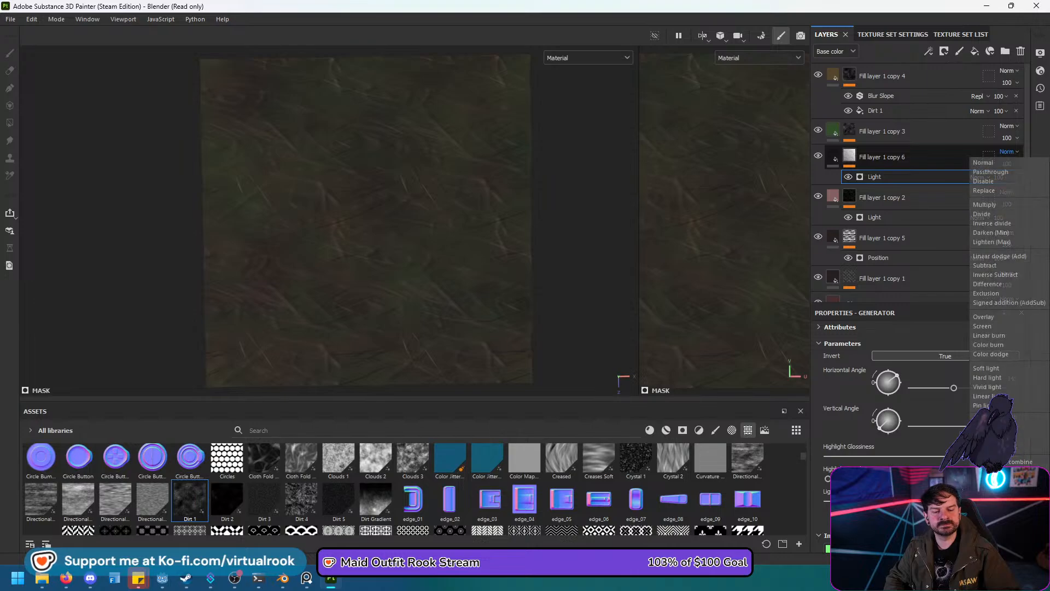
click(978, 214)
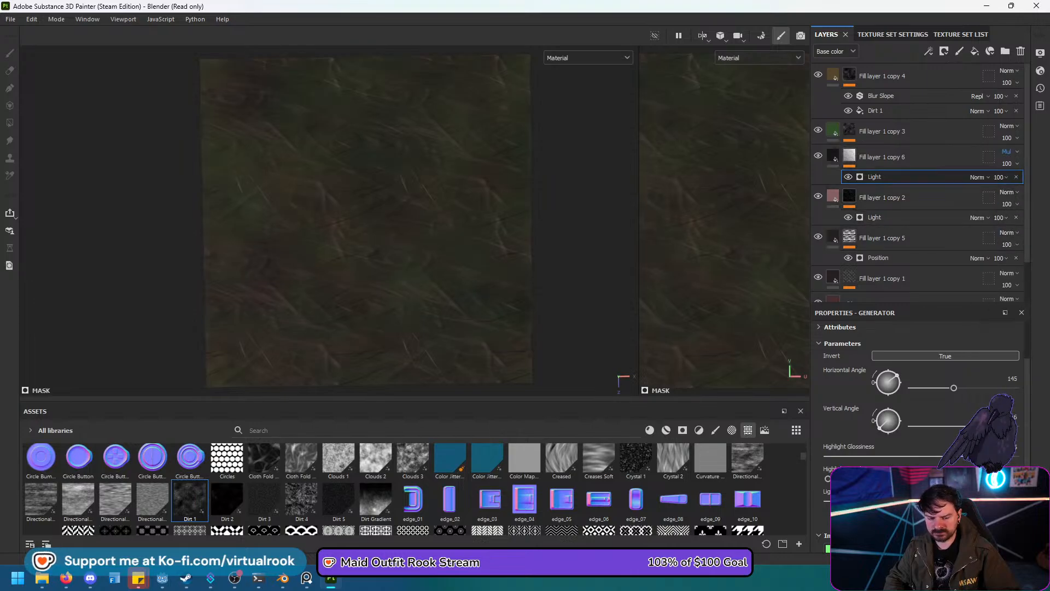
mouse_move(954, 388)
mouse_down()
mouse_move(1008, 388)
mouse_move(932, 388)
mouse_move(944, 388)
mouse_up()
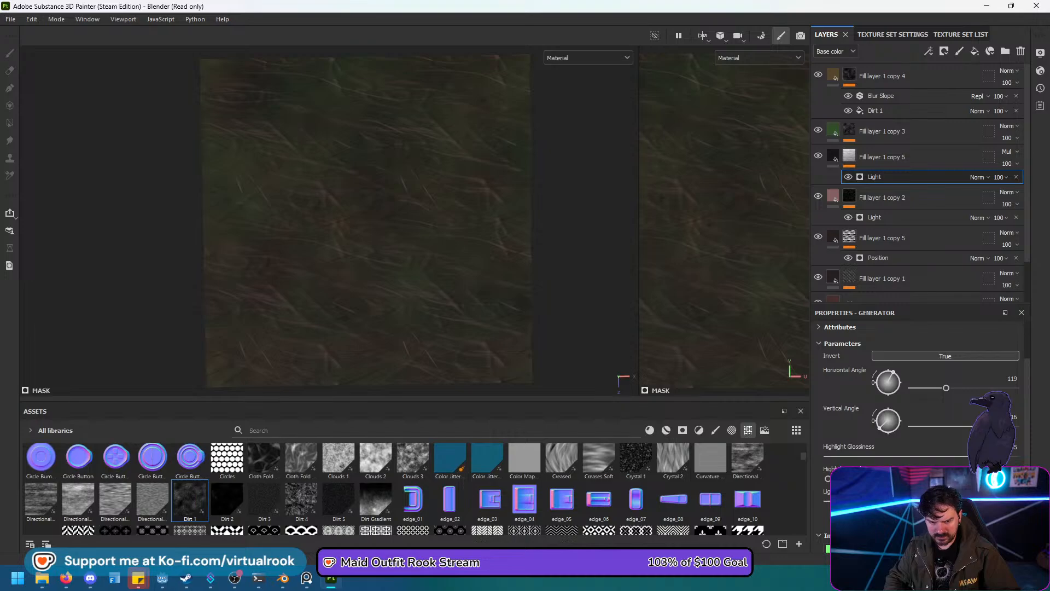
click(945, 356)
drag(946, 388, 996, 388)
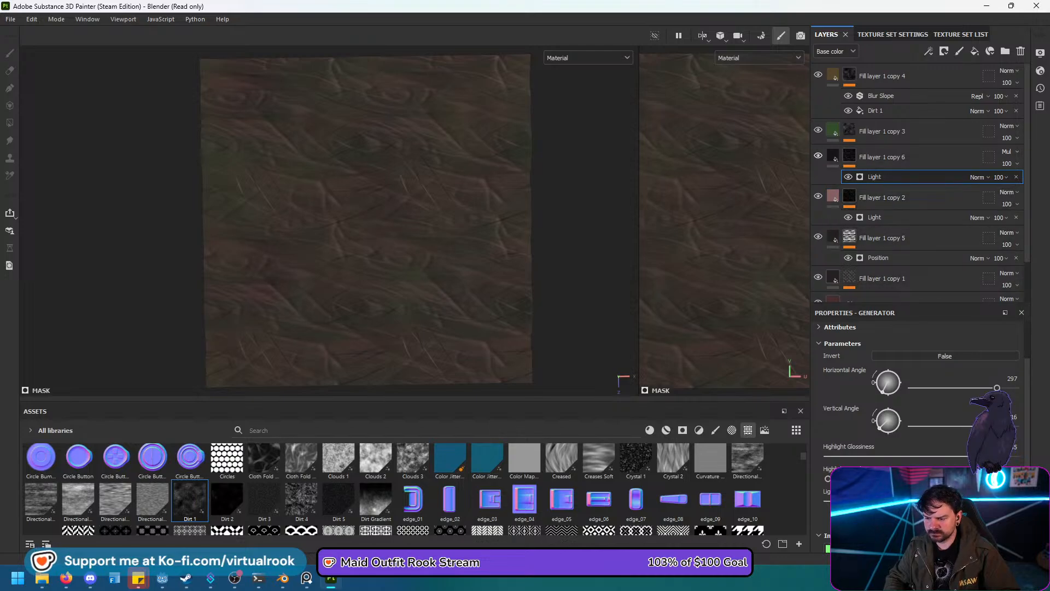
mouse_move(1002, 425)
mouse_down()
mouse_move(988, 426)
mouse_move(1012, 425)
mouse_move(1001, 425)
mouse_up()
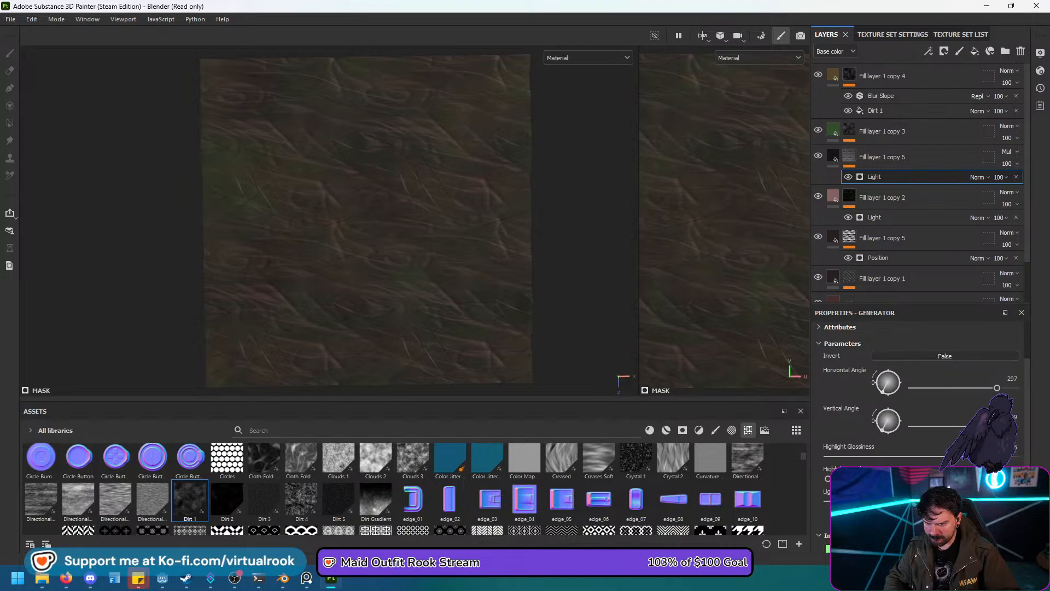
Change the base colour of Fill layer 1 copy 2 to a darker, less saturated greyish brown.
click(833, 196)
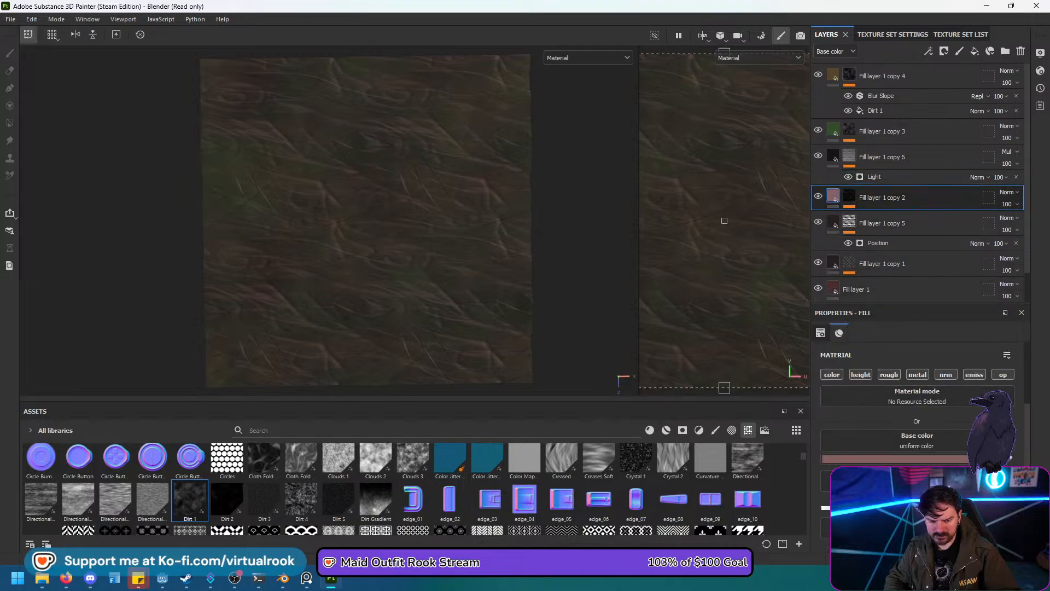
click(930, 458)
click(906, 441)
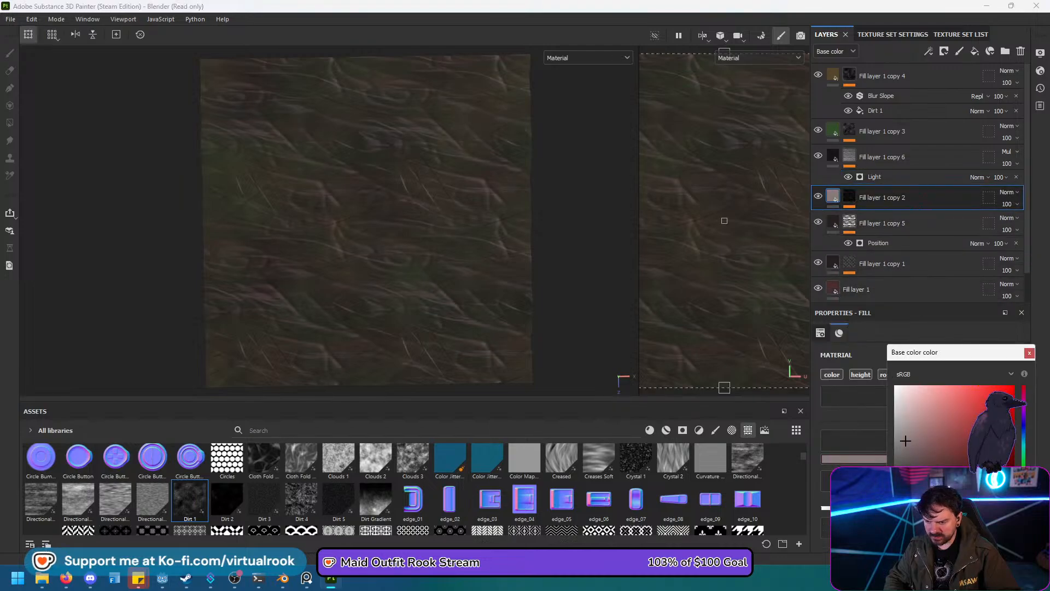
click(913, 451)
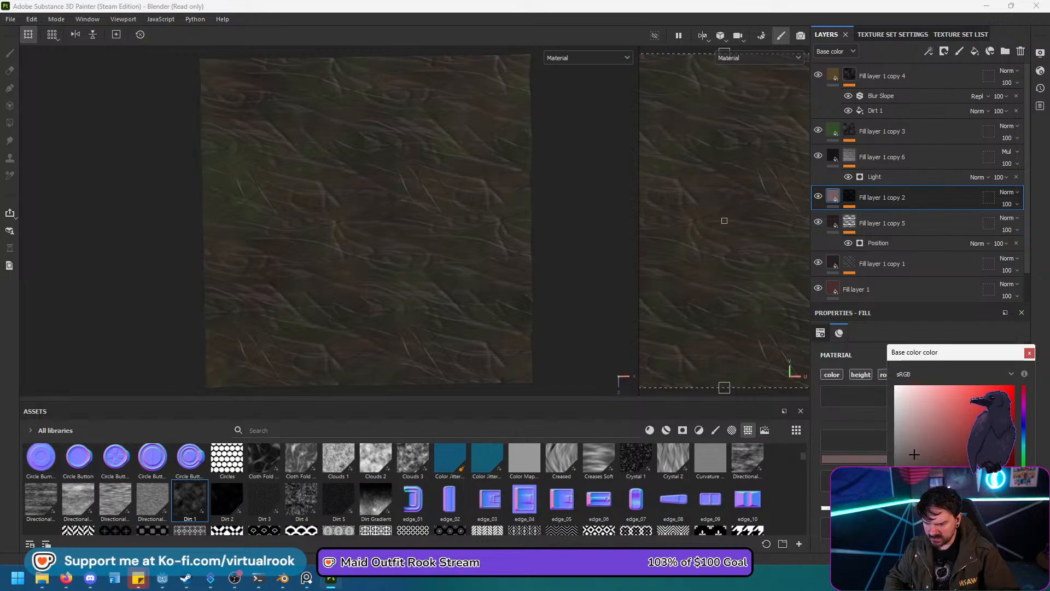
key(Escape)
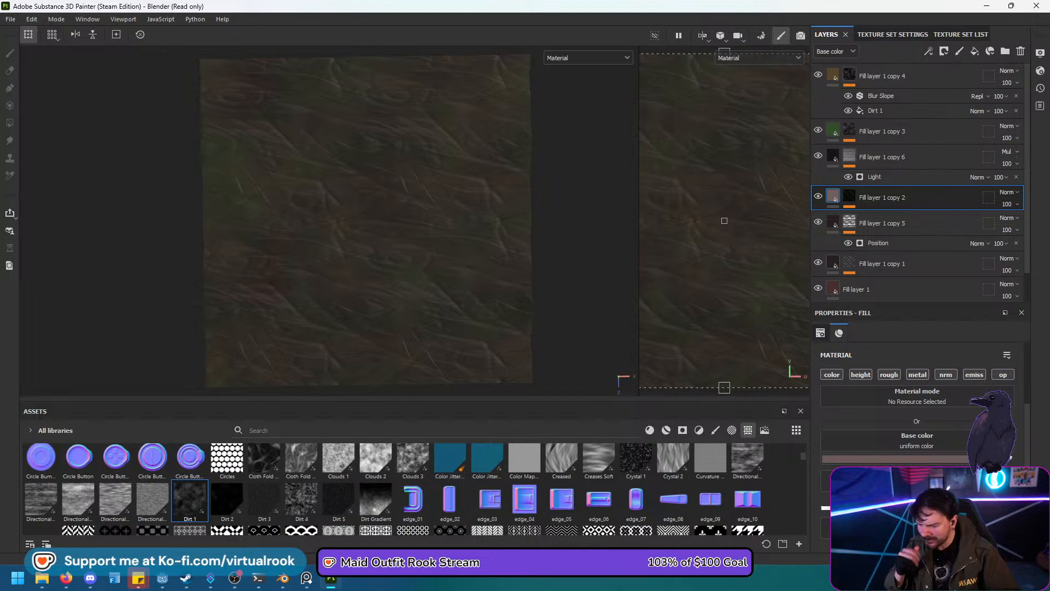
Duplicate the Dirt-masked Fill layer 1 copy 4 and set the duplicate's base colour to a muted olive green.
click(849, 74)
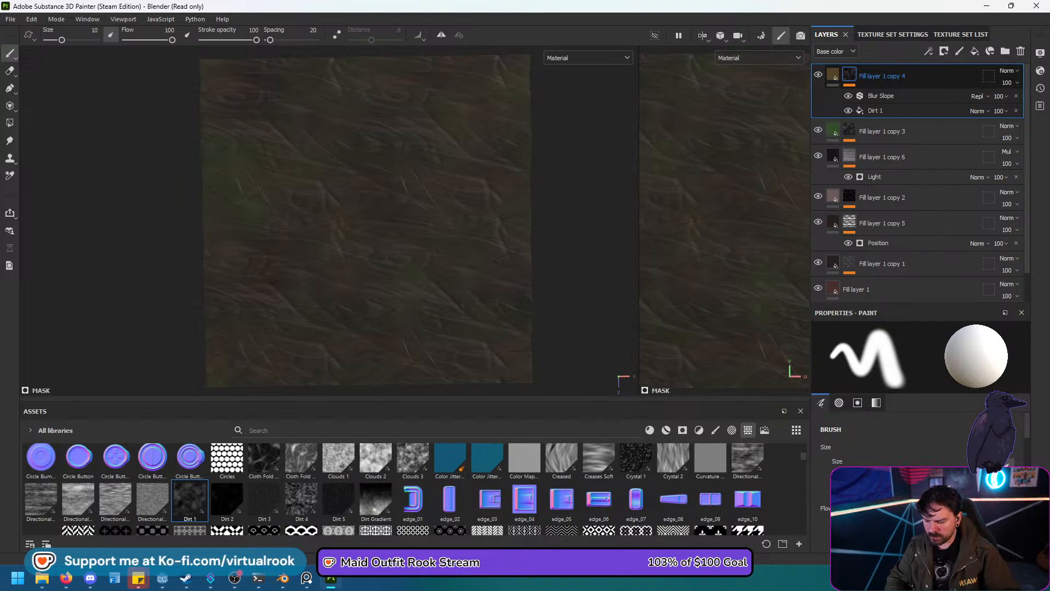
key(ctrl+d)
click(832, 74)
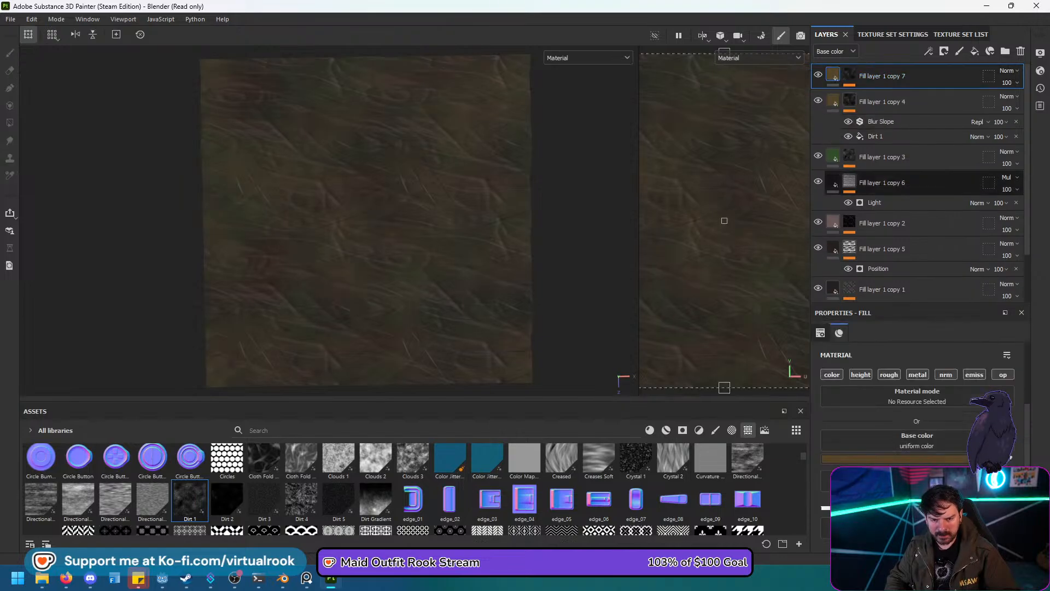
click(874, 459)
drag(1023, 493, 1024, 485)
click(976, 440)
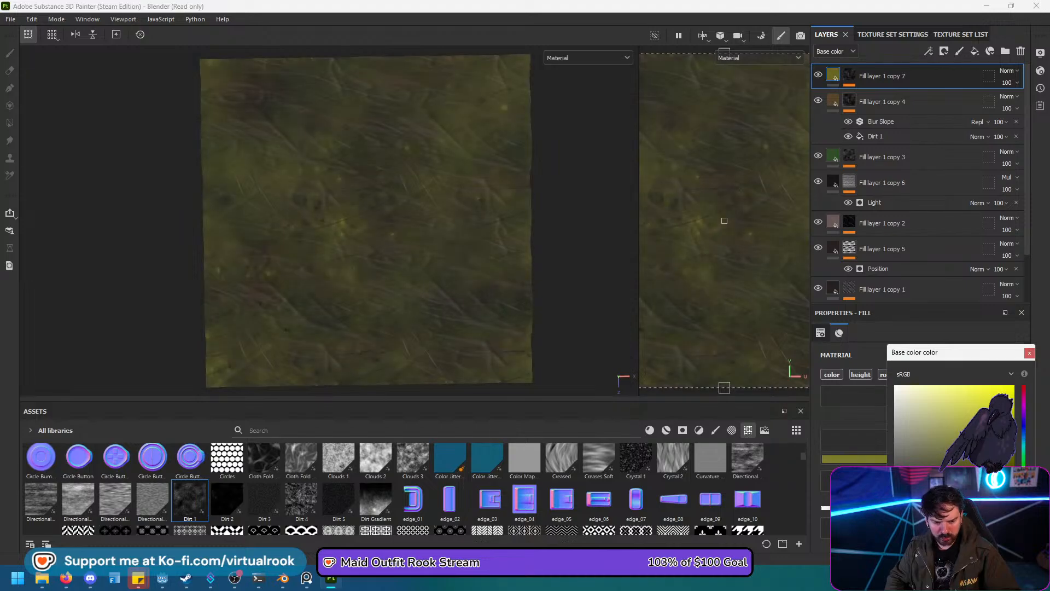
click(932, 455)
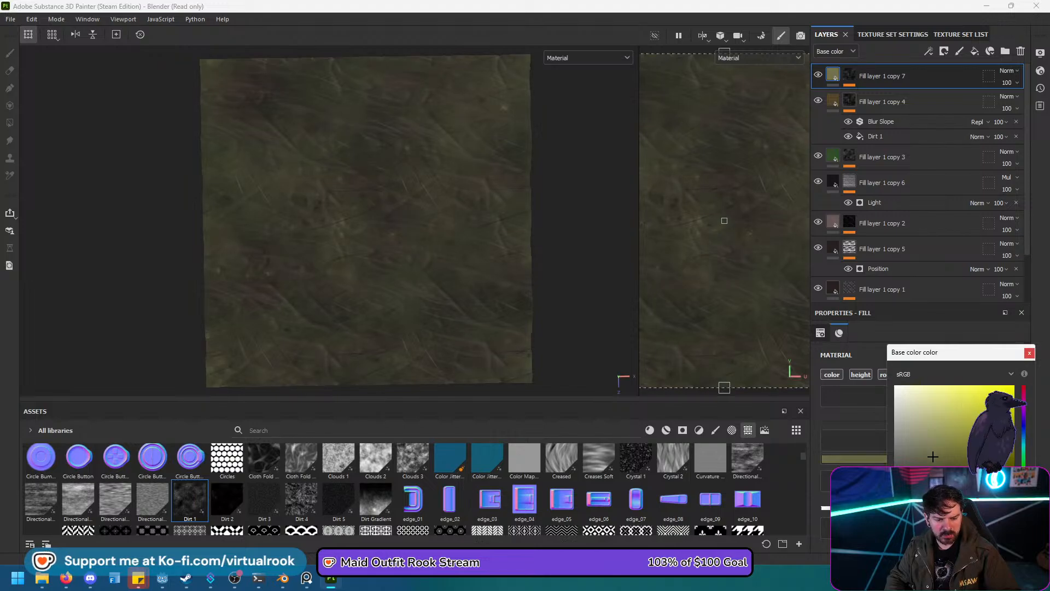
click(1028, 353)
Replace the Dirt 1 grayscale in the olive layer's mask with the Crystal 1 texture.
click(848, 75)
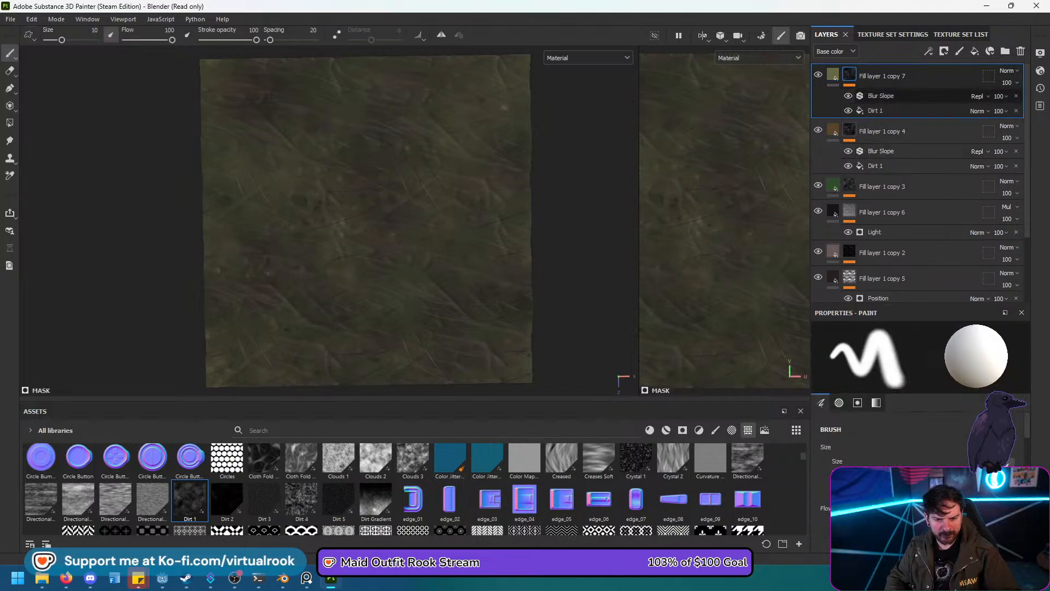
click(875, 111)
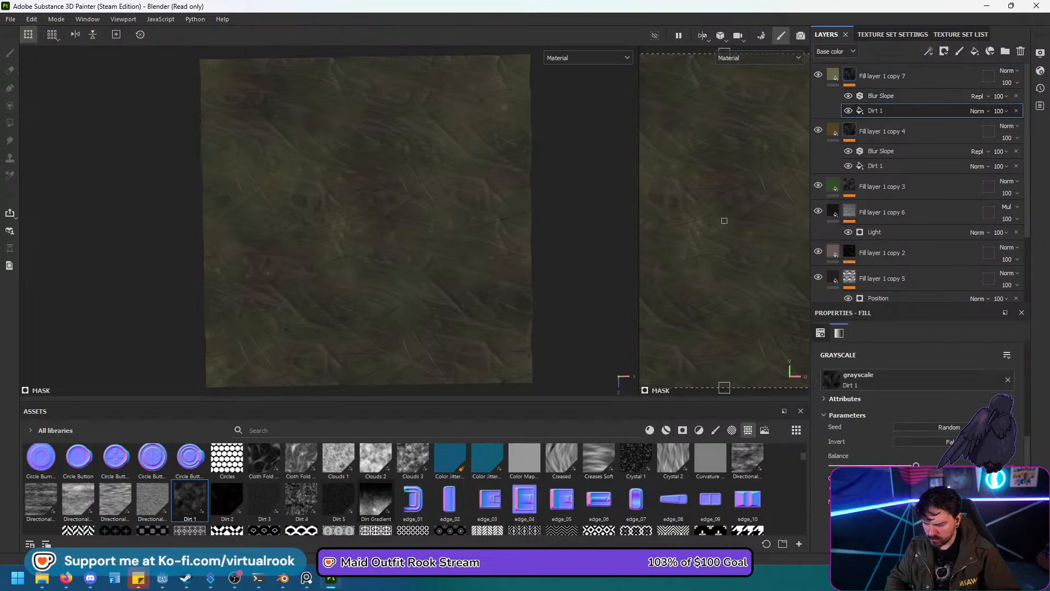
drag(635, 461, 908, 379)
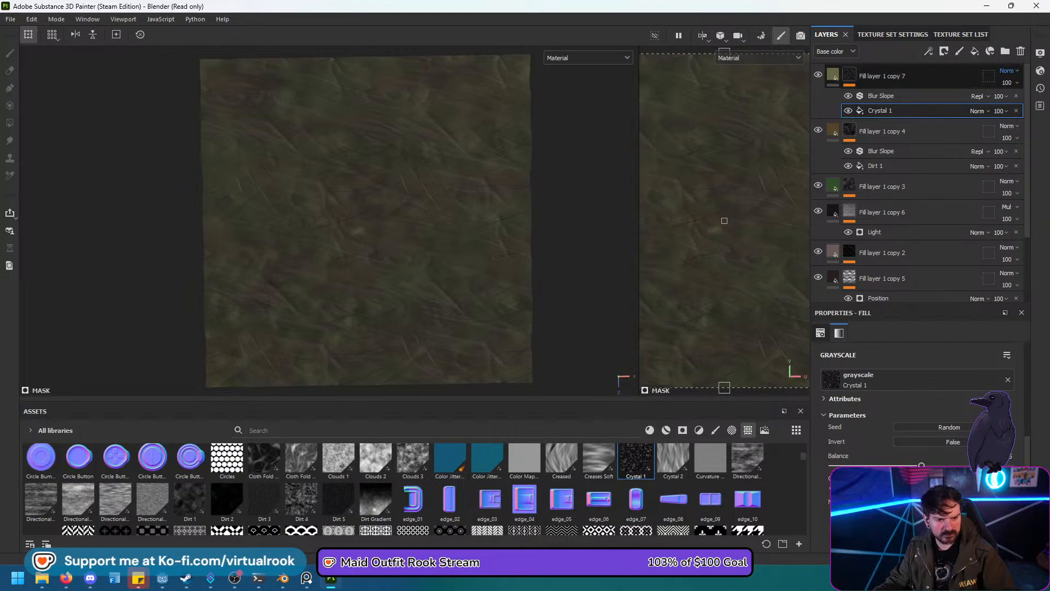
Try the Overlay, Screen, Linear burn and Difference blend modes on the olive Crystal-masked layer, toggling its visibility to compare.
click(1007, 71)
click(983, 236)
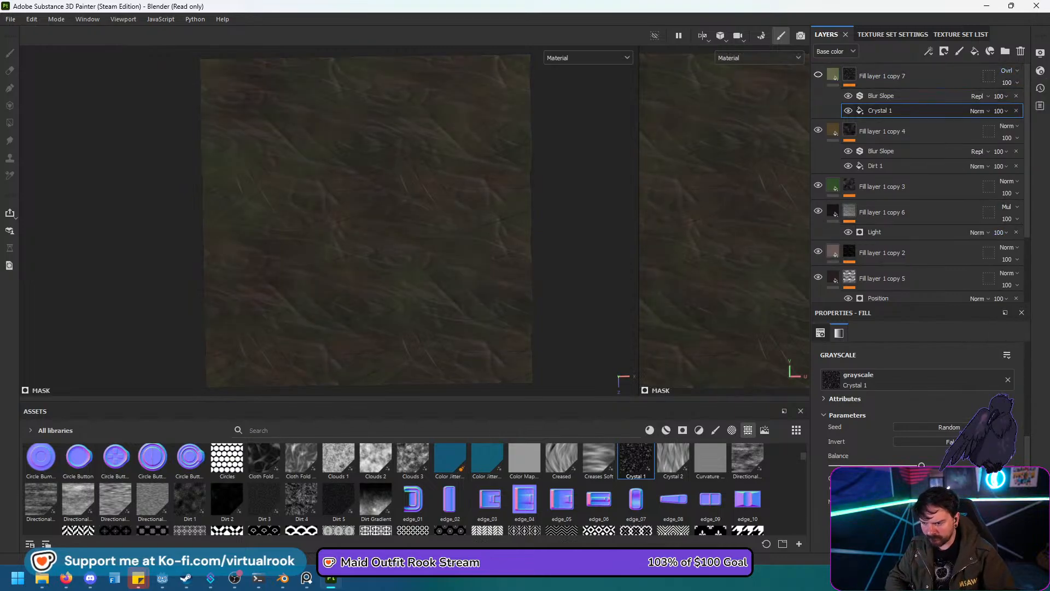
click(818, 74)
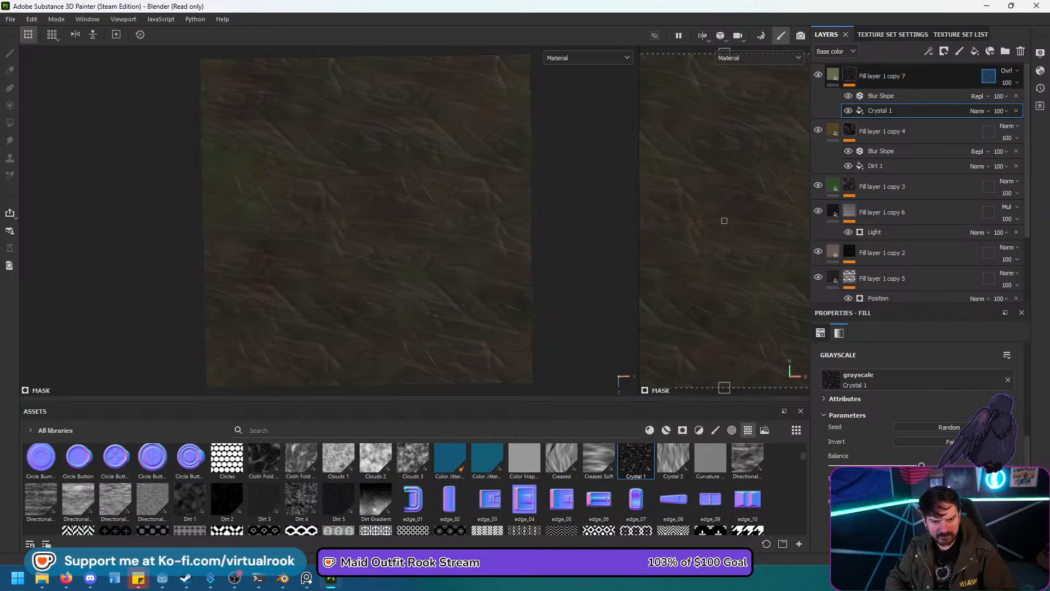
click(1006, 70)
click(983, 250)
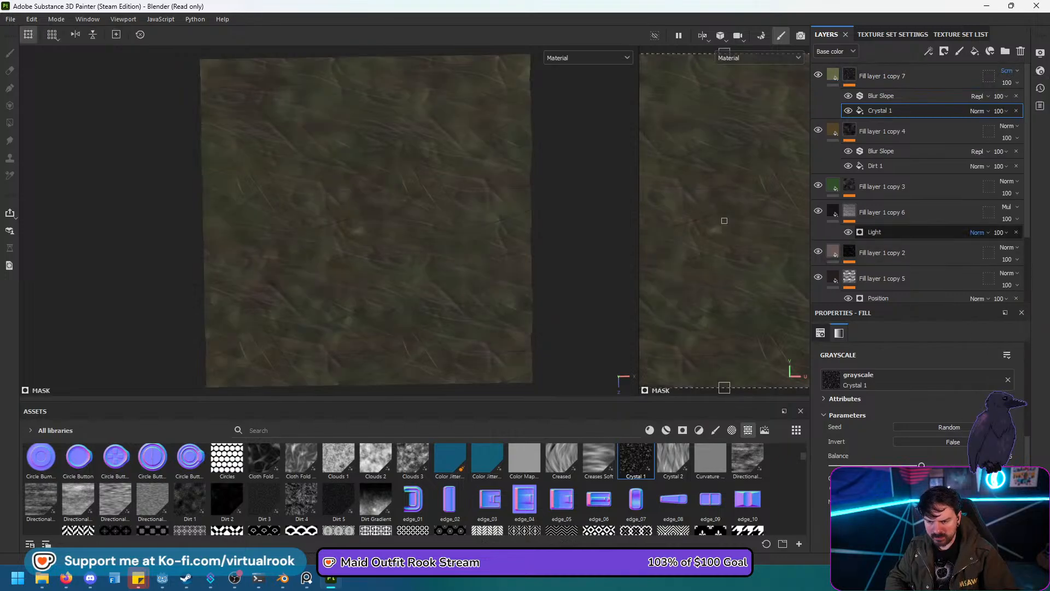
click(1006, 70)
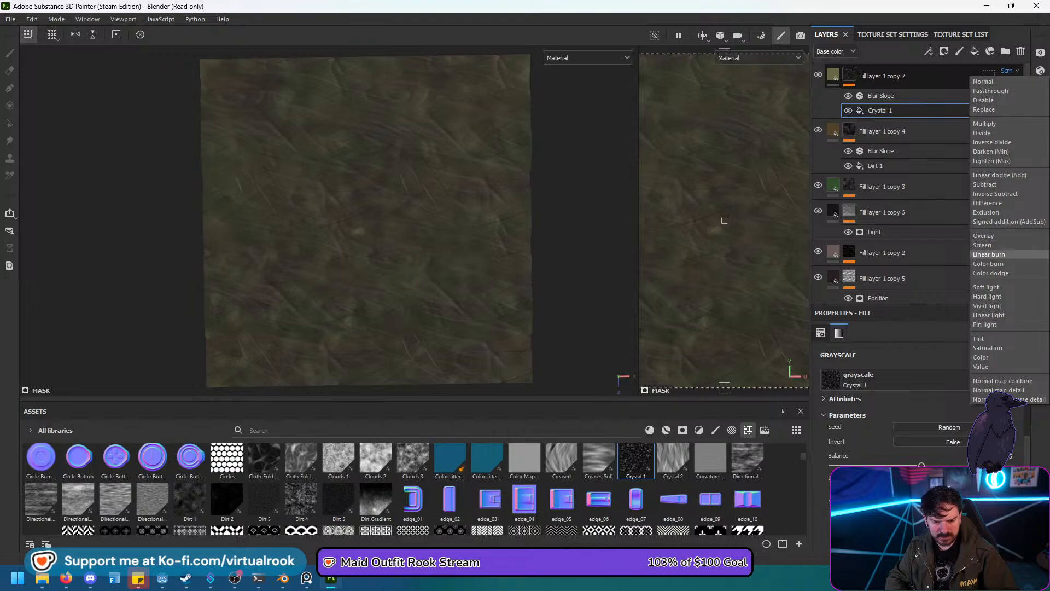
click(988, 255)
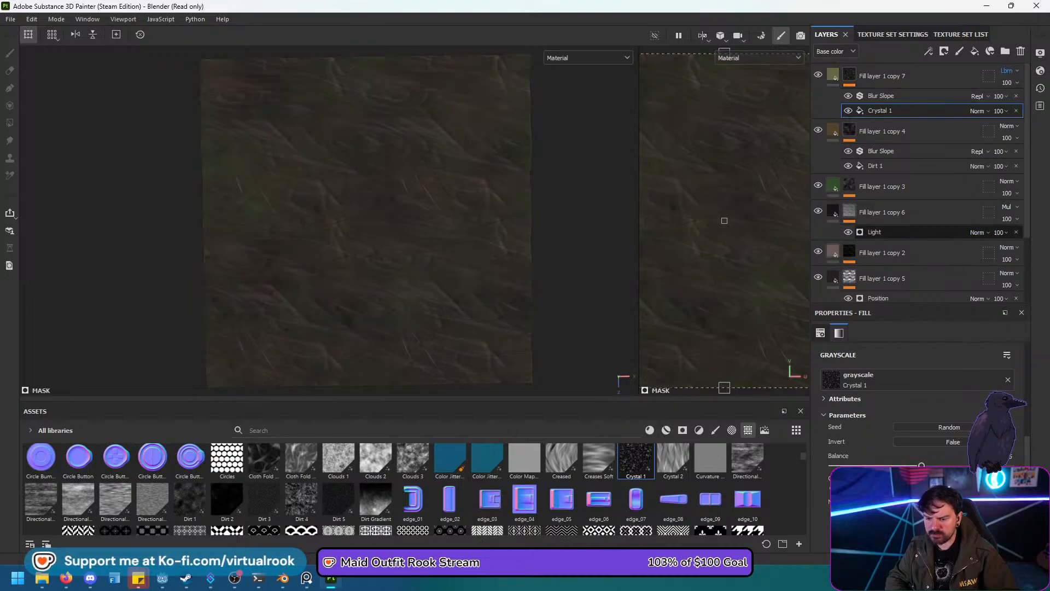
click(1006, 71)
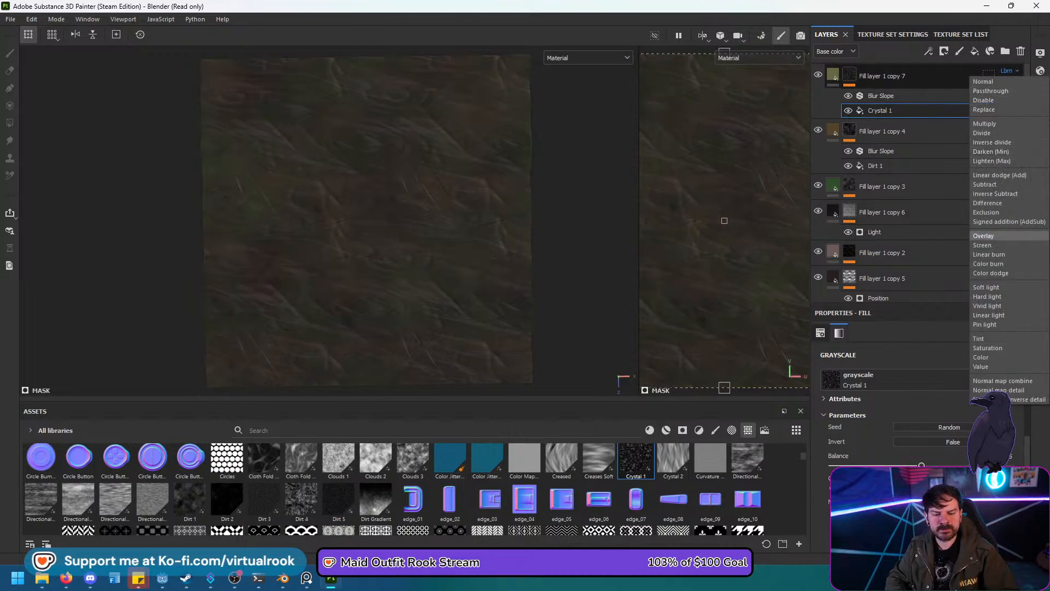
click(987, 203)
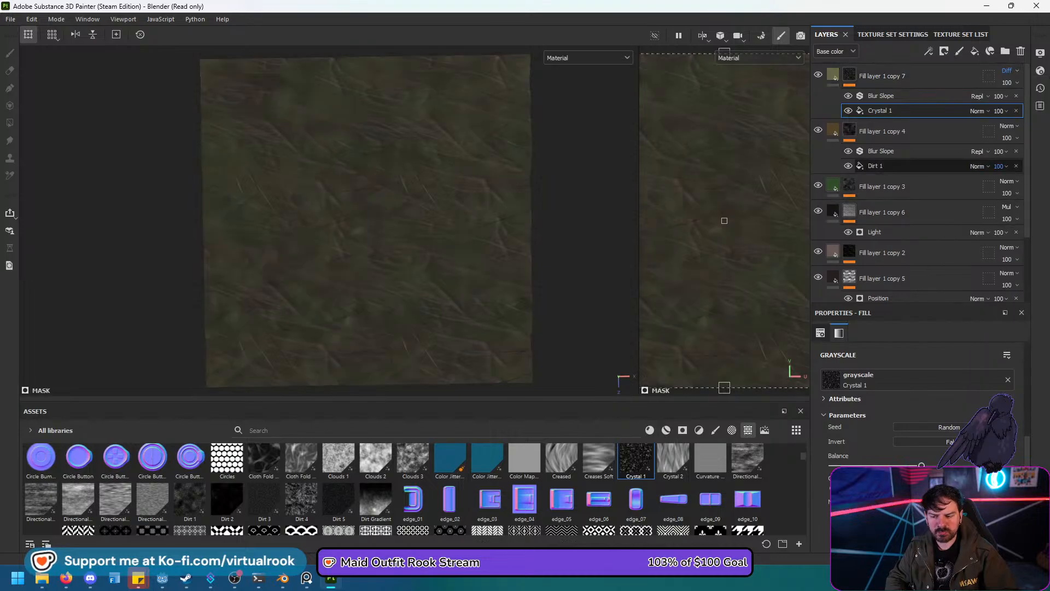
Try the Divide blend mode on the olive layer with its opacity lowered to 19.
click(1007, 71)
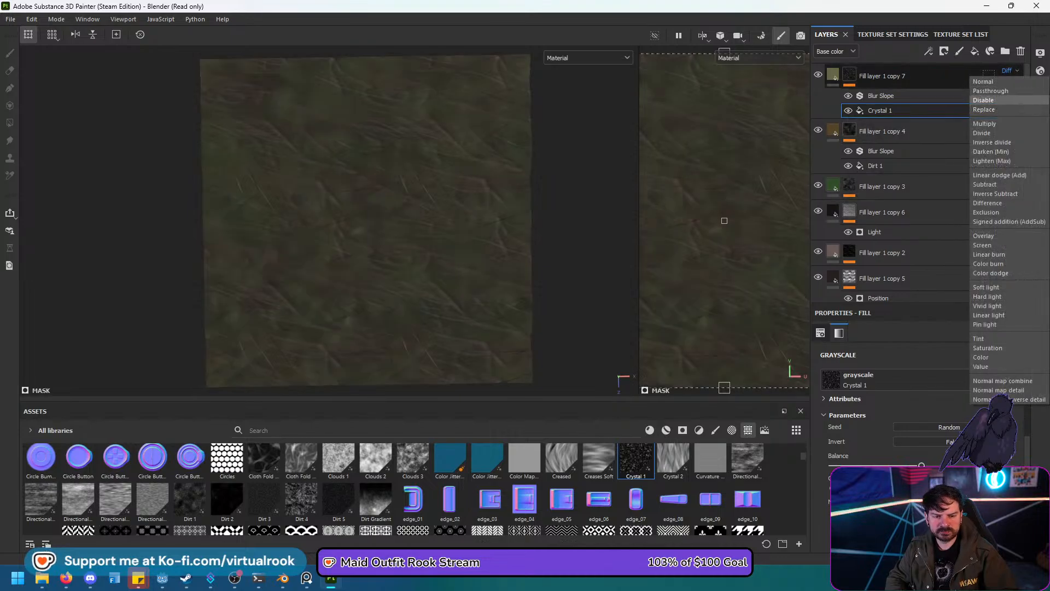
click(982, 133)
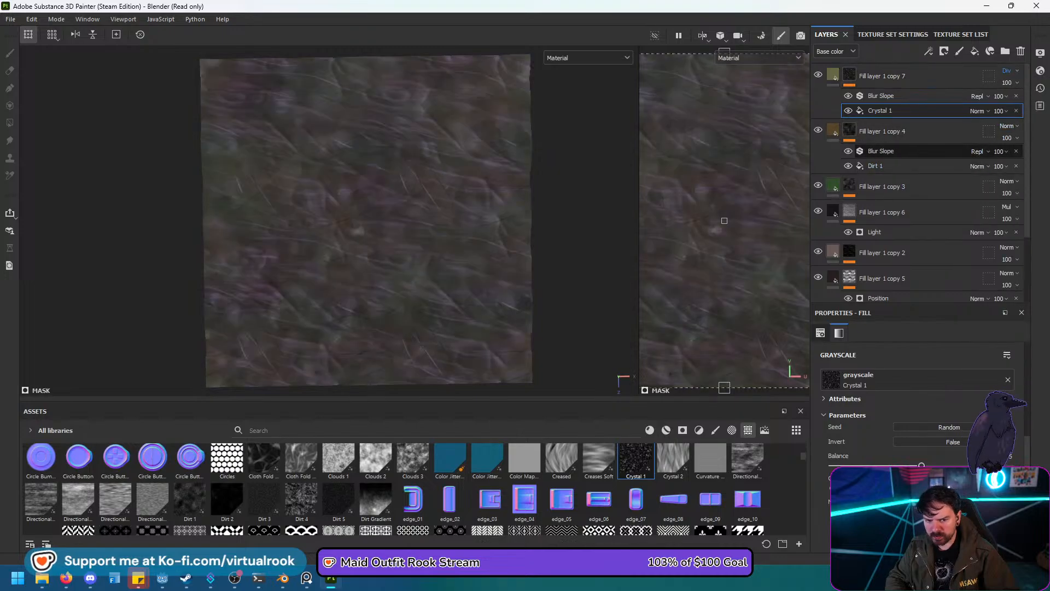
click(1006, 82)
click(1025, 102)
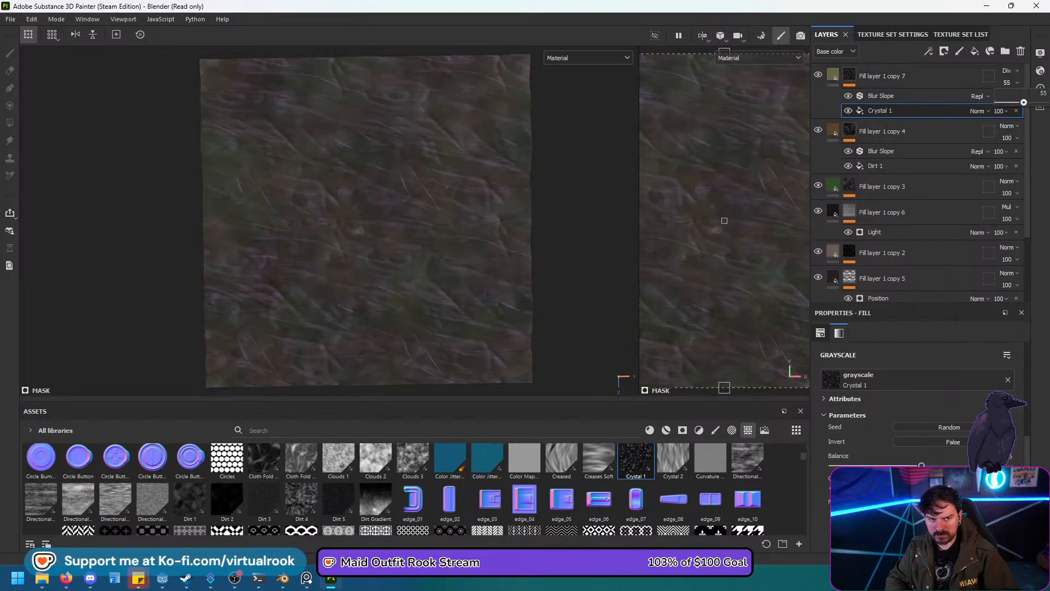
mouse_move(1016, 102)
mouse_down()
mouse_move(999, 102)
mouse_move(1007, 102)
mouse_up()
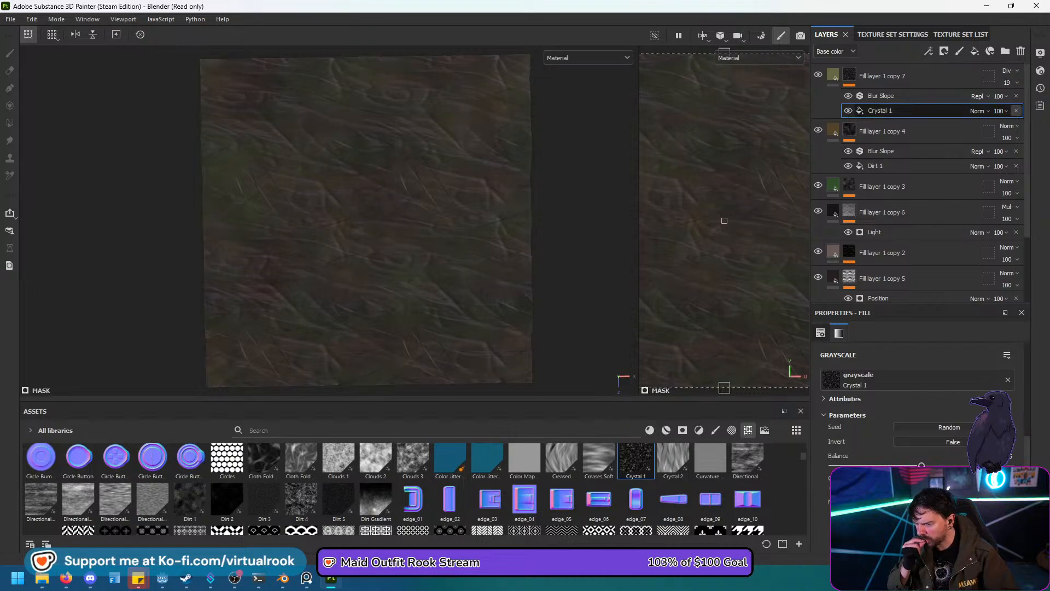
Switch the olive layer's blend mode to Soft light and set its opacity to 76.
click(1007, 70)
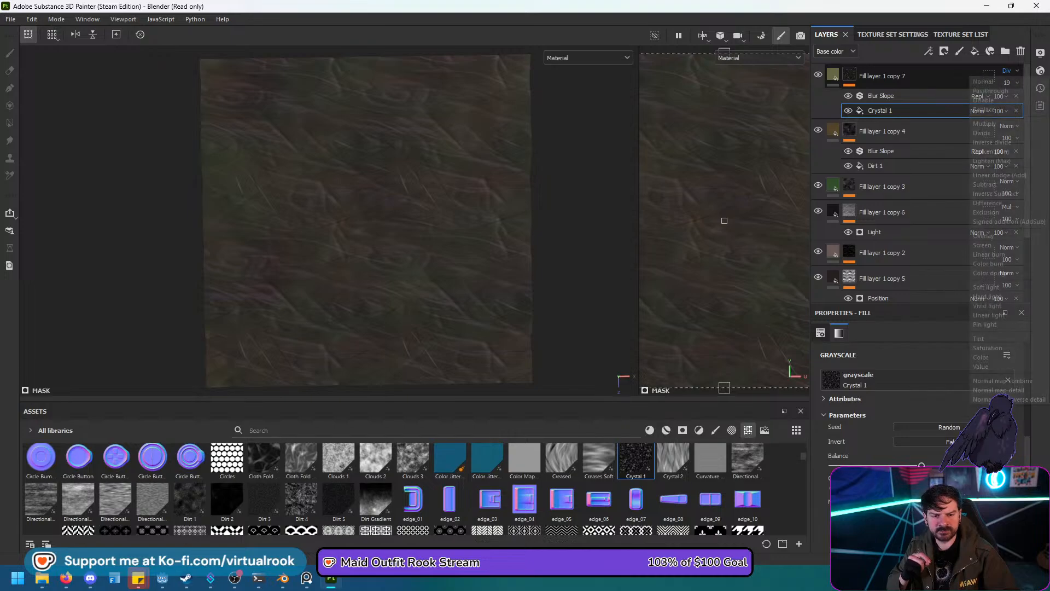
click(986, 287)
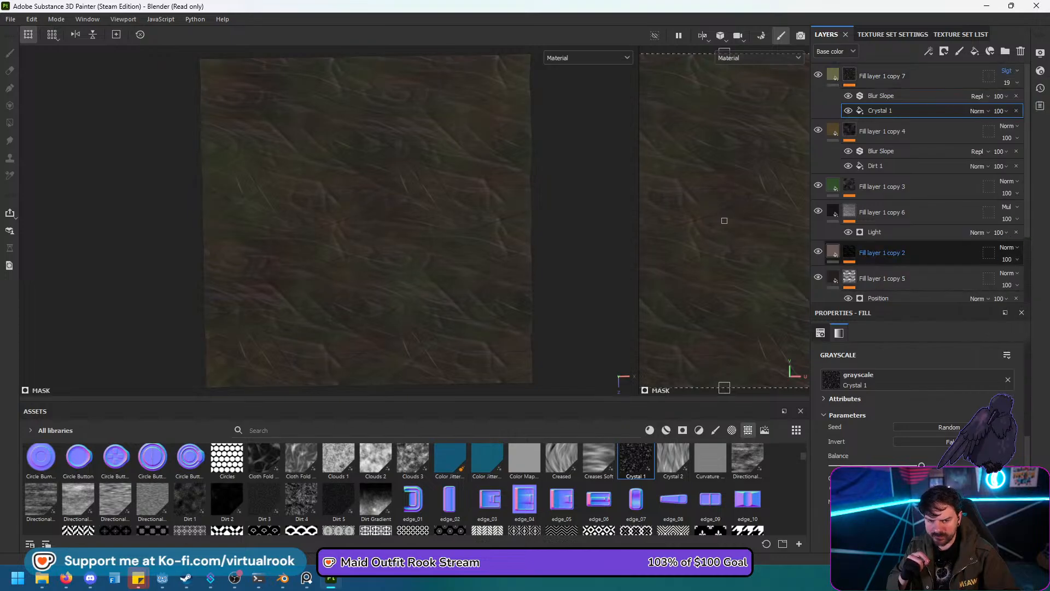
click(1007, 82)
mouse_move(1005, 102)
mouse_down()
mouse_move(1043, 102)
mouse_move(1025, 102)
mouse_up()
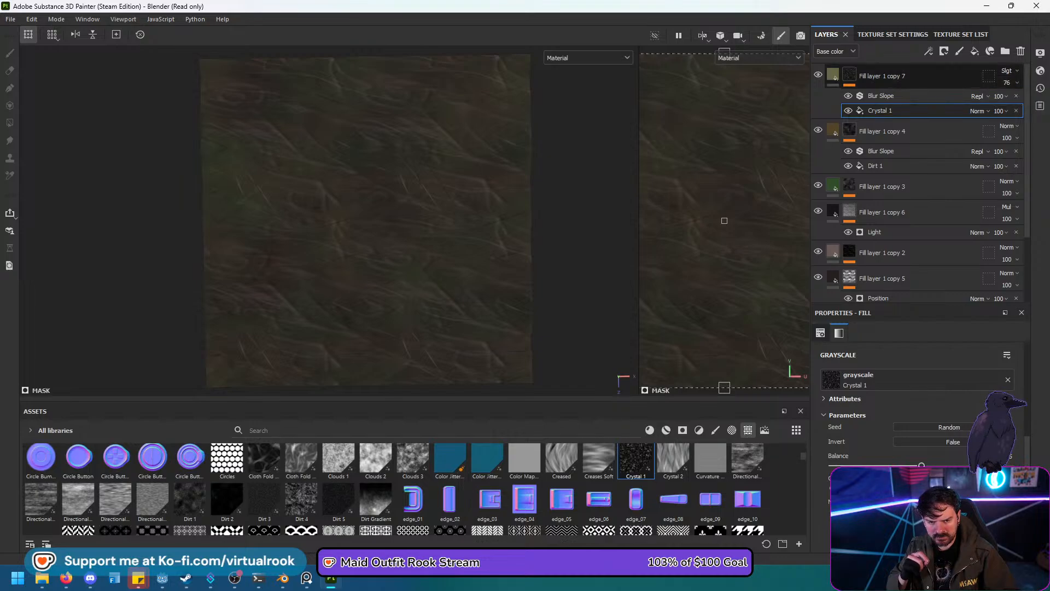
Change the olive layer's blend mode to Hard light.
click(833, 74)
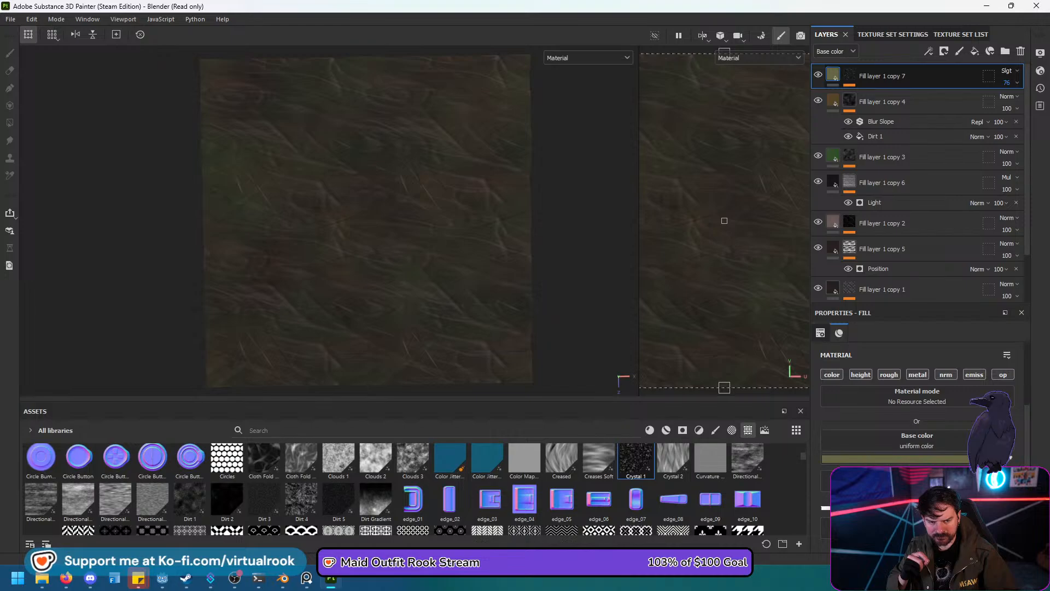
click(1006, 70)
click(987, 296)
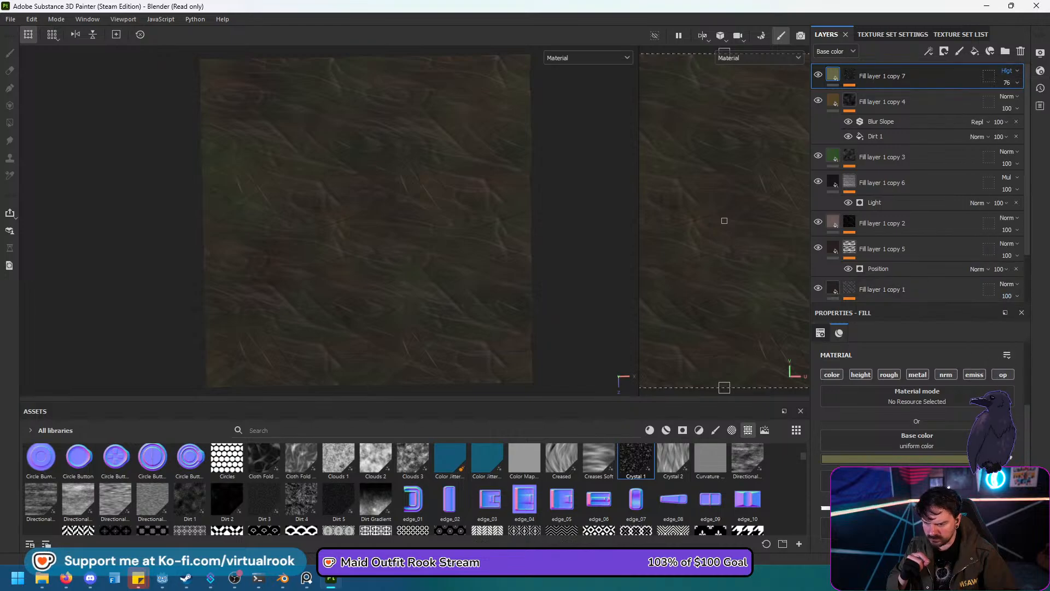
Raise the olive layer's opacity to 100, try the Subtract and Vivid light blend modes, and settle on Screen.
click(1006, 83)
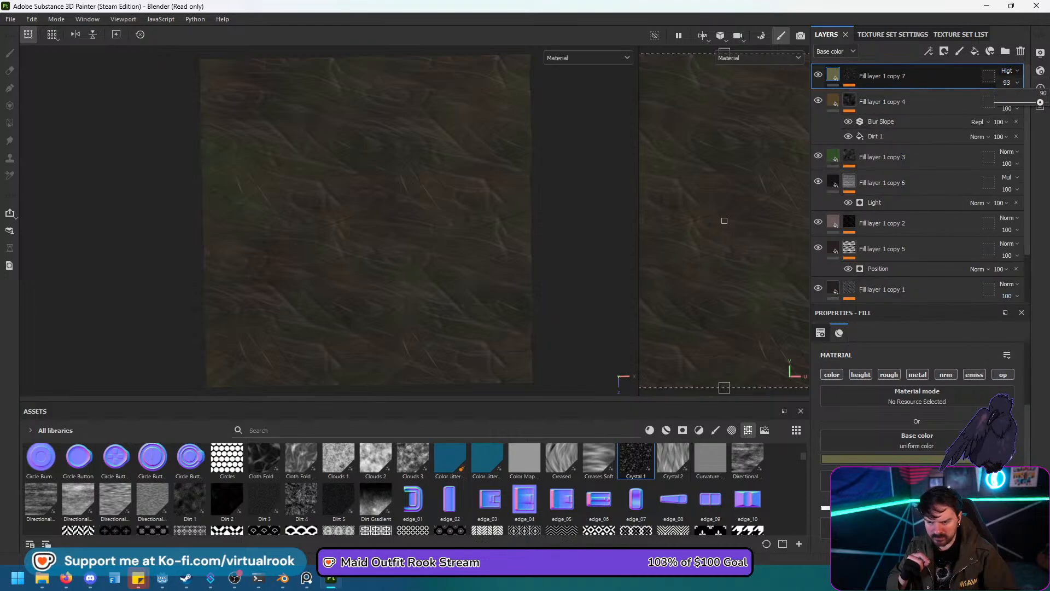
click(1006, 70)
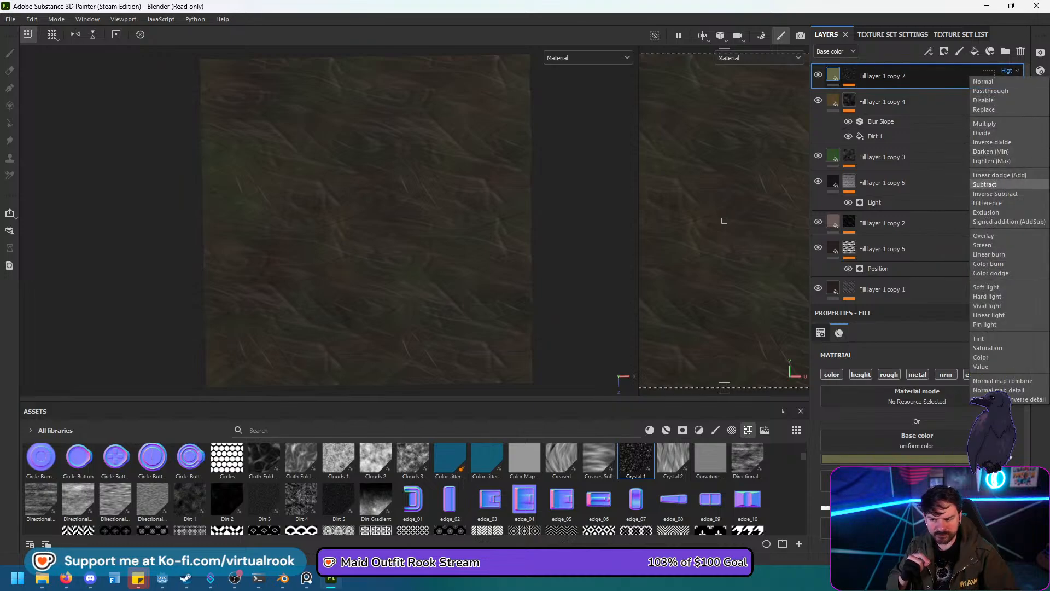
click(984, 185)
click(1006, 71)
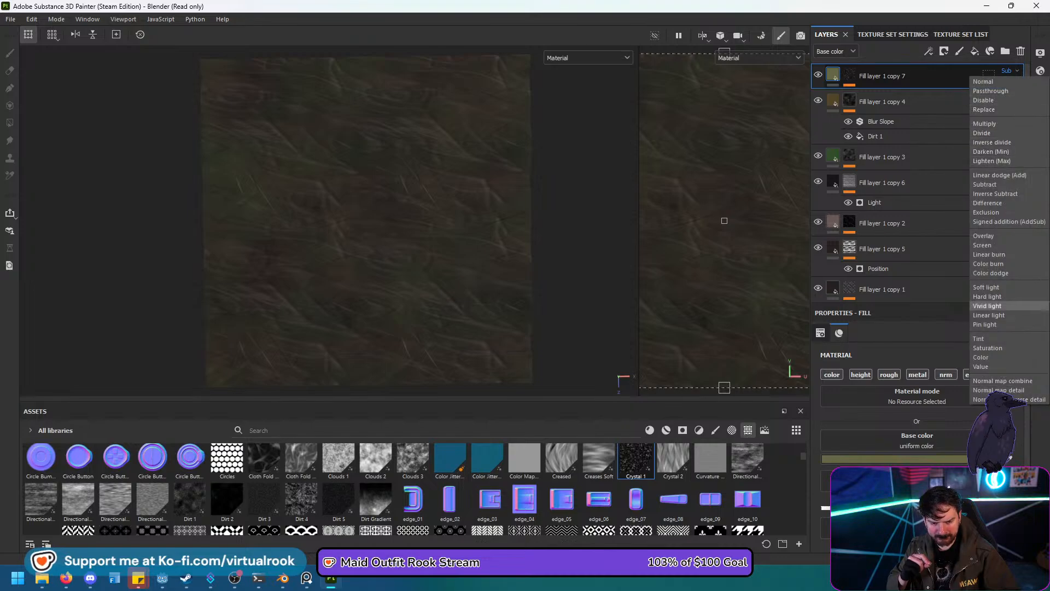
click(987, 306)
click(1006, 71)
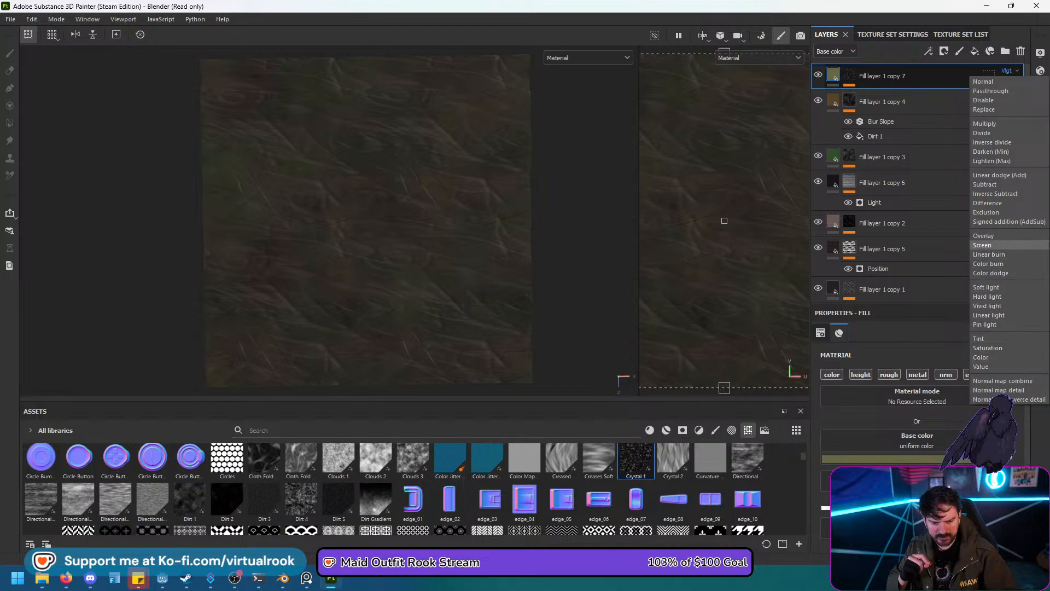
click(982, 245)
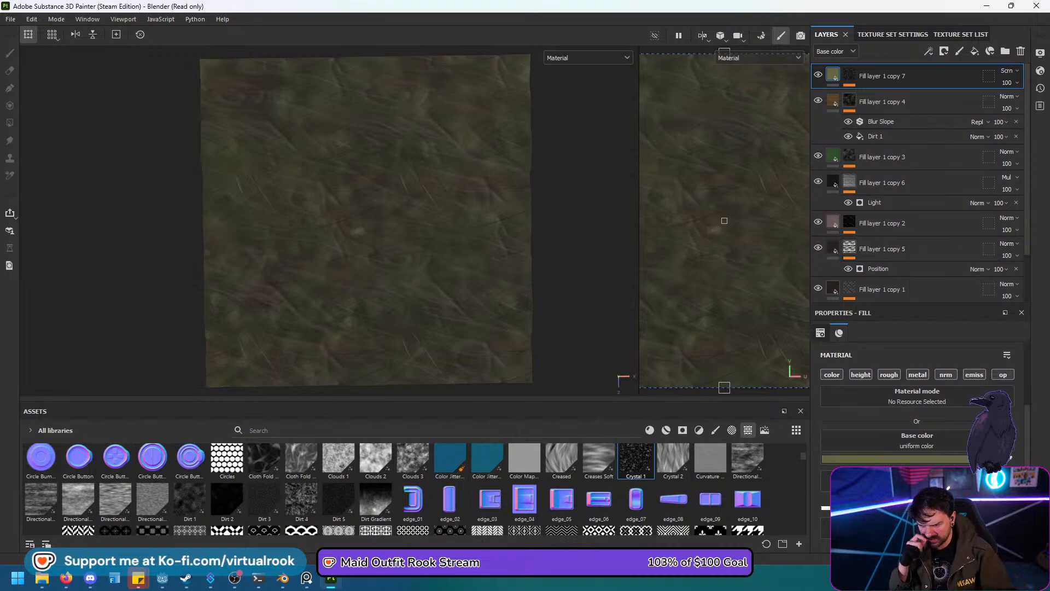
scroll(309, 287, up, 3)
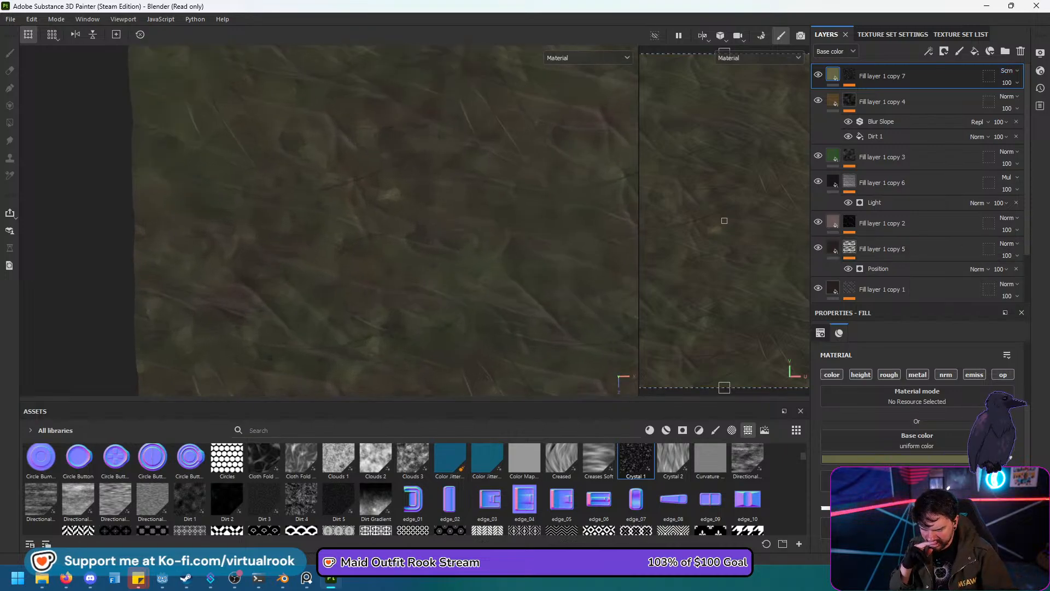
scroll(383, 219, down, 3)
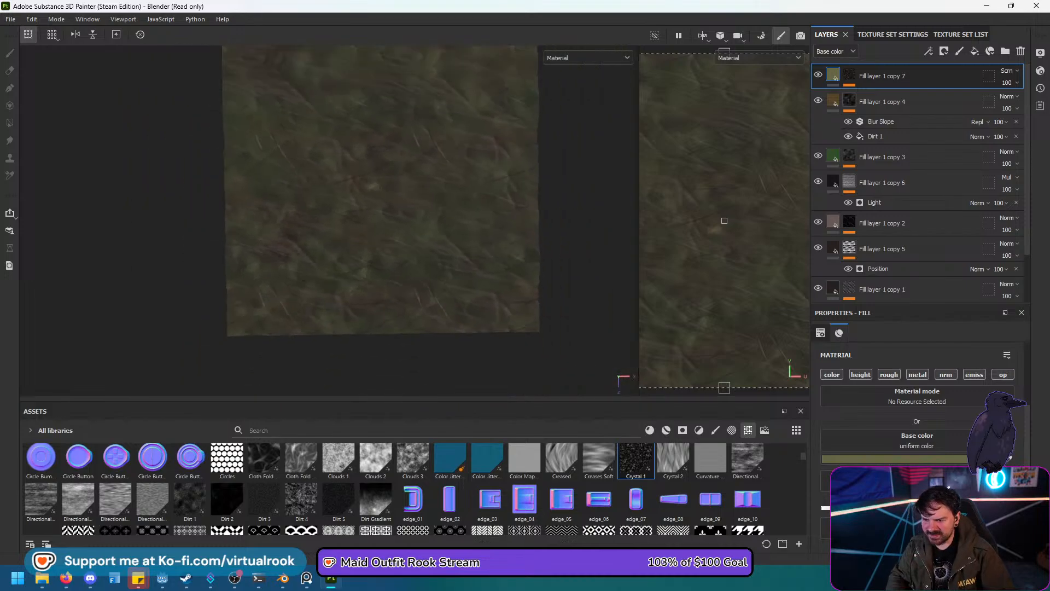
scroll(381, 189, down, 1)
alt+middle_drag(381, 188, 365, 231)
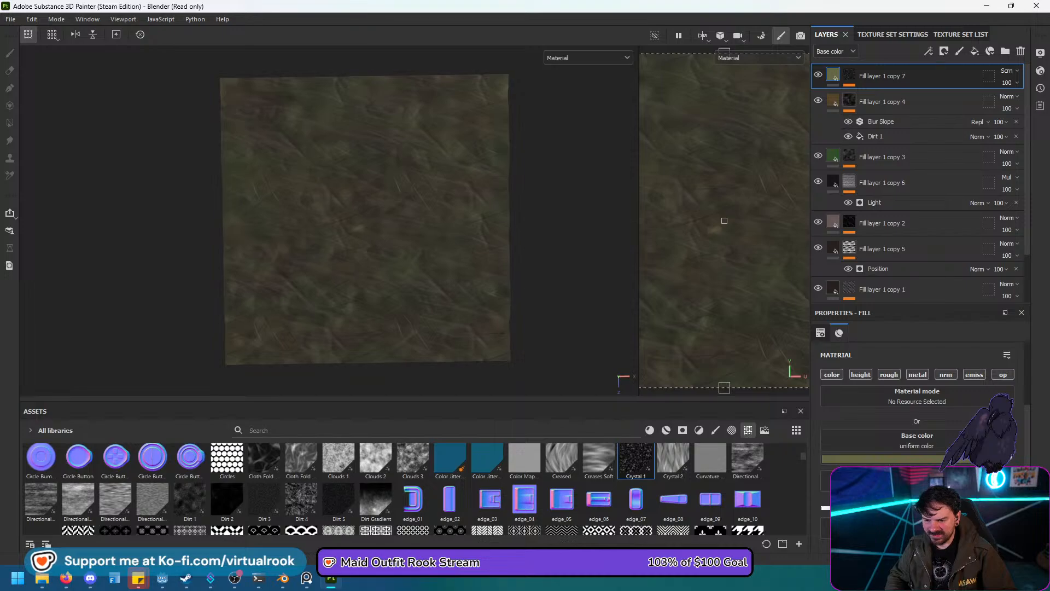
Change the base color of the Screen-blended Crystal-masked layer from olive to a warm orange-brown.
click(833, 101)
click(957, 458)
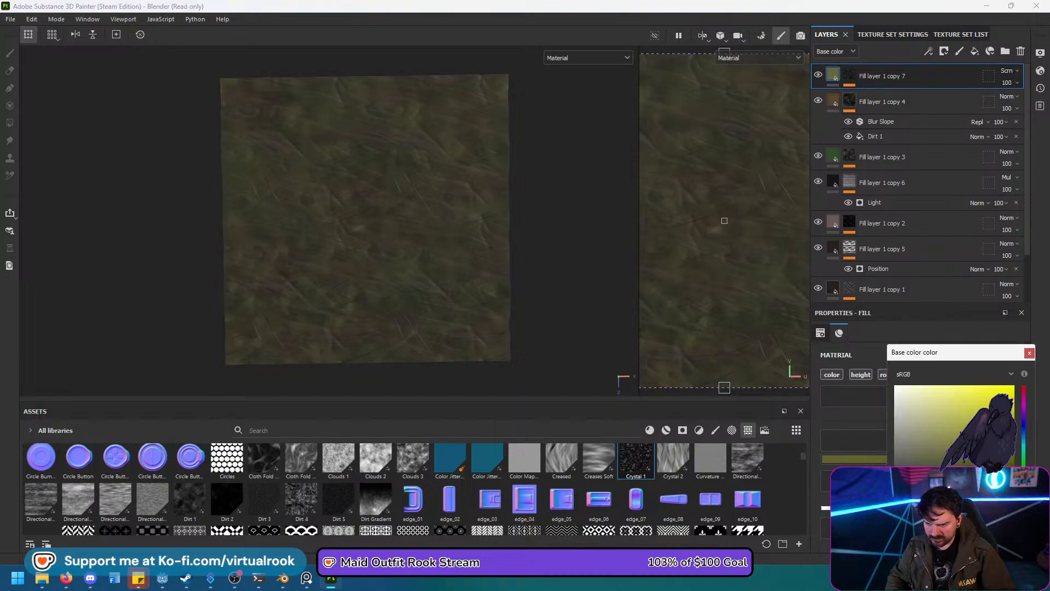
click(963, 461)
drag(964, 459, 949, 464)
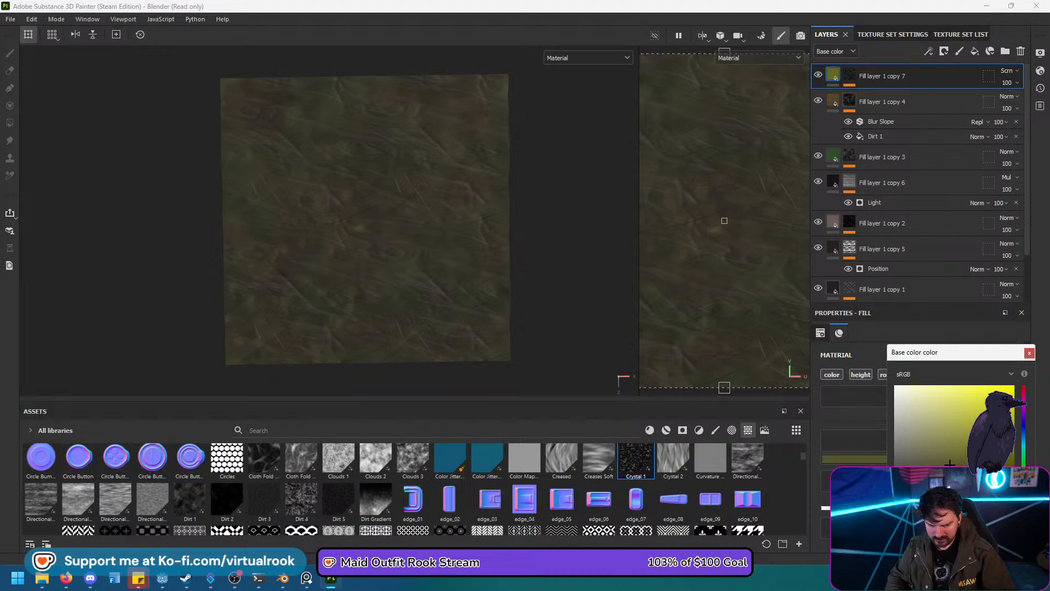
drag(1023, 486, 1023, 497)
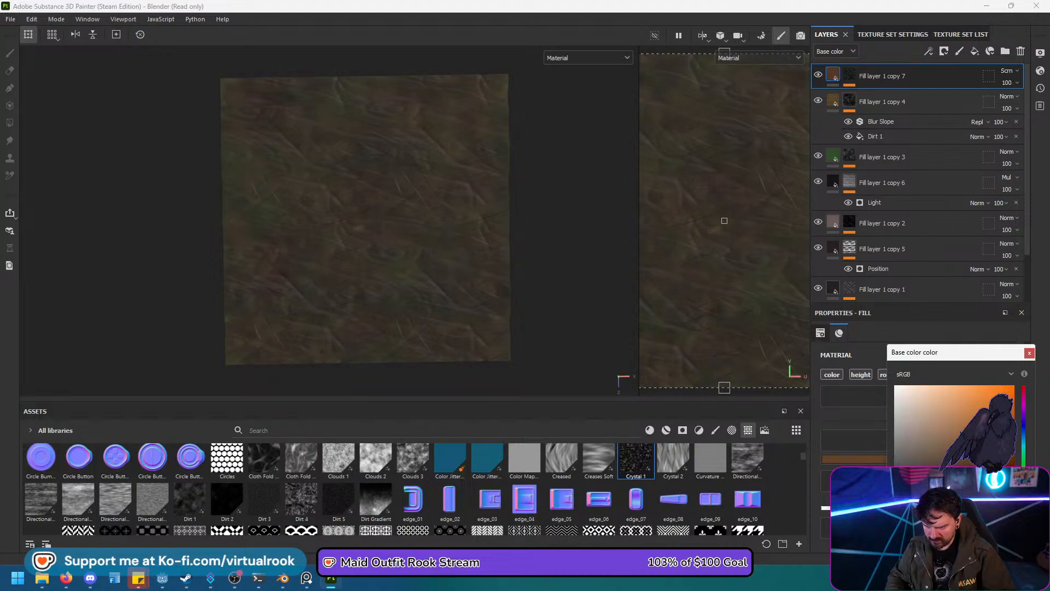
drag(970, 459, 972, 448)
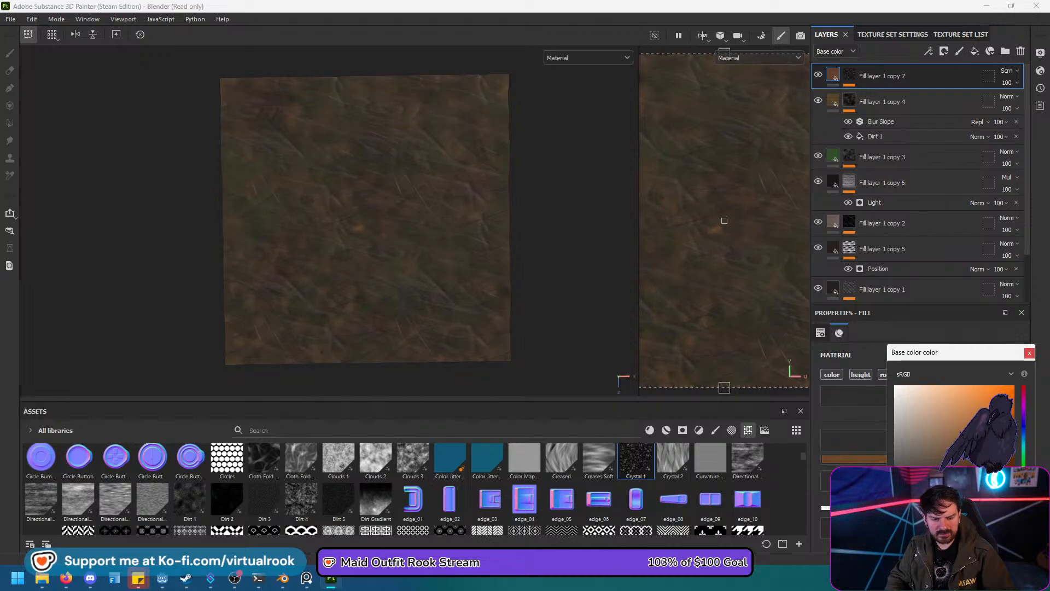
key(Escape)
Duplicate the orange-brown Crystal-masked layer and give the copy a darker, desaturated brown base color.
key(ctrl+d)
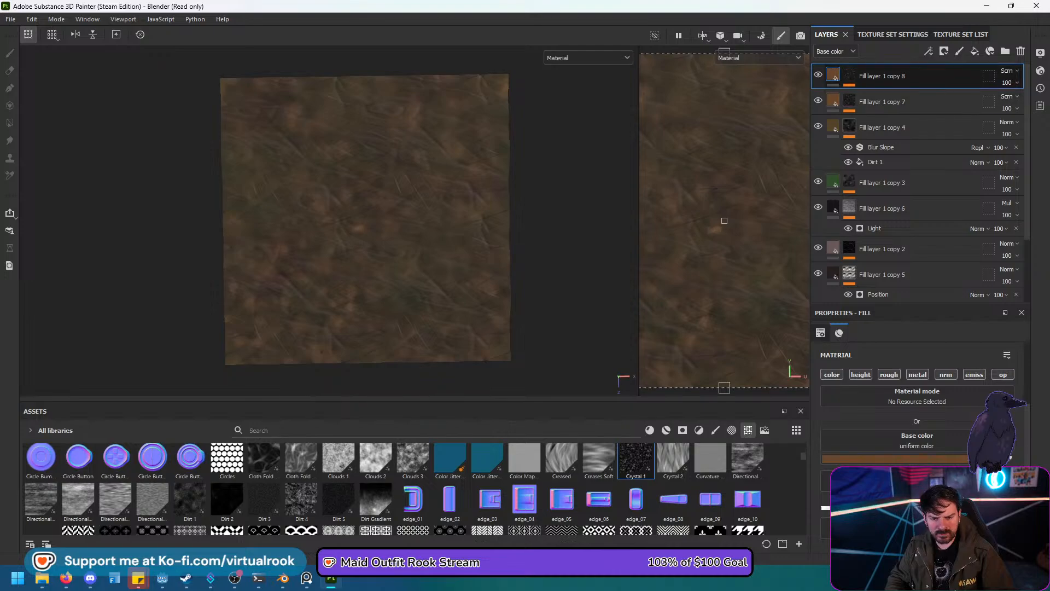
click(964, 457)
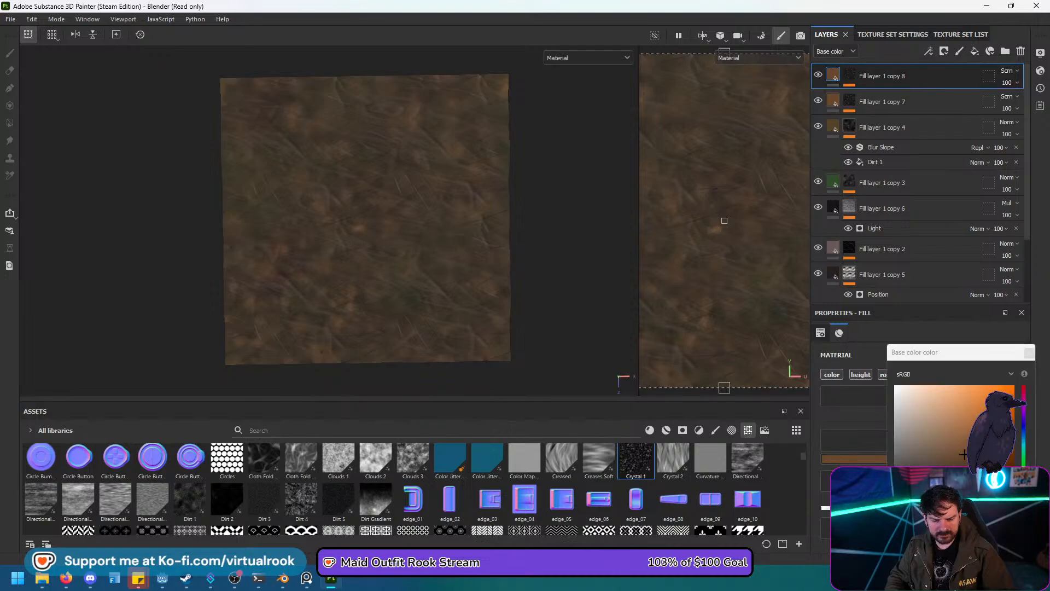
drag(963, 454, 930, 471)
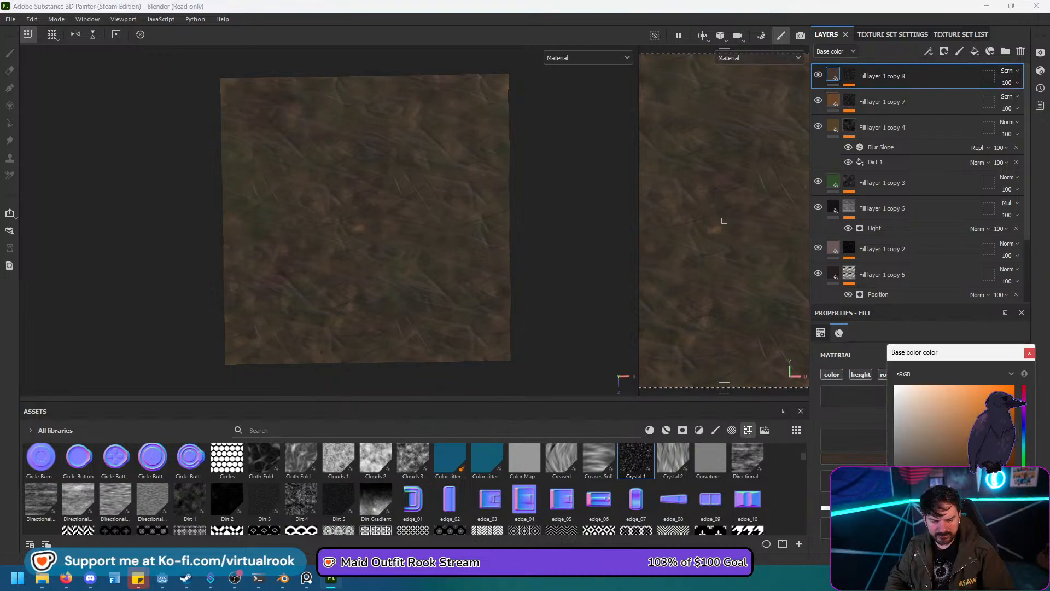
key(Escape)
Set the dark brown copy's blend mode to Multiply and raise the Balance of its Crystal 1 mask fill.
click(849, 74)
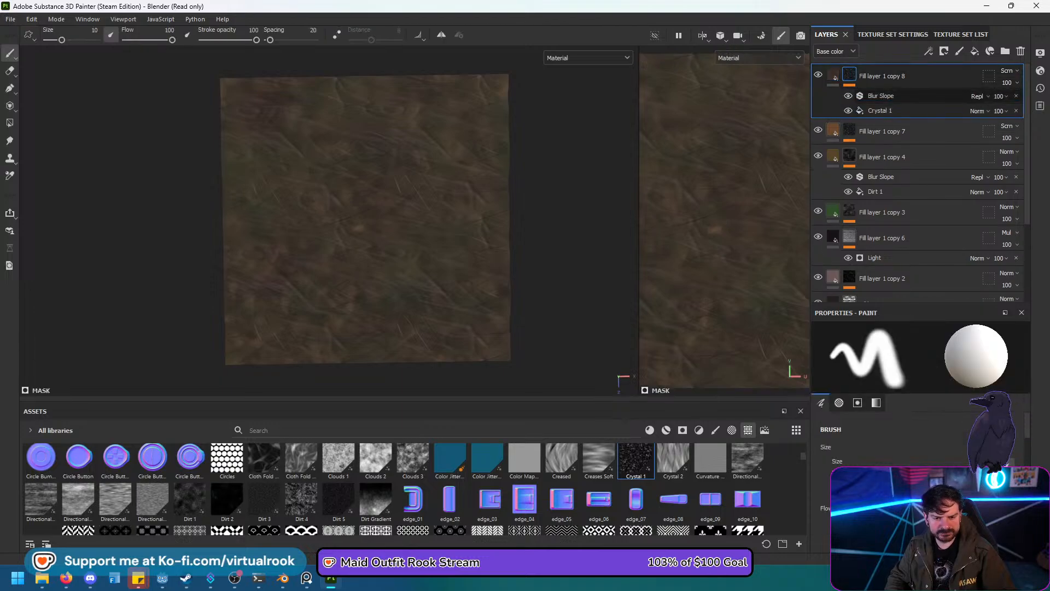
click(879, 110)
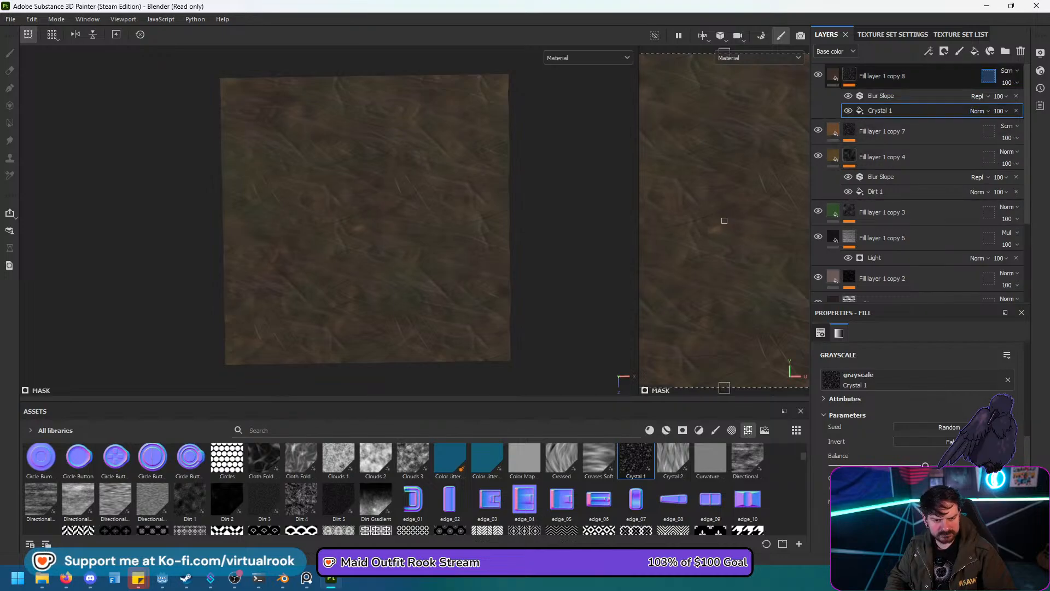
click(1007, 71)
click(984, 124)
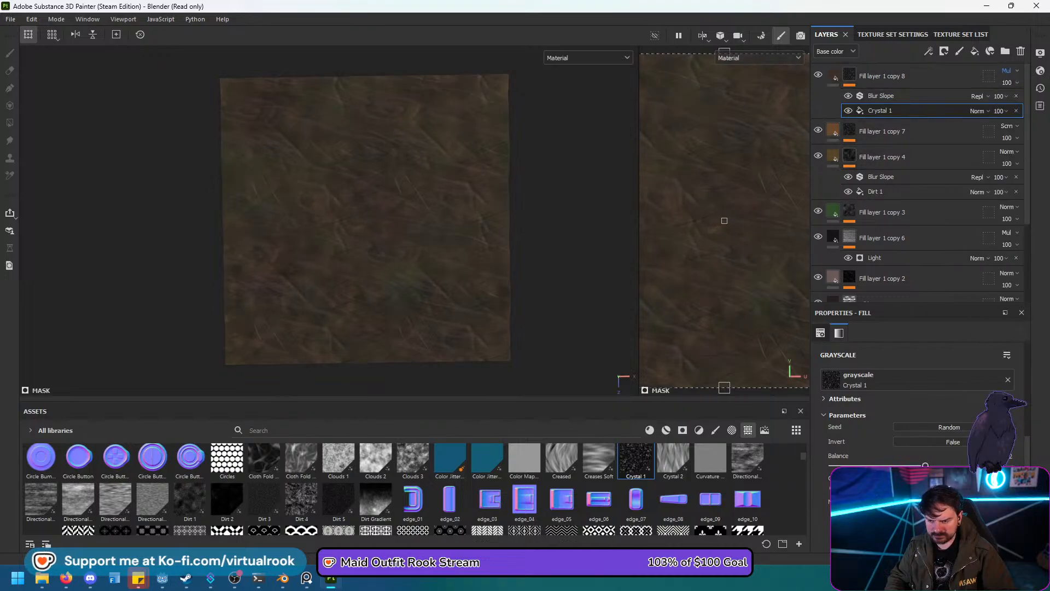
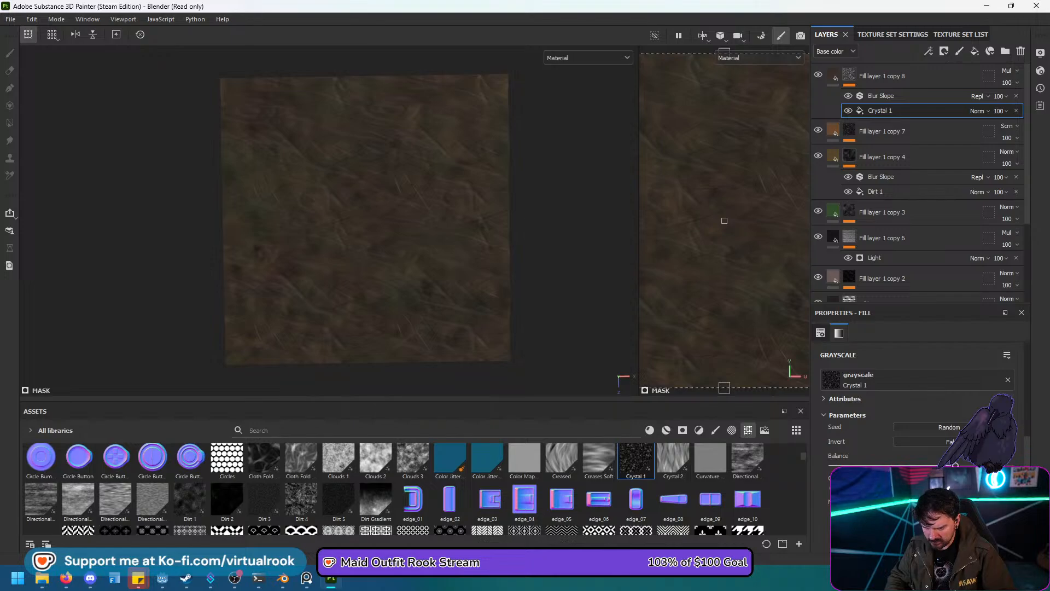
Lower the dark brown Multiply layer's opacity to 45.
scroll(326, 283, down, 2)
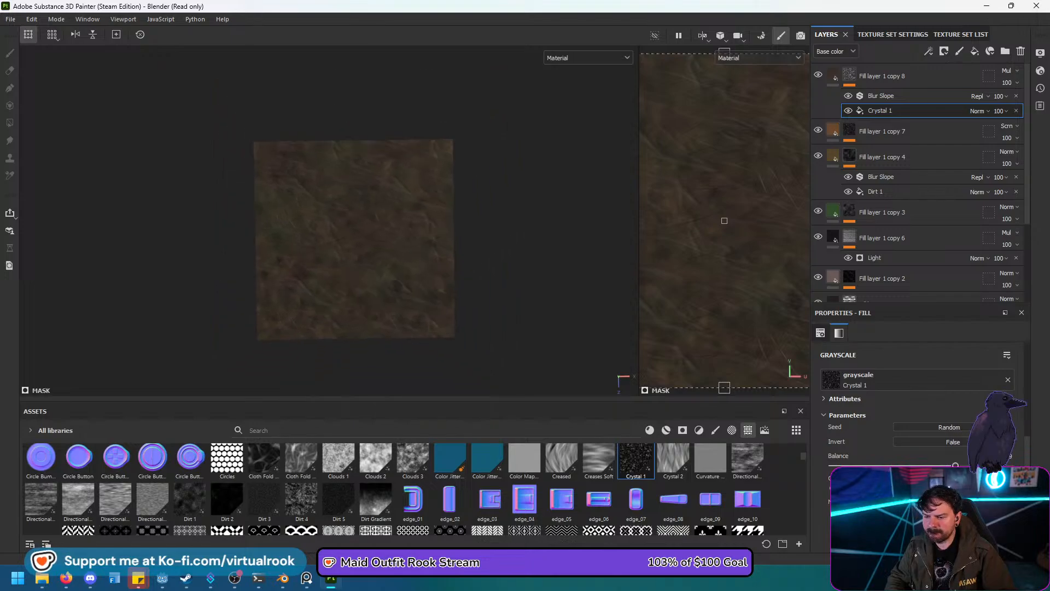
alt+drag(326, 283, 304, 274)
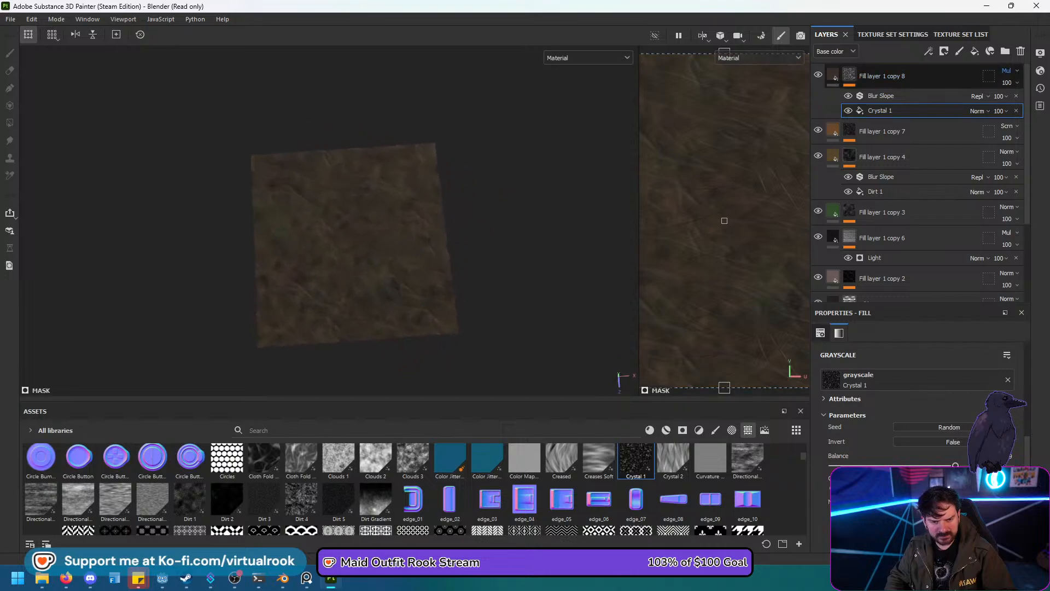
click(1006, 83)
drag(1044, 102, 1017, 102)
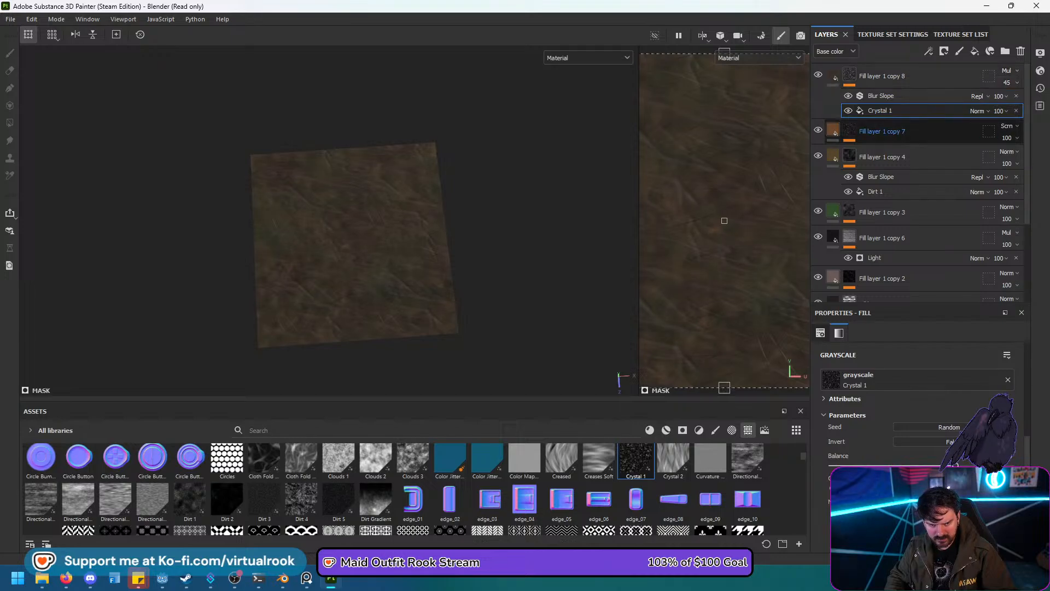
Add a Blur Directional filter to the mask of the orange-brown Screen layer, above its Blur Slope filter.
click(881, 131)
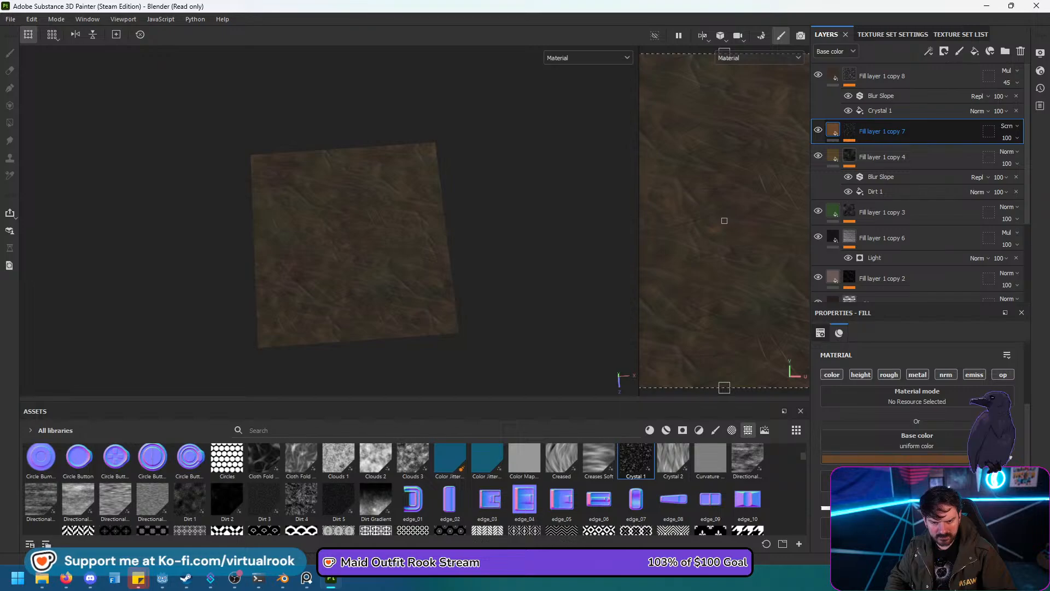
click(849, 130)
right_click(852, 131)
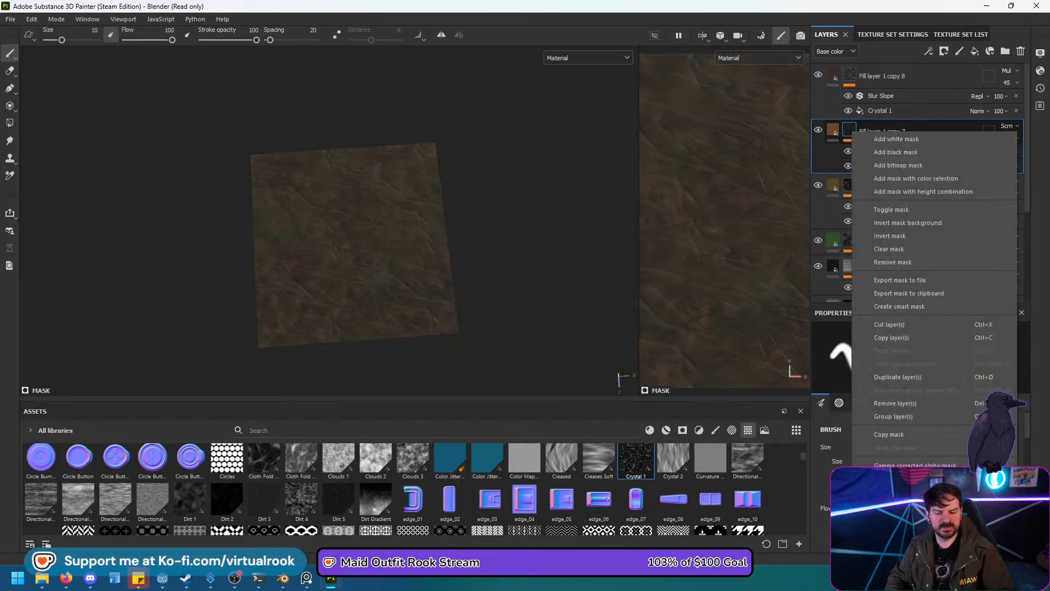
click(889, 549)
click(920, 360)
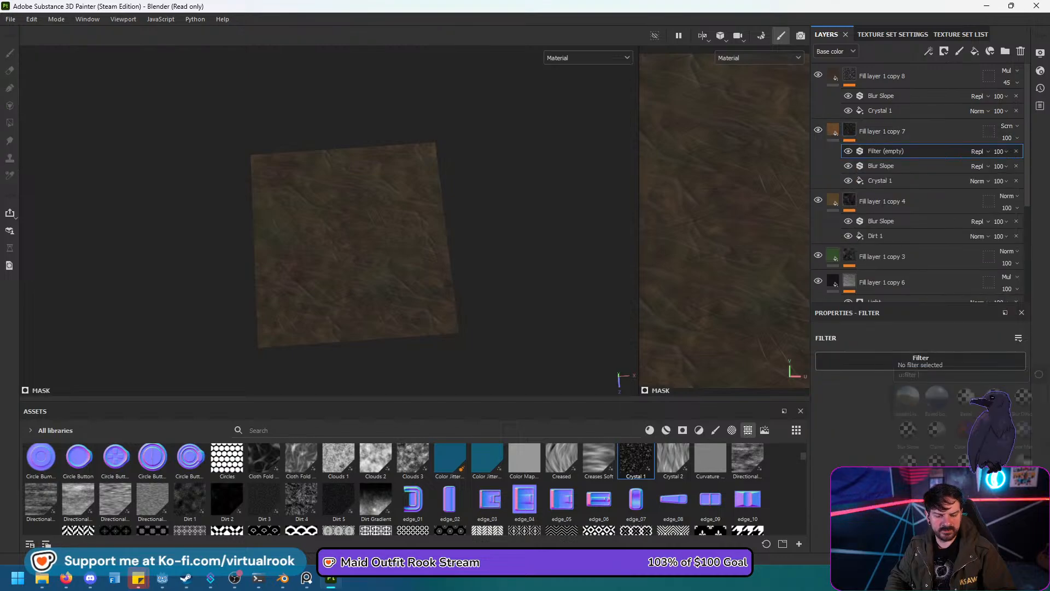
click(1023, 397)
Try different Blur Directional intensities on the orange-brown layer's mask and set the intensity to 3.8.
scroll(246, 218, up, 5)
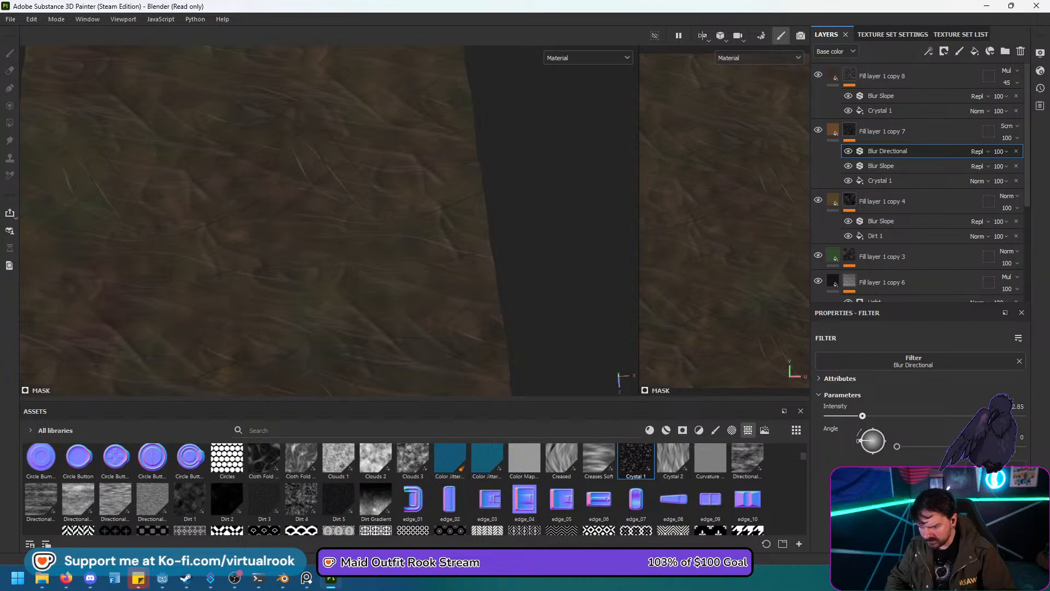
drag(862, 415, 943, 415)
drag(843, 416, 873, 416)
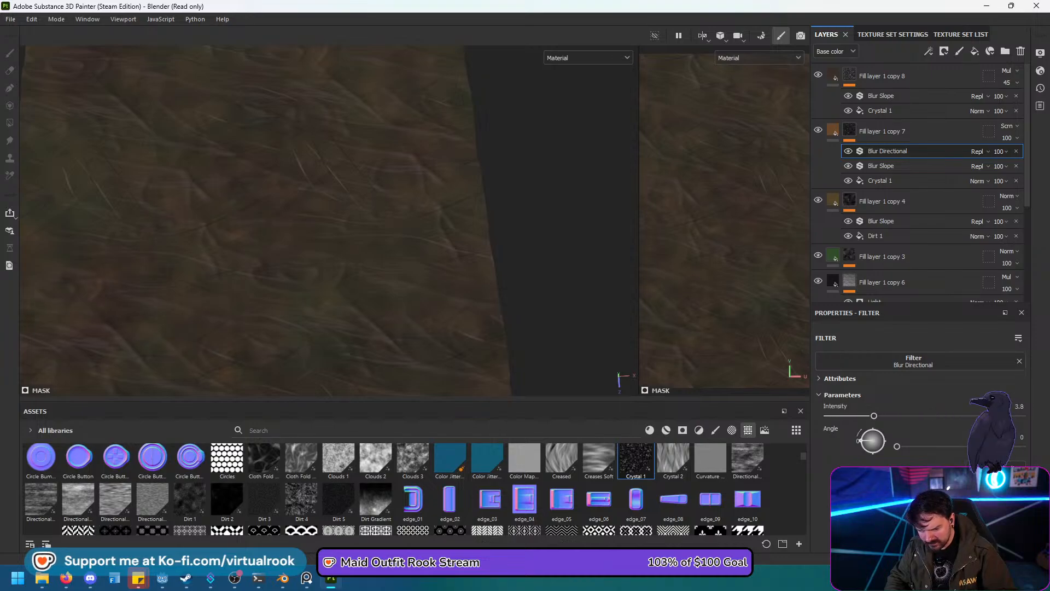
scroll(328, 219, down, 4)
alt+drag(328, 218, 306, 247)
alt+middle_drag(306, 246, 304, 280)
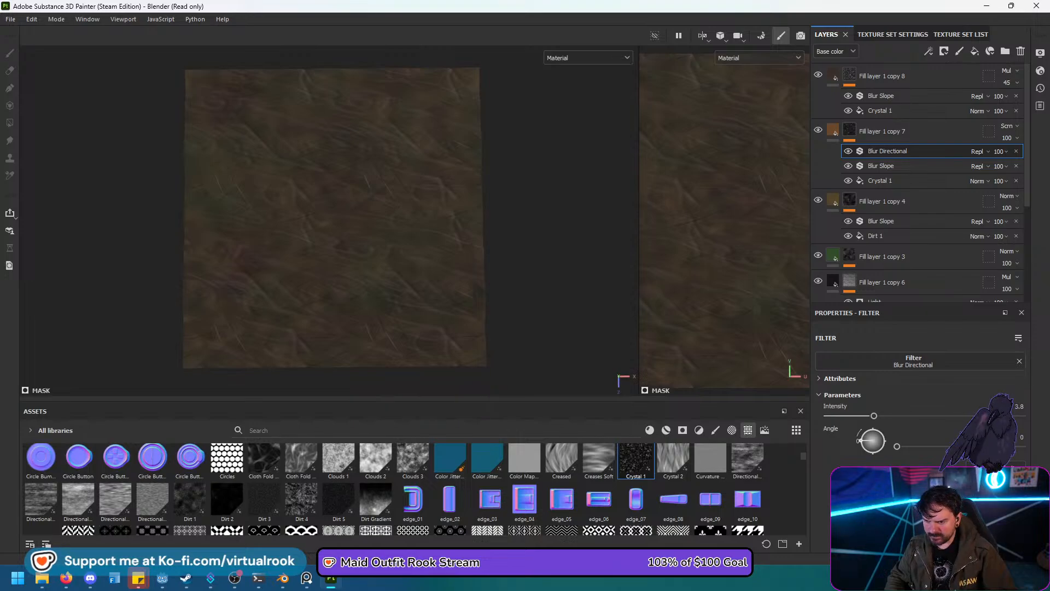
alt+drag(306, 246, 322, 228)
scroll(328, 220, up, 2)
scroll(328, 221, down, 2)
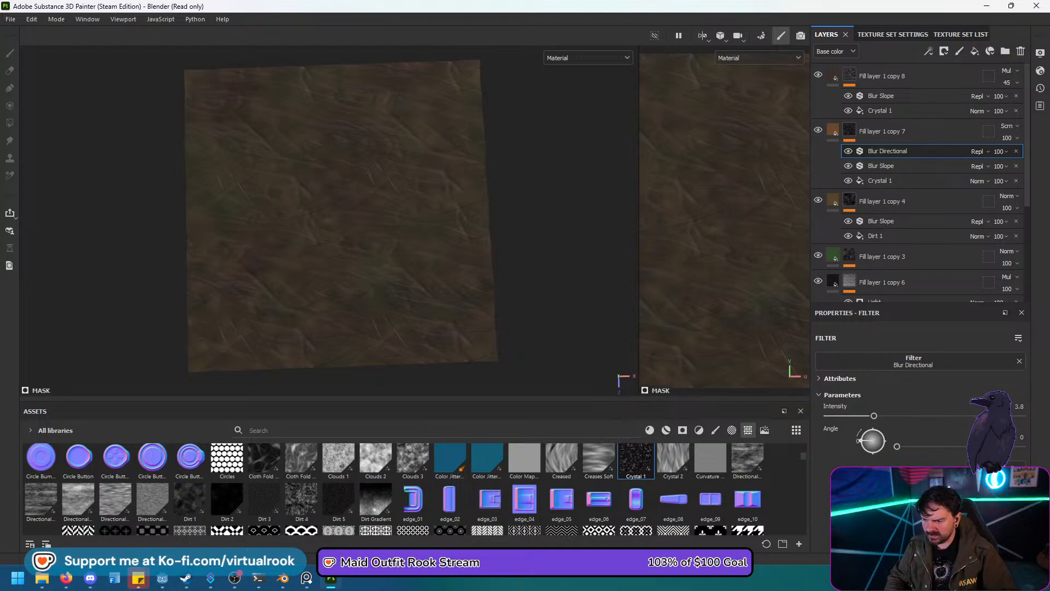
Add a paint layer above the dark brown Multiply layer and set its brush base colour to near-black.
click(849, 75)
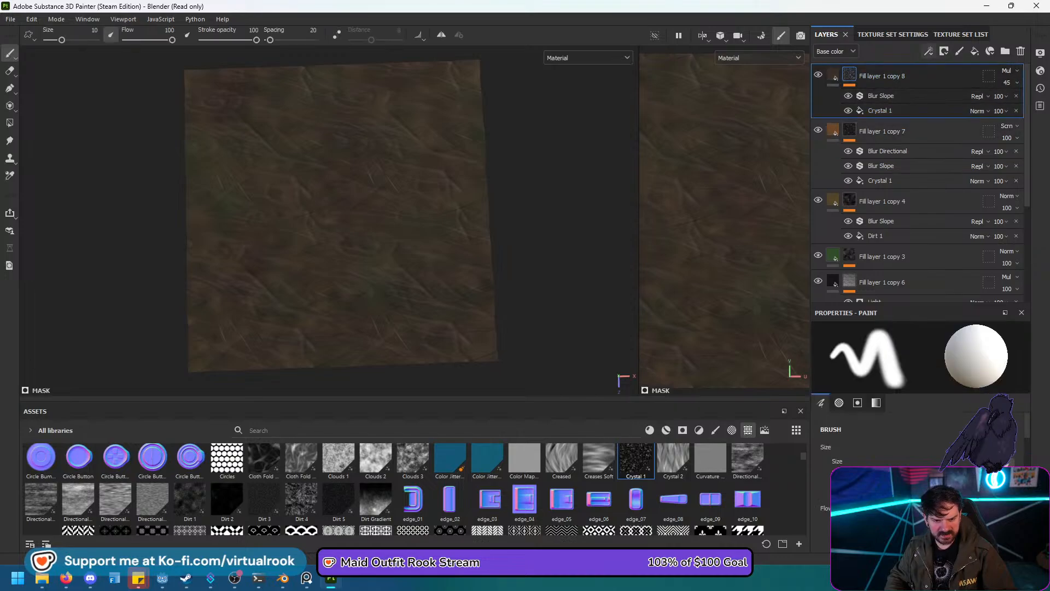
click(960, 51)
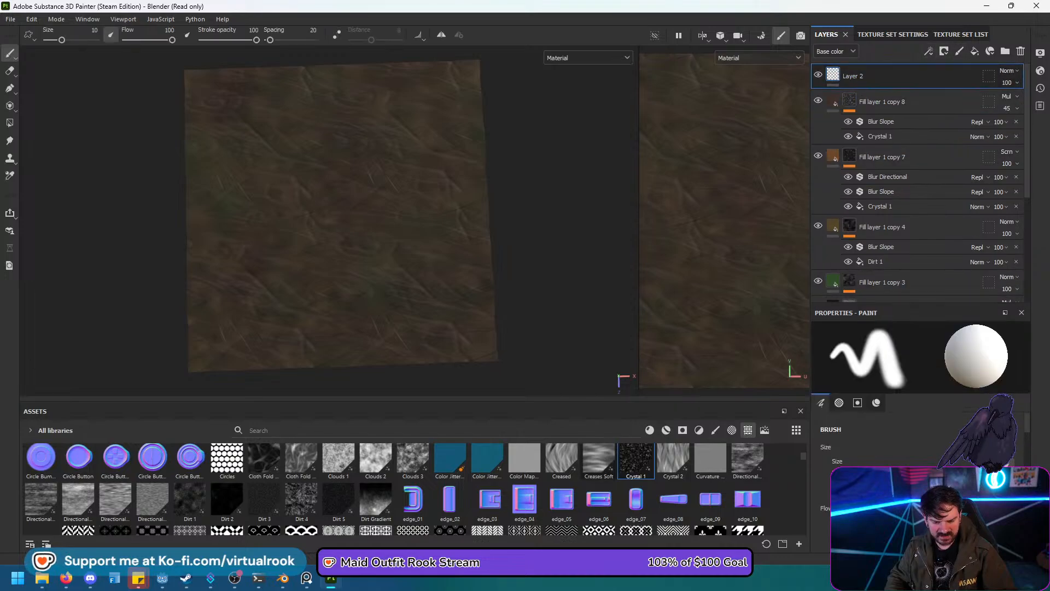
scroll(886, 465, down, 4)
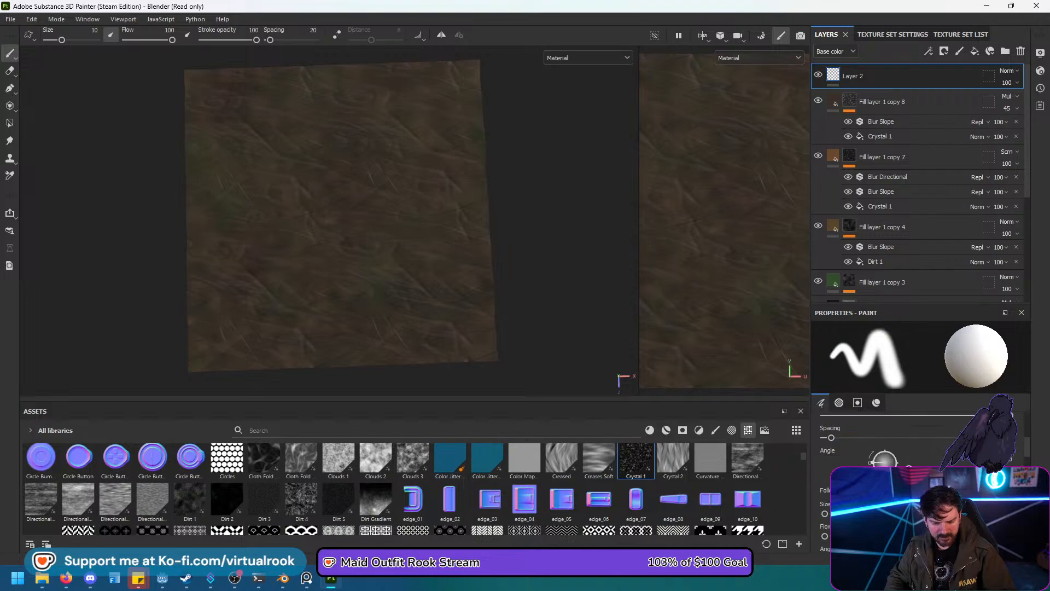
click(876, 402)
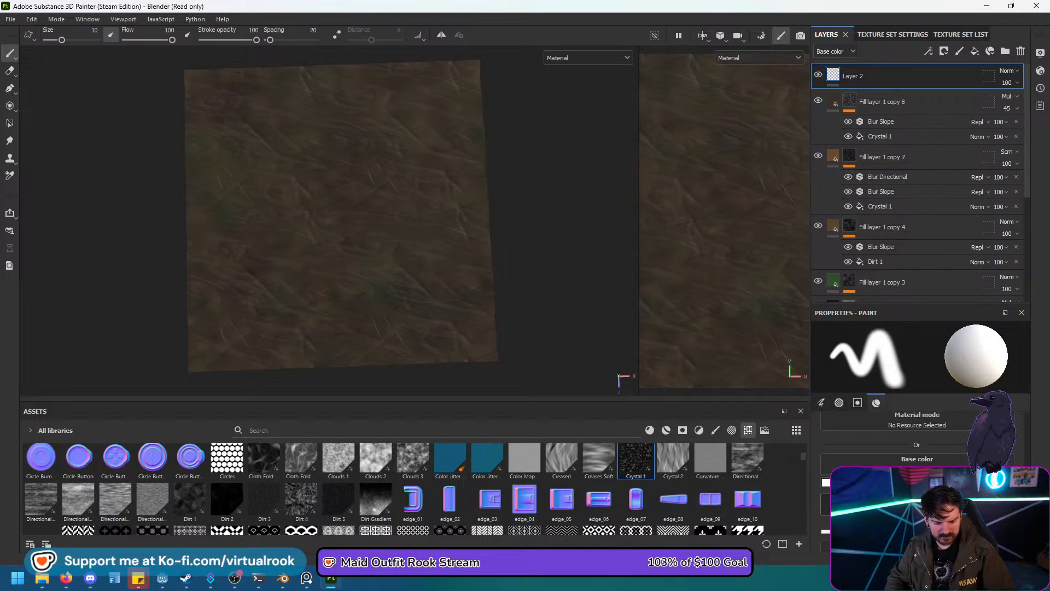
click(887, 482)
click(896, 492)
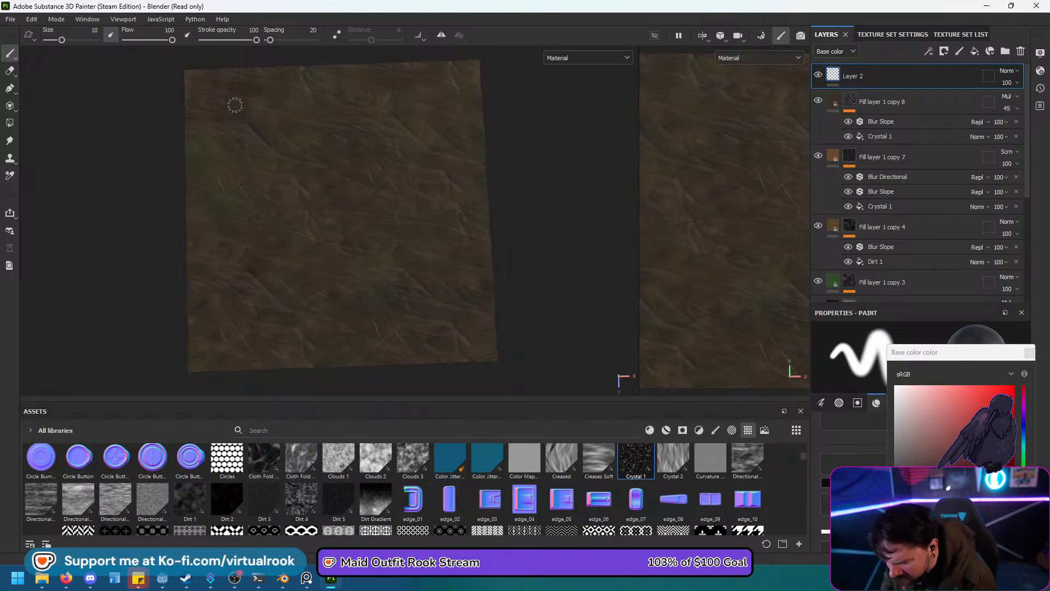
key(ctrl)
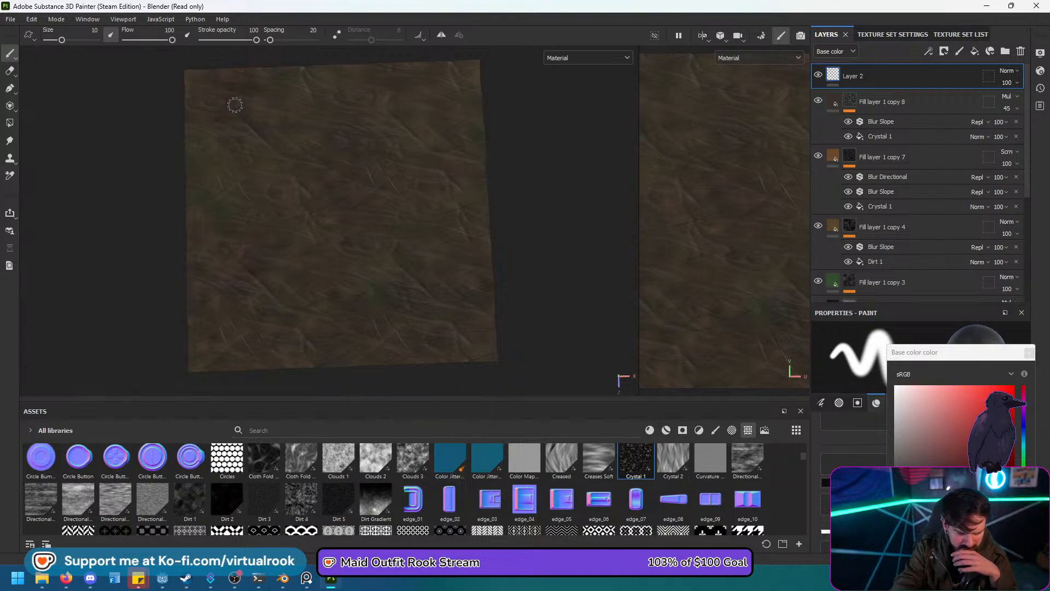
click(1029, 353)
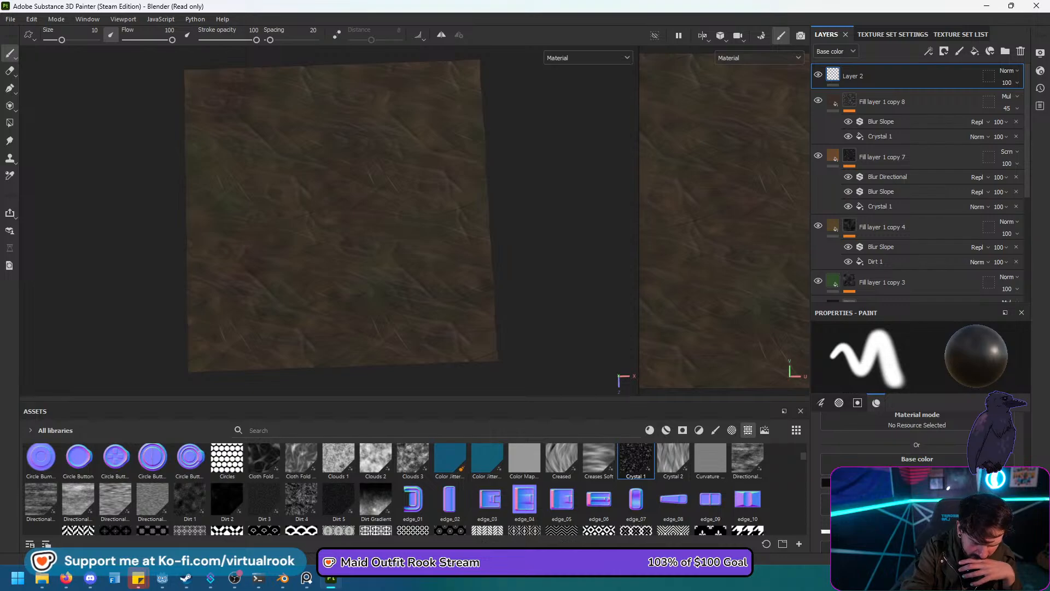
Set the paint brush's alpha to Brush Sponge Hollow.
scroll(902, 443, up, 7)
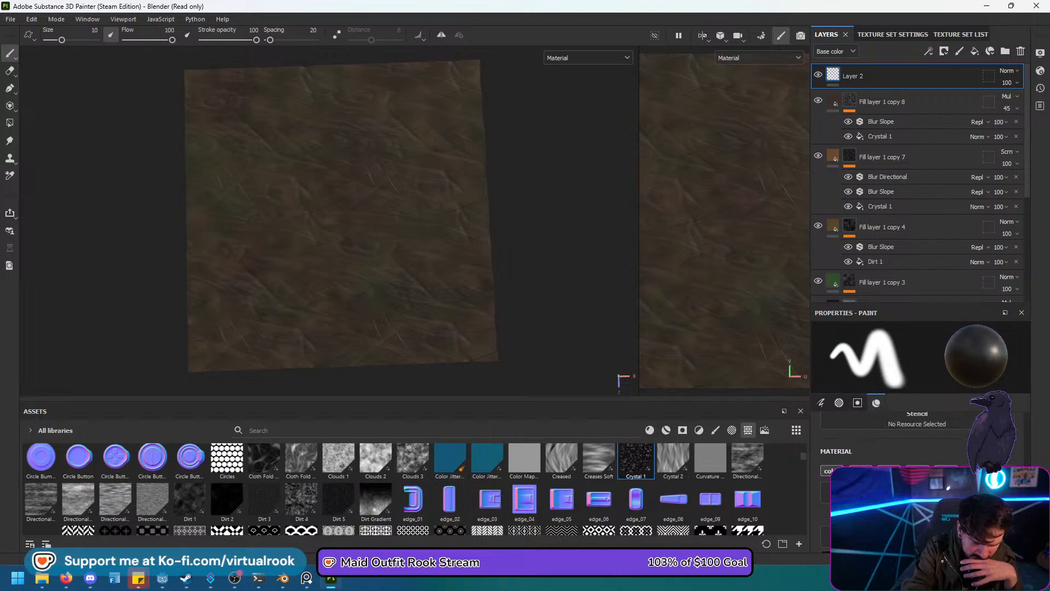
scroll(902, 443, down, 3)
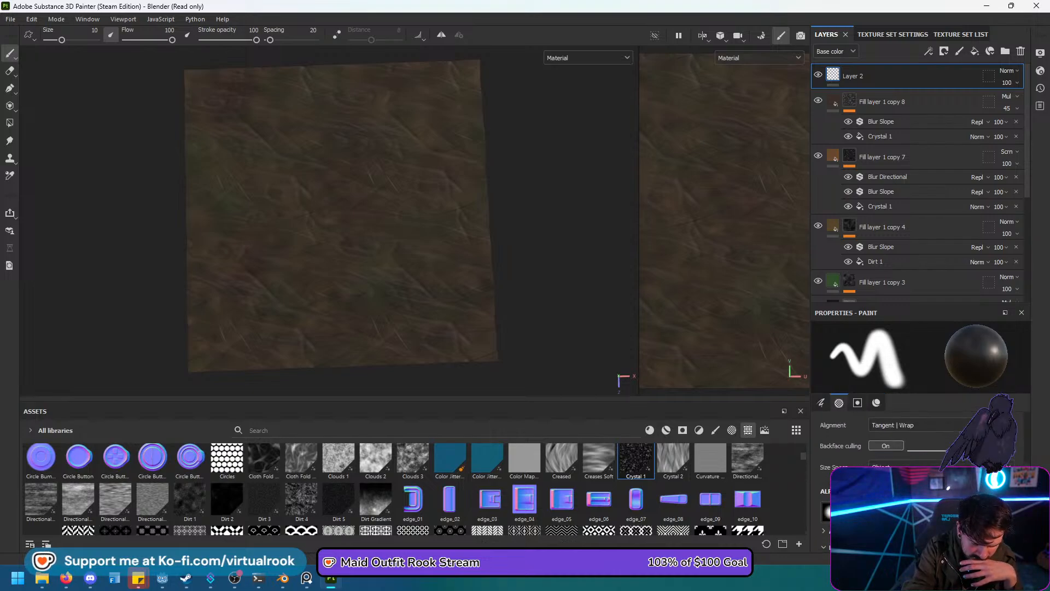
click(875, 438)
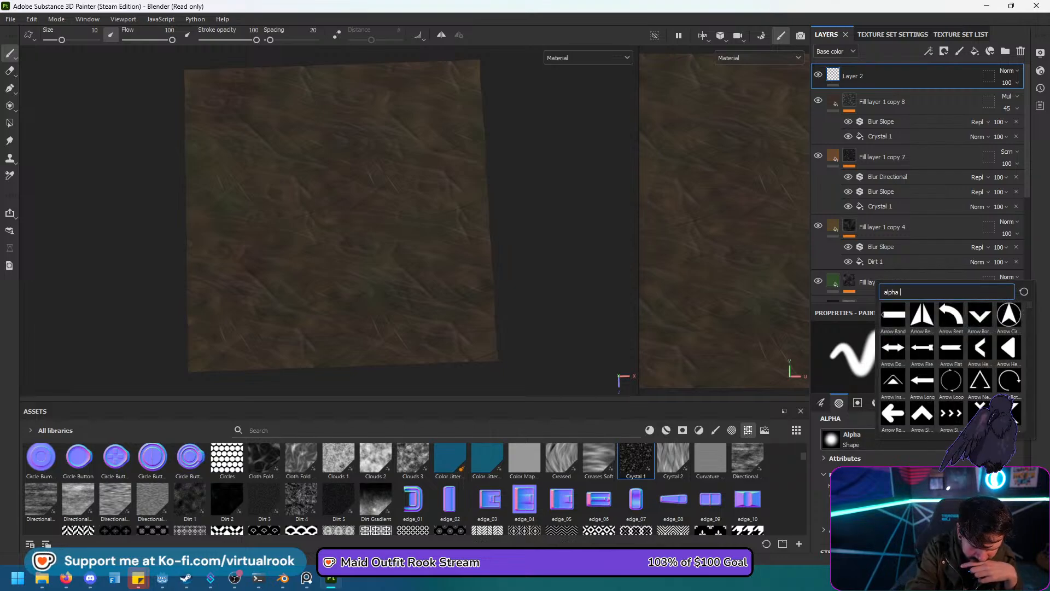
scroll(951, 367, down, 10)
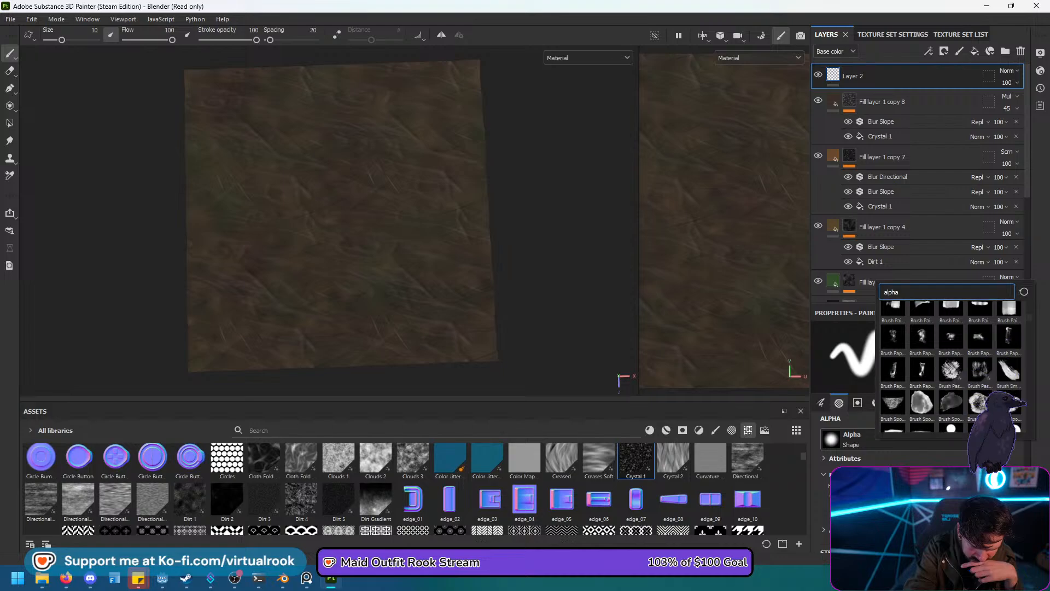
scroll(950, 367, down, 2)
scroll(950, 367, down, 2)
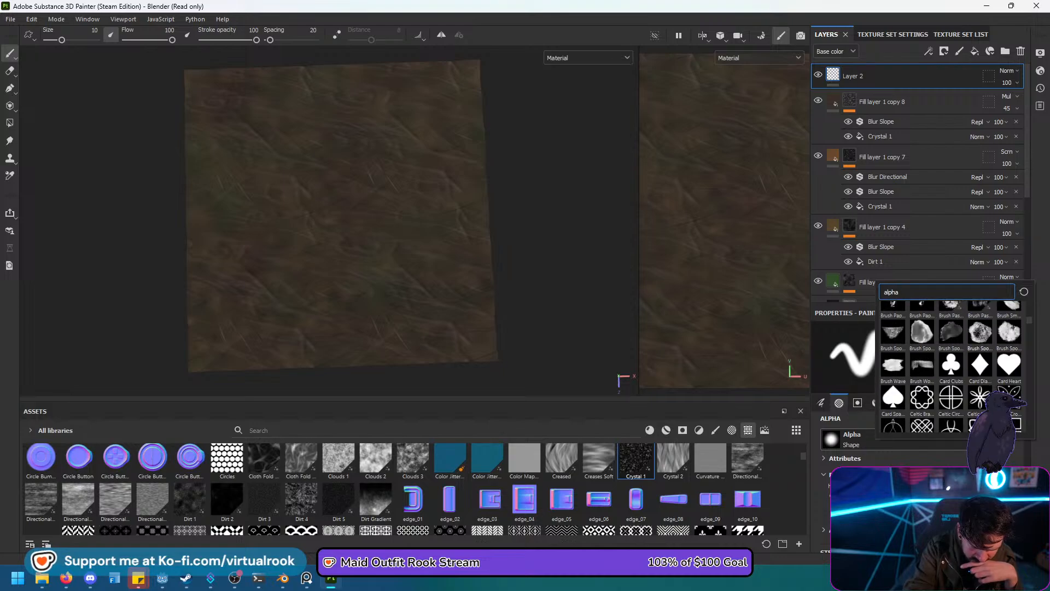
click(977, 335)
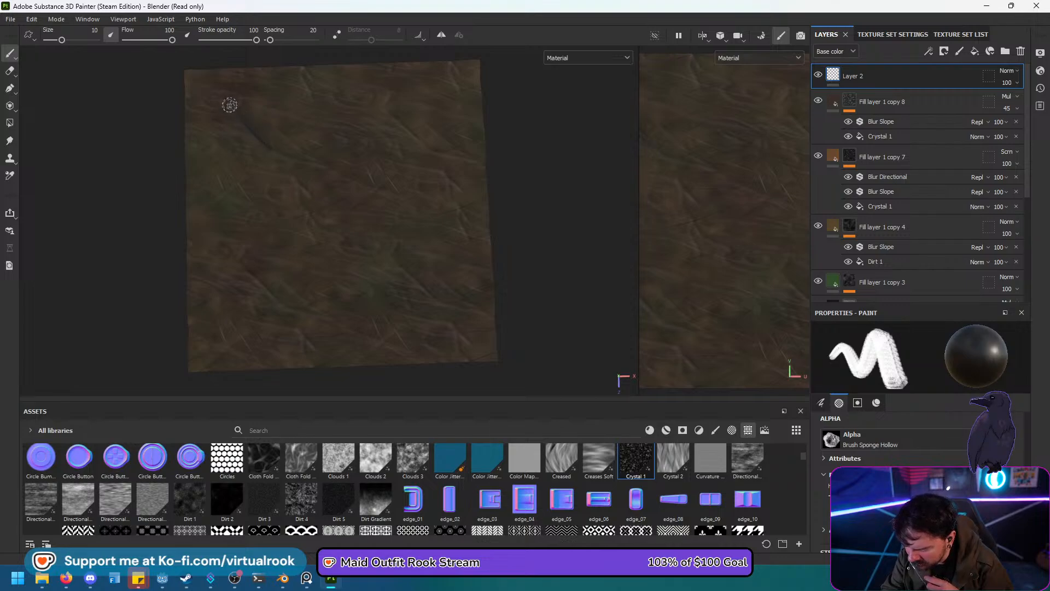
Paint dark shading with the sponge brush into the diagonal crease and the oval knot in the upper part of the wood.
drag(237, 109, 282, 158)
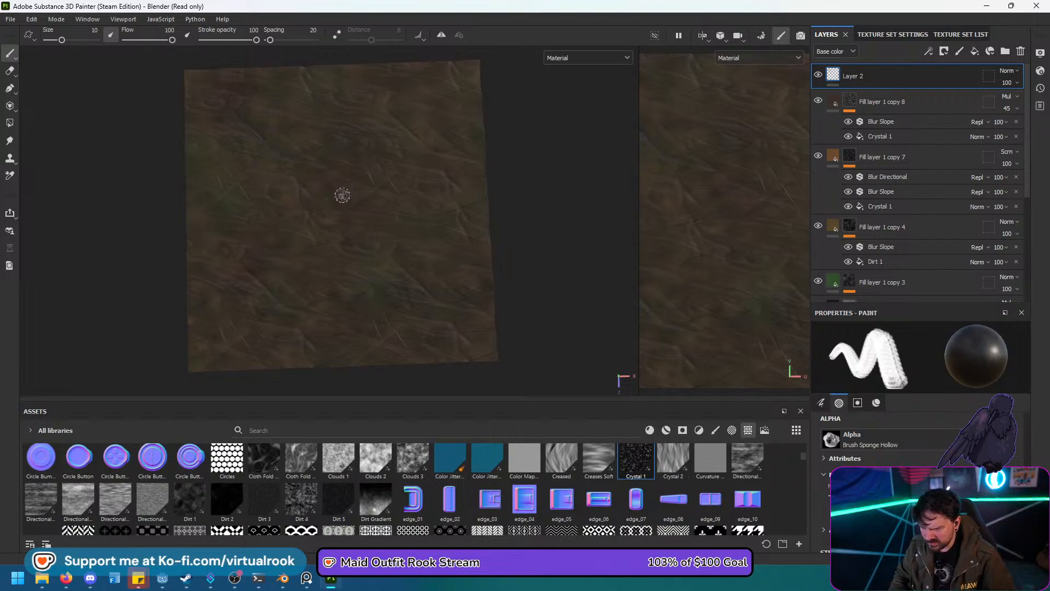
key(ctrl+z)
scroll(897, 459, down, 5)
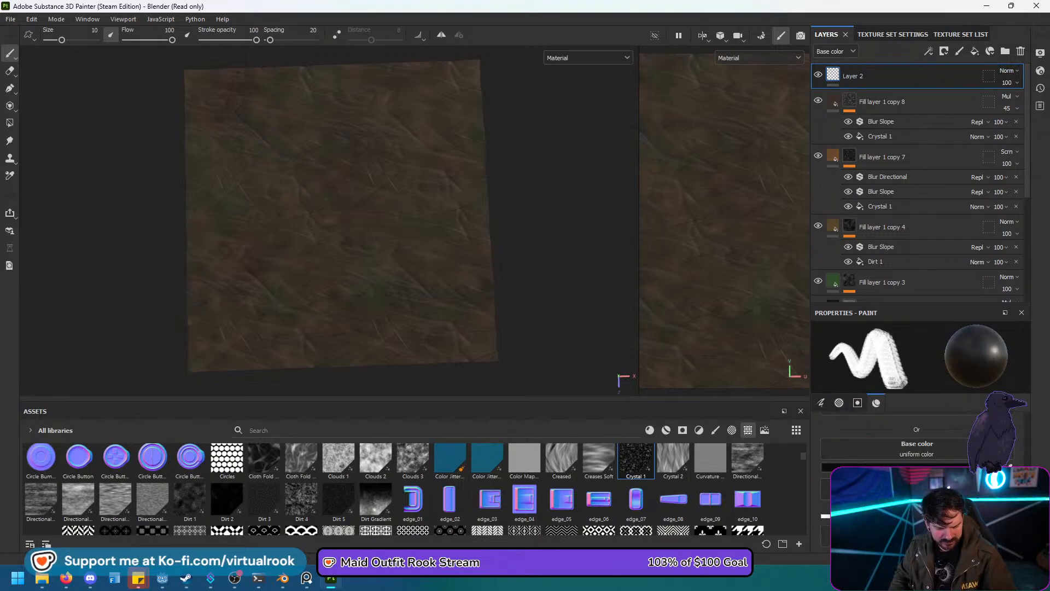
click(889, 467)
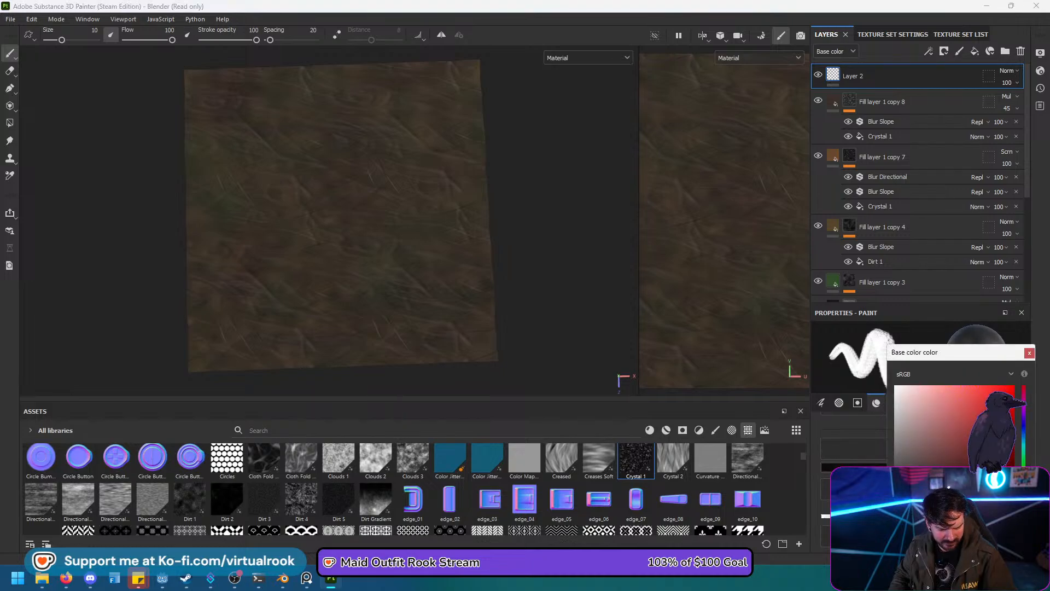
key(Escape)
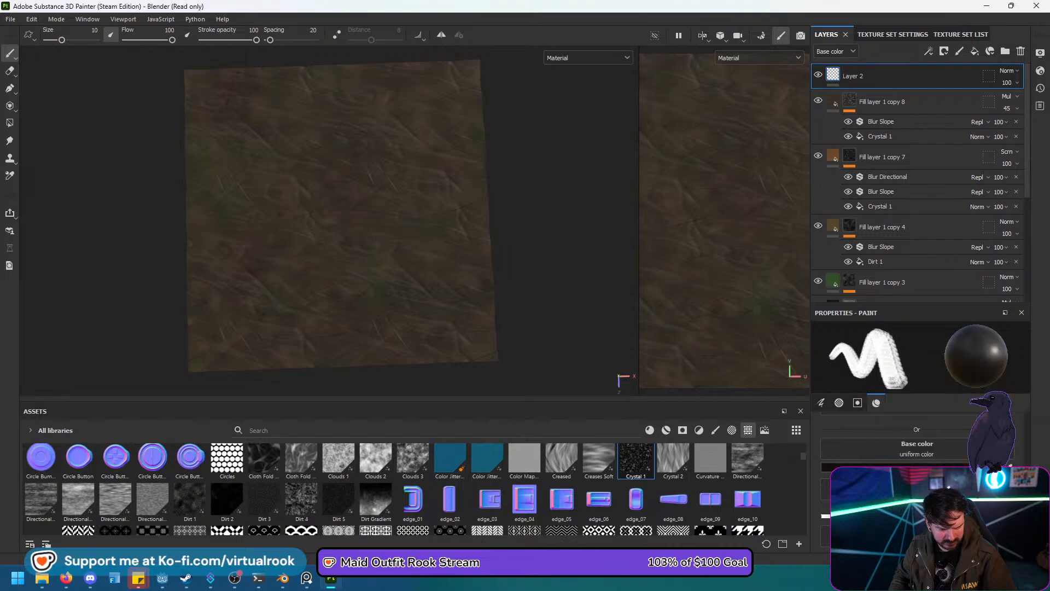
scroll(896, 449, up, 3)
scroll(896, 448, down, 4)
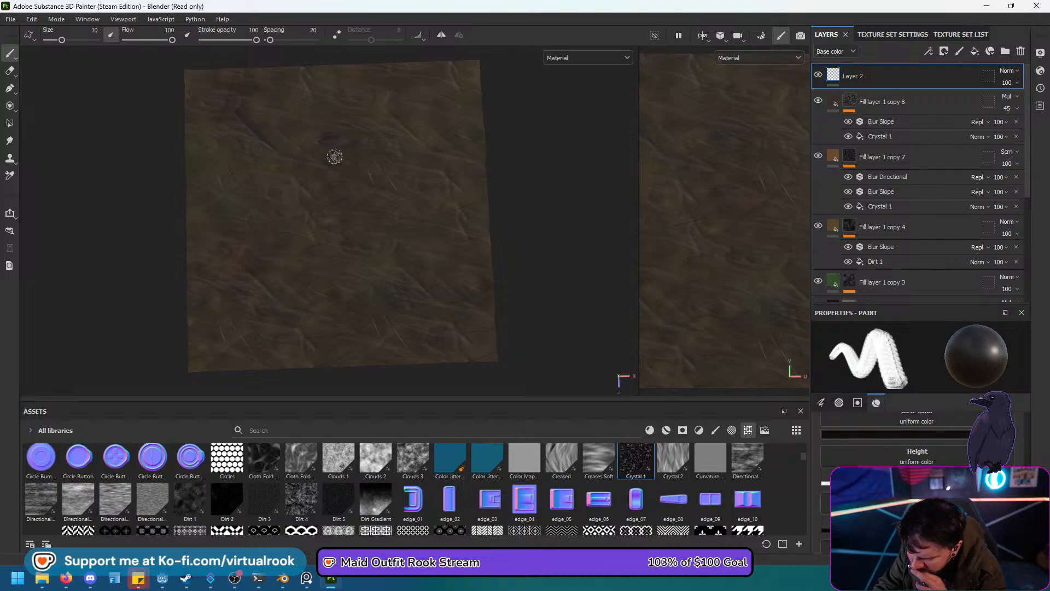
drag(334, 138, 322, 143)
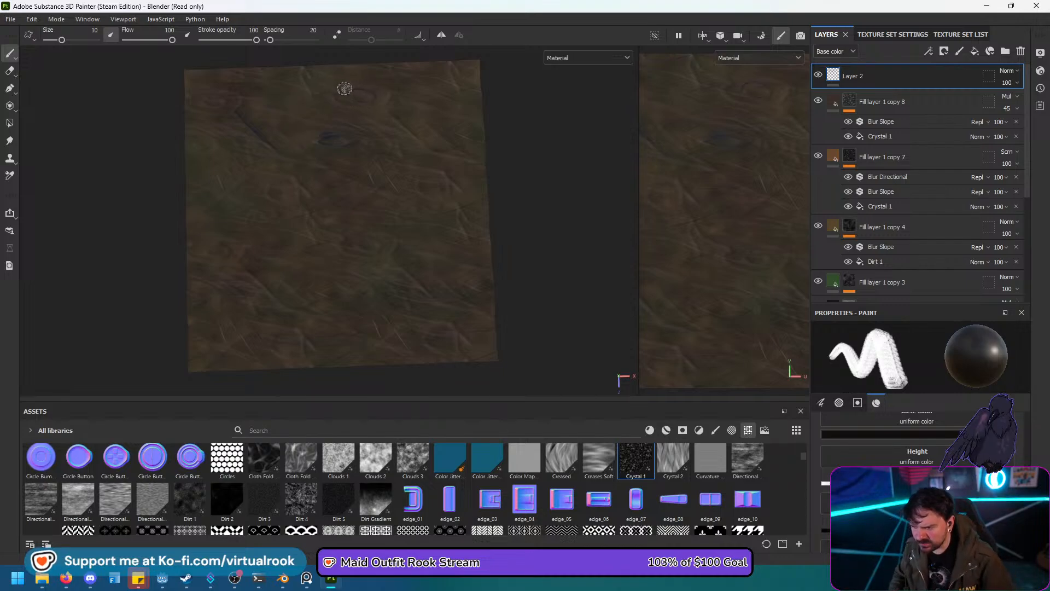
Try Multiply as the blending mode of Layer 2 for the marks painted on the plane.
scroll(342, 139, up, 3)
scroll(342, 139, up, 2)
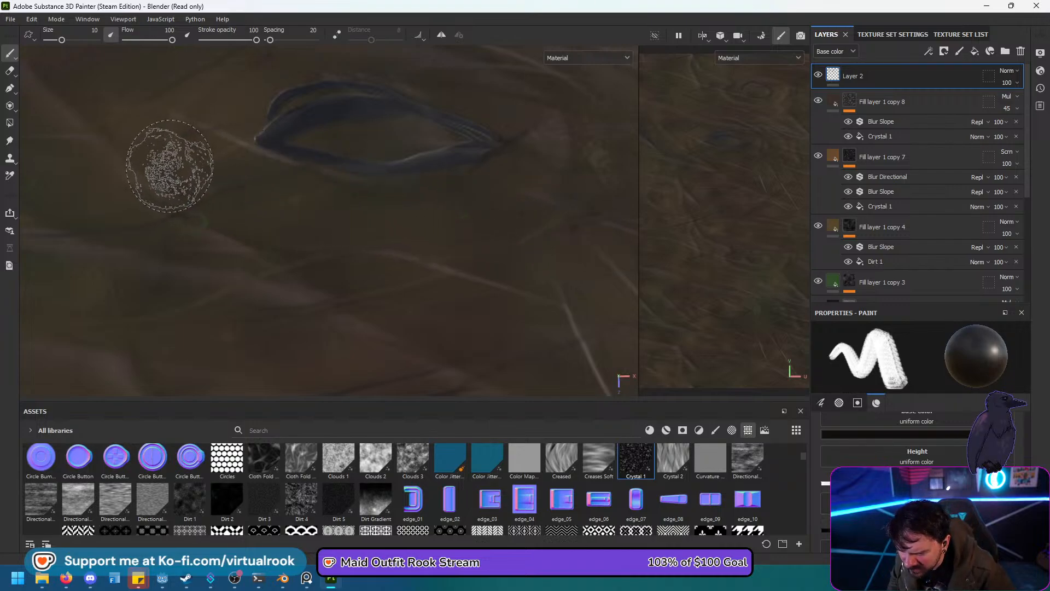
scroll(152, 121, down, 5)
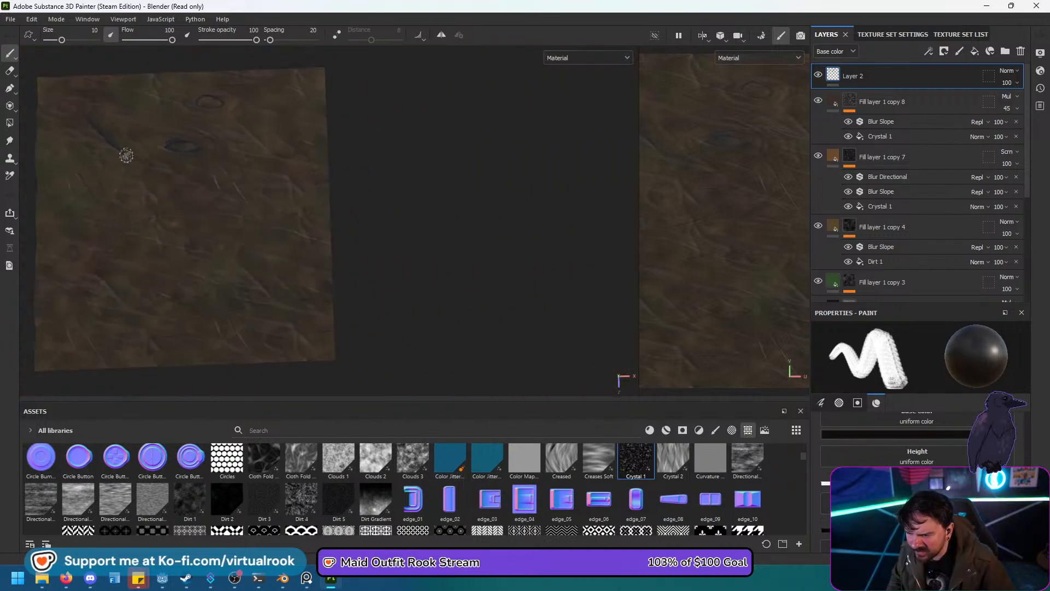
alt+drag(271, 210, 286, 178)
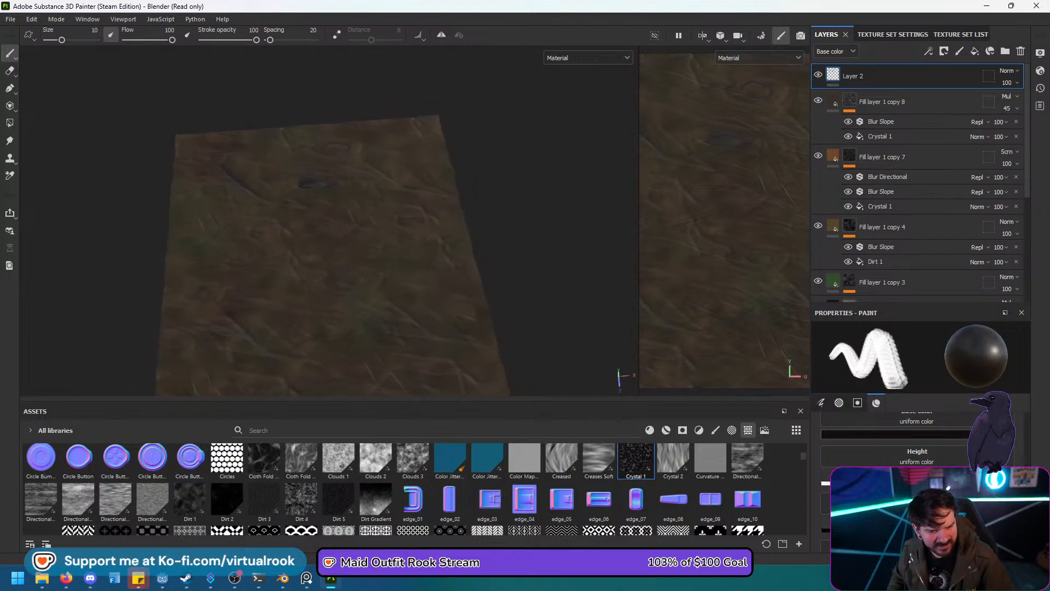
click(1008, 71)
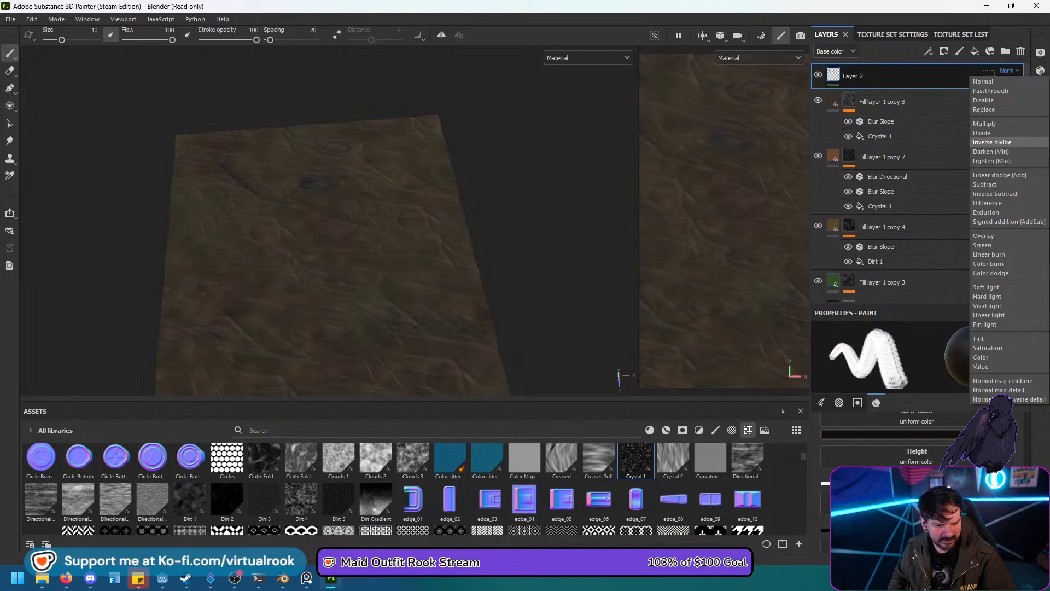
click(984, 124)
alt+drag(285, 197, 282, 238)
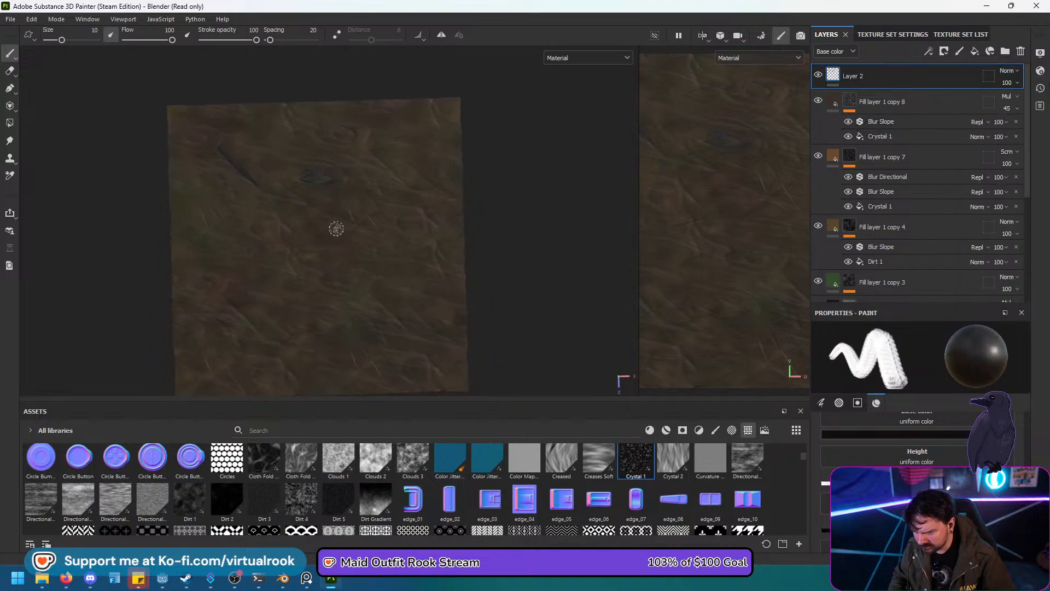
Undo the last two eye-shaped marks painted near the upper middle of the plane on Layer 2.
key(ctrl+z)
key(ctrl+z)
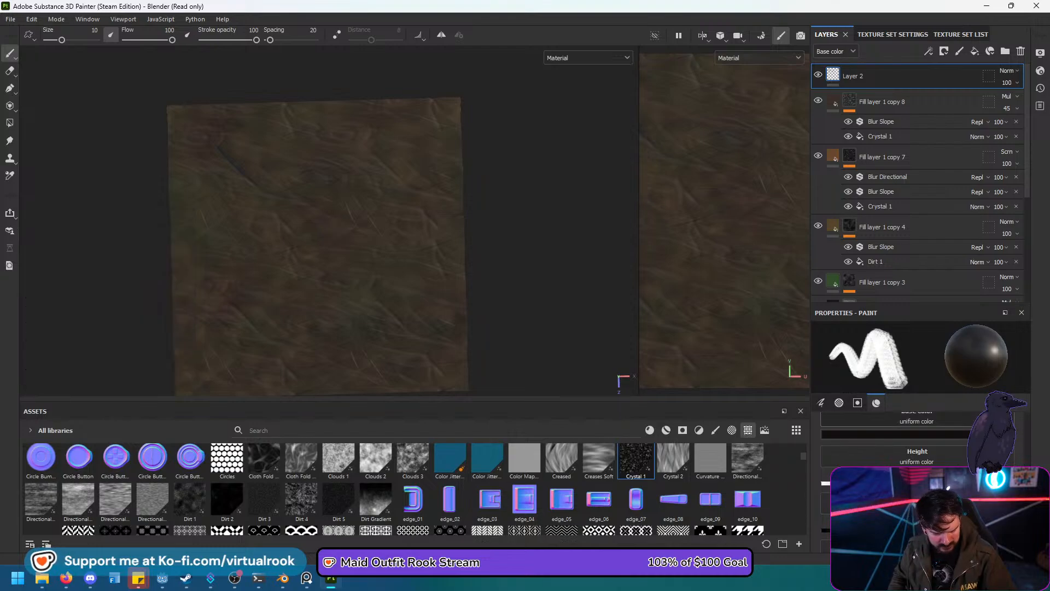
Choose the Cracks alpha for the paint brush and enlarge the brush to a size of about 99.
scroll(897, 438, up, 10)
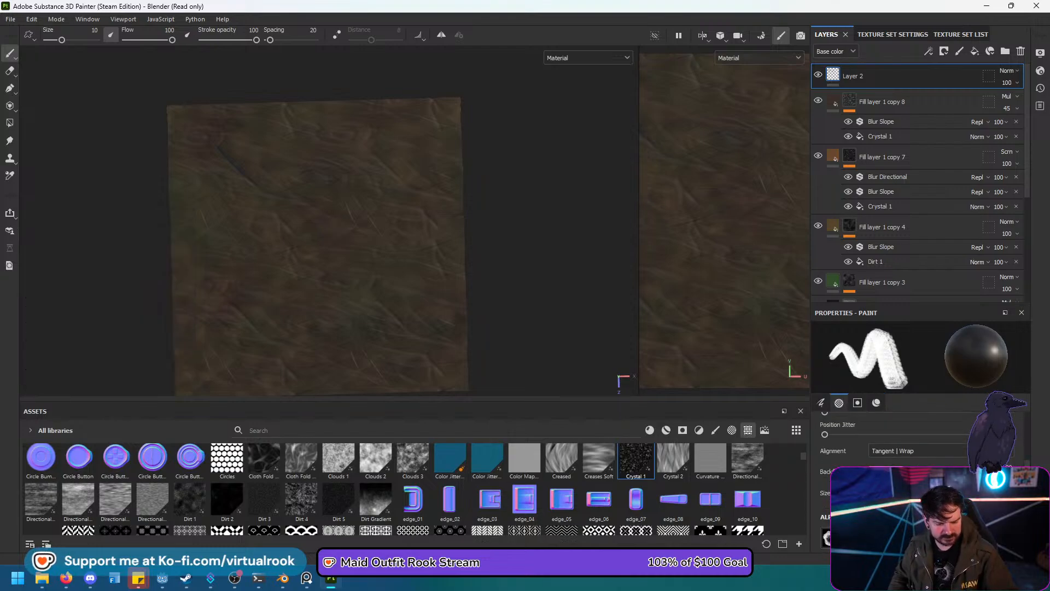
scroll(897, 438, down, 2)
click(850, 471)
scroll(957, 400, down, 5)
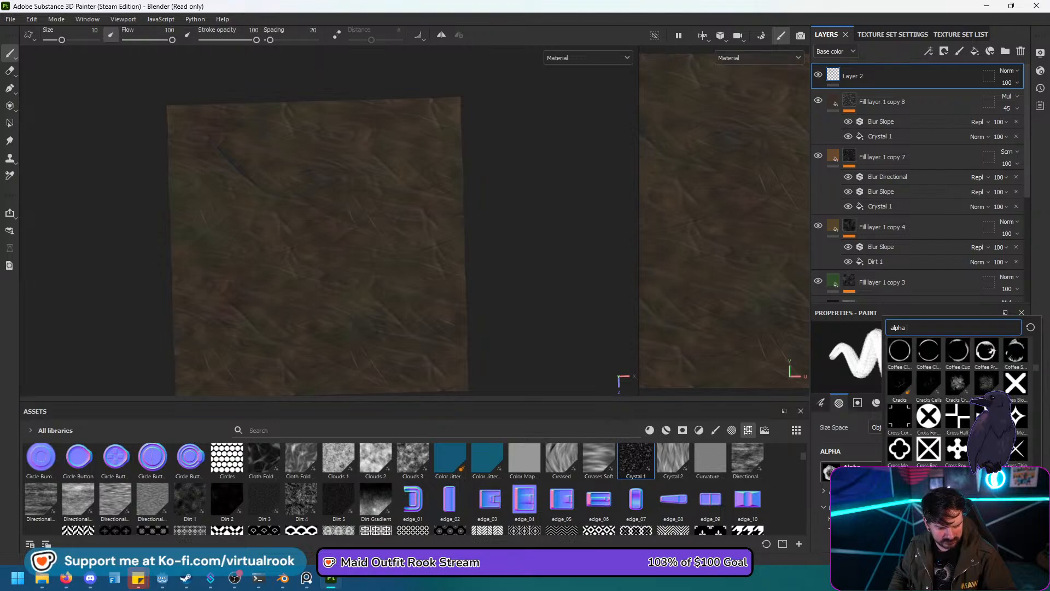
click(899, 384)
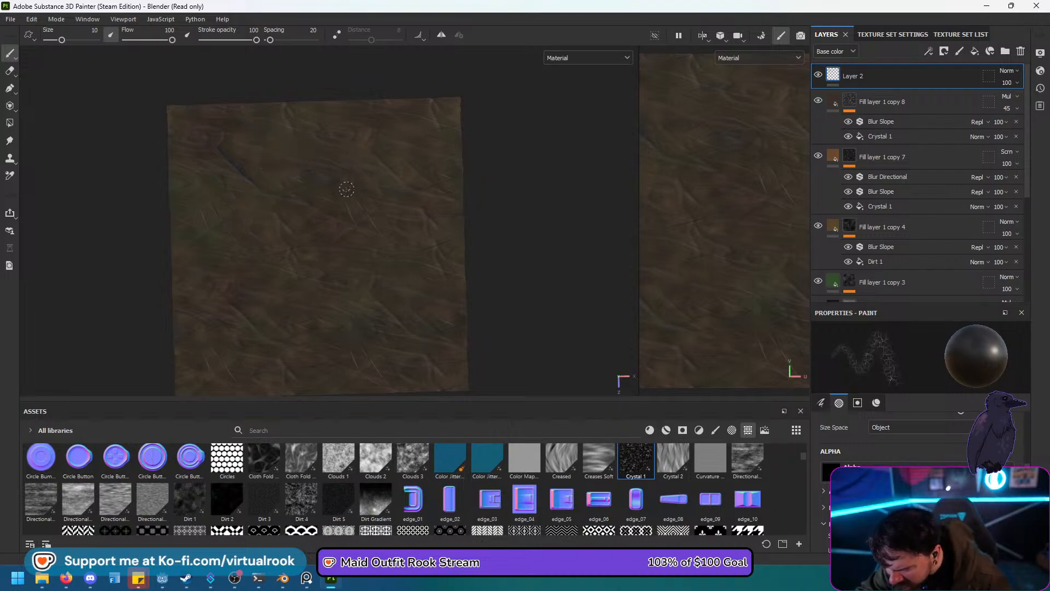
mouse_move(327, 178)
ctrl+right_down()
mouse_move(344, 178)
mouse_move(307, 162)
ctrl+right_up()
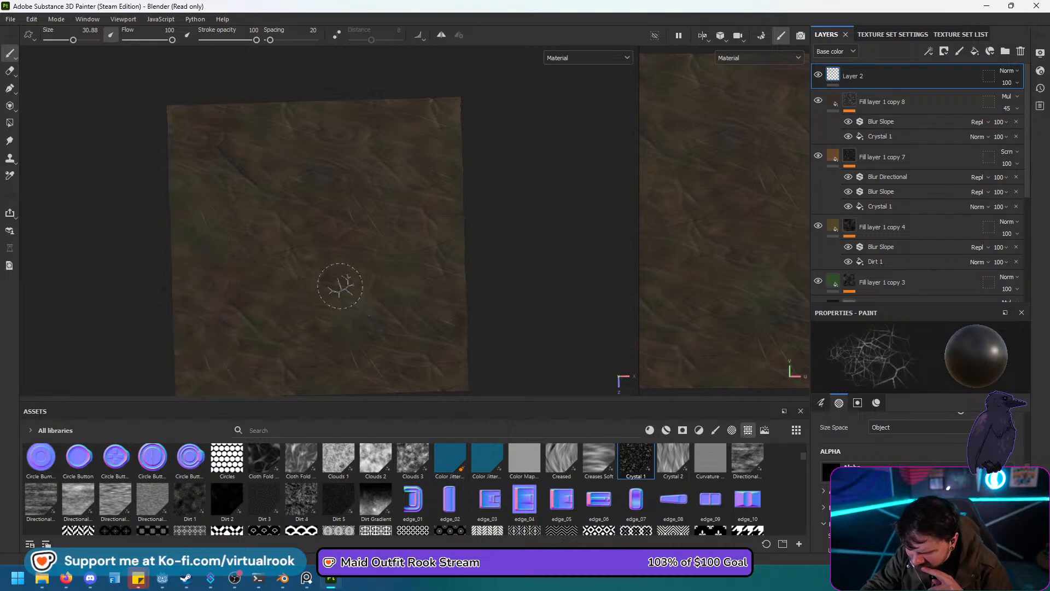
mouse_move(253, 267)
ctrl+right_down()
mouse_move(264, 288)
mouse_move(282, 287)
ctrl+right_up()
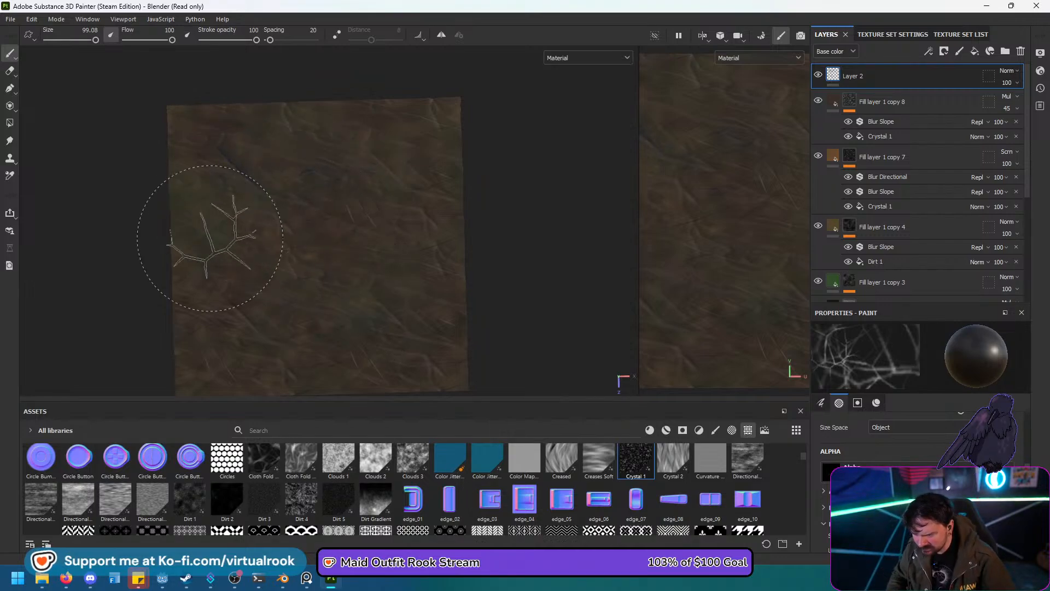
Set Layer 2's base color blending mode to Multiply and inspect the plane's surface up close and from a distance.
mouse_move(163, 292)
alt+mouse_down()
mouse_move(163, 229)
mouse_move(201, 307)
alt+mouse_up()
alt+middle_drag(235, 316, 222, 246)
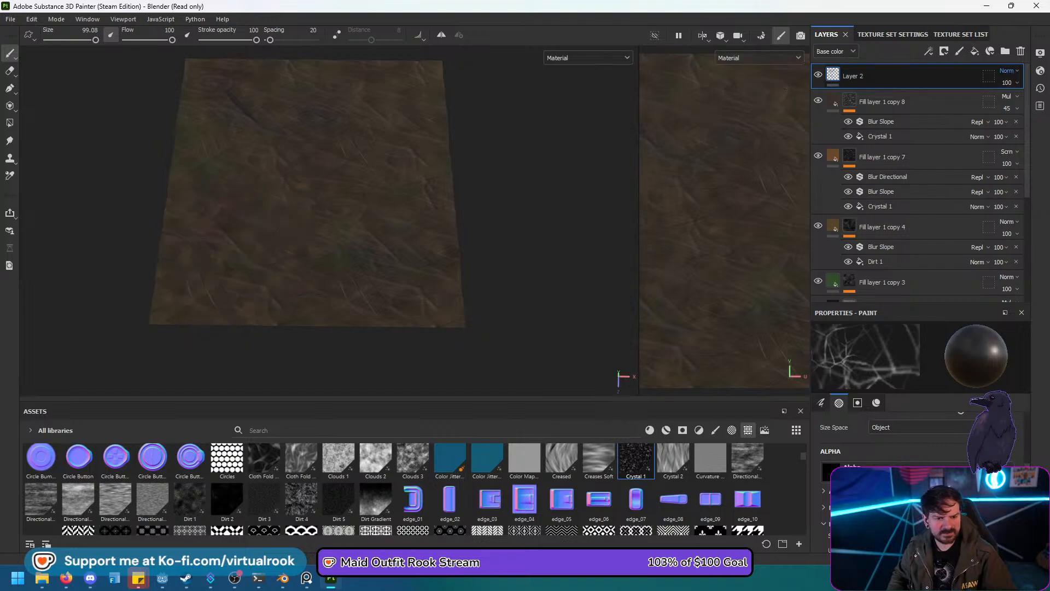
click(1007, 71)
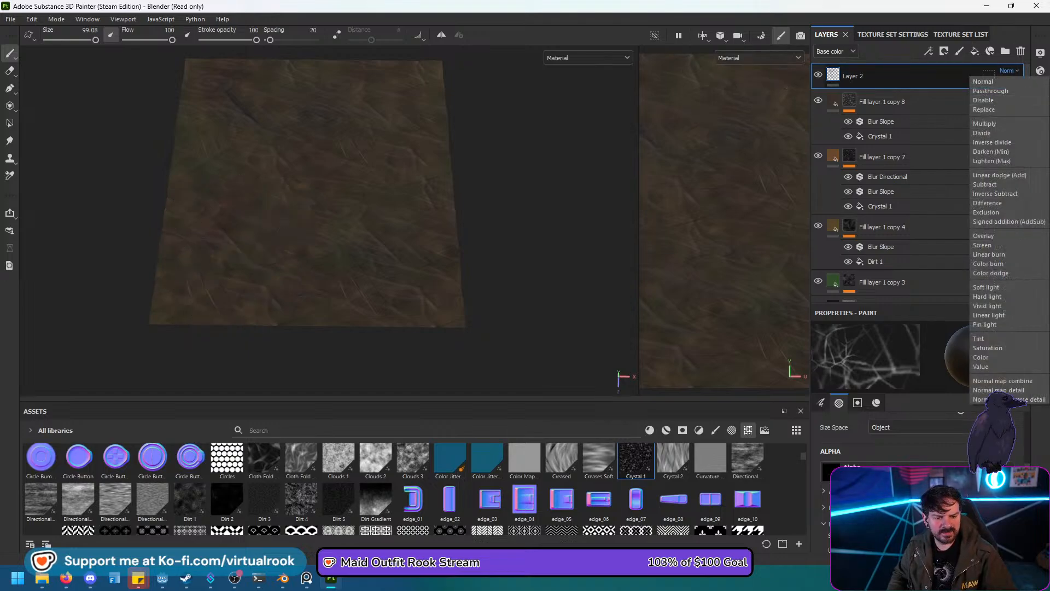
click(984, 124)
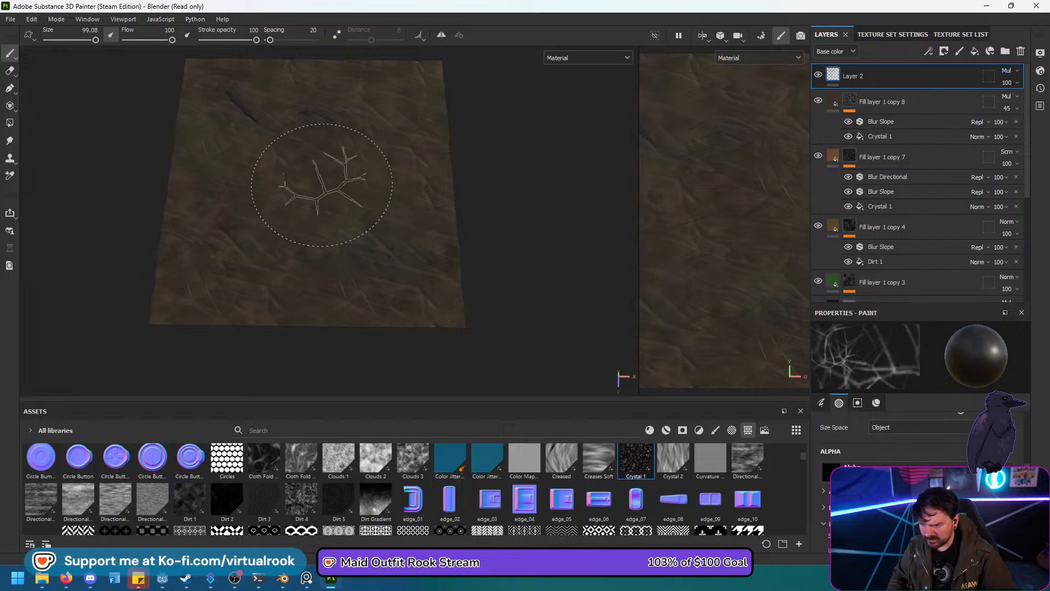
scroll(322, 184, up, 6)
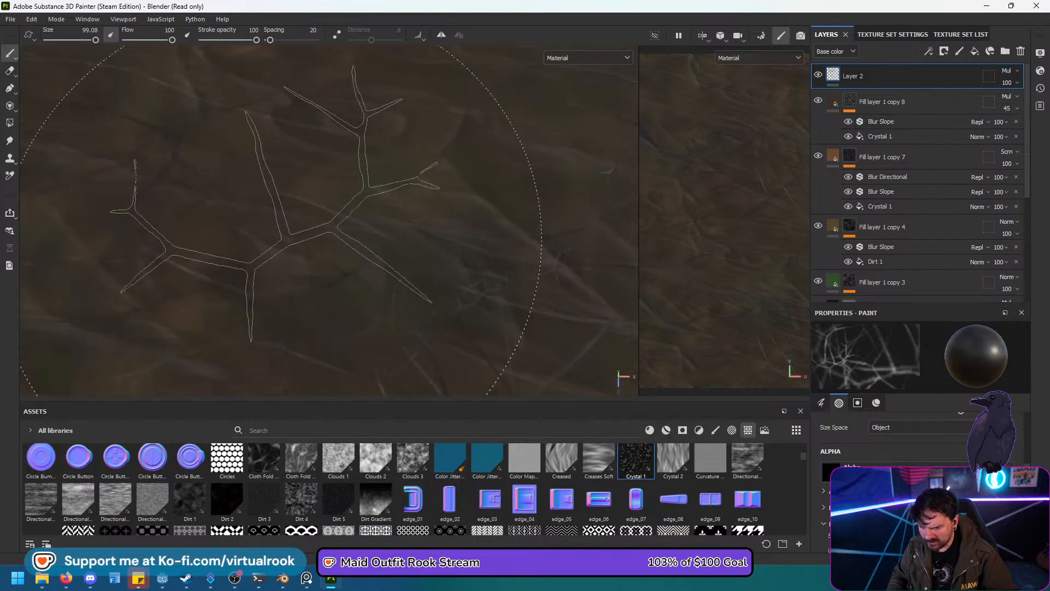
scroll(262, 187, down, 10)
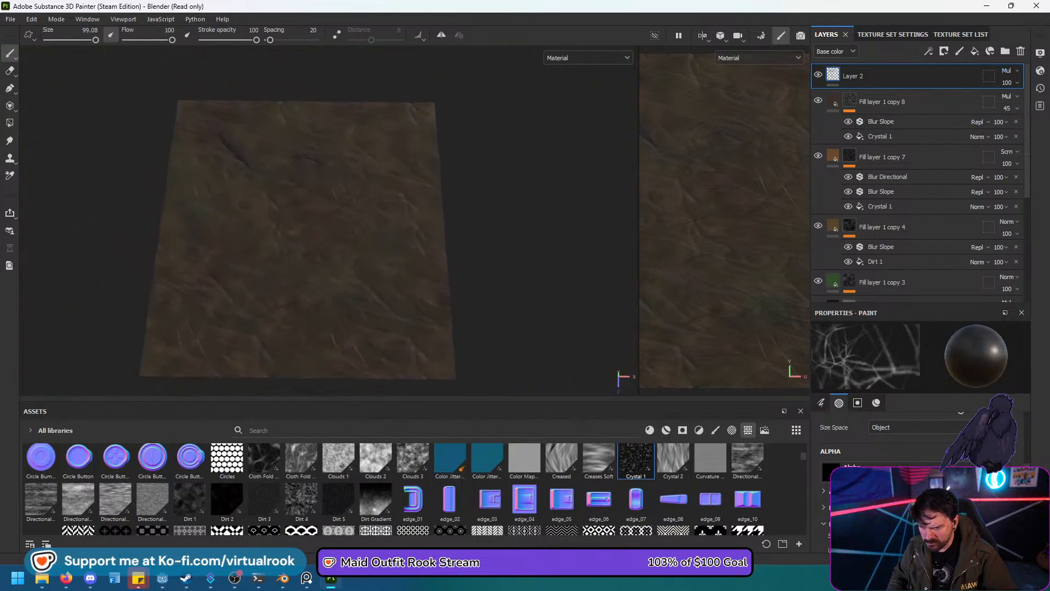
scroll(217, 226, down, 2)
mouse_move(227, 227)
alt+mouse_down()
mouse_move(241, 257)
mouse_move(262, 246)
alt+mouse_up()
alt+middle_drag(262, 246, 302, 234)
alt+drag(302, 234, 307, 216)
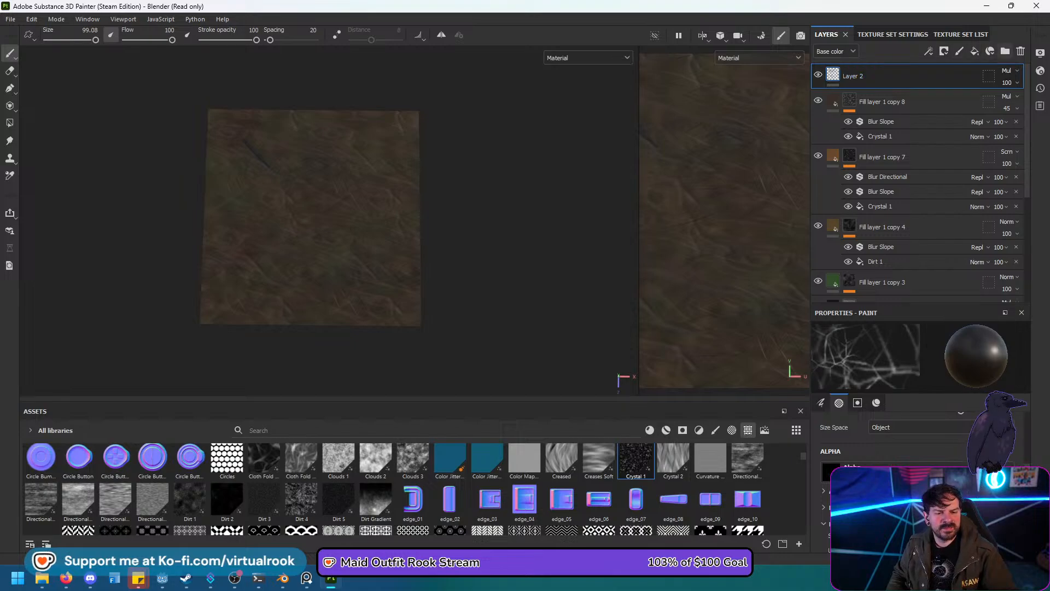
click(990, 51)
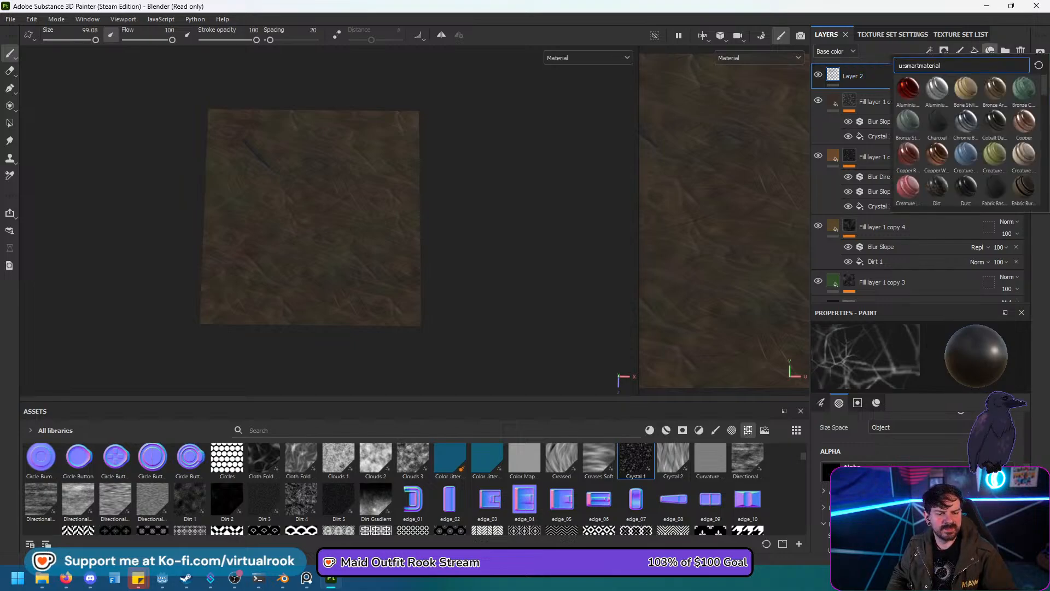
click(928, 51)
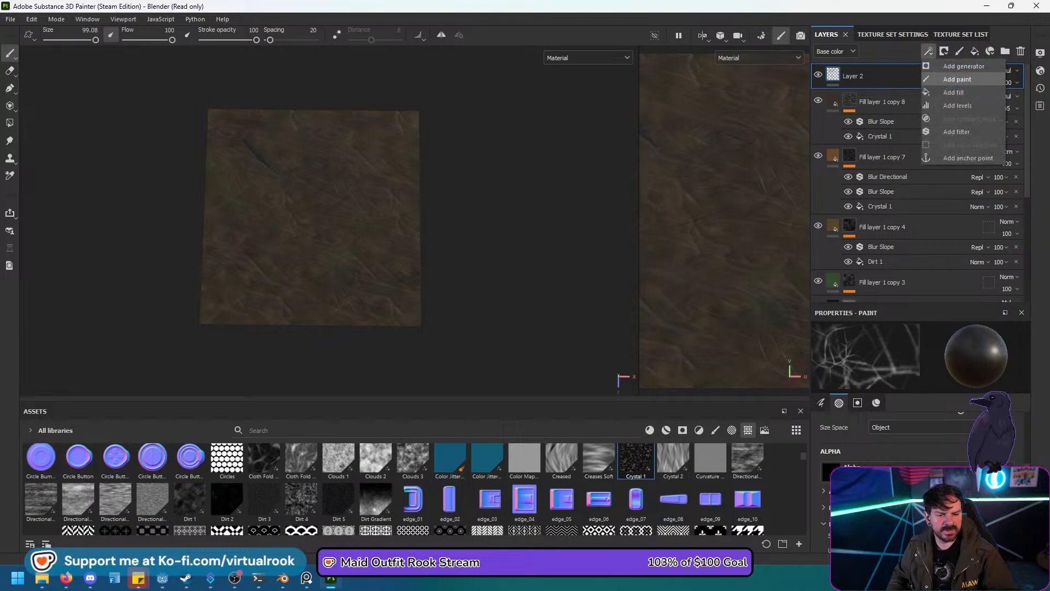
click(956, 132)
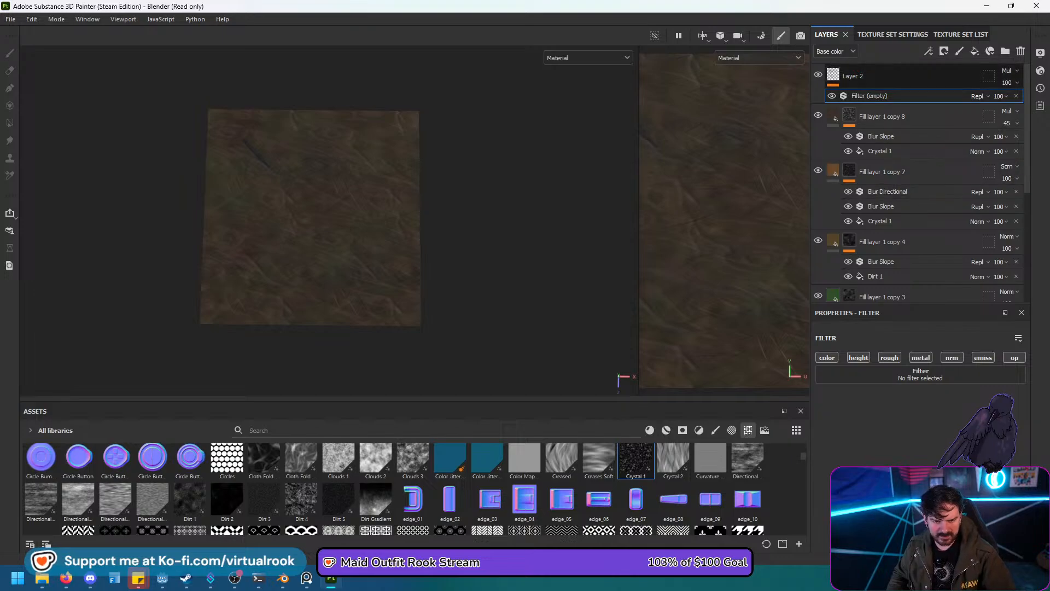
click(1016, 96)
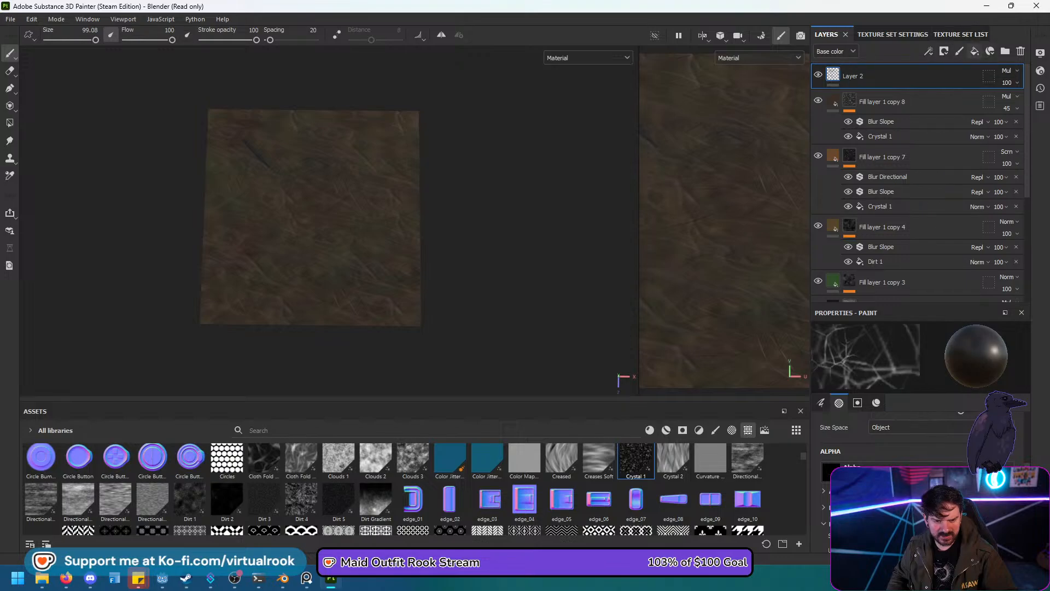
click(975, 51)
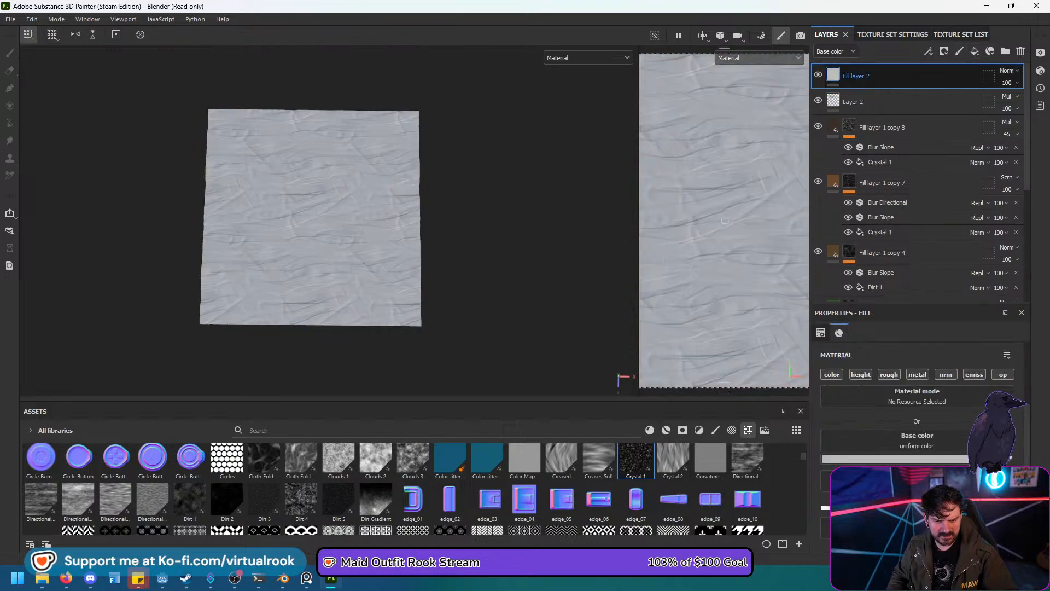
key(ctrl+z)
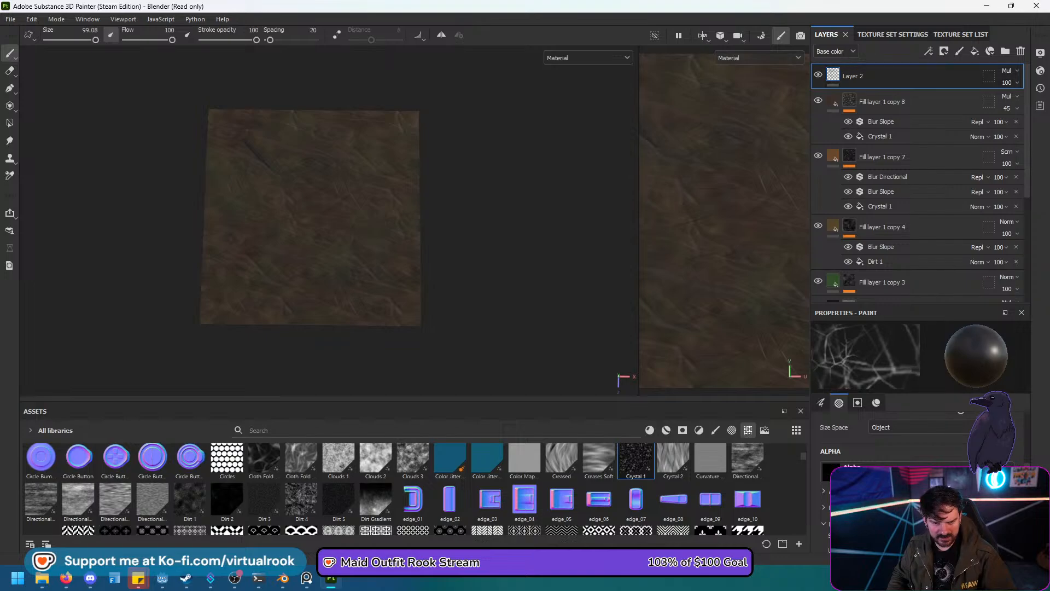
Add a new empty paint layer directly above Layer 2.
click(928, 51)
click(928, 51)
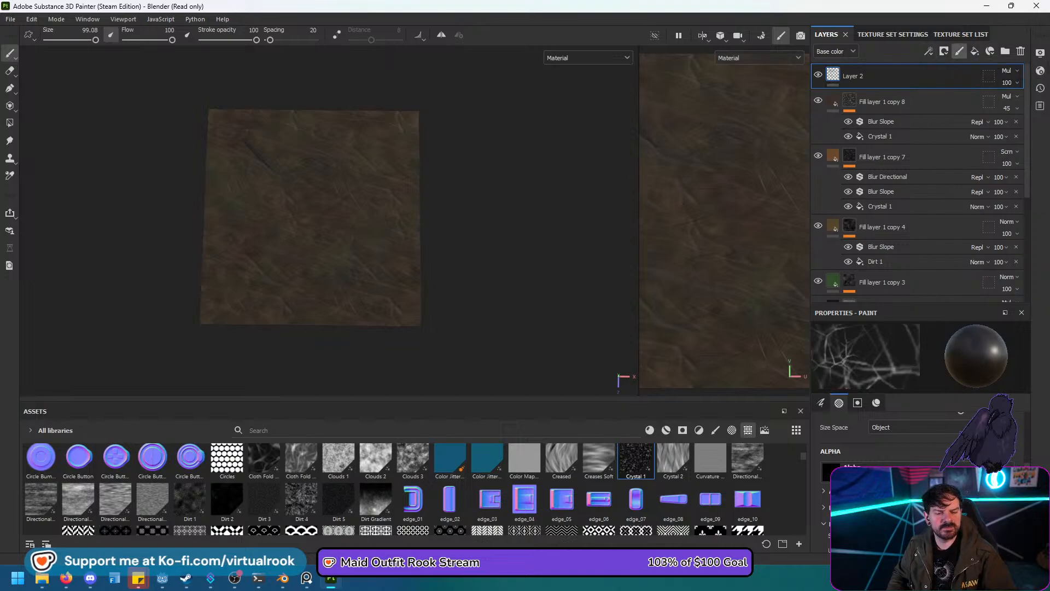
click(959, 50)
Try a Color Match filter on the new paint layer, then delete the filter.
click(928, 50)
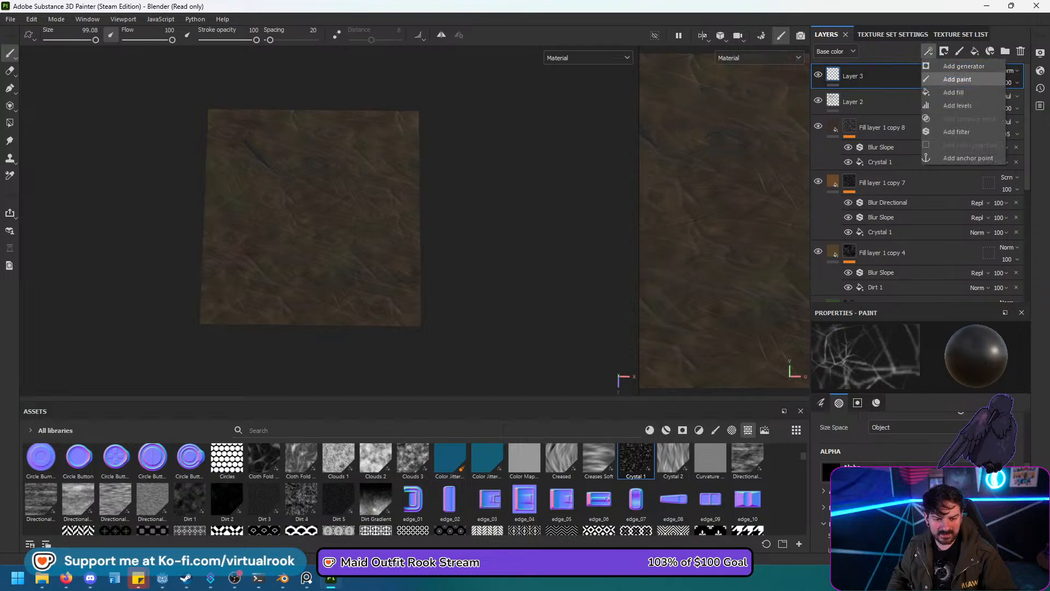
click(957, 132)
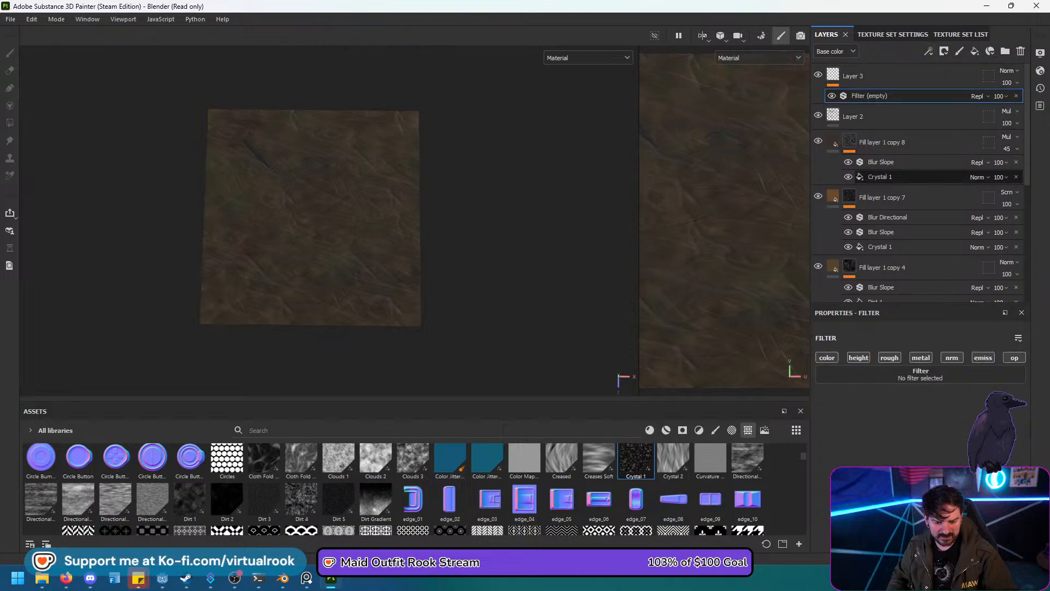
click(920, 374)
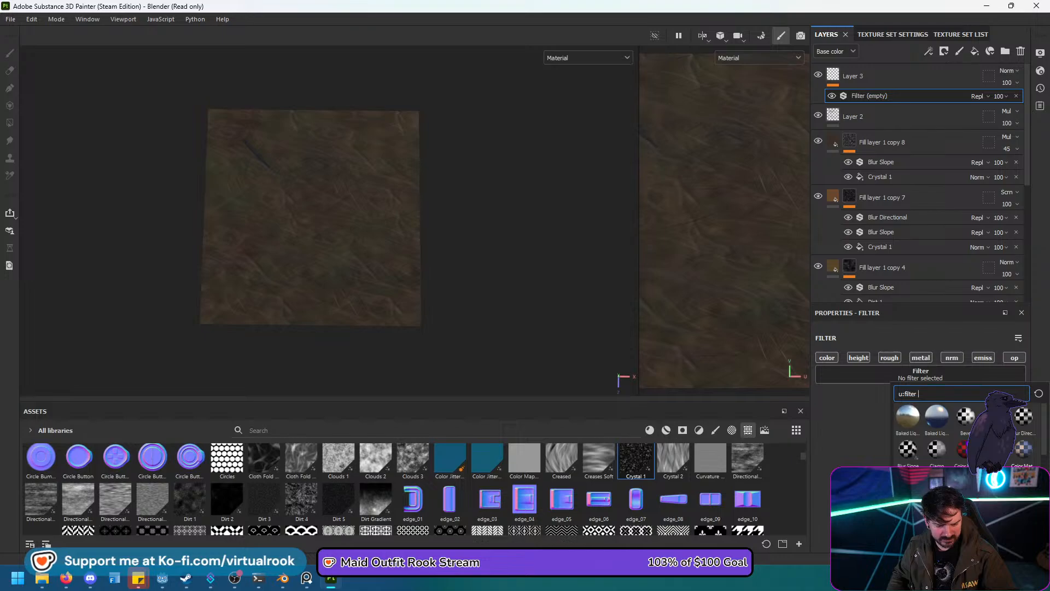
click(1022, 449)
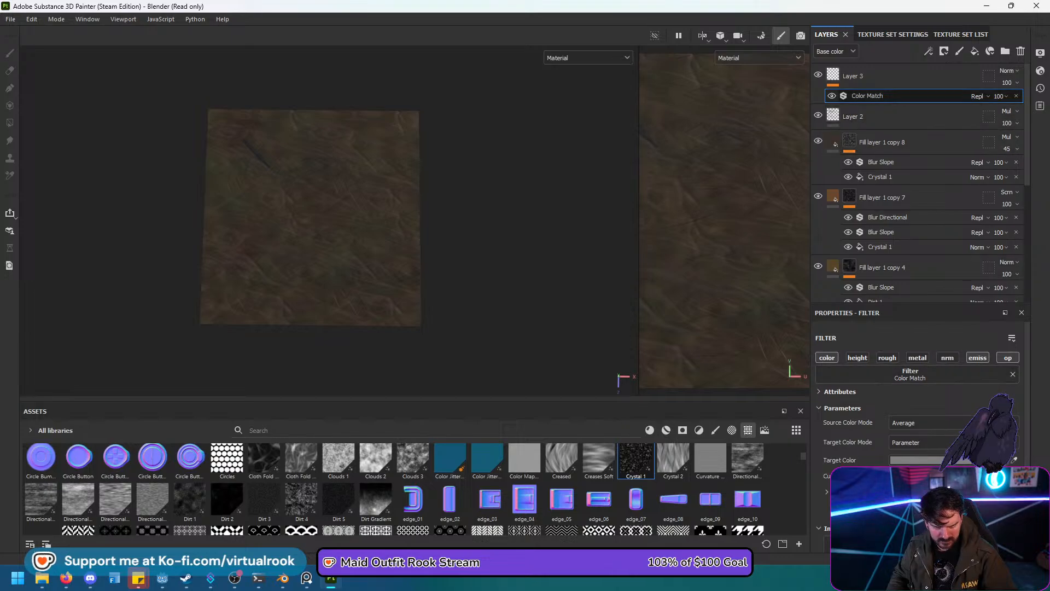
key(Delete)
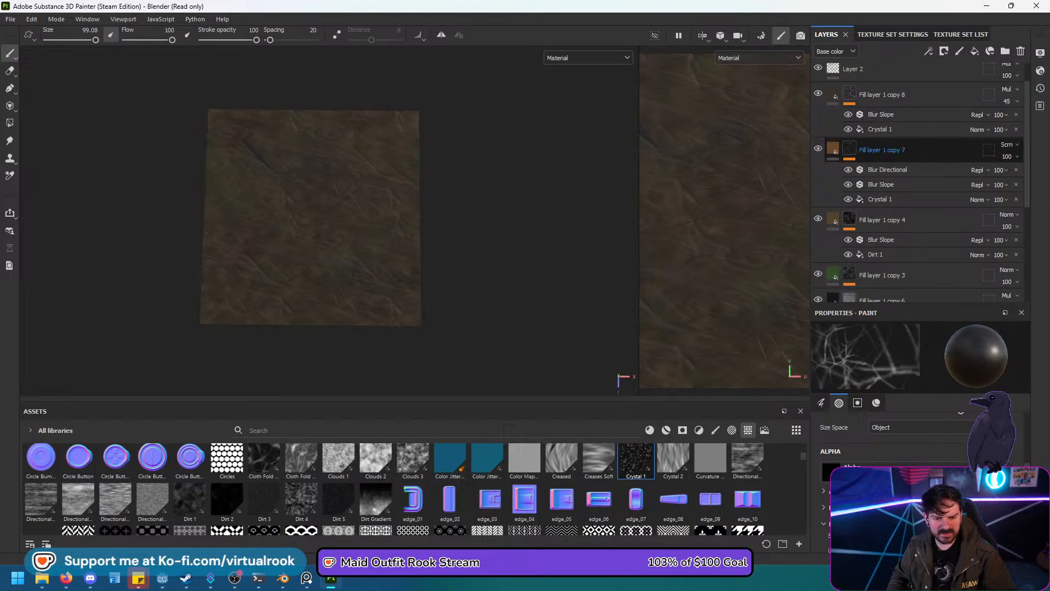
Create a folder at the top of the layer stack and move all layers from Layer 3 down to Fill layer 1 into it.
scroll(930, 127, down, 5)
shift+click(929, 257)
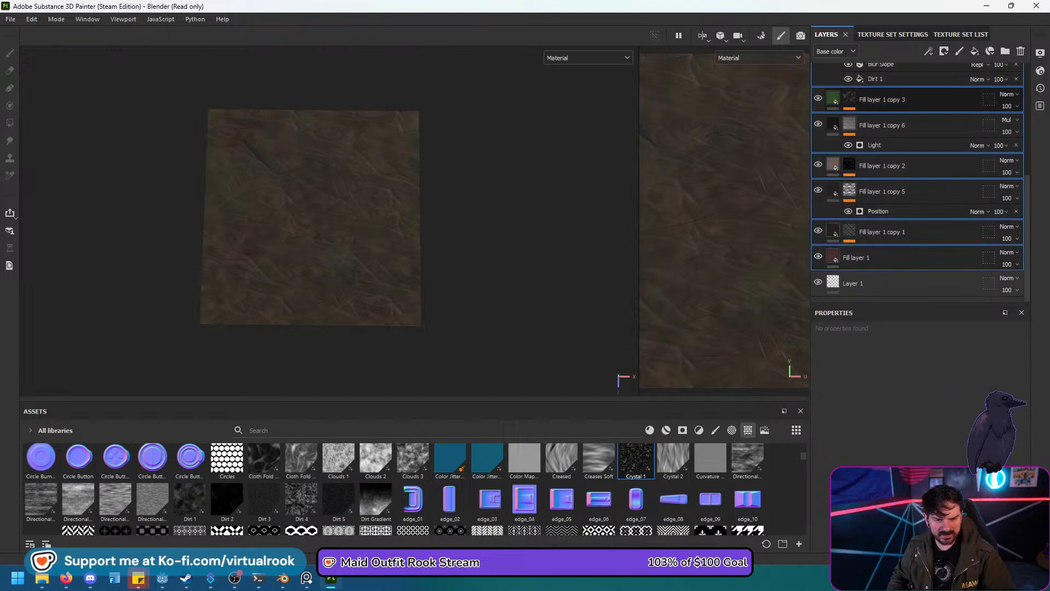
click(1005, 50)
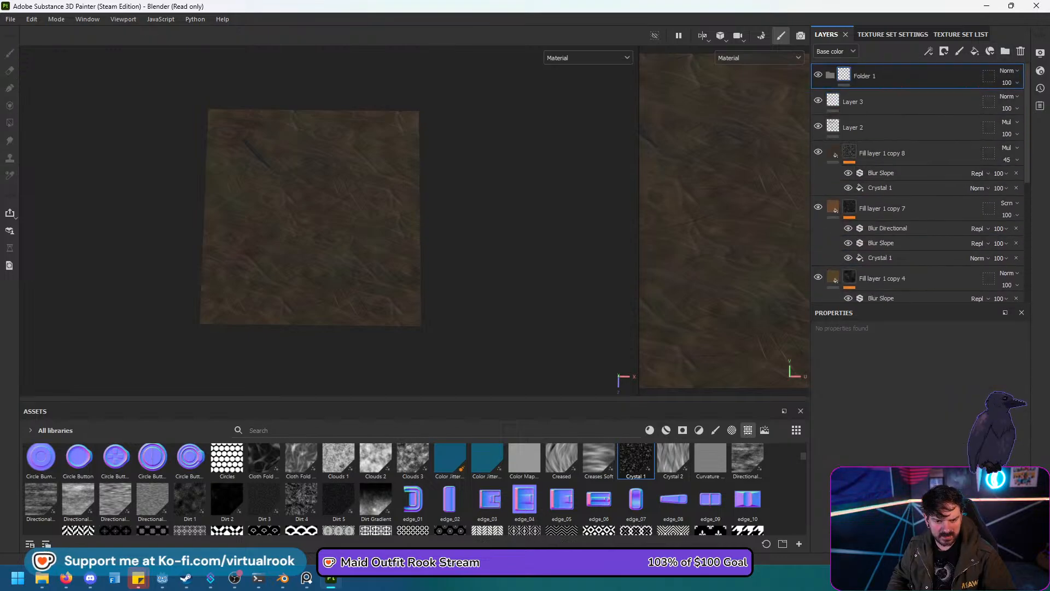
click(859, 102)
scroll(870, 164, down, 5)
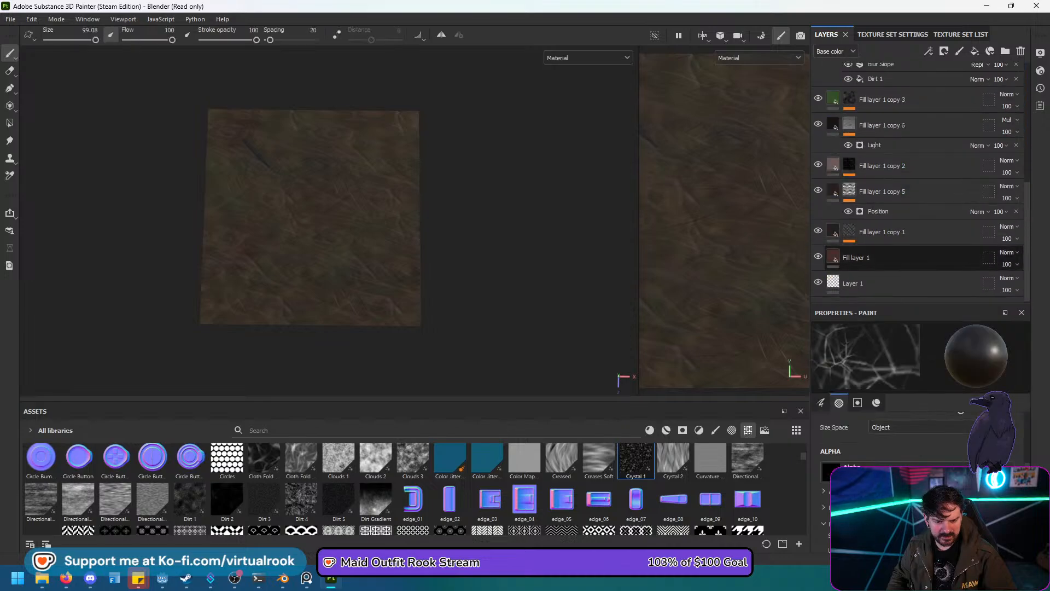
shift+click(856, 257)
scroll(858, 262, up, 5)
drag(858, 101, 863, 76)
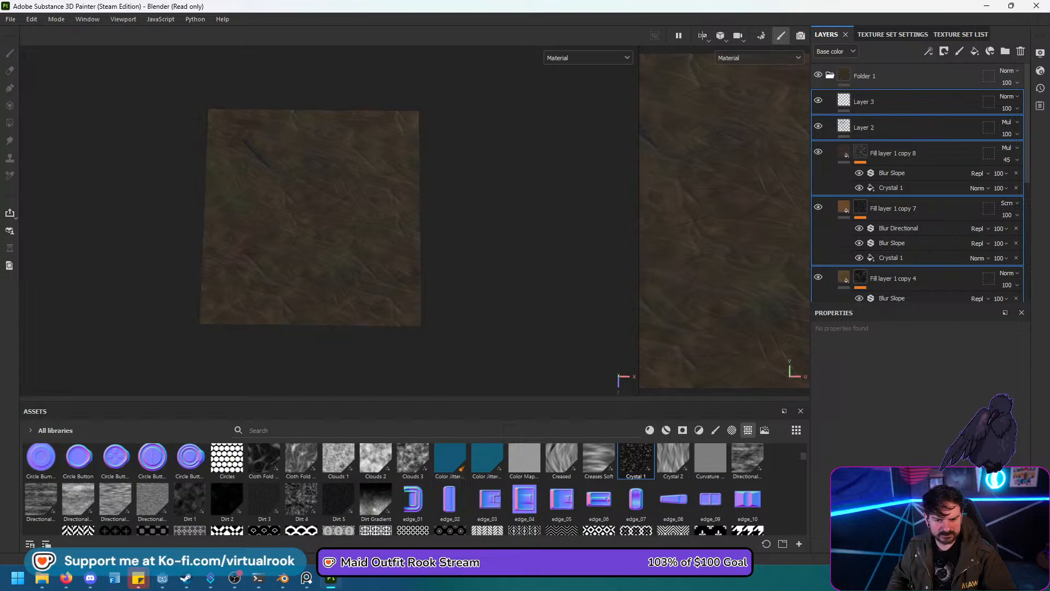
Add an empty filter effect to Folder 1.
click(863, 76)
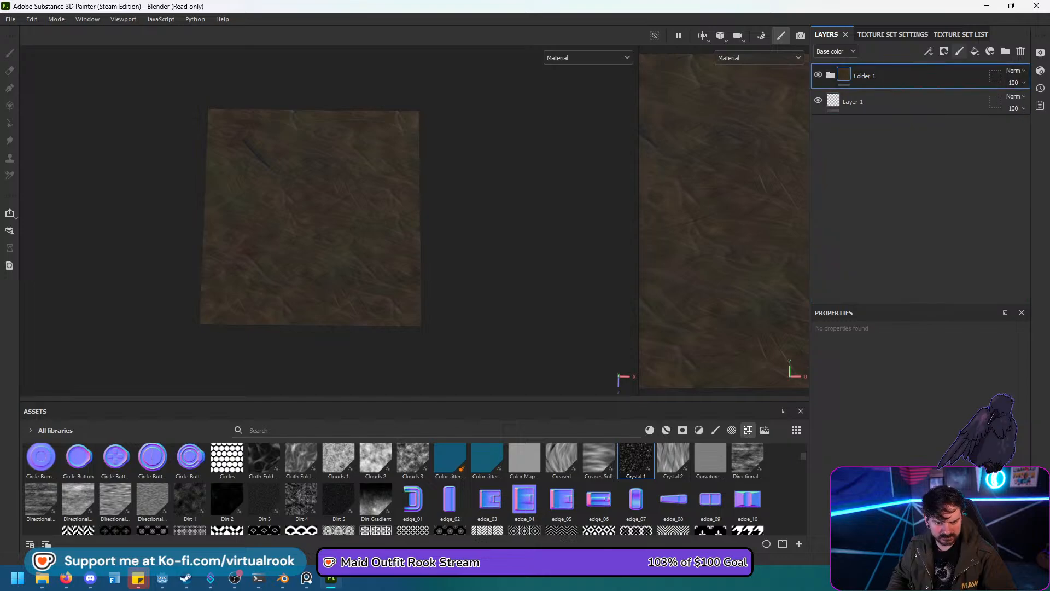
click(928, 51)
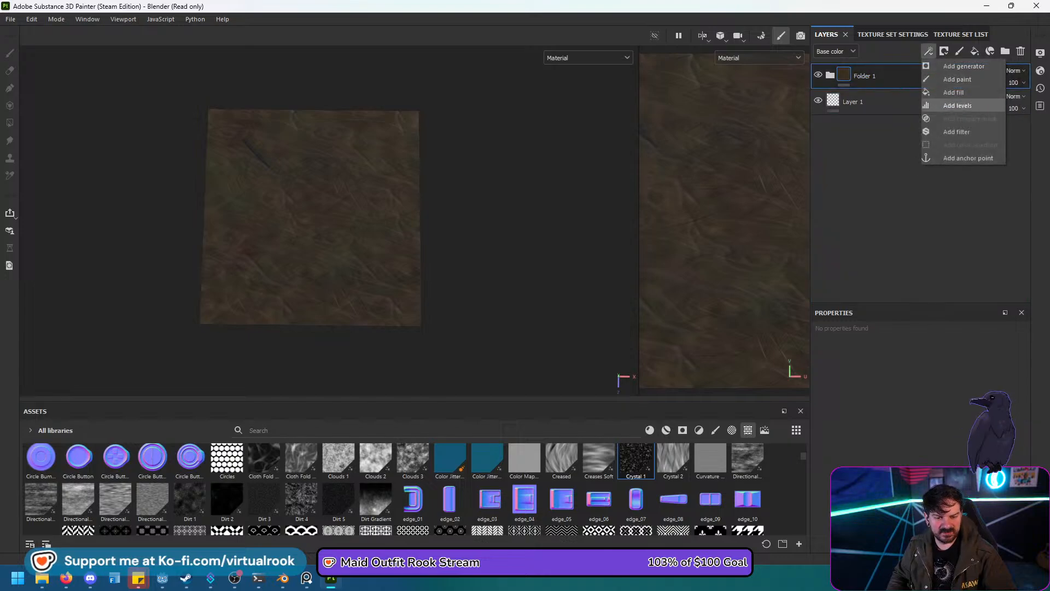
click(963, 132)
Try a Color Match filter with a muted reddish-brown target color on Folder 1.
click(920, 375)
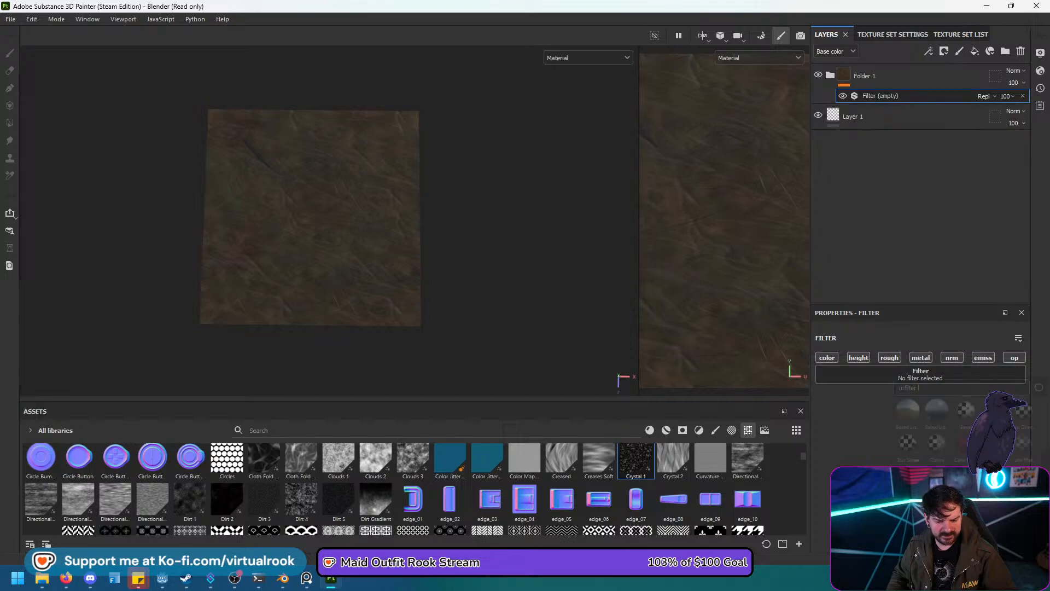
click(1022, 448)
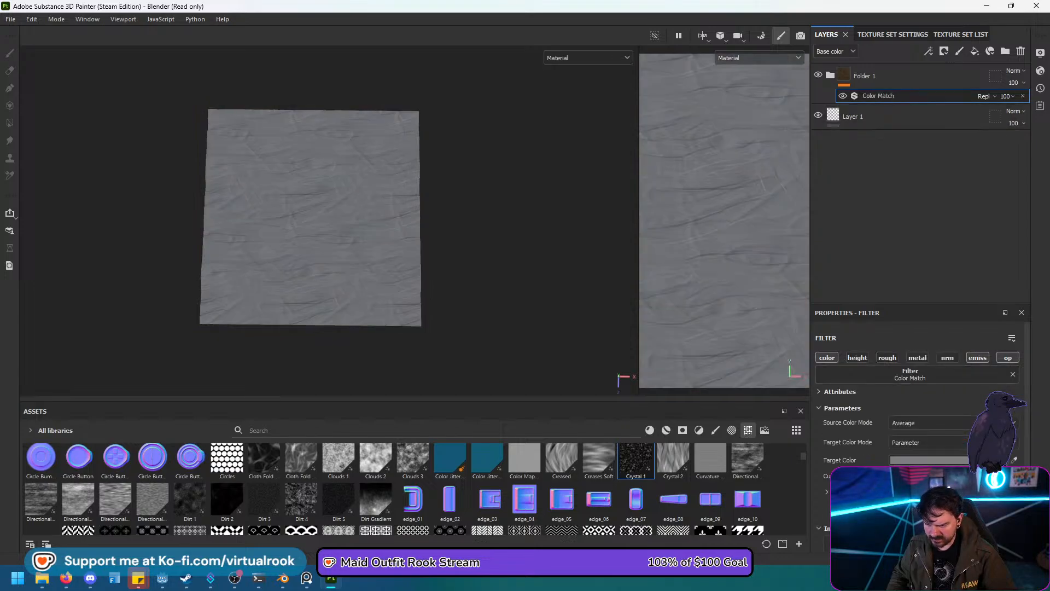
click(928, 460)
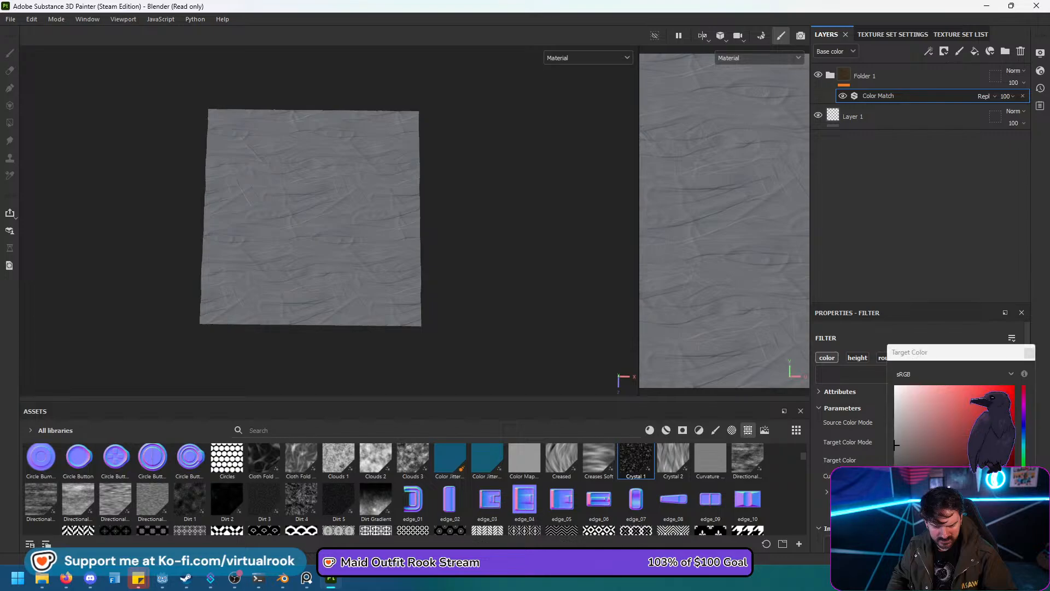
click(929, 461)
click(918, 449)
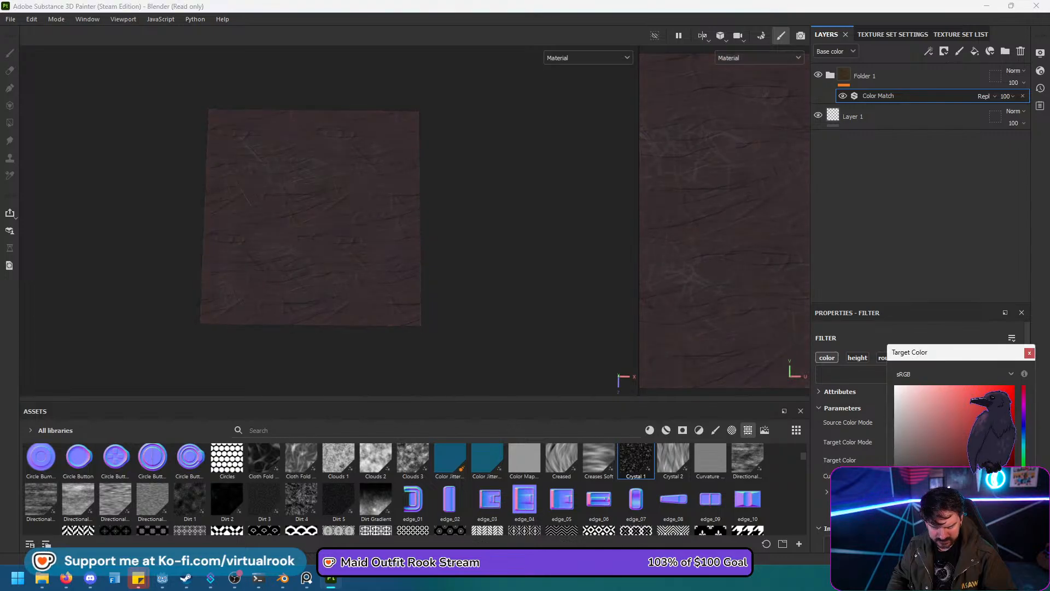
click(1029, 353)
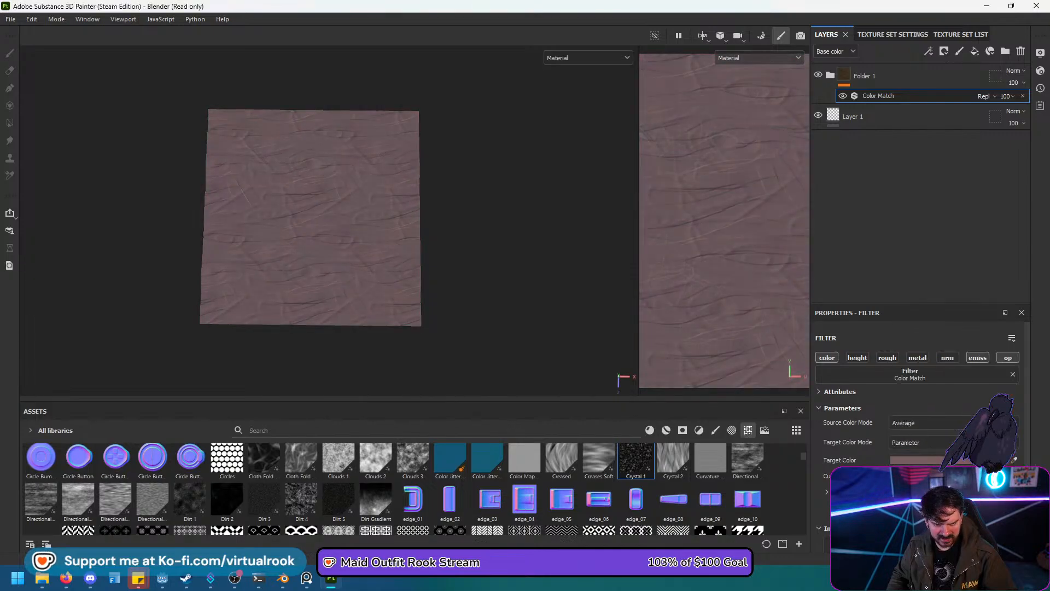
Replace the Color Match filter with Color Correct and set its shadows to contrast 0.2, luminosity 0.01 and saturation 0.43.
click(909, 376)
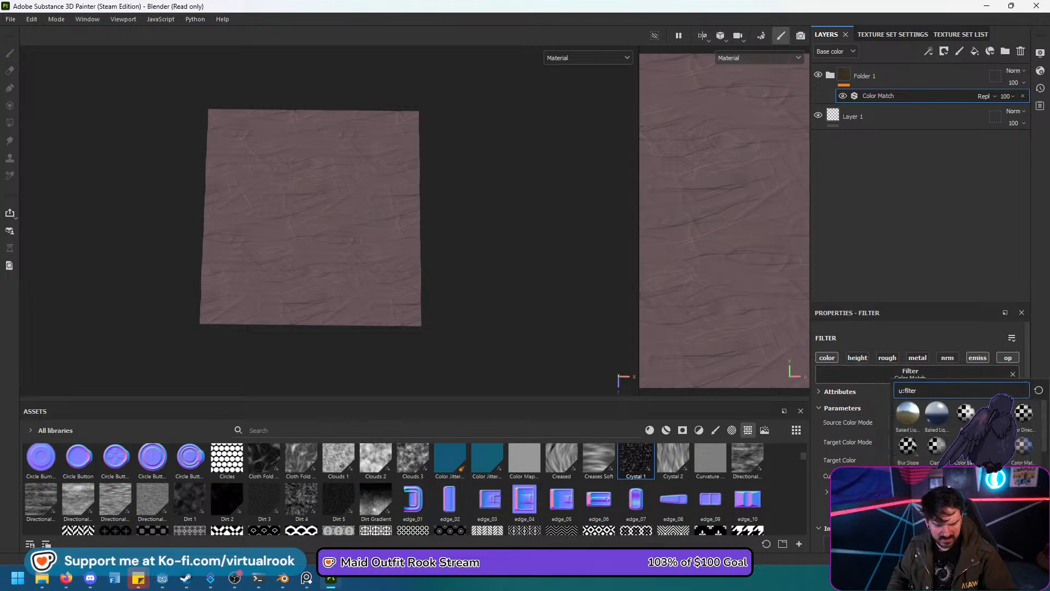
click(994, 446)
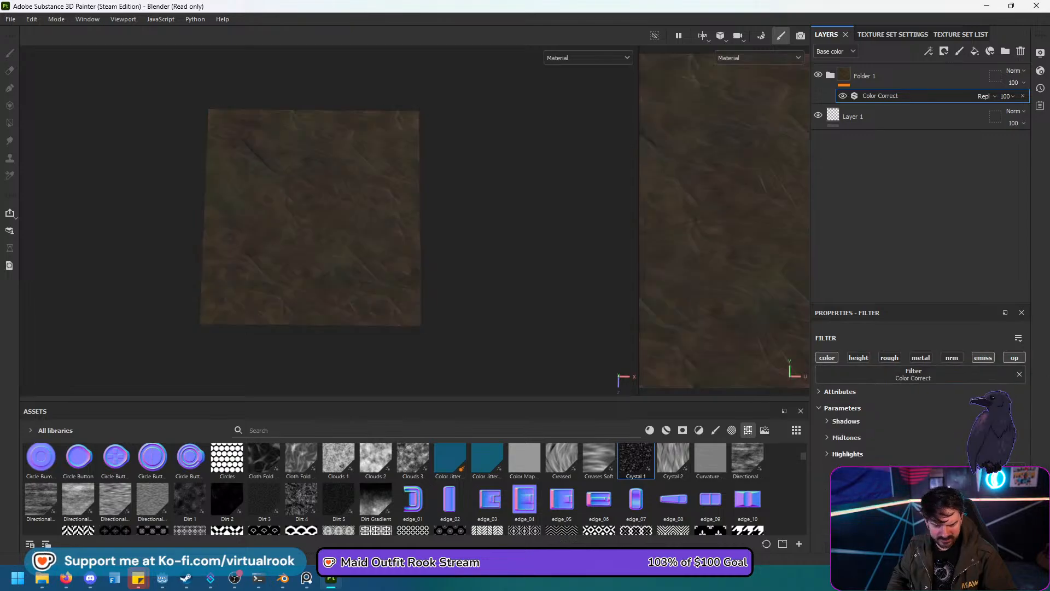
click(845, 420)
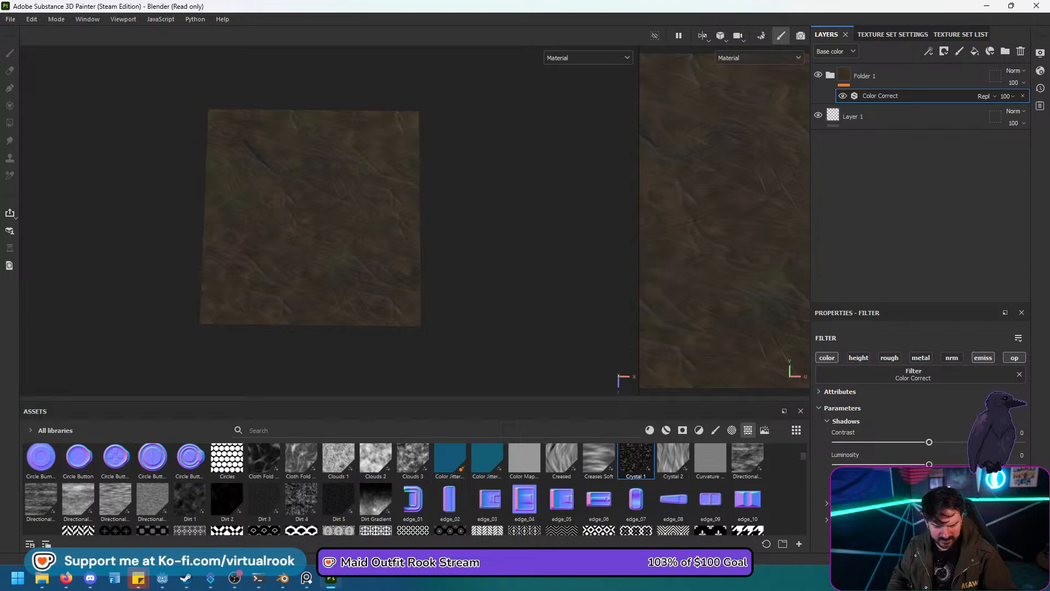
drag(928, 441, 929, 463)
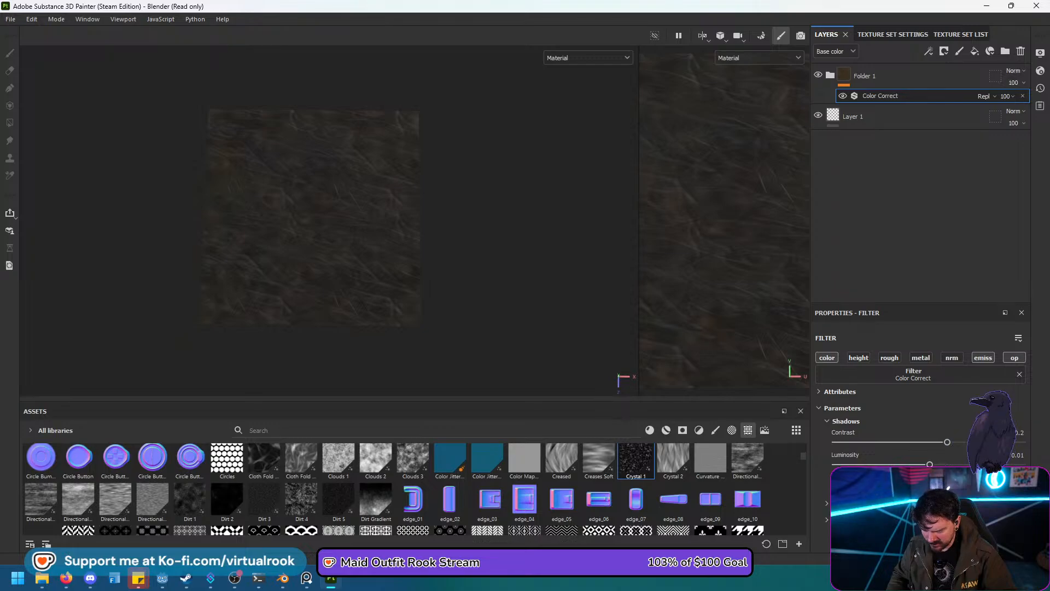
alt+drag(312, 230, 334, 211)
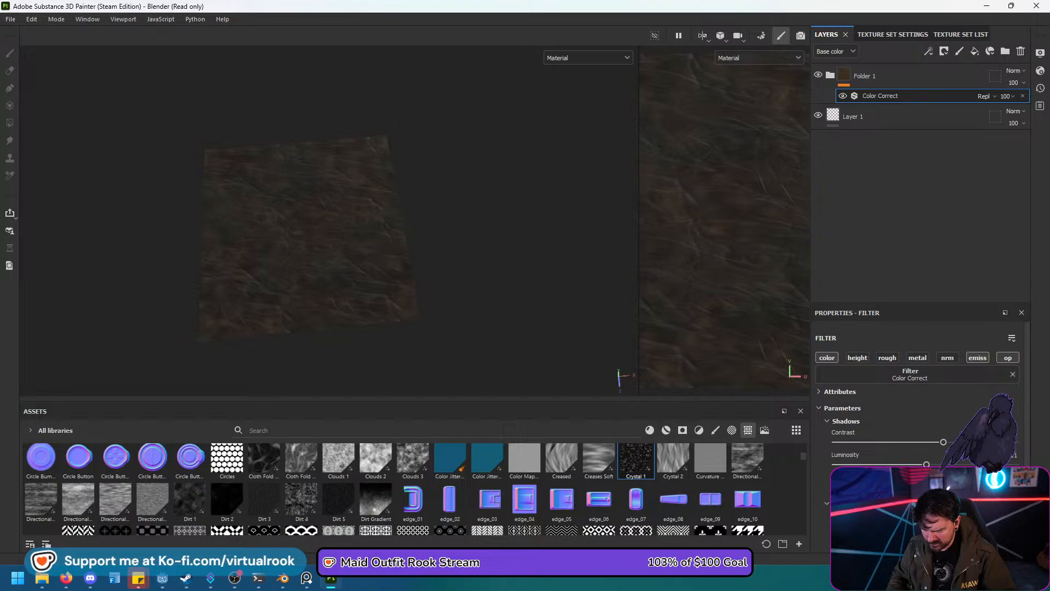
Set the Color Correct filter's midtones contrast to -0.1 and luminosity to 0.33, and adjust its highlights.
scroll(919, 410, down, 3)
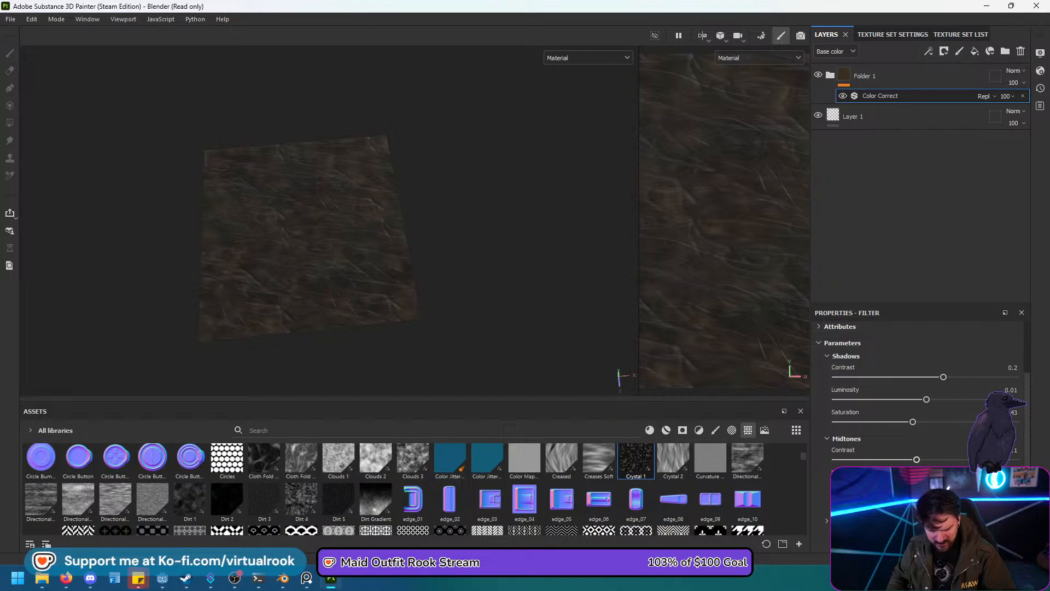
scroll(924, 394, down, 2)
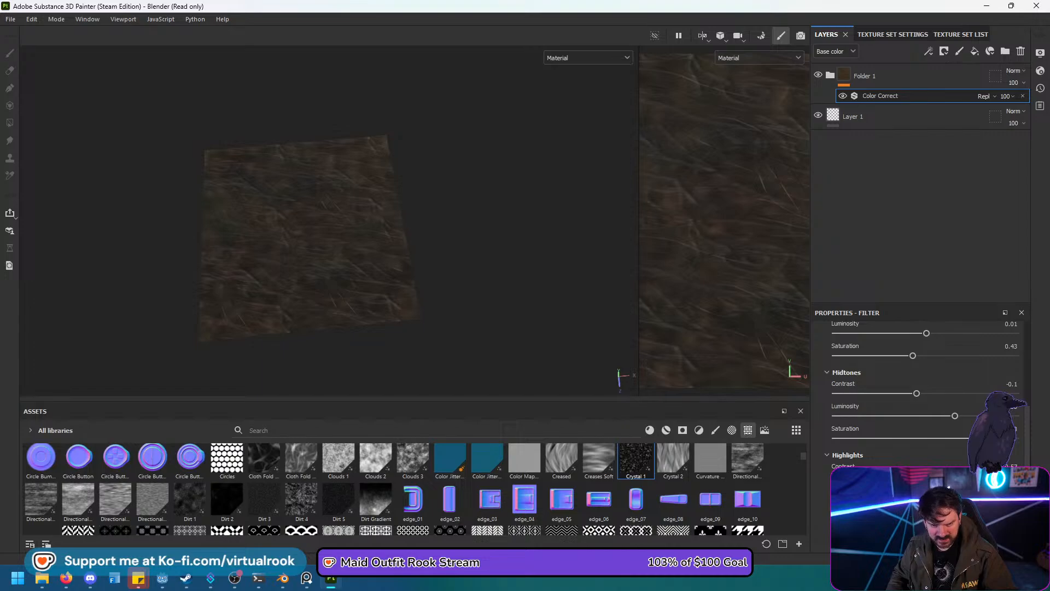
alt+drag(328, 213, 317, 246)
scroll(309, 230, up, 3)
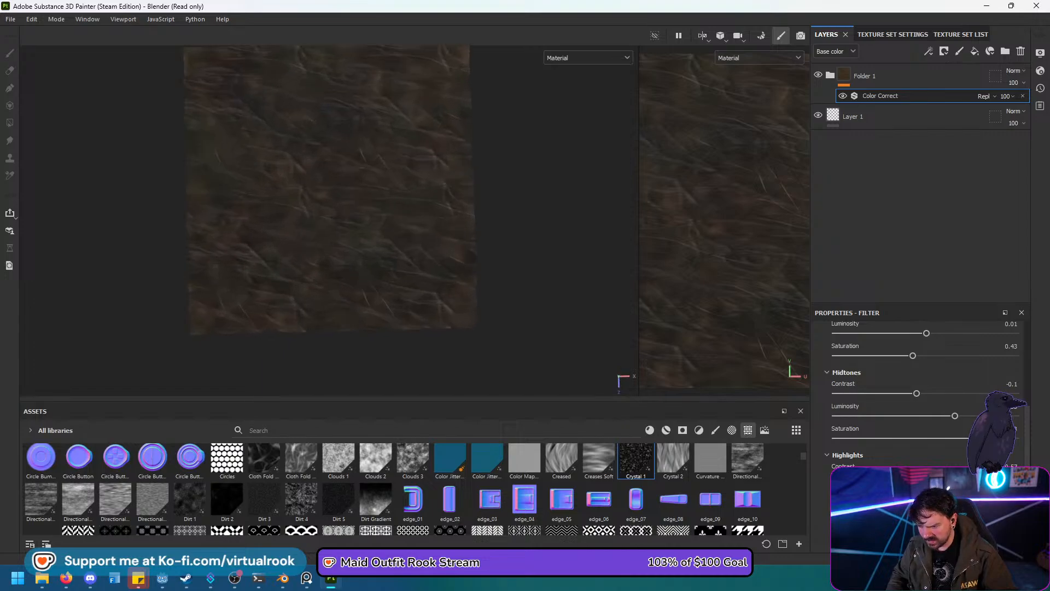
alt+middle_drag(309, 229, 328, 290)
mouse_move(328, 290)
alt+mouse_down()
mouse_move(328, 203)
mouse_move(333, 290)
mouse_move(342, 279)
mouse_move(328, 273)
alt+mouse_up()
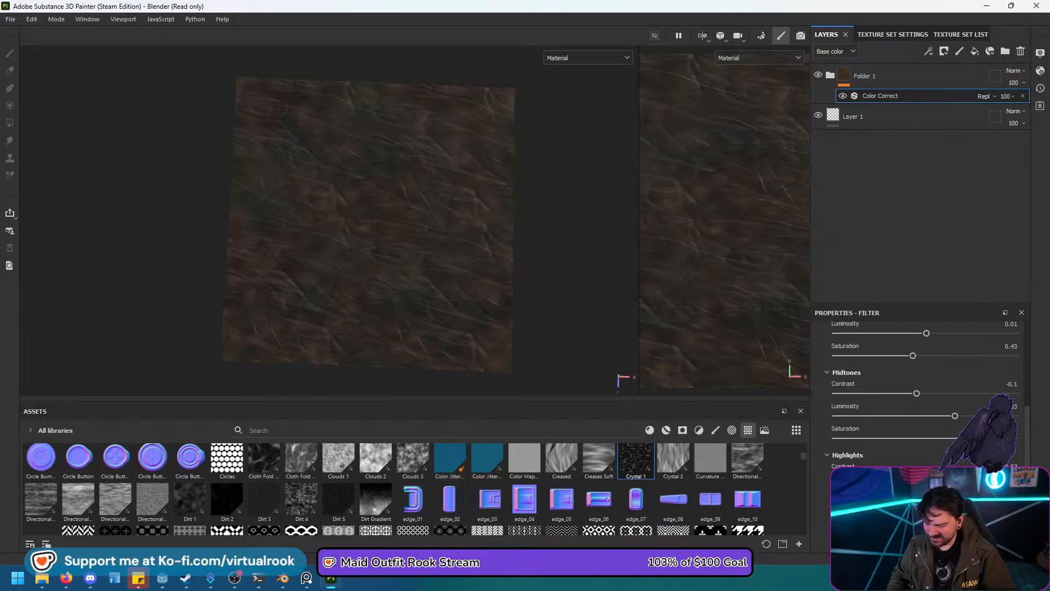
Save the project as My_Stylized_Wood in the WOOD materials folder.
click(10, 19)
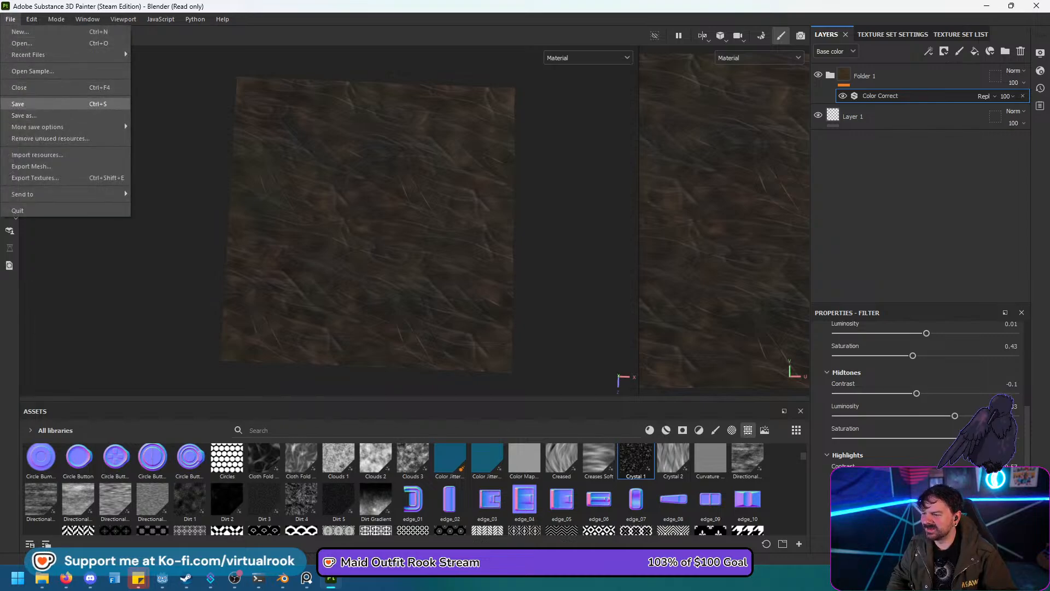
click(25, 114)
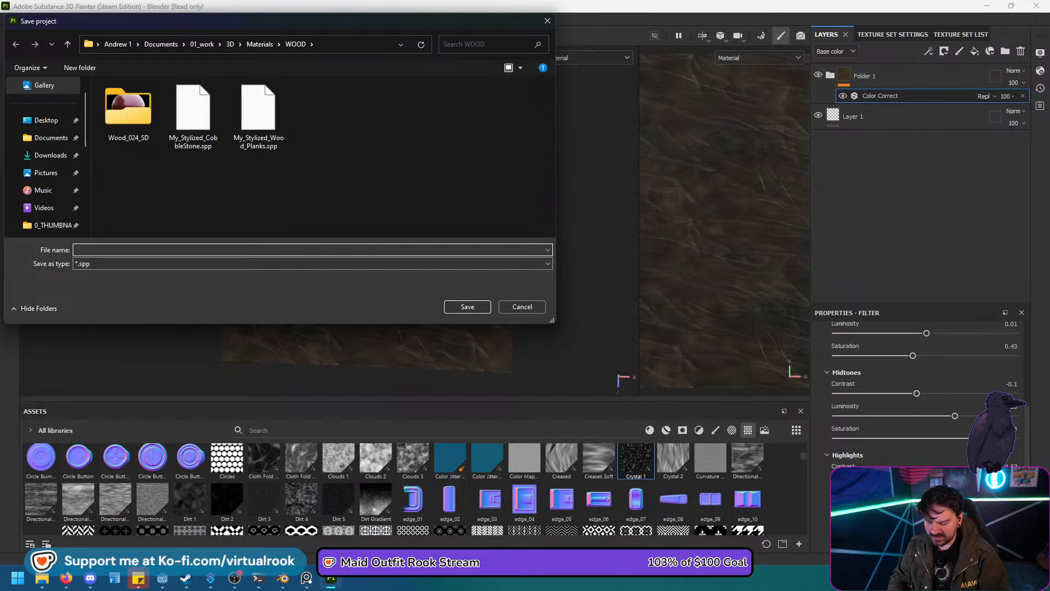
text(M)
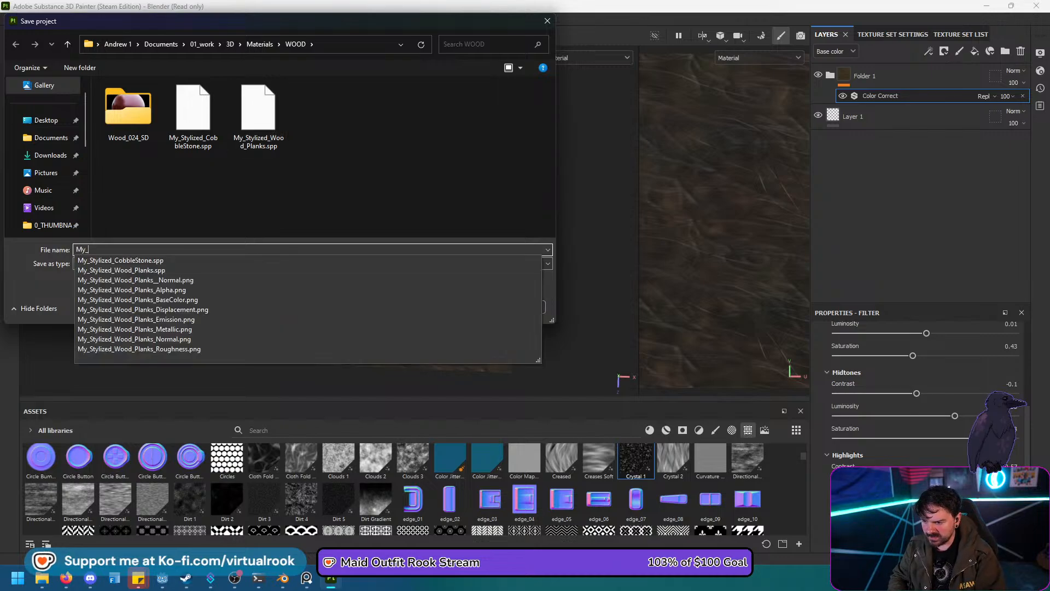
text(y_)
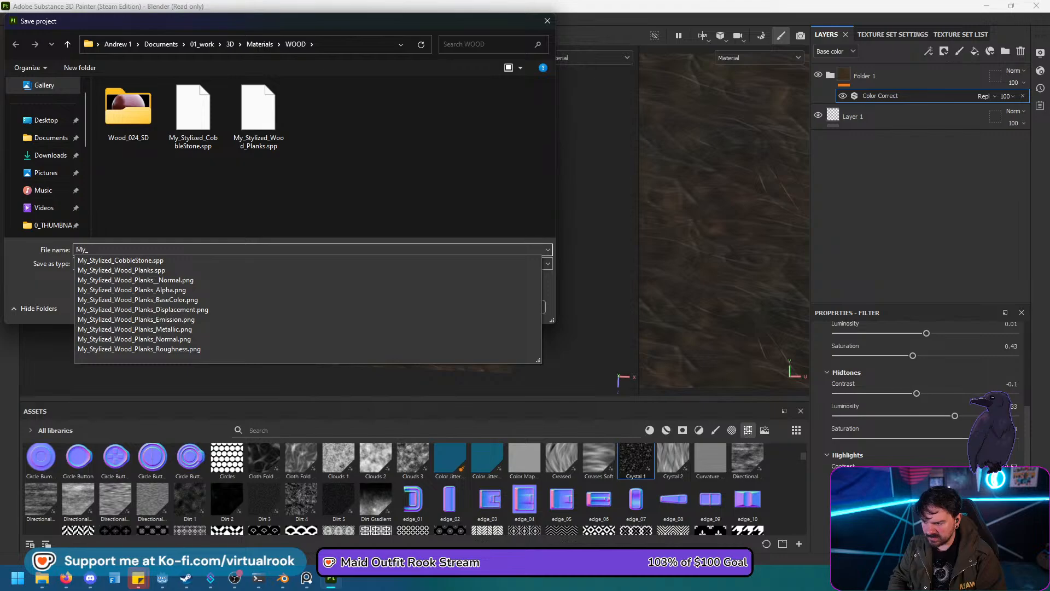
text(Stylized_W)
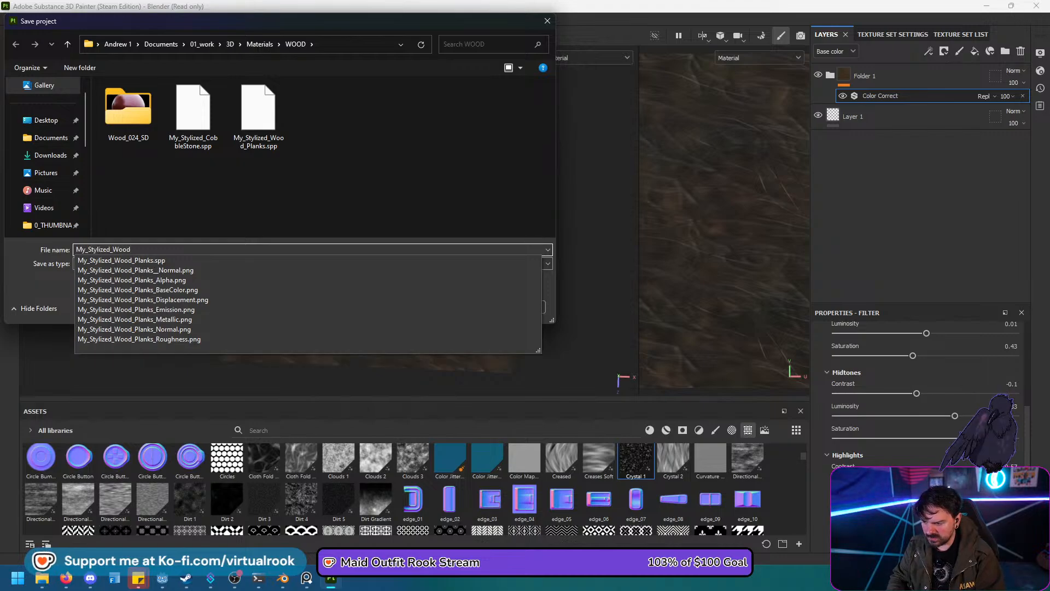
text(ood)
key(Return)
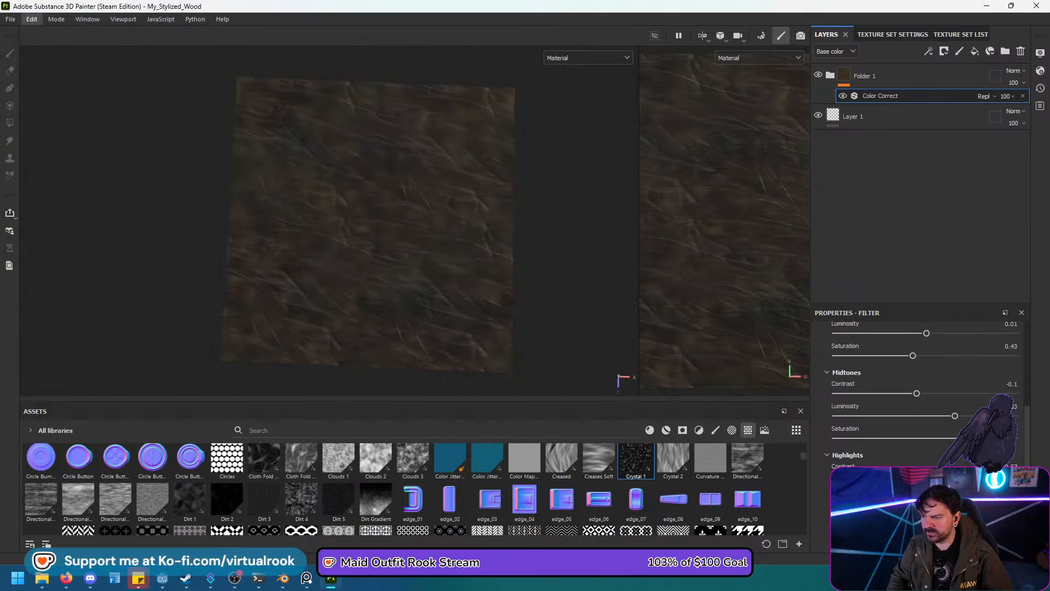
Open the texture export settings and choose the Blender (Principled BSDF)MINE output template.
click(10, 19)
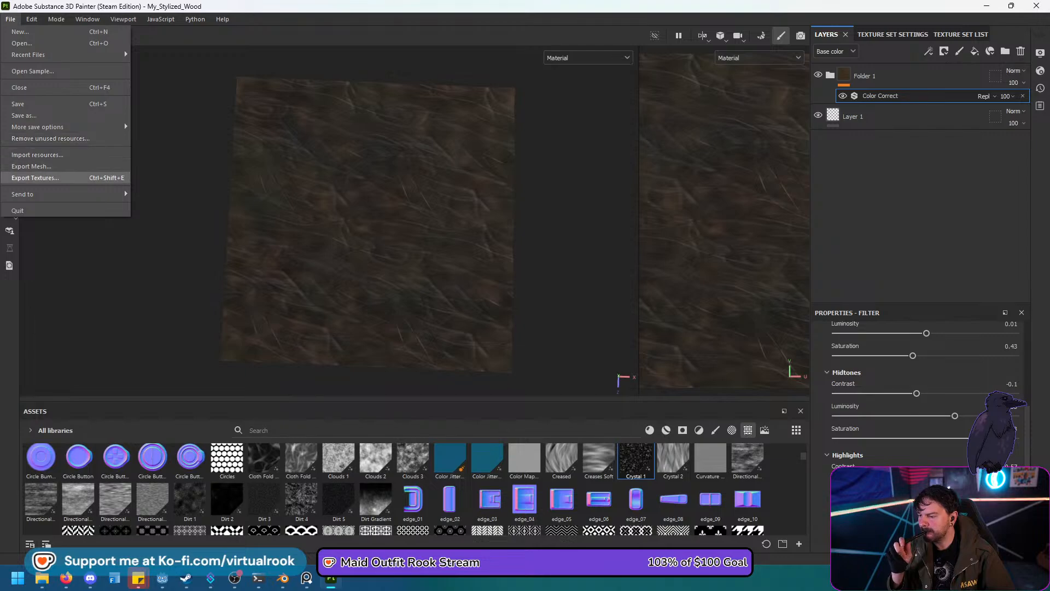
click(35, 178)
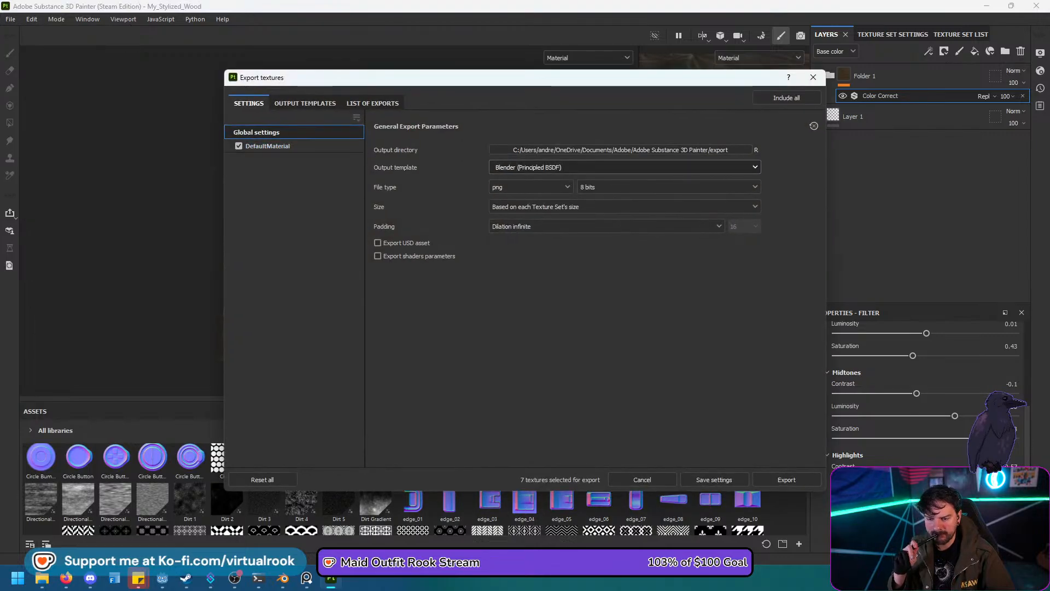
click(624, 167)
scroll(624, 241, down, 1)
click(624, 253)
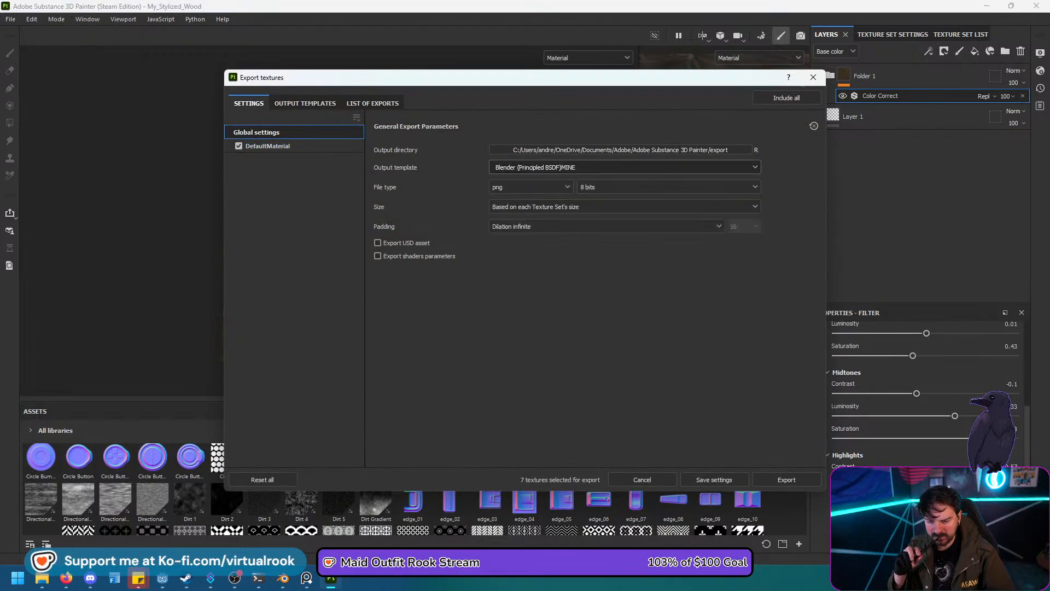
Set the texture export's output directory to Documents/01_work/3D/Materials/WOOD.
click(620, 149)
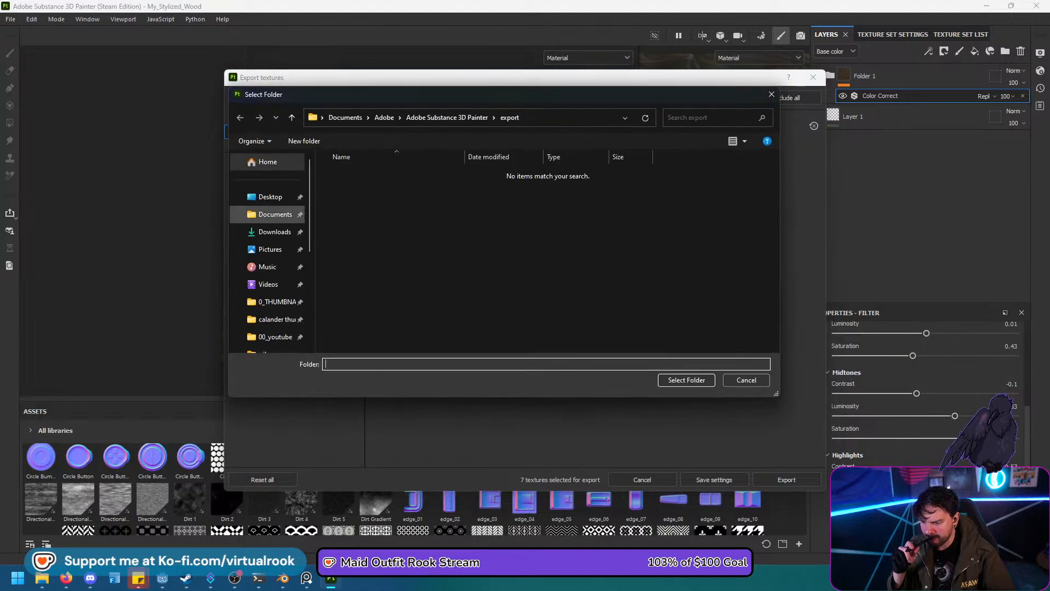
click(275, 213)
double_click(345, 173)
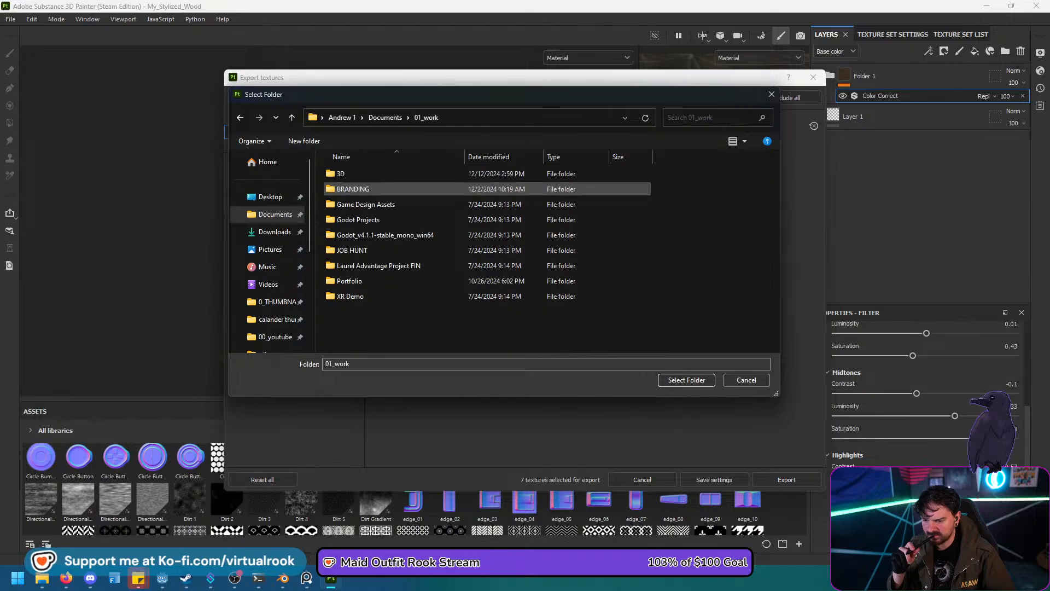
double_click(342, 174)
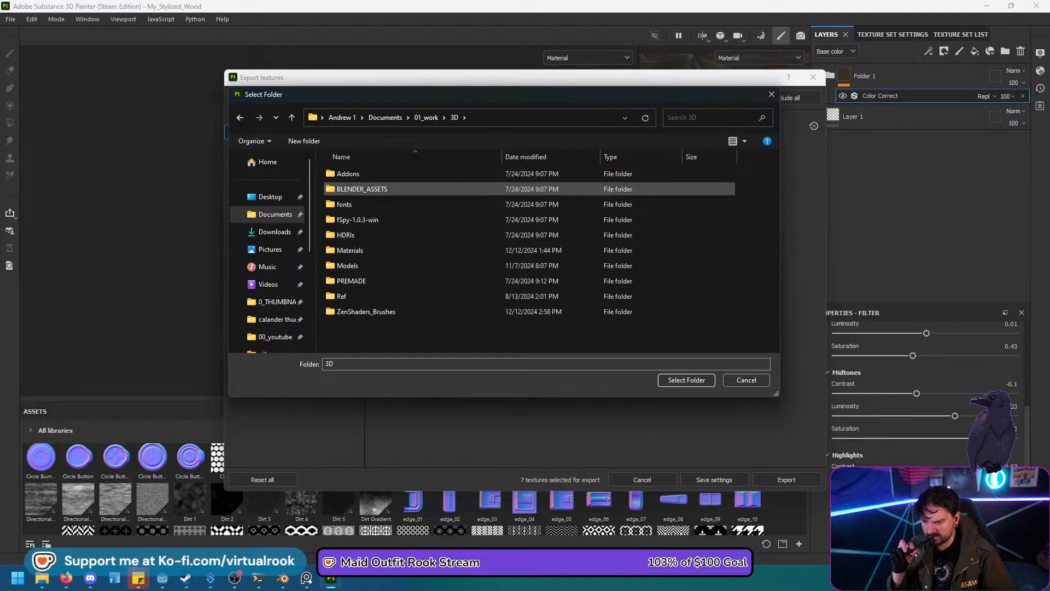
double_click(350, 250)
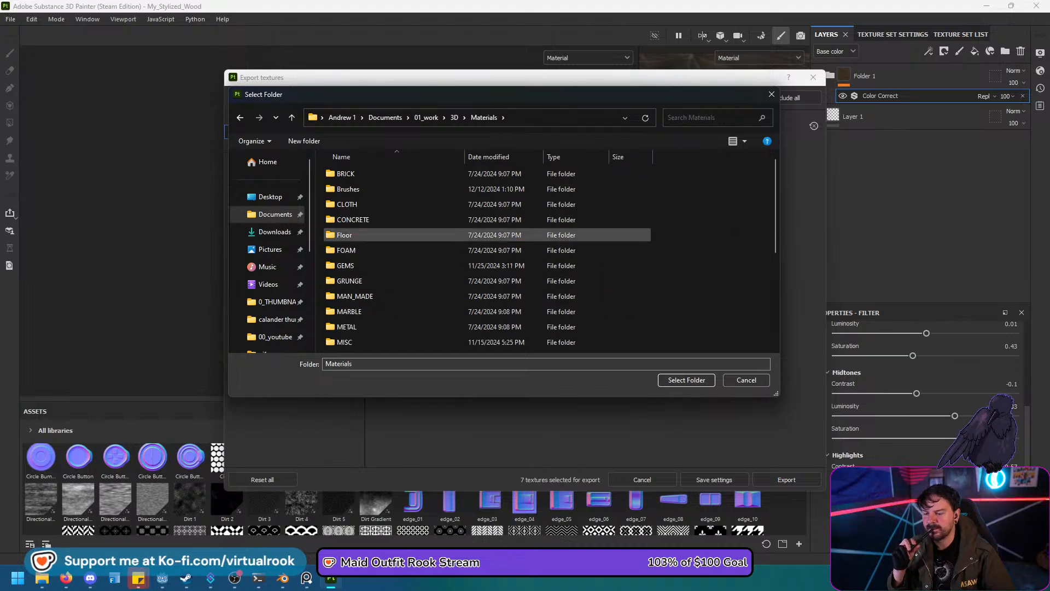
scroll(382, 235, down, 3)
scroll(383, 262, down, 1)
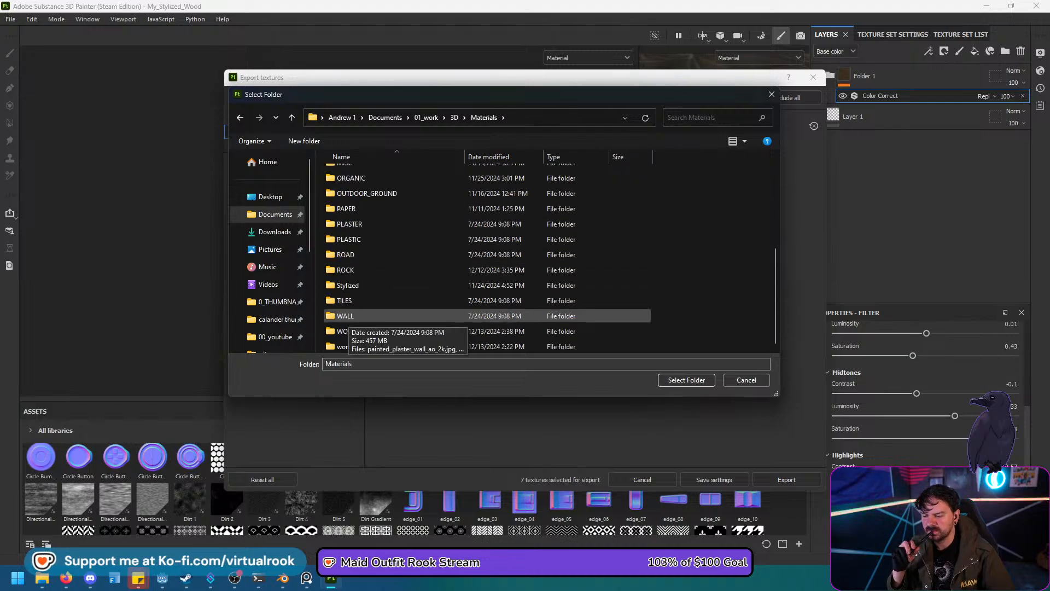
double_click(345, 330)
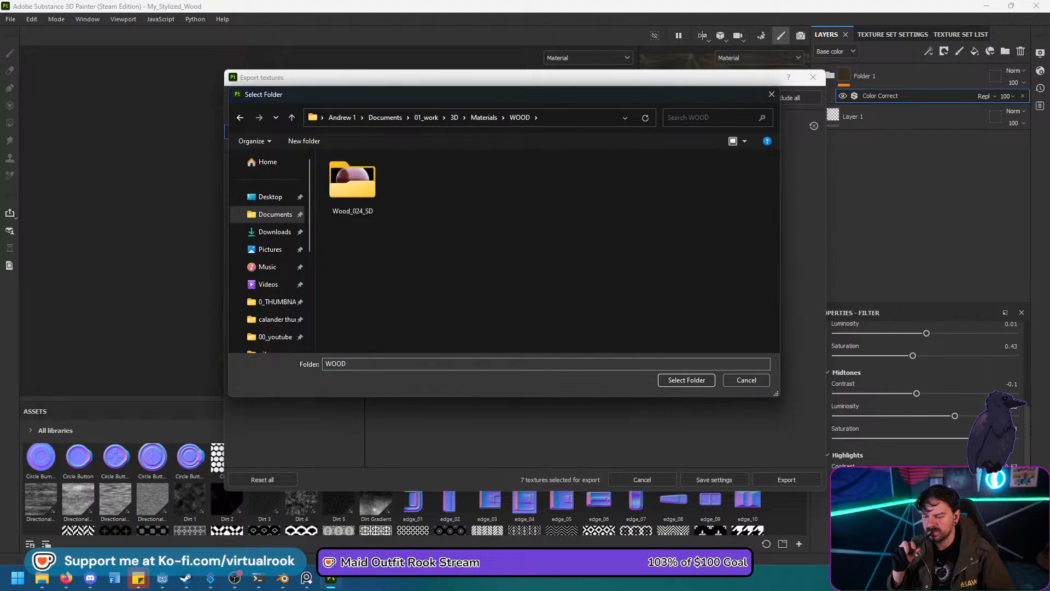
click(687, 379)
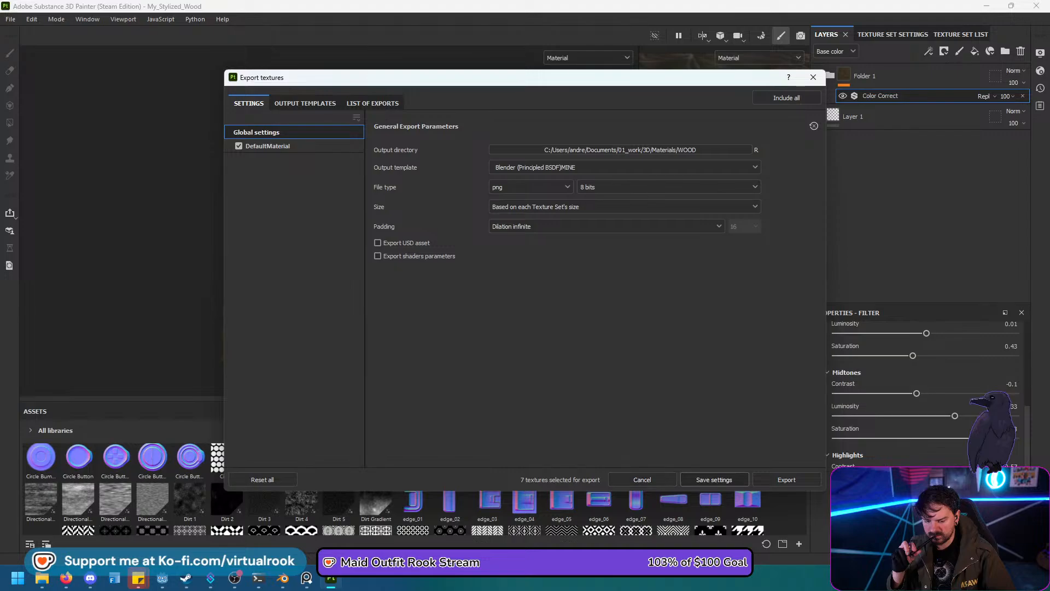
Export the wood textures with these settings, close the export dialog and switch to Blender.
click(786, 479)
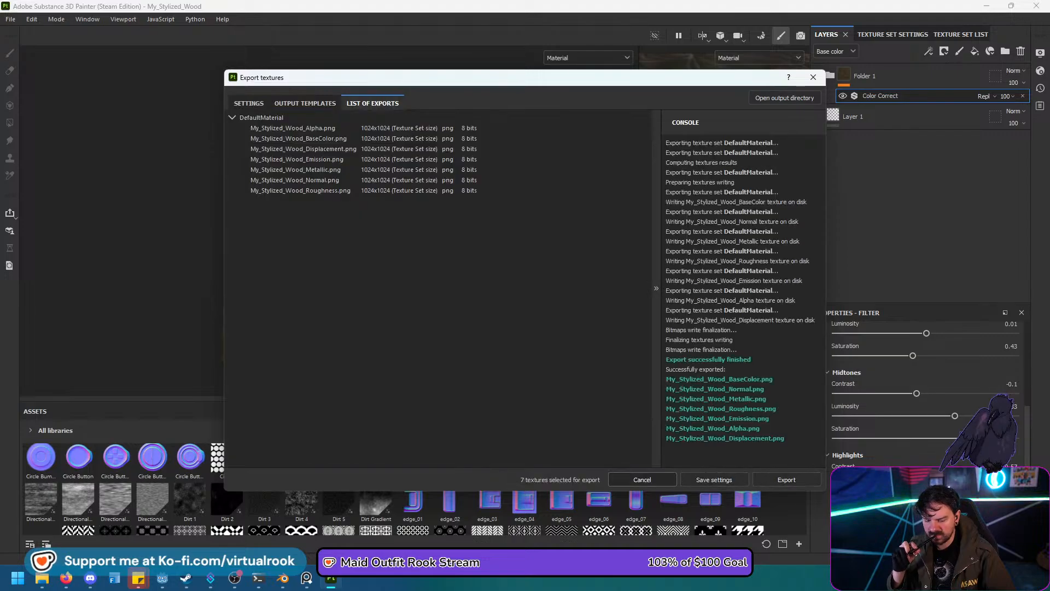
key(Escape)
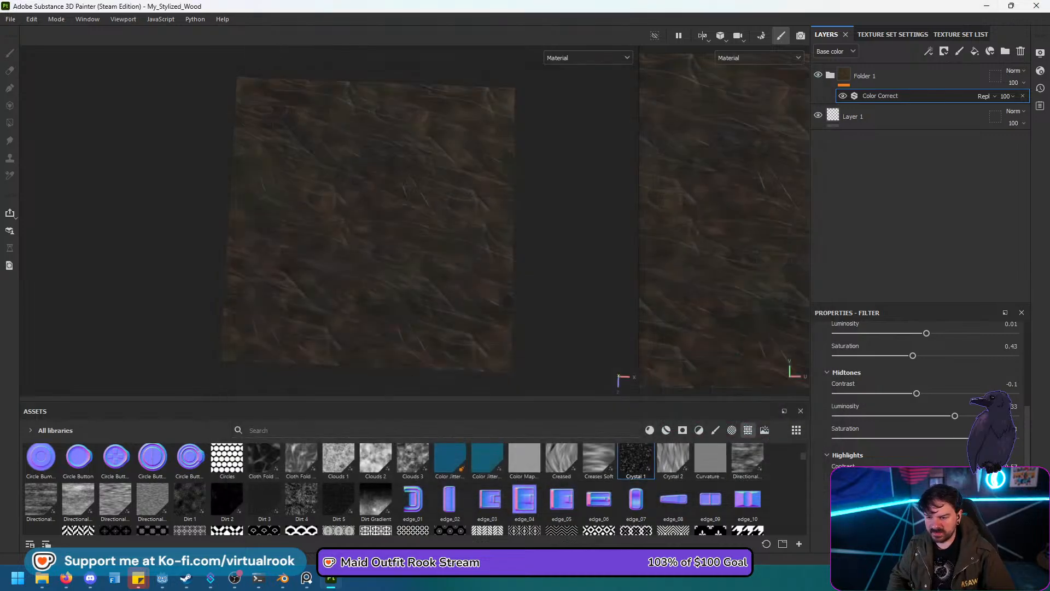
key(alt+Tab)
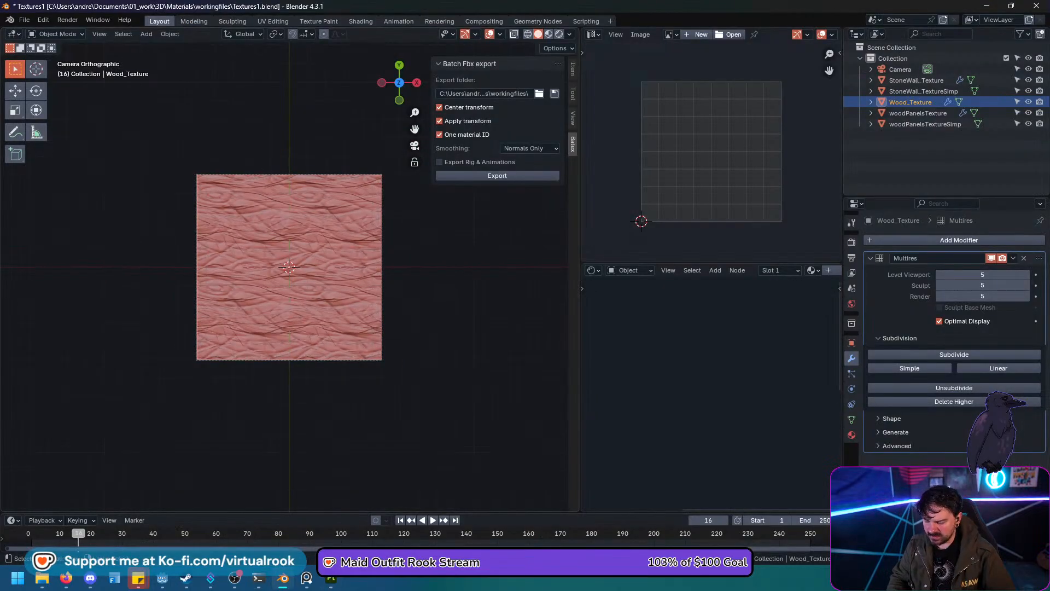
Duplicate the Wood_Texture plane about 10.91 m along the X axis and remove the copy's Multires modifier.
key(shift+d)
key(x)
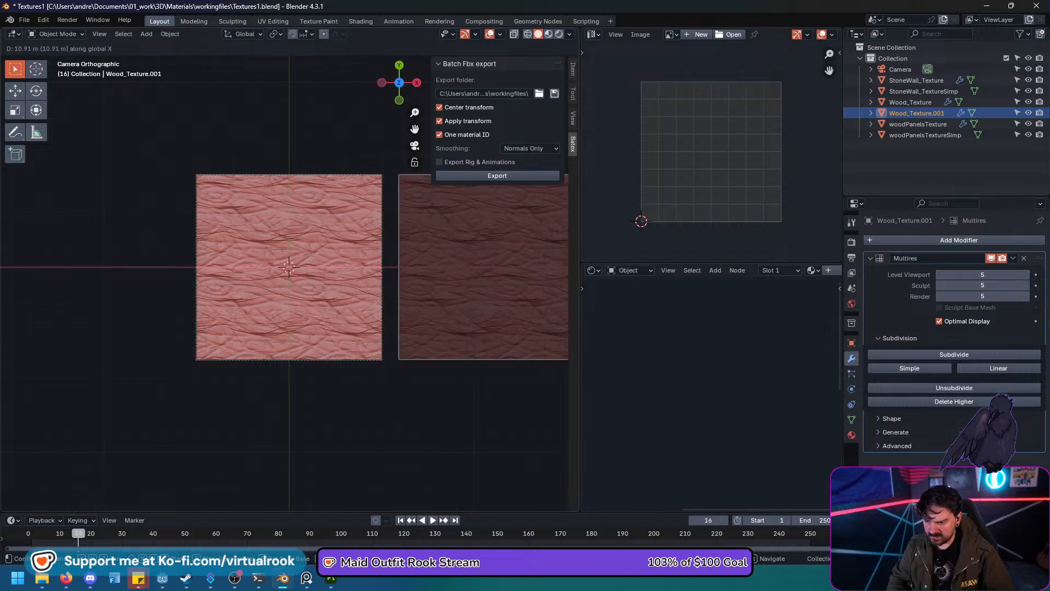
key(Return)
scroll(285, 270, down, 3)
shift+middle_drag(289, 270, 270, 283)
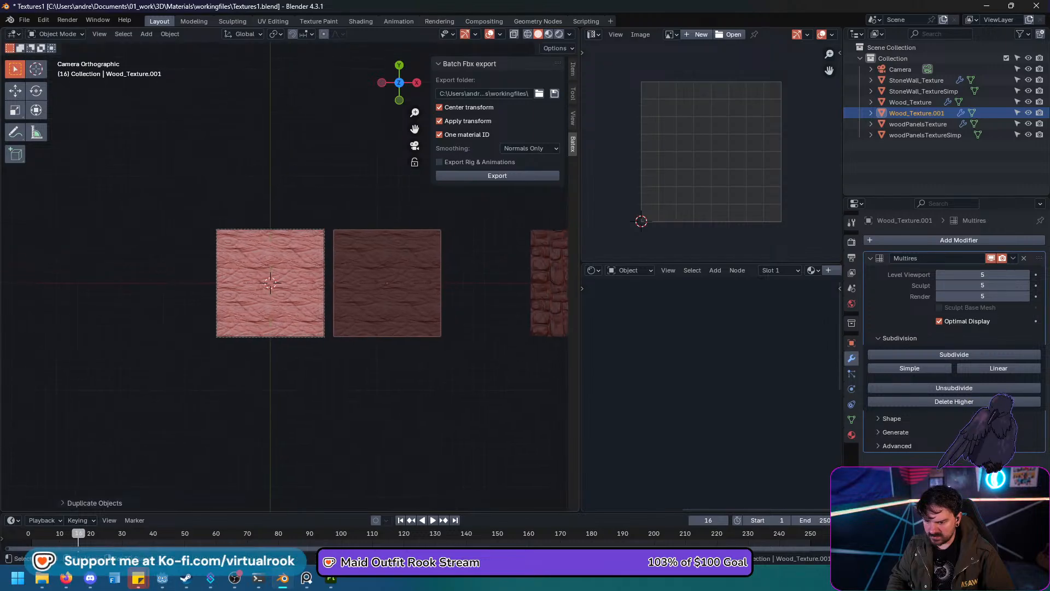
key(x)
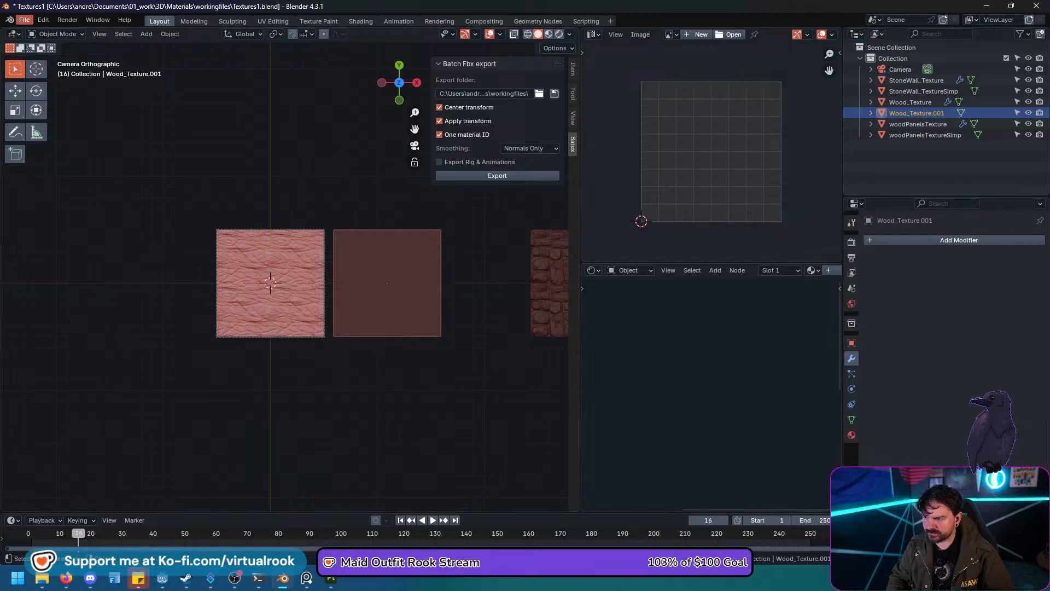
Rename the duplicated flat plane as Wood_SimpTexture.
double_click(917, 112)
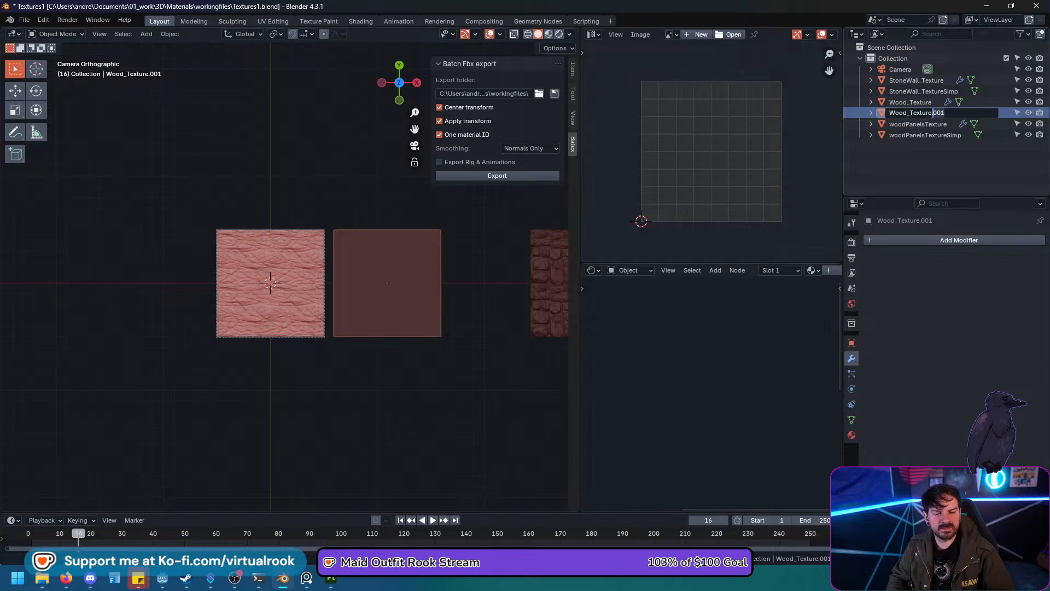
key(Delete)
key(Delete)
key(Delete)
key(Delete)
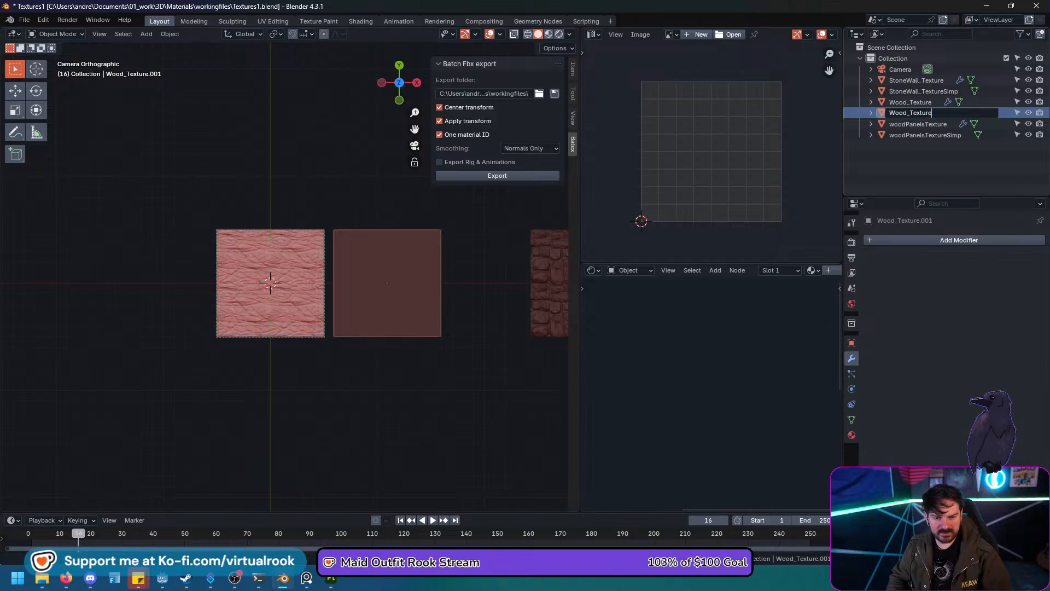
text(Simp)
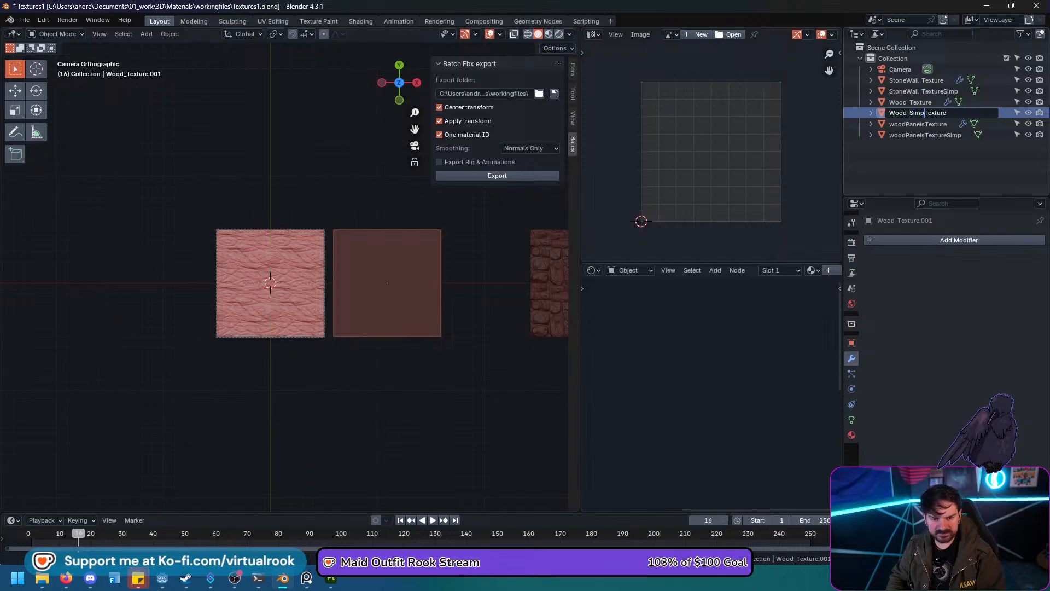
key(Return)
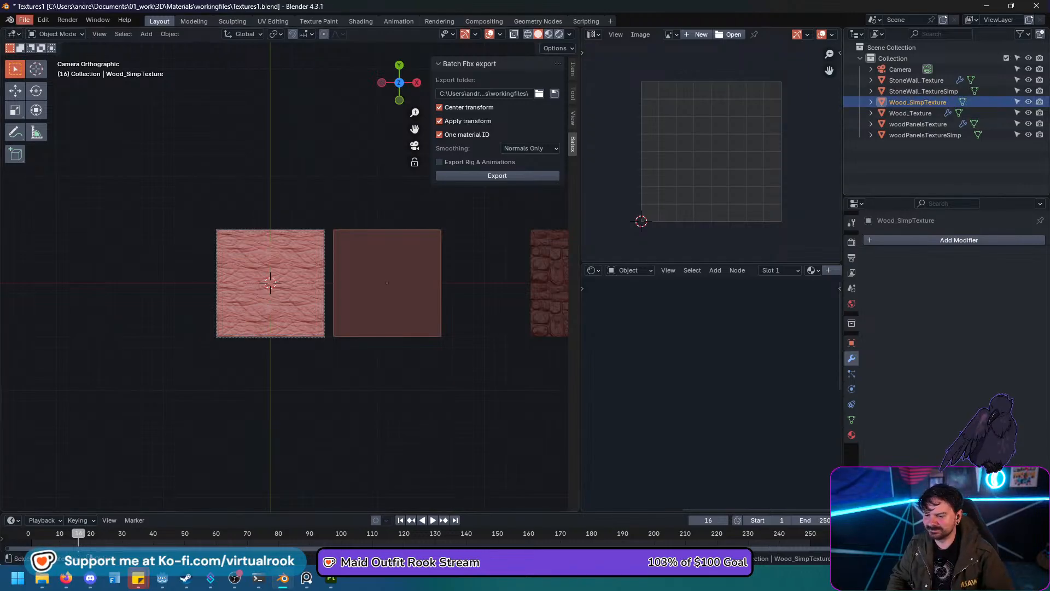
Switch to Substance 3D Painter and create a new project from Wood_SimpTexture.fbx in the workingfiles folder.
click(24, 19)
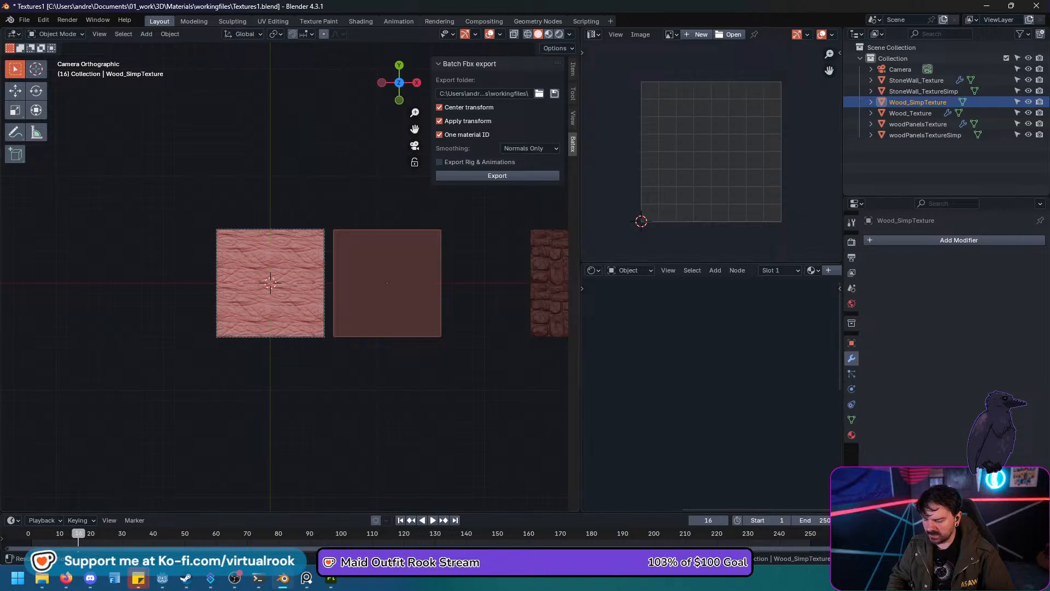
key(alt+Tab)
click(11, 19)
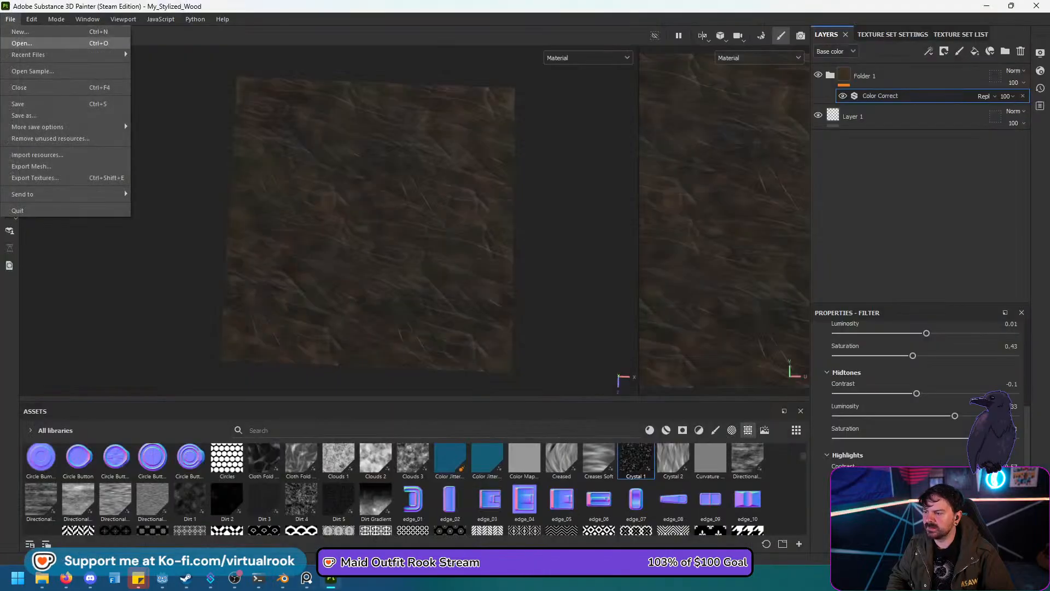
click(20, 32)
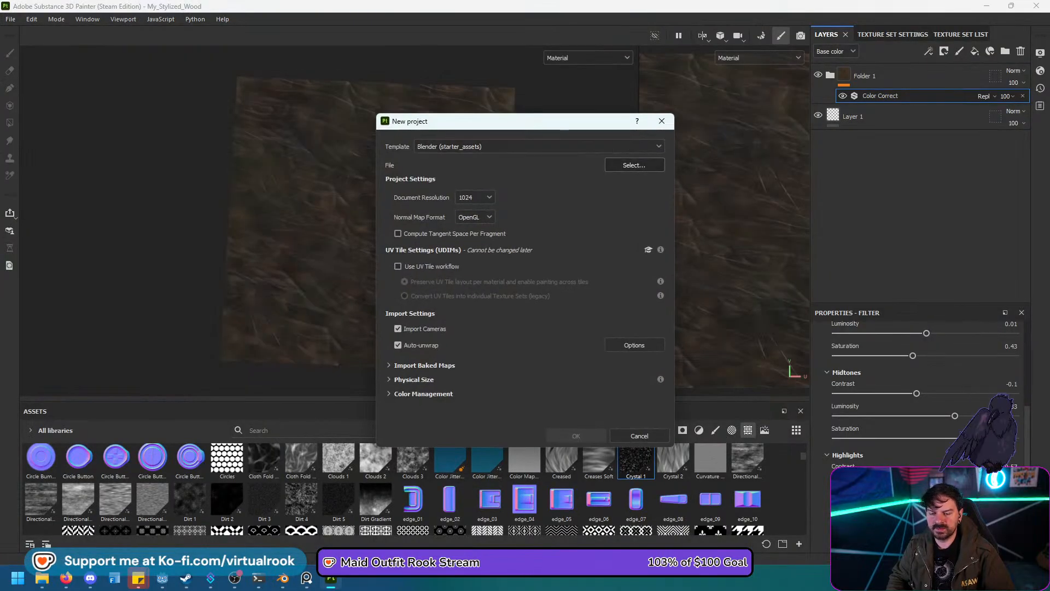
click(634, 165)
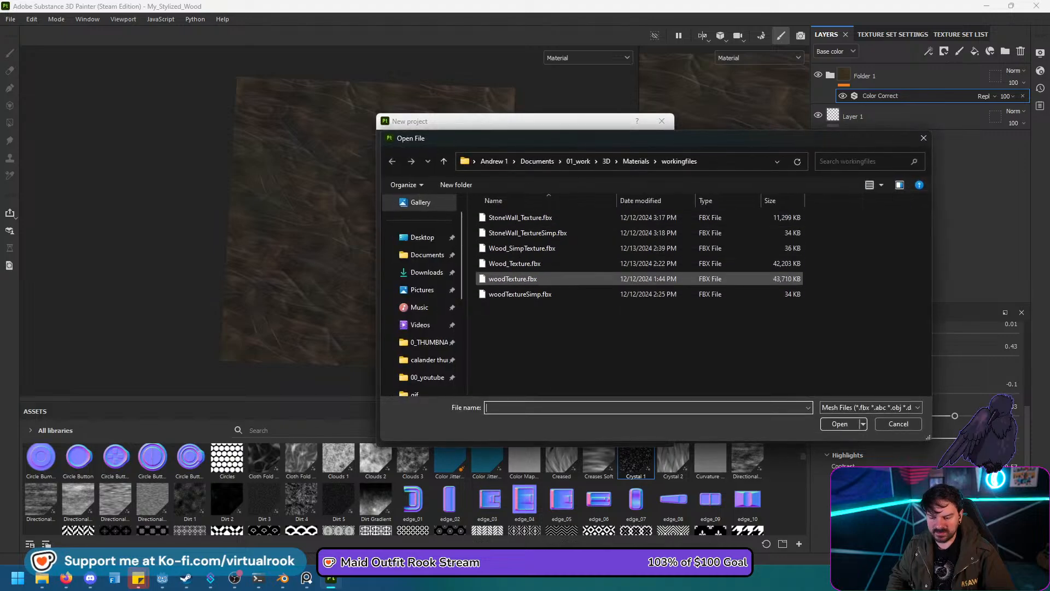
click(522, 248)
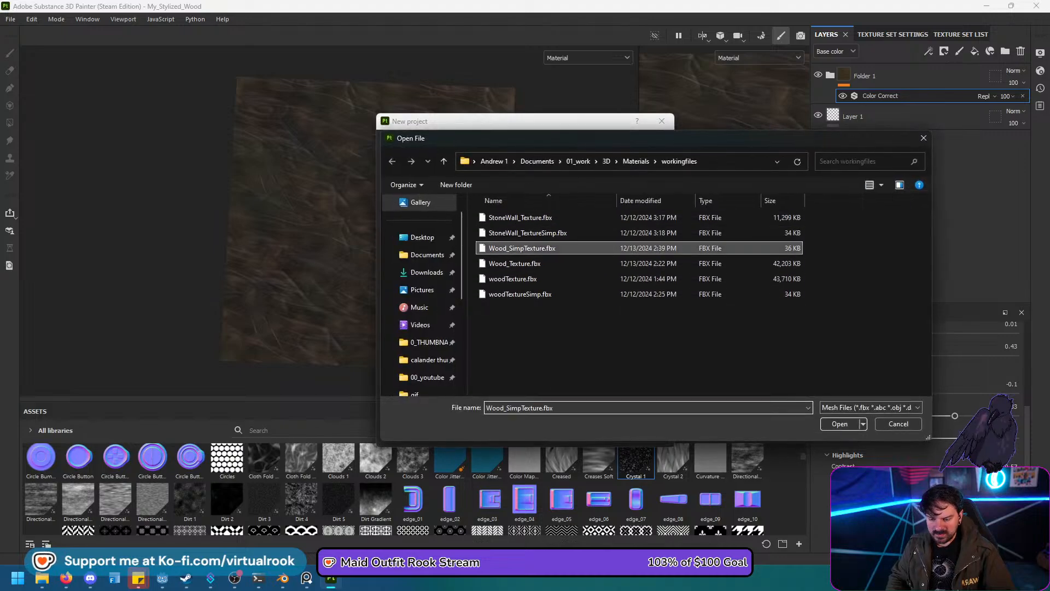
click(840, 424)
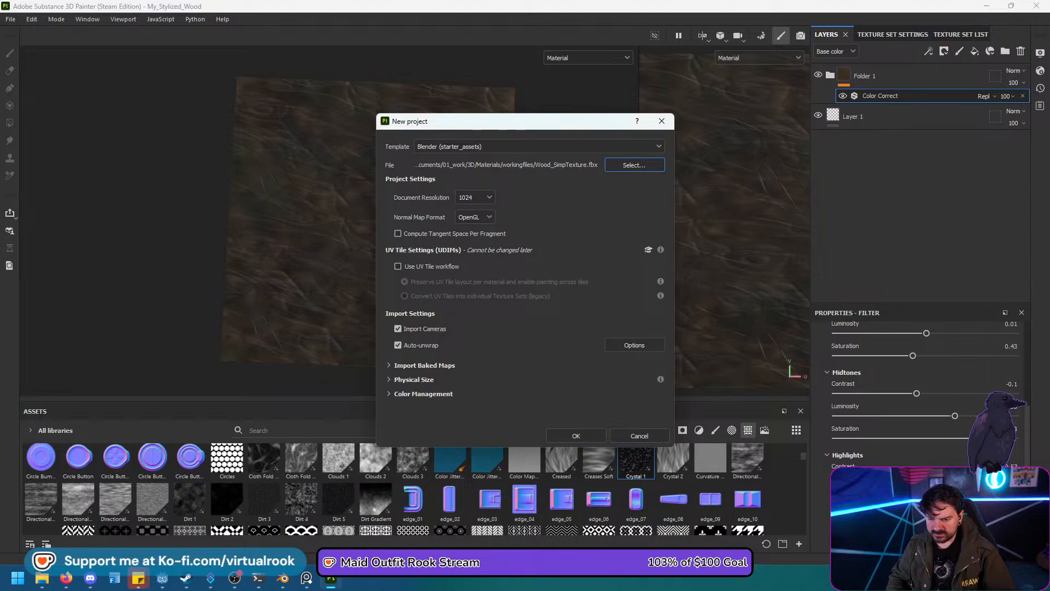
click(576, 435)
key(Return)
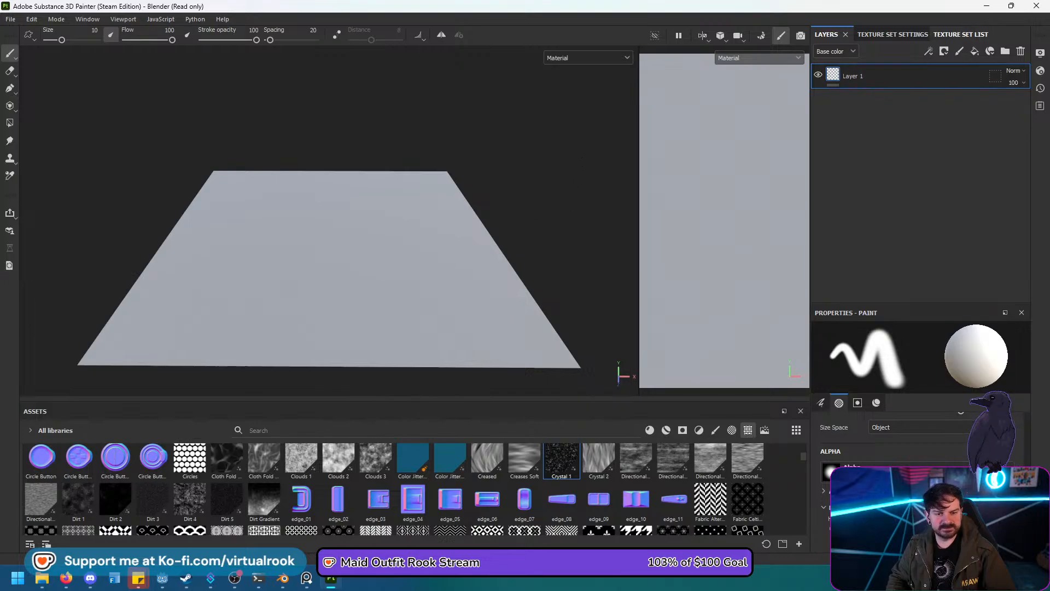
Open the mesh map baking settings and load Wood_Texture.fbx as the high definition mesh.
click(892, 34)
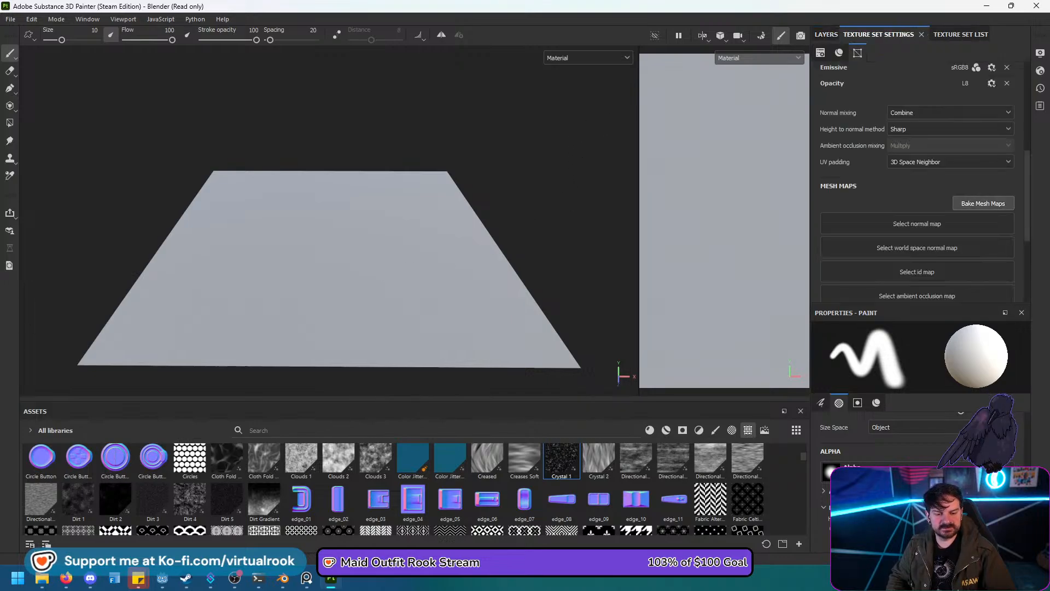
click(983, 203)
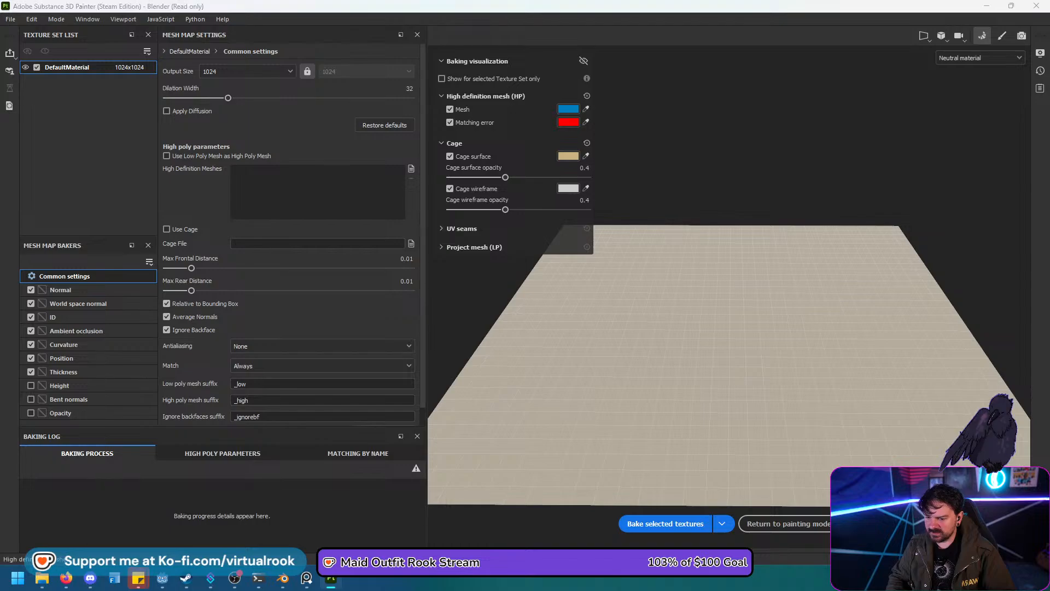
click(410, 169)
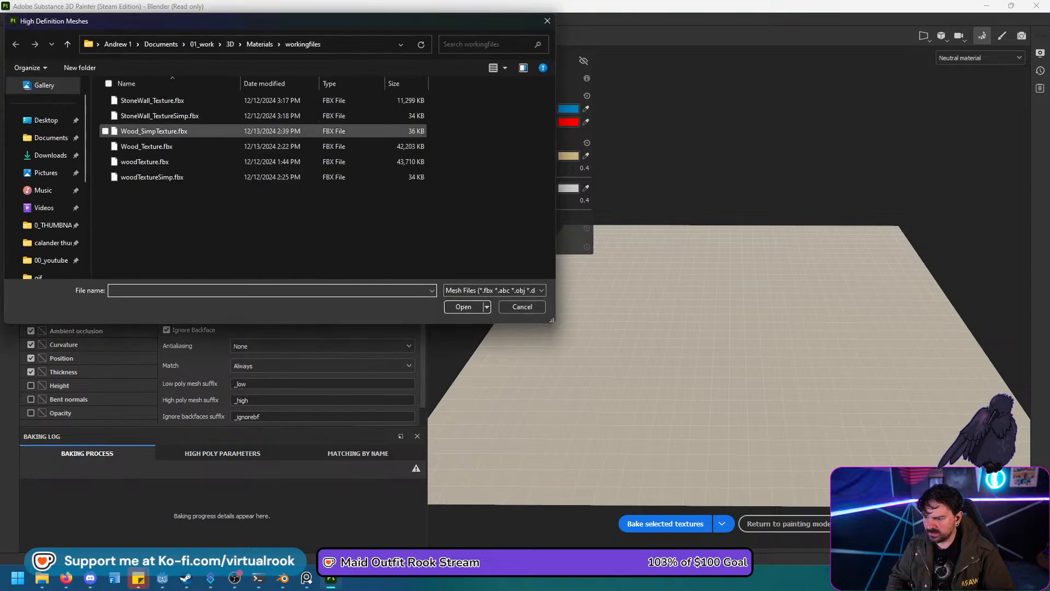
click(146, 146)
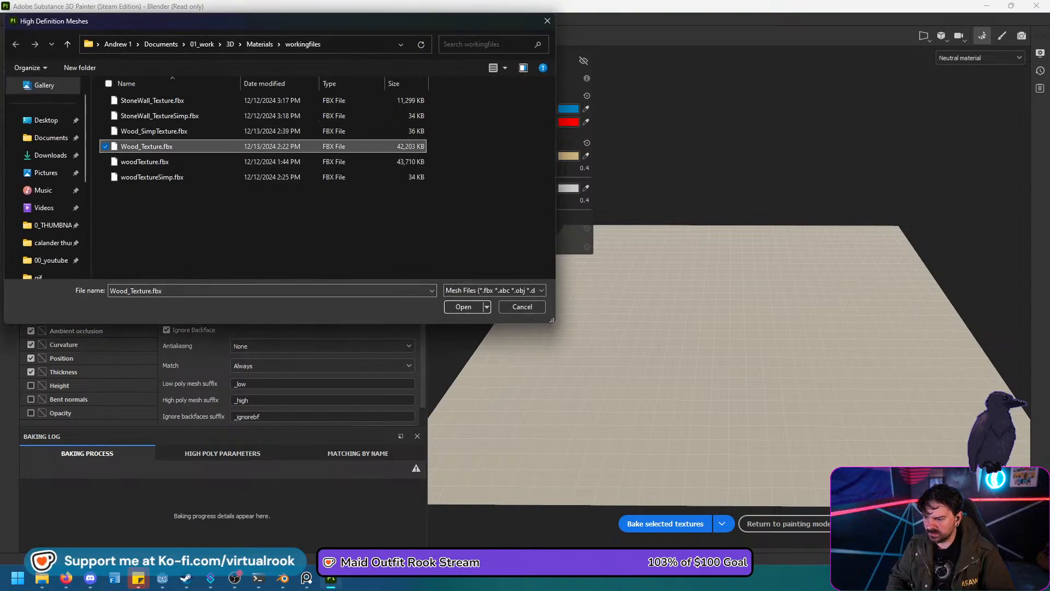
click(463, 306)
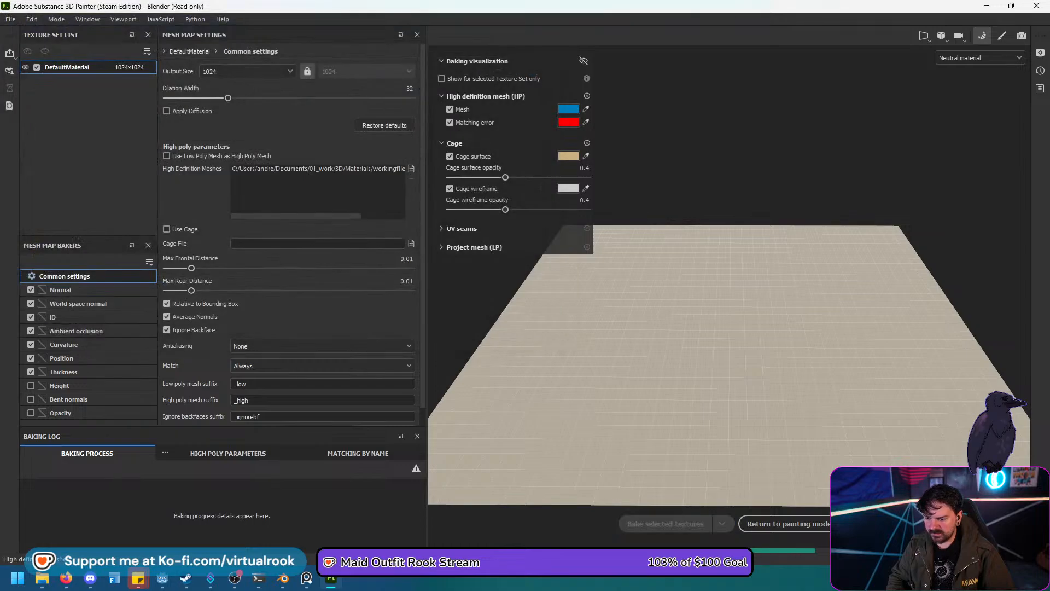
Exclude the ID, Ambient occlusion, Curvature, Position and Thickness maps, bake only Normal and World space normal, and return to painting mode.
click(78, 303)
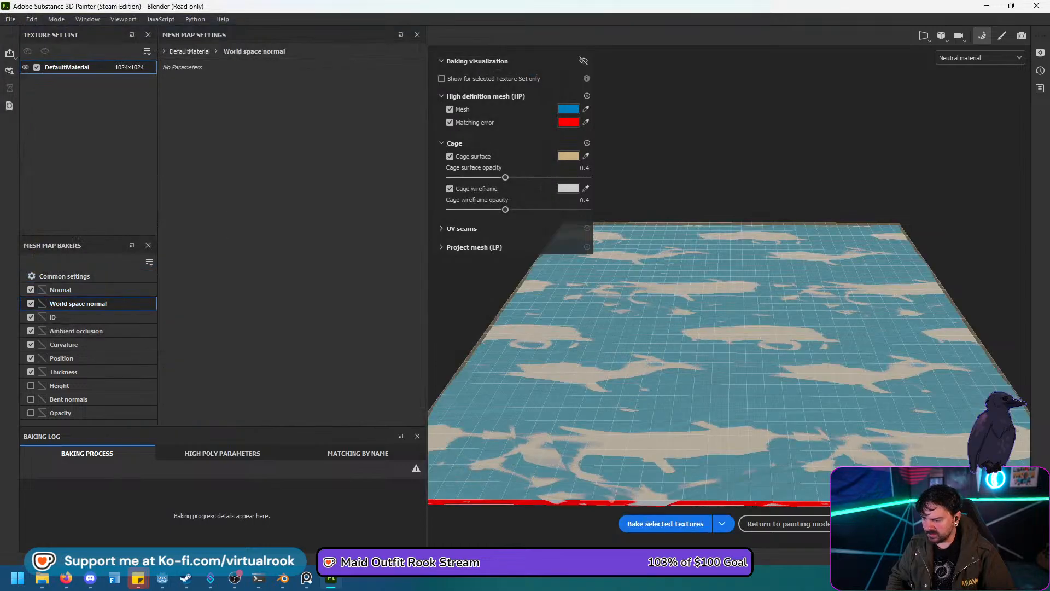
click(31, 317)
click(30, 330)
click(31, 344)
click(31, 358)
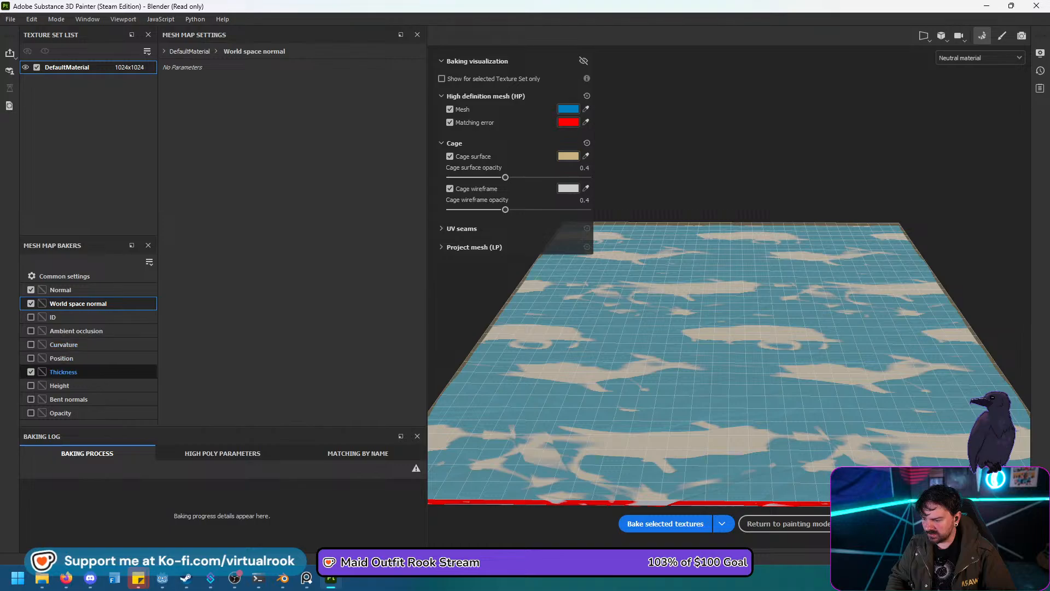
click(31, 372)
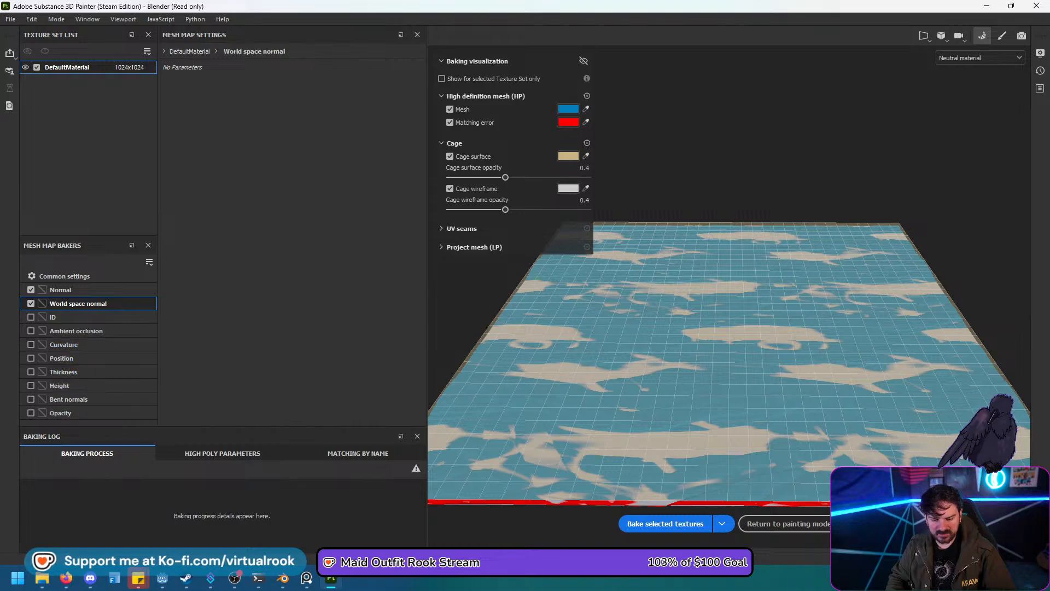
click(665, 523)
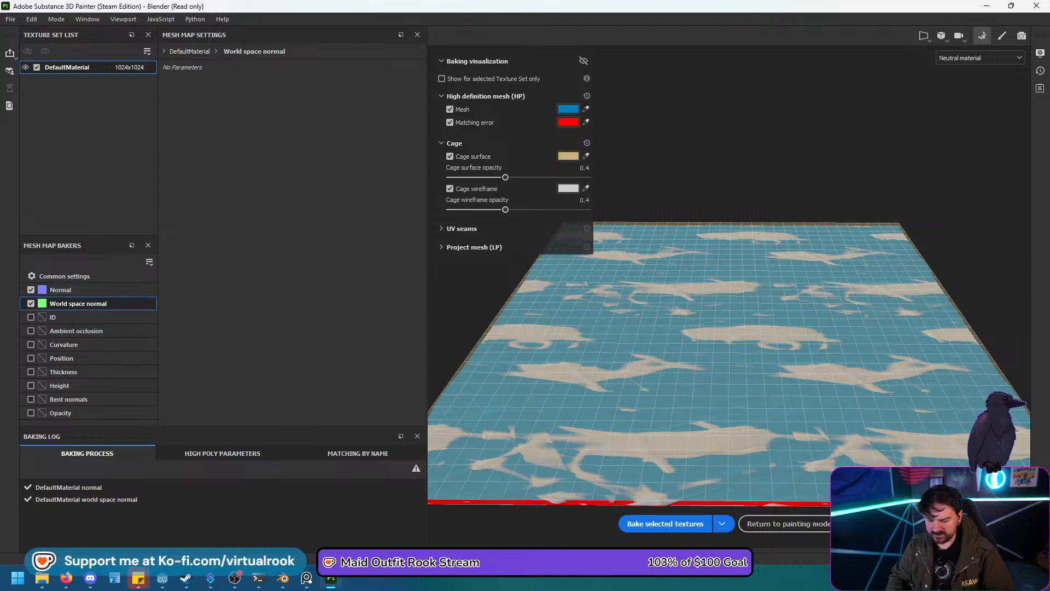
click(787, 524)
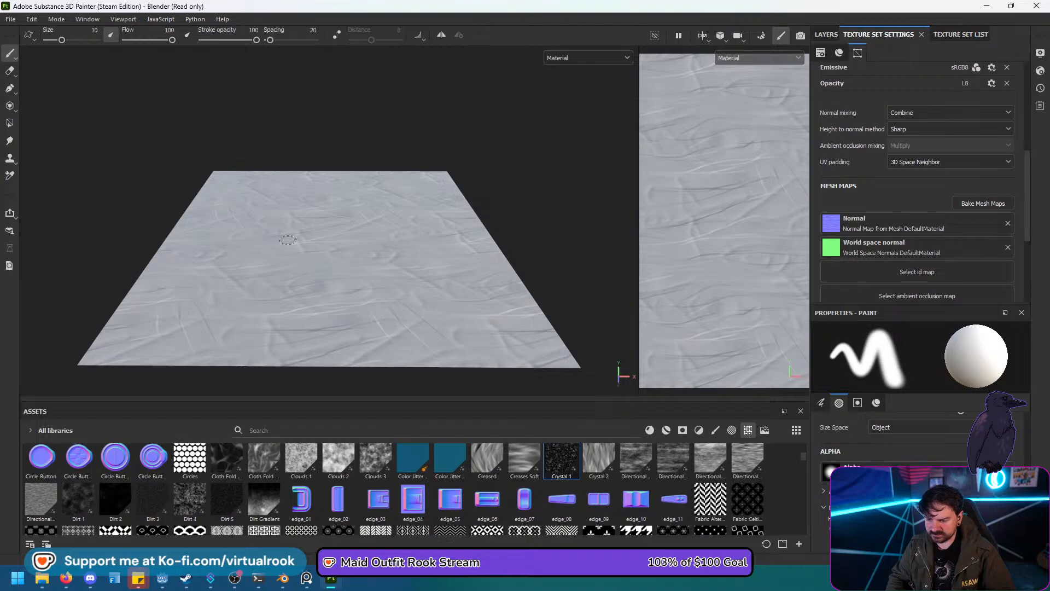
Open the texture export settings and set the output template to Blender (Principled BSDF)MINE.
click(10, 19)
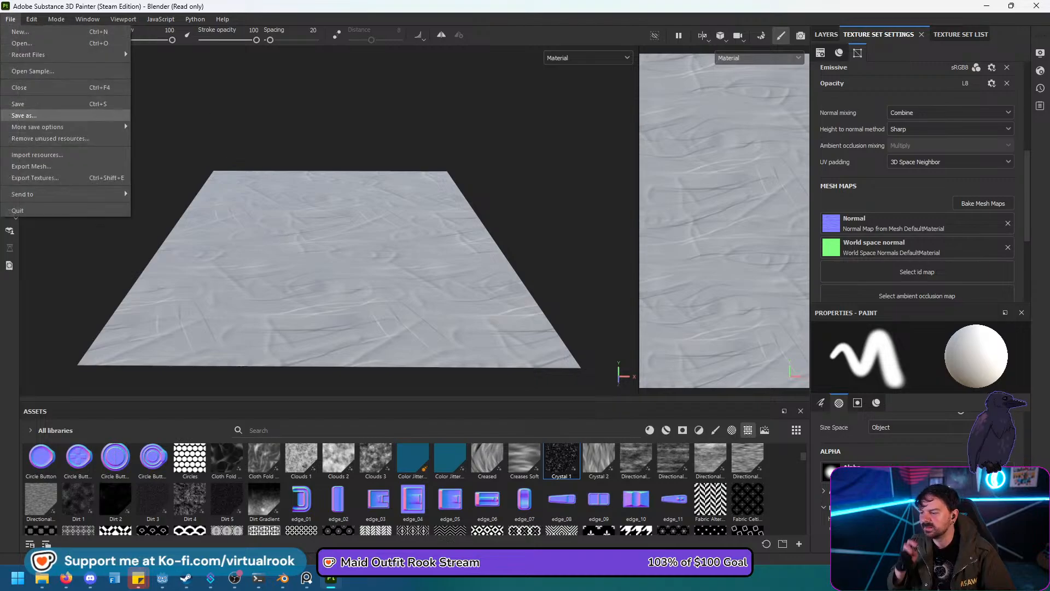
click(35, 178)
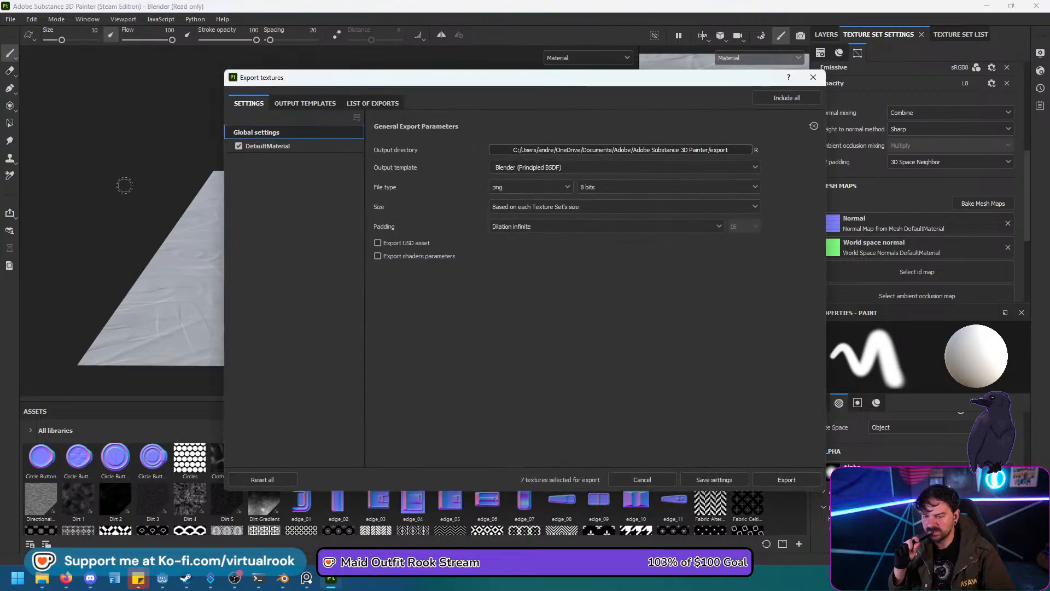
click(624, 167)
scroll(624, 230, down, 2)
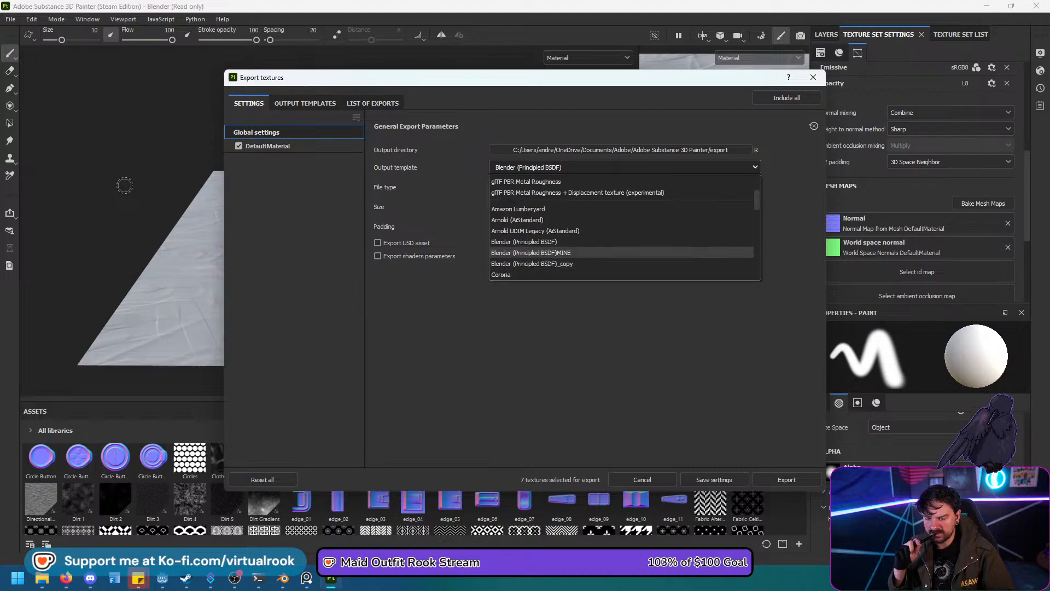
click(530, 252)
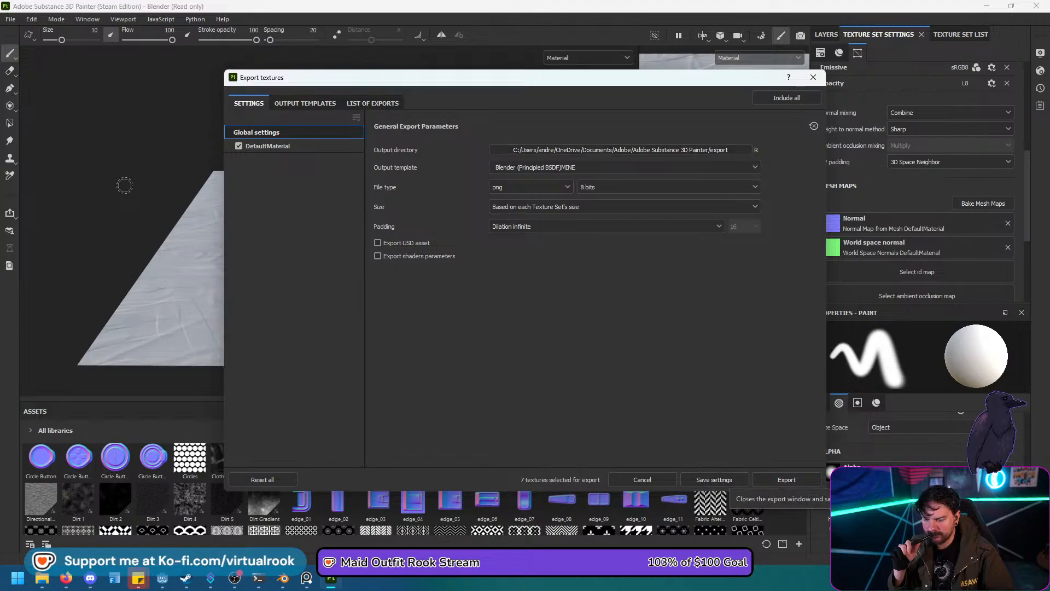
Exclude every DefaultMaterial output map except Normal from the export and return to the global export settings.
click(268, 146)
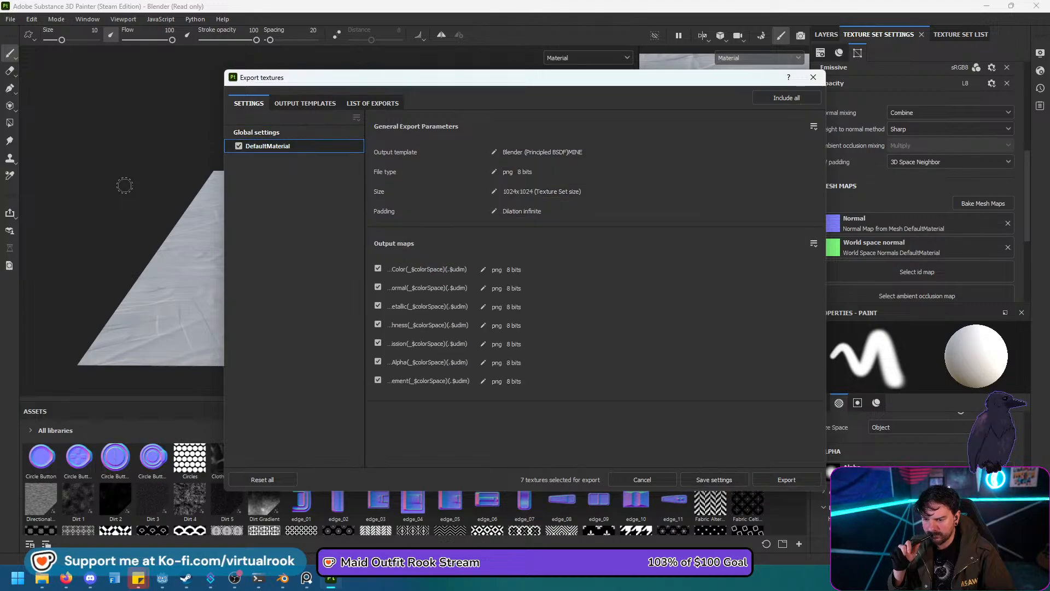
click(377, 305)
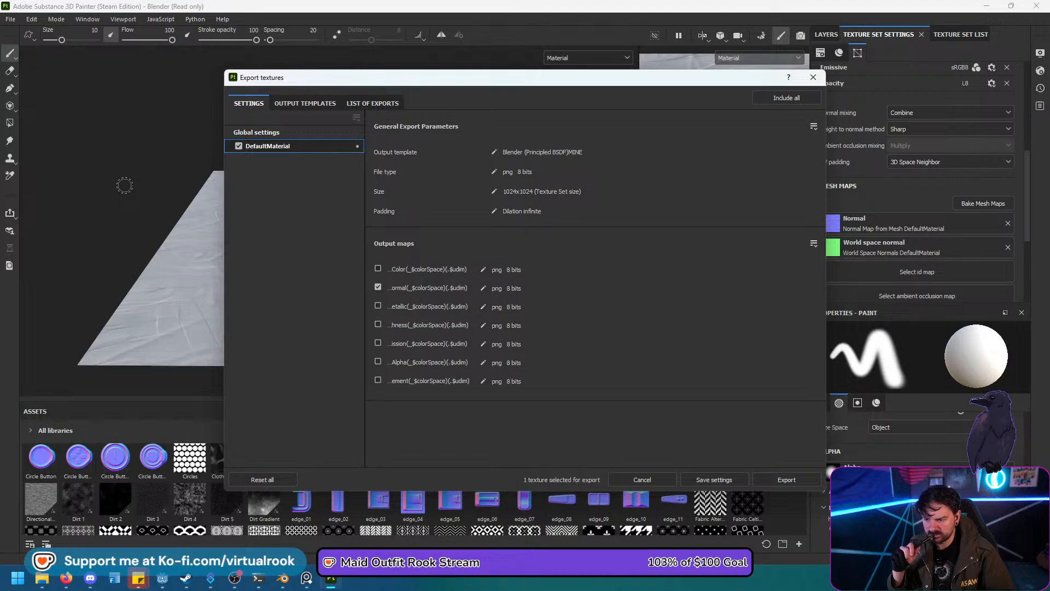
click(257, 132)
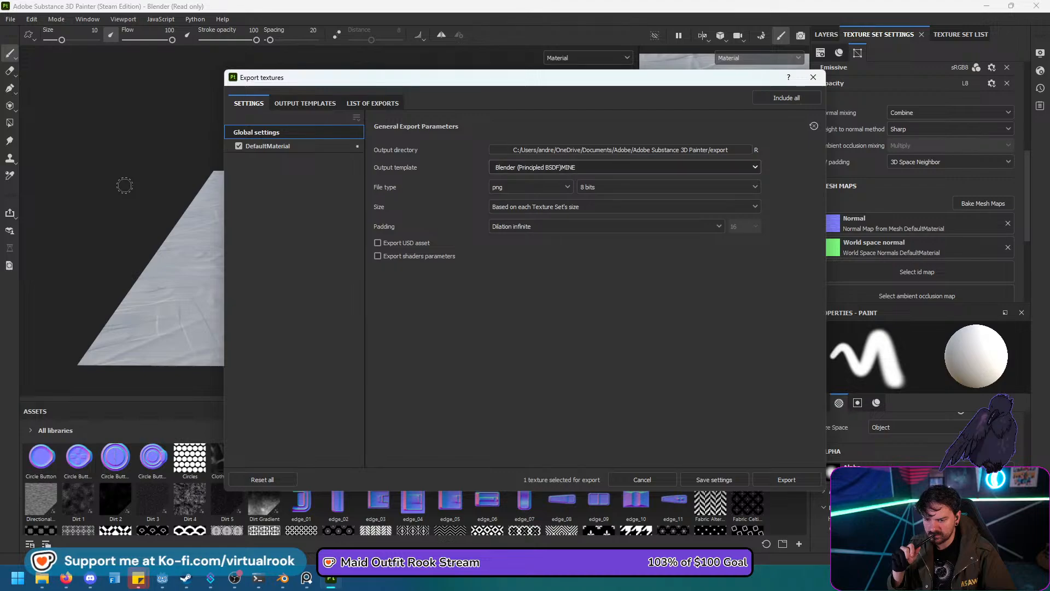
Set the output directory to the Desktop, export the normal map and close the export dialog.
click(621, 150)
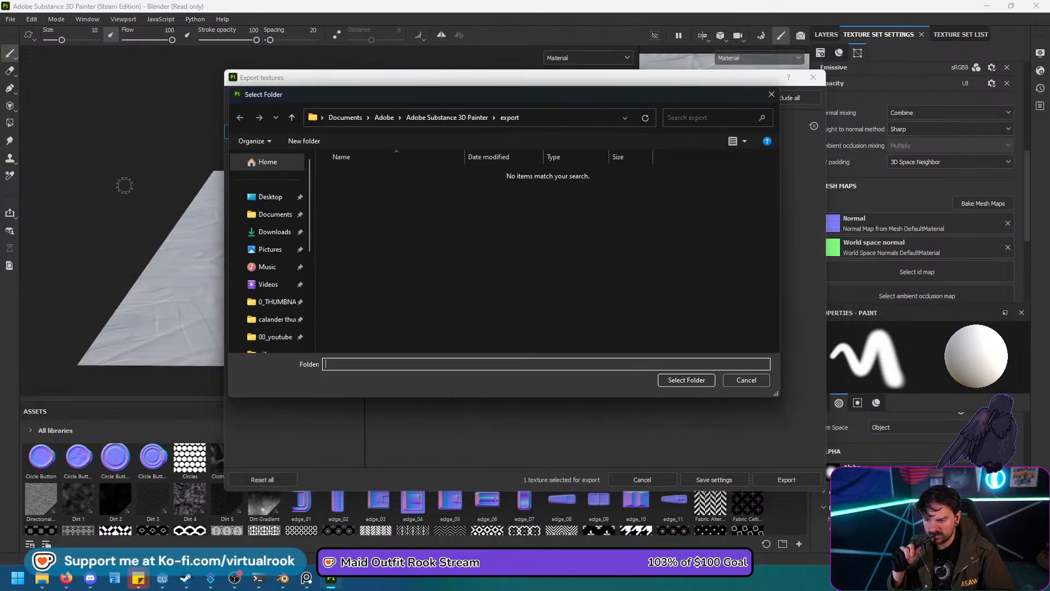
click(685, 380)
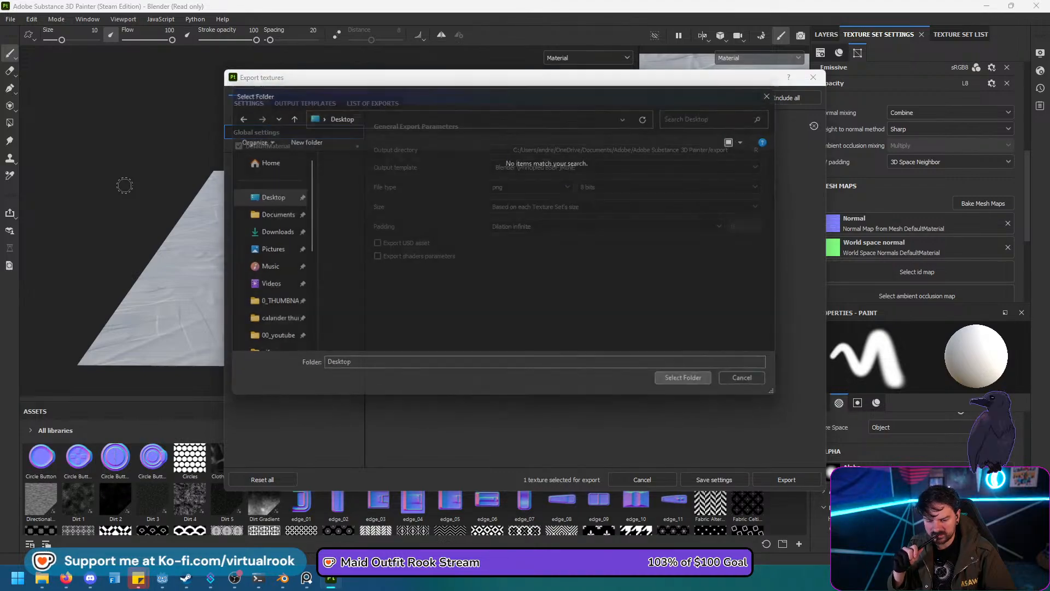
click(786, 479)
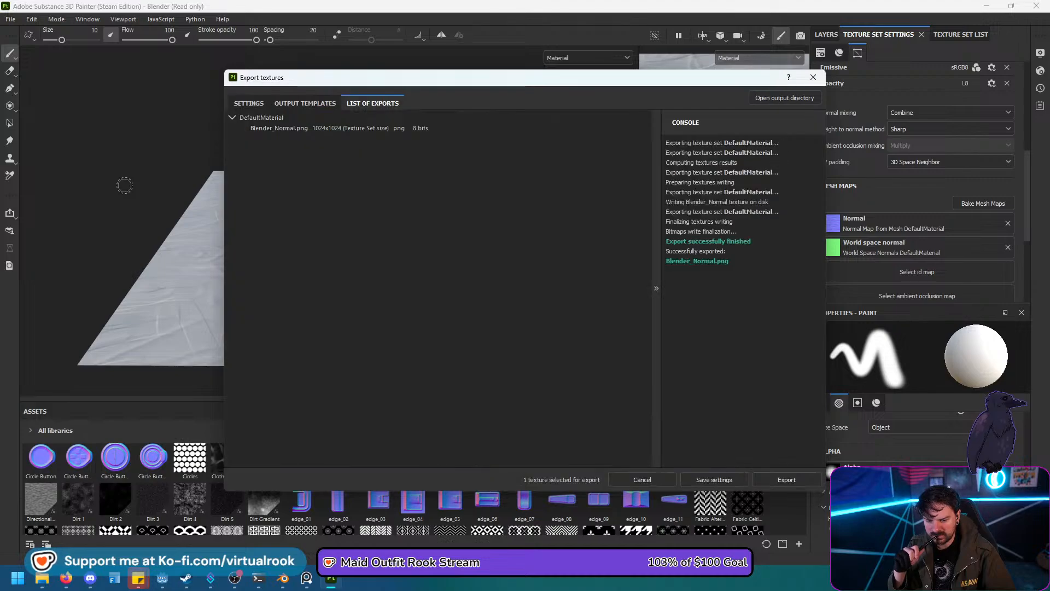
click(813, 77)
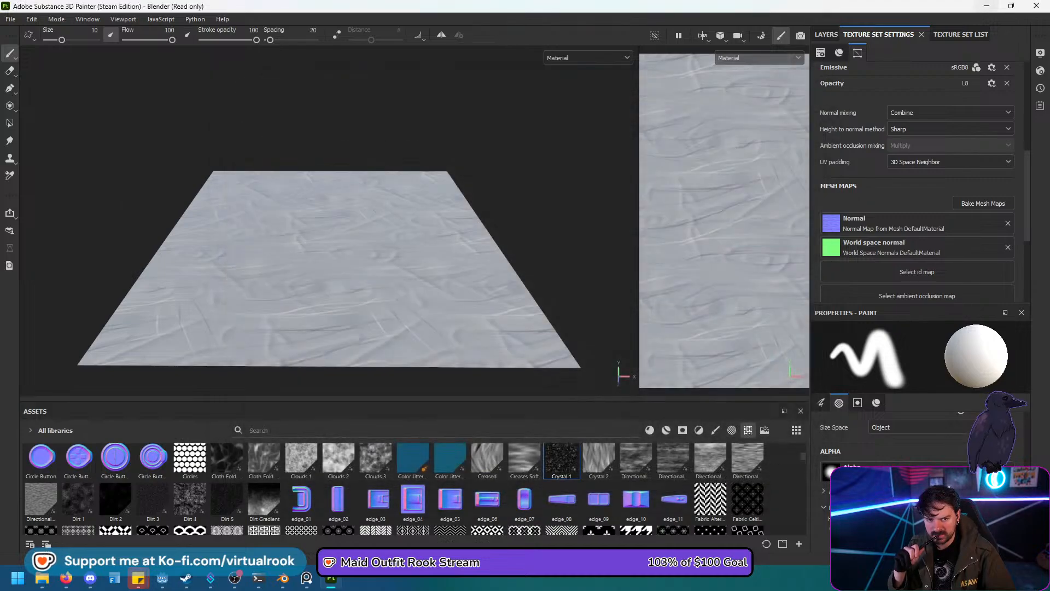
Switch to Blender and show the Wood_SimpTexture plane from the top in Material Preview shading.
click(987, 6)
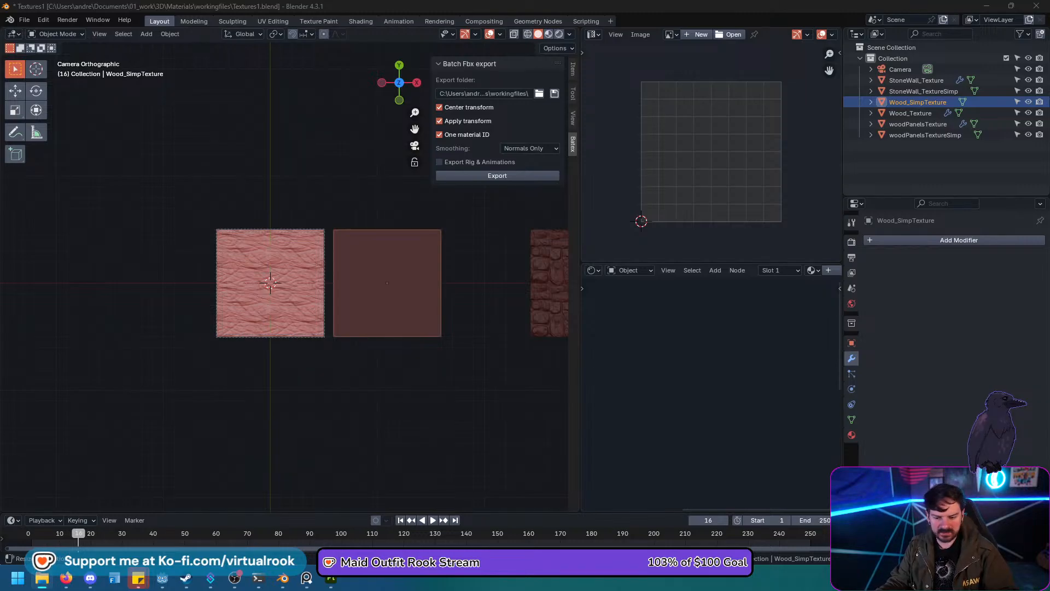
key(alt+Tab)
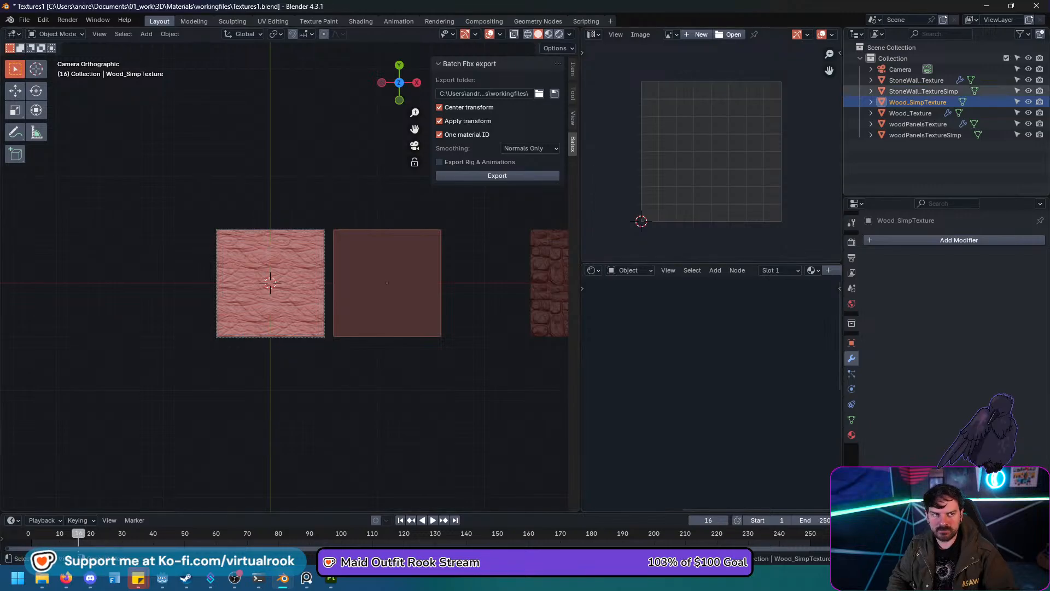
key(alt+Tab)
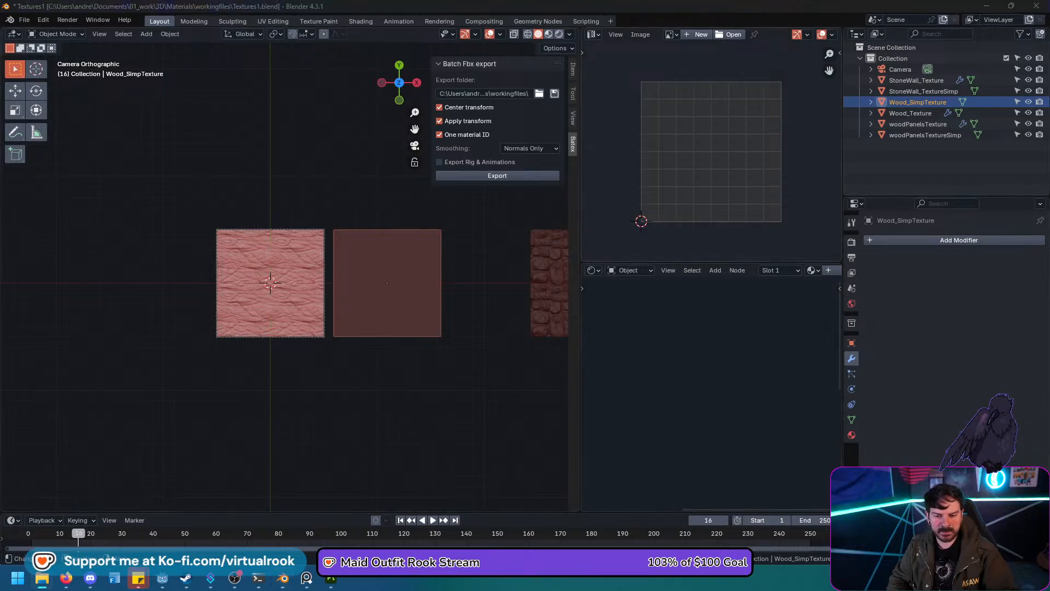
key(alt+Tab)
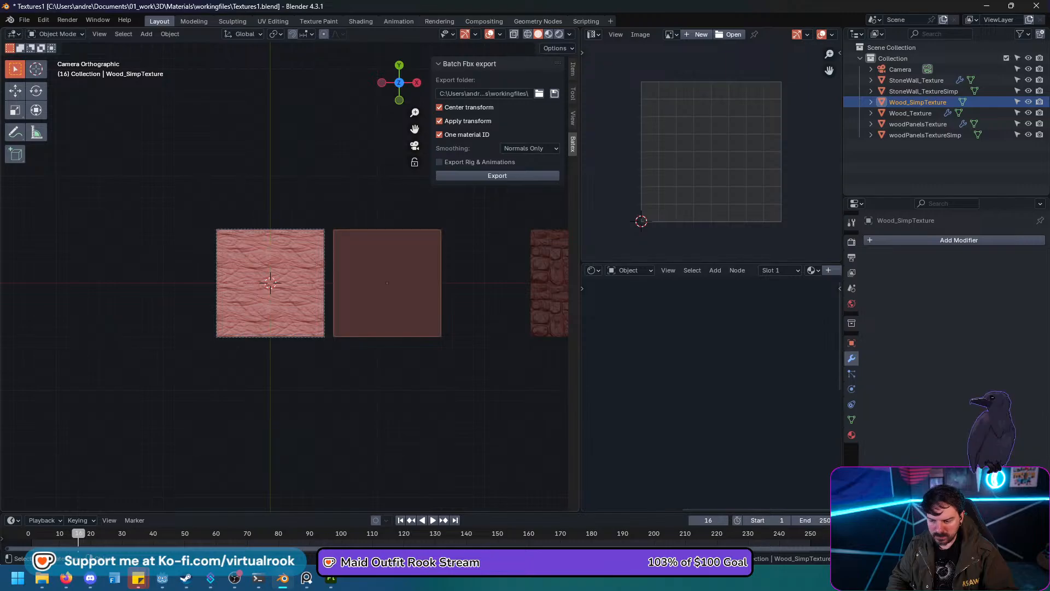
shift+middle_drag(383, 282, 105, 282)
scroll(308, 273, up, 2)
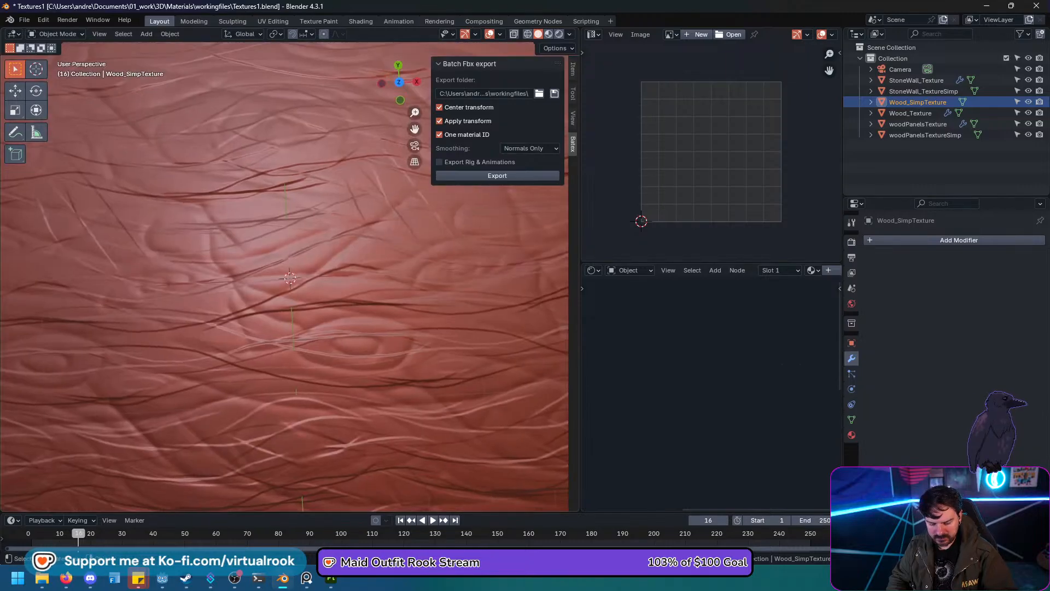
key(KP_7)
scroll(313, 276, down, 7)
scroll(285, 277, up, 3)
shift+middle_drag(284, 277, 260, 299)
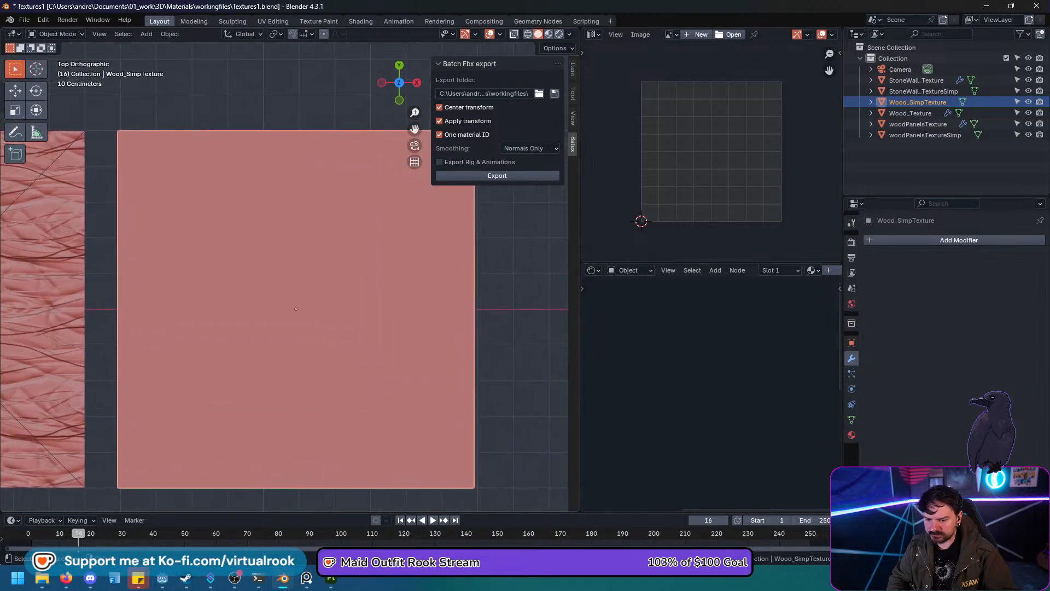
key(z)
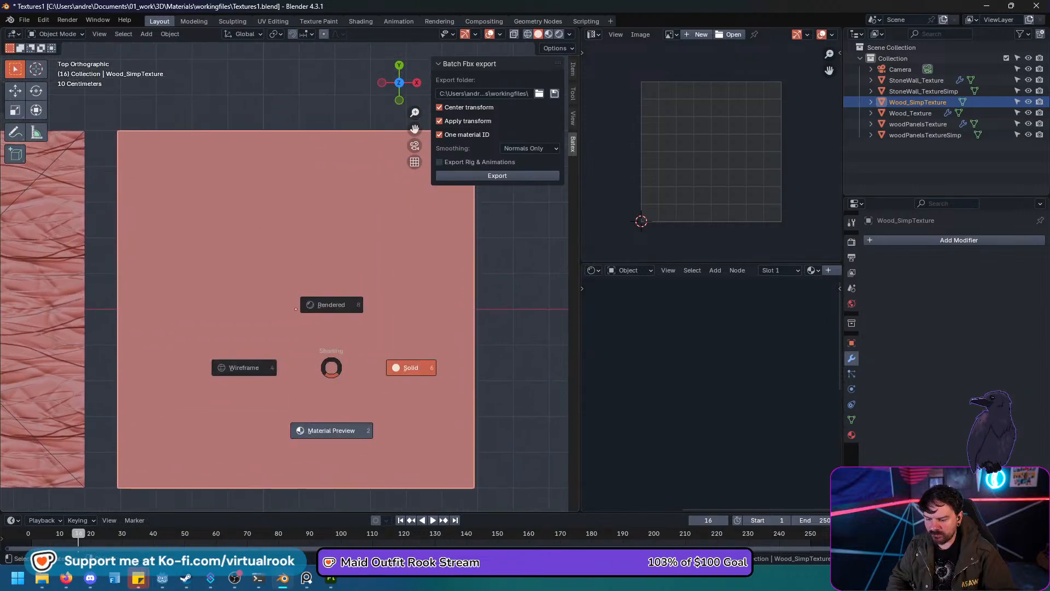
click(331, 429)
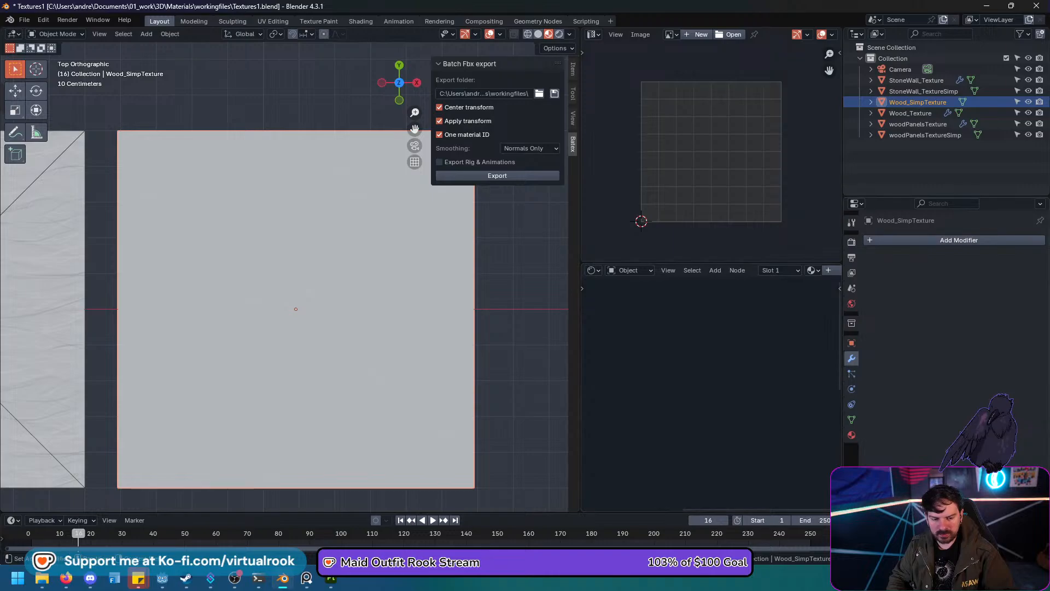
Create a new material on the Wood_SimpTexture plane.
click(852, 435)
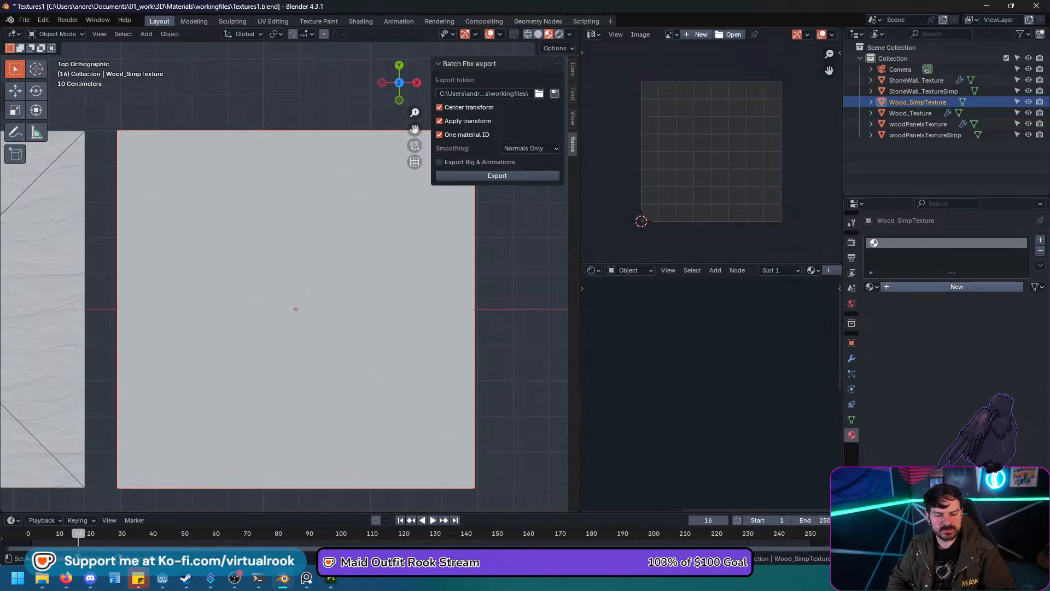
click(951, 286)
scroll(723, 470, up, 3)
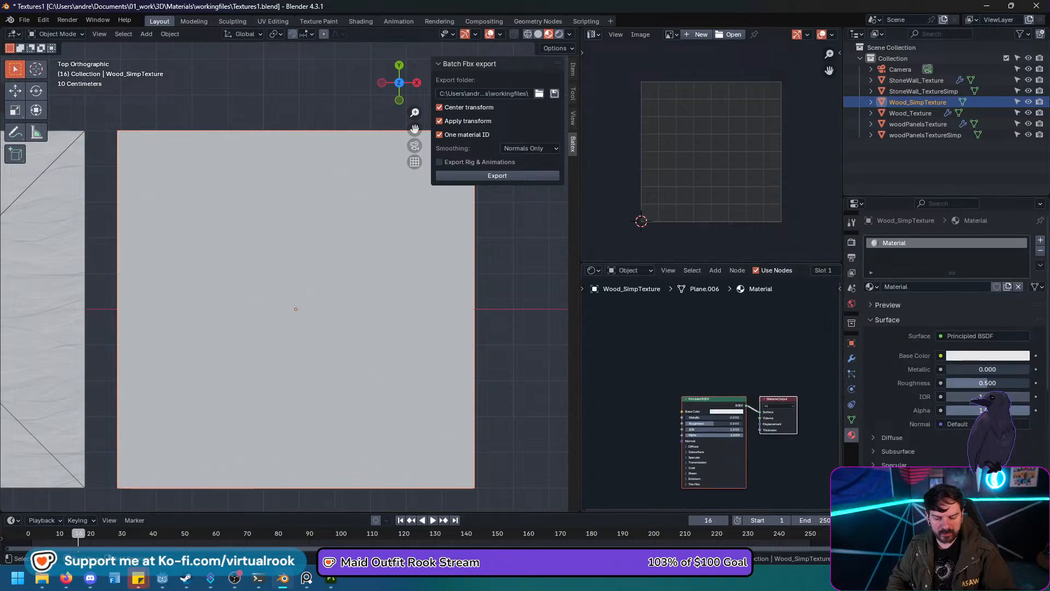
Run a principled texture setup on the material with the My_Stylized_Wood colour and normal images from the Materials\WOOD folder.
click(538, 93)
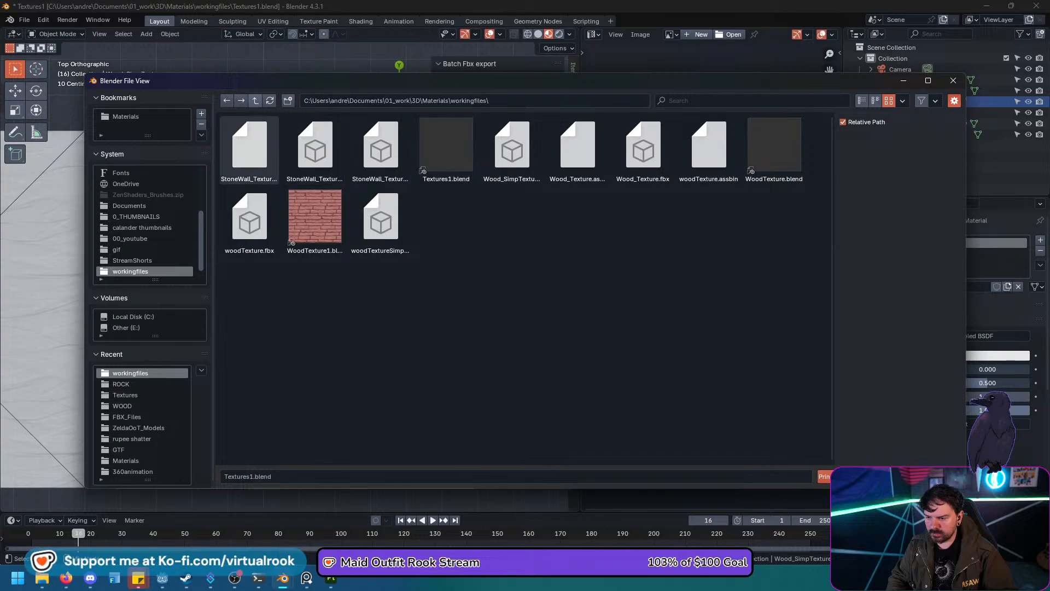
click(256, 100)
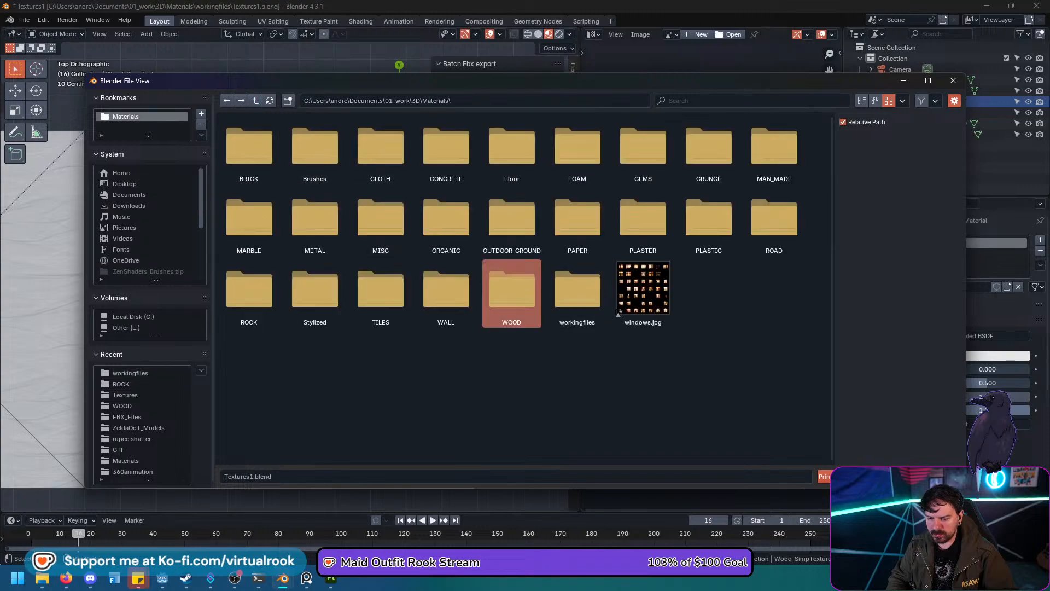
double_click(511, 290)
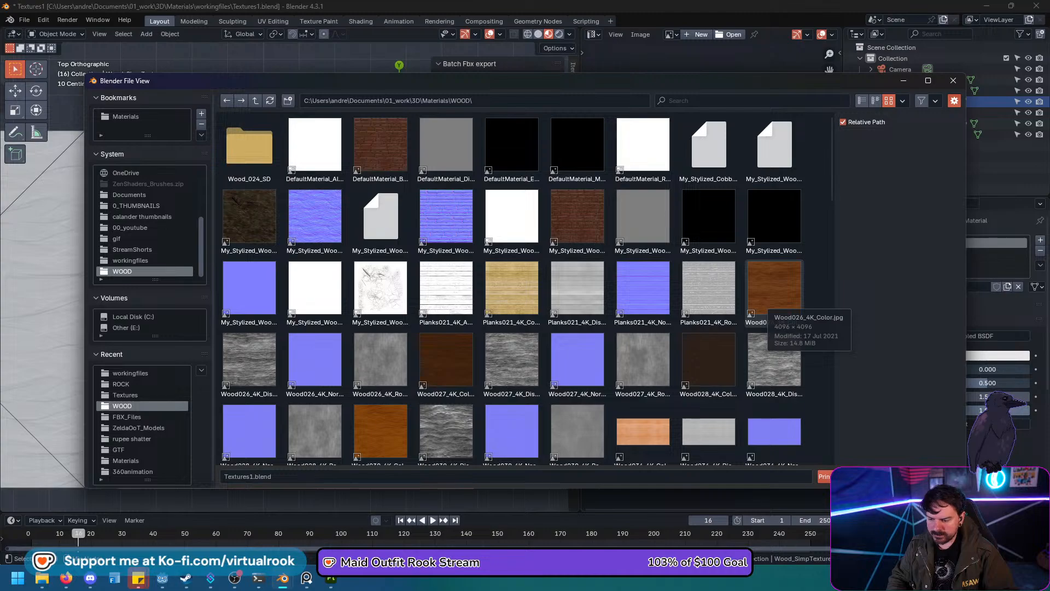
click(249, 216)
shift+click(314, 216)
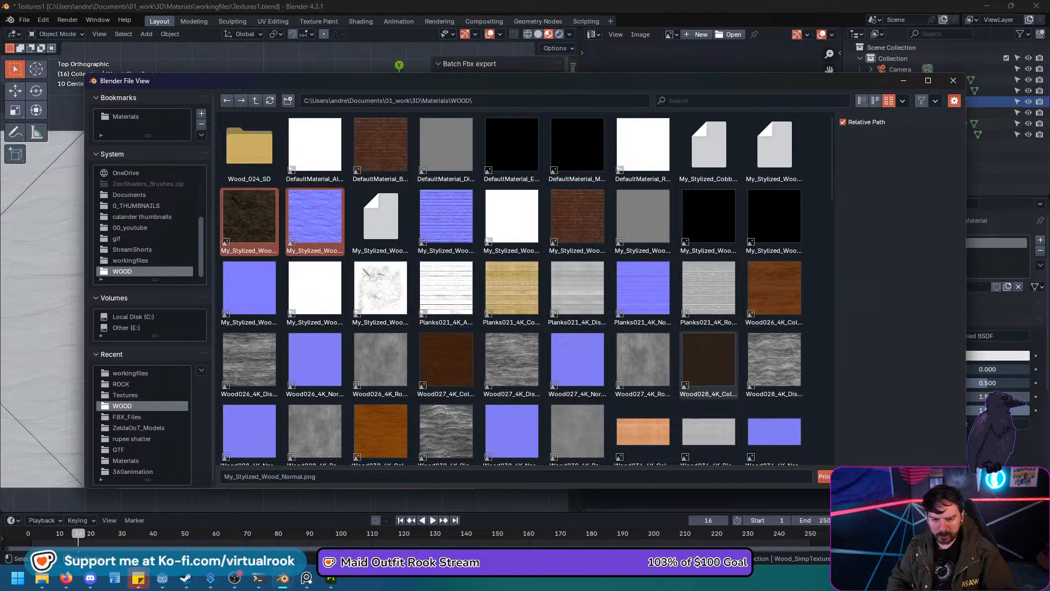
click(824, 476)
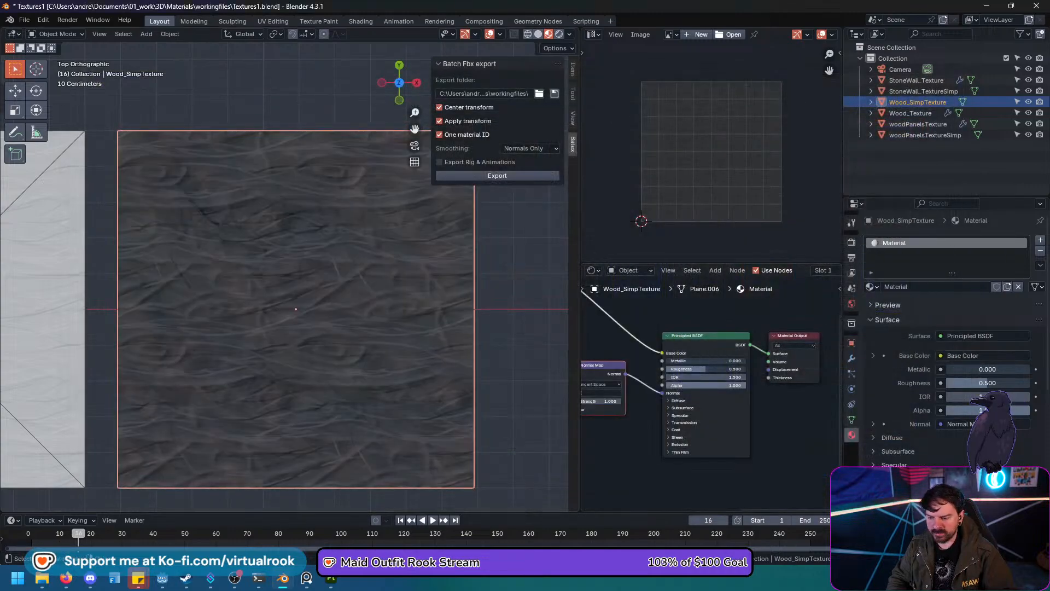
Set the wood material's roughness to 1.
scroll(290, 276, down, 5)
scroll(289, 276, up, 4)
shift+middle_drag(290, 276, 261, 294)
mouse_move(261, 294)
middle_down()
mouse_move(266, 270)
mouse_move(261, 287)
middle_up()
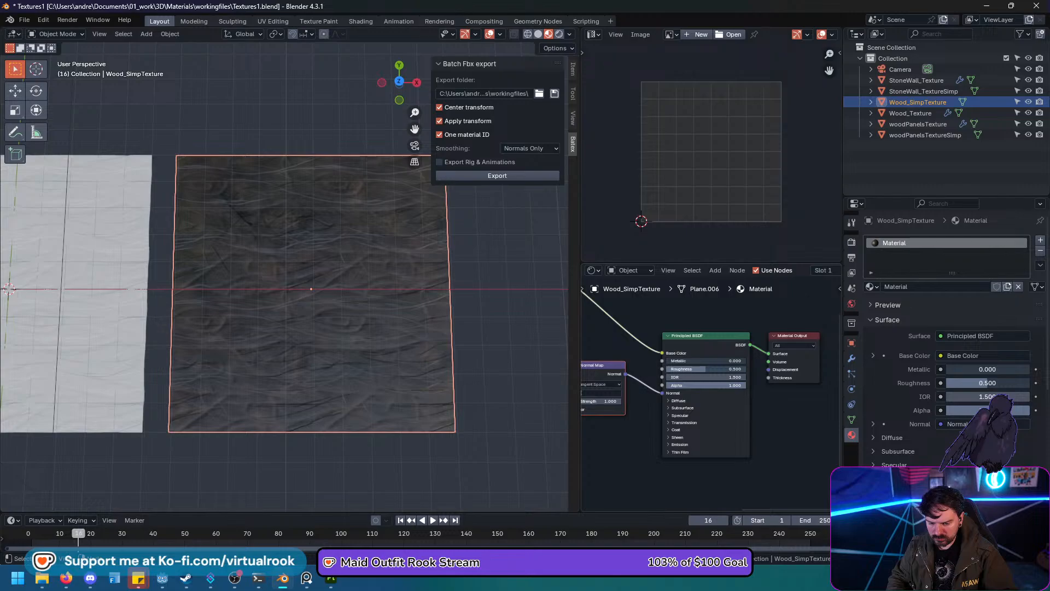
text(1)
key(Return)
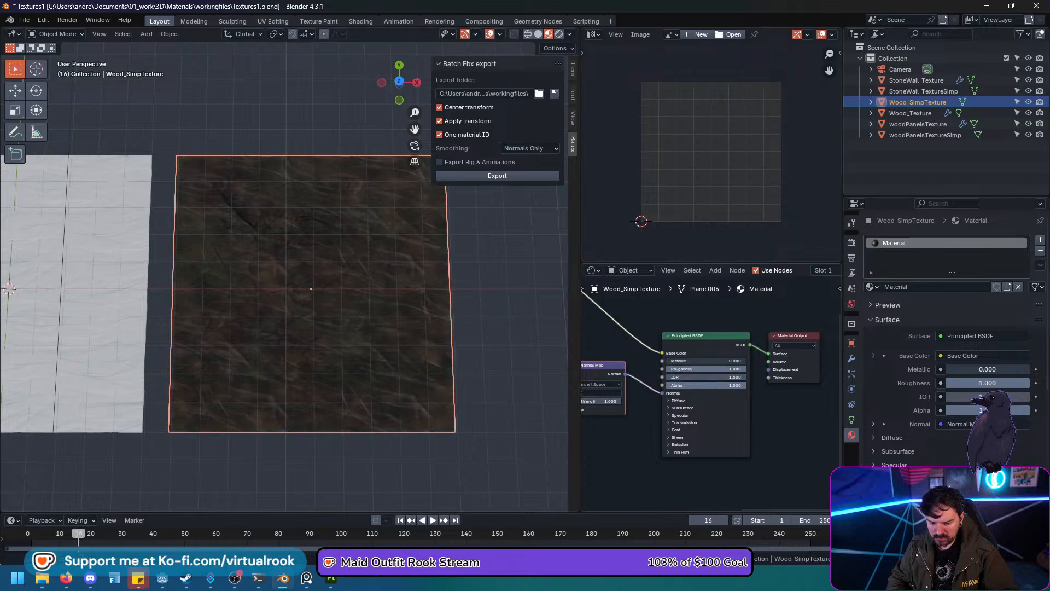
Hide the viewport overlays and examine the wood material on the plane from different angles.
key(alt+a)
middle_drag(289, 276, 282, 252)
click(304, 297)
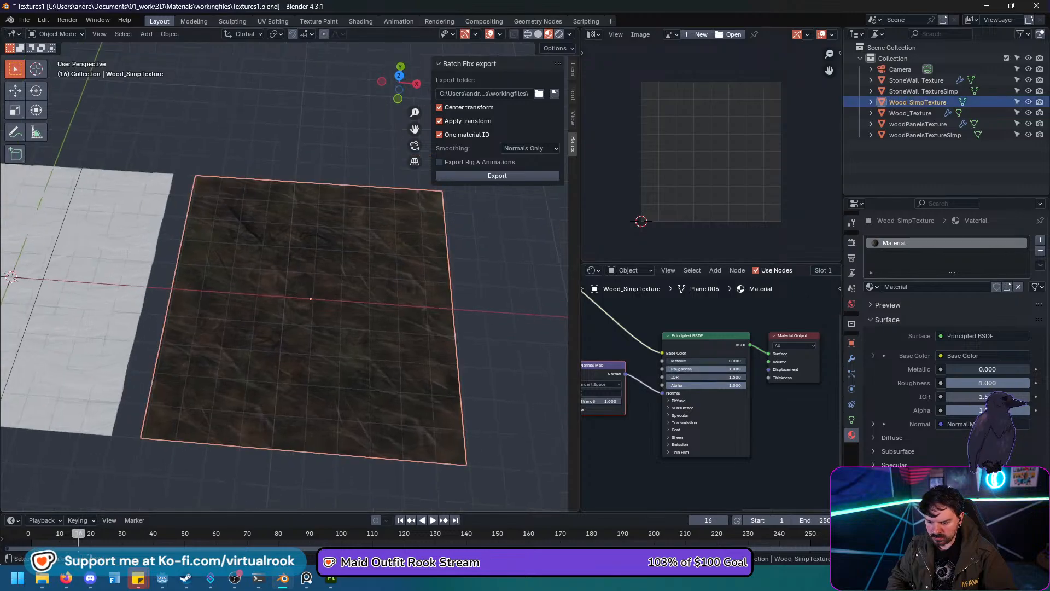
middle_drag(305, 297, 301, 331)
key(shift+alt+z)
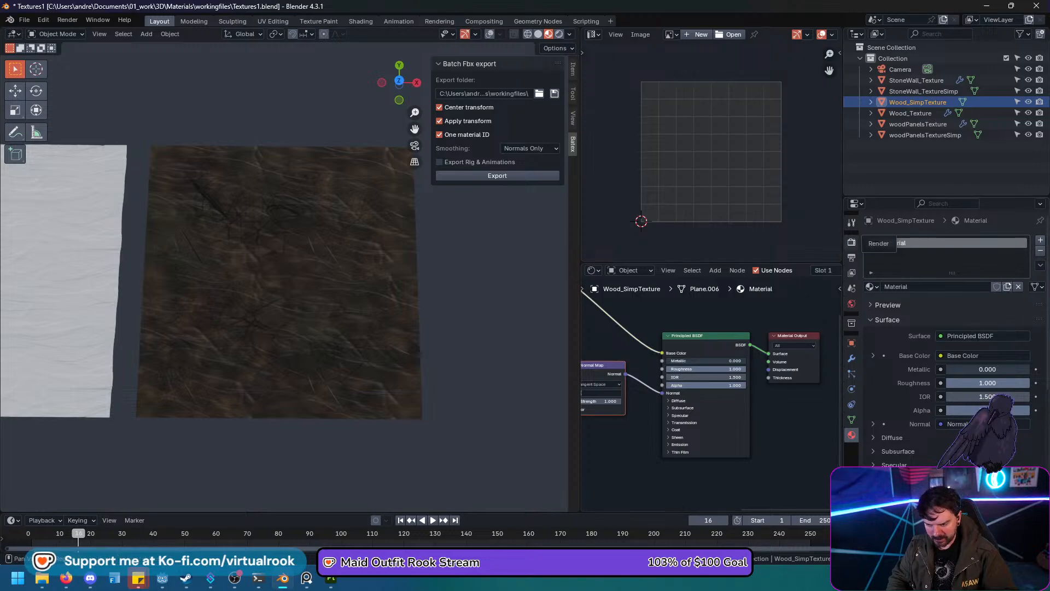
Add an Array modifier to the Wood_SimpTexture plane and check how the texture tiles across the copies.
click(851, 358)
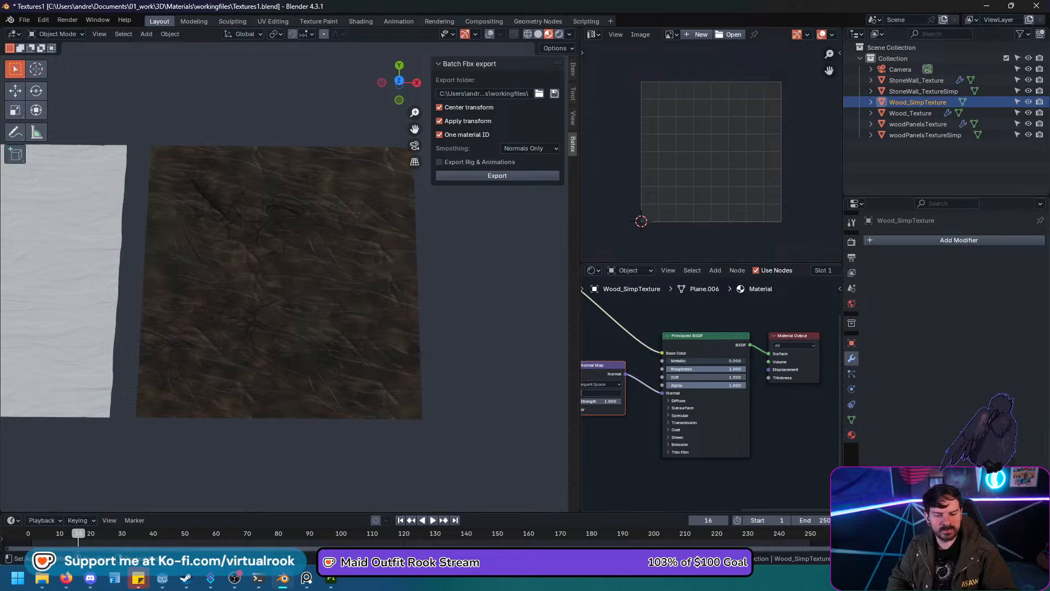
click(930, 240)
mouse_move(897, 231)
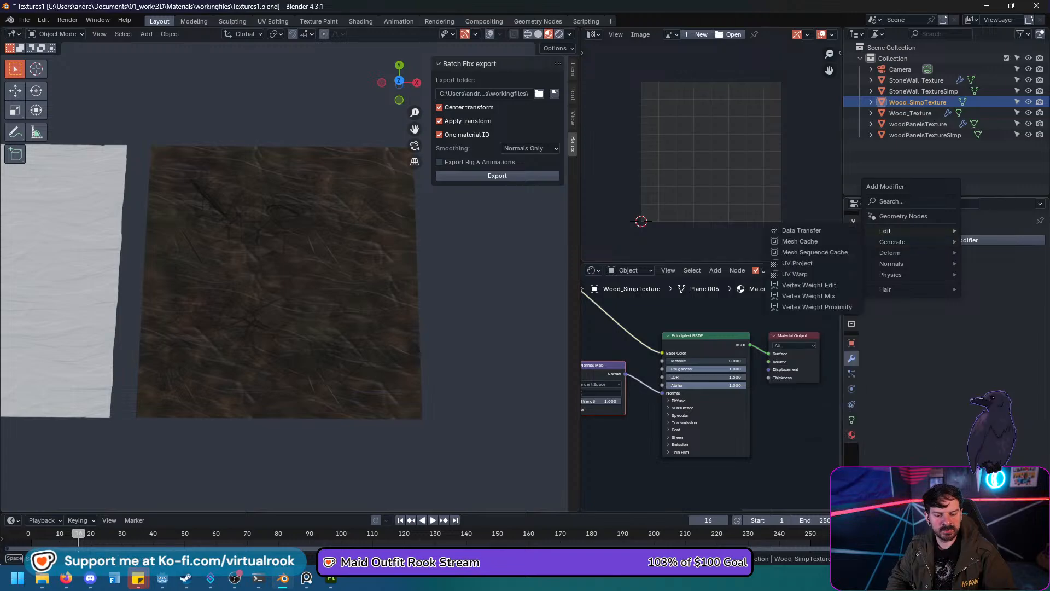
click(789, 241)
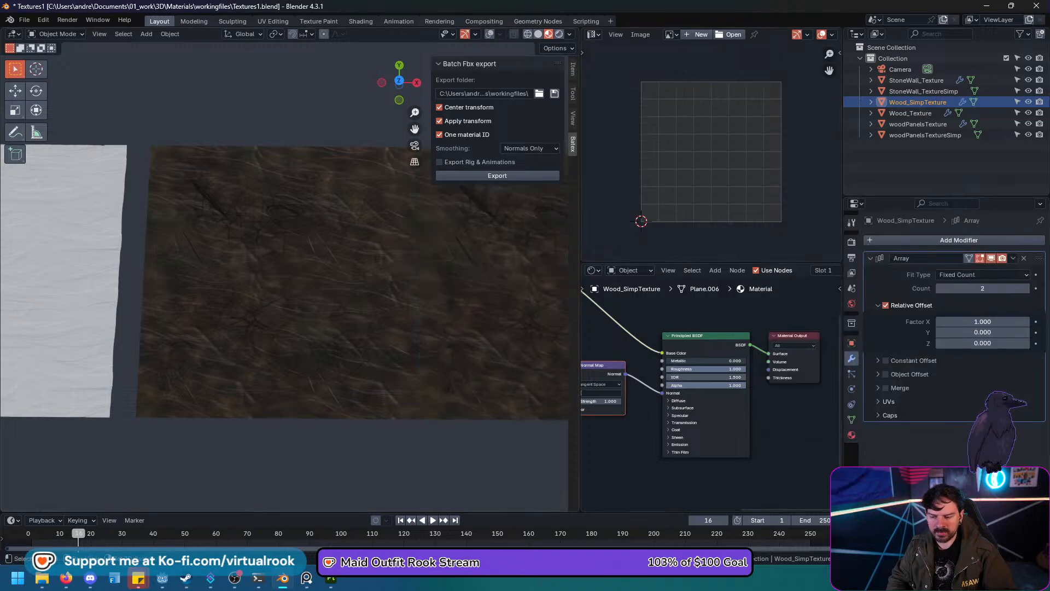
shift+middle_drag(328, 273, 268, 271)
scroll(284, 273, down, 4)
scroll(284, 273, up, 3)
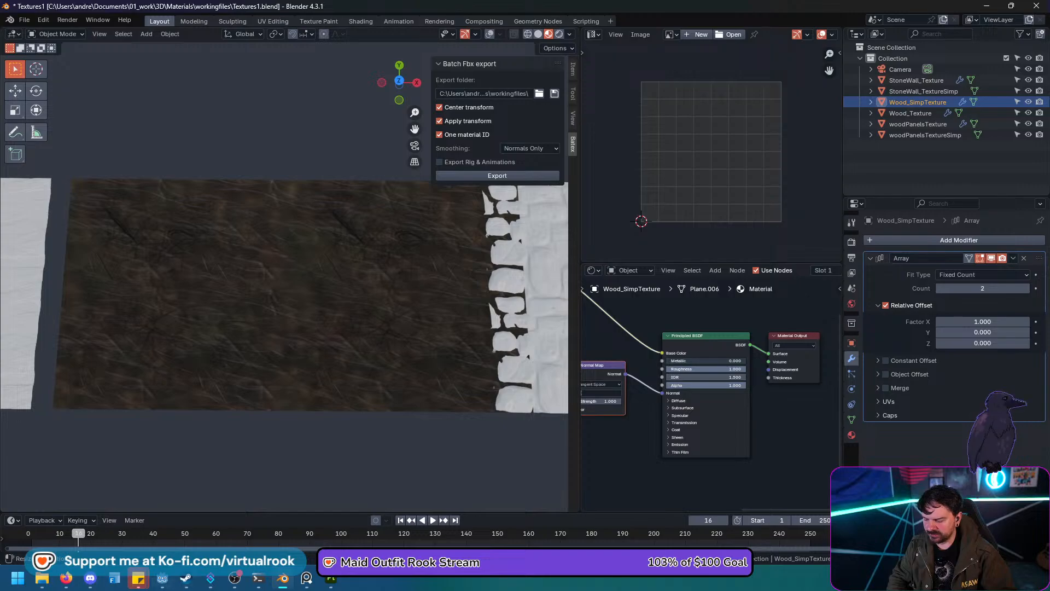
Switch to Godot and open the Materials/Textures folder in the project file system.
key(alt+Tab)
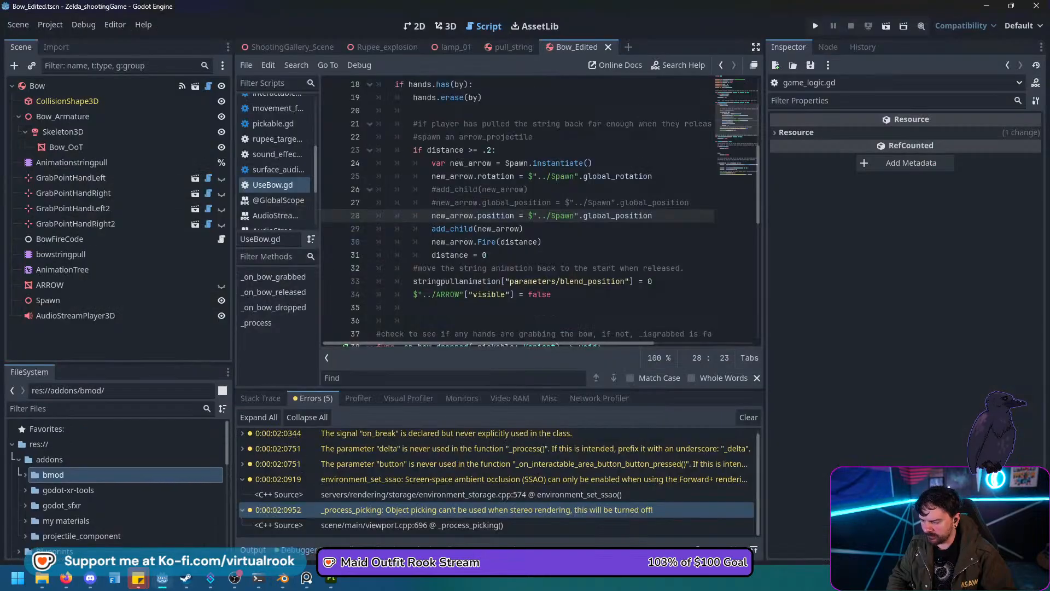
click(18, 458)
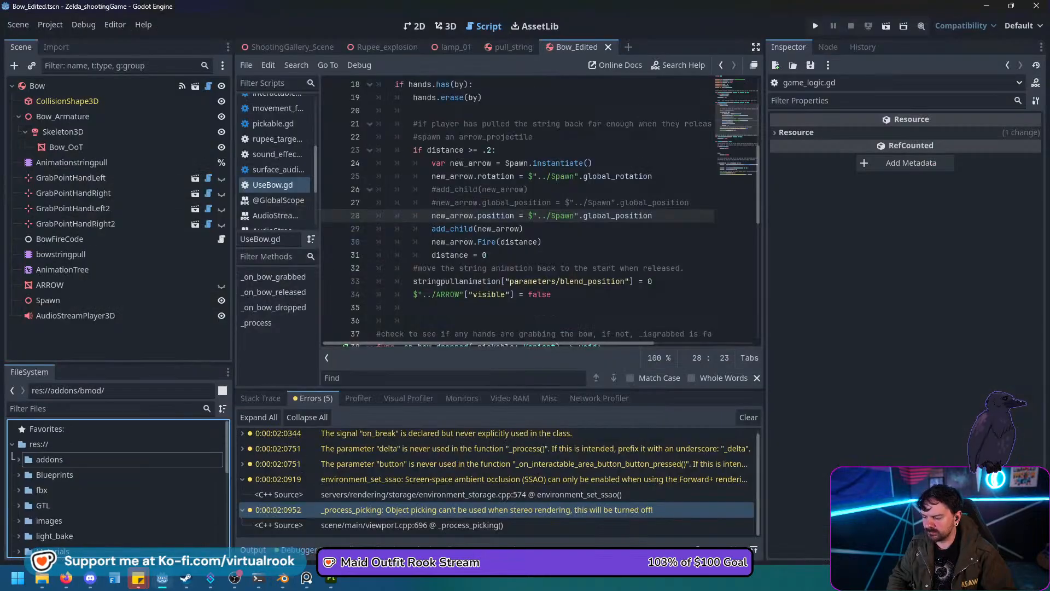
scroll(118, 486, down, 2)
click(18, 517)
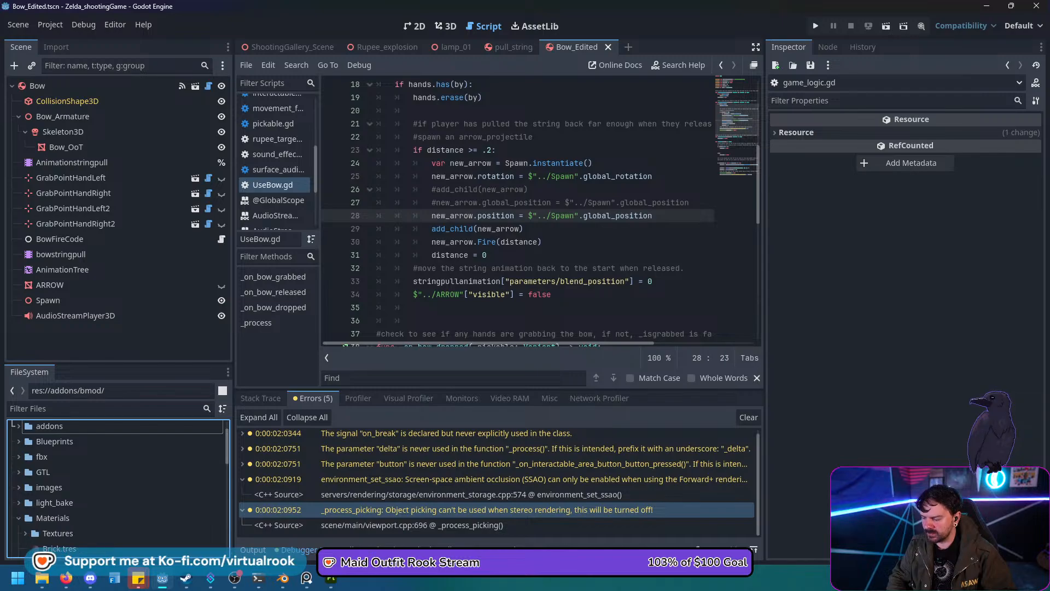
scroll(33, 519, down, 1)
click(58, 516)
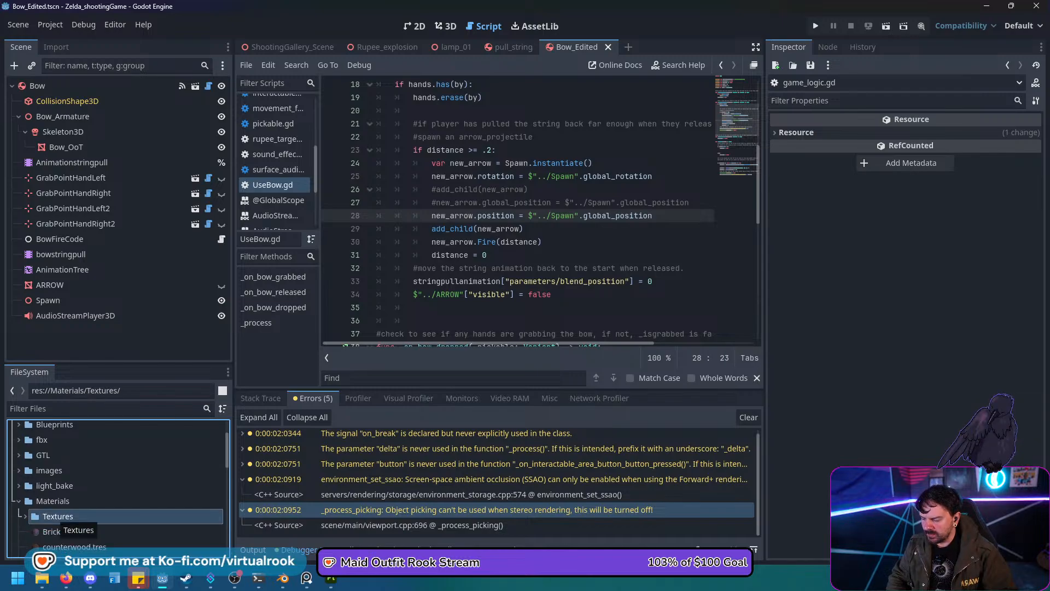
double_click(56, 516)
scroll(56, 517, down, 2)
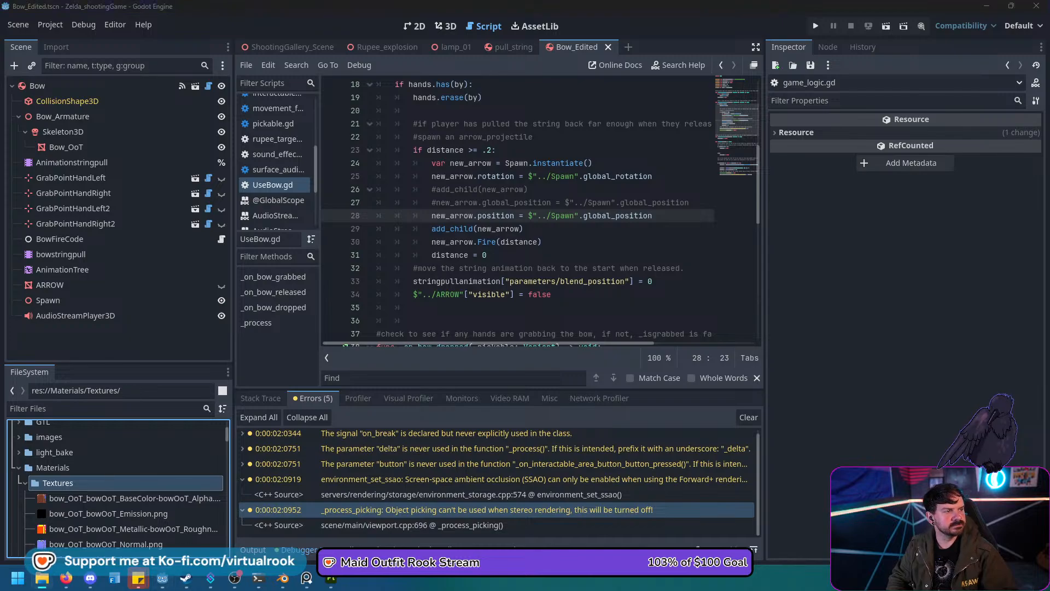
mouse_move(306, 578)
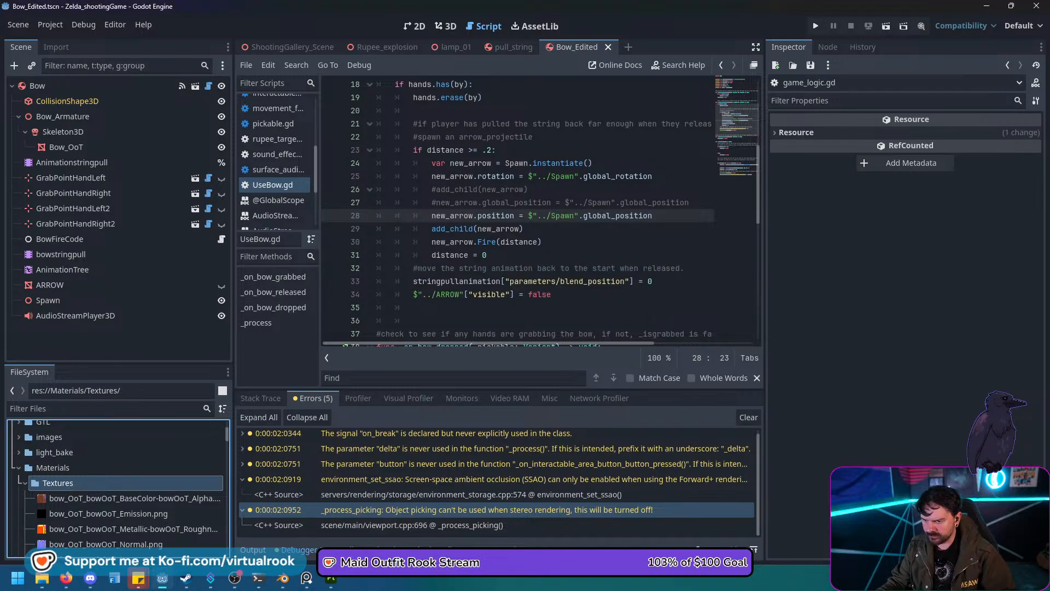
Open ShootingGallery_Scene in the 3D view and turn the view towards the wooden counter.
click(292, 47)
click(445, 26)
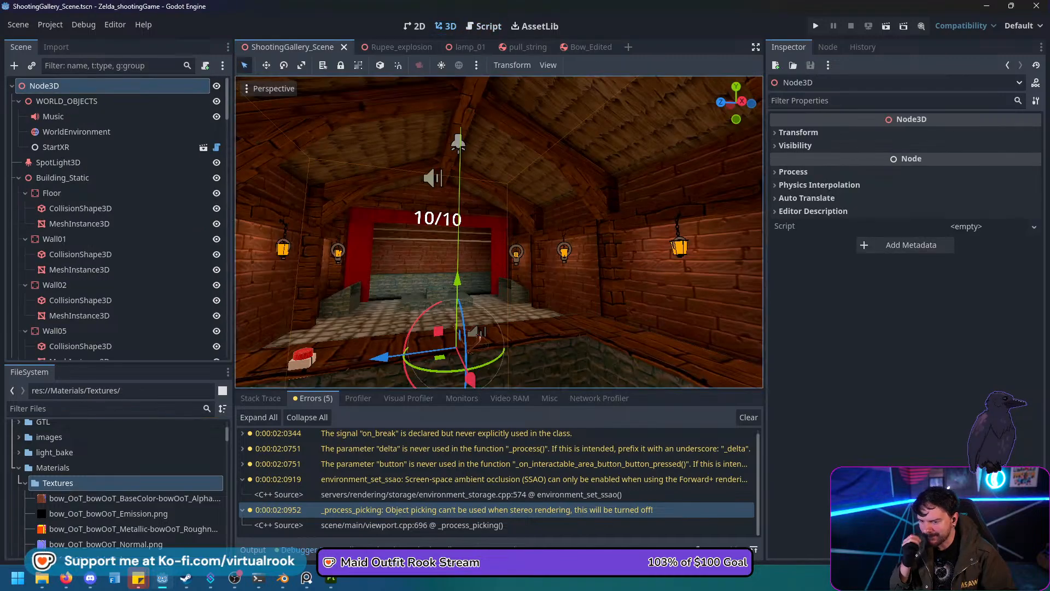
right_drag(499, 232, 587, 258)
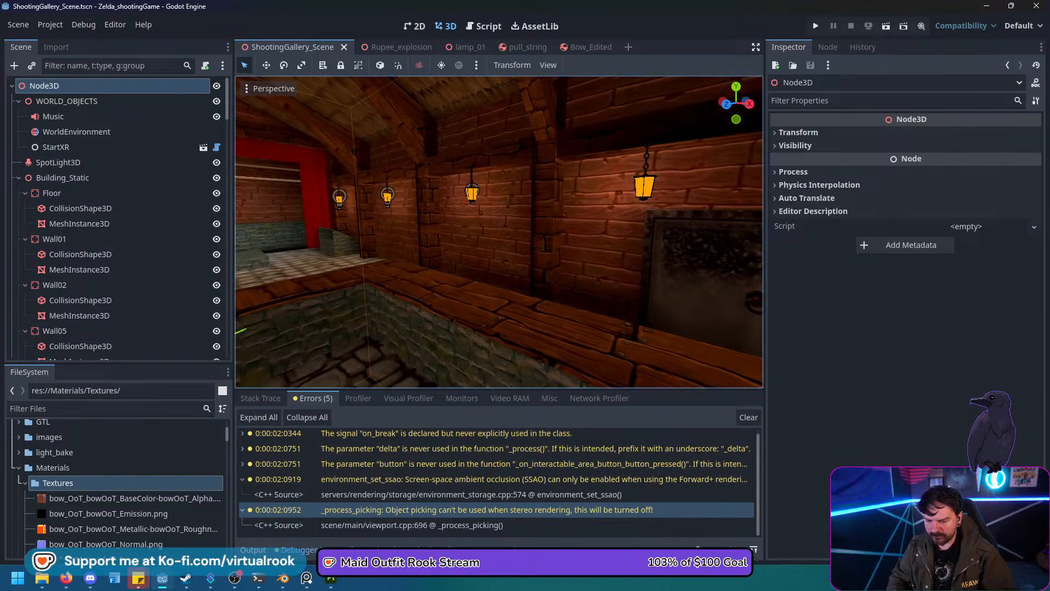
Replace the material on the woodcounter's MeshInstance3D with a new StandardMaterial3D and open its properties.
click(514, 309)
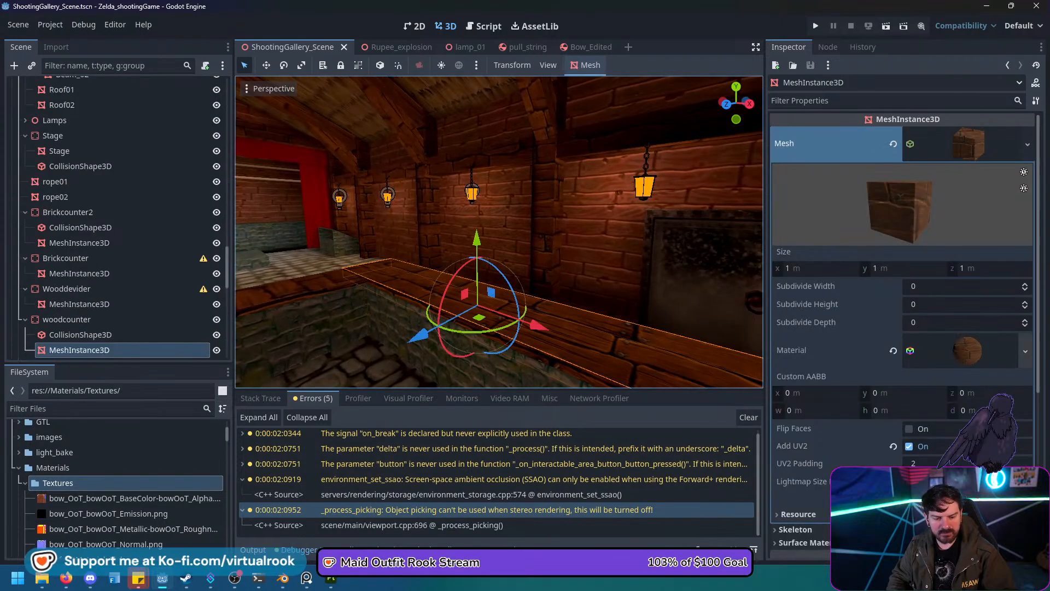
click(1025, 350)
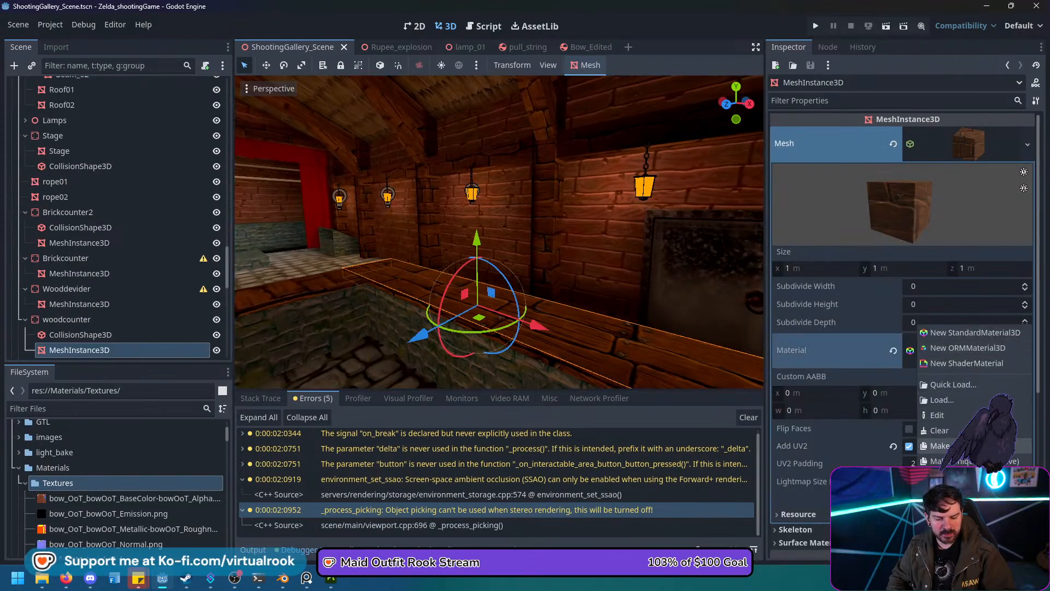
click(965, 332)
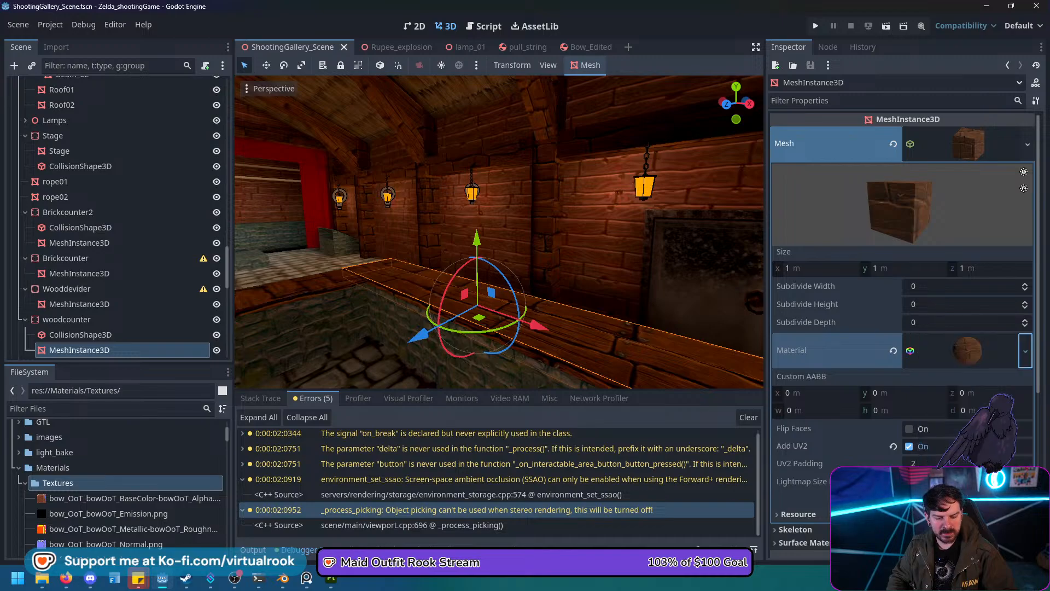
click(965, 350)
scroll(901, 415, down, 2)
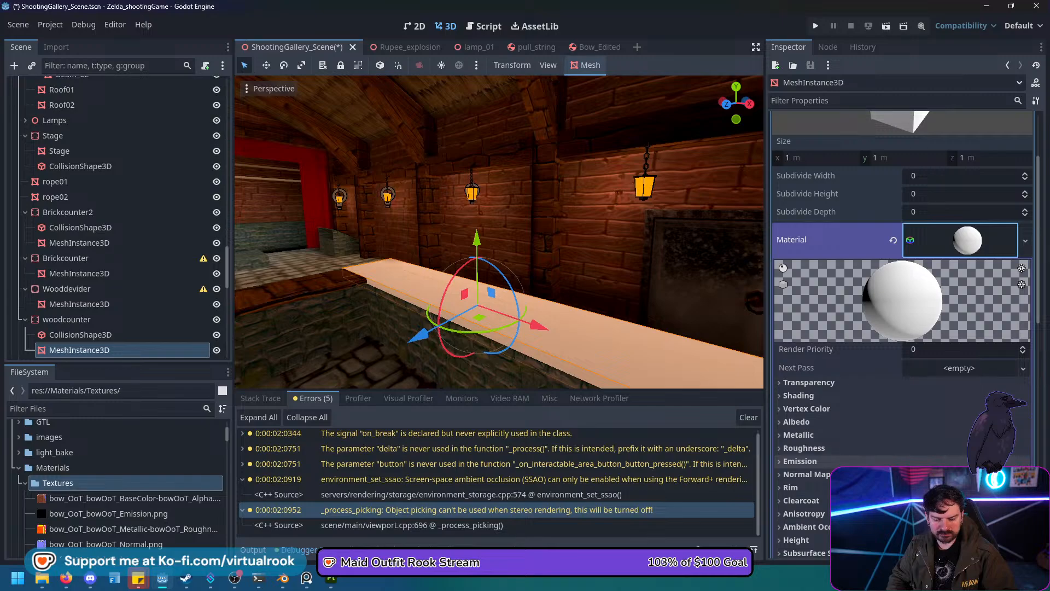
Assign My_Stylized_Wood_BaseColor.png as the albedo texture of the woodcounter material.
click(804, 448)
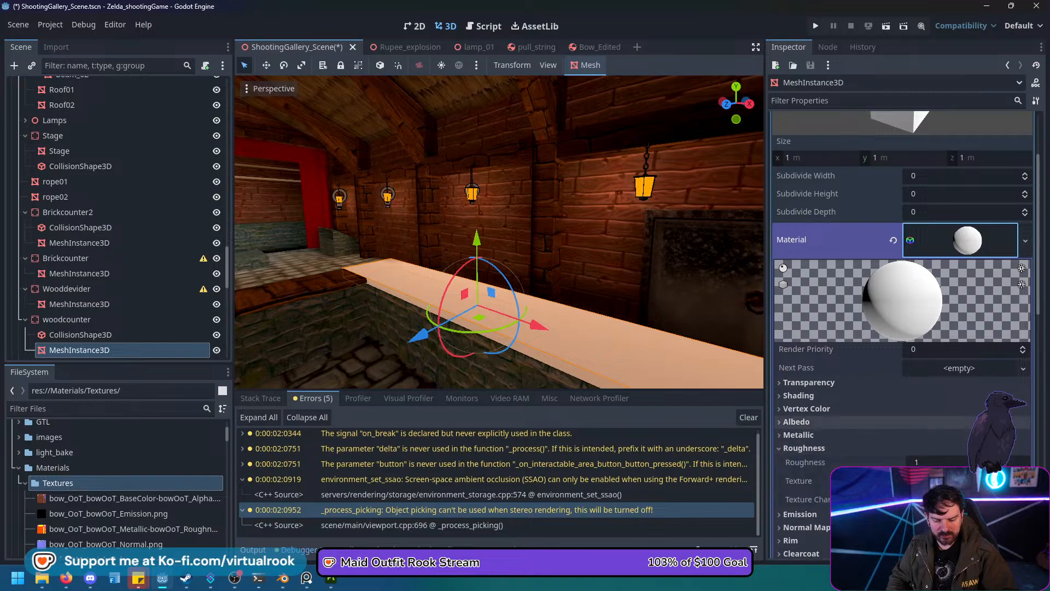
click(797, 421)
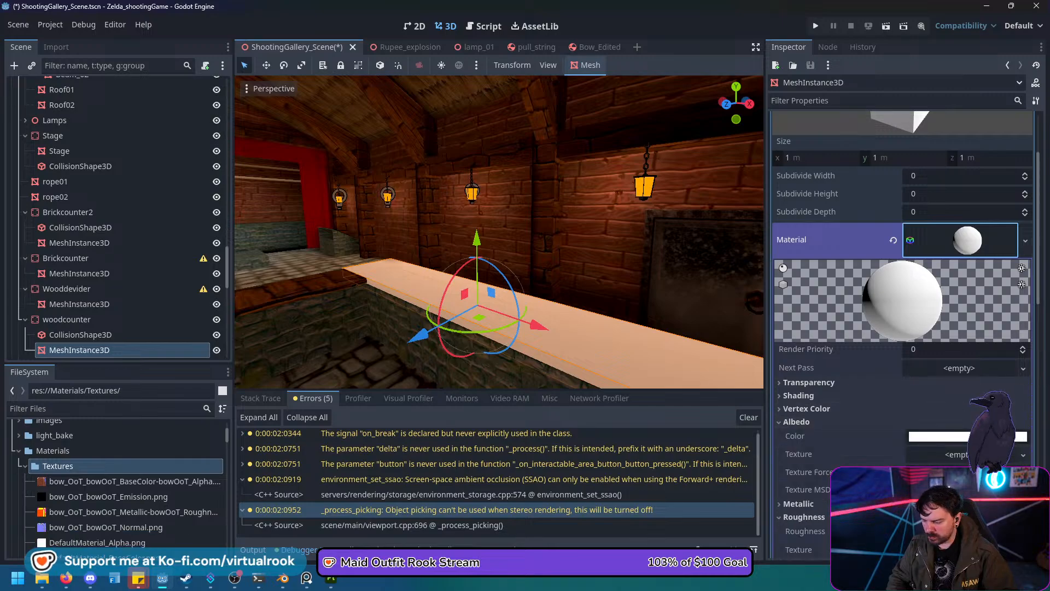
scroll(120, 493, down, 10)
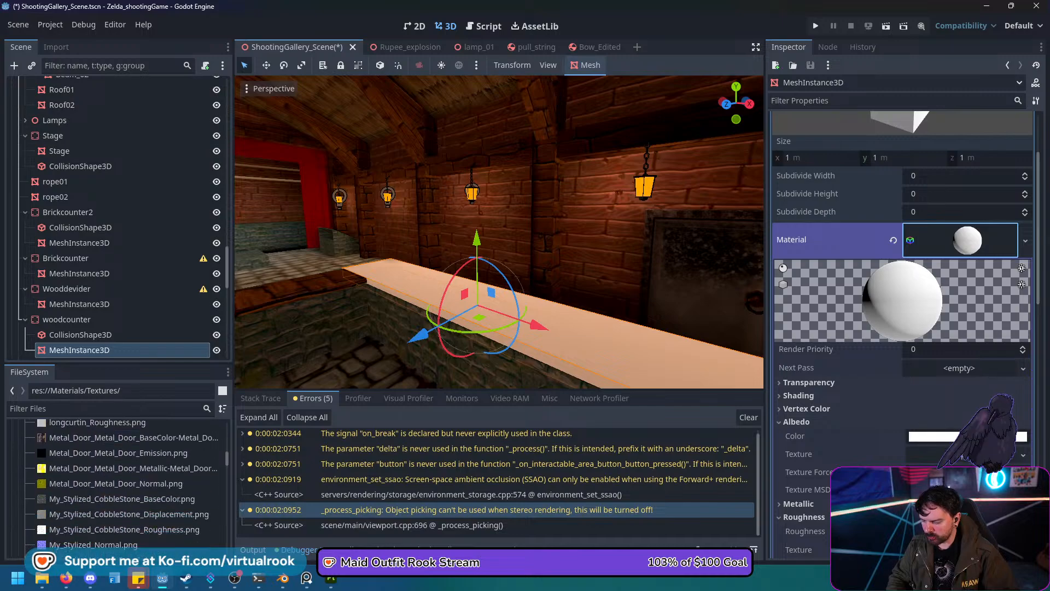
scroll(120, 493, down, 3)
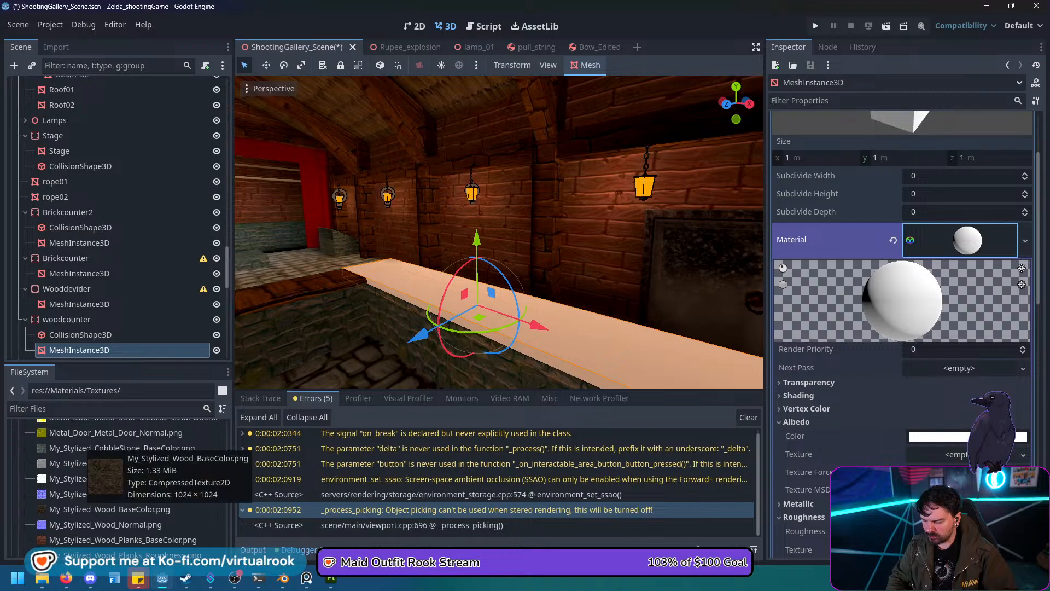
click(110, 508)
drag(109, 508, 960, 462)
scroll(903, 328, down, 2)
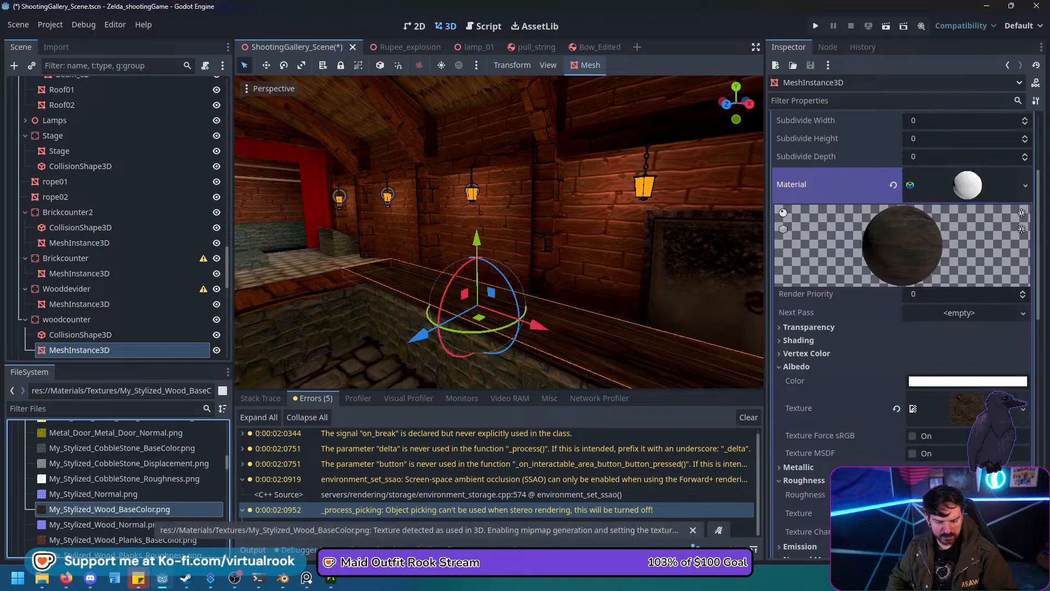
Enable the normal map on the woodcounter material and assign My_Stylized_Wood_Normal.png as its texture.
scroll(902, 328, down, 2)
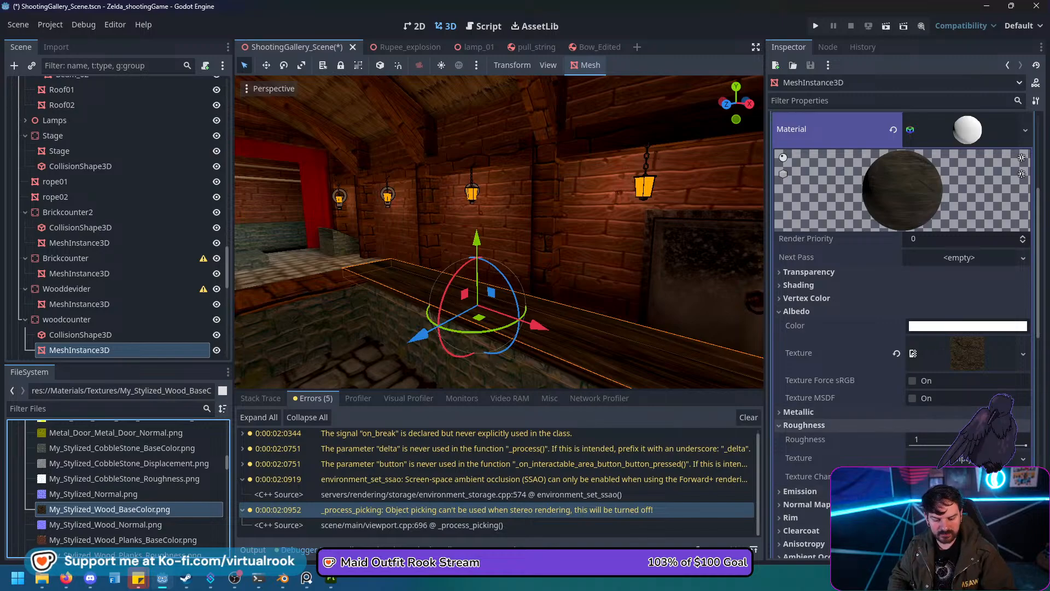
scroll(902, 425, down, 1)
click(806, 449)
click(912, 463)
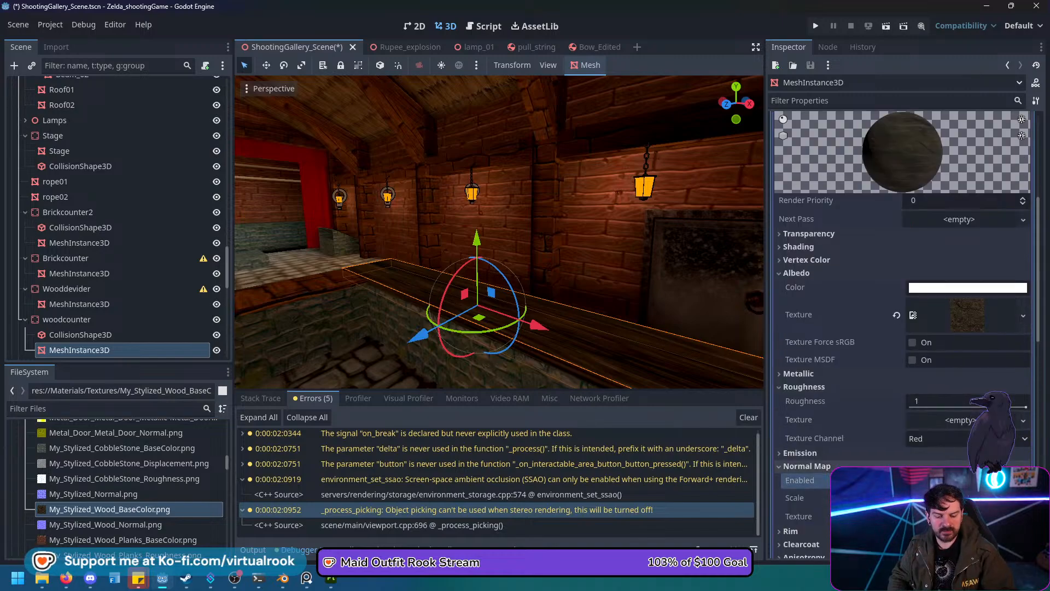
drag(101, 524, 967, 516)
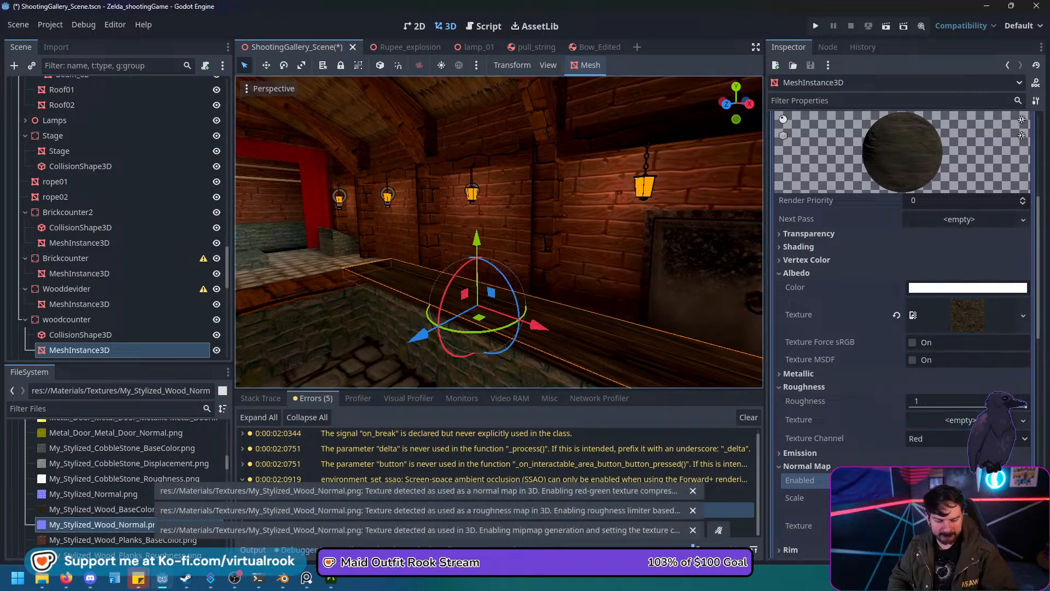
scroll(967, 516, down, 3)
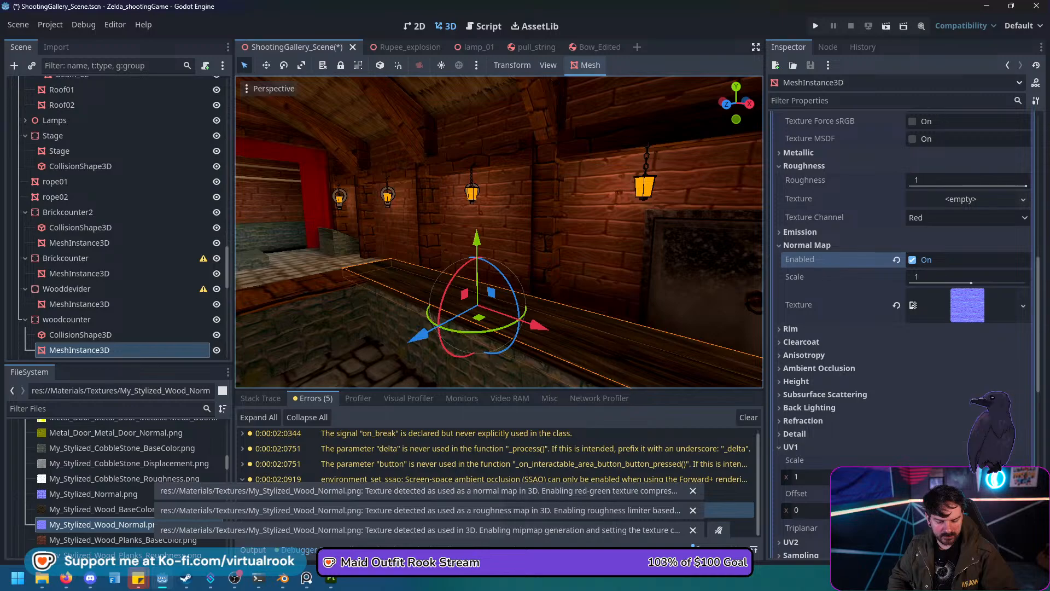
scroll(903, 328, up, 3)
scroll(902, 328, down, 2)
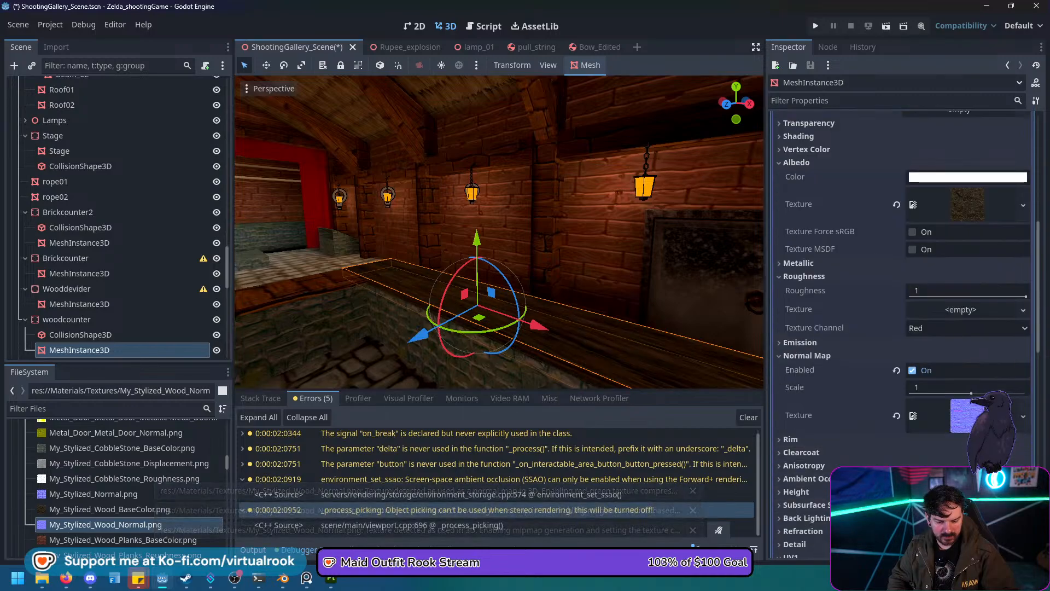
Enable Triplanar and World Triplanar for UV1 on the woodcounter material, adjust the UV1 scale and check the counter top.
scroll(919, 328, down, 5)
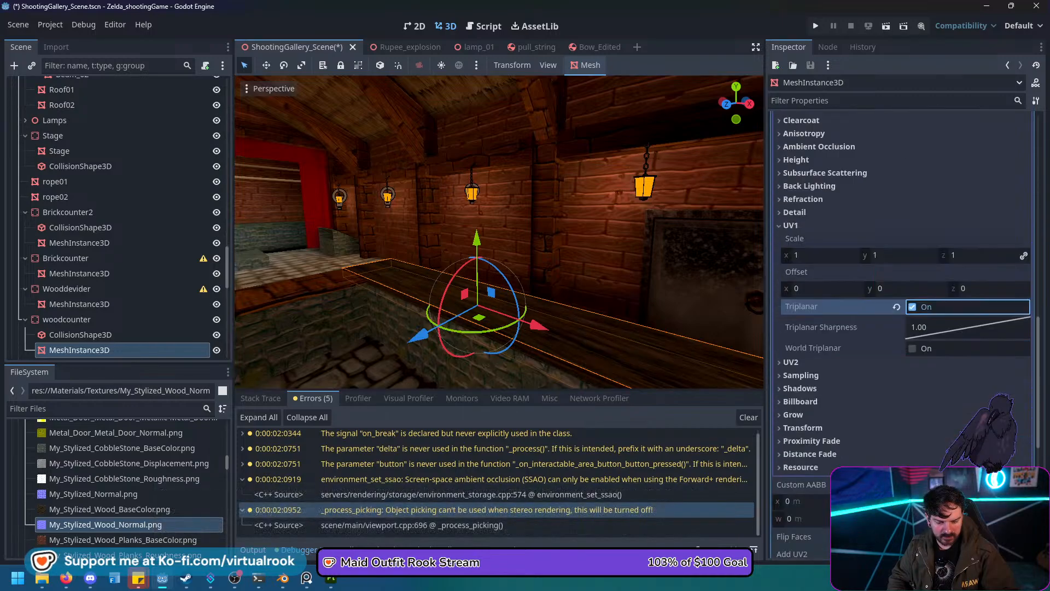
click(912, 306)
click(912, 348)
right_drag(538, 325, 612, 361)
right_drag(499, 231, 489, 219)
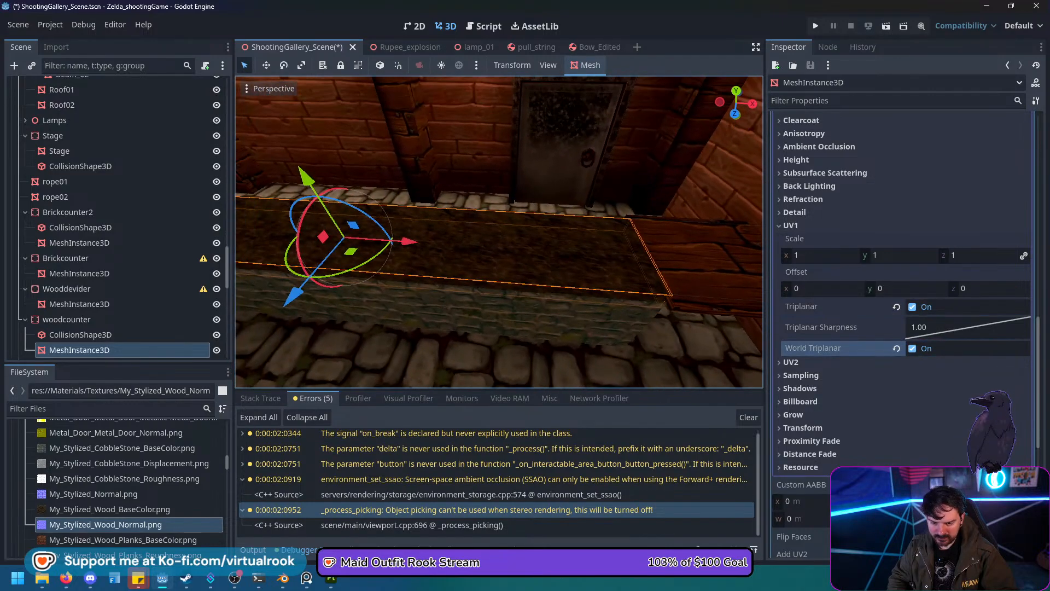
drag(819, 255, 803, 255)
right_drag(499, 232, 350, 224)
Select the WoodCounter2 mesh and save its material as Stylized_Wood.tres in res://Materials.
click(498, 231)
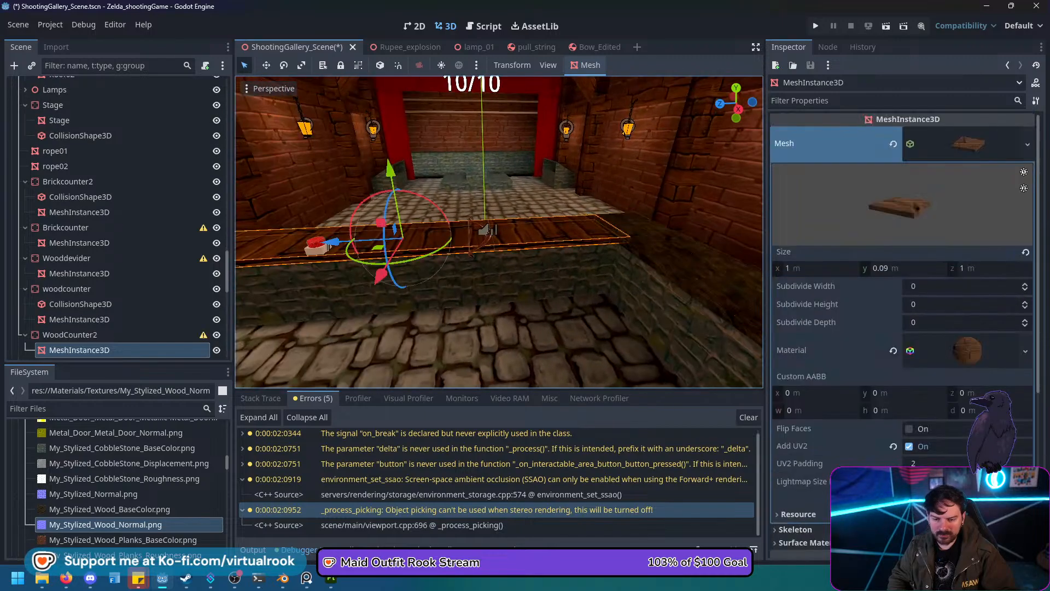
right_drag(498, 232, 510, 237)
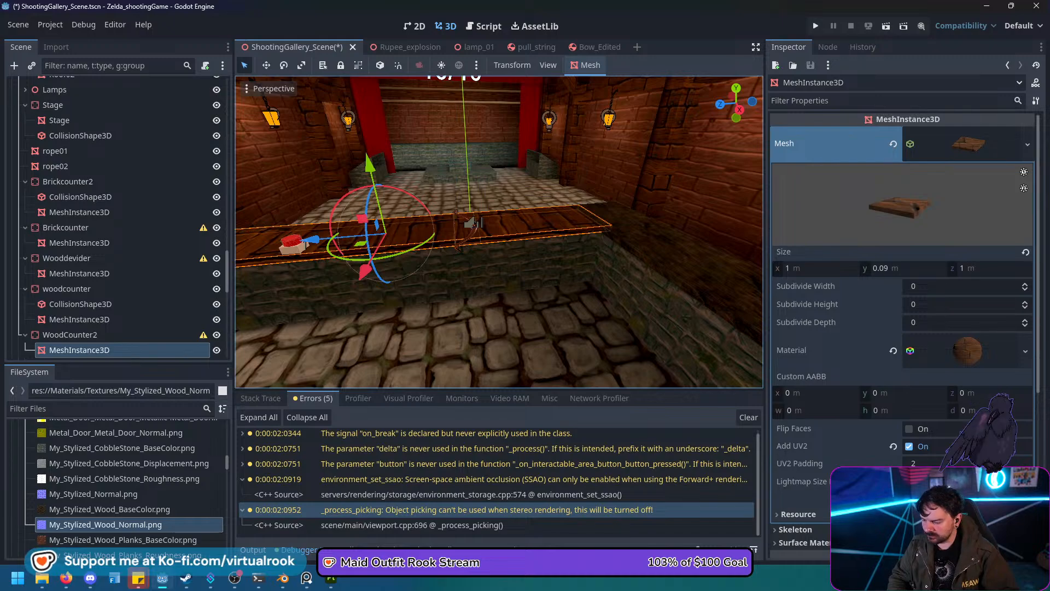
click(1025, 350)
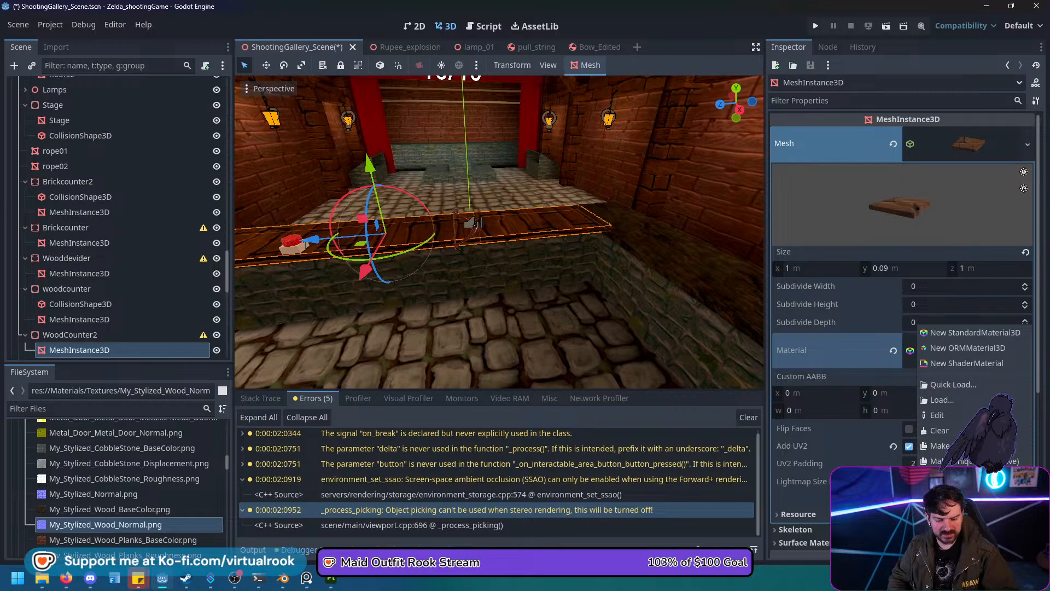
click(941, 491)
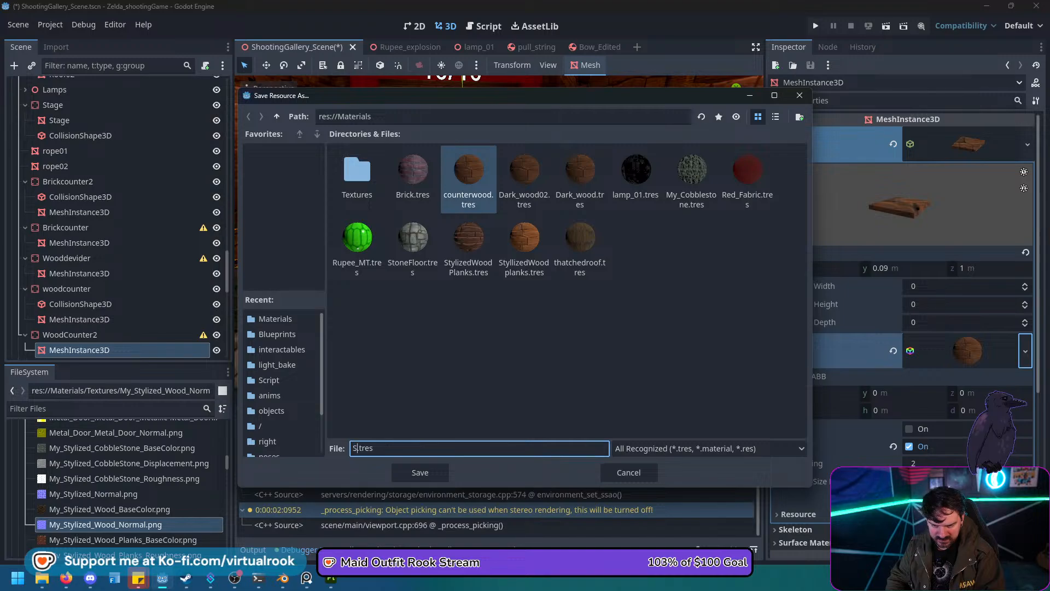
text(Stylized_Woo)
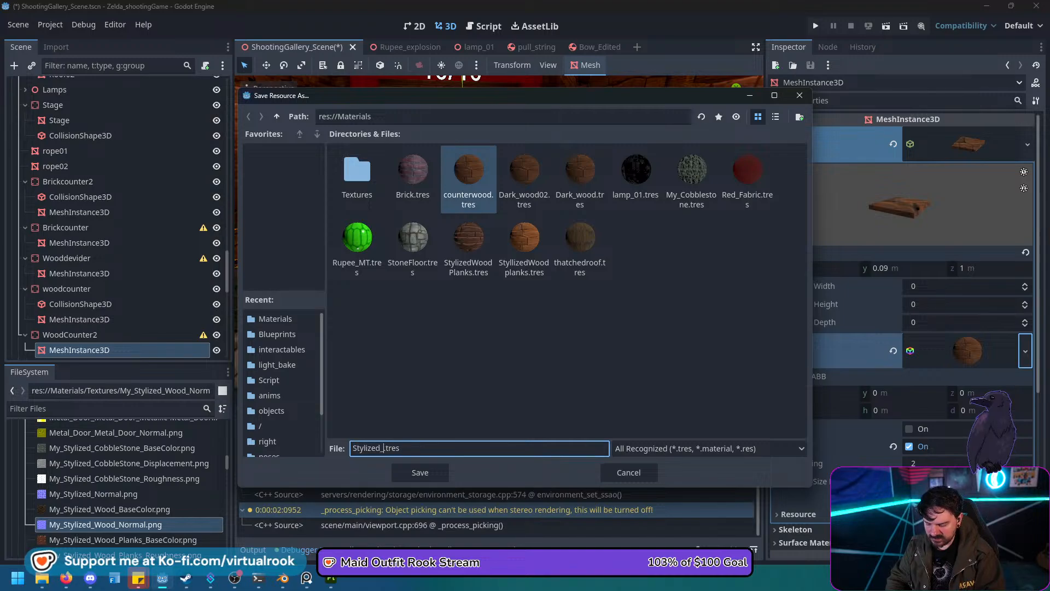
text(d)
key(Return)
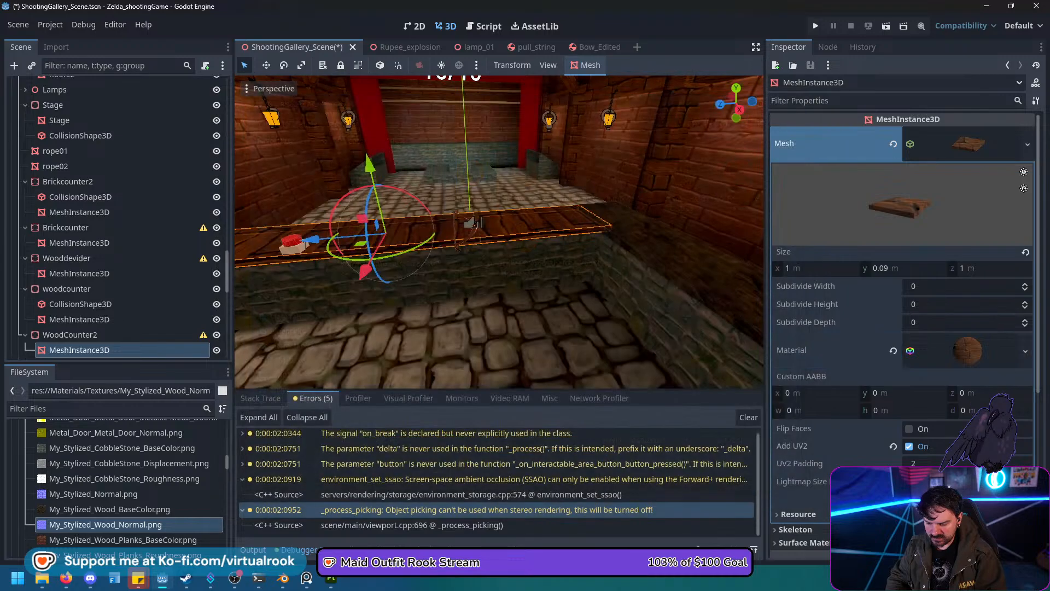
Find Stylized_Wood.tres in the Materials folder and try applying it to the WoodCounter2 mesh.
scroll(115, 487, up, 12)
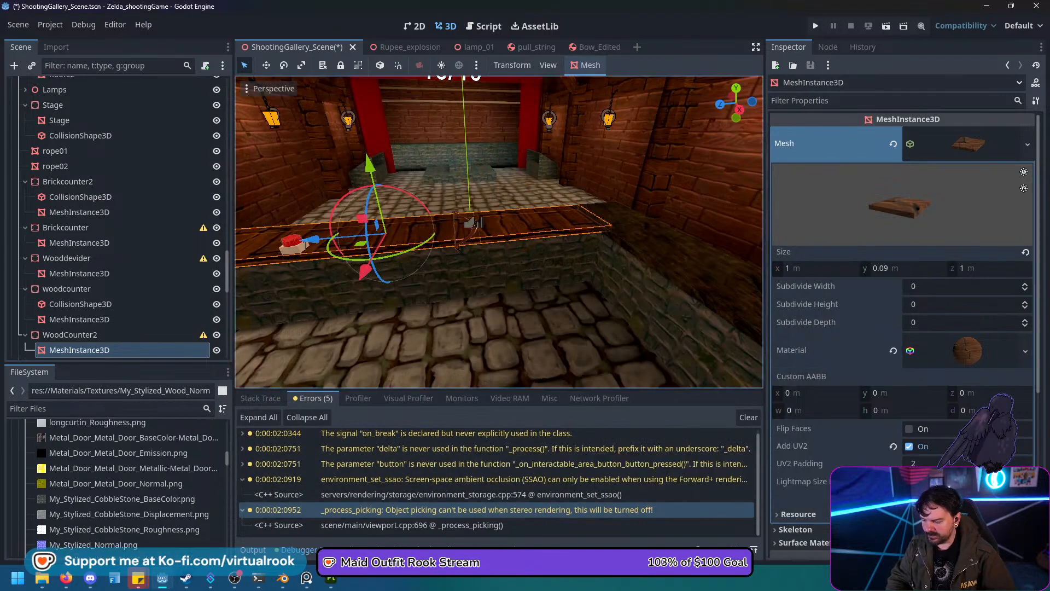
scroll(117, 487, up, 8)
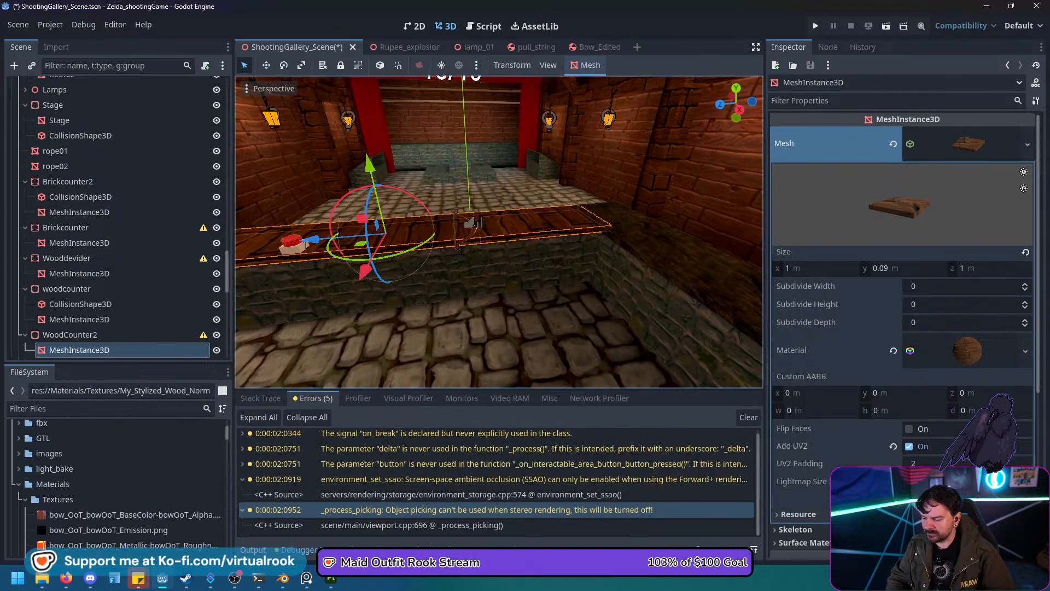
scroll(117, 484, down, 5)
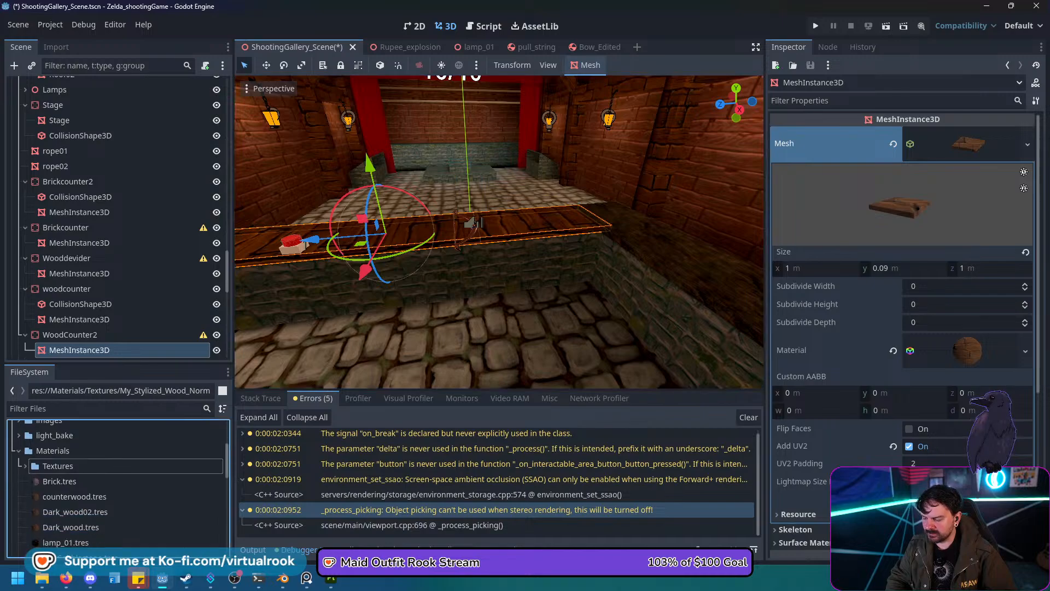
drag(76, 516, 508, 228)
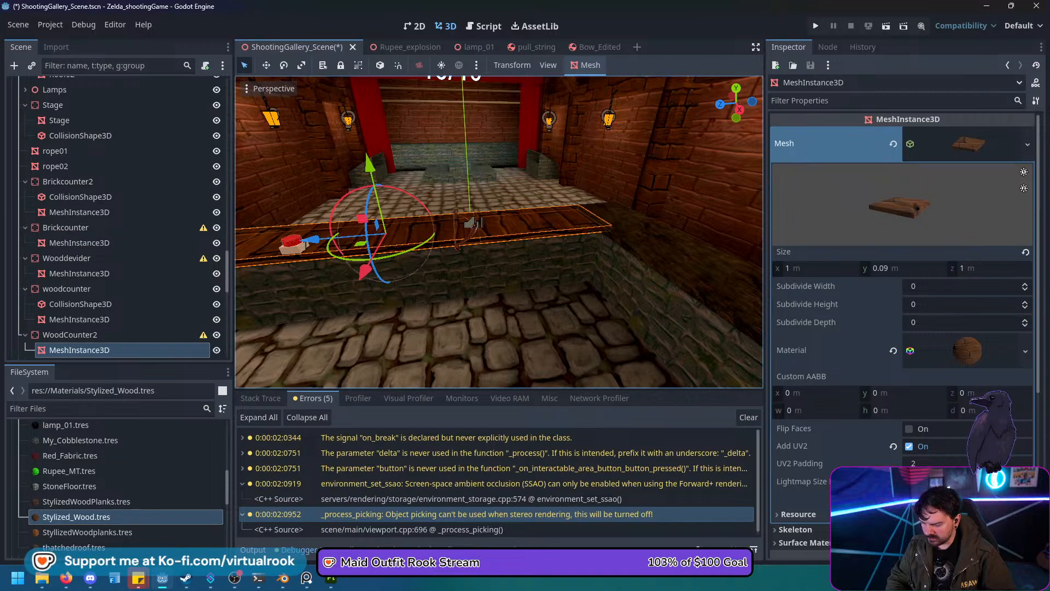
scroll(117, 484, down, 1)
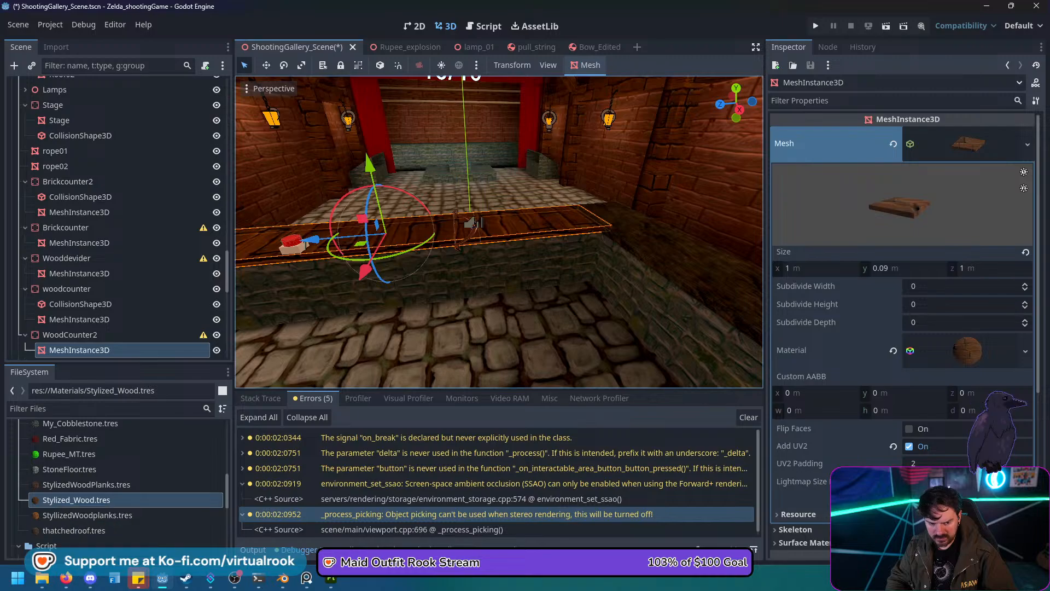
drag(77, 499, 963, 355)
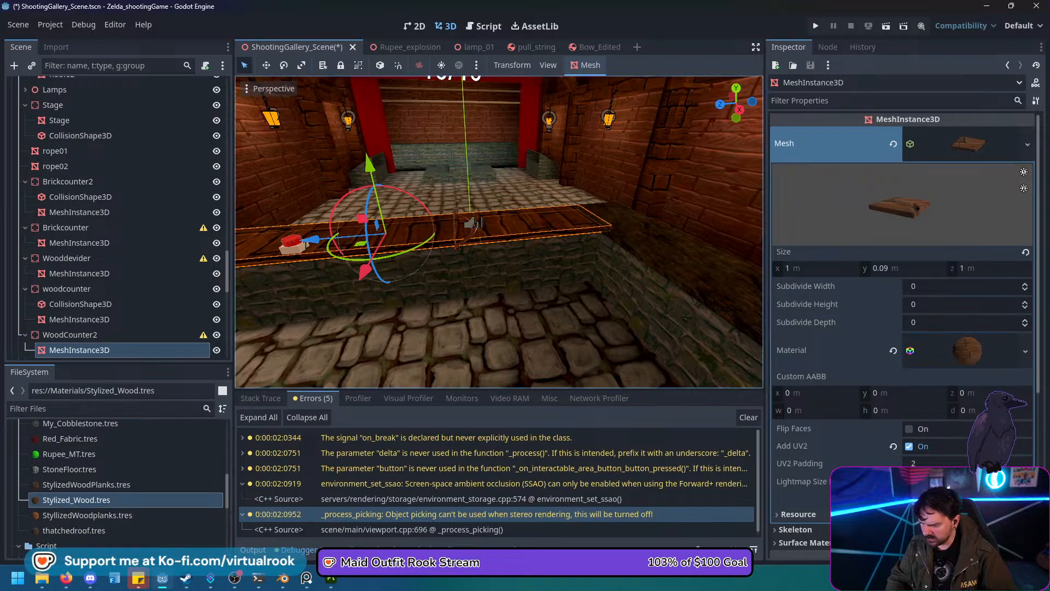
Select the woodcounter mesh and save its material as My_Wood.tres in res://Materials.
click(668, 252)
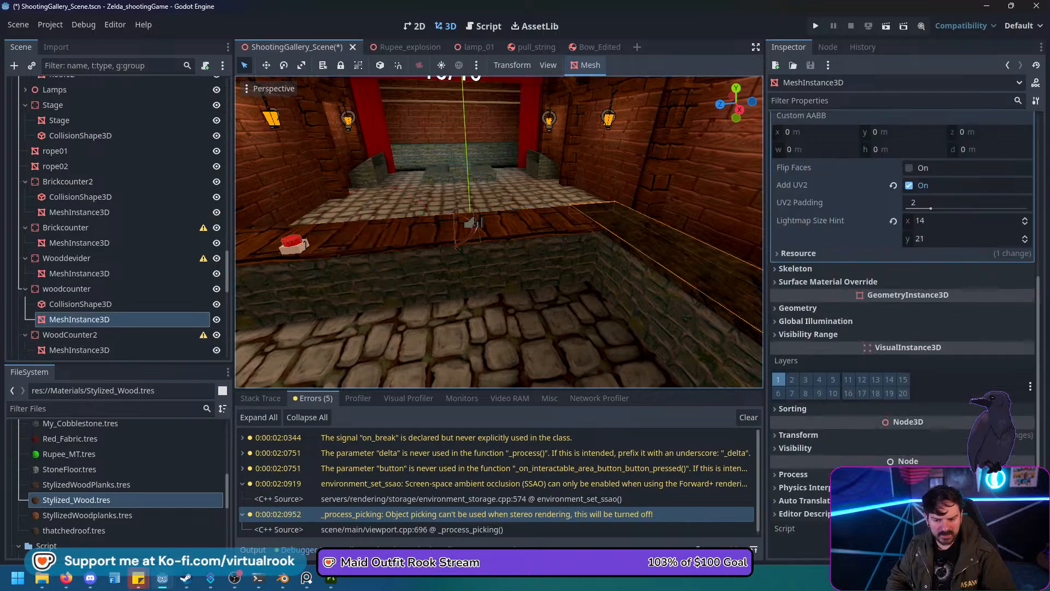
scroll(983, 419, up, 5)
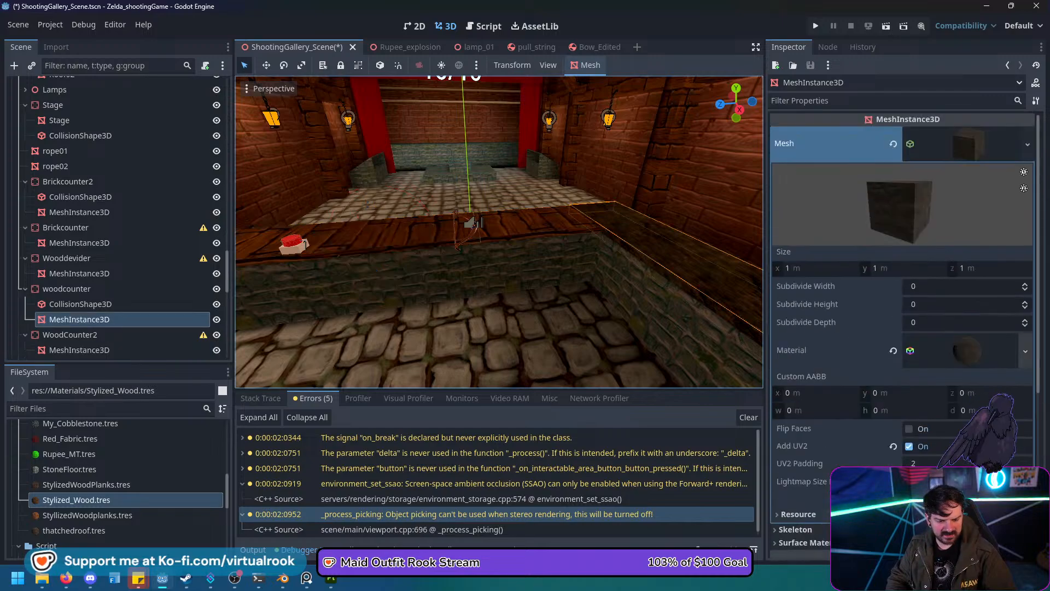
click(1025, 341)
click(946, 498)
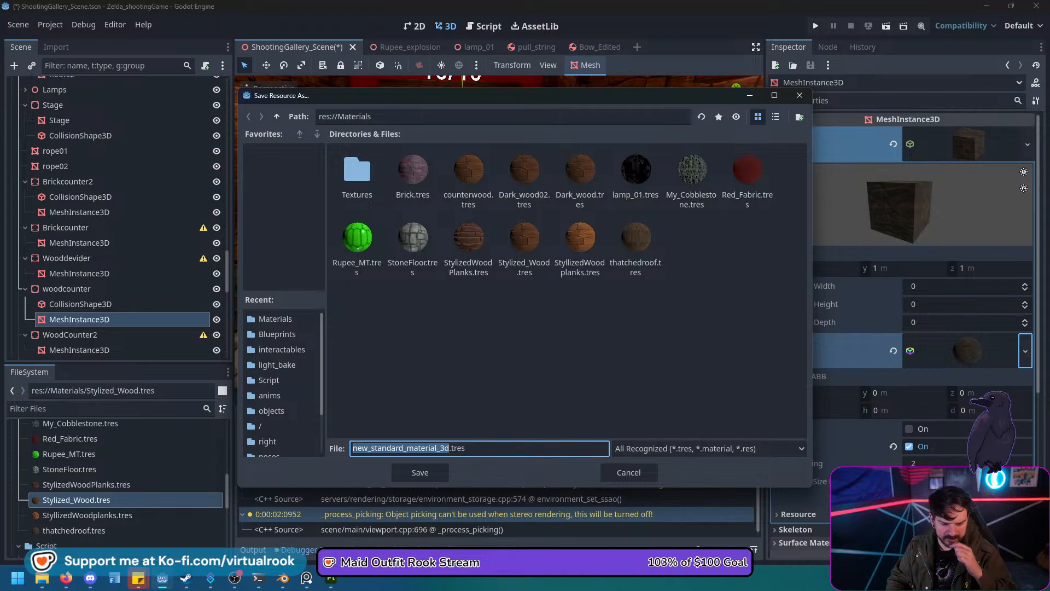
text(My_)
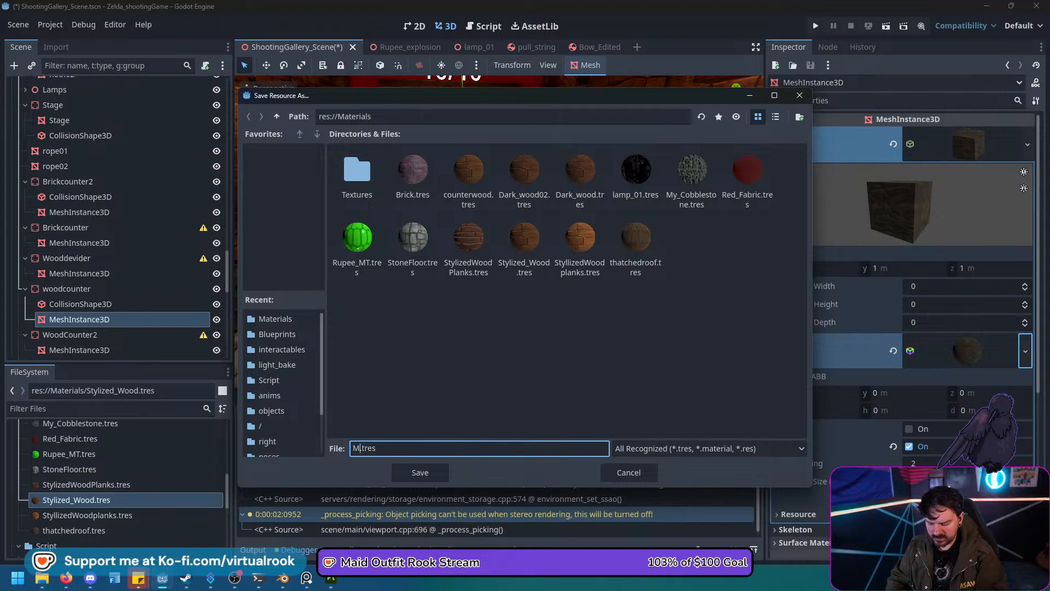
text(Wood)
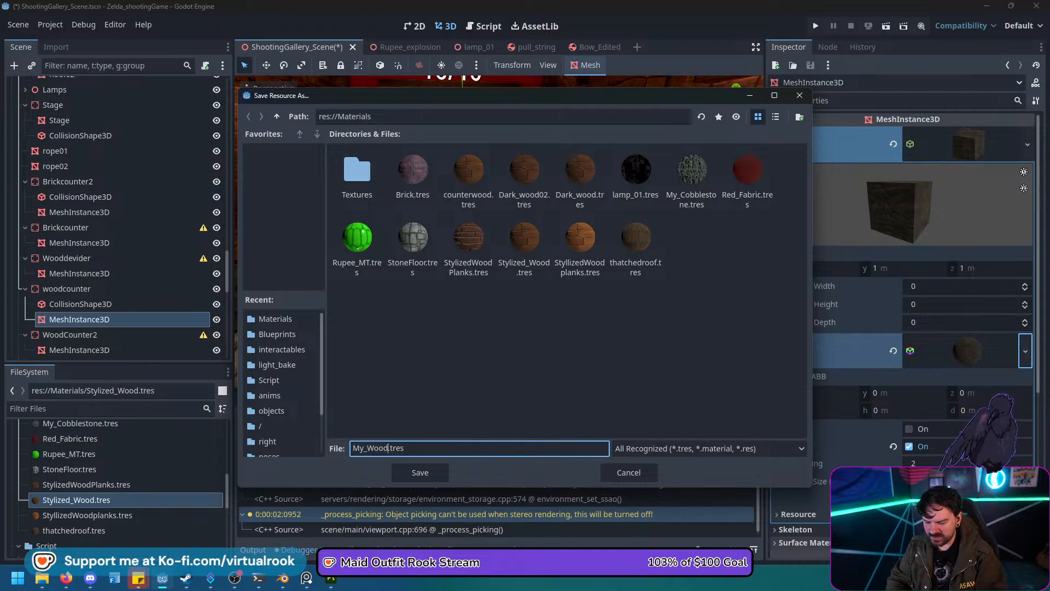
key(Return)
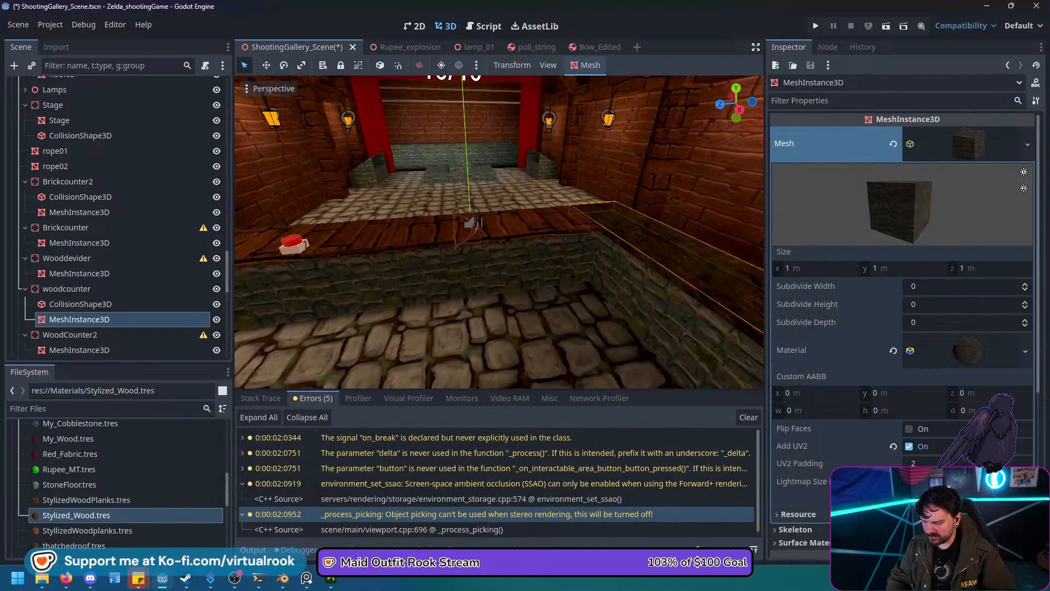
Apply My_Wood.tres to the WoodCounter2 top, the upright wall posts and the horizontal wall beam behind the lantern.
drag(68, 455, 513, 228)
right_drag(513, 229, 412, 160)
click(506, 218)
drag(67, 458, 480, 277)
drag(68, 466, 301, 144)
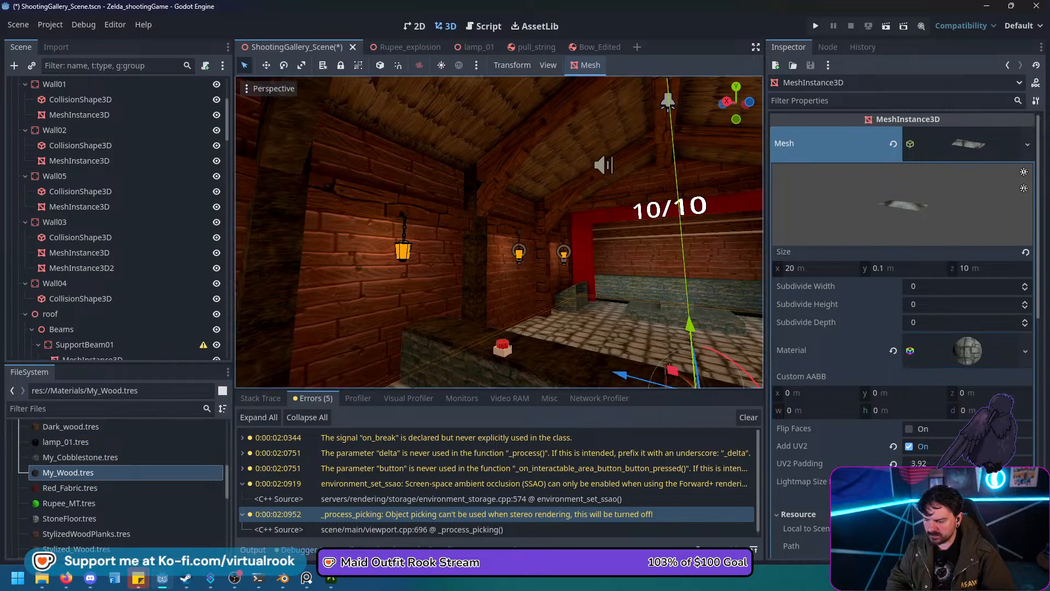
drag(68, 472, 403, 216)
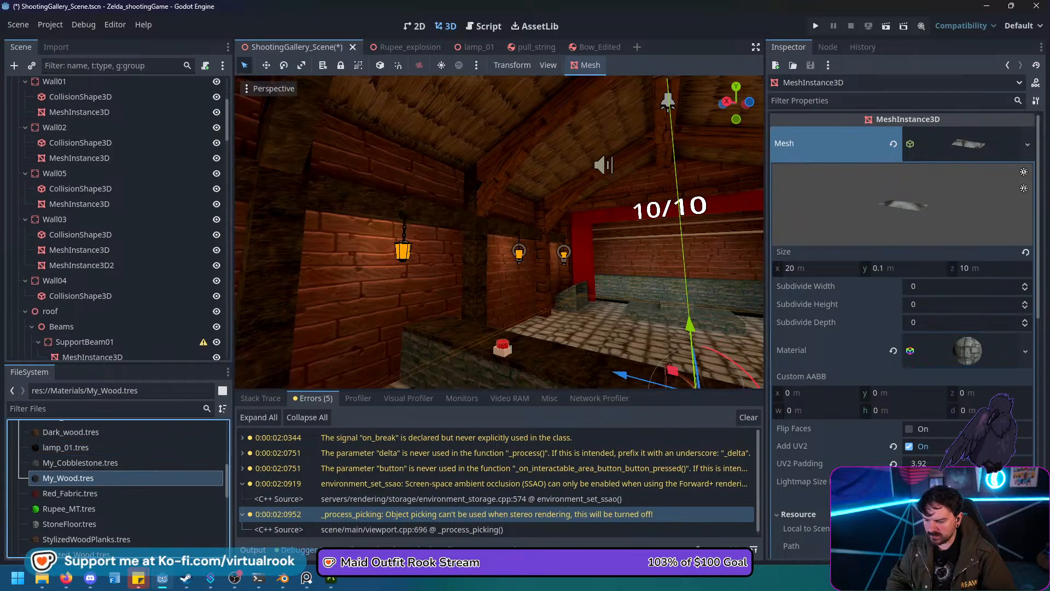
Apply My_Wood.tres to the roof support beams and the diagonal brace beside the red stage frame.
drag(68, 477, 595, 189)
right_drag(594, 188, 711, 101)
drag(68, 487, 479, 190)
right_drag(479, 190, 369, 271)
key(w)
key(w)
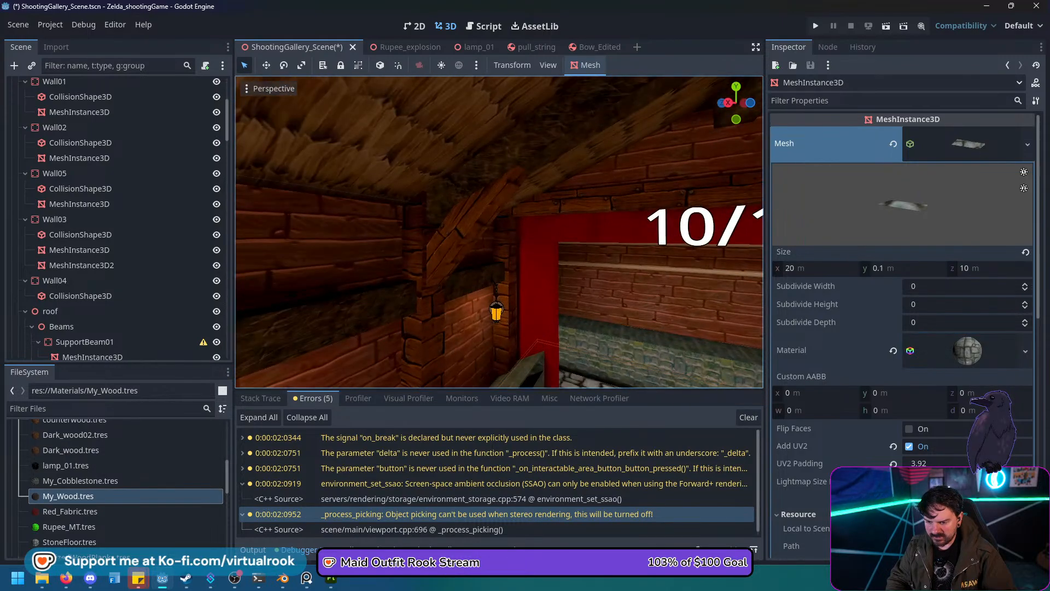
drag(68, 495, 68, 495)
drag(454, 263, 453, 263)
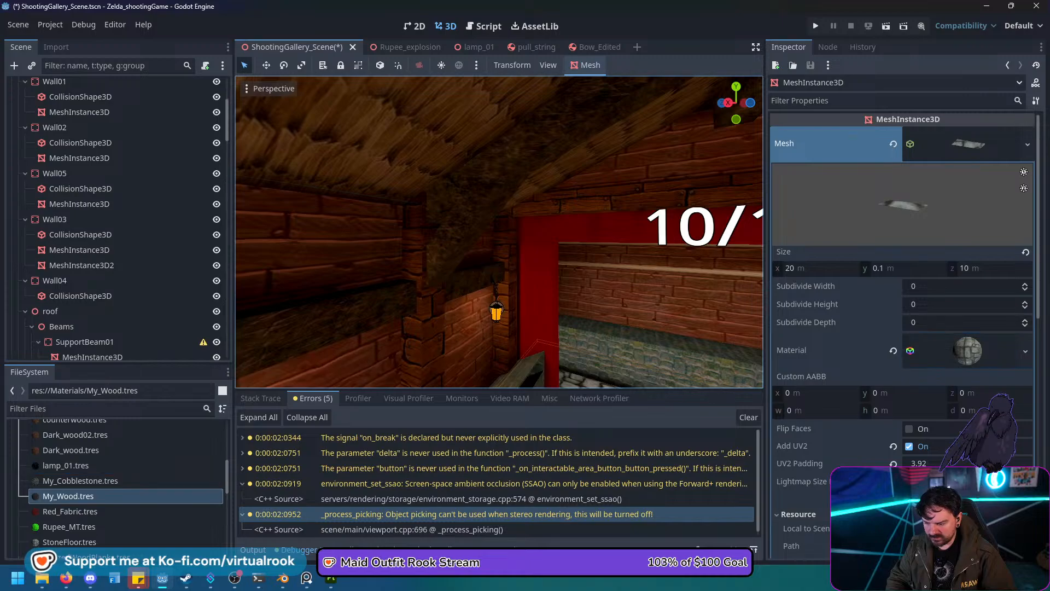
Apply My_Wood.tres to the wall post under the diagonal brace and to another beam near the stage.
drag(68, 496, 426, 314)
mouse_move(425, 314)
right_down()
mouse_move(464, 315)
mouse_move(431, 327)
right_up()
key(w)
drag(68, 501, 502, 230)
right_drag(502, 229, 611, 164)
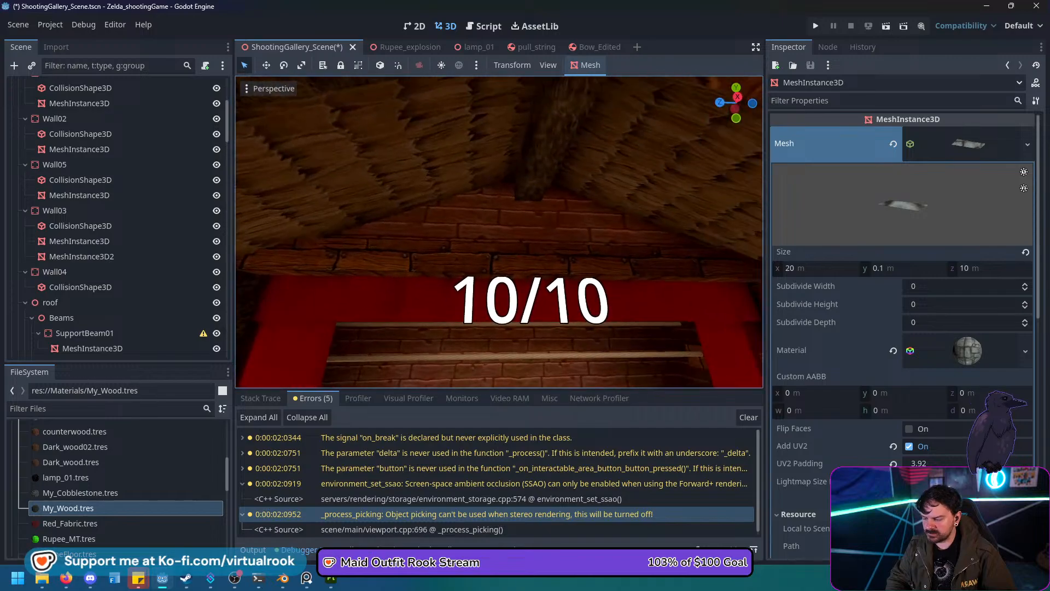
Apply My_Wood.tres to the beam above the red stage frame and to the long horizontal beam on the lantern wall.
drag(68, 507, 350, 263)
right_drag(350, 262, 470, 341)
drag(68, 516, 533, 220)
Select the SupportBeam02 mesh on the lantern wall and move it about 2.25 m along the positive X axis.
click(533, 213)
key(w)
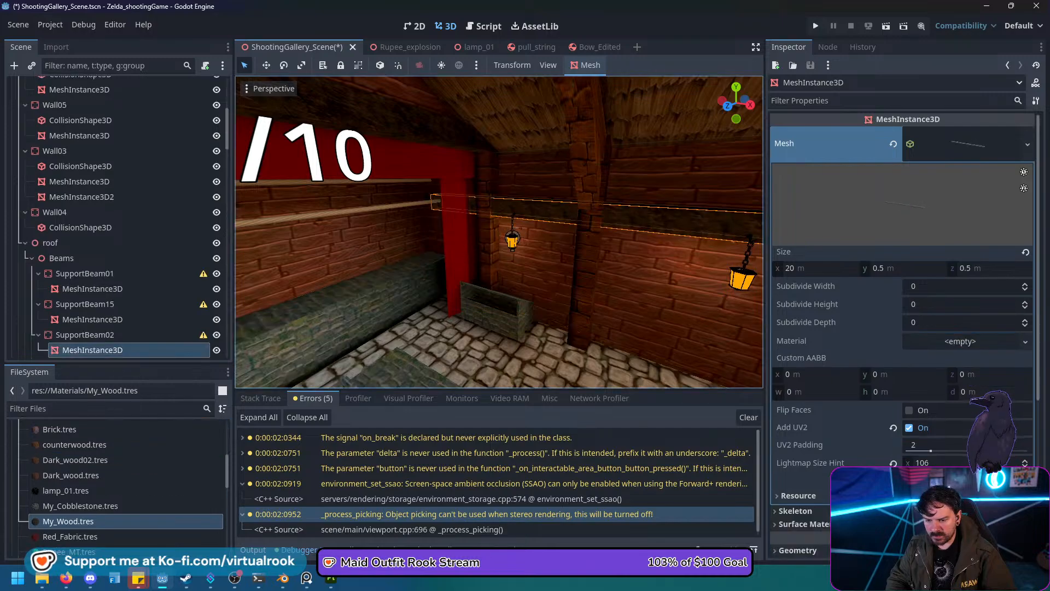
right_drag(534, 213, 599, 189)
drag(720, 258, 720, 257)
right_drag(720, 257, 720, 256)
key(d)
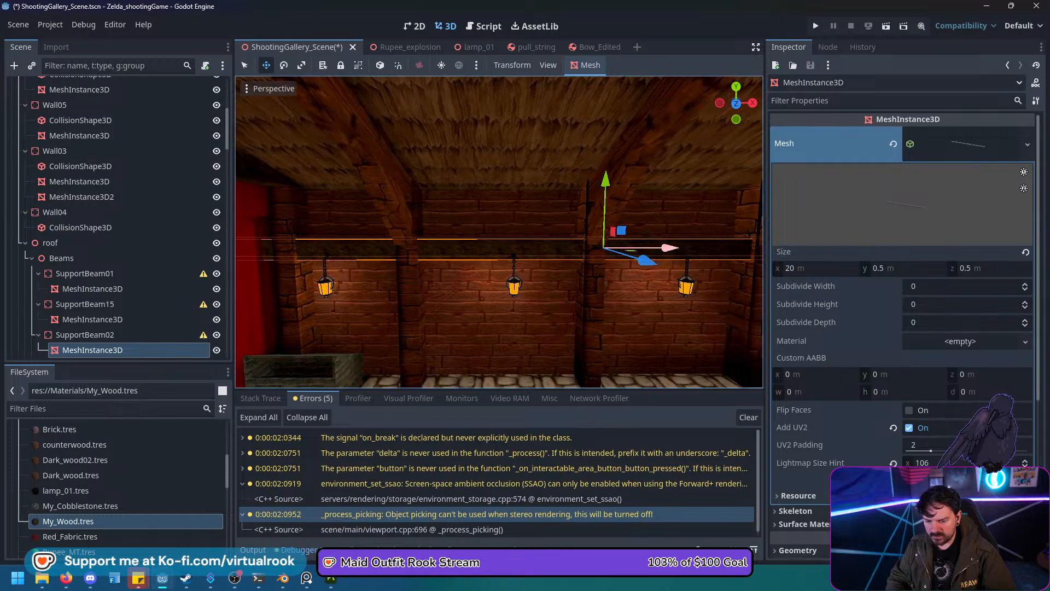
drag(667, 248, 750, 248)
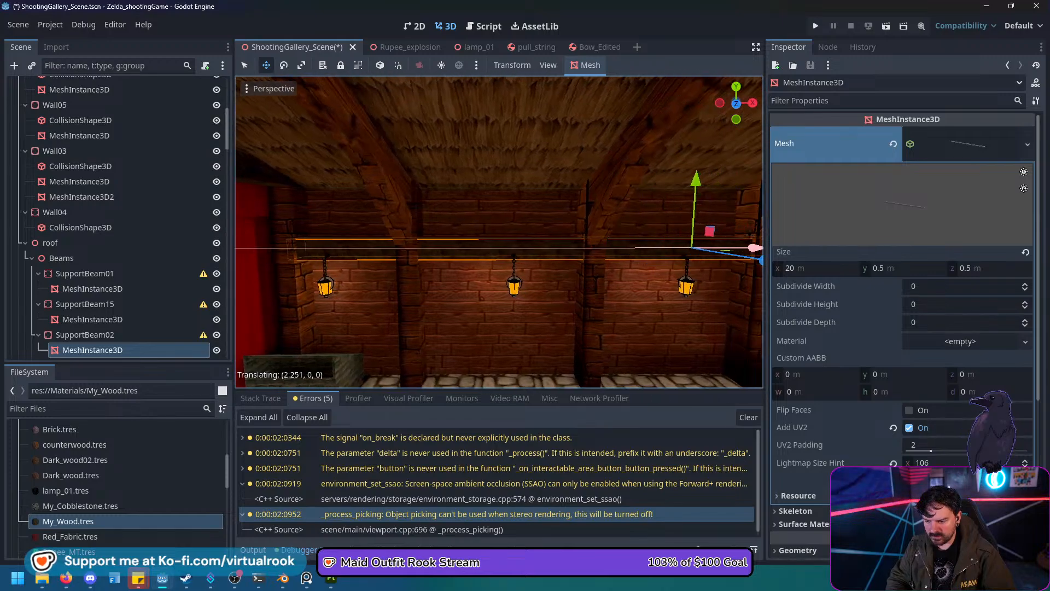
Apply My_Wood.tres to the upright posts and diagonal braces along the wall with the three lanterns.
right_drag(750, 248, 673, 240)
key(w)
drag(68, 520, 567, 206)
key(d)
right_drag(566, 207, 549, 186)
drag(80, 521, 481, 206)
drag(68, 521, 573, 268)
Apply My_Wood.tres to the remaining side-wall posts and roof braces leading toward the door end of the room.
right_drag(573, 268, 246, 282)
key(s)
key(w)
drag(68, 521, 437, 191)
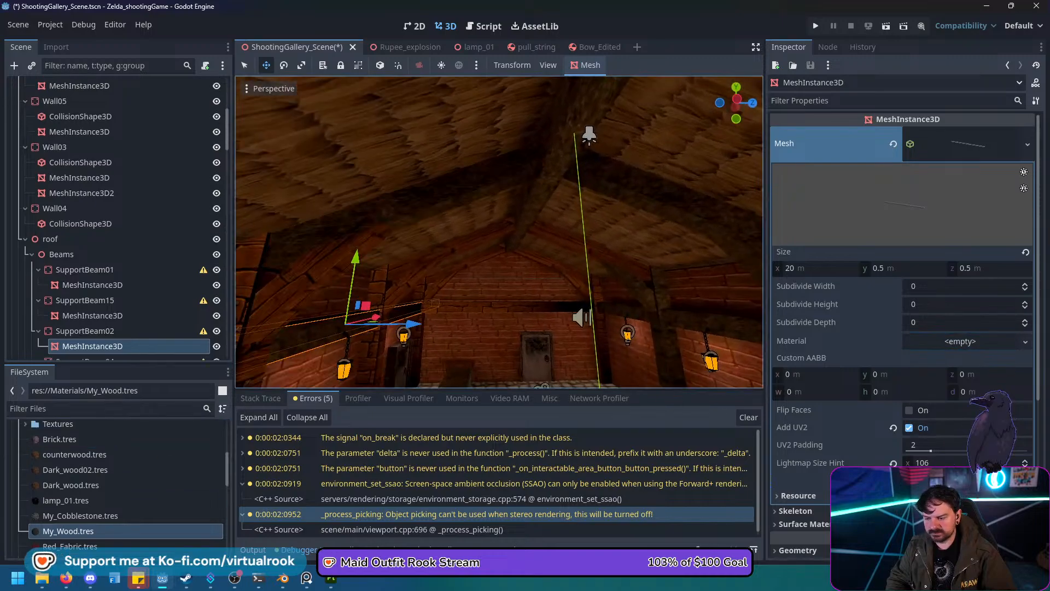
drag(68, 531, 337, 265)
right_drag(338, 265, 320, 282)
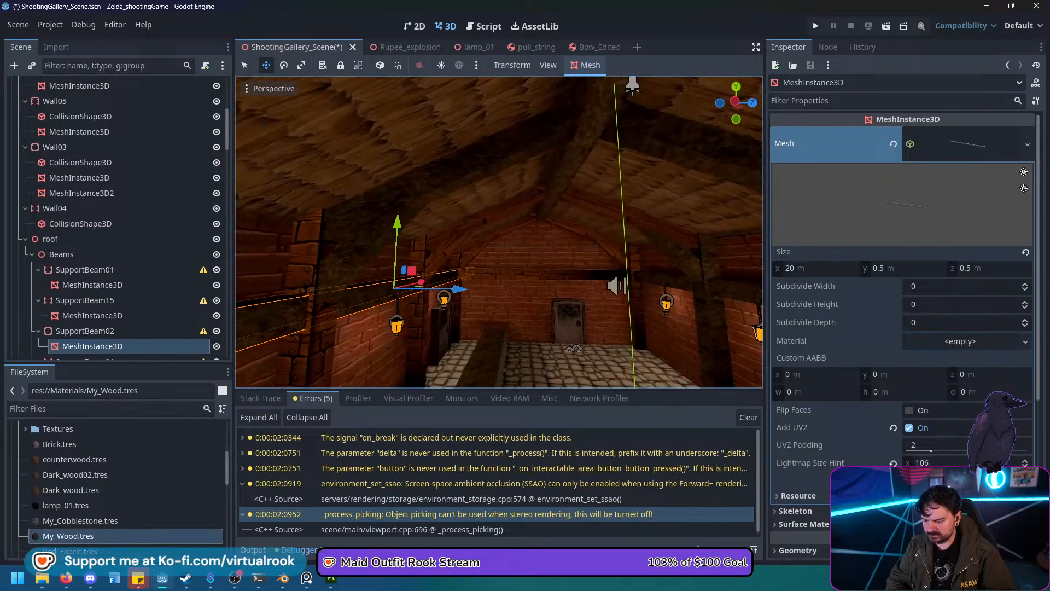
drag(68, 536, 425, 265)
drag(68, 537, 489, 202)
right_drag(489, 202, 522, 180)
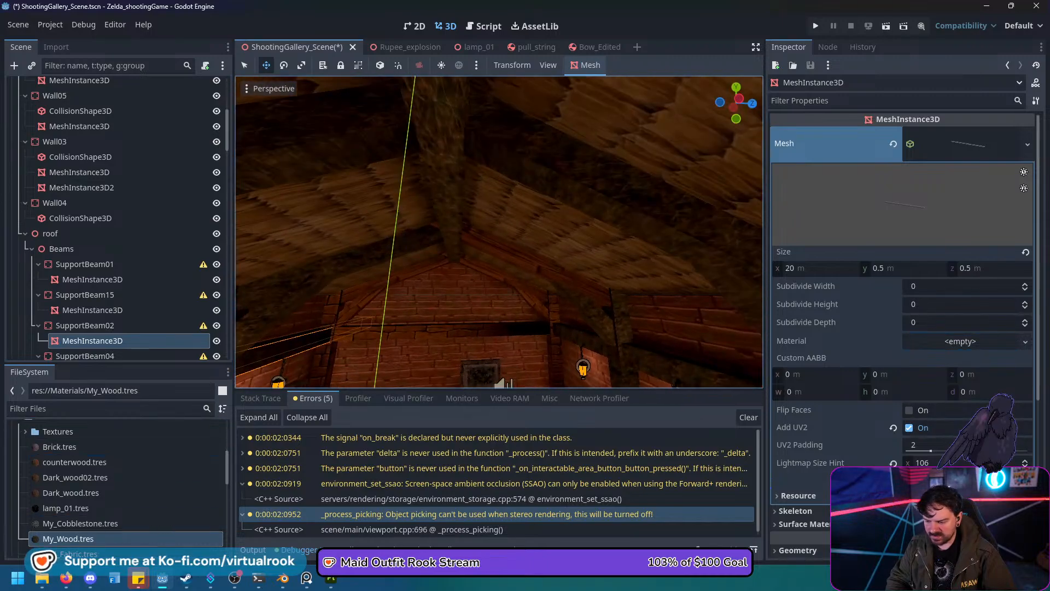
drag(67, 538, 526, 265)
right_drag(526, 265, 531, 299)
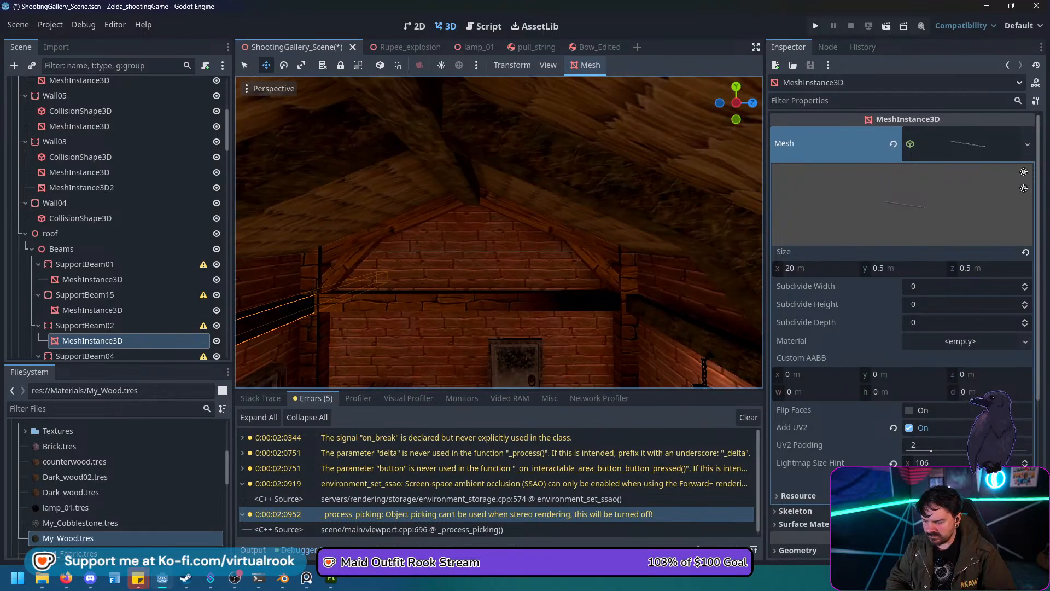
Apply My_Wood.tres to the crossbeam, corner posts and diagonal braces of the gable wall above the door.
drag(68, 538, 306, 257)
drag(68, 541, 355, 300)
mouse_move(68, 546)
mouse_down()
mouse_move(160, 486)
mouse_move(347, 266)
mouse_move(138, 503)
mouse_move(350, 241)
mouse_up()
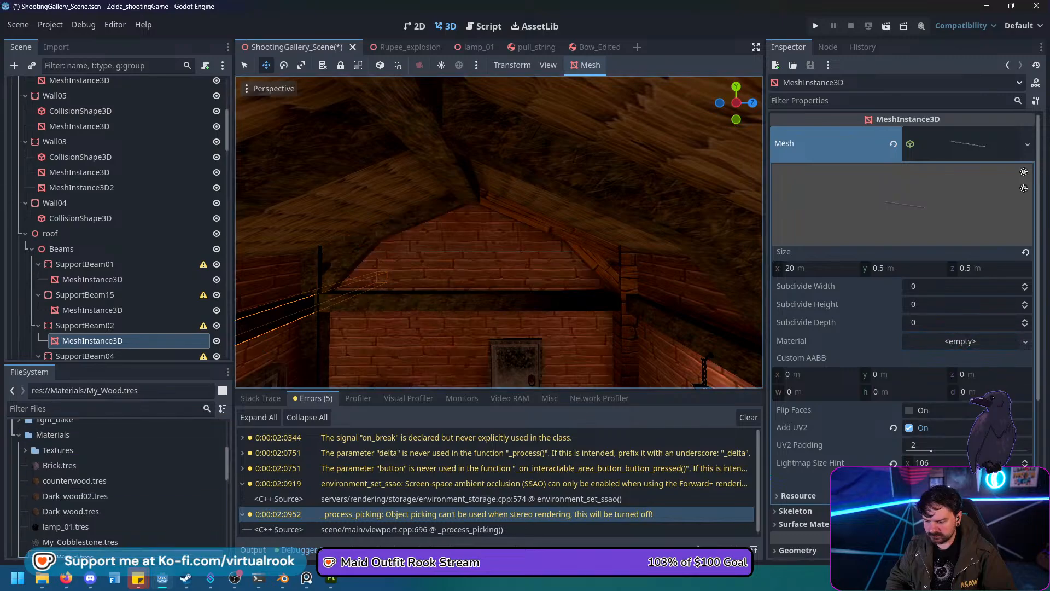
drag(67, 554, 526, 221)
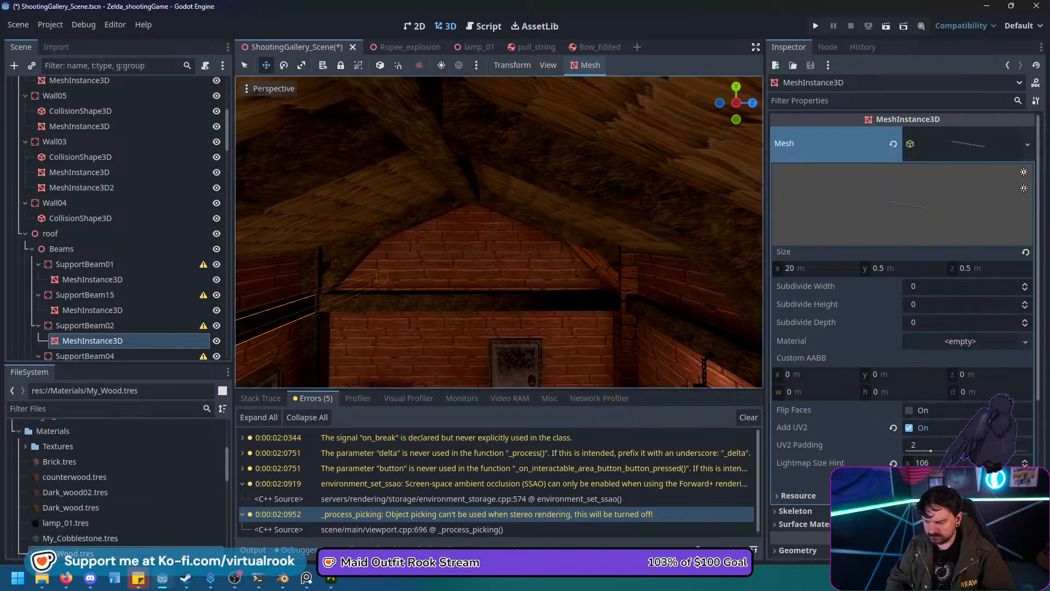
drag(67, 553, 593, 265)
mouse_move(41, 577)
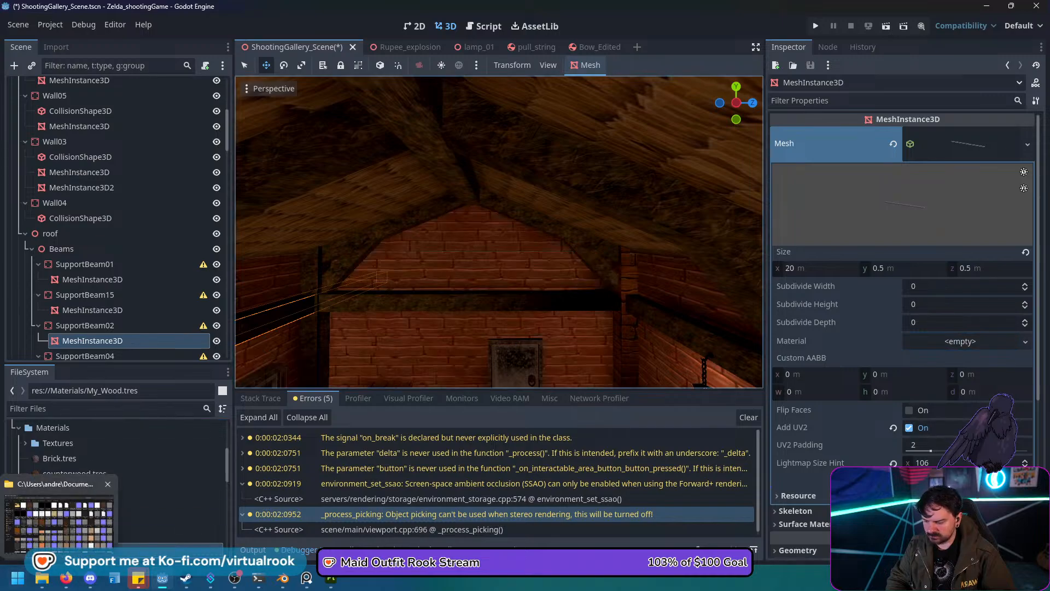
drag(126, 550, 636, 283)
Apply My_Wood.tres to the short reddish wooden divider between the counter and the side wall.
right_drag(635, 284, 511, 356)
key(w)
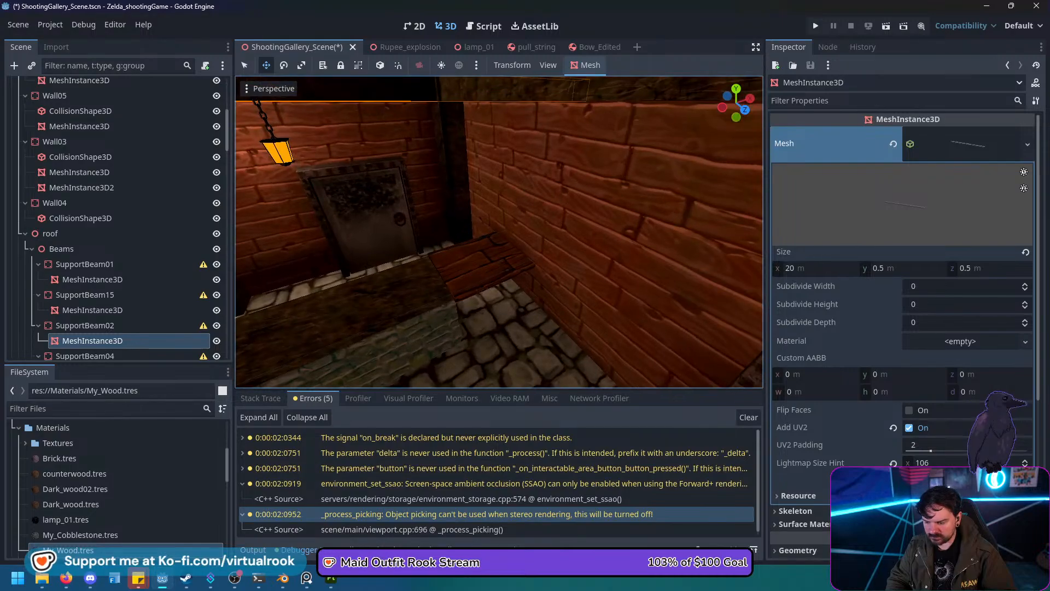
mouse_move(66, 578)
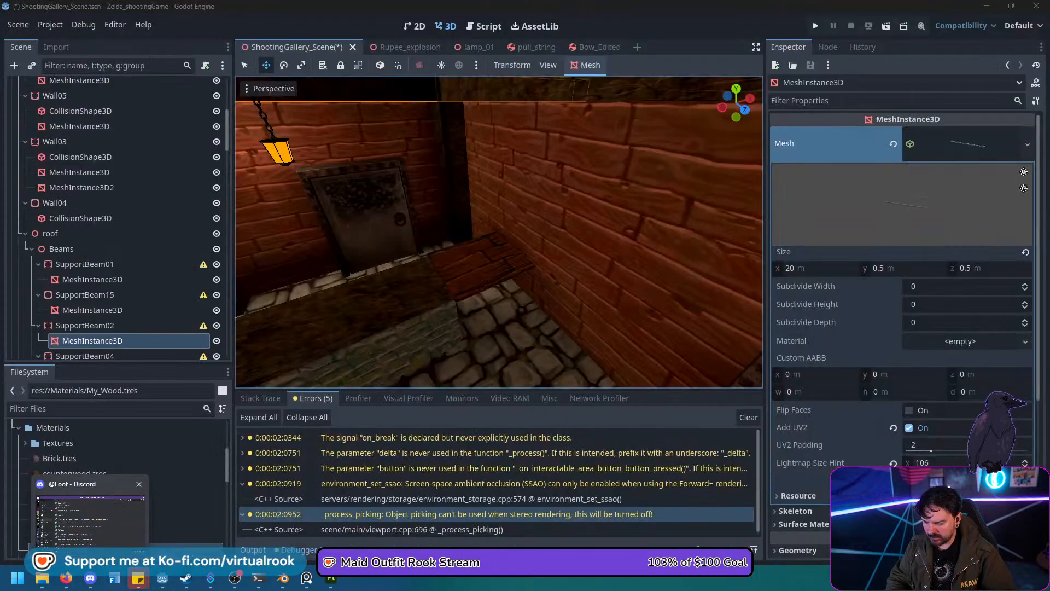
drag(68, 548, 585, 290)
Inspect the My_Wood material on the counter tops, wall posts and roof beams.
drag(501, 273, 498, 273)
right_drag(499, 272, 415, 225)
key(w)
key(w)
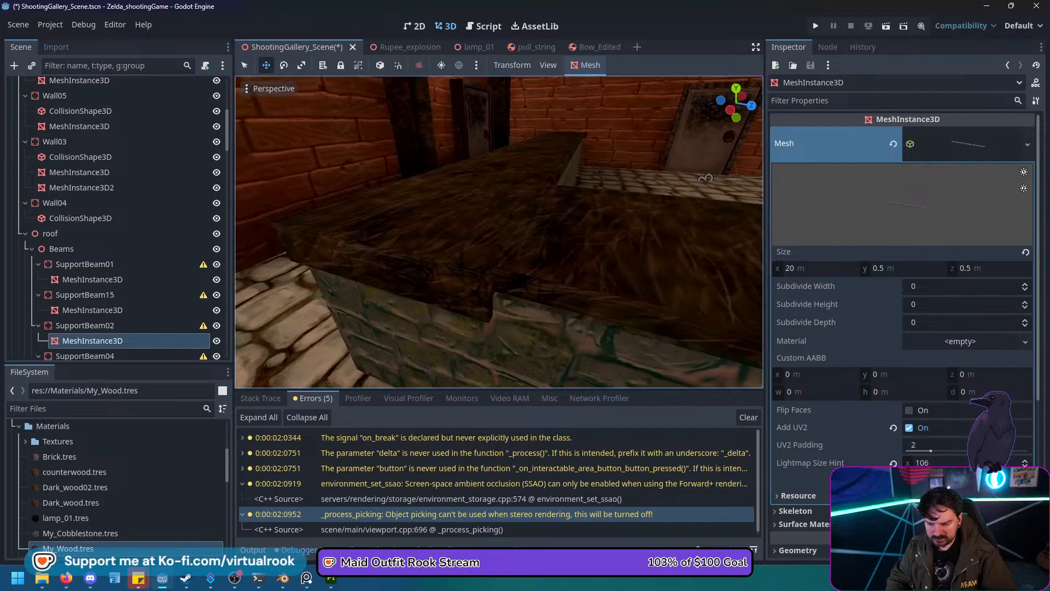
right_drag(498, 232, 618, 232)
right_drag(499, 232, 499, 155)
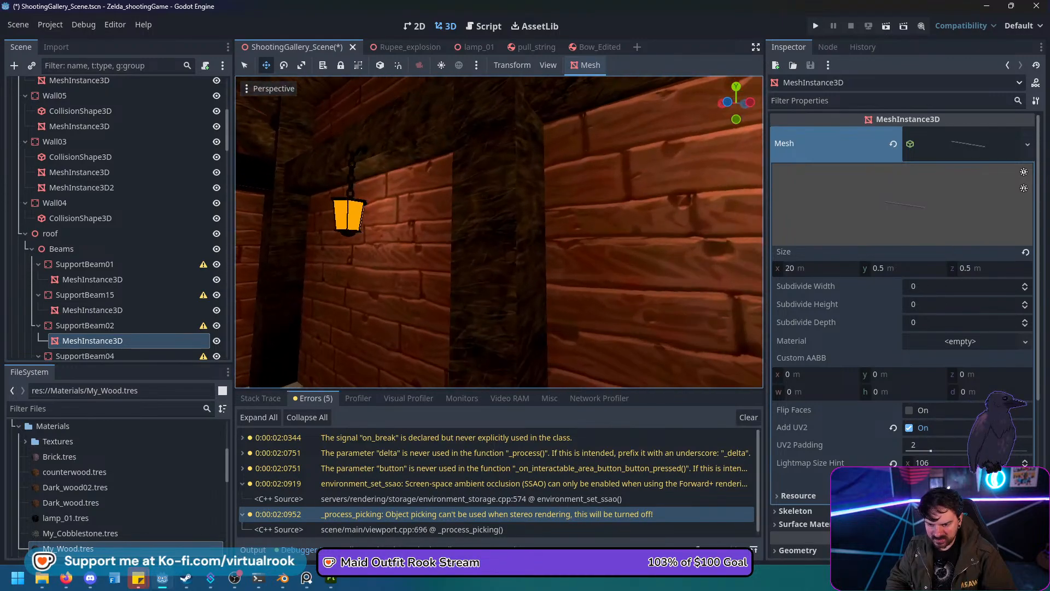
right_drag(499, 232, 607, 147)
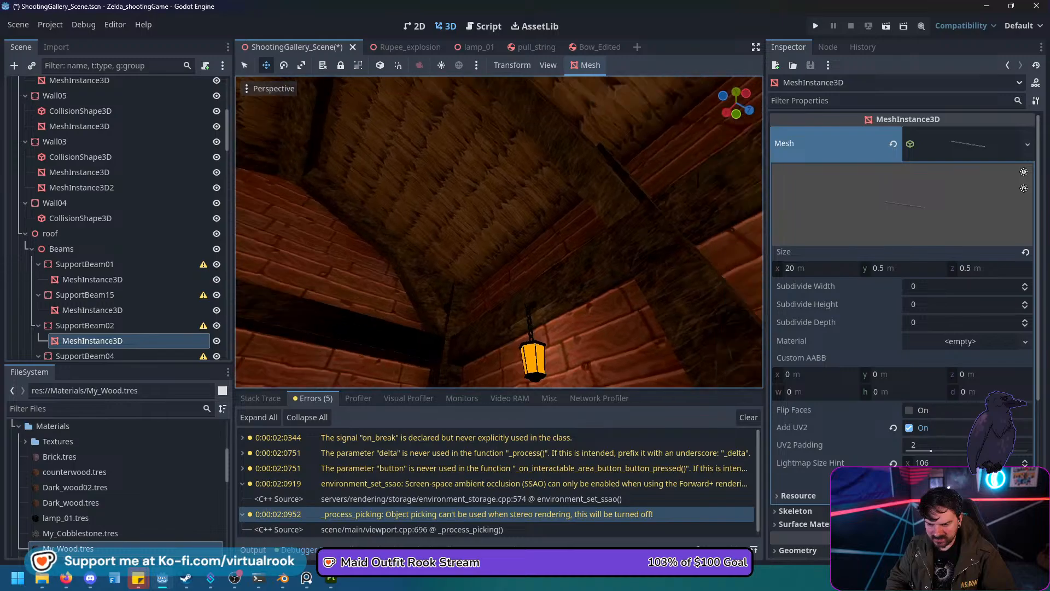
right_drag(499, 232, 608, 210)
key(s)
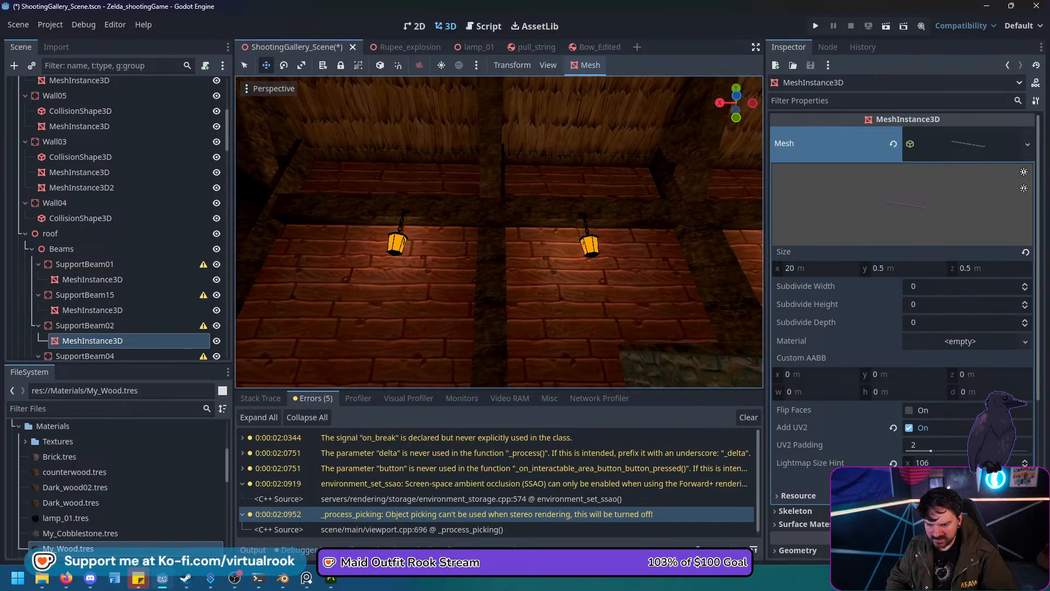
Select the SupportBeam08 post between the two lanterns and review the woodwork from the door end toward the stage.
key(q)
click(490, 284)
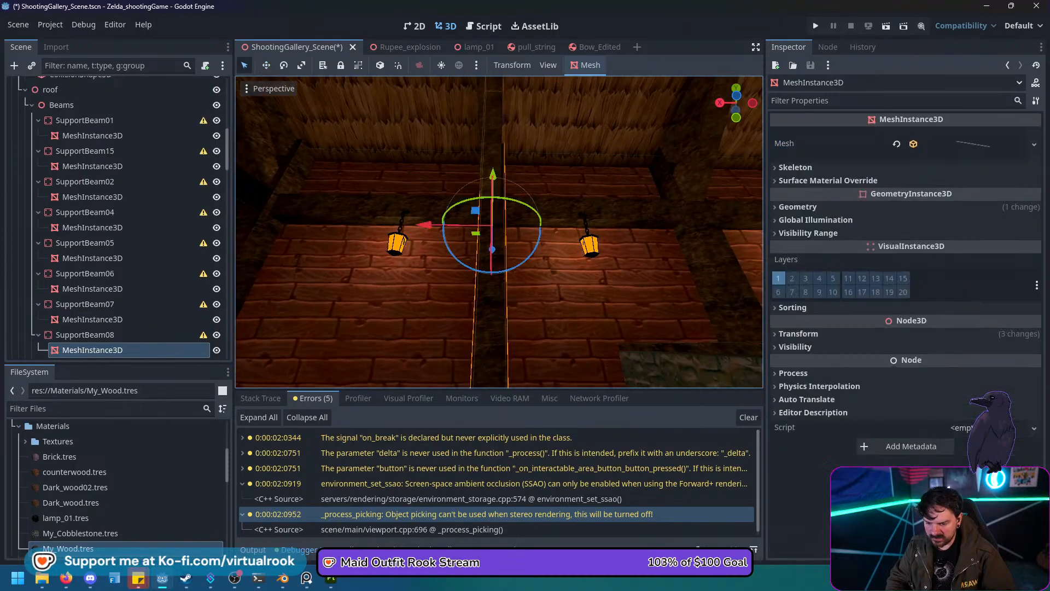
drag(427, 224, 422, 225)
right_drag(498, 232, 875, 224)
right_drag(498, 232, 542, 259)
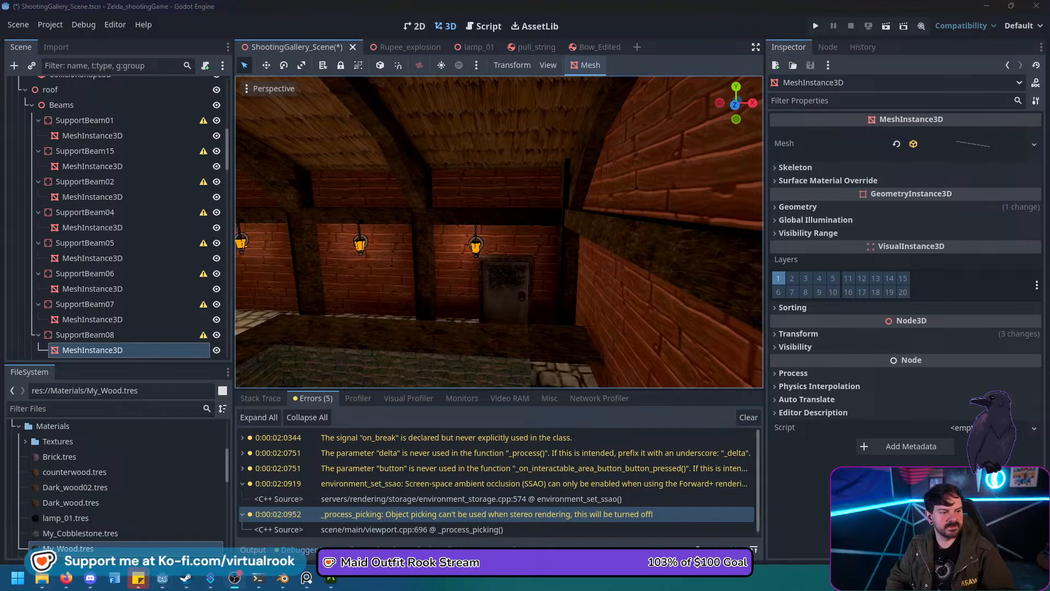
right_drag(542, 259, 384, 259)
key(w)
key(d)
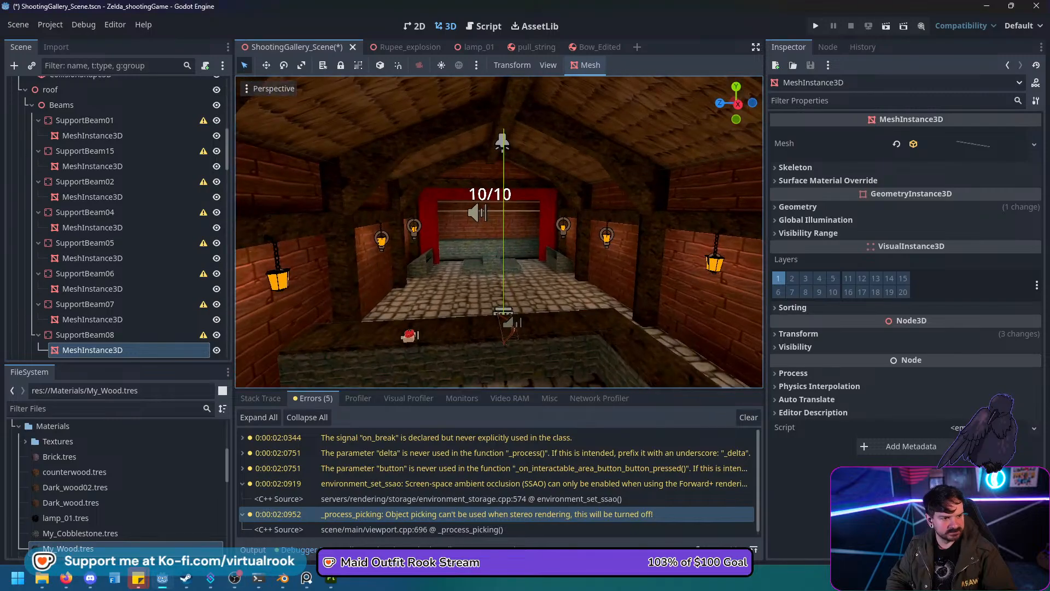
right_drag(499, 232, 495, 211)
key(w)
key(d)
Collapse the WORLD_OBJECTS and Building_Static branches, select the LightmapGI node and bake the scene's lightmaps.
scroll(116, 218, down, 8)
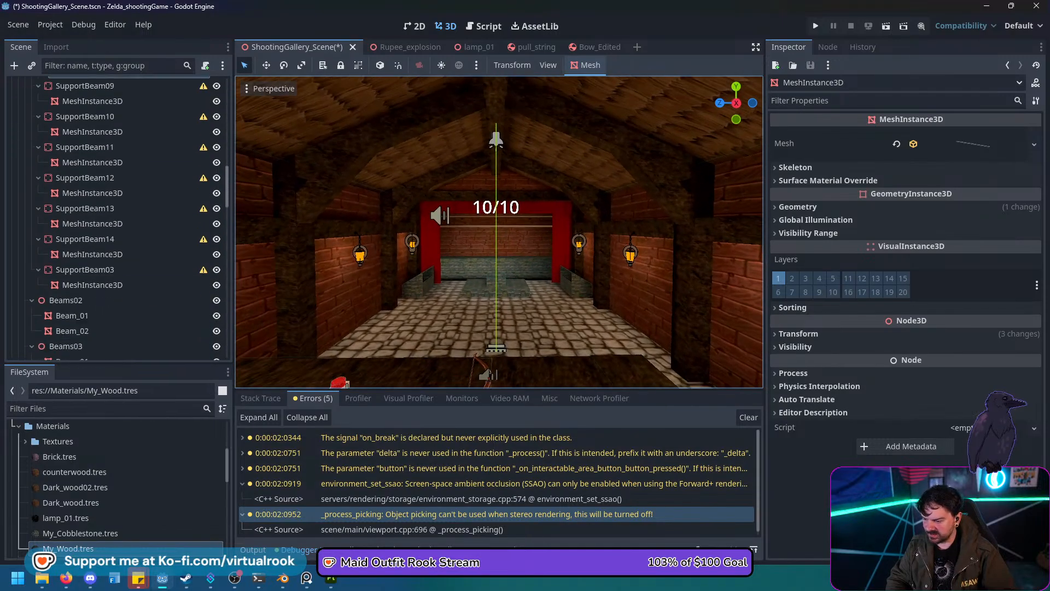
scroll(117, 219, up, 19)
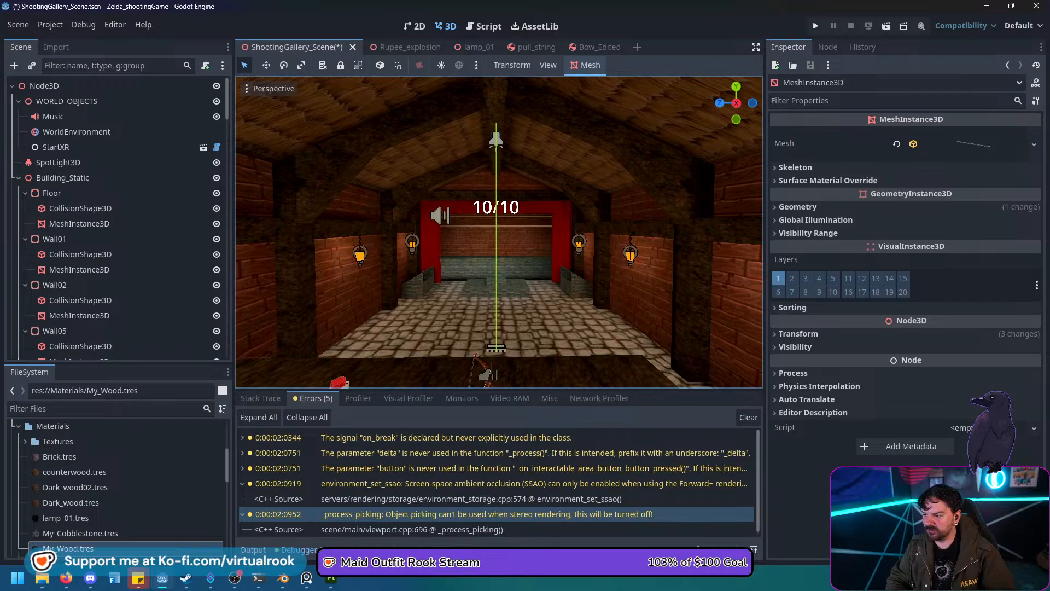
click(18, 101)
click(18, 131)
click(58, 224)
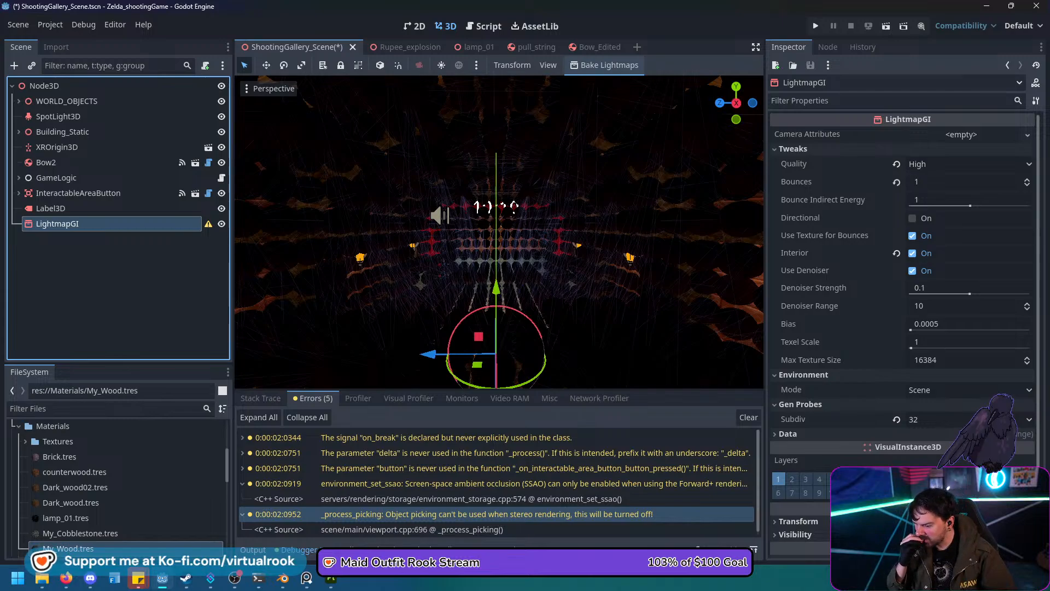
click(605, 65)
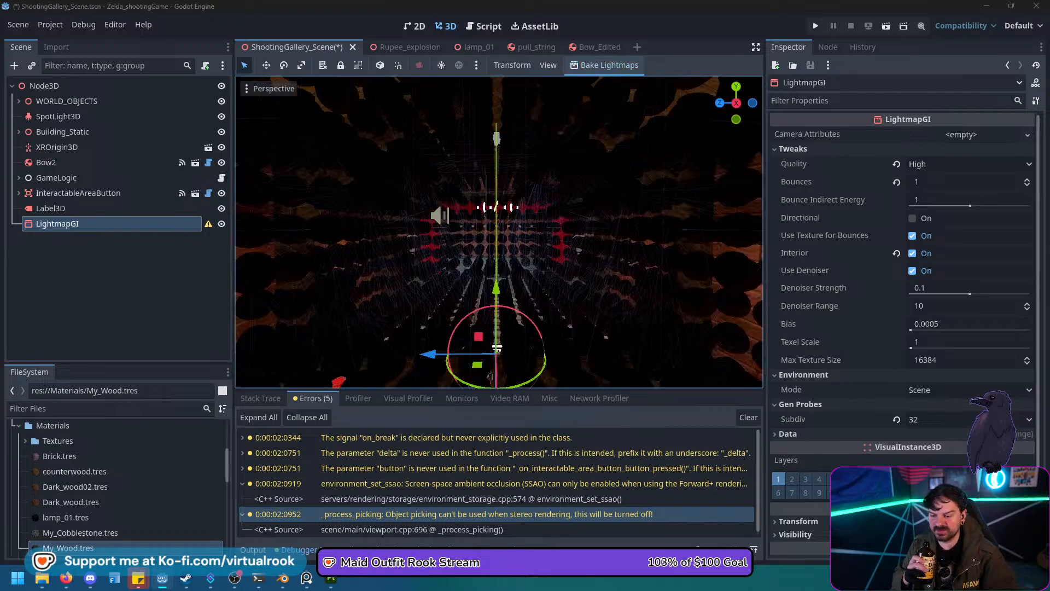
Select Label3D and examine the lighting and wood textures on the counters, floor, walls and beams.
click(50, 208)
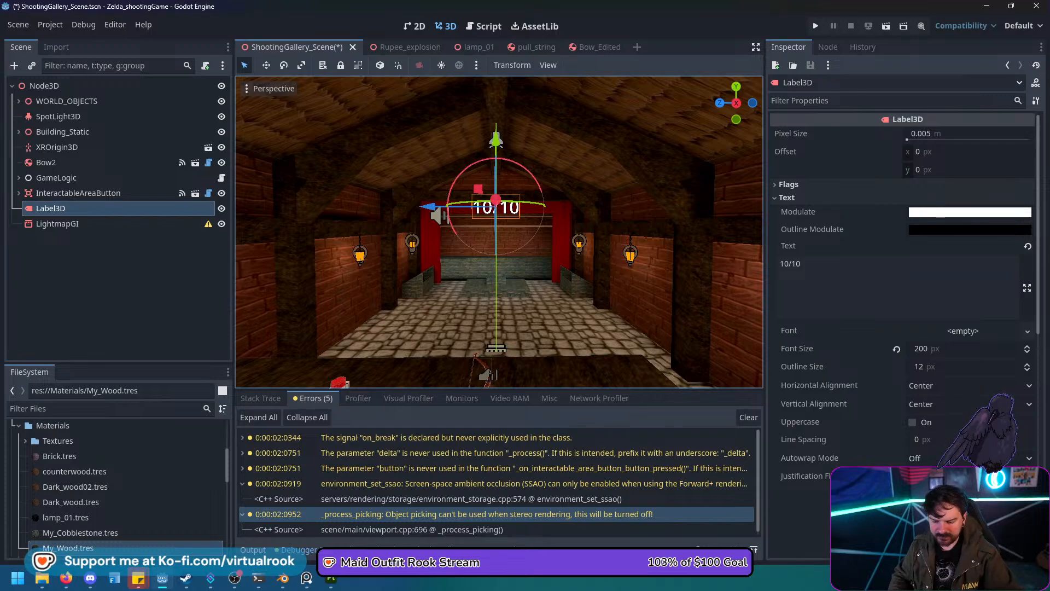
right_drag(498, 232, 492, 137)
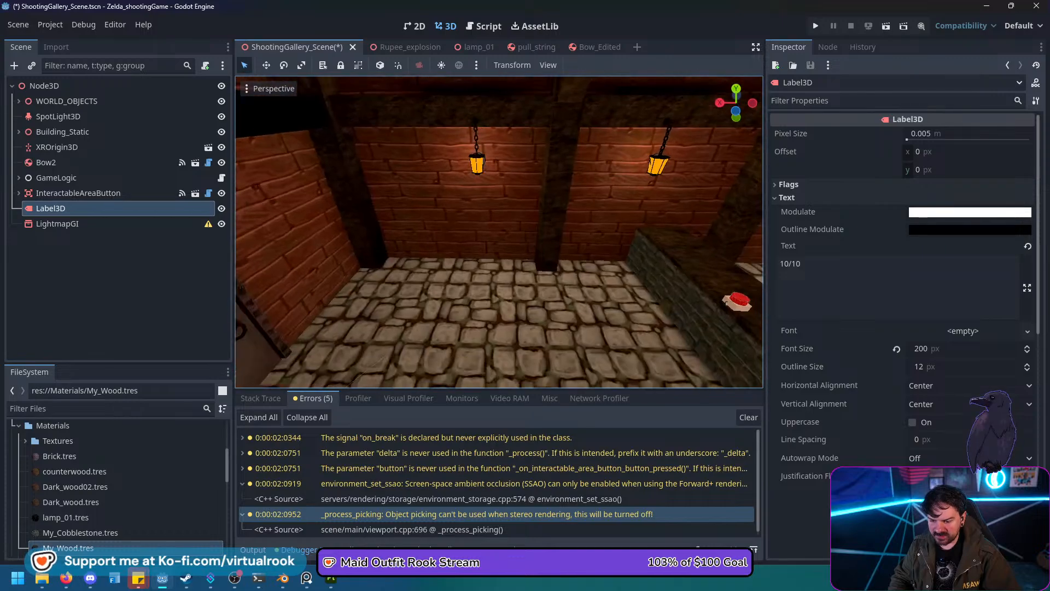
right_drag(499, 232, 375, 260)
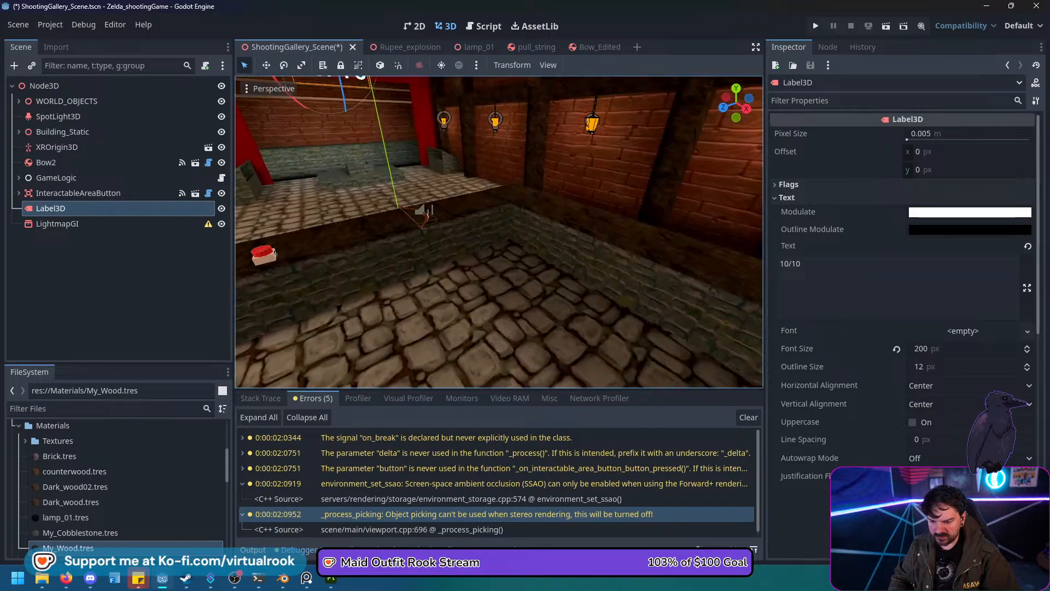
right_drag(498, 232, 587, 174)
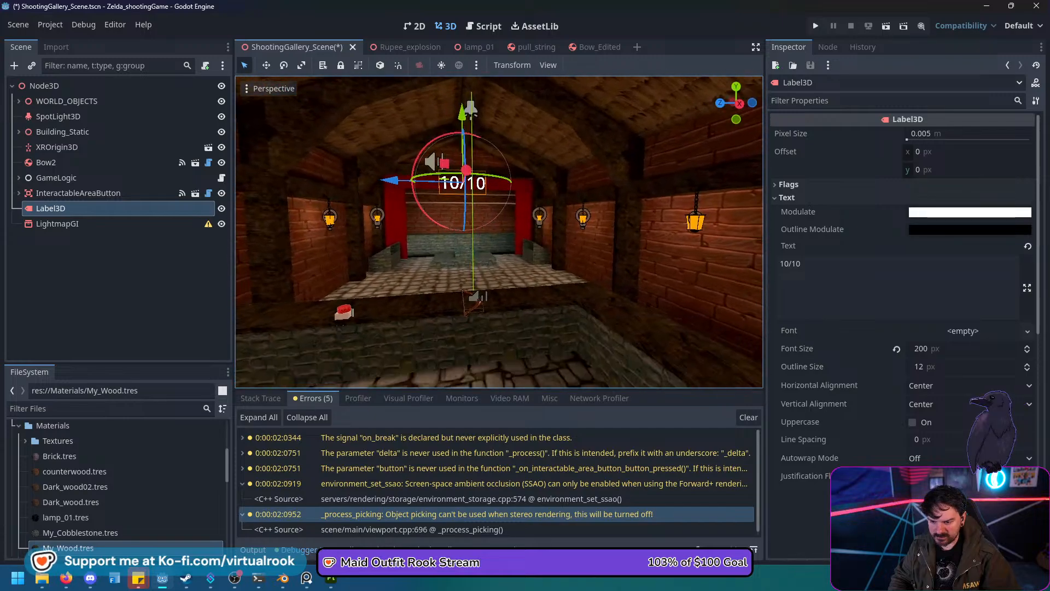
right_drag(499, 232, 476, 270)
key(w)
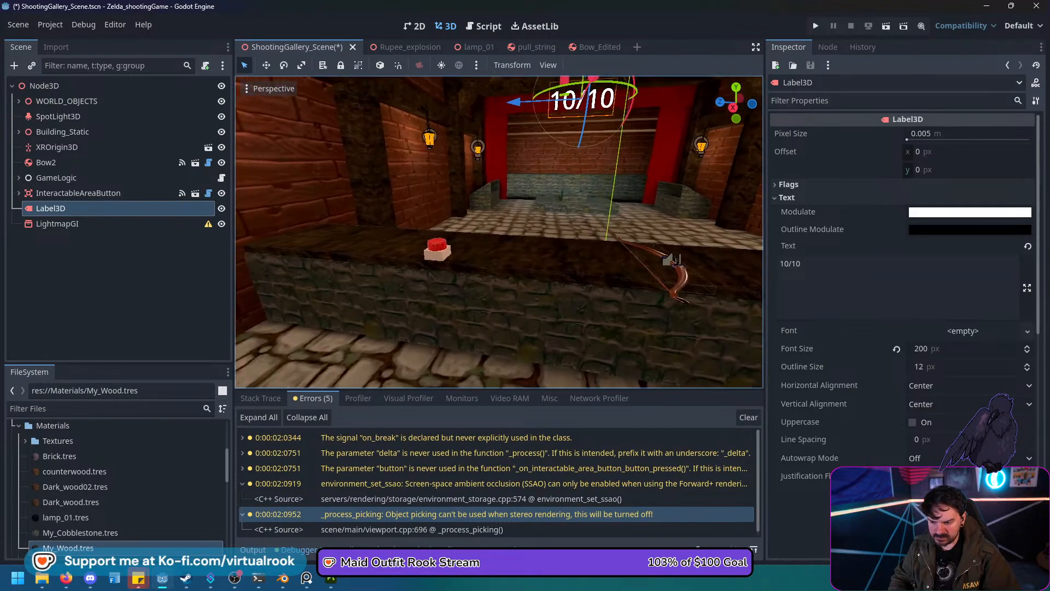
key(a)
right_drag(498, 232, 700, 206)
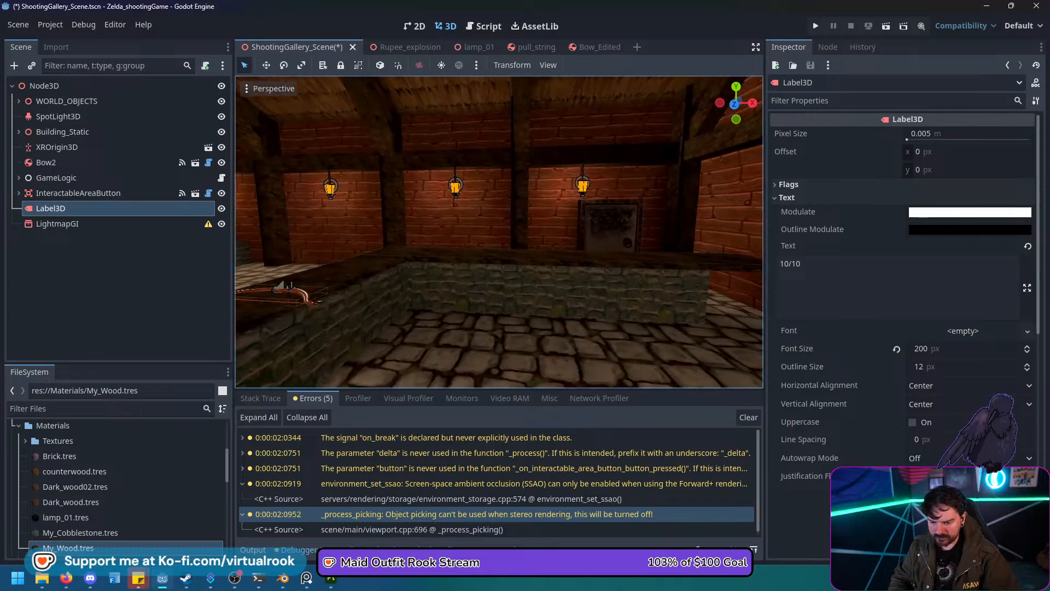
key(d)
right_drag(499, 231, 302, 229)
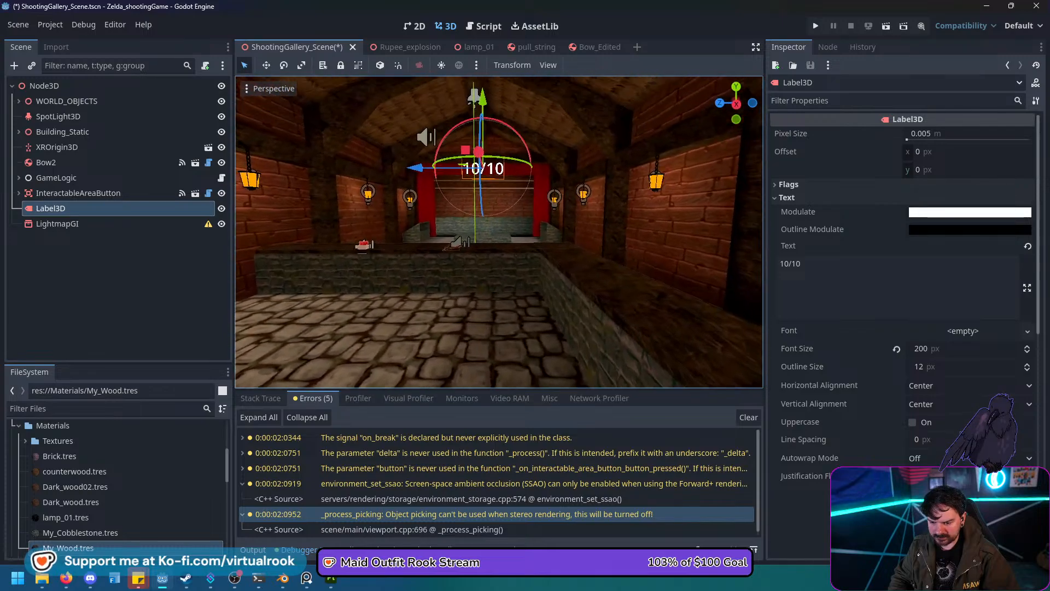
right_drag(498, 232, 700, 219)
right_drag(499, 232, 301, 235)
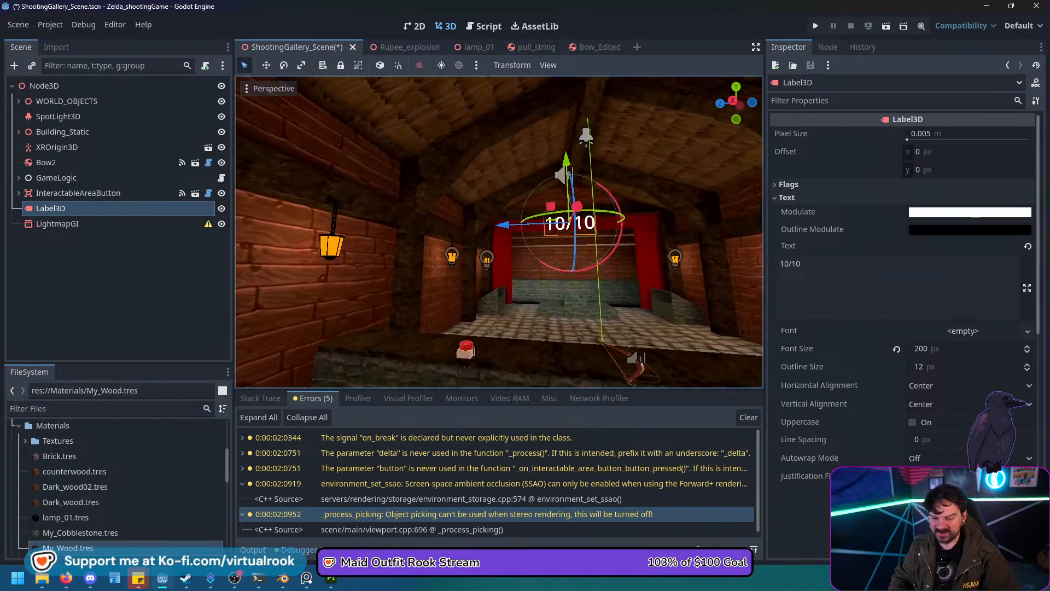
Make the LongCurtin01 stage curtain instance local to the scene and select its LongCurtin01 child mesh.
key(w)
mouse_move(499, 231)
right_down()
mouse_move(517, 237)
mouse_move(514, 248)
mouse_move(499, 232)
mouse_move(509, 230)
mouse_move(510, 129)
mouse_move(645, 263)
mouse_move(602, 257)
mouse_move(525, 274)
mouse_move(492, 306)
mouse_move(473, 218)
mouse_move(492, 235)
right_up()
key(w)
key(d)
key(a)
key(w)
click(492, 235)
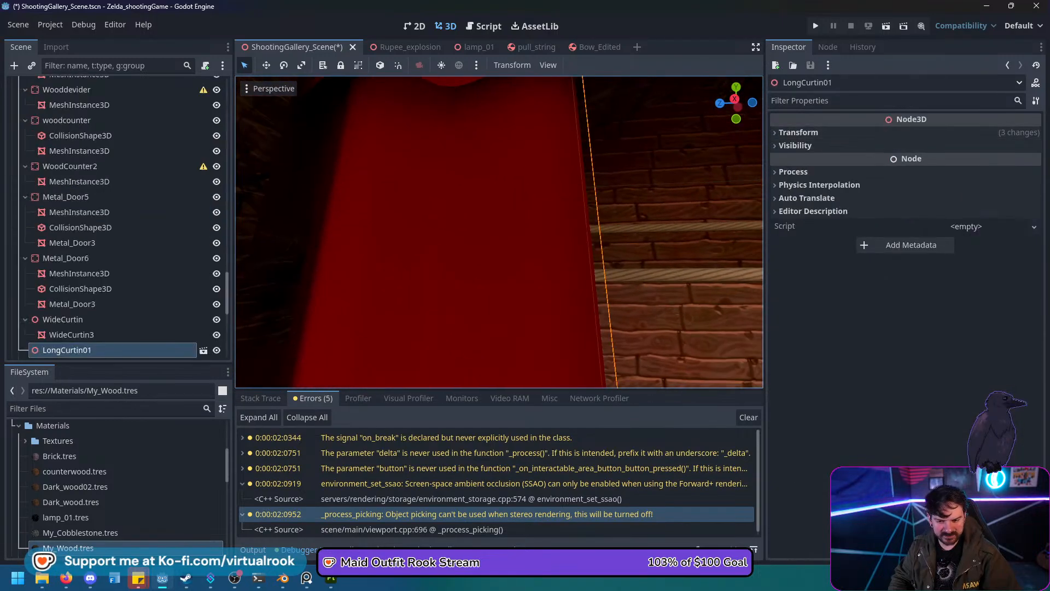
scroll(118, 219, down, 1)
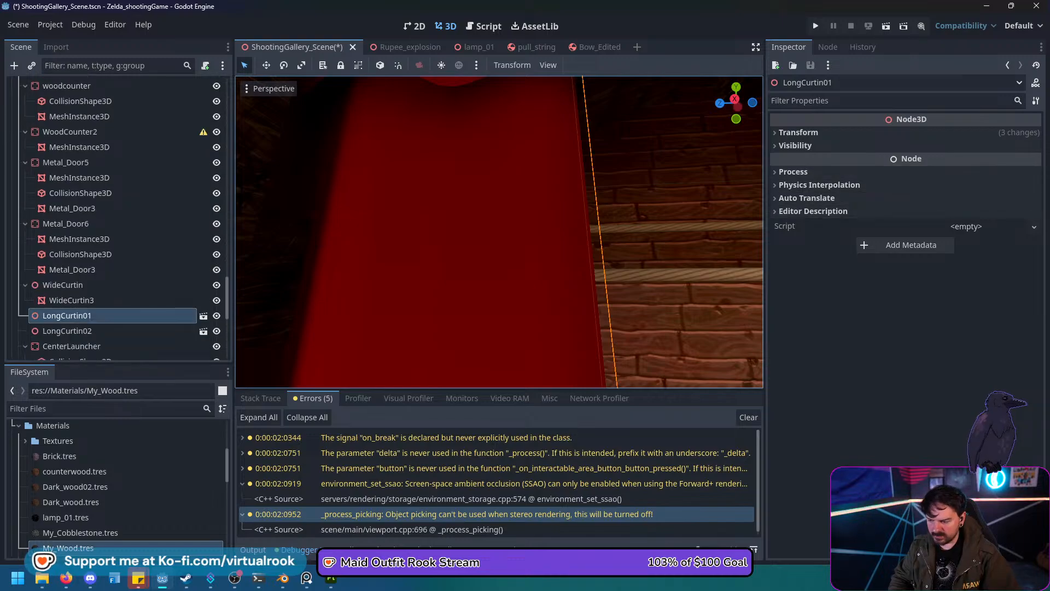
right_click(88, 315)
click(129, 482)
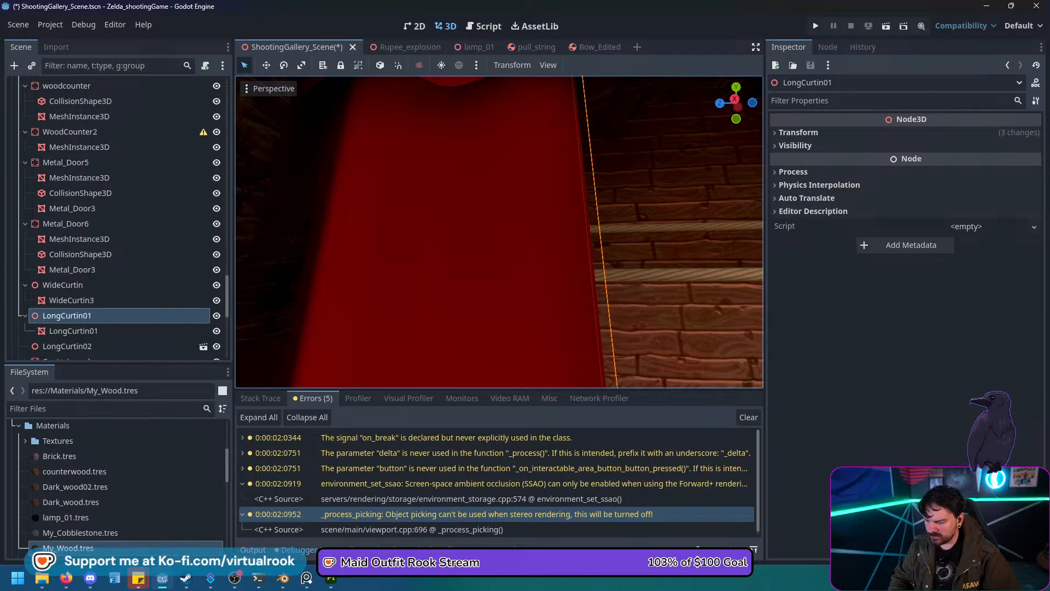
click(73, 331)
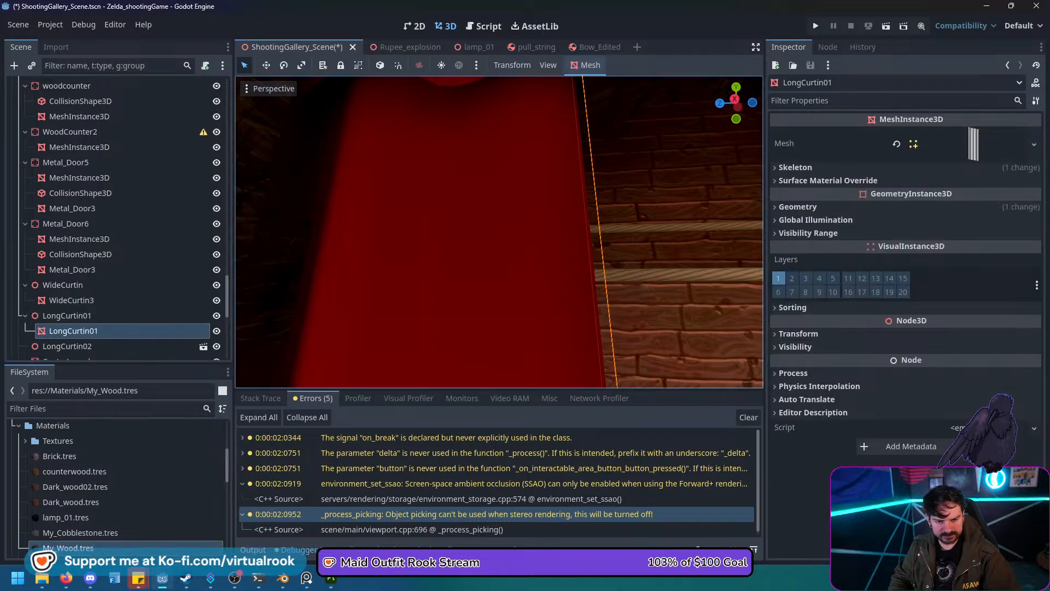
Make the LongCurtin01 curtain's mesh unique and open its Surface 0 material.
click(1033, 145)
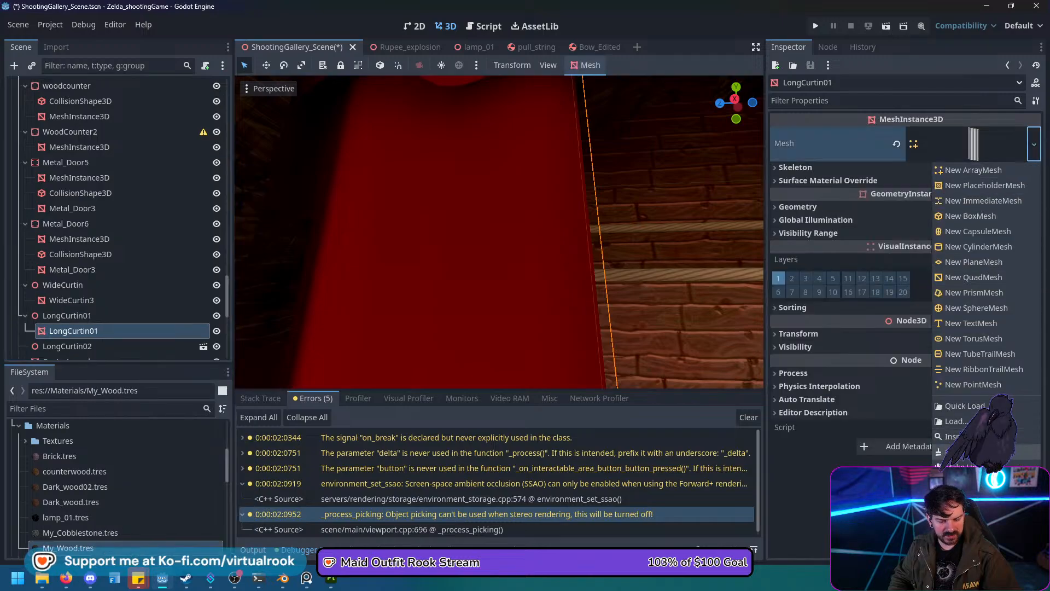
click(971, 467)
click(965, 144)
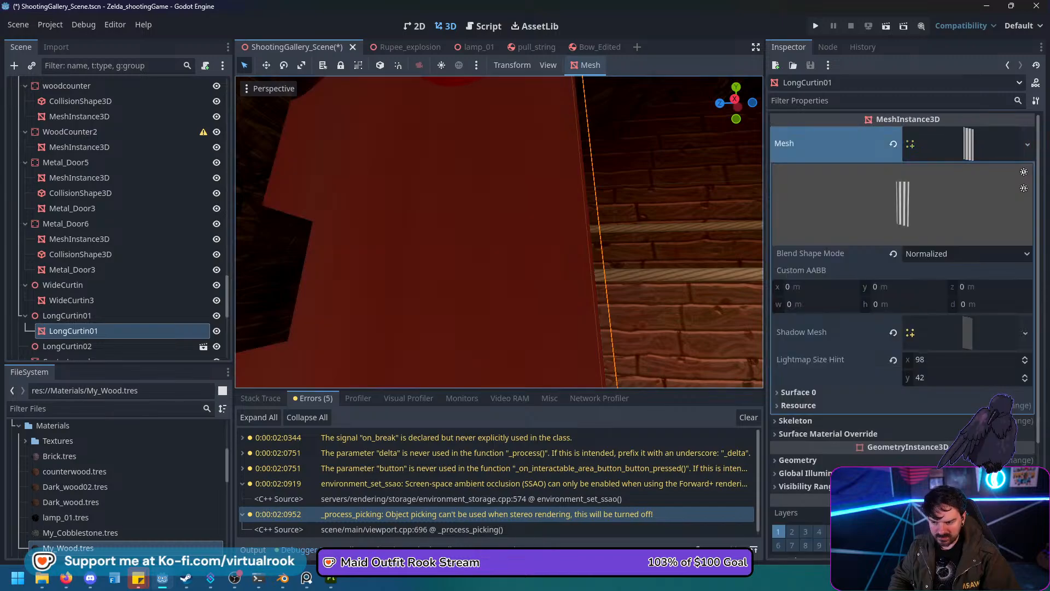
key(s)
right_drag(499, 232, 539, 287)
click(959, 332)
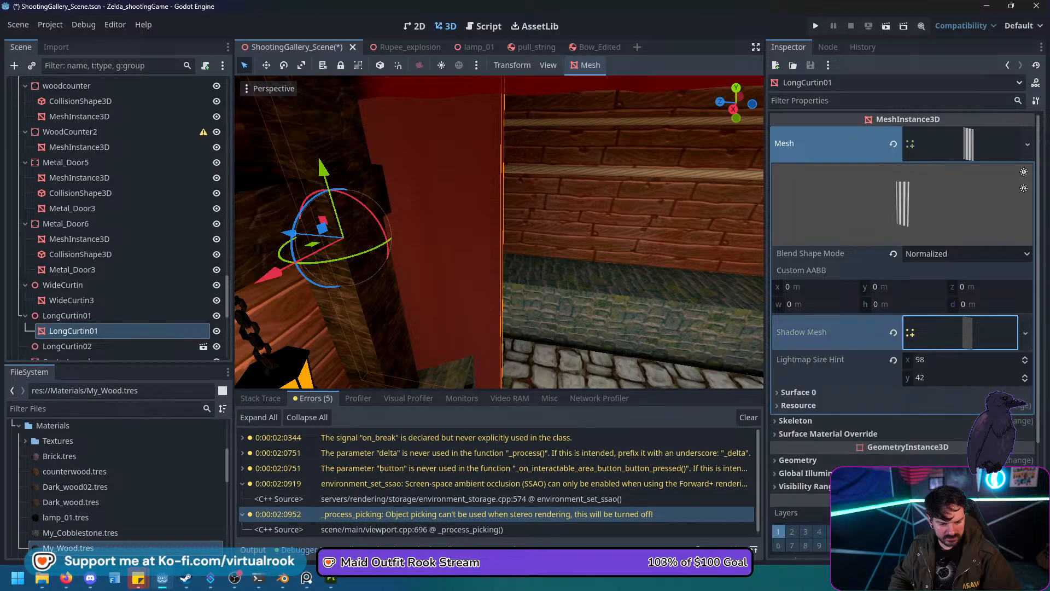
click(797, 392)
scroll(902, 328, down, 1)
click(962, 379)
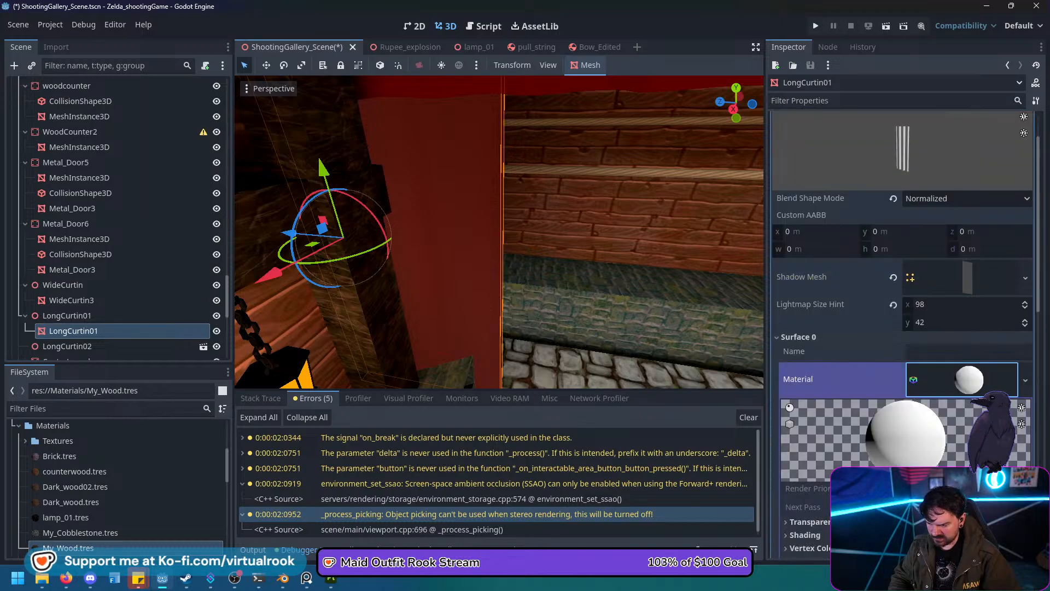
Assign Red_Fabric.tres as the Surface 0 material of the LongCurtin01 curtain mesh and view the fabric on the stage curtain.
right_drag(499, 232, 521, 284)
key(w)
key(s)
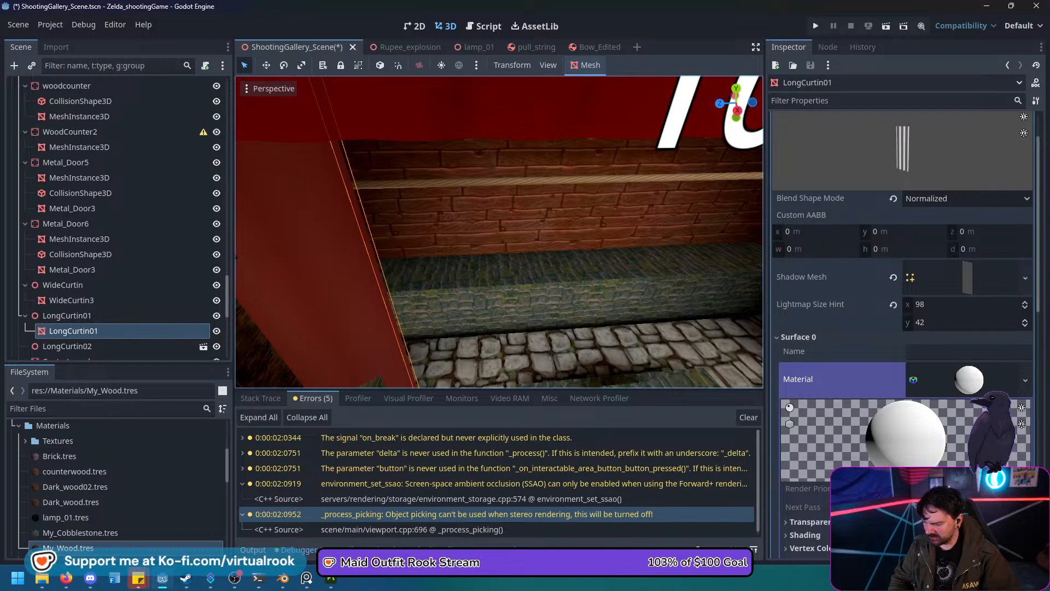
scroll(120, 481, down, 2)
drag(70, 529, 968, 379)
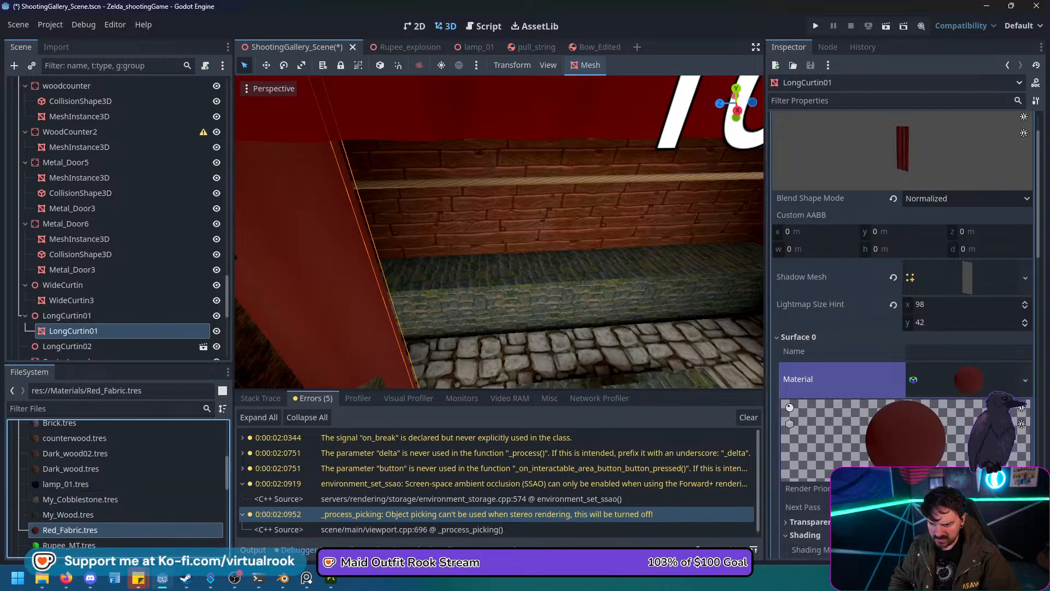
right_drag(499, 231, 442, 167)
key(w)
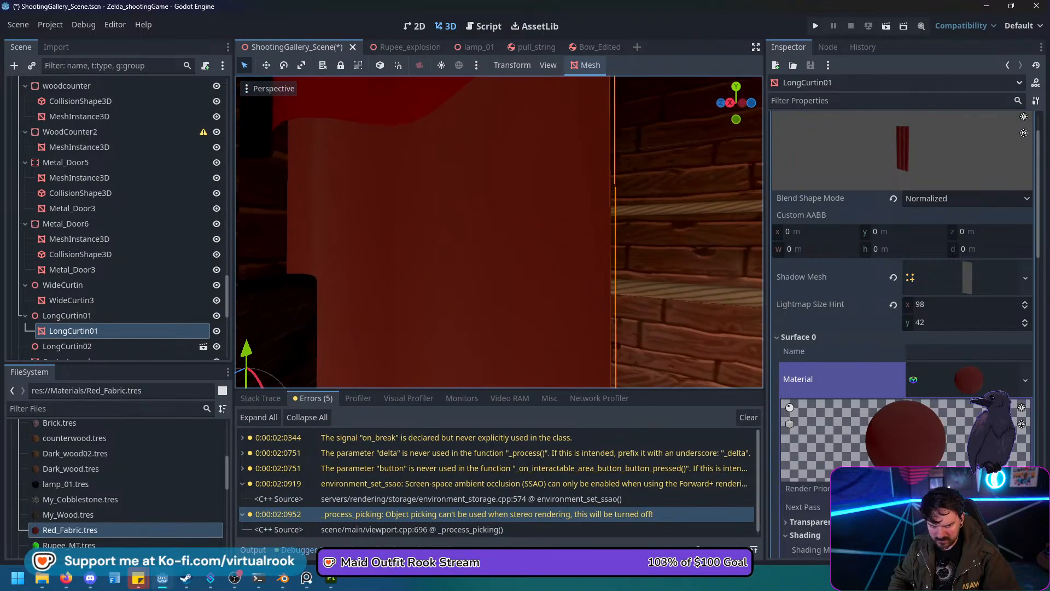
Make the LongCurtin02 curtain instance on the opposite side of the stage local and select its LongCurtin01 child mesh.
right_drag(499, 232, 470, 235)
key(s)
key(d)
key(w)
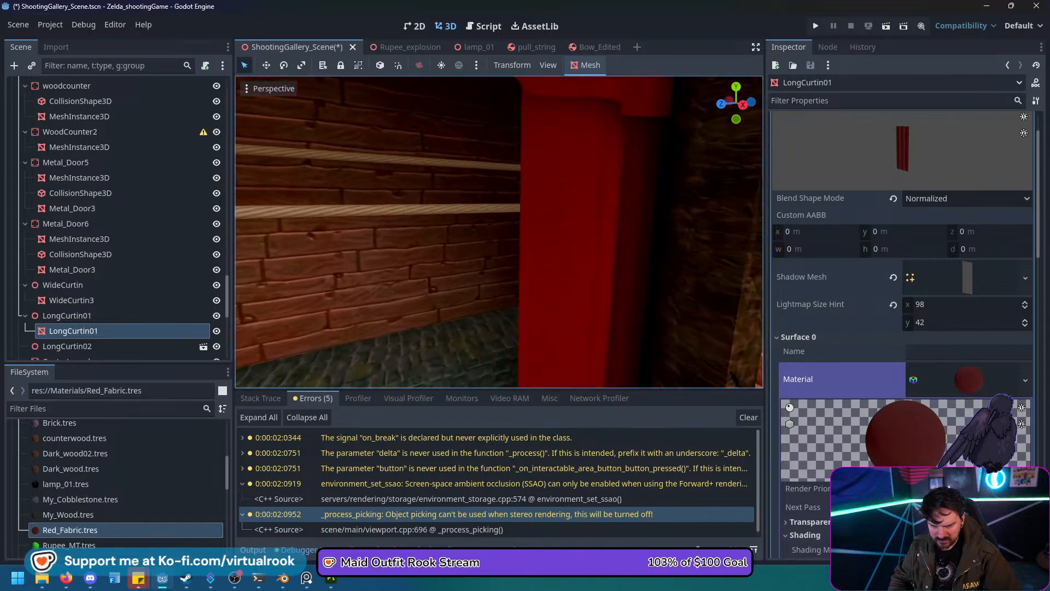
click(533, 273)
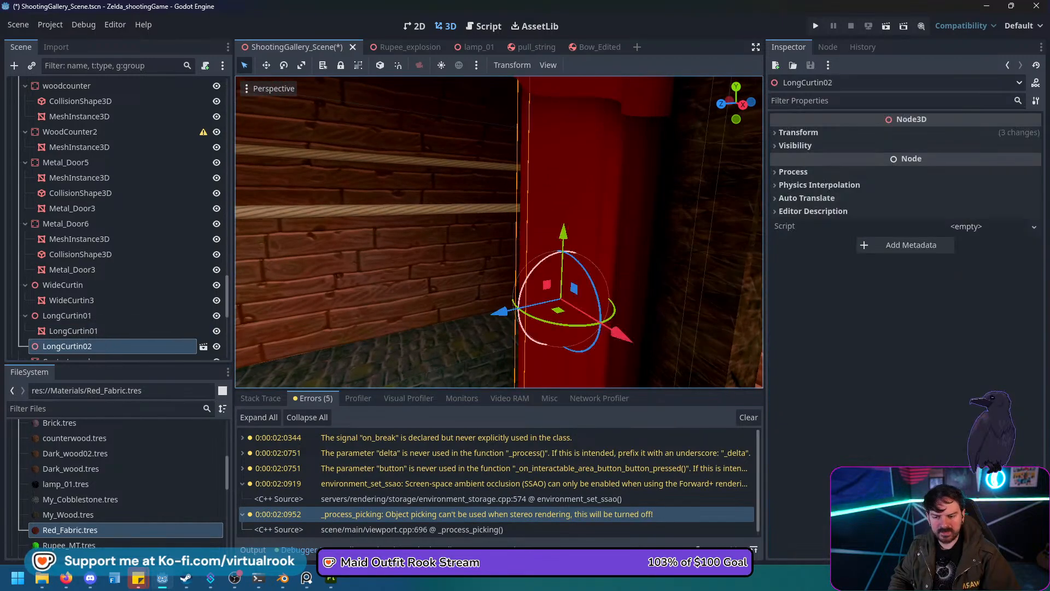
key(s)
right_drag(524, 279, 314, 275)
key(d)
key(s)
key(d)
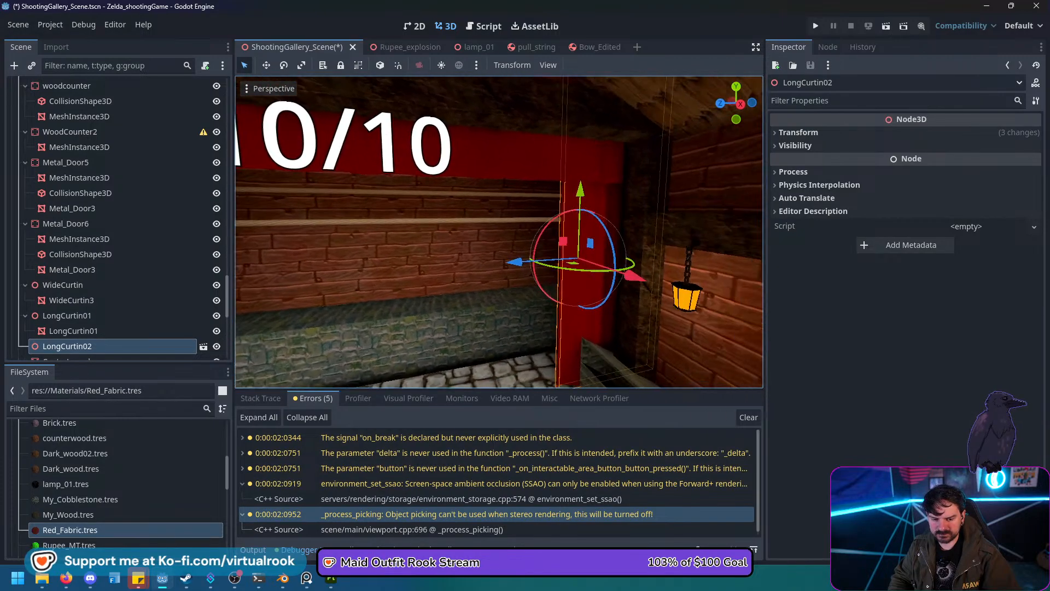
right_click(86, 345)
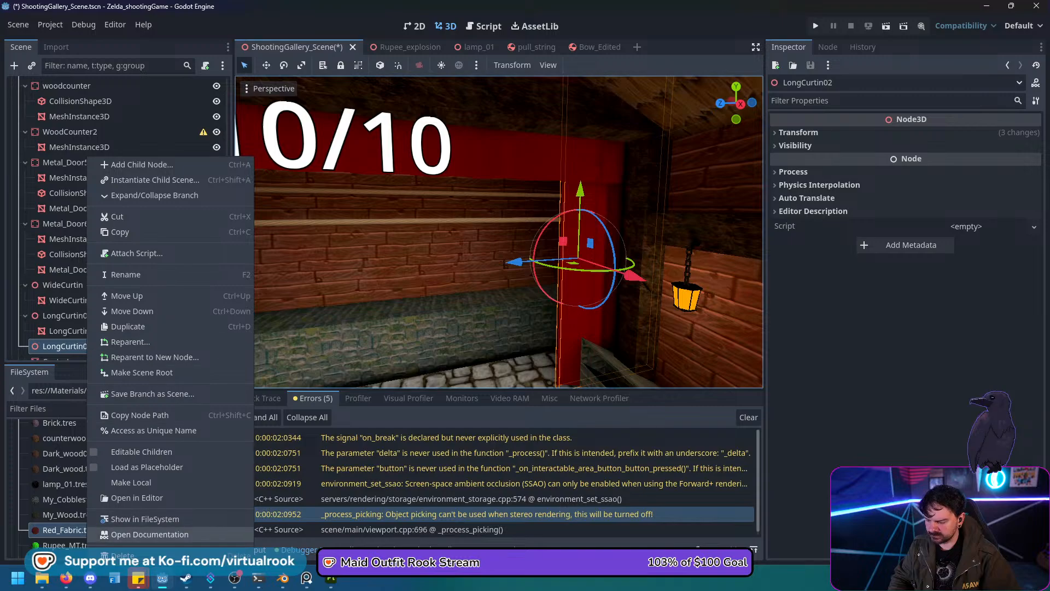
click(112, 482)
scroll(109, 218, down, 1)
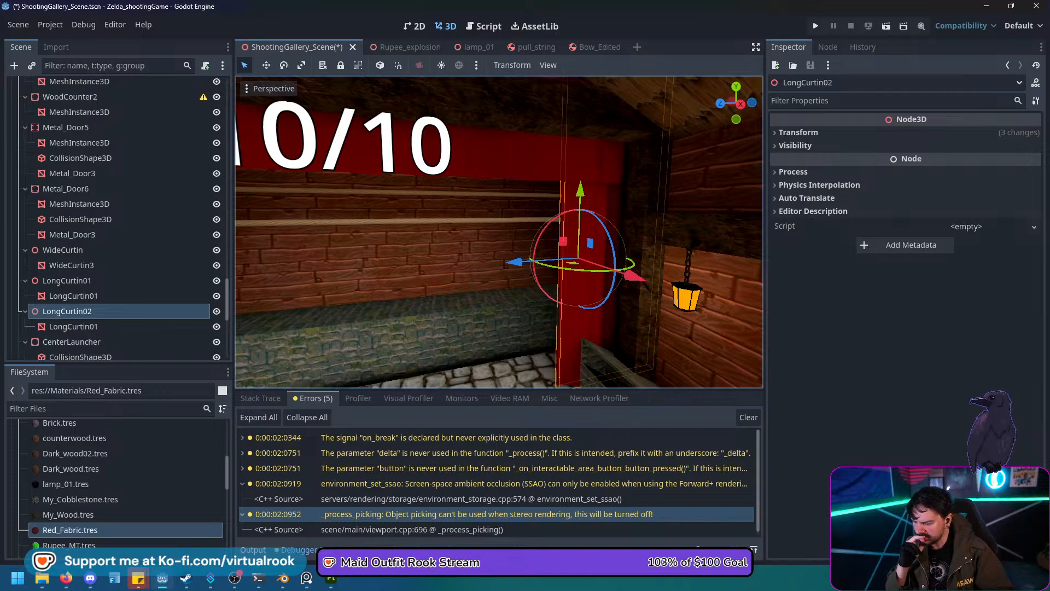
click(73, 327)
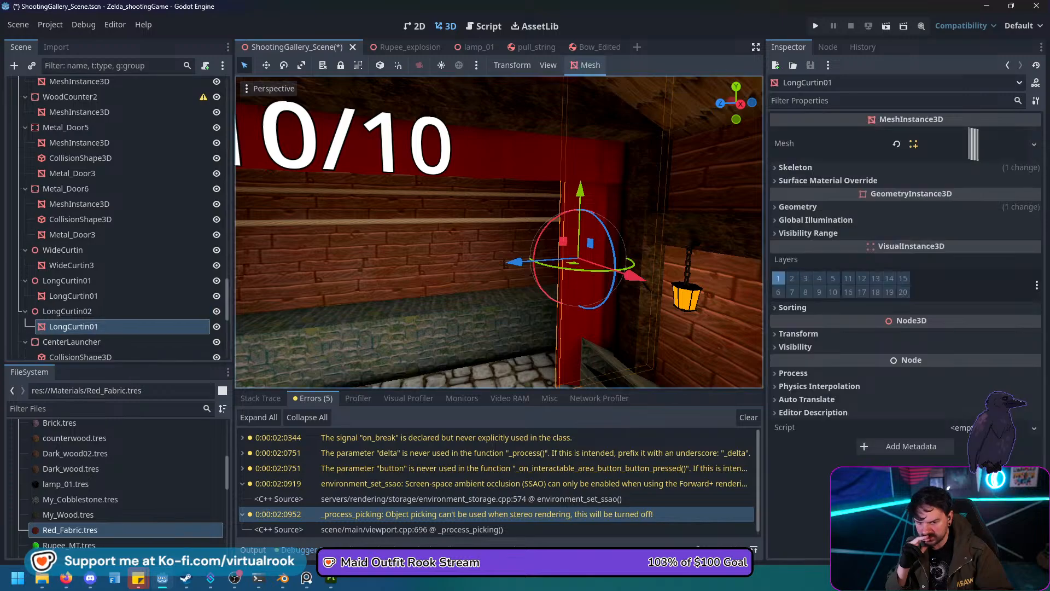
Make the LongCurtin02 curtain's mesh unique and assign Red_Fabric.tres as its Surface 0 material.
click(1034, 143)
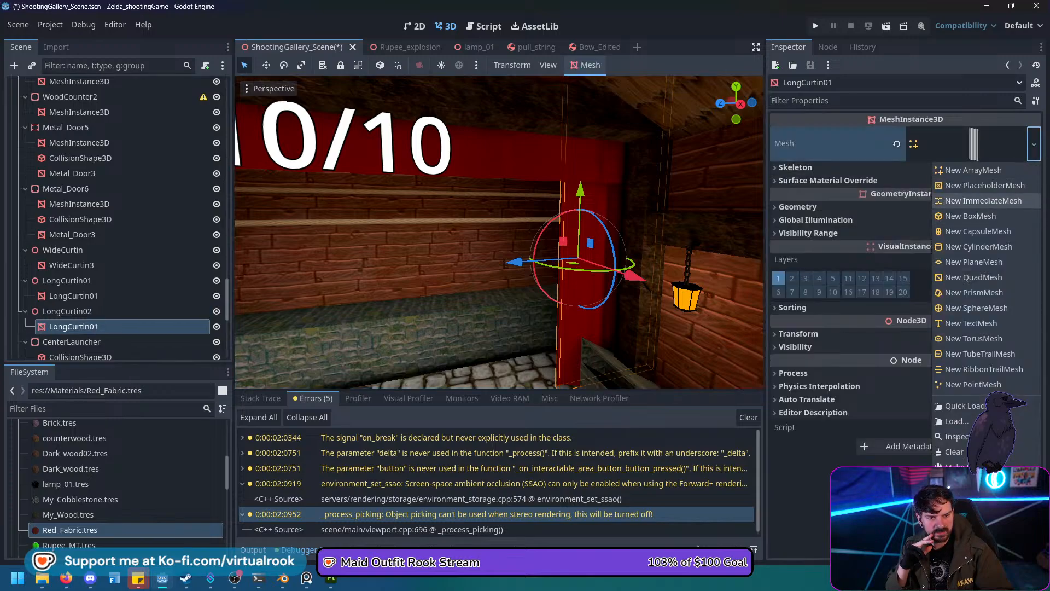
click(967, 143)
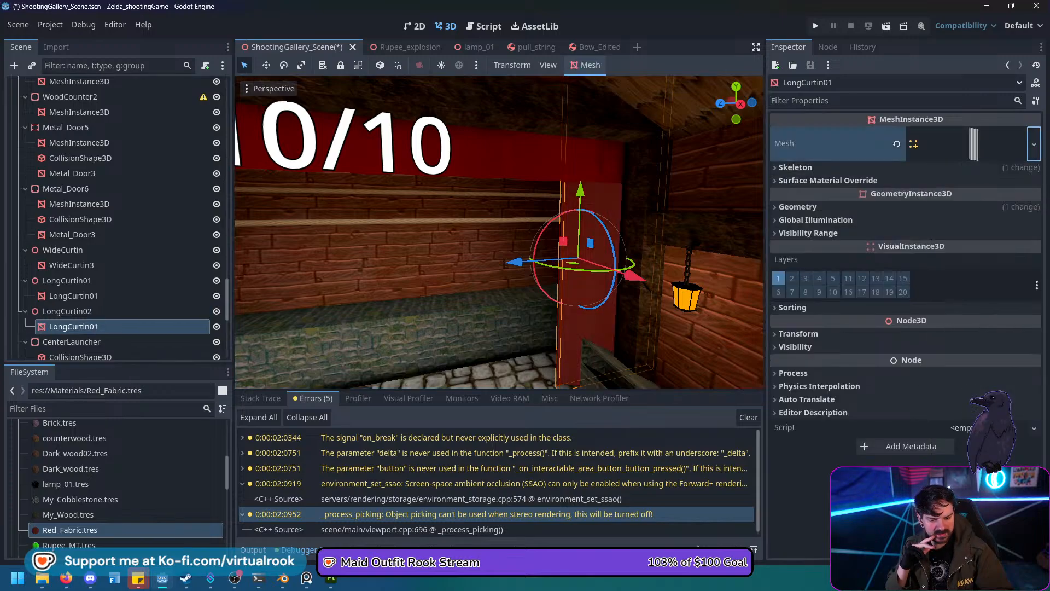
click(967, 143)
click(1025, 332)
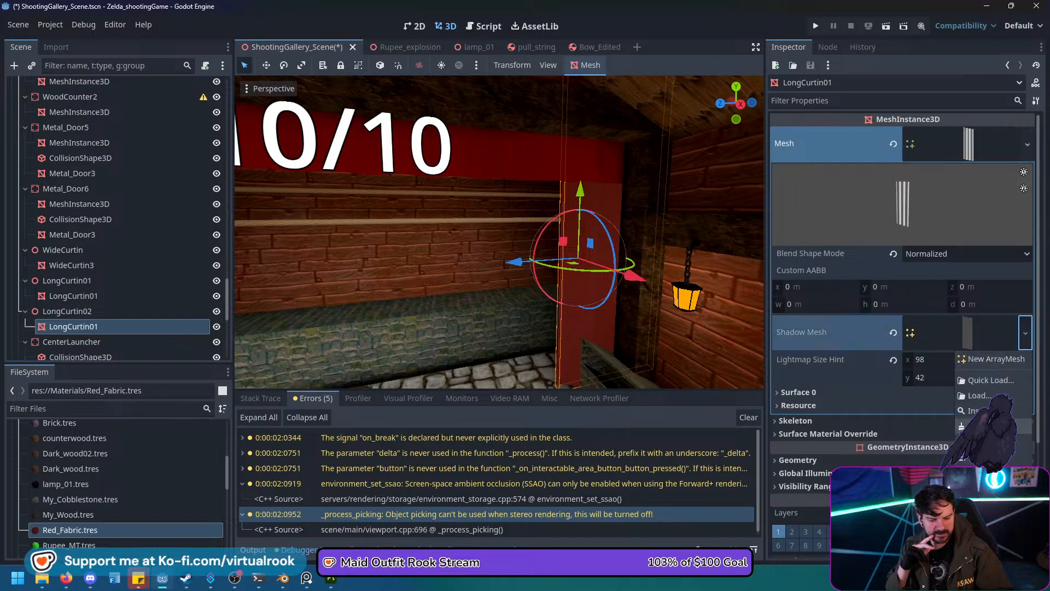
click(798, 392)
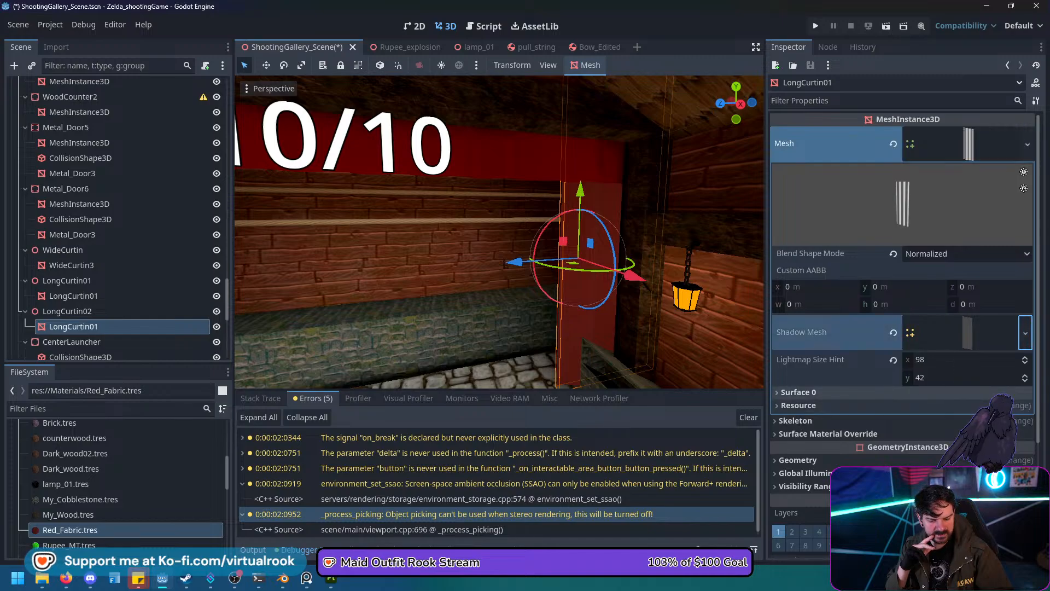
click(798, 392)
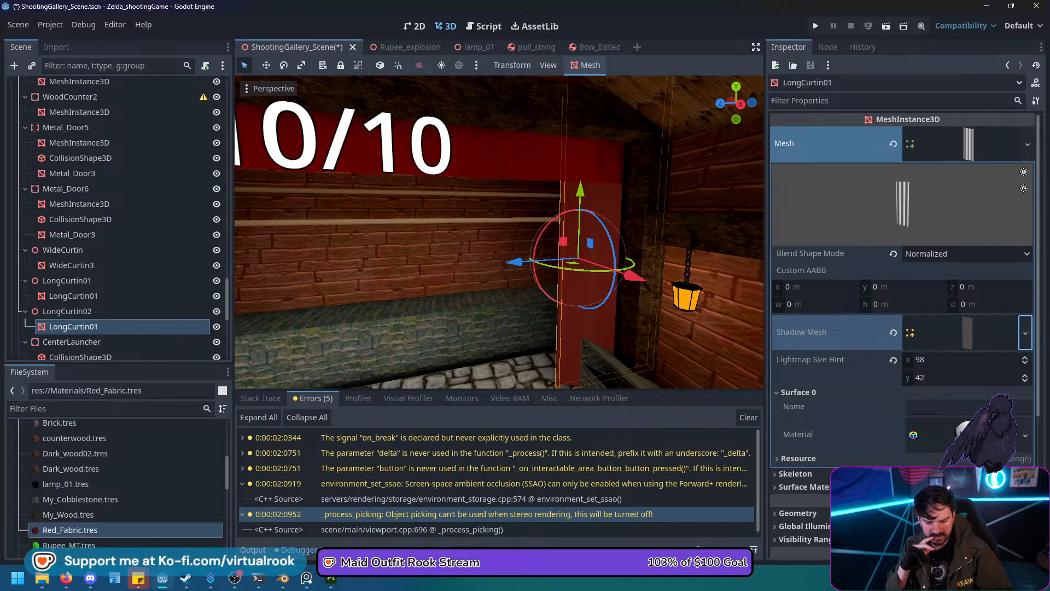
drag(70, 529, 929, 435)
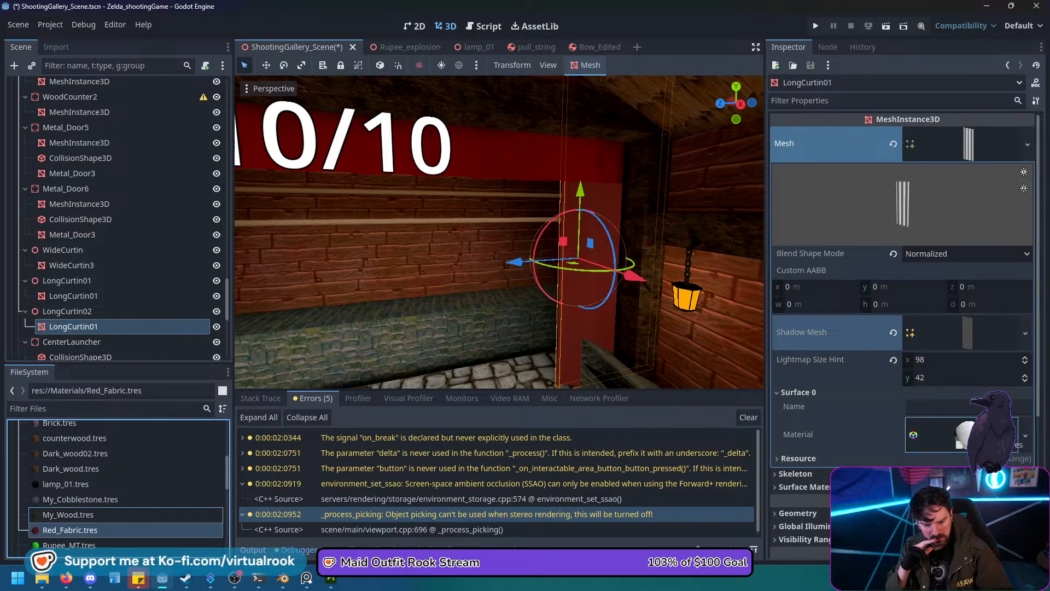
Select the WideCurtin3 mesh above the stage and check which material its Surface 0 uses.
click(519, 156)
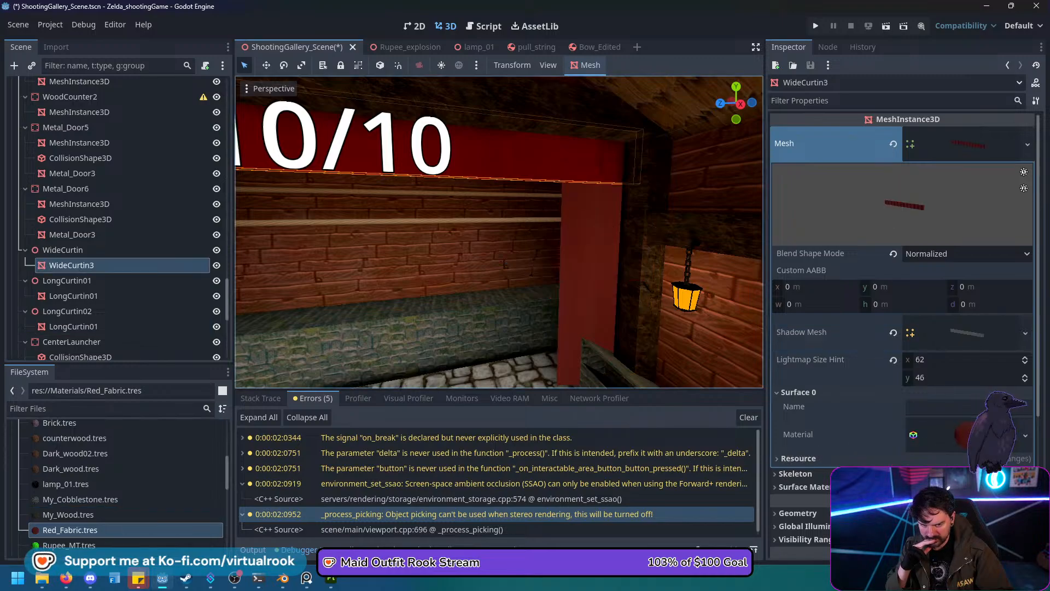
click(62, 249)
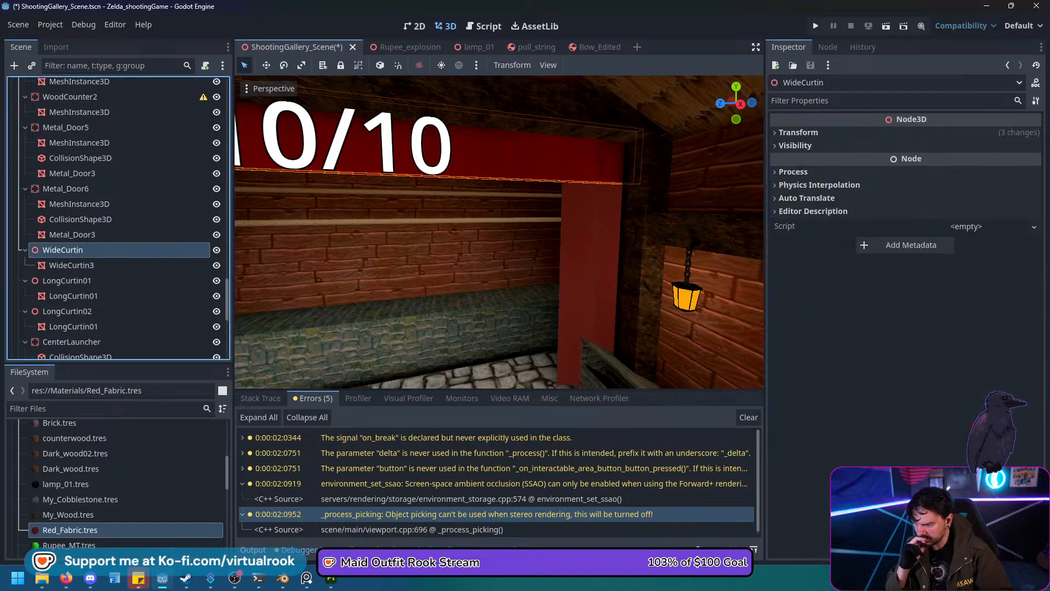
click(62, 265)
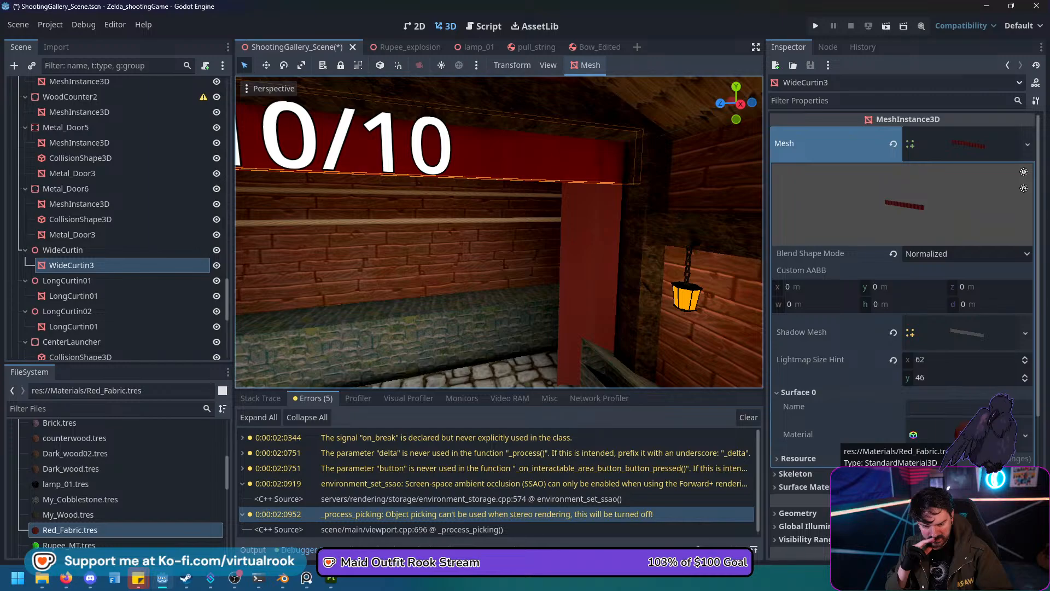
right_drag(499, 232, 435, 232)
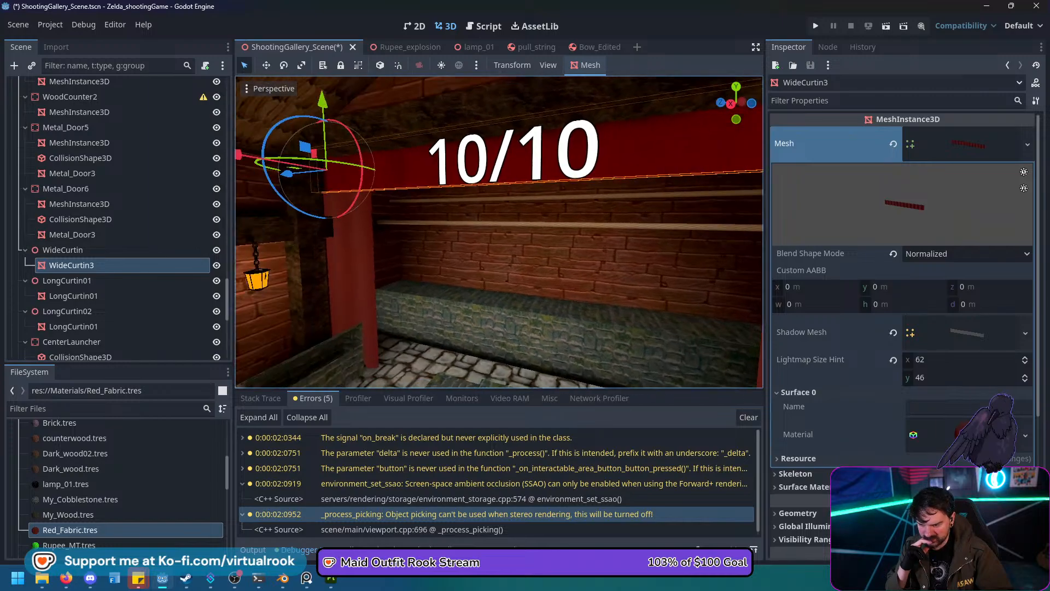
scroll(116, 217, down, 8)
click(57, 349)
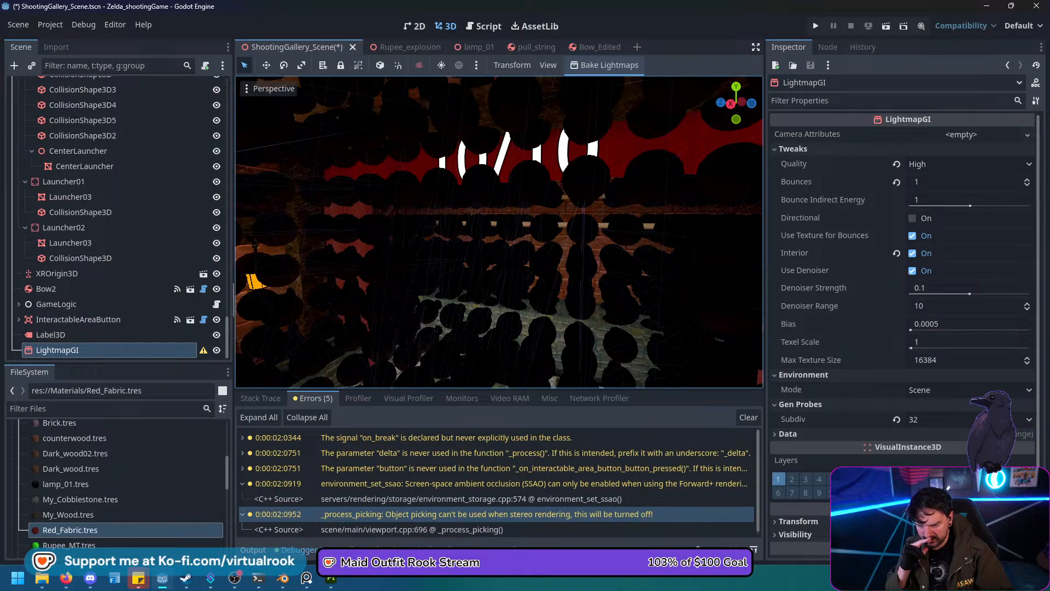
click(68, 514)
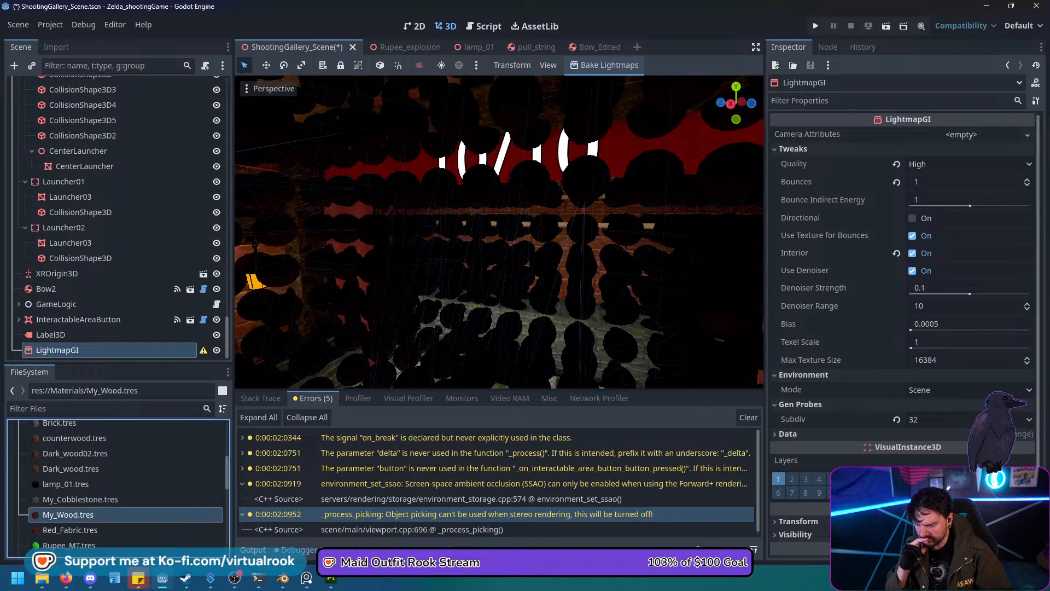
click(70, 529)
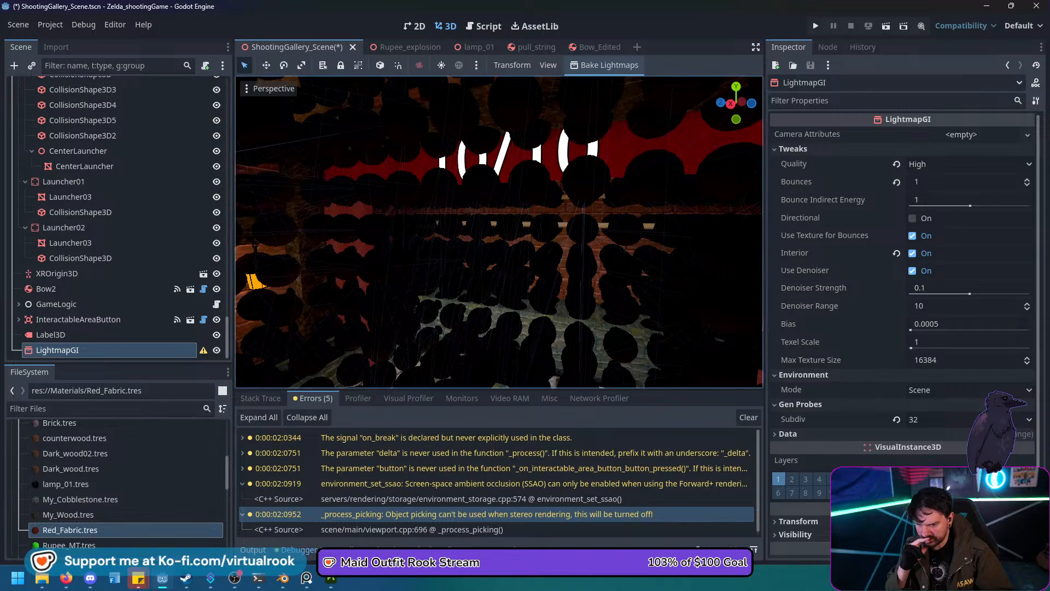
Open the Red_Fabric material on WideCurtin3's Surface 0 and review its shading, albedo, roughness and sampling properties.
click(657, 143)
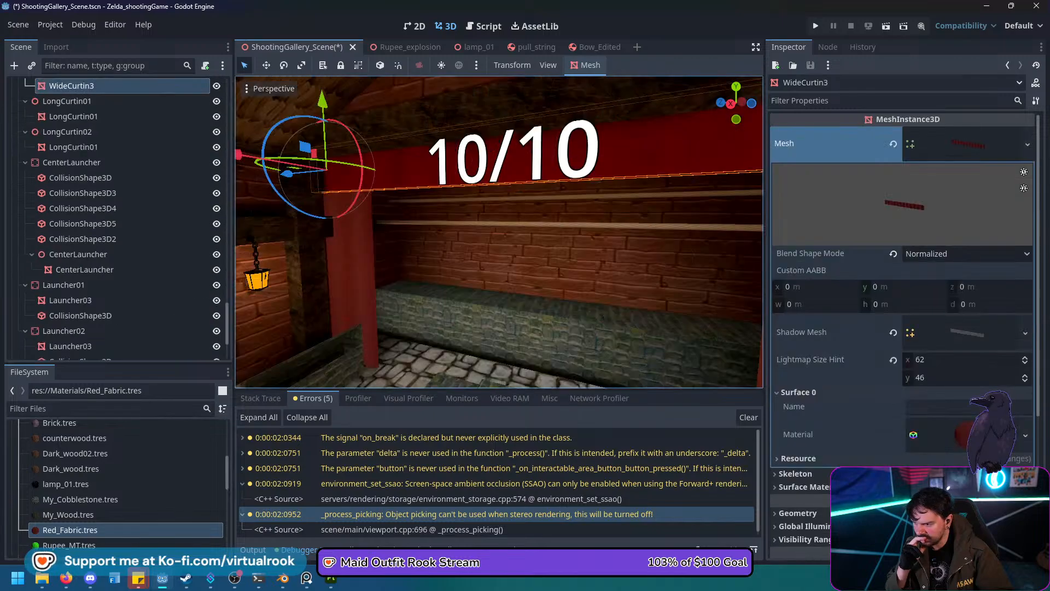
click(960, 434)
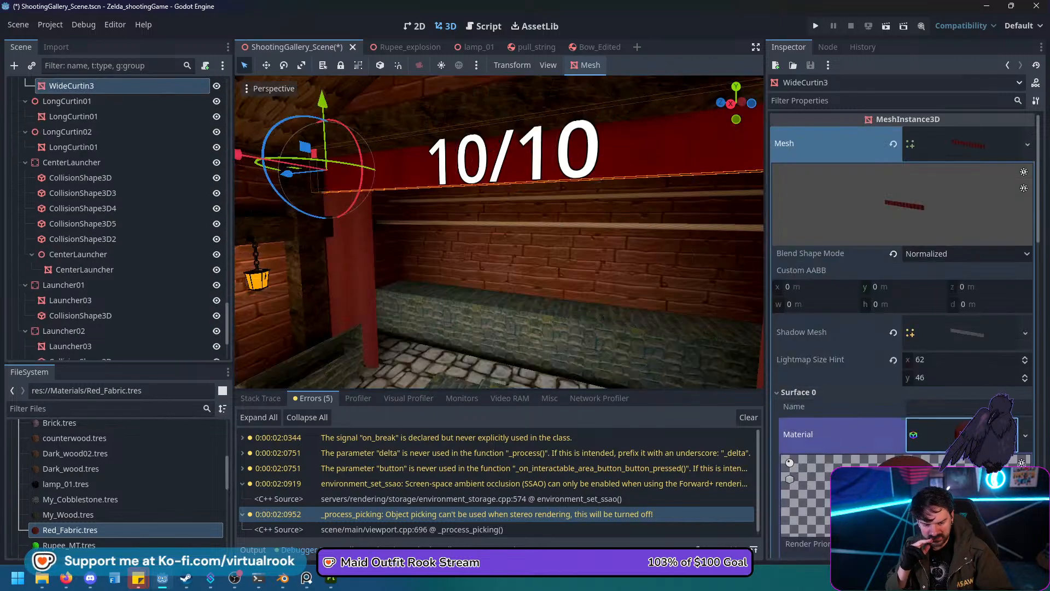
scroll(961, 434, down, 7)
scroll(961, 434, down, 2)
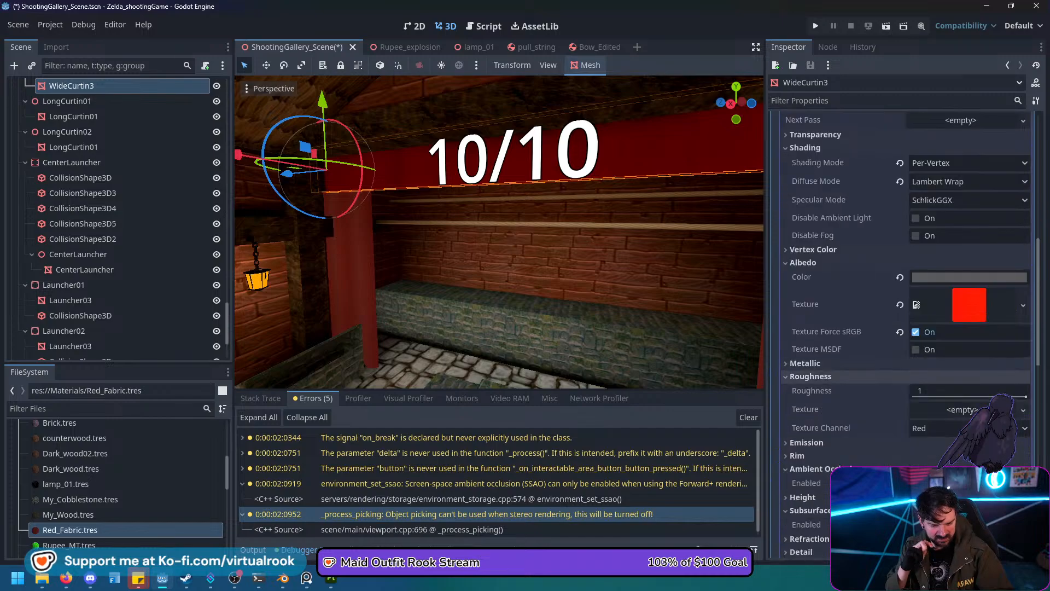
scroll(961, 435, down, 6)
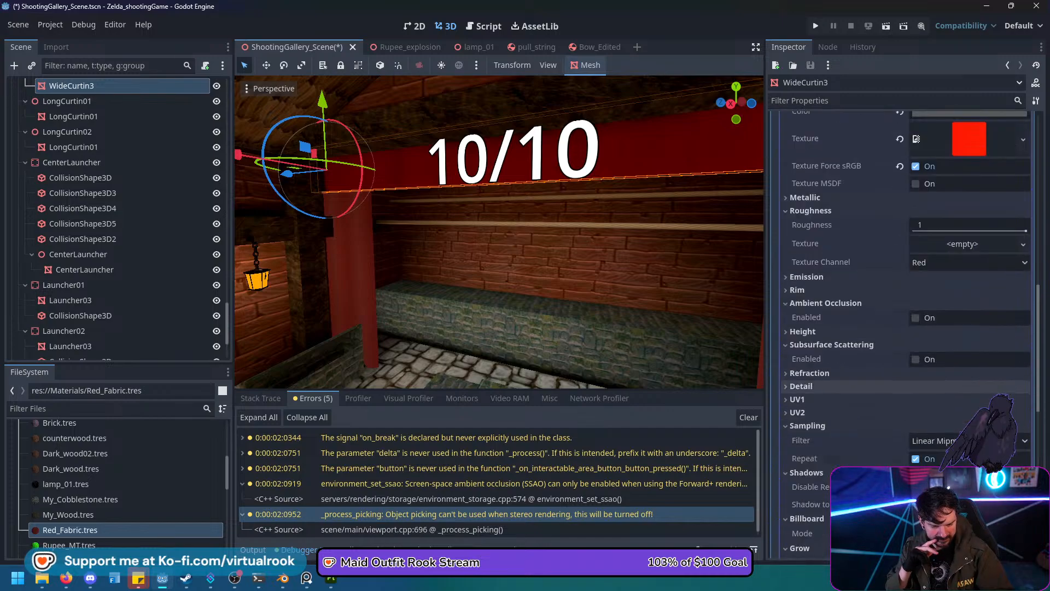
scroll(961, 435, down, 2)
scroll(960, 434, down, 2)
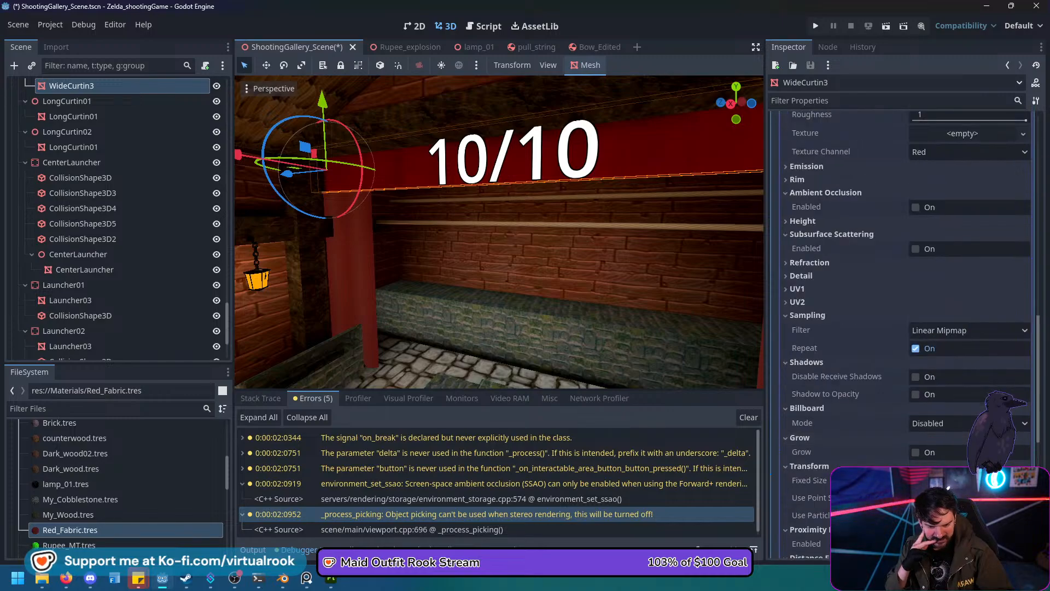
Collapse the Red_Fabric material's property groups from Sampling through Distance Fade and Resource.
click(807, 315)
click(806, 328)
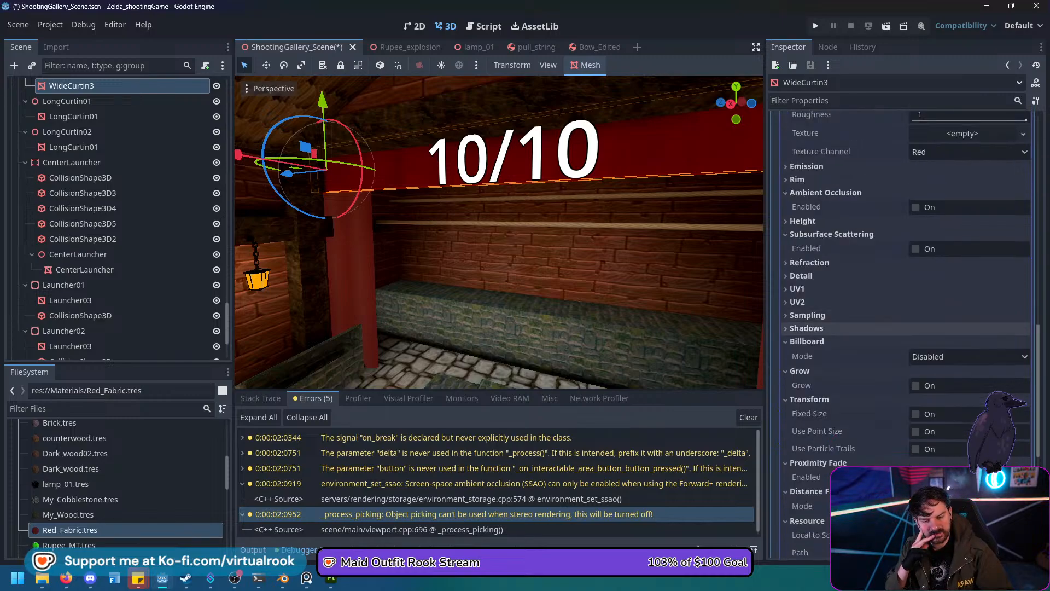
click(806, 342)
click(800, 354)
click(809, 367)
click(818, 381)
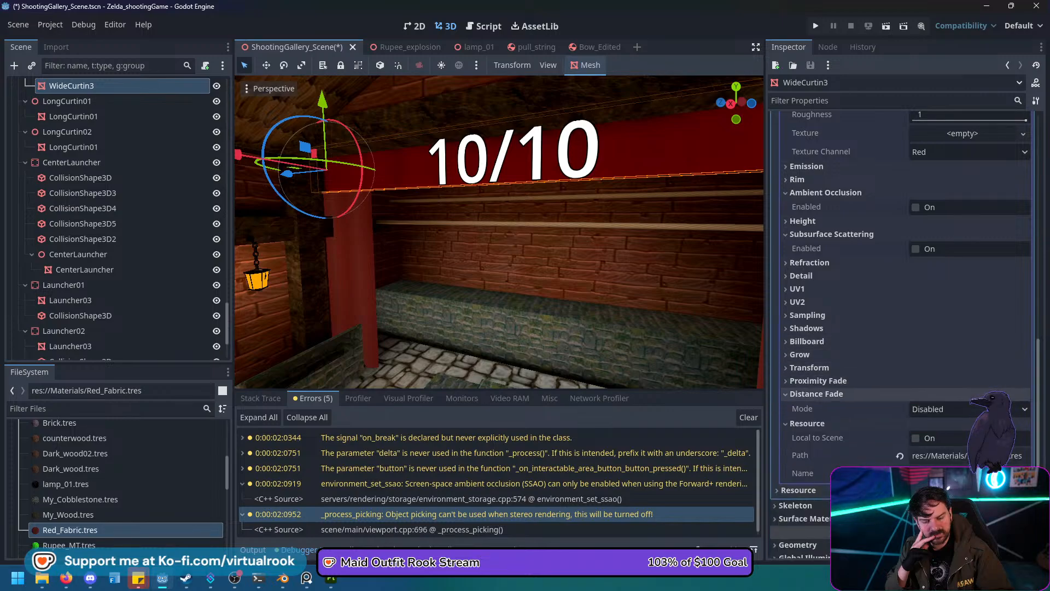
click(816, 394)
click(806, 407)
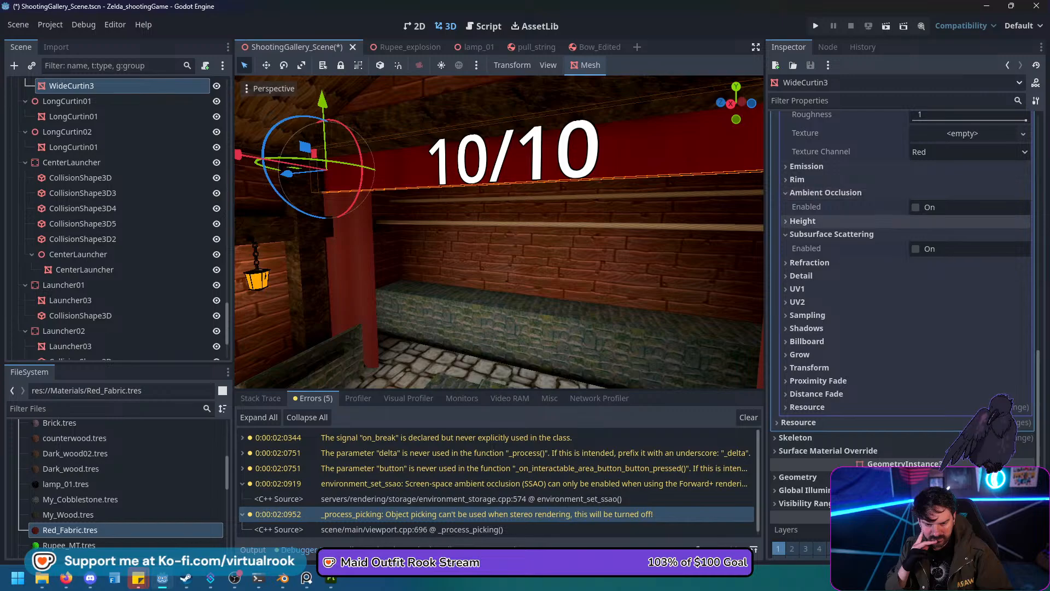
scroll(875, 328, up, 4)
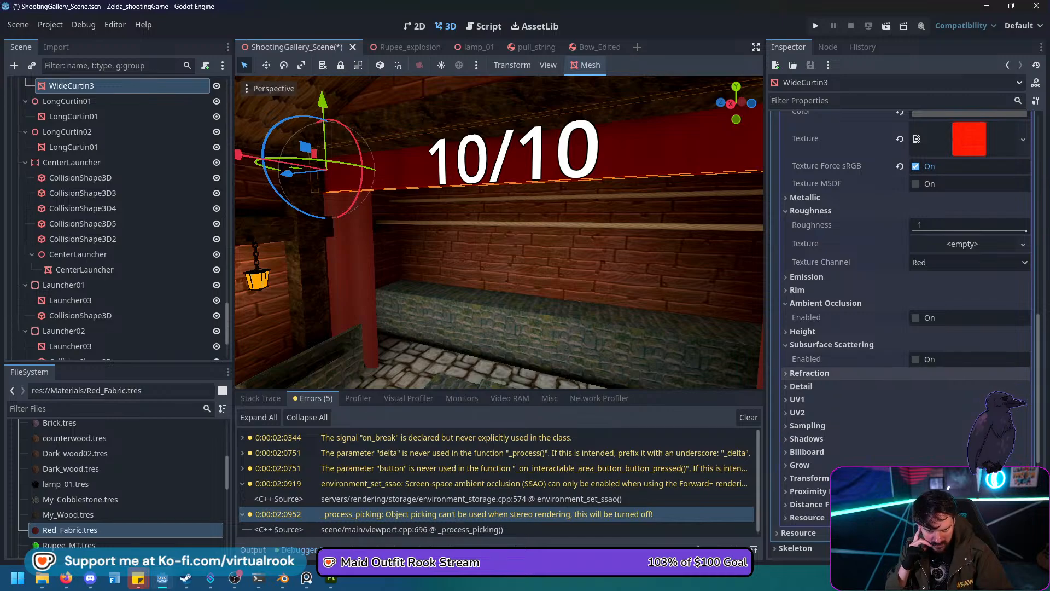
Collapse the Red_Fabric material's Albedo, Roughness, Ambient Occlusion and Subsurface Scattering property groups.
scroll(847, 373, up, 4)
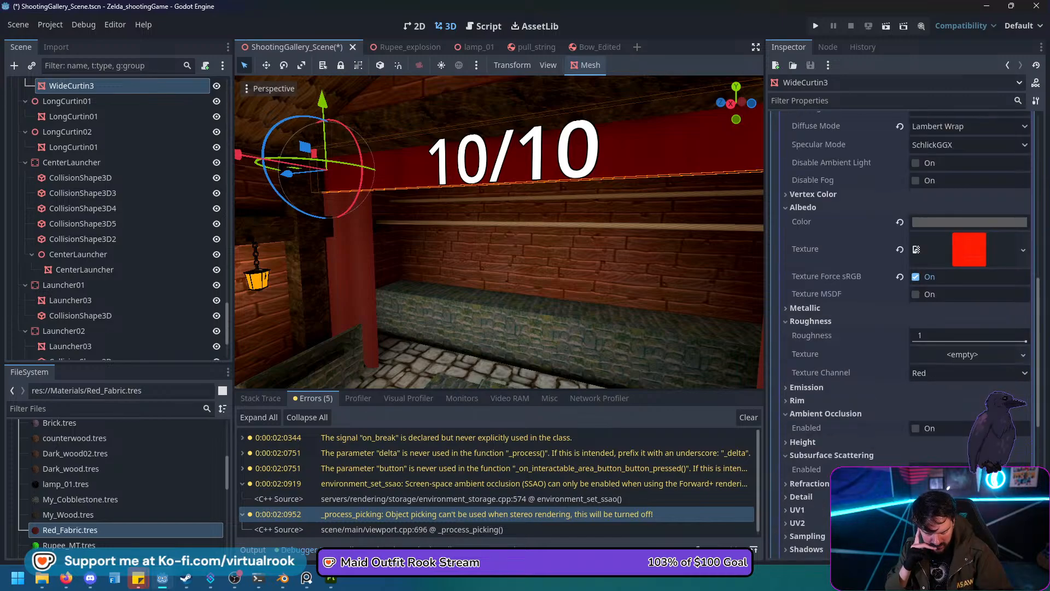
click(803, 206)
click(810, 233)
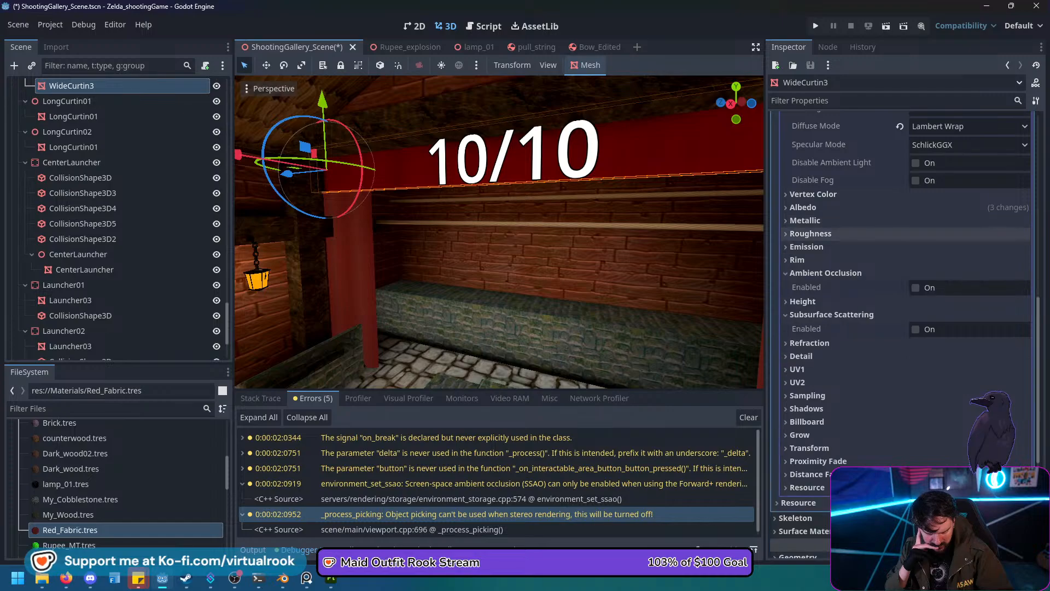
click(825, 273)
click(831, 298)
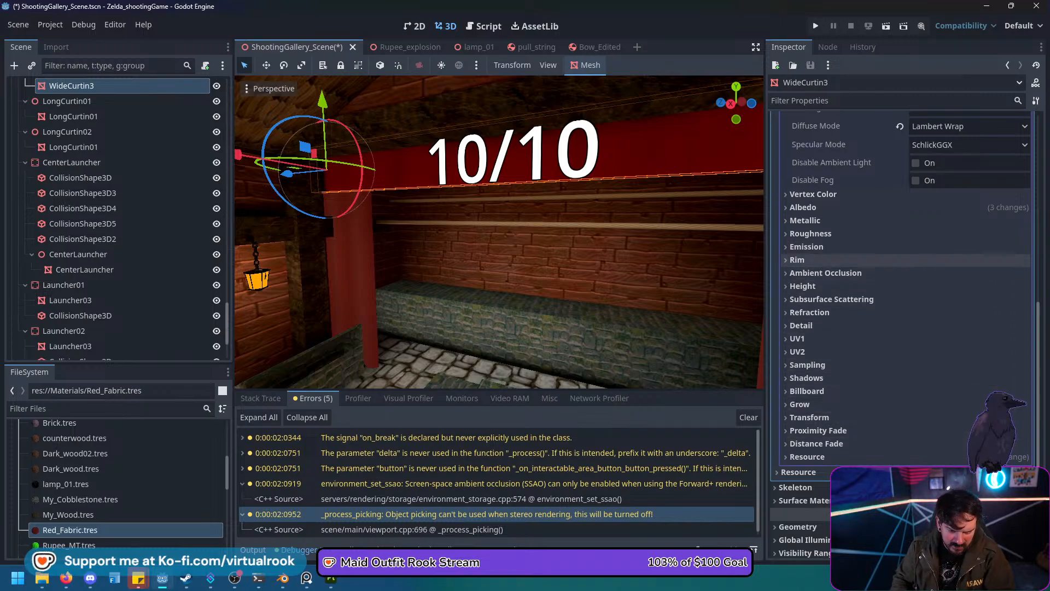
Replace the Surface 0 material of WideCurtin3 with a new StandardMaterial3D.
scroll(902, 259, up, 5)
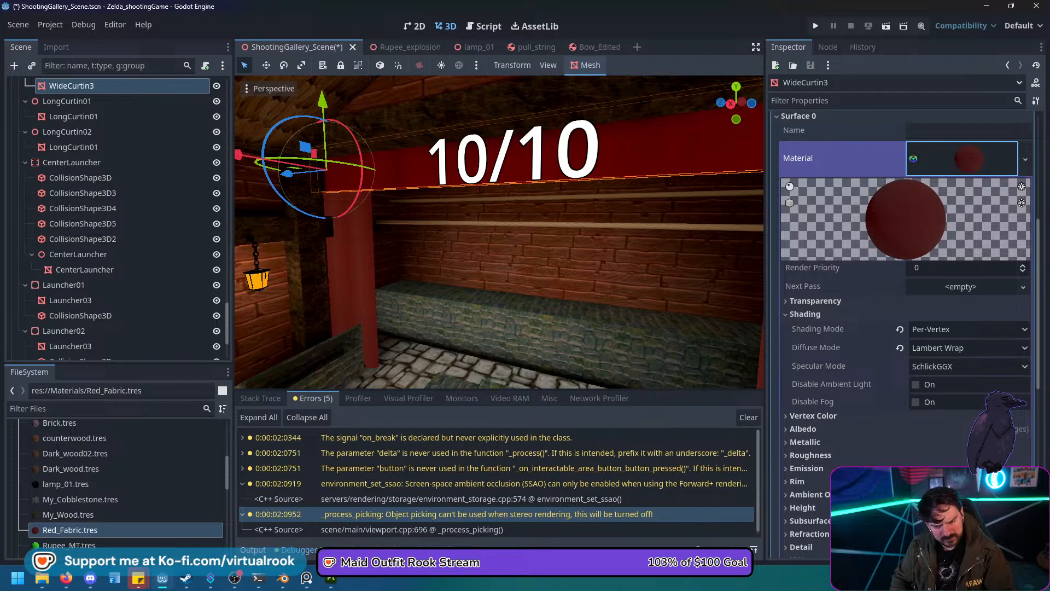
click(1025, 158)
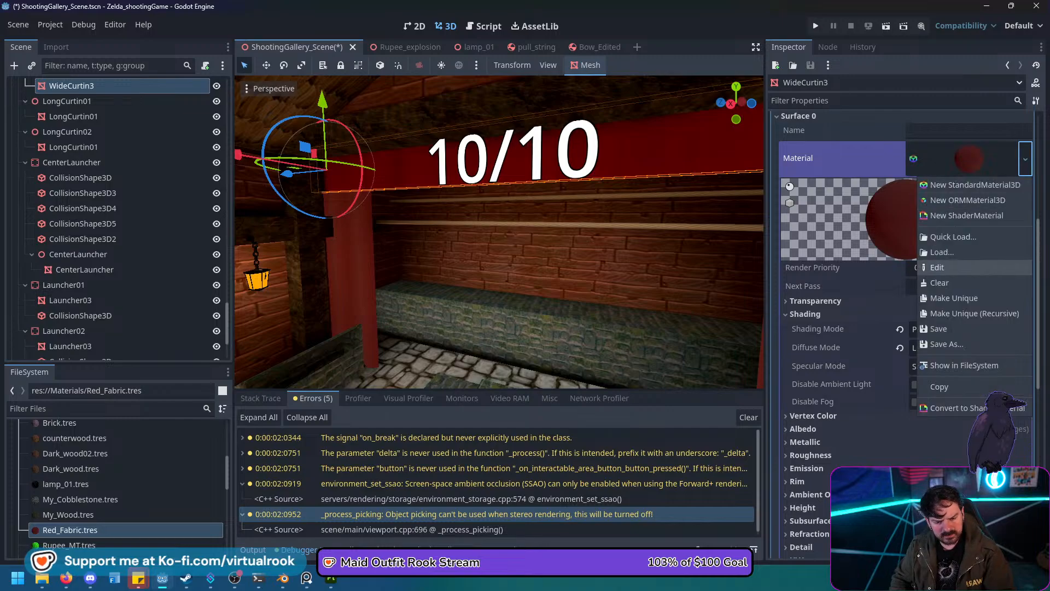
click(973, 185)
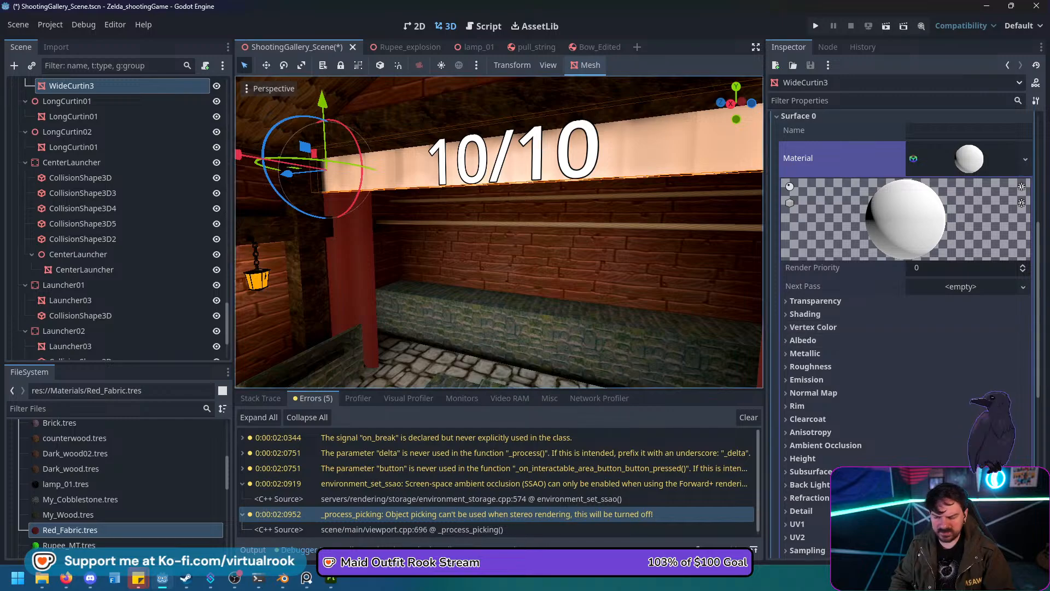
Enable the normal map on WideCurtin3's new material and assign longcurtin_Normal.png as its texture.
scroll(115, 481, up, 3)
click(26, 491)
scroll(117, 486, down, 10)
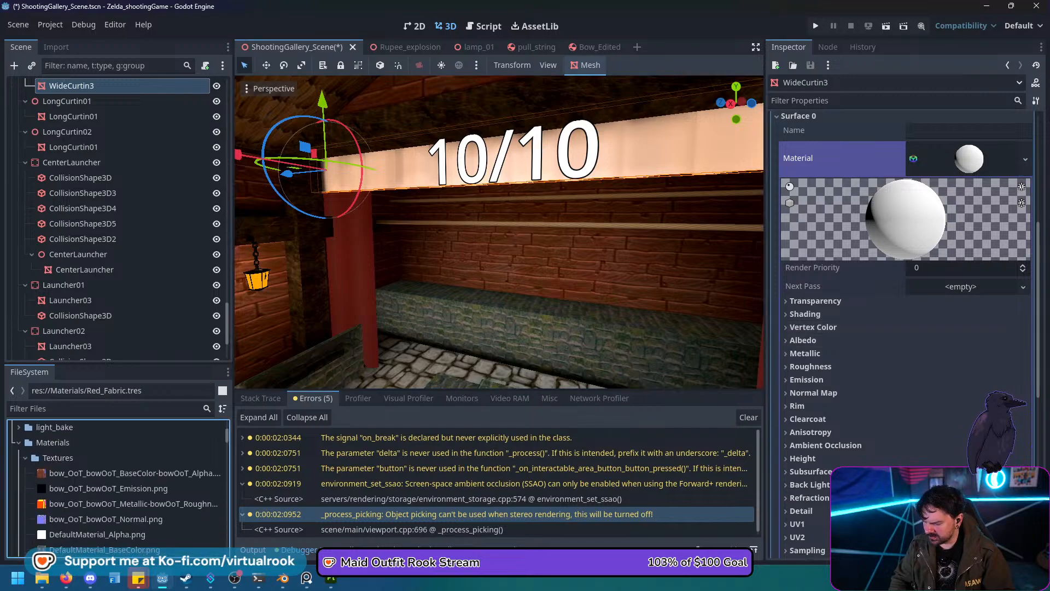
scroll(118, 487, down, 1)
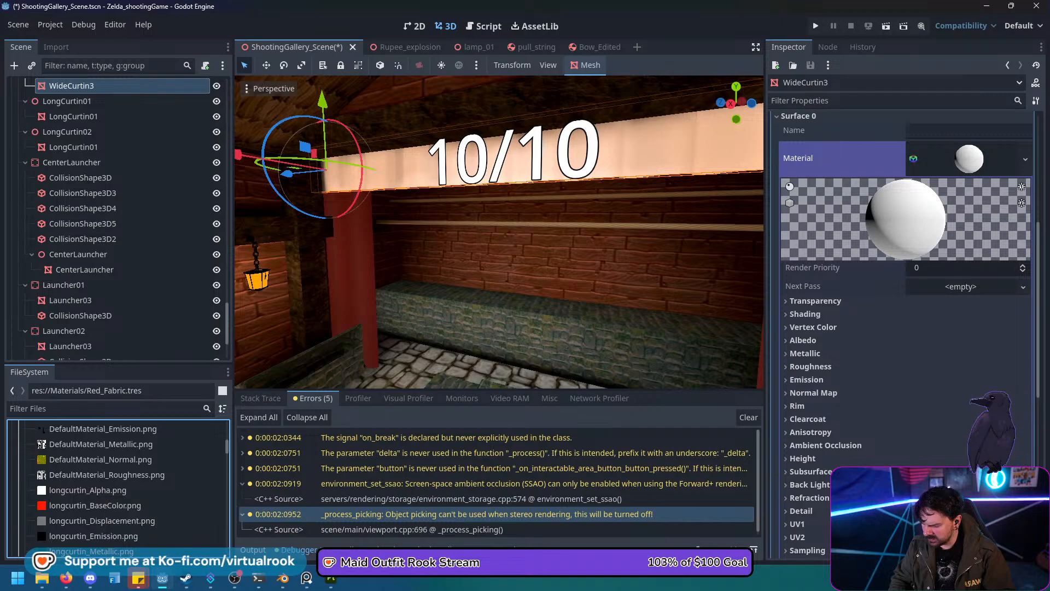
scroll(117, 486, down, 3)
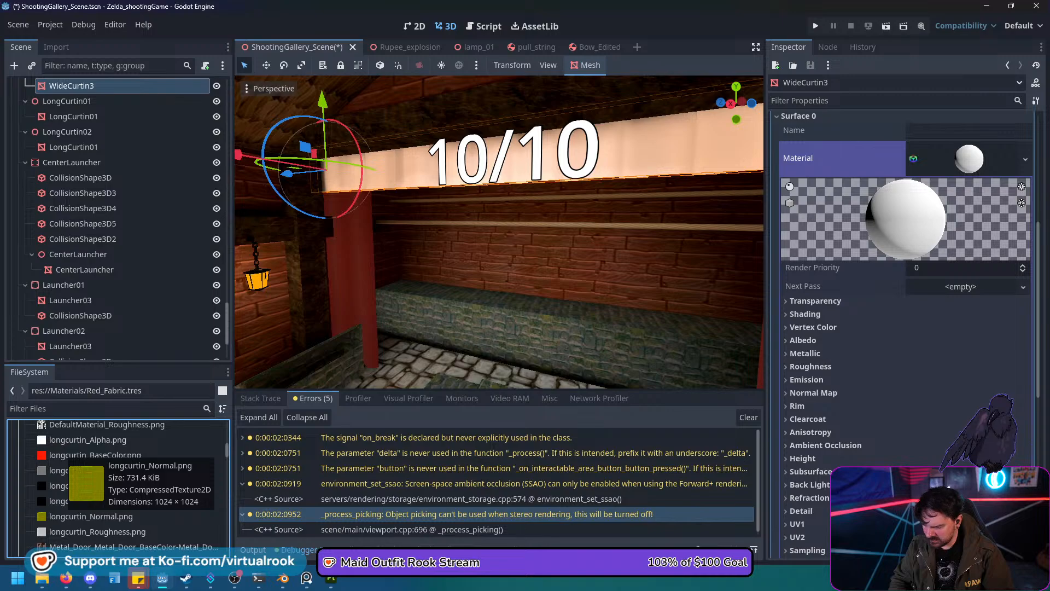
click(813, 393)
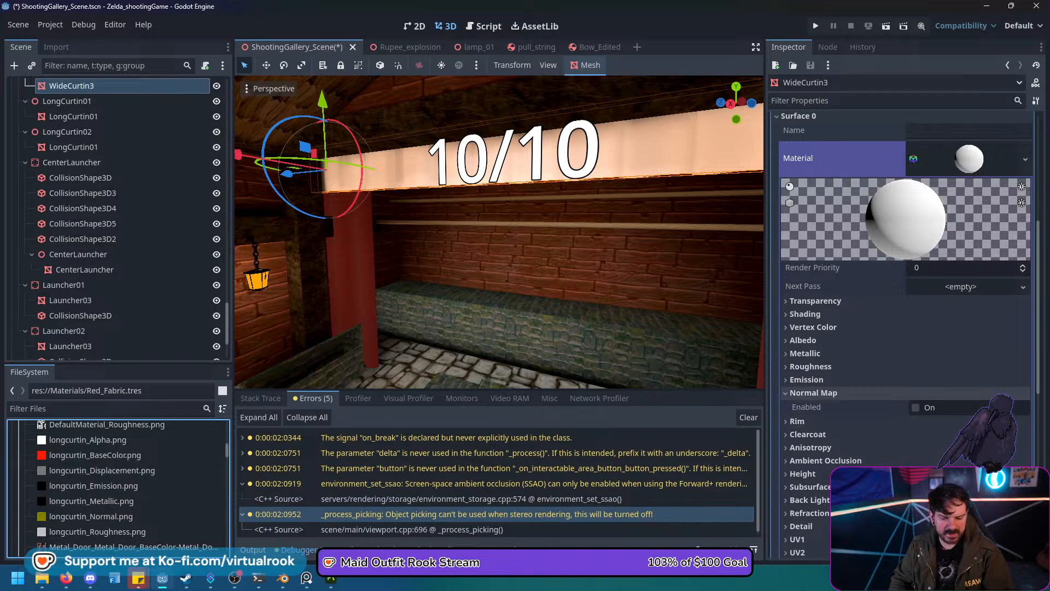
click(915, 407)
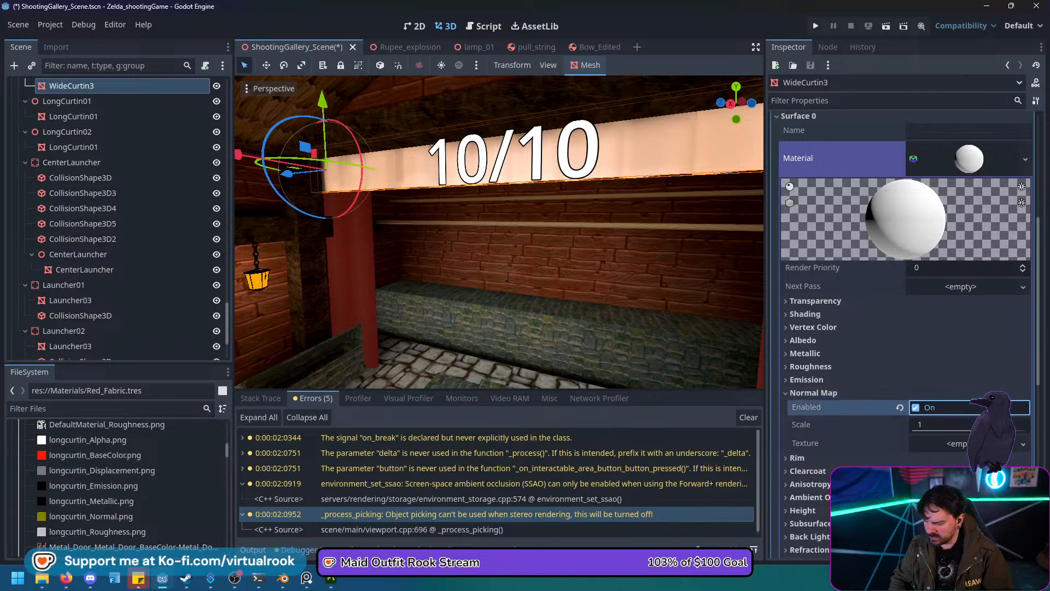
drag(90, 515, 960, 442)
right_drag(498, 232, 440, 268)
key(w)
key(s)
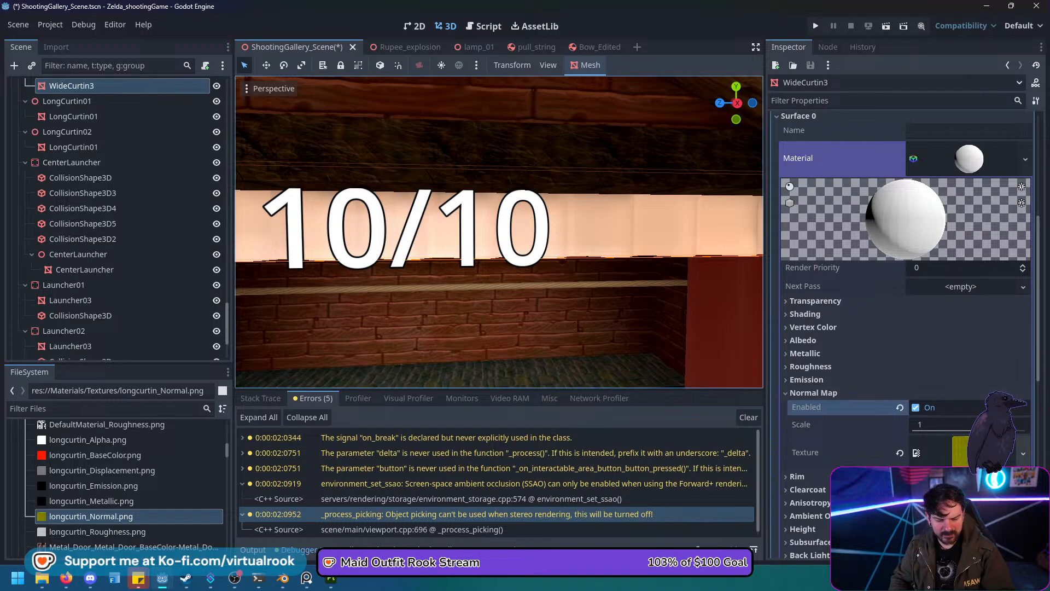
click(968, 452)
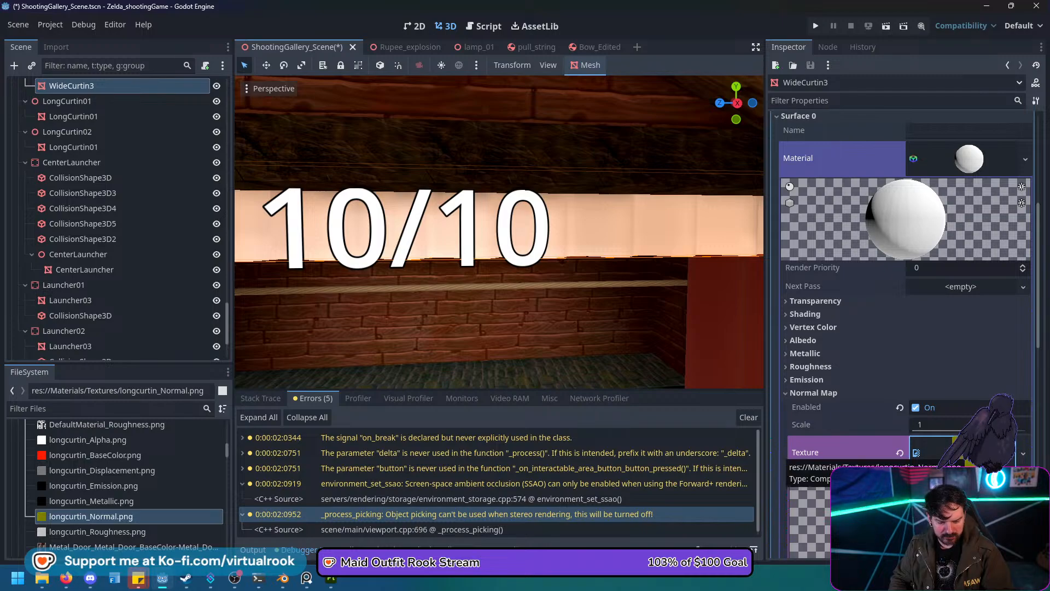
Add Fabric036_4K_Normal.jpg to the project's Materials/Textures folder using the file manager, and find it among the project files.
scroll(125, 481, up, 5)
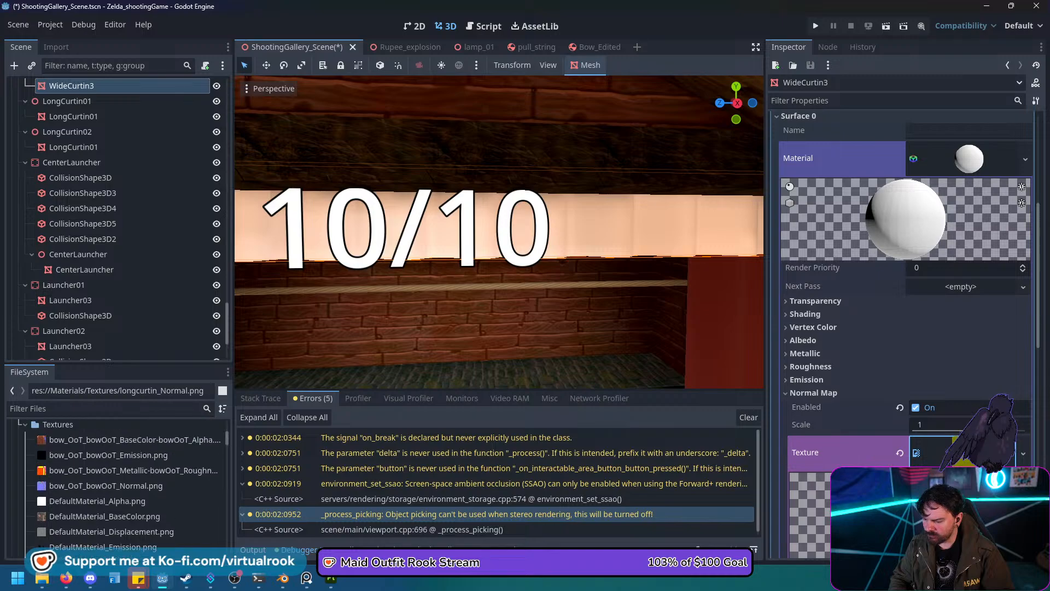
click(57, 425)
click(42, 578)
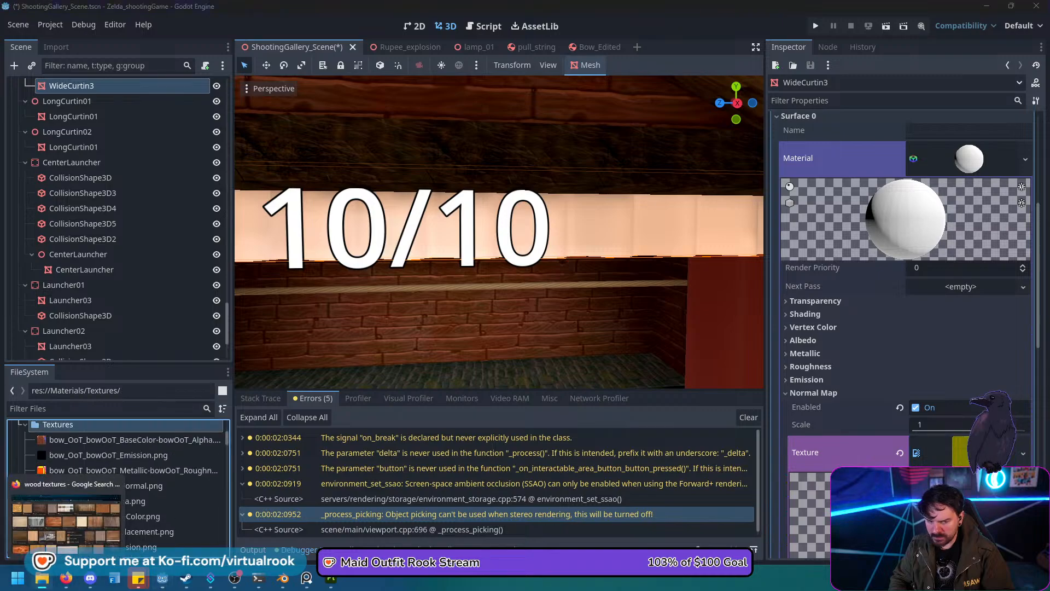
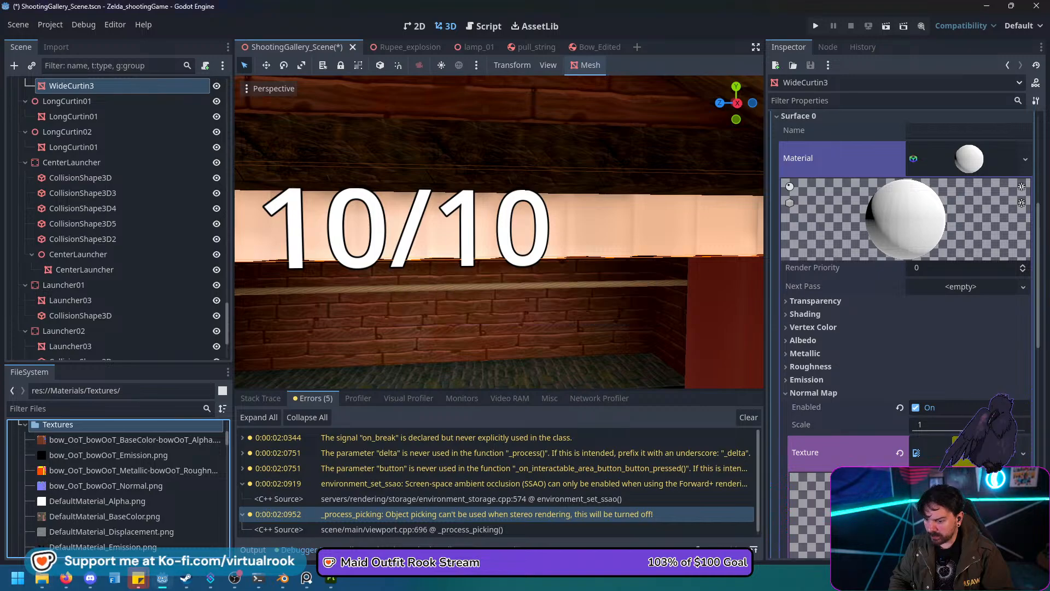
scroll(99, 488, down, 3)
scroll(118, 484, down, 3)
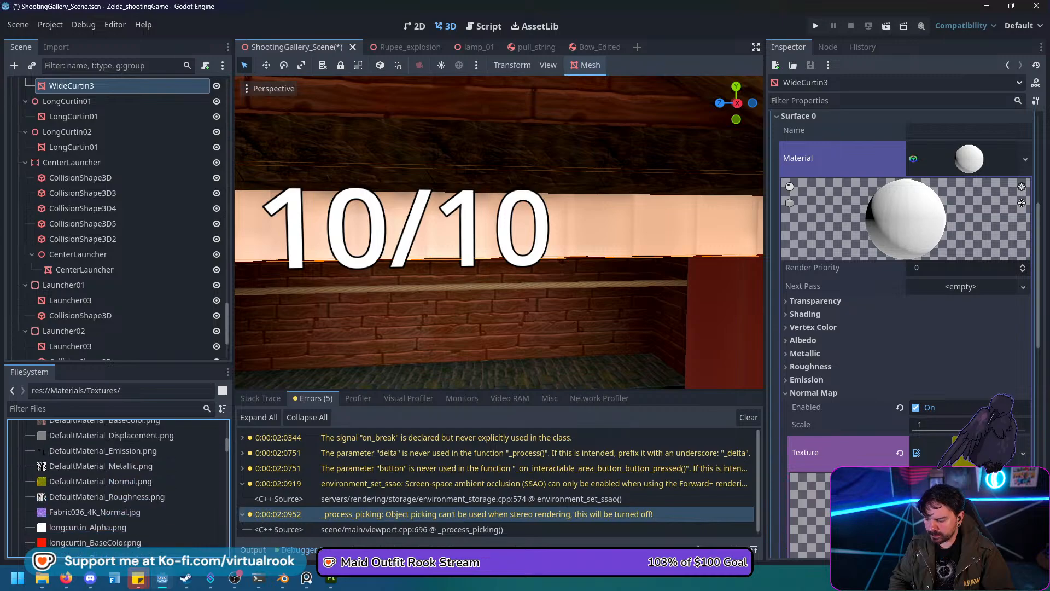
Replace the normal map texture of WideCurtin3's material with Fabric036_4K_Normal.jpg.
click(95, 511)
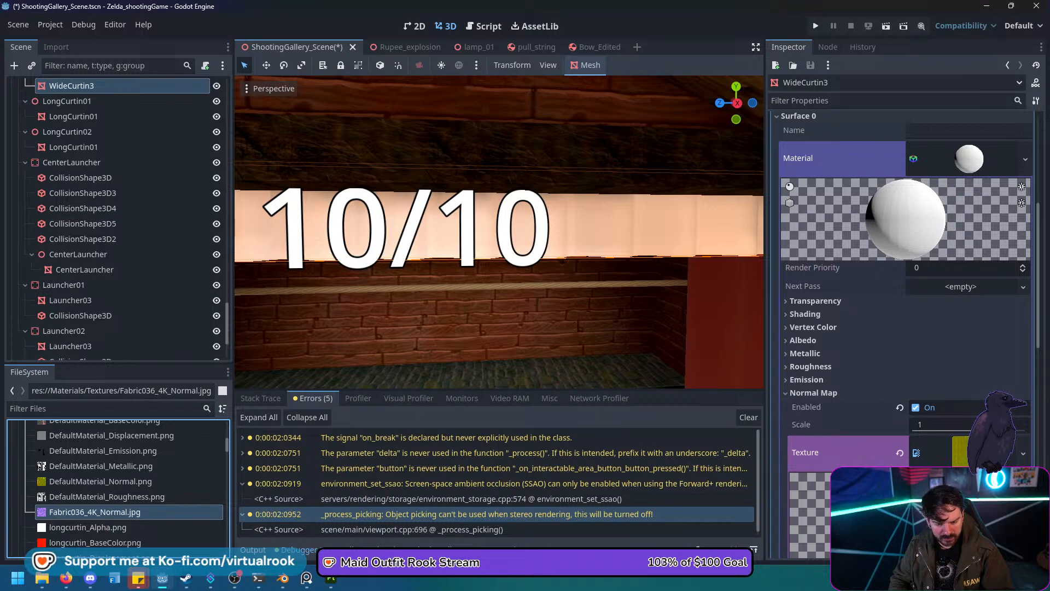
drag(87, 511, 932, 451)
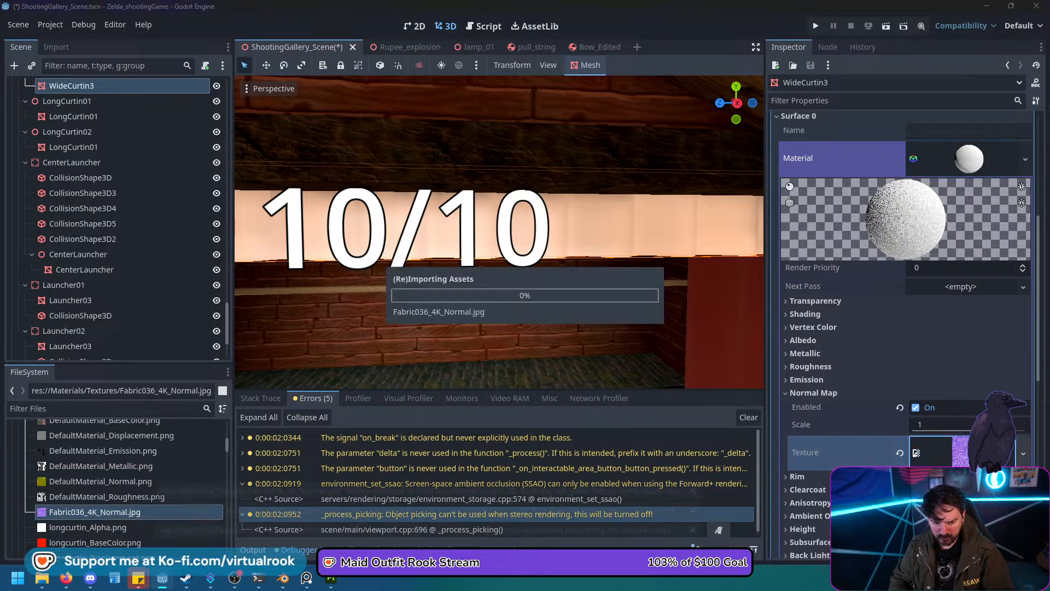
click(1022, 452)
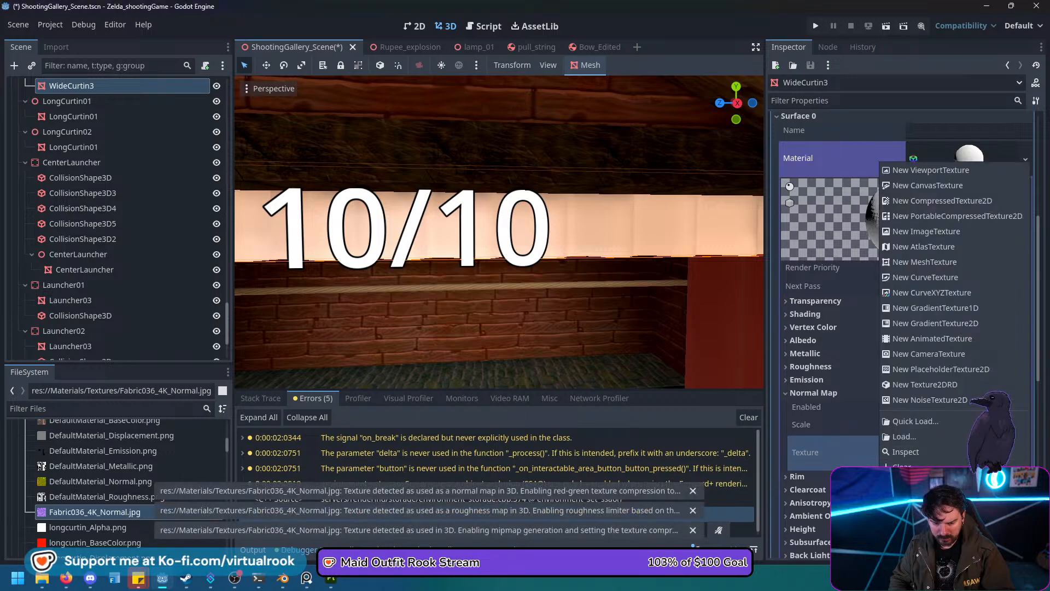
click(951, 492)
Set the normal map scale of WideCurtin3's material to about 5.82, checking the fabric detail on the curtain.
scroll(498, 232, up, 6)
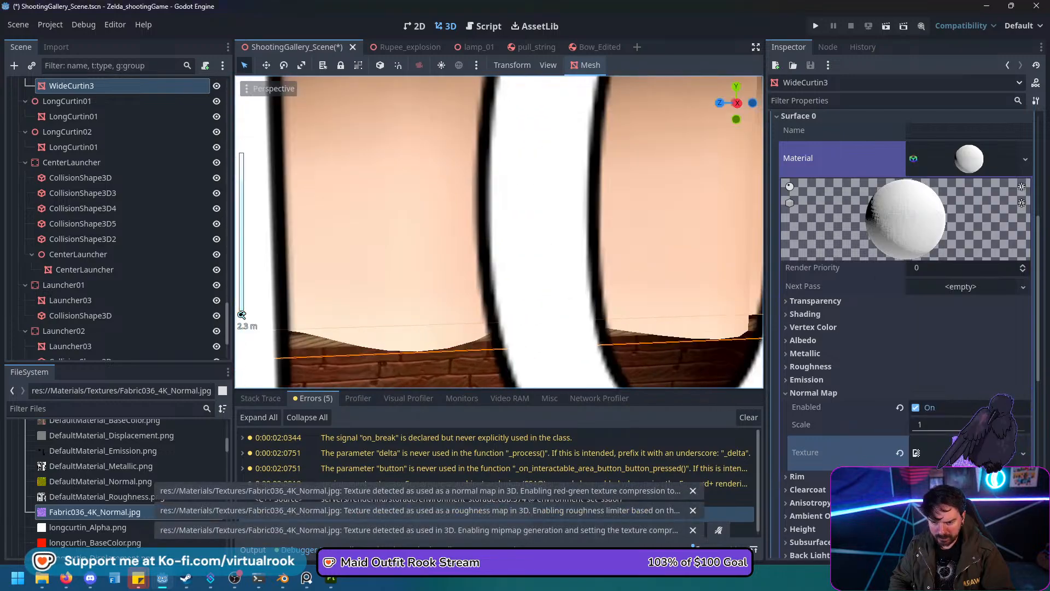
scroll(499, 232, down, 3)
scroll(499, 232, up, 3)
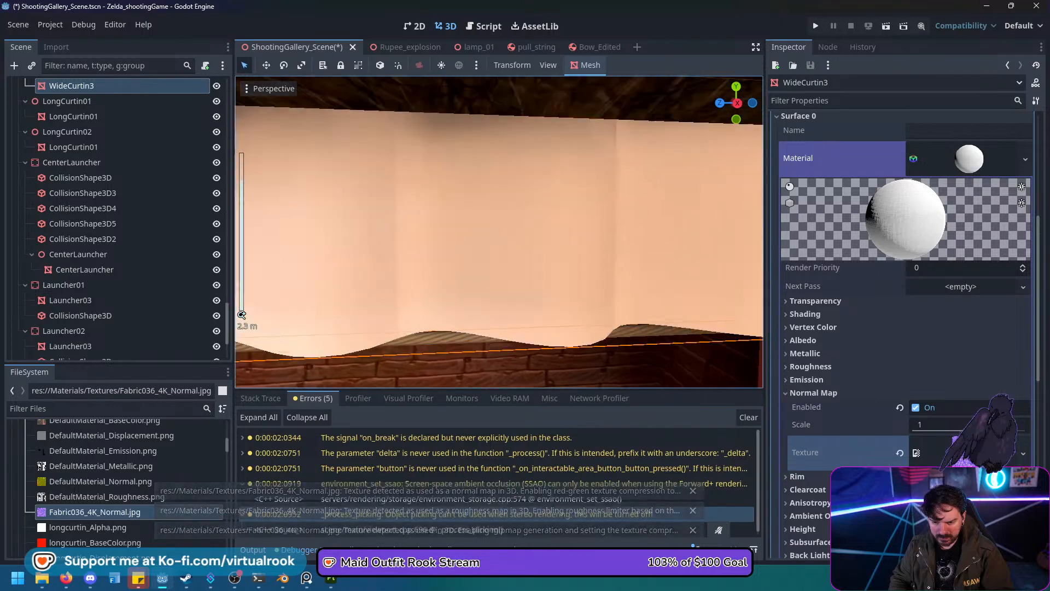
middle_drag(498, 232, 438, 232)
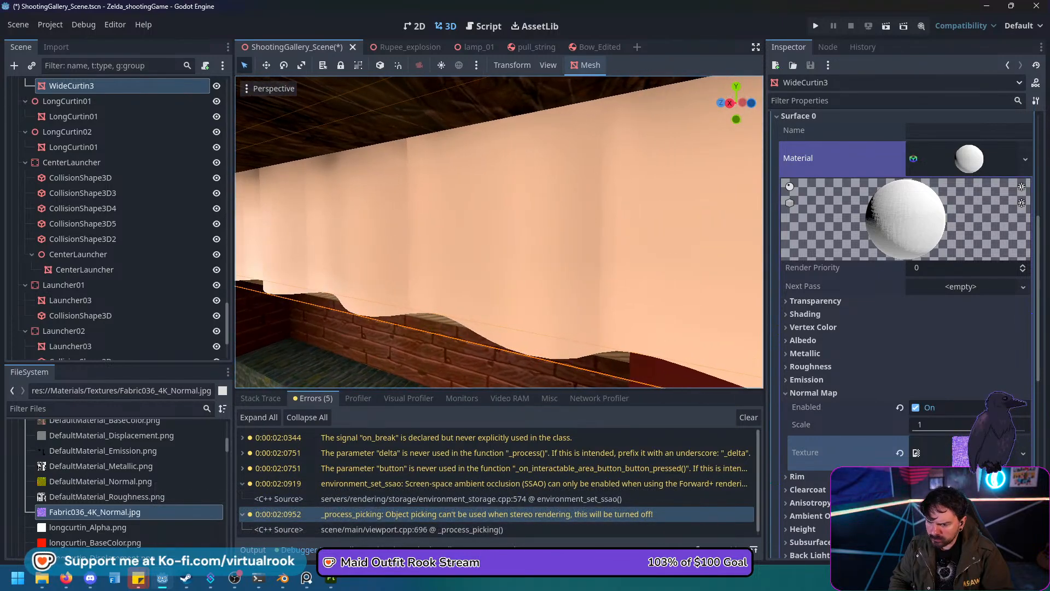
scroll(118, 218, up, 3)
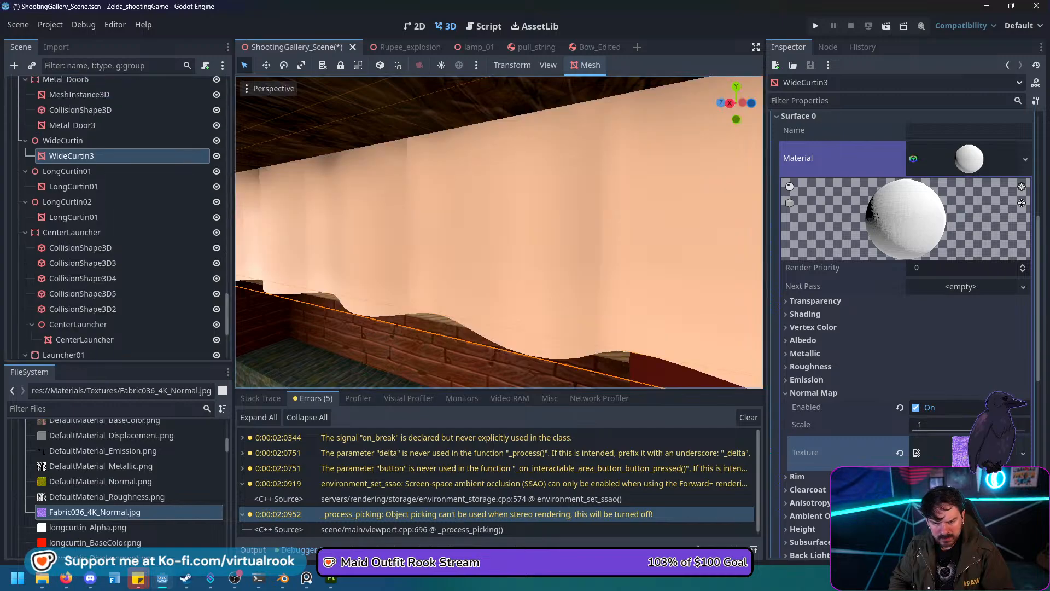
mouse_move(973, 430)
mouse_down()
mouse_move(930, 431)
mouse_move(998, 430)
mouse_move(988, 430)
mouse_up()
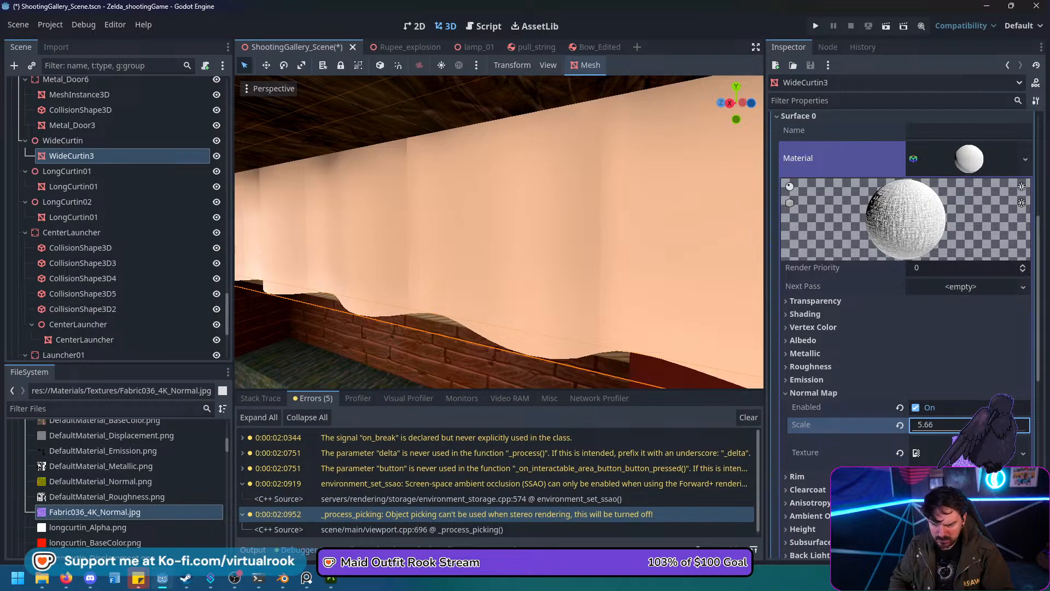
scroll(499, 232, down, 8)
middle_drag(499, 232, 508, 236)
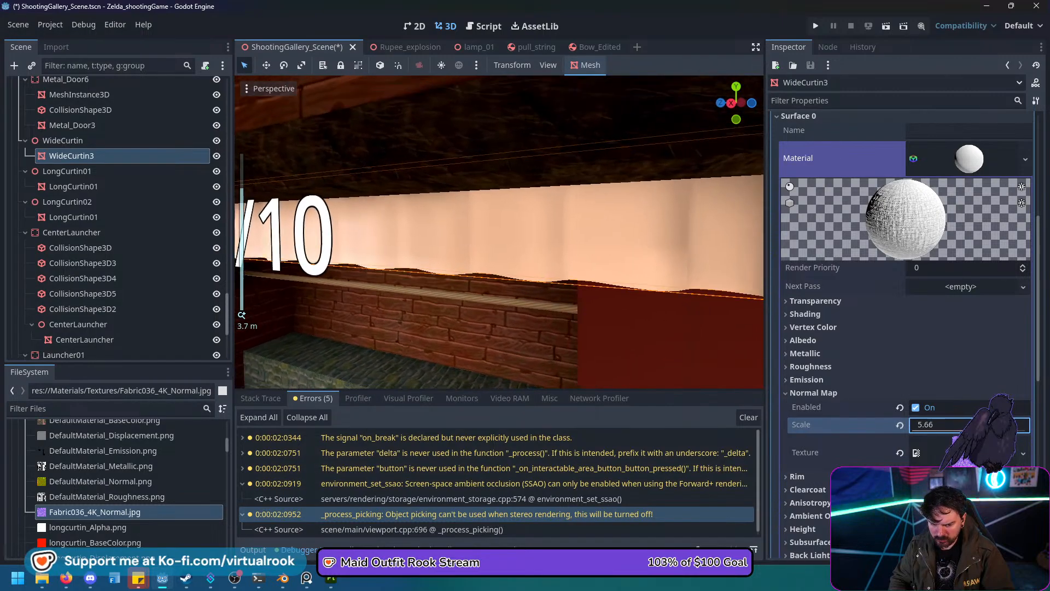
drag(995, 430, 989, 430)
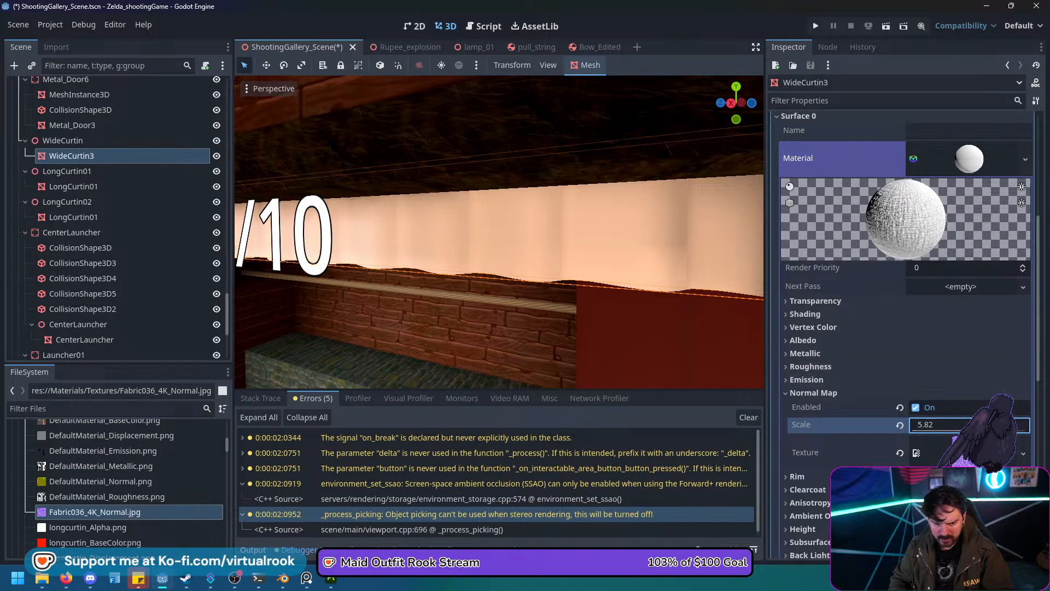
scroll(499, 232, down, 6)
scroll(499, 232, up, 2)
scroll(498, 232, up, 3)
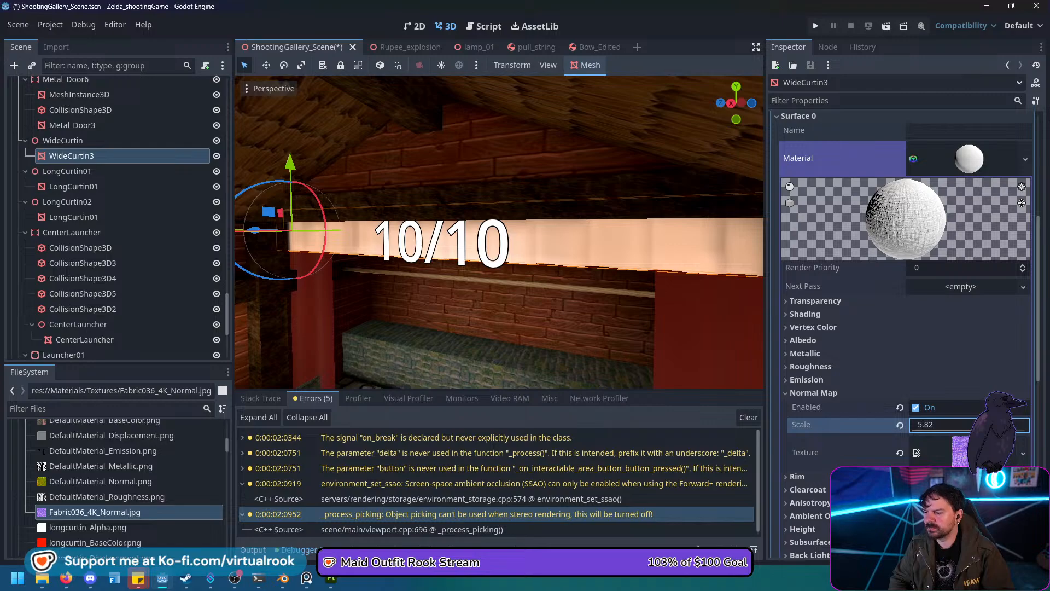
Add an OmniLight3D as a child of the scene's root Node3D.
click(63, 140)
scroll(118, 219, up, 15)
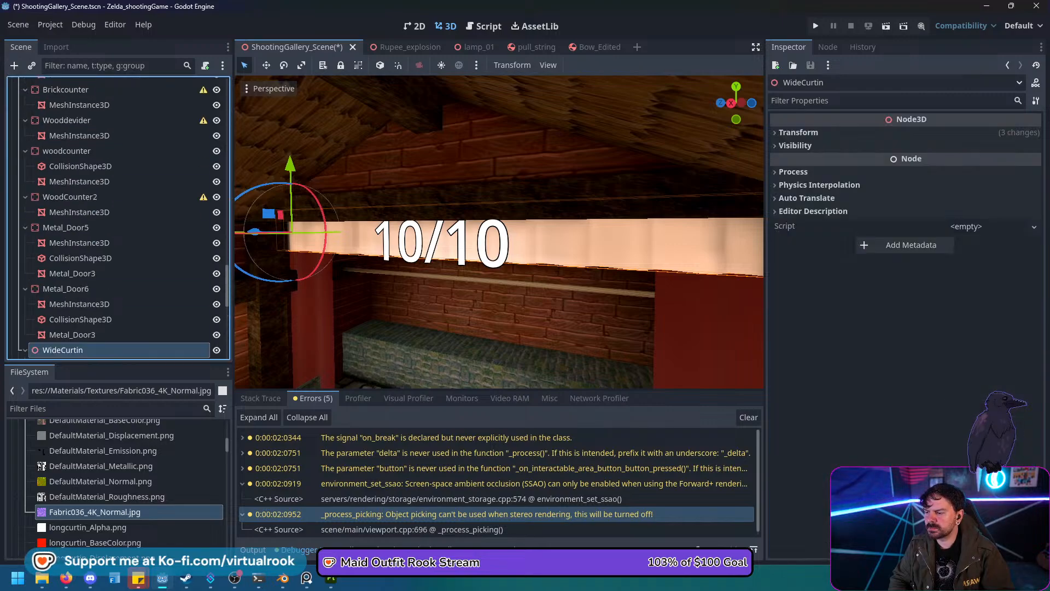
scroll(117, 218, up, 12)
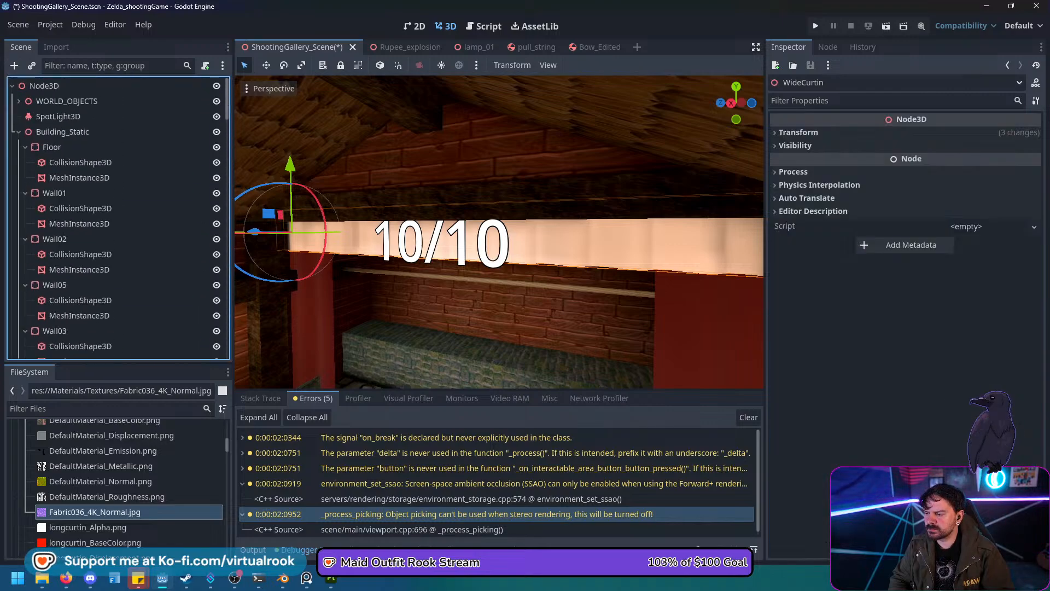
click(44, 86)
key(ctrl+a)
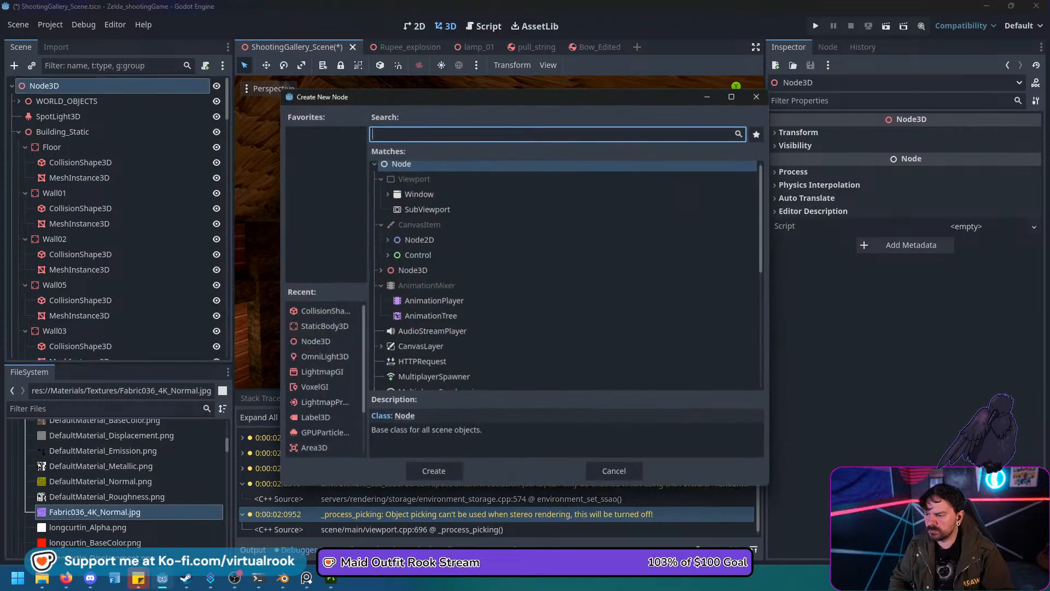
text(light)
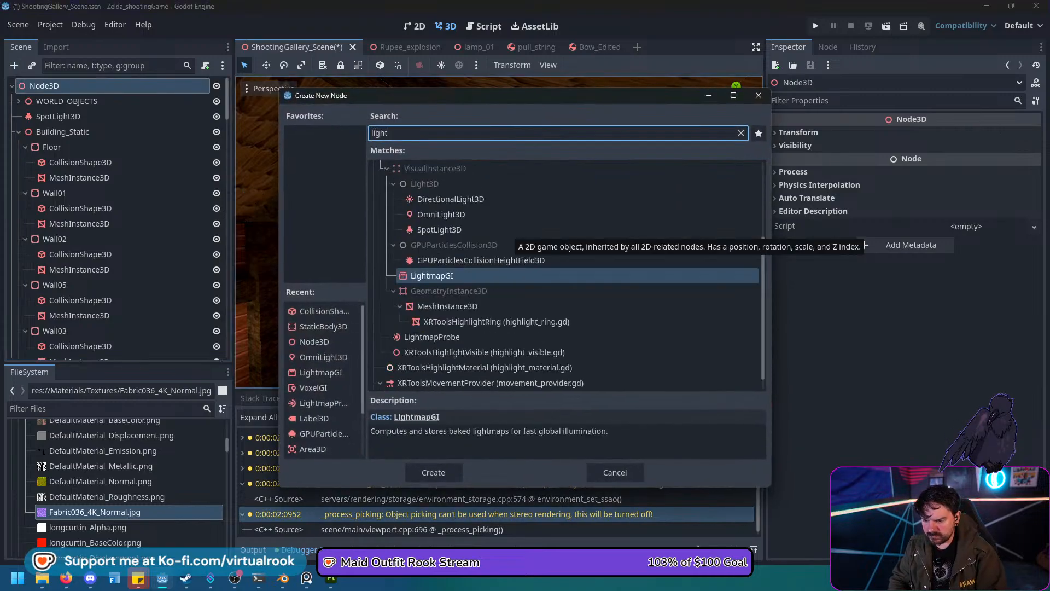
key(Up)
key(Up)
key(Up)
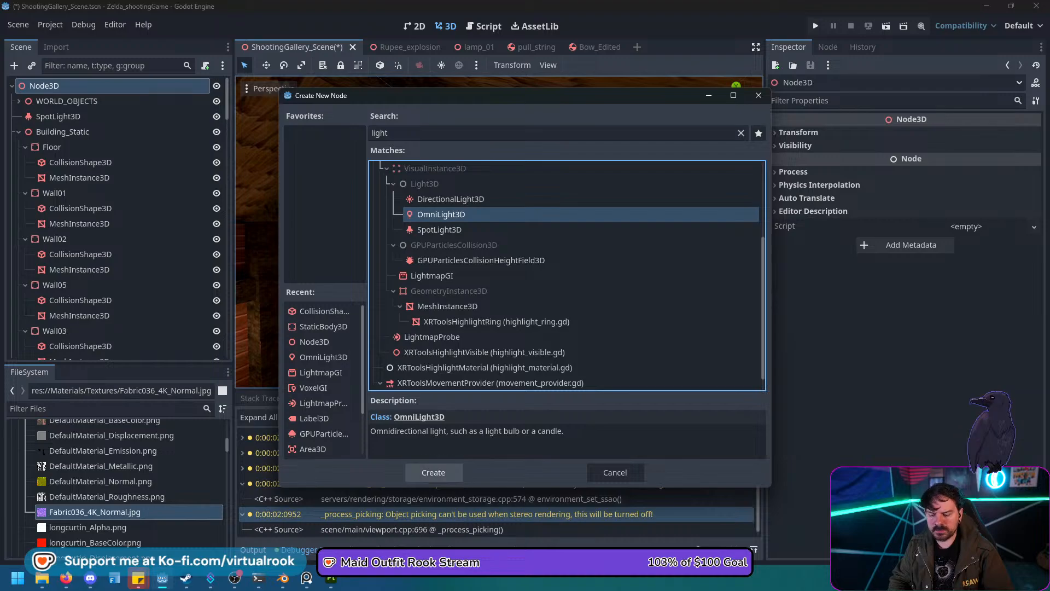
key(Return)
Move the new OmniLight3D up from the floor and over towards the wide curtain above the stage.
key(f)
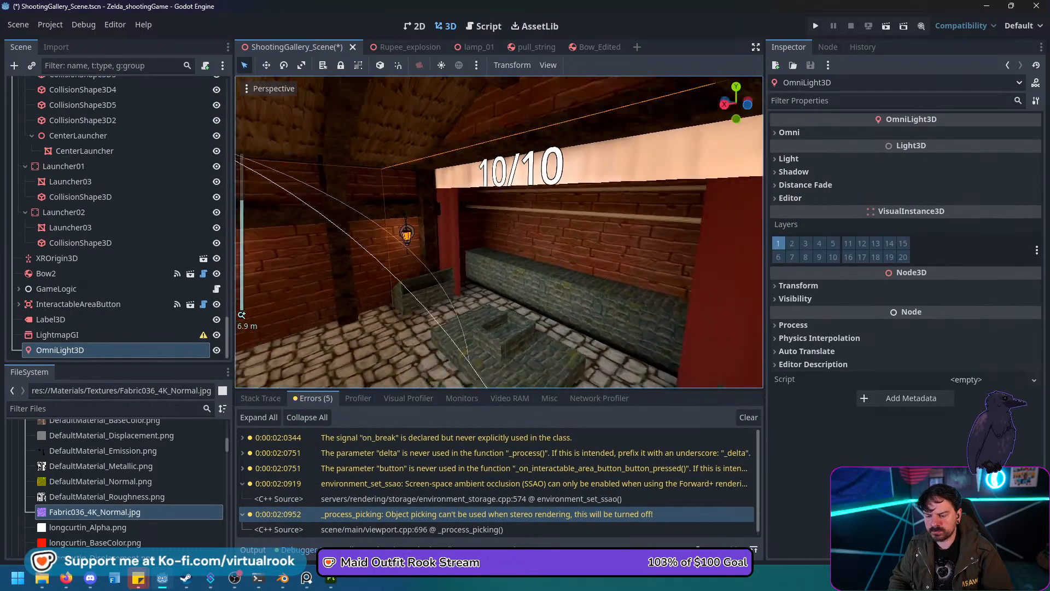
drag(453, 239, 448, 52)
drag(376, 100, 546, 141)
drag(596, 94, 597, 71)
key(f)
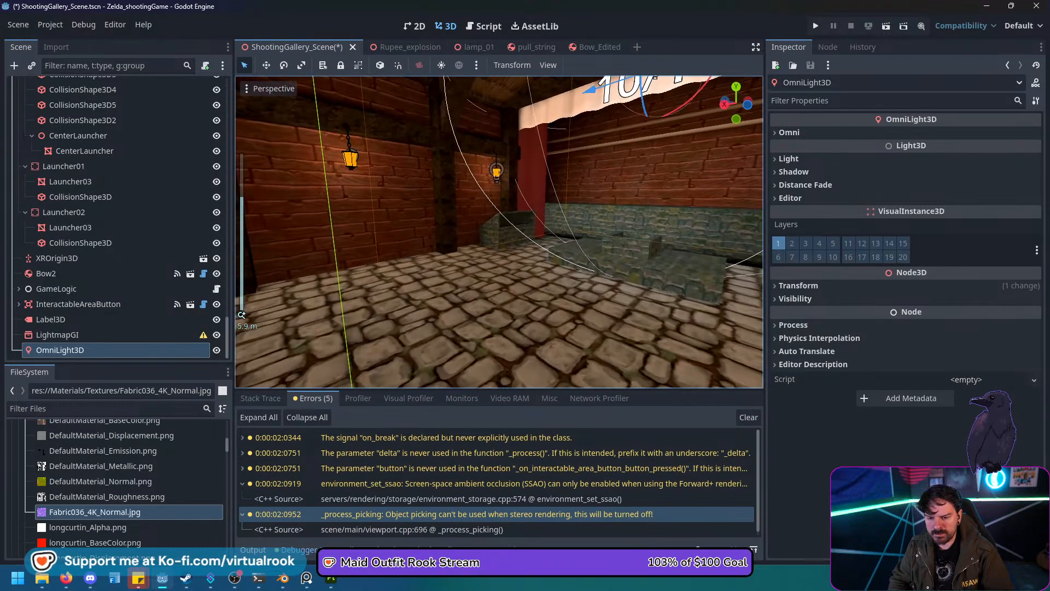
Move the OmniLight3D a short distance in front of the wide curtain, near the 10/10 label.
scroll(498, 231, up, 10)
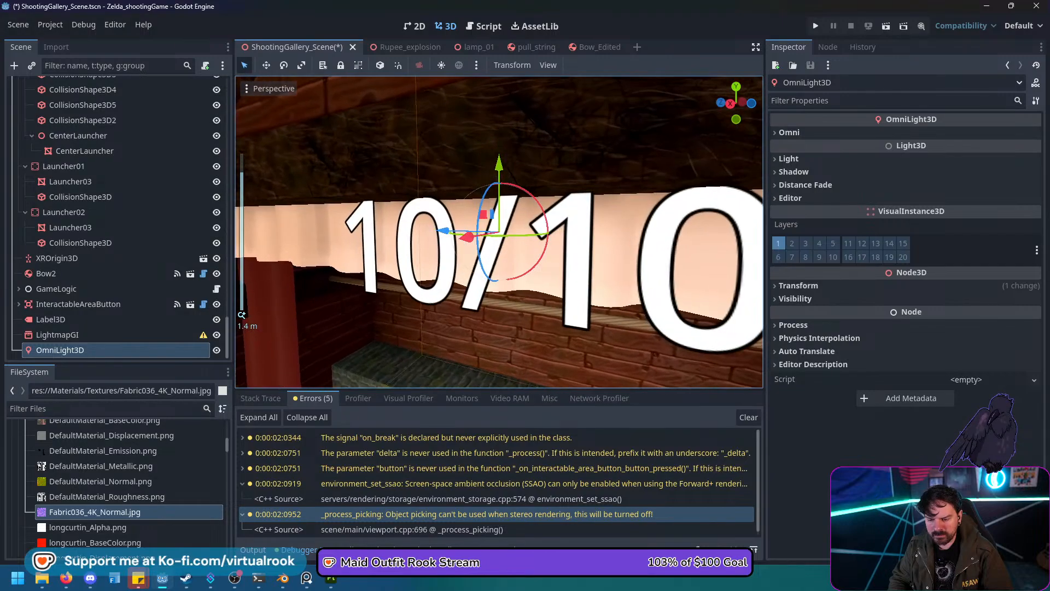
scroll(498, 232, down, 4)
drag(489, 191, 444, 185)
Raise the OmniLight3D's energy to 9.509, its indirect energy to 3.909 and its size to 0.586 m.
click(788, 158)
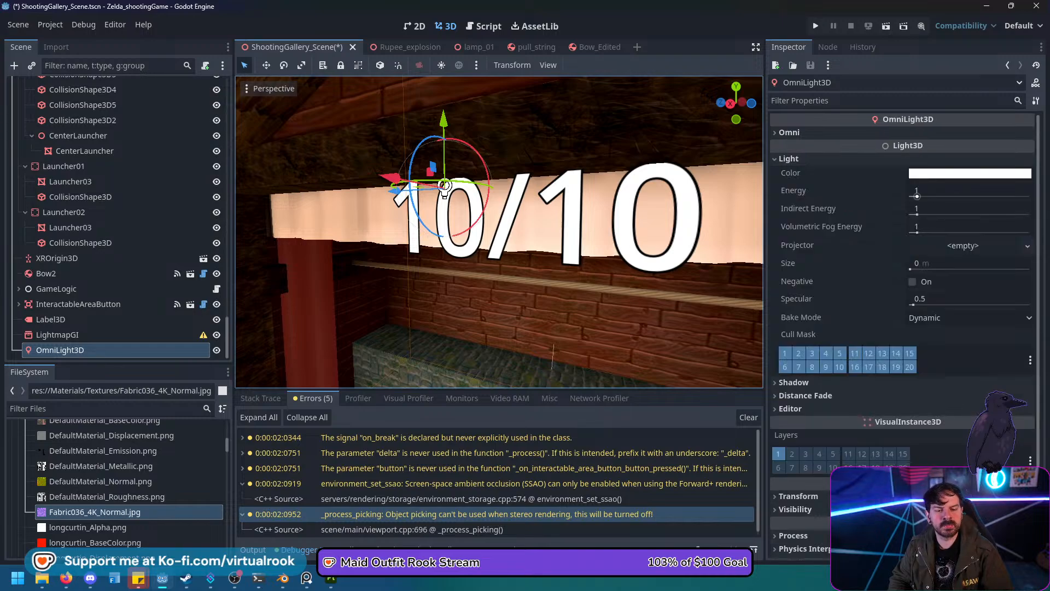
drag(917, 196, 980, 196)
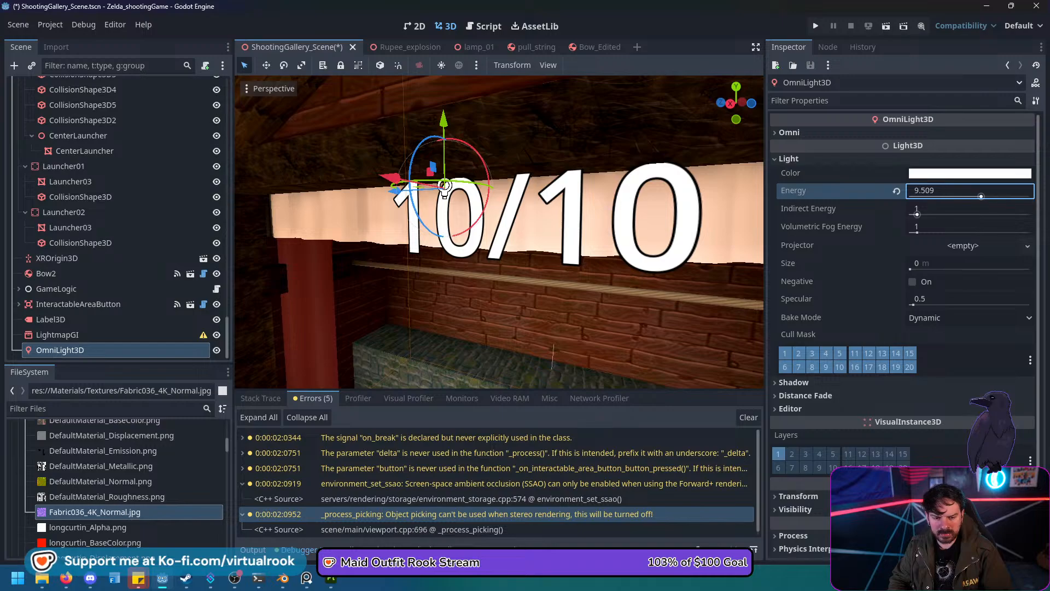
drag(917, 214, 939, 214)
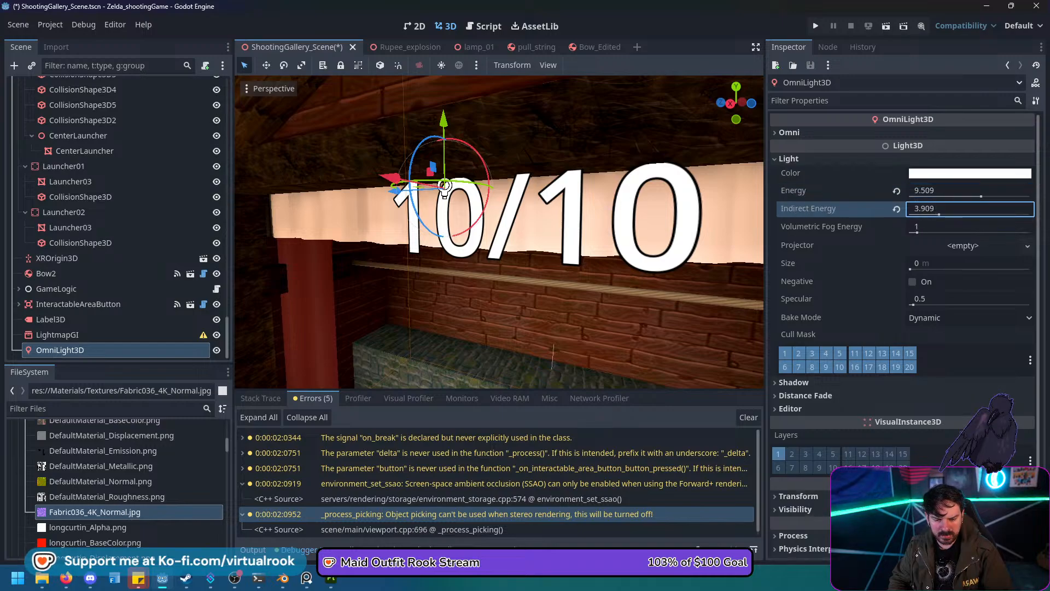
drag(910, 269, 980, 269)
Inspect the wide curtain's fabric under the light up close and delete the OmniLight3D from the scene.
scroll(500, 232, down, 5)
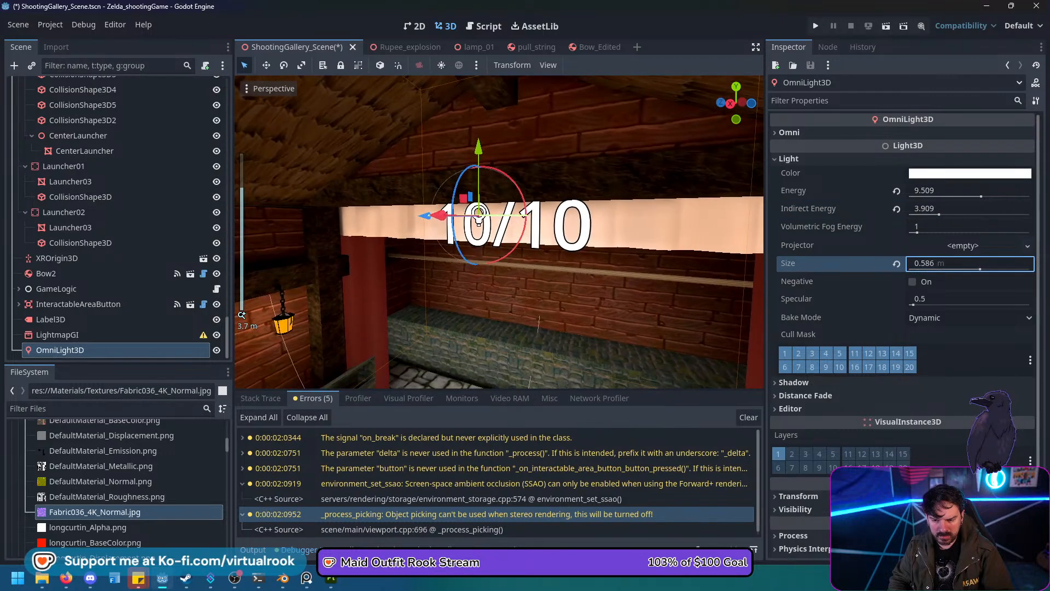
middle_drag(443, 232, 555, 232)
scroll(500, 232, up, 8)
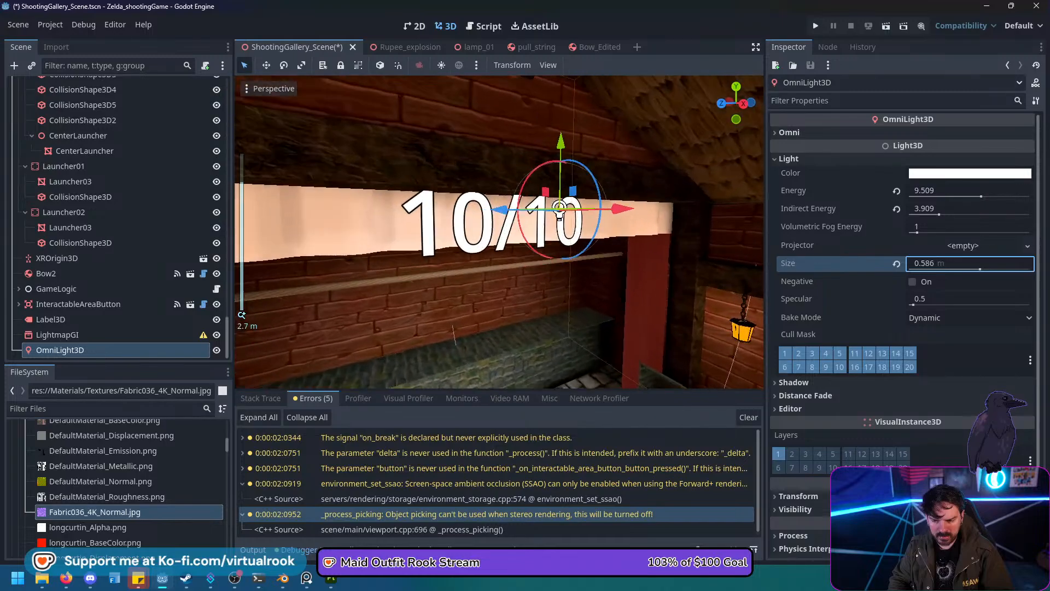
shift+middle_drag(399, 232, 607, 232)
scroll(500, 232, up, 12)
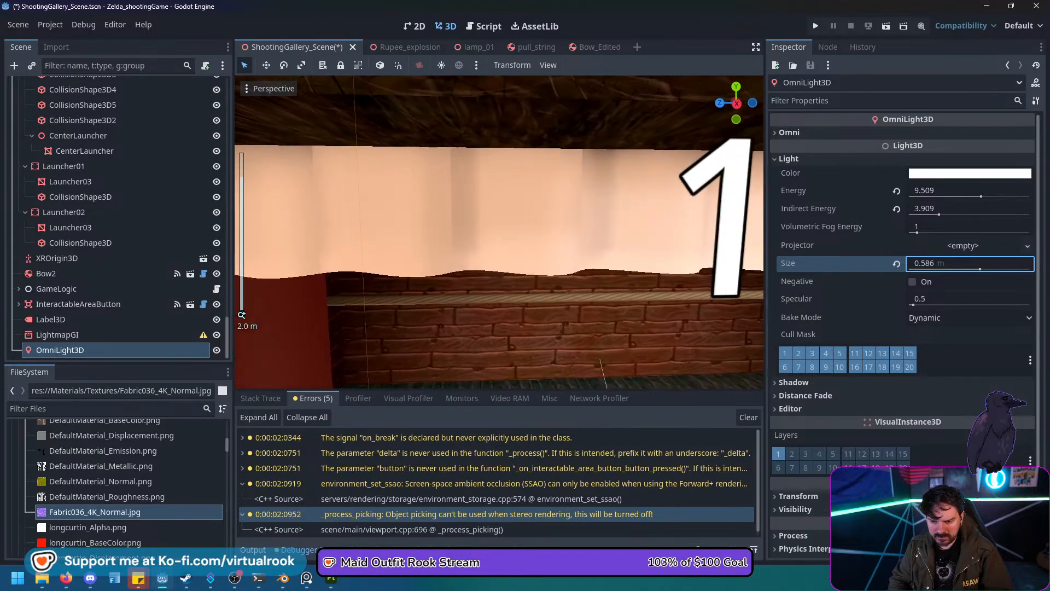
scroll(499, 232, down, 17)
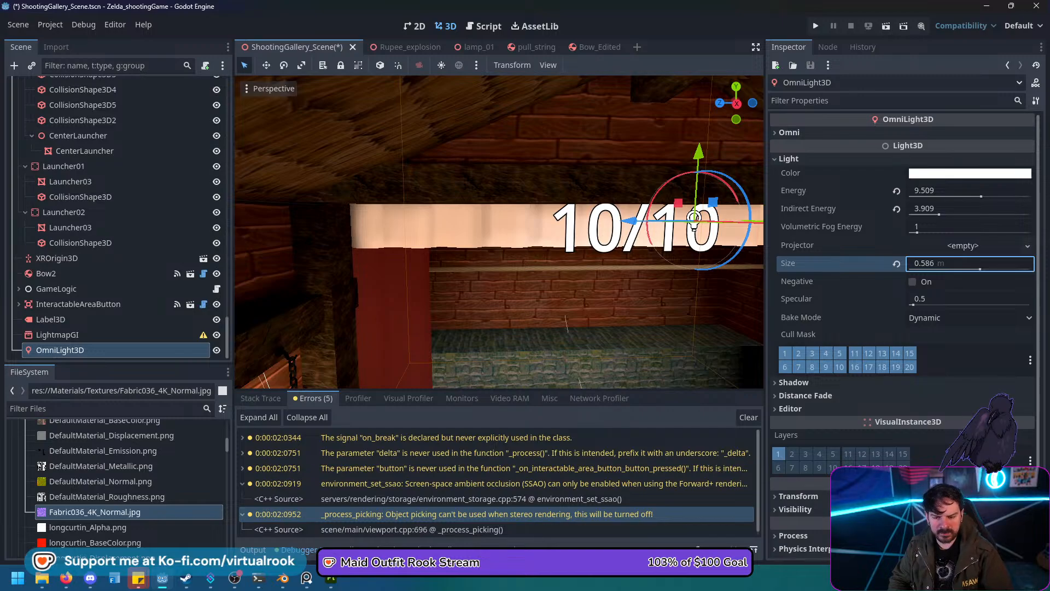
shift+middle_drag(681, 203, 609, 225)
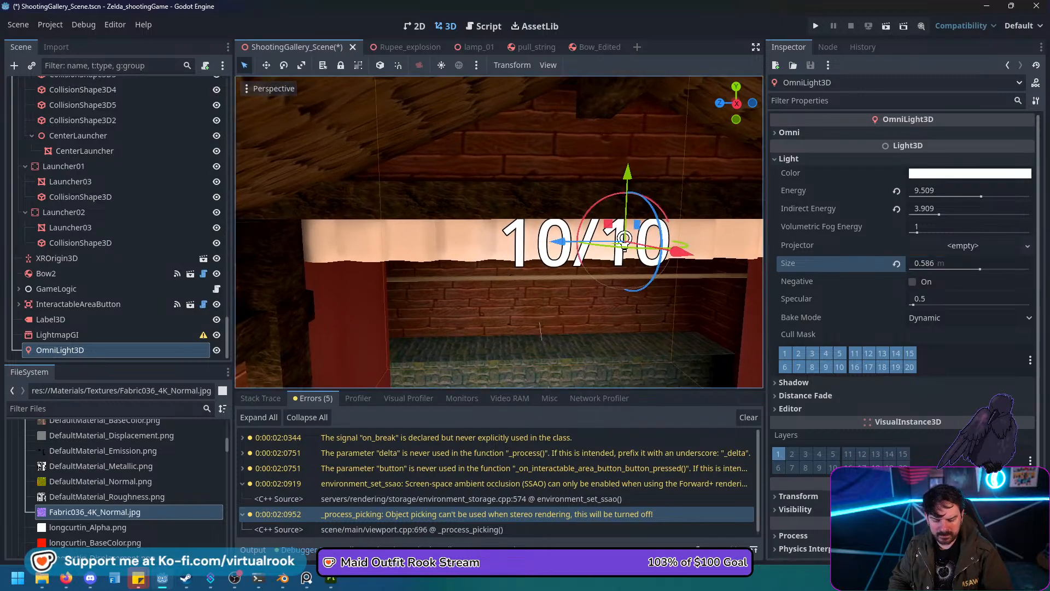
key(Delete)
click(509, 305)
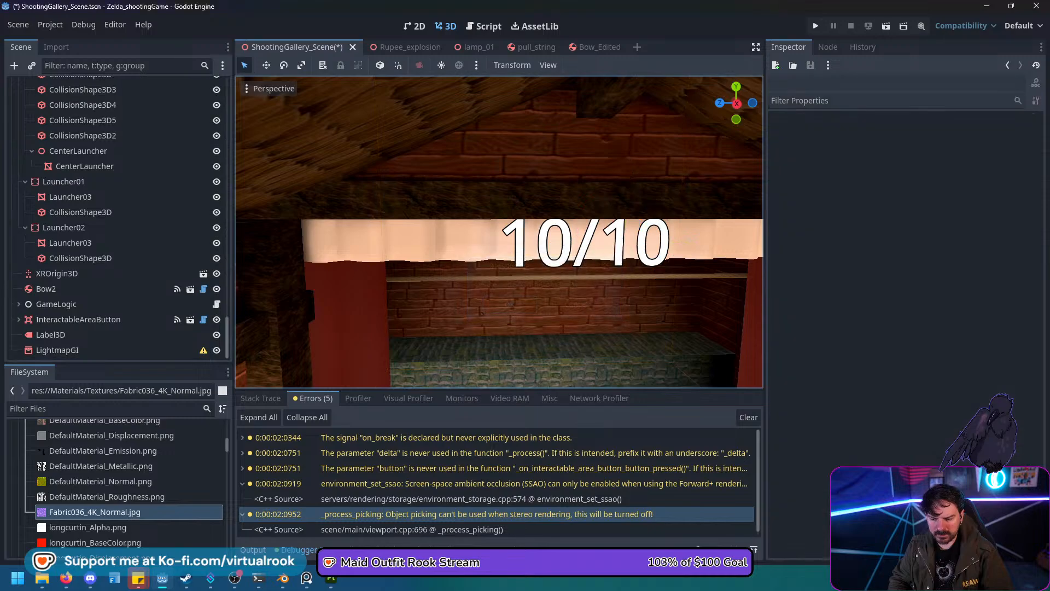
Set the albedo color of WideCurtin3's material to the red ff4545.
click(448, 241)
click(963, 230)
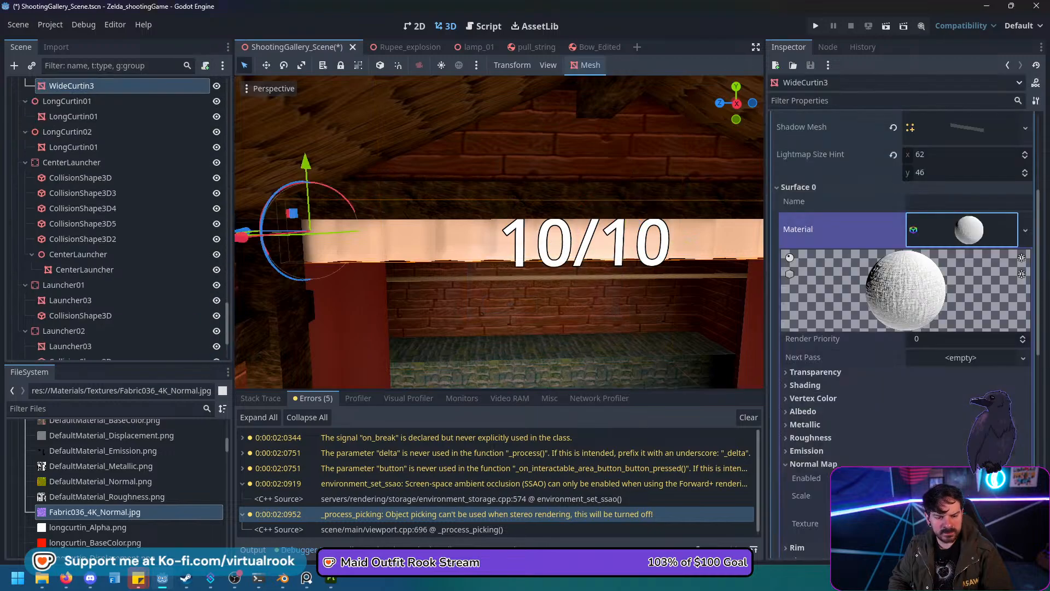
click(802, 410)
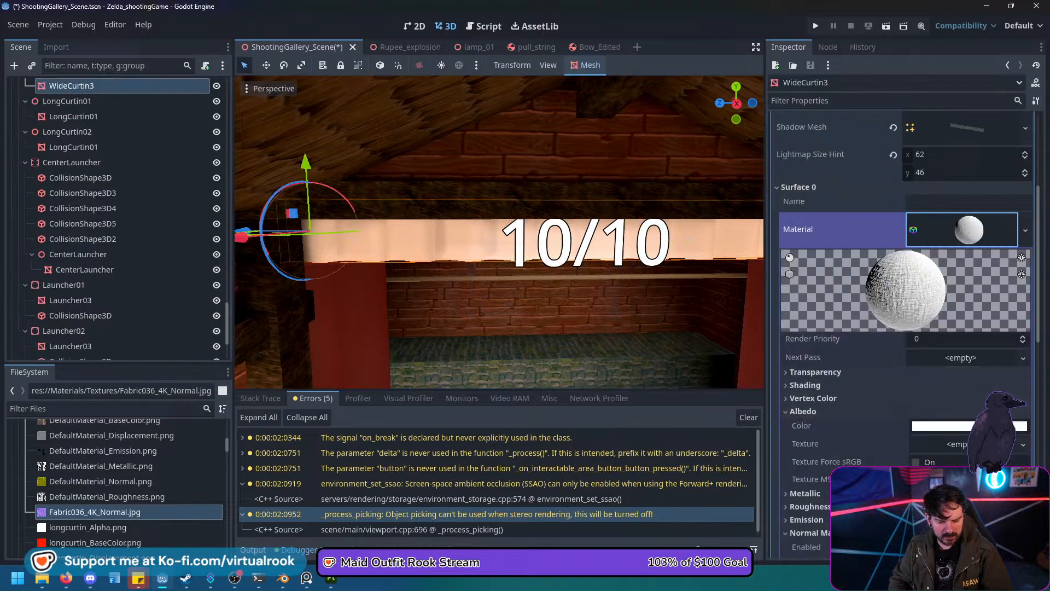
click(951, 426)
text(ff4242)
key(Return)
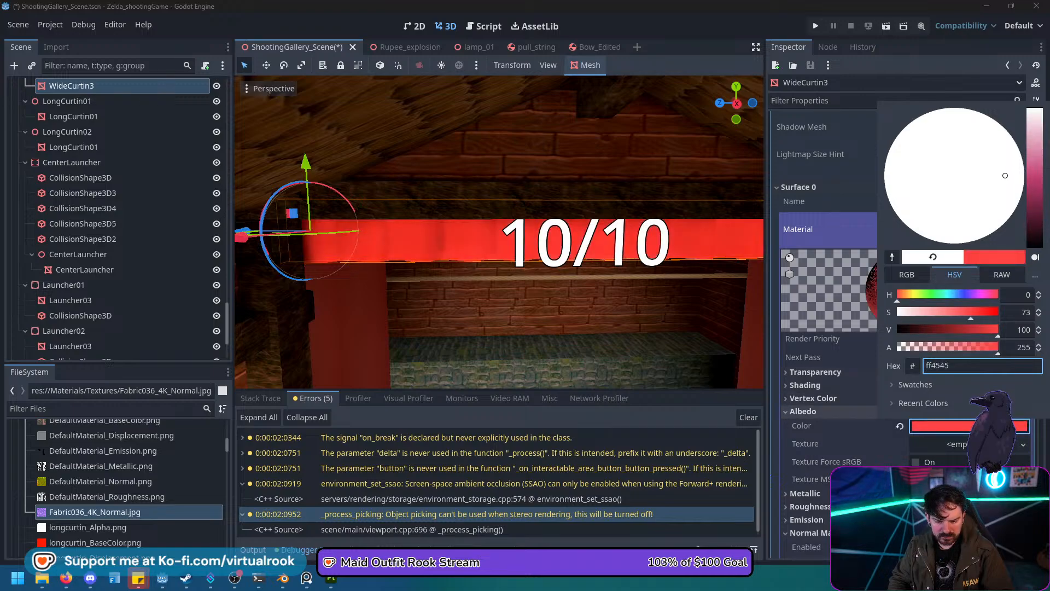
click(805, 494)
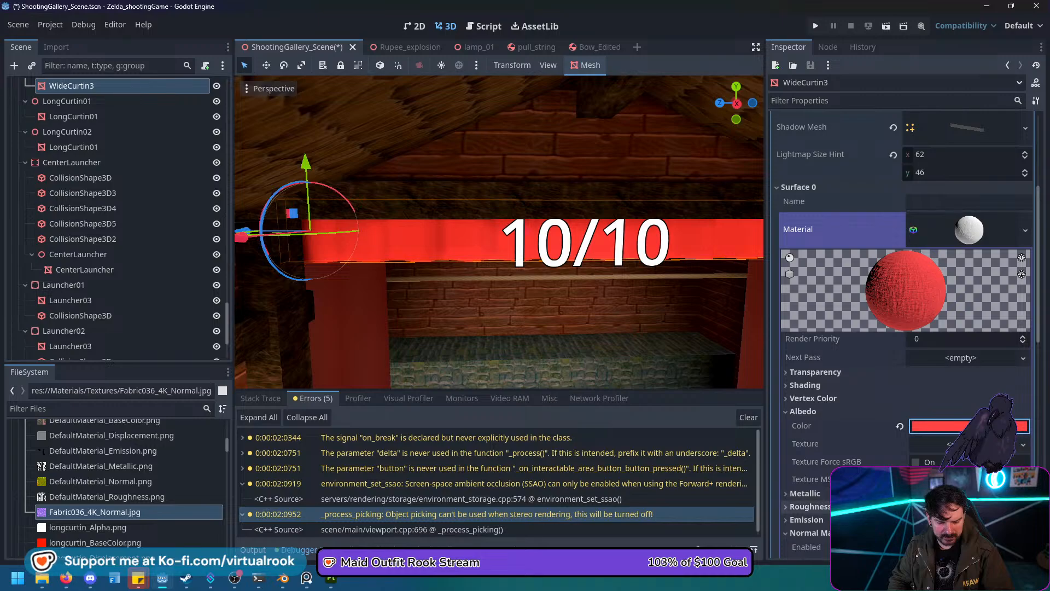
Review the roughness, normal map and remaining settings of WideCurtin3's material against the curtain in the scene.
click(809, 505)
scroll(902, 328, down, 3)
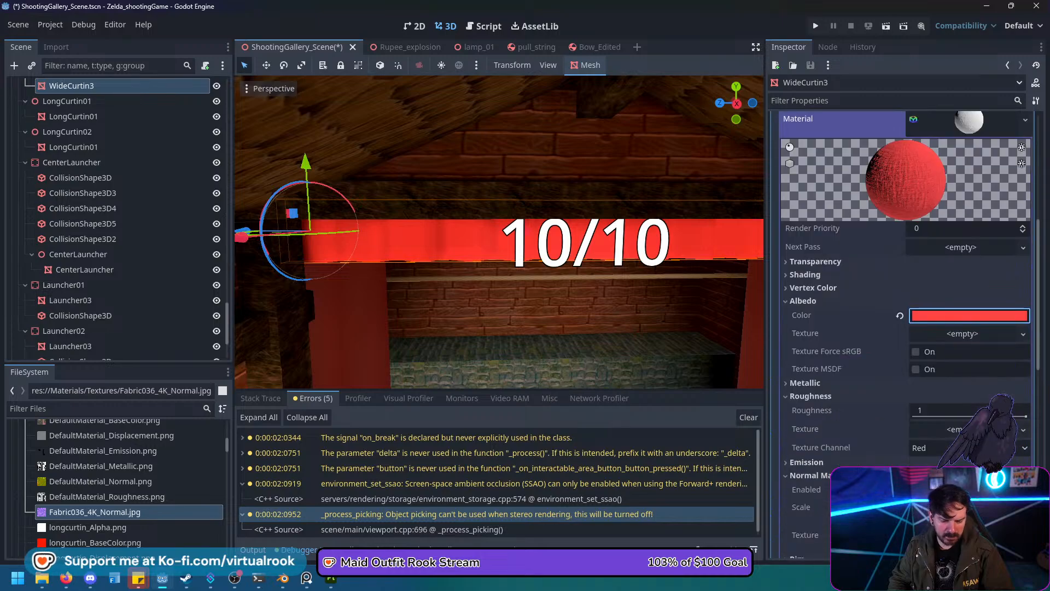
scroll(902, 328, down, 3)
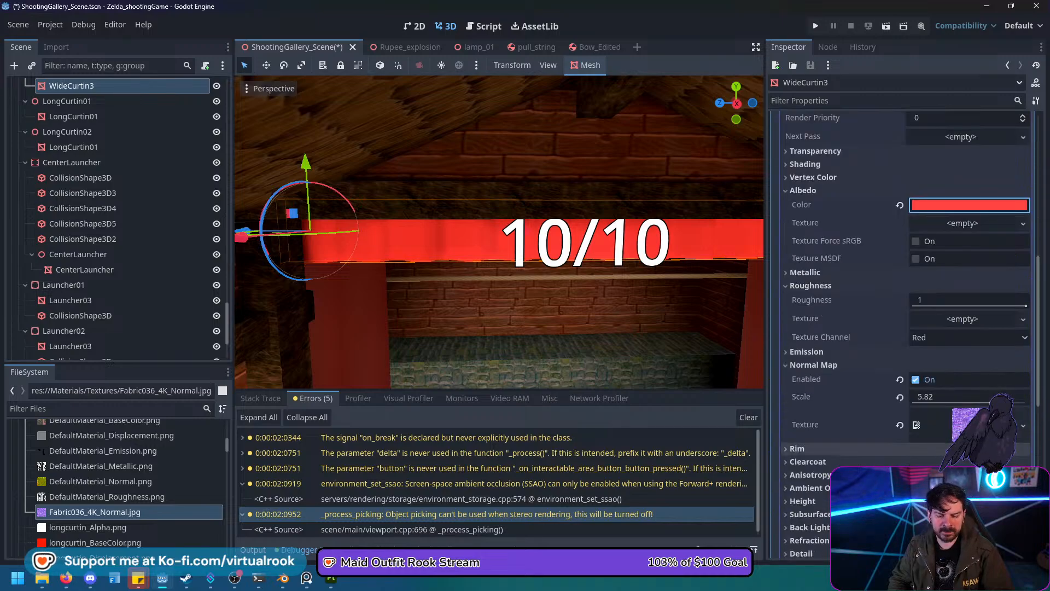
scroll(902, 328, down, 7)
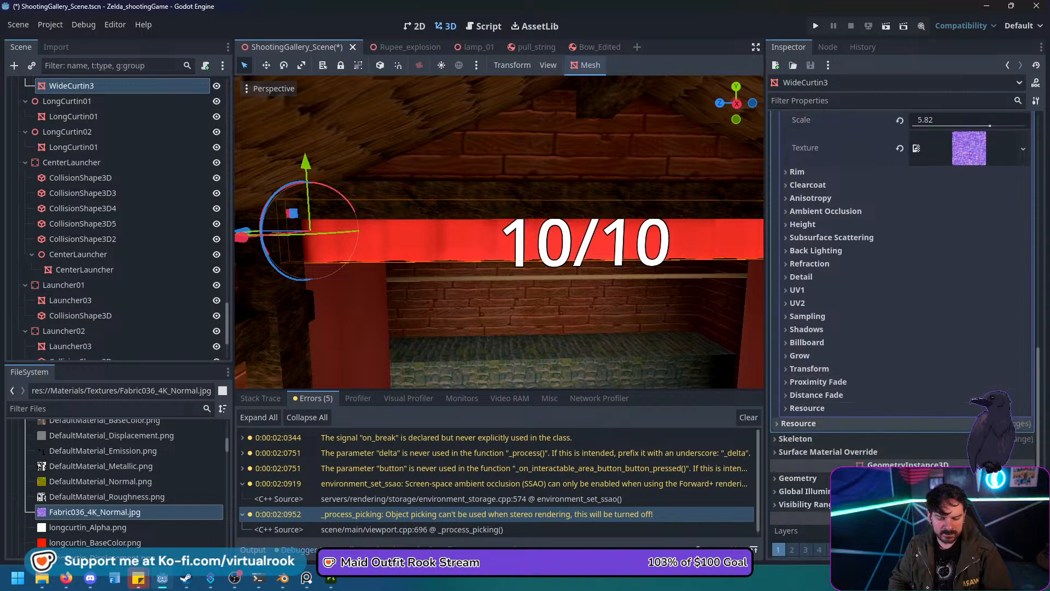
shift+middle_drag(602, 273, 592, 233)
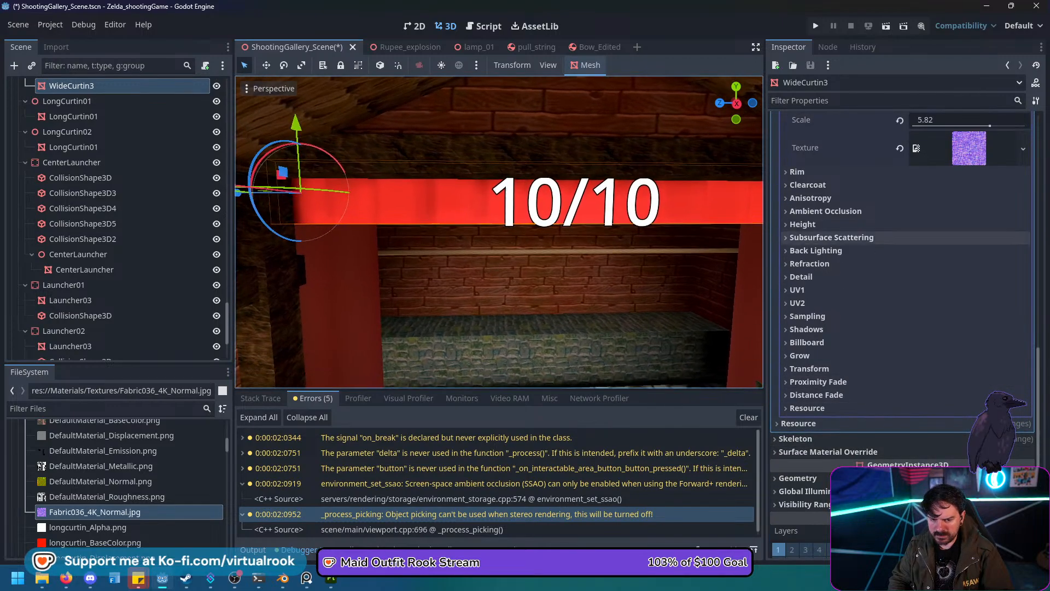
scroll(831, 237, up, 7)
scroll(903, 273, up, 4)
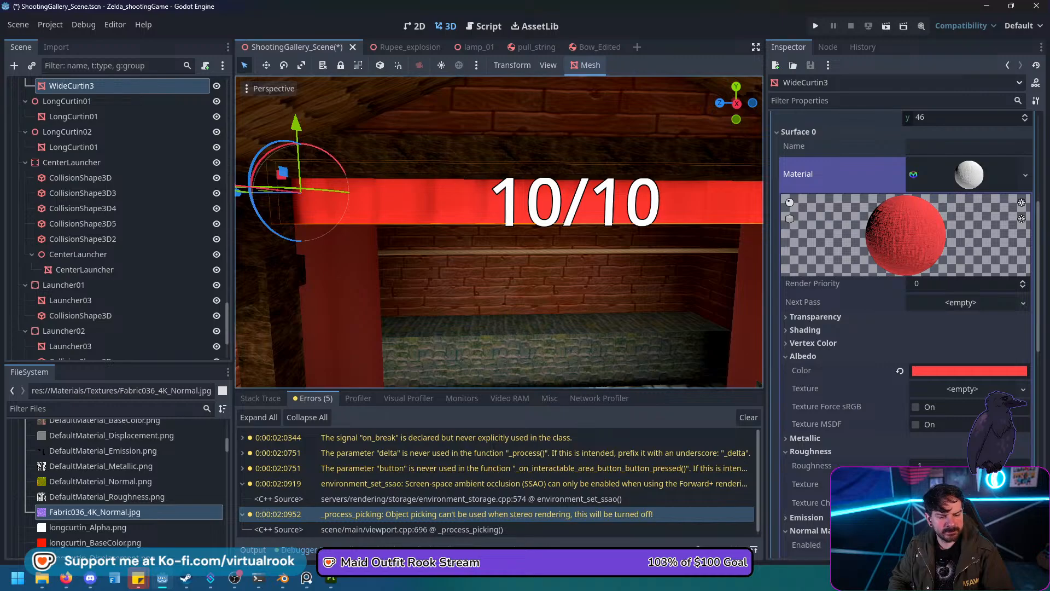
Save WideCurtin3's material as Red_Fabric02.tres in the Materials folder.
click(1025, 175)
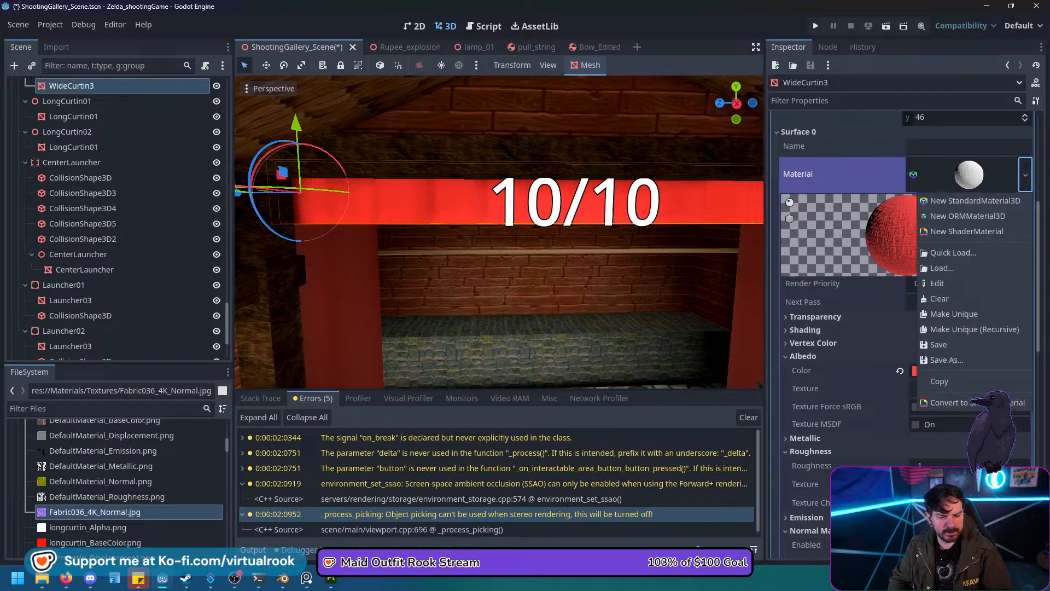
click(940, 358)
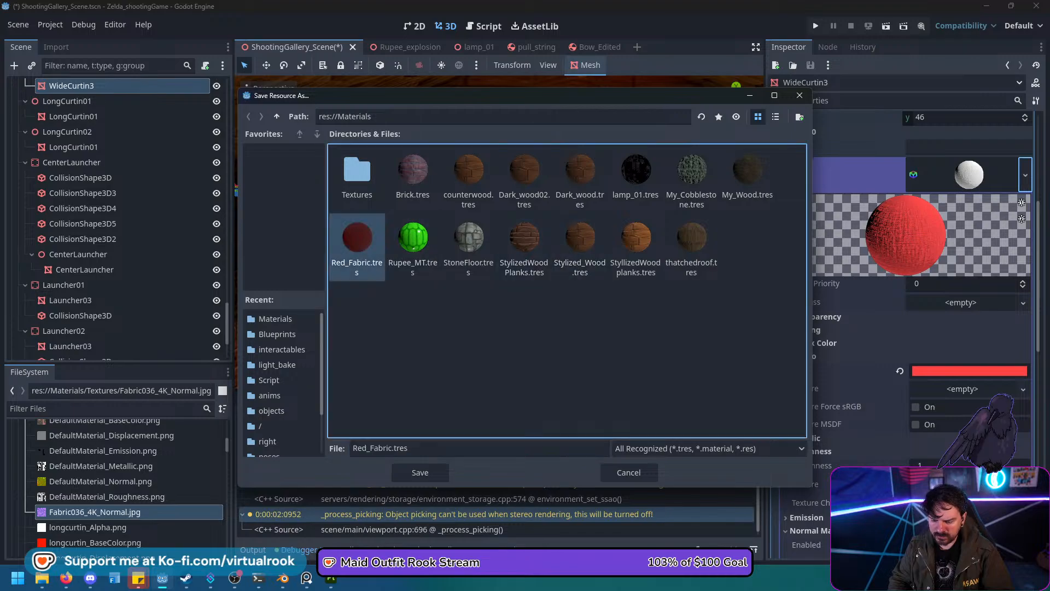
click(357, 241)
text(02)
key(Return)
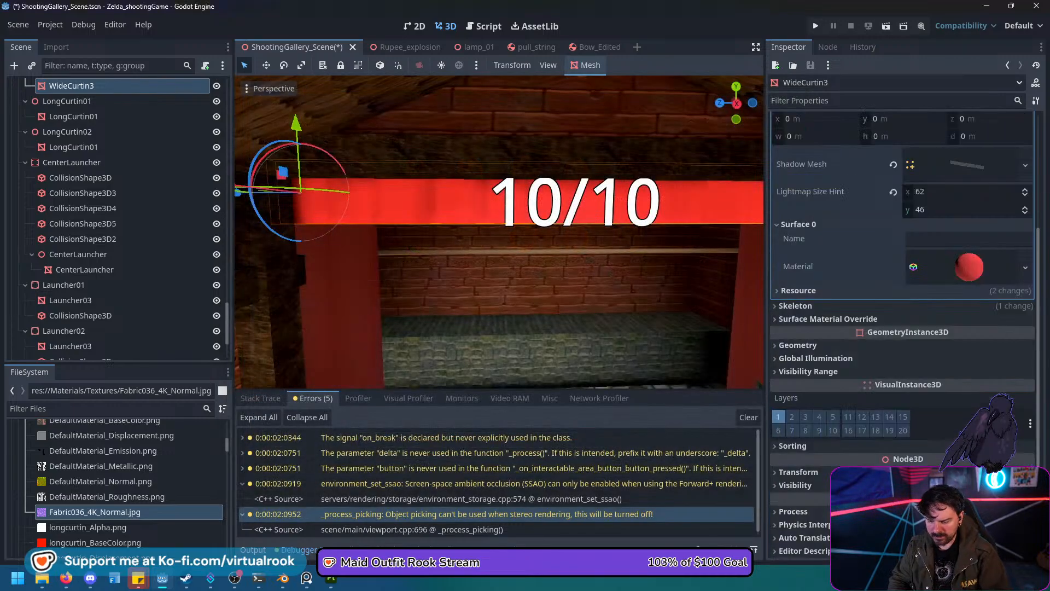
Assign Red_Fabric02.tres as the Surface 0 material of the long curtain mesh under the LongCurtin01 node.
click(342, 295)
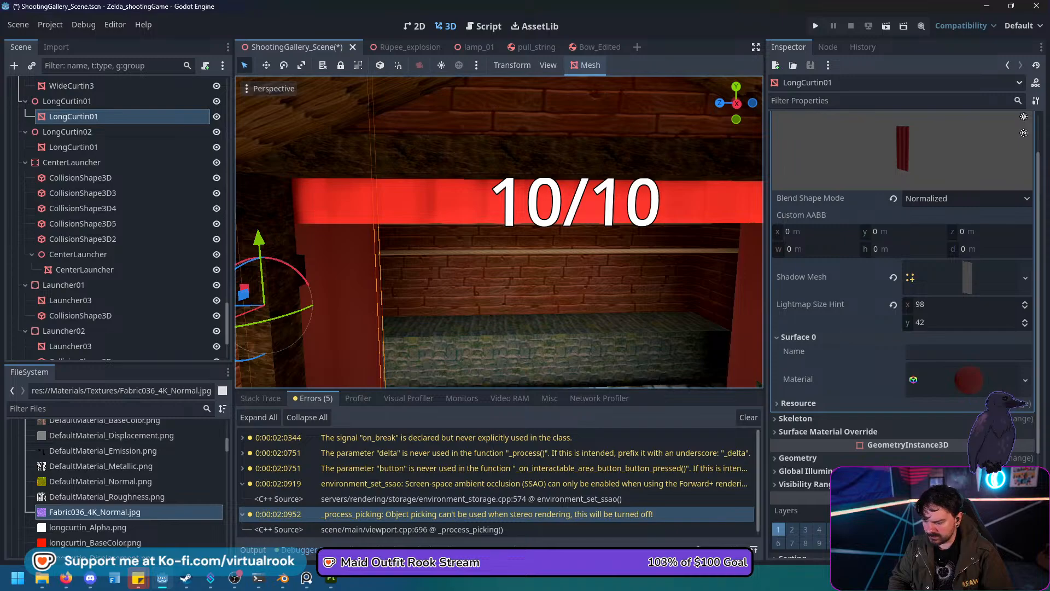
scroll(114, 486, up, 7)
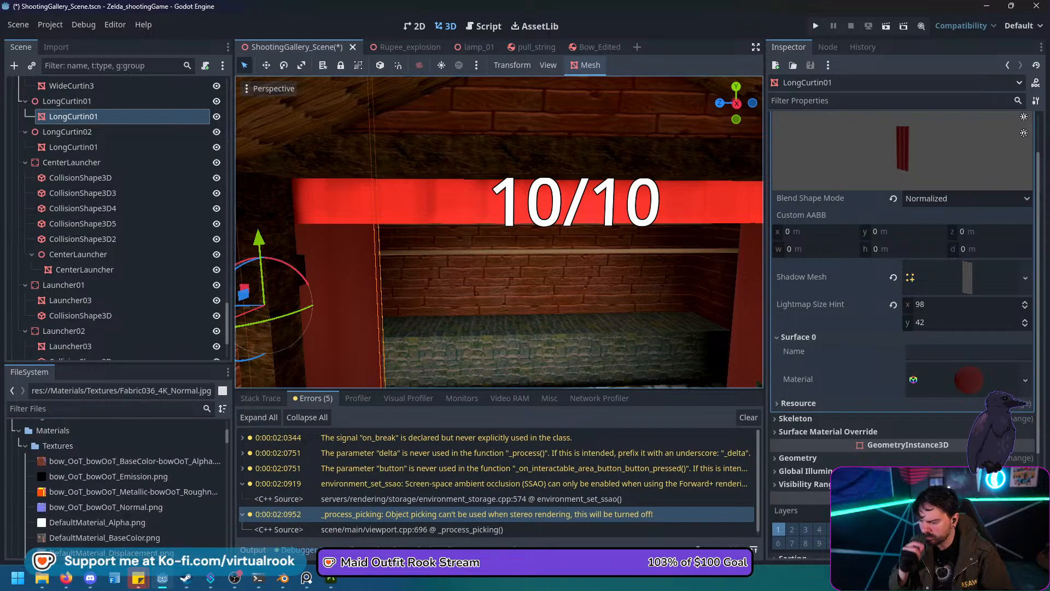
click(26, 446)
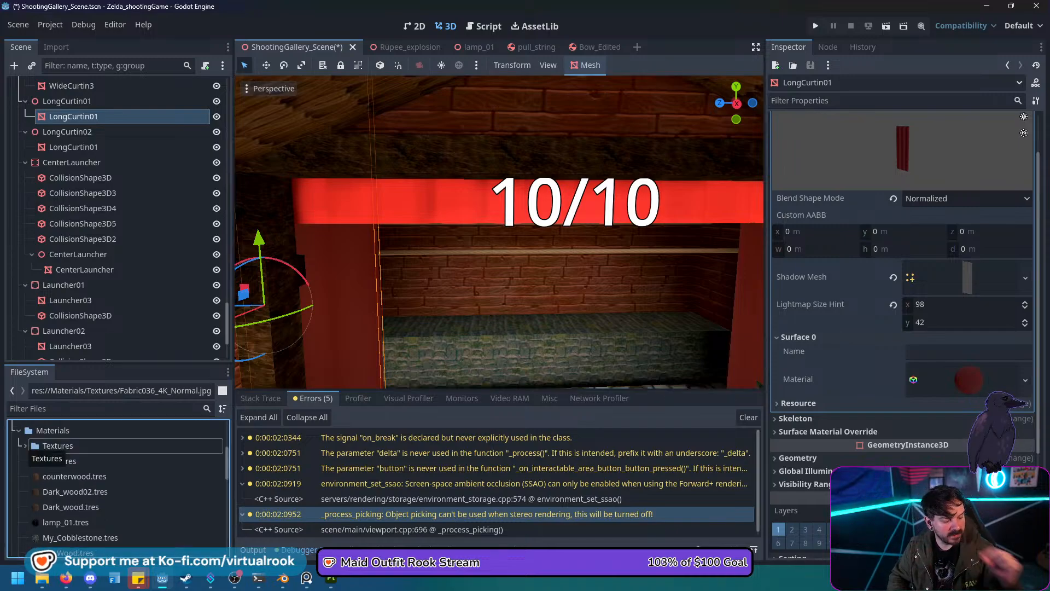
scroll(117, 487, down, 2)
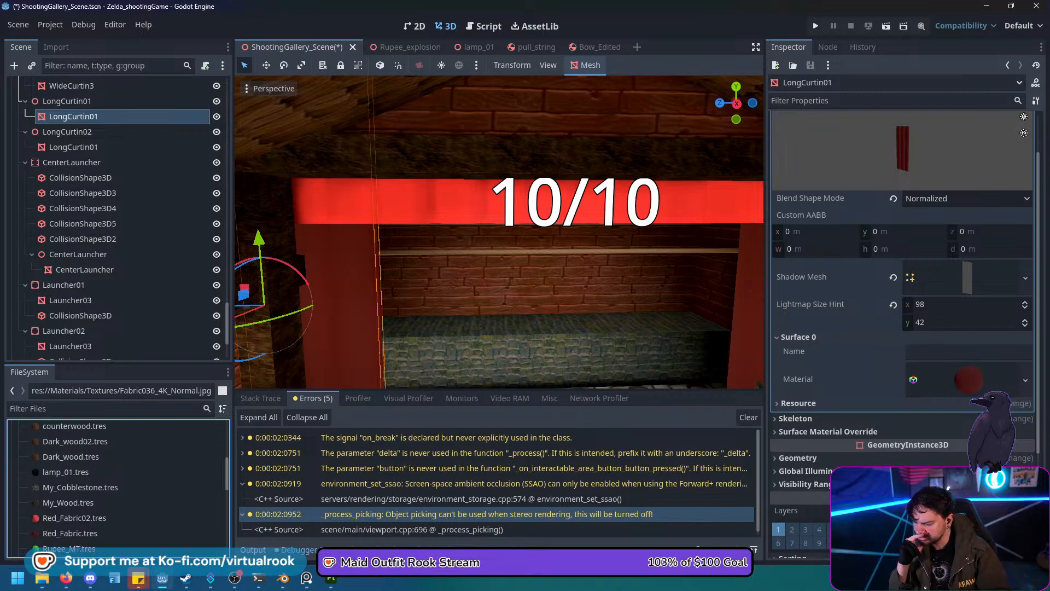
drag(74, 517, 962, 380)
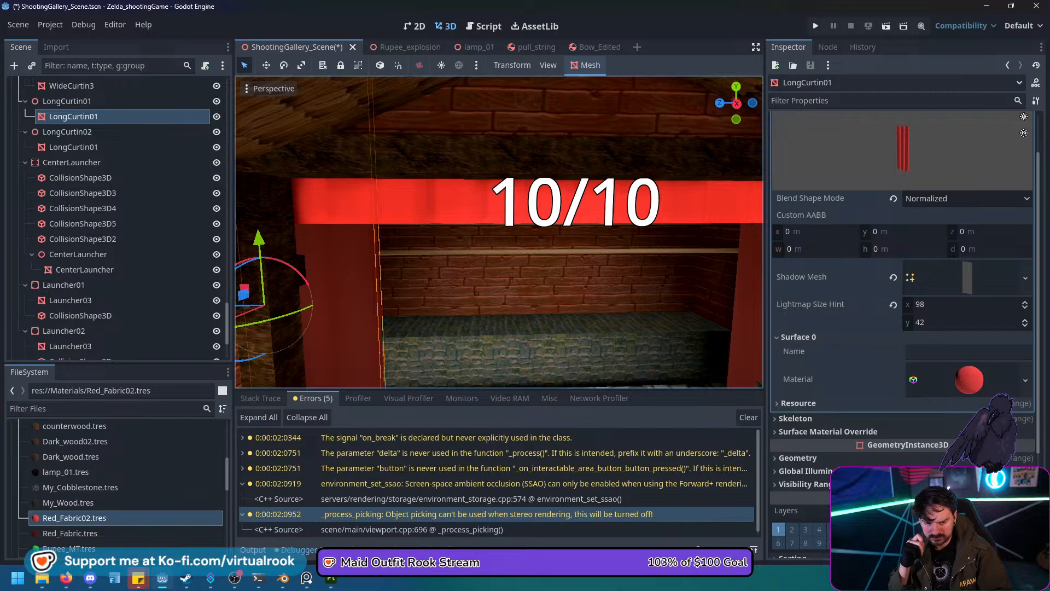
Assign Red_Fabric02.tres as the Surface 0 material of the curtain mesh under LongCurtin02 and clear its geometry material override.
click(745, 307)
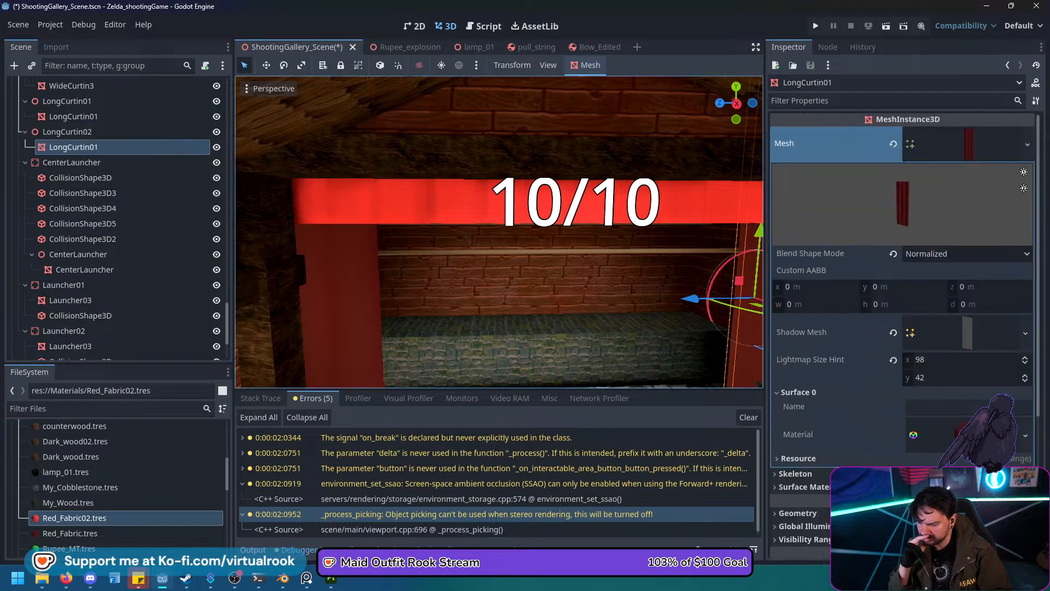
drag(74, 518, 964, 435)
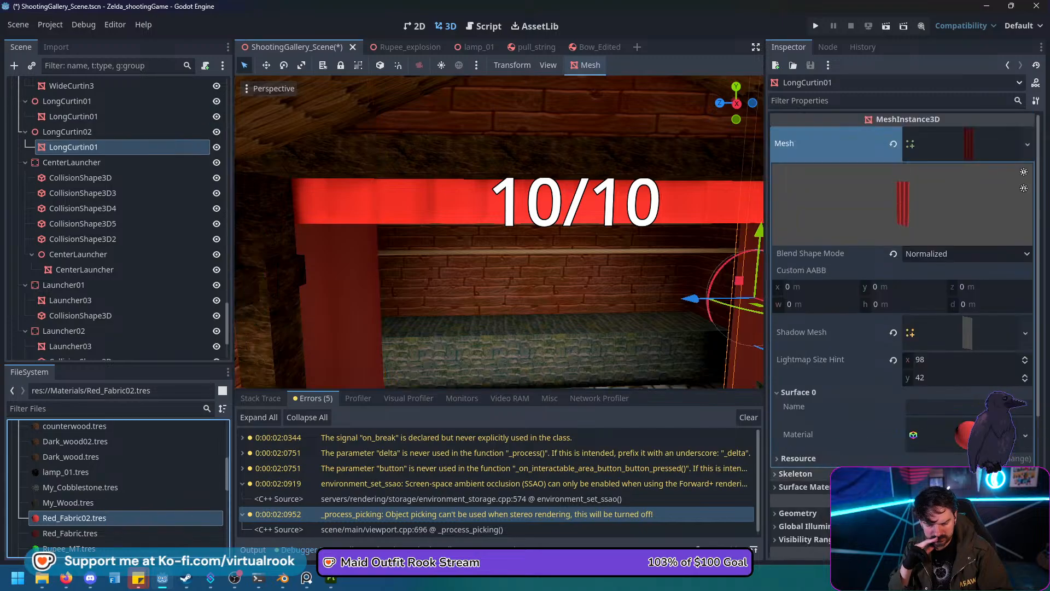
scroll(964, 434, down, 2)
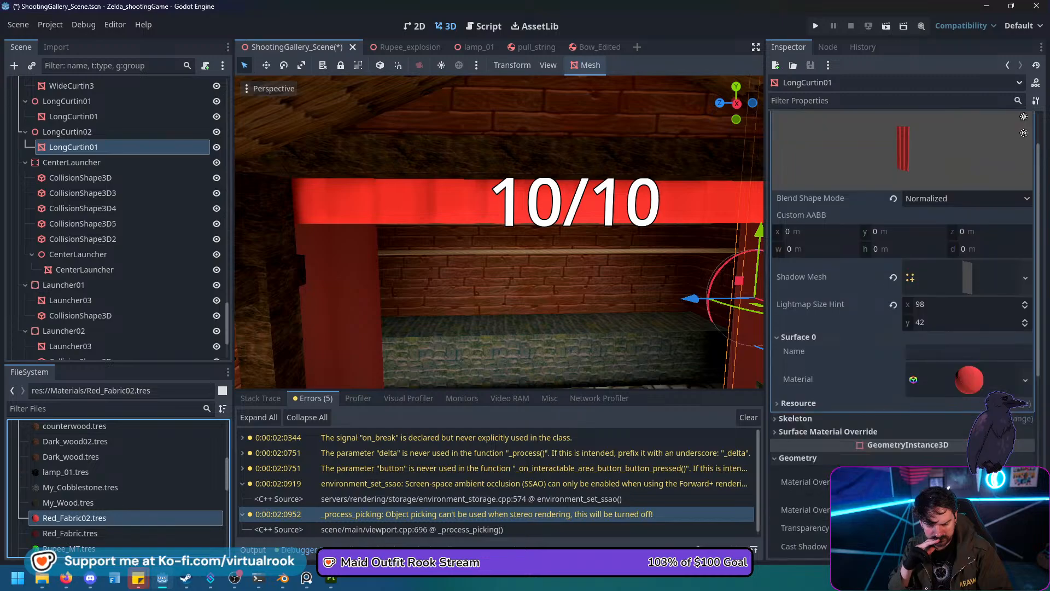
Clear the geometry material override of the long curtain mesh under the LongCurtin01 node.
click(344, 303)
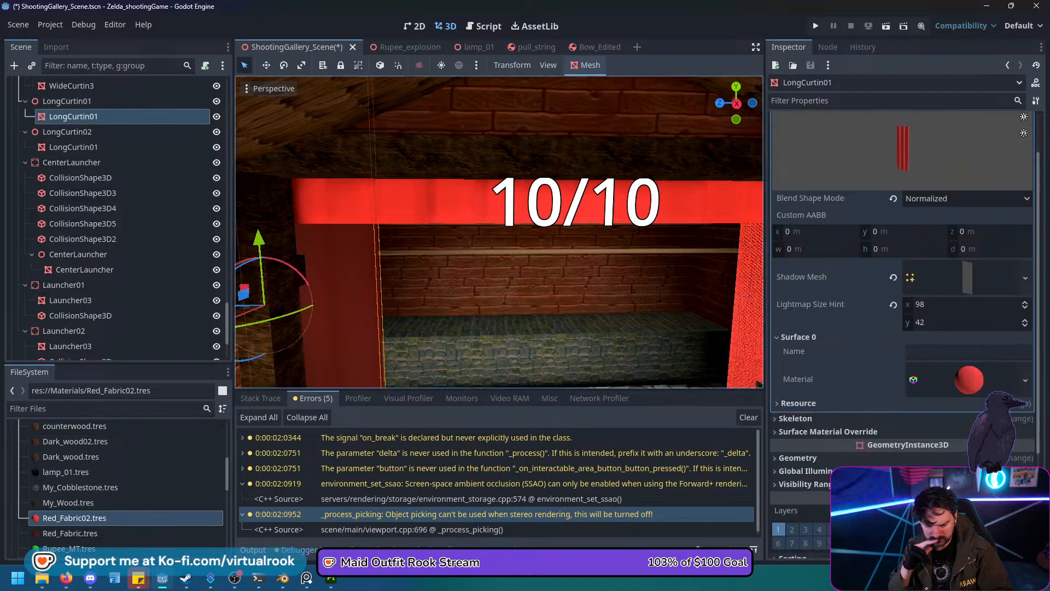
click(797, 457)
click(893, 473)
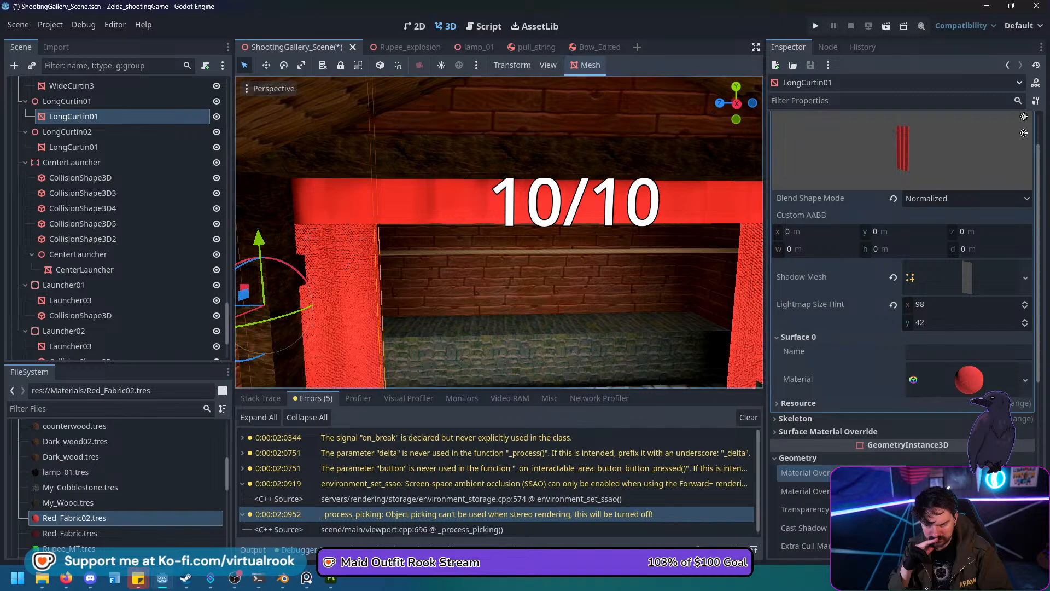
Check the skeleton and mesh resource properties of WideCurtin3.
click(398, 200)
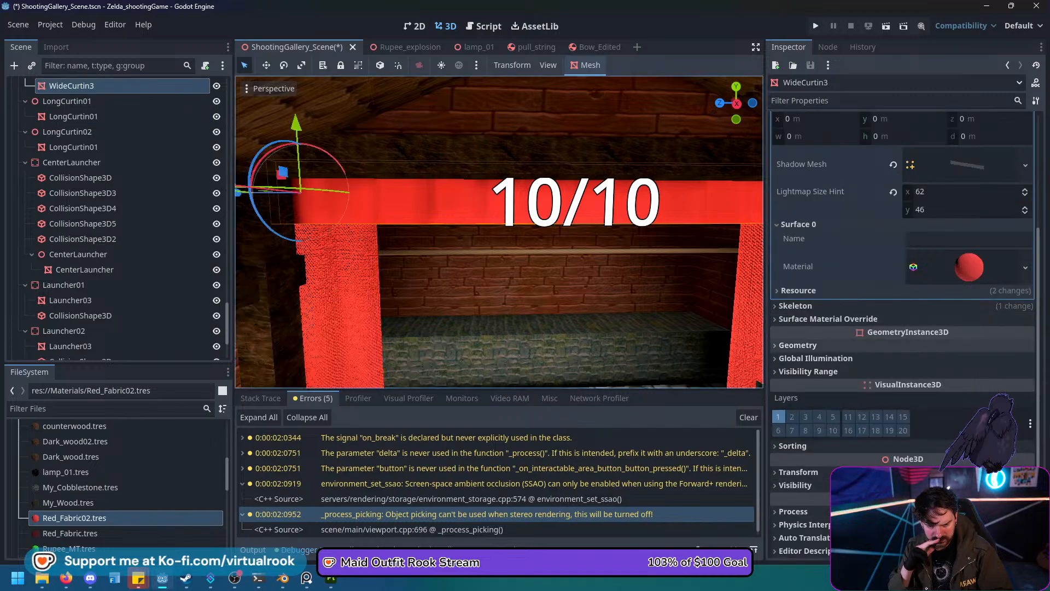
click(795, 305)
click(795, 306)
click(798, 291)
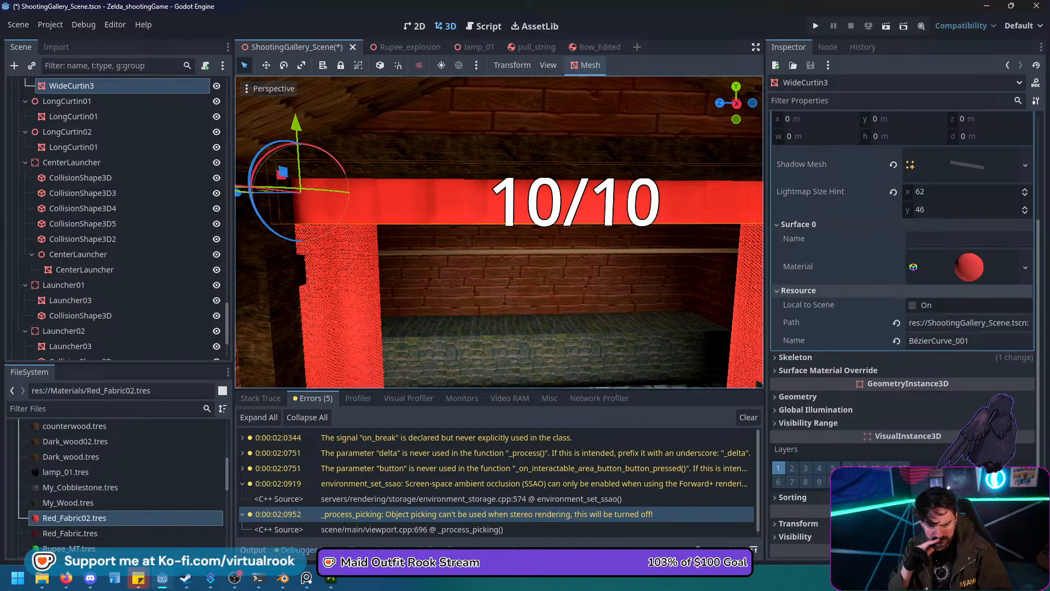
click(798, 291)
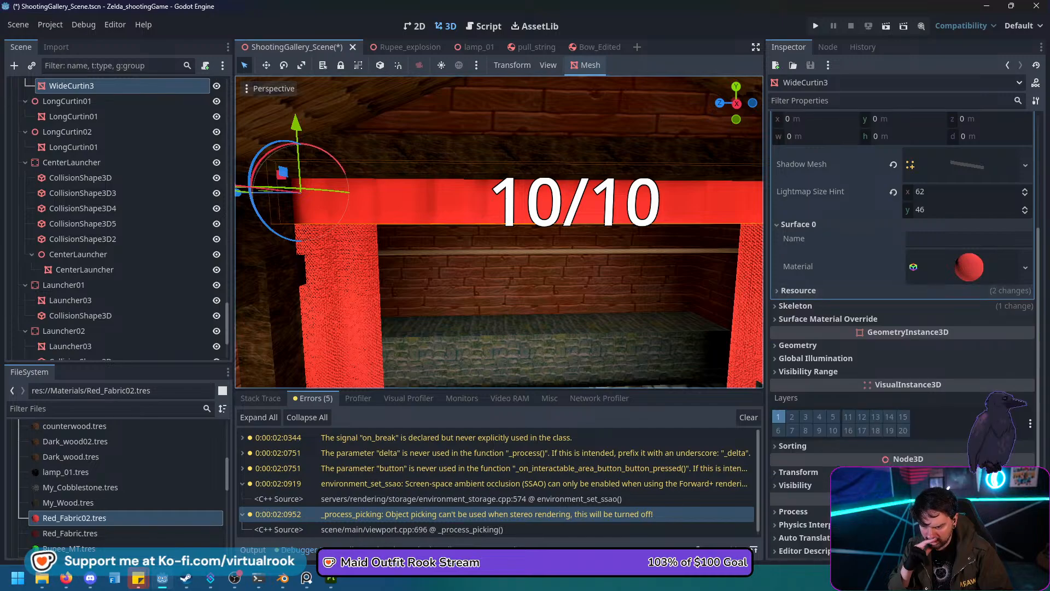
Lower the normal map scale of WideCurtin3's red fabric Surface 0 material to 2.56.
scroll(499, 232, down, 2)
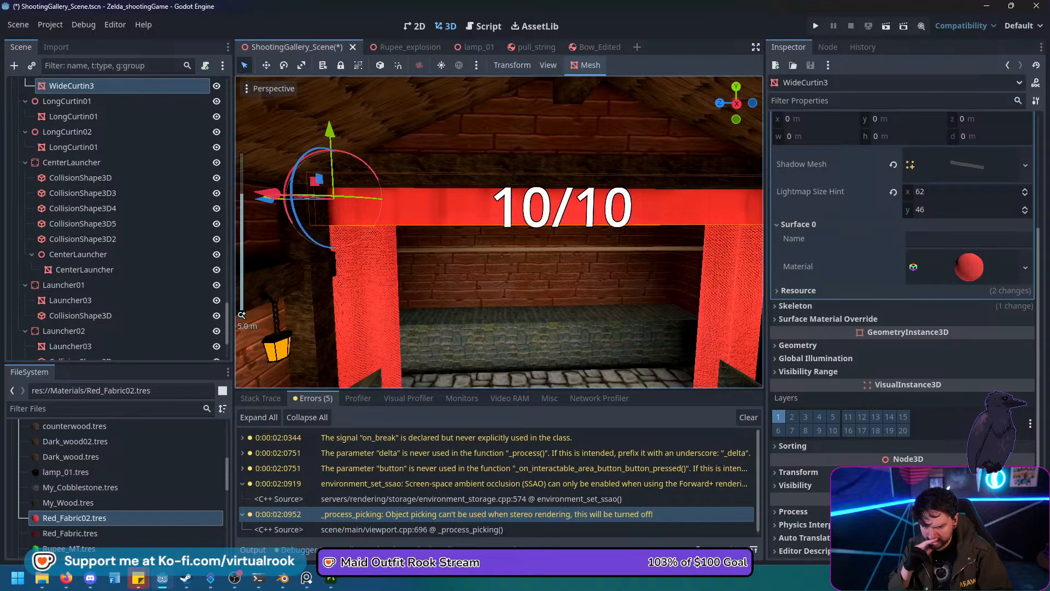
click(968, 267)
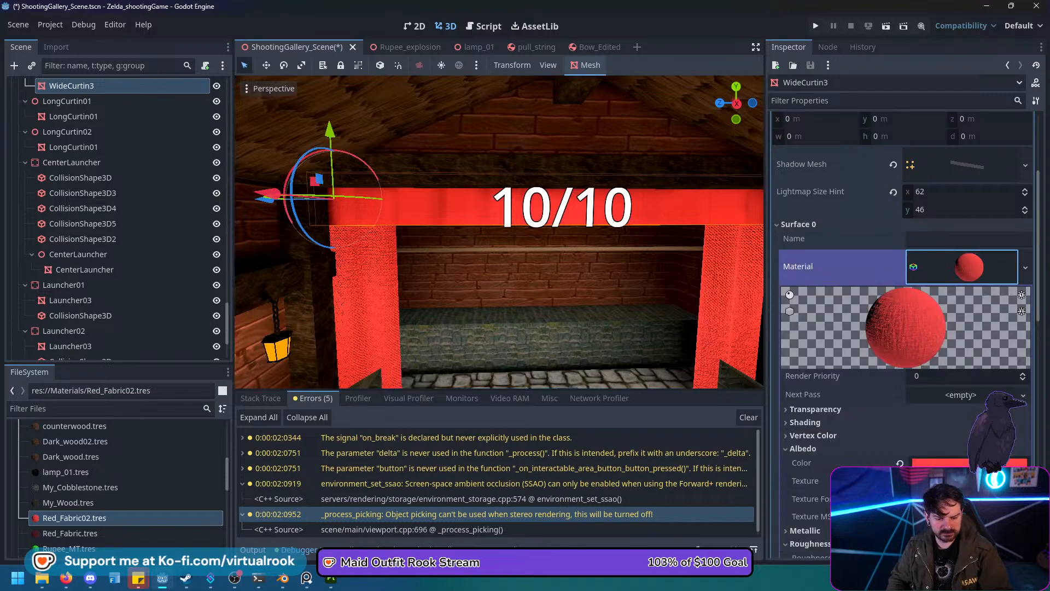
shift+middle_drag(499, 232, 356, 238)
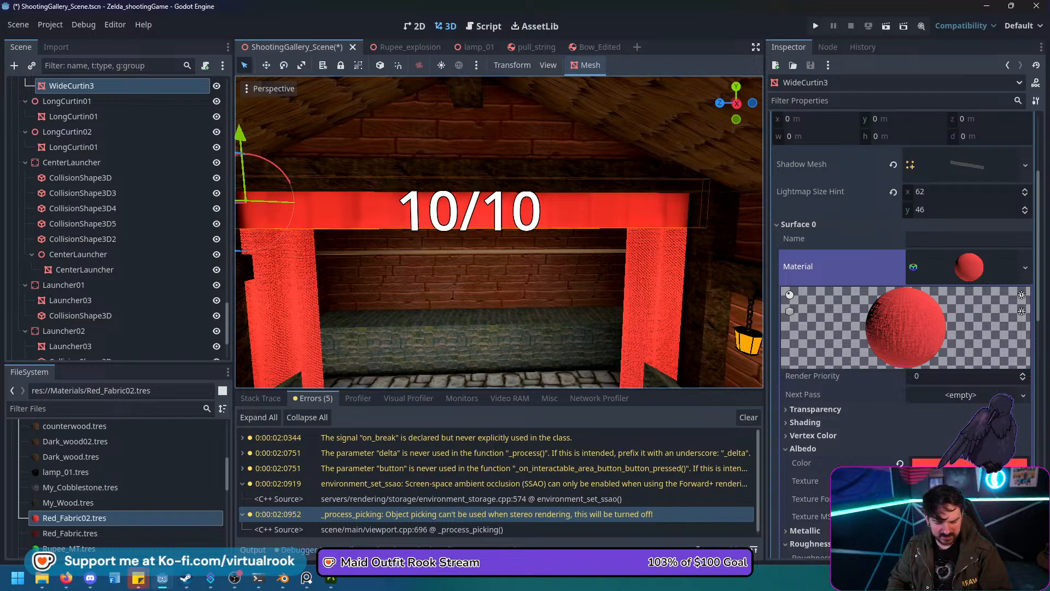
scroll(903, 328, down, 5)
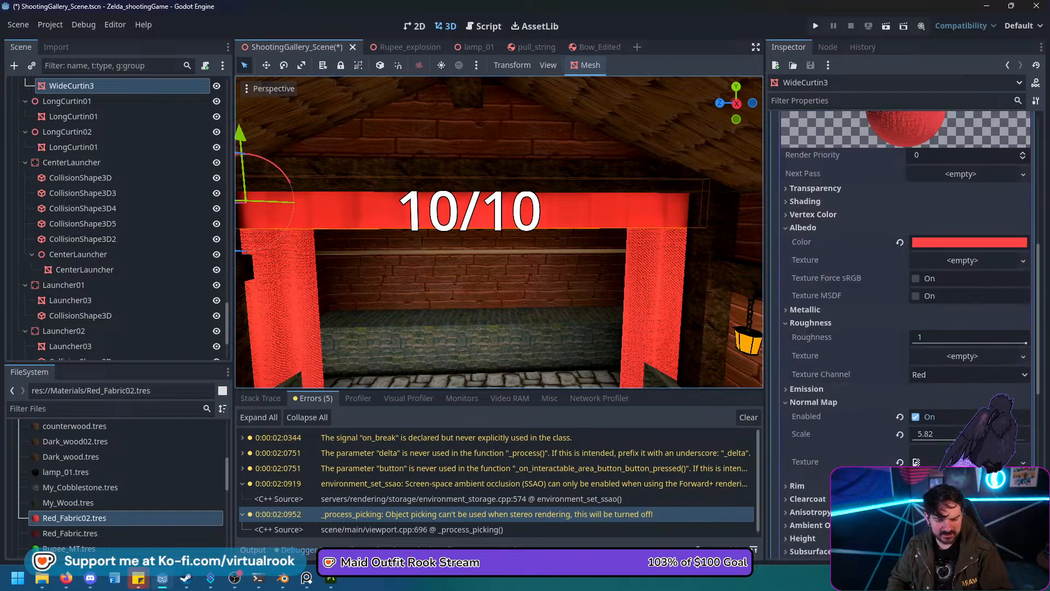
drag(968, 434, 932, 433)
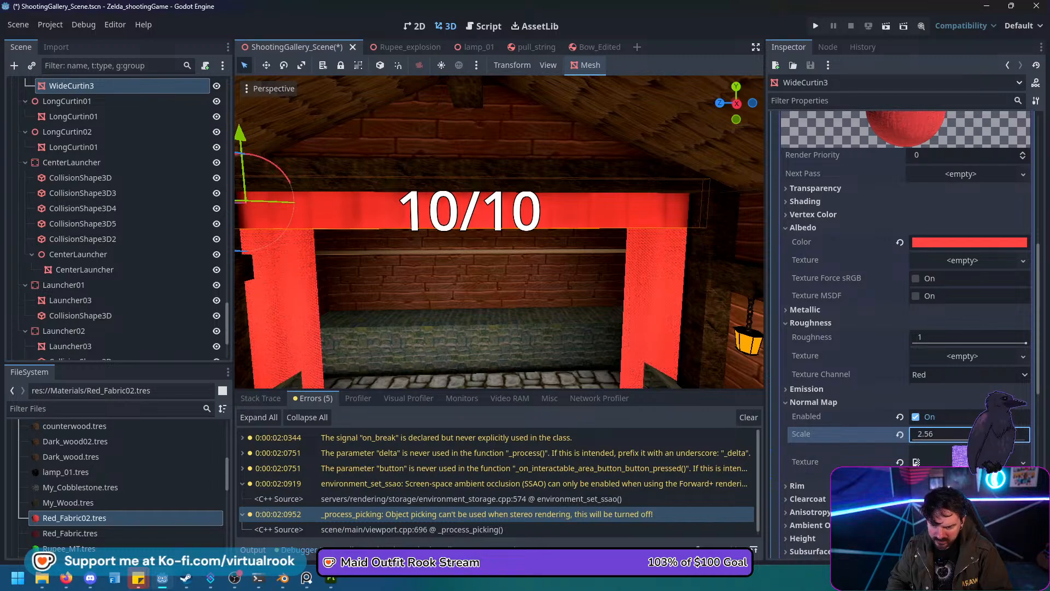
shift+middle_drag(499, 232, 550, 206)
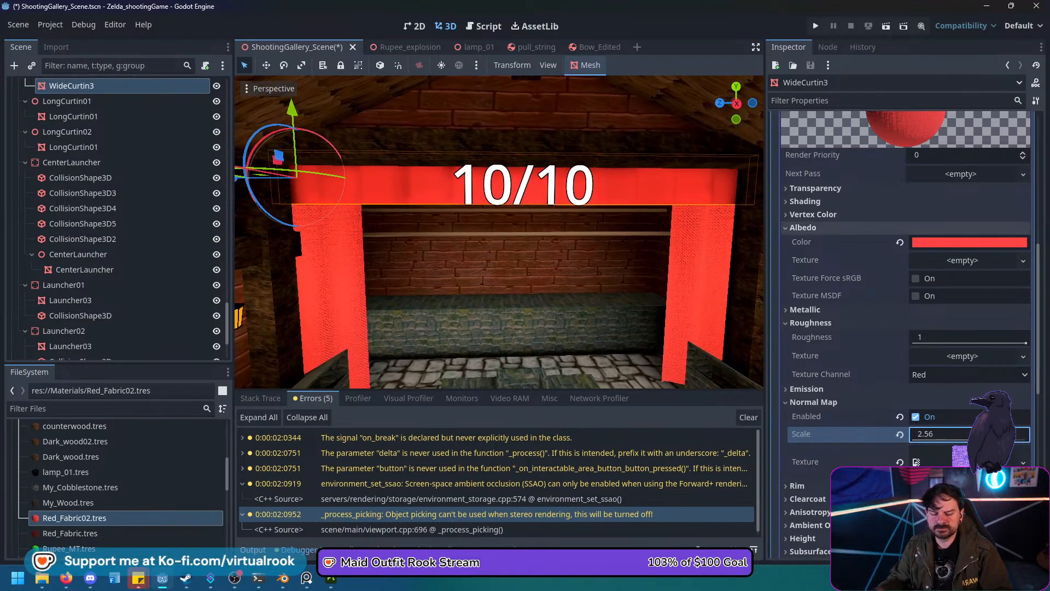
Enable triplanar mapping in the red fabric material's UV1 settings and set the UV1 scale to 0.065 on all axes.
scroll(902, 246, down, 6)
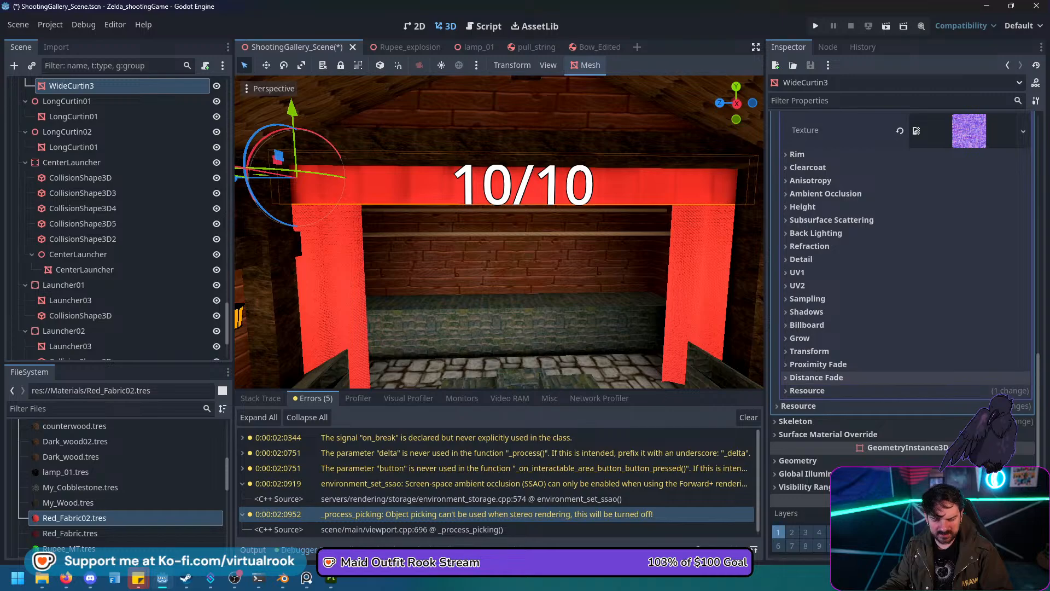
click(797, 272)
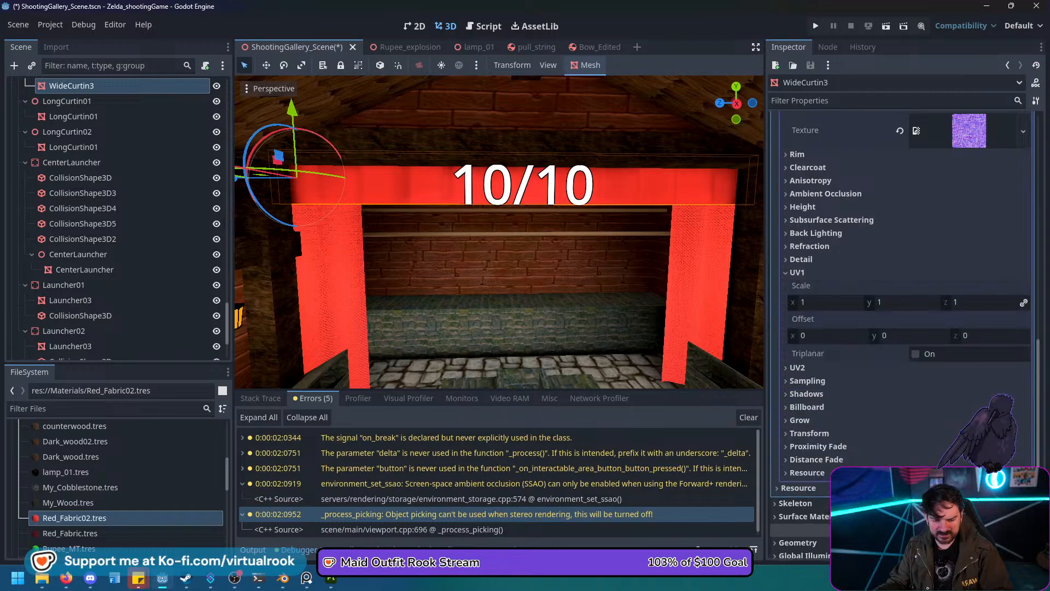
scroll(902, 273, up, 7)
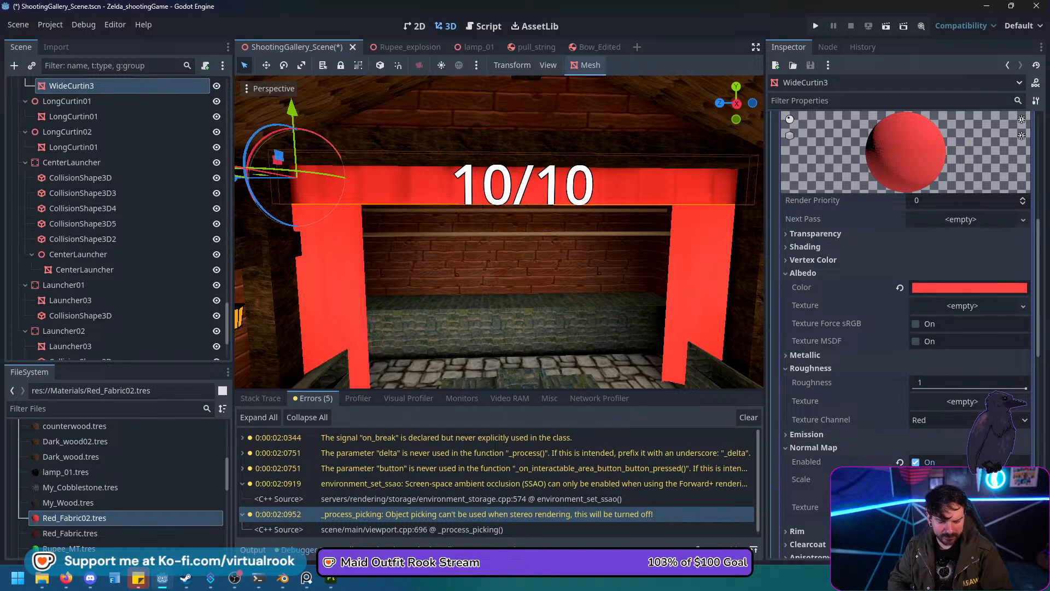
scroll(902, 328, down, 7)
drag(824, 292, 816, 292)
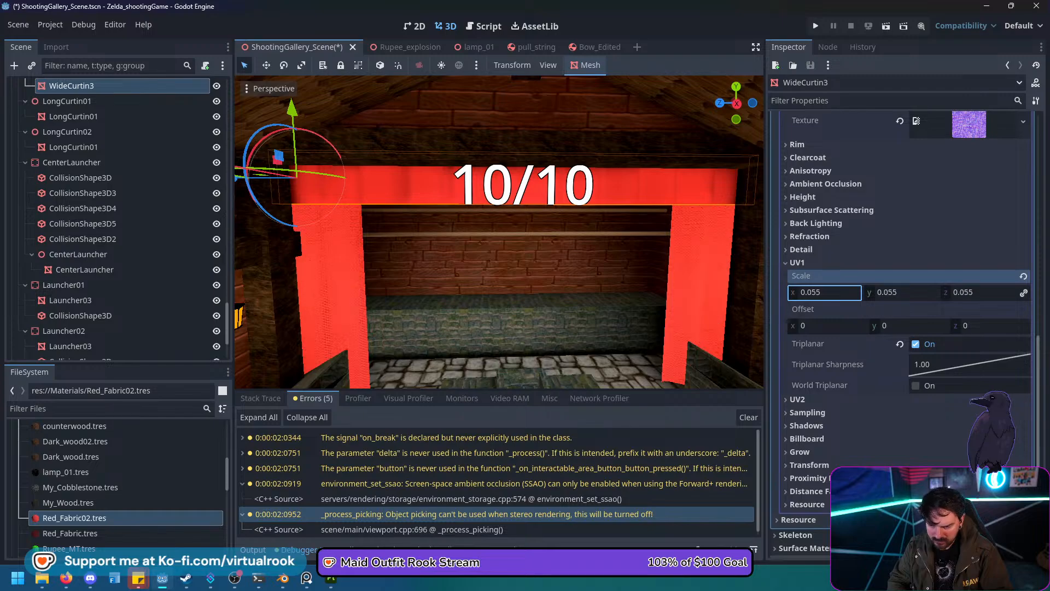
drag(816, 292, 811, 292)
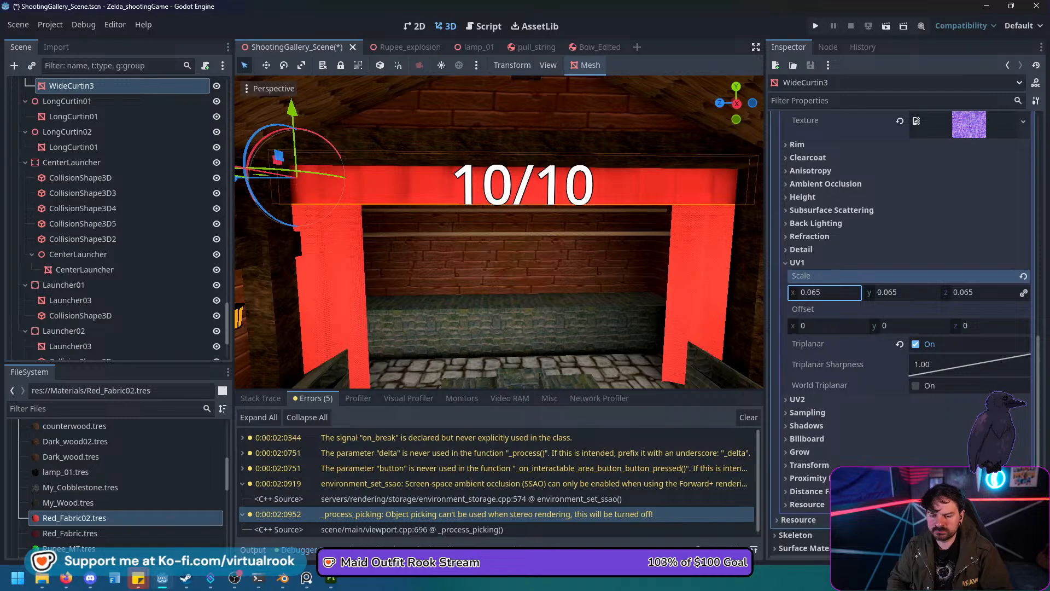
Examine WideCurtin3's material, mesh resource, geometry, global illumination, visibility range and transform properties.
scroll(899, 262, up, 3)
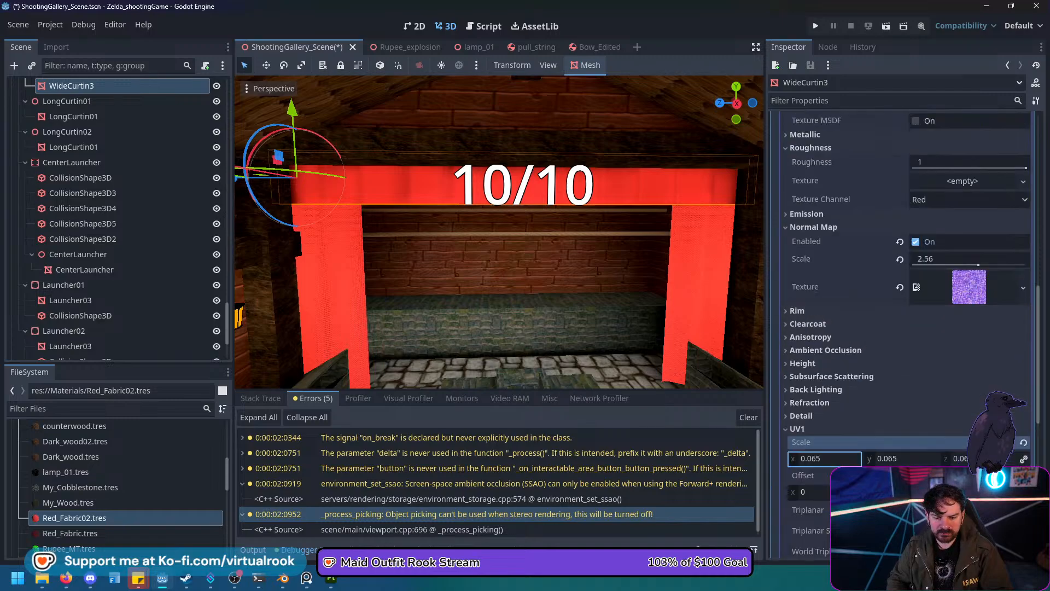
scroll(900, 312, down, 5)
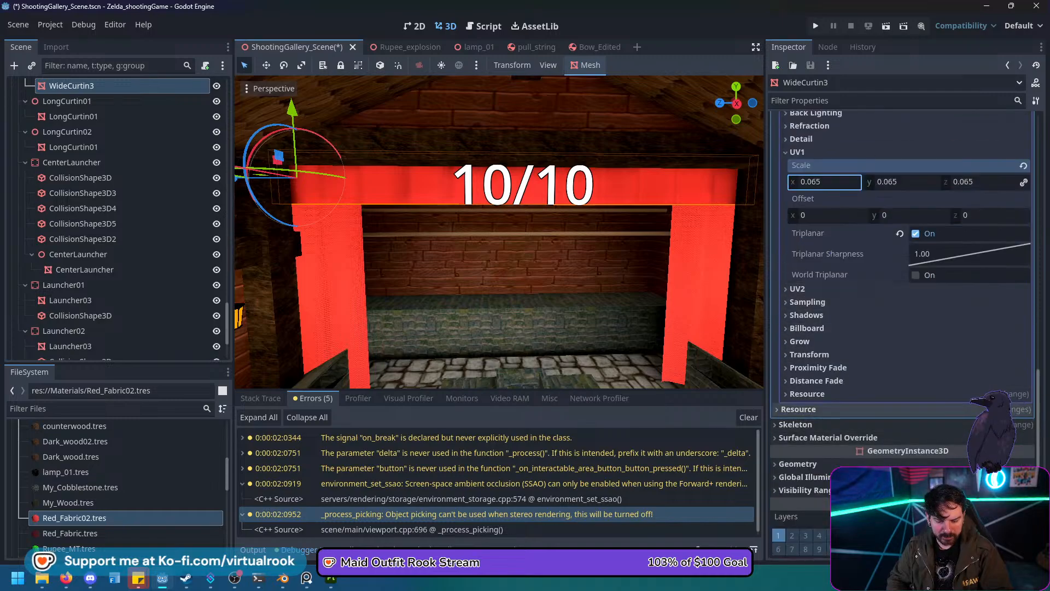
click(799, 409)
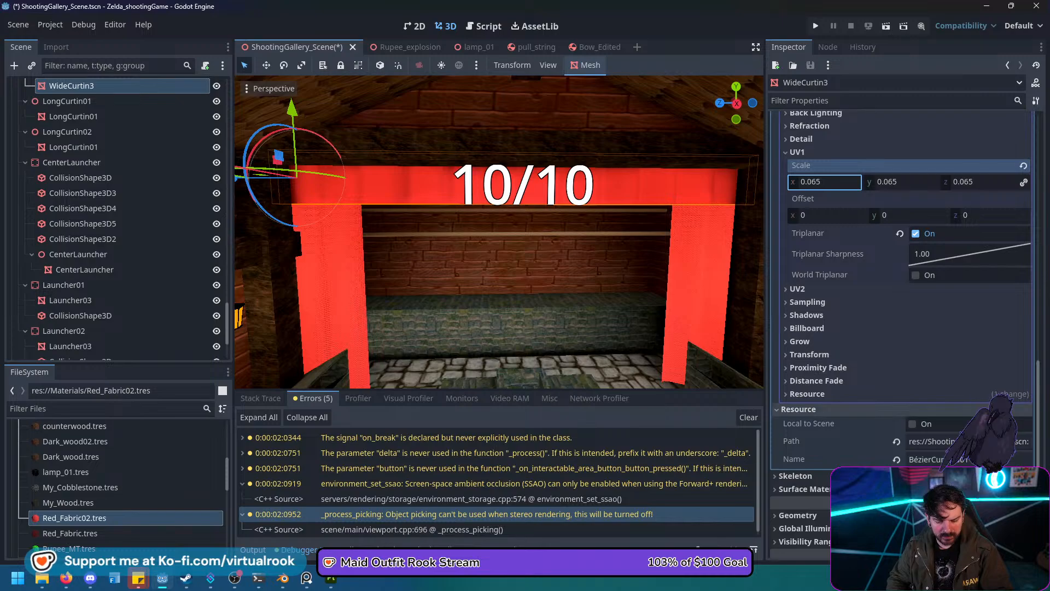
scroll(902, 307, down, 3)
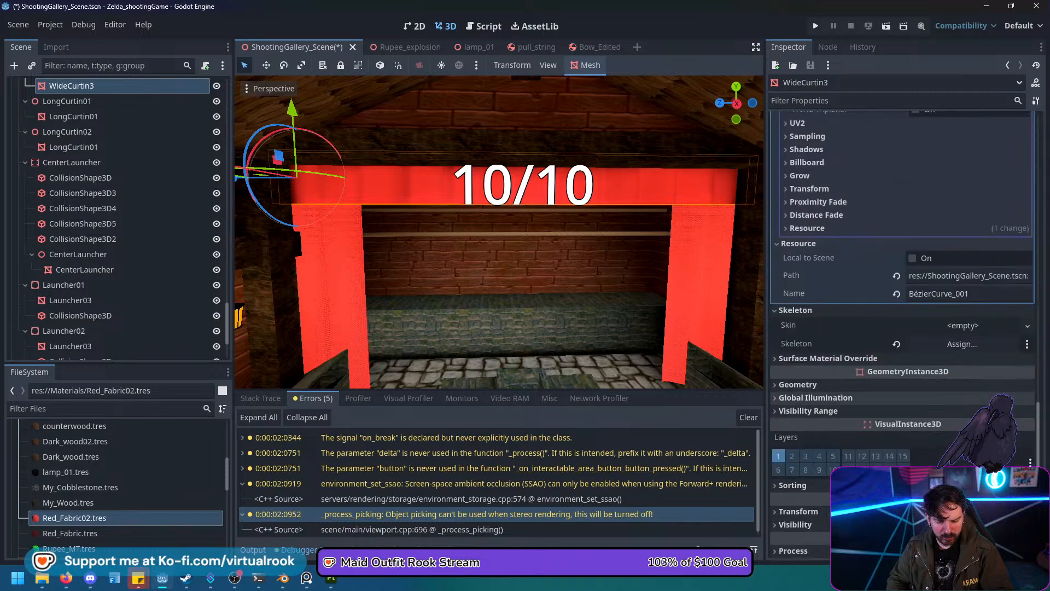
click(798, 385)
scroll(798, 385, down, 5)
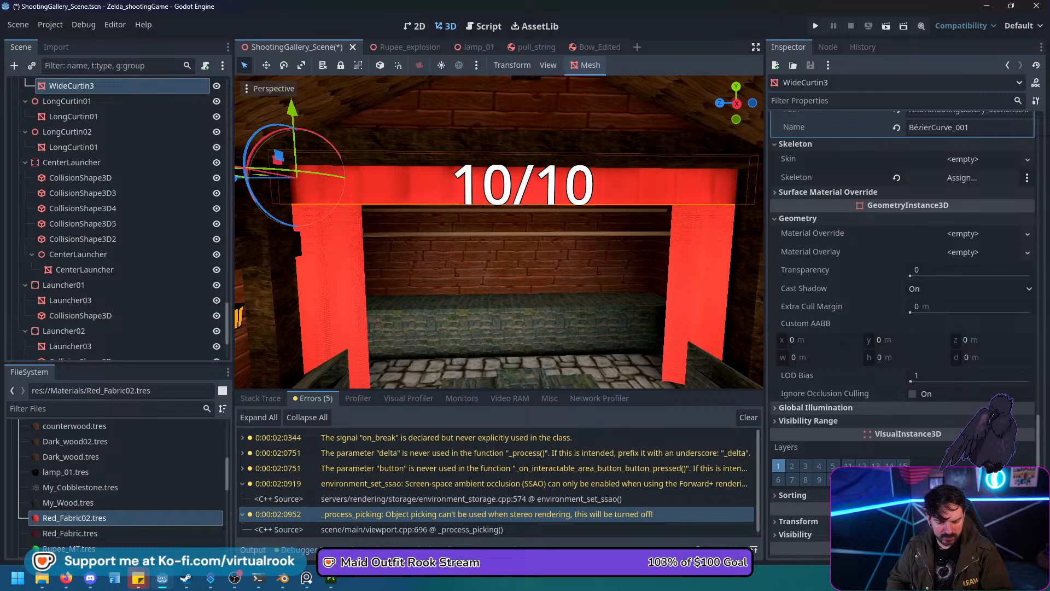
click(807, 345)
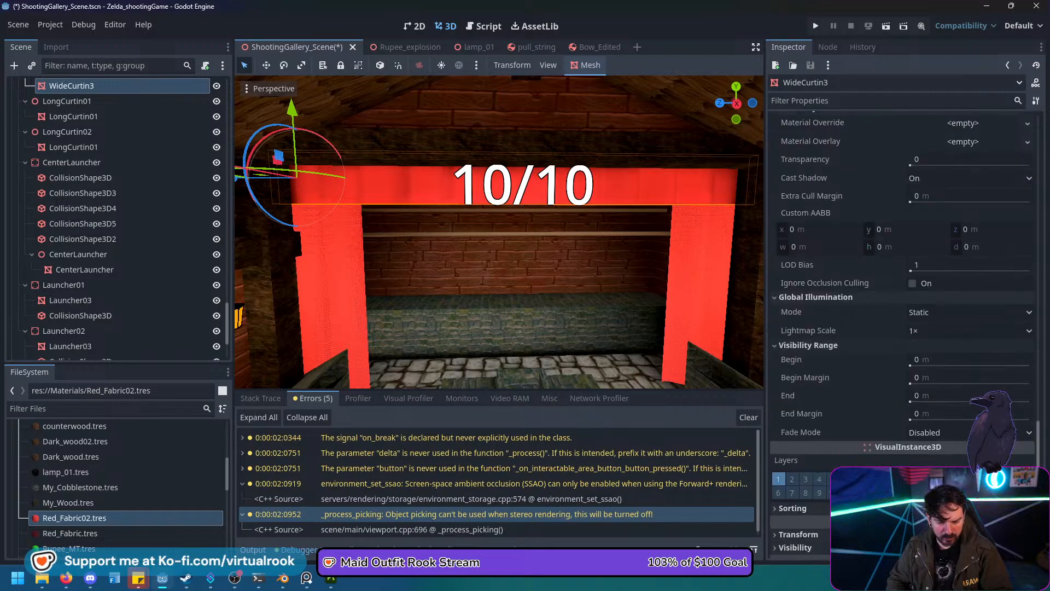
scroll(808, 345, down, 2)
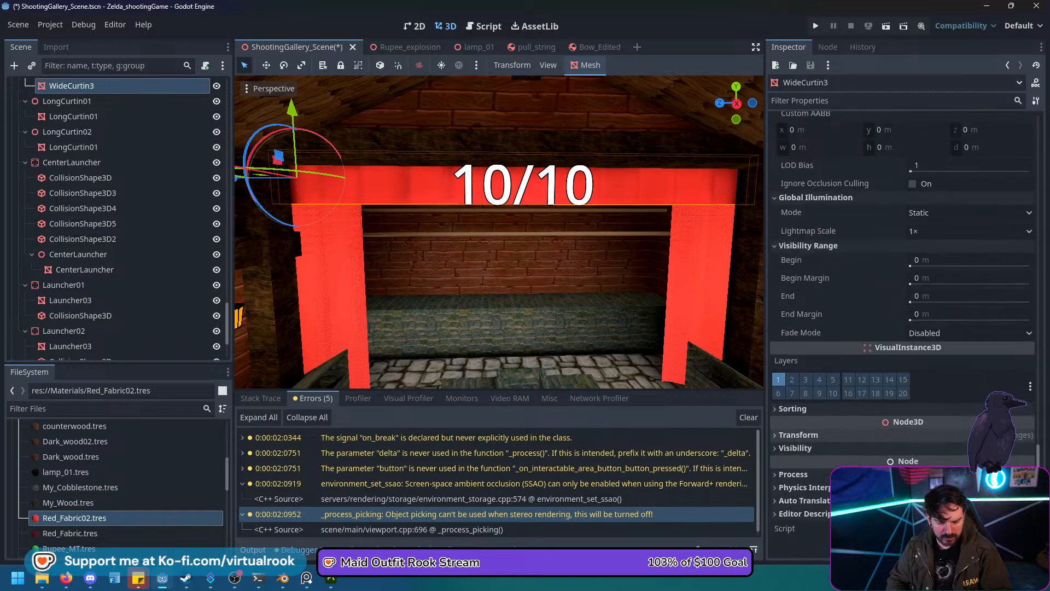
click(798, 434)
scroll(799, 383, down, 3)
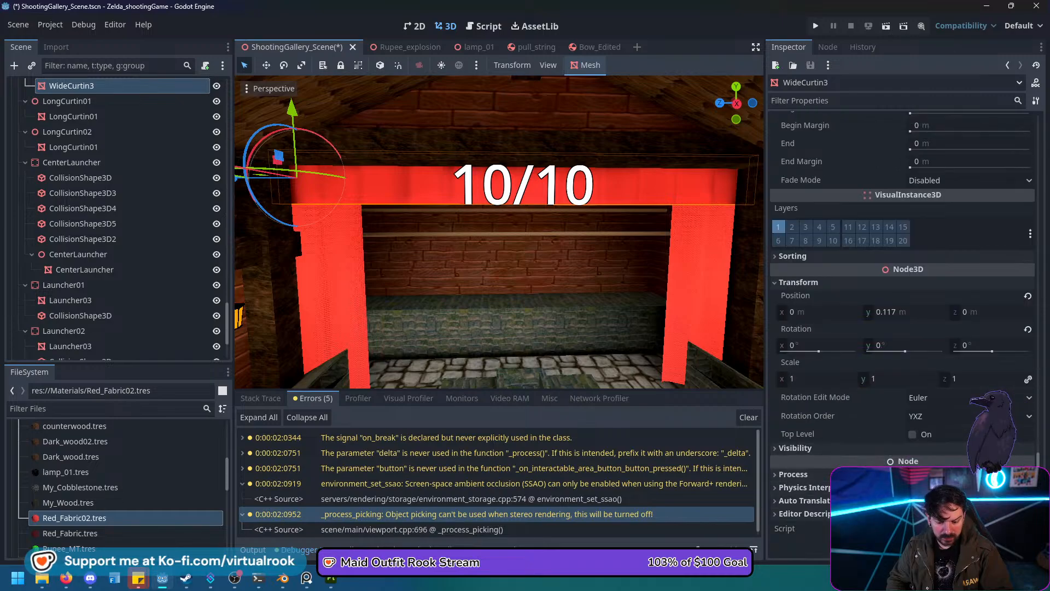
scroll(115, 218, down, 3)
Bake the lightmaps from the LightmapGI node and check the lit curtains around the Label3D counter up close.
click(57, 349)
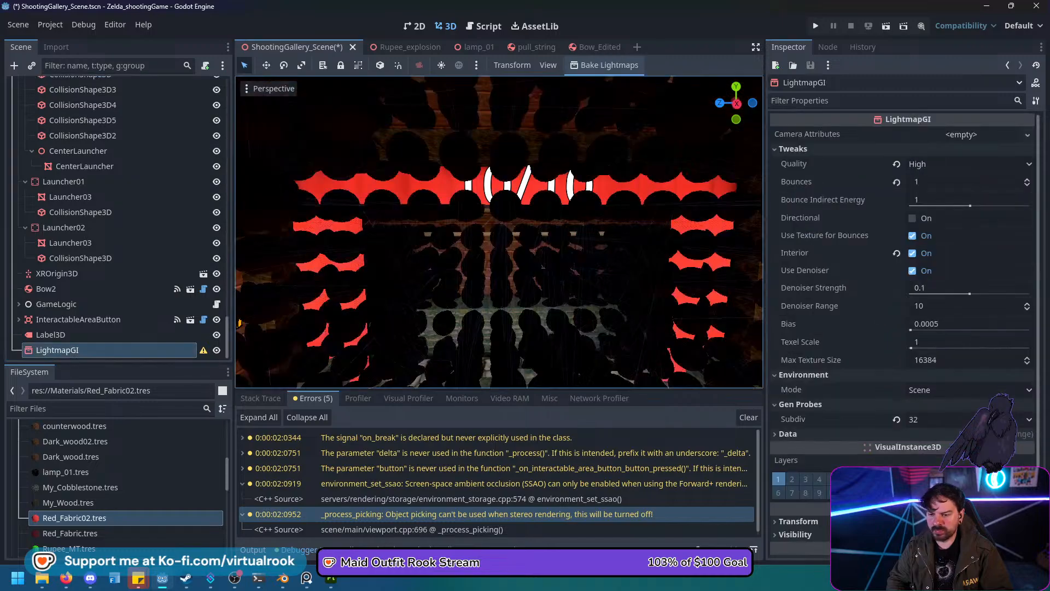
click(603, 65)
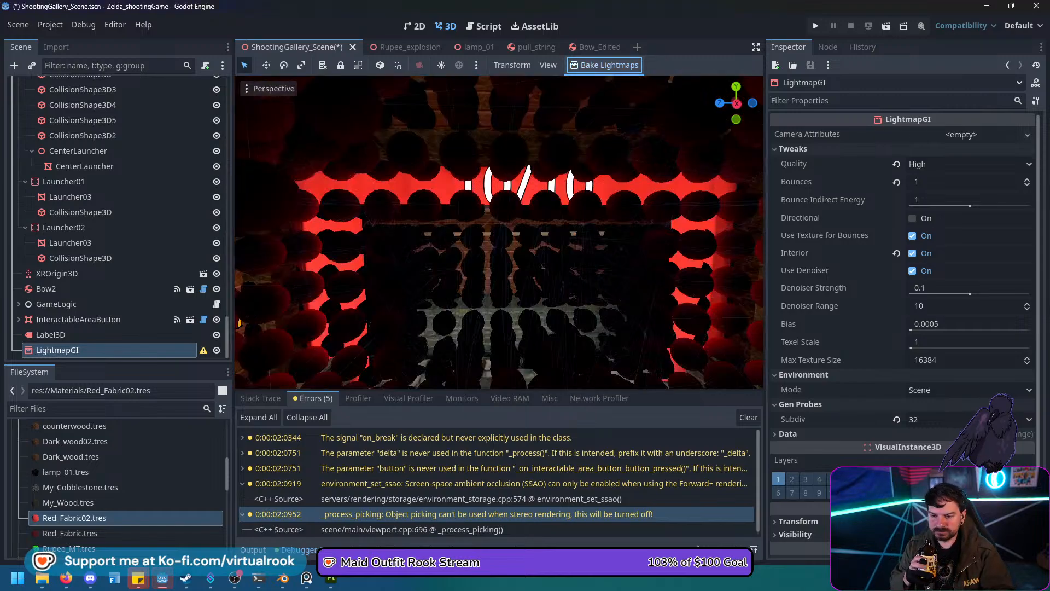
click(50, 334)
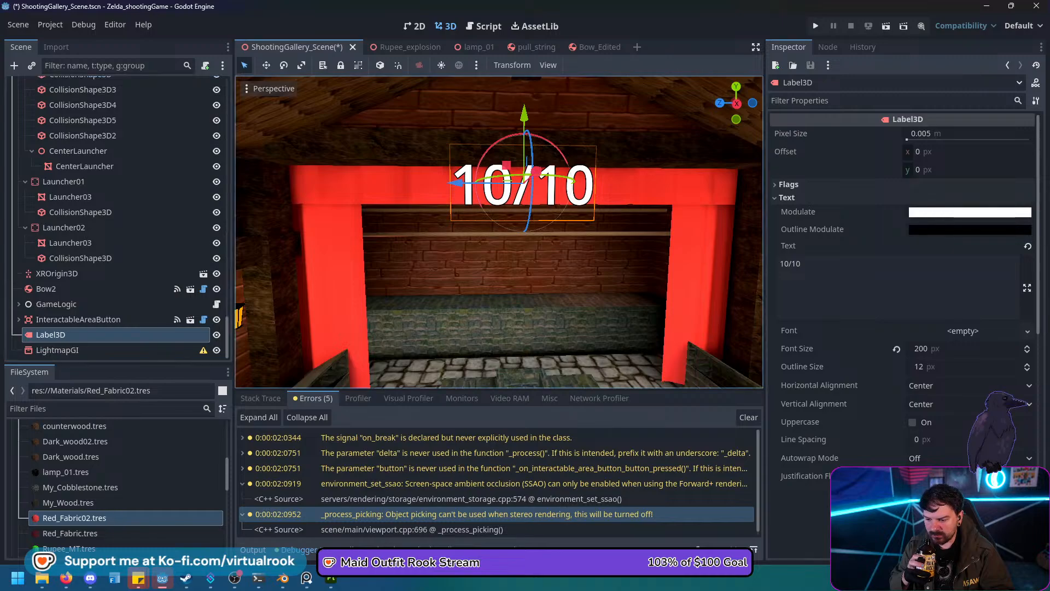
mouse_move(499, 246)
middle_down()
mouse_move(525, 142)
mouse_move(372, 219)
mouse_move(361, 246)
mouse_move(503, 238)
middle_up()
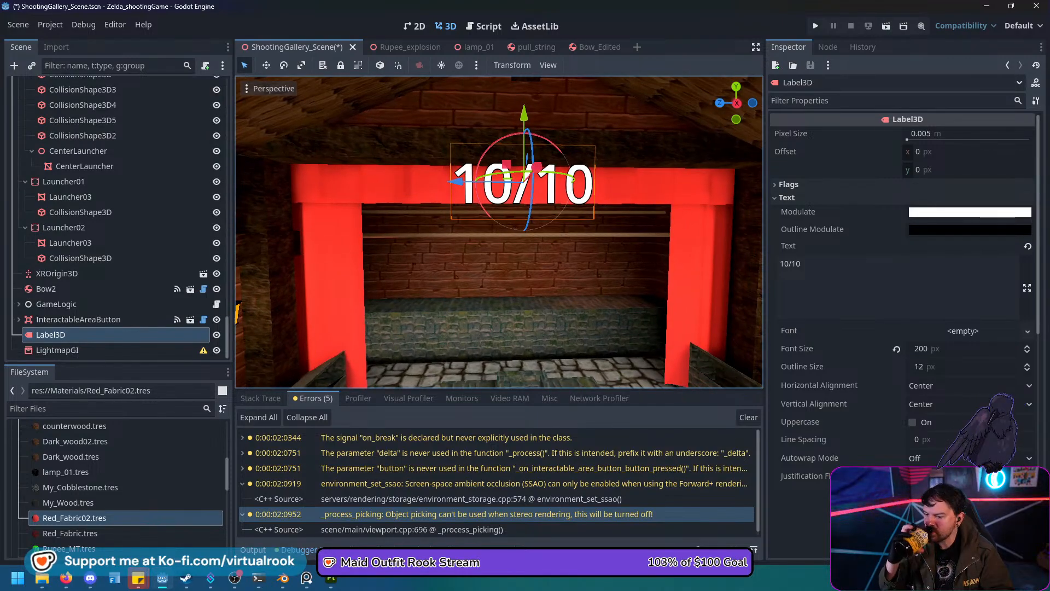
scroll(499, 232, up, 8)
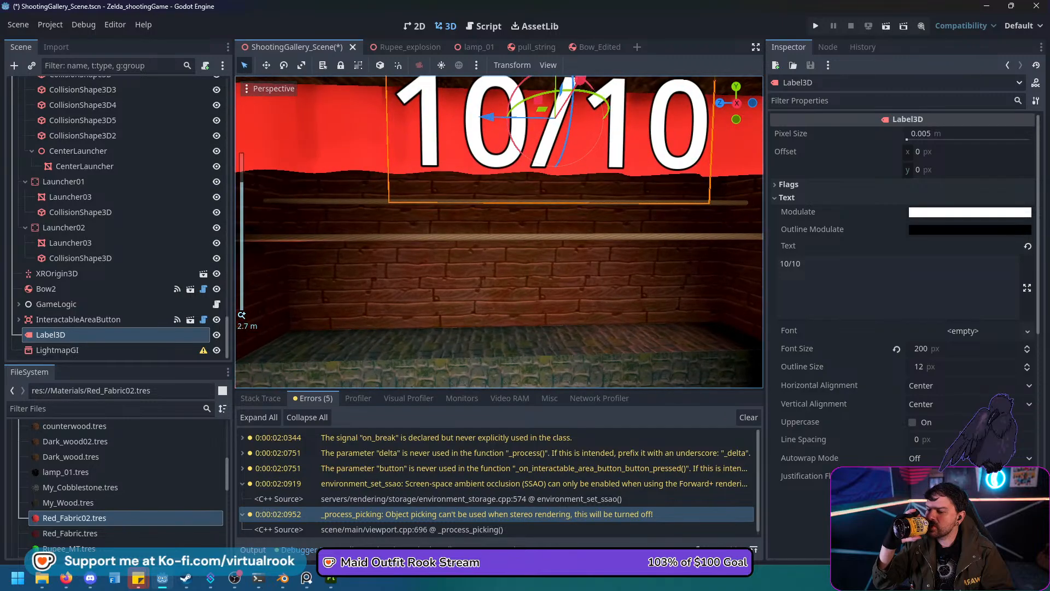
scroll(499, 232, down, 9)
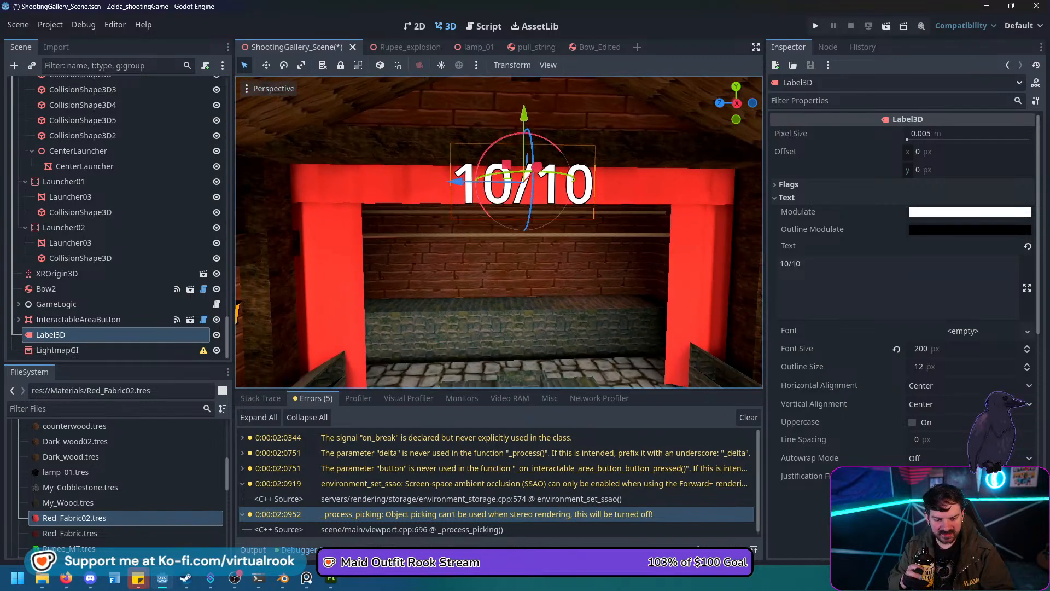
click(788, 245)
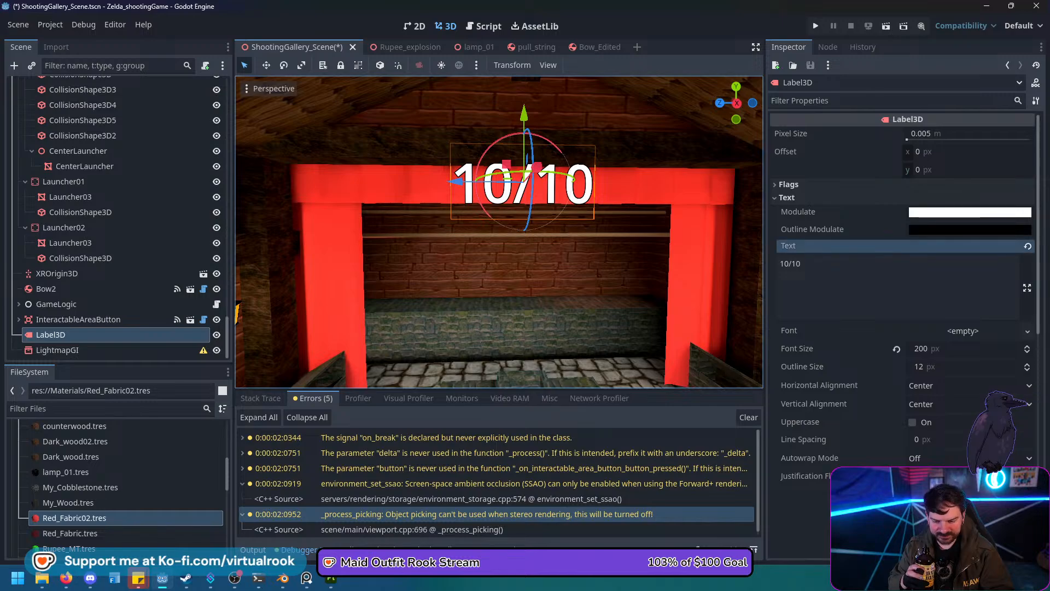
Select the wide curtain above the gallery opening and bring up its Surface 0 material properties.
click(399, 185)
scroll(902, 284, up, 10)
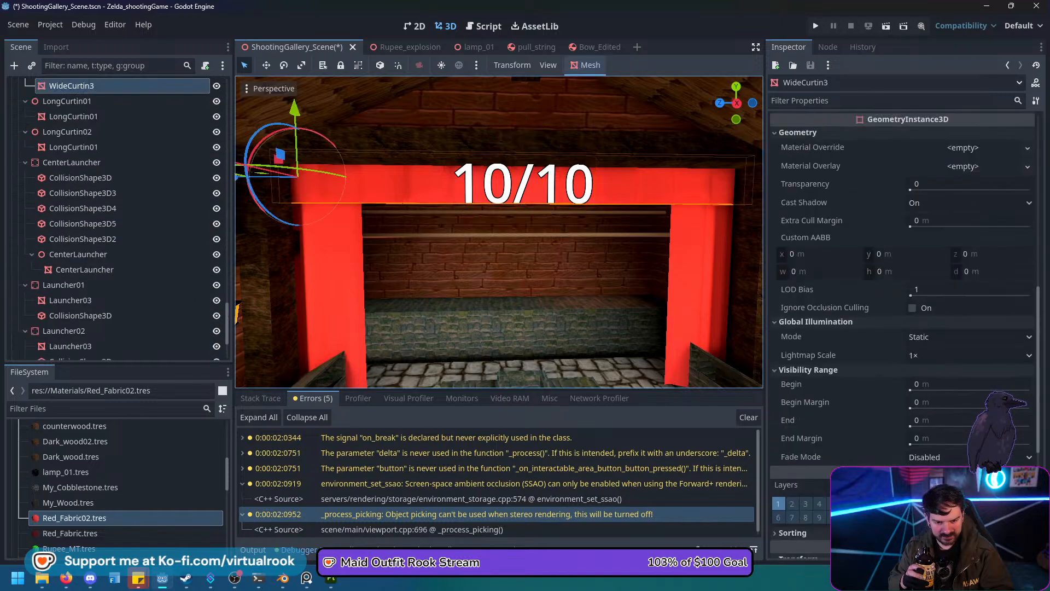
click(969, 300)
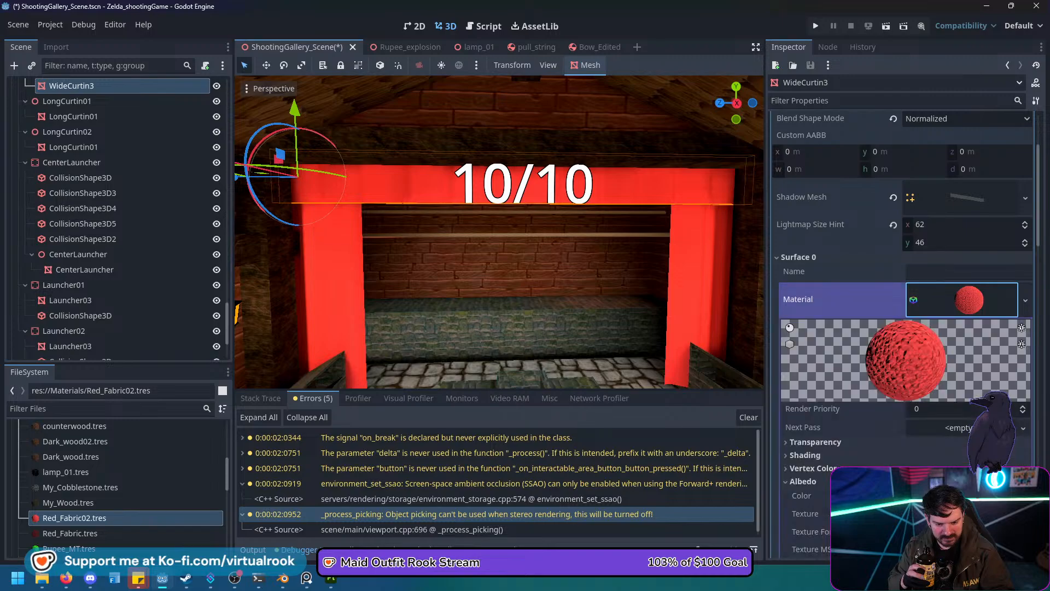
scroll(902, 328, down, 2)
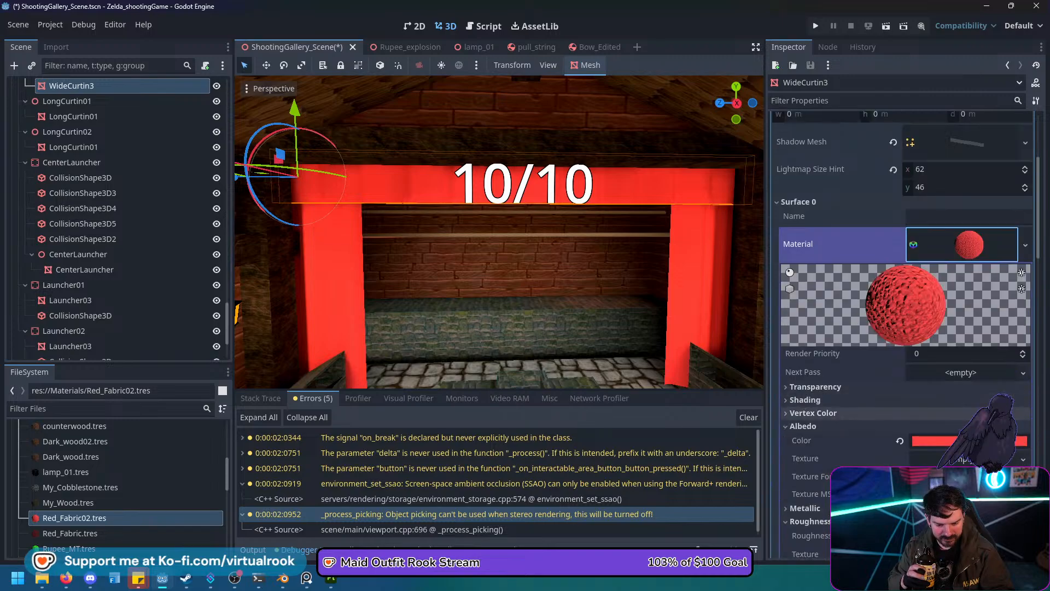
scroll(902, 328, down, 4)
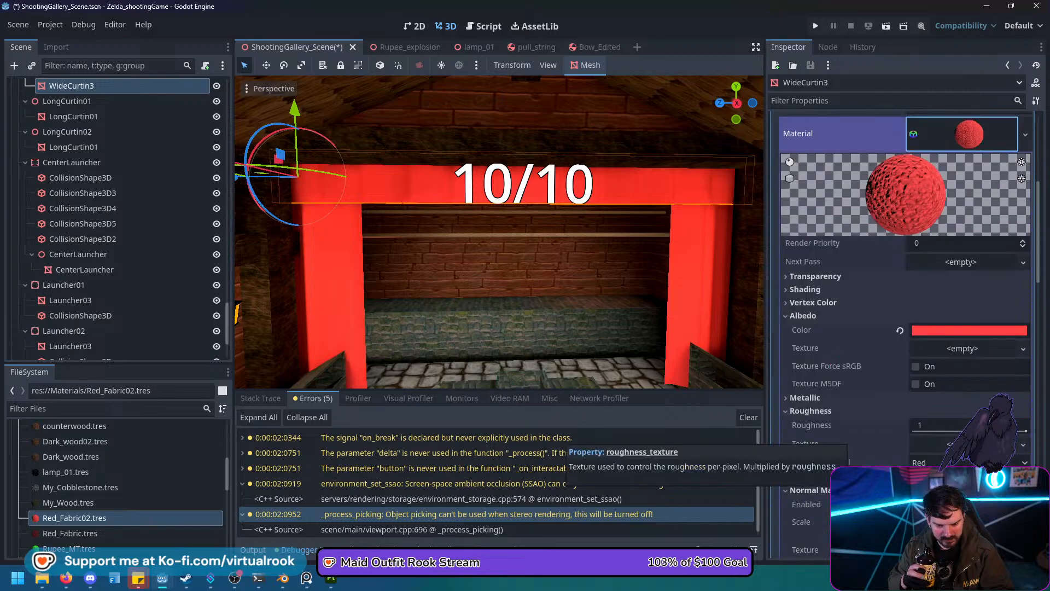
Try the No Depth Test option in the curtain material's transparency settings.
click(815, 276)
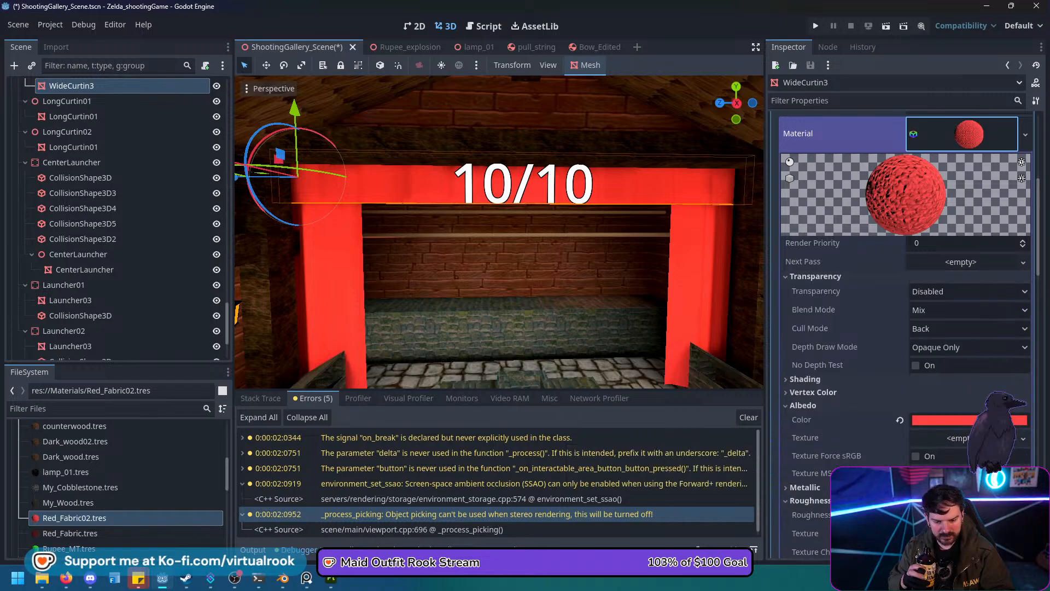
click(968, 328)
click(929, 344)
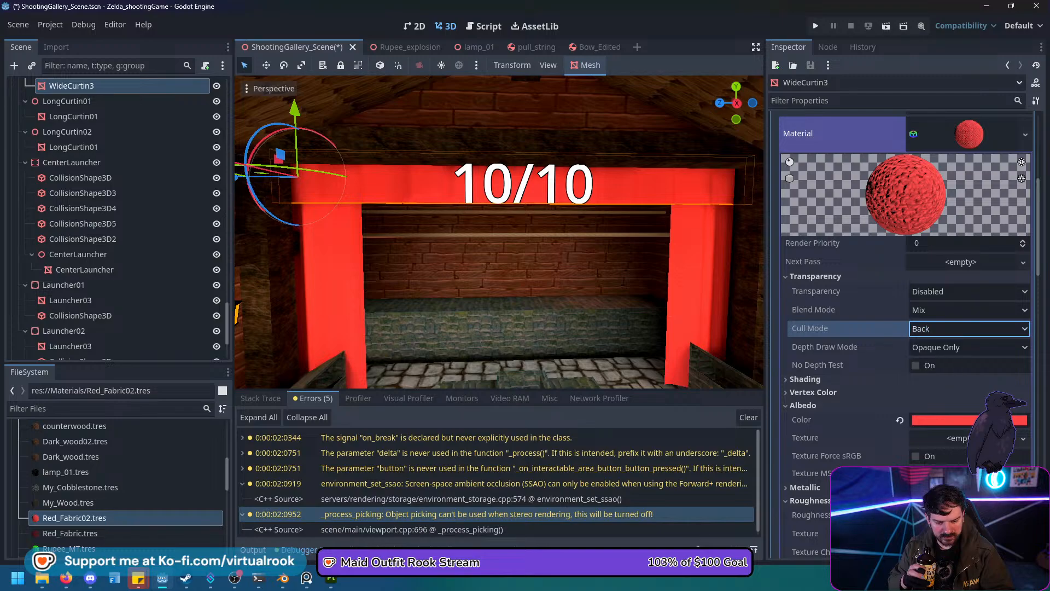
click(968, 346)
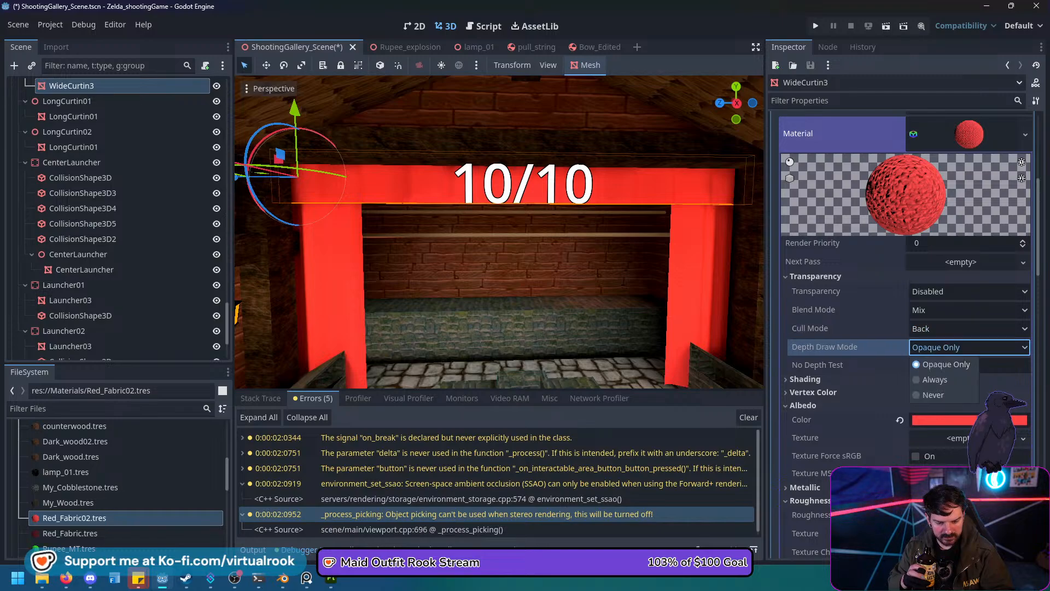
key(Escape)
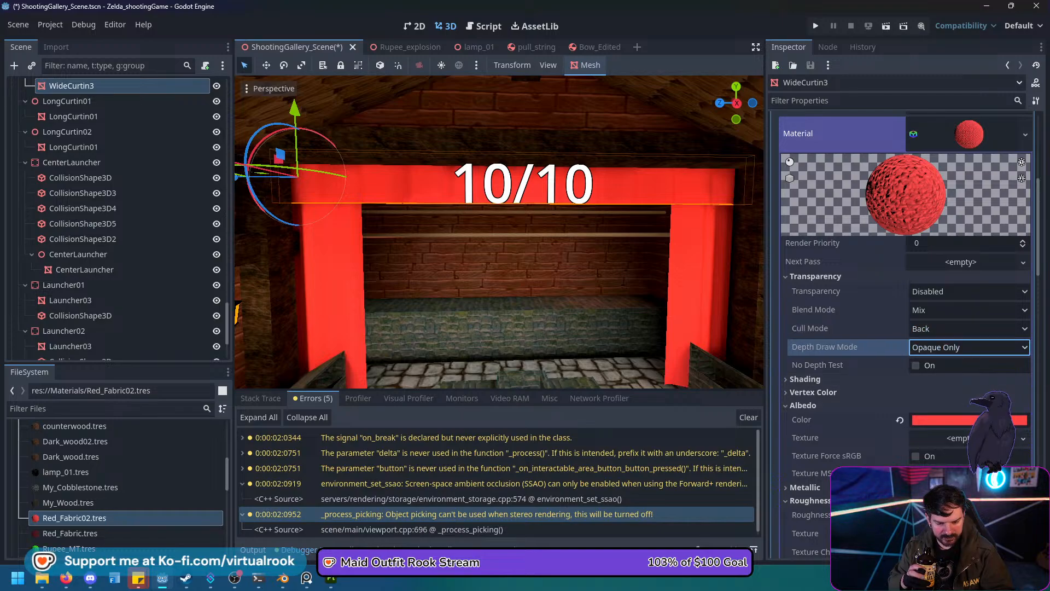
click(916, 365)
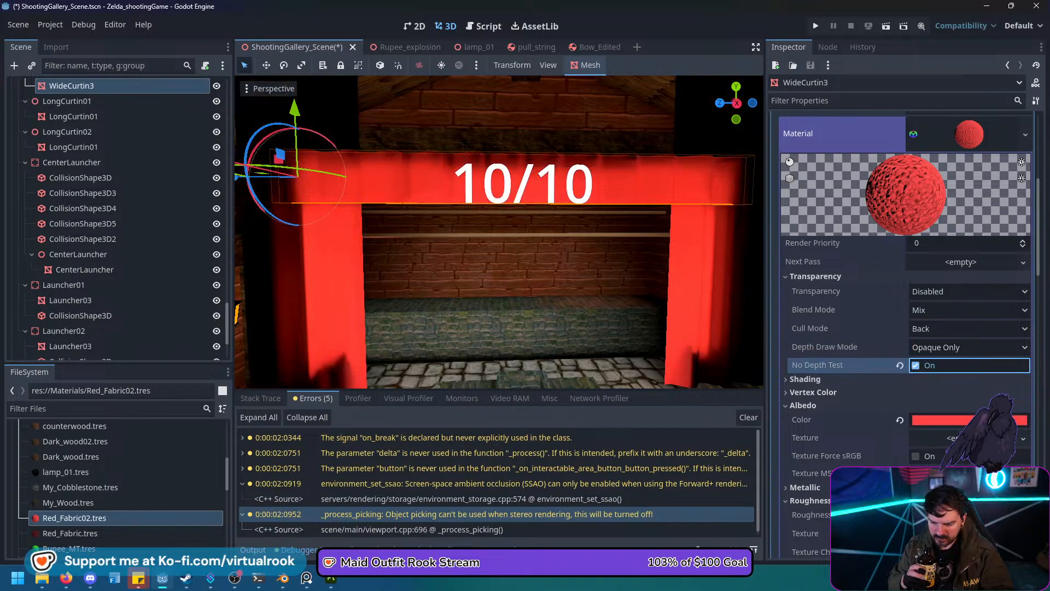
click(915, 365)
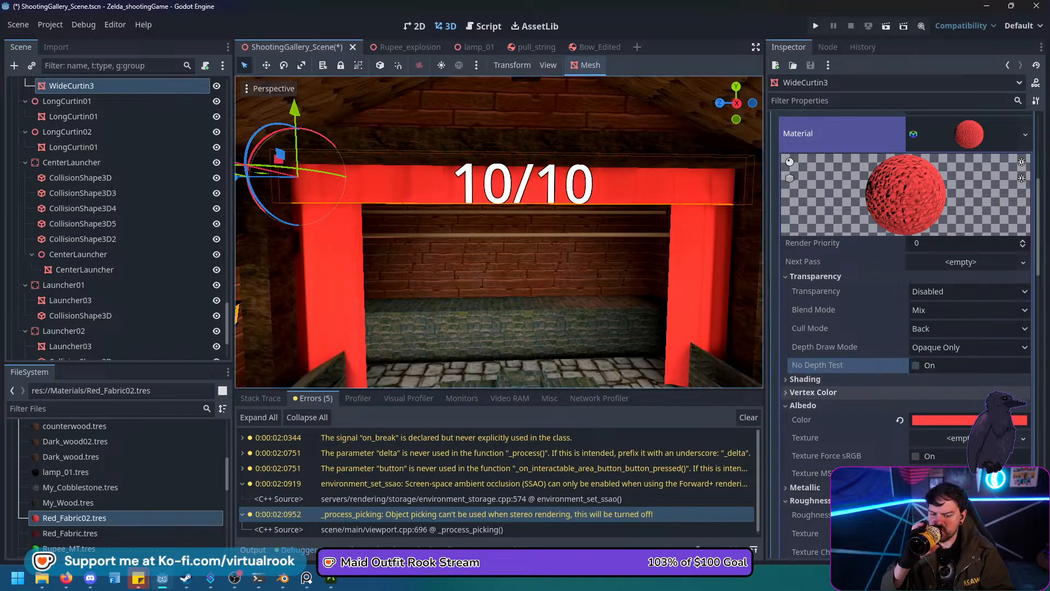
Check the curtain material's Shading settings, collapse its expanded property sections and look through the list of groups.
click(875, 378)
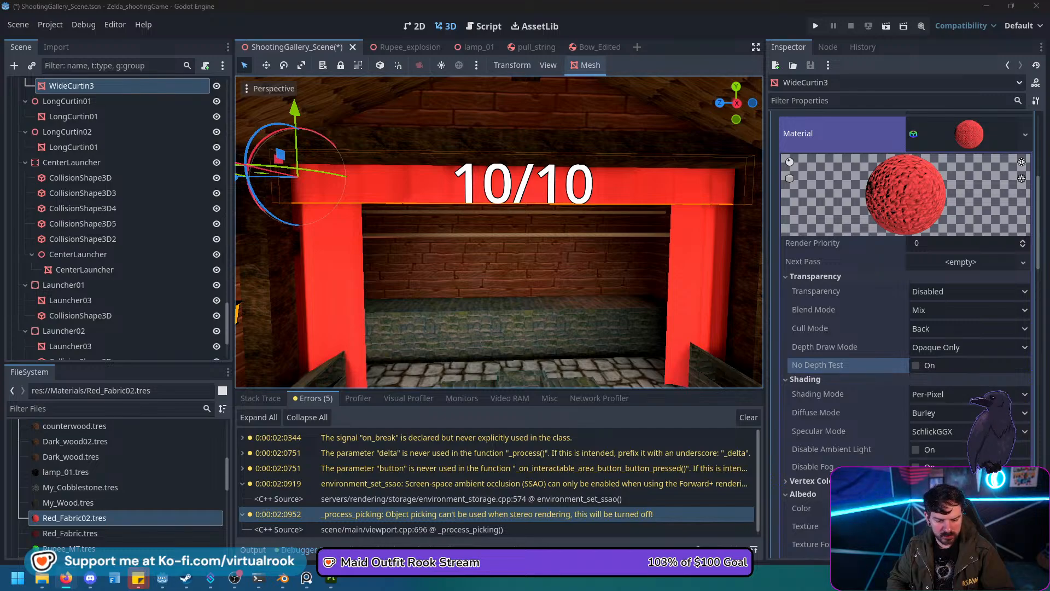
click(804, 379)
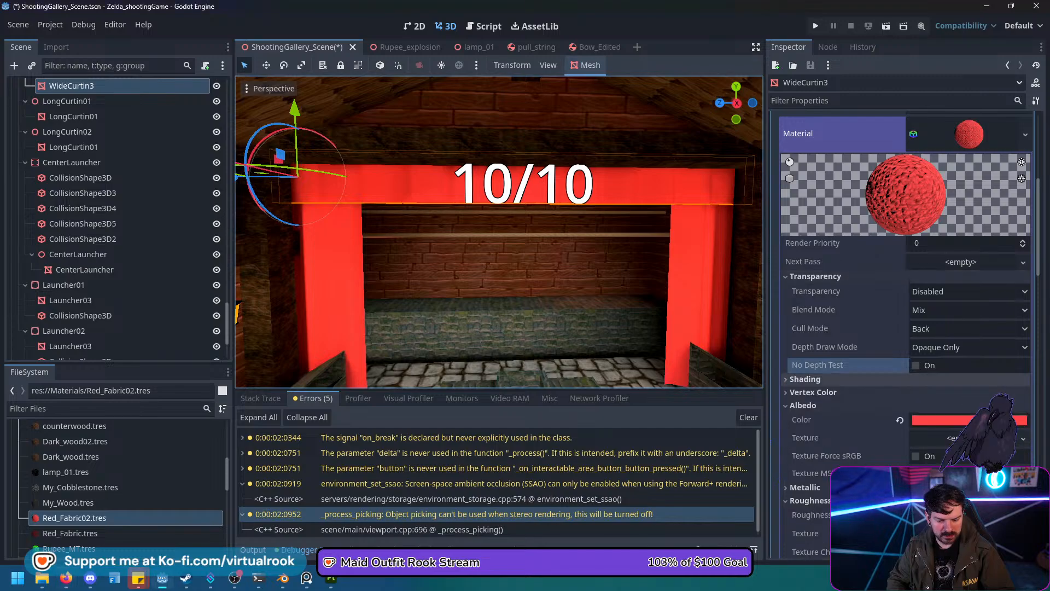
click(814, 276)
click(803, 316)
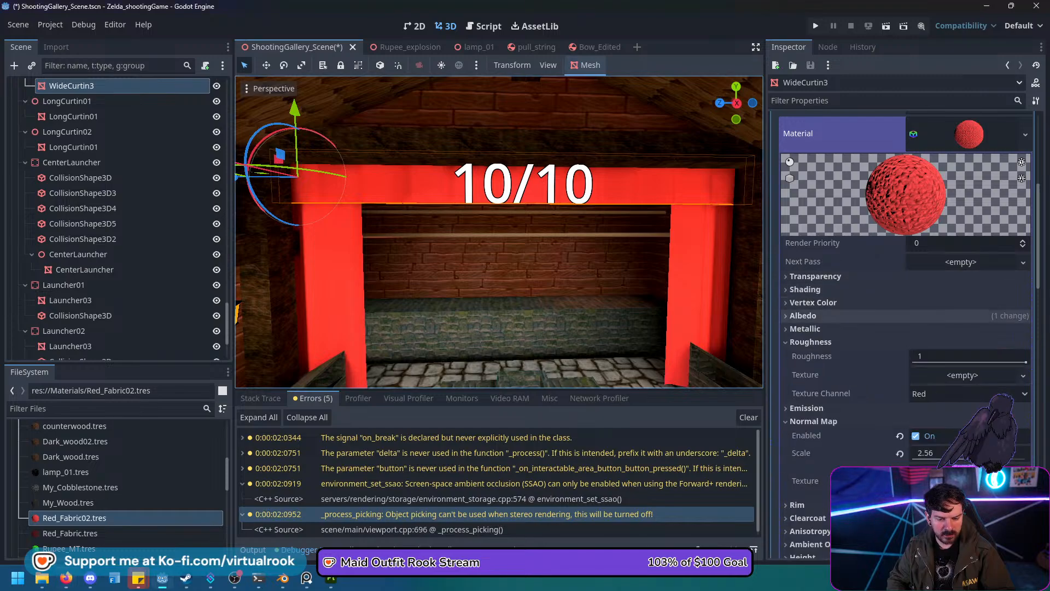
click(811, 342)
click(813, 368)
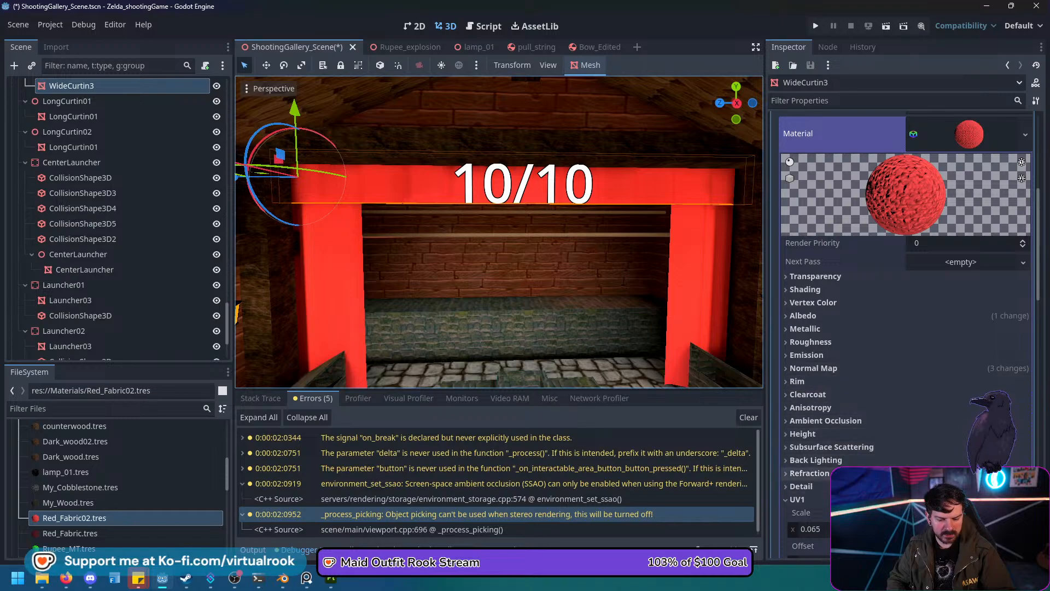
scroll(875, 444, down, 2)
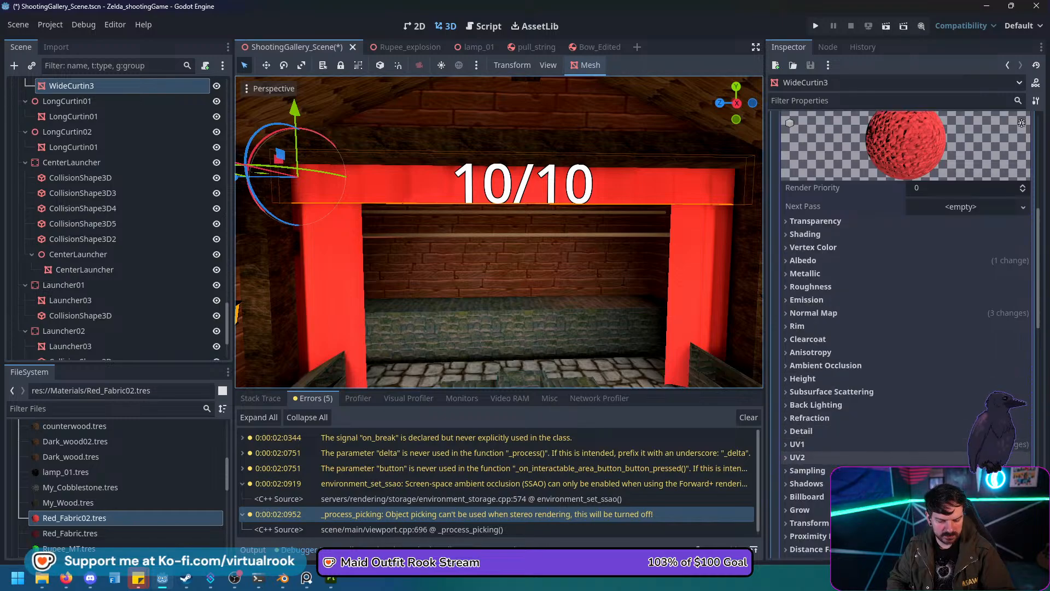
scroll(875, 444, down, 2)
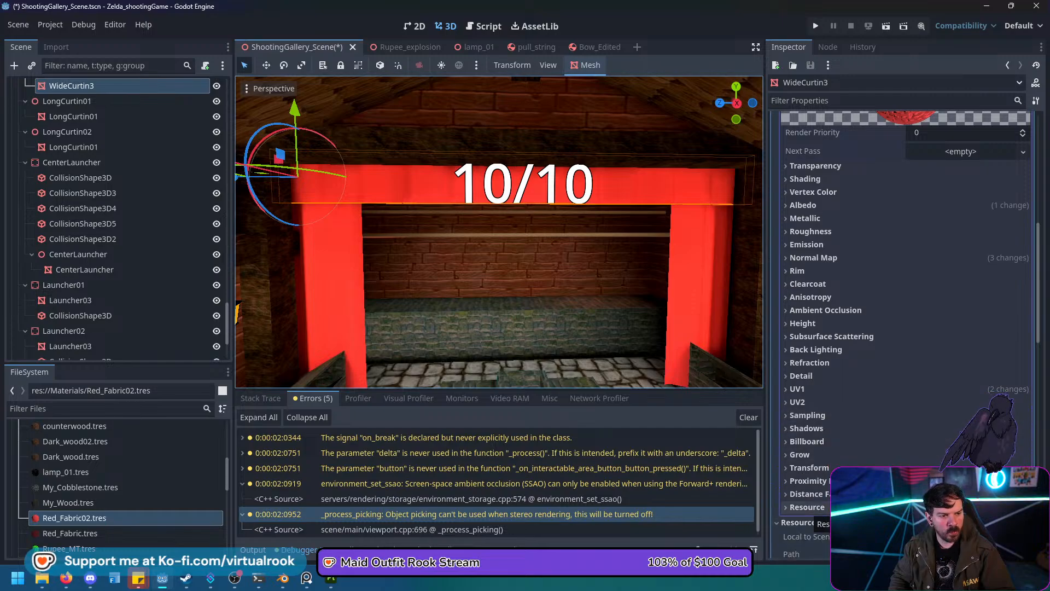
scroll(815, 511, up, 5)
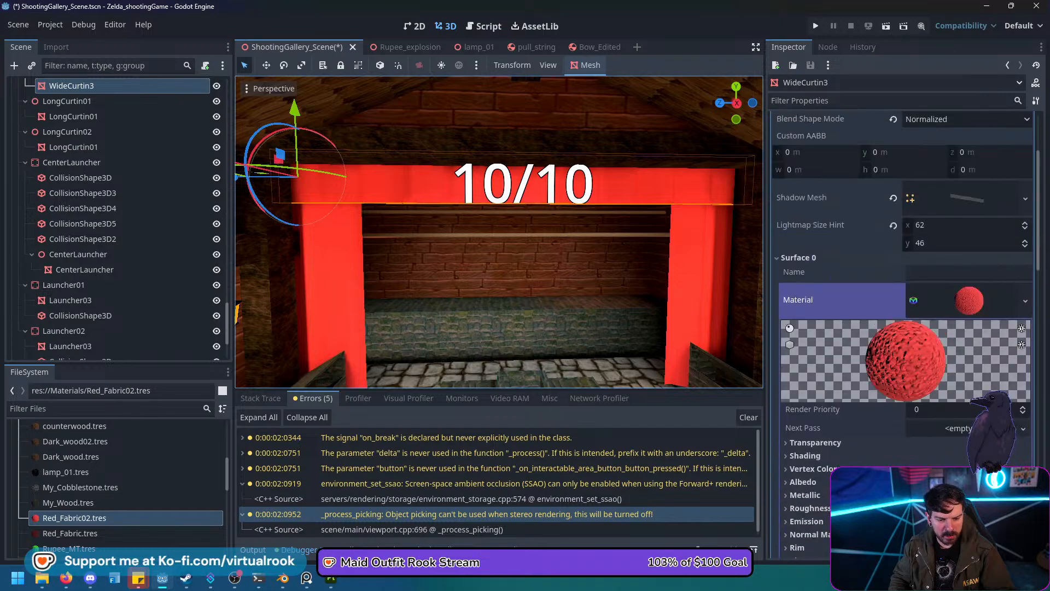
Expand the wide curtain material's Transparency settings and save the shooting gallery scene.
click(1025, 300)
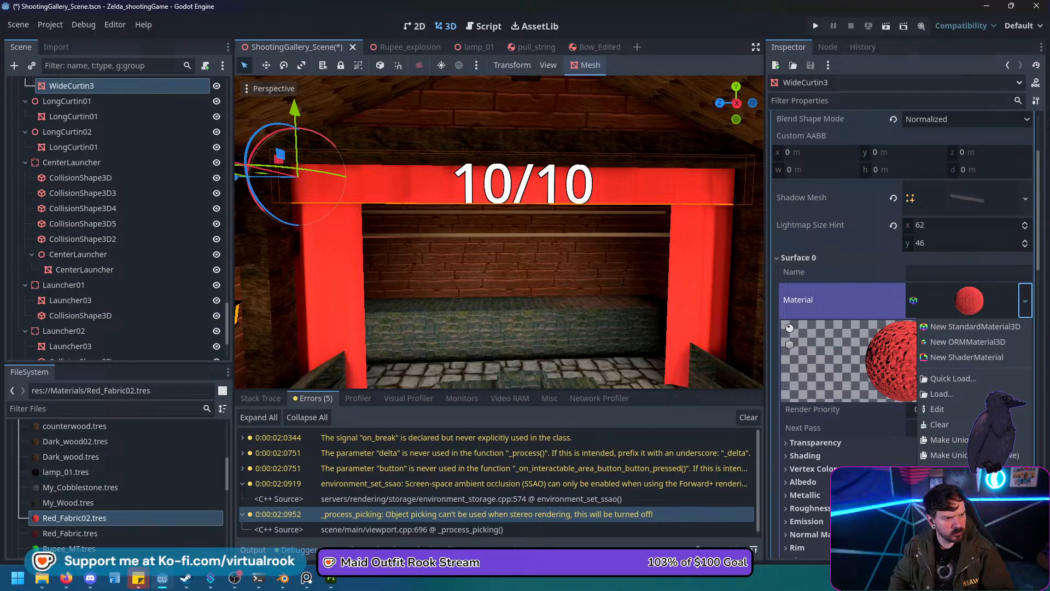
key(alt+Tab)
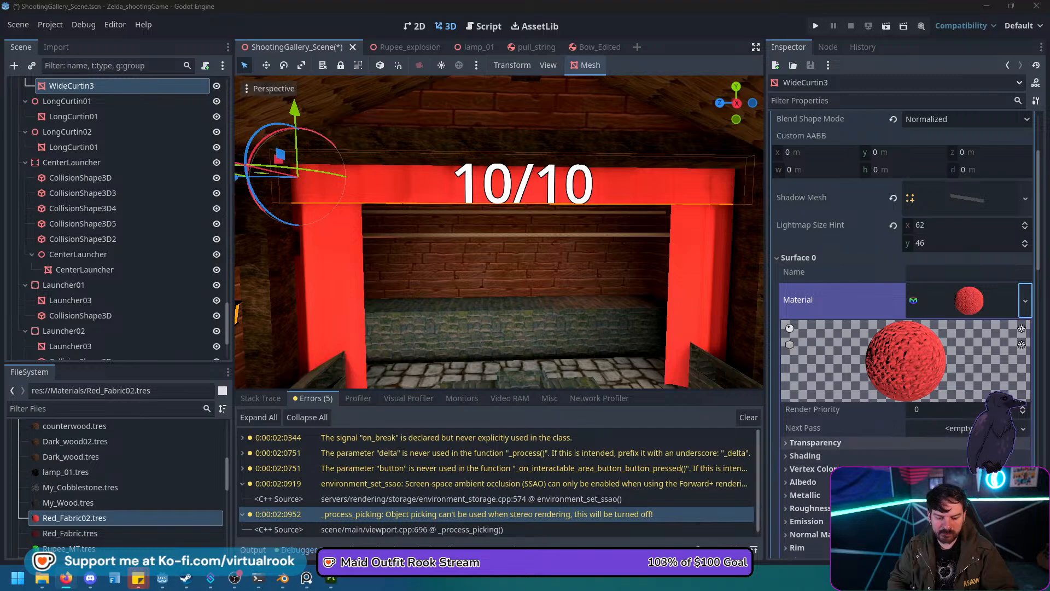
click(815, 442)
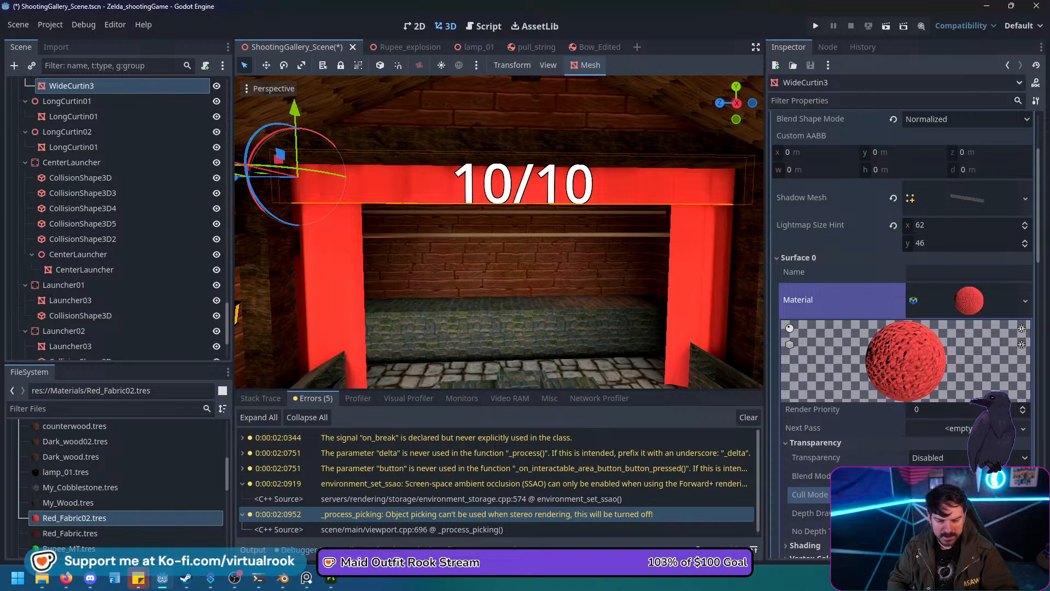
key(ctrl+s)
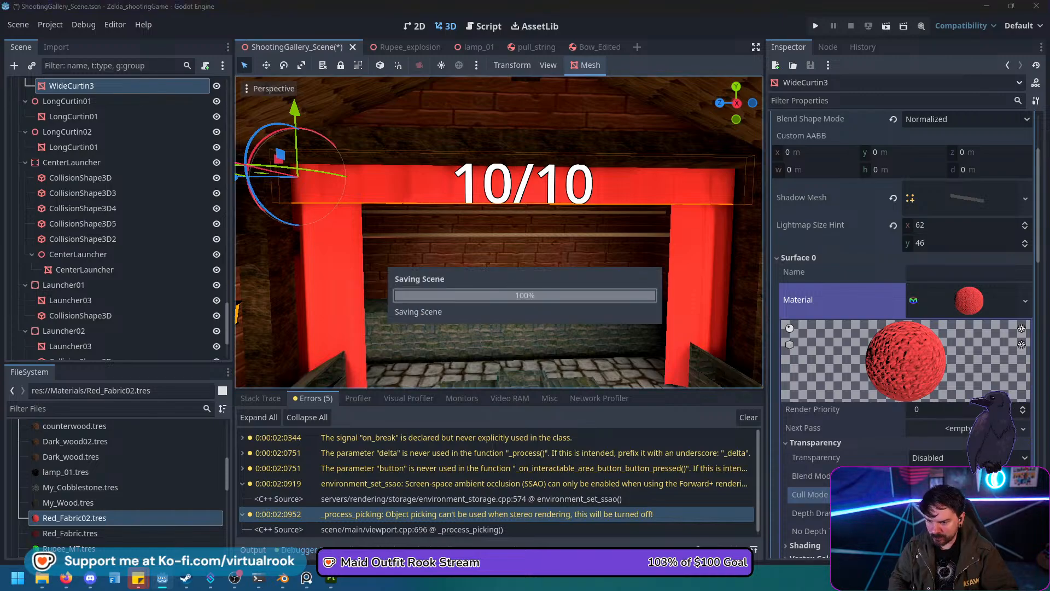
Rebake the lightmaps from the LightmapGI node and inspect the corner of the wide curtain at close range.
scroll(117, 218, down, 3)
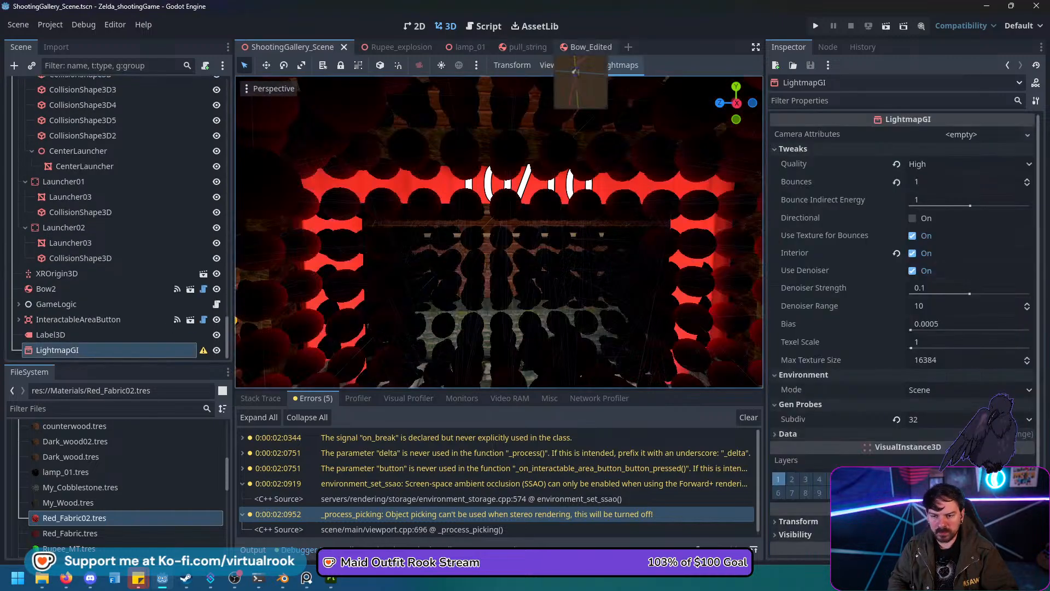
click(604, 65)
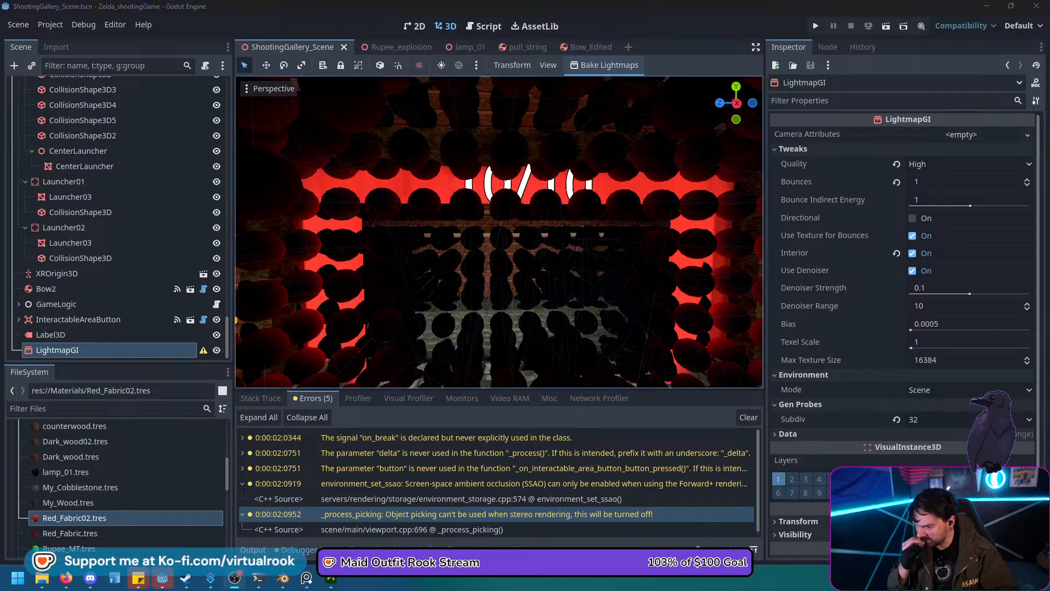
click(50, 334)
scroll(499, 232, up, 8)
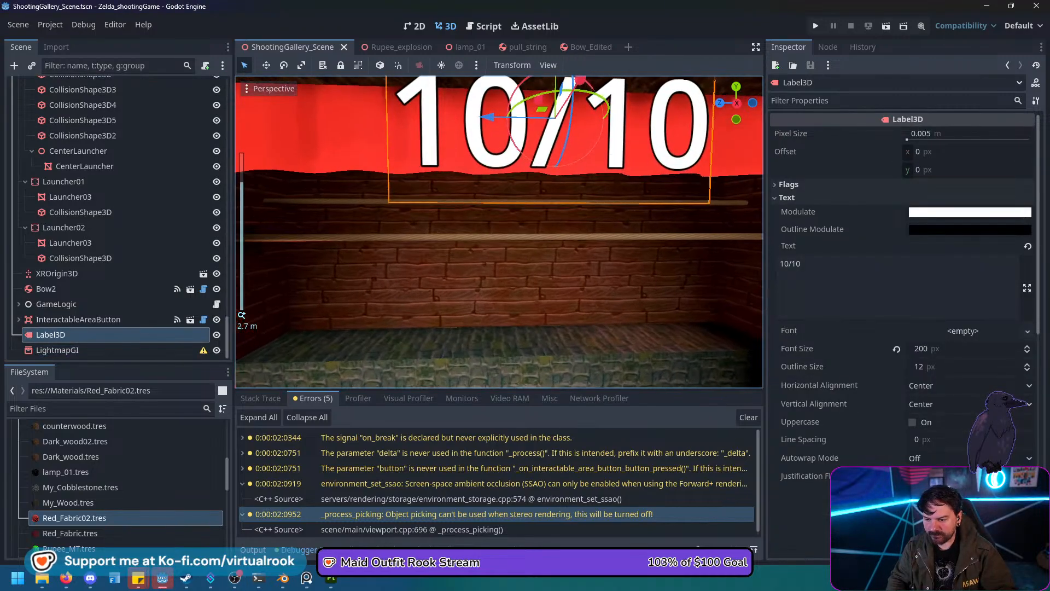
shift+middle_drag(383, 219, 689, 273)
scroll(499, 232, up, 6)
shift+middle_drag(499, 232, 610, 271)
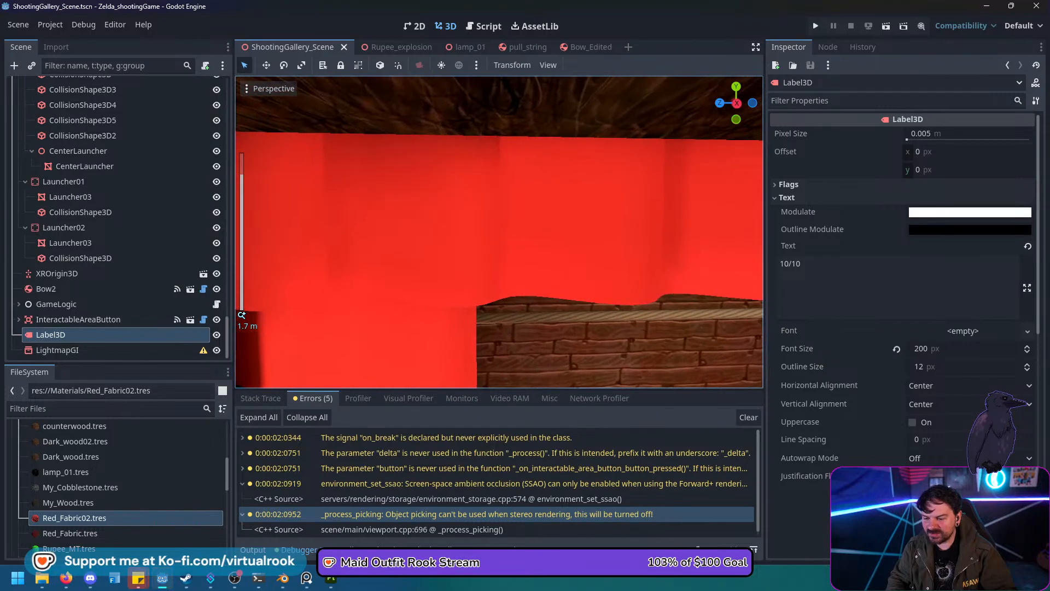
shift+middle_drag(438, 232, 536, 251)
Select the long horizontal support beam on the side wall and shift it lengthwise along the wall, away from the curtains.
click(367, 267)
scroll(498, 231, down, 9)
shift+middle_drag(394, 240, 640, 241)
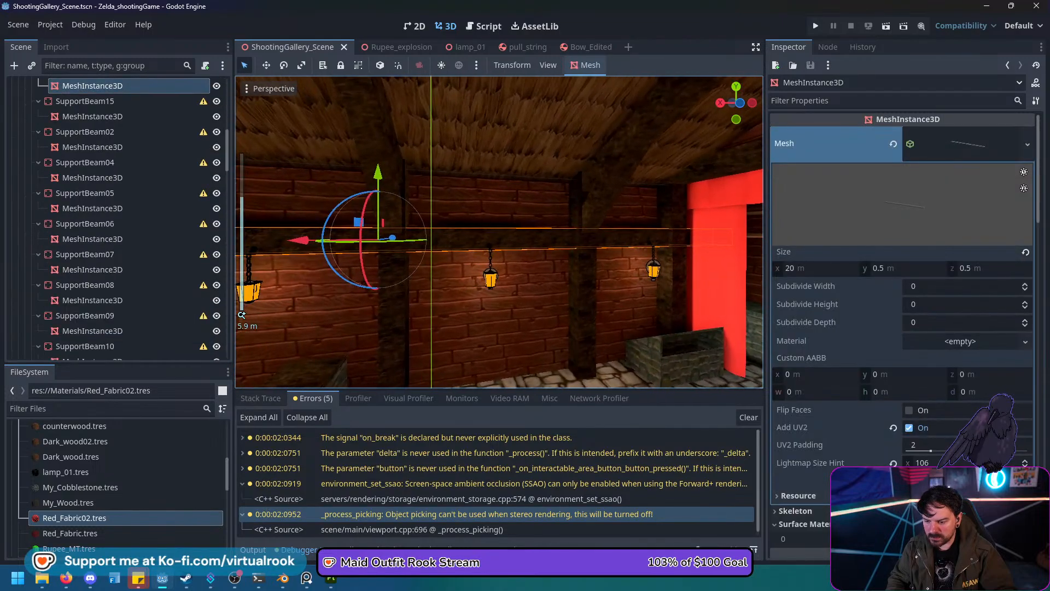
drag(307, 240, 180, 239)
mouse_move(383, 241)
middle_down()
mouse_move(588, 241)
mouse_move(391, 241)
middle_up()
scroll(498, 231, up, 7)
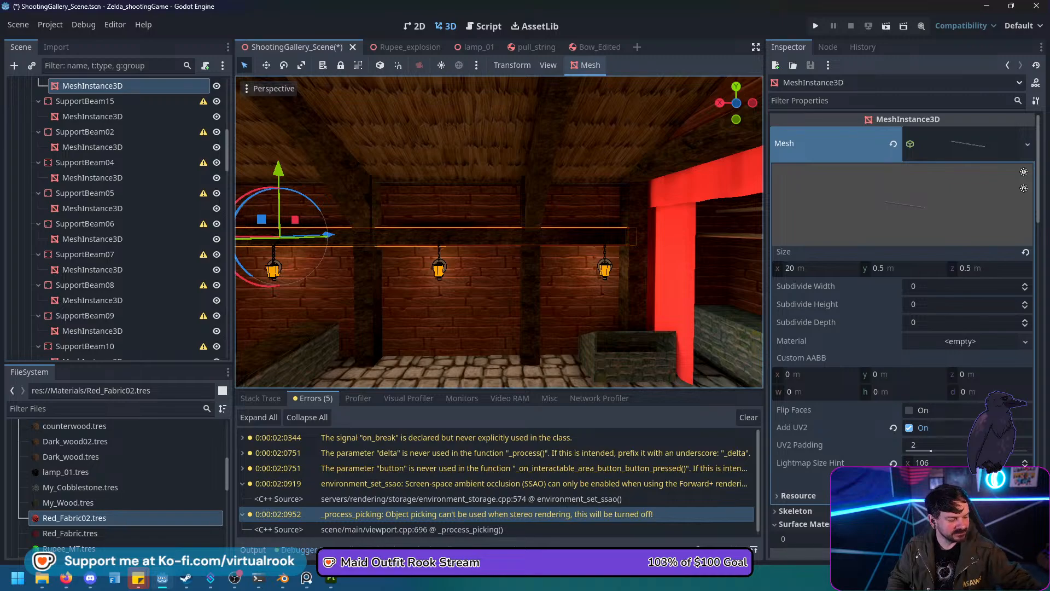
middle_drag(391, 240, 546, 244)
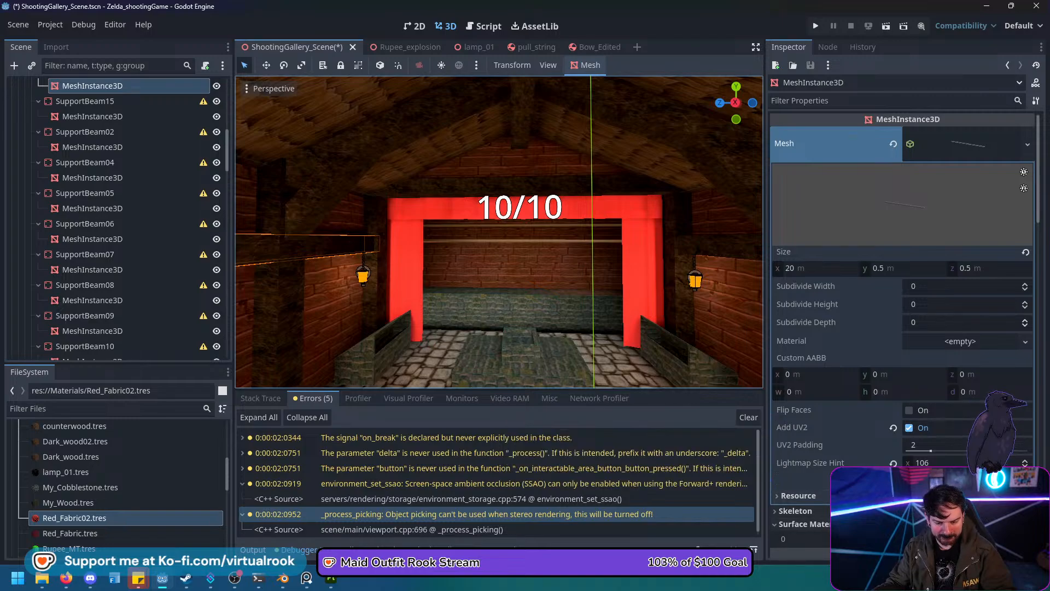
Reopen the wide curtain's Surface 0 material and try its No Depth Test option.
click(437, 208)
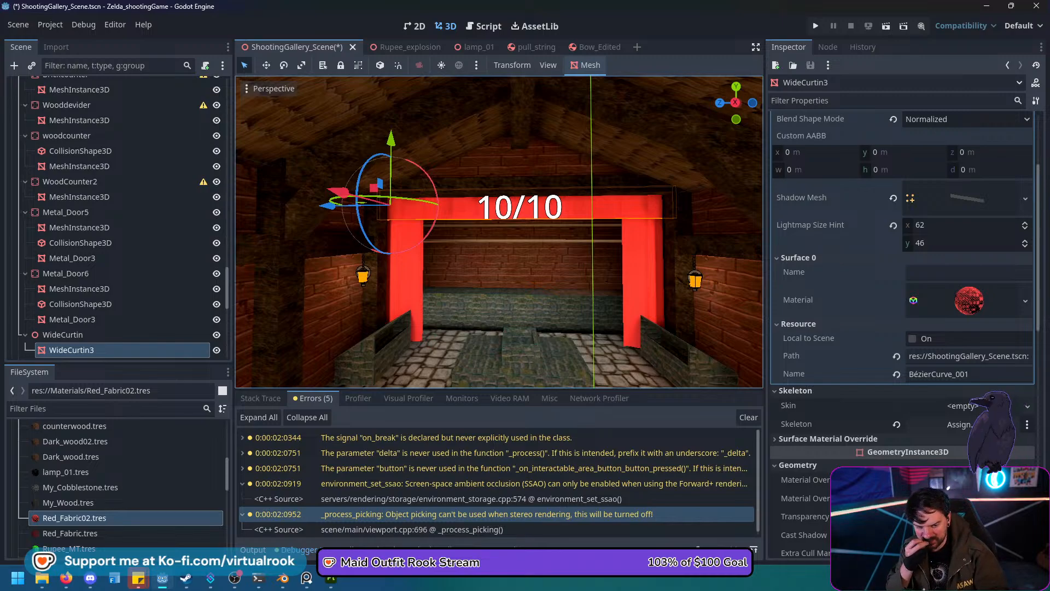
click(968, 300)
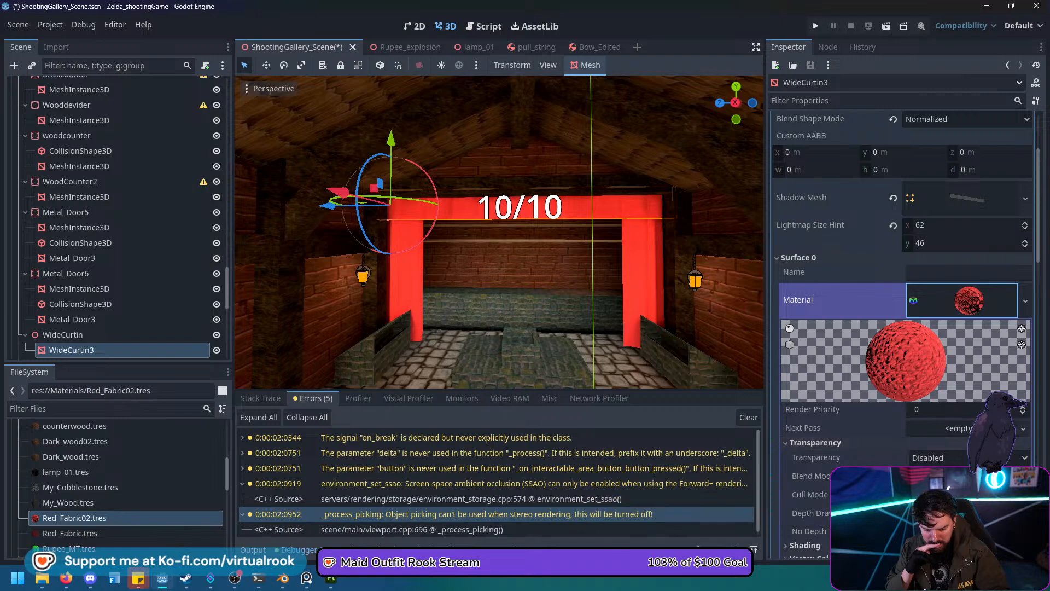
click(916, 531)
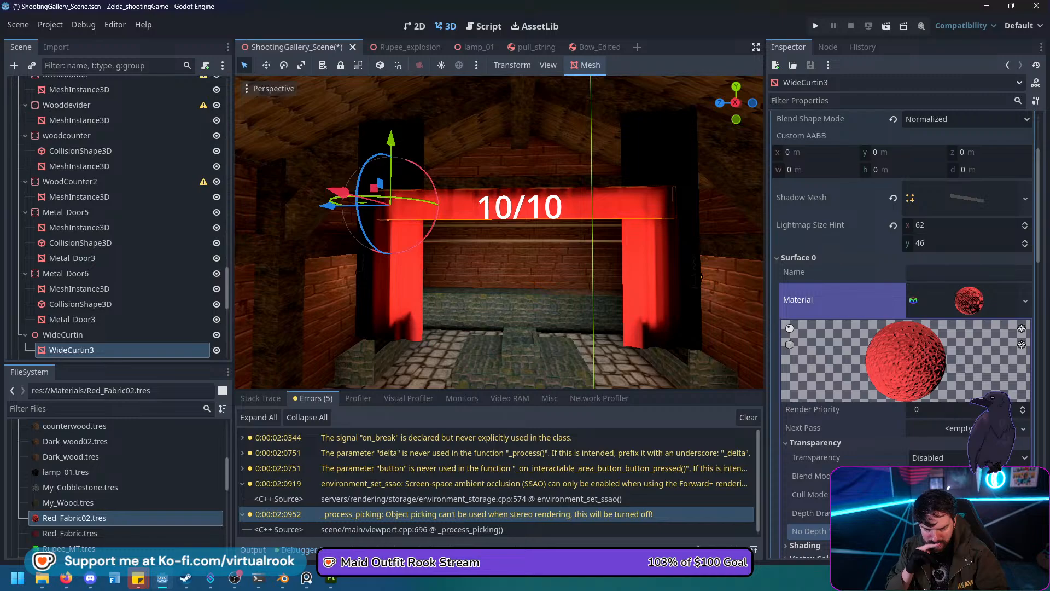
click(916, 531)
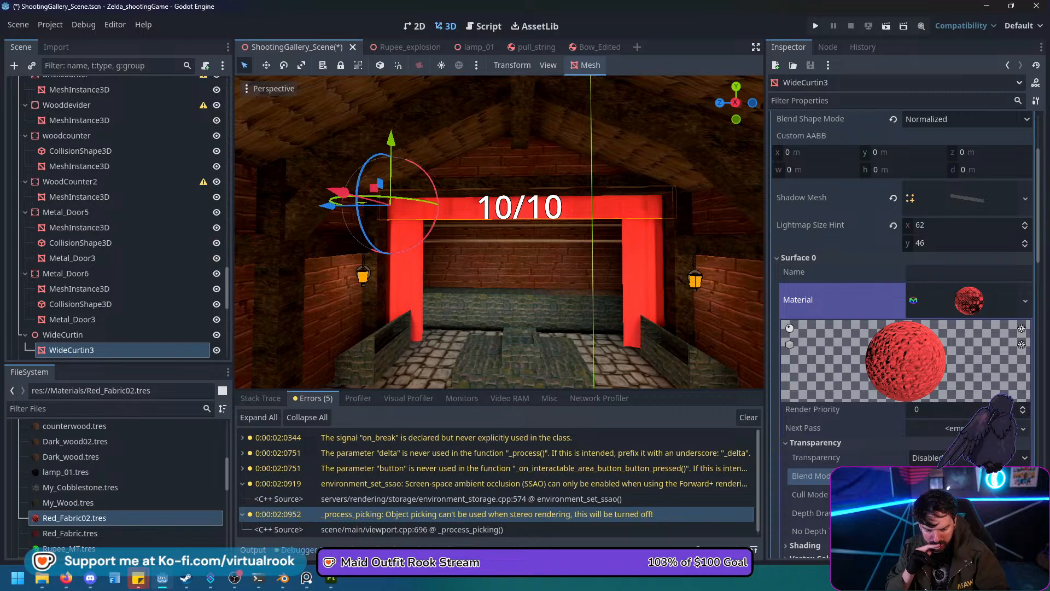
Turn on Disable Ambient Light in the Shading settings of the wide curtain's material.
click(815, 442)
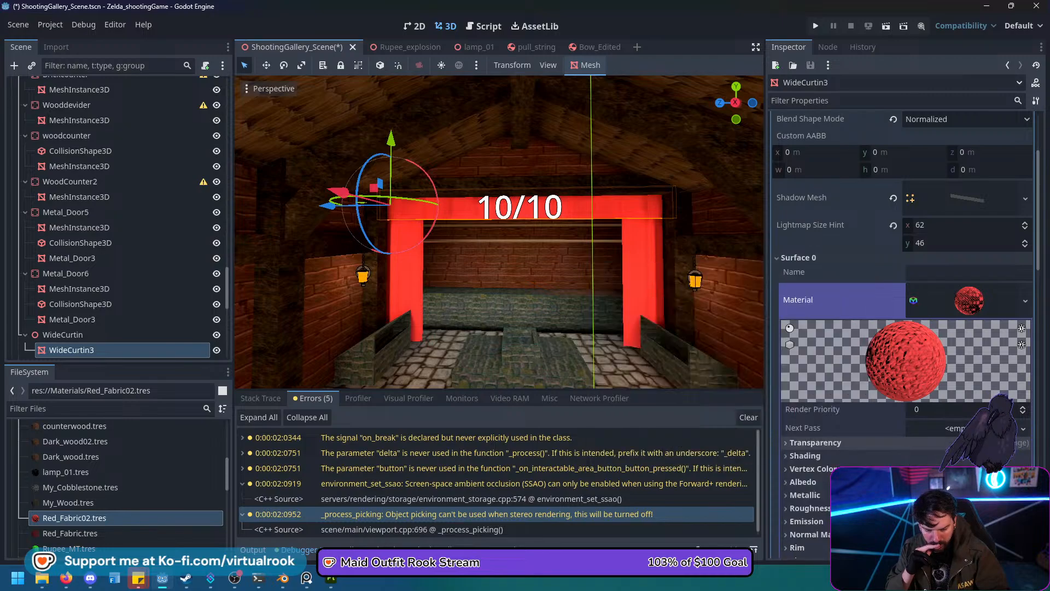
click(804, 455)
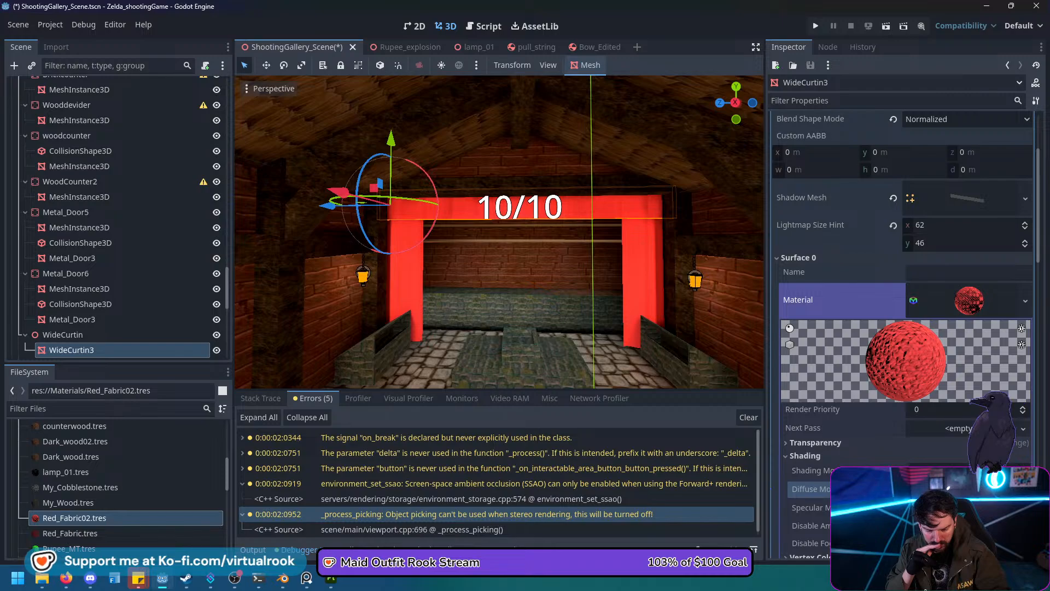
click(912, 524)
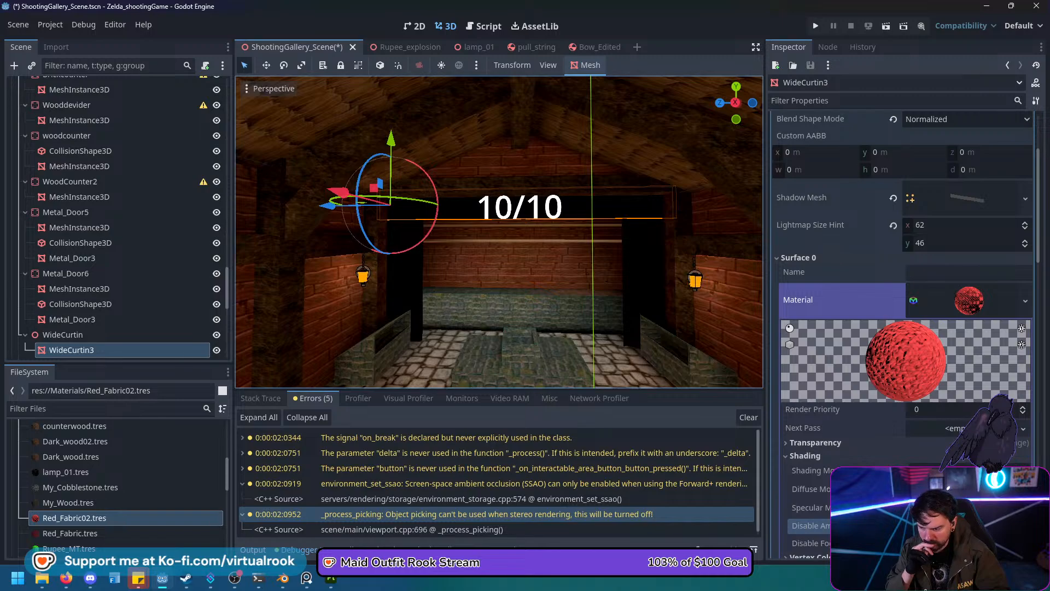
Bake the lightmaps from the LightmapGI node with ambient light disabled on the curtain material and view the curtains near the Label3D counter.
scroll(115, 219, down, 10)
click(57, 350)
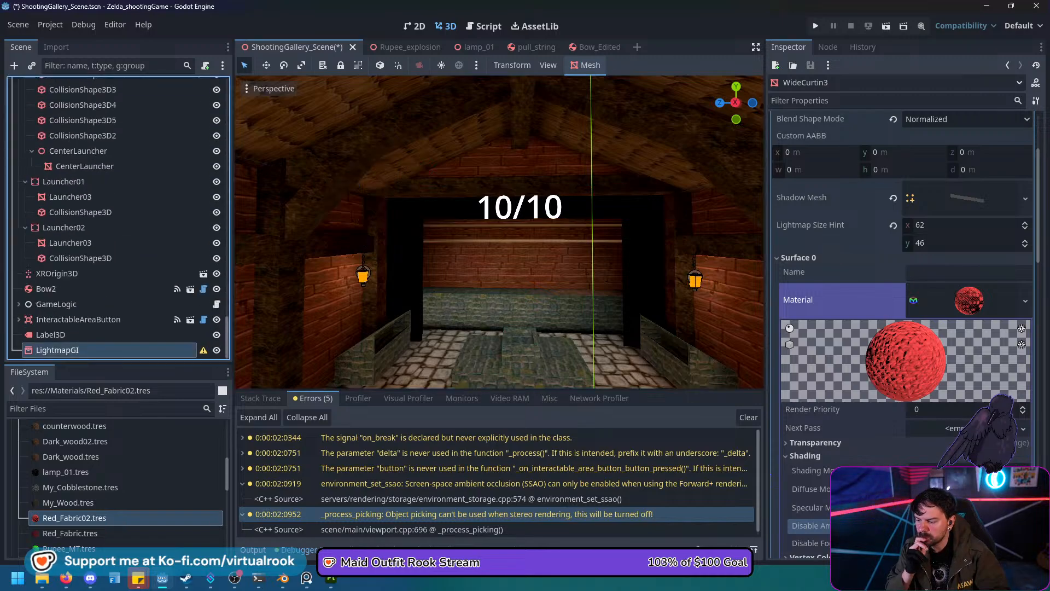
click(607, 66)
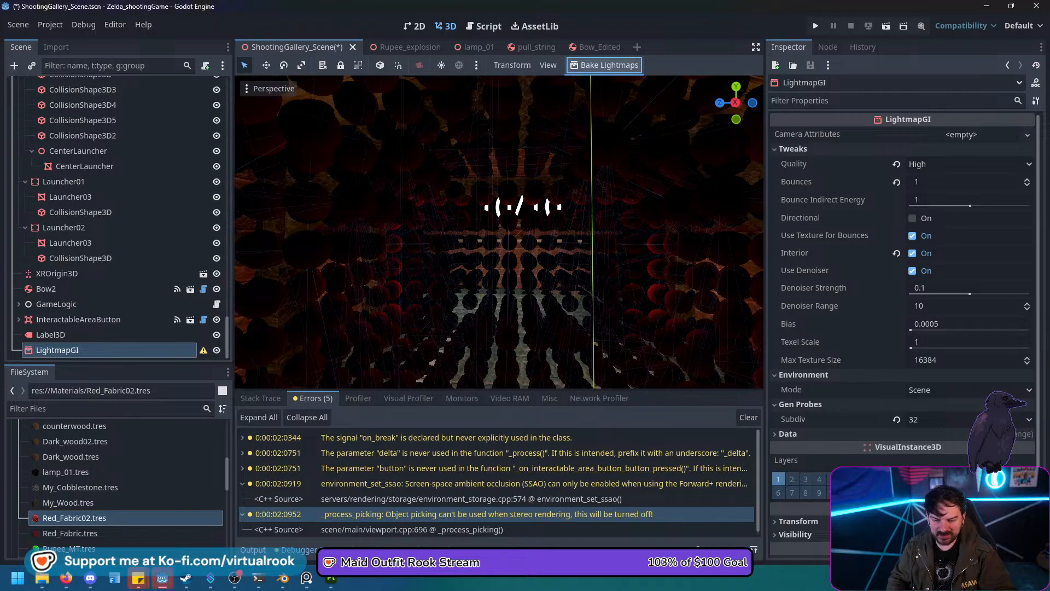
click(51, 334)
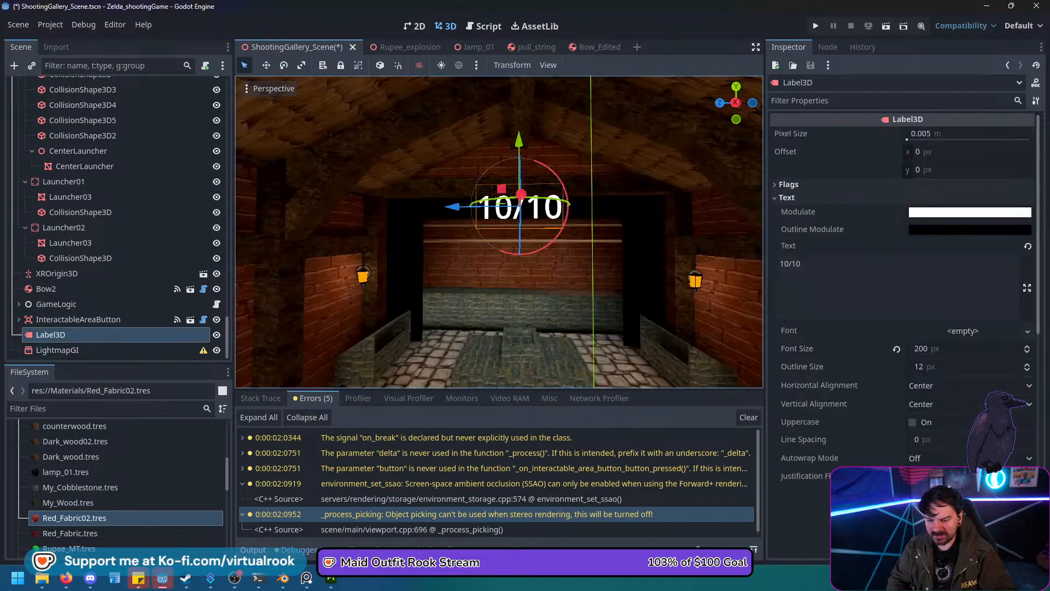
right_drag(499, 232, 427, 229)
Reopen the wide curtain's surface material and turn off Disable Ambient Light.
click(437, 195)
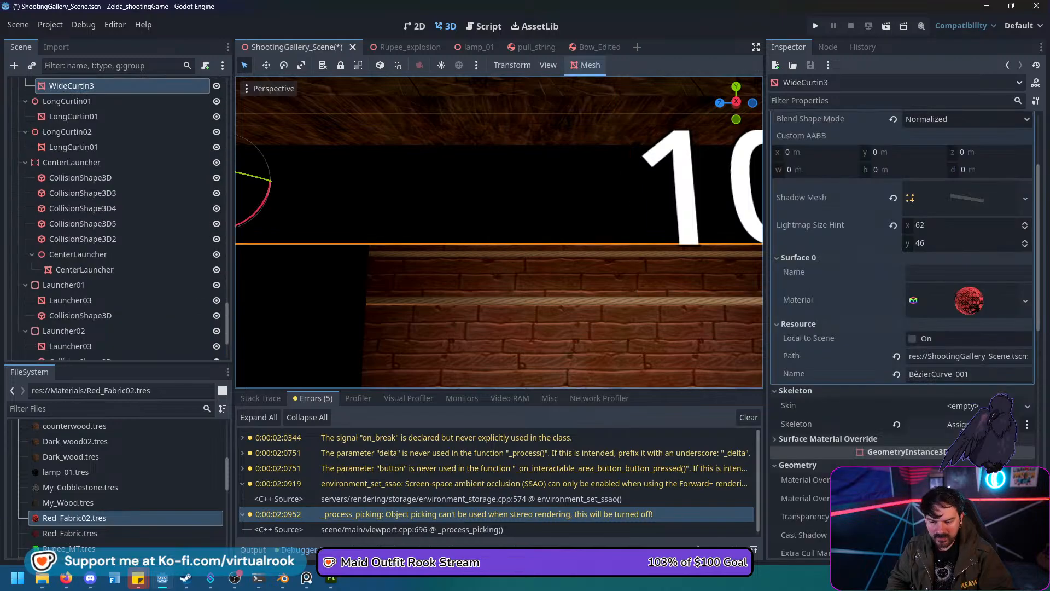
click(962, 299)
scroll(930, 300, down, 4)
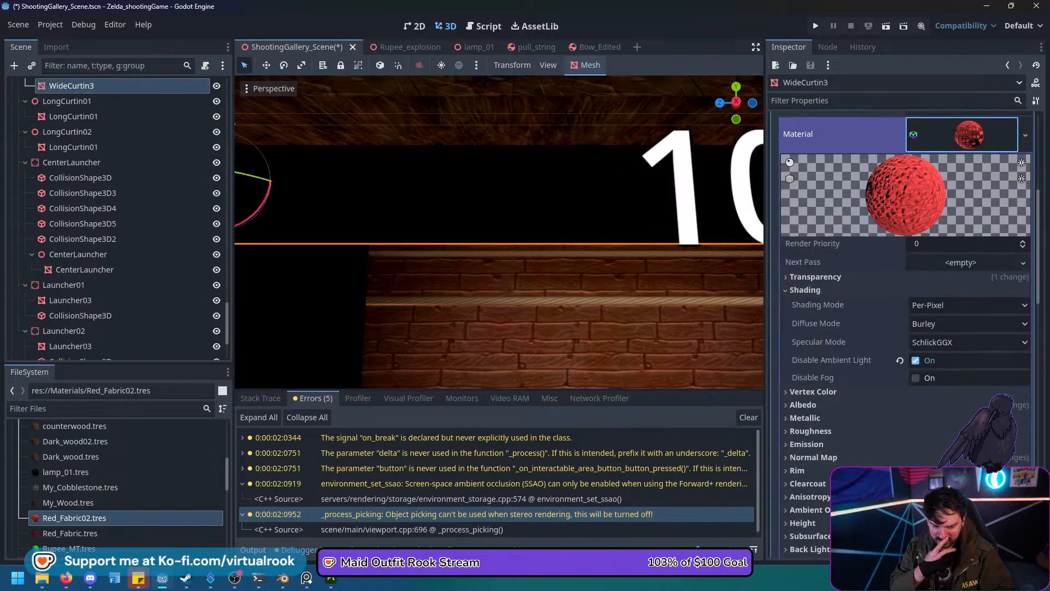
click(915, 359)
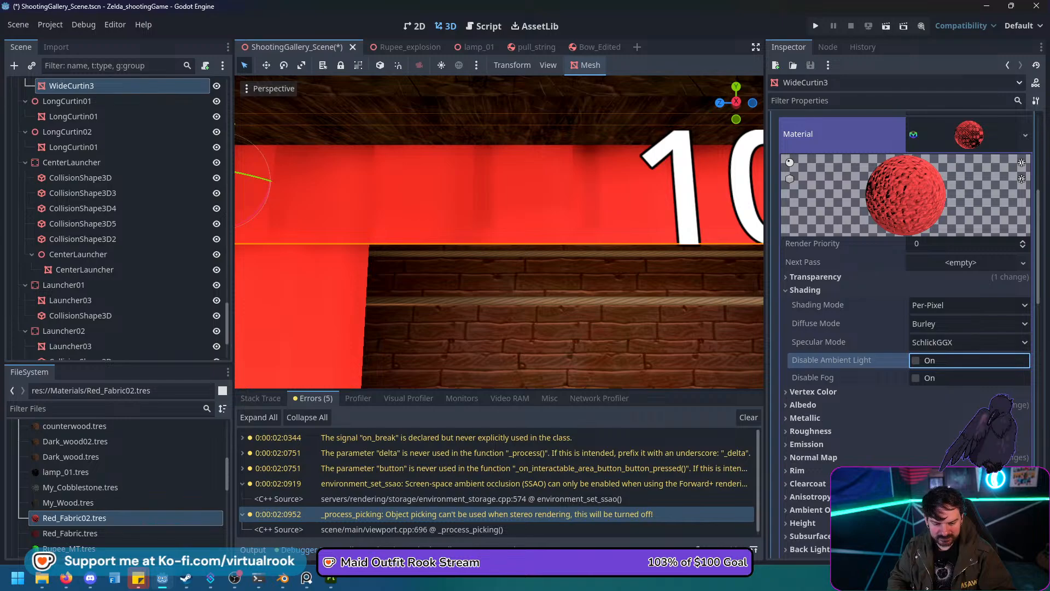
Try the Disable Fog option on the curtain material and set its Specular Mode to Disabled.
click(915, 378)
click(915, 377)
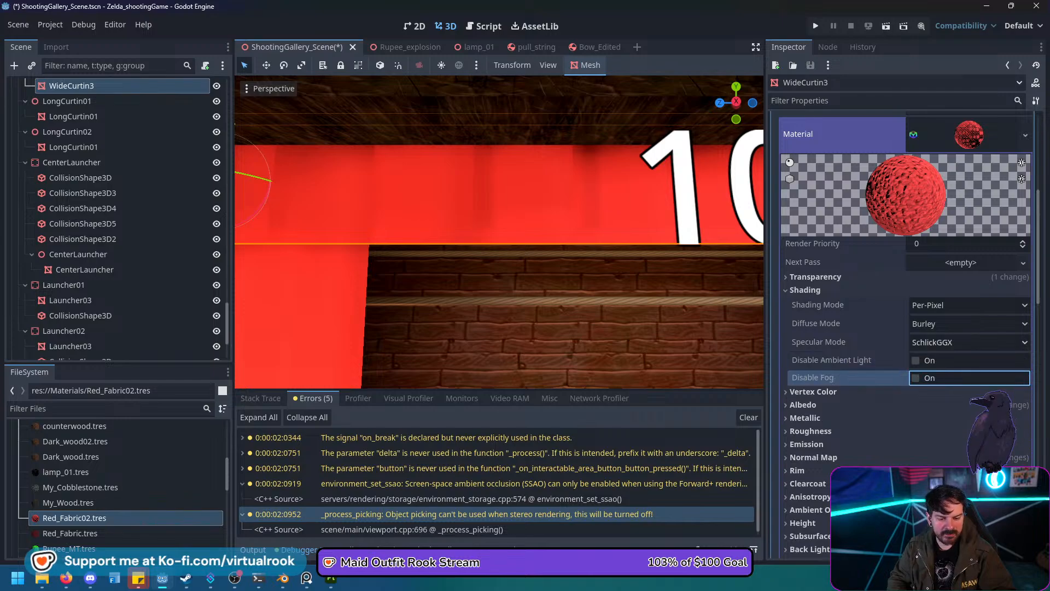
click(968, 341)
click(933, 388)
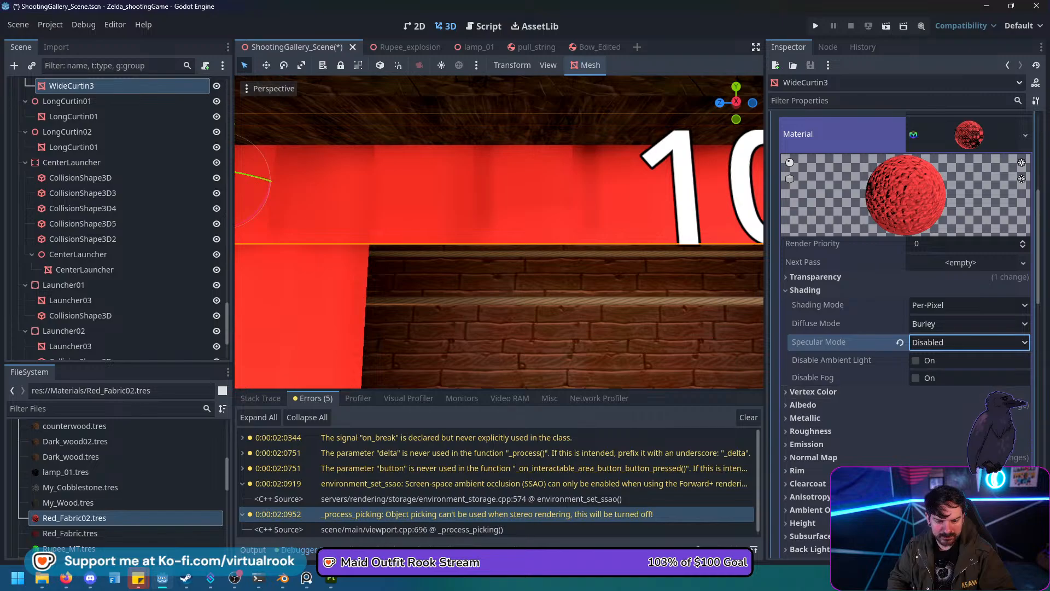
Select the LightmapGI node and bake the lightmaps with the curtain material's specular disabled.
scroll(117, 218, down, 4)
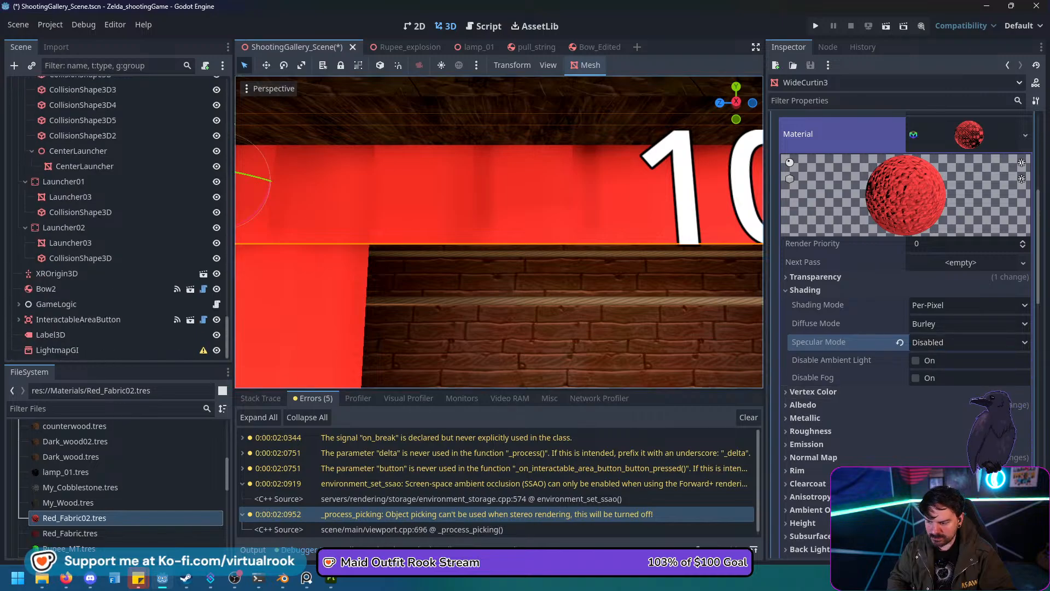
click(57, 349)
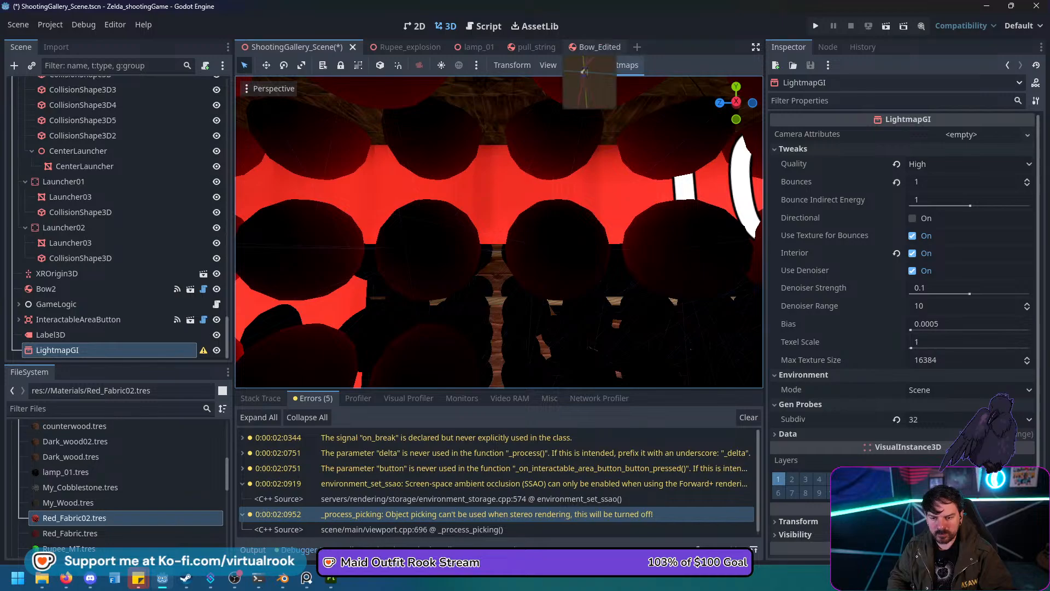
click(605, 65)
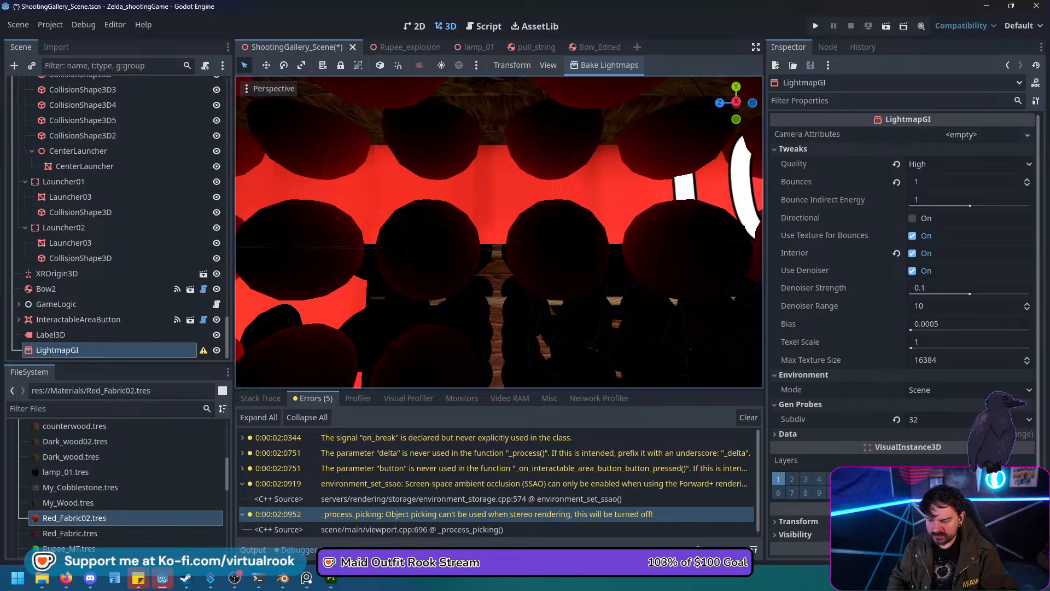
Examine the baked curtains from nearby and from behind the front counter across the gallery.
click(50, 334)
right_drag(499, 232, 369, 197)
key(w)
key(w)
key(s)
key(d)
key(s)
key(s)
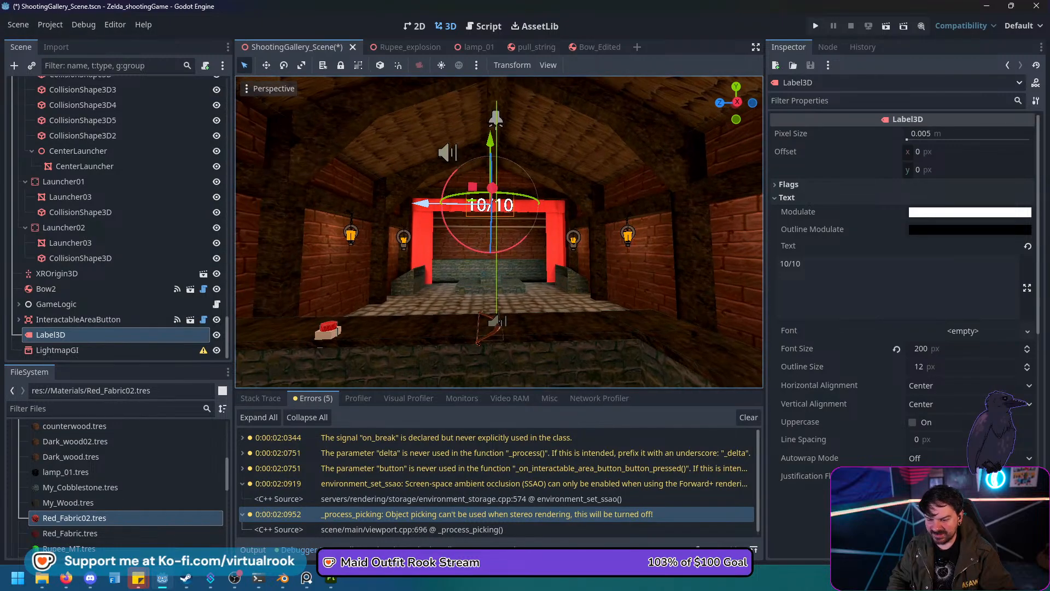
Switch to Blender and save an incremental copy of the Textures1.blend file.
mouse_move(66, 578)
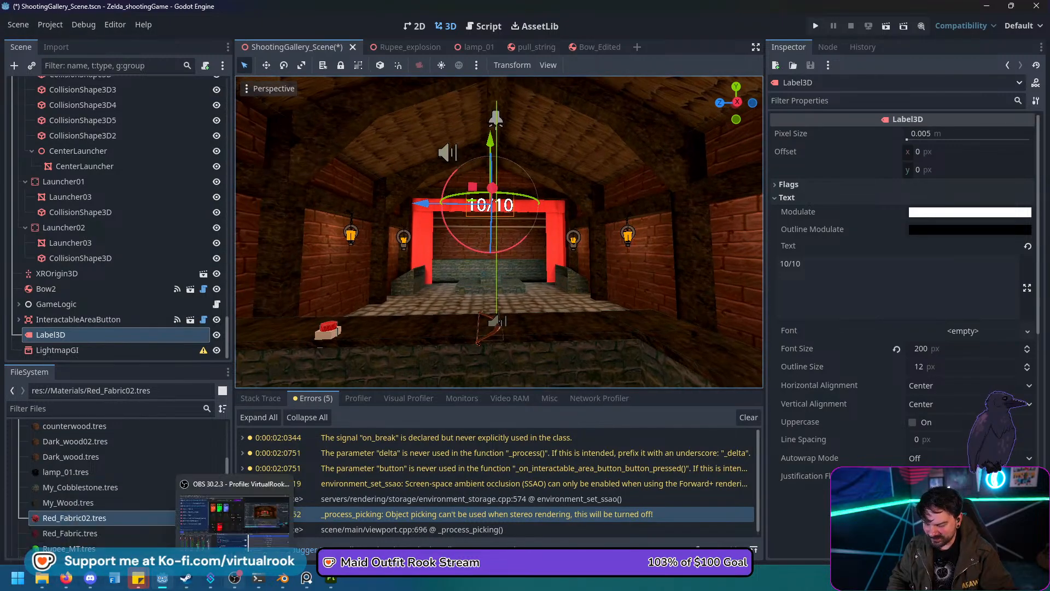
click(282, 578)
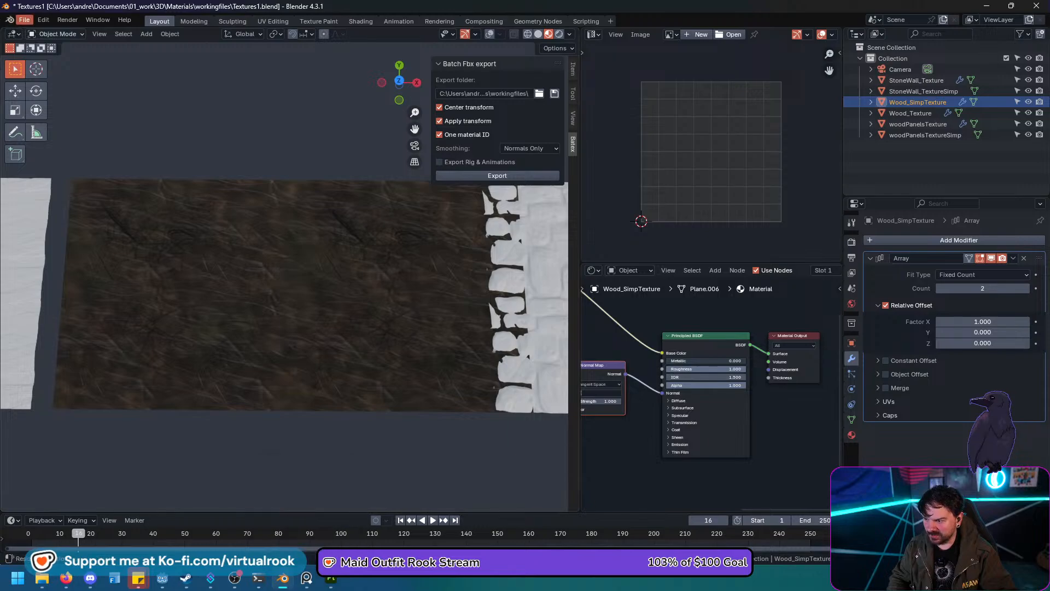
click(24, 21)
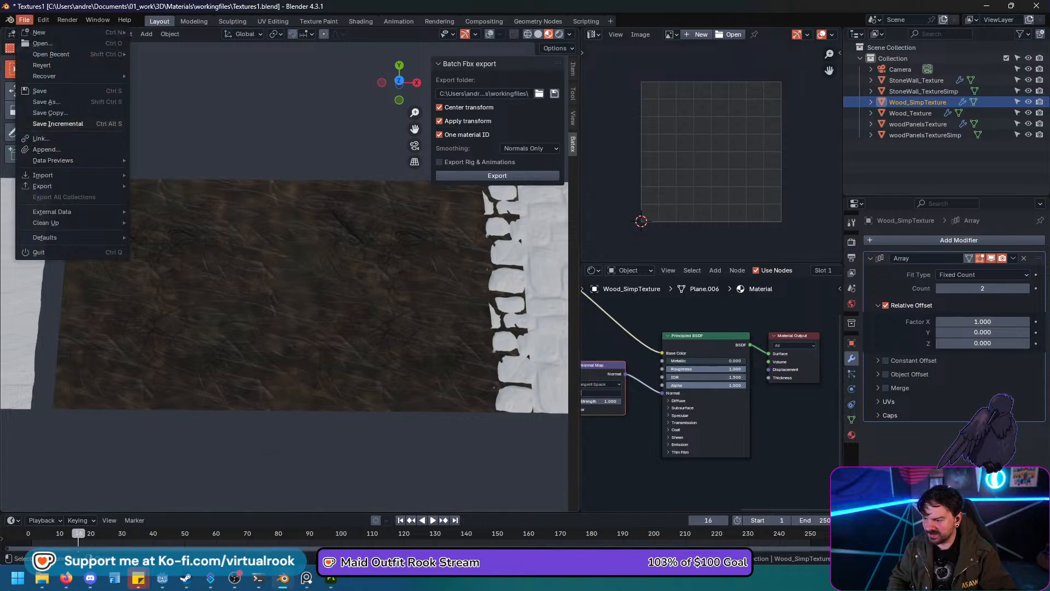
click(58, 123)
Open the recent file ZeldaOoT_Models_06.blend and examine its gallery interior model.
click(25, 20)
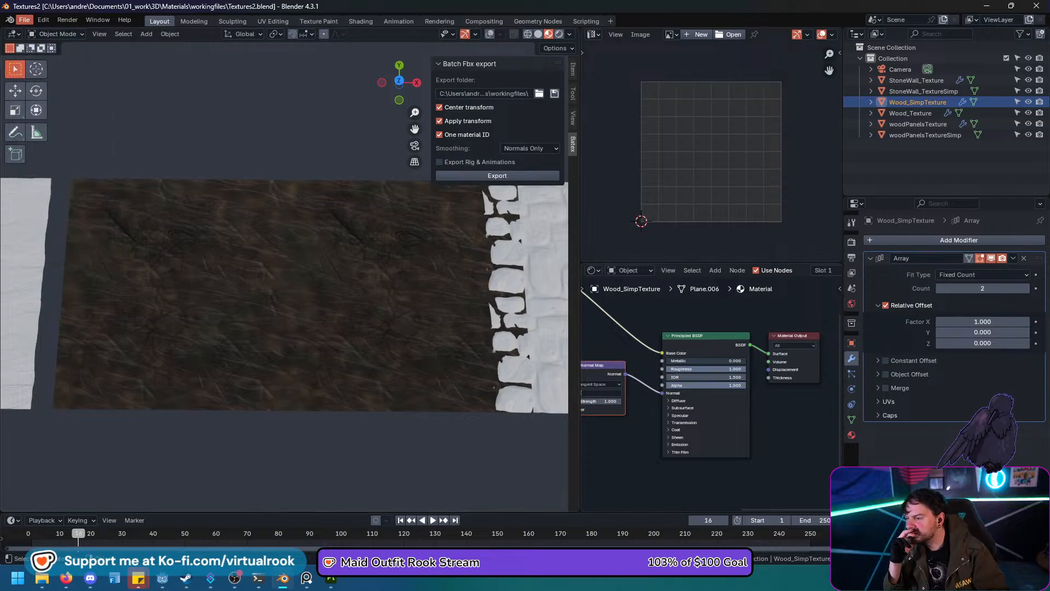
click(25, 21)
mouse_move(76, 55)
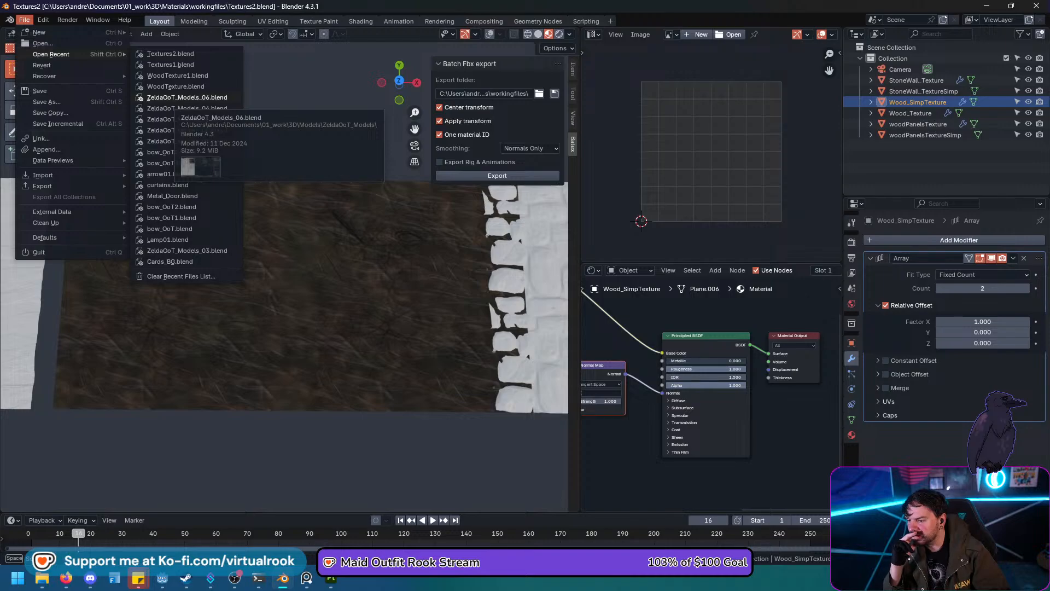
click(181, 97)
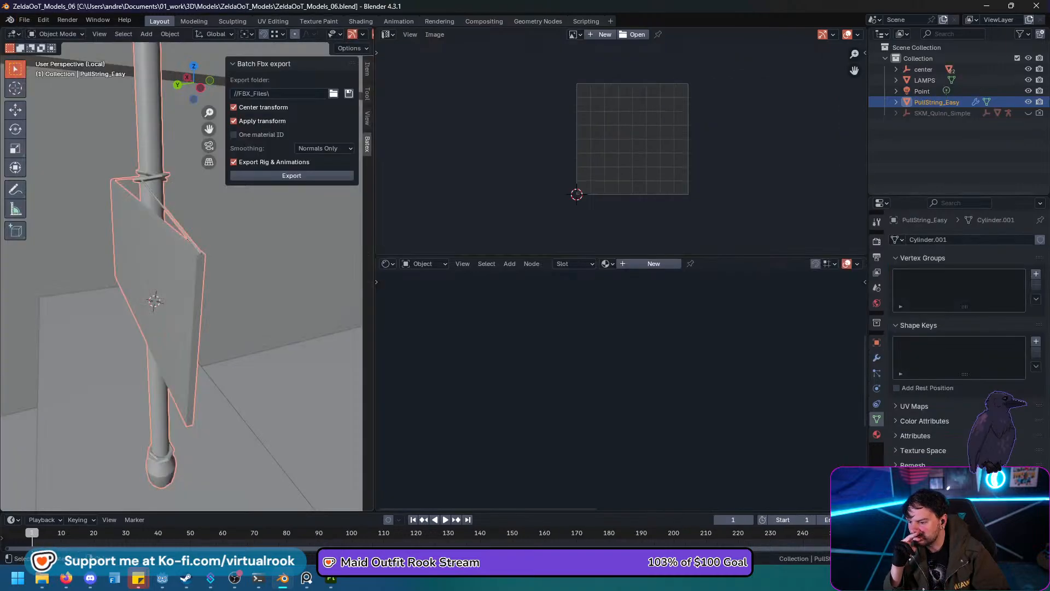
middle_drag(187, 239, 257, 226)
scroll(187, 276, down, 9)
scroll(187, 276, up, 2)
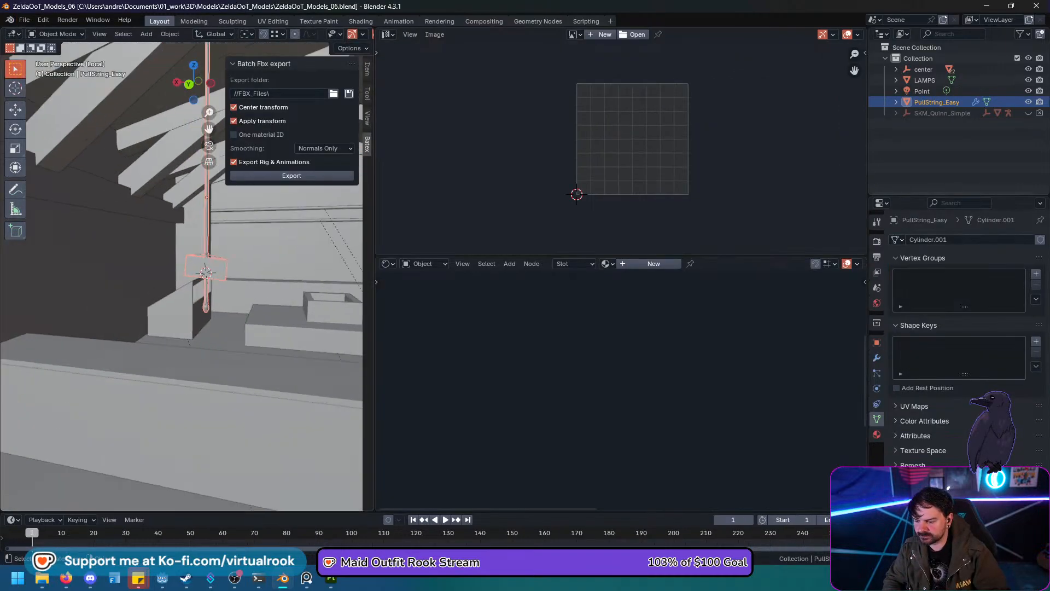
middle_drag(140, 310, 103, 301)
right_click(183, 286)
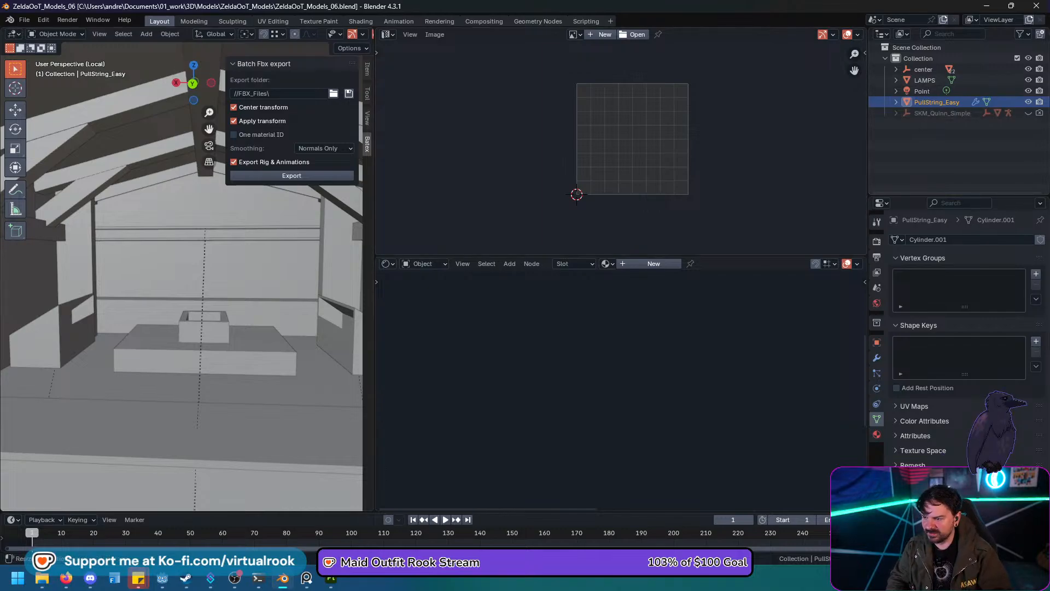
click(24, 20)
mouse_move(52, 54)
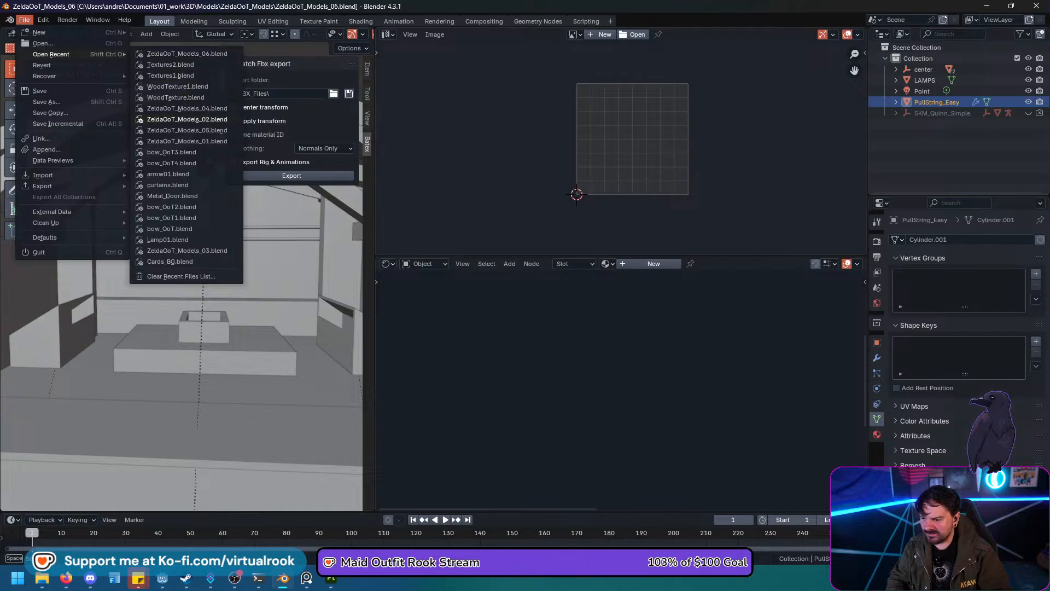
click(182, 108)
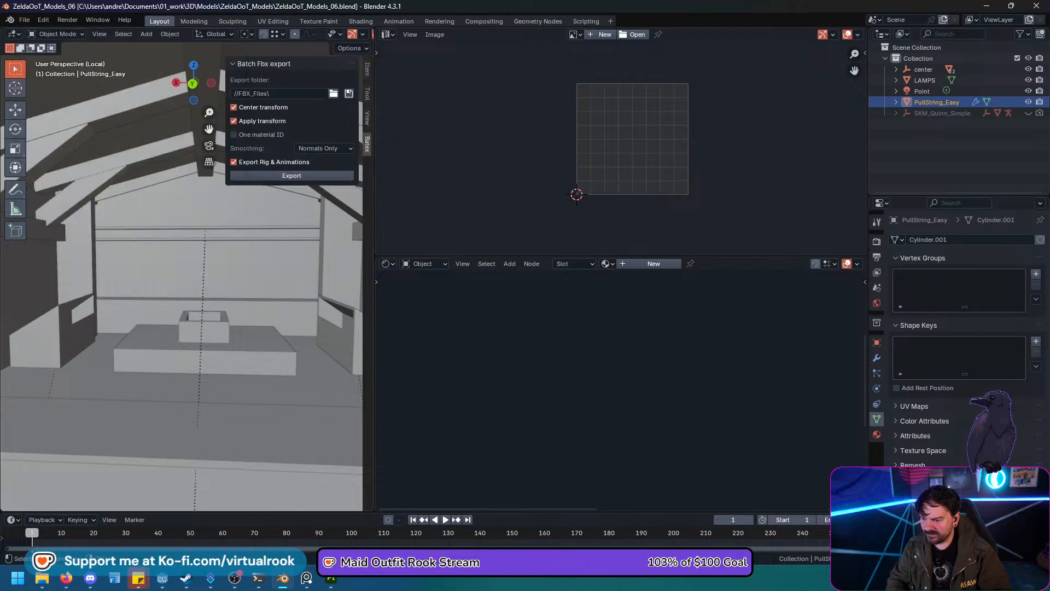
click(24, 19)
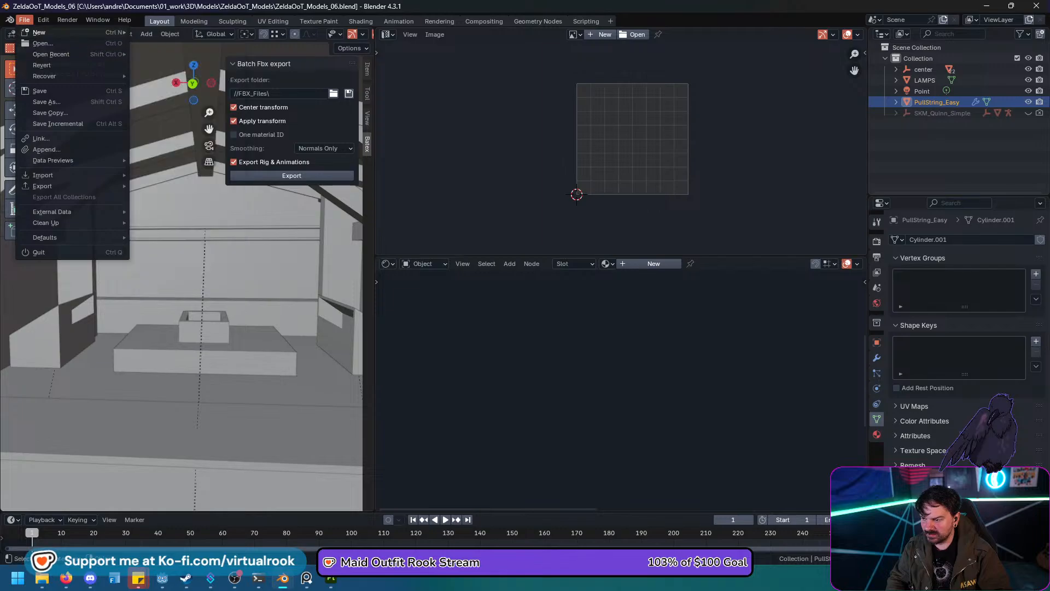
click(43, 43)
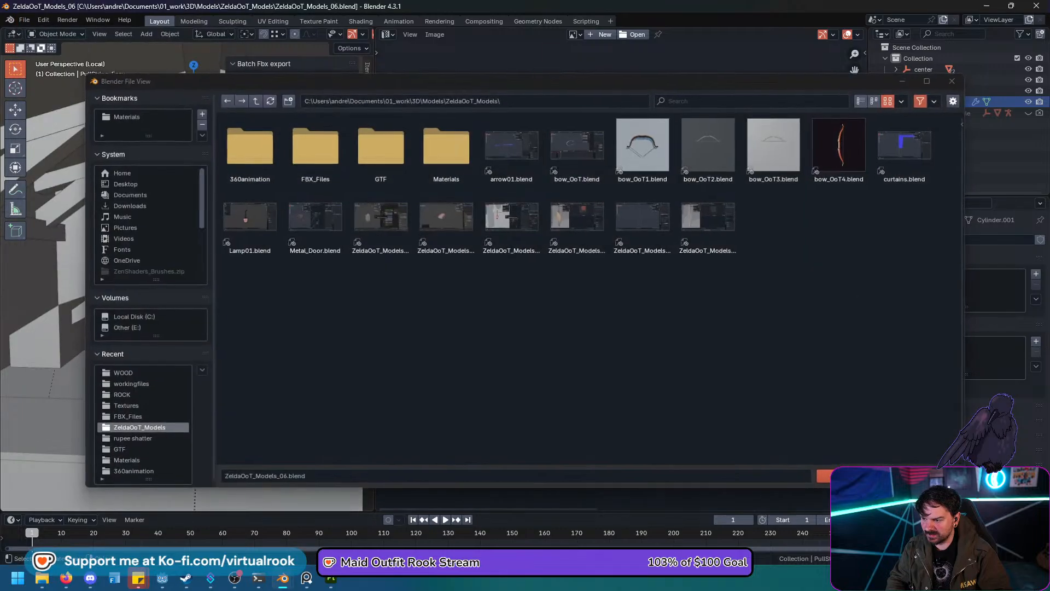
key(Escape)
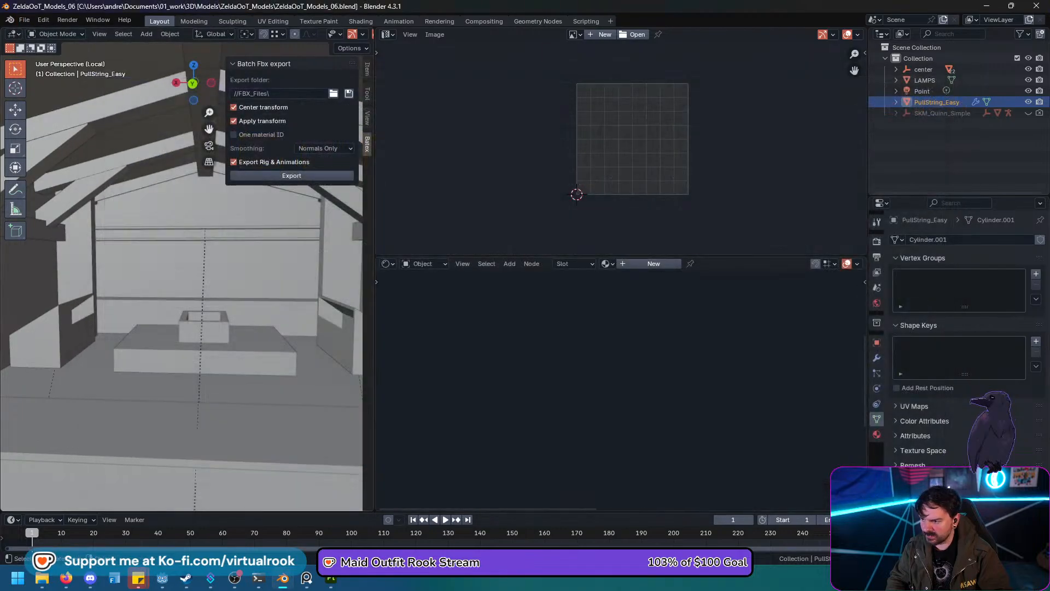
Open the recent file curtains.blend.
click(24, 20)
mouse_move(51, 54)
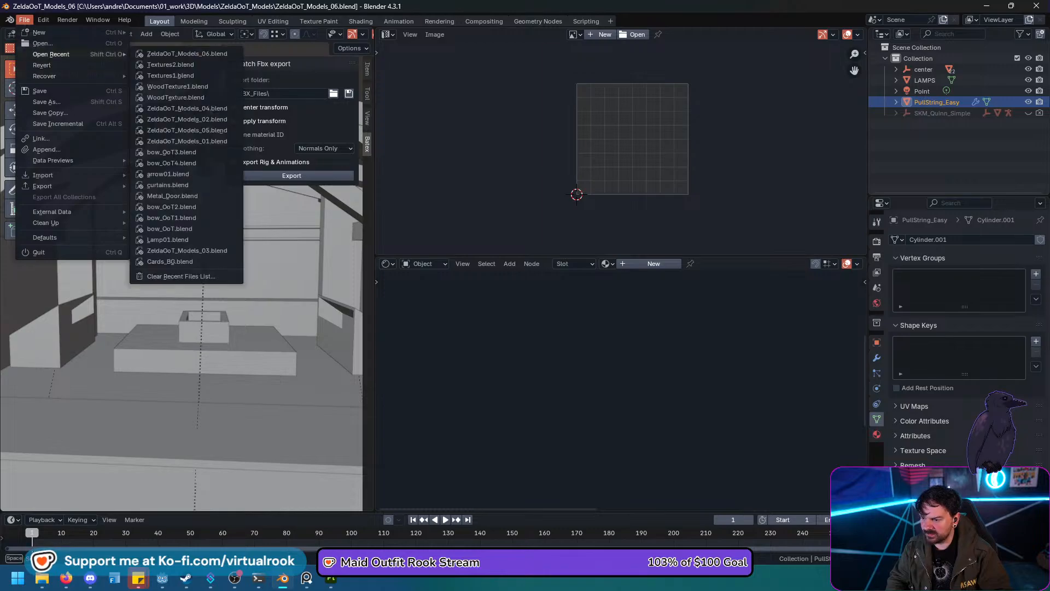
click(167, 185)
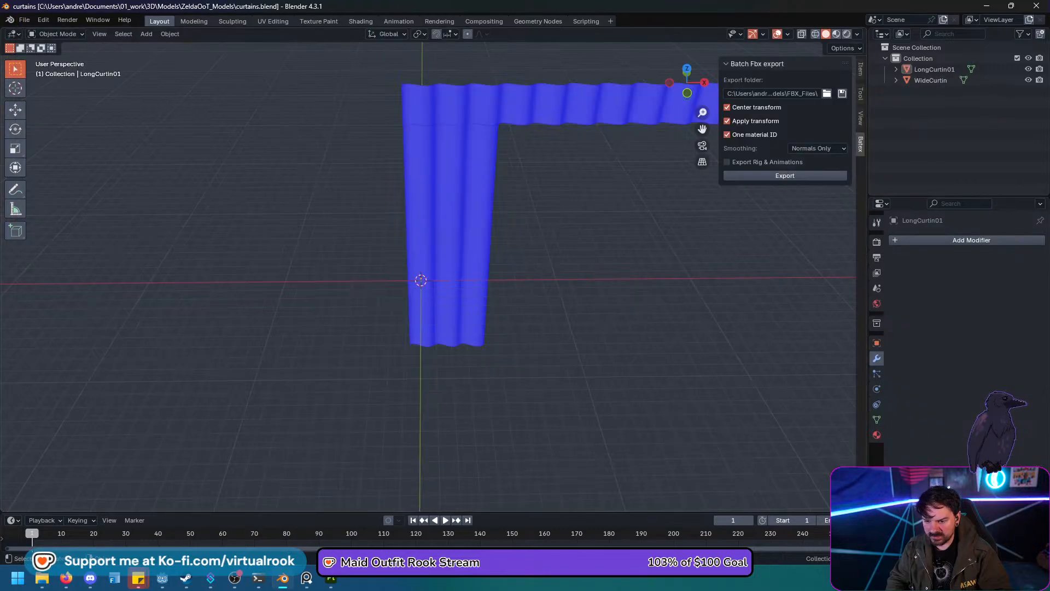
Add a Solidify modifier to the WideCurtin object.
scroll(428, 277, down, 4)
shift+middle_drag(427, 279, 385, 292)
click(492, 138)
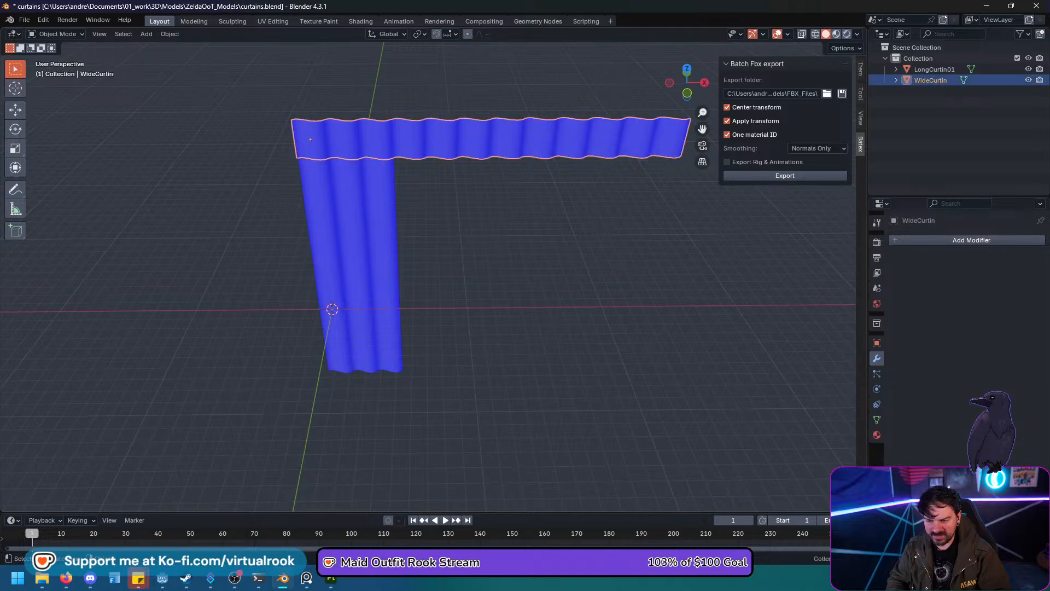
middle_drag(492, 137, 406, 148)
click(897, 240)
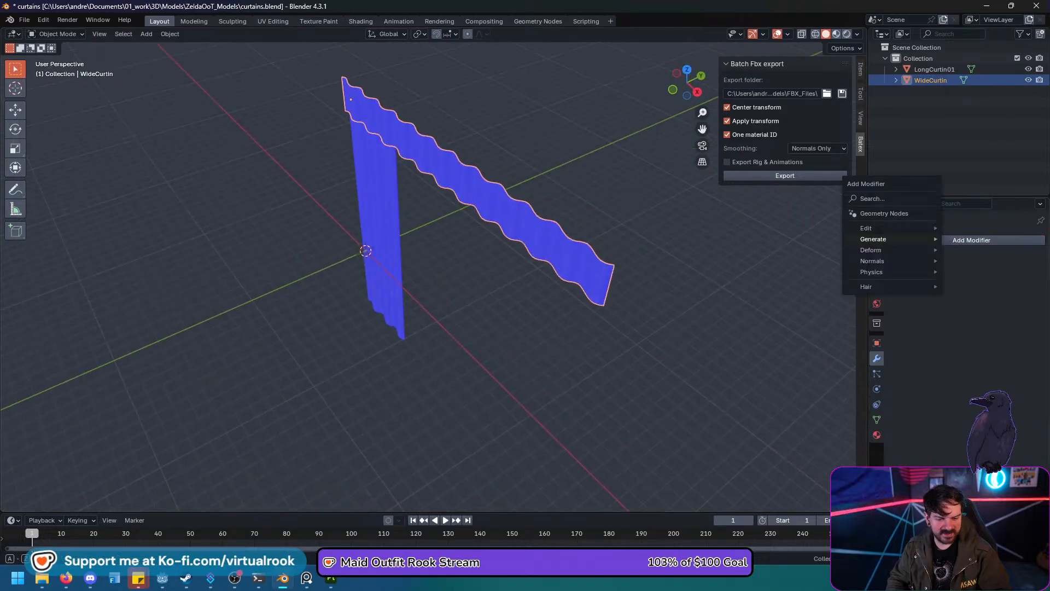
mouse_move(897, 239)
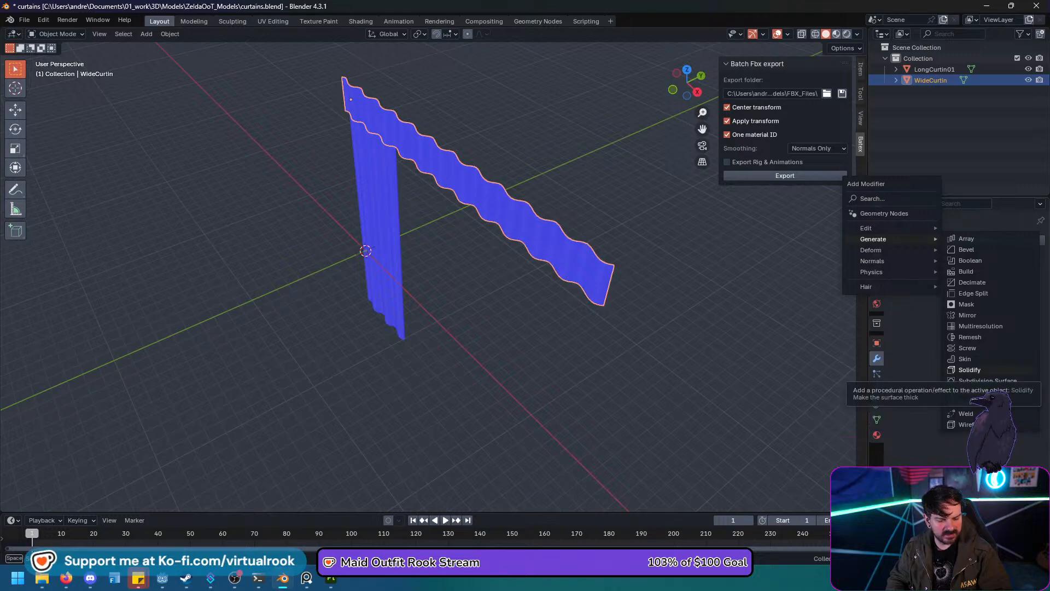
click(969, 369)
Inspect the wide curtain's mesh in Edit Mode, then return to Object Mode.
middle_drag(492, 273, 457, 315)
scroll(418, 328, up, 3)
key(Tab)
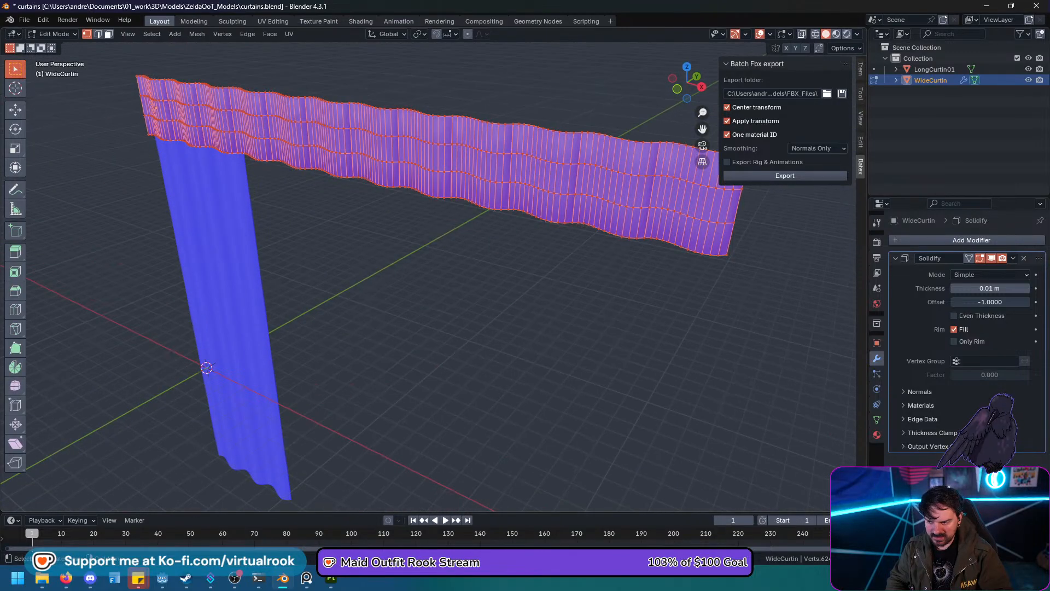
scroll(547, 328, up, 5)
scroll(425, 277, up, 5)
scroll(425, 276, down, 4)
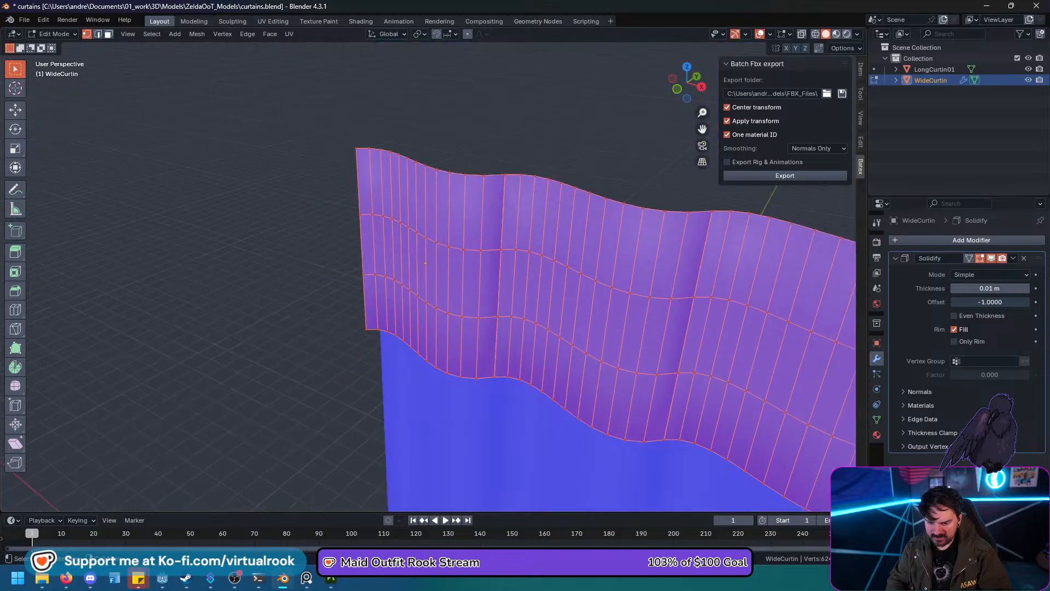
middle_drag(449, 276, 354, 207)
scroll(429, 277, down, 4)
key(Tab)
scroll(428, 276, down, 4)
scroll(547, 328, down, 2)
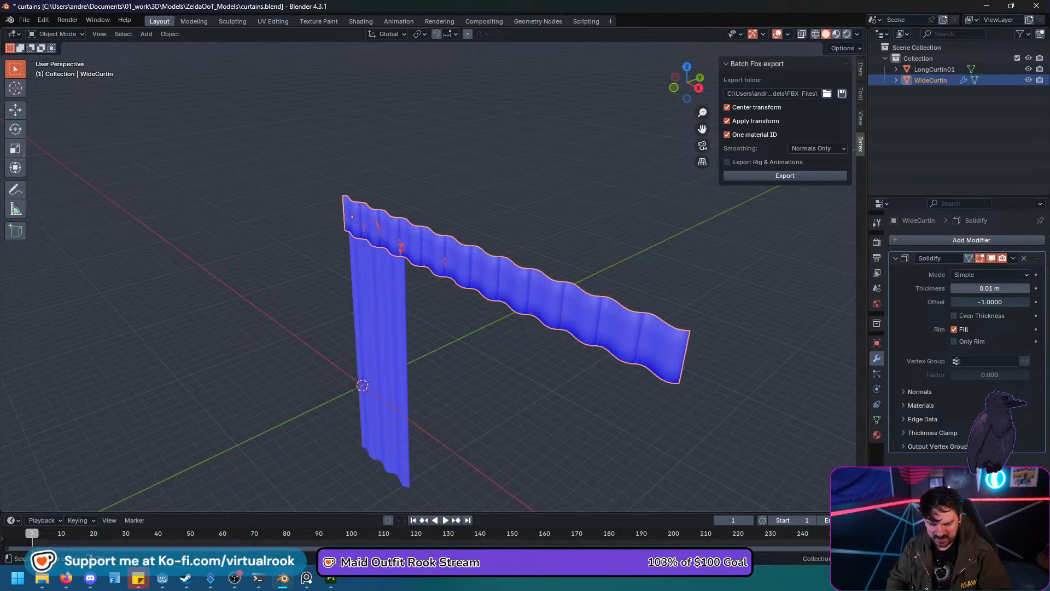
Apply Shade Auto Smooth to the wide curtain and set its Solidify thickness to 0.04 m.
right_click(495, 286)
click(494, 297)
middle_drag(495, 297, 534, 293)
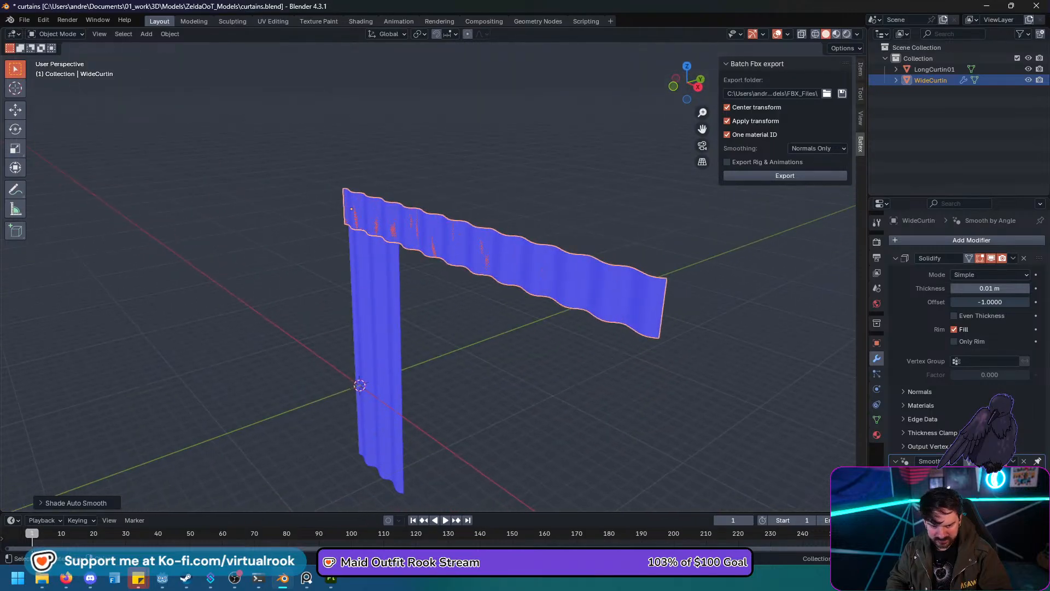
click(971, 288)
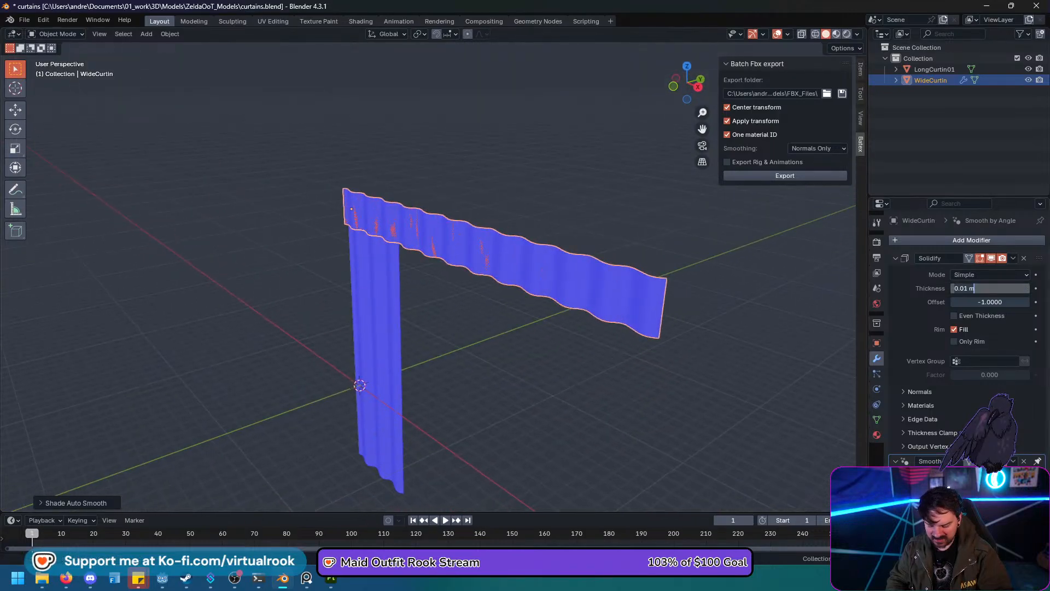
key(BackSpace)
text(.04)
key(Return)
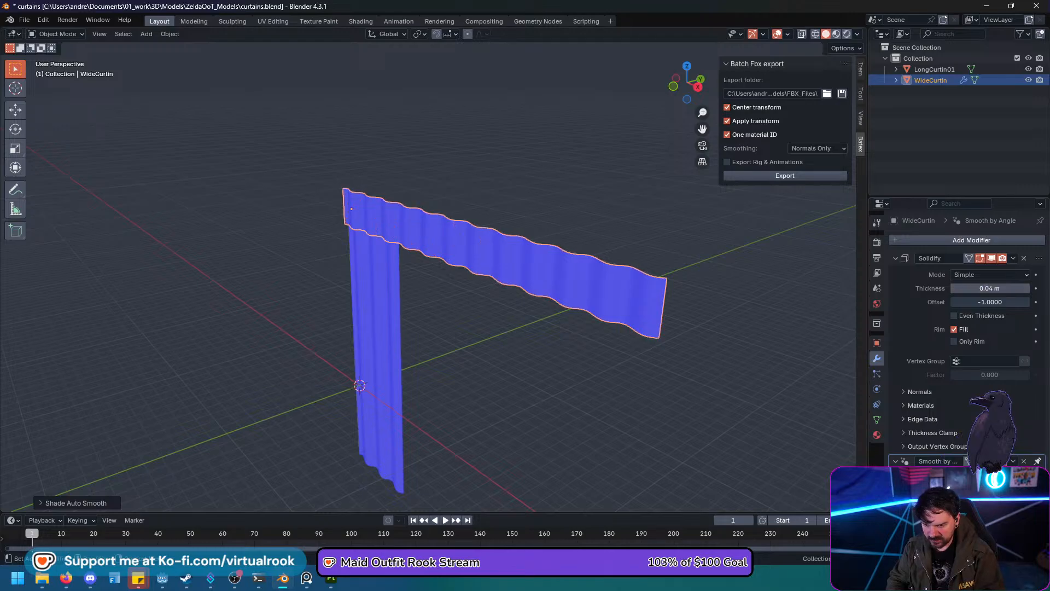
Add a Solidify modifier to the LongCurtin01 object with a thickness of 0.04 m.
mouse_move(383, 350)
middle_down()
mouse_move(423, 342)
mouse_move(399, 345)
middle_up()
click(426, 345)
click(924, 240)
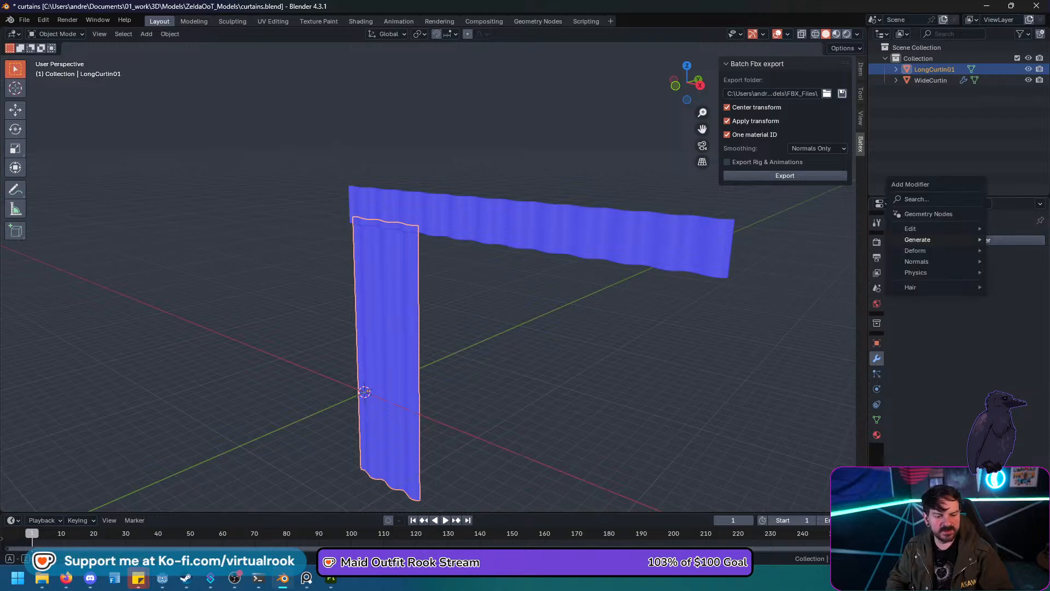
mouse_move(921, 240)
click(818, 371)
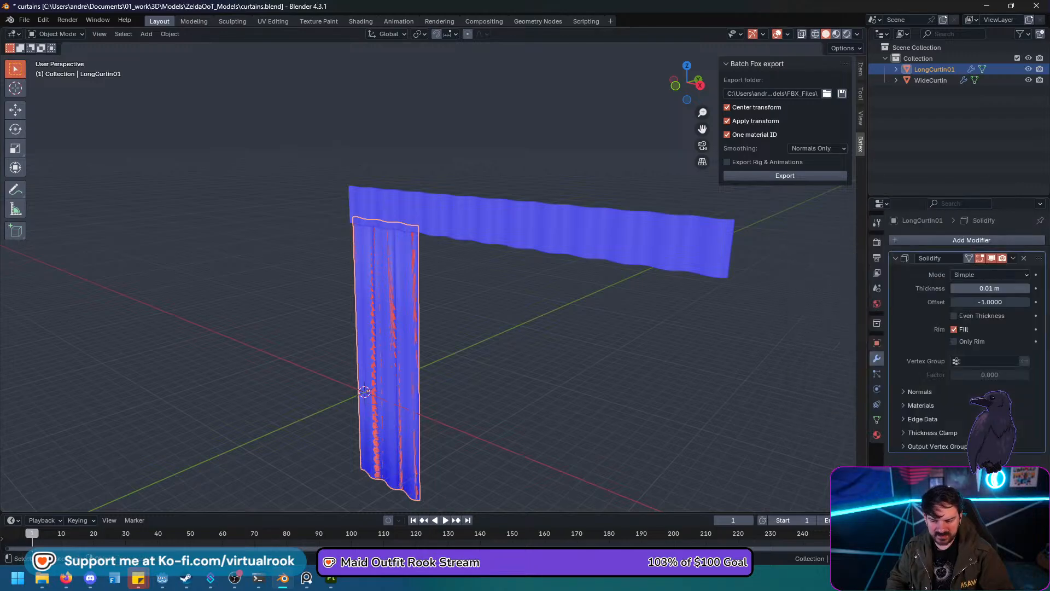
double_click(990, 288)
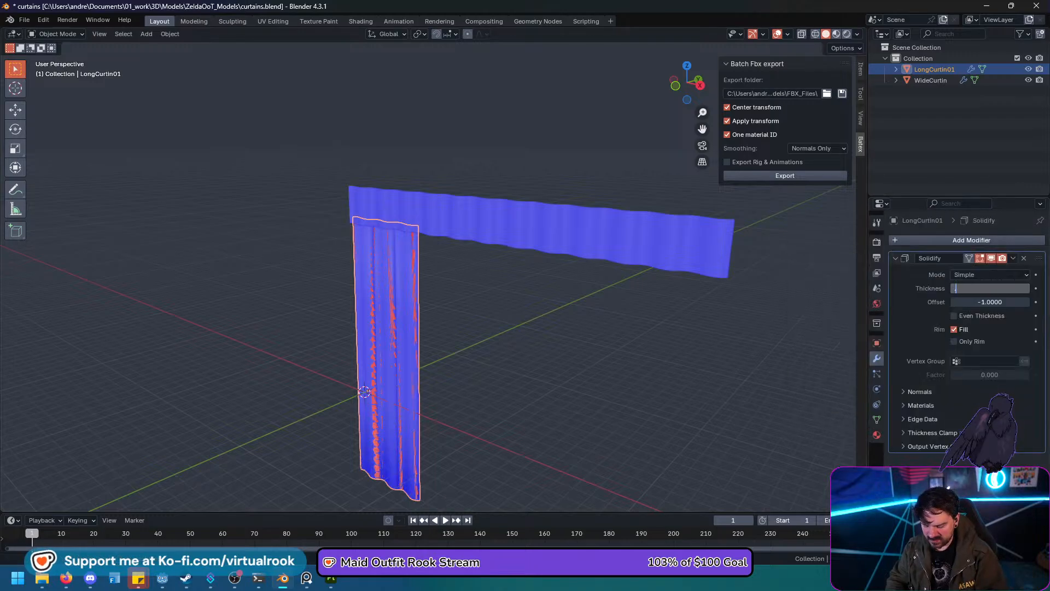
text(0.04)
key(Return)
Shade the long curtain smooth, then apply Shade Auto Smooth to it.
right_click(365, 313)
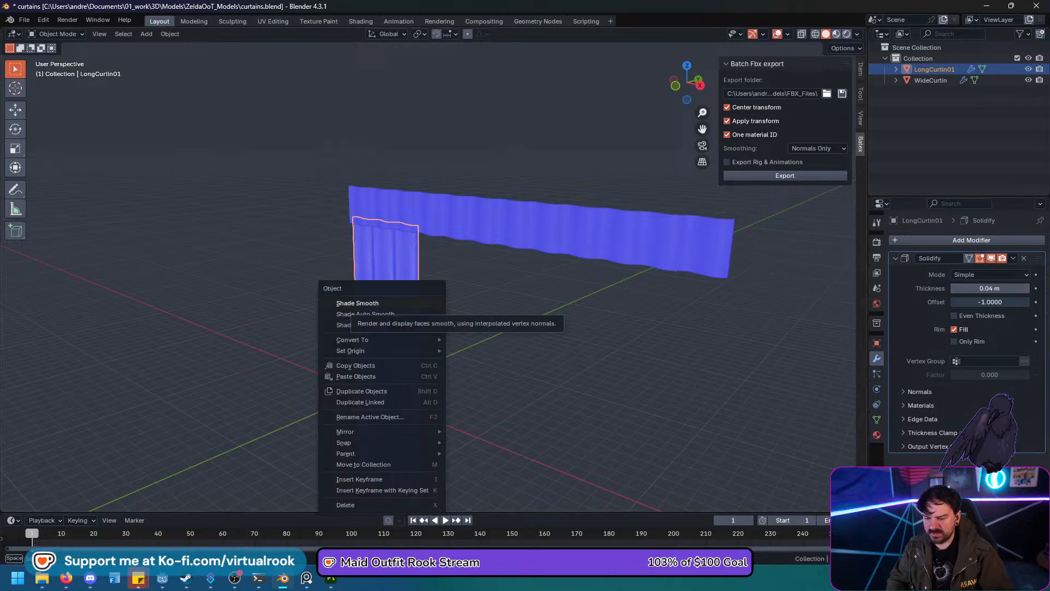
click(357, 302)
right_click(325, 303)
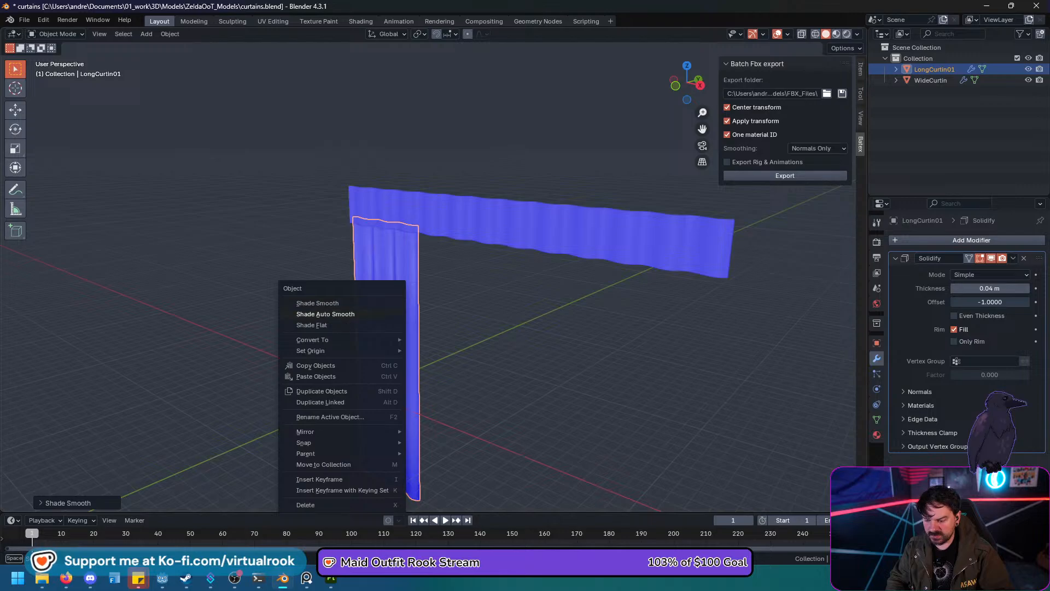
click(326, 314)
mouse_move(325, 314)
middle_down()
mouse_move(383, 309)
mouse_move(387, 266)
mouse_move(329, 301)
mouse_move(345, 309)
middle_up()
Apply all modifiers on the WideCurtin and LongCurtin01 objects to their meshes.
click(514, 205)
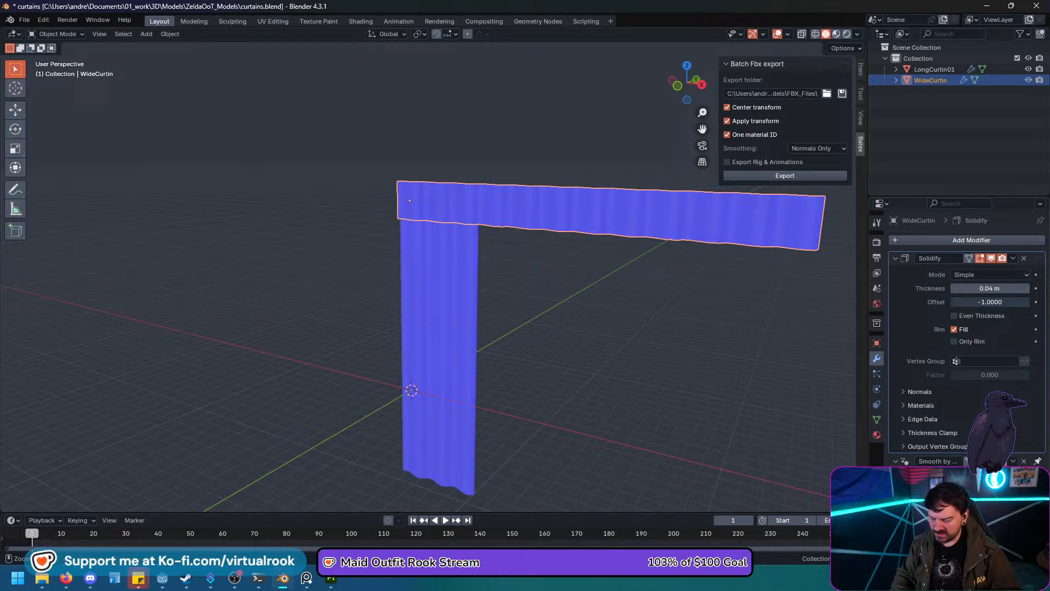
key(ctrl+x)
key(ctrl+a)
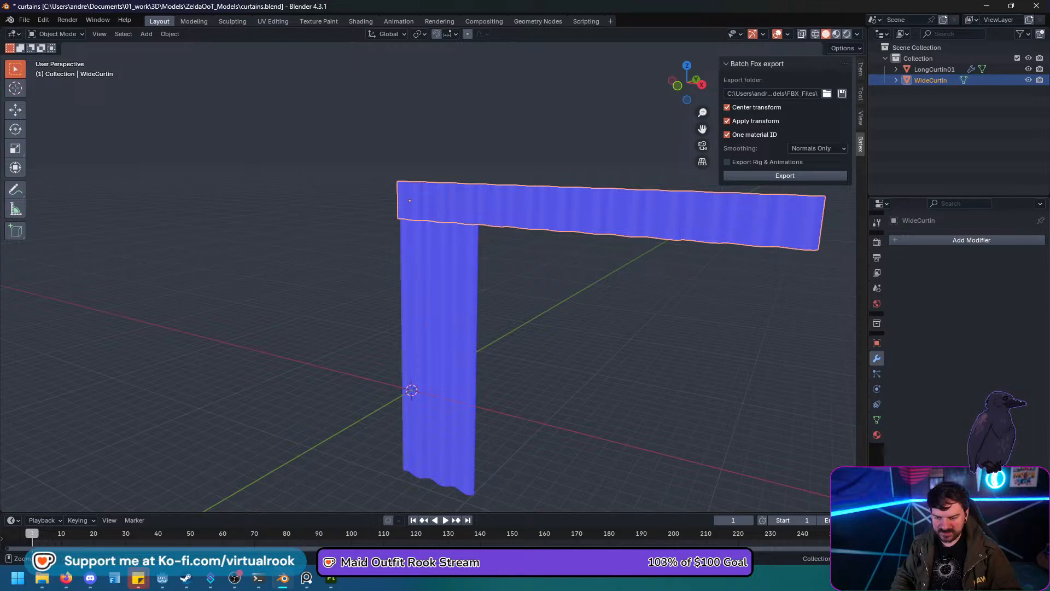
click(439, 306)
key(ctrl+a)
key(ctrl+a)
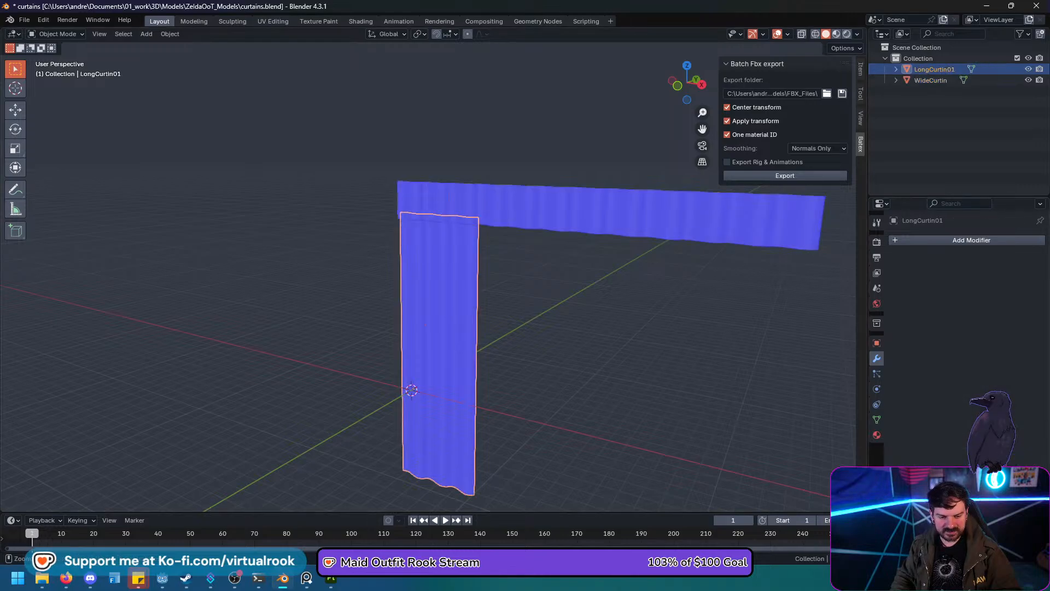
Inspect the wide curtain's mesh in Edit Mode, checking the vertices and edges along a fold of its upper rim.
click(765, 219)
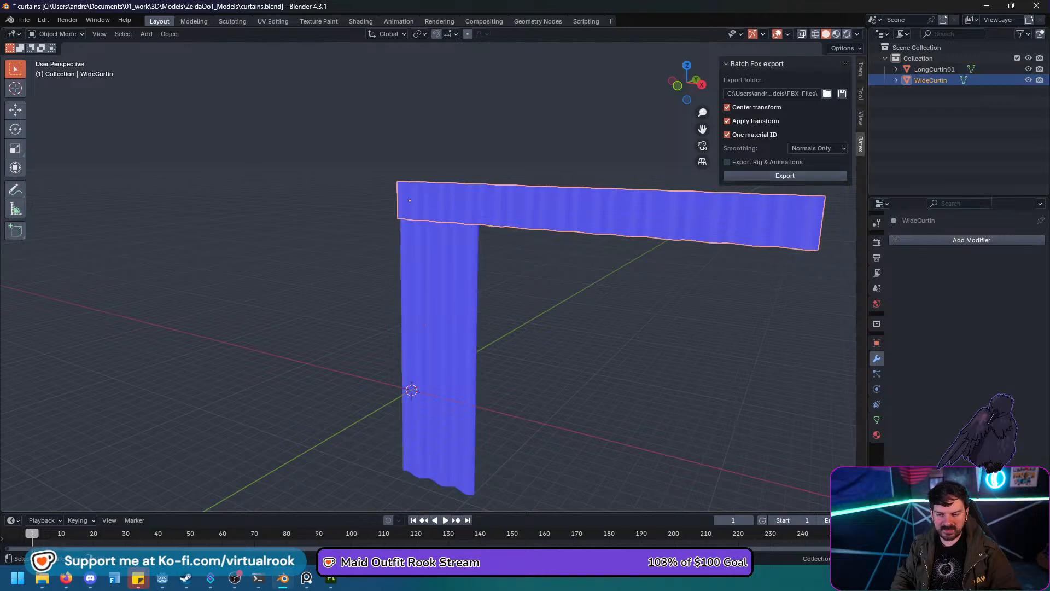
key(Tab)
middle_drag(766, 218, 710, 223)
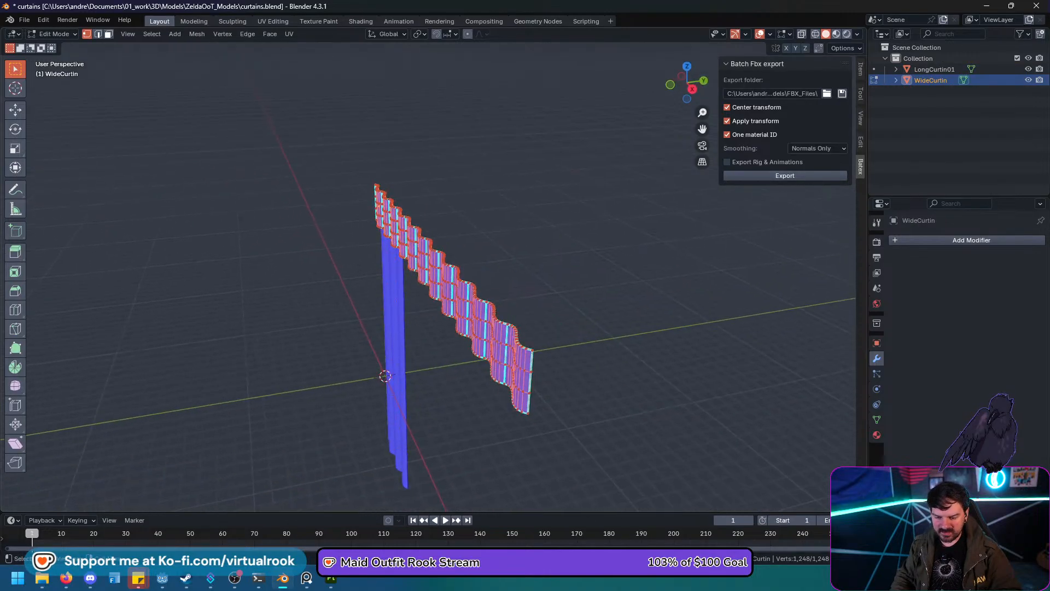
scroll(476, 288, up, 4)
middle_drag(476, 288, 467, 287)
key(alt+a)
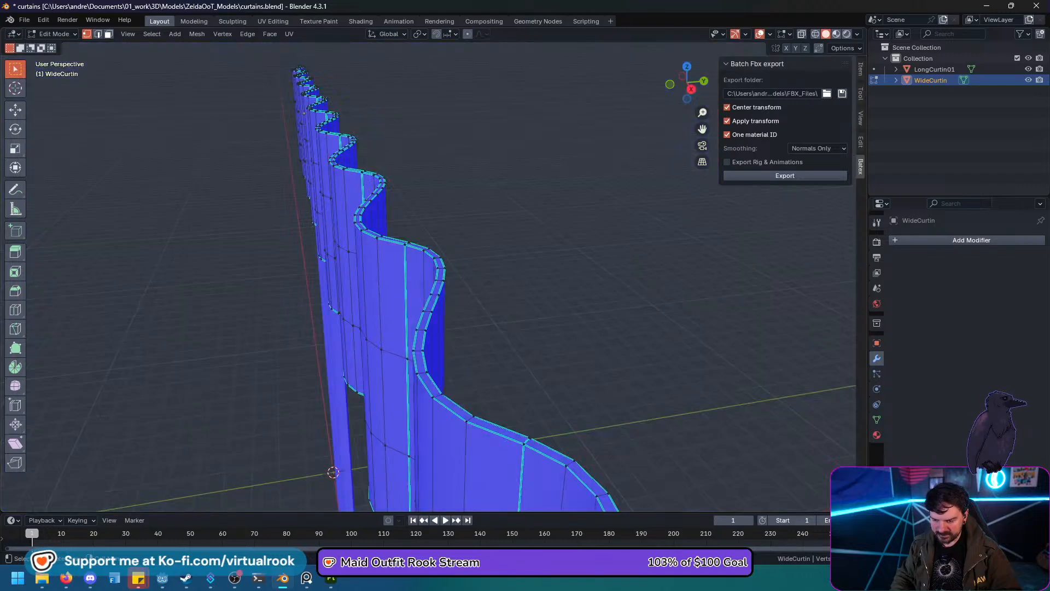
key(KP_Decimal)
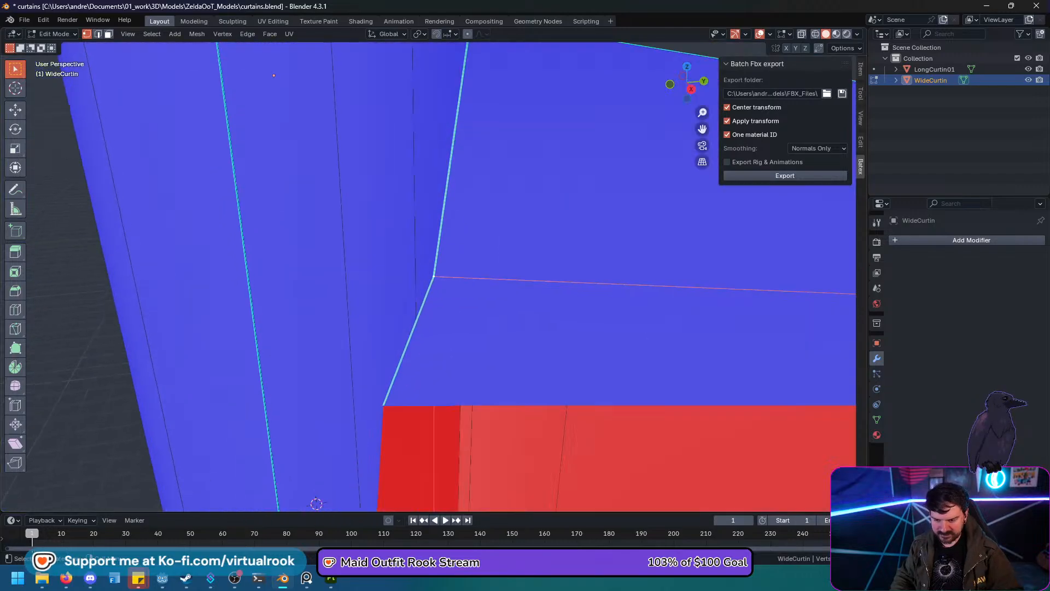
scroll(432, 276, down, 8)
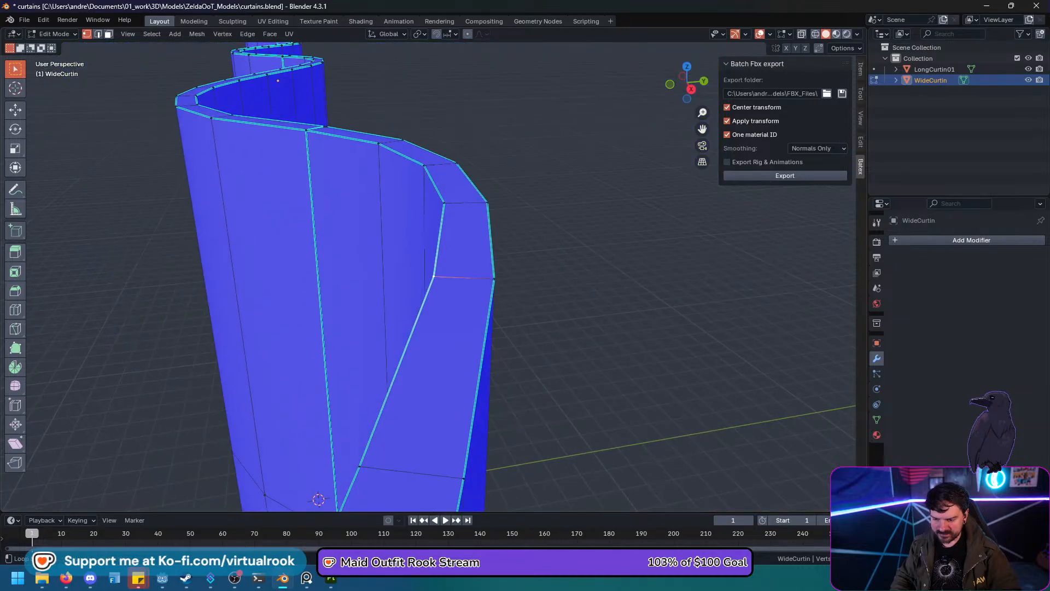
alt+click(439, 240)
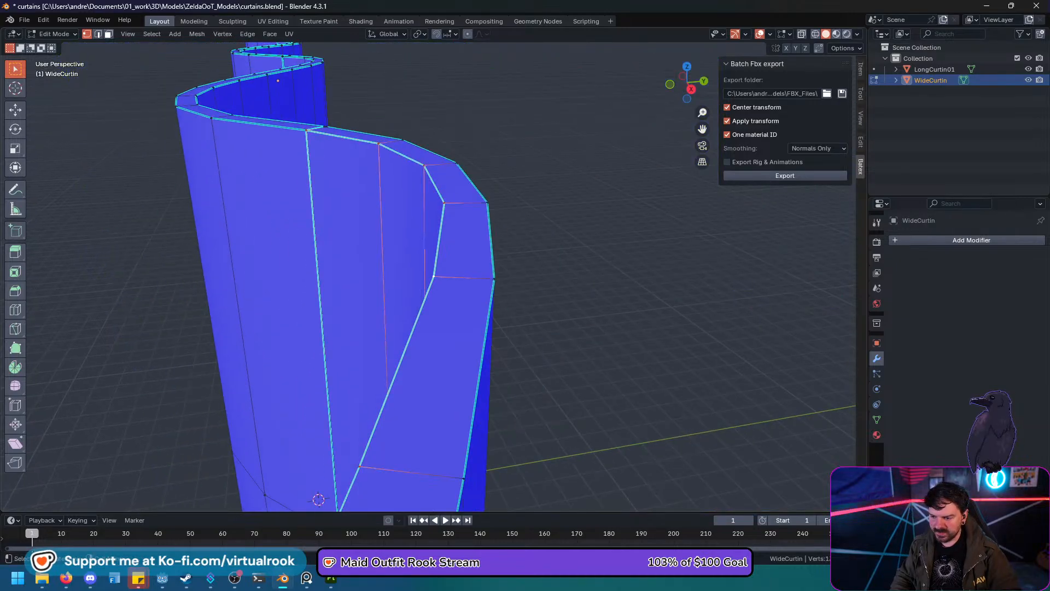
Merge all of the wide curtain's vertices by distance and clear the selection.
key(a)
key(m)
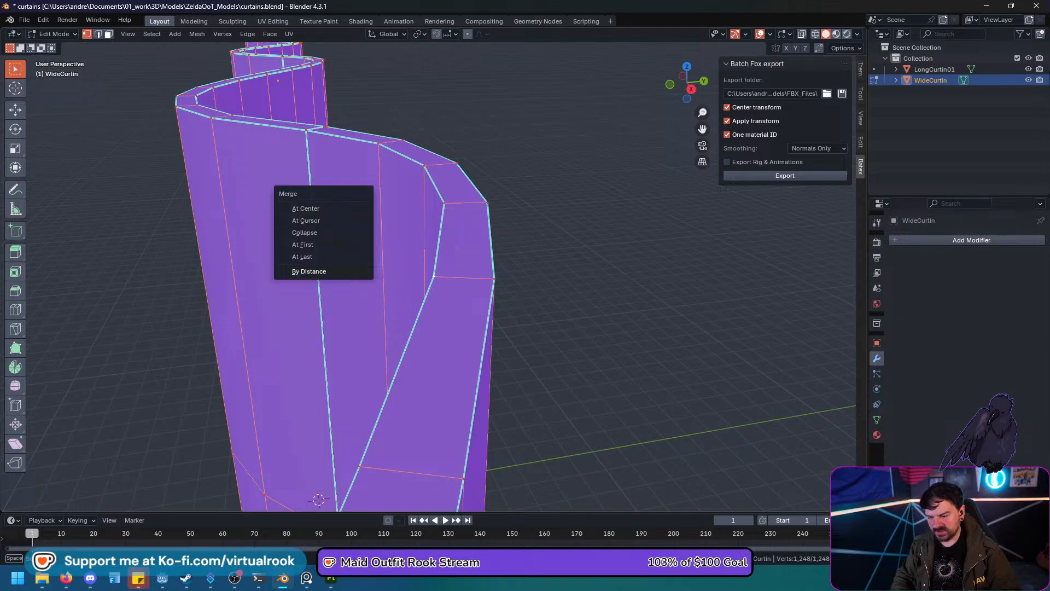
click(307, 272)
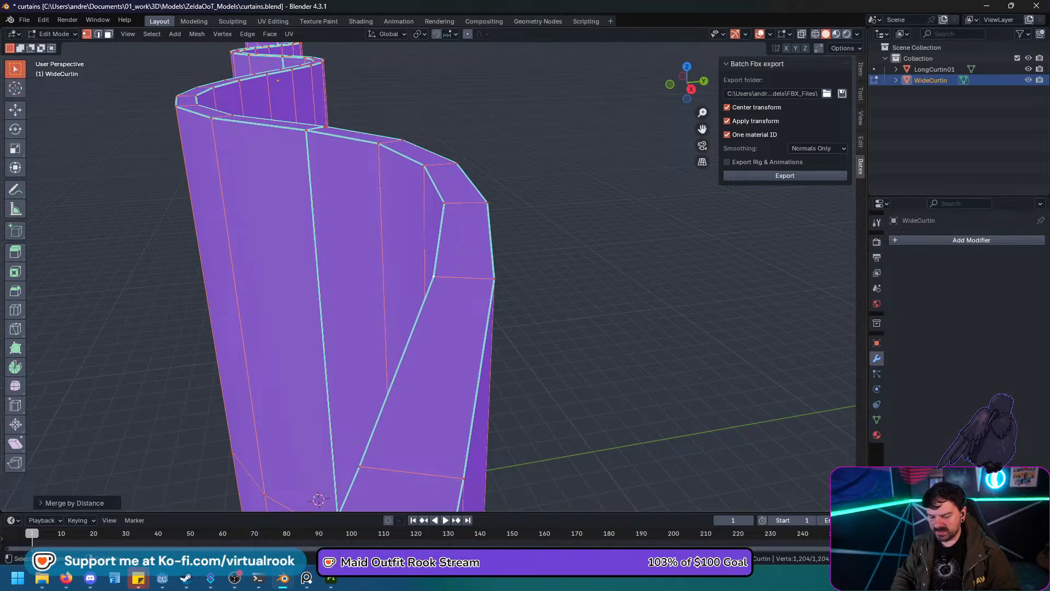
key(alt+a)
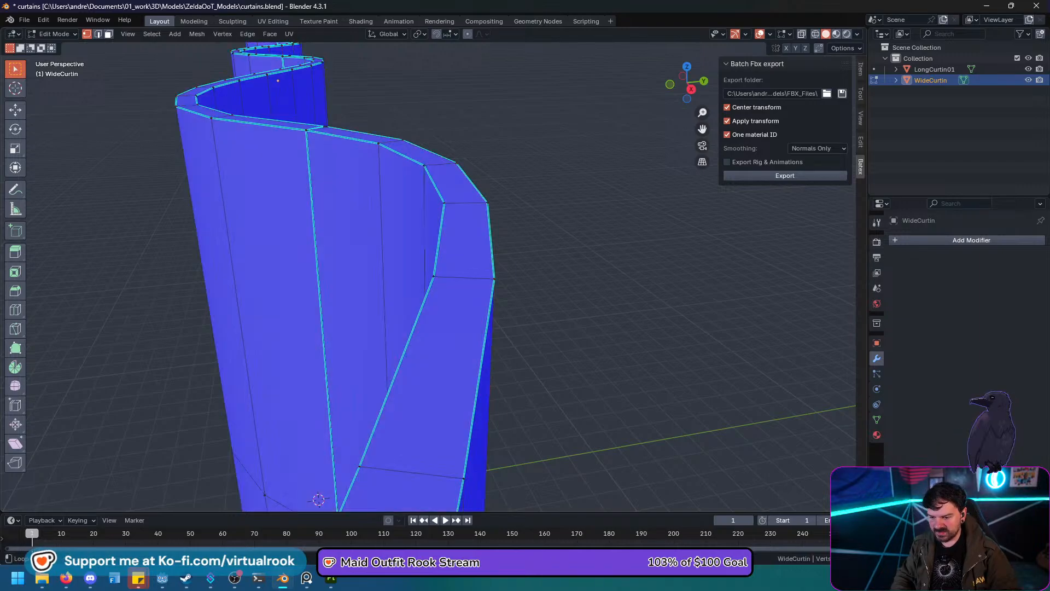
Examine the wide curtain's sharp vertical seams and rim edges along the folds.
middle_drag(428, 276, 454, 312)
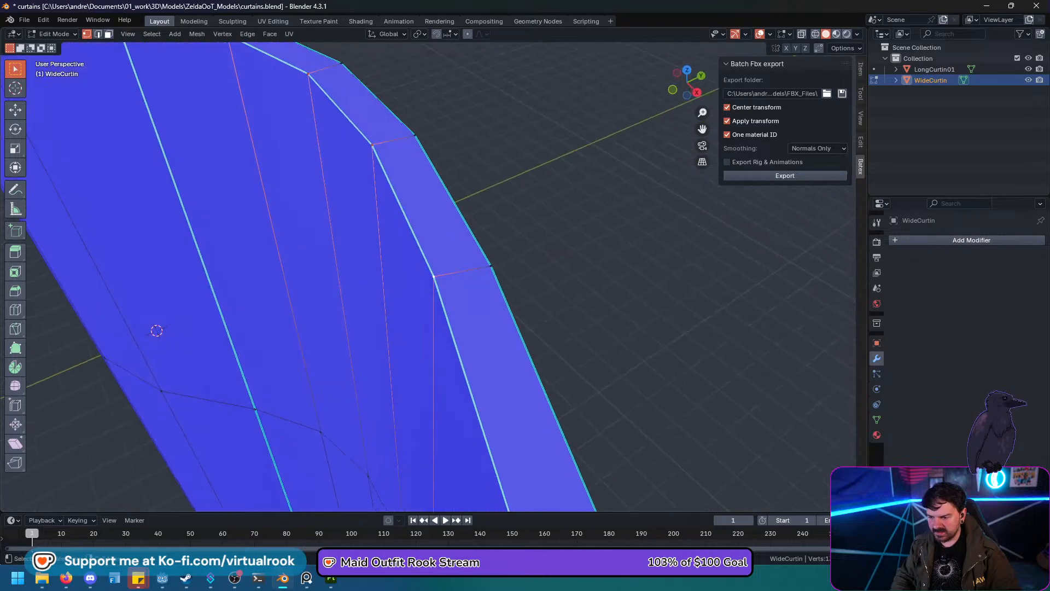
scroll(429, 276, down, 3)
shift+middle_drag(428, 276, 532, 325)
scroll(428, 276, up, 1)
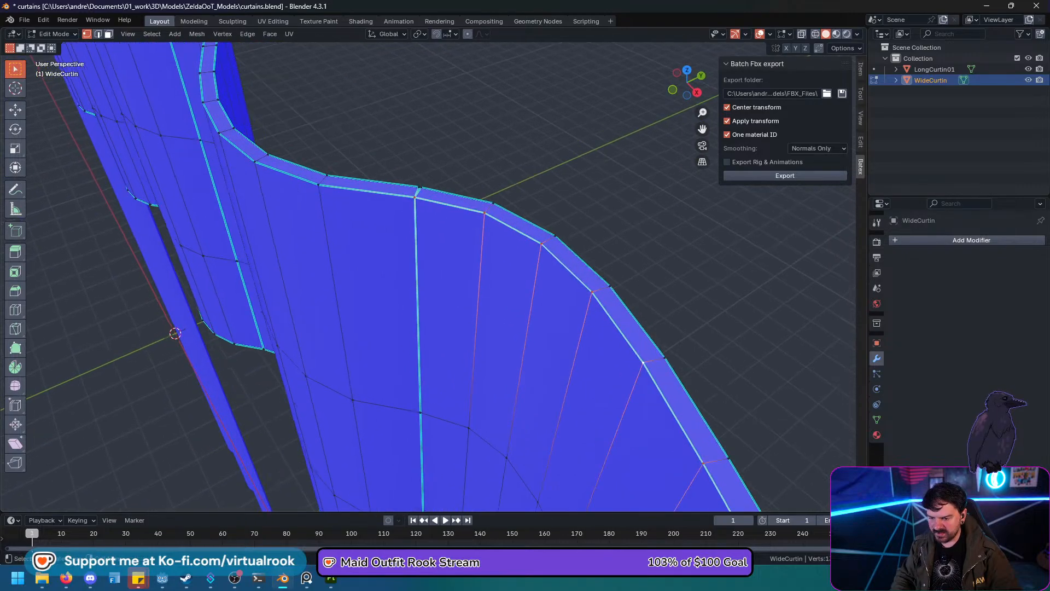
middle_drag(643, 362, 367, 396)
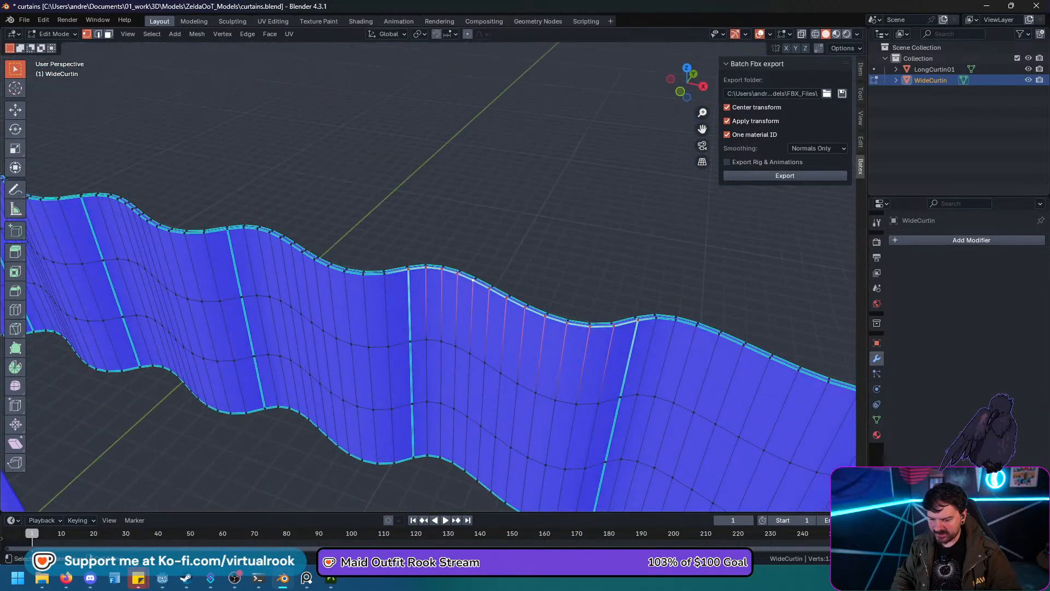
key(a)
key(a)
key(a)
right_click(450, 272)
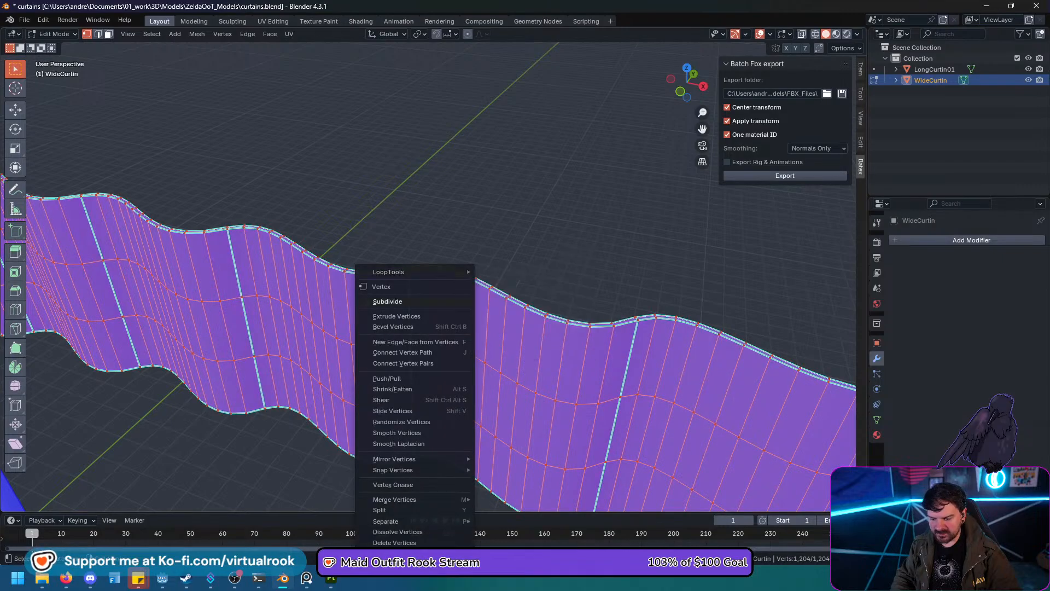
middle_drag(415, 328, 443, 296)
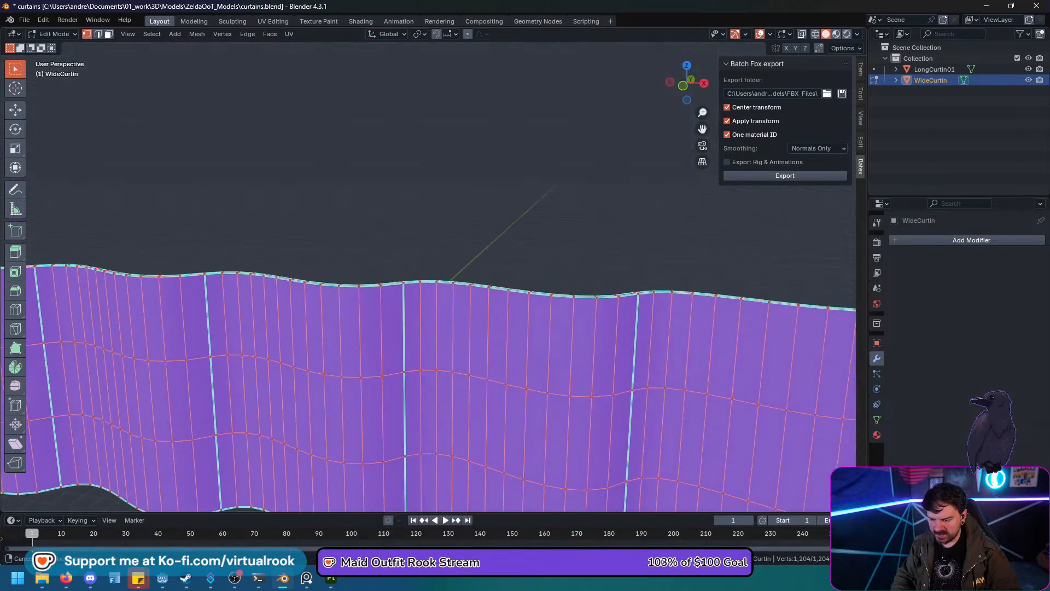
scroll(416, 328, down, 7)
middle_drag(416, 328, 430, 314)
scroll(432, 285, down, 5)
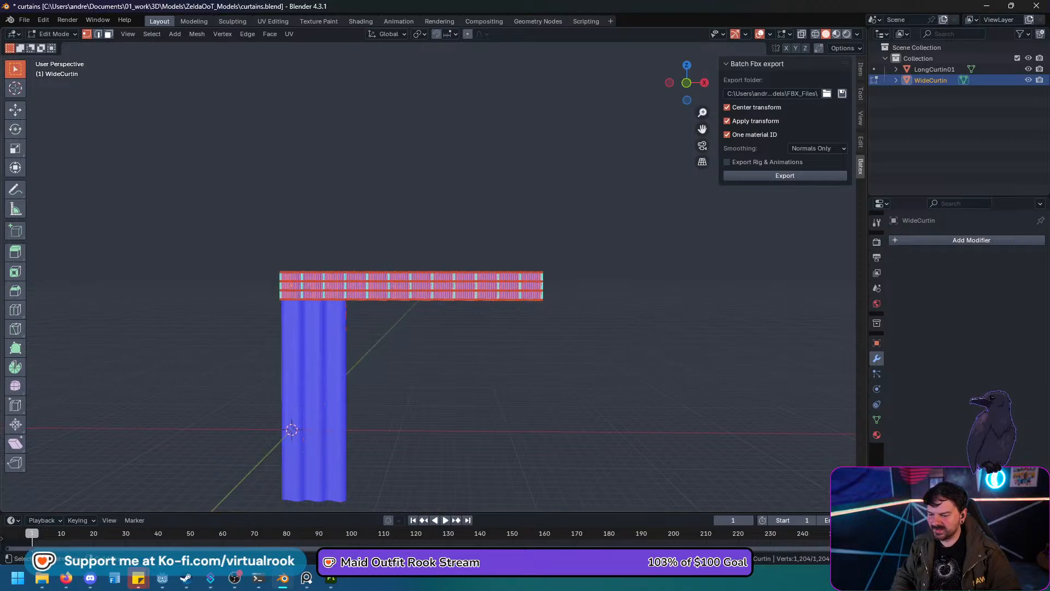
Try dissolving the vertices of the wide curtain's two middle horizontal rows with X-ray on, then undo it.
key(alt+z)
drag(271, 277, 557, 296)
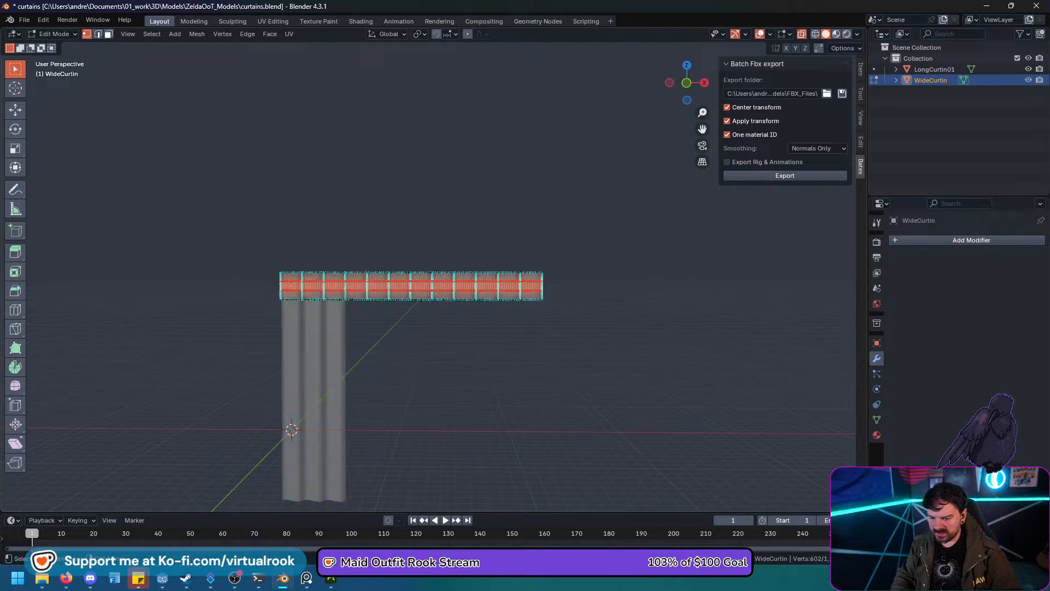
key(x)
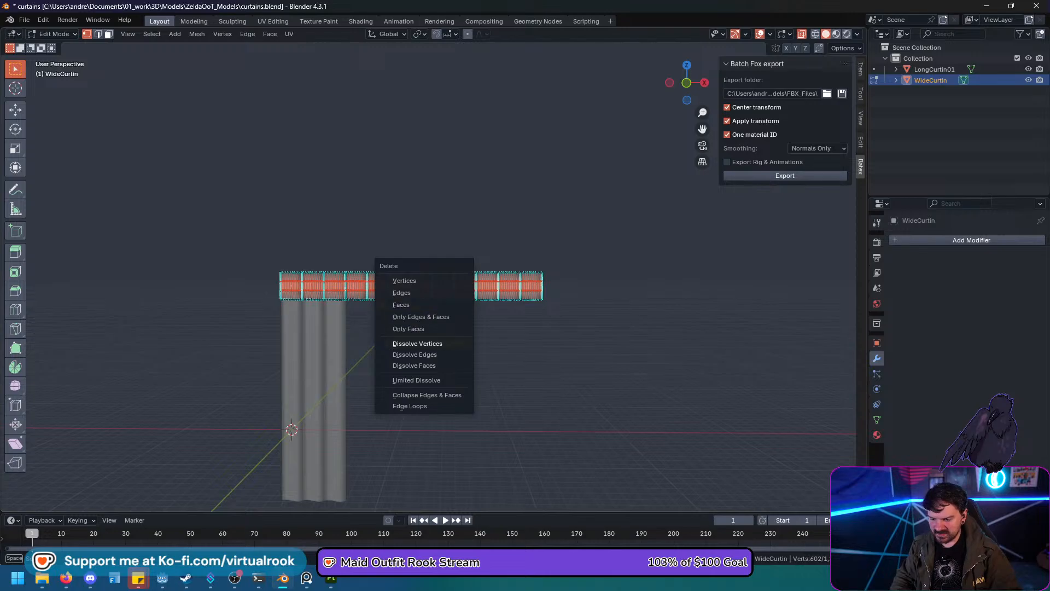
click(417, 344)
scroll(417, 344, up, 3)
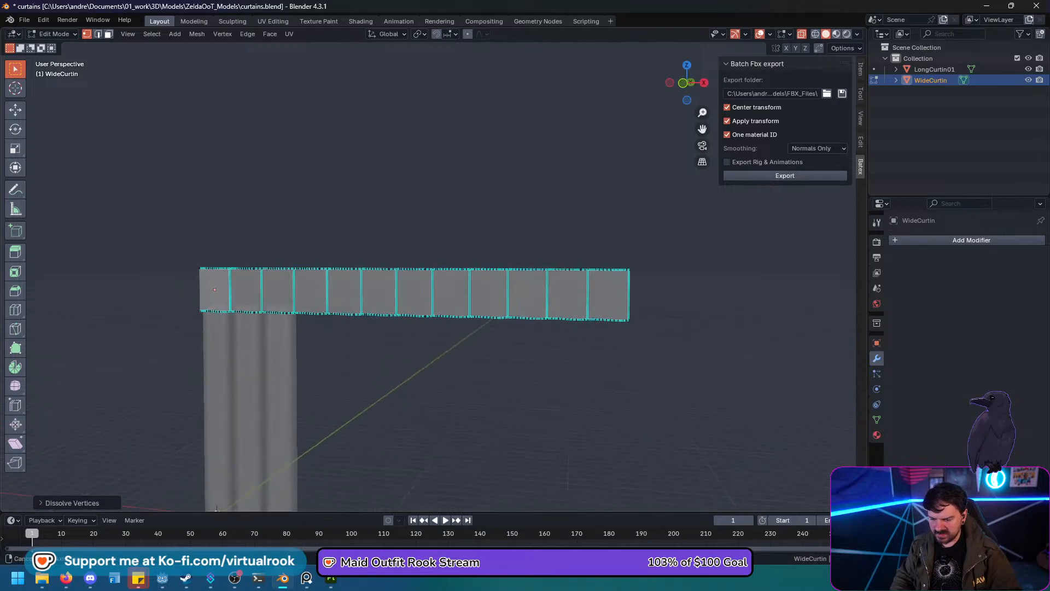
mouse_move(417, 307)
middle_down()
mouse_move(361, 339)
mouse_move(412, 309)
middle_up()
key(ctrl+z)
right_click(412, 309)
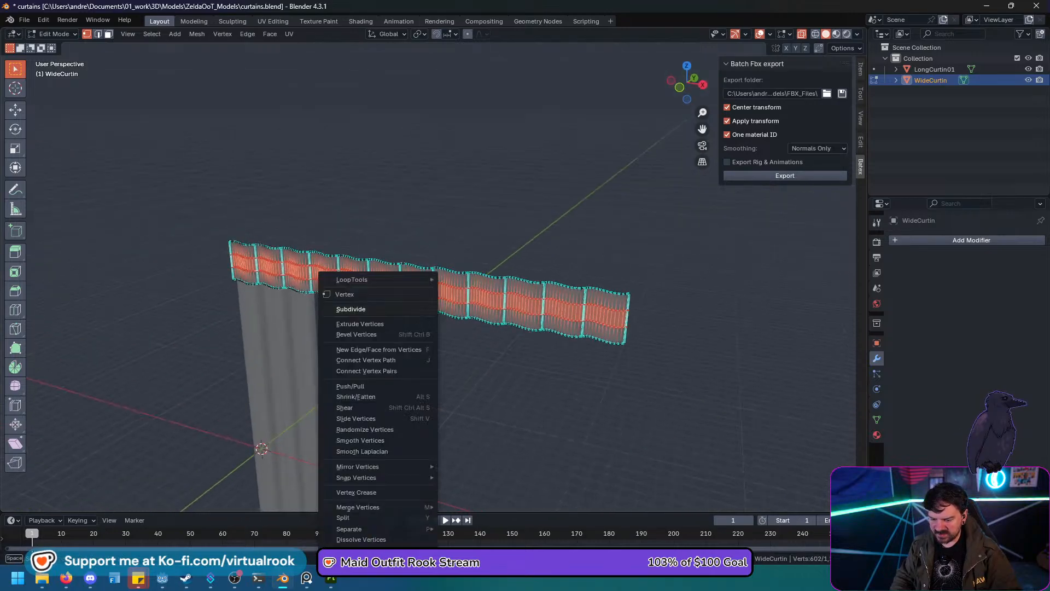
key(Escape)
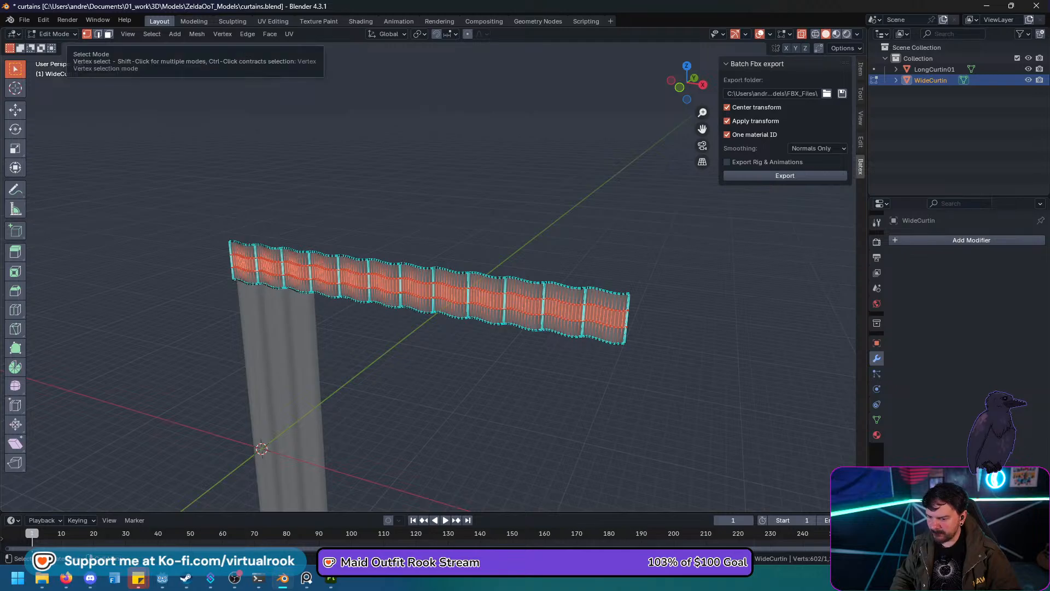
Select the wide curtain's two middle horizontal edge loops in edge mode and dissolve those edges.
click(98, 34)
middle_drag(382, 328, 418, 304)
key(a)
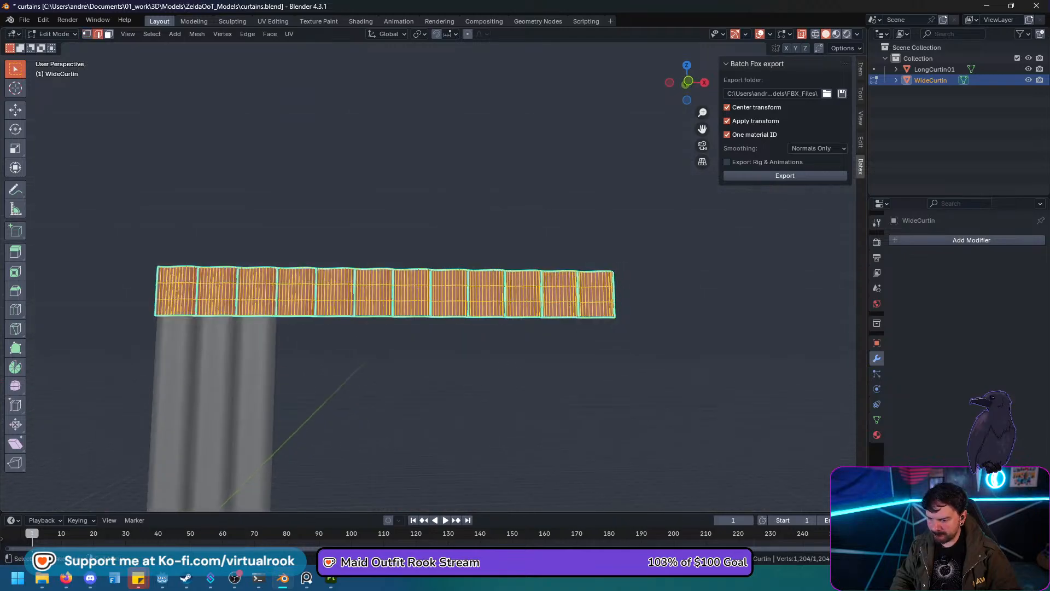
key(alt+a)
drag(189, 285, 623, 294)
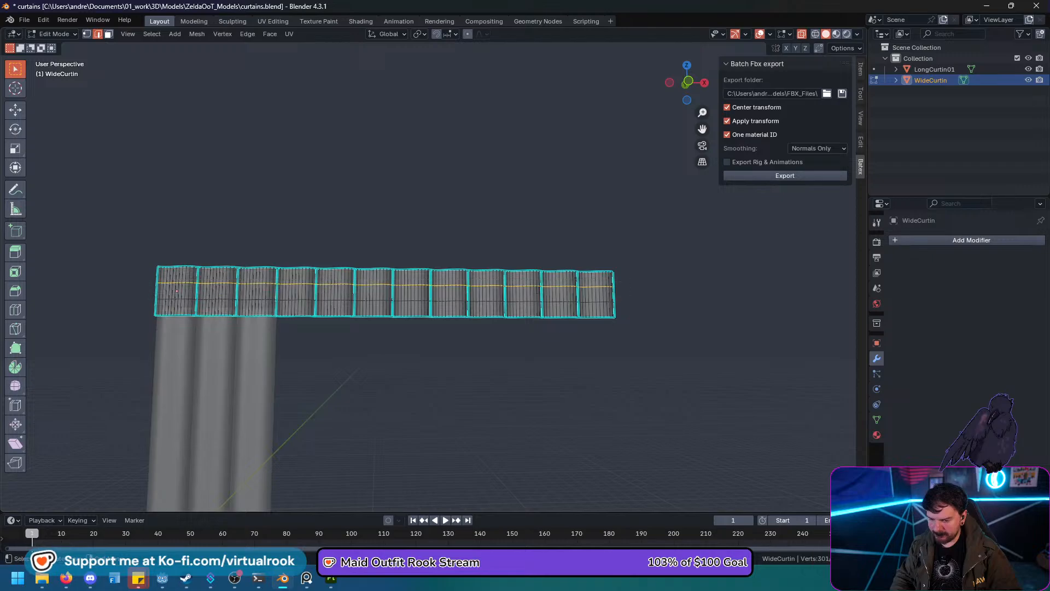
shift+drag(147, 291, 637, 308)
key(x)
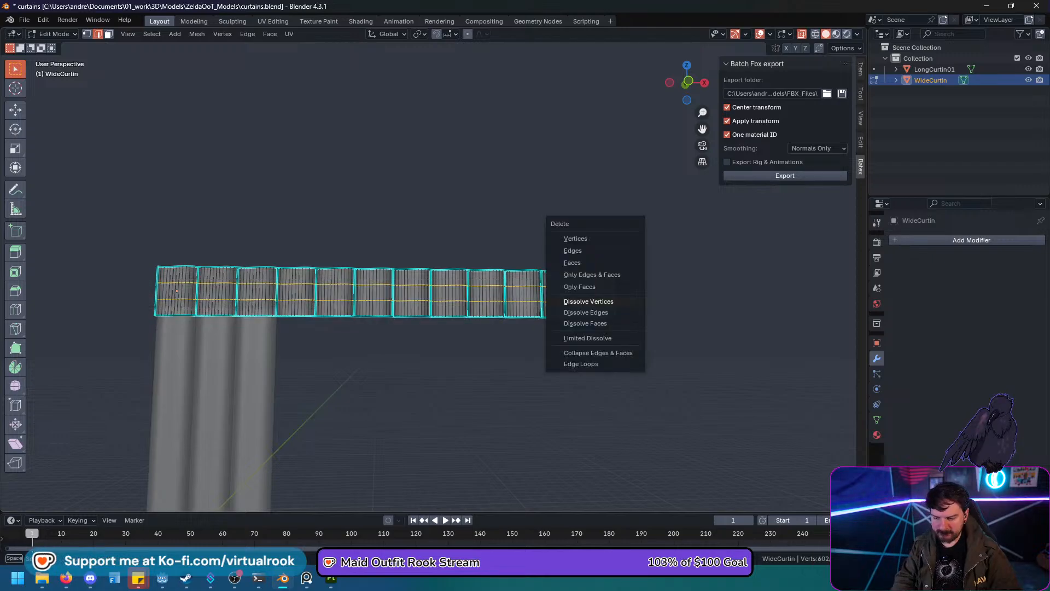
click(621, 311)
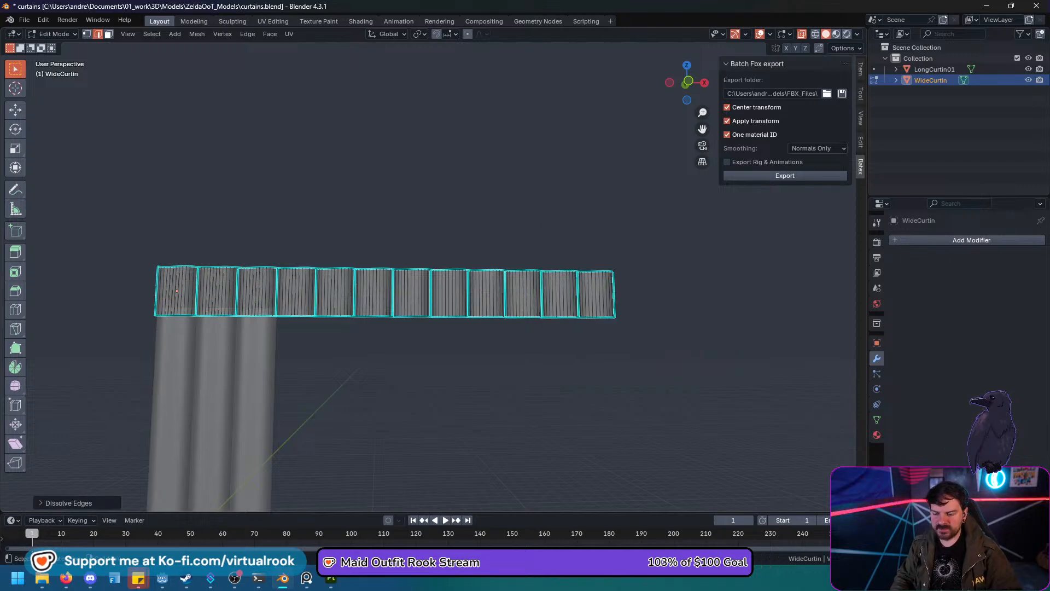
Select the wide curtain's vertical edges from the front view and clear their sharp marking.
middle_drag(541, 224, 547, 257)
key(a)
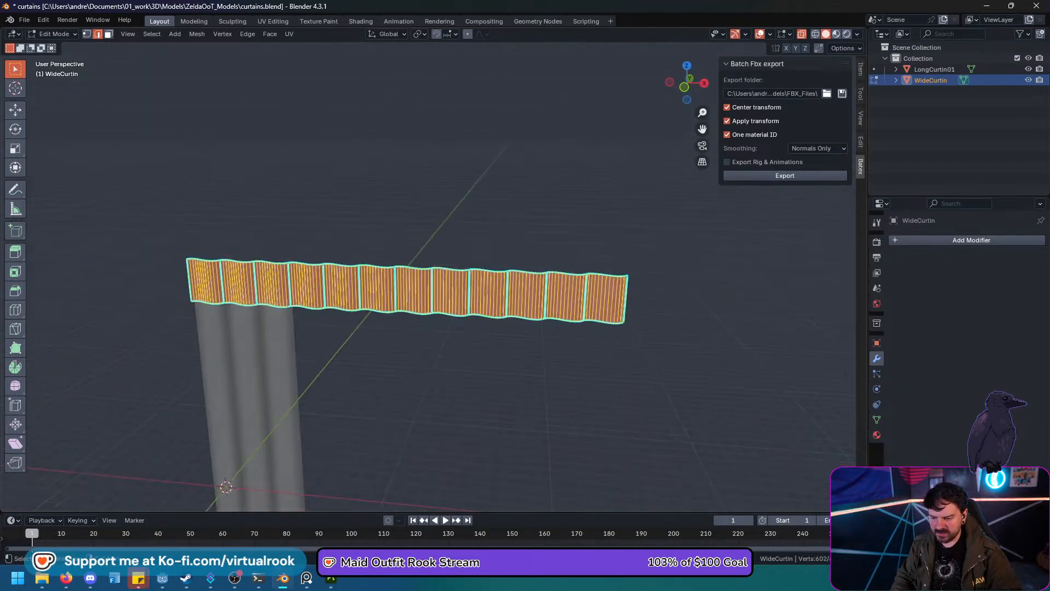
key(KP_1)
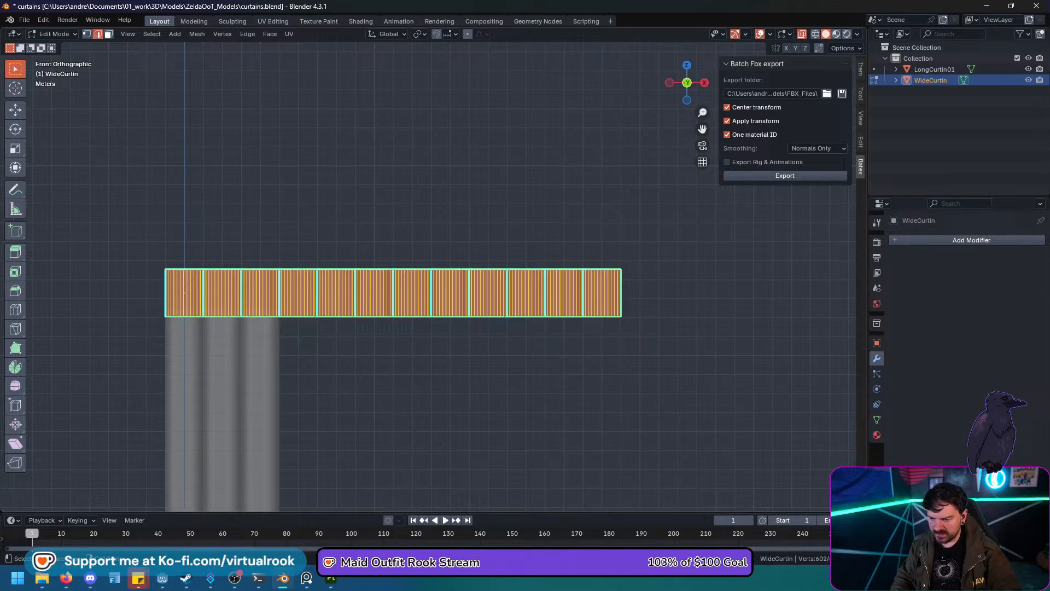
key(alt+a)
drag(143, 282, 681, 303)
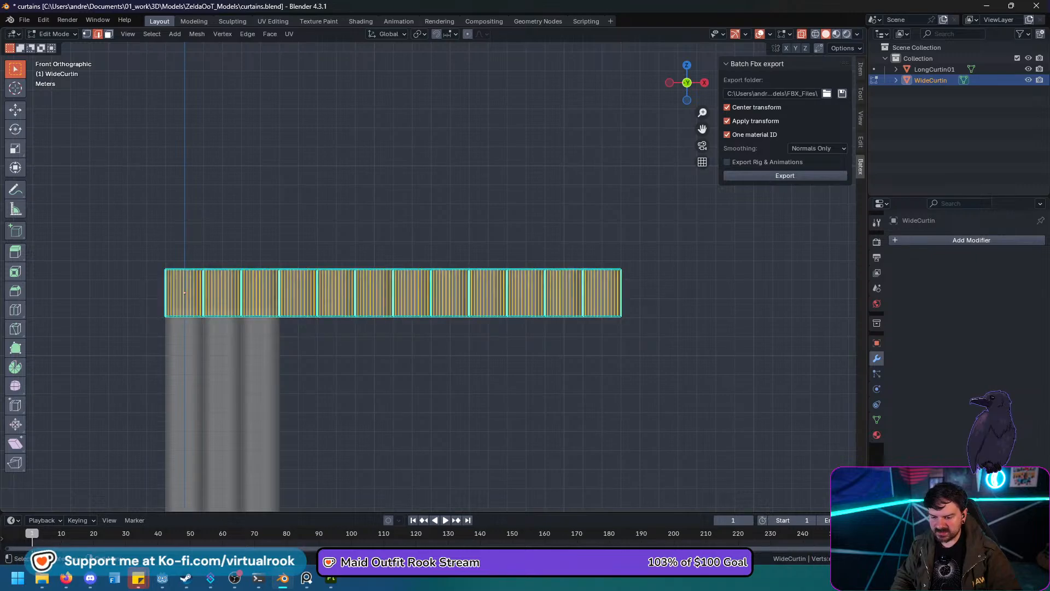
key(ctrl+e)
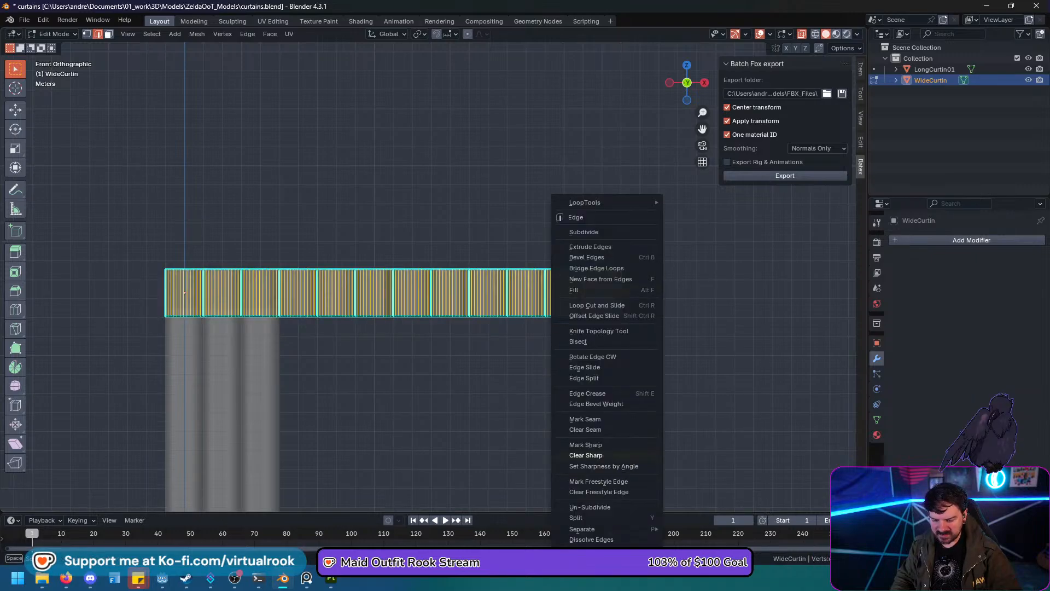
click(586, 455)
key(a)
key(alt+a)
middle_drag(585, 455, 481, 506)
scroll(428, 276, up, 4)
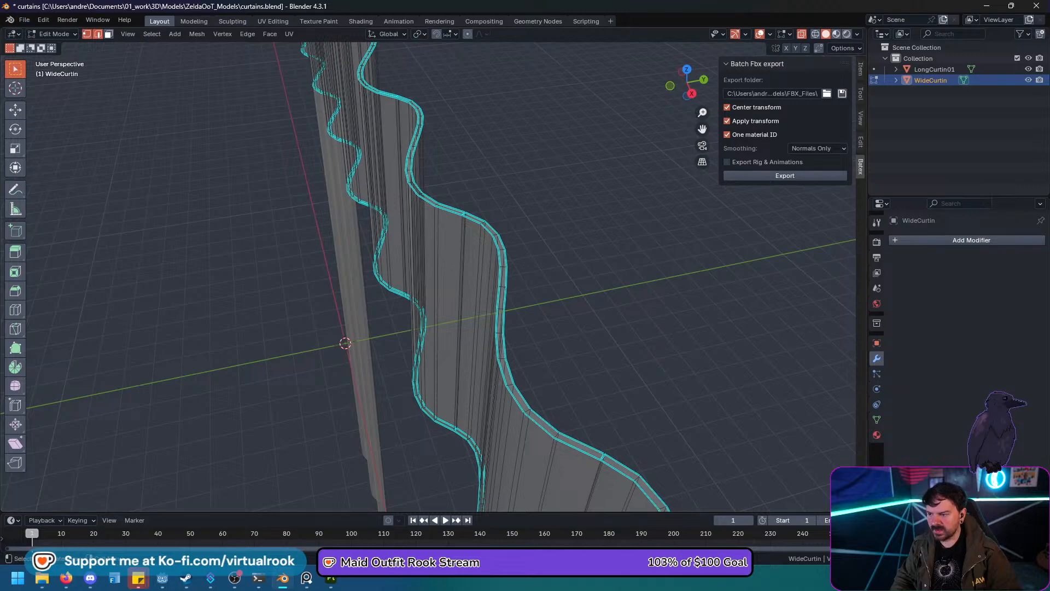
Switch to vertex selection and merge at center the doubled vertices at the first seams along the wide curtain's top rim.
click(87, 34)
middle_drag(492, 273, 432, 261)
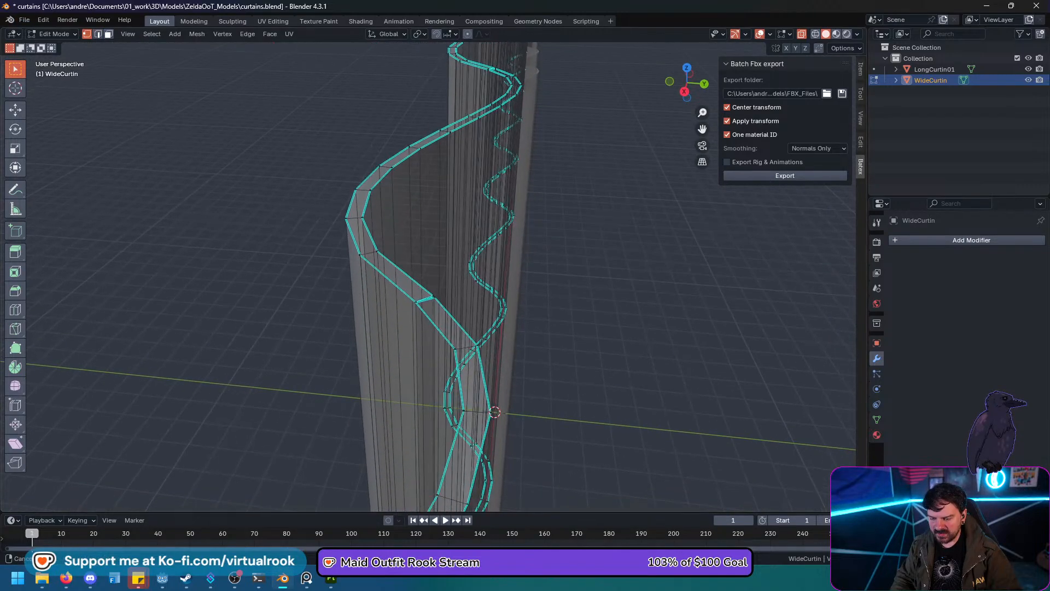
drag(424, 293, 435, 299)
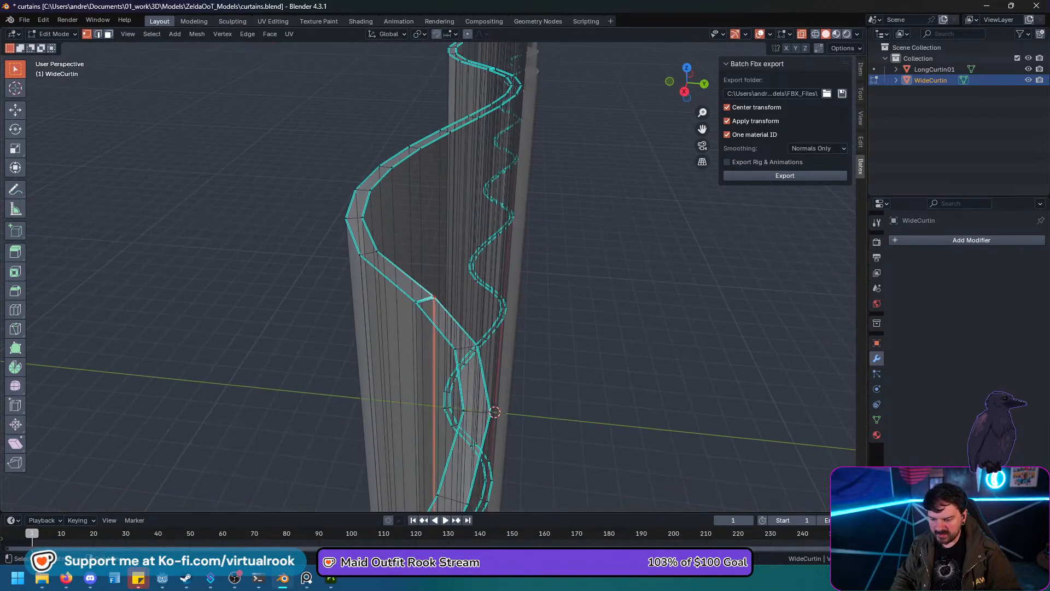
key(m)
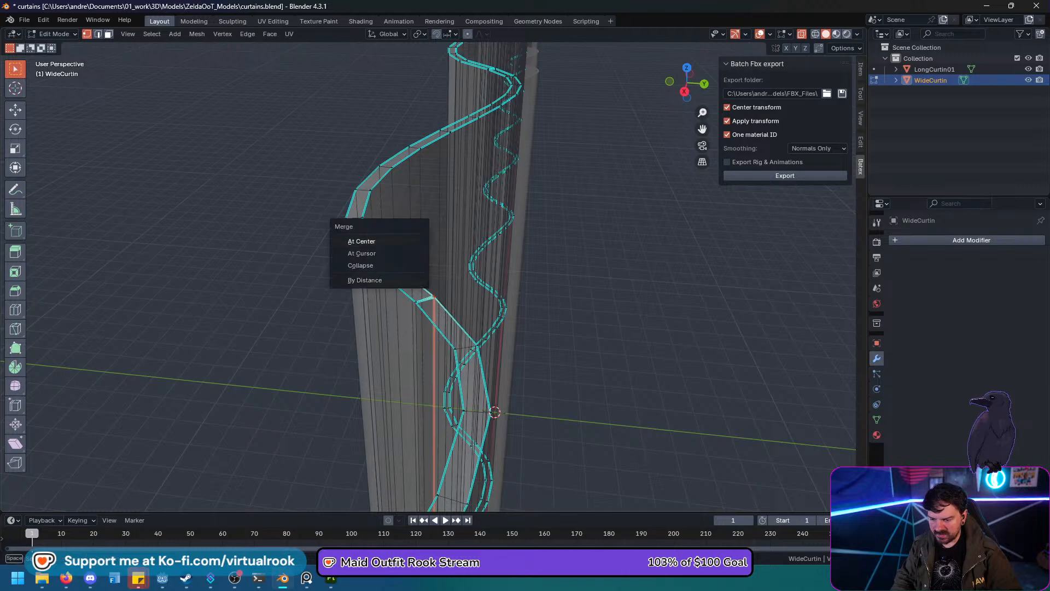
click(406, 241)
scroll(437, 274, down, 4)
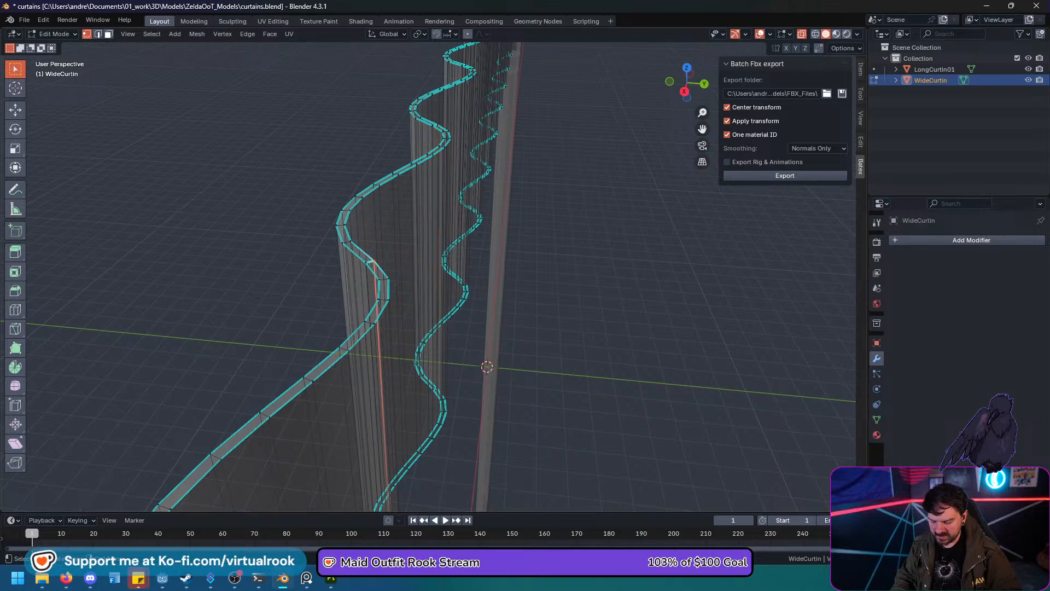
key(m)
click(343, 265)
Merge at center the doubled vertices at the following two seams on the wide curtain's top rim.
scroll(350, 265, down, 4)
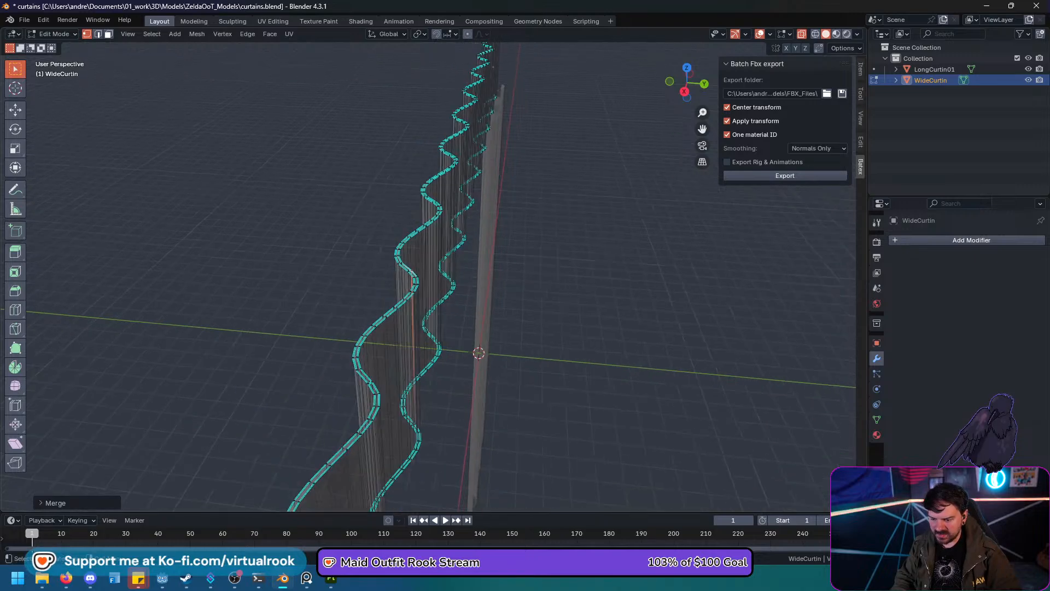
shift+middle_drag(350, 265, 369, 234)
scroll(438, 274, up, 2)
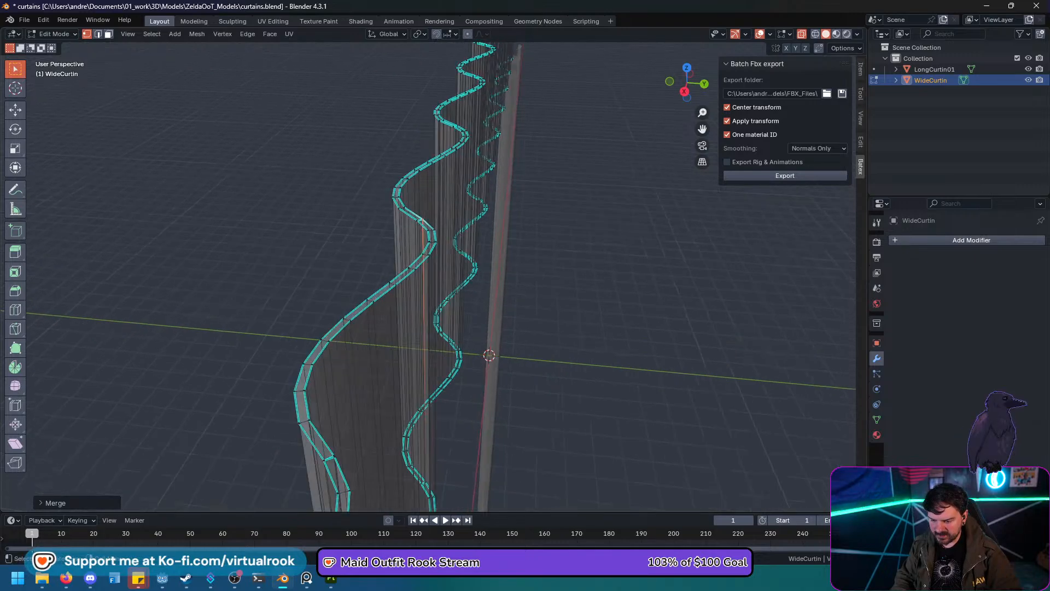
drag(331, 467, 320, 469)
scroll(331, 459, down, 3)
key(m)
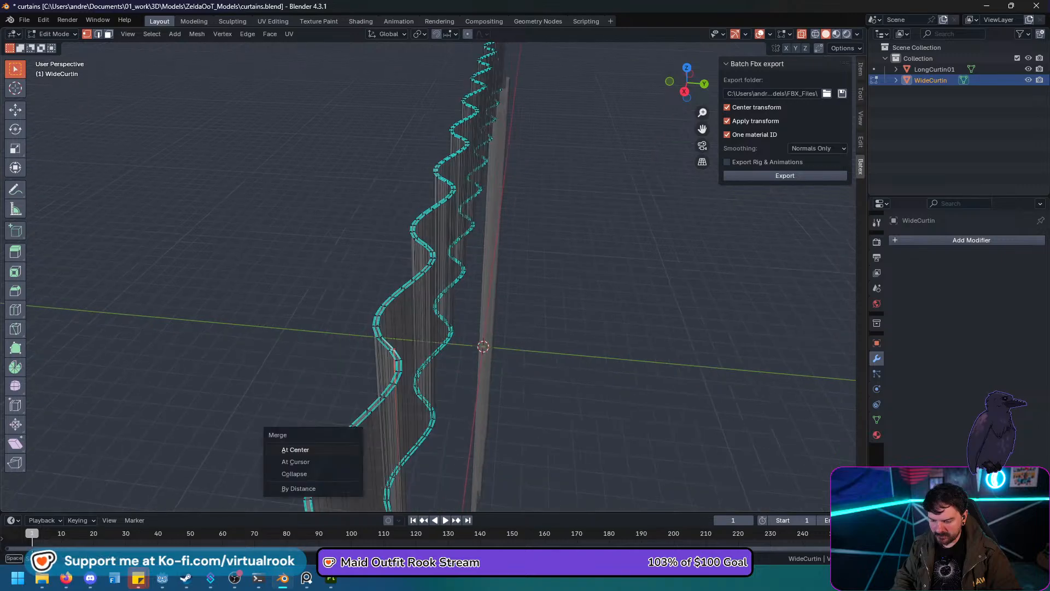
click(344, 449)
shift+middle_drag(343, 449, 378, 301)
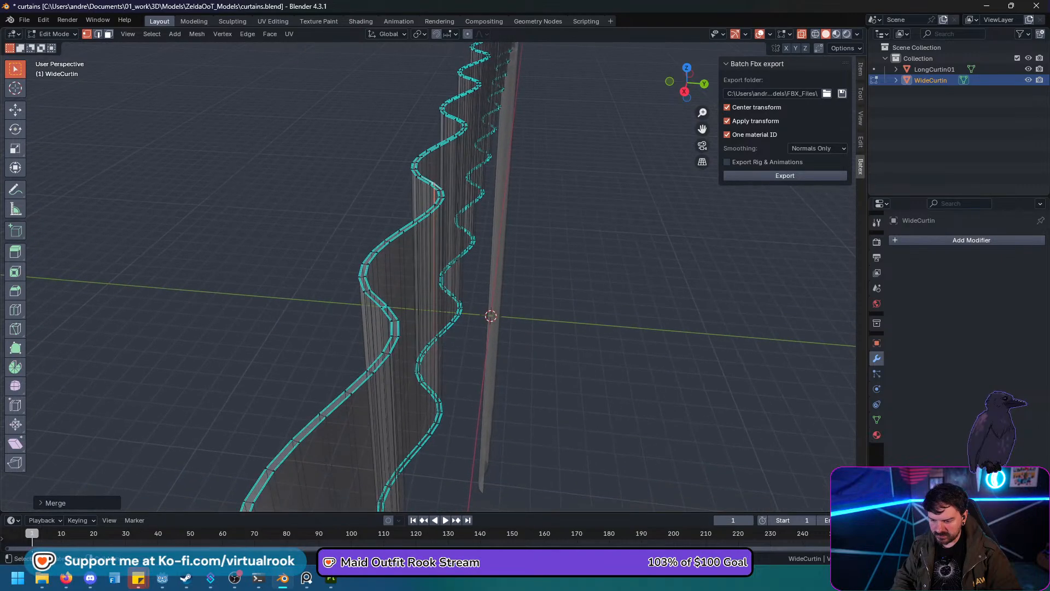
click(385, 303)
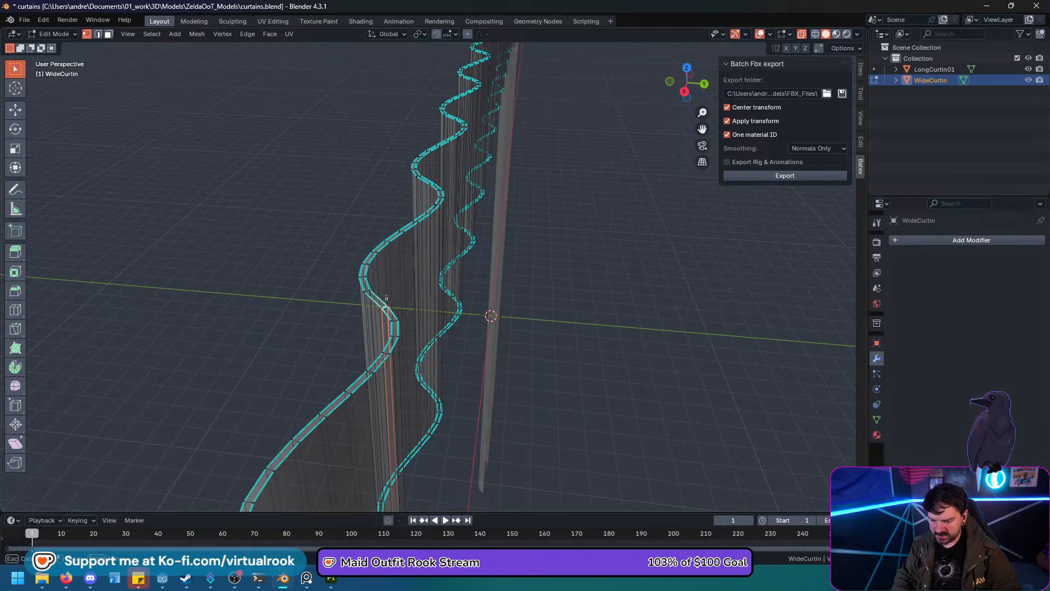
key(m)
click(386, 313)
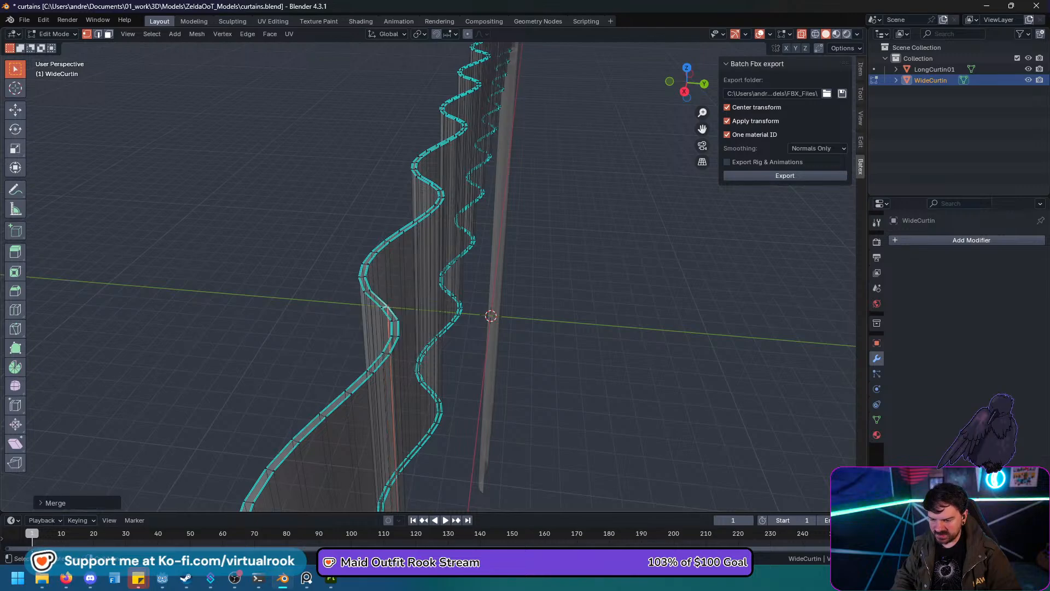
From an overhead view, continue along the top rim and merge two more pairs of doubled seam vertices at center.
shift+middle_drag(386, 313, 621, 415)
scroll(440, 279, up, 3)
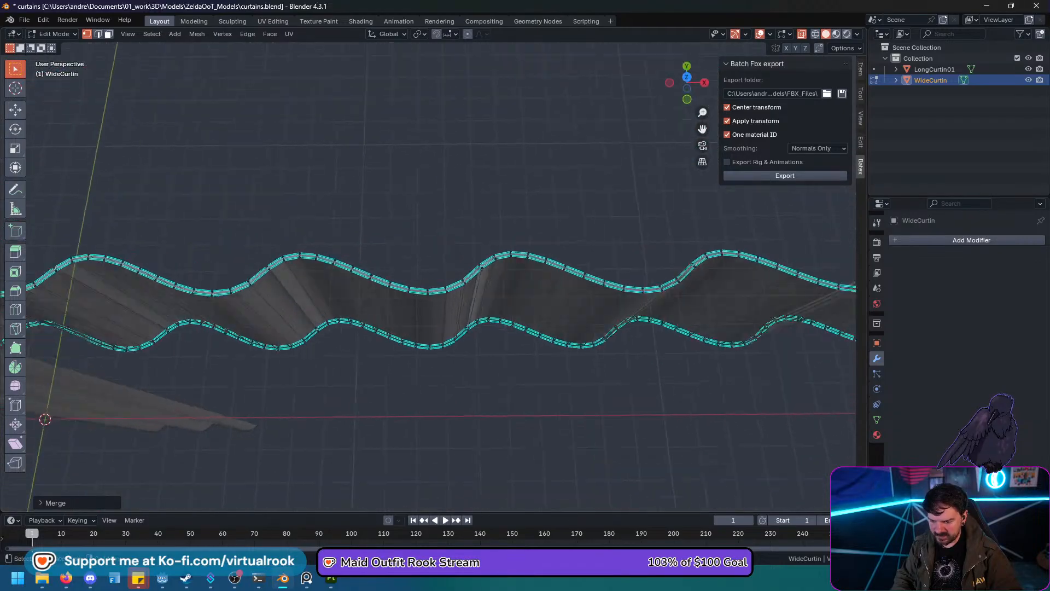
scroll(440, 279, up, 3)
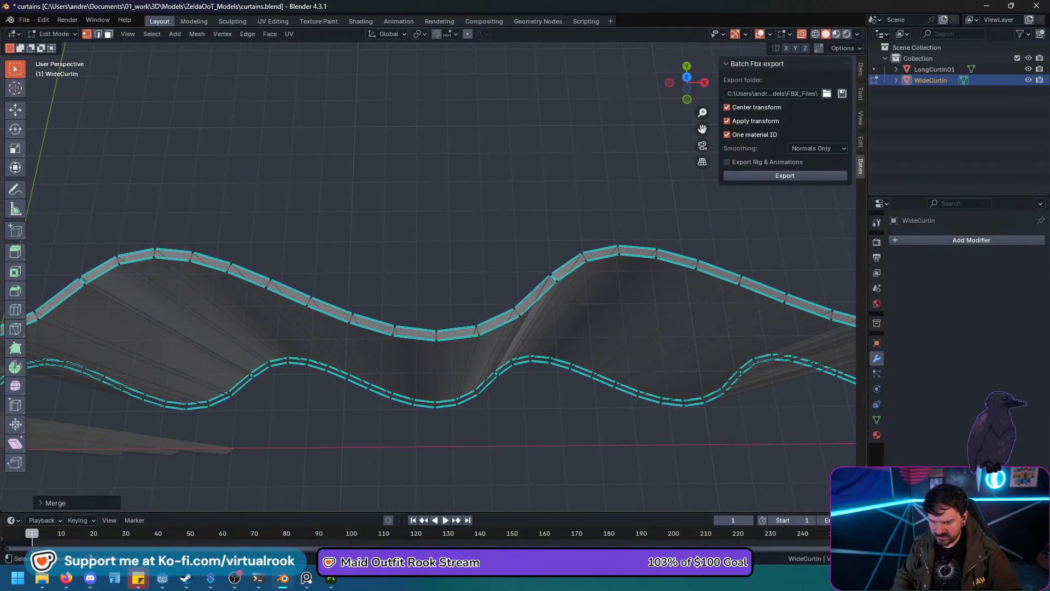
drag(548, 274, 556, 280)
key(m)
click(555, 279)
scroll(555, 278, down, 1)
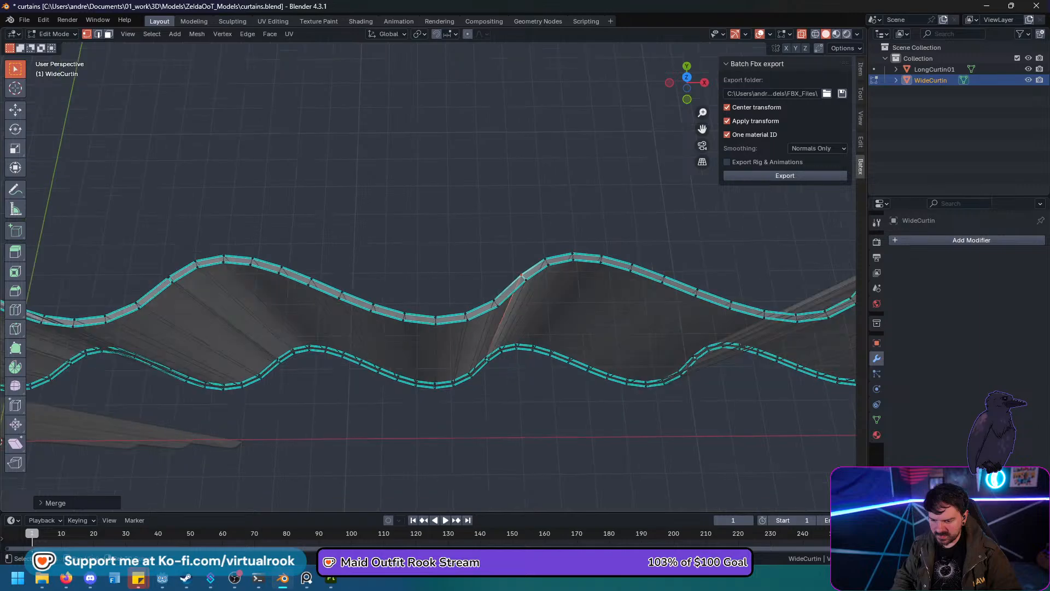
shift+middle_drag(555, 278, 382, 279)
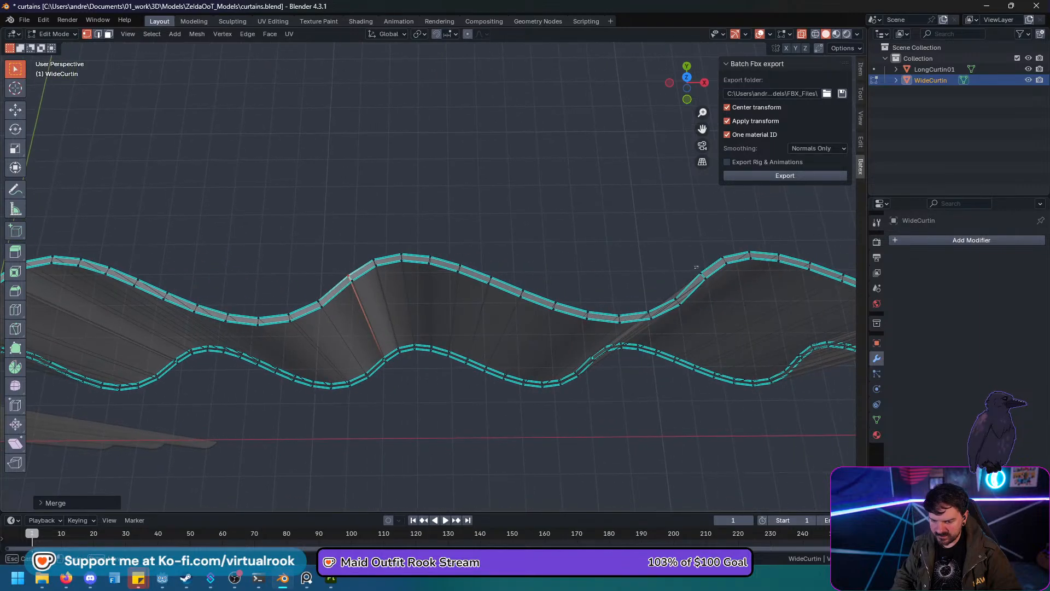
key(m)
click(702, 277)
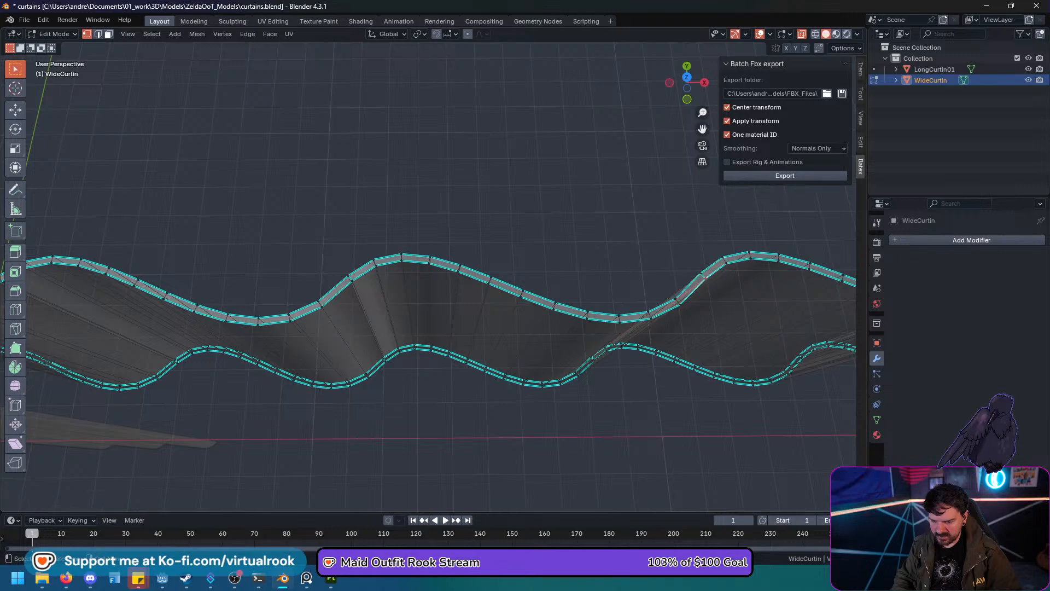
key(m)
click(693, 305)
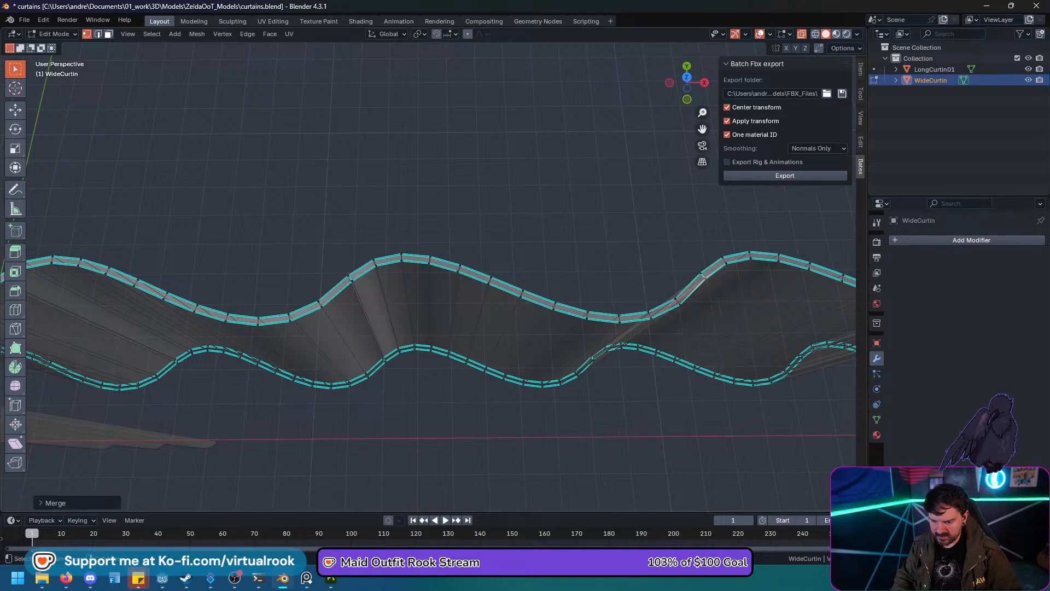
Merge at center the doubled vertices of the next fold's seam, on the top rim and on the bottom rim.
scroll(438, 329, up, 6)
scroll(428, 277, down, 1)
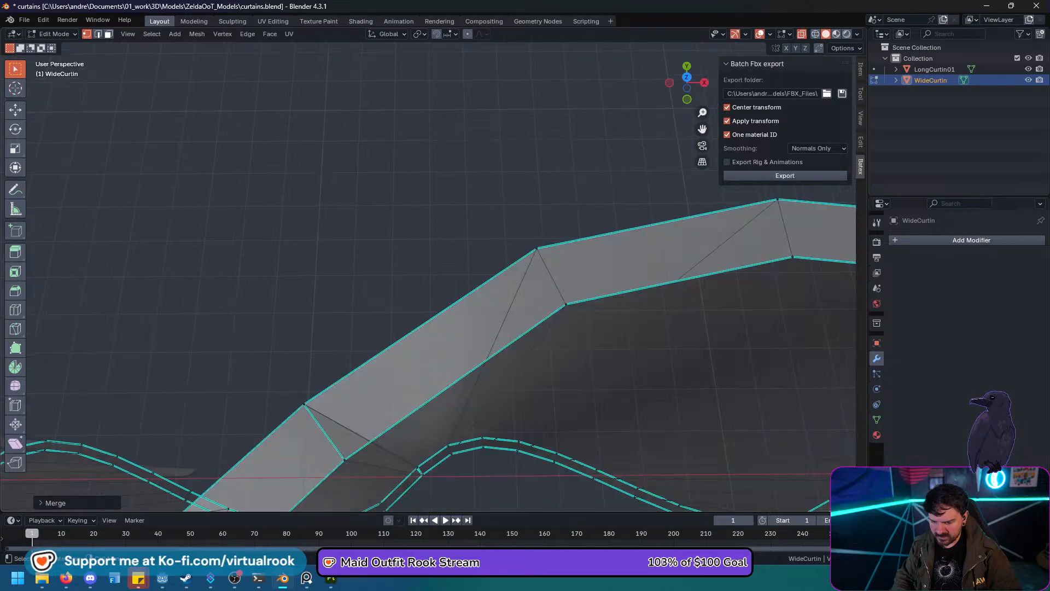
scroll(429, 277, down, 2)
scroll(428, 276, up, 3)
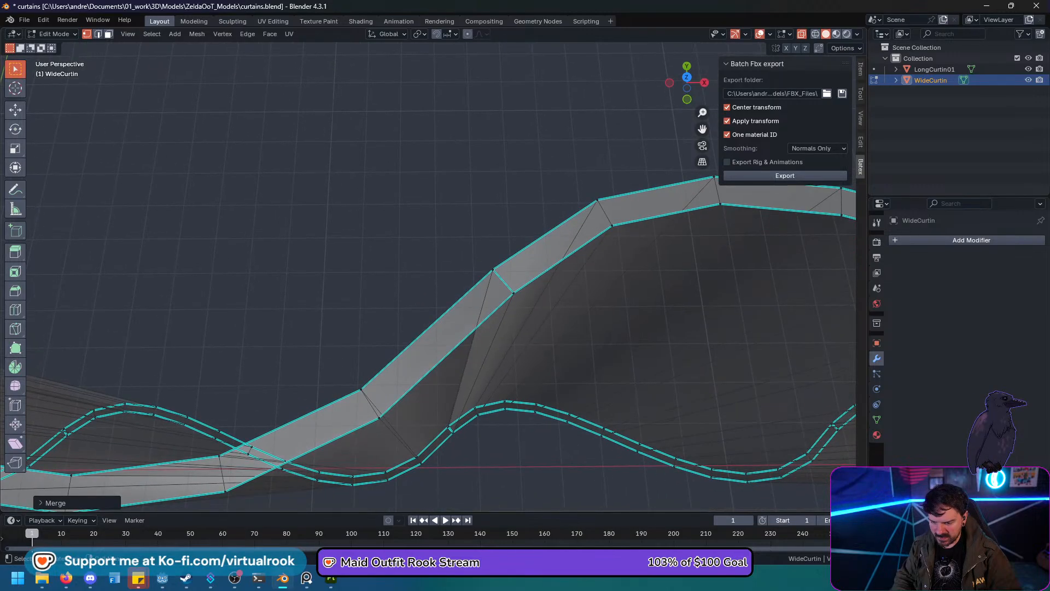
scroll(428, 277, down, 5)
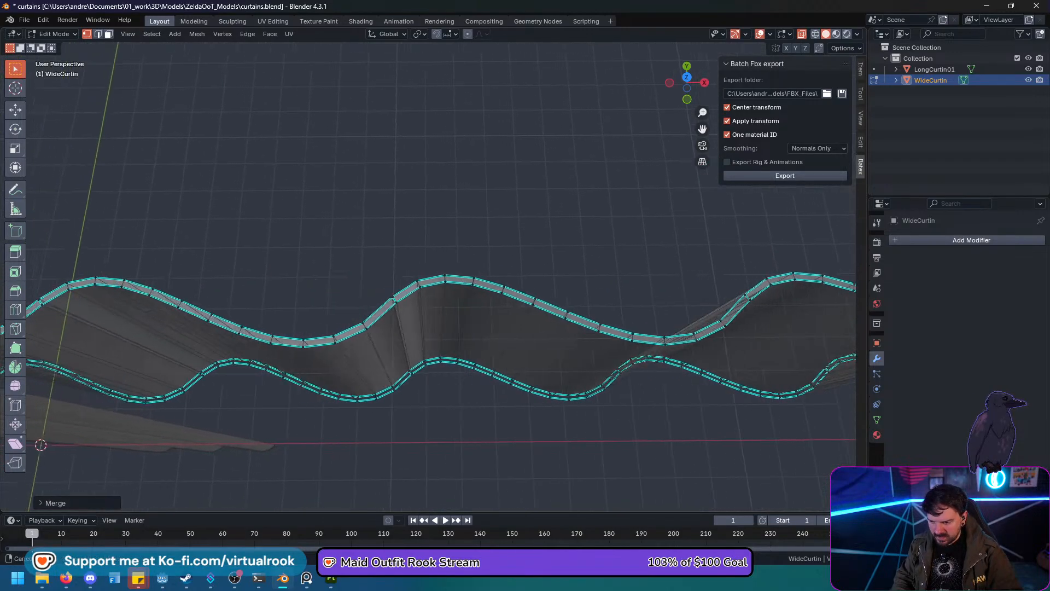
drag(414, 297, 414, 298)
key(m)
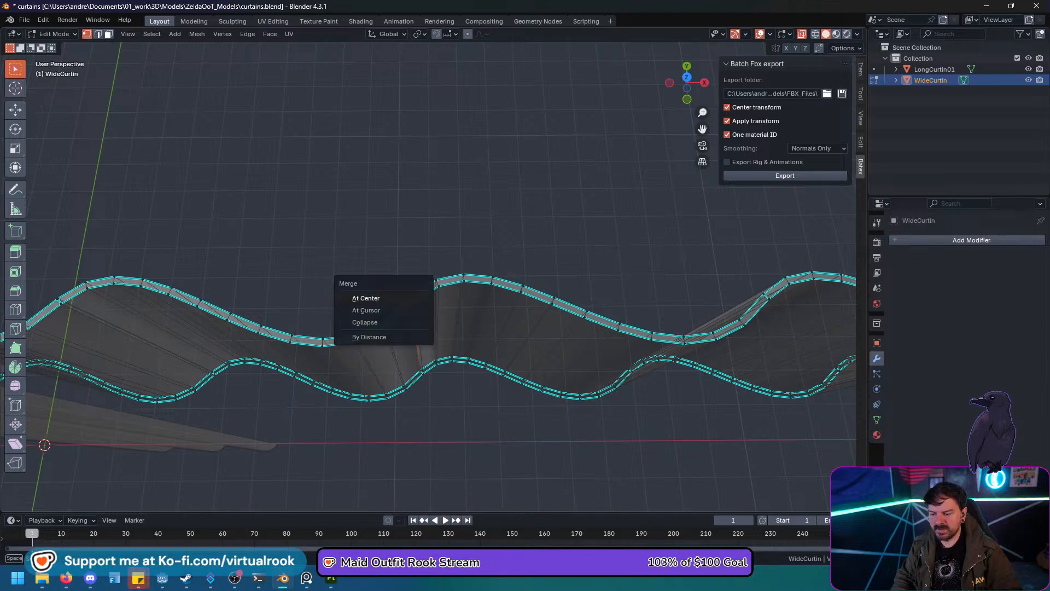
click(415, 298)
shift+middle_drag(414, 298, 463, 296)
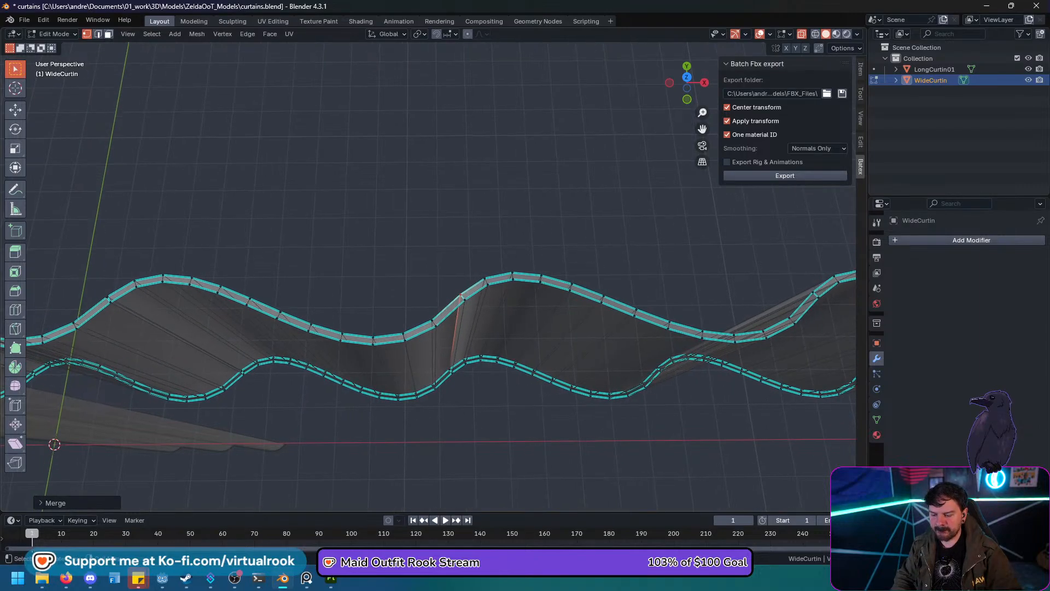
drag(440, 364, 452, 373)
key(m)
click(450, 379)
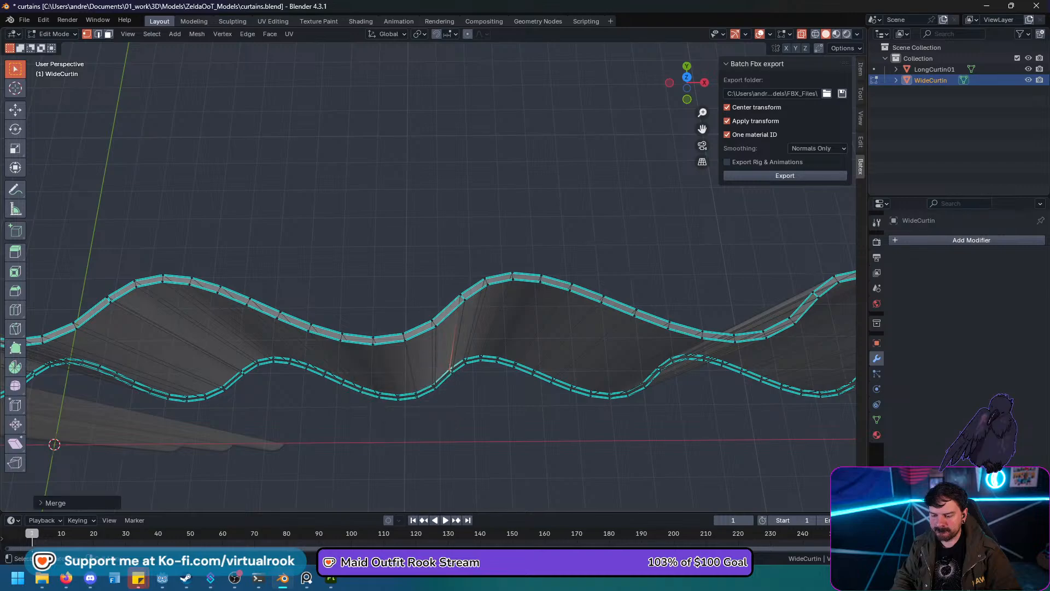
Merge at center the doubled top-rim vertices at two further seams toward the curtain's negative X end.
shift+middle_drag(450, 370, 567, 386)
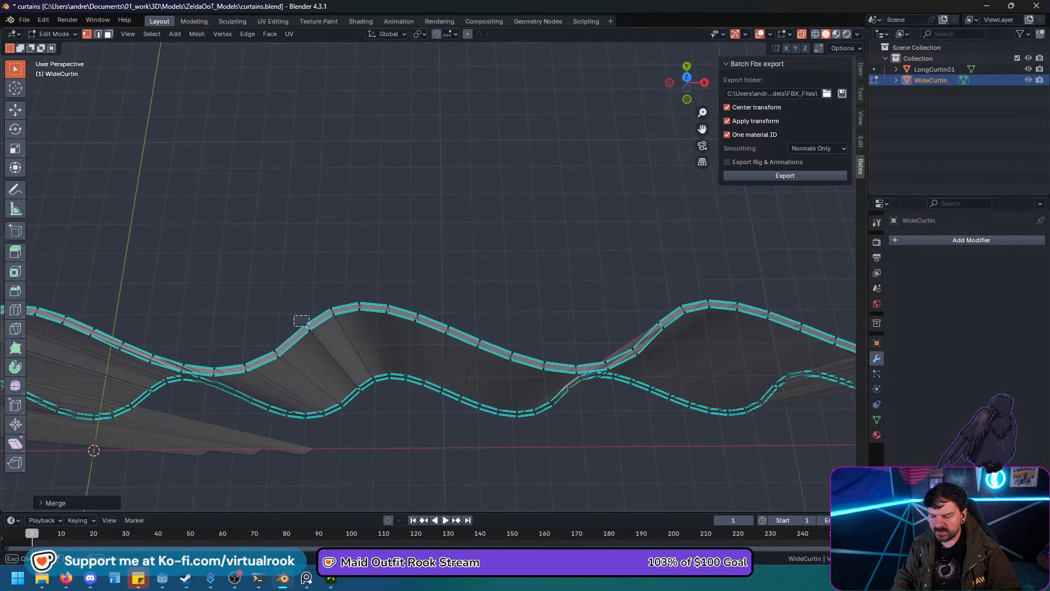
drag(309, 326, 309, 326)
key(m)
click(309, 327)
shift+middle_drag(310, 326, 777, 322)
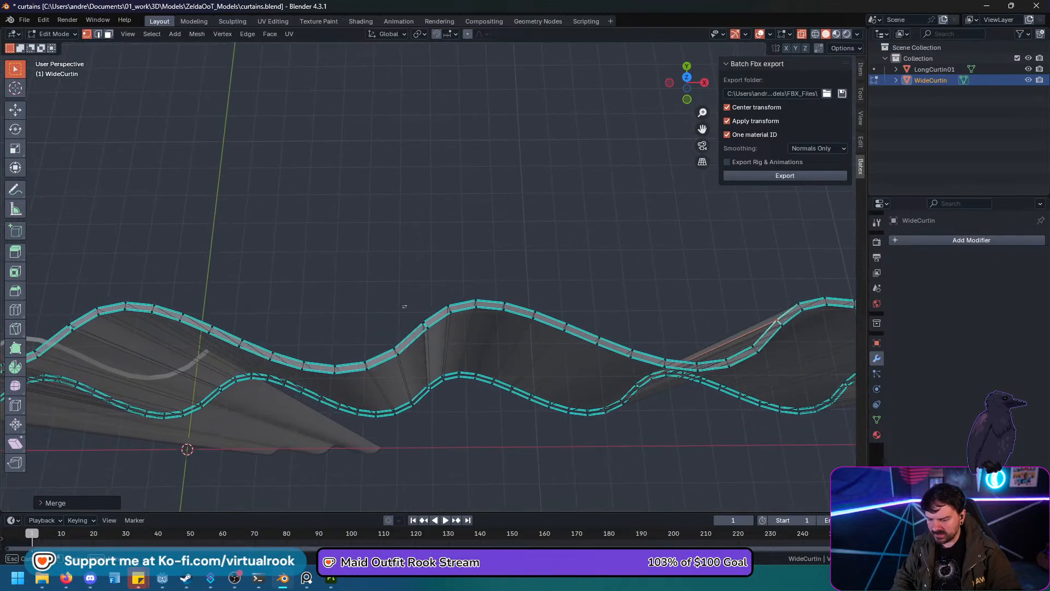
drag(406, 307, 427, 326)
key(m)
click(428, 327)
Merge at center the doubled vertices at the last three top-rim seams before the curtain's negative X end.
shift+middle_drag(428, 326, 700, 334)
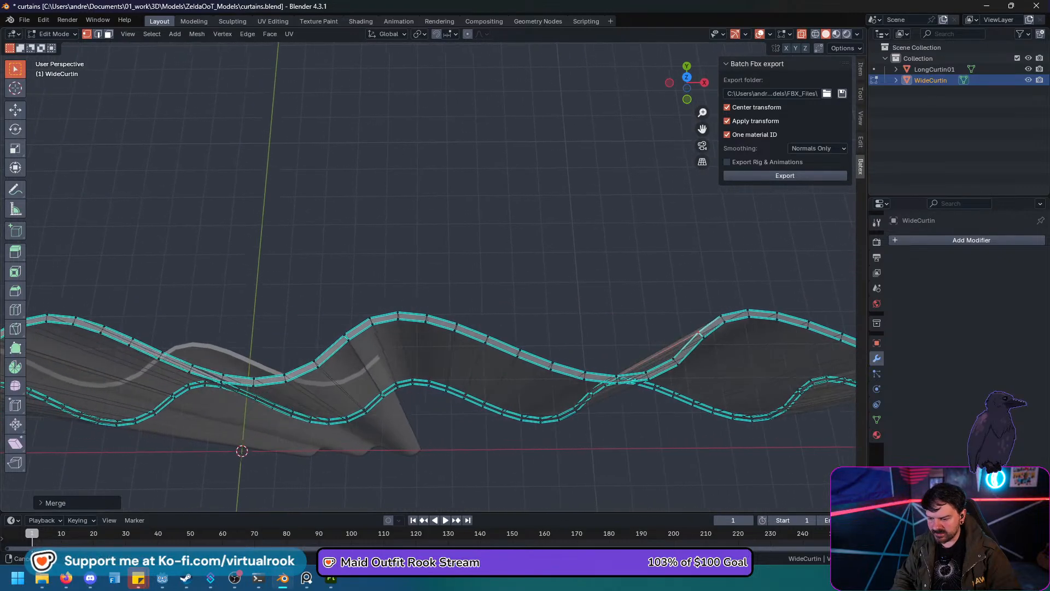
drag(350, 336, 351, 337)
key(m)
click(351, 337)
shift+middle_drag(351, 337, 438, 333)
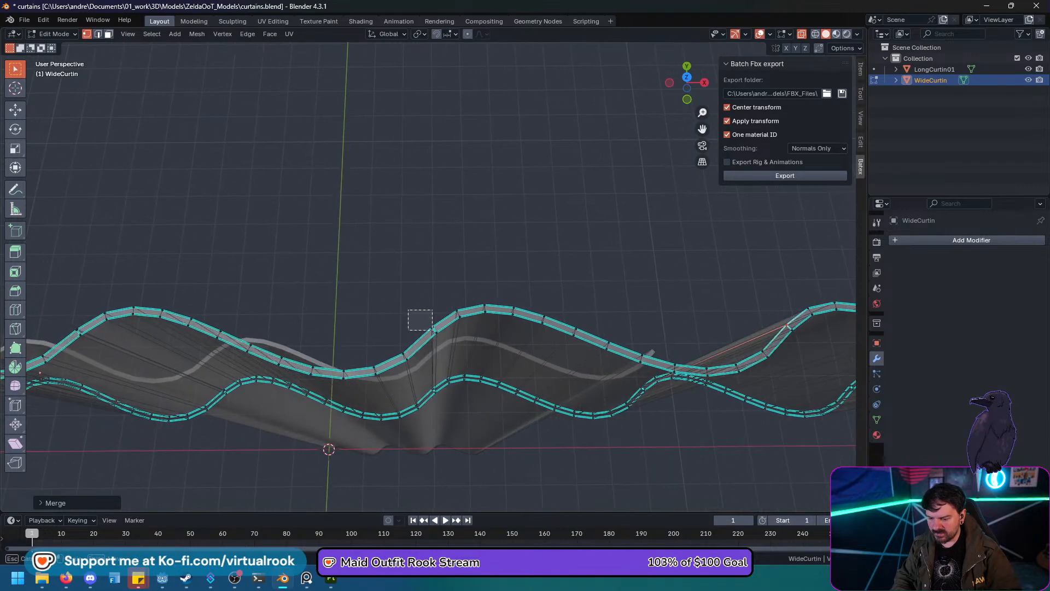
drag(432, 330, 432, 331)
key(m)
click(433, 331)
shift+middle_drag(433, 330, 502, 331)
drag(405, 325, 424, 339)
key(m)
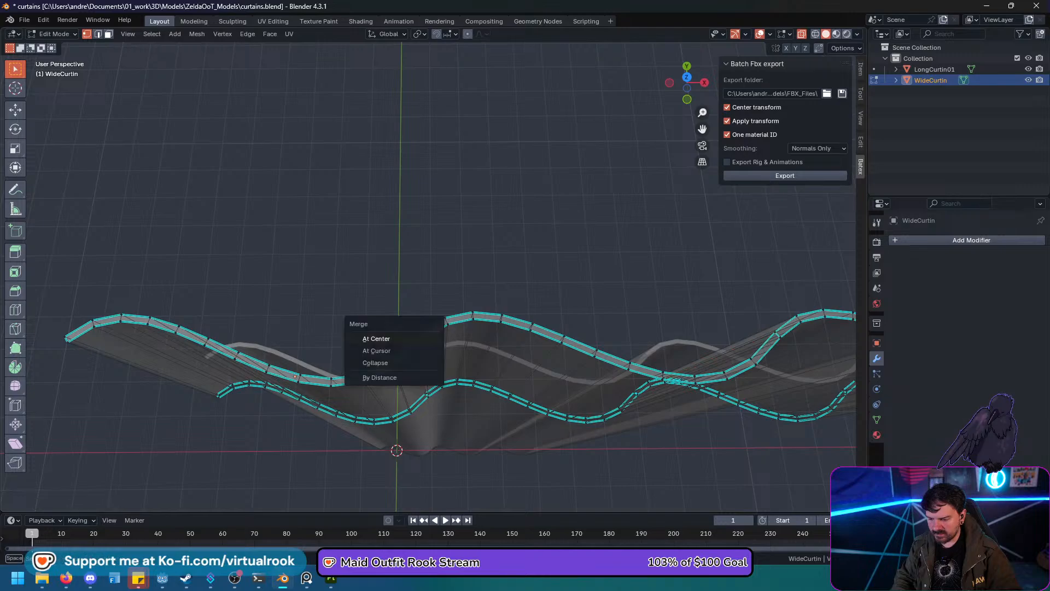
click(424, 338)
Viewing the curtain from below, merge at center the doubled vertices at three consecutive seams of its bottom rim.
middle_drag(424, 338, 415, 158)
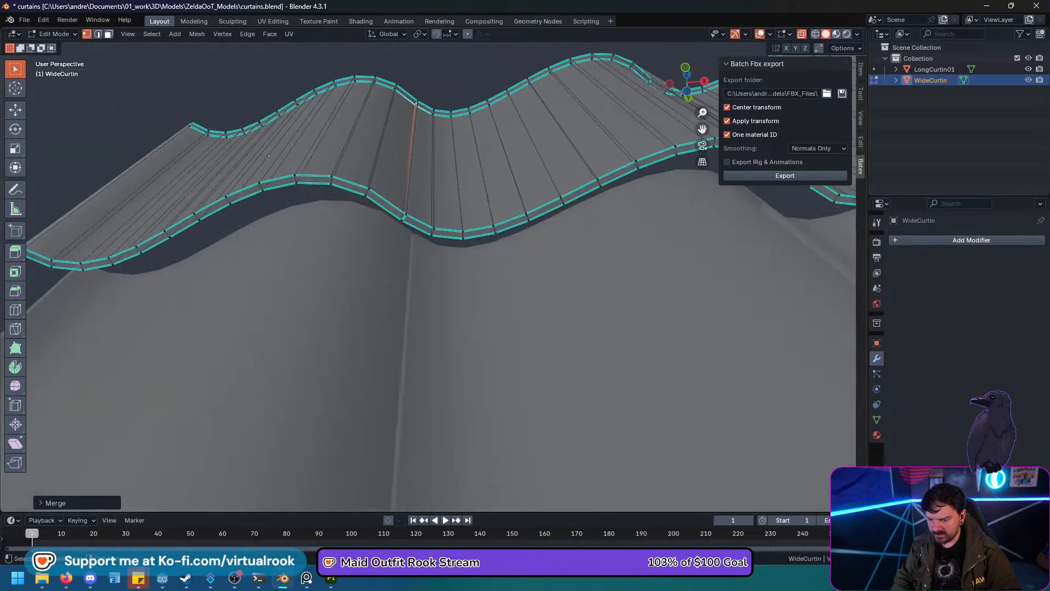
click(399, 222)
key(m)
click(400, 225)
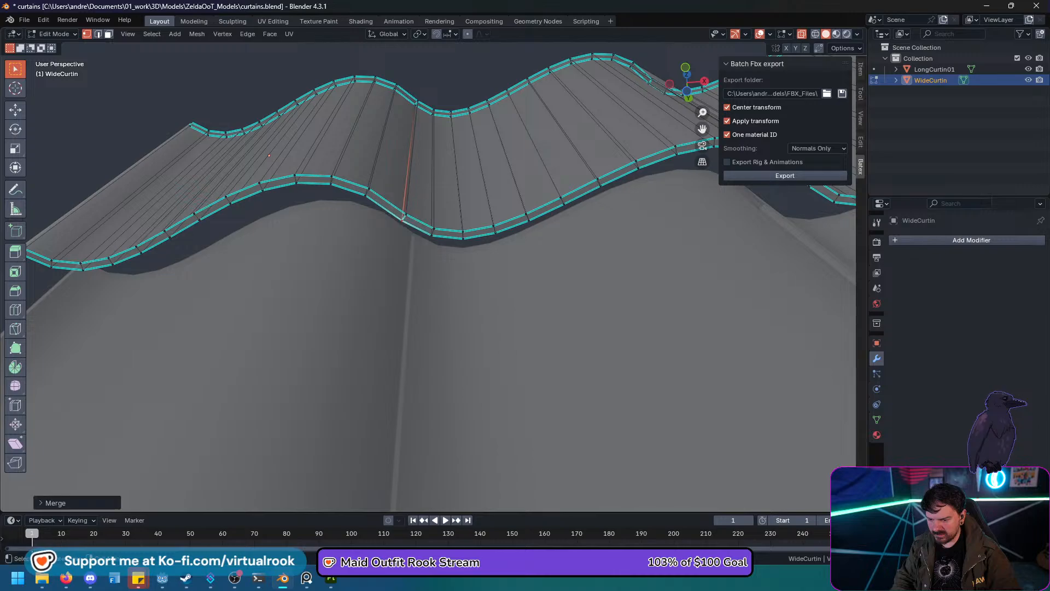
shift+middle_drag(400, 224, 28, 279)
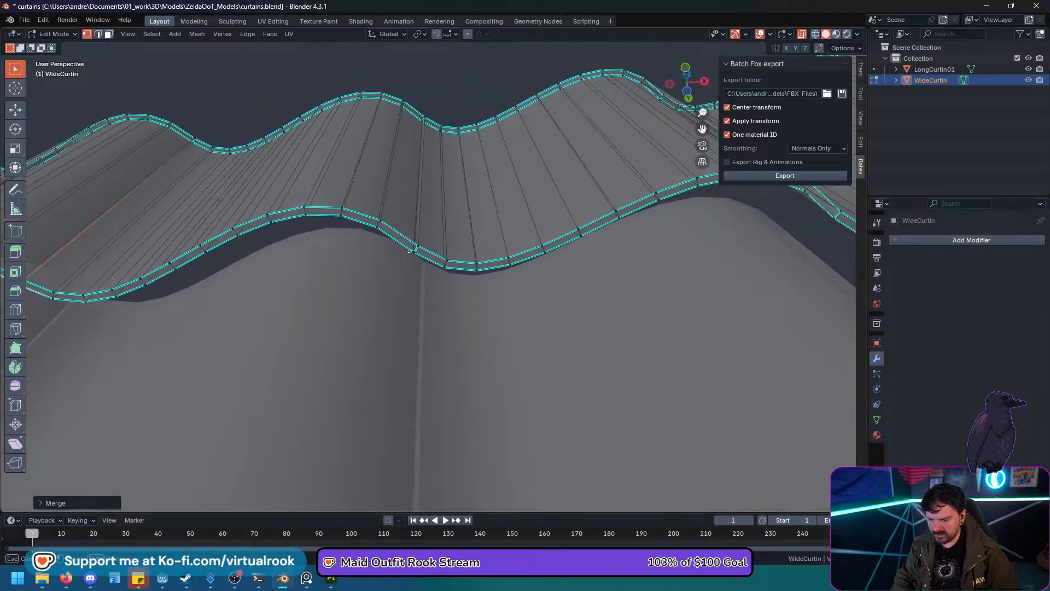
drag(410, 251, 422, 256)
key(m)
click(422, 257)
shift+middle_drag(421, 257, 101, 301)
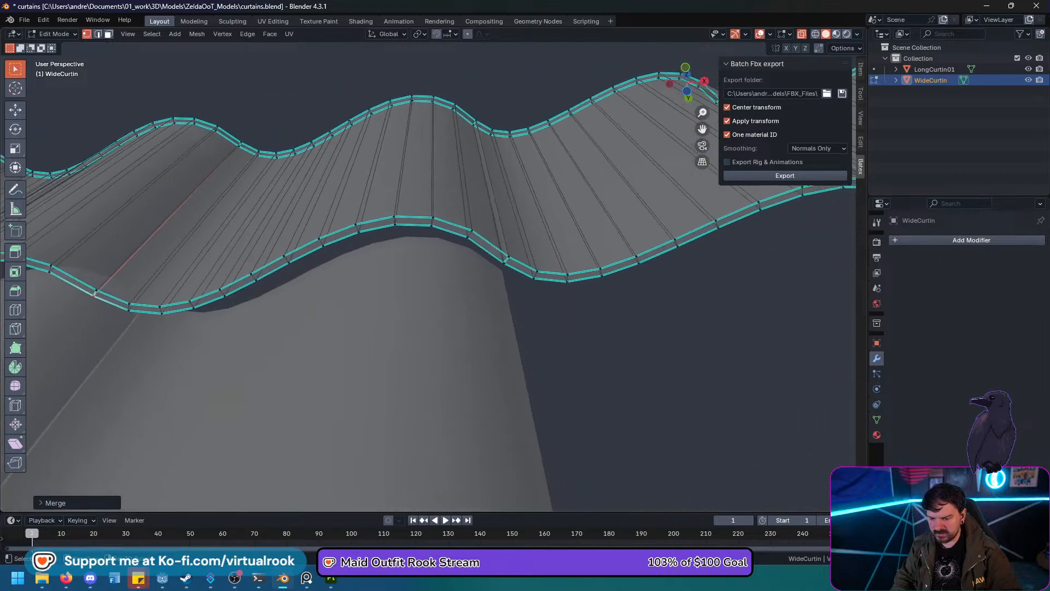
drag(501, 262, 495, 268)
key(m)
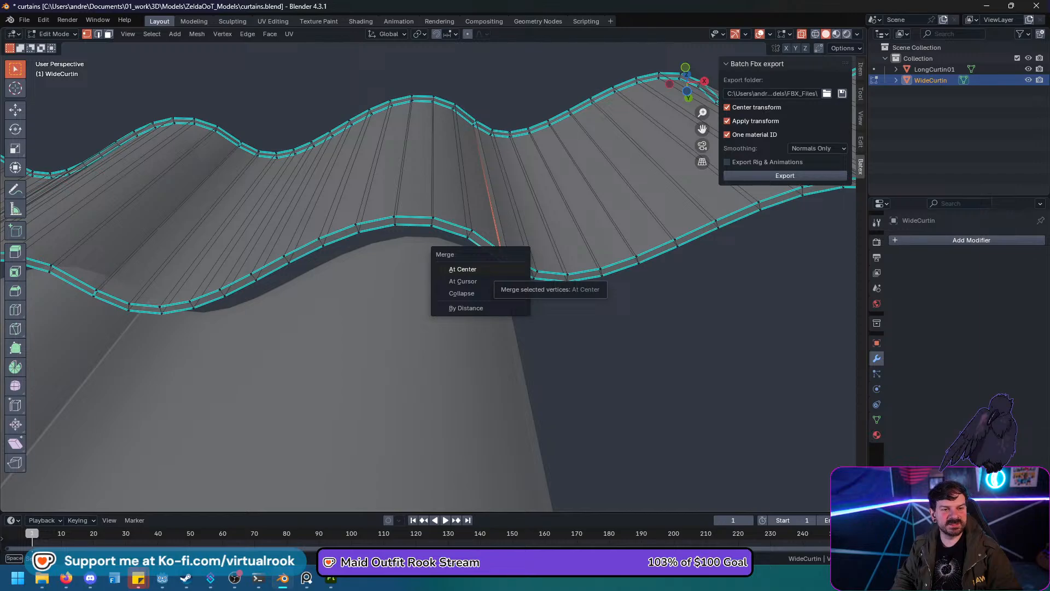
click(463, 269)
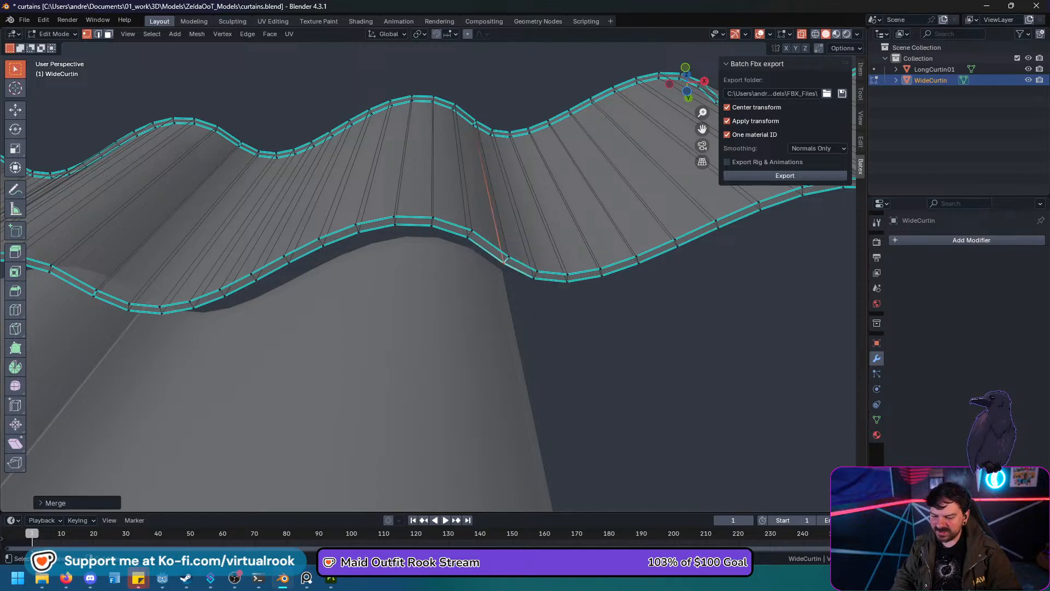
Merge at center the doubled bottom-rim vertices at the next two seams toward the curtain's positive X end.
scroll(463, 269, down, 1)
shift+middle_drag(463, 269, 202, 314)
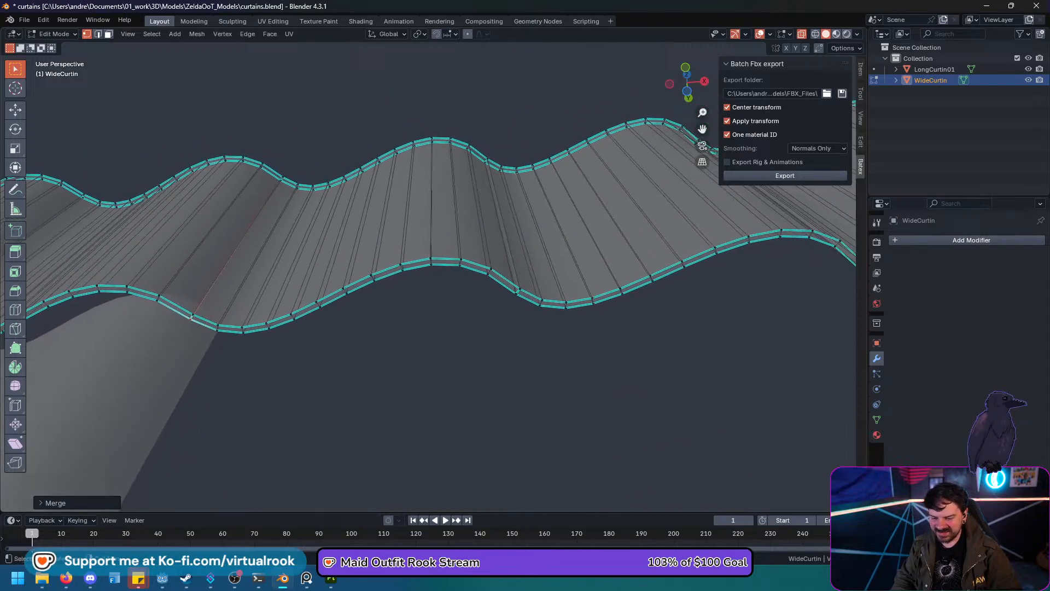
shift+middle_drag(517, 290, 419, 290)
scroll(419, 289, up, 1)
drag(412, 290, 423, 305)
key(m)
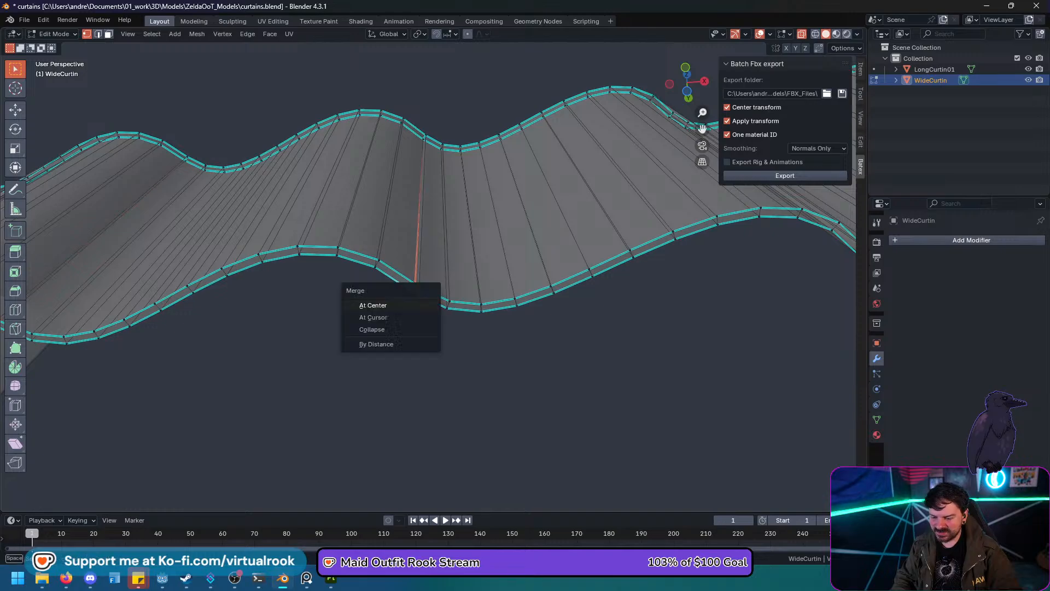
click(421, 305)
shift+middle_drag(421, 304, 448, 298)
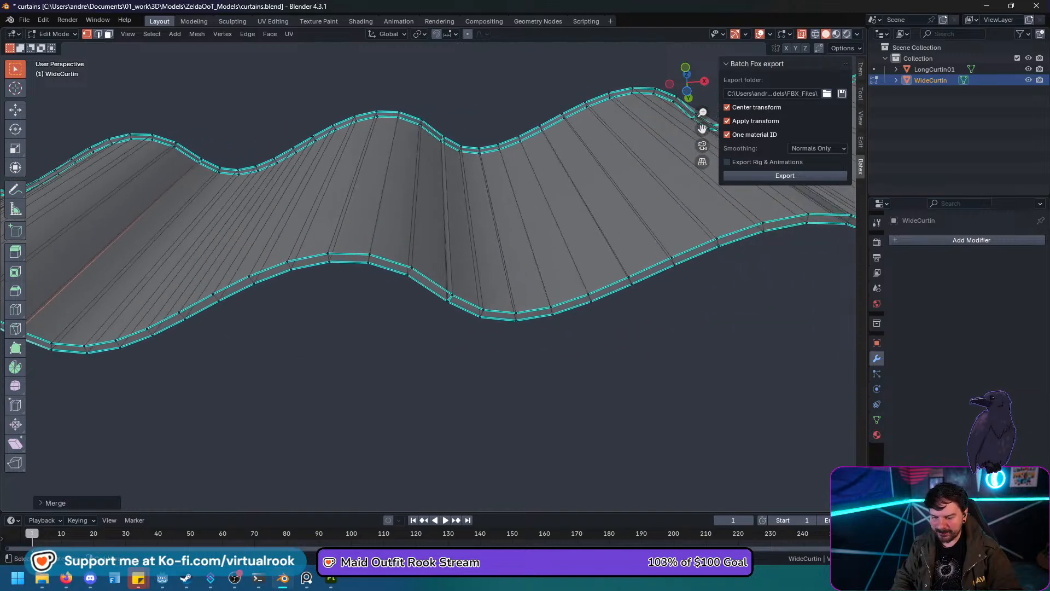
drag(439, 291, 456, 307)
key(m)
click(456, 307)
Merge at center the doubled vertices at two further bottom-rim seams, continuing toward positive X.
shift+middle_drag(457, 307, 219, 328)
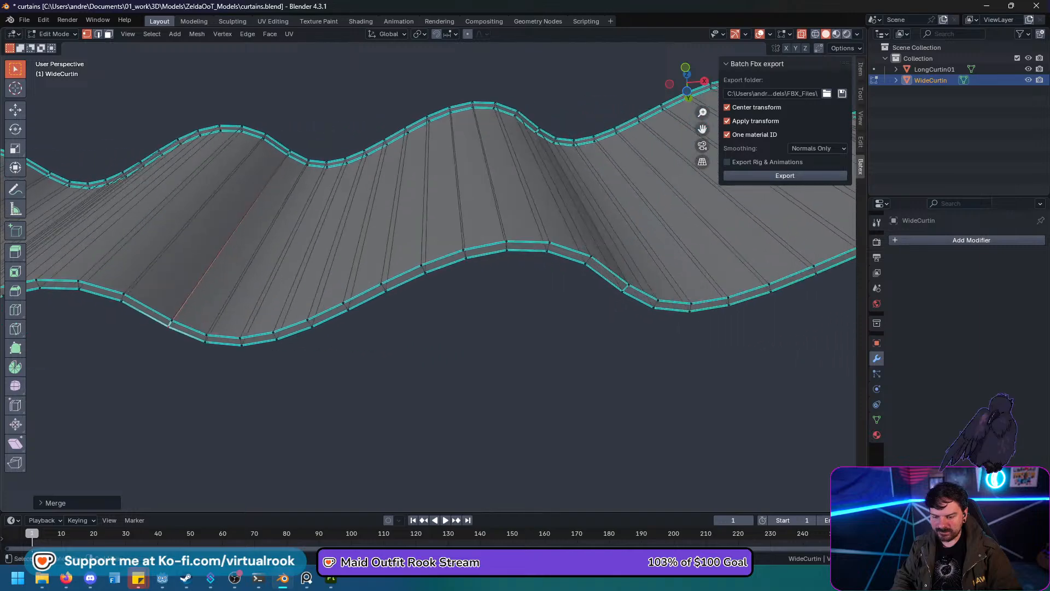
shift+middle_drag(553, 282, 446, 286)
drag(505, 306, 509, 307)
key(m)
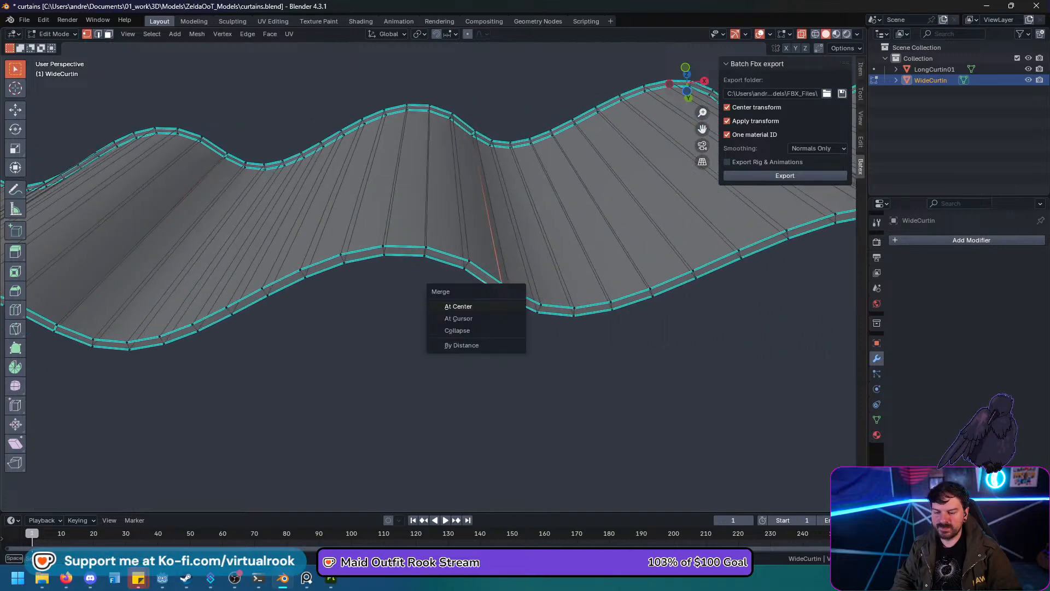
click(509, 308)
scroll(509, 307, up, 1)
mouse_move(509, 308)
shift+middle_down()
mouse_move(461, 321)
mouse_move(528, 298)
shift+middle_up()
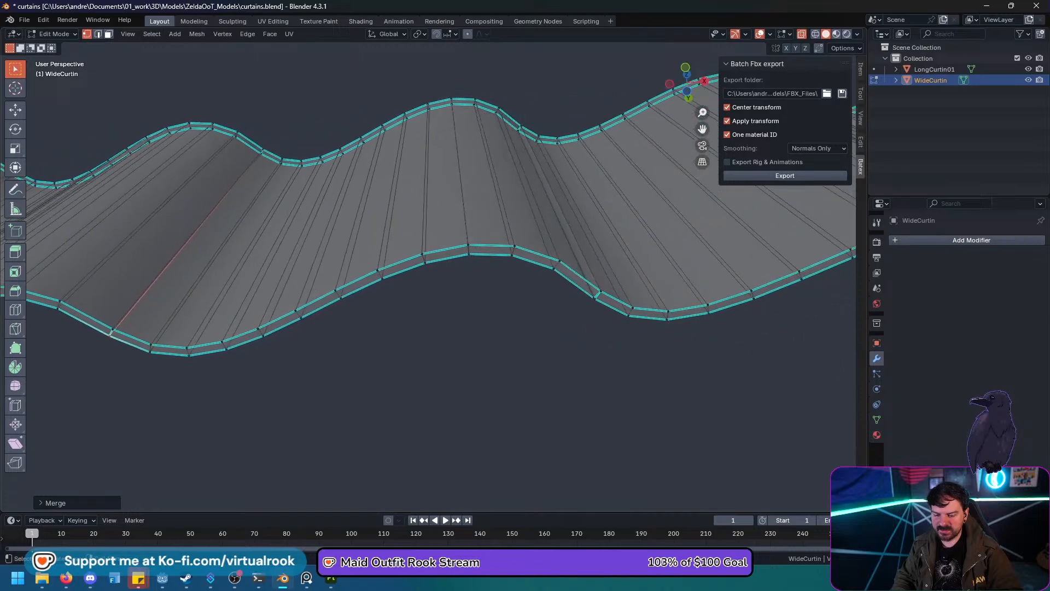
drag(587, 287, 603, 307)
key(m)
click(603, 307)
Merge at center the doubled vertices at the last three bottom-rim seams before the curtain's positive X end.
scroll(603, 307, up, 1)
shift+middle_drag(603, 306, 404, 316)
drag(382, 294, 406, 327)
key(m)
click(405, 327)
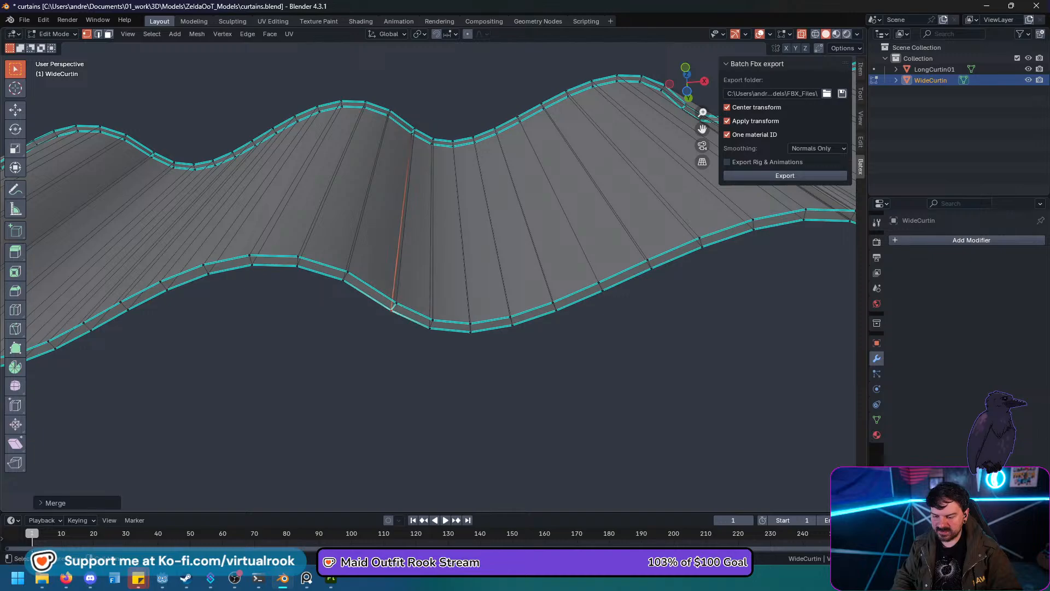
scroll(406, 327, down, 1)
shift+middle_drag(406, 327, 106, 342)
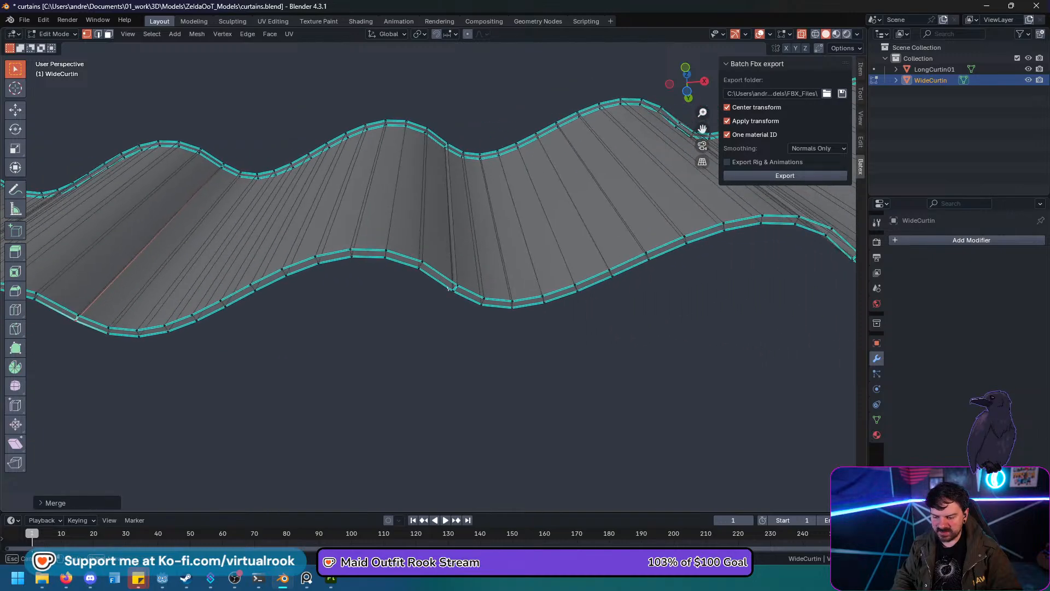
drag(448, 288, 460, 306)
key(m)
click(461, 305)
shift+middle_drag(460, 305, 515, 299)
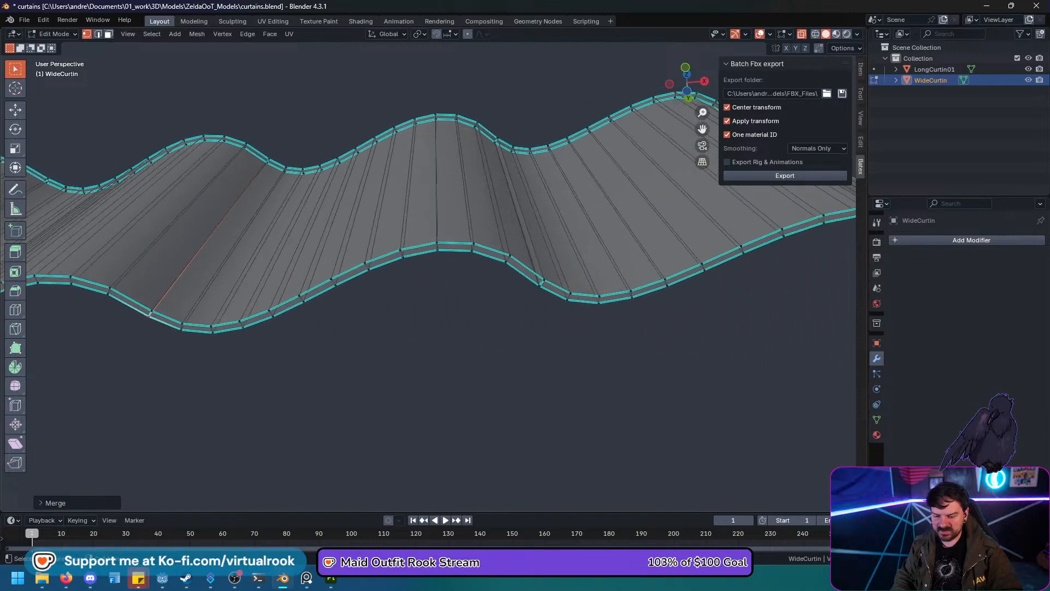
drag(533, 276, 542, 295)
key(m)
click(542, 295)
In face select mode, delete the narrow leftover strip face along the first fold seam near the curtain's positive X end.
mouse_move(542, 295)
shift+middle_down()
mouse_move(296, 373)
mouse_move(153, 372)
mouse_move(134, 416)
mouse_move(90, 448)
mouse_move(19, 459)
mouse_move(3, 501)
mouse_move(41, 473)
shift+middle_up()
scroll(428, 276, up, 1)
middle_drag(428, 277, 397, 260)
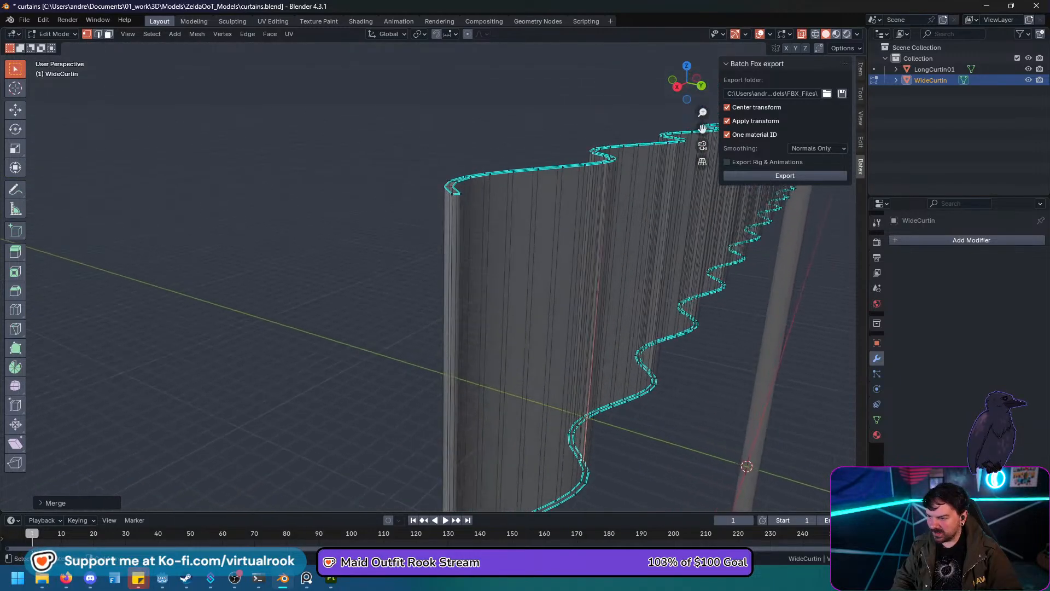
key(3)
middle_drag(452, 189, 393, 167)
shift+middle_drag(628, 285, 276, 189)
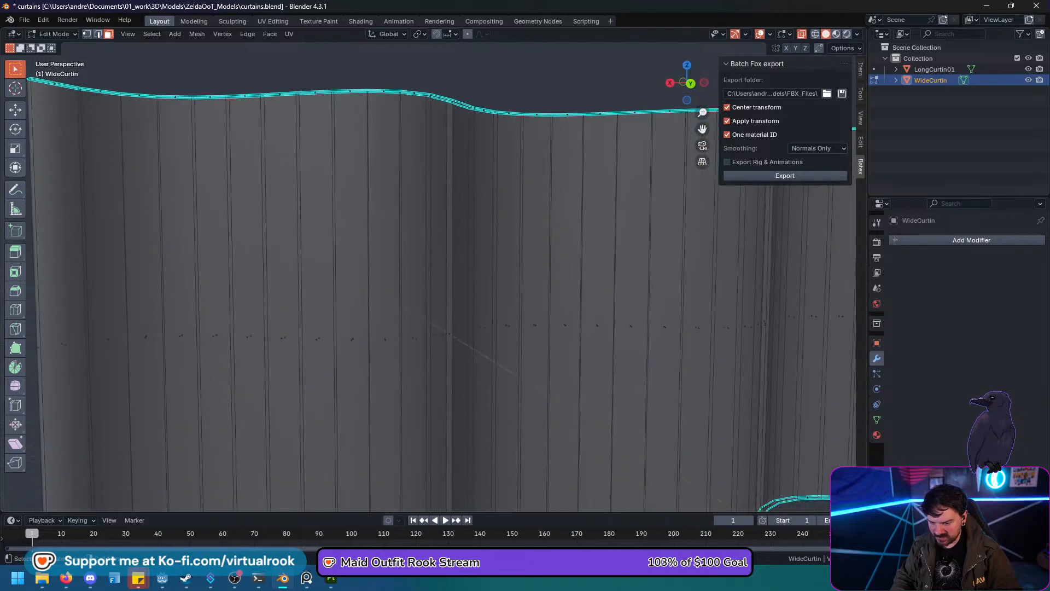
scroll(428, 276, up, 2)
click(465, 400)
key(x)
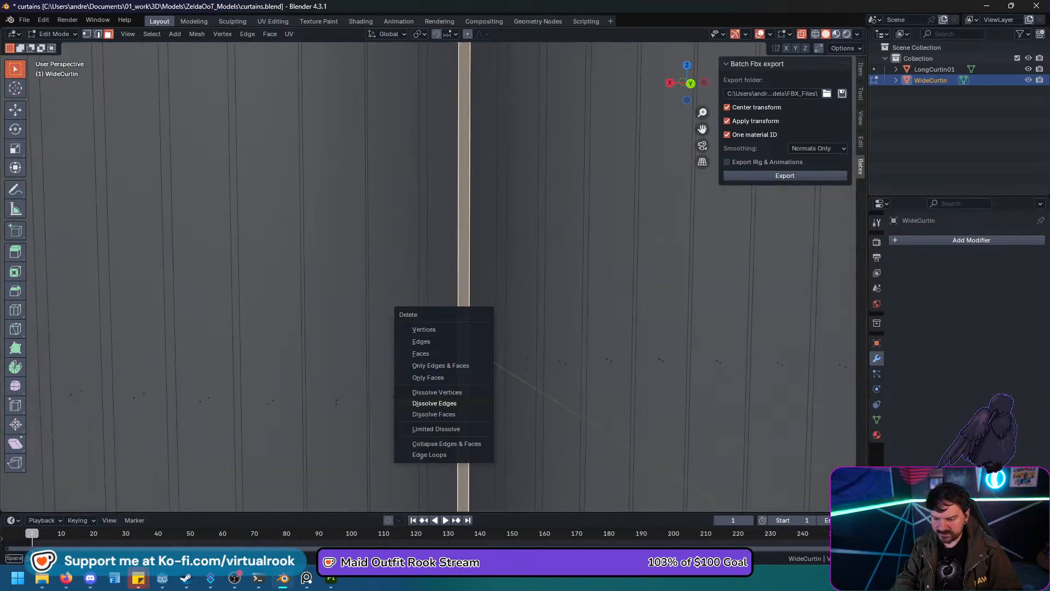
click(421, 353)
Undo the last deletion and delete the narrow strip face at the next seam toward the curtain's negative X end.
scroll(428, 276, down, 3)
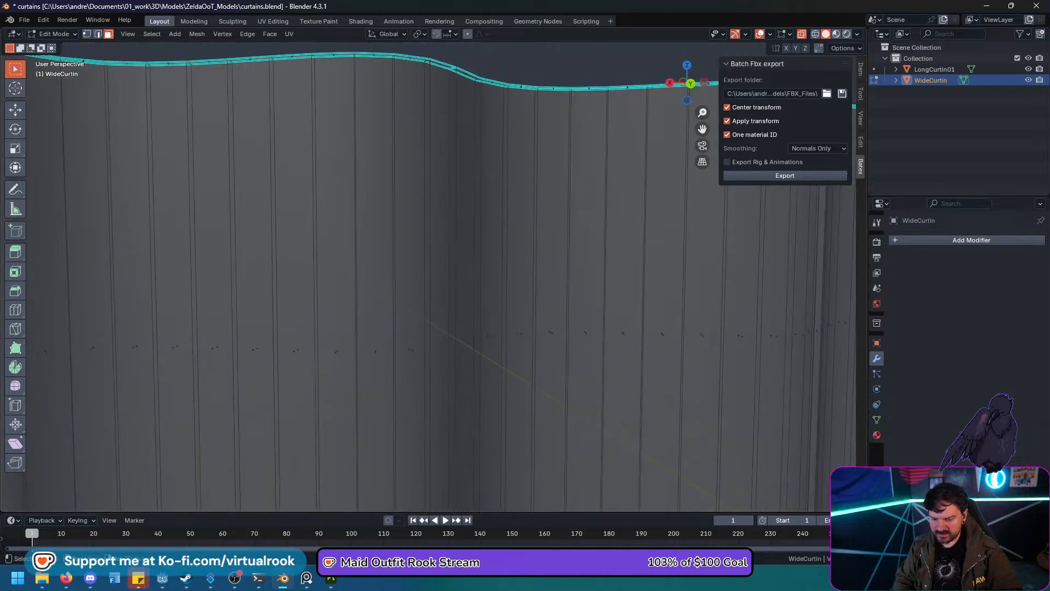
shift+middle_drag(449, 329, 602, 334)
key(ctrl+z)
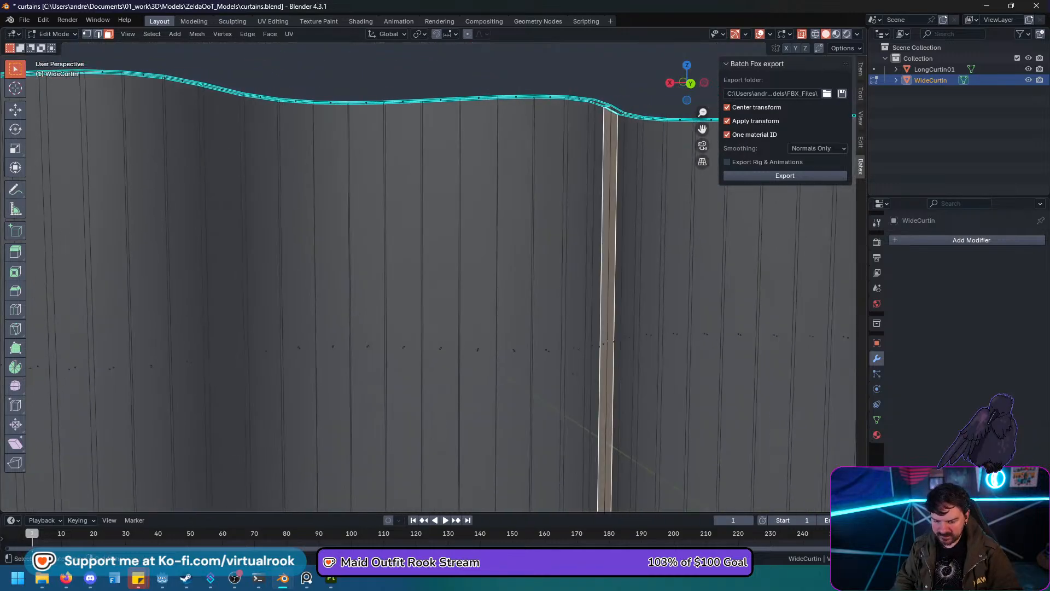
key(ctrl+z)
key(x)
click(492, 338)
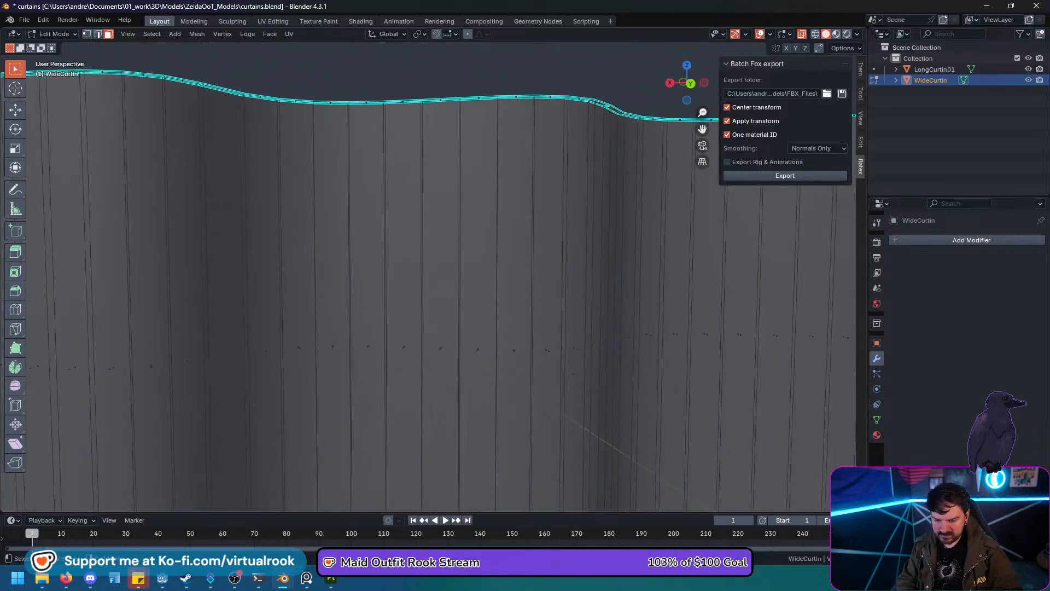
Select the narrow leftover strip face along the following fold seam toward negative X.
scroll(492, 338, down, 2)
shift+middle_drag(492, 338, 376, 324)
scroll(376, 324, up, 1)
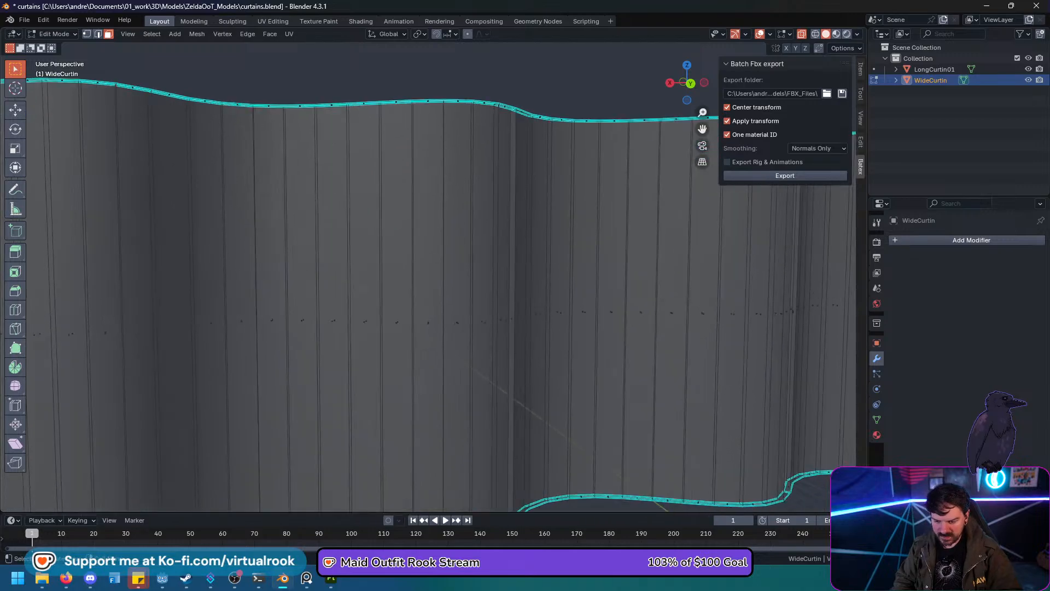
click(513, 315)
key(x)
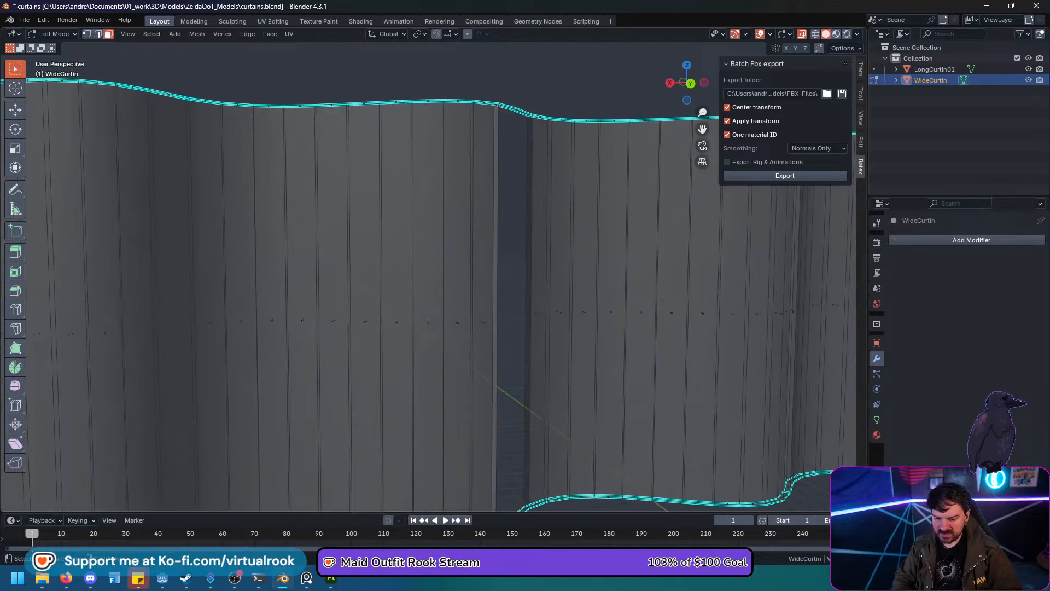
click(453, 315)
key(ctrl+z)
key(x)
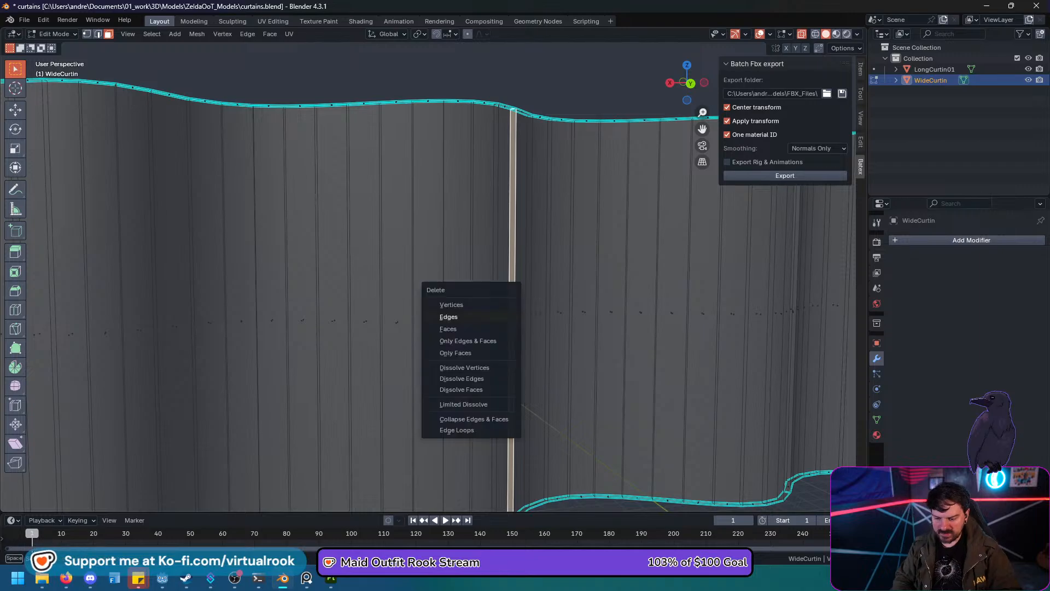
click(453, 317)
key(ctrl+z)
Delete the selected narrow strip using Faces, and delete the narrow strip face at the neighbouring seam toward negative X.
key(x)
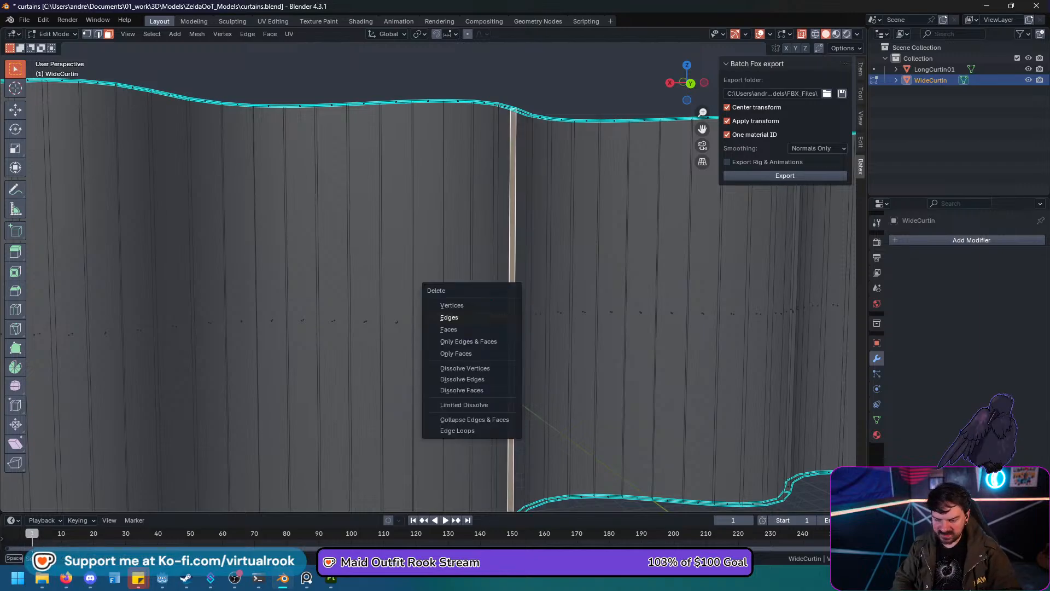
click(453, 326)
middle_drag(452, 326, 492, 328)
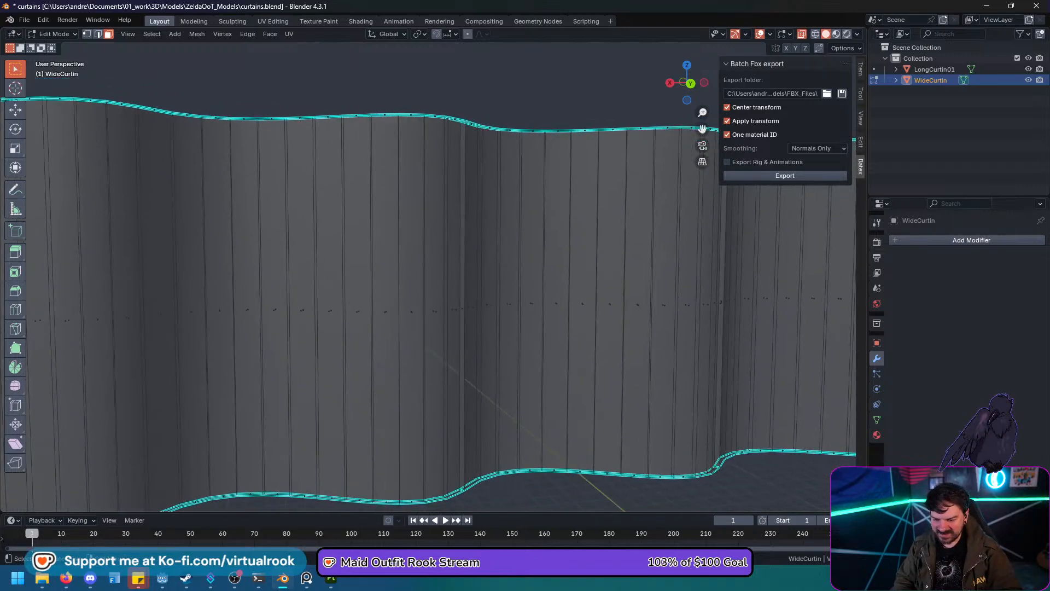
click(462, 309)
key(x)
click(461, 306)
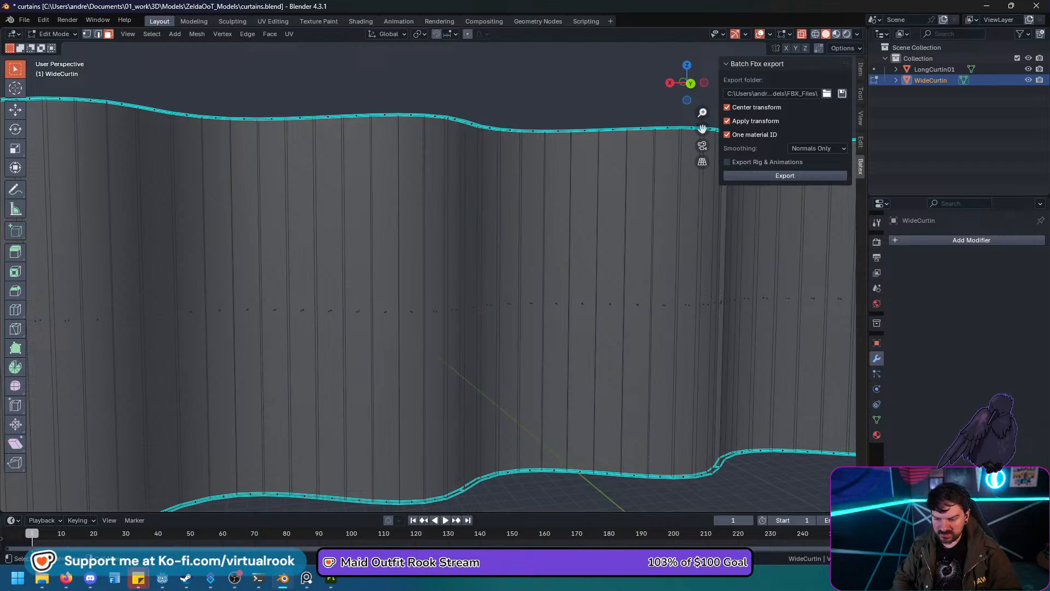
Delete the narrow leftover strip faces along the next three fold seams toward the curtain's negative X end.
middle_drag(461, 306, 522, 293)
click(492, 309)
key(x)
click(492, 312)
click(495, 293)
key(x)
click(495, 291)
click(506, 293)
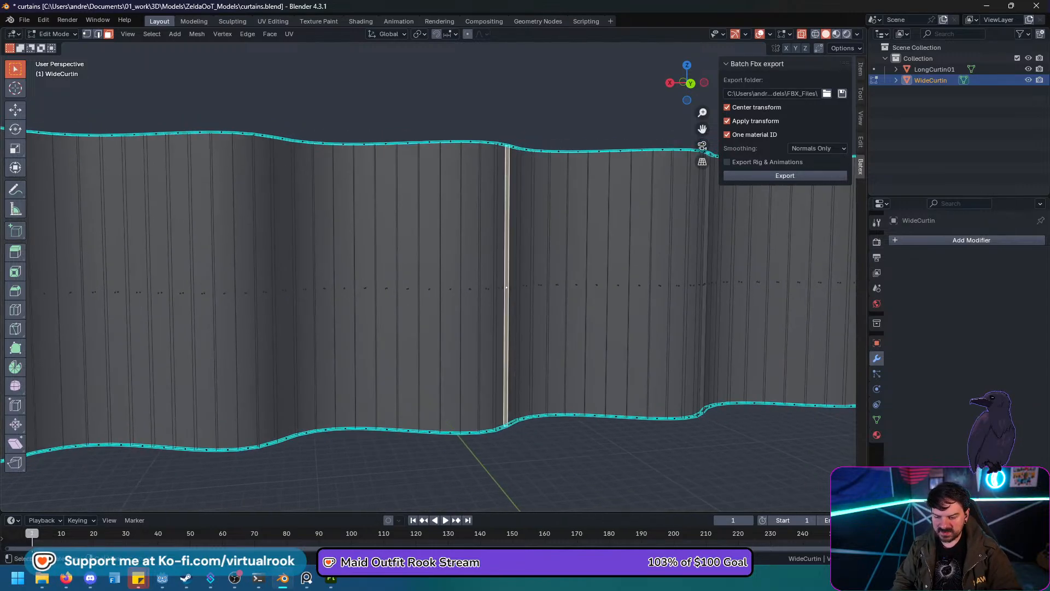
key(x)
click(444, 320)
Delete the narrow strip faces at two further fold seams, leaving the wider faces beside them in place.
middle_drag(445, 320, 481, 321)
click(478, 290)
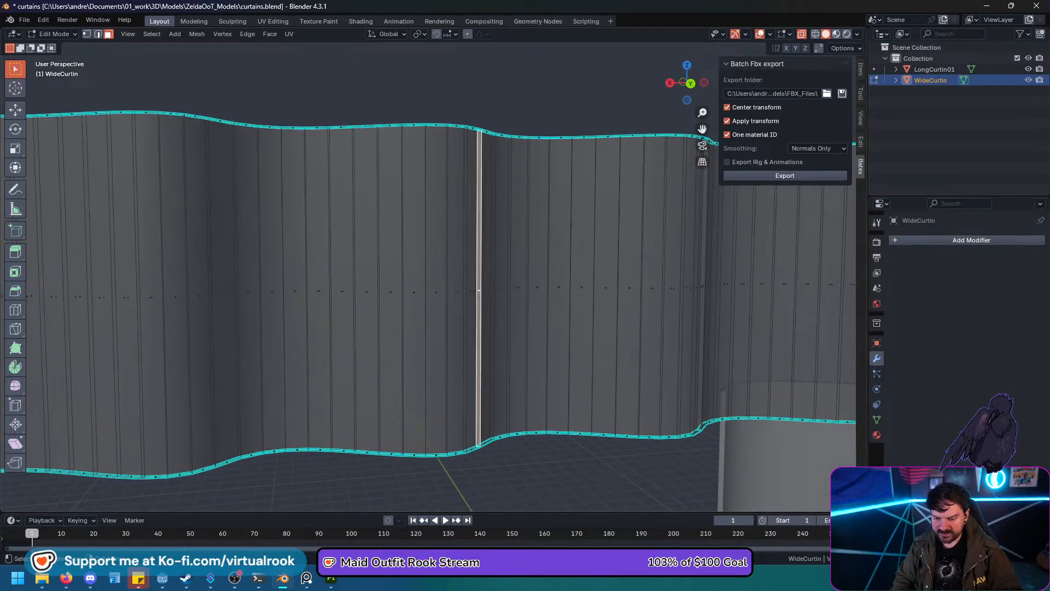
key(x)
click(478, 293)
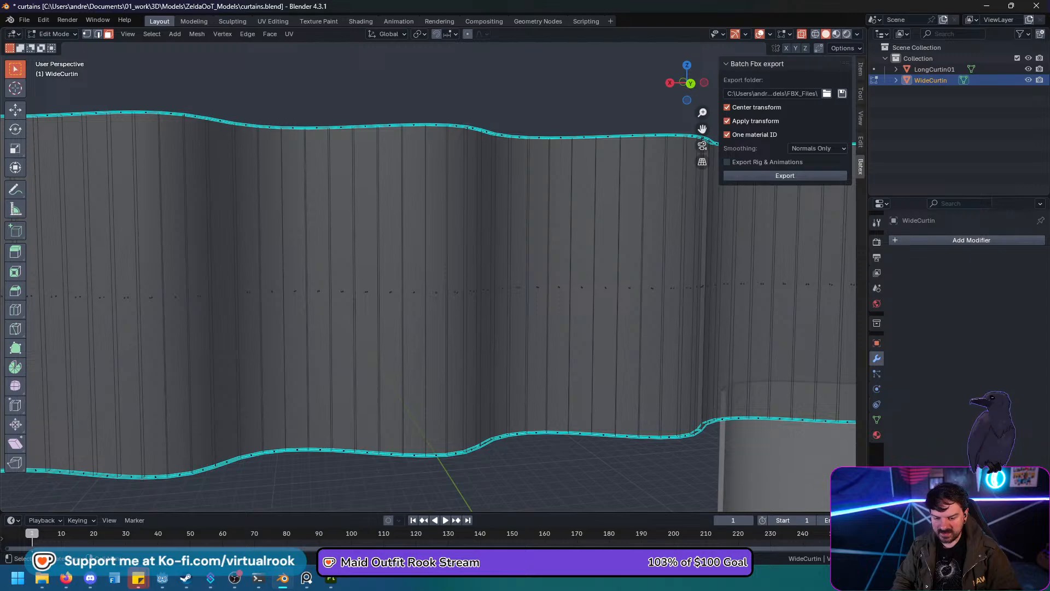
click(703, 289)
shift+middle_drag(703, 288, 509, 276)
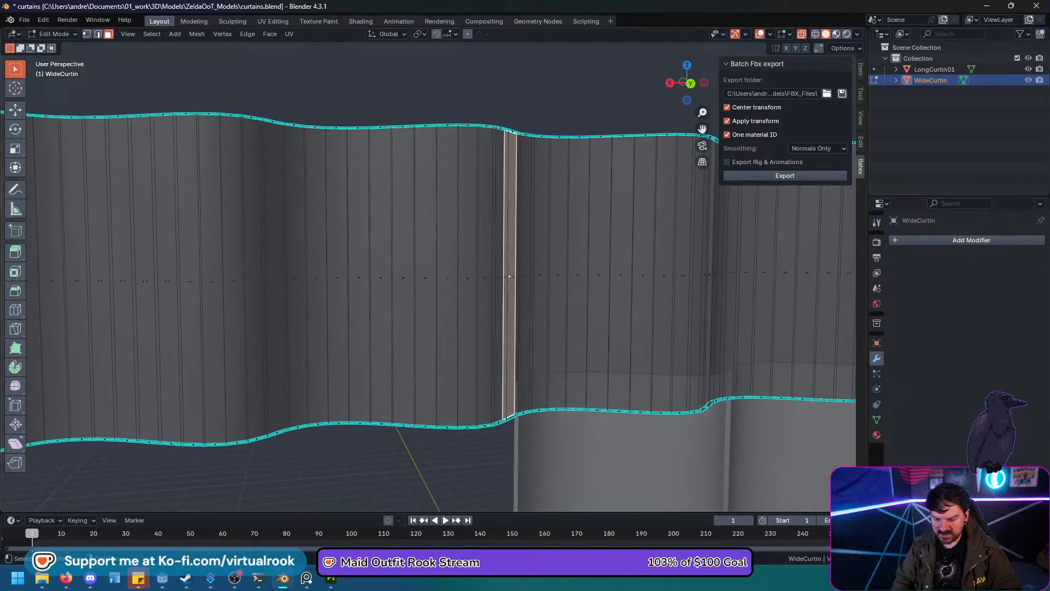
click(505, 277)
key(x)
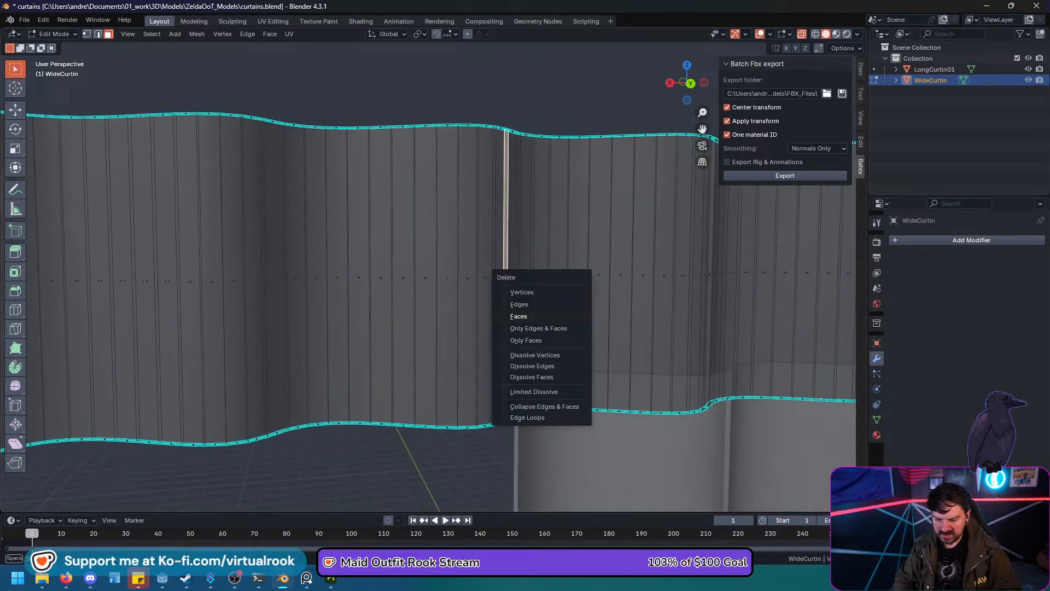
click(570, 316)
Delete the narrow strip faces at the last two fold seams before the curtain's negative X end.
shift+middle_drag(569, 316, 379, 304)
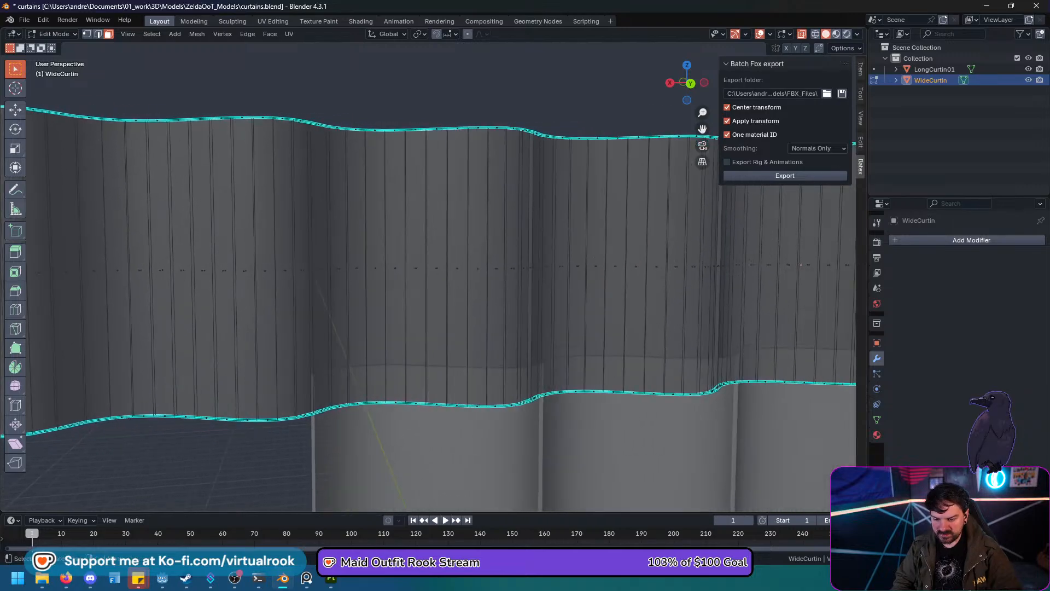
click(534, 267)
click(524, 267)
click(530, 267)
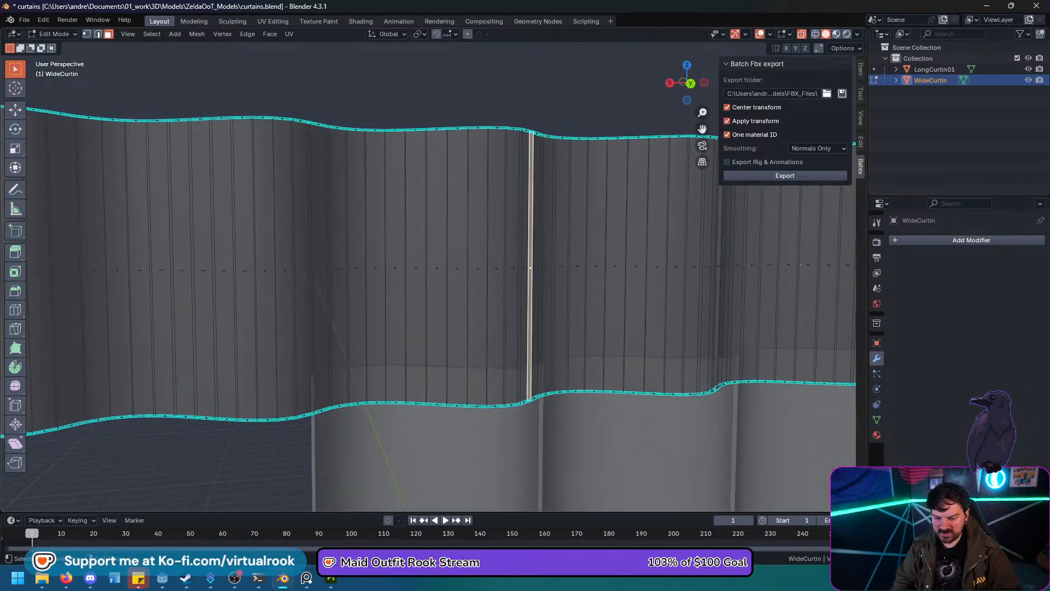
key(x)
click(530, 267)
middle_drag(530, 268, 568, 268)
alt+click(554, 266)
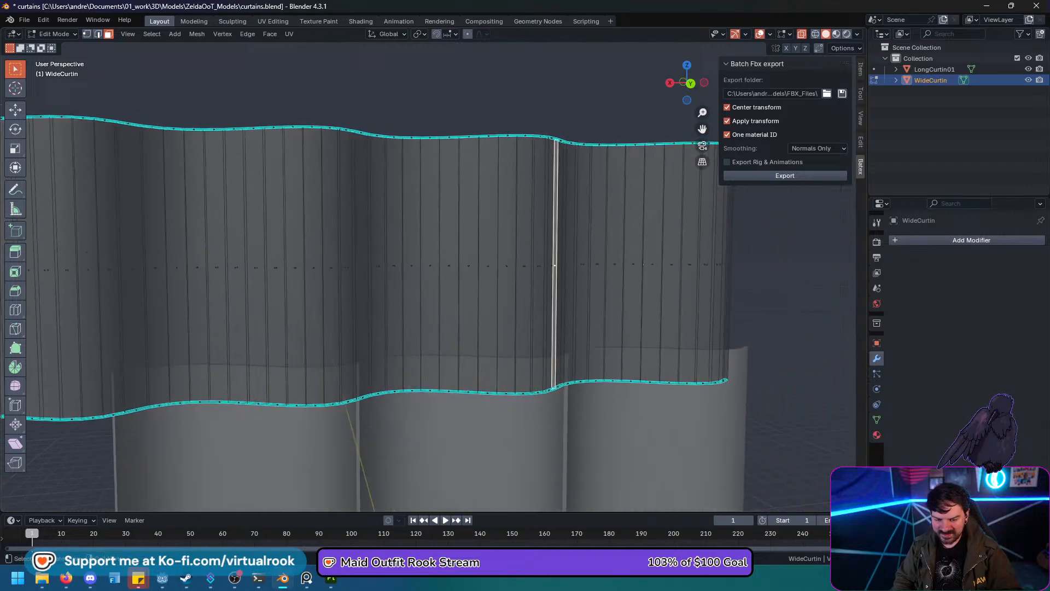
key(x)
click(541, 281)
Inspect the whole wide curtain from its back, end and front sides.
scroll(541, 280, down, 5)
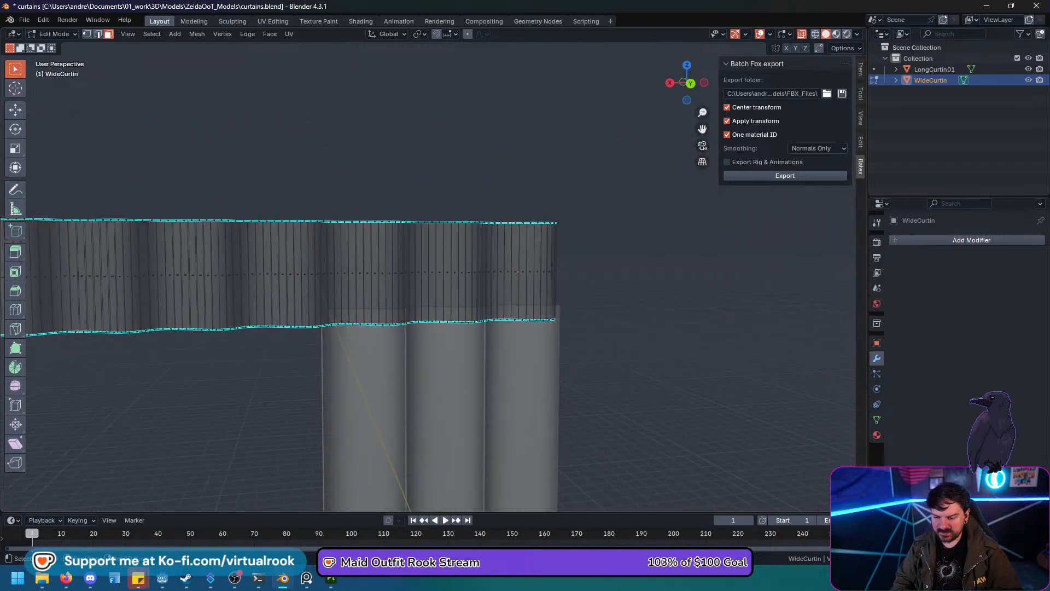
shift+middle_drag(437, 281, 492, 255)
scroll(541, 281, down, 4)
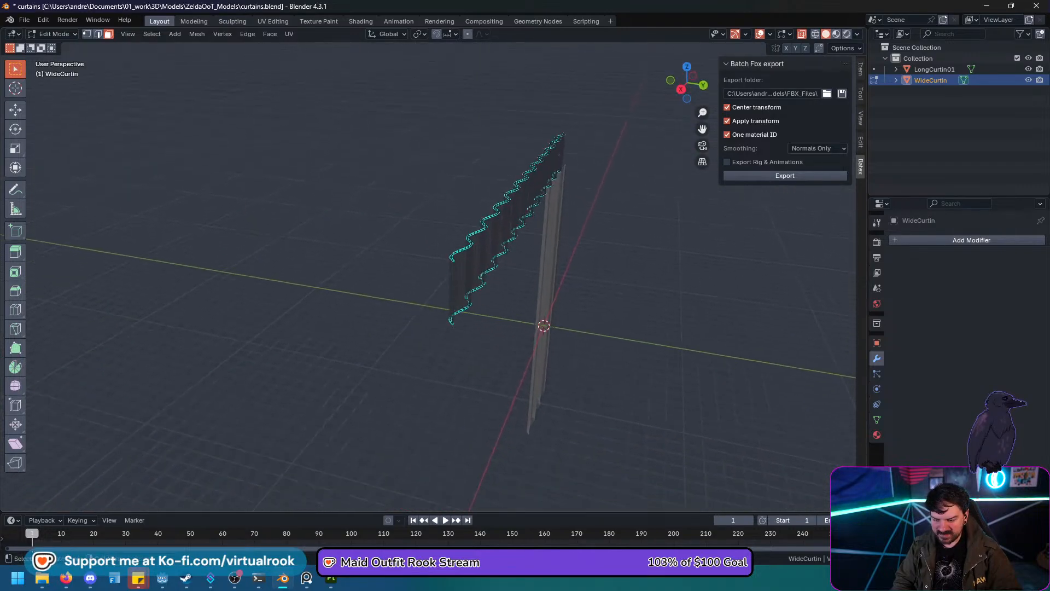
scroll(493, 254, up, 3)
scroll(429, 277, down, 2)
middle_drag(438, 280, 580, 273)
scroll(428, 277, down, 3)
shift+middle_drag(428, 277, 568, 289)
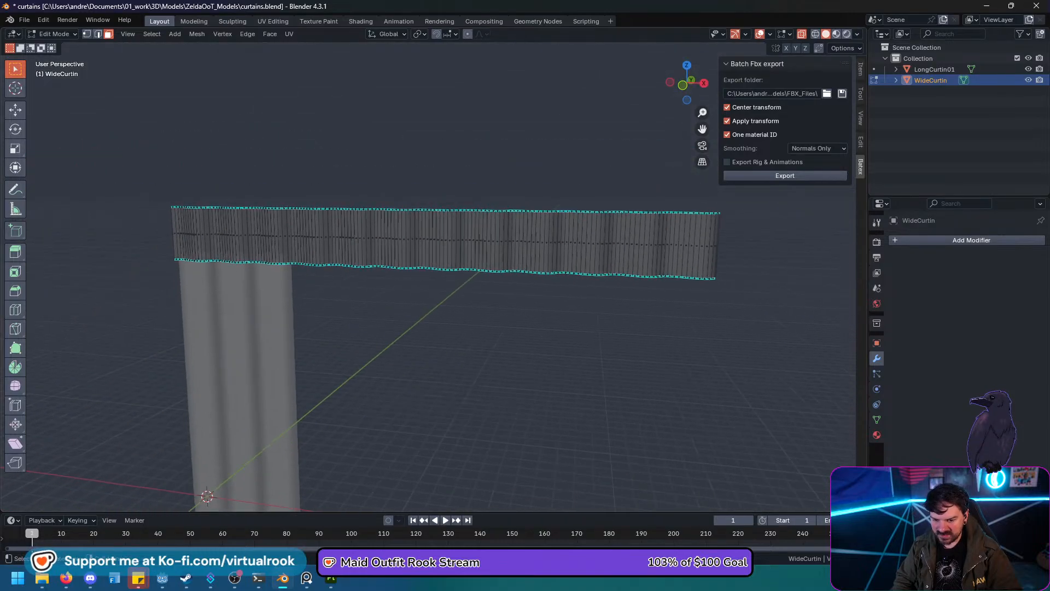
Select the entire wide curtain mesh in front orthographic view and UV map it with Project from View.
key(KP_1)
scroll(432, 276, down, 1)
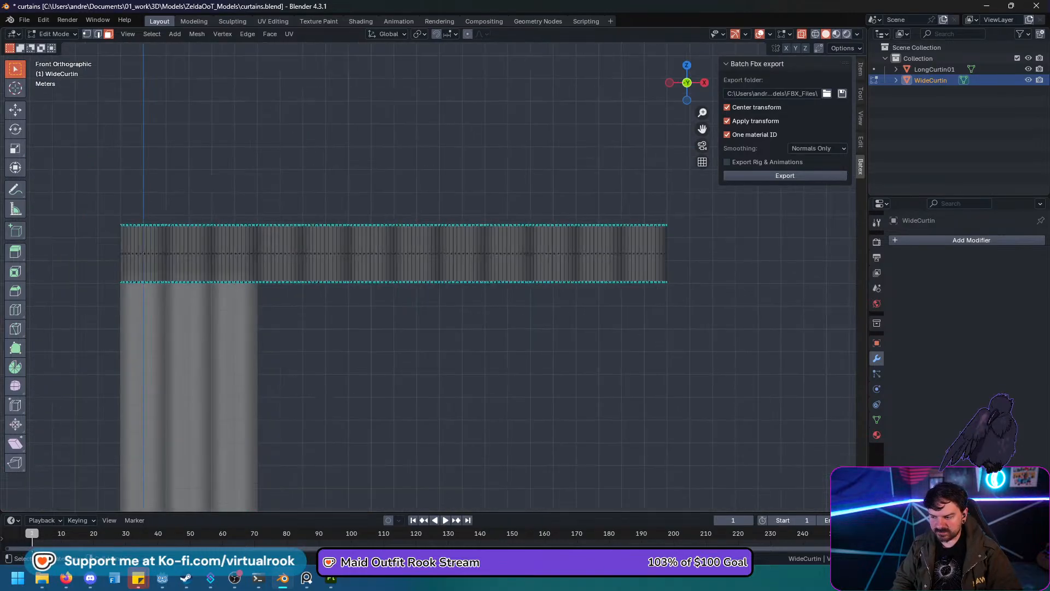
key(a)
key(u)
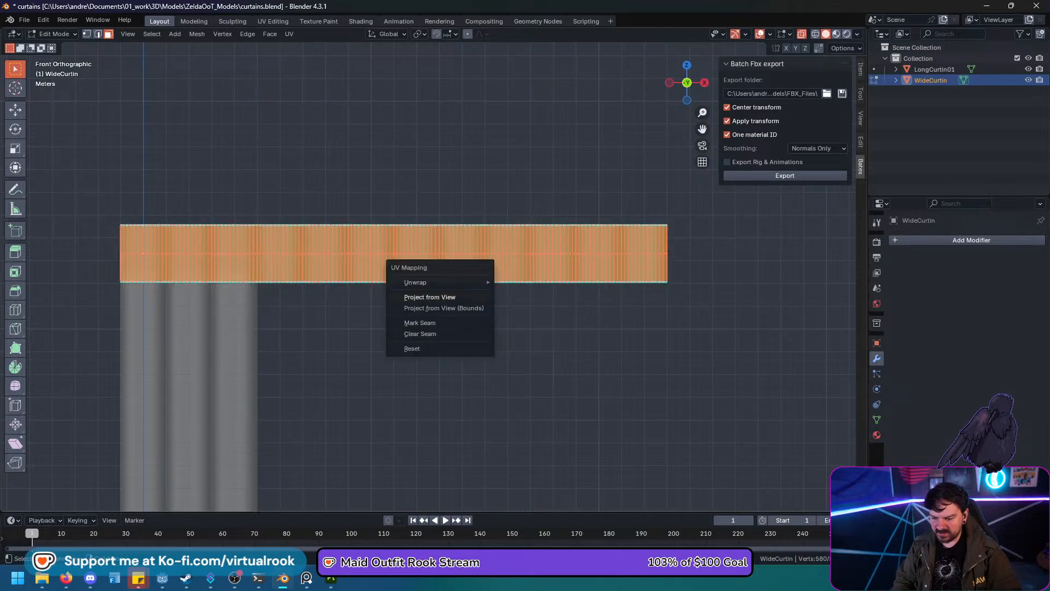
key(Return)
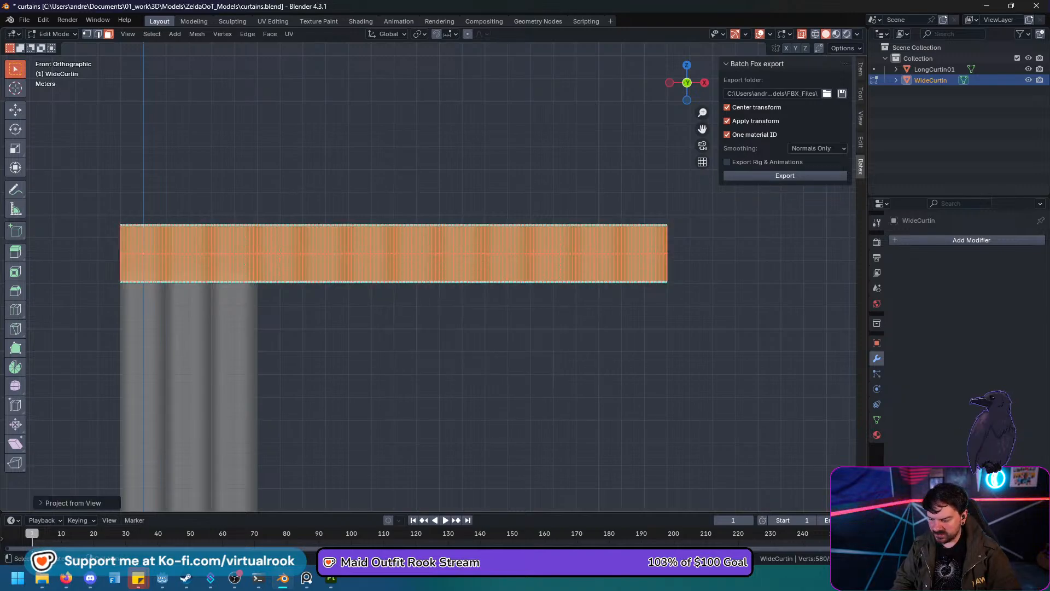
Merge all vertices of the LongCurtin01 mesh by distance and clear the selection.
key(Tab)
shift+middle_drag(243, 382, 495, 314)
click(432, 276)
key(Tab)
shift+middle_drag(298, 304, 410, 317)
key(m)
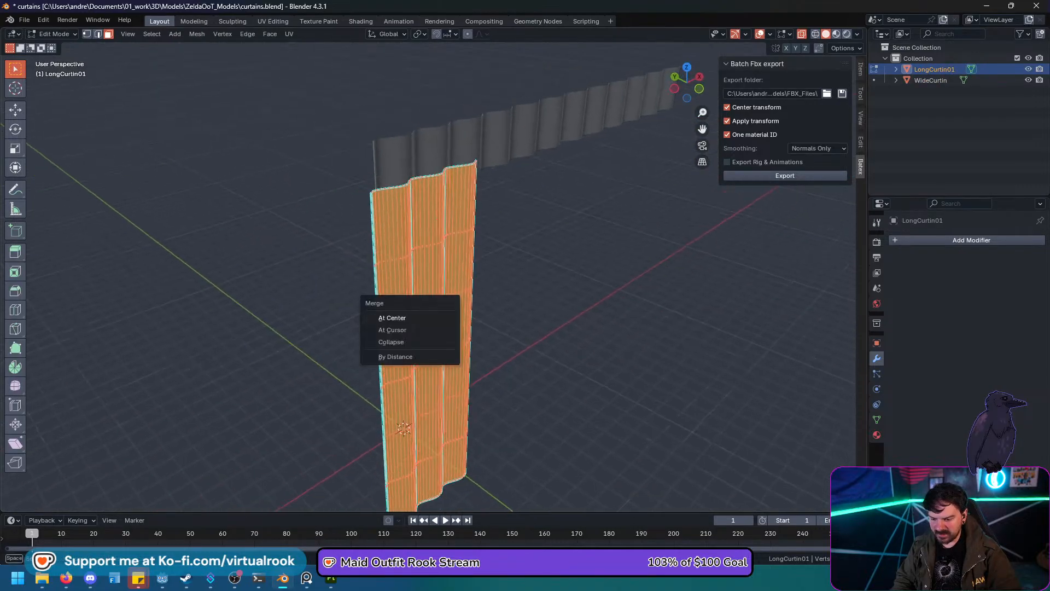
key(b)
middle_drag(437, 284, 389, 316)
key(alt+a)
Merge the doubled vertices at center at the top of the long curtain's fold seam nearer negative X.
shift+middle_drag(407, 229, 431, 299)
scroll(429, 276, up, 6)
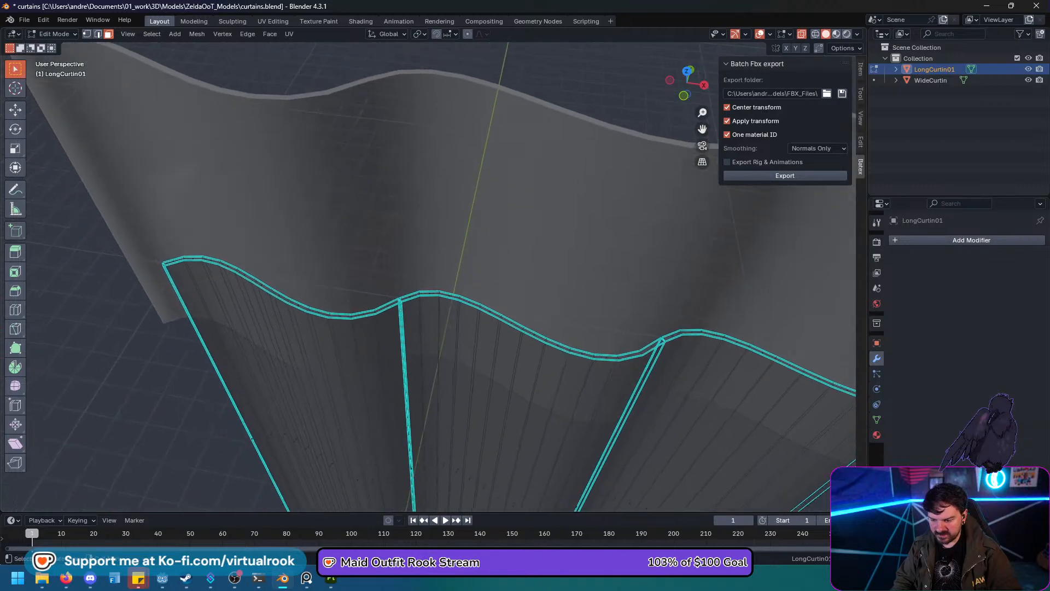
scroll(429, 276, up, 9)
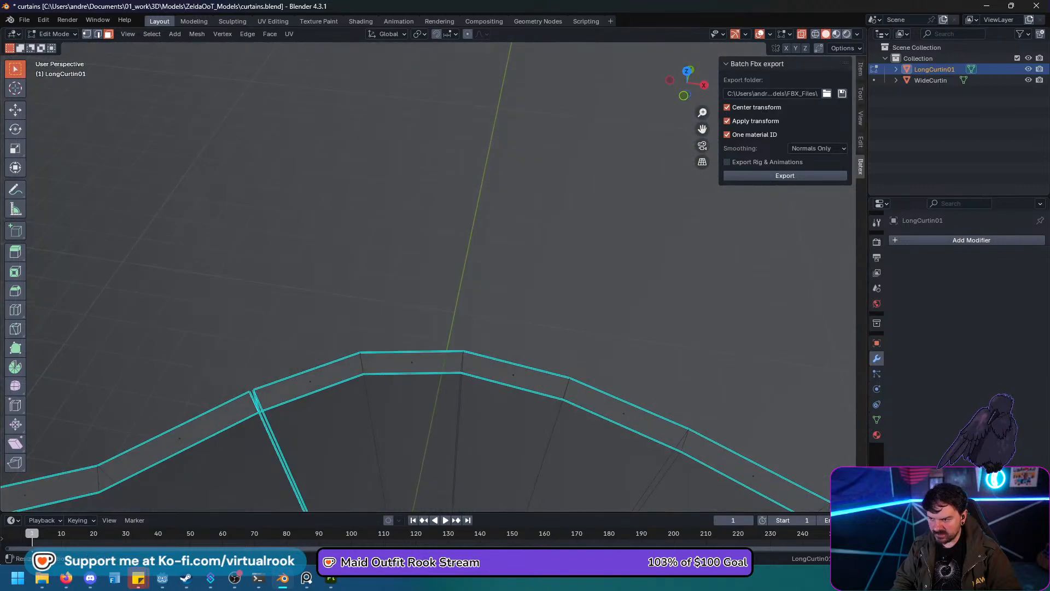
key(1)
drag(230, 339, 264, 405)
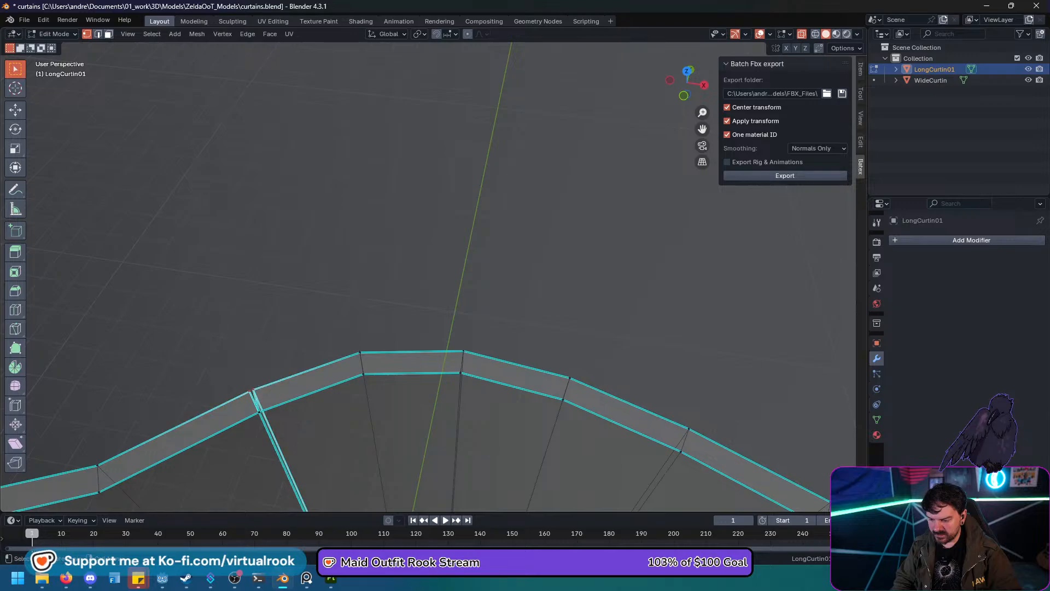
key(m)
click(230, 360)
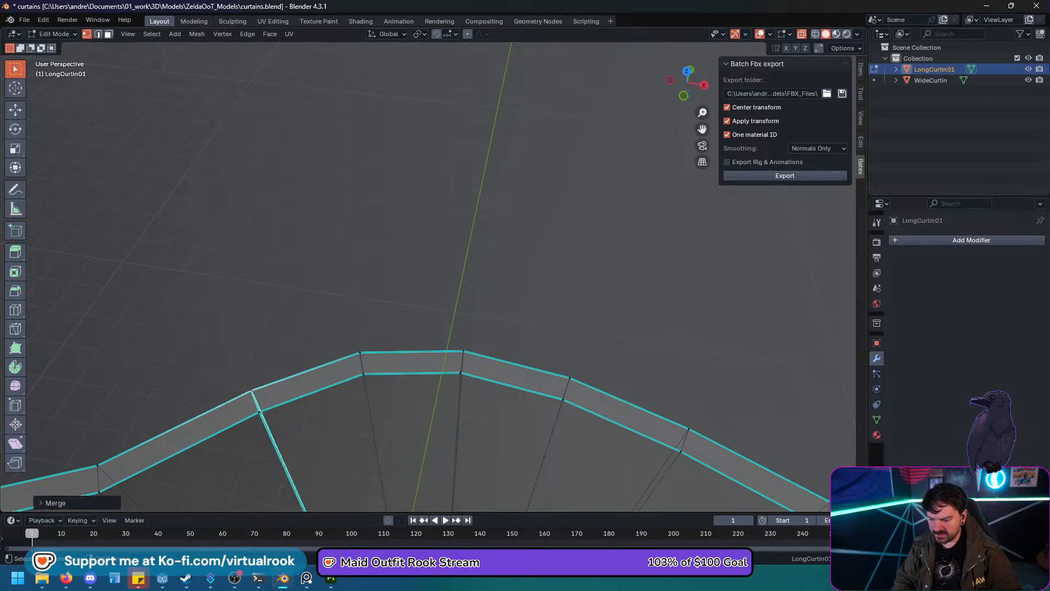
Merge the doubled vertices at center at the top of the long curtain's fold seam nearer positive X.
scroll(230, 360, down, 6)
shift+middle_drag(416, 465, 391, 54)
shift+middle_drag(415, 306, 427, 196)
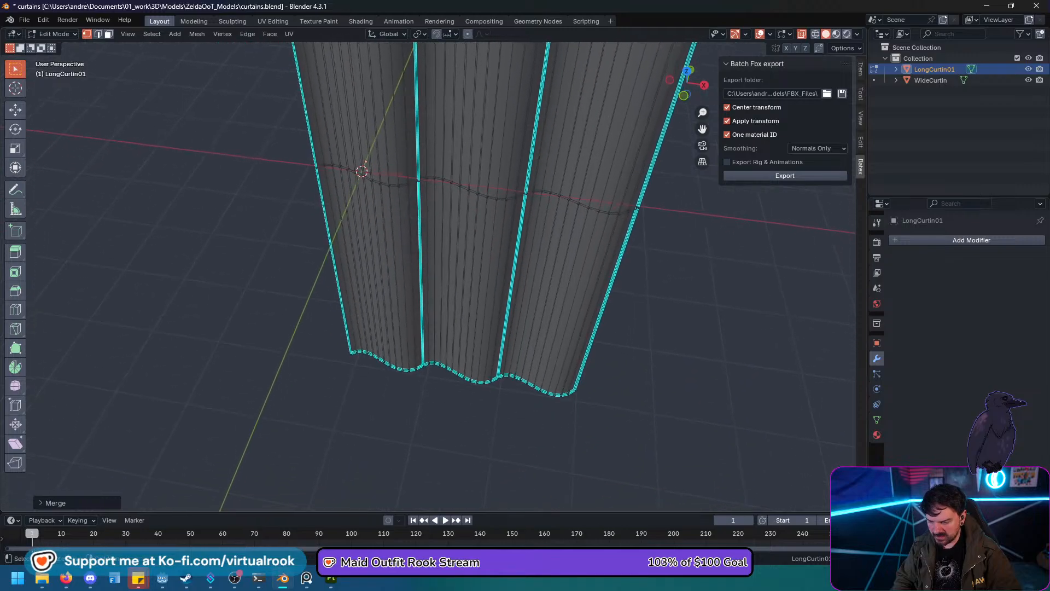
drag(425, 365, 428, 368)
scroll(426, 274, down, 3)
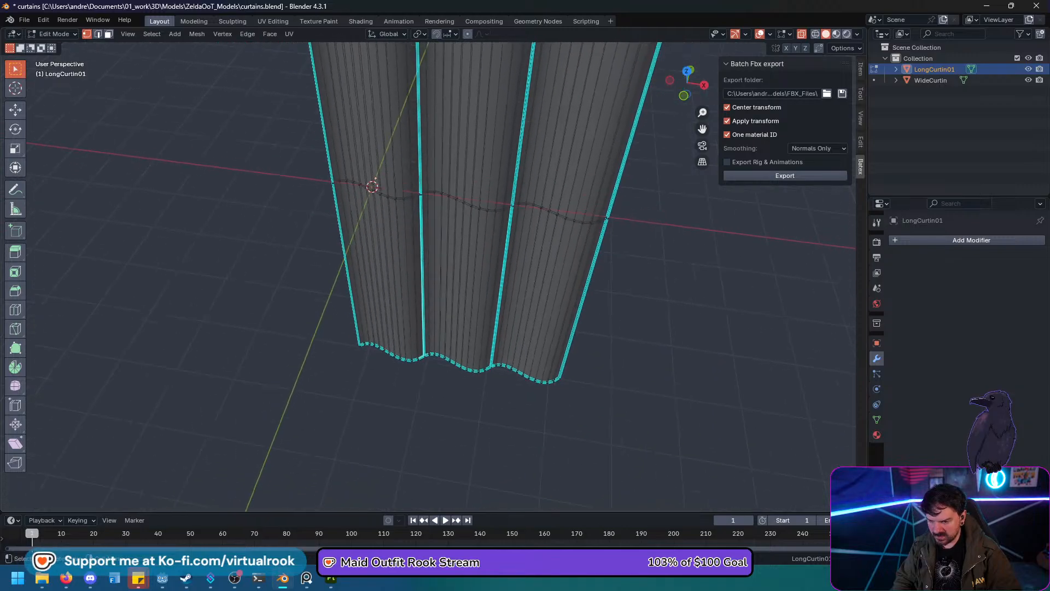
mouse_move(421, 230)
shift+middle_down()
mouse_move(393, 304)
mouse_move(363, 499)
shift+middle_up()
shift+middle_drag(437, 181, 401, 445)
scroll(430, 275, up, 3)
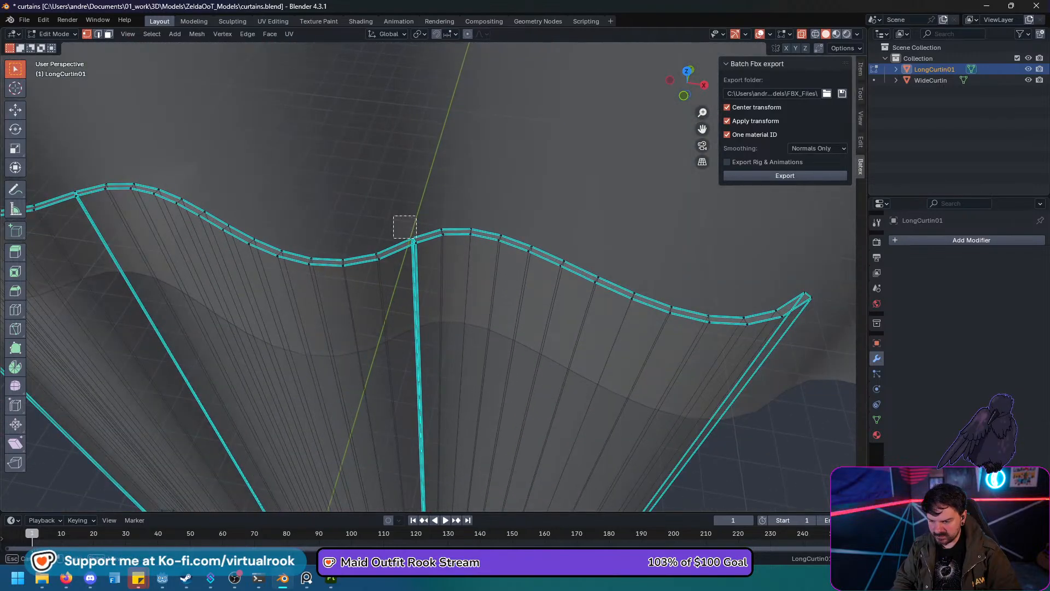
drag(403, 225, 422, 250)
key(m)
key(a)
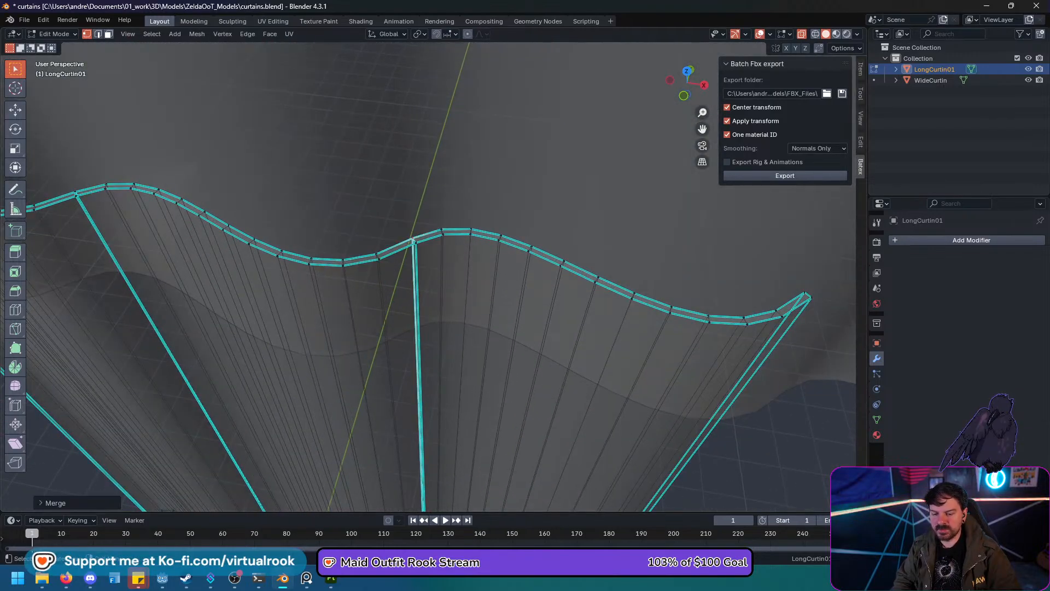
Dissolve the middle and lower horizontal edge rows running across the long curtain.
middle_drag(415, 241, 602, 196)
drag(561, 233, 273, 269)
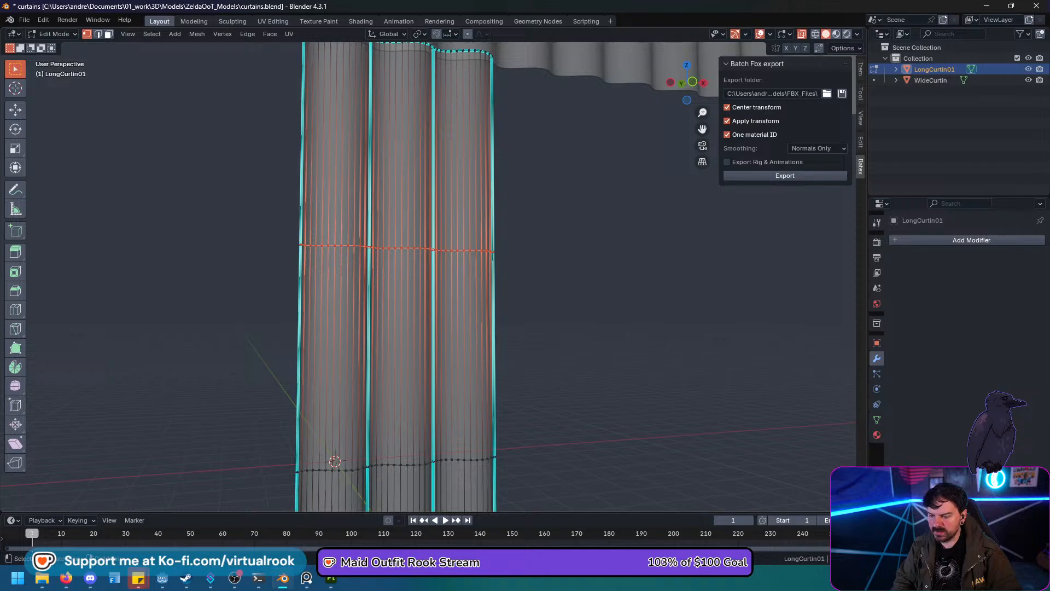
key(x)
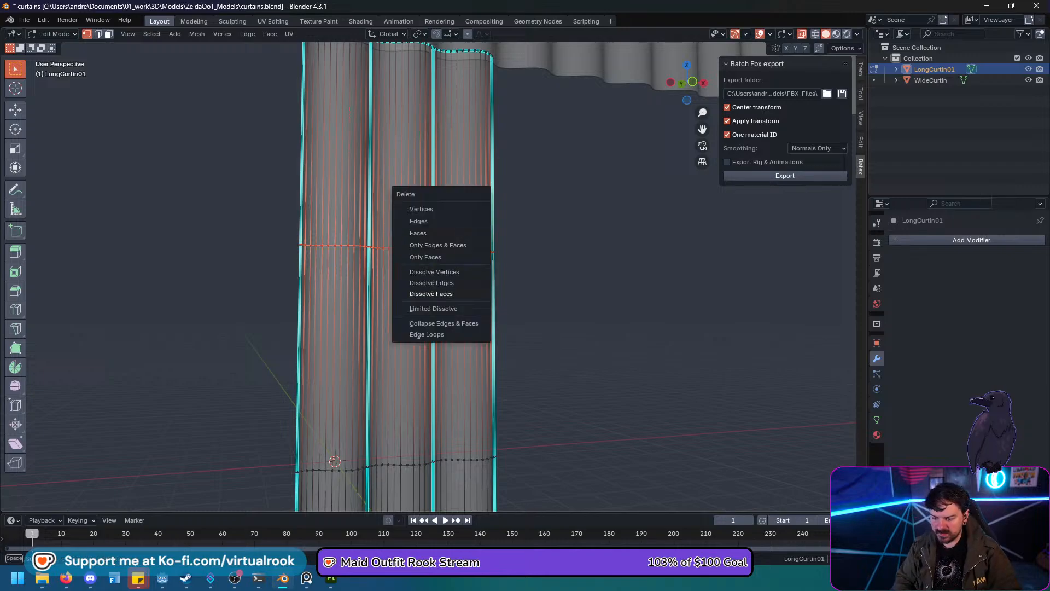
click(431, 283)
scroll(431, 283, down, 3)
shift+middle_drag(298, 355, 289, 322)
drag(289, 321, 481, 356)
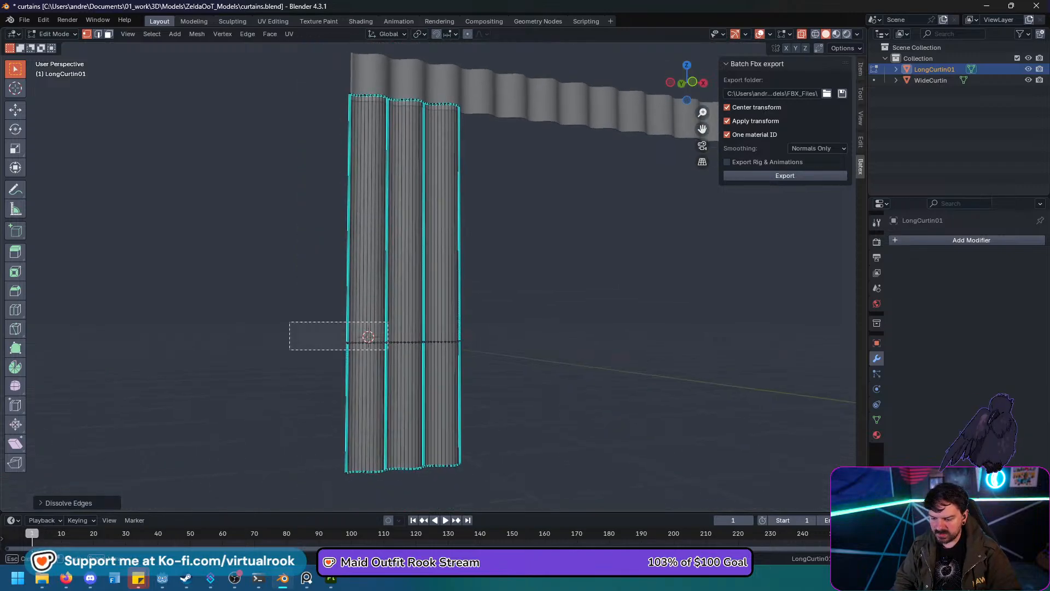
key(x)
click(493, 352)
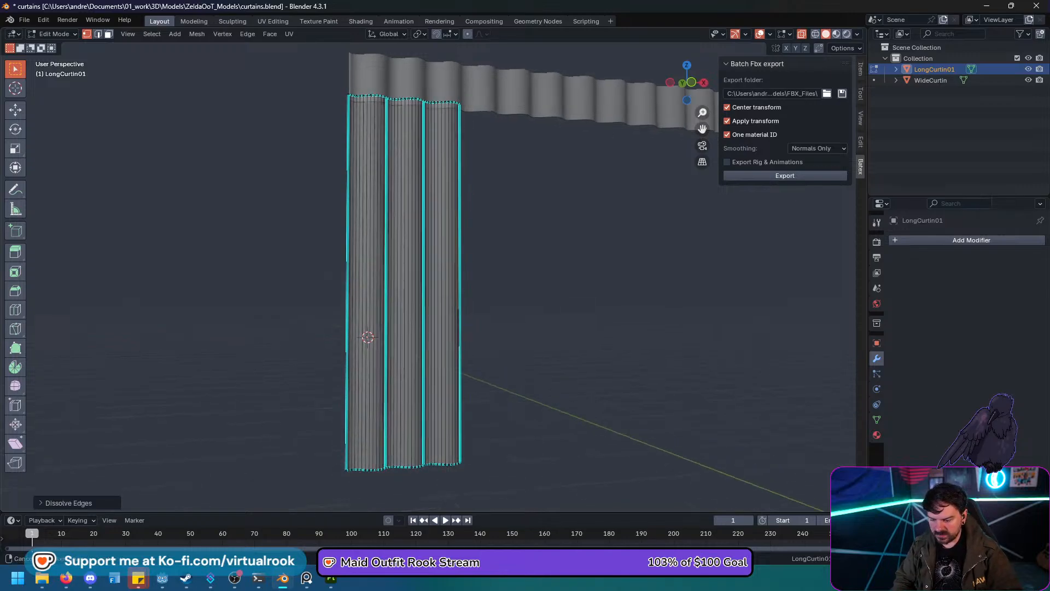
Merge the doubled bottom vertices at center on the long curtain's fold seam nearer negative X.
middle_drag(492, 352, 492, 306)
scroll(449, 273, up, 7)
shift+middle_drag(416, 403, 483, 300)
drag(324, 177, 344, 195)
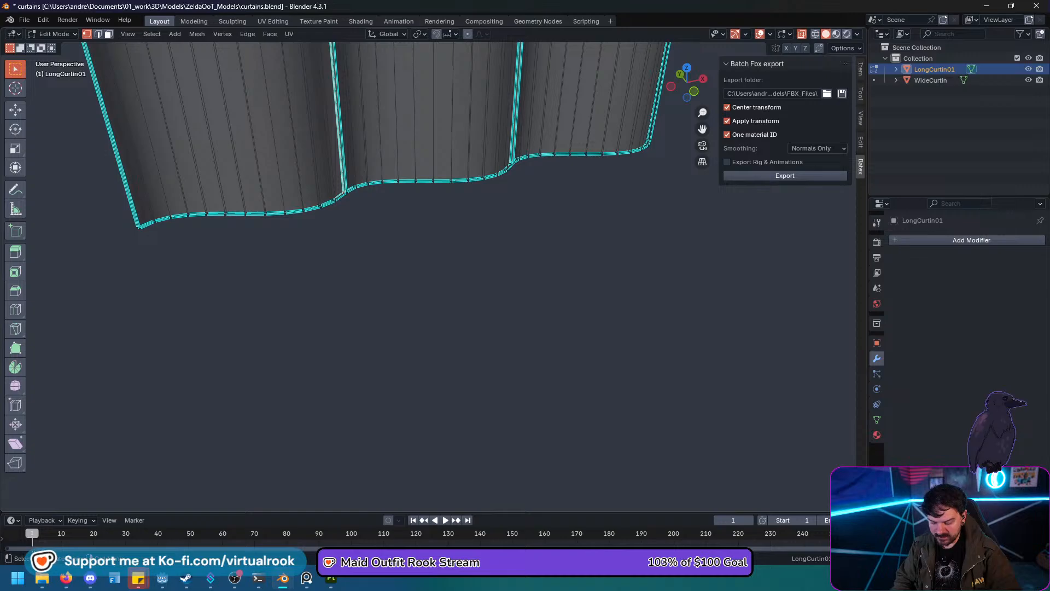
key(KP_Decimal)
scroll(434, 276, down, 14)
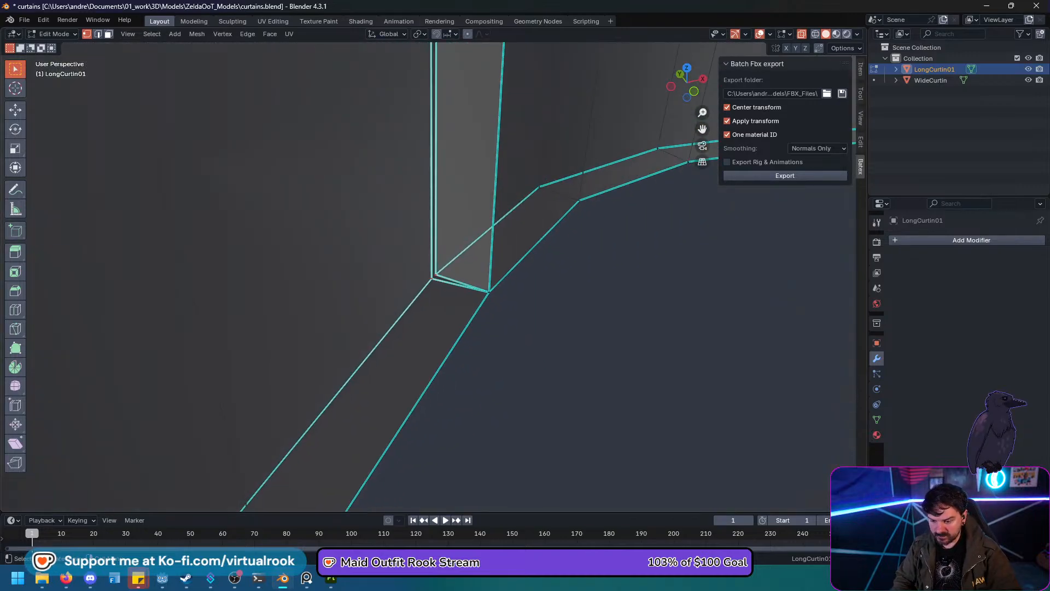
key(m)
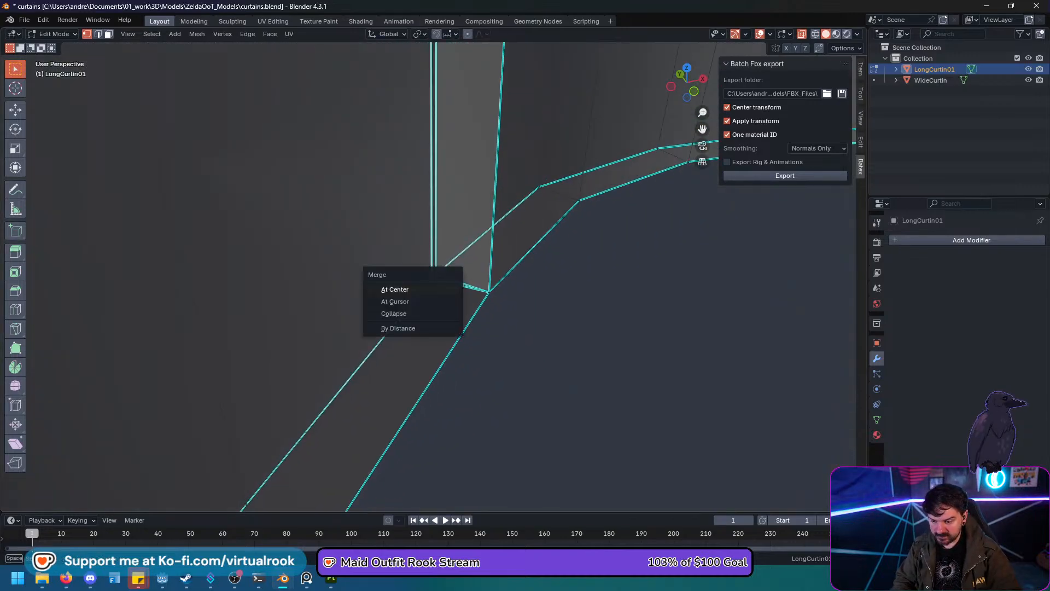
click(442, 289)
Merge the doubled bottom vertices at center on the long curtain's fold seam nearer positive X.
scroll(433, 276, down, 3)
shift+middle_drag(601, 276, 58, 350)
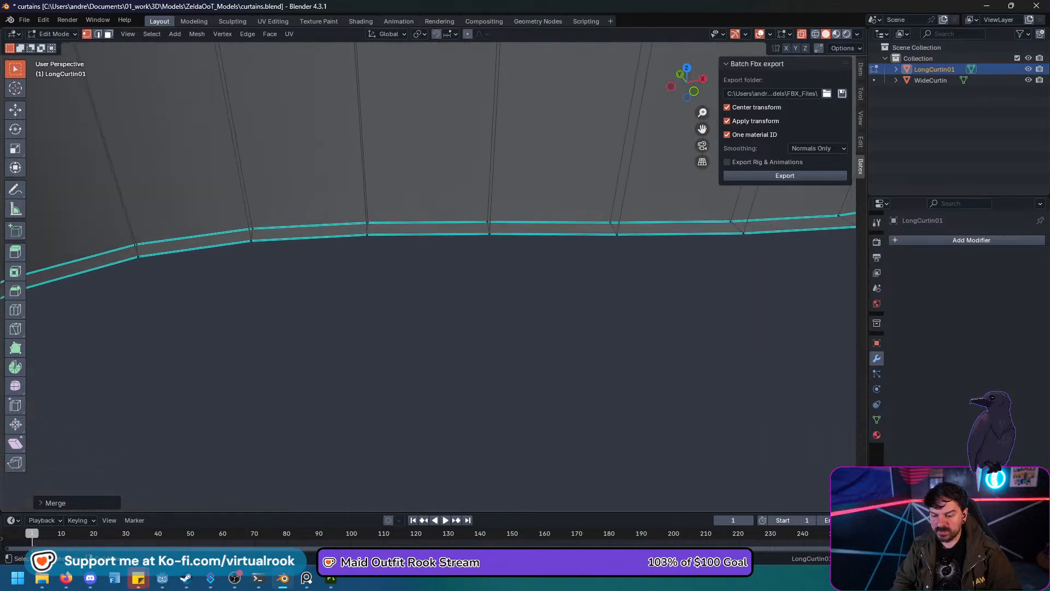
scroll(428, 276, down, 3)
shift+middle_drag(109, 325, 459, 251)
scroll(428, 276, down, 2)
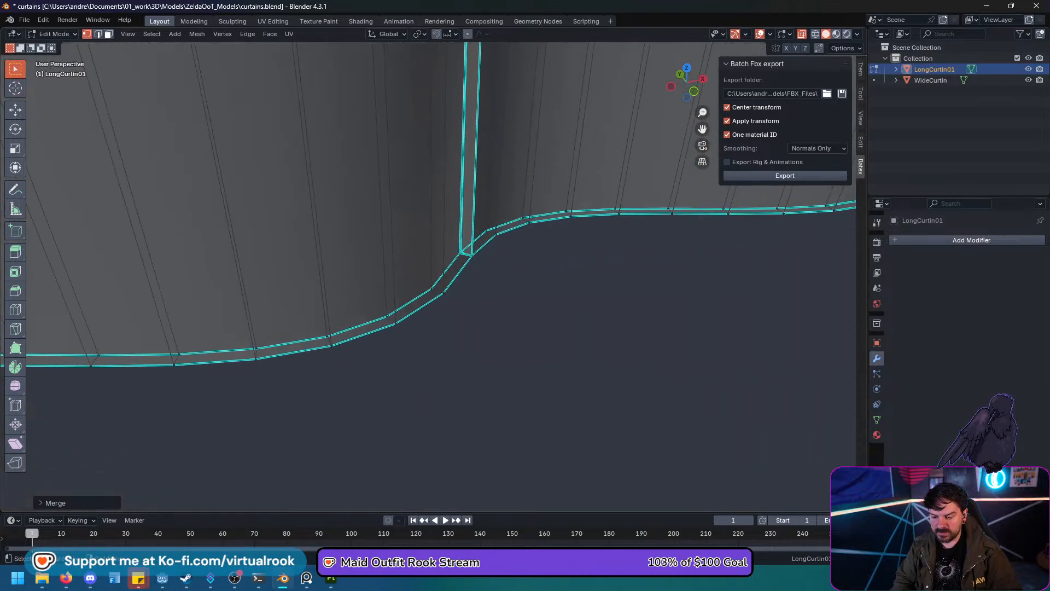
key(m)
click(457, 252)
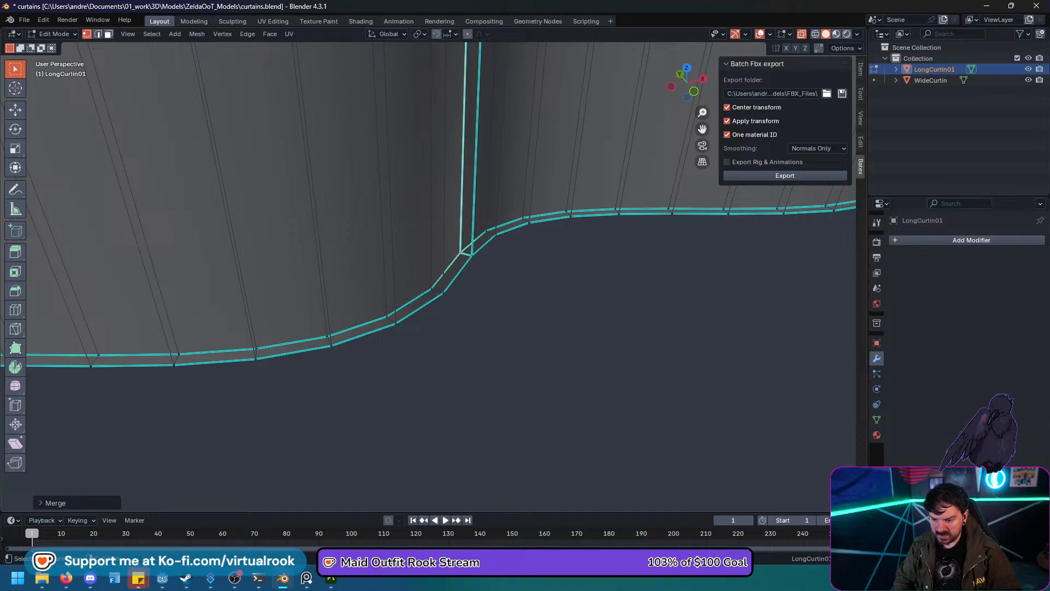
Delete the narrow strip face at the long curtain's fold seam nearer negative X, keeping the wider face beside it.
scroll(458, 252, down, 2)
scroll(457, 253, down, 1)
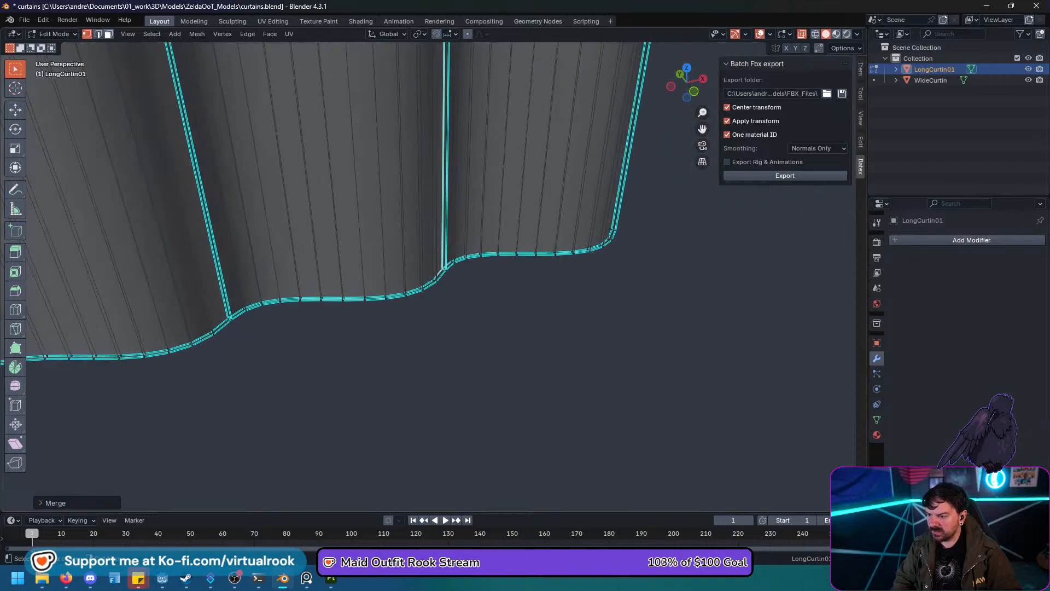
key(3)
scroll(457, 253, down, 6)
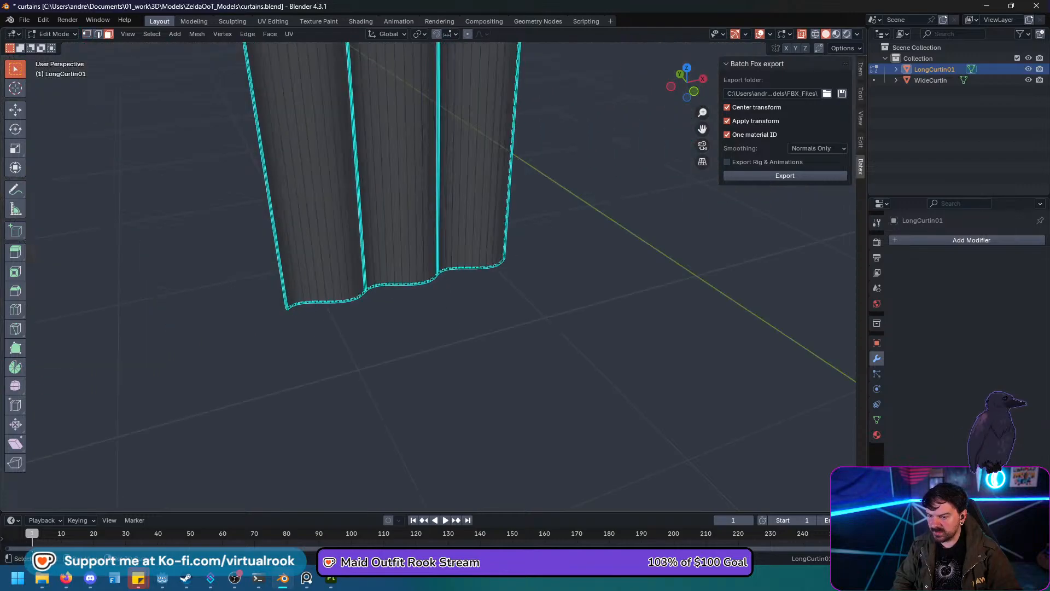
shift+middle_drag(457, 252, 430, 364)
scroll(441, 276, up, 4)
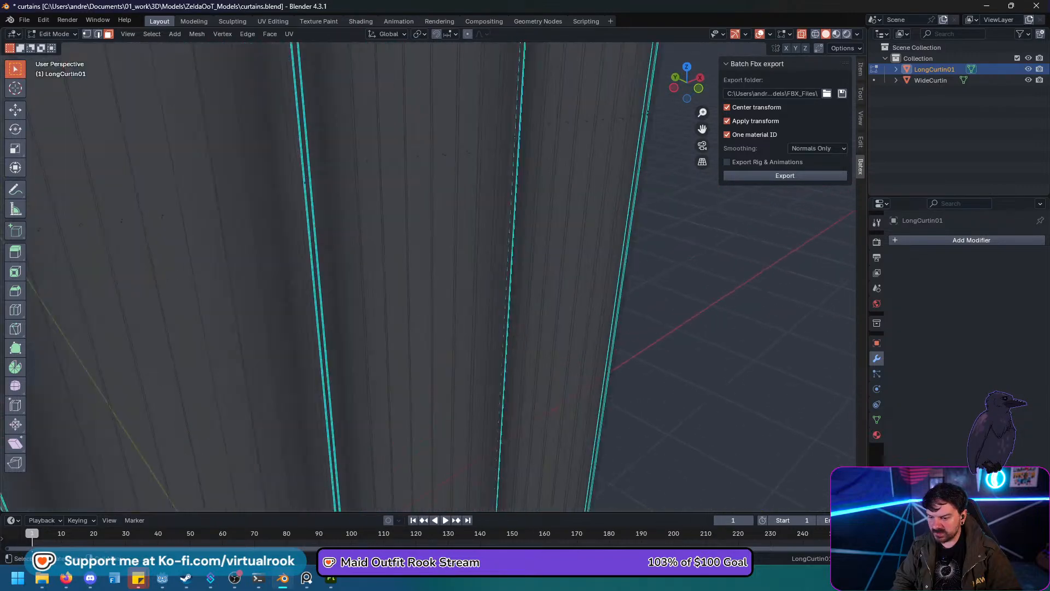
click(304, 183)
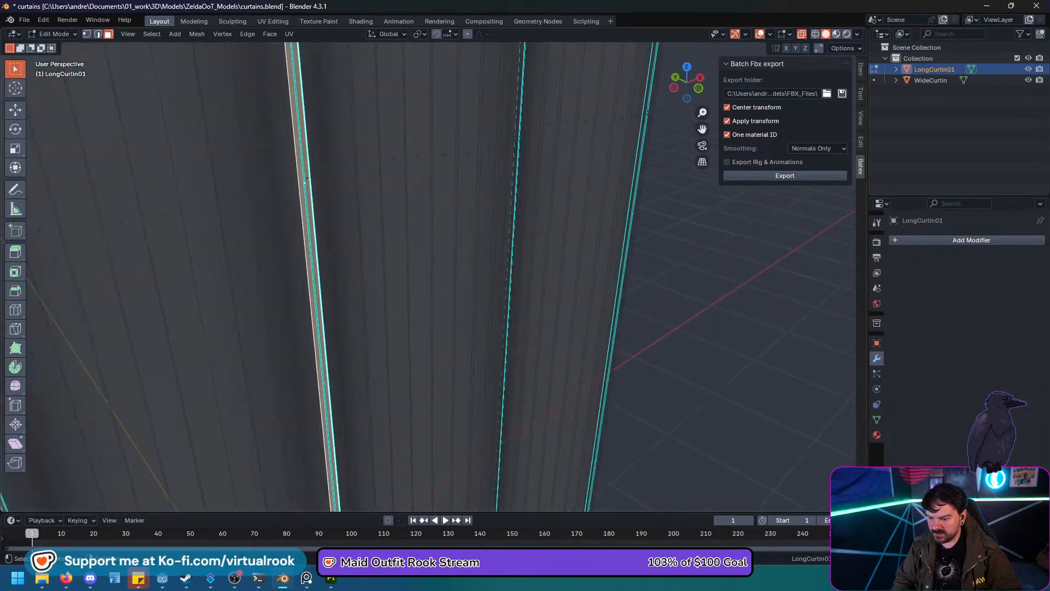
click(305, 182)
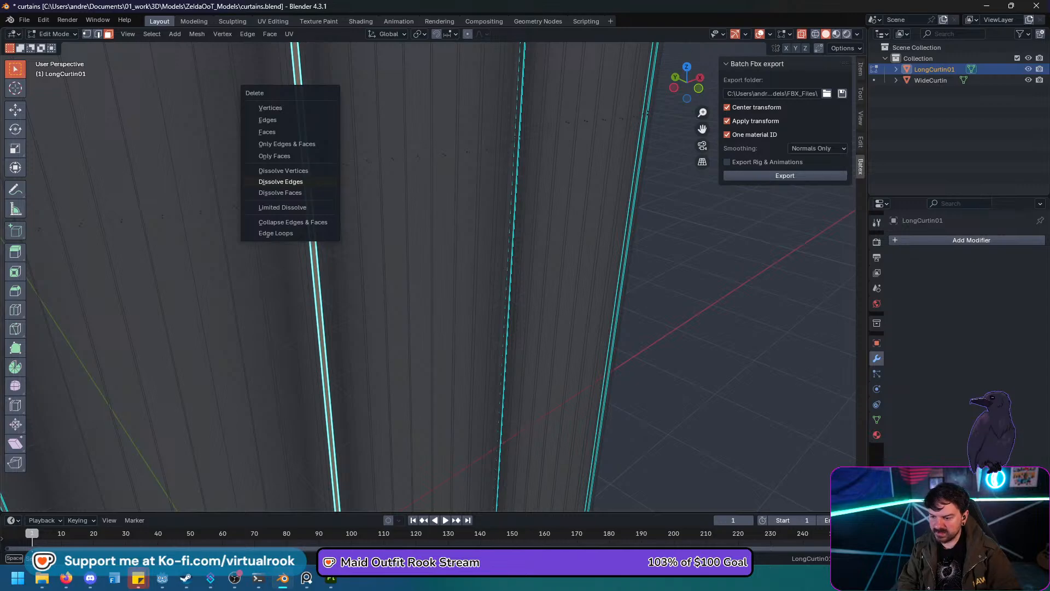
key(Down)
key(Return)
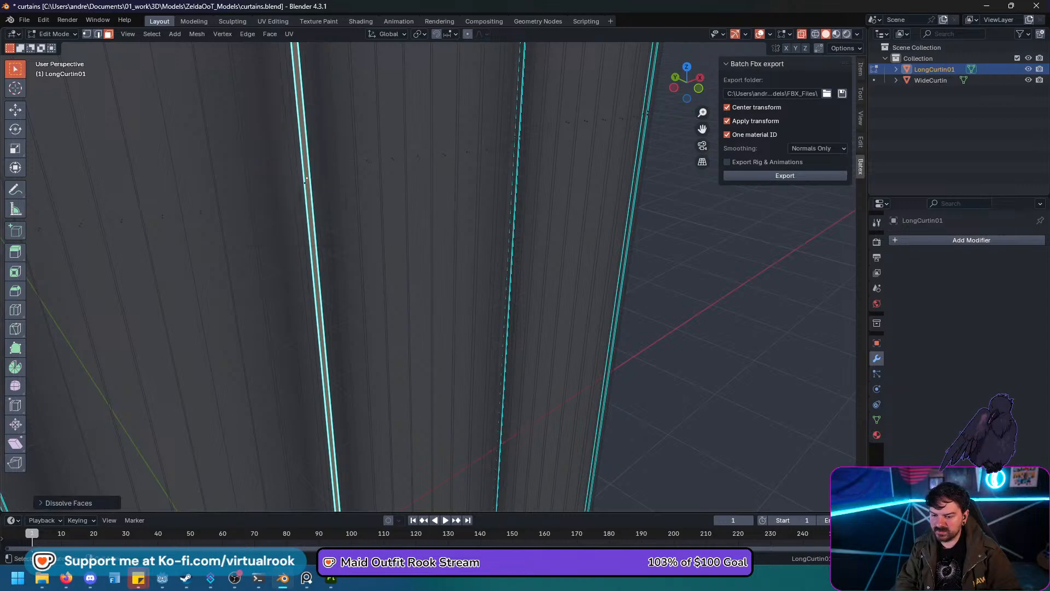
key(x)
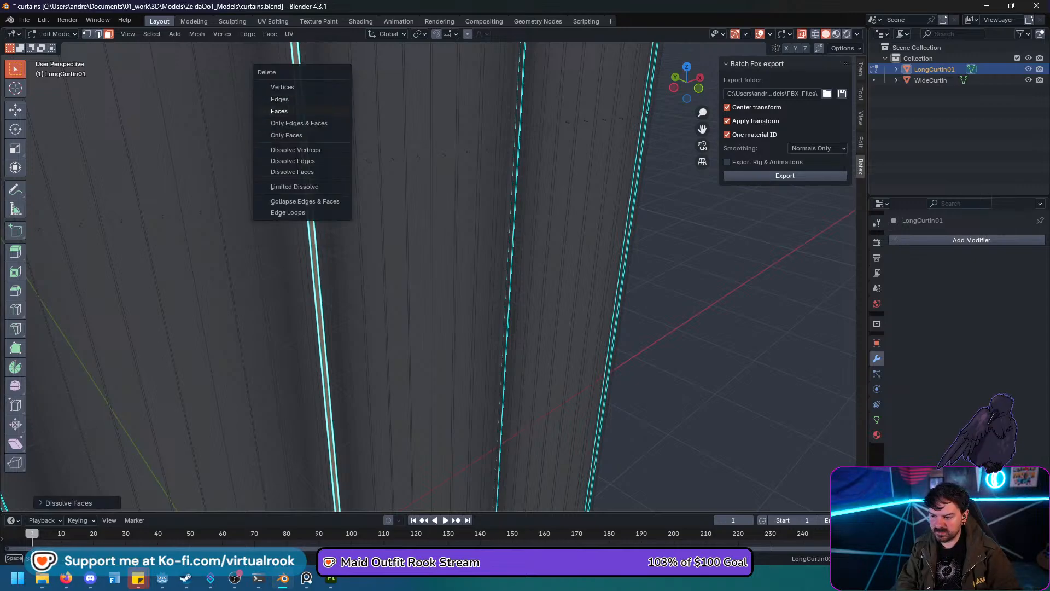
click(279, 111)
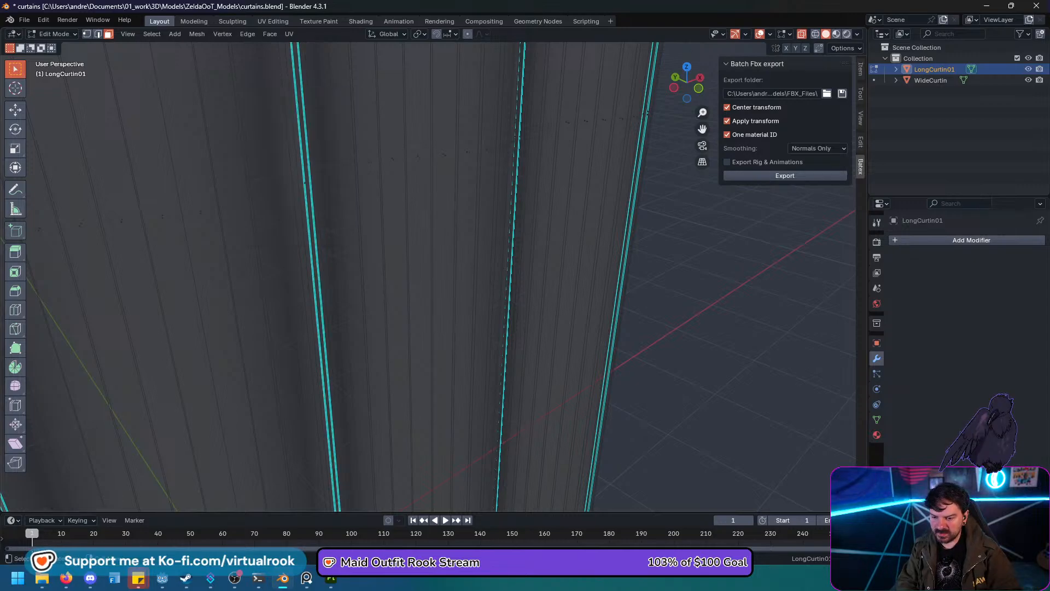
Delete the narrow strip face at the long curtain's fold seam nearer positive X, keeping the wider face beside it.
click(513, 150)
middle_drag(513, 151, 448, 153)
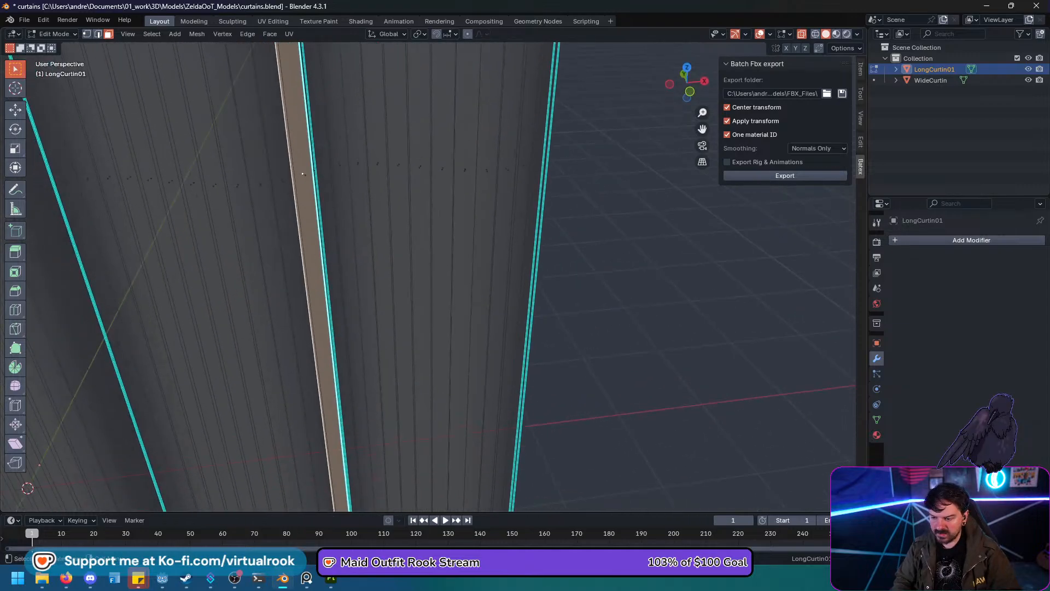
click(304, 180)
key(x)
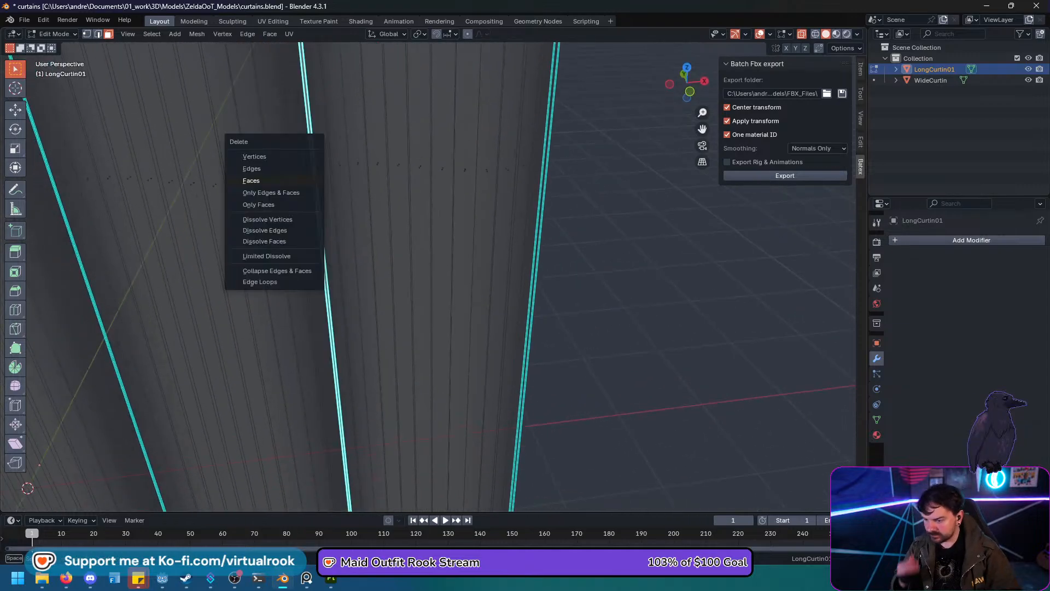
click(251, 181)
Select the vertical edges across the whole long curtain and clear their sharp marks.
scroll(251, 181, down, 5)
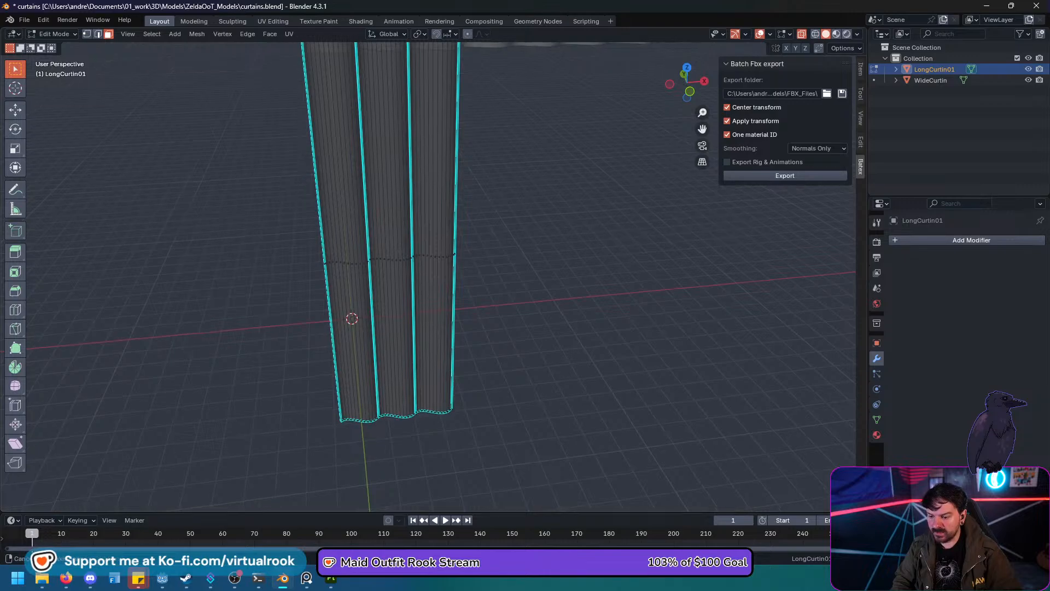
middle_drag(251, 180, 251, 137)
drag(286, 196, 470, 251)
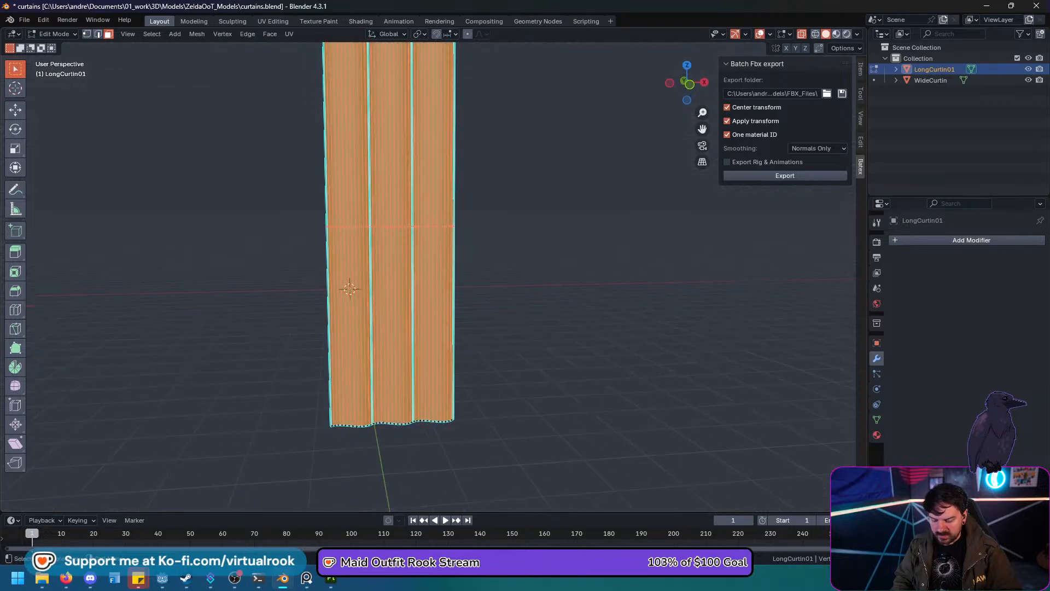
key(2)
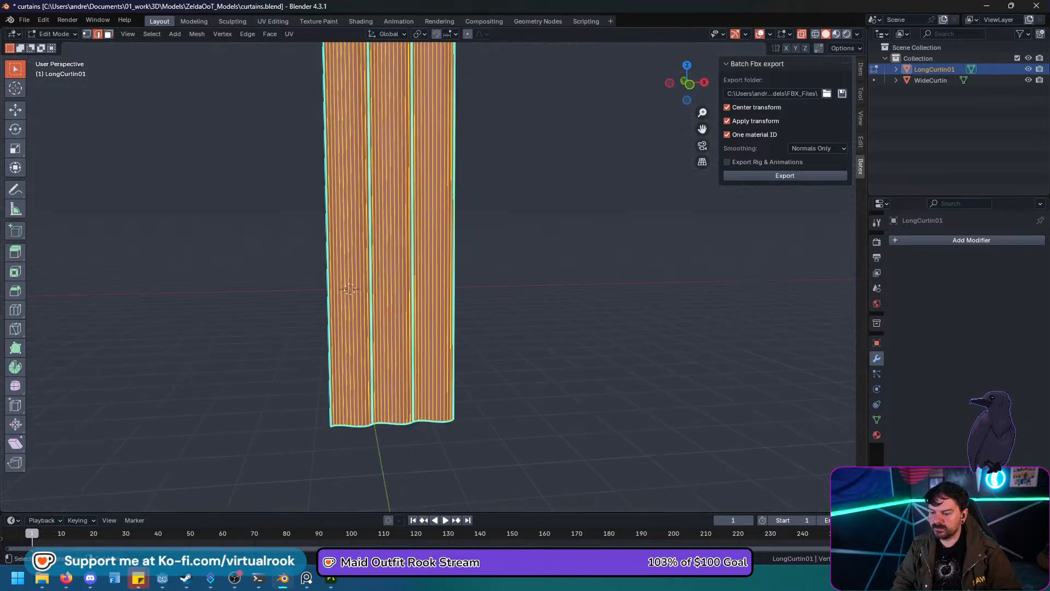
key(alt+a)
drag(256, 172, 463, 258)
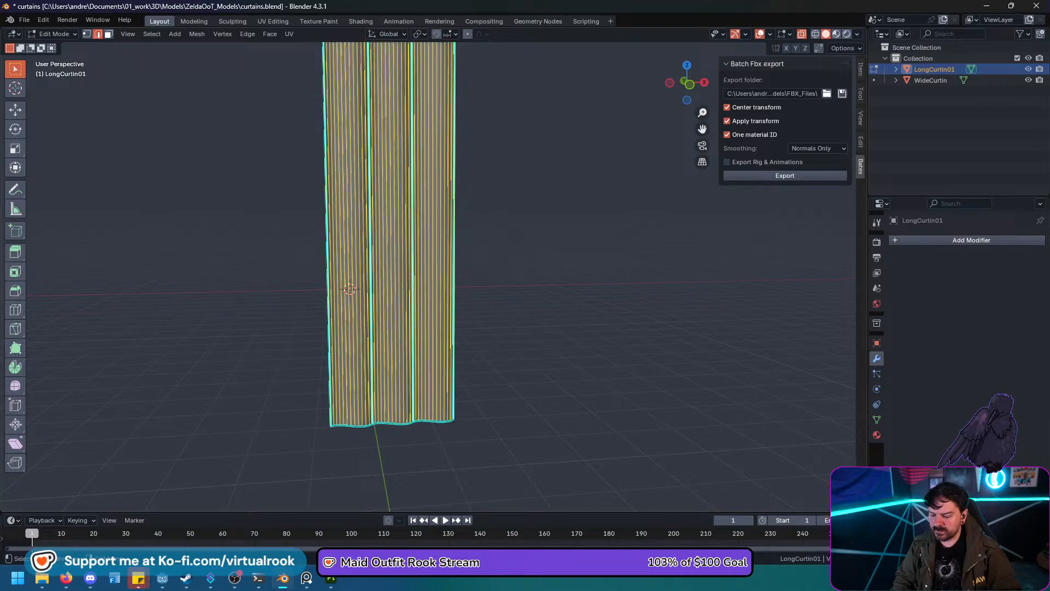
key(ctrl+e)
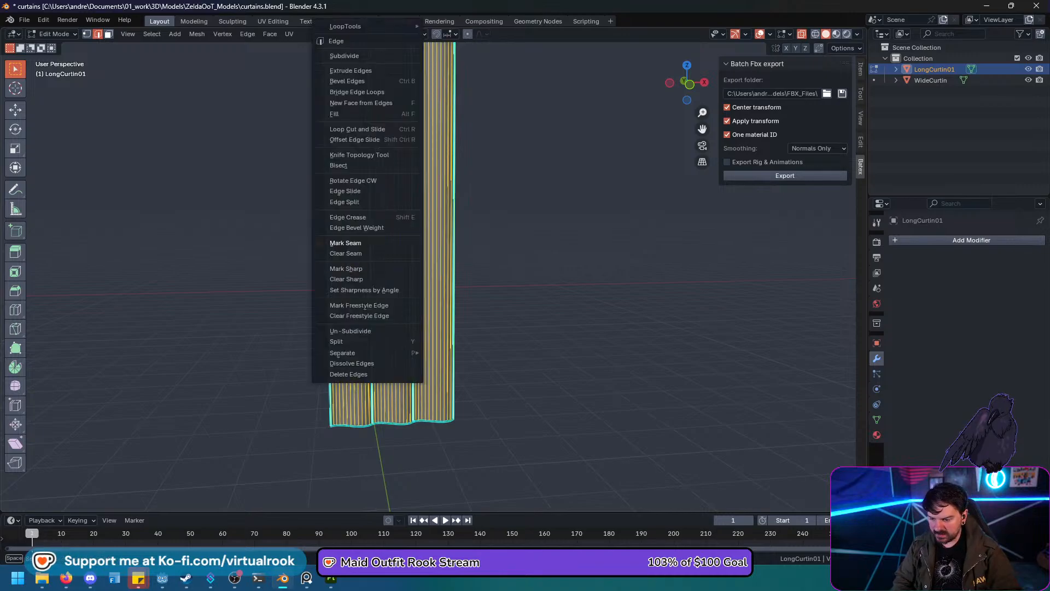
click(346, 279)
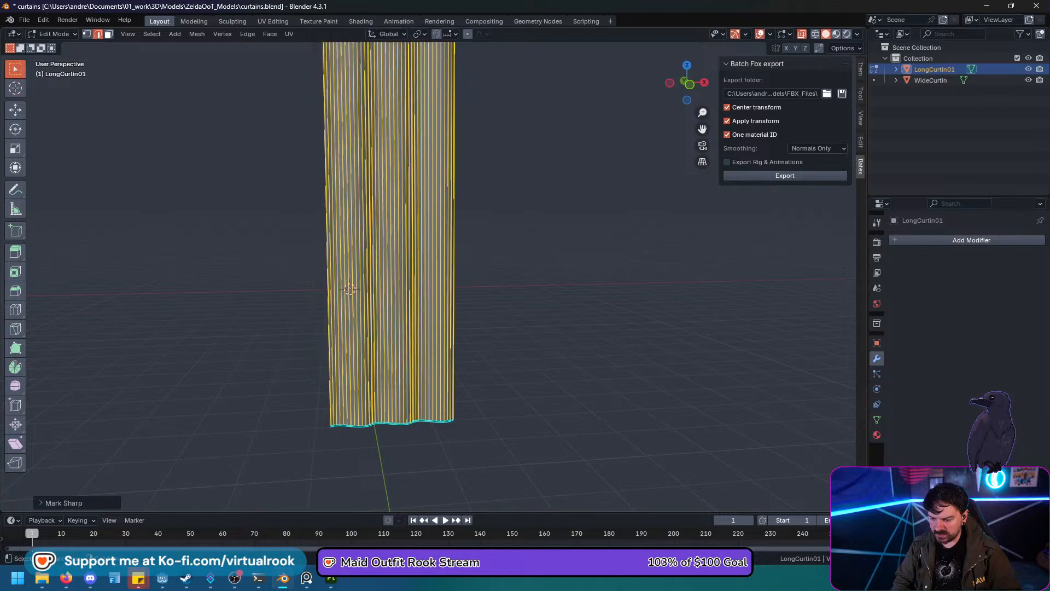
Unwrap all of the long curtain's faces with Project from View in the front view, then return to Object Mode and select the wide curtain.
key(Tab)
scroll(428, 277, down, 3)
key(alt+a)
middle_drag(428, 277, 394, 257)
click(394, 257)
key(KP_1)
key(Tab)
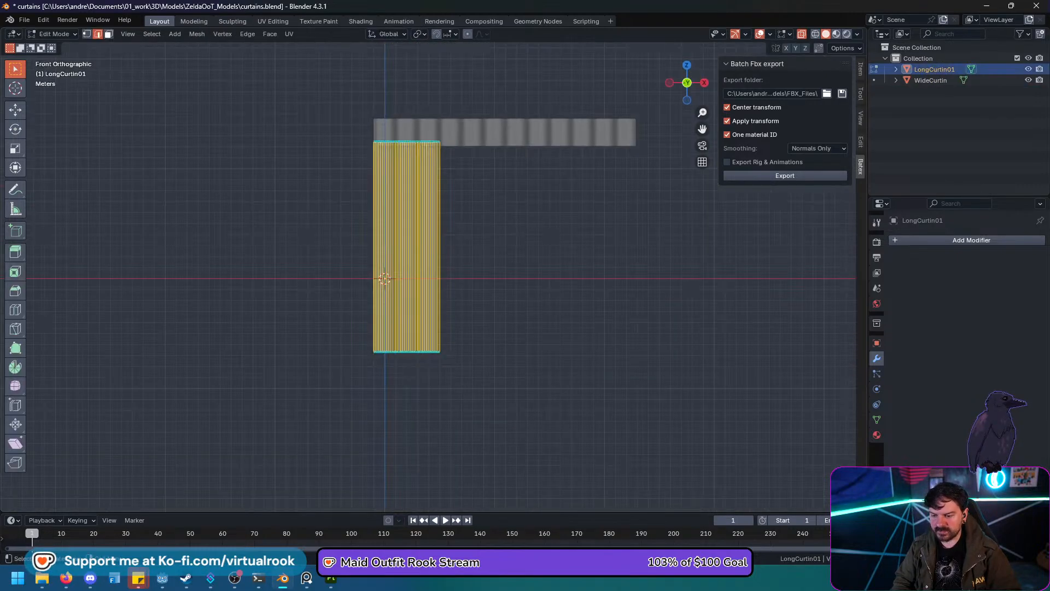
key(3)
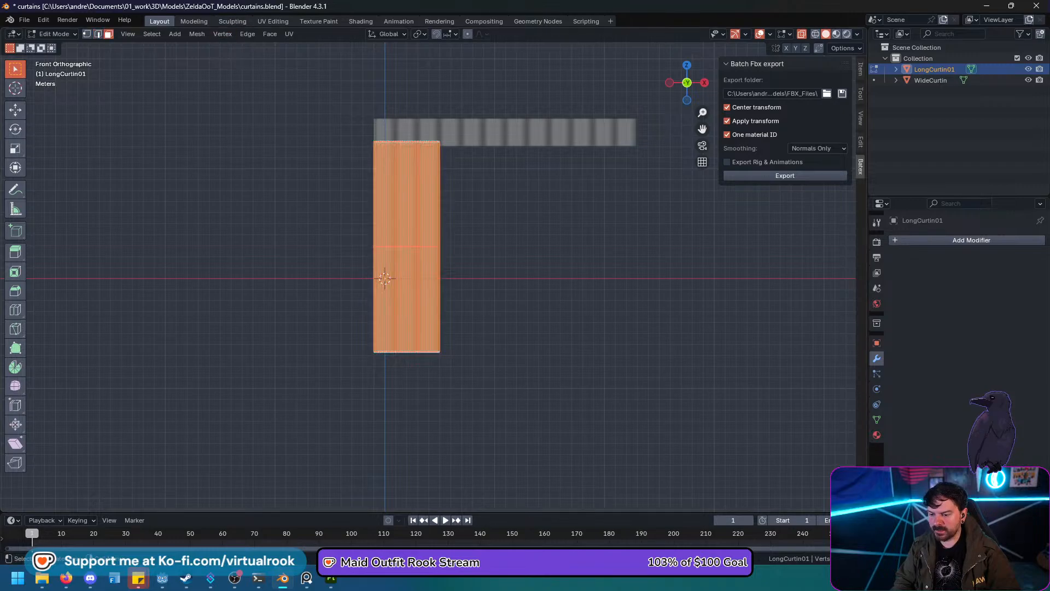
key(u)
click(246, 220)
scroll(428, 277, up, 4)
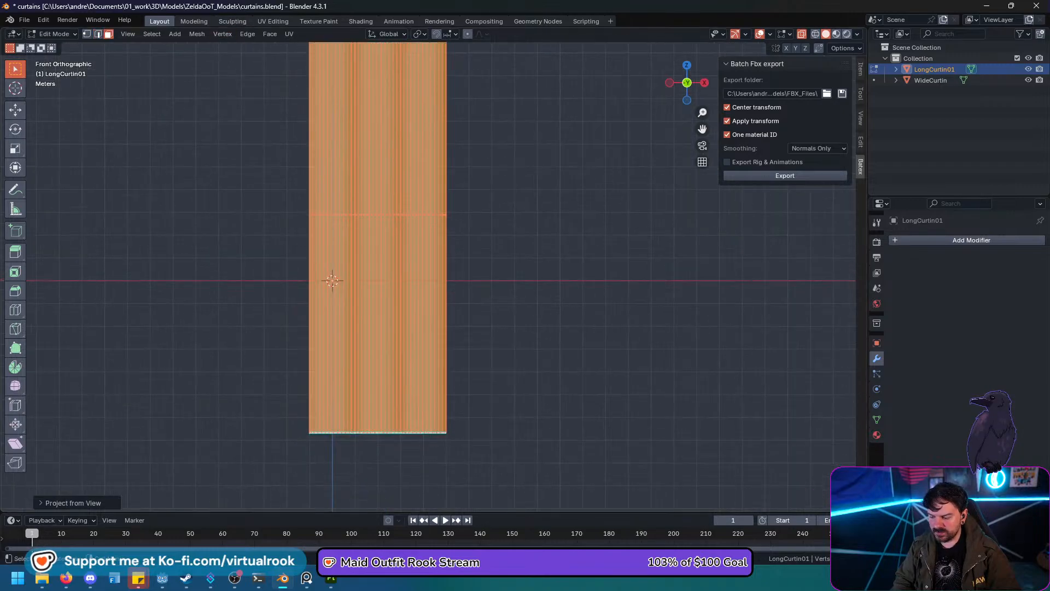
key(Tab)
scroll(428, 277, down, 5)
shift+middle_drag(429, 277, 426, 310)
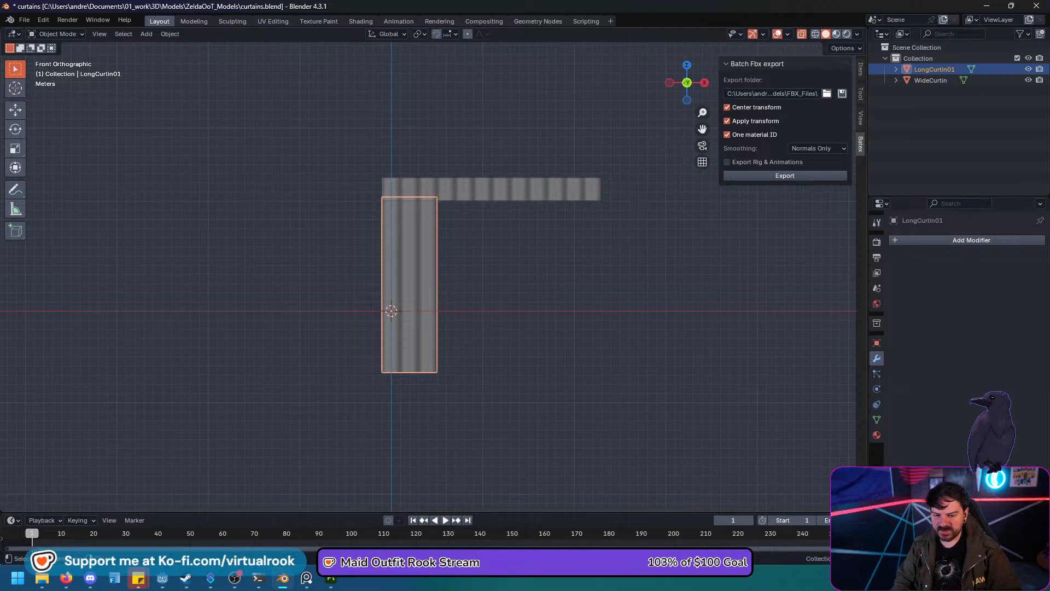
click(519, 189)
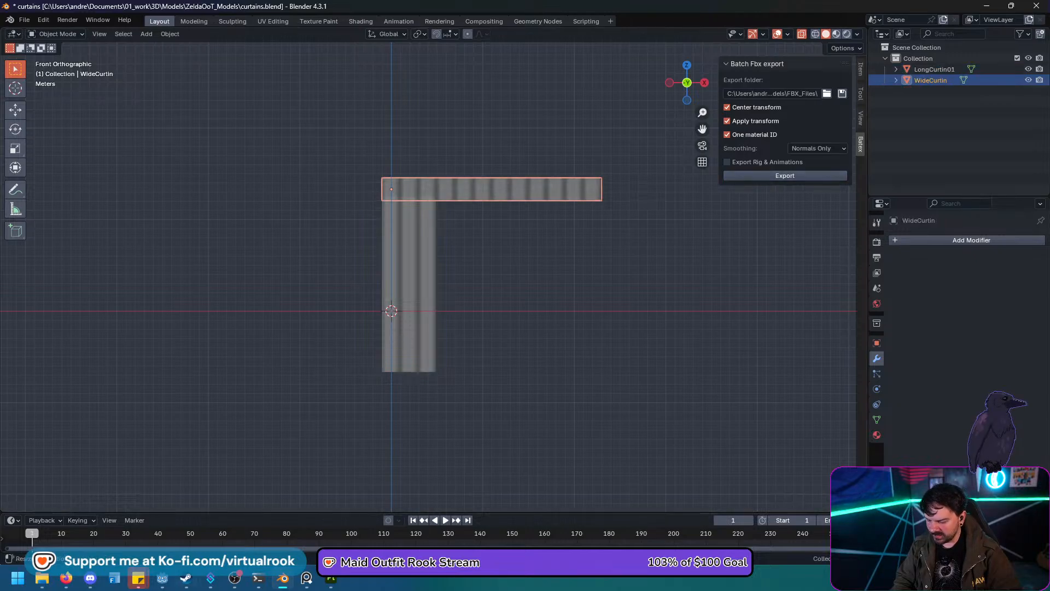
Switch to Godot and remove WideCurtin.fbx and wide_curtin.tscn from the project's fbx folder.
click(163, 578)
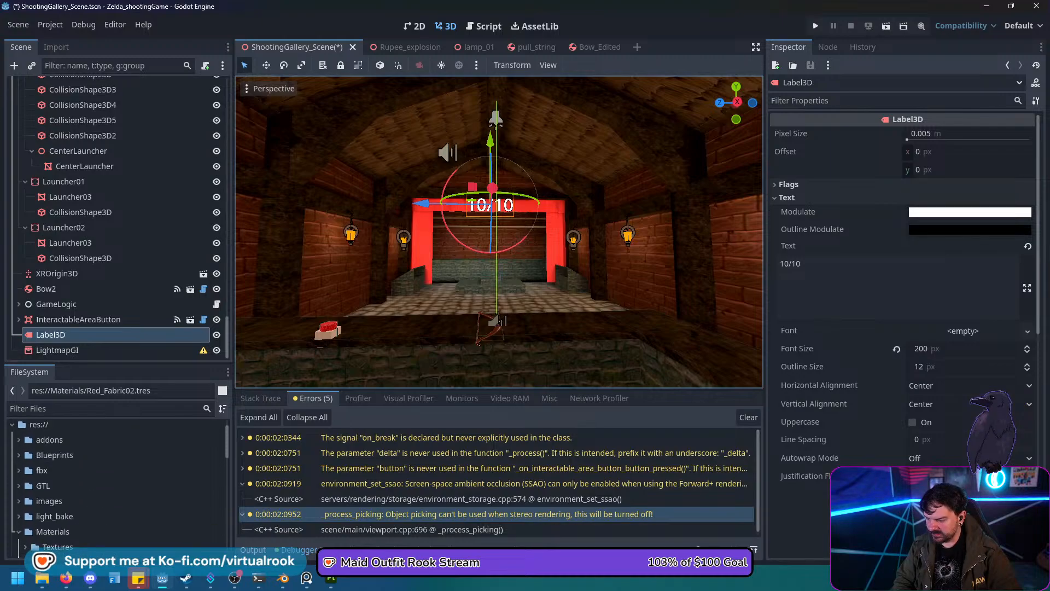
click(18, 470)
scroll(118, 486, down, 3)
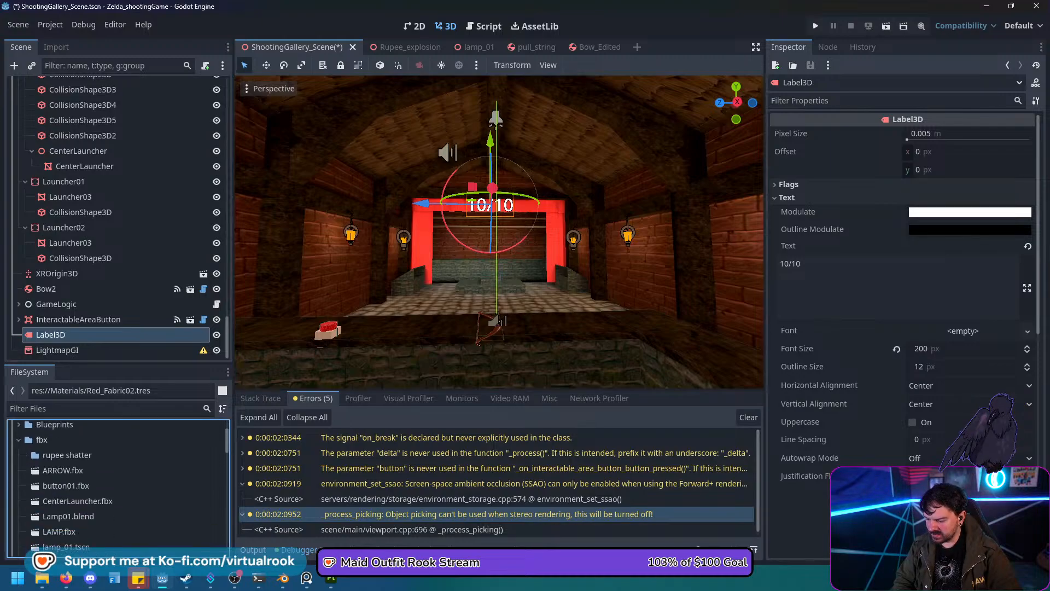
scroll(118, 487, down, 3)
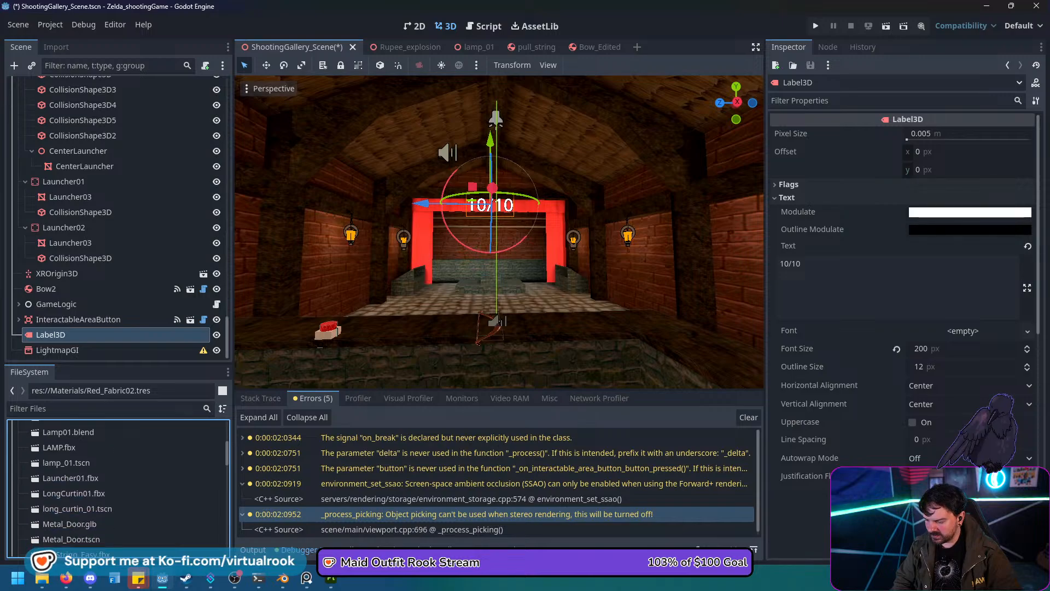
scroll(118, 486, down, 3)
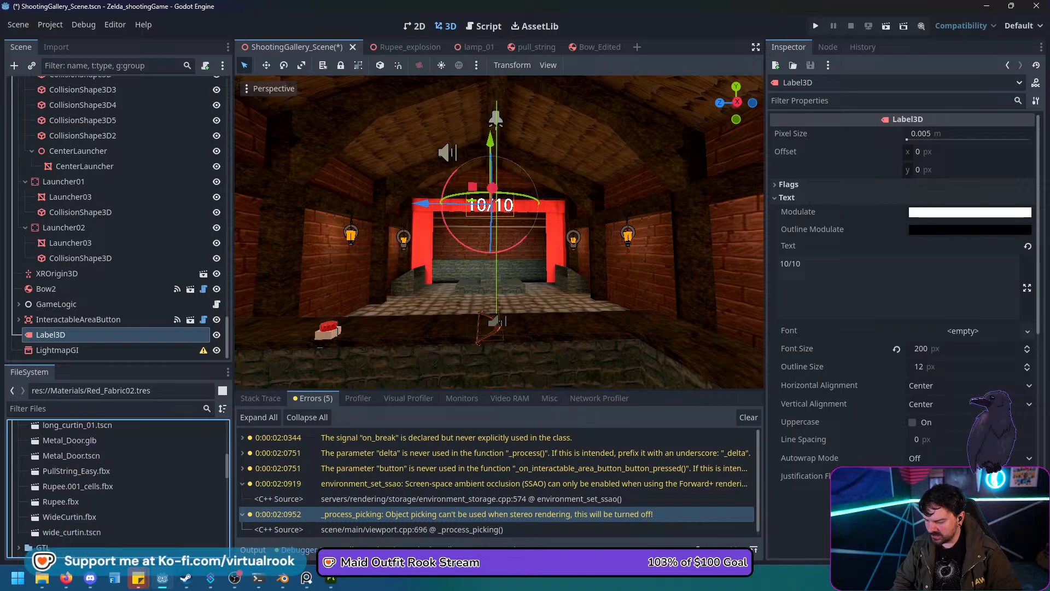
click(70, 516)
shift+click(72, 532)
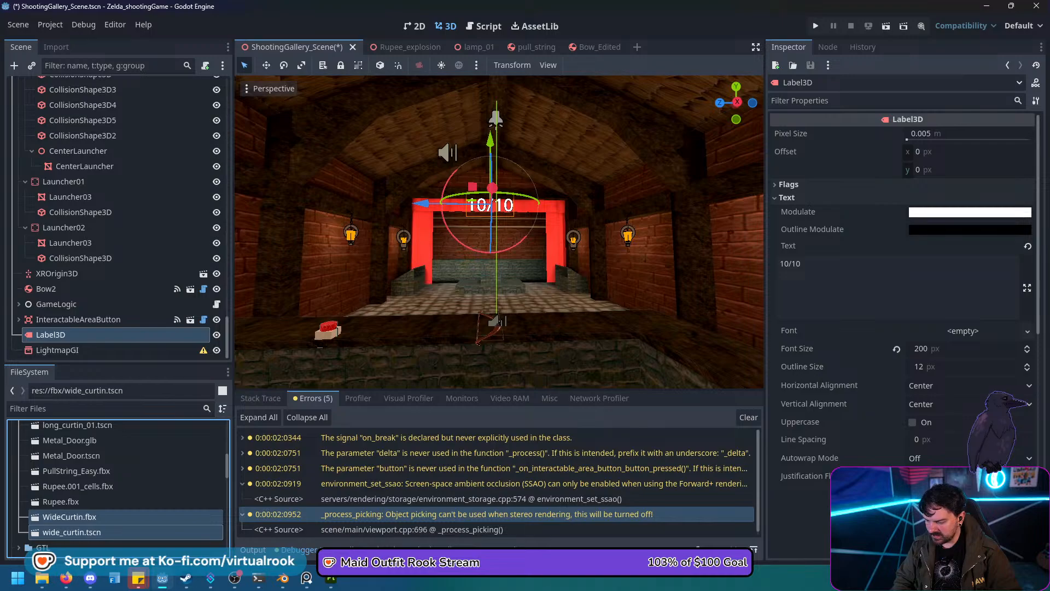
key(Delete)
key(Return)
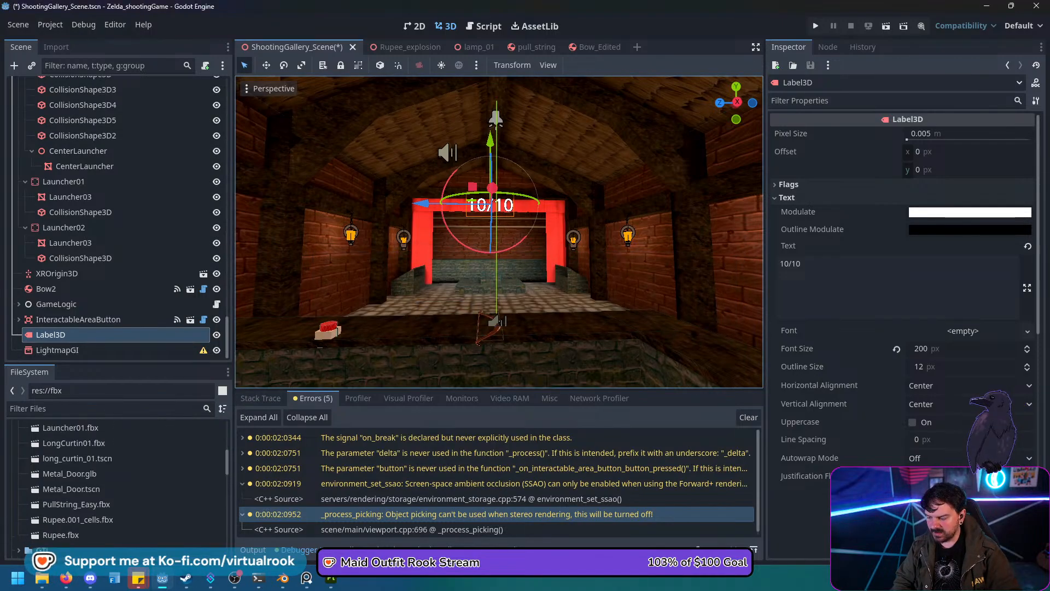
Remove LongCurtin01.fbx and long_curtin_01.tscn from the project's fbx folder.
click(77, 458)
shift+click(73, 442)
key(Delete)
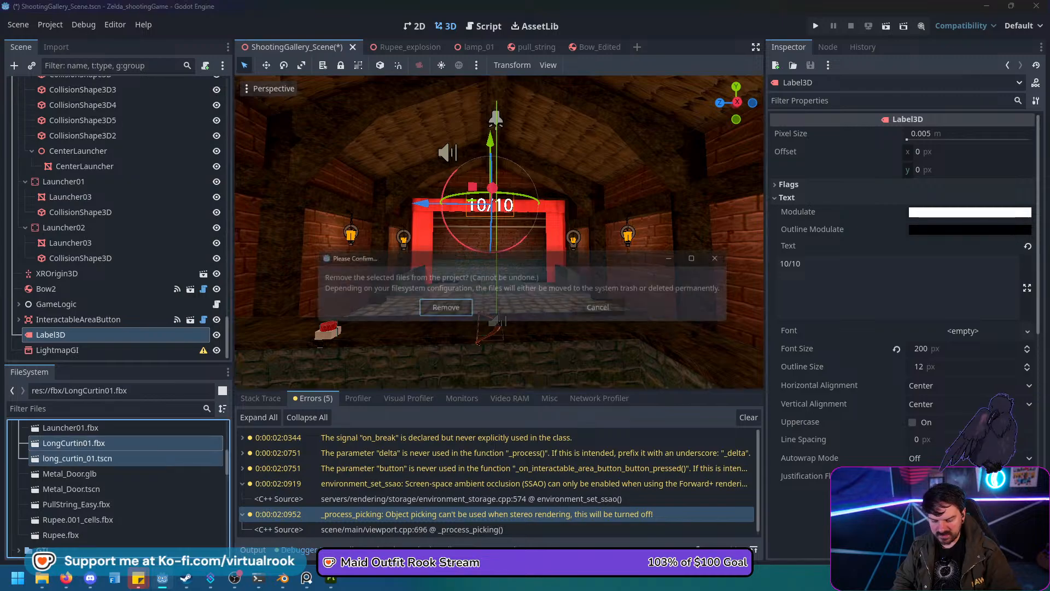
key(Return)
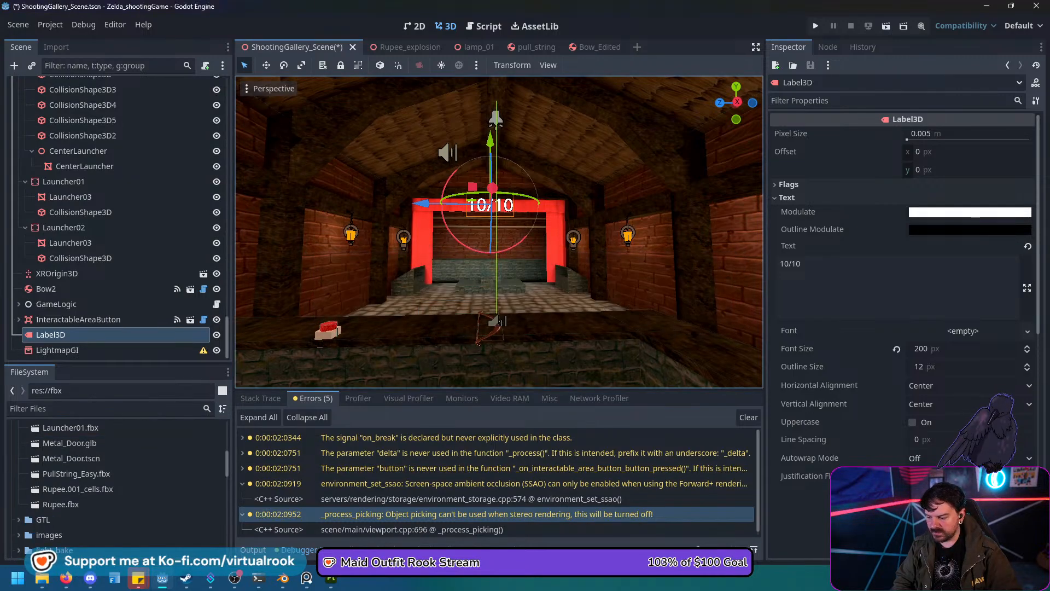
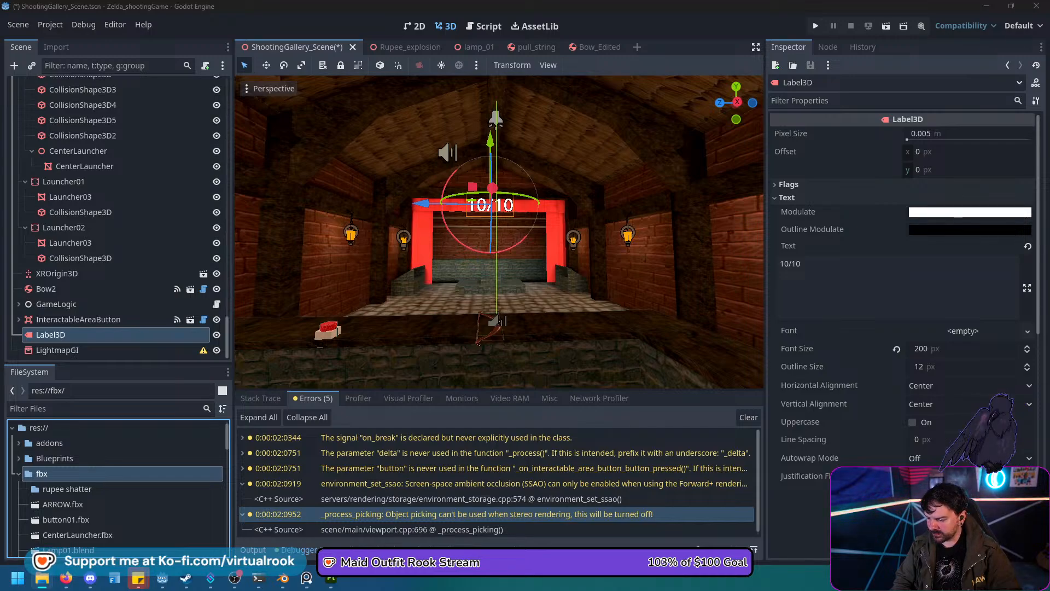
Enable Lightmap UV generation for the BézierCurve_001 mesh in WideCurtin.fbx's advanced import settings and reimport the file.
scroll(117, 487, down, 6)
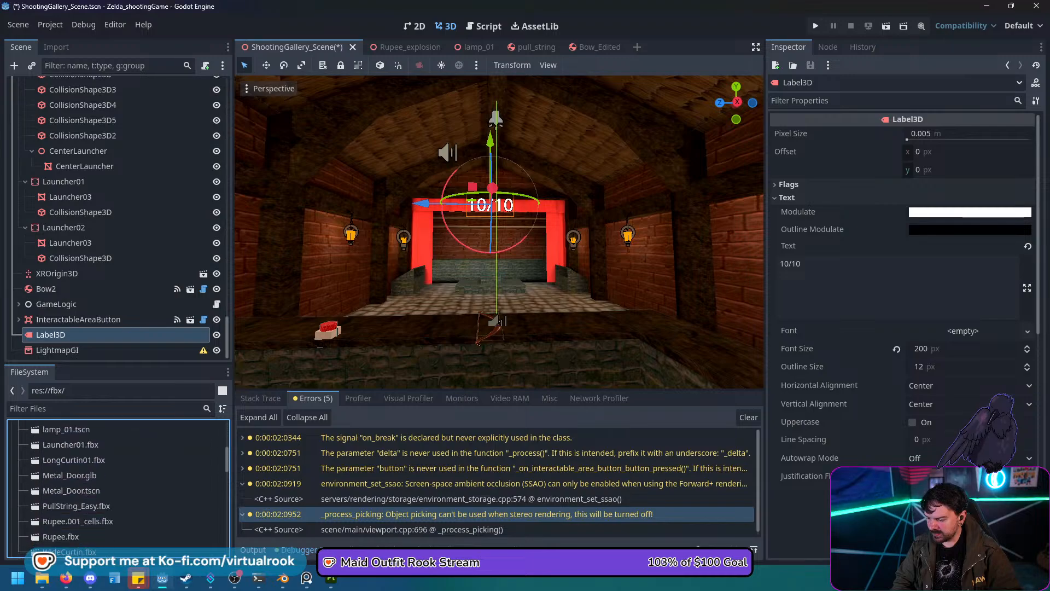
click(69, 467)
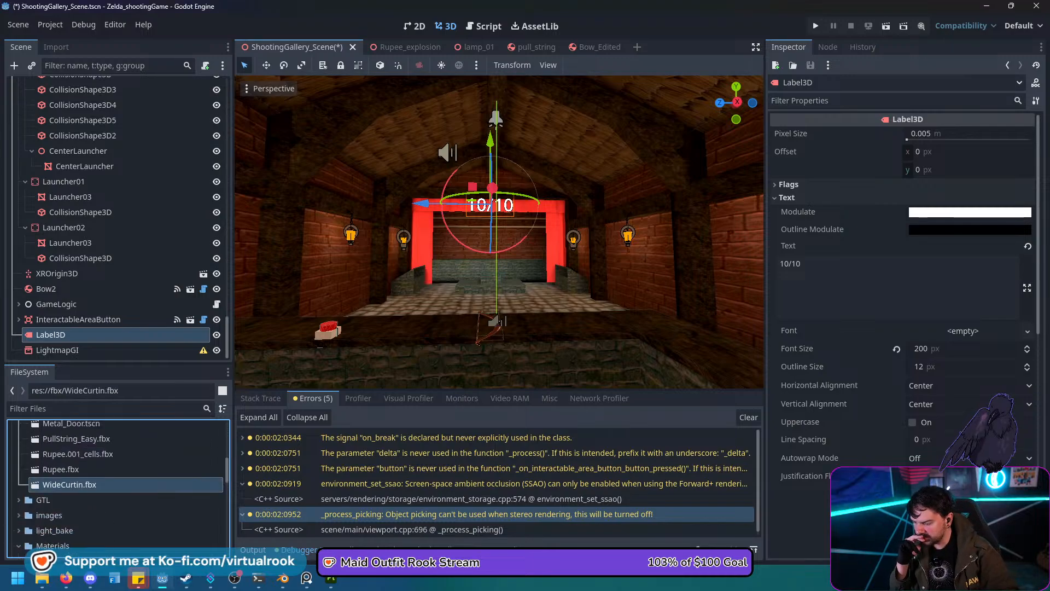
click(56, 47)
click(161, 351)
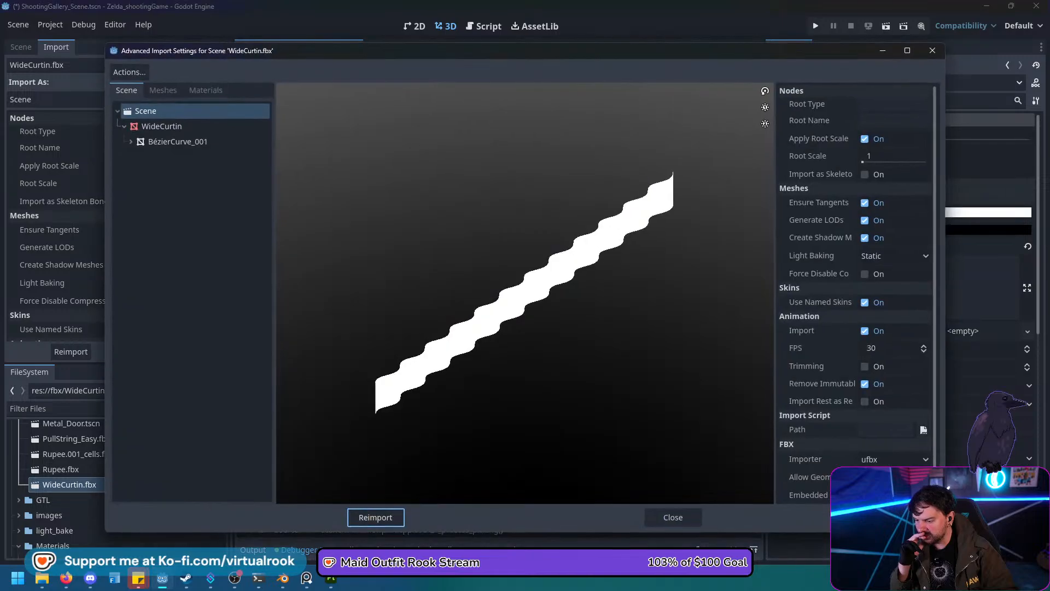
click(178, 141)
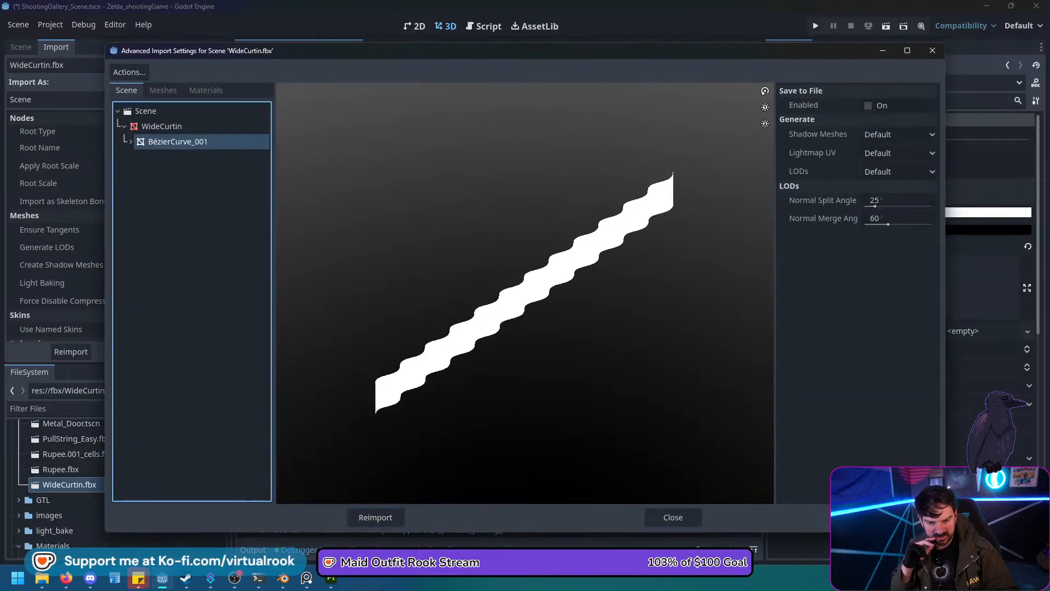
click(898, 152)
click(881, 182)
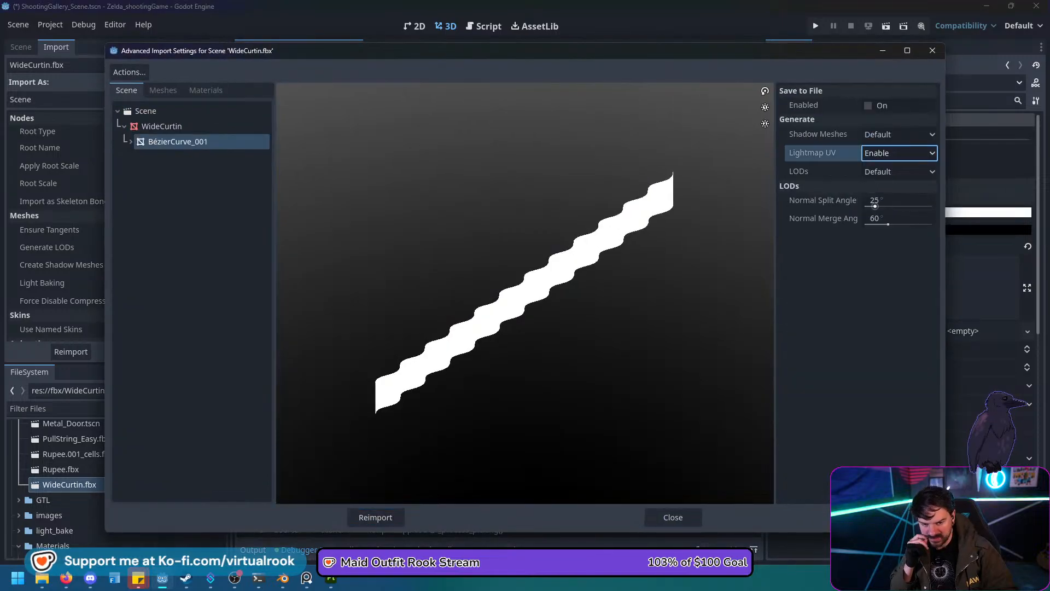
click(375, 517)
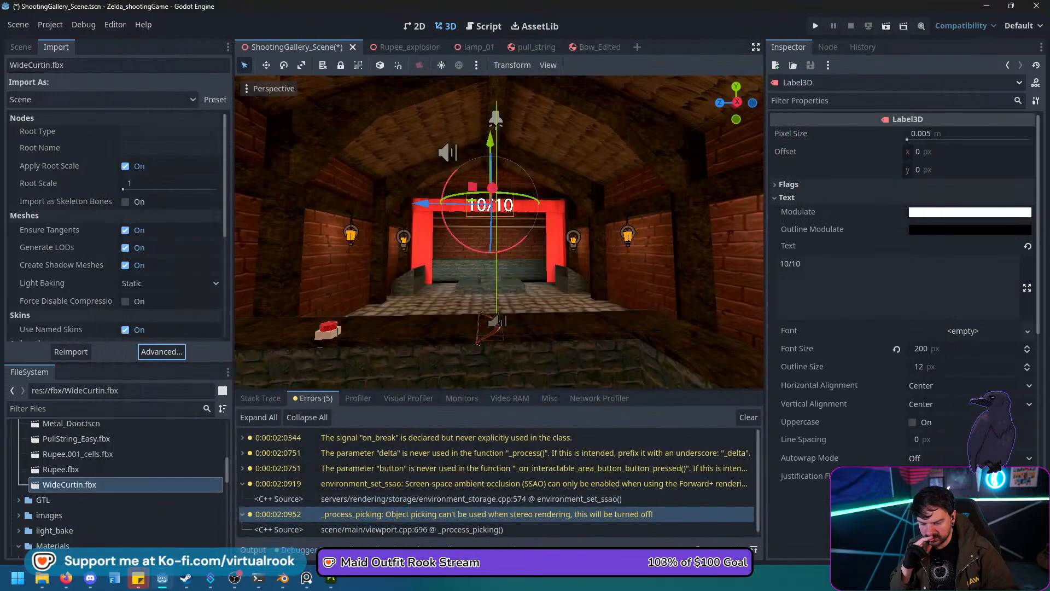
Enable Lightmap UV generation for the BézierCurve mesh in LongCurtin01.fbx's advanced import settings and reimport the file.
scroll(118, 487, up, 4)
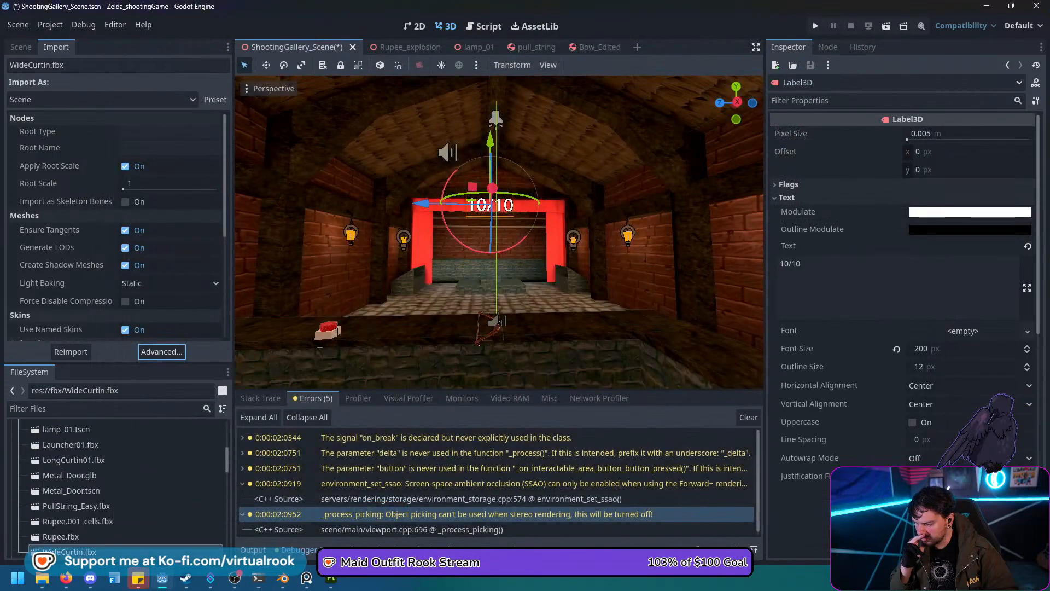
click(73, 460)
click(162, 351)
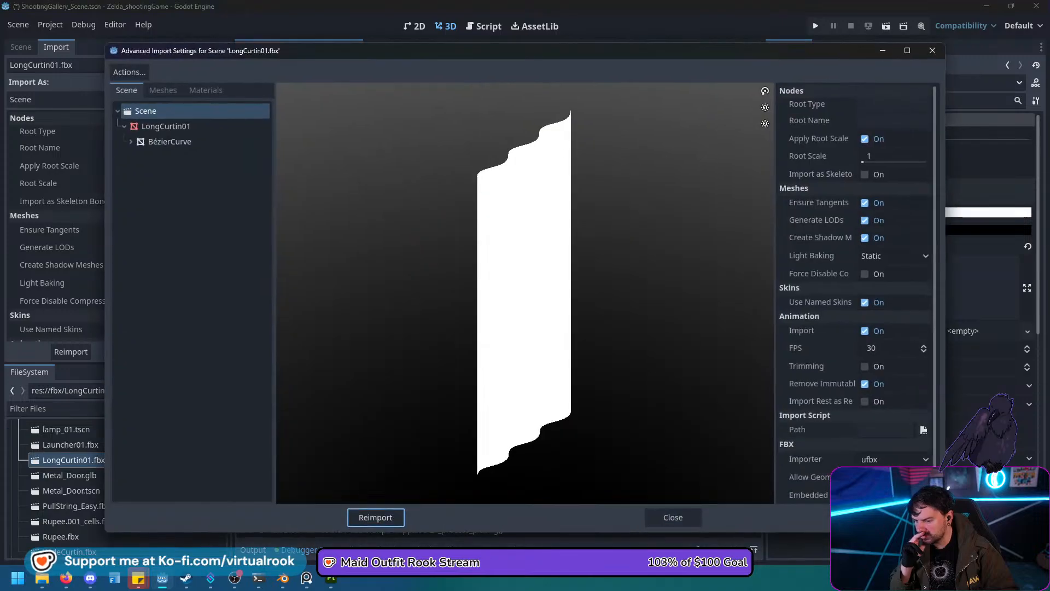
click(898, 153)
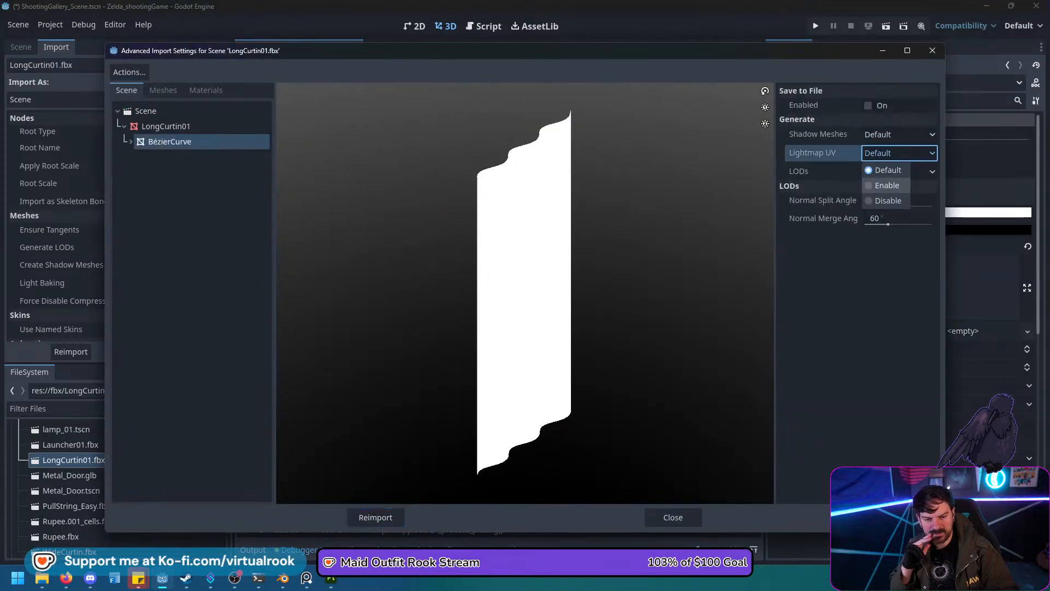
click(877, 201)
click(899, 153)
click(878, 184)
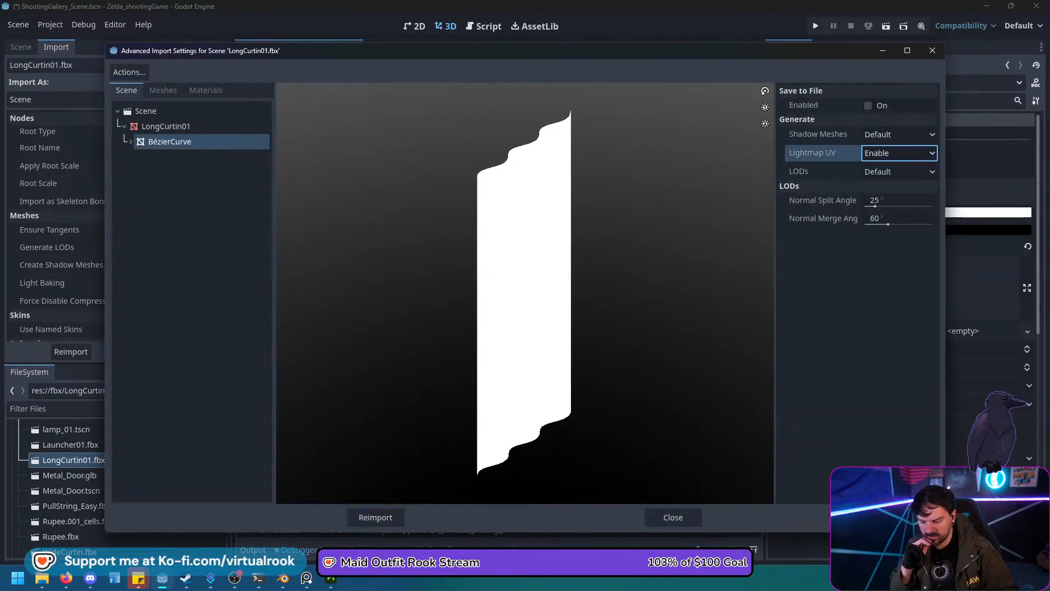
click(375, 516)
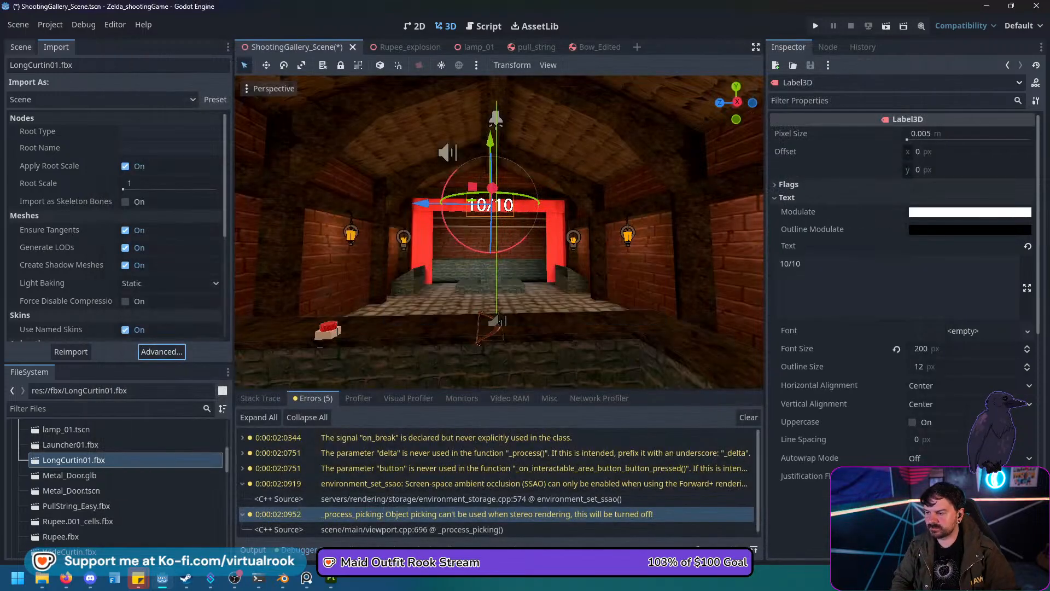
Instance the new WideCurtin.fbx as a child of the WideCurtin node in the shooting gallery scene.
click(21, 47)
scroll(117, 219, up, 5)
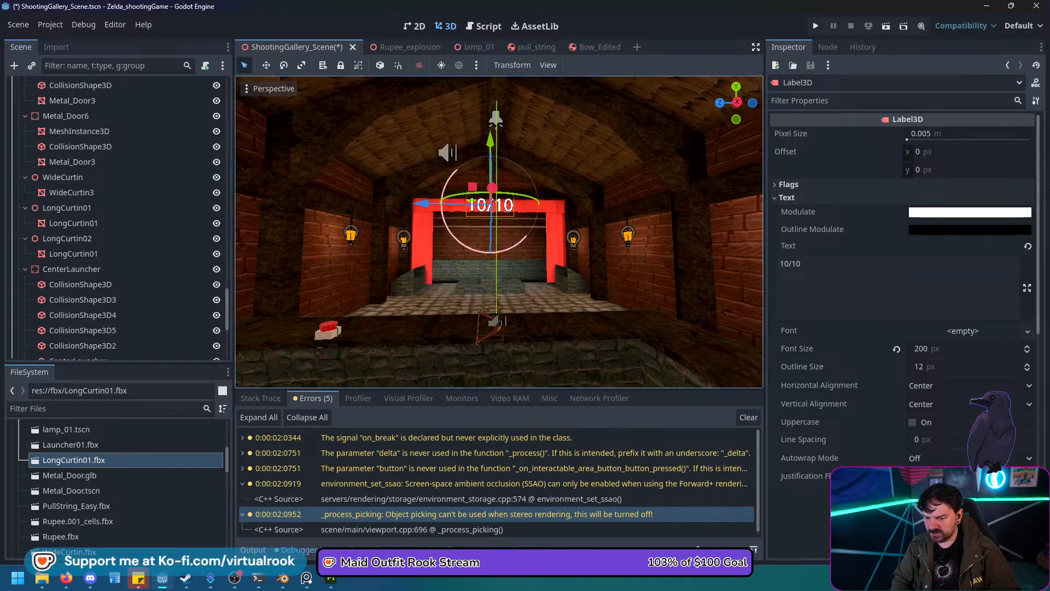
click(71, 193)
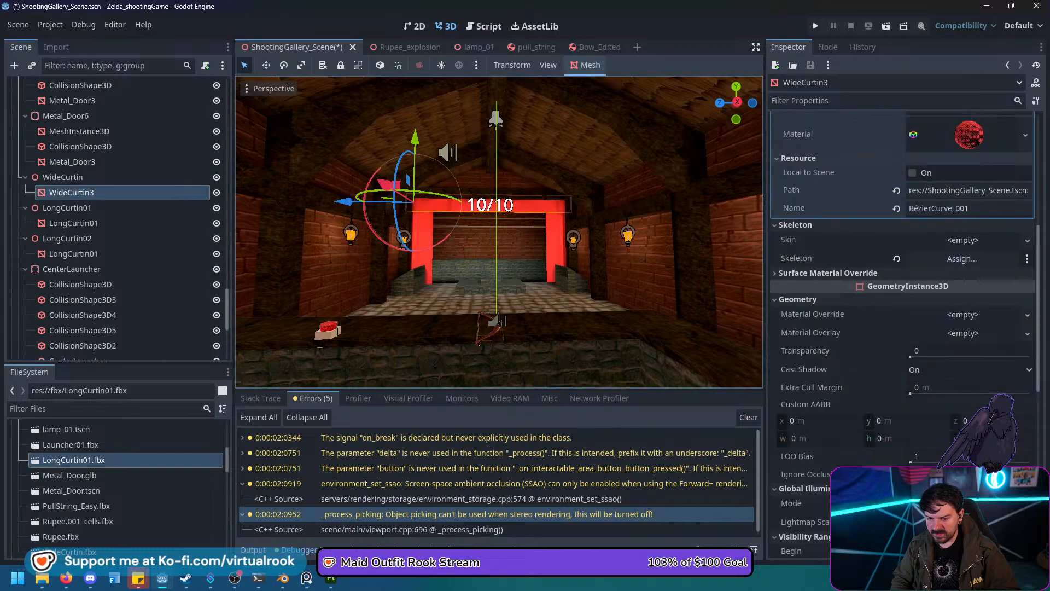
scroll(121, 481, down, 2)
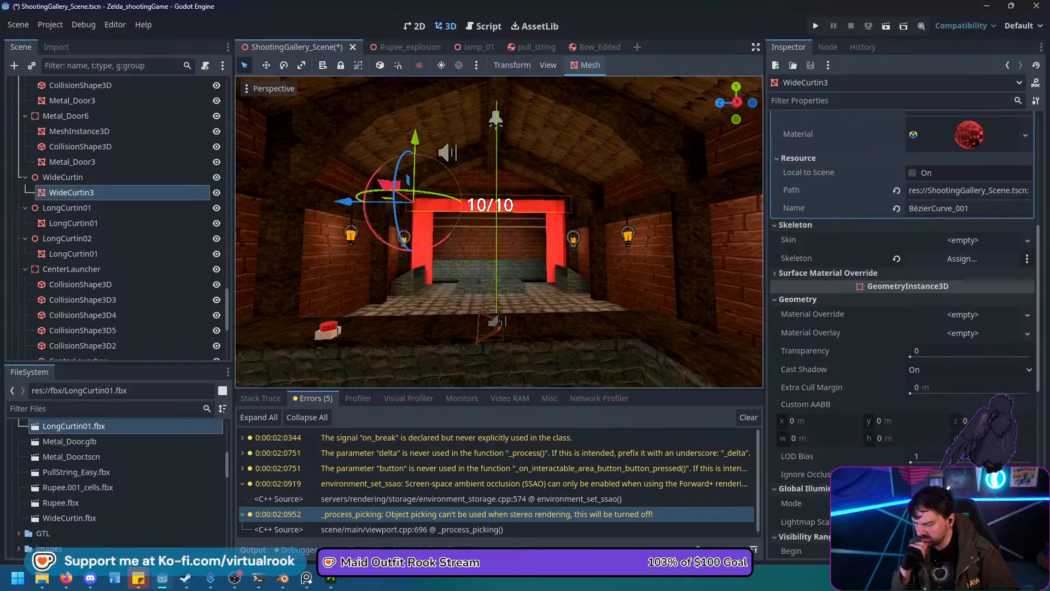
drag(69, 517, 63, 176)
Make the WideCurtin instance local and reparent its mesh directly under the outer WideCurtin node.
right_click(76, 199)
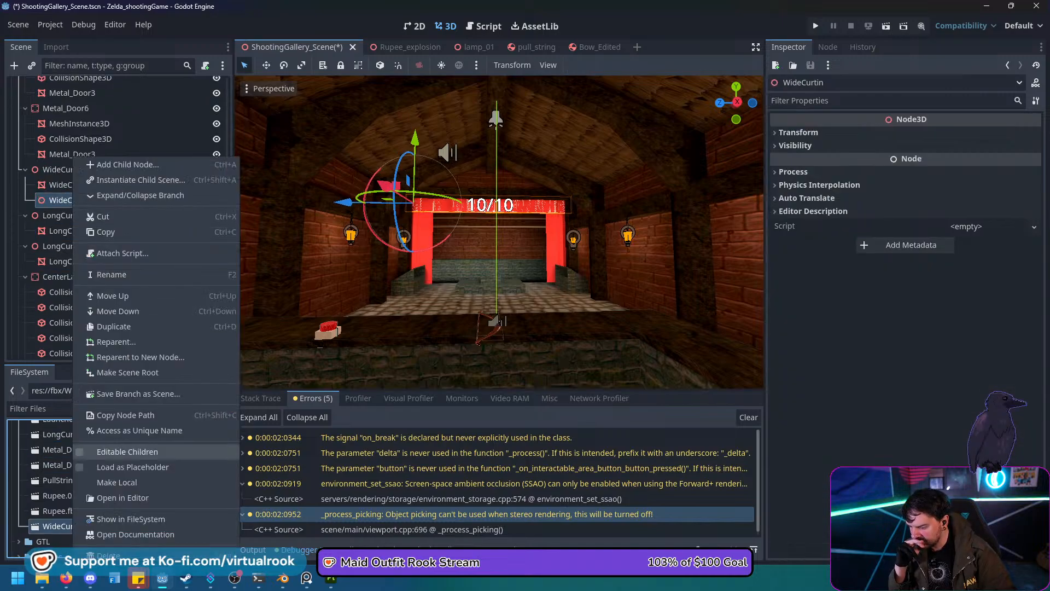
click(117, 481)
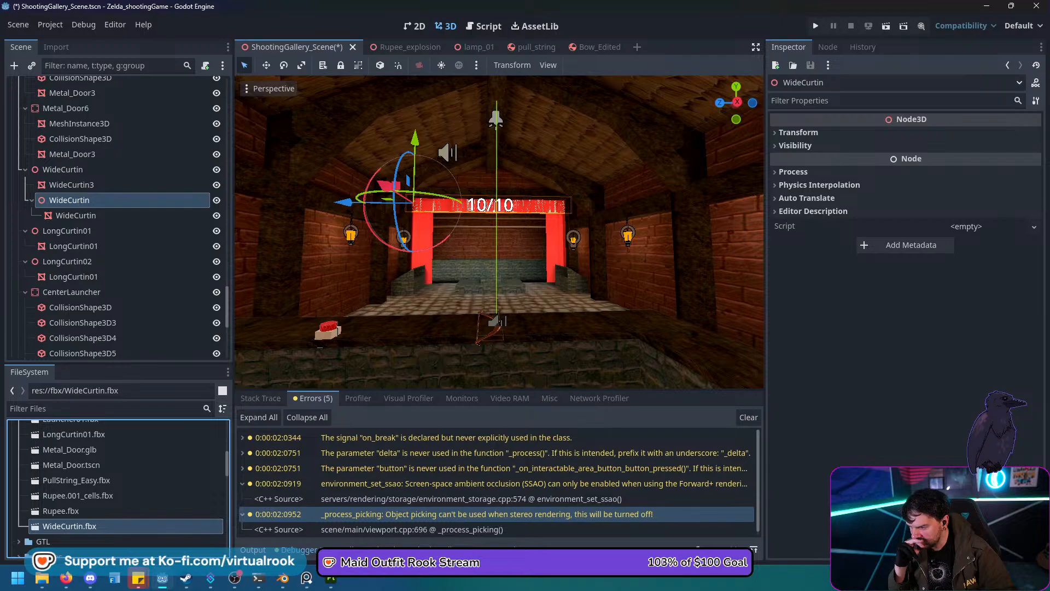
drag(76, 215, 82, 169)
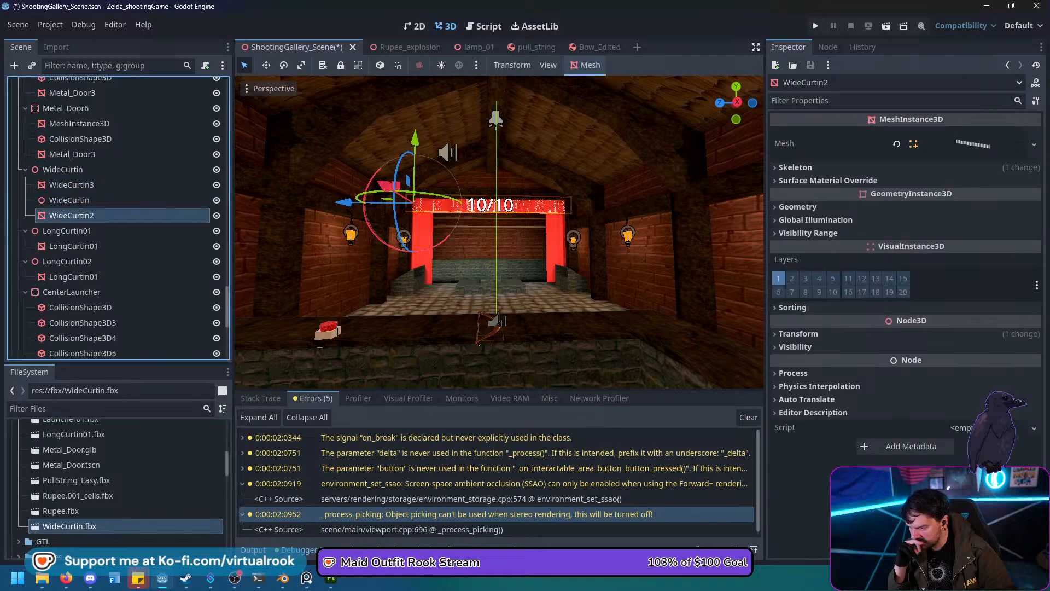
Delete the old WideCurtin3 mesh and the emptied inner WideCurtin node, keeping the newly imported mesh.
click(71, 184)
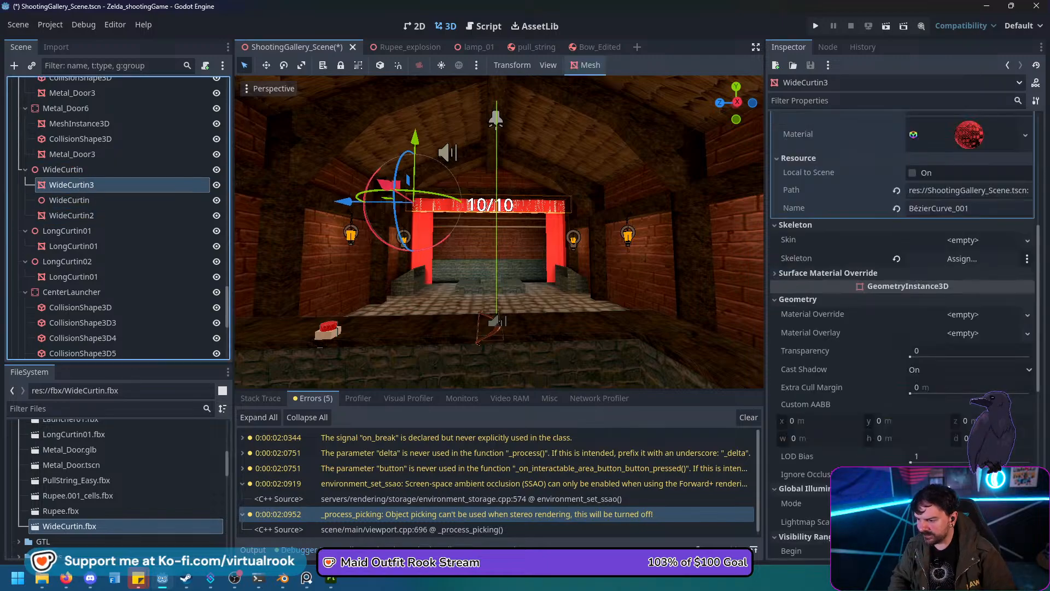
ctrl+click(69, 200)
key(Delete)
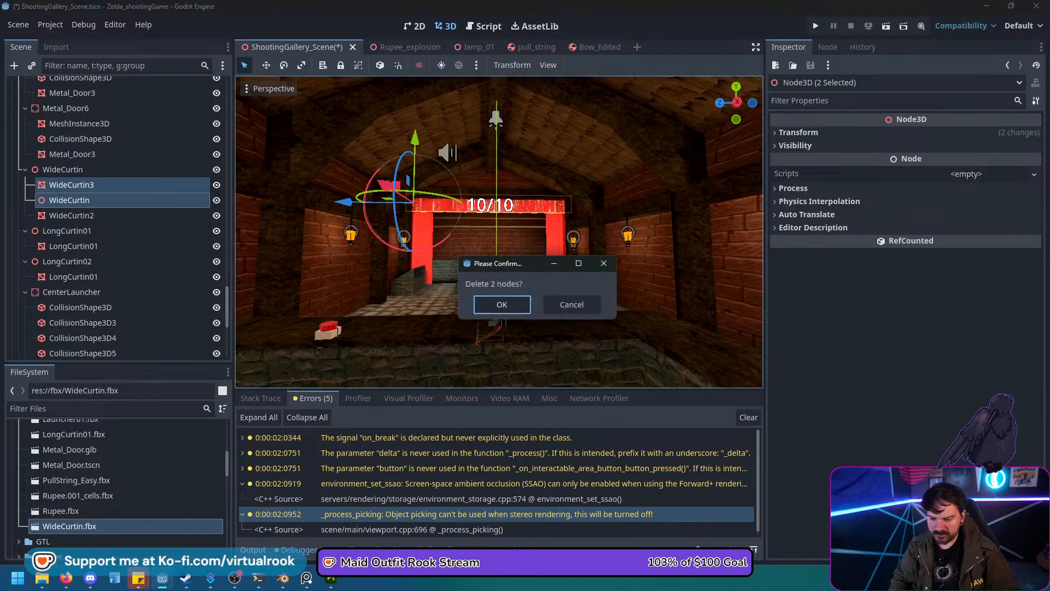
key(Return)
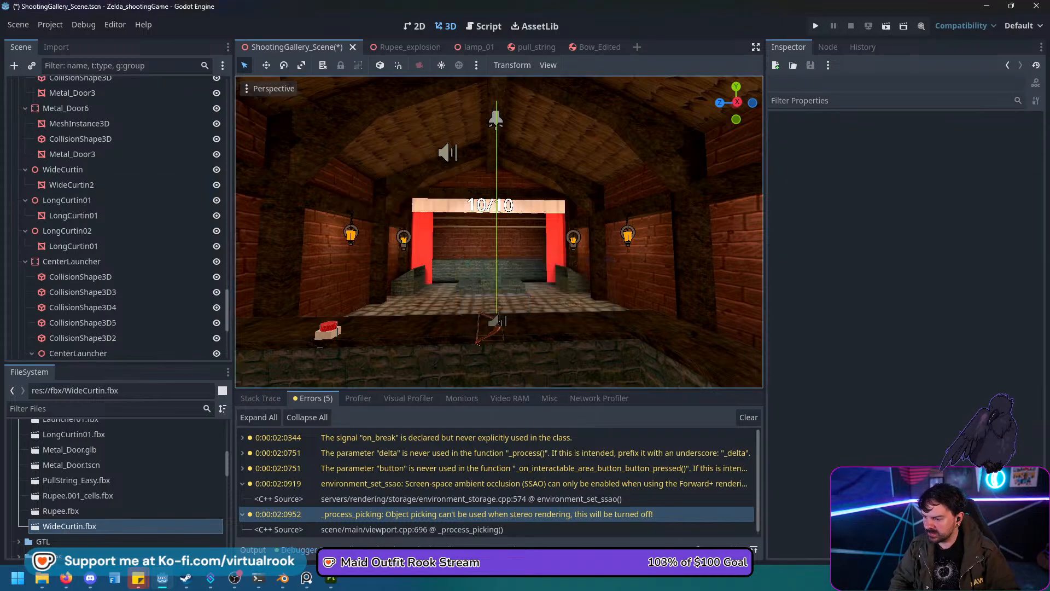
Instance LongCurtin01.fbx under the LongCurtin01 node, make it local, and reparent its mesh directly under the outer LongCurtin01 node.
click(422, 241)
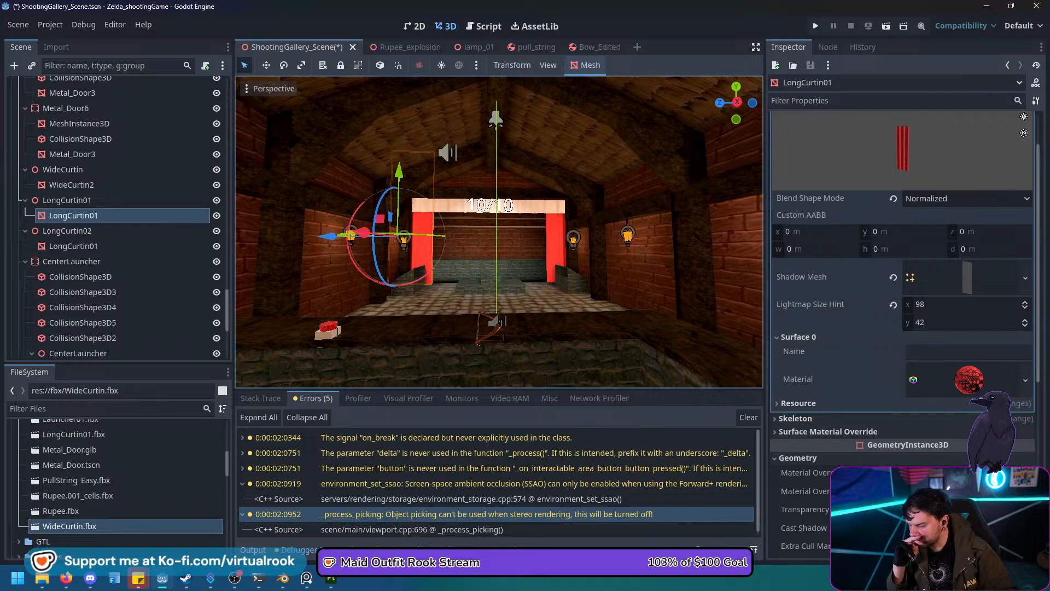
scroll(115, 481, up, 3)
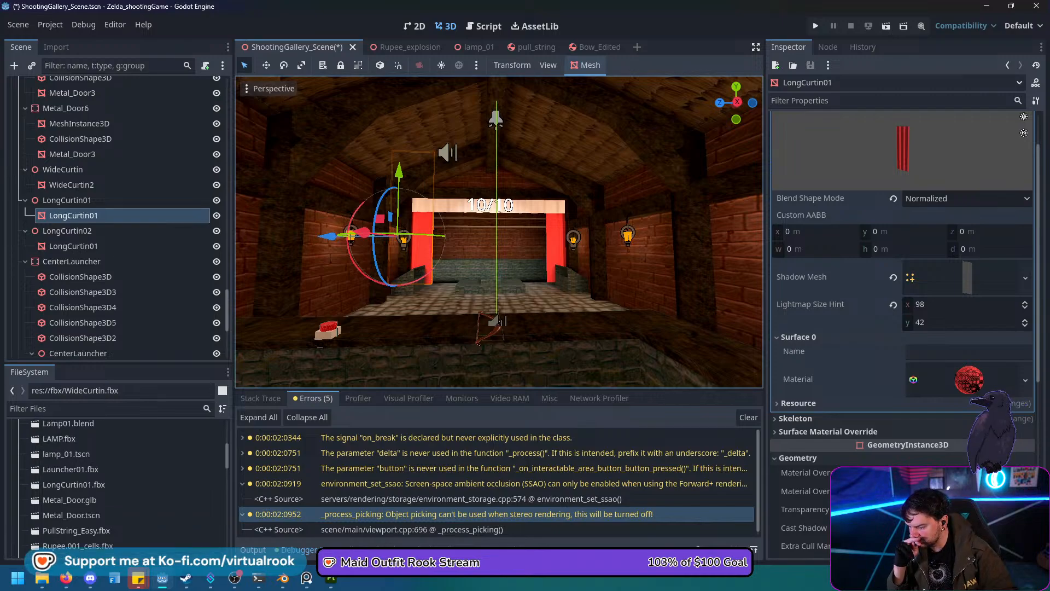
drag(73, 485, 69, 189)
right_click(63, 219)
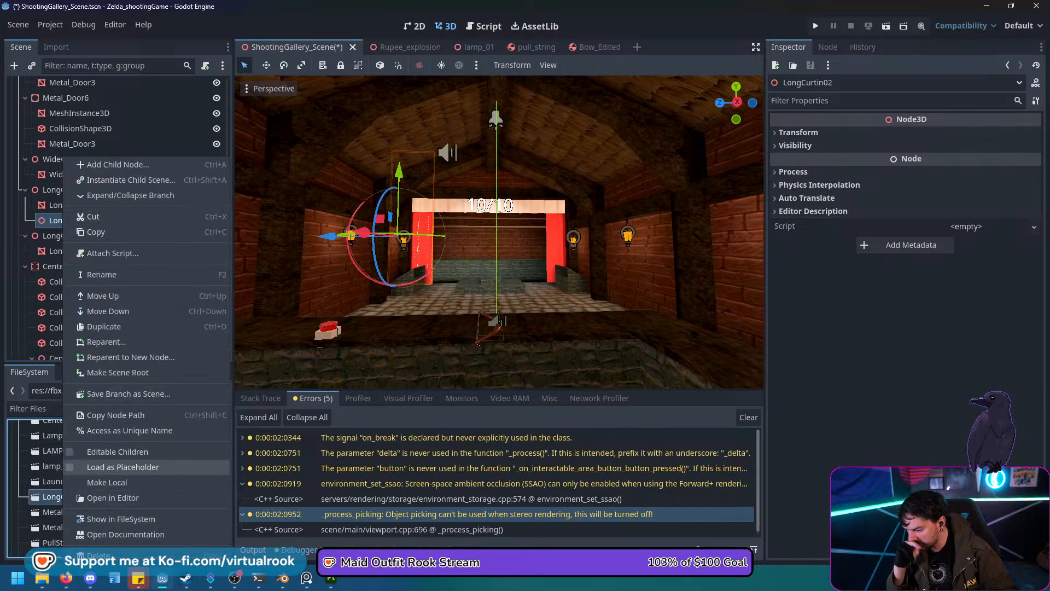
click(117, 451)
click(80, 235)
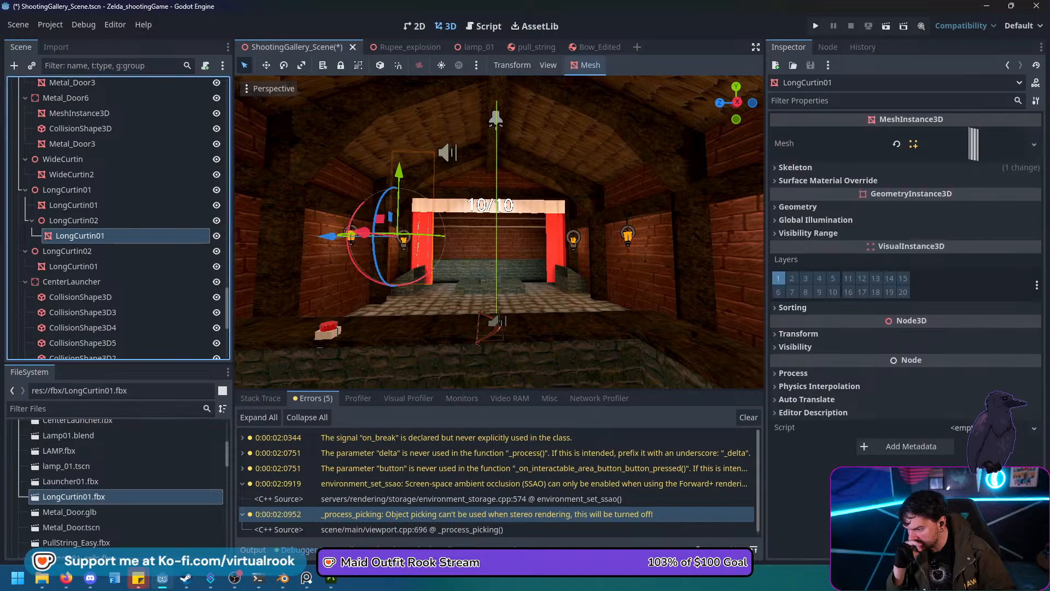
drag(80, 236, 58, 191)
Delete the old LongCurtin01 mesh and the emptied inner node under LongCurtin01, keeping the newly imported mesh.
click(73, 220)
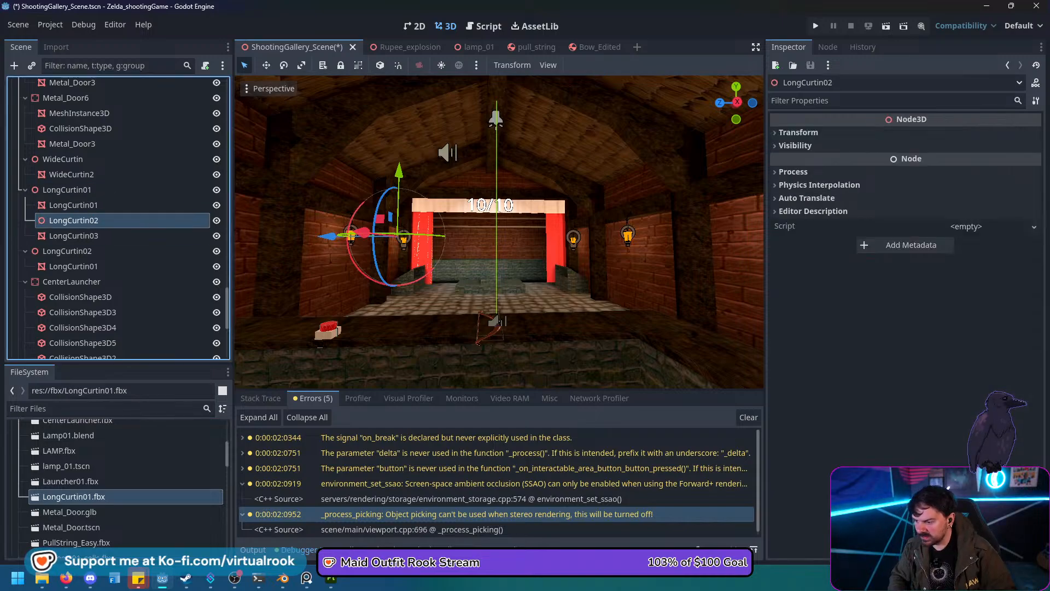
shift+click(73, 204)
key(Delete)
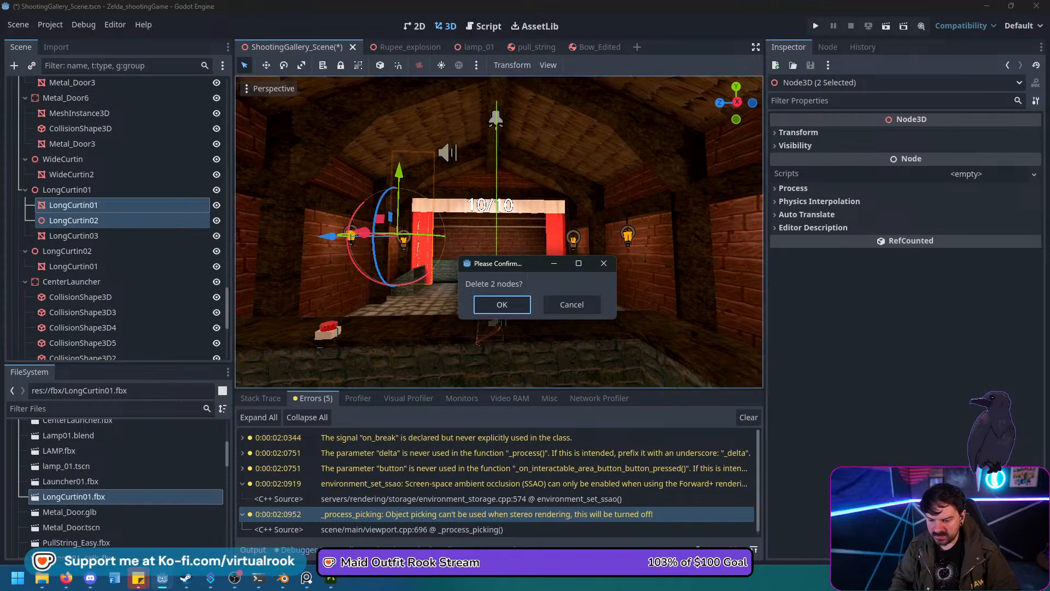
key(Return)
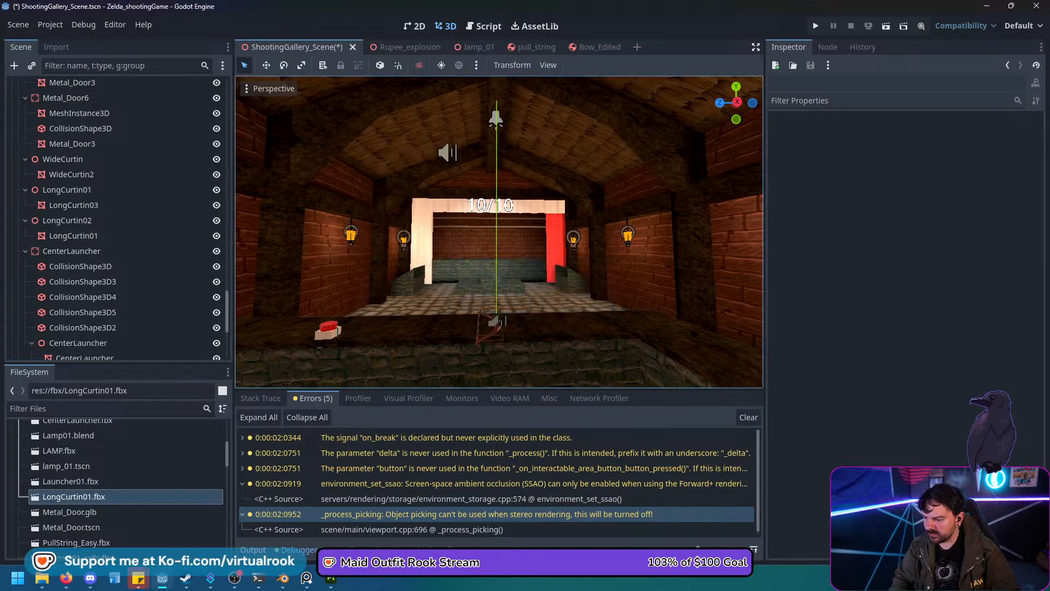
Instance LongCurtin01.fbx under the LongCurtin02 node, make it local, and reparent its mesh directly under the outer LongCurtin02 node.
click(555, 246)
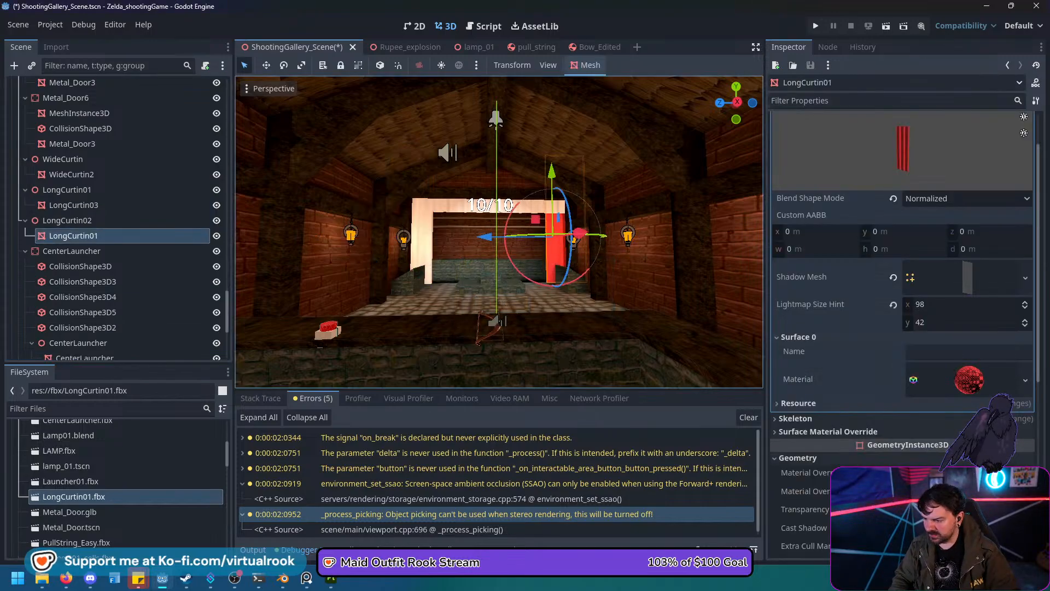
drag(73, 495, 54, 213)
right_click(57, 240)
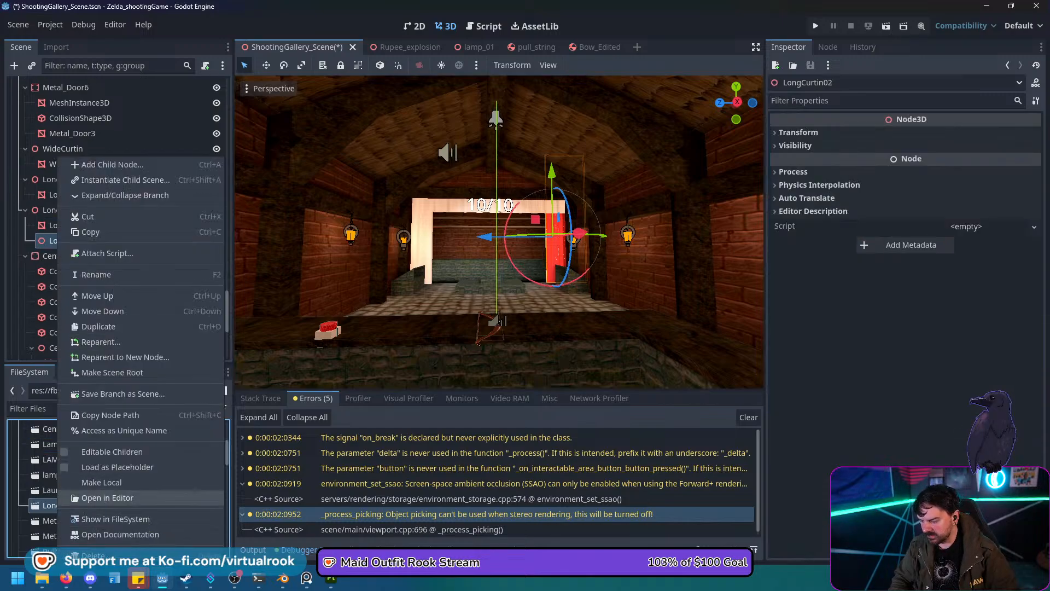
click(101, 481)
drag(80, 256, 60, 211)
Delete the old LongCurtin01 mesh and the emptied inner node under LongCurtin02, keeping the newly imported mesh.
click(73, 240)
shift+click(74, 225)
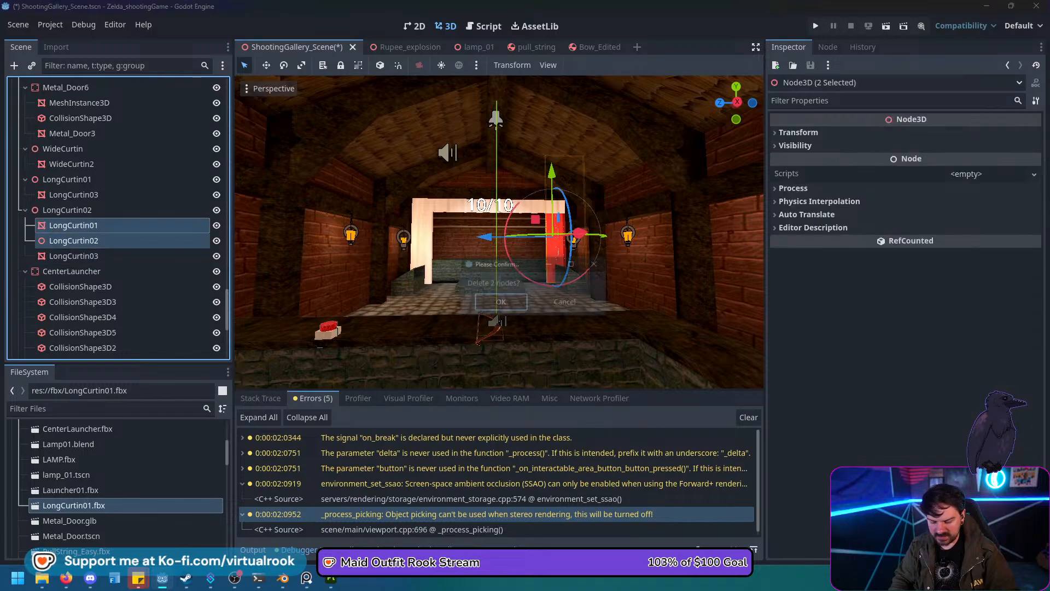
key(Delete)
key(Return)
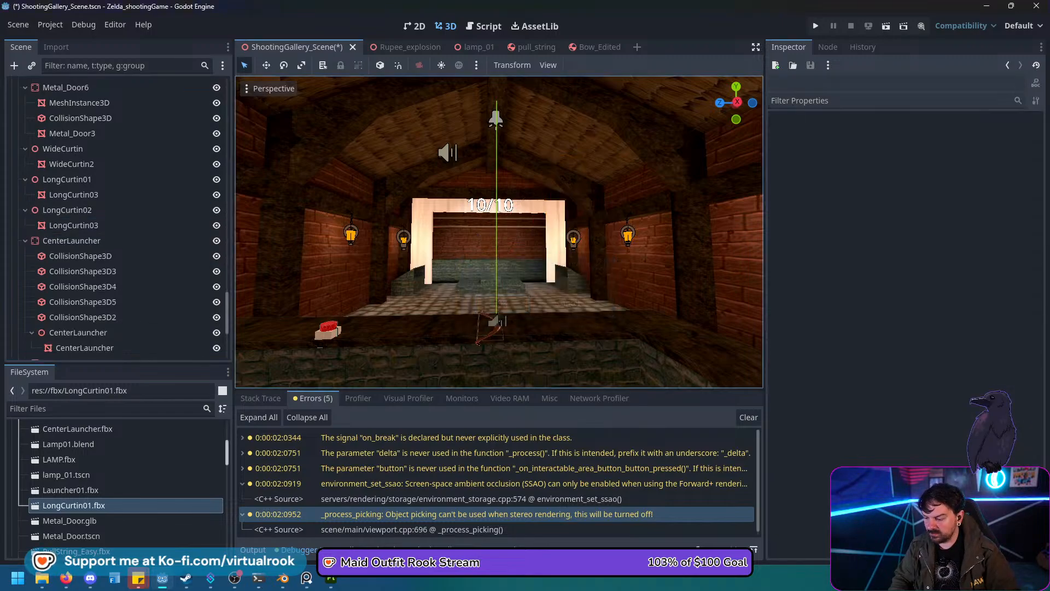
Apply the Red_Fabric02.tres material to the wide curtain and both long curtains in the scene.
scroll(121, 486, up, 6)
click(18, 467)
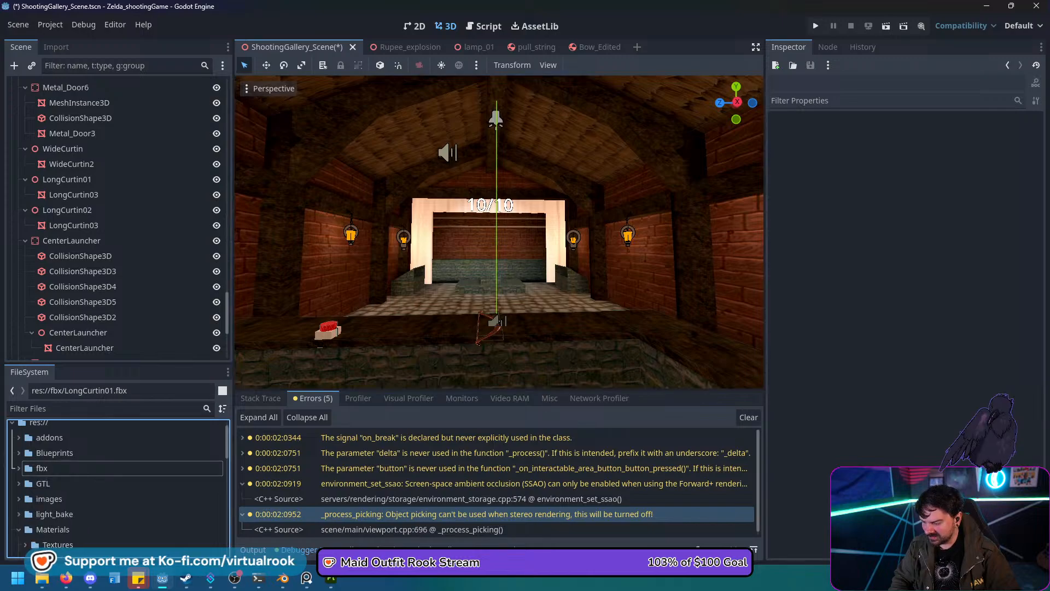
scroll(121, 486, down, 5)
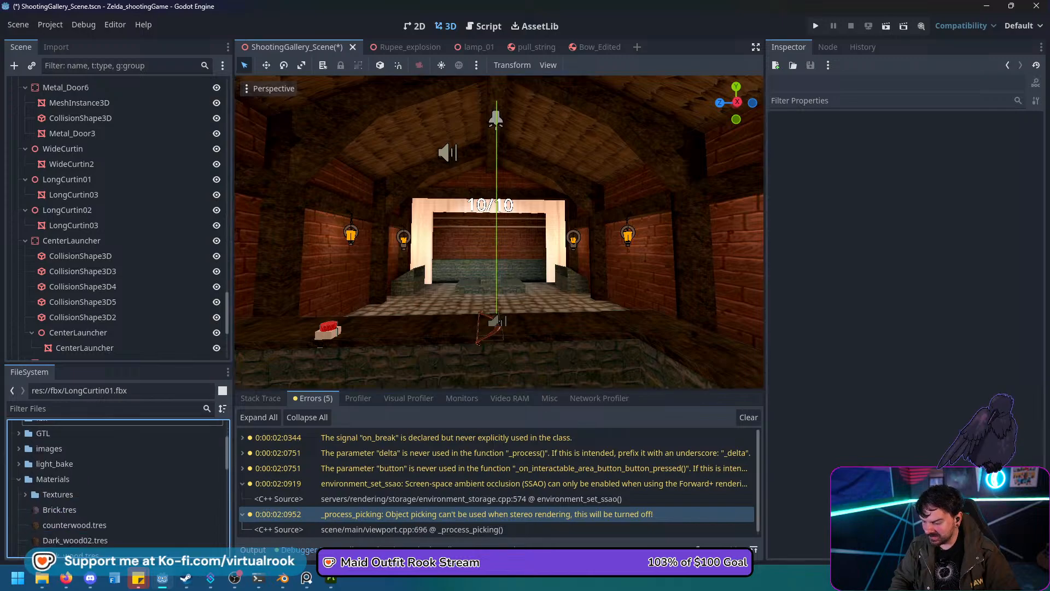
drag(74, 515, 456, 215)
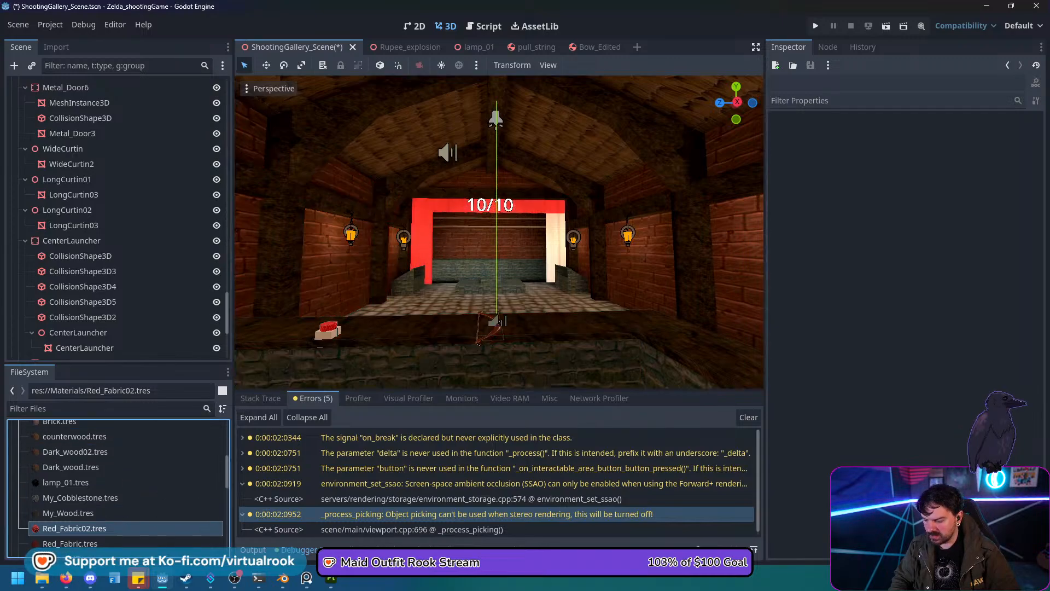
drag(73, 527, 560, 247)
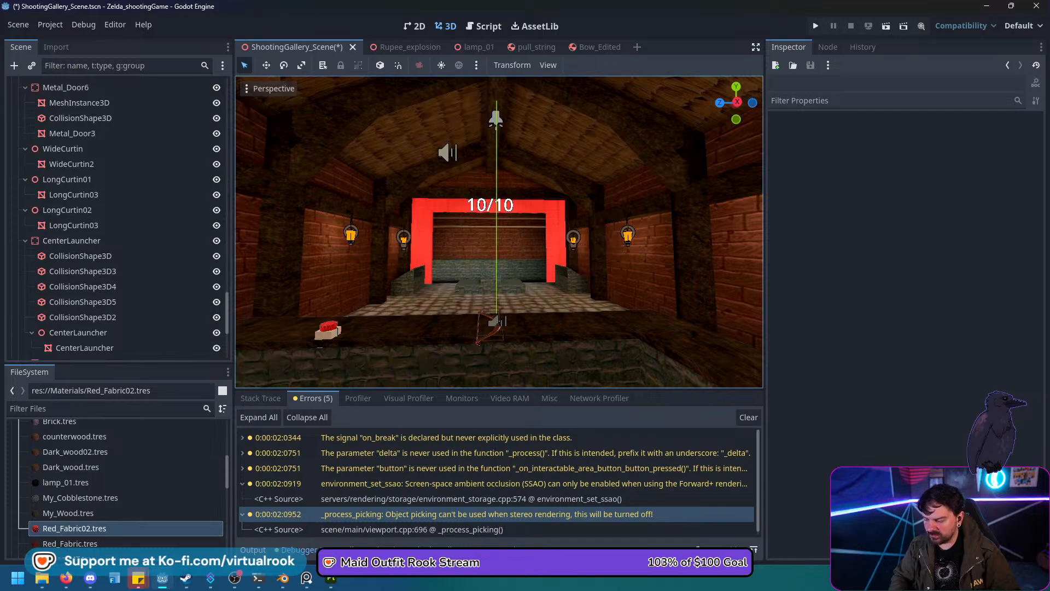
Bake the scene's lightmaps from the LightmapGI node.
scroll(114, 219, down, 4)
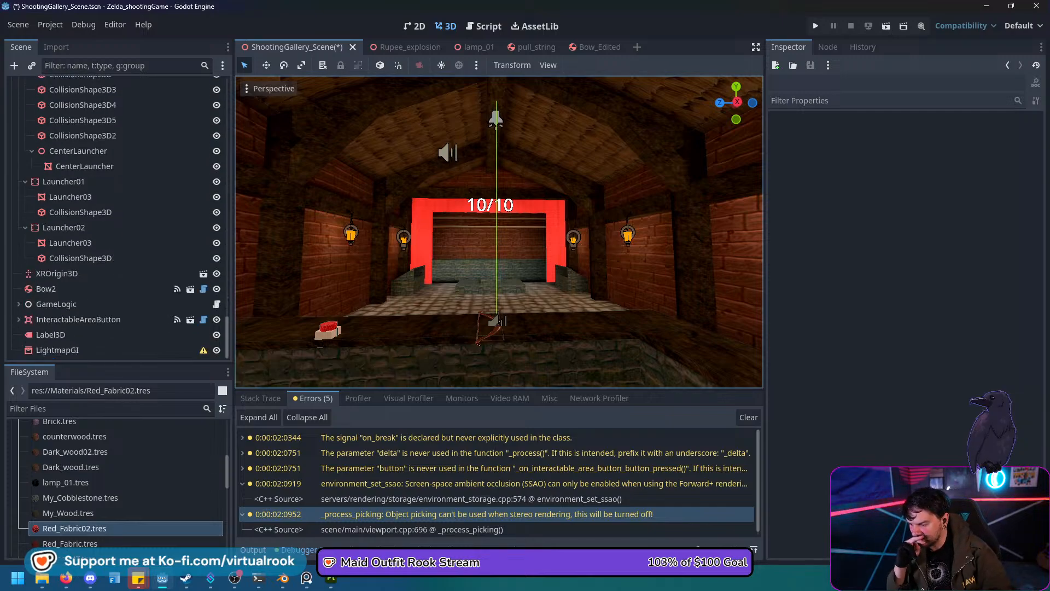
click(56, 350)
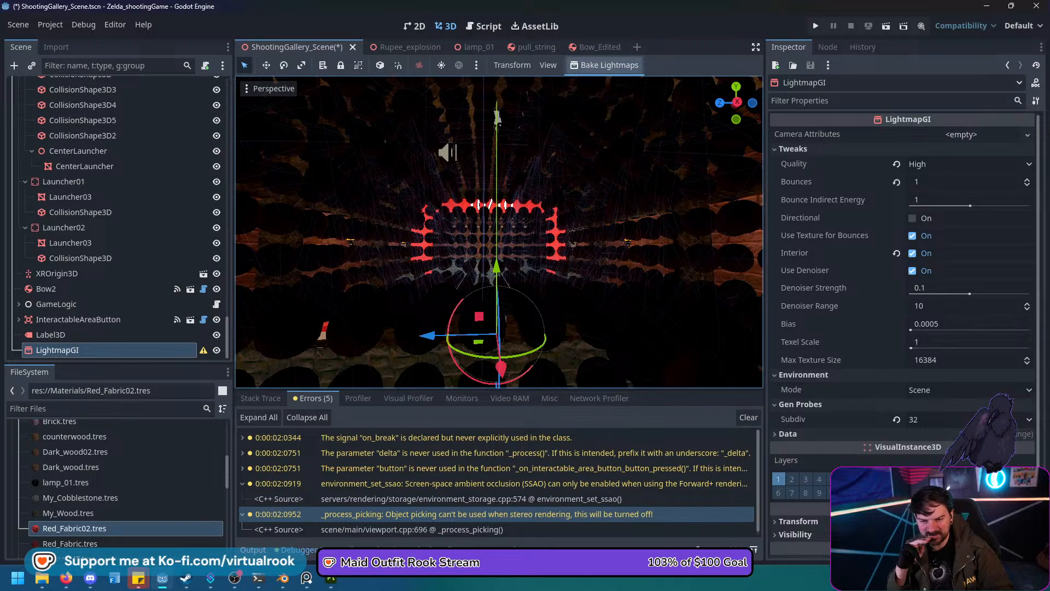
click(604, 65)
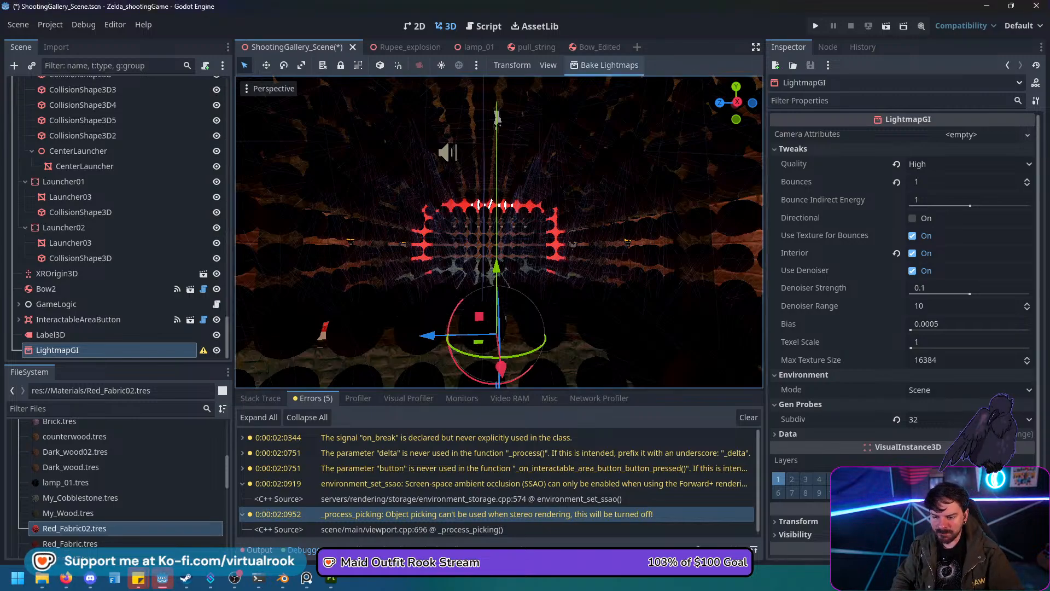
Examine the shading of the wide and long curtains up close from several angles after the bake.
click(465, 246)
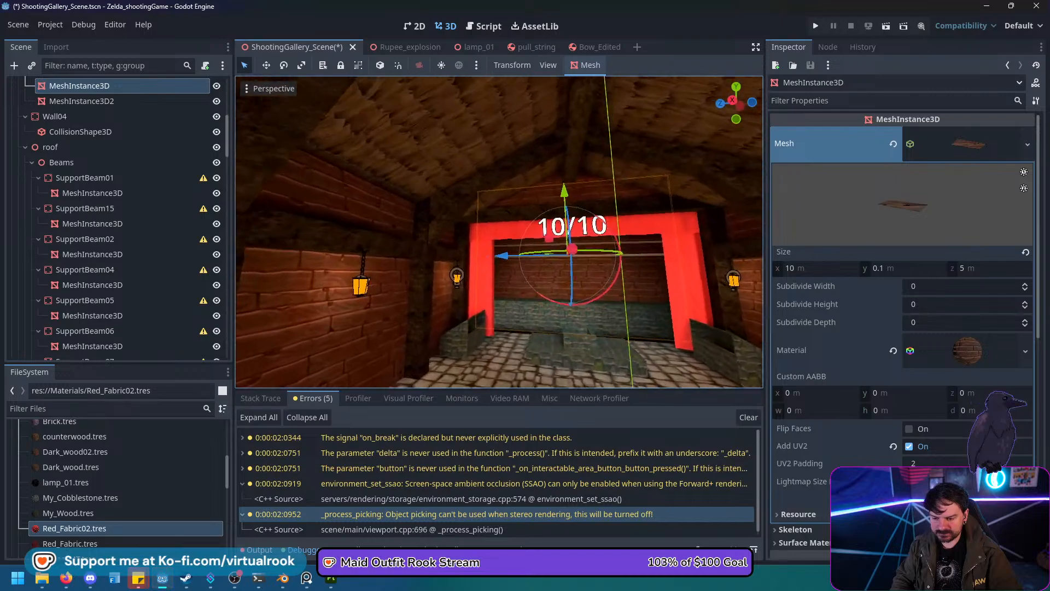
key(w)
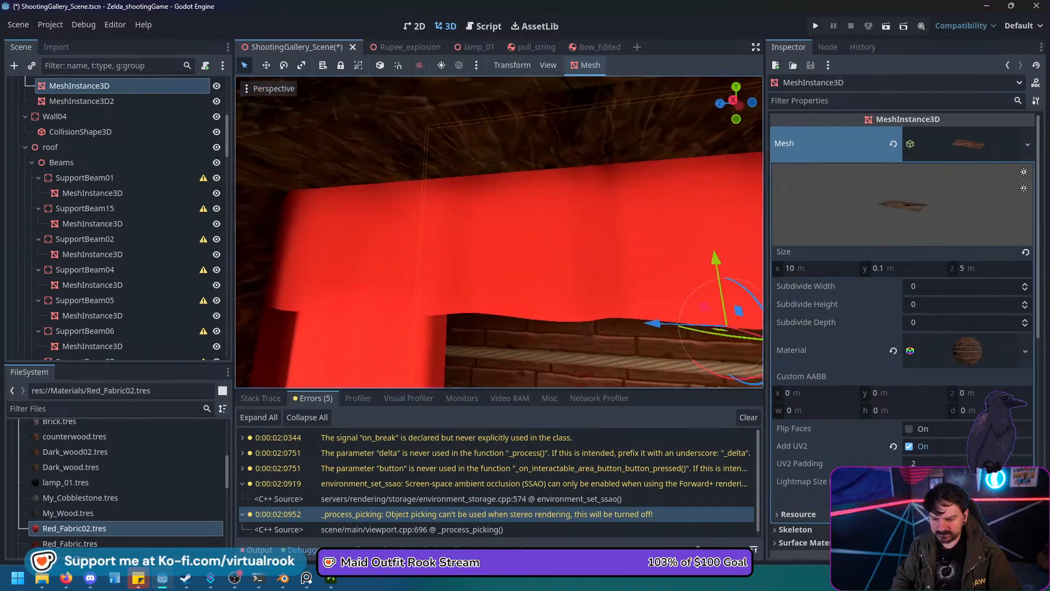
key(w)
right_drag(525, 295, 643, 295)
key(a)
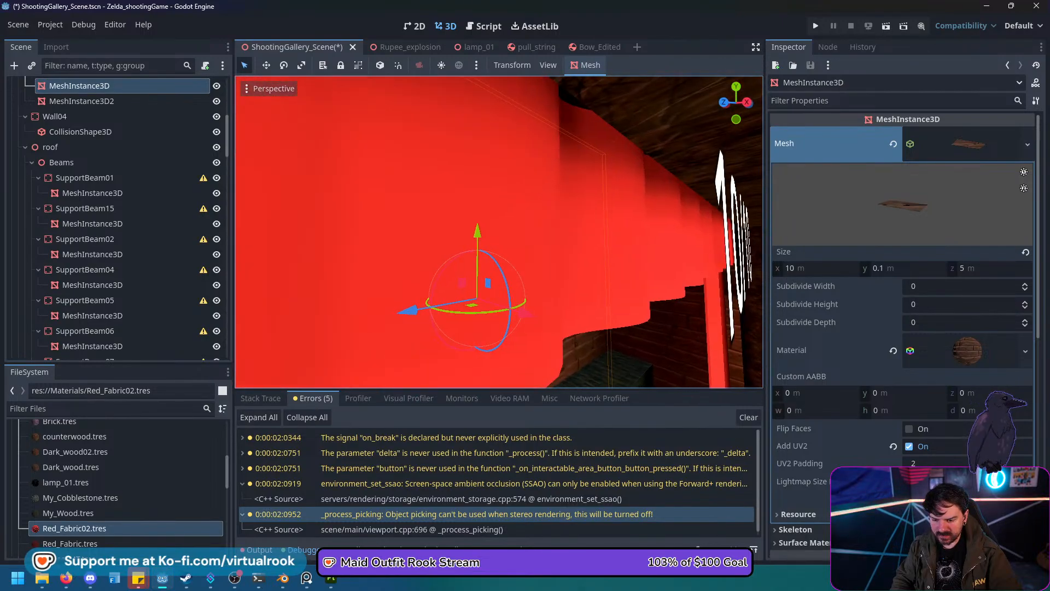
key(w)
key(d)
key(w)
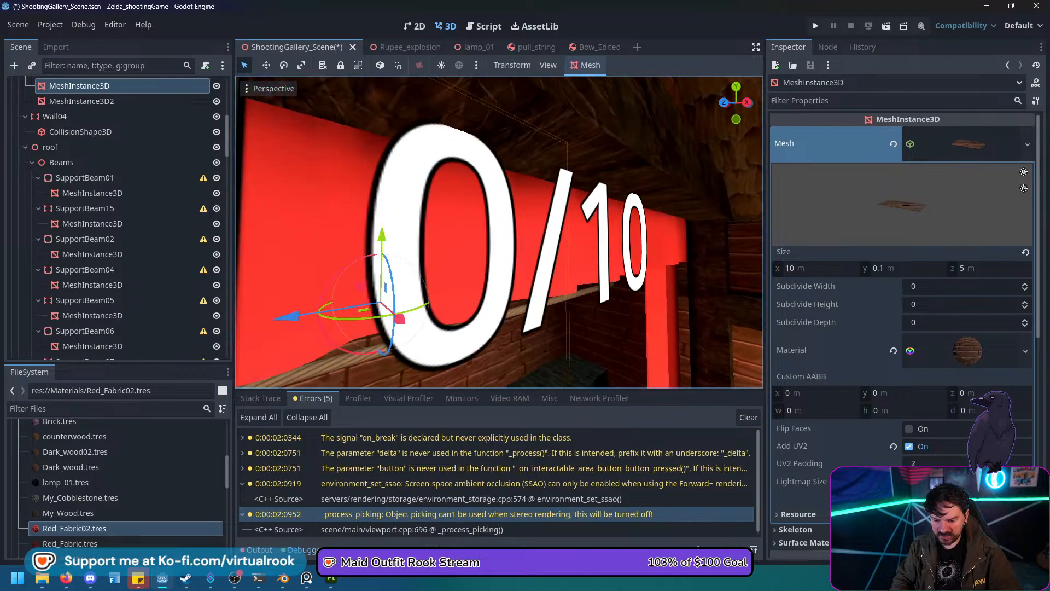
right_drag(499, 232, 637, 231)
right_drag(341, 231, 656, 267)
right_drag(498, 232, 675, 231)
key(s)
key(s)
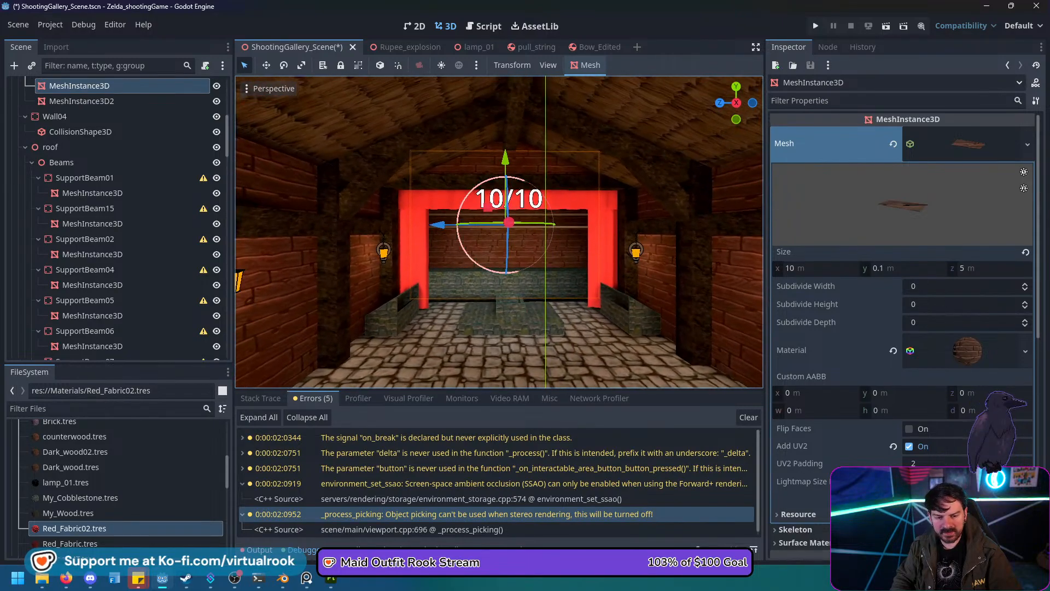
Apply the Red_Fabric.tres material to the wide curtain and both long curtains, and save the scene.
drag(70, 543, 437, 201)
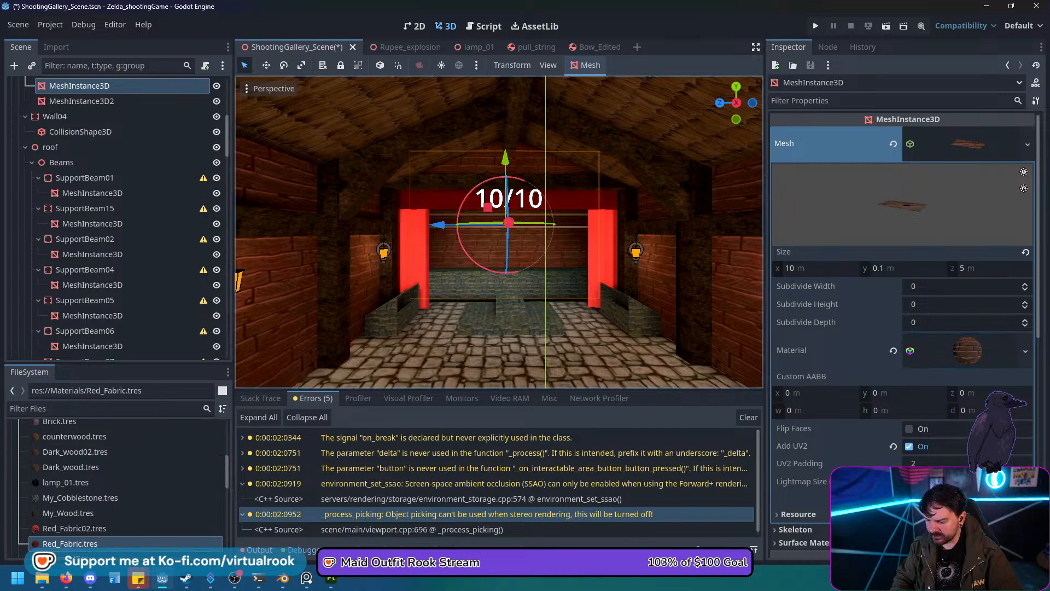
drag(70, 543, 345, 298)
drag(409, 241, 602, 252)
key(w)
right_drag(601, 252, 516, 196)
key(s)
key(w)
key(a)
key(w)
key(ctrl+s)
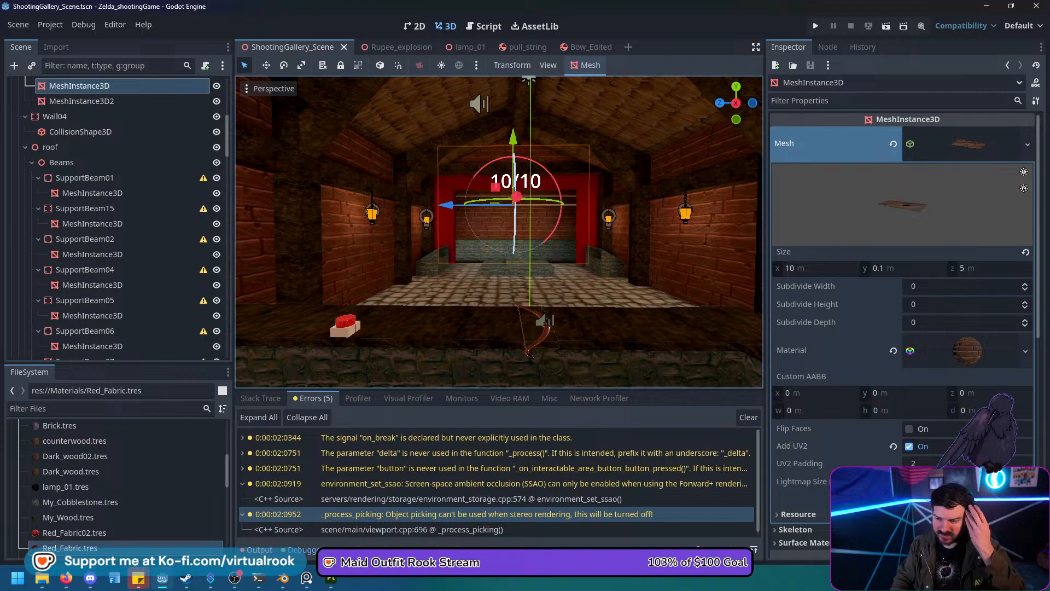
Examine the baked lighting on the roof, floor, counter, bow and walls throughout the shooting gallery.
key(w)
right_drag(515, 196, 760, 246)
key(s)
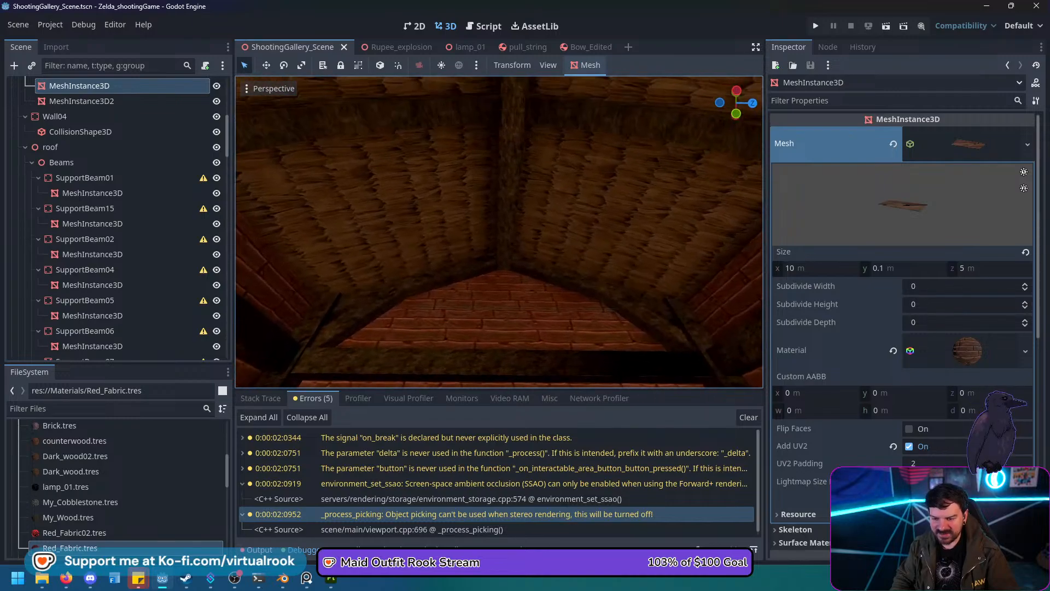
right_drag(499, 232, 512, 137)
key(w)
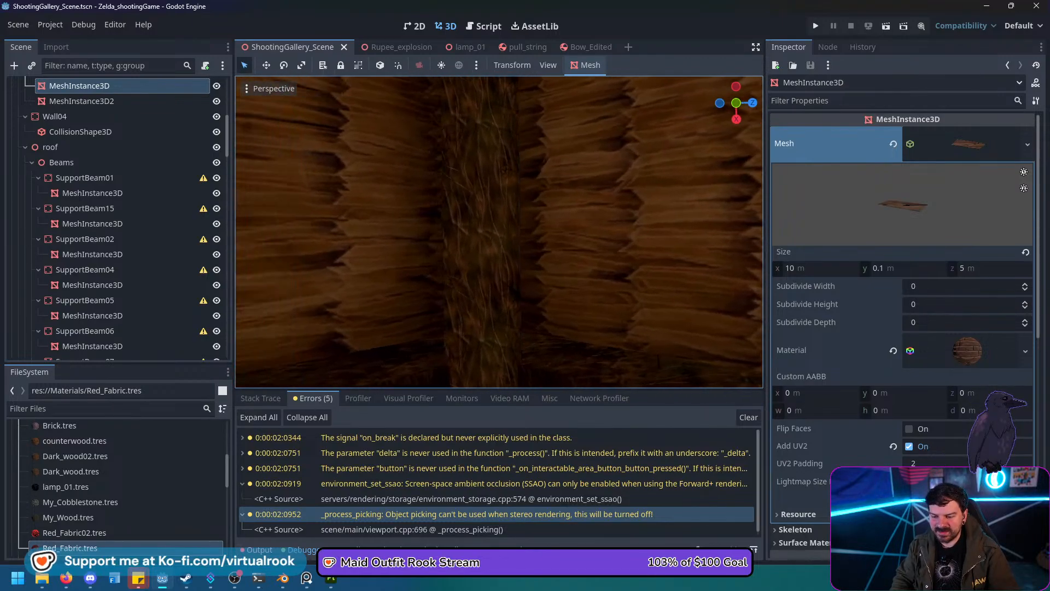
right_drag(499, 232, 448, 378)
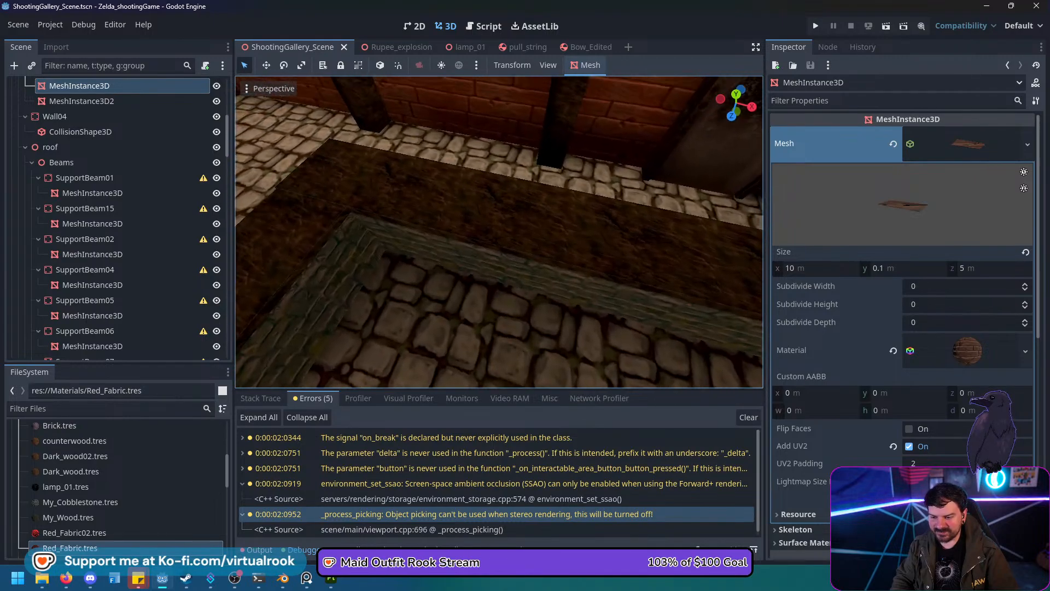
right_drag(499, 232, 382, 187)
key(w)
key(d)
key(w)
key(a)
key(w)
key(w)
key(s)
key(d)
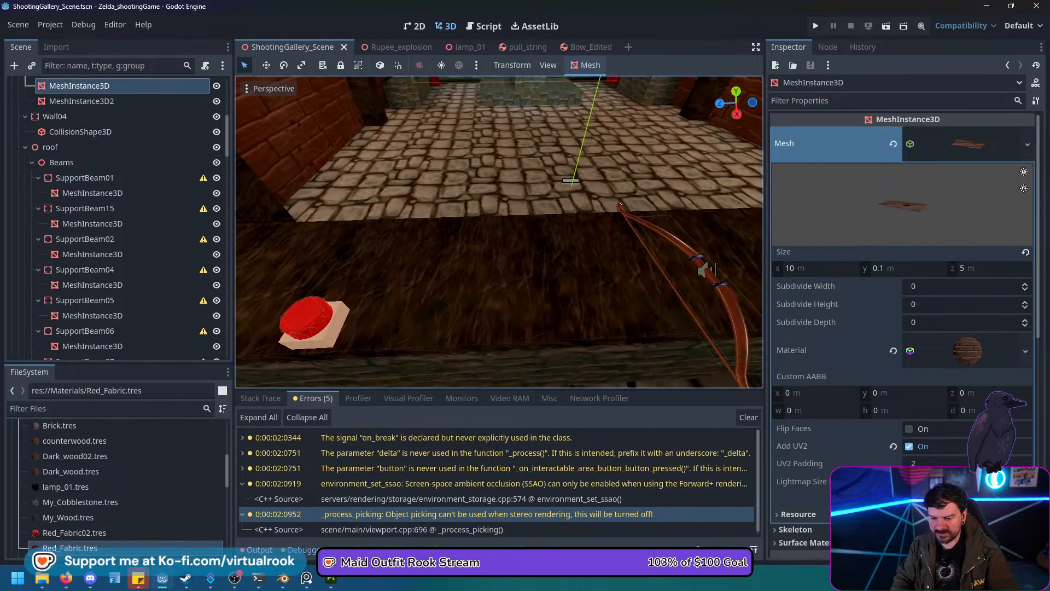
key(s)
right_drag(381, 187, 260, 186)
key(w)
key(s)
Set the normal map scale to 16 in the material of the brick wall behind the lanterns.
click(401, 219)
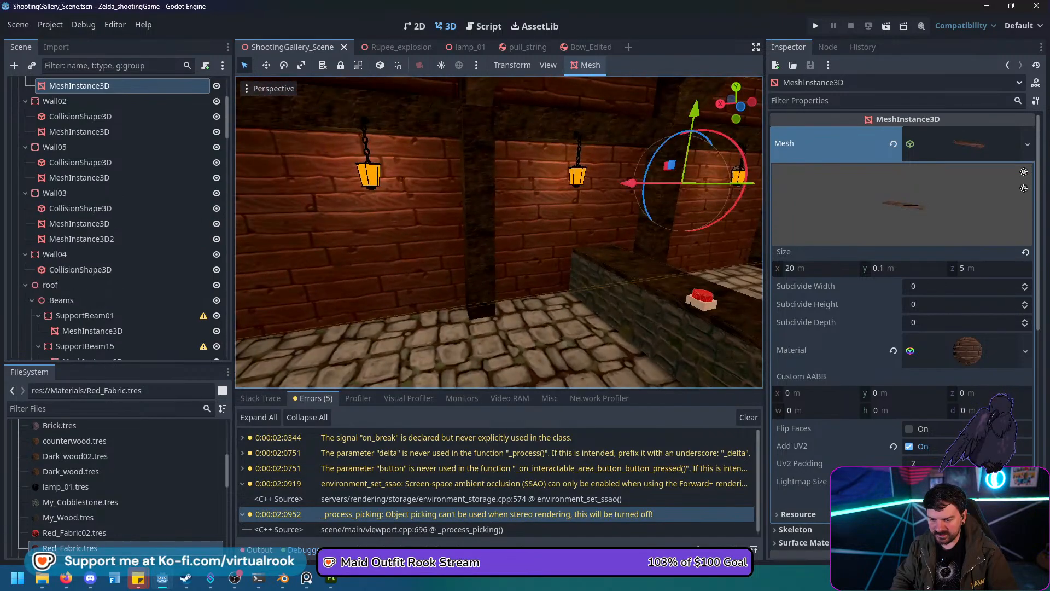
click(959, 350)
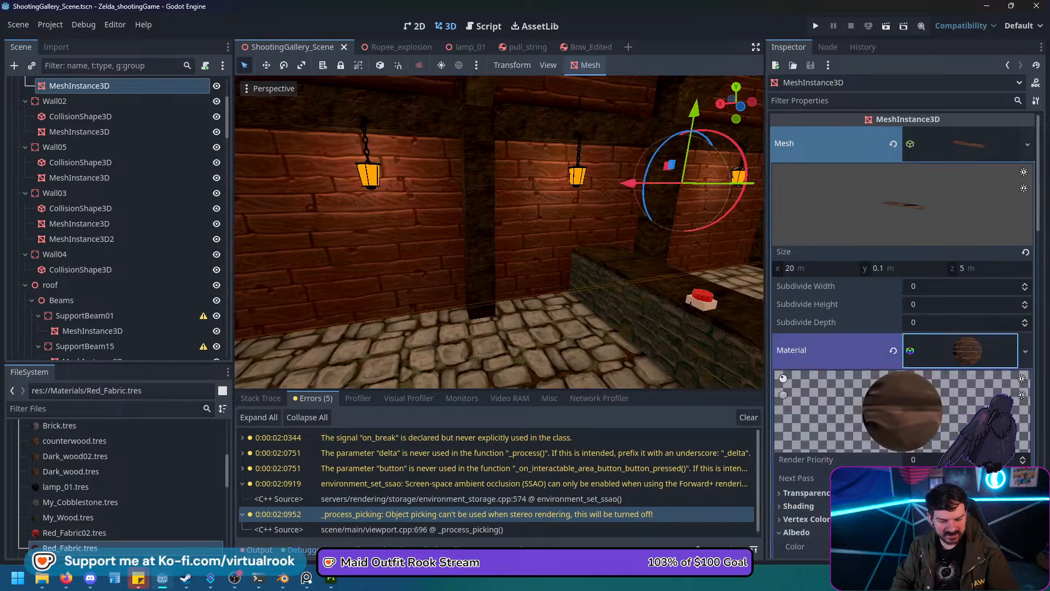
scroll(902, 290, down, 3)
scroll(903, 290, down, 3)
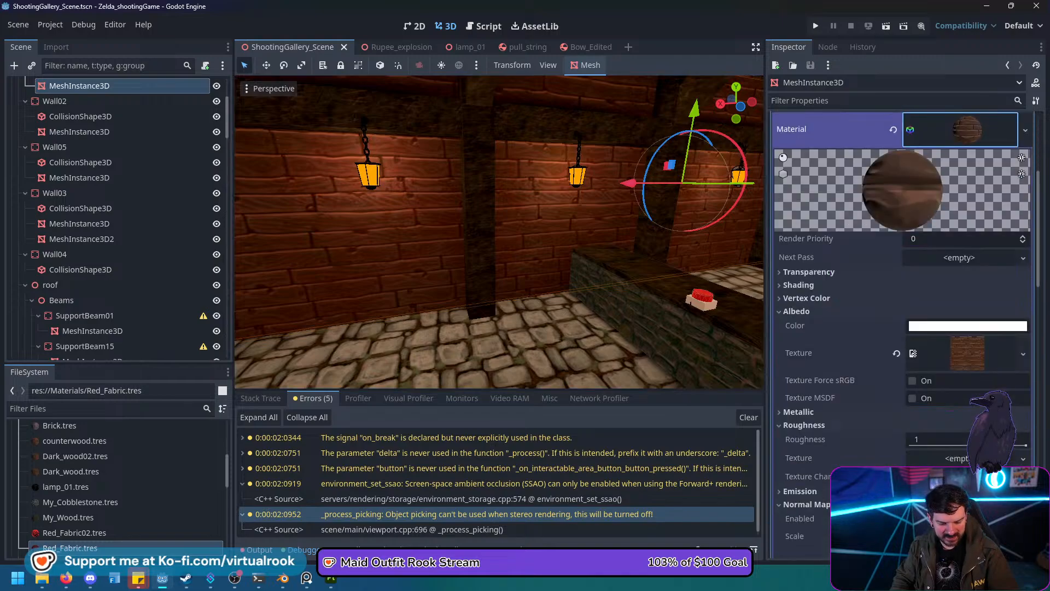
scroll(902, 290, down, 5)
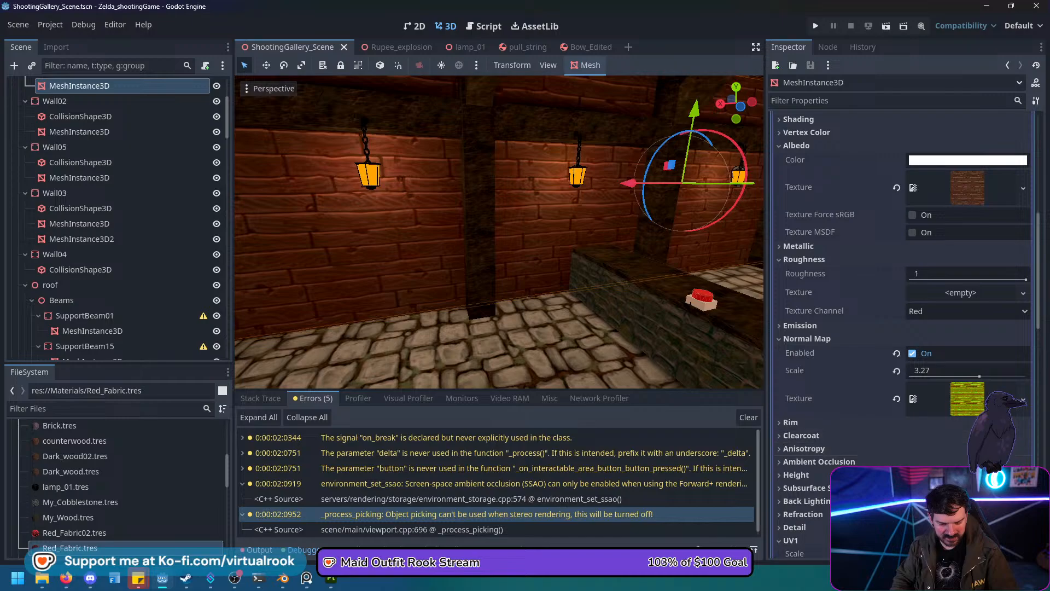
drag(979, 375, 1027, 375)
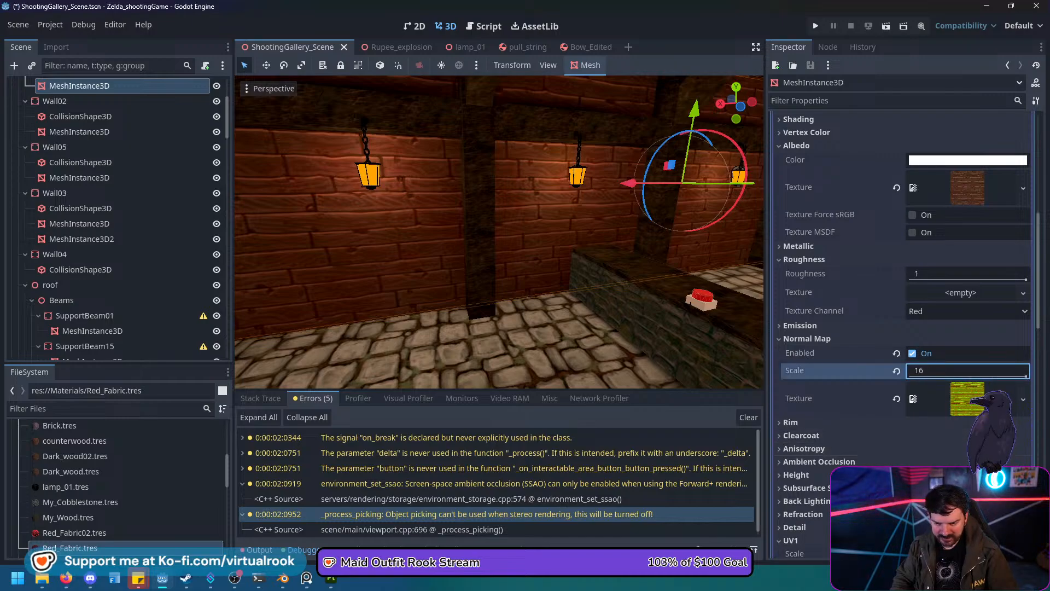
scroll(115, 219, down, 15)
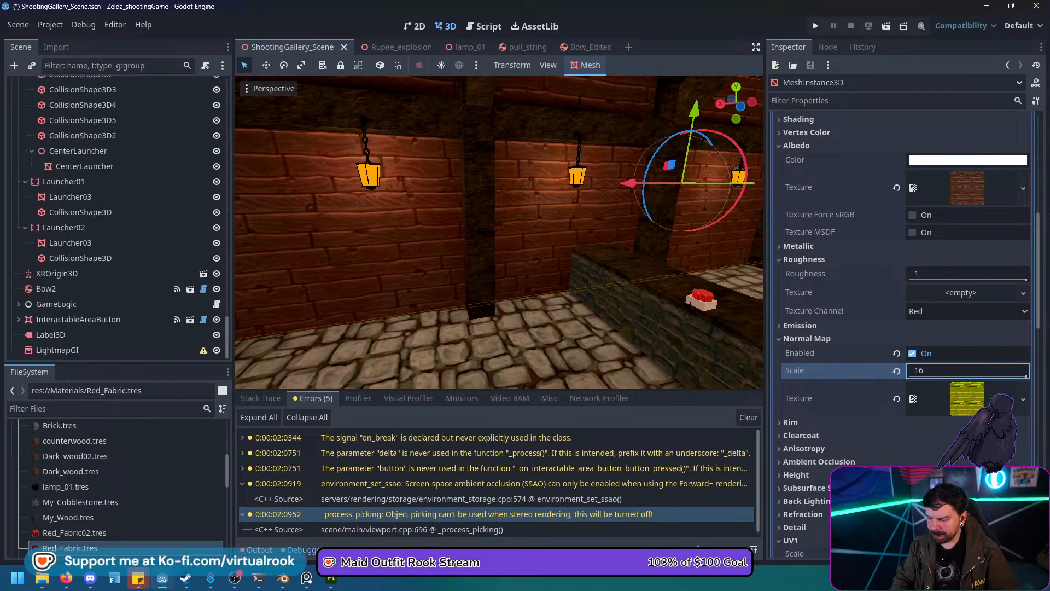
Bake the lightmaps, and bake them again with Directional enabled on the LightmapGI node.
click(57, 350)
click(603, 65)
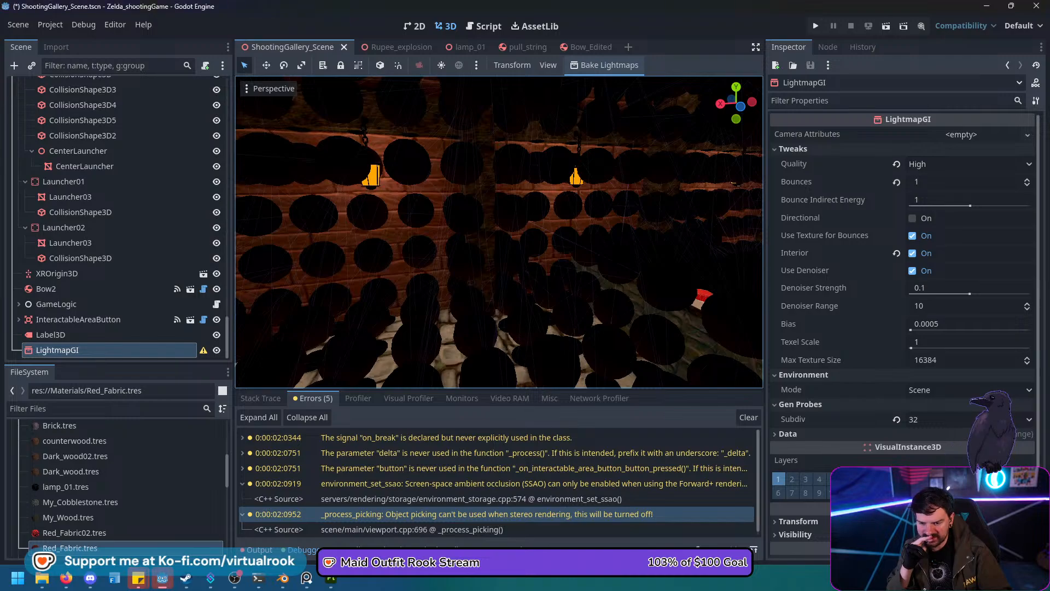
scroll(118, 217, up, 18)
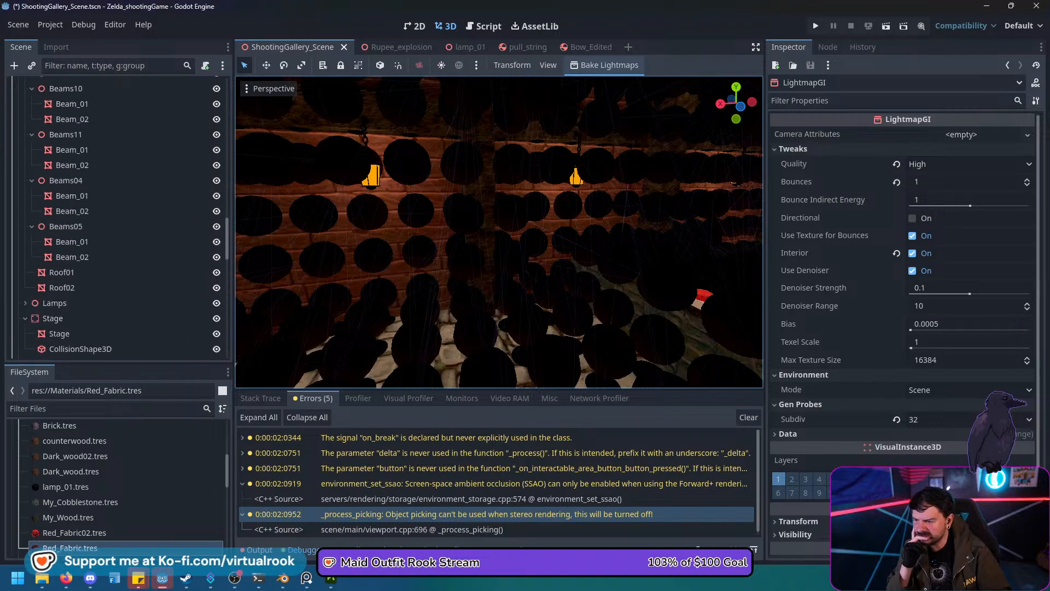
scroll(118, 217, up, 10)
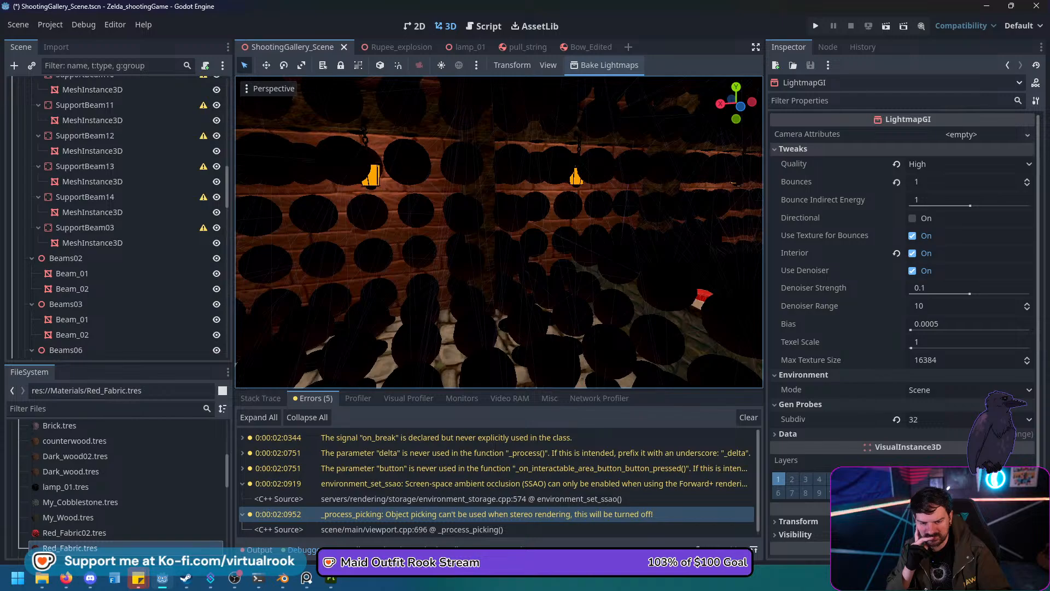
mouse_move(800, 218)
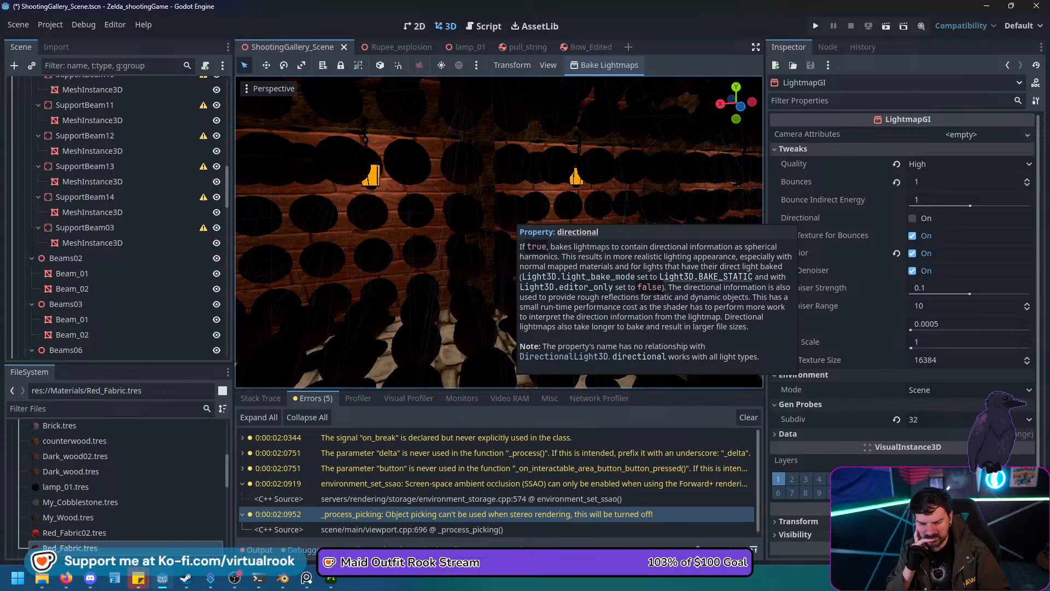
click(913, 217)
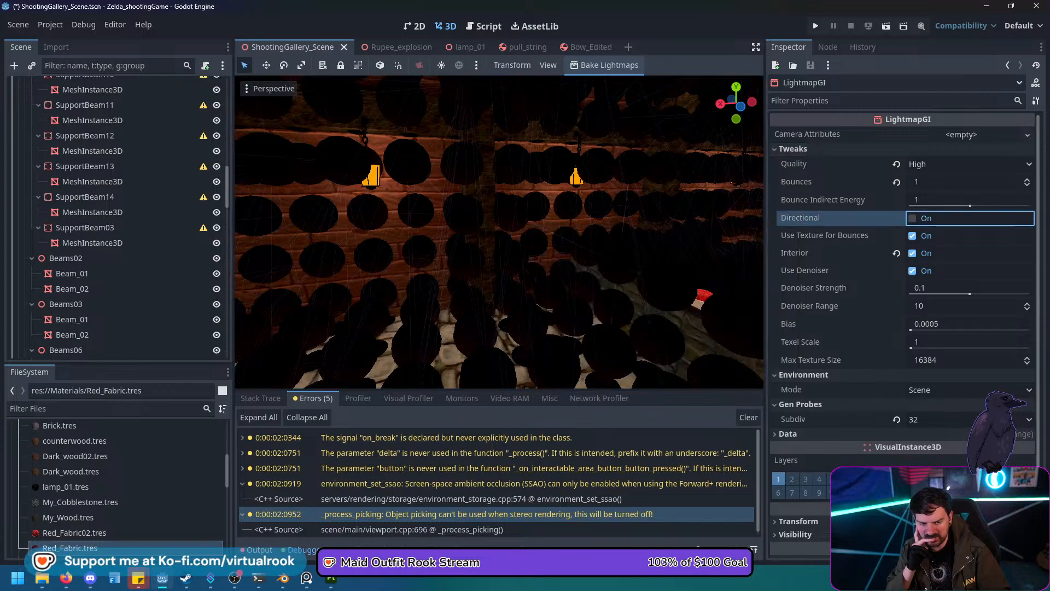
click(604, 65)
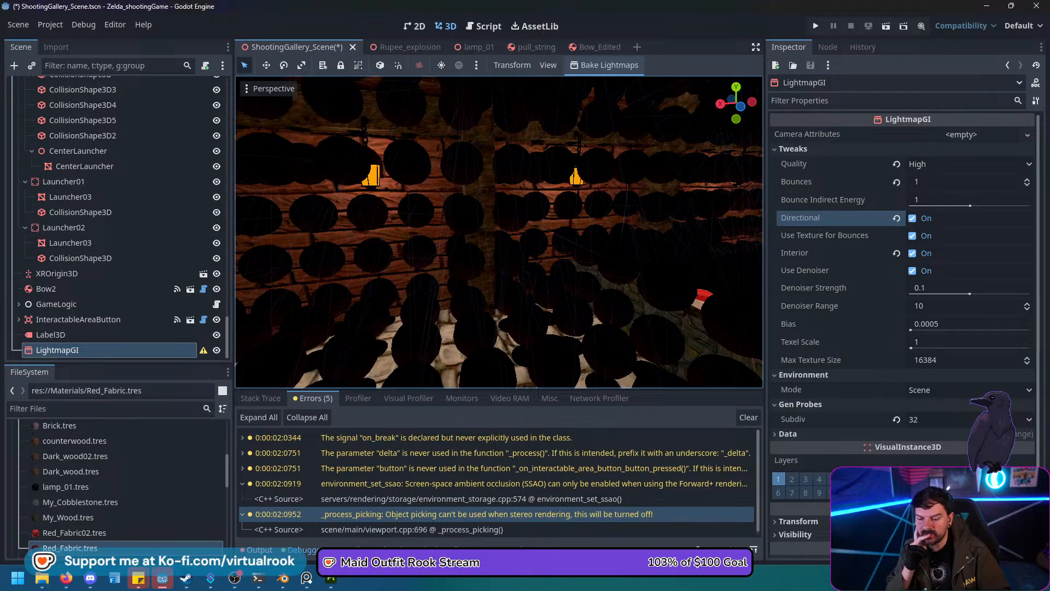
Set the normal map scale to 12.62 in the material of the dark wooden countertop.
click(50, 334)
right_drag(498, 231, 186, 290)
key(w)
click(514, 257)
right_drag(514, 257, 421, 230)
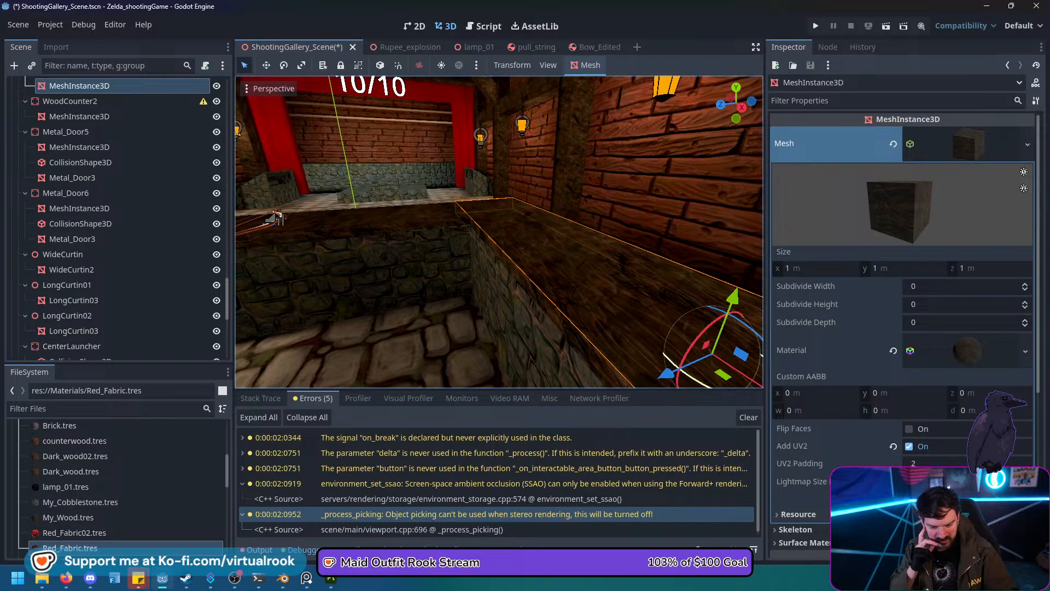
click(959, 350)
scroll(960, 350, down, 3)
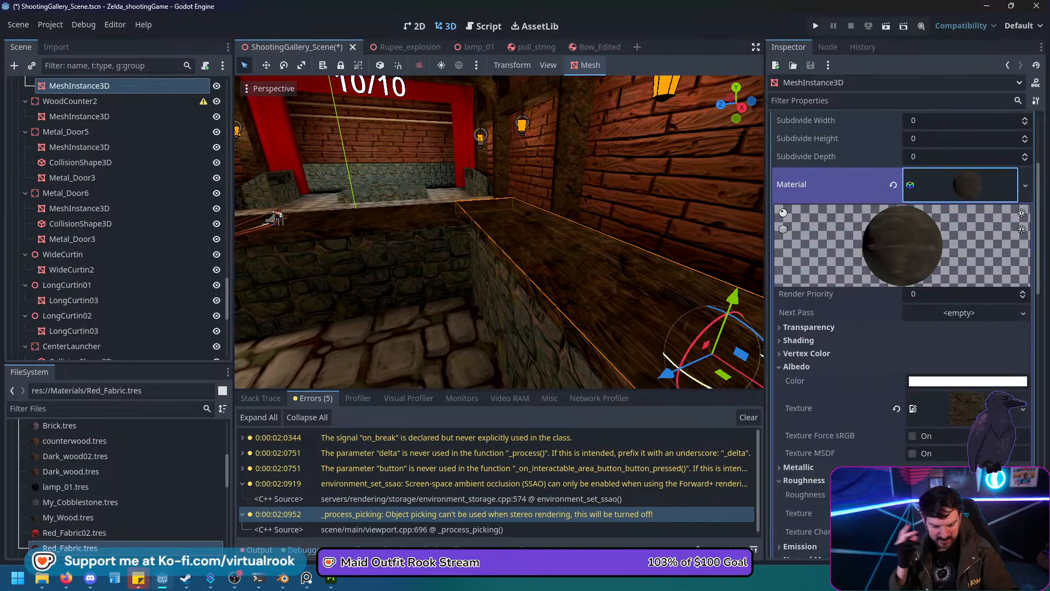
scroll(903, 328, down, 3)
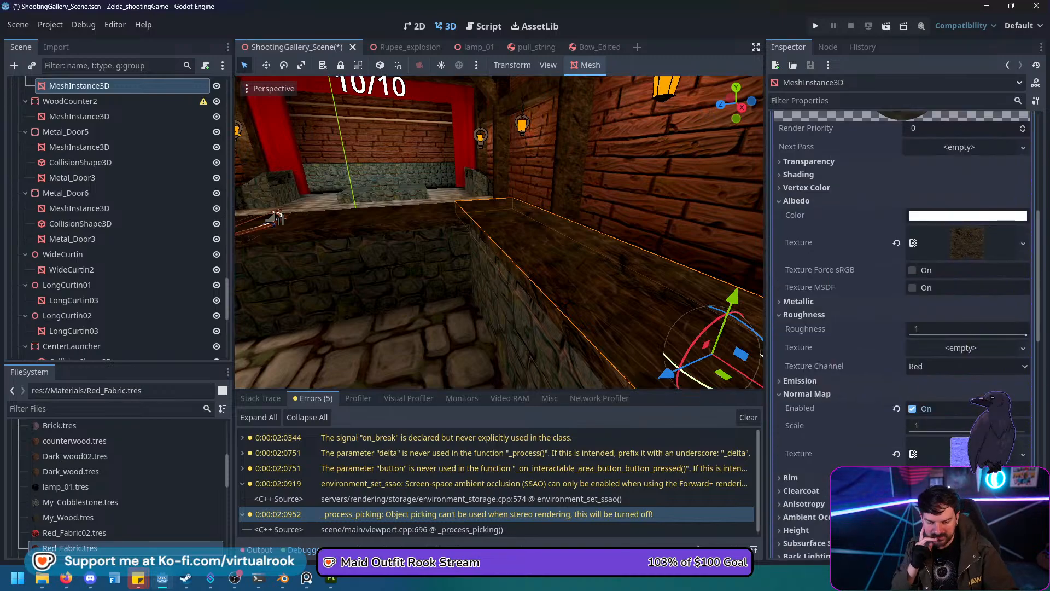
drag(962, 426, 1016, 425)
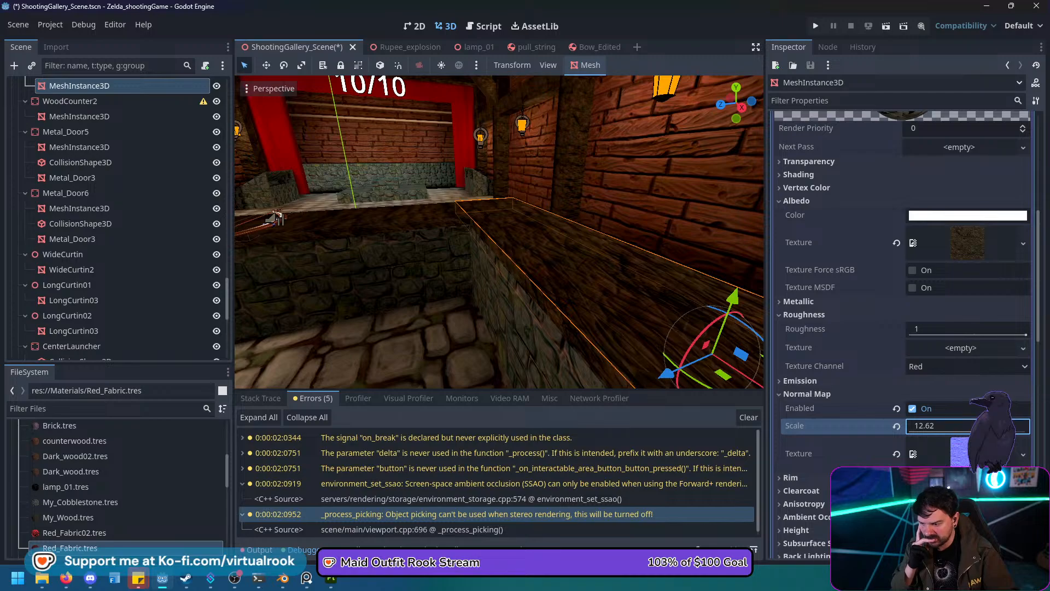
Rebake the LightmapGI lightmaps with the countertop's stronger normal map.
scroll(115, 219, down, 10)
click(57, 350)
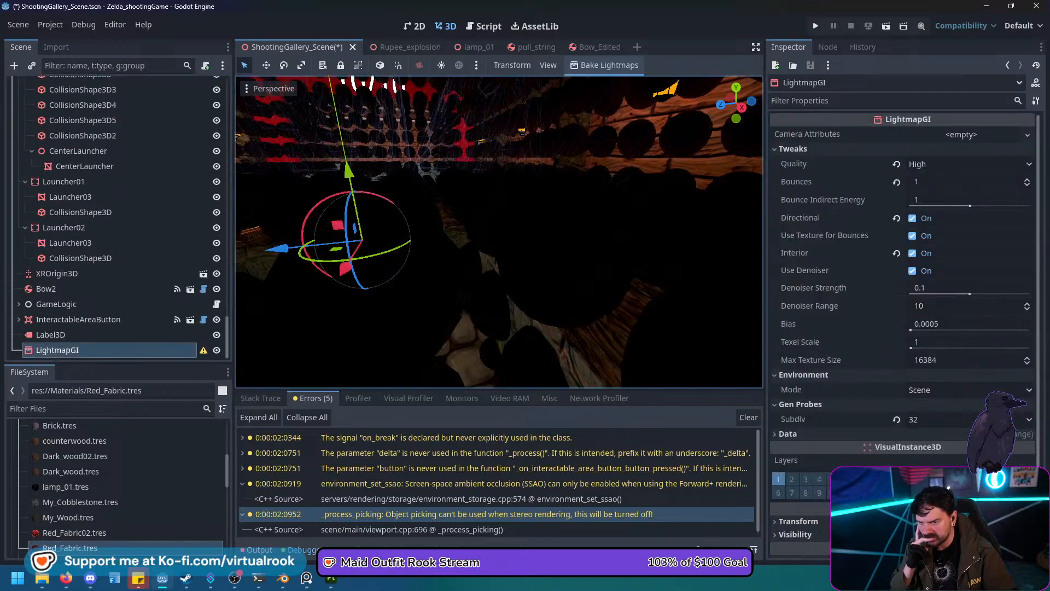
click(606, 65)
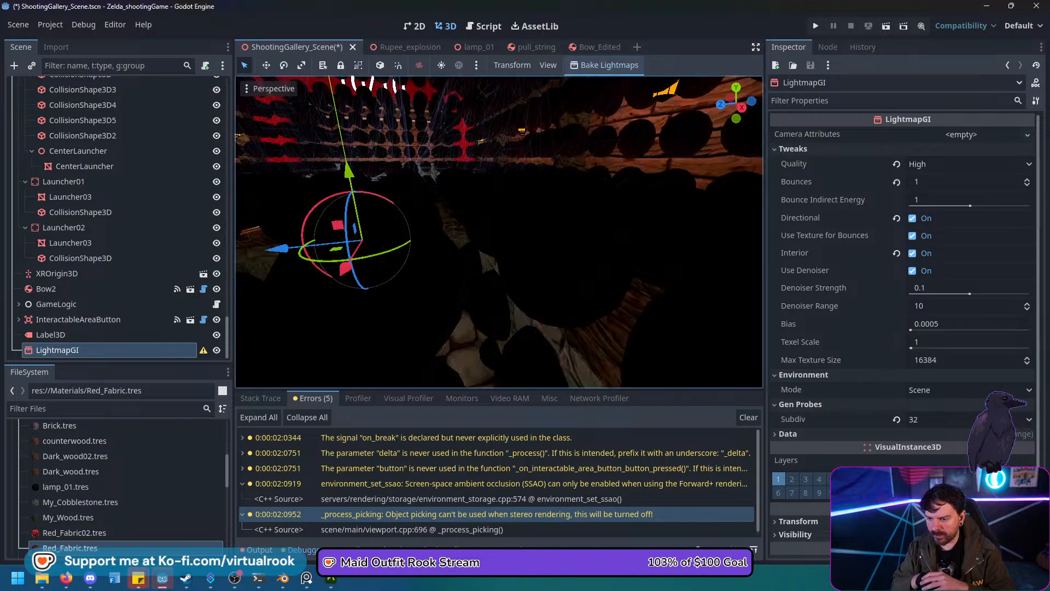
Examine the directional lighting on the countertop, the red curtains, the rope and the room beyond the counter.
click(51, 334)
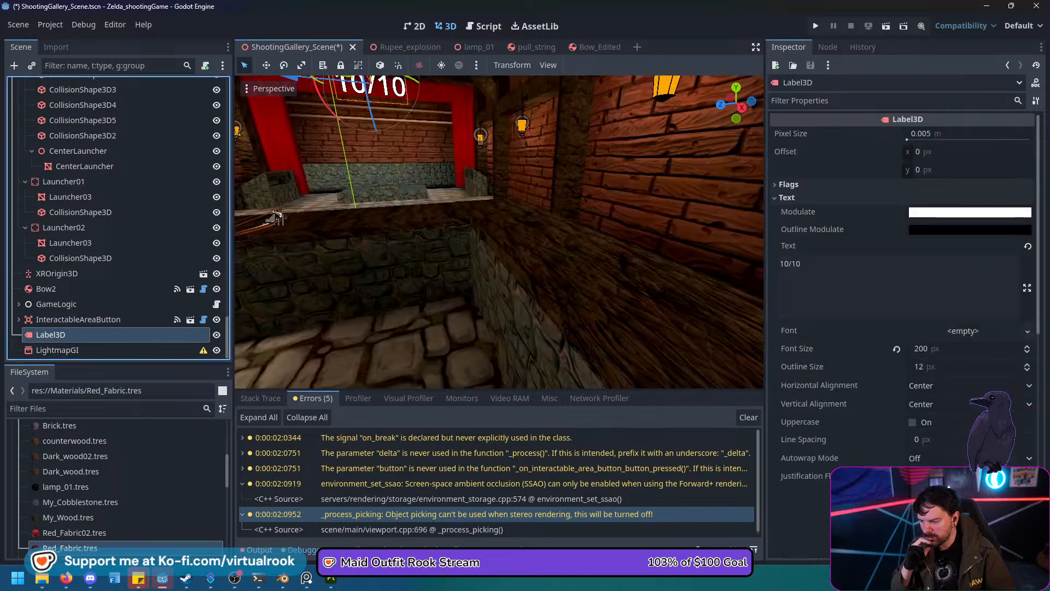
right_drag(499, 232, 547, 164)
key(w)
key(w)
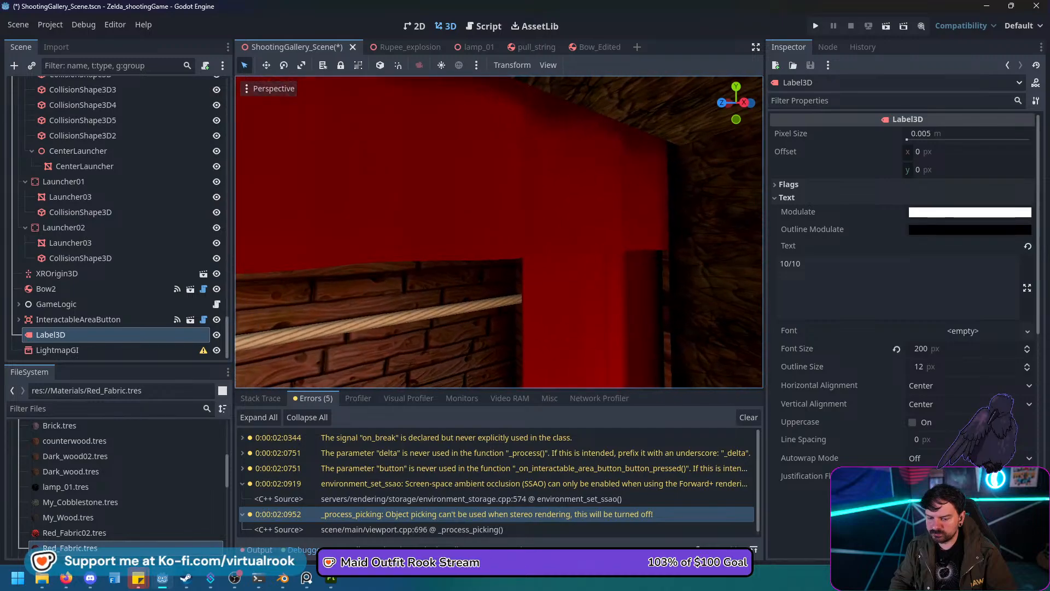
click(499, 232)
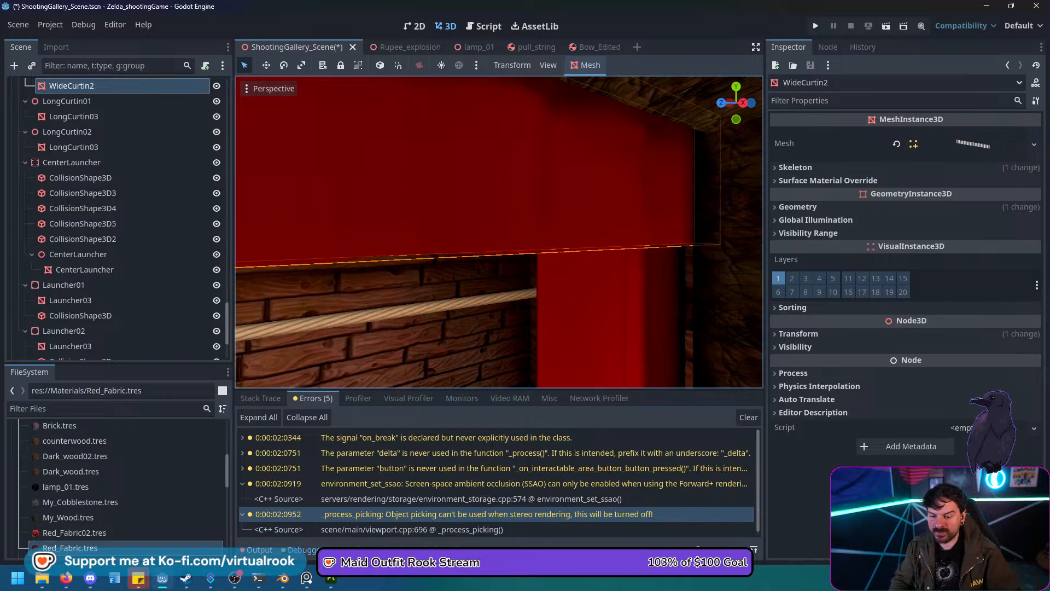
key(w)
right_drag(499, 232, 570, 300)
key(w)
key(w)
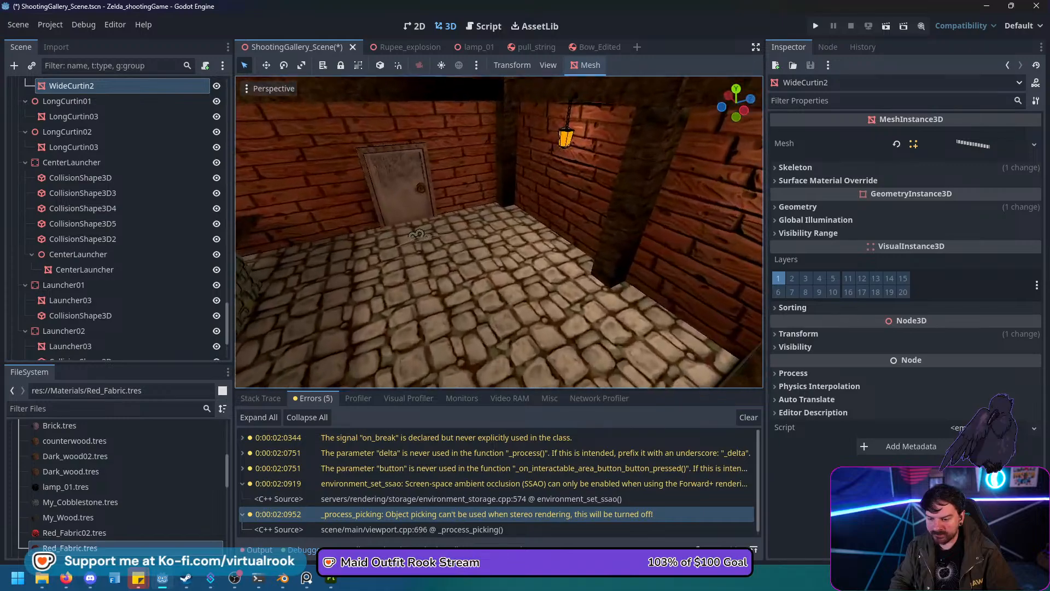
Examine the baked lighting on the stage area and the underside of the thatched roof and its beams.
key(f)
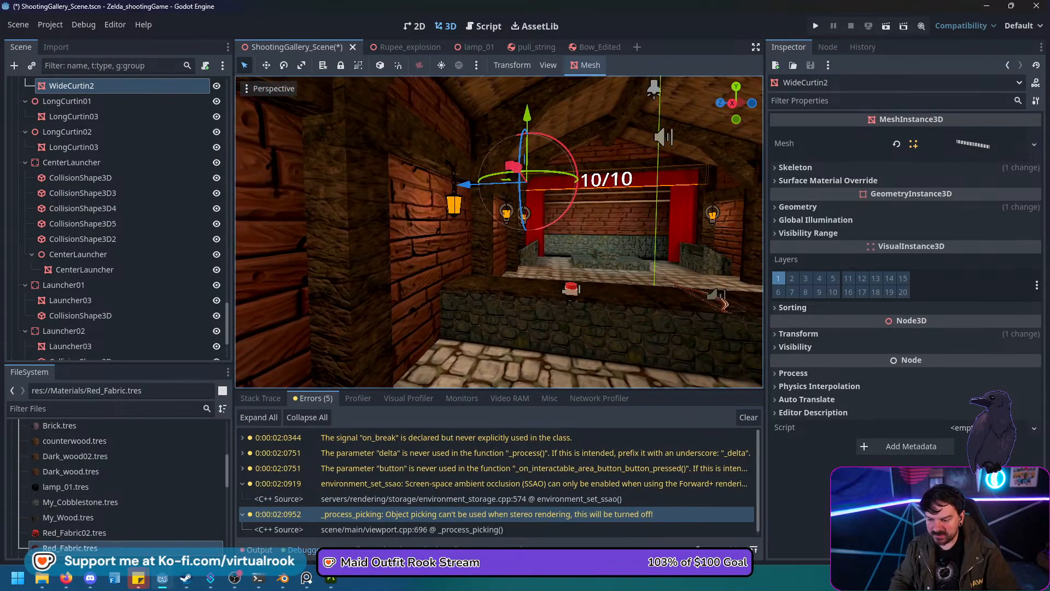
key(w)
right_drag(498, 232, 368, 166)
right_drag(499, 232, 545, 206)
right_drag(499, 231, 692, 341)
key(s)
key(d)
right_drag(499, 231, 477, 224)
right_drag(498, 231, 499, 114)
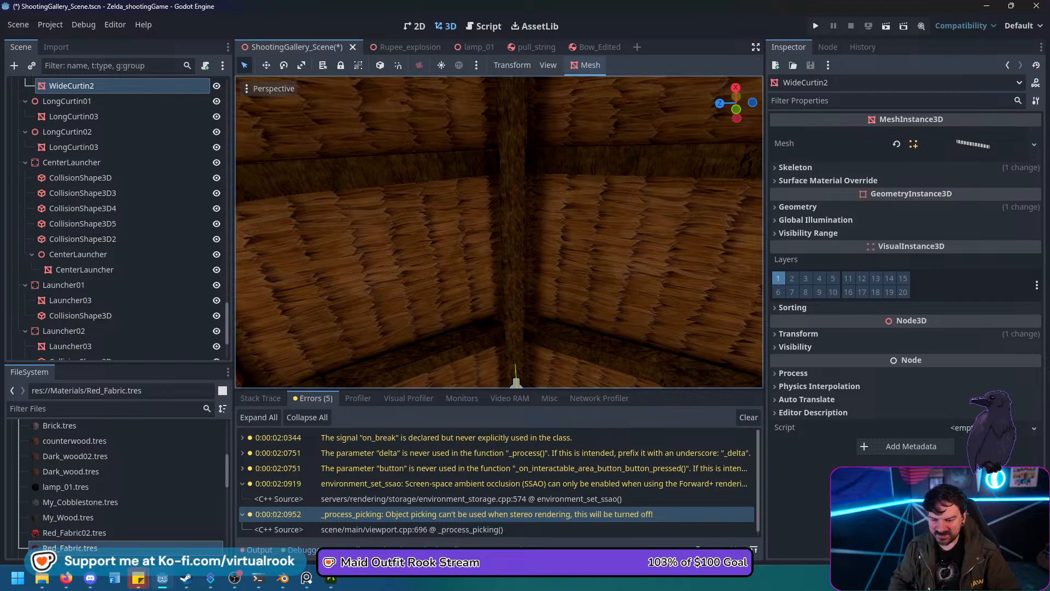
Examine a hanging lantern, its chain and the surrounding brick wall up close.
right_drag(498, 232, 309, 341)
key(w)
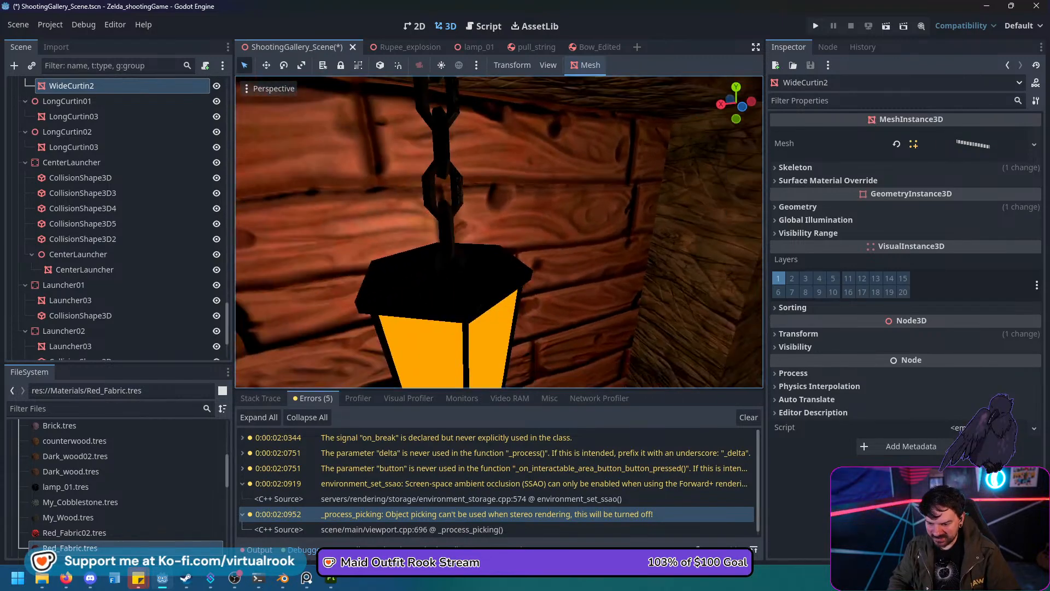
click(444, 295)
right_drag(444, 295, 554, 279)
key(w)
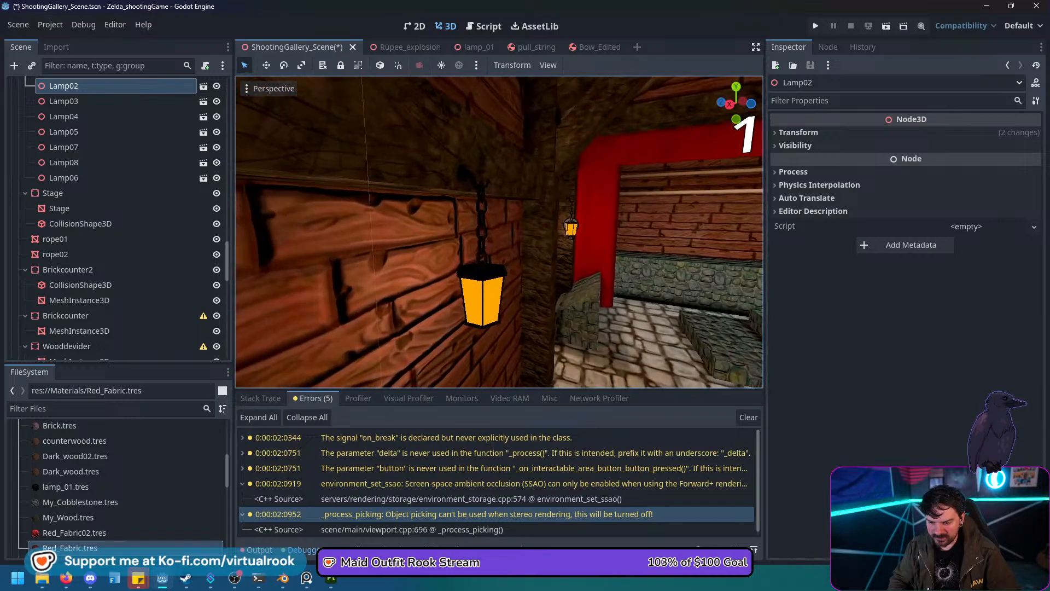
right_drag(554, 279, 711, 280)
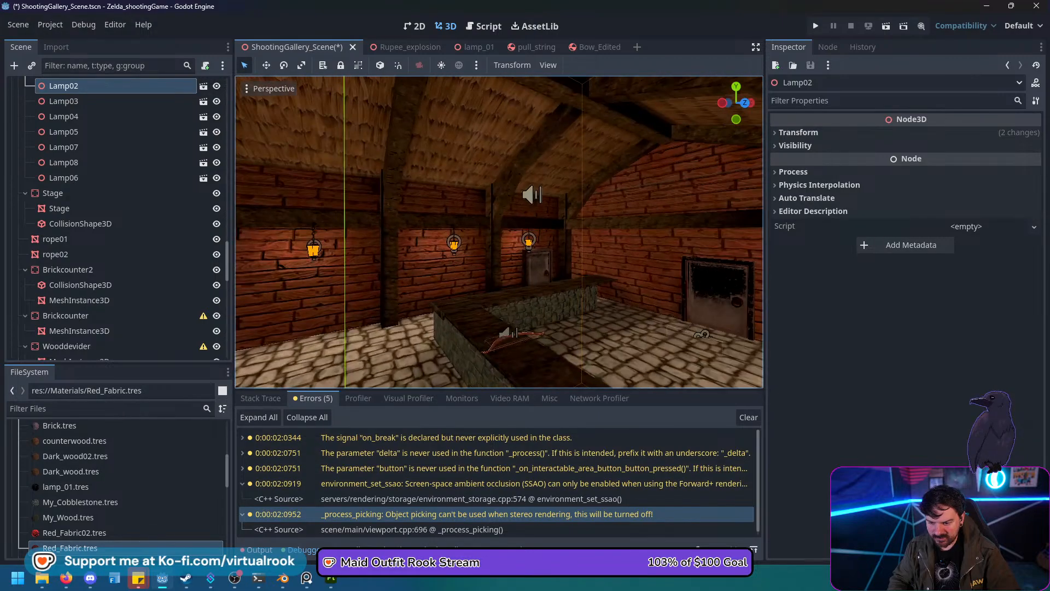
Examine the shading of the brick end wall and its metal door from the front.
key(w)
right_drag(499, 231, 755, 230)
key(w)
key(s)
key(w)
key(d)
mouse_move(499, 232)
right_down()
mouse_move(383, 230)
mouse_move(499, 221)
right_up()
key(a)
Open the surface material of the Metal_Door6 door mesh and set its roughness to 1.
click(498, 232)
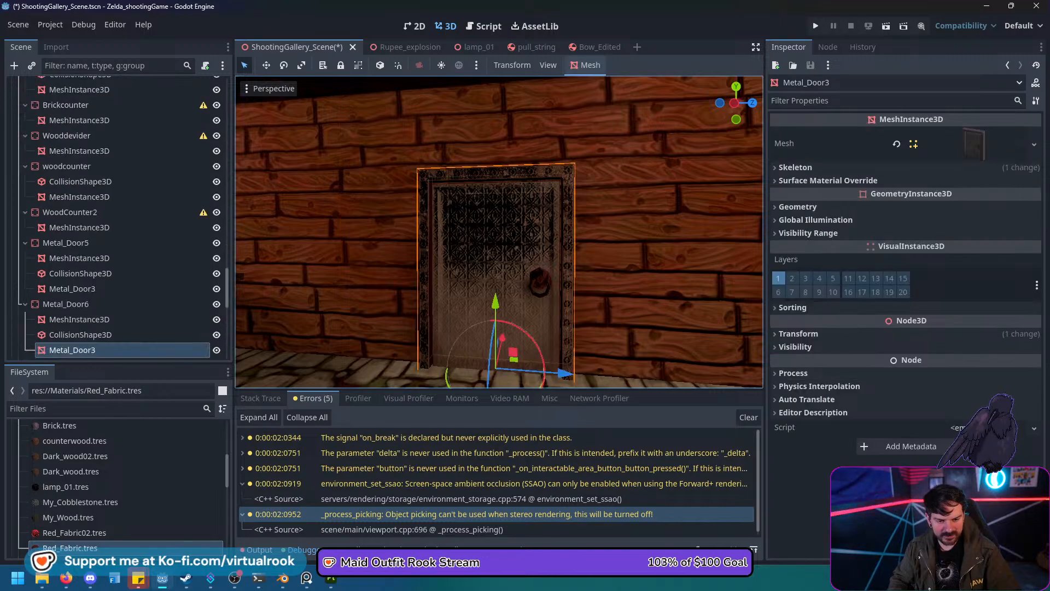
click(968, 143)
click(961, 434)
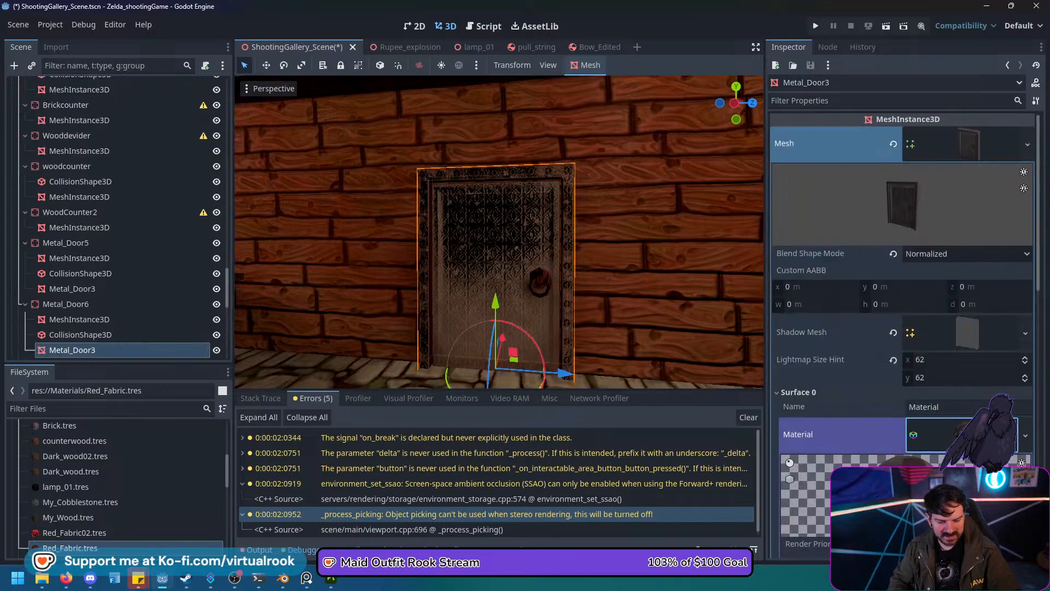
scroll(902, 328, down, 5)
click(963, 422)
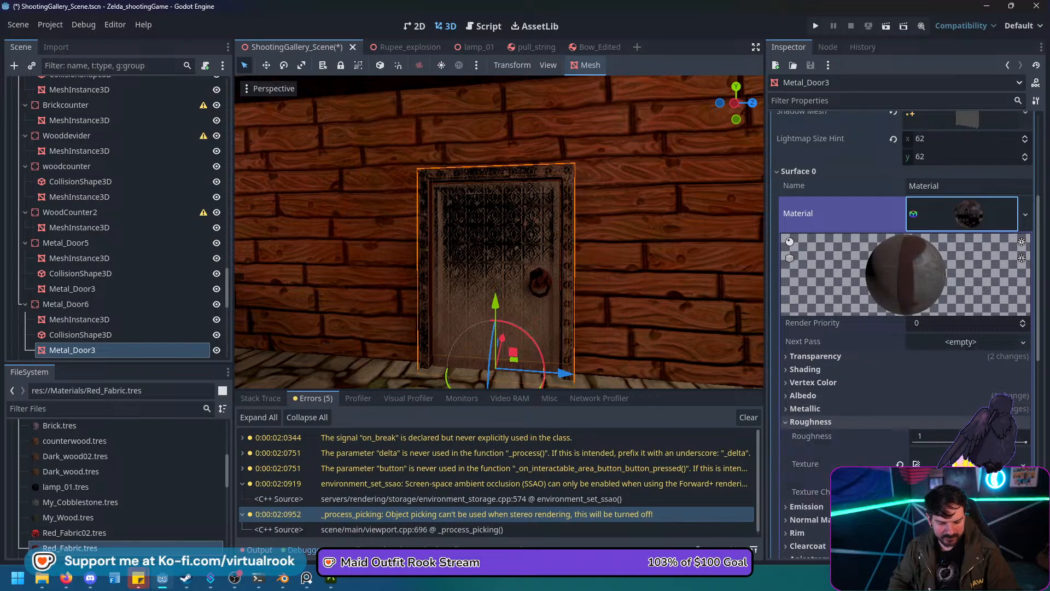
drag(962, 436, 1026, 435)
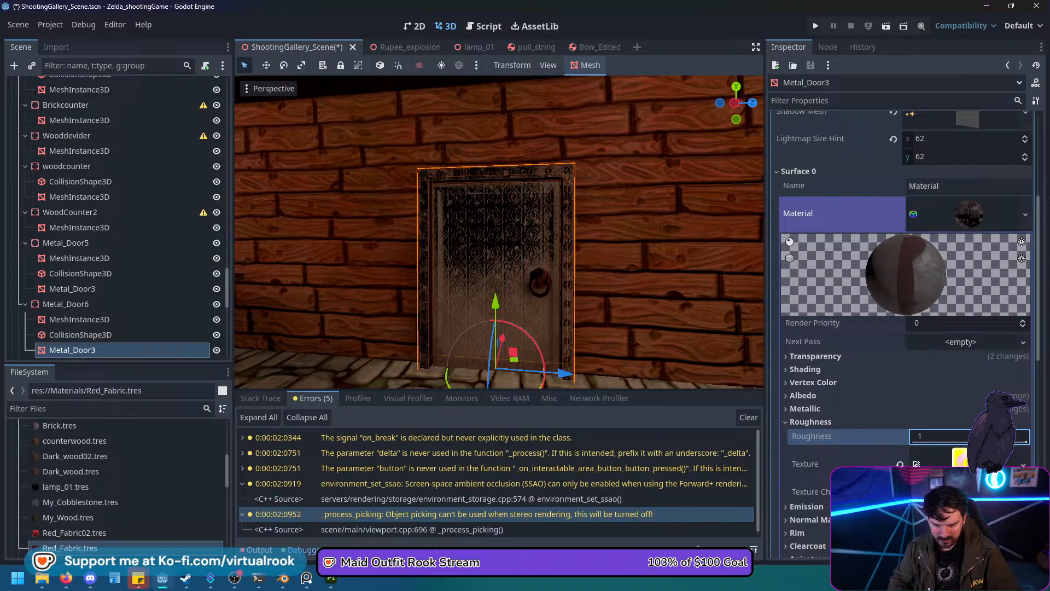
middle_drag(569, 235, 621, 274)
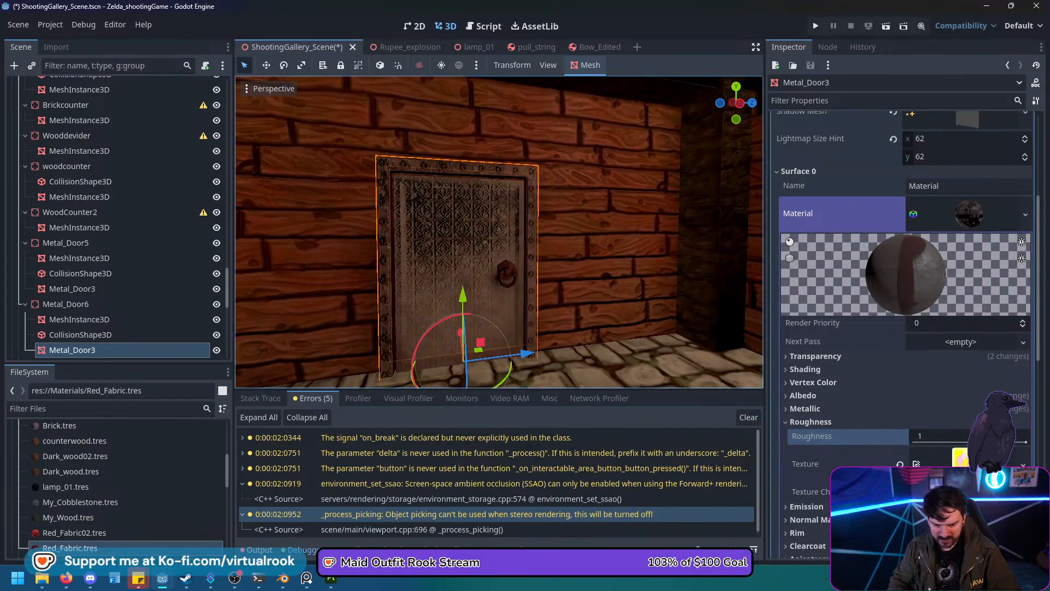
Try a Metallic value of 0.63 in the metal door's material and inspect the door from several distances and angles.
click(805, 409)
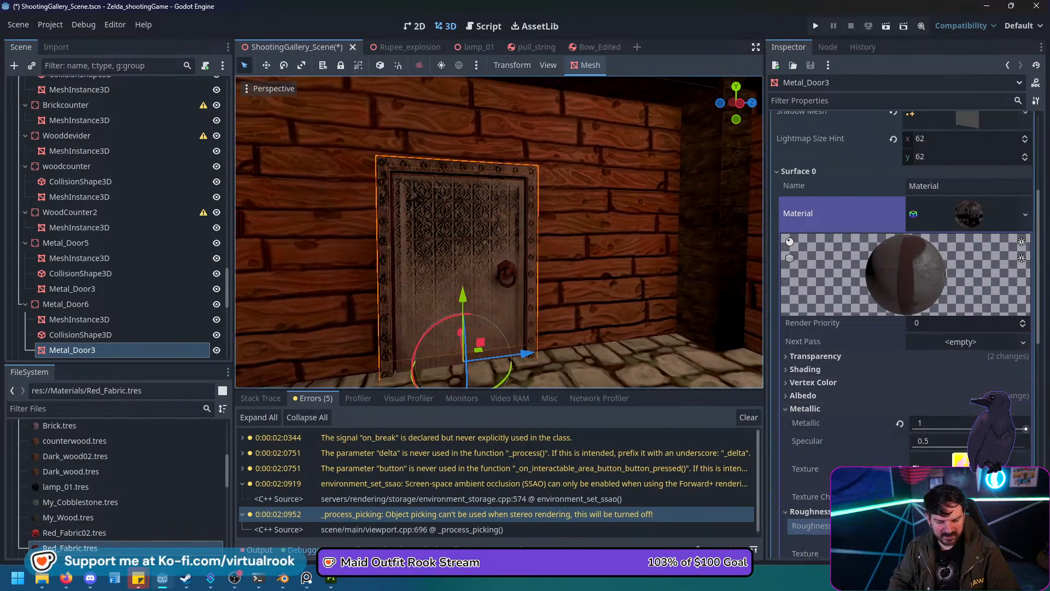
drag(1025, 428, 984, 428)
middle_drag(601, 278, 508, 258)
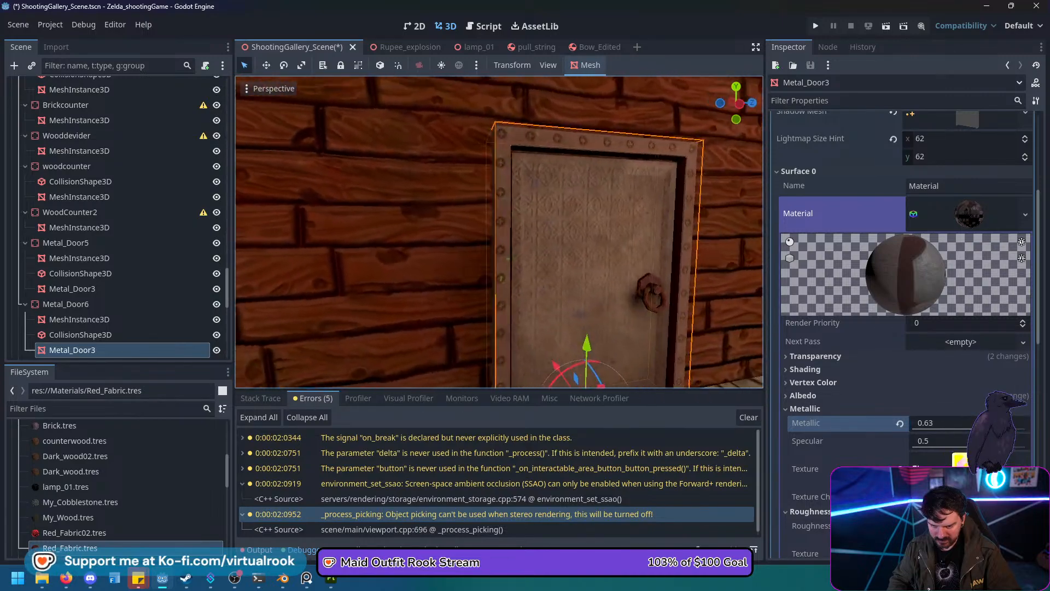
right_drag(508, 258, 623, 240)
key(w)
key(w)
key(s)
key(w)
key(s)
Set Metallic to 1 and Specular to 0 in the metal door's material, and check the door from the side.
drag(936, 423, 984, 423)
mouse_move(929, 440)
mouse_down()
mouse_move(955, 441)
mouse_move(912, 441)
mouse_move(984, 441)
mouse_move(912, 441)
mouse_up()
right_drag(580, 246, 590, 227)
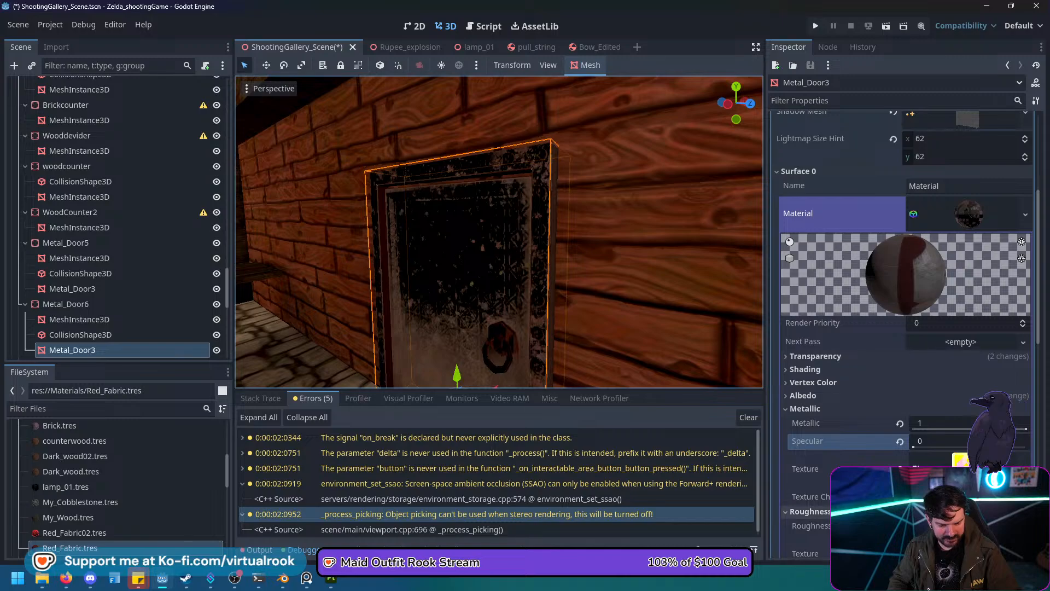
Disable Emission in the Surface 0 material of the selected Metal_Door3 mesh.
scroll(905, 328, down, 5)
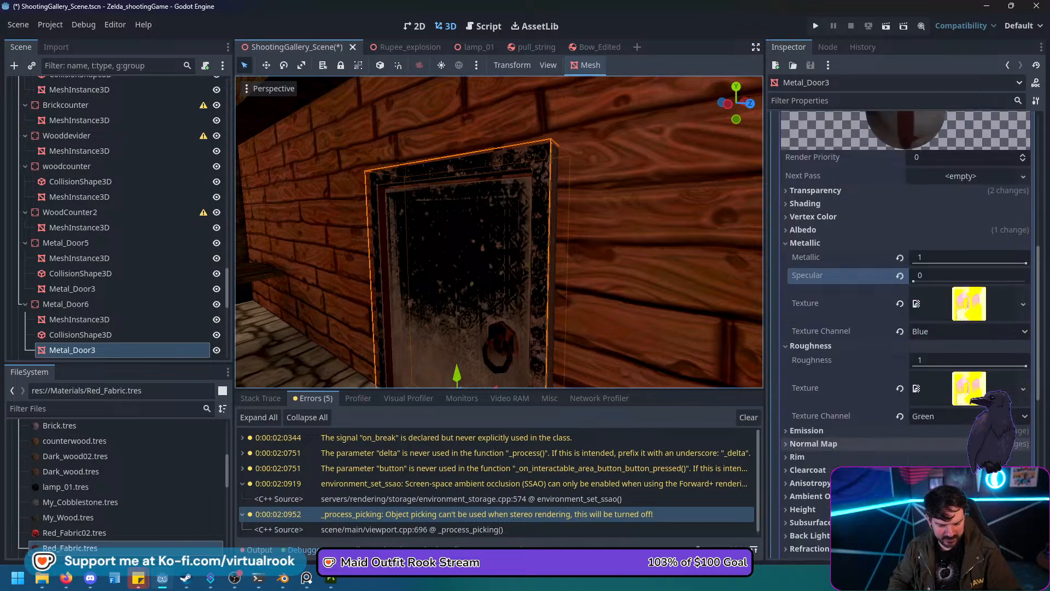
click(813, 443)
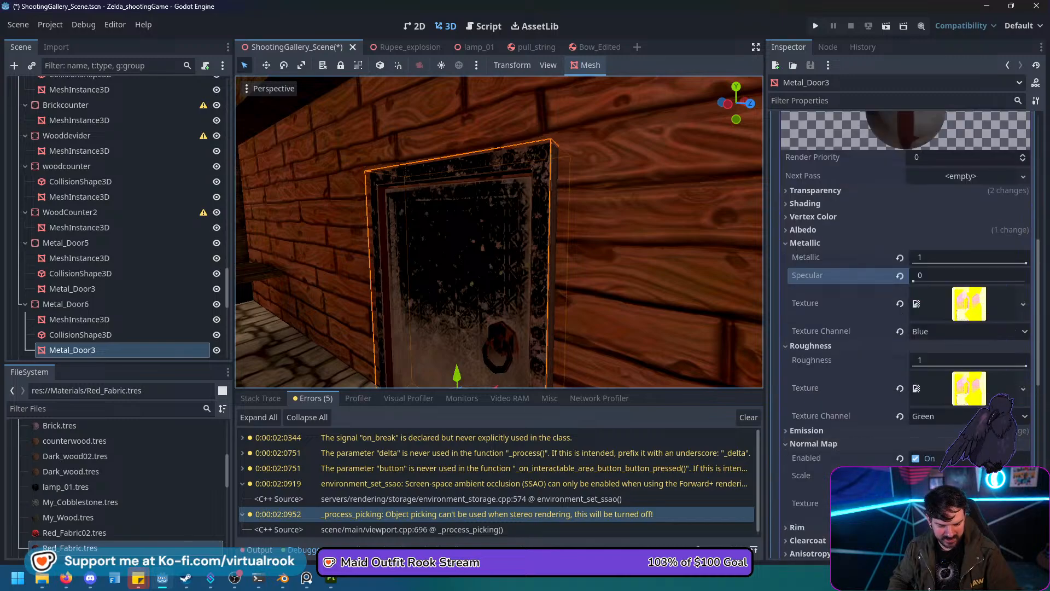
click(813, 443)
click(806, 430)
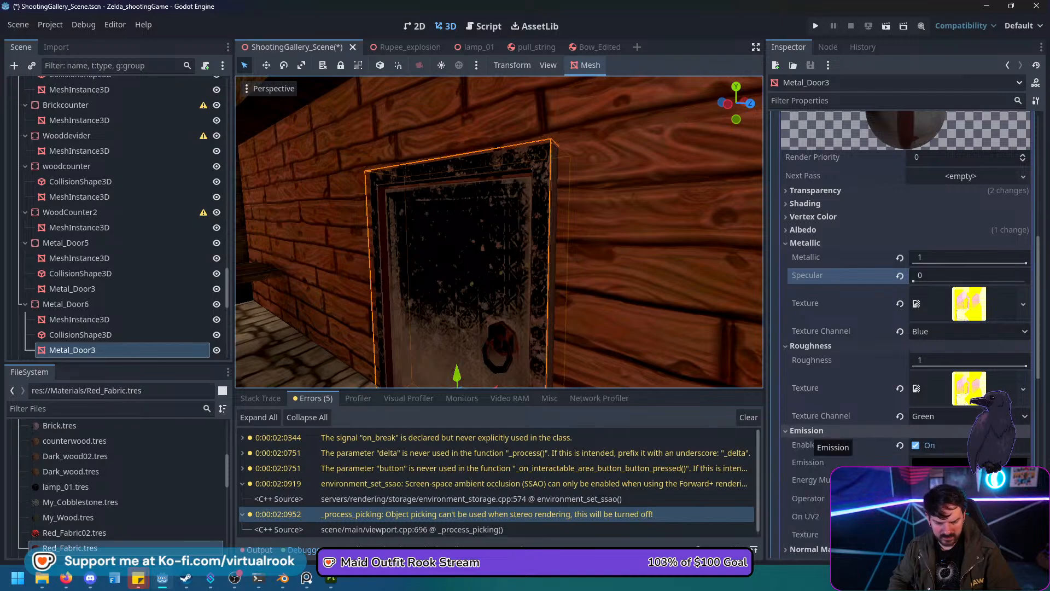
click(915, 445)
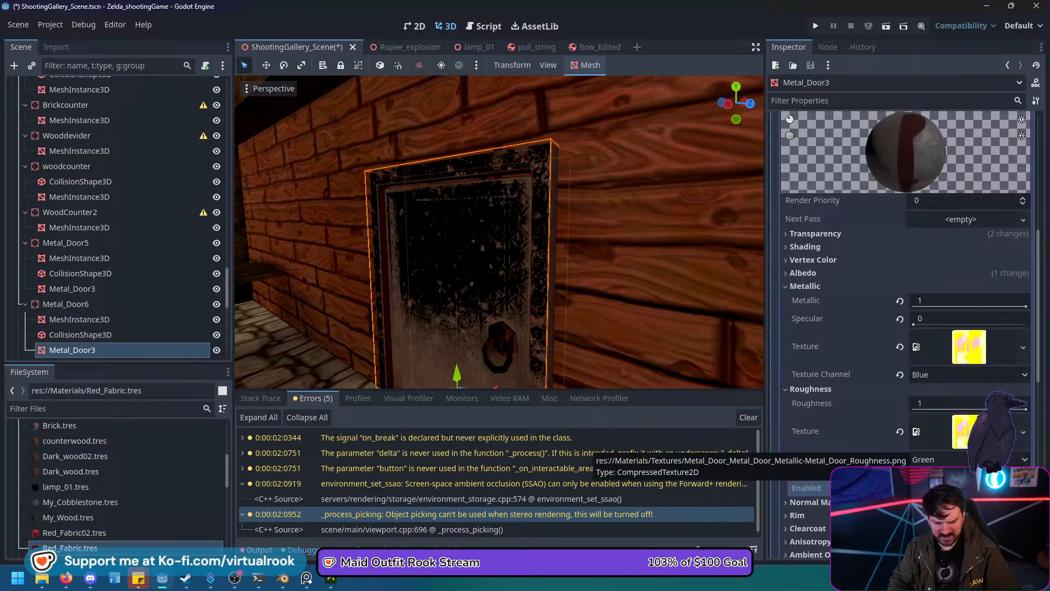
Minimize Substance 3D Painter and run the Godot project to test the shooting gallery in VR, ending the debug session after the test.
right_drag(656, 274, 383, 265)
key(w)
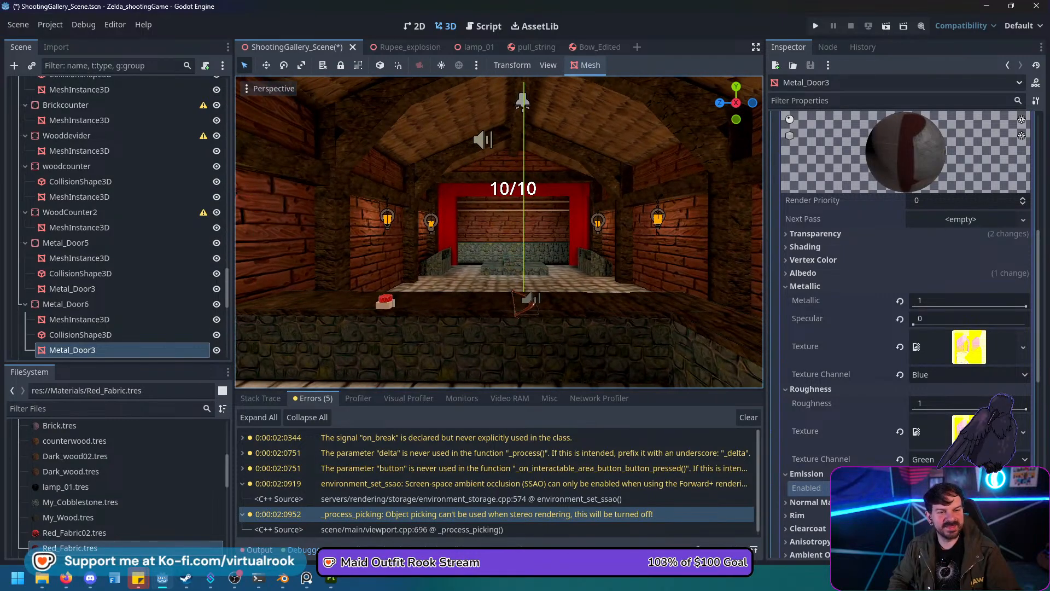
key(a)
mouse_move(383, 265)
right_down()
mouse_move(369, 279)
mouse_move(243, 257)
mouse_move(388, 279)
right_up()
key(w)
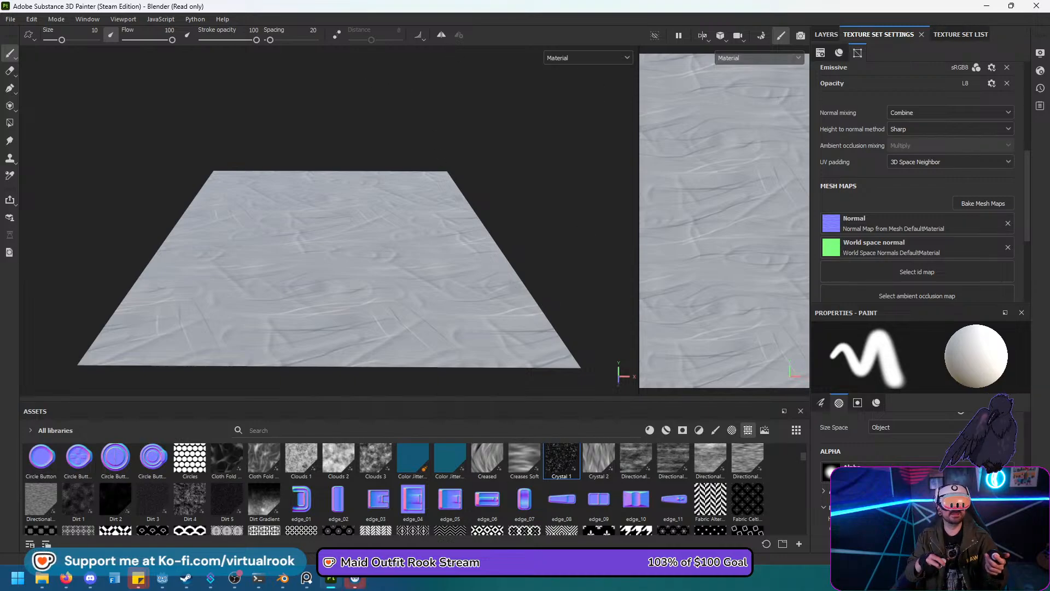
click(986, 5)
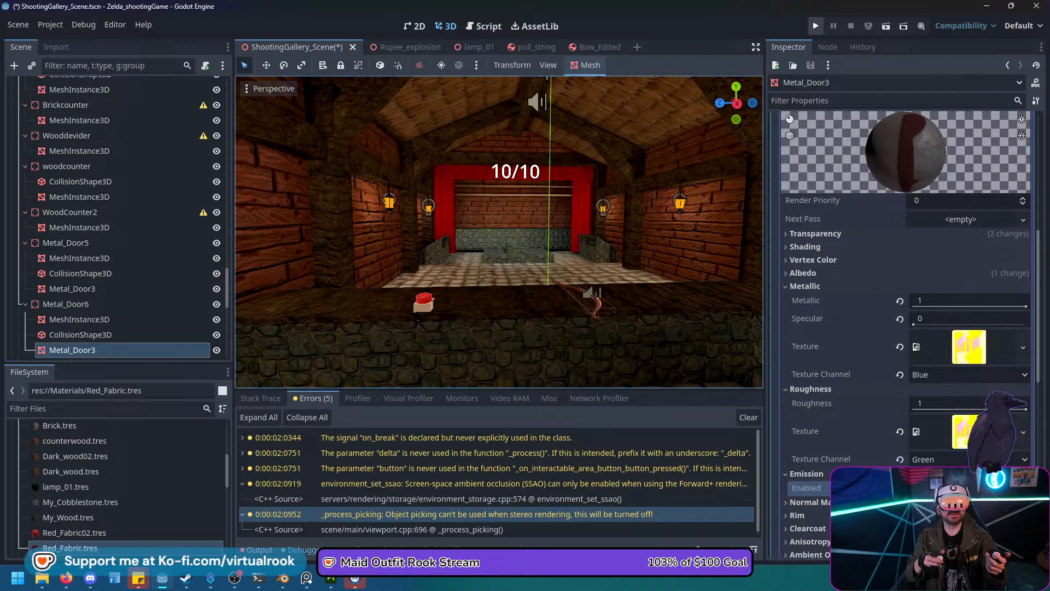
key(F5)
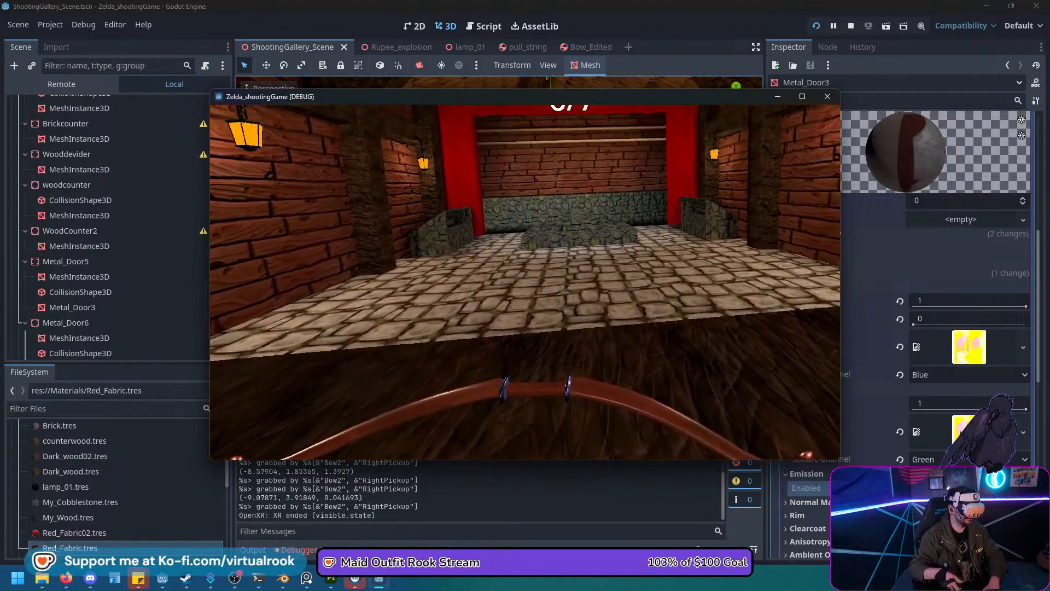
key(F8)
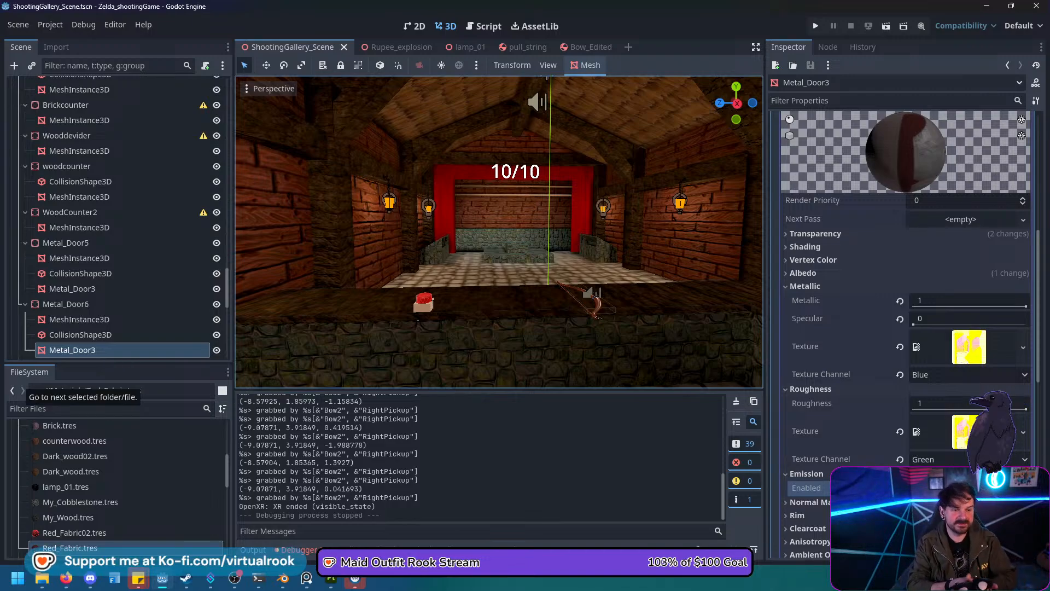
Search the Godot asset library for "XR".
mouse_move(138, 578)
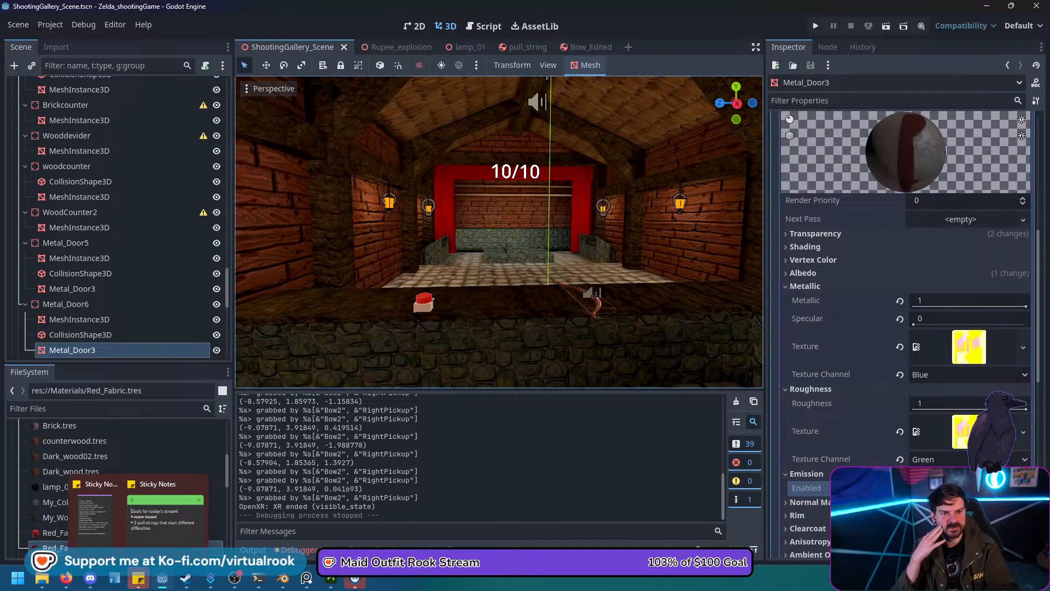
click(535, 26)
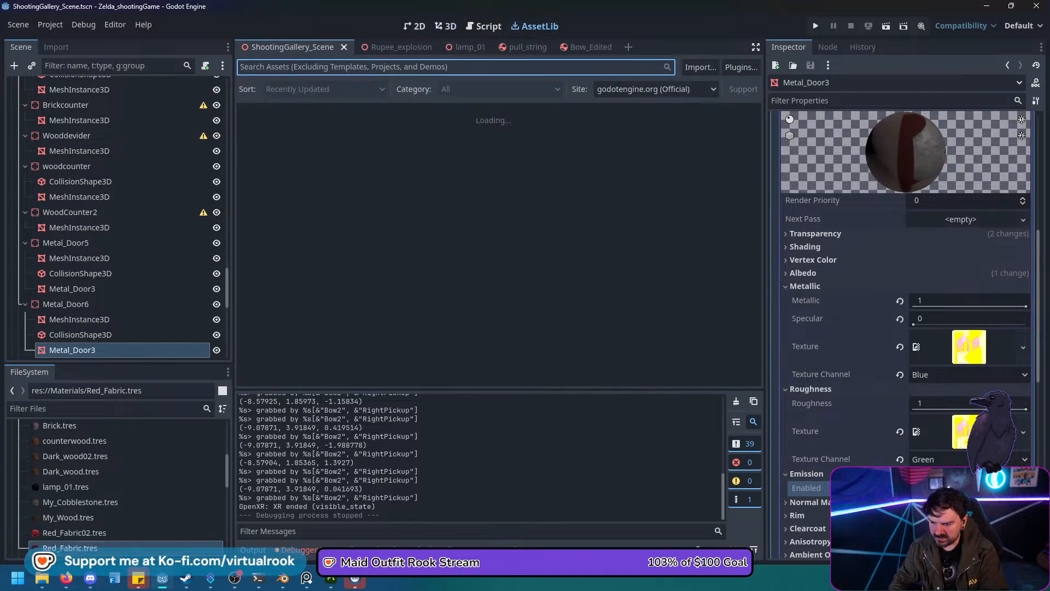
text(XR)
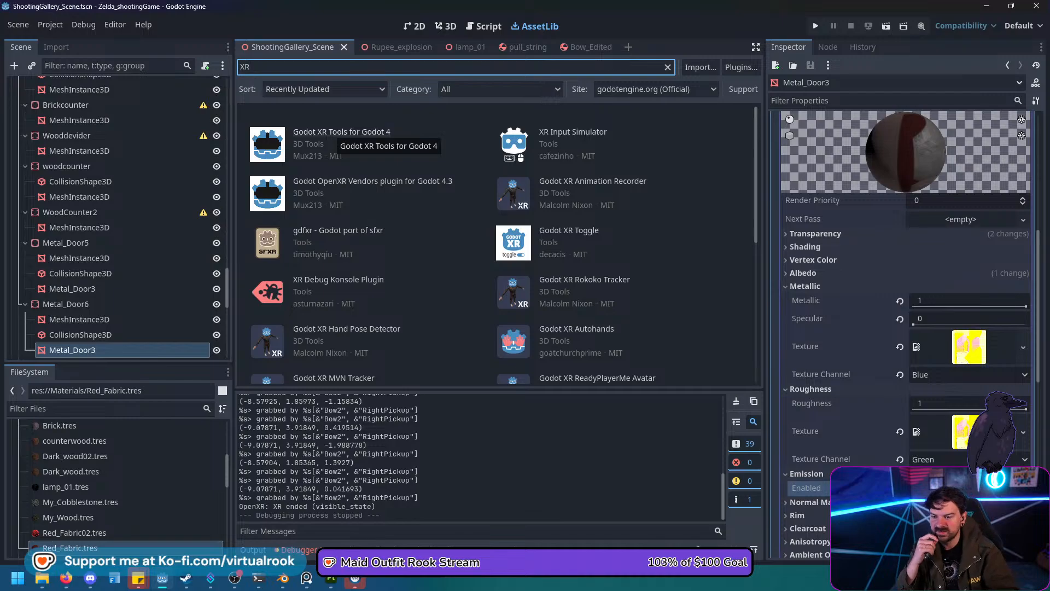
Open the Bow_Edited scene in the 3D view and examine the bow model up close.
click(583, 47)
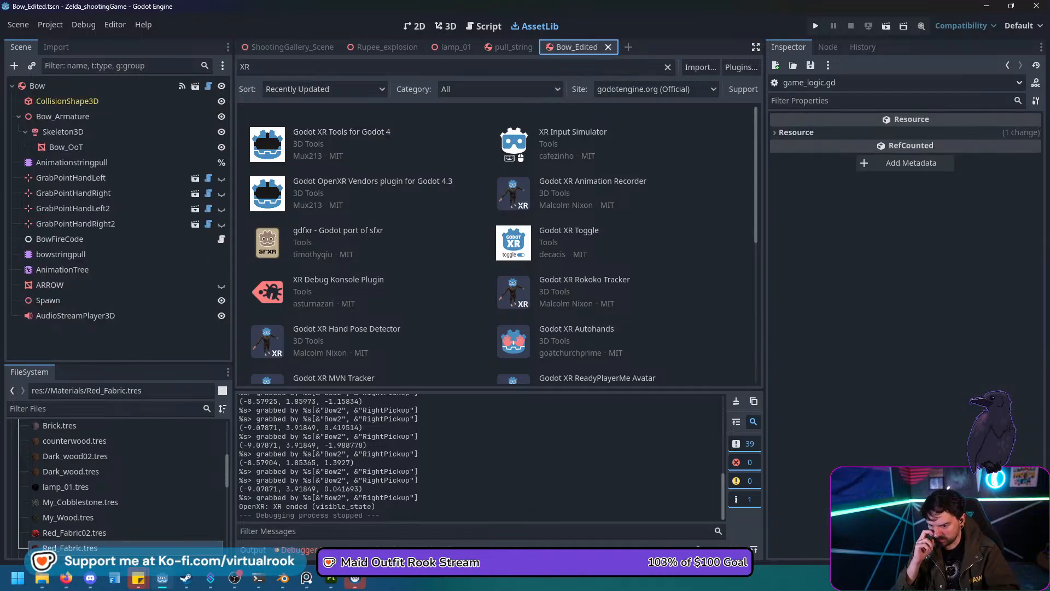
click(446, 26)
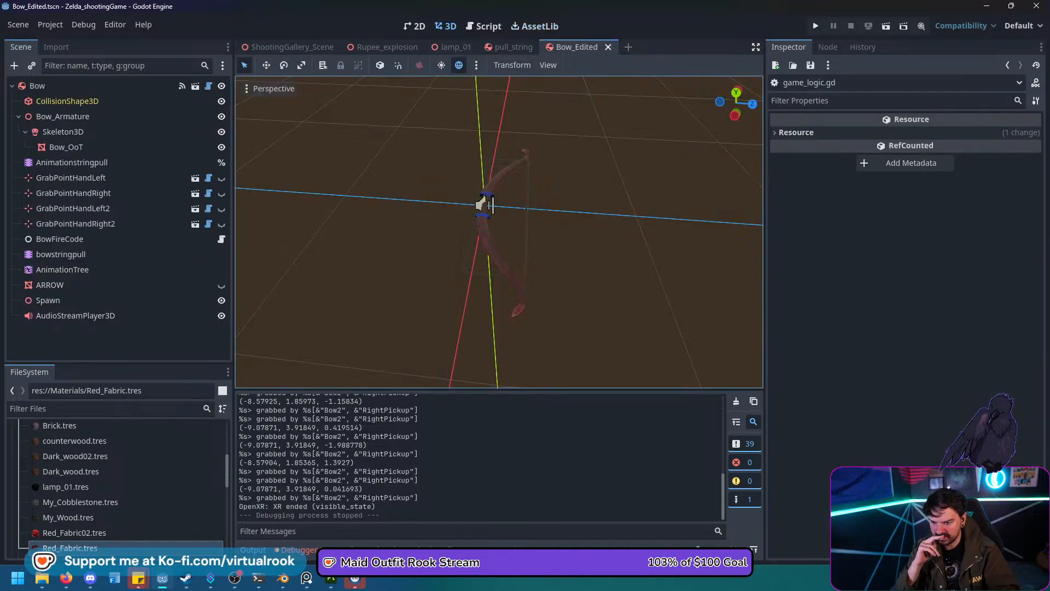
mouse_move(499, 232)
middle_down()
mouse_move(494, 191)
mouse_move(495, 238)
middle_up()
scroll(499, 232, up, 5)
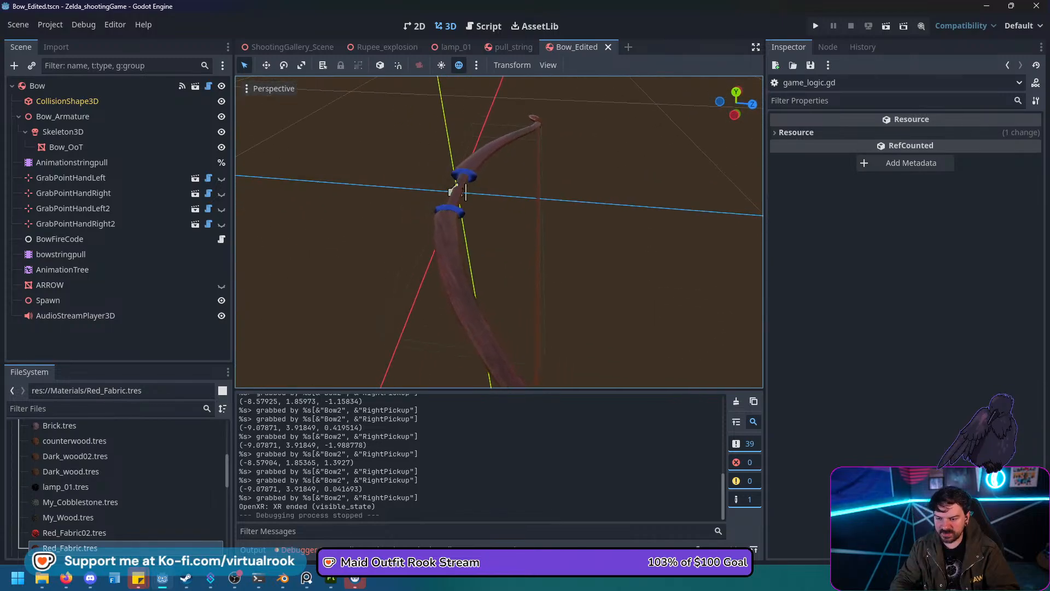
scroll(462, 205, down, 5)
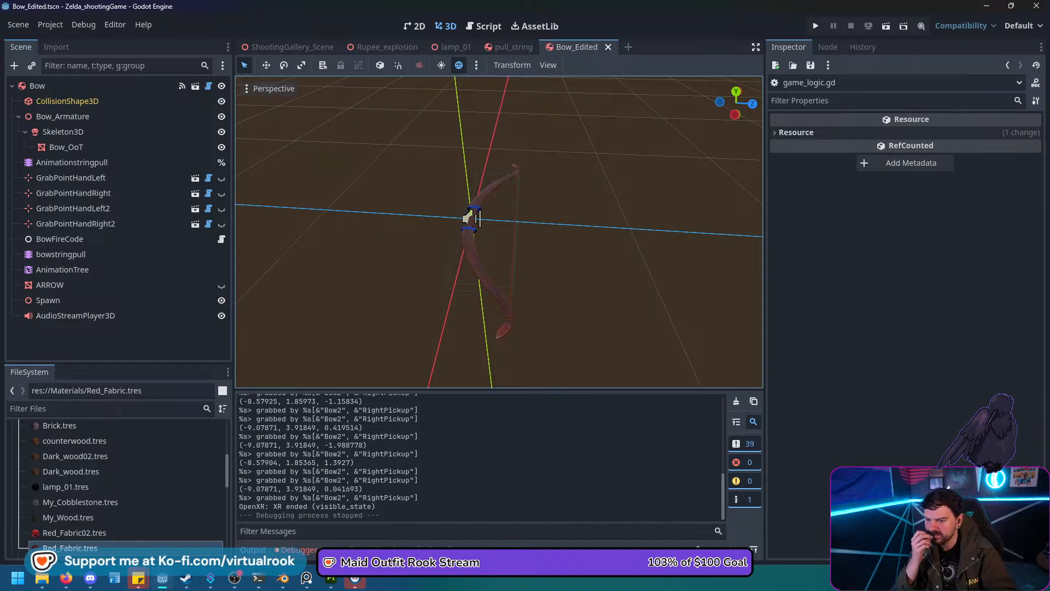
Select the red InteractableAreaButton on the ShootingGallery_Scene counter, inspect its own scene and return to the gallery scene.
click(292, 47)
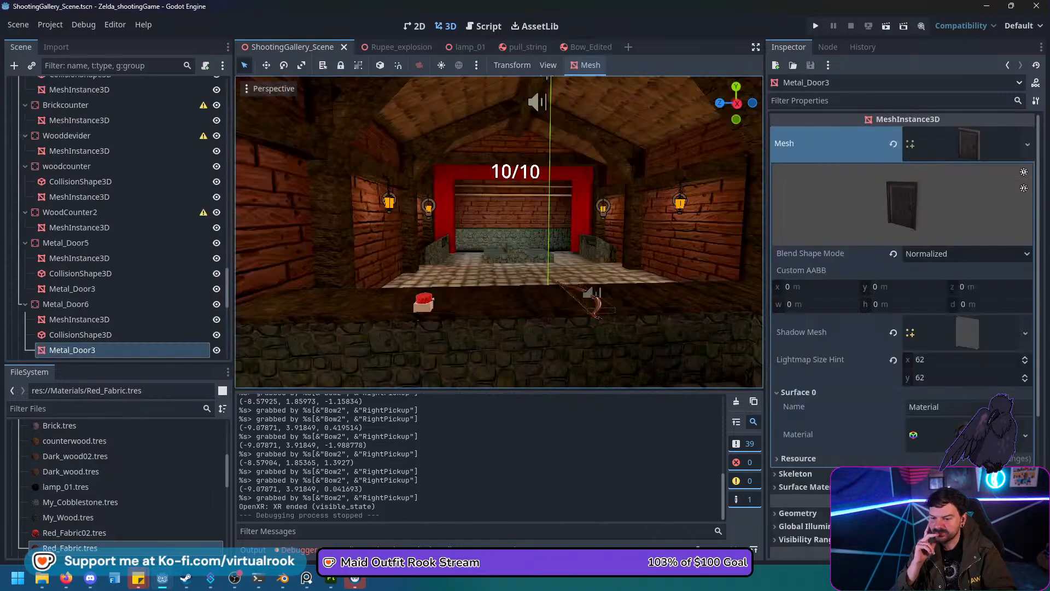
middle_drag(498, 231, 425, 176)
key(w)
right_drag(498, 231, 476, 325)
click(440, 293)
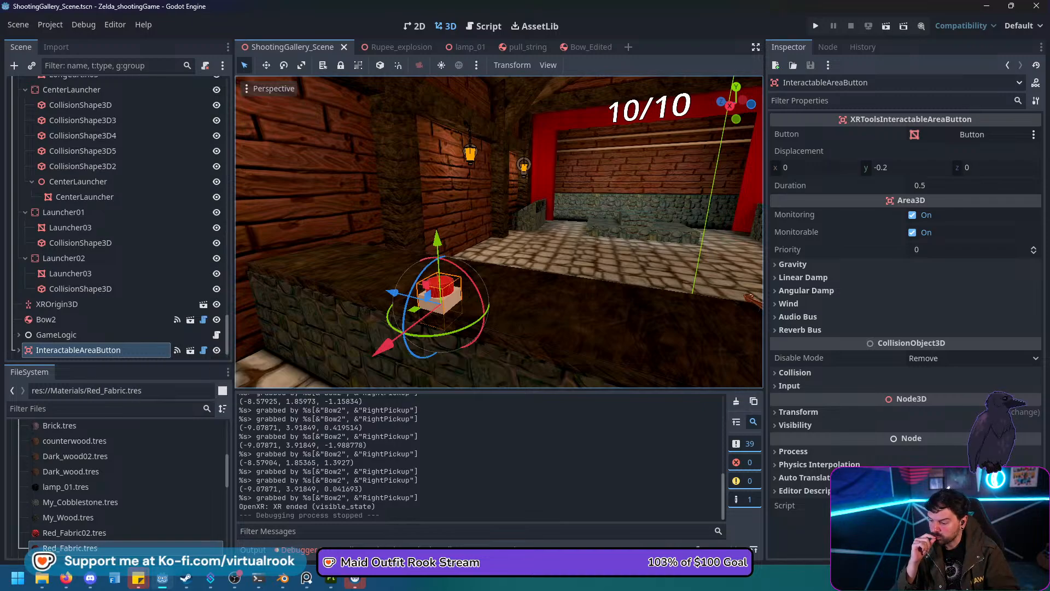
click(190, 350)
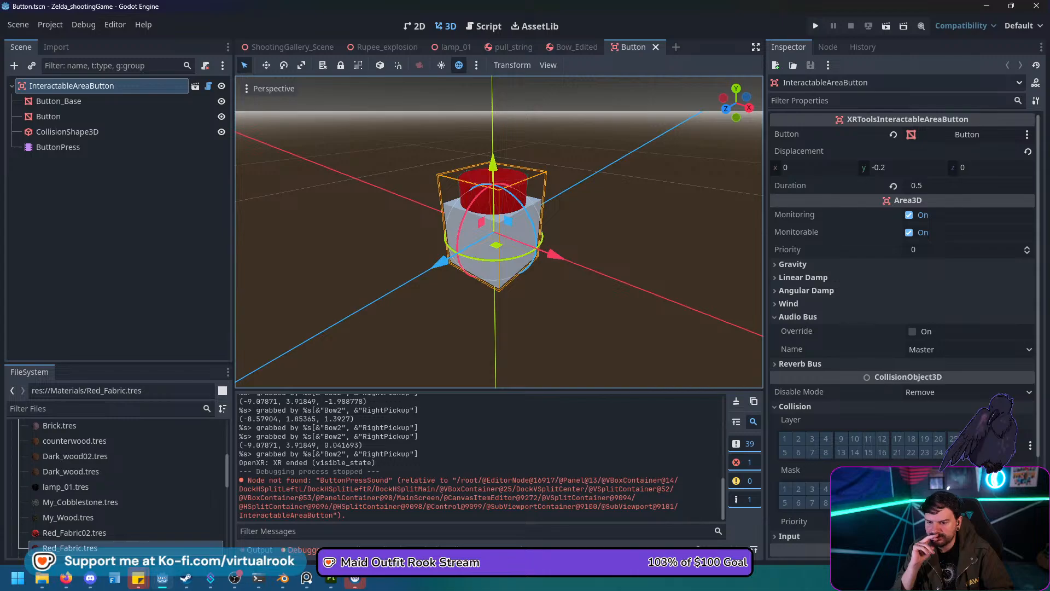
click(287, 47)
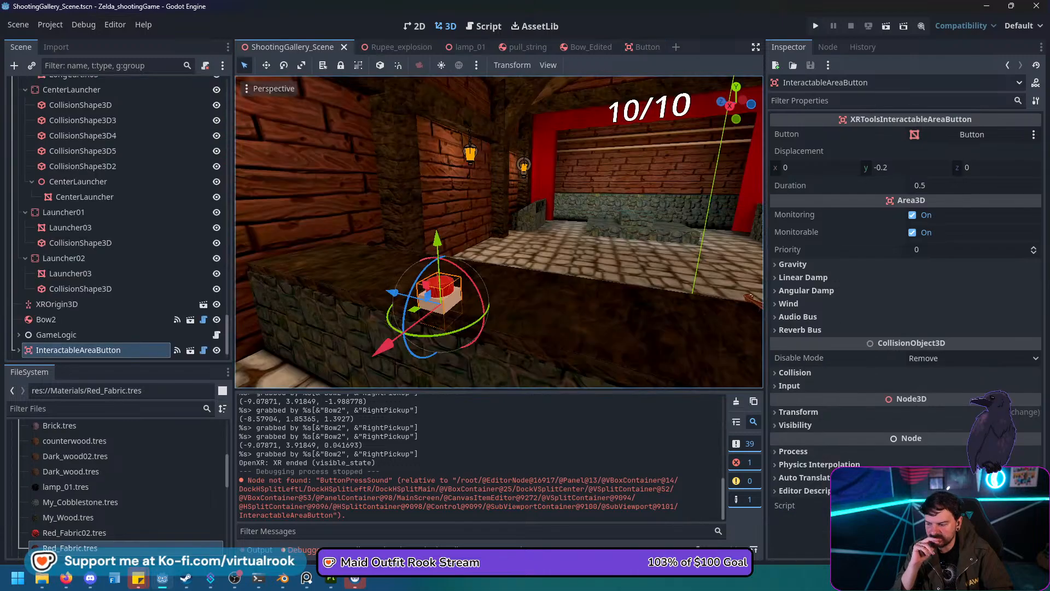
scroll(116, 218, down, 1)
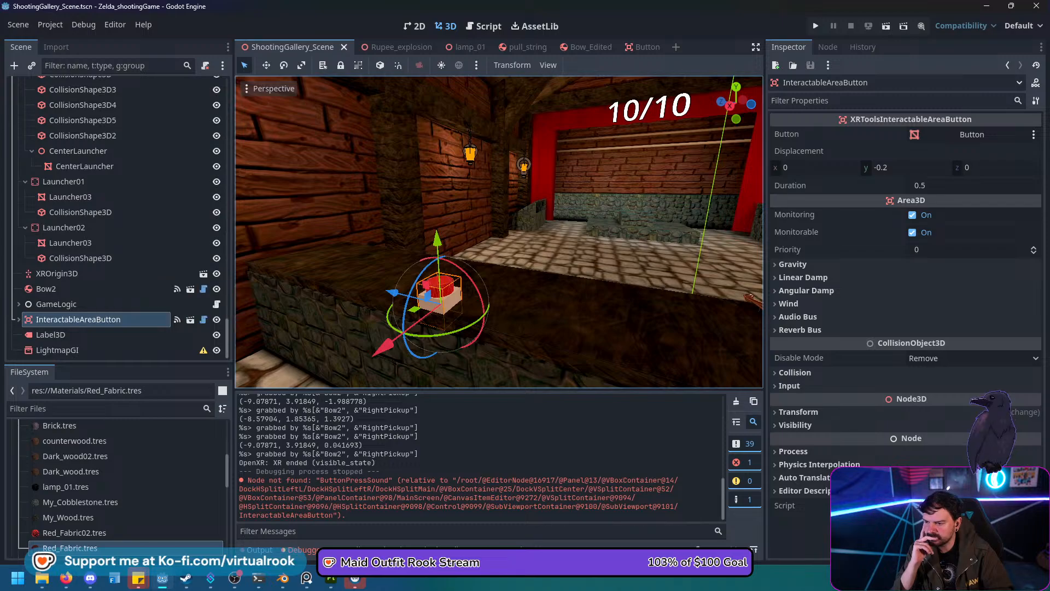
click(18, 25)
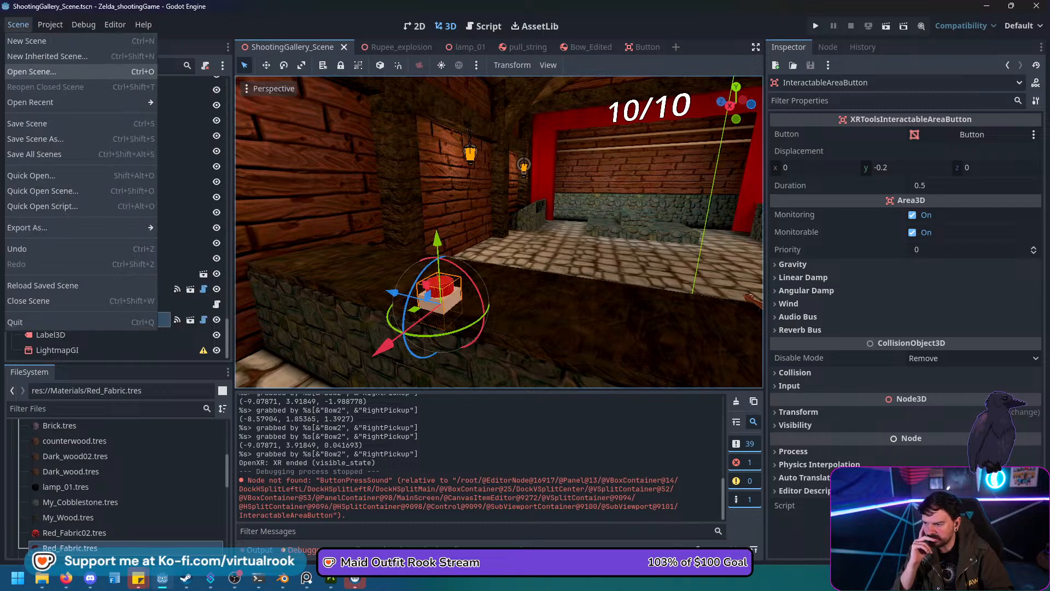
key(Escape)
key(ctrl+shift+a)
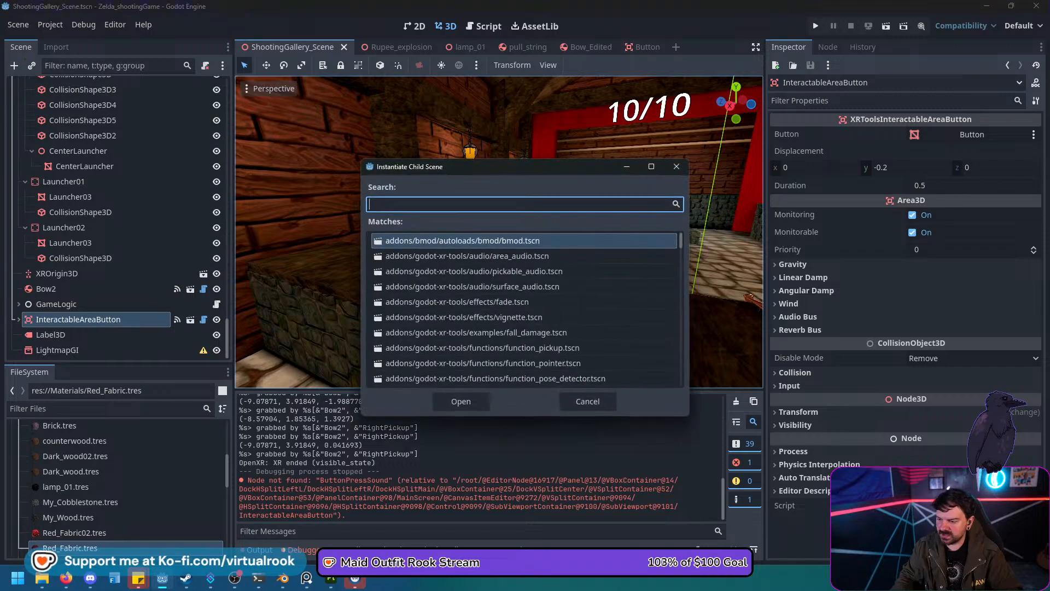
click(582, 395)
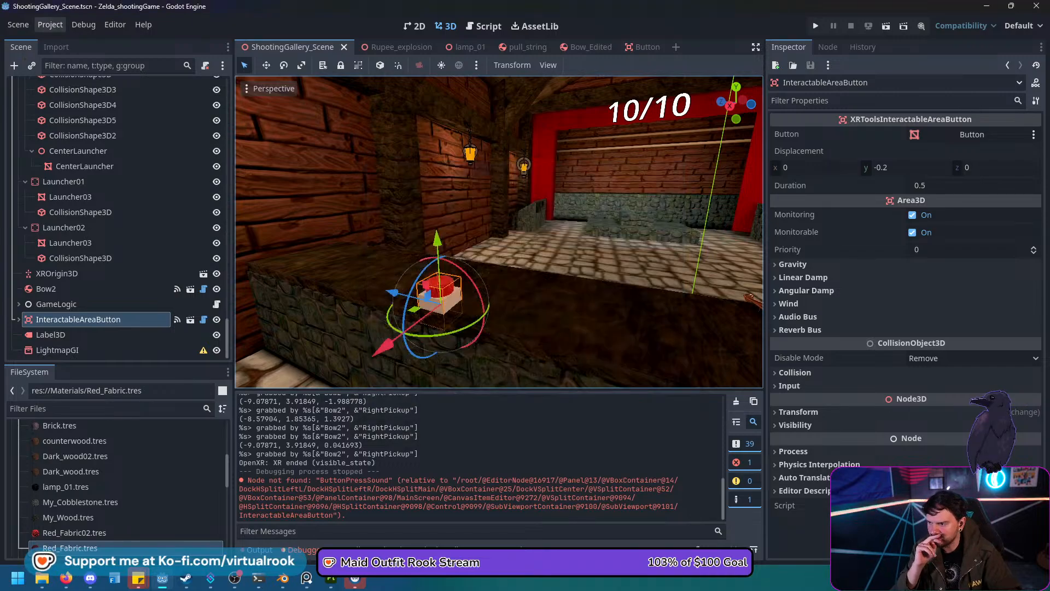
Start a new inherited scene and select interactable_hinge.tscn from addons/godot-xr-tools/interactables as a candidate base scene.
click(18, 25)
click(43, 56)
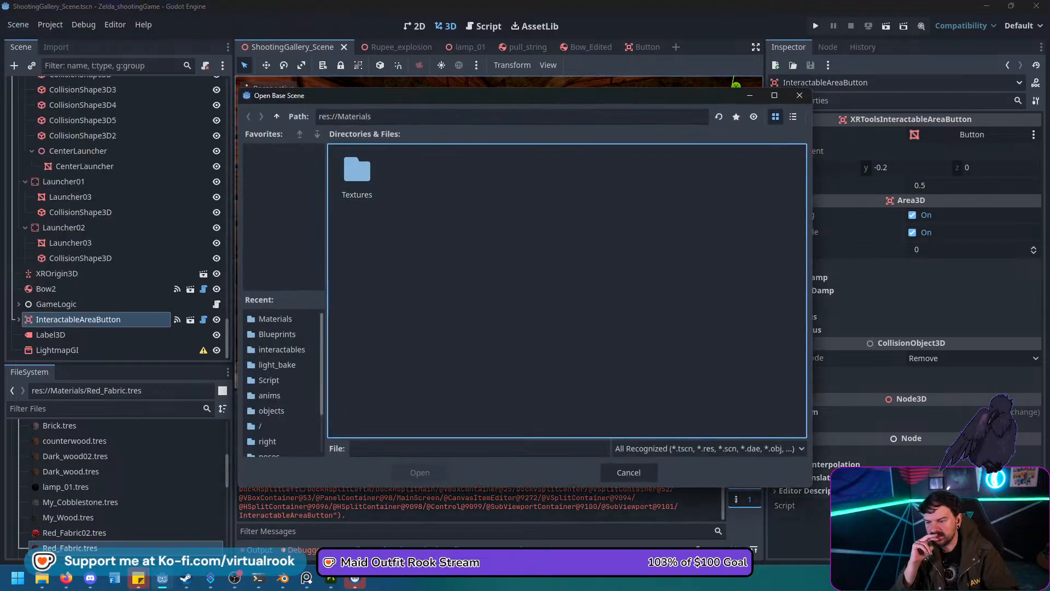
click(277, 117)
double_click(356, 175)
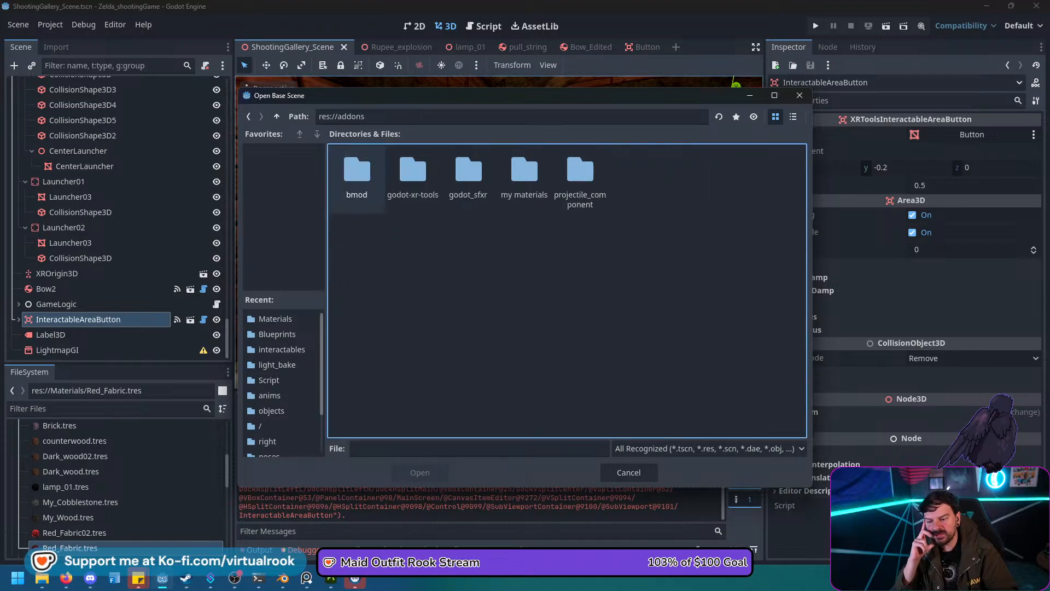
double_click(412, 175)
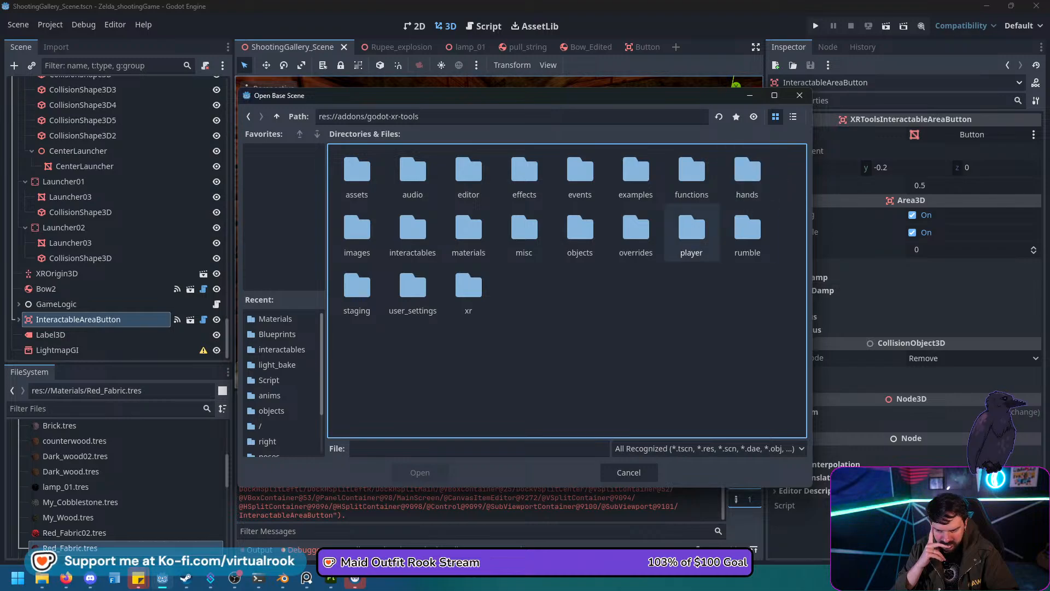
double_click(412, 232)
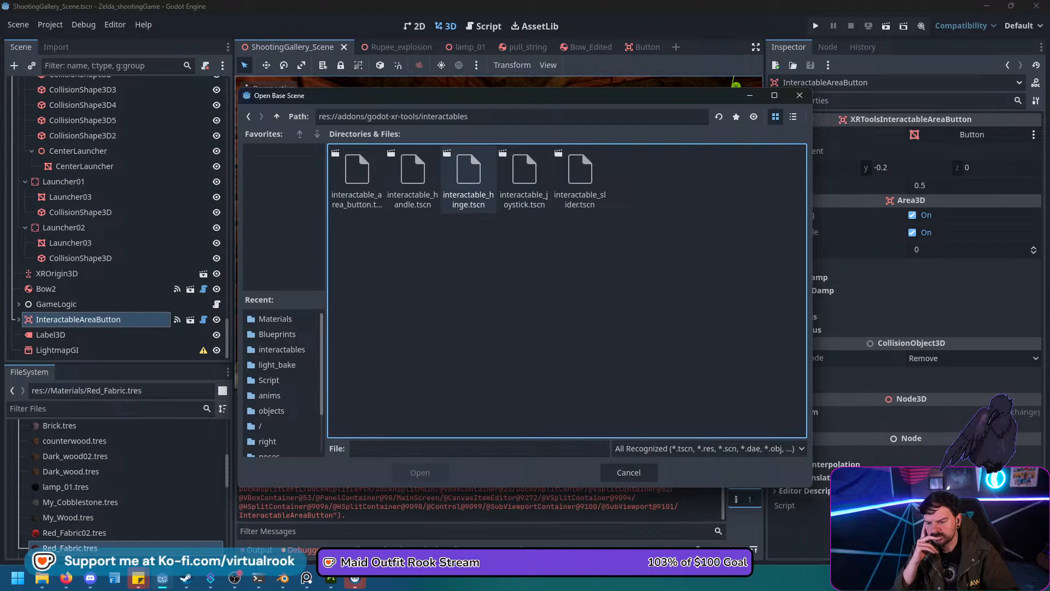
click(475, 199)
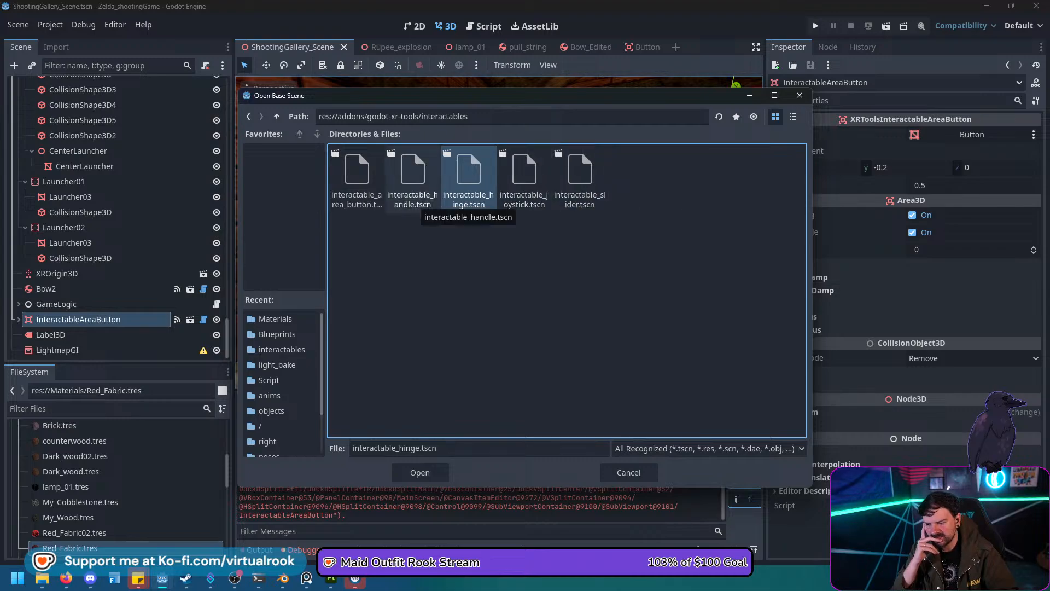
Examine the examples, hands and functions folders of godot-xr-tools for a suitable base scene.
click(277, 116)
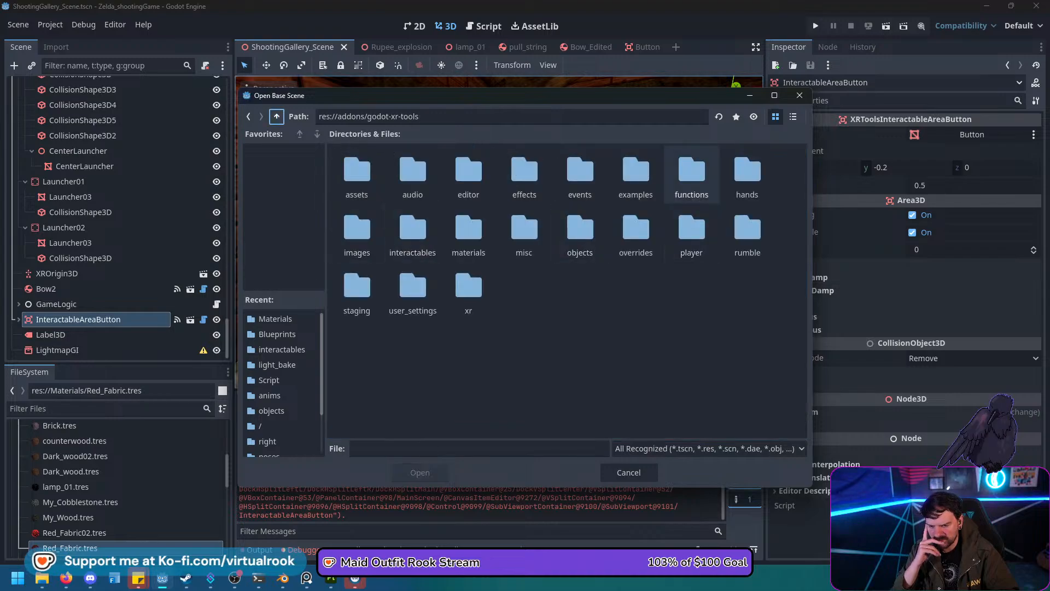
double_click(636, 174)
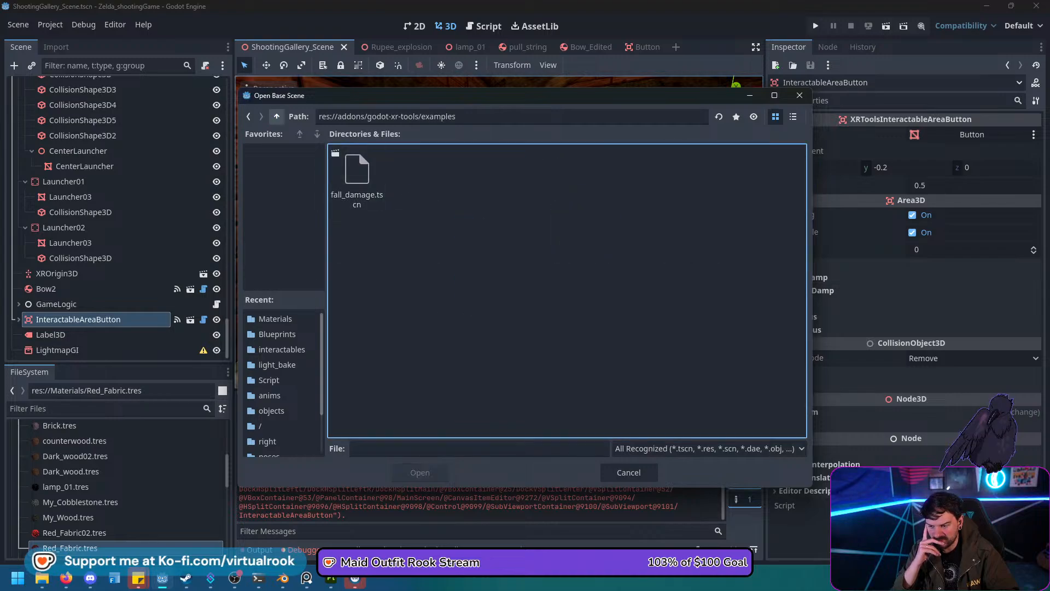
click(277, 117)
double_click(747, 174)
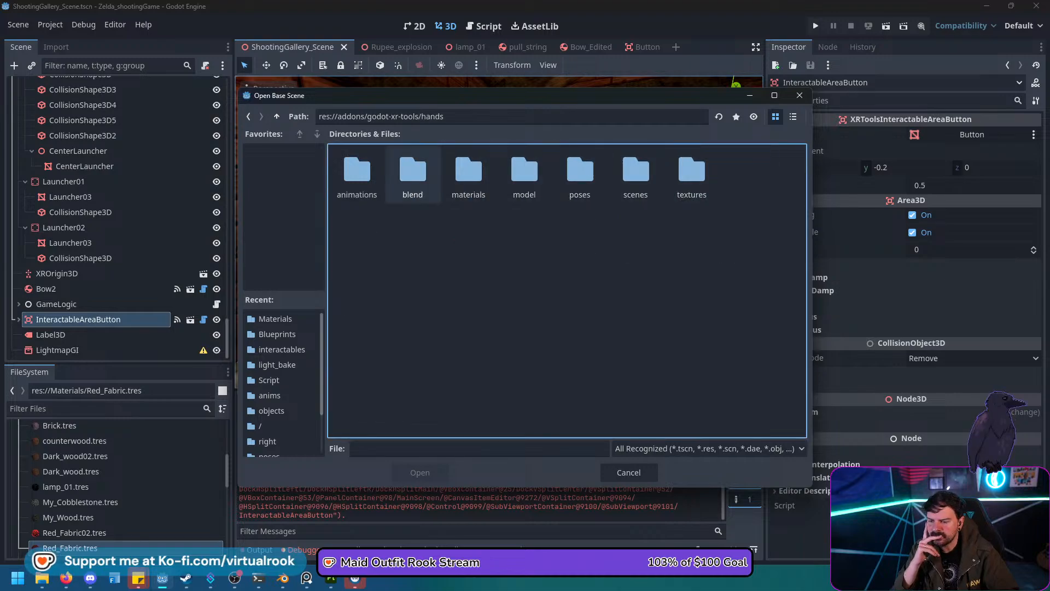
double_click(635, 174)
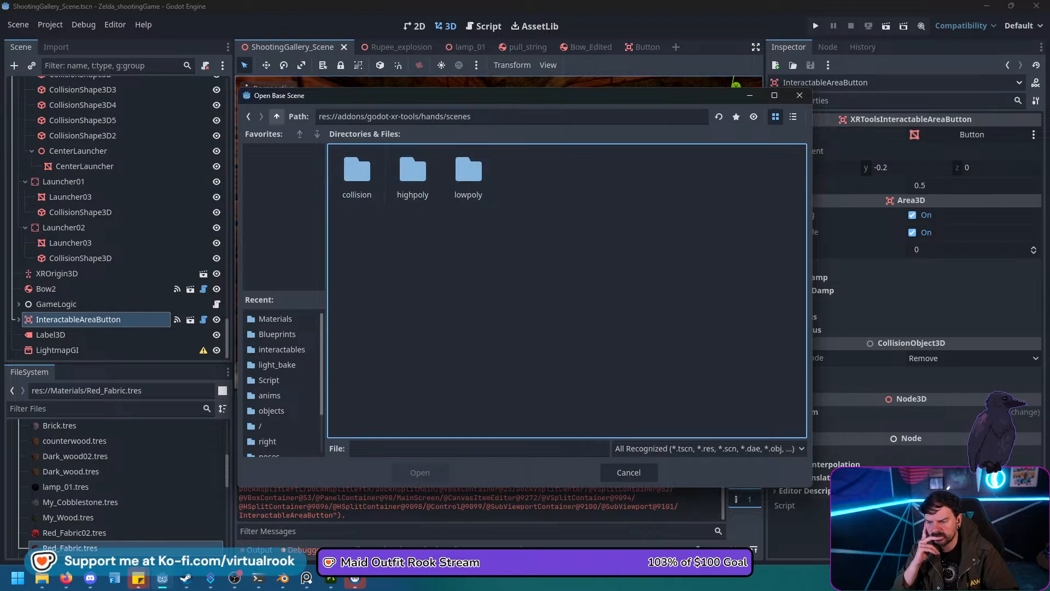
click(277, 117)
click(277, 117)
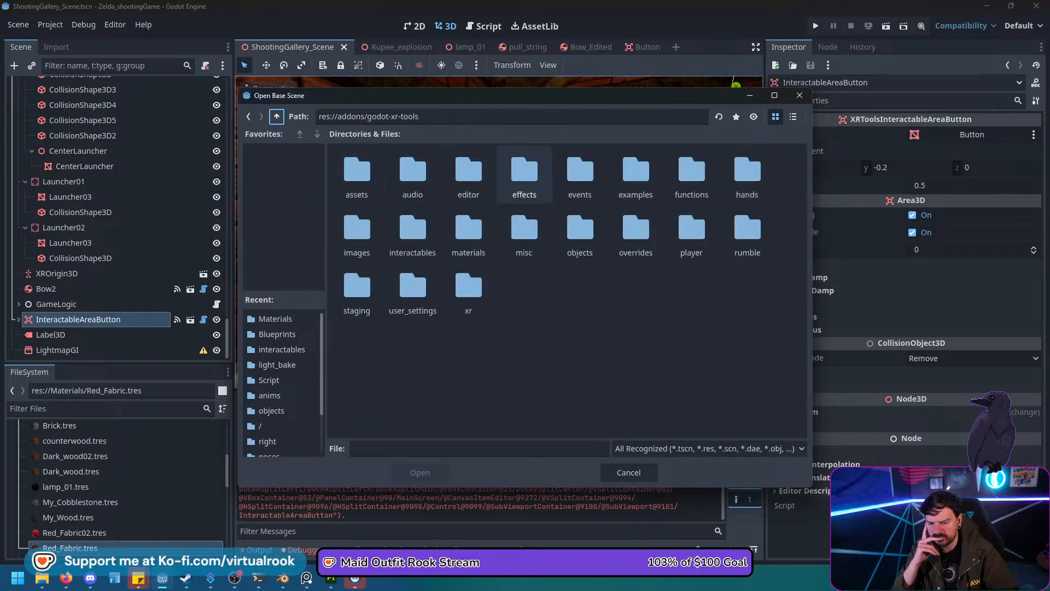
double_click(691, 174)
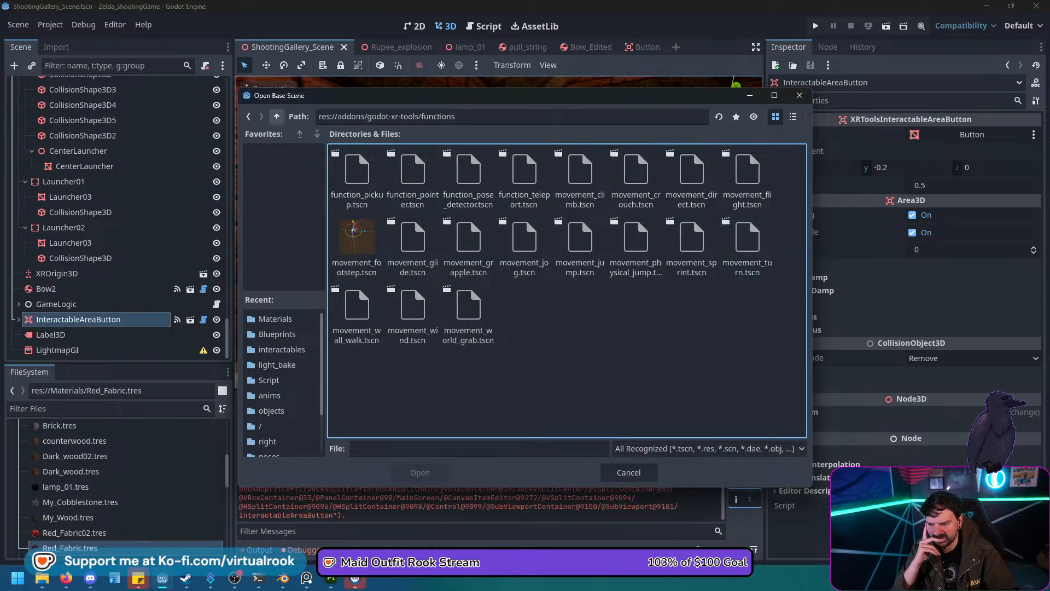
Create the new inherited scene from pickable.tscn in addons/godot-xr-tools/objects, checking the grab_points folder on the way.
click(276, 115)
click(579, 232)
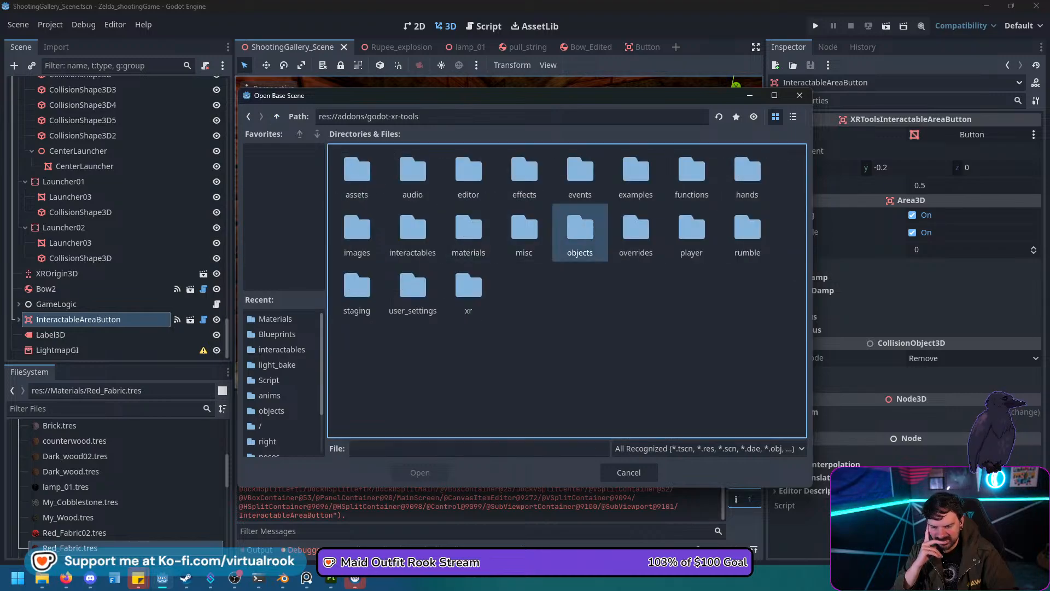
double_click(579, 232)
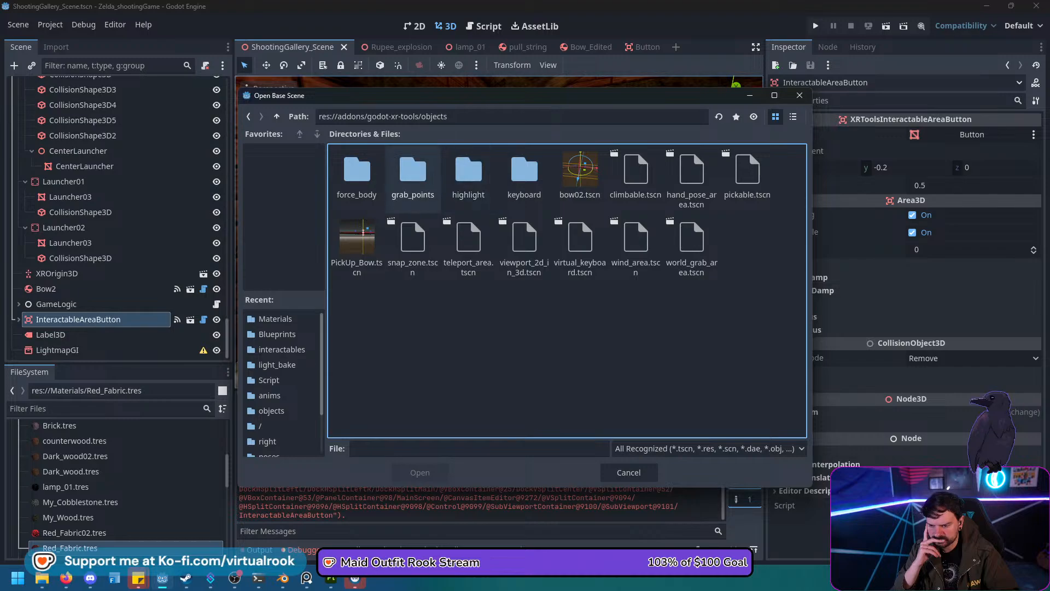
double_click(413, 173)
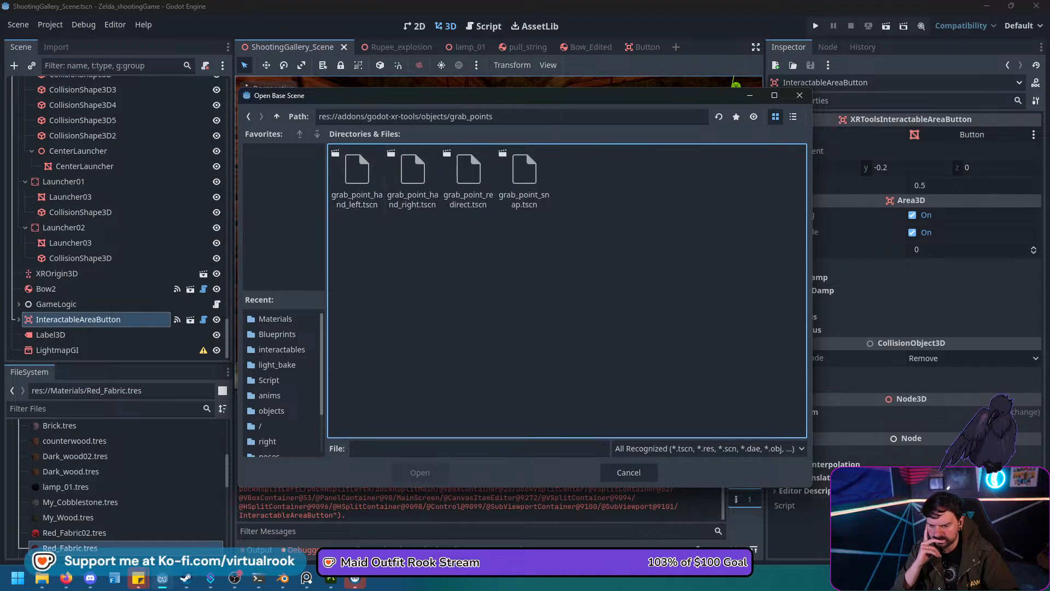
click(248, 116)
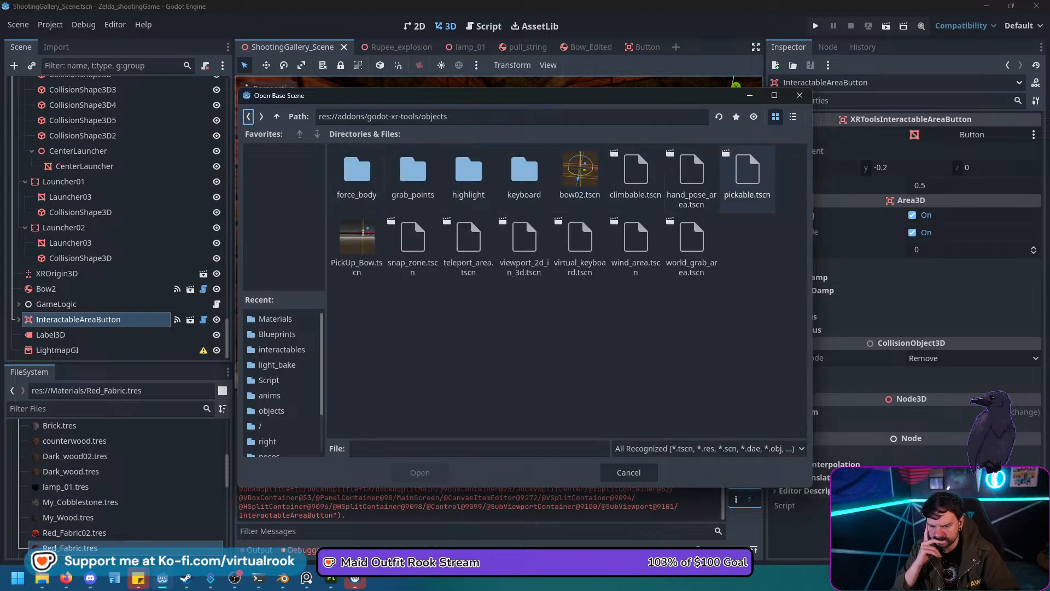
double_click(747, 175)
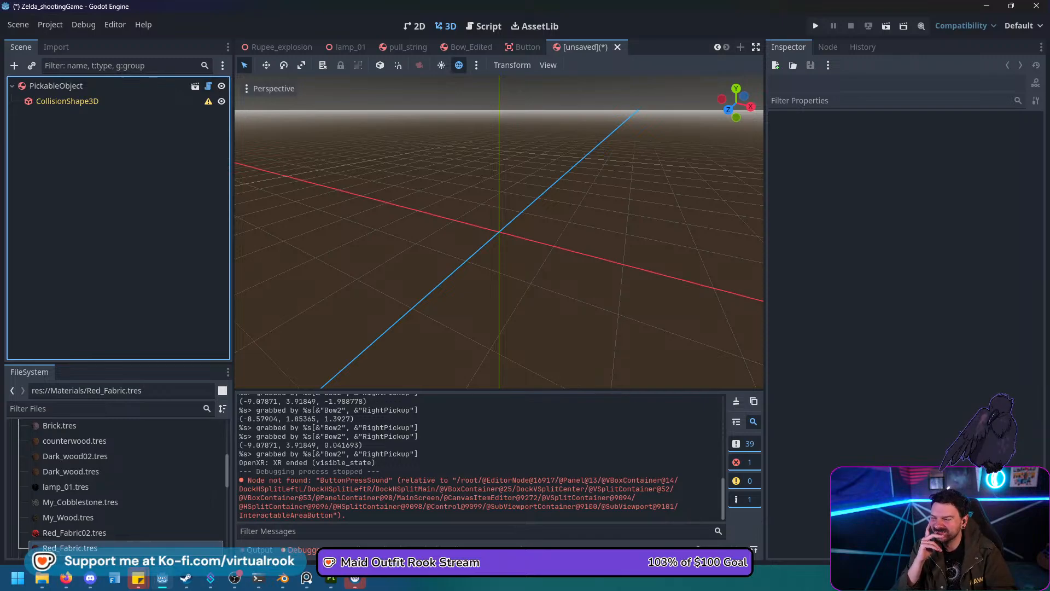
Find PullString_Easy.fbx in the project's fbx folder and instance it as a child of PickableObject.
click(67, 101)
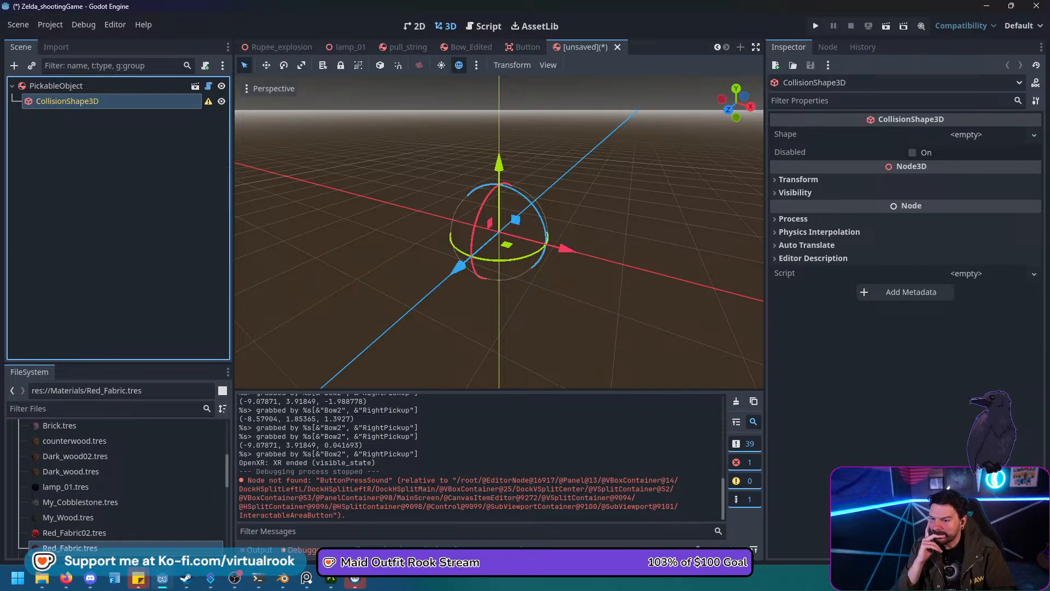
scroll(118, 481, up, 3)
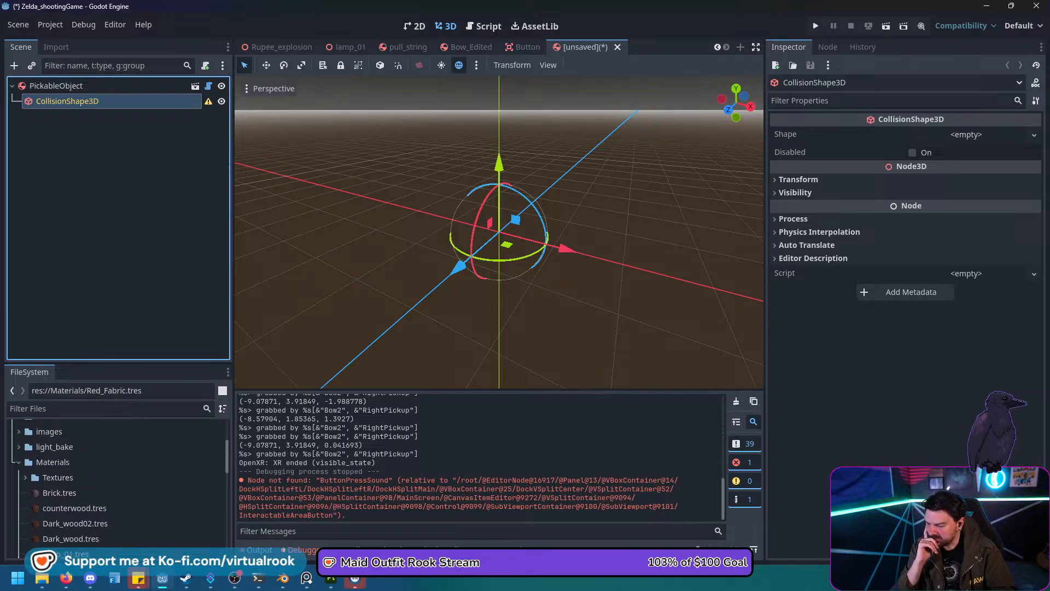
scroll(117, 481, down, 5)
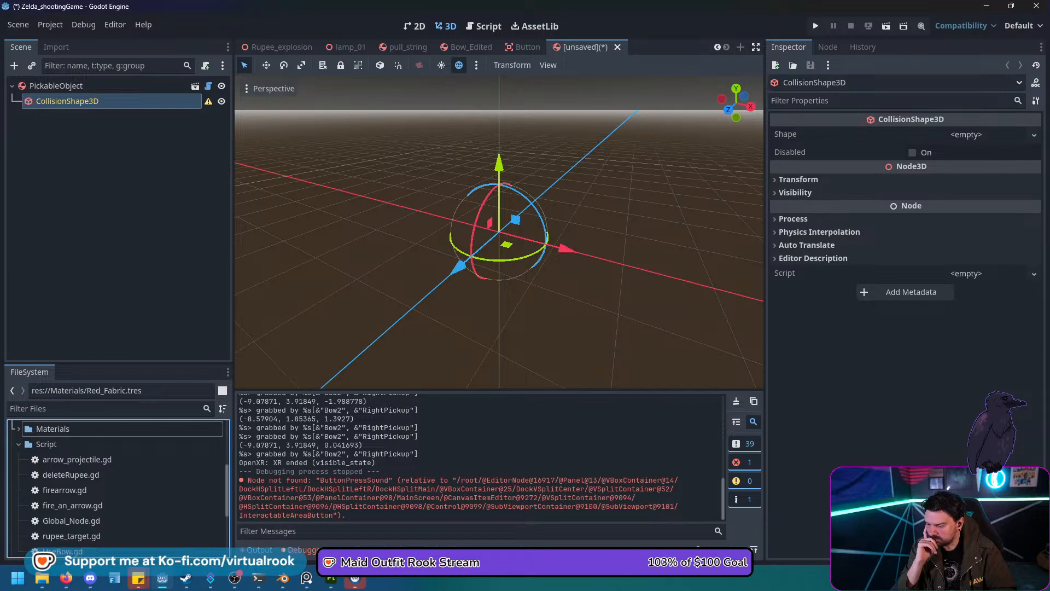
scroll(118, 481, down, 3)
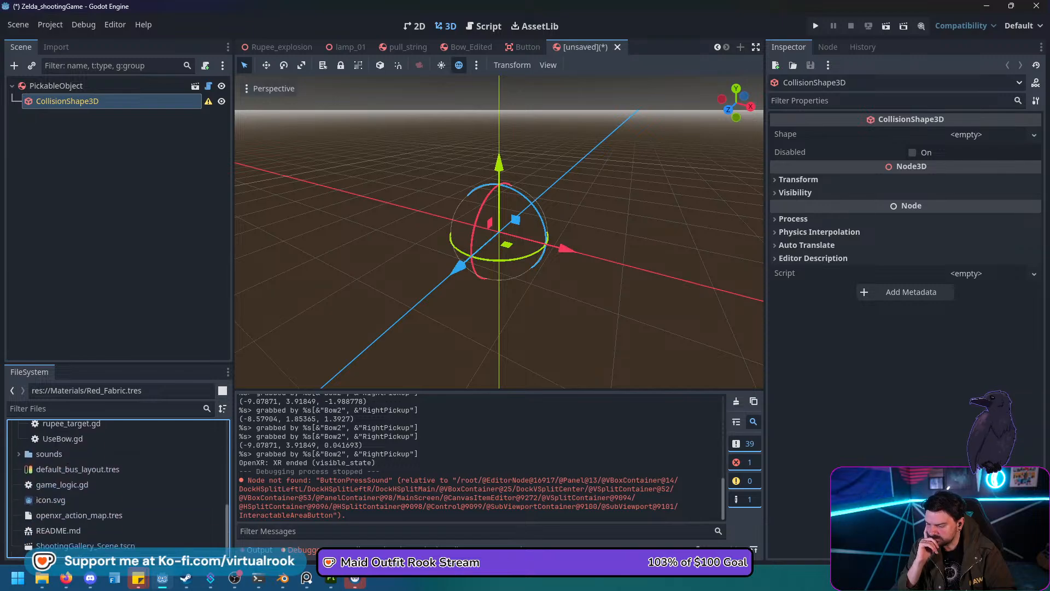
scroll(118, 482, up, 10)
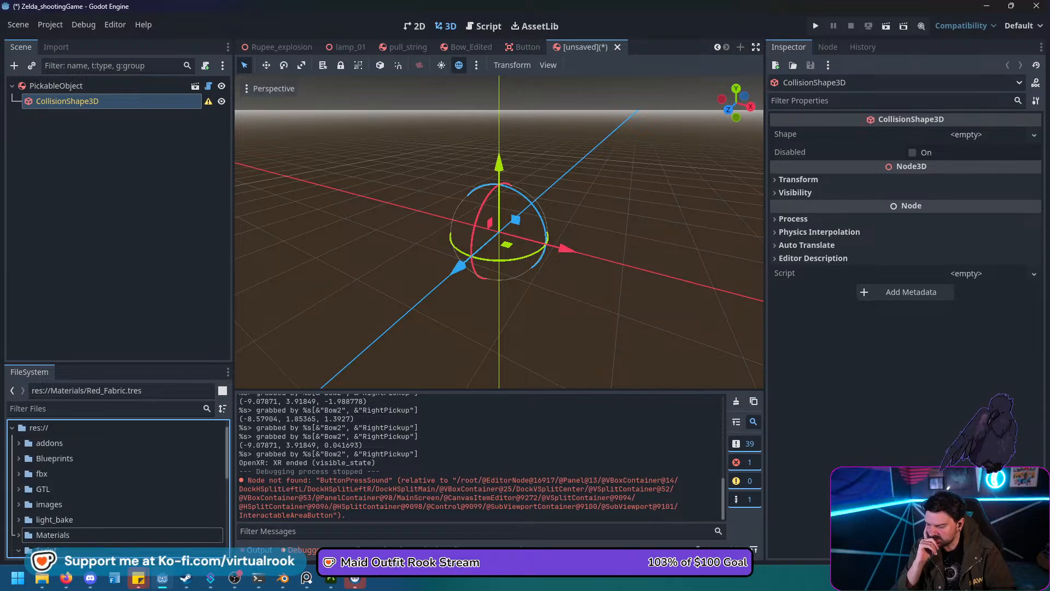
click(18, 473)
scroll(117, 481, down, 3)
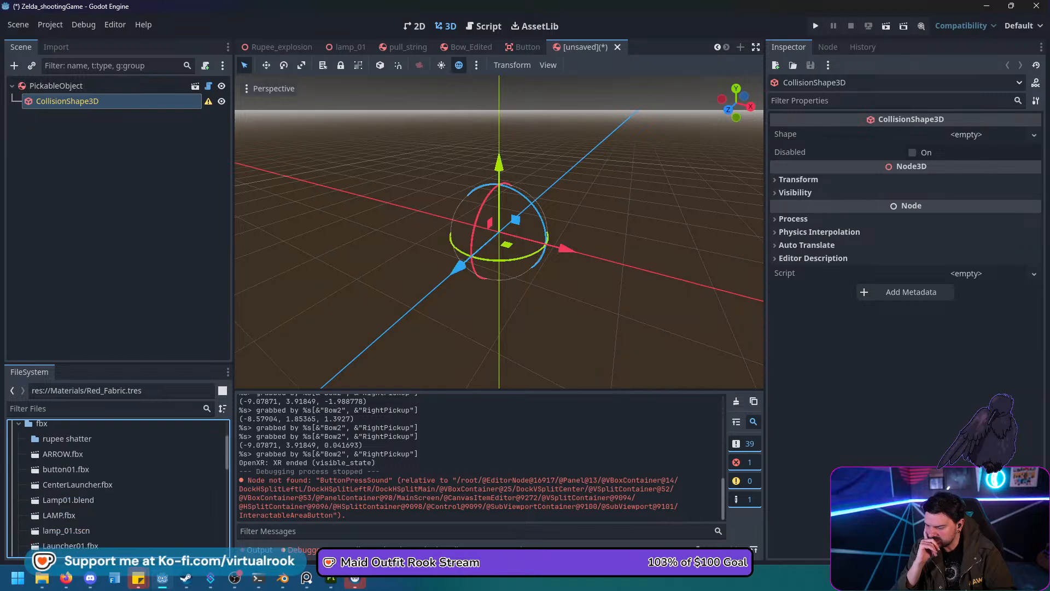
scroll(118, 481, down, 4)
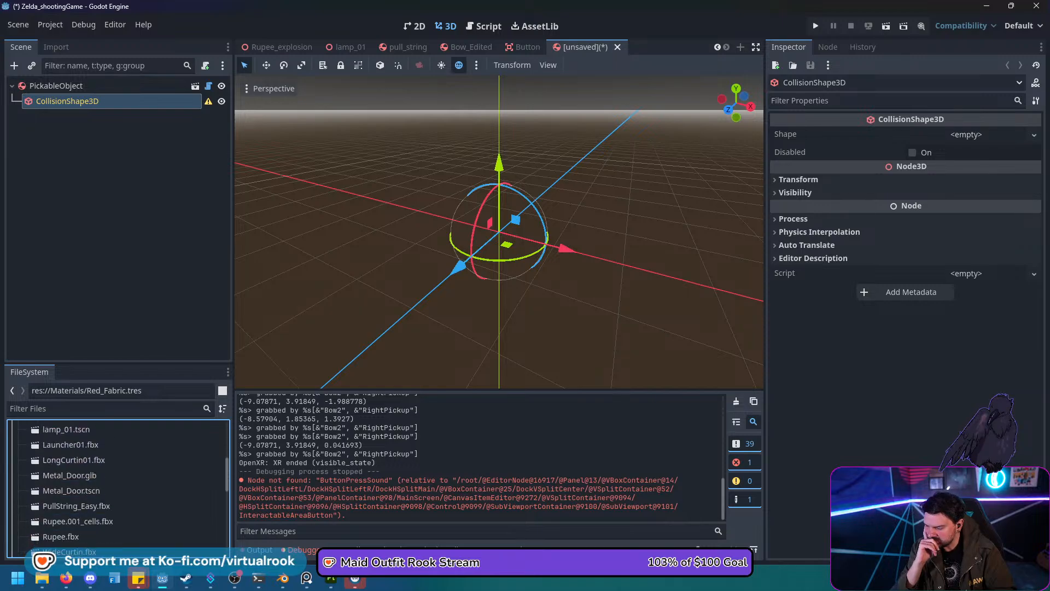
drag(77, 505, 61, 95)
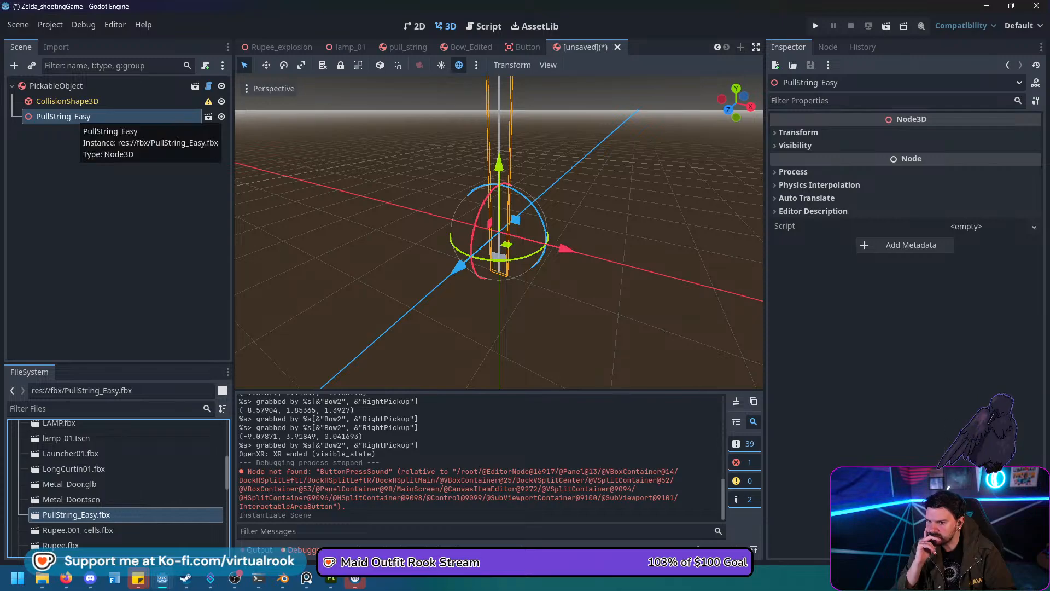
Make the PullString_Easy instance local, move its mesh directly under PickableObject and delete the leftover parent node.
right_click(63, 116)
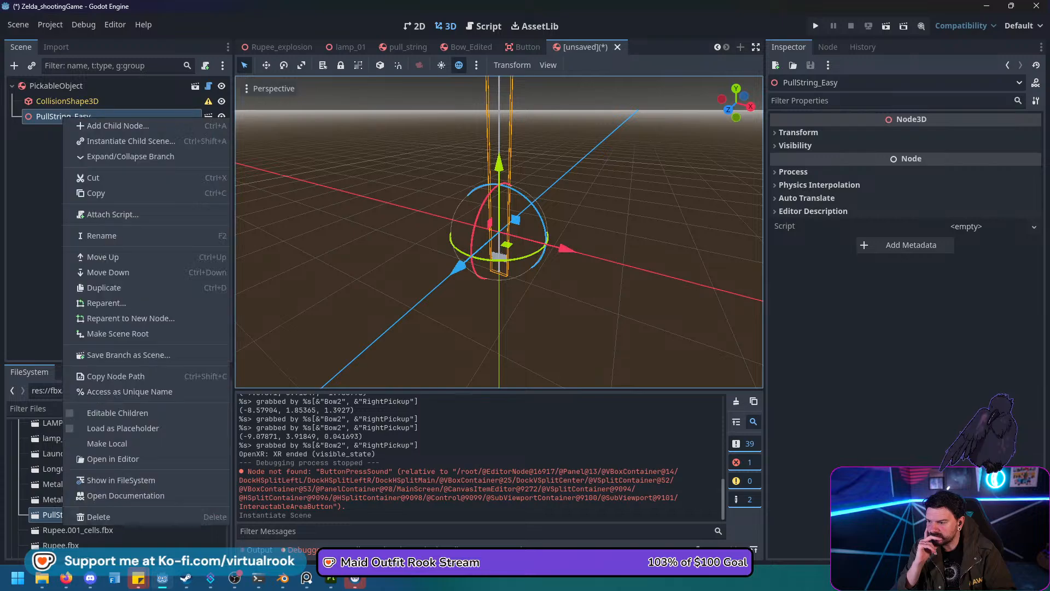
click(109, 443)
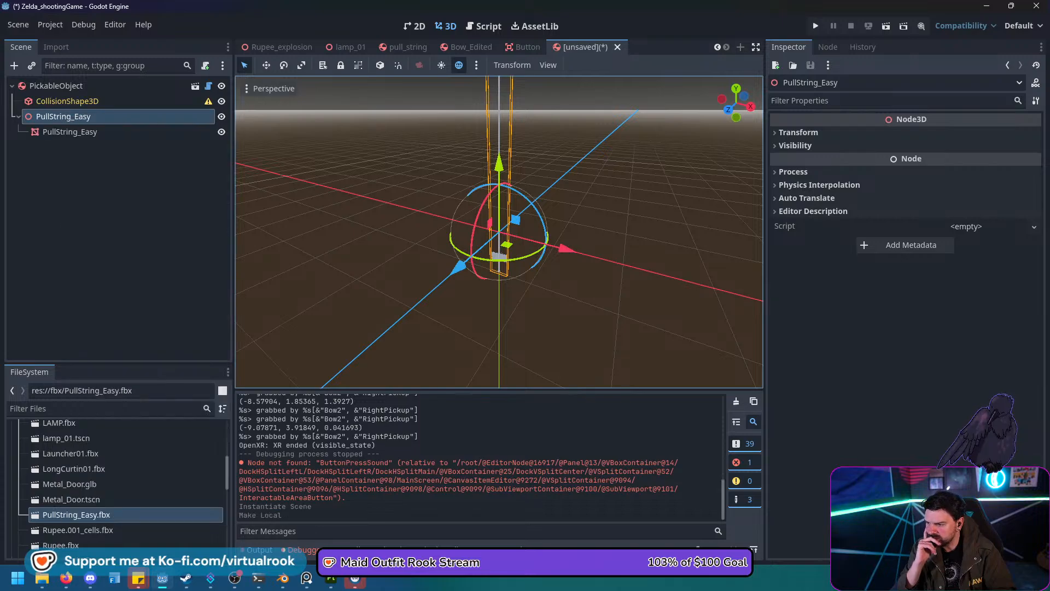
drag(70, 132, 52, 86)
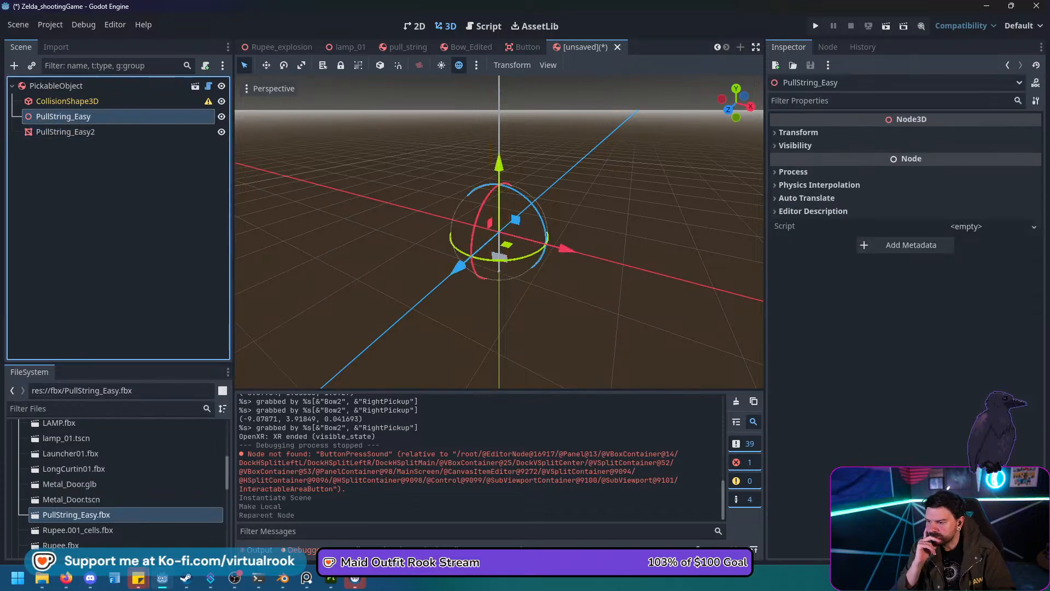
key(Delete)
key(Return)
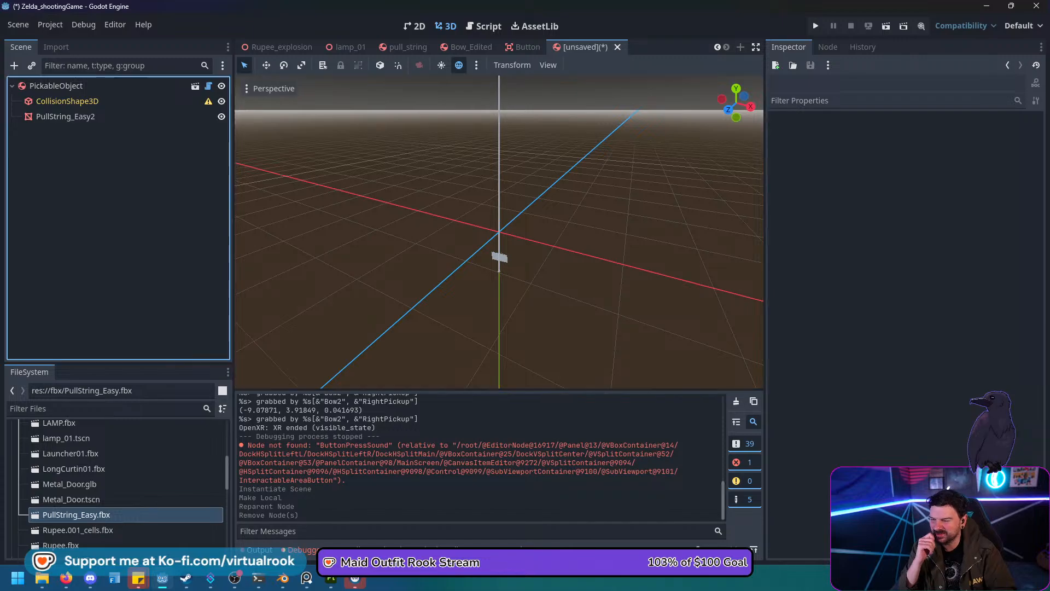
Try a Trimesh collision shape placed as a sibling of the PullString_Easy2 mesh, and delete it.
click(65, 116)
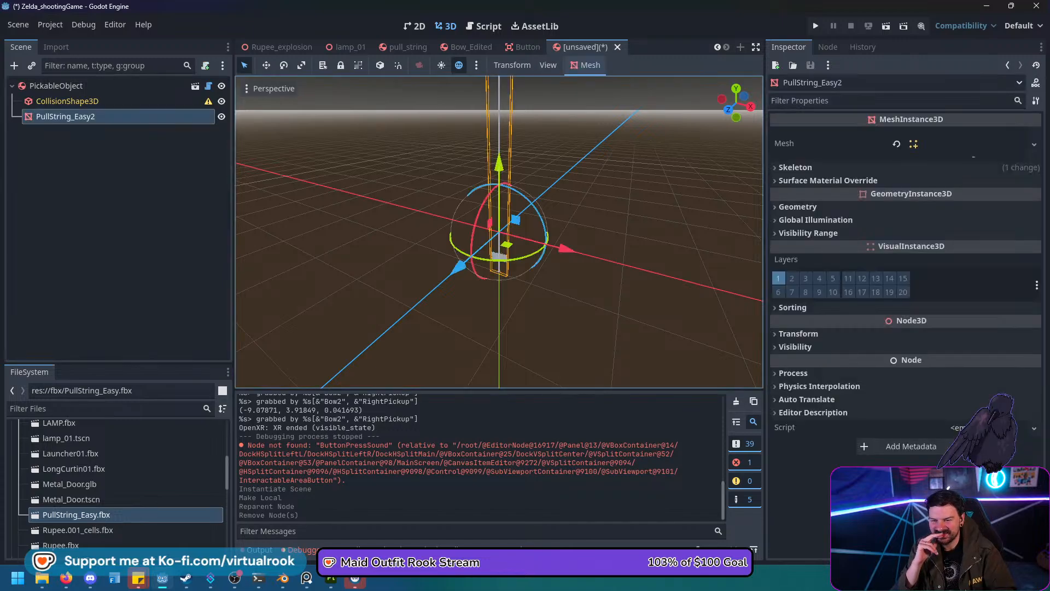
click(547, 65)
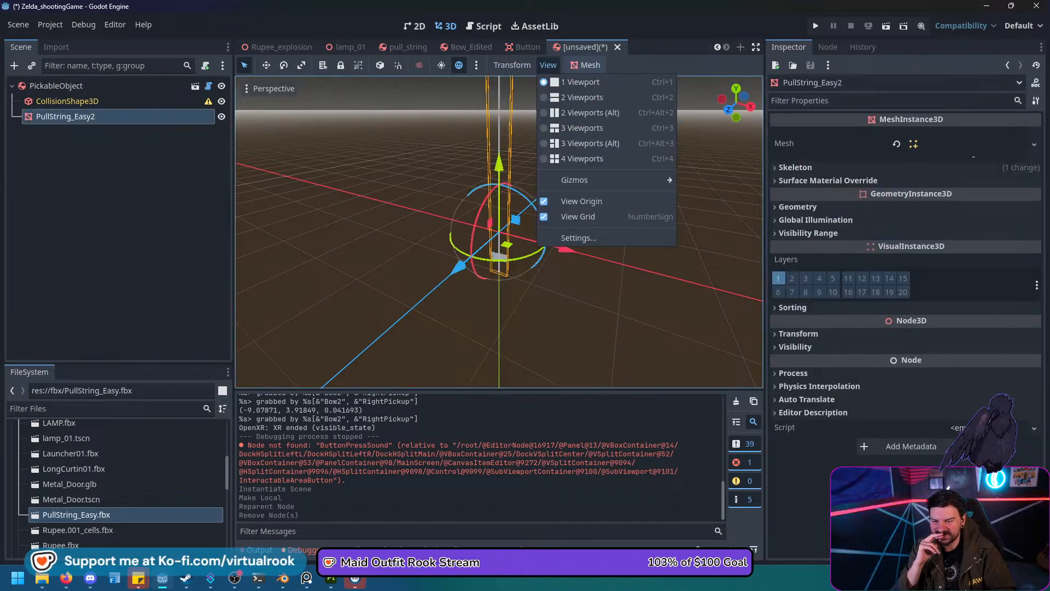
key(Escape)
click(586, 65)
click(596, 77)
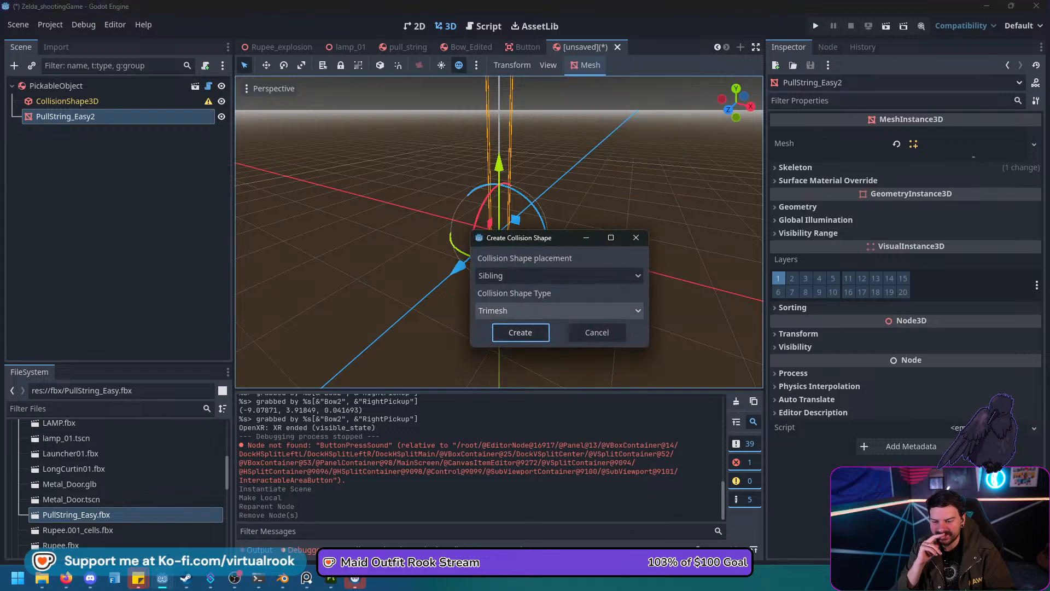
click(520, 330)
click(118, 218)
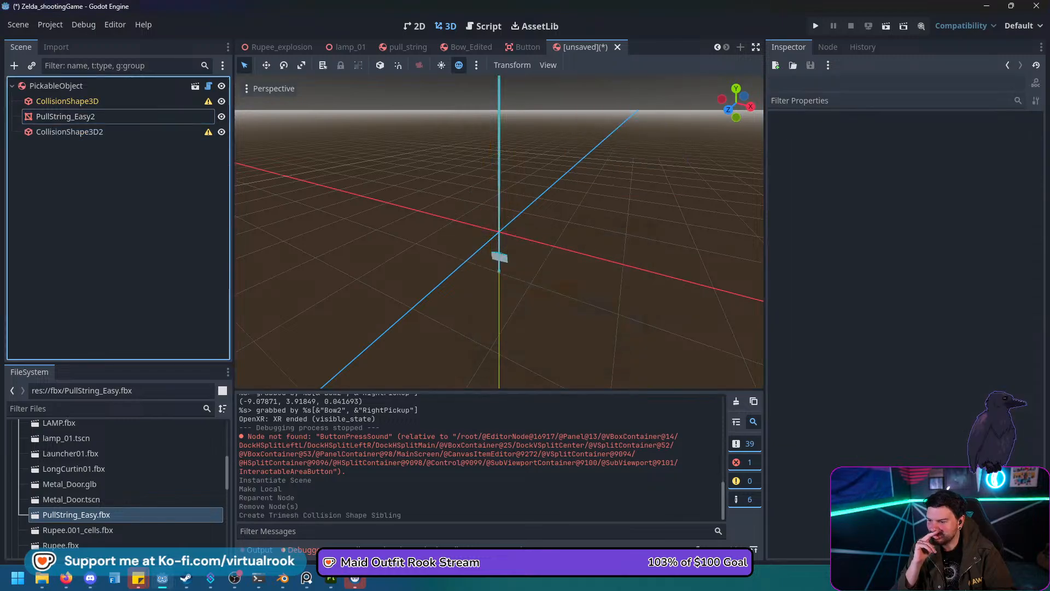
click(70, 132)
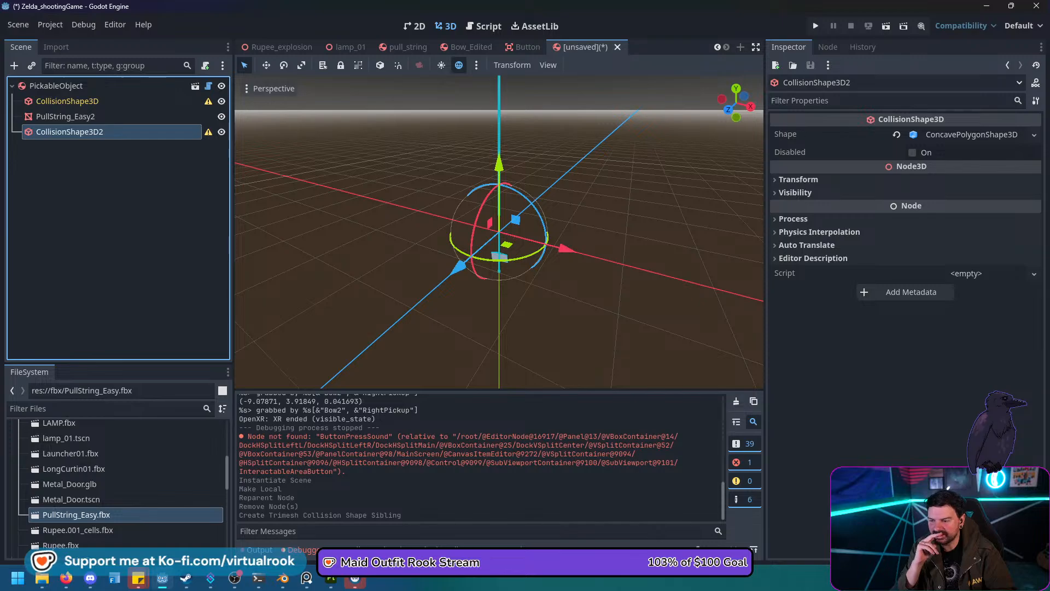
key(Delete)
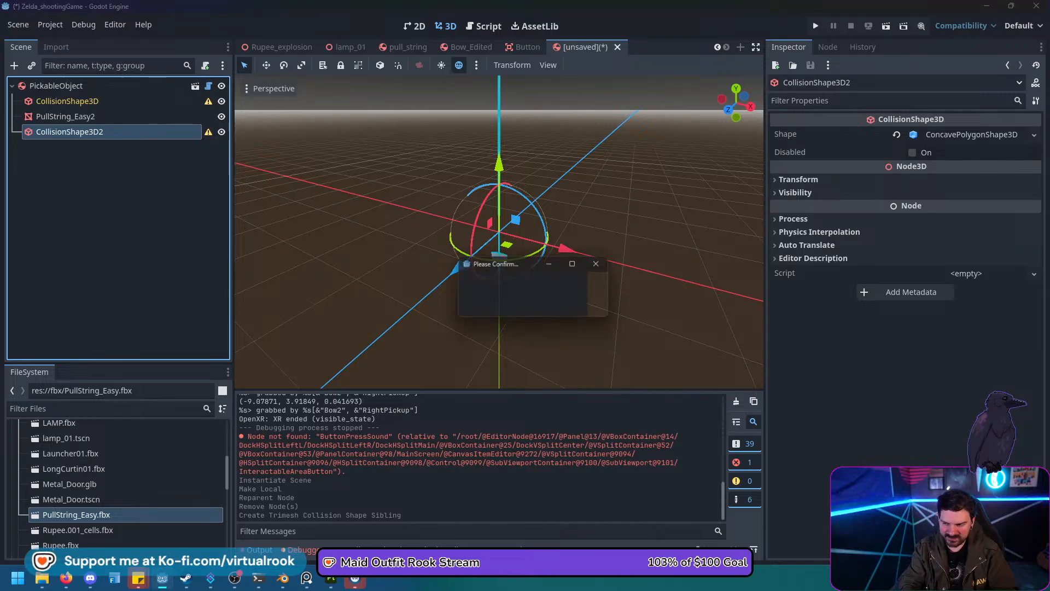
key(Return)
click(65, 116)
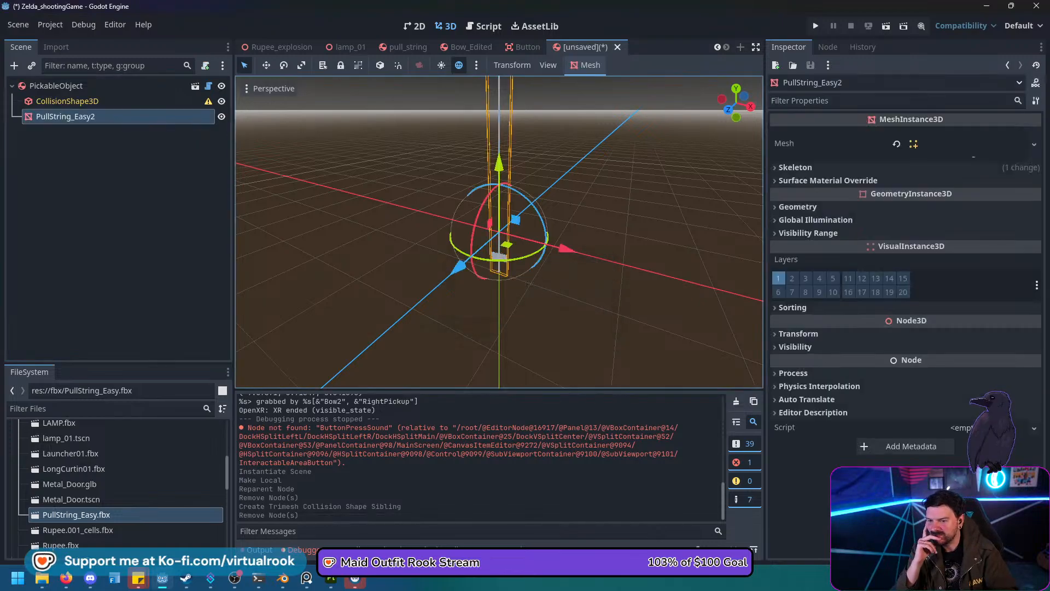
click(586, 65)
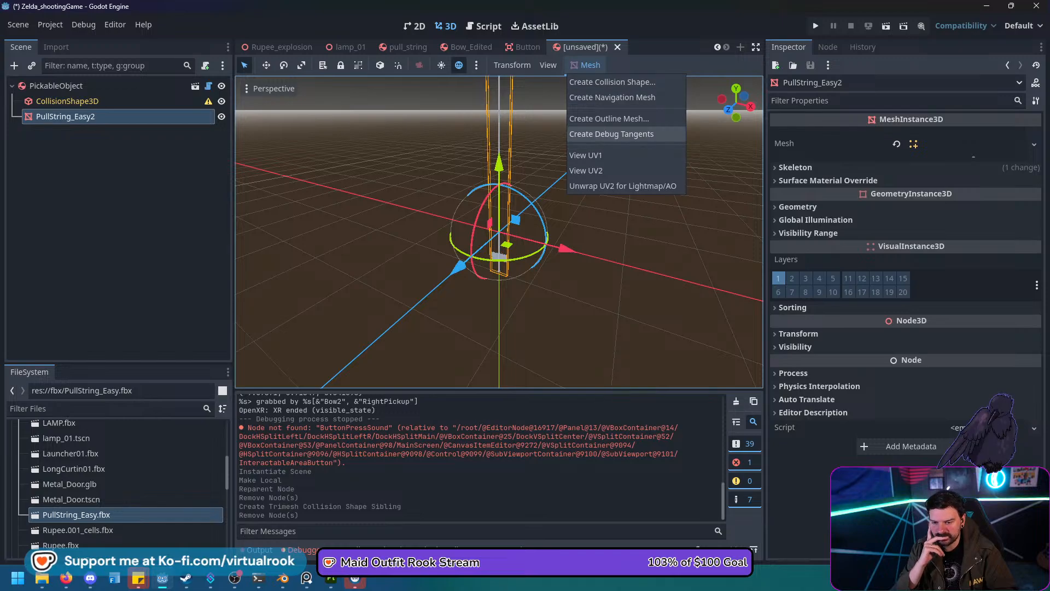
click(55, 85)
click(56, 85)
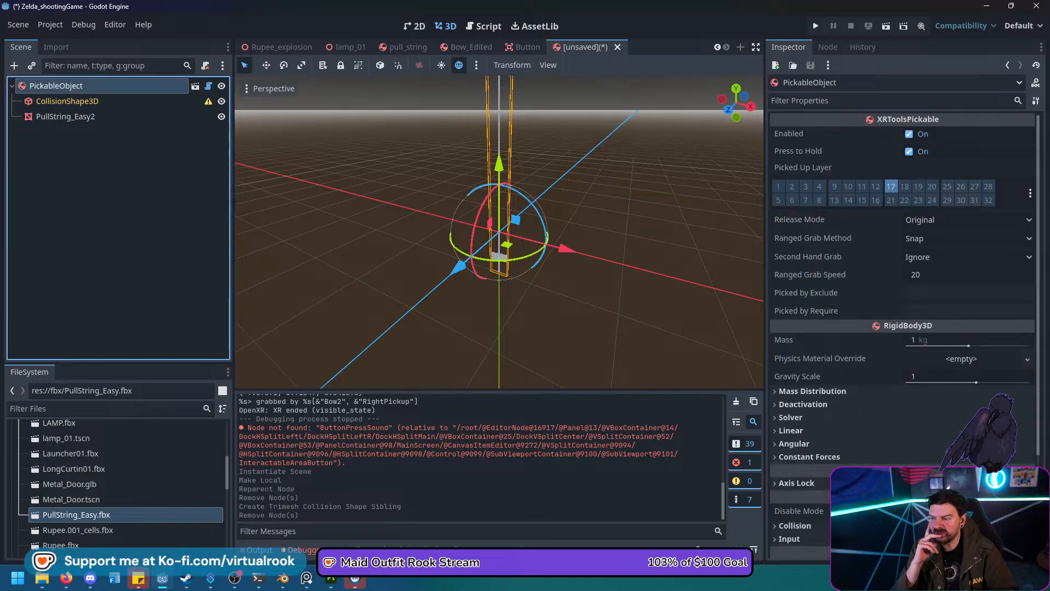
right_click(66, 89)
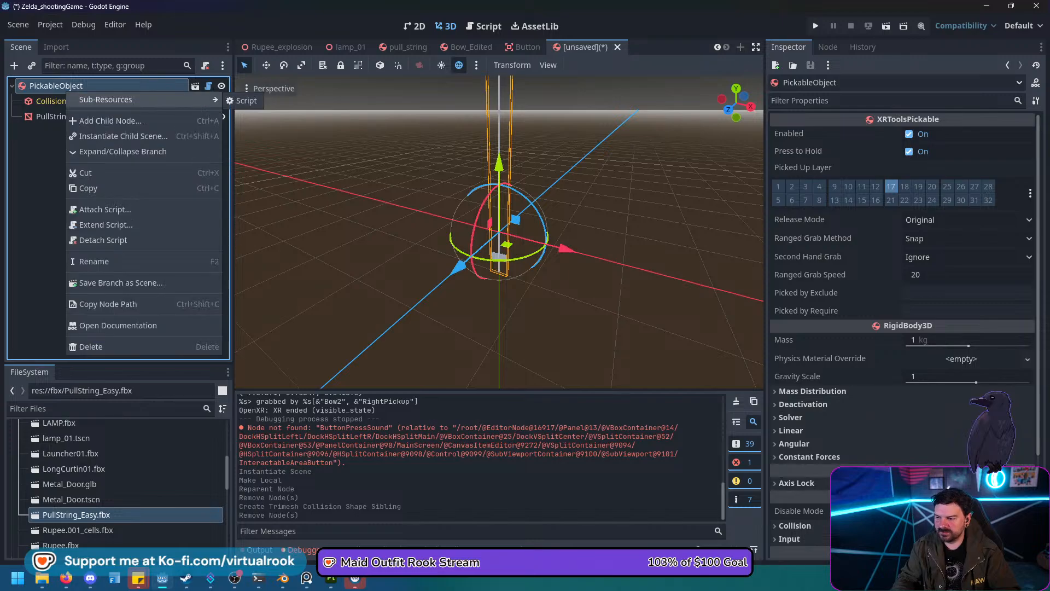
Give CollisionShape3D a CylinderShape3D and shrink its radius to about 0.019 m to match the string's thickness.
click(57, 101)
click(56, 101)
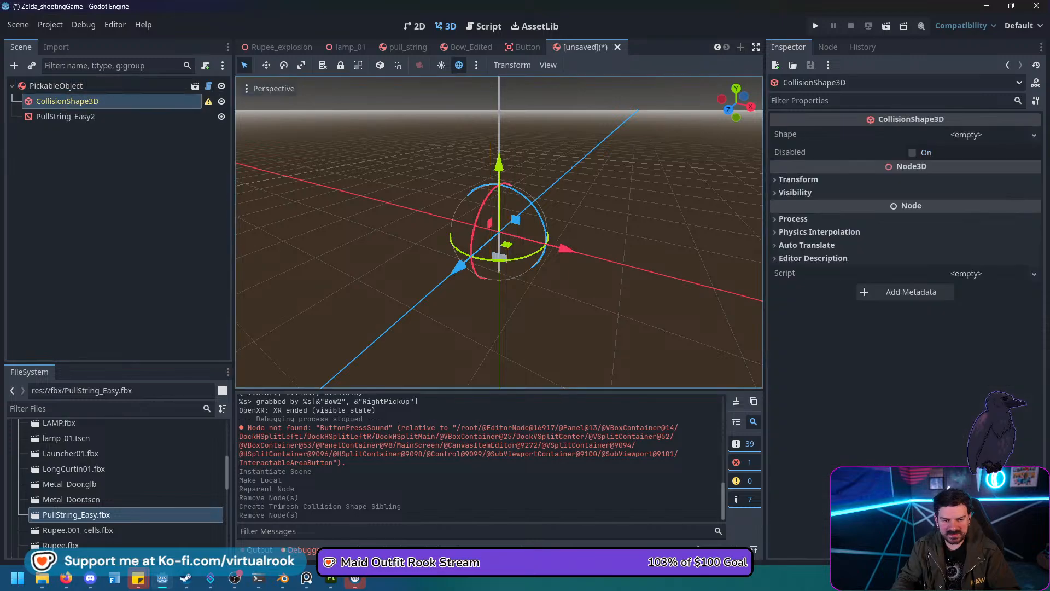
click(965, 134)
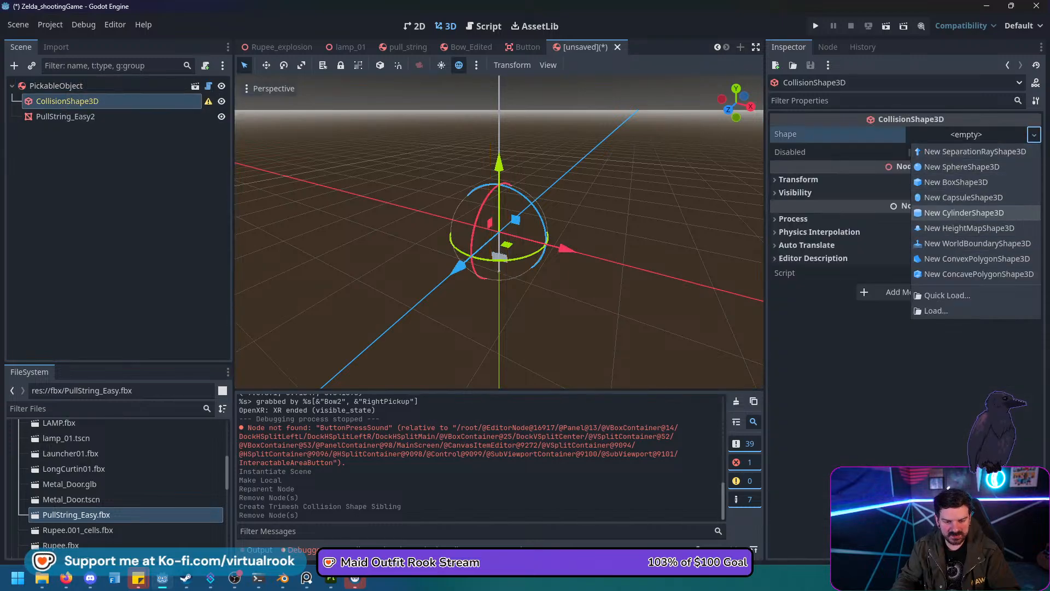
click(973, 213)
scroll(499, 232, up, 3)
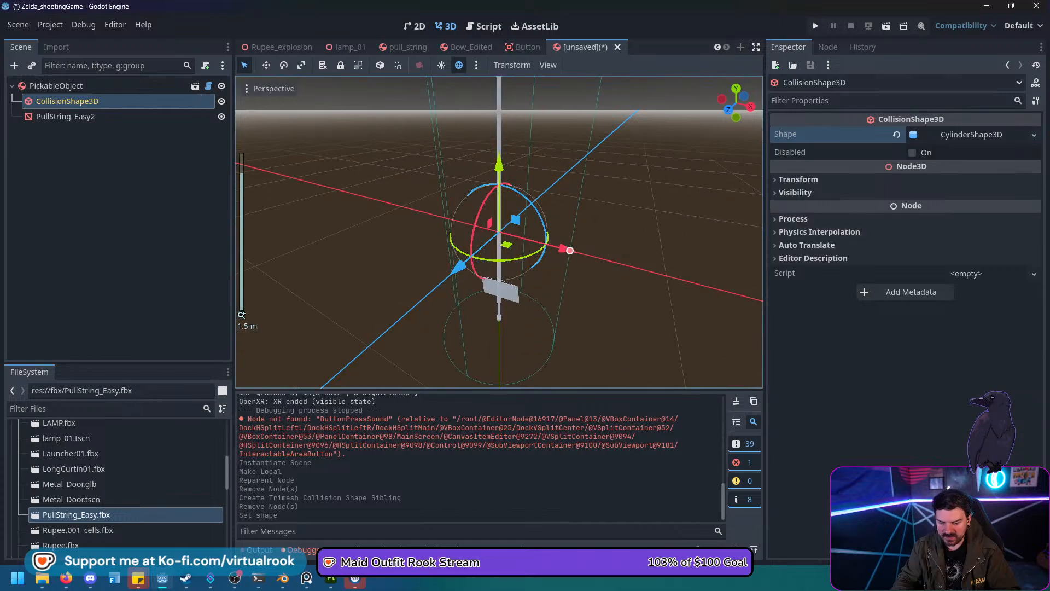
drag(569, 250, 501, 232)
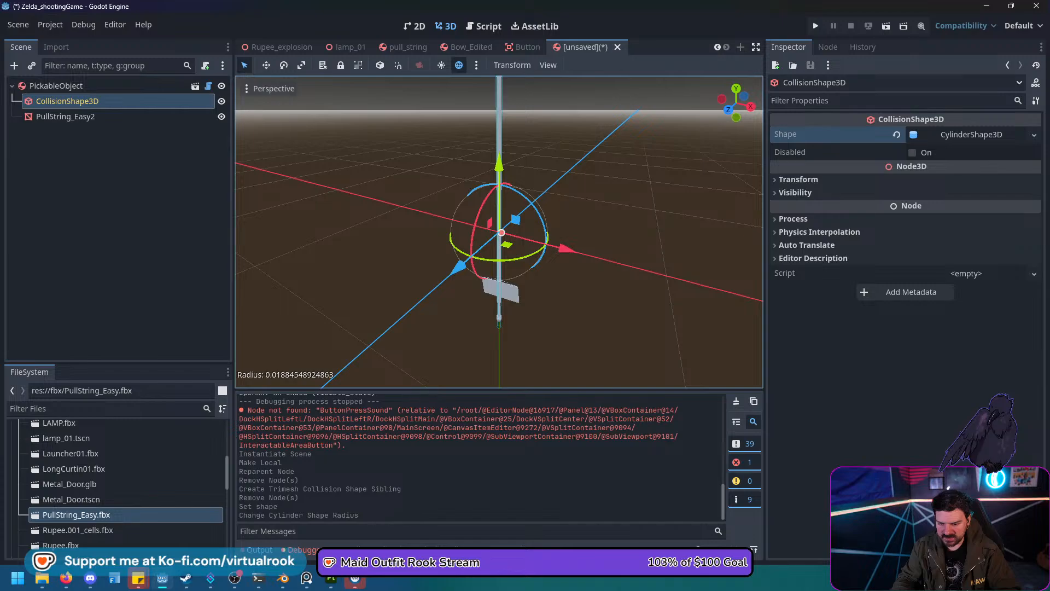
Shorten the collision cylinder and move it down to the lower end of the pull string.
scroll(500, 232, down, 5)
scroll(500, 232, up, 5)
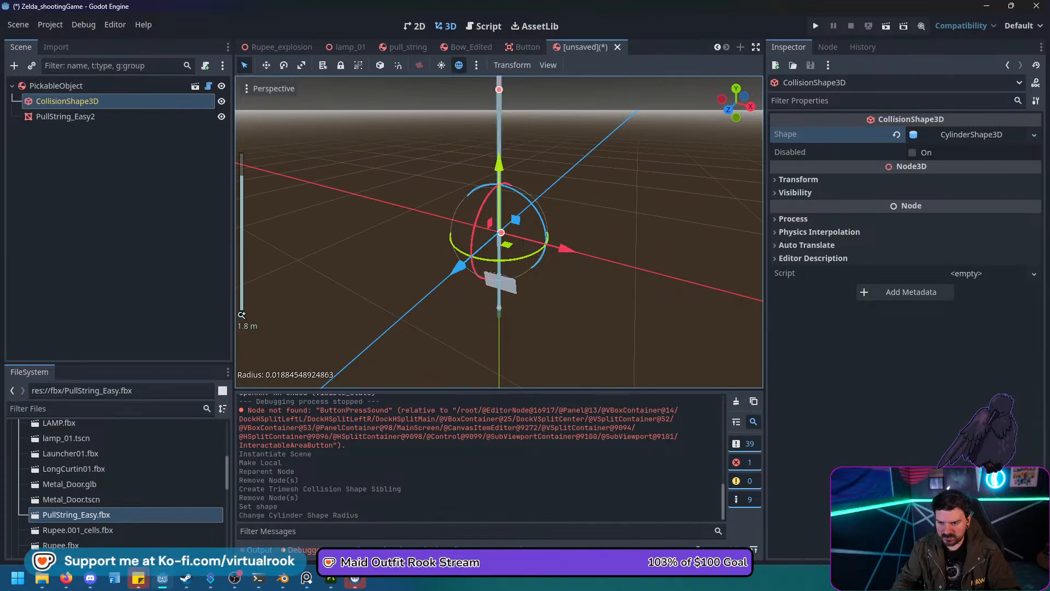
drag(498, 89, 499, 156)
drag(499, 192, 498, 209)
scroll(498, 209, up, 6)
drag(498, 166, 498, 284)
middle_drag(514, 287, 372, 223)
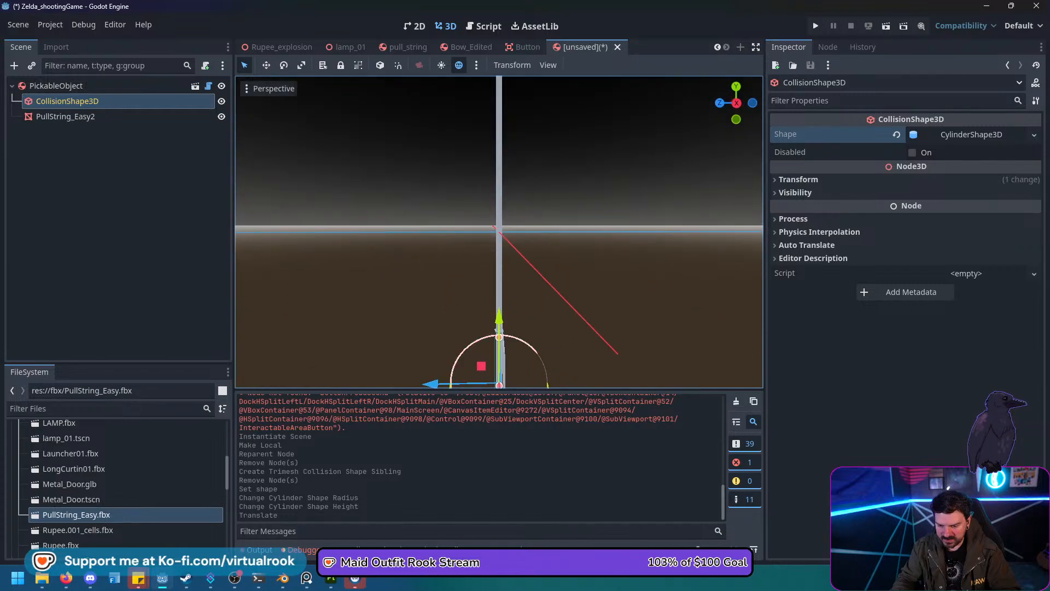
shift+middle_drag(498, 369, 350, 241)
scroll(350, 240, down, 4)
middle_drag(449, 230, 407, 238)
scroll(475, 222, up, 7)
click(118, 218)
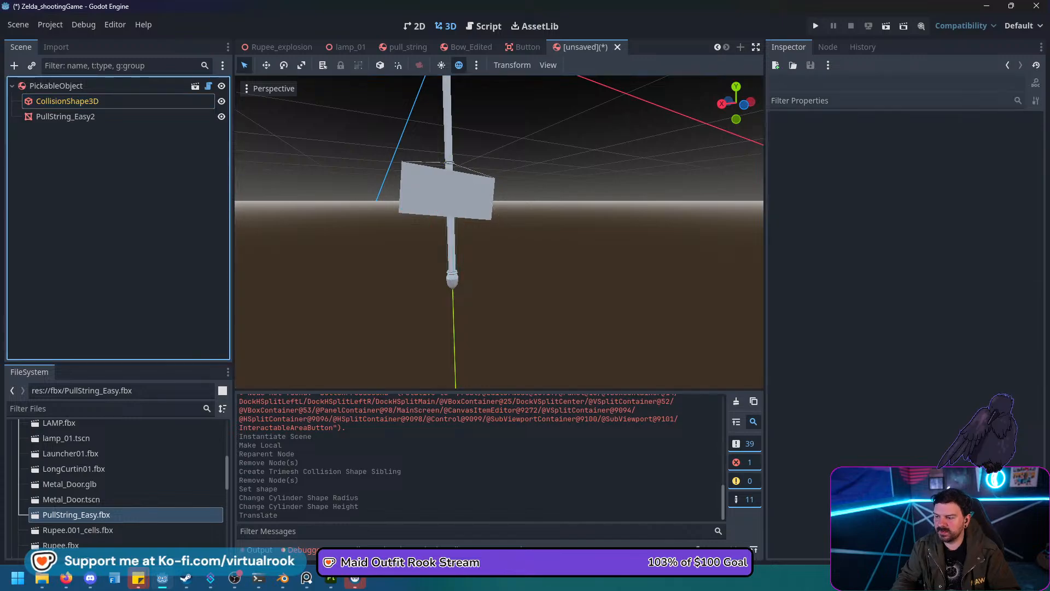
Instantiate grab_point_hand_left.tscn as a child of PickableObject and make it visible.
right_click(61, 86)
key(Escape)
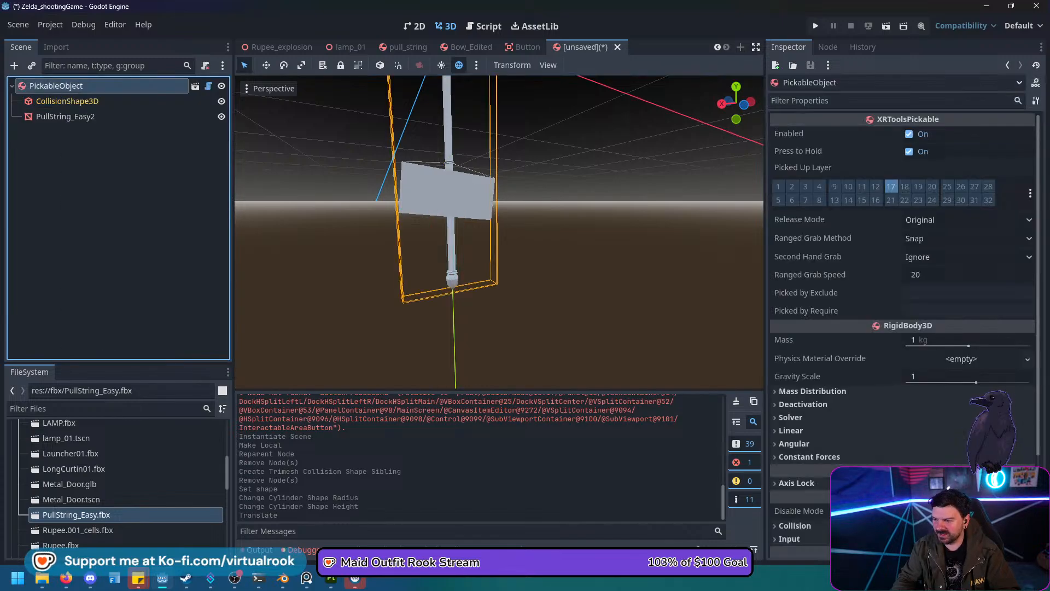
key(ctrl+shift+a)
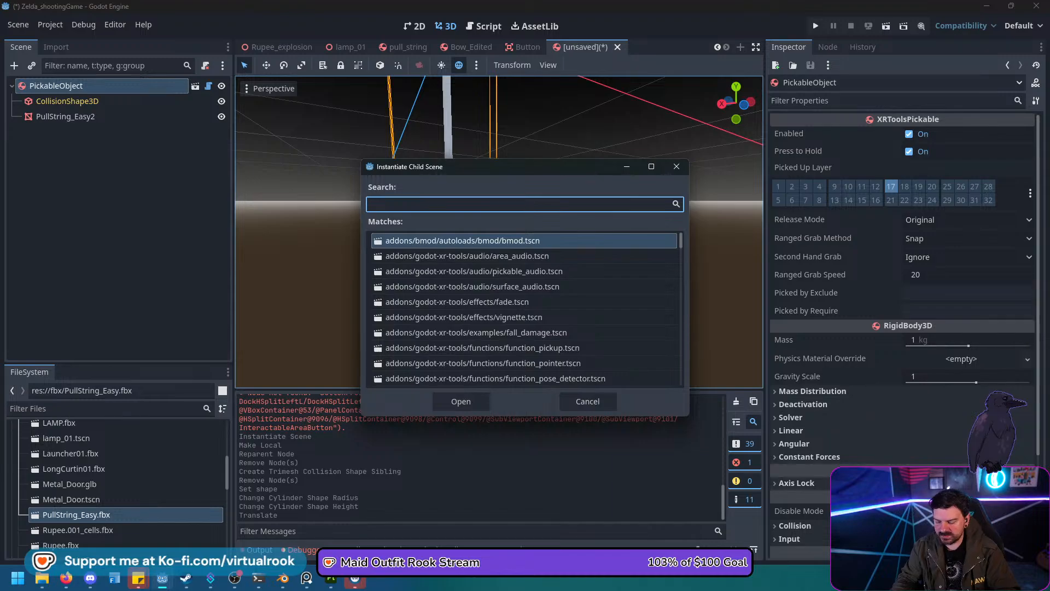
text(grab)
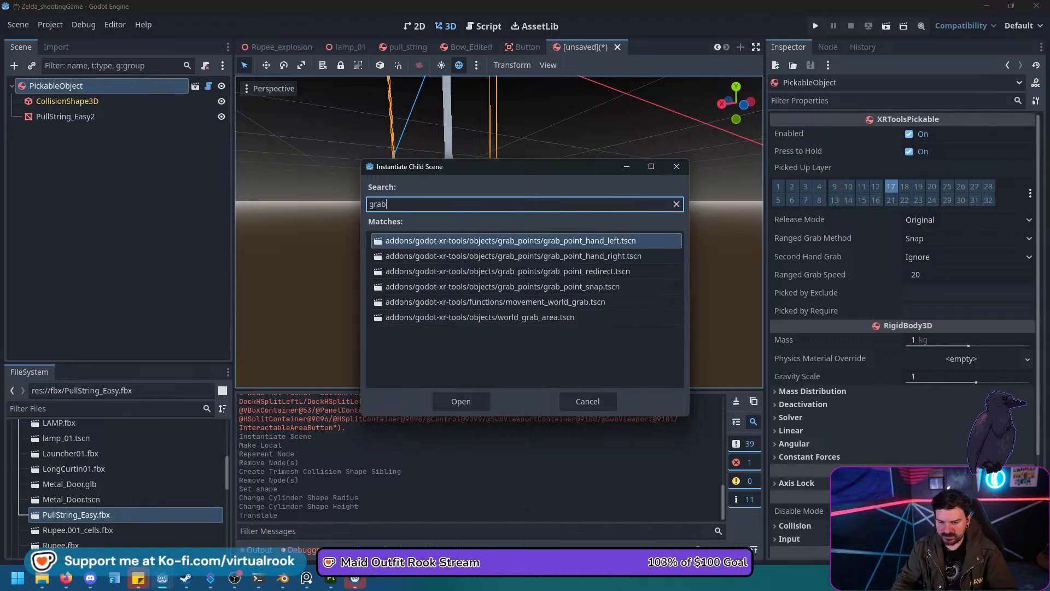
click(461, 402)
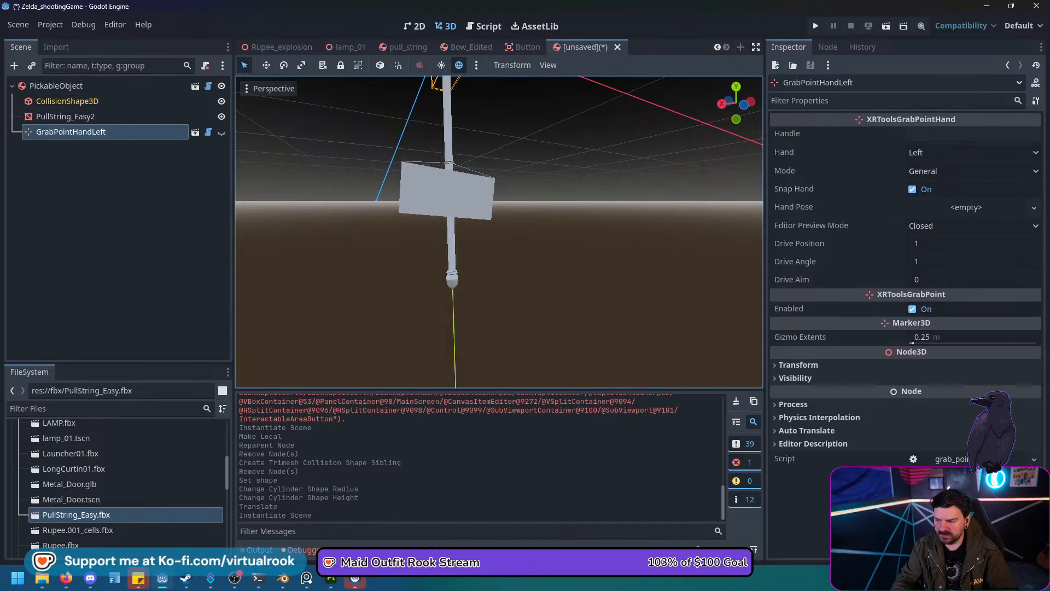
click(222, 132)
Turn GrabPointHandLeft 180° about Y and move it down so the hand wraps the string below the plate.
scroll(499, 232, down, 3)
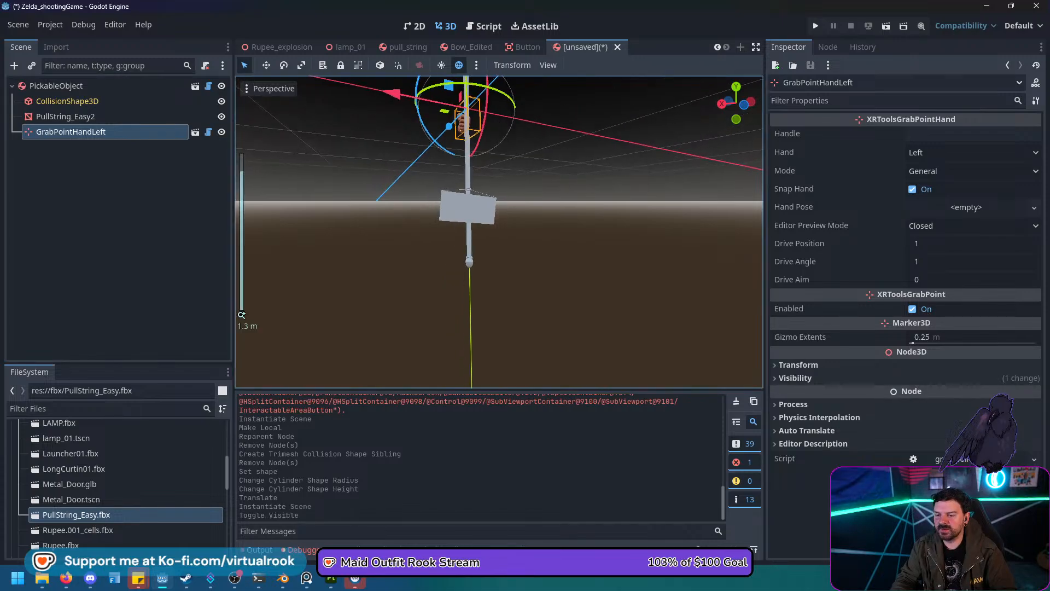
middle_drag(499, 231, 592, 295)
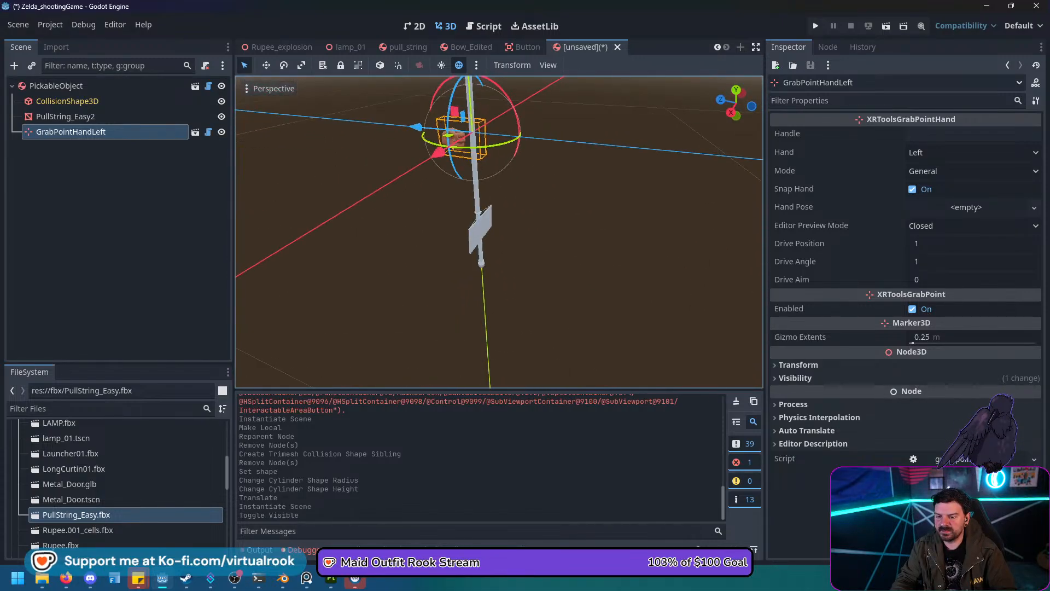
drag(503, 144, 485, 179)
scroll(443, 105, down, 6)
key(w)
scroll(486, 179, up, 12)
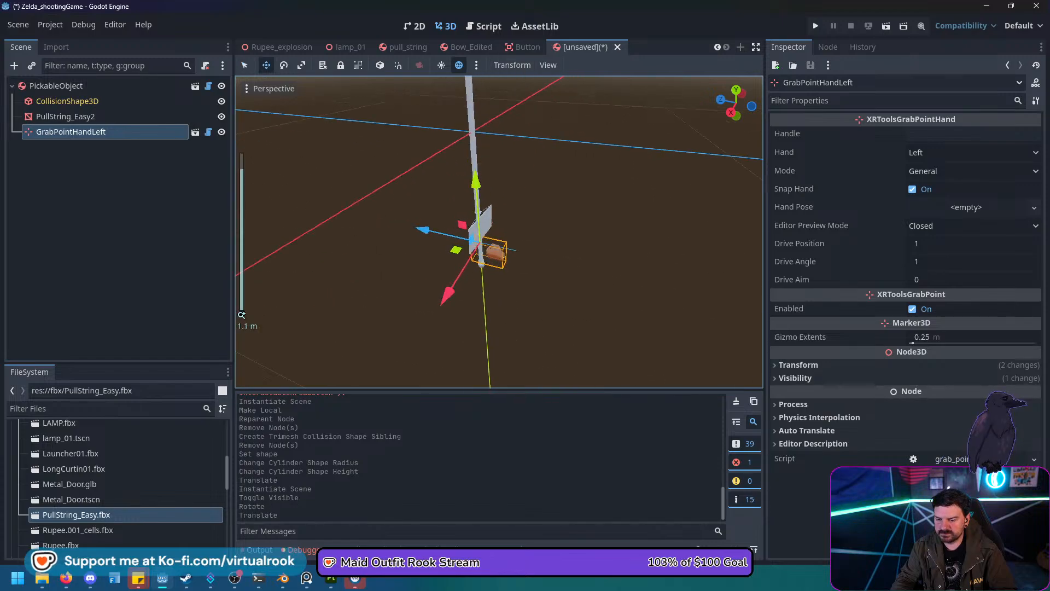
drag(412, 235, 380, 228)
middle_drag(380, 228, 240, 171)
scroll(499, 232, up, 8)
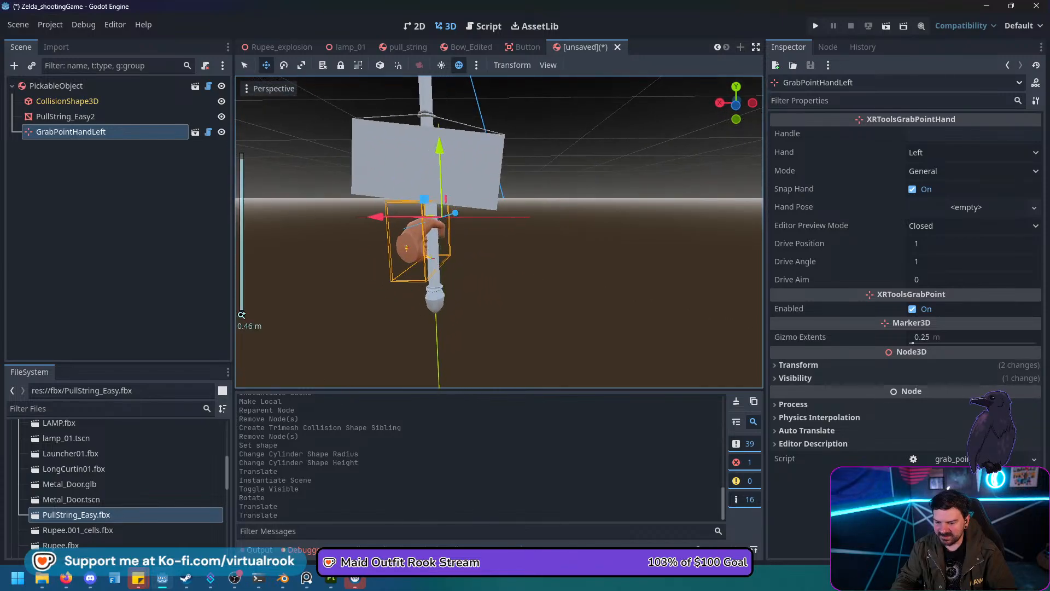
drag(439, 146, 440, 160)
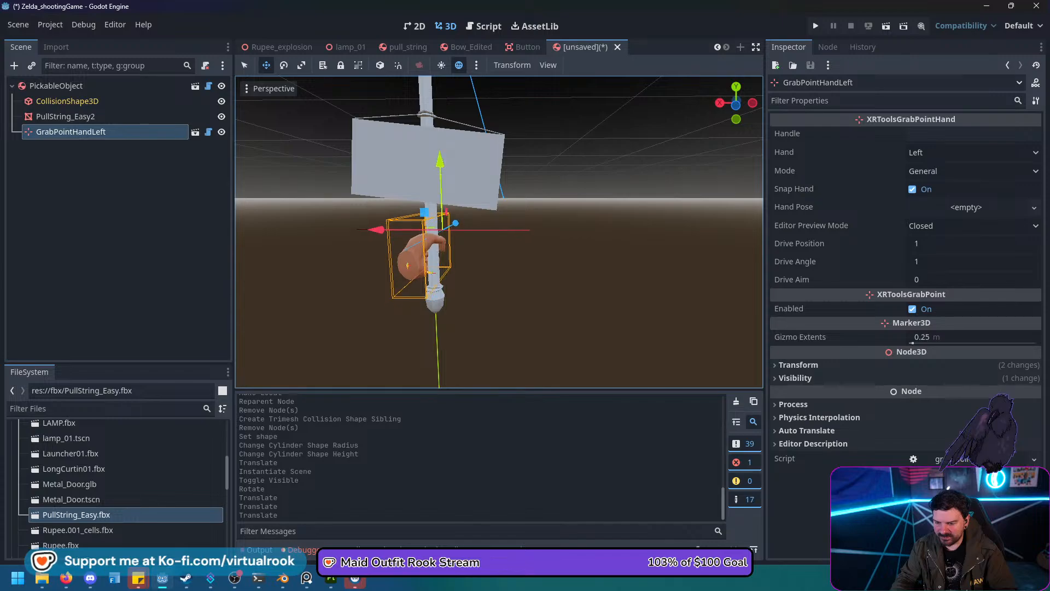
drag(375, 230, 379, 230)
middle_drag(379, 230, 240, 217)
Tilt GrabPointHandLeft about 16.8° around X and nudge it to about (-0.012, -0.708, 0.079) so the hand grips the string.
key(e)
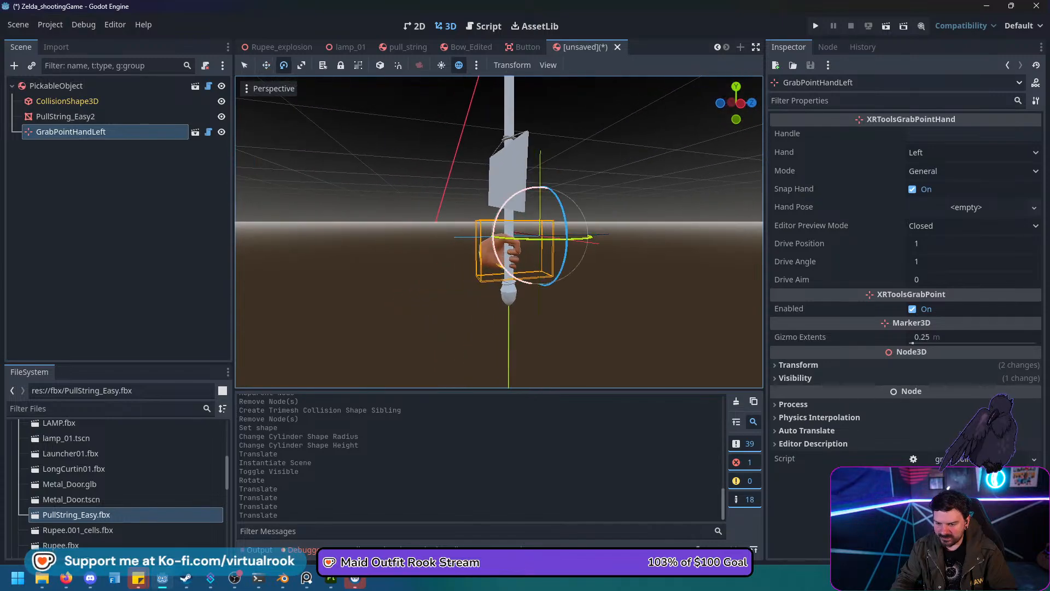
mouse_move(501, 210)
mouse_down()
mouse_move(494, 234)
mouse_move(495, 223)
mouse_up()
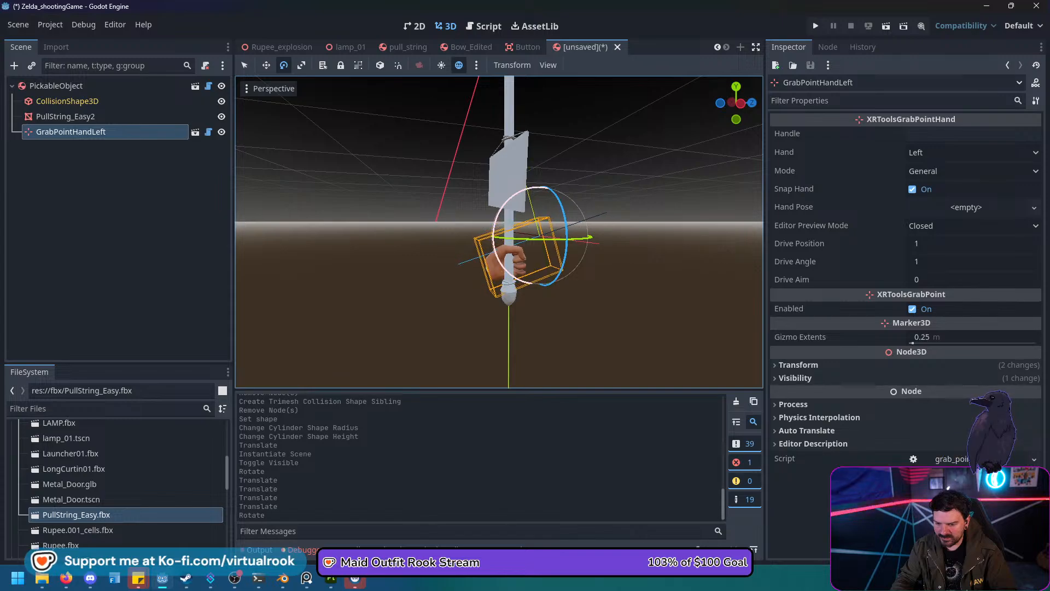
key(w)
drag(514, 274, 512, 269)
middle_drag(511, 269, 760, 274)
scroll(298, 257, up, 7)
middle_drag(298, 257, 328, 315)
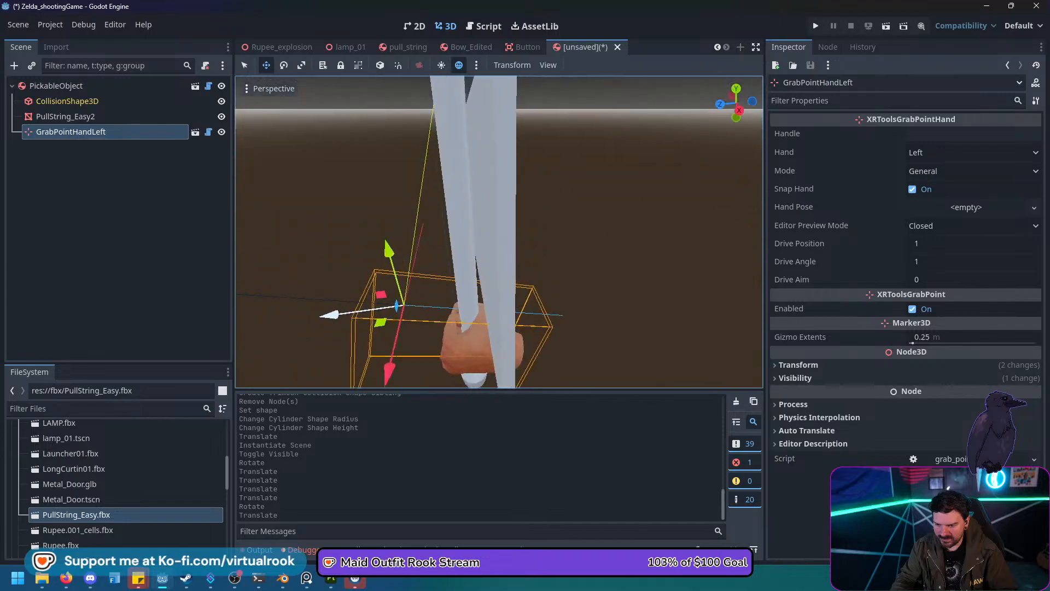
drag(387, 373, 389, 367)
drag(329, 310, 336, 308)
middle_drag(337, 309, 266, 293)
middle_drag(733, 293, 246, 328)
middle_drag(493, 274, 367, 213)
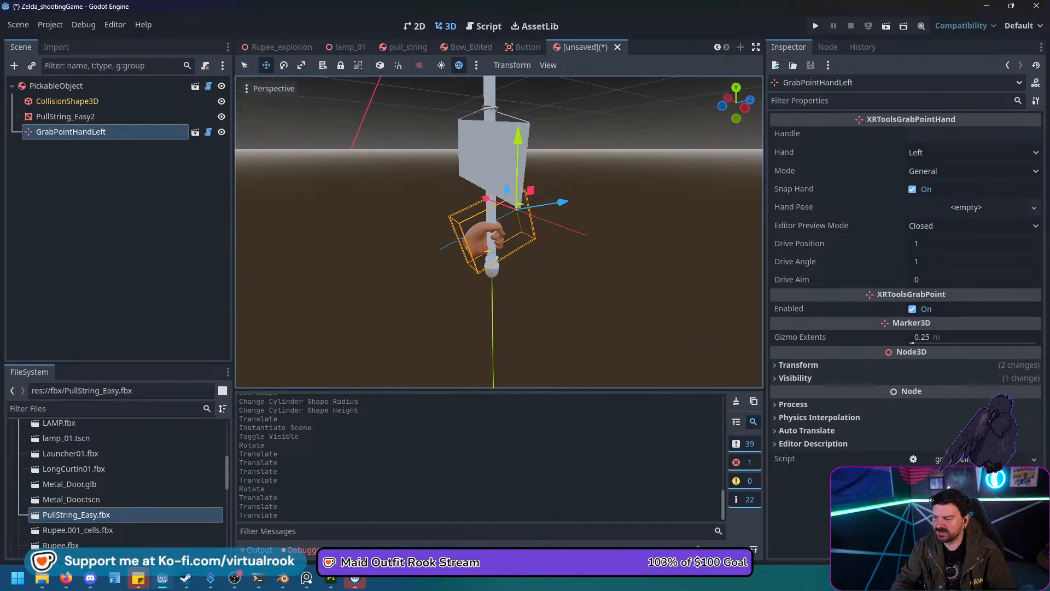
Instantiate grab_point_hand_right.tscn as a child of PickableObject and make it visible.
click(56, 85)
key(ctrl+shift+a)
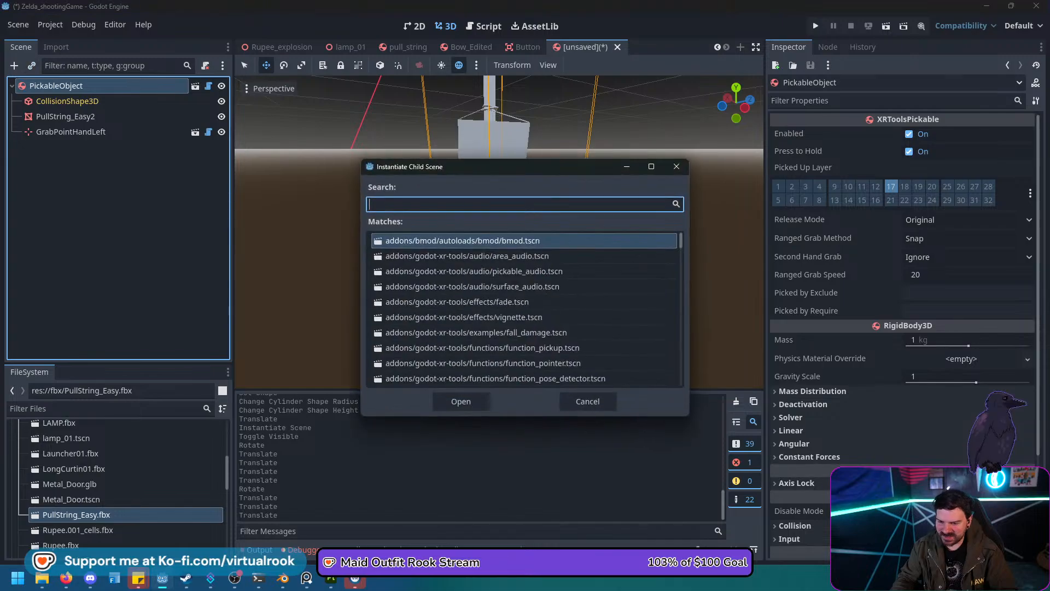
text(grab)
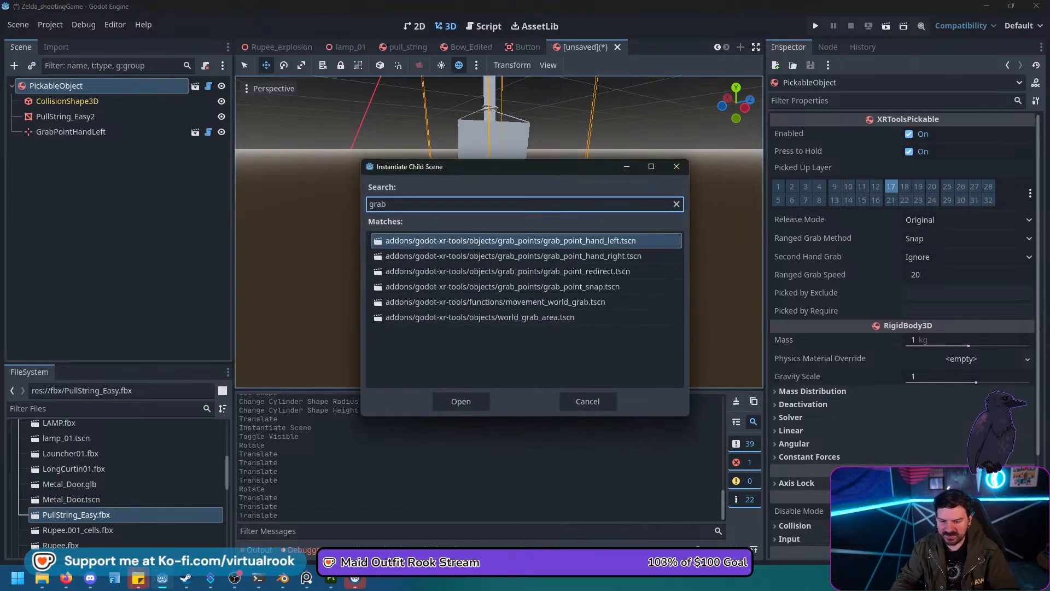
click(513, 255)
click(460, 401)
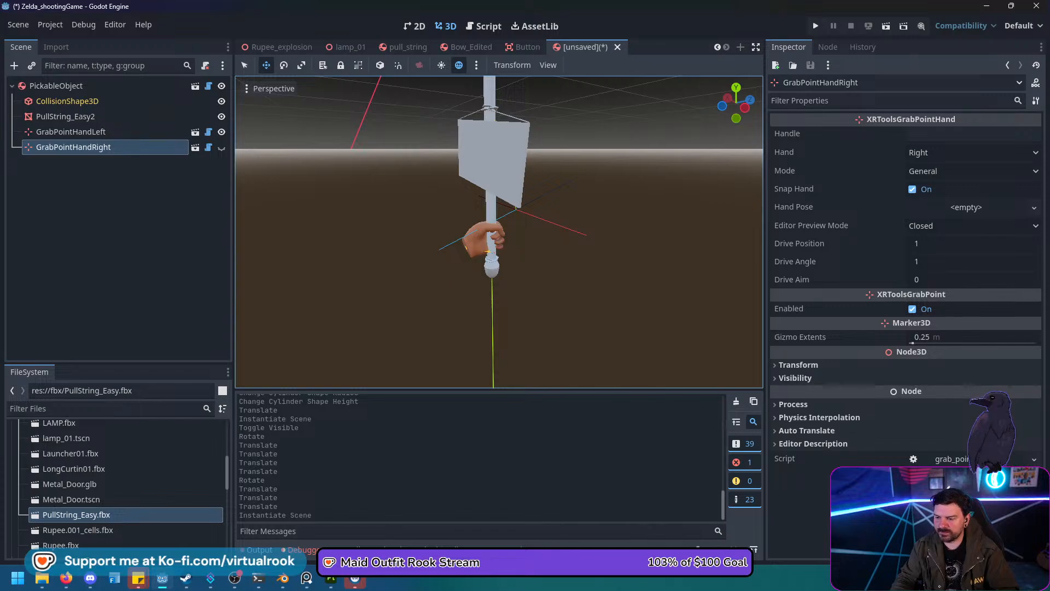
click(221, 147)
Turn GrabPointHandRight 180° about Y and move it onto the string's lower end, at about Y -0.744 and Z 0.091.
scroll(499, 232, down, 9)
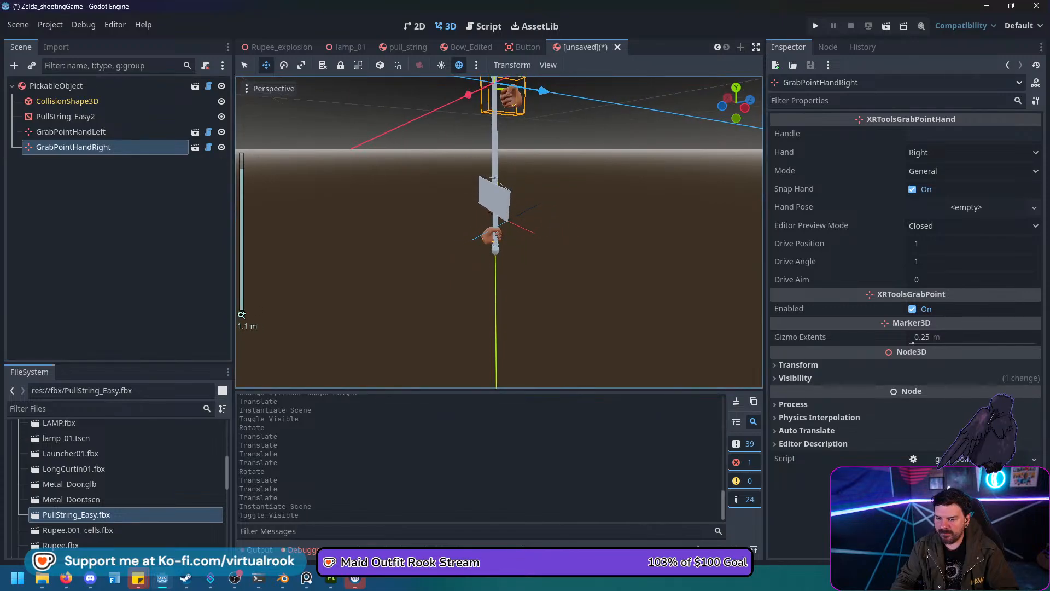
scroll(241, 314, down, 8)
key(e)
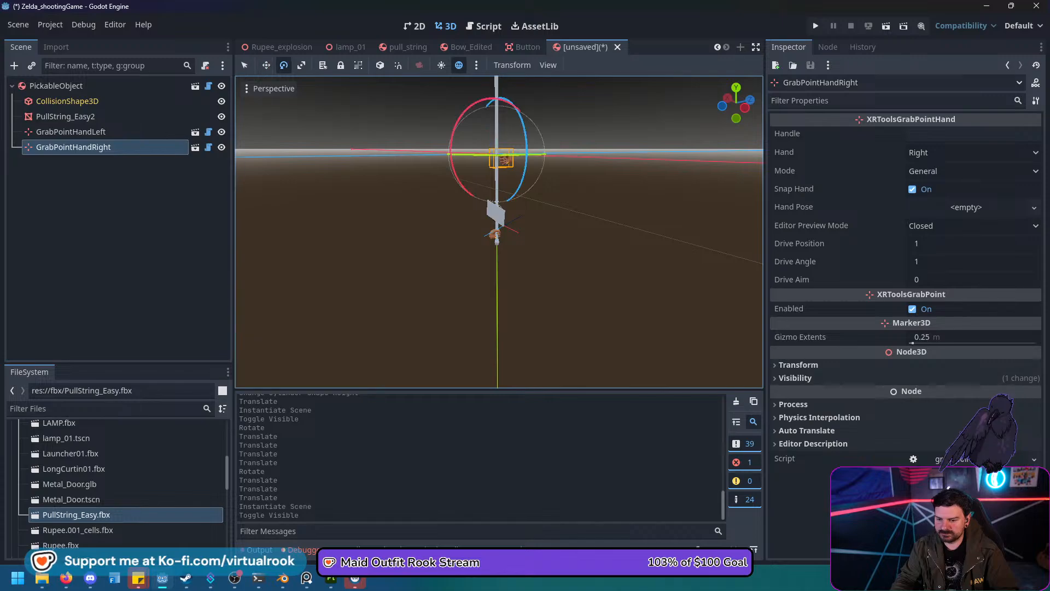
key(q)
drag(474, 157, 563, 141)
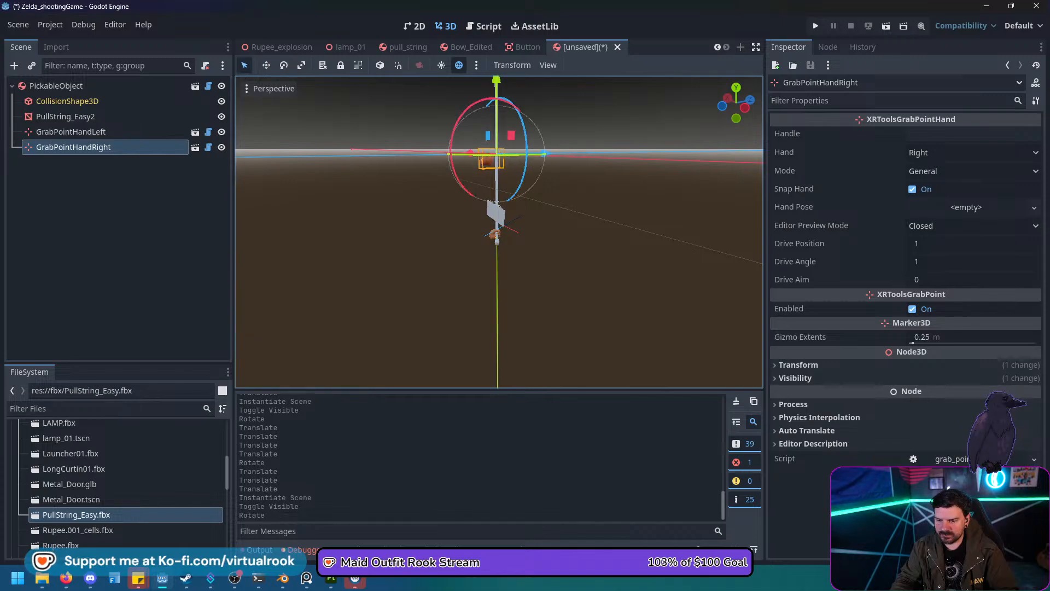
drag(495, 82, 496, 161)
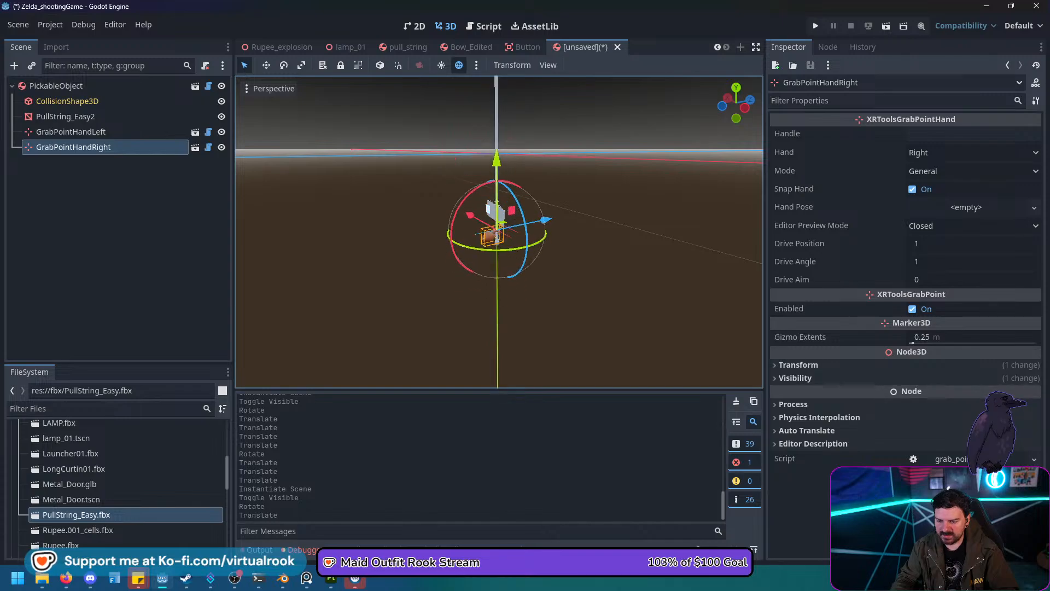
scroll(495, 243, up, 11)
scroll(495, 243, up, 9)
key(w)
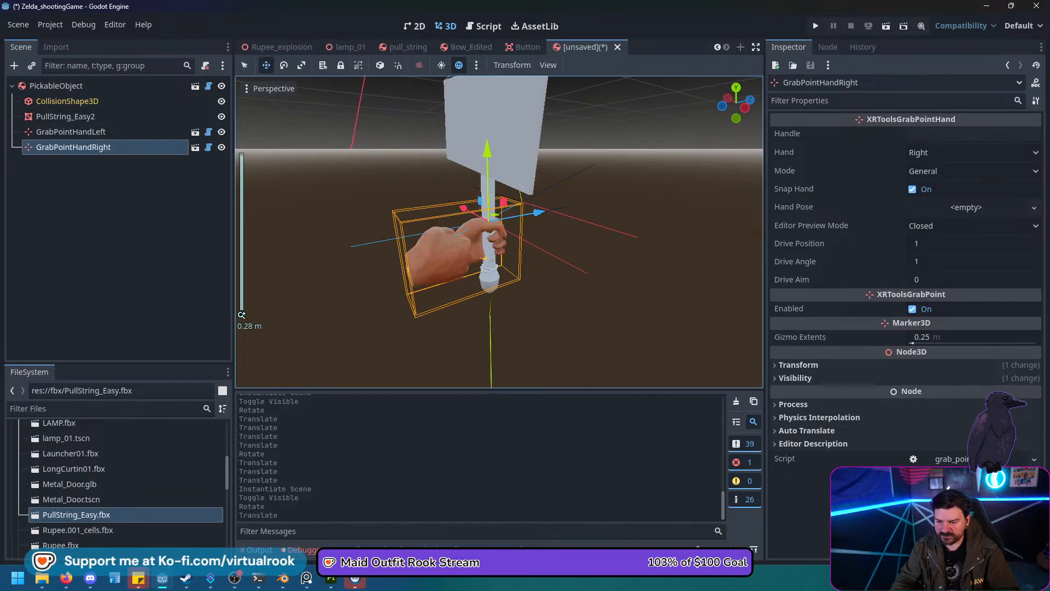
drag(538, 212, 567, 207)
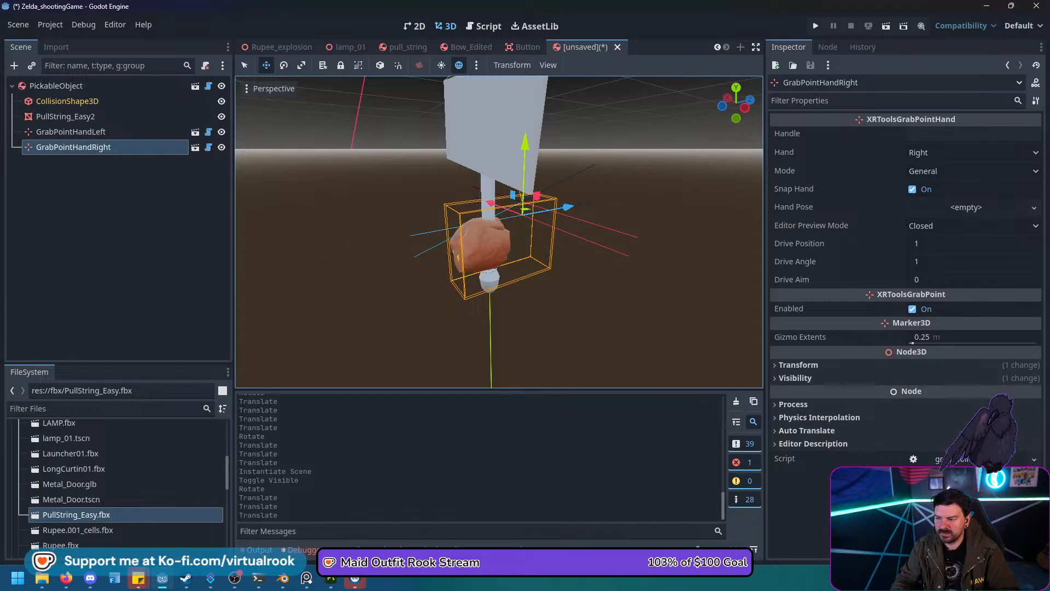
Check GrabPointHandLeft's transform values and set GrabPointHandRight's X rotation to -16.8°.
click(70, 132)
click(798, 365)
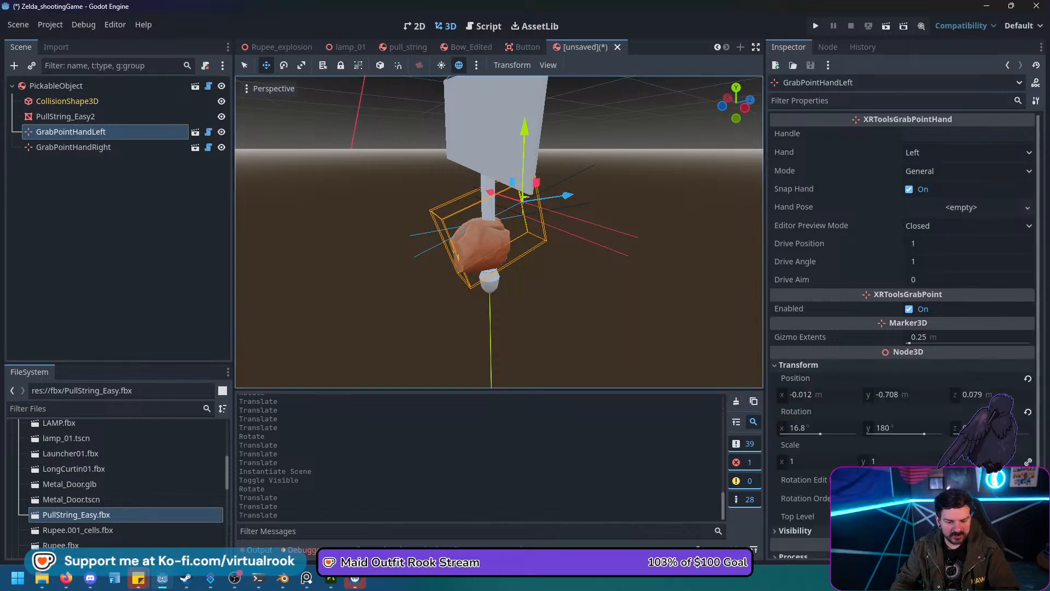
scroll(903, 328, down, 2)
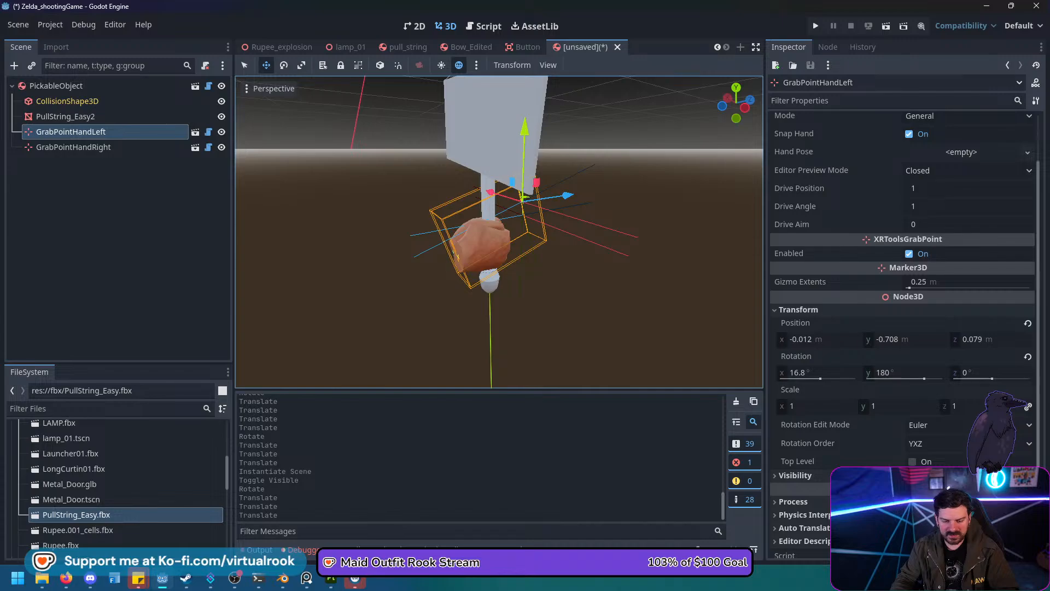
click(74, 148)
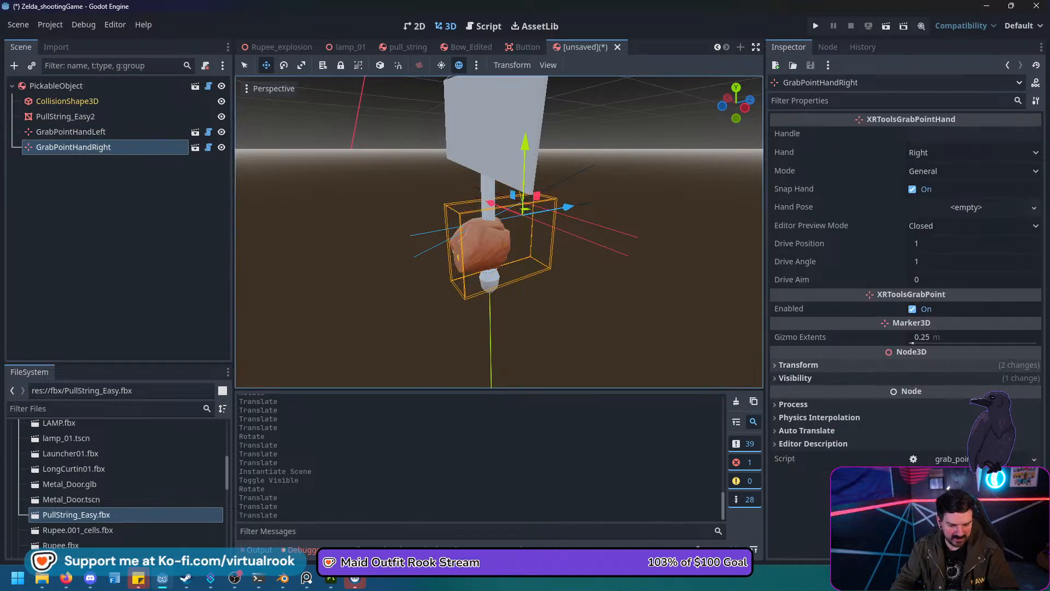
click(798, 365)
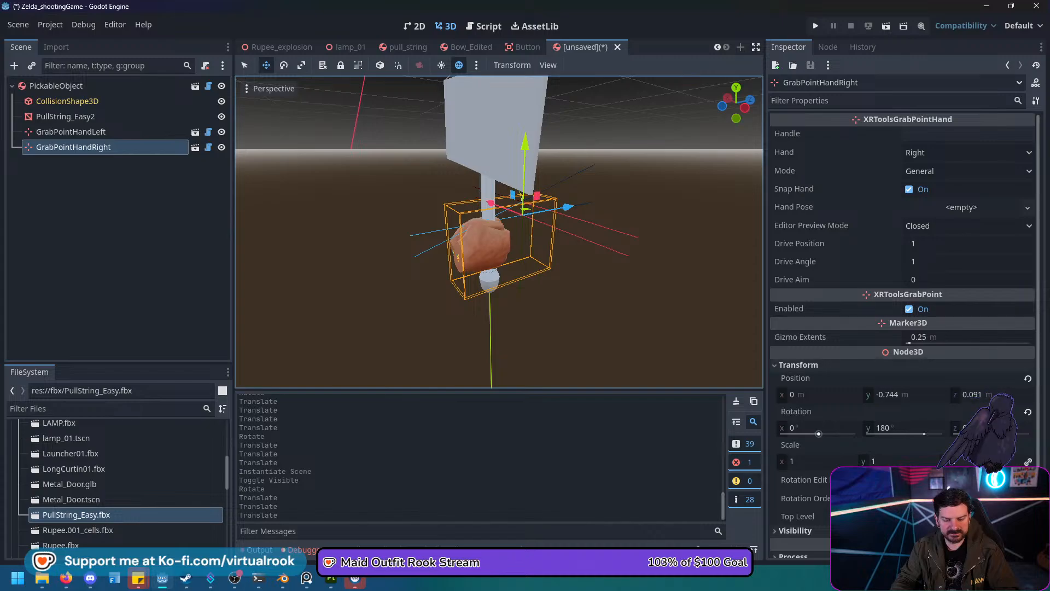
click(818, 427)
text(-16)
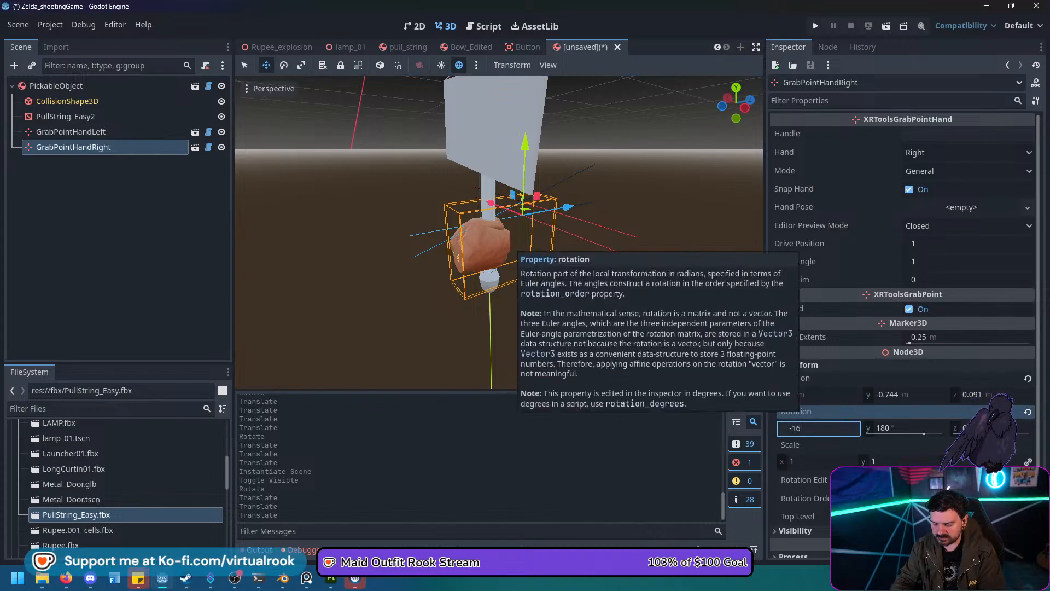
text(.8)
key(Return)
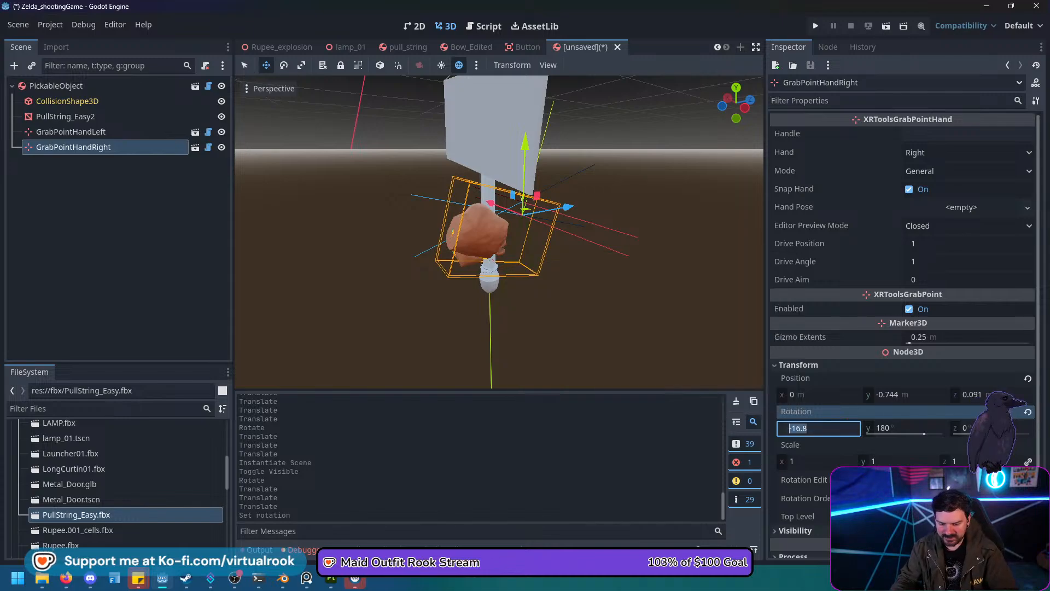
Set GrabPointHandRight's X rotation to 16.8° and move it to about Y -0.71 and Z 0.072 on the string.
key(Return)
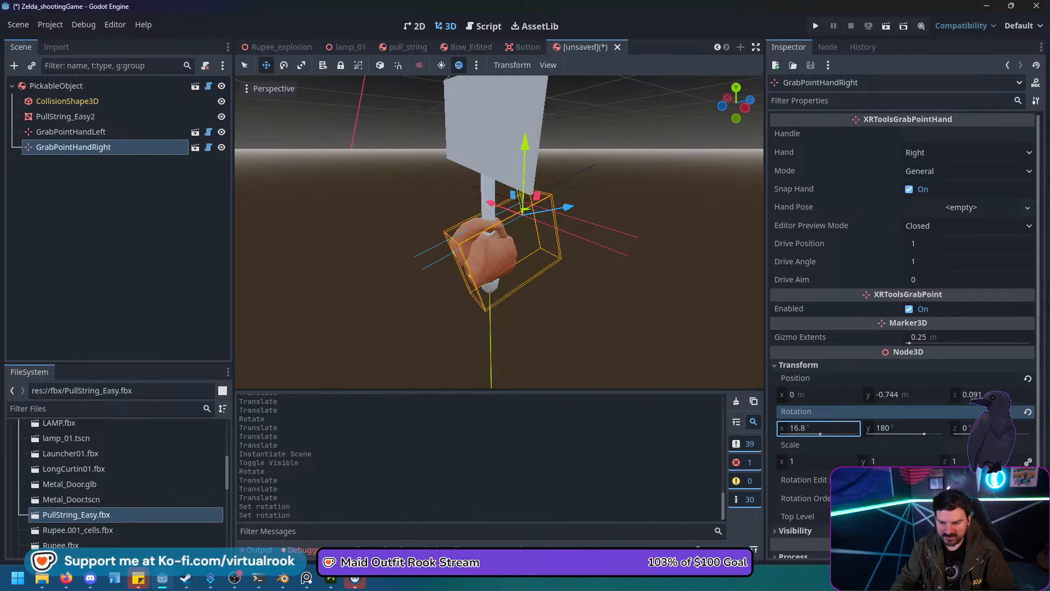
drag(567, 207, 561, 208)
drag(517, 143, 518, 127)
middle_drag(602, 235, 438, 230)
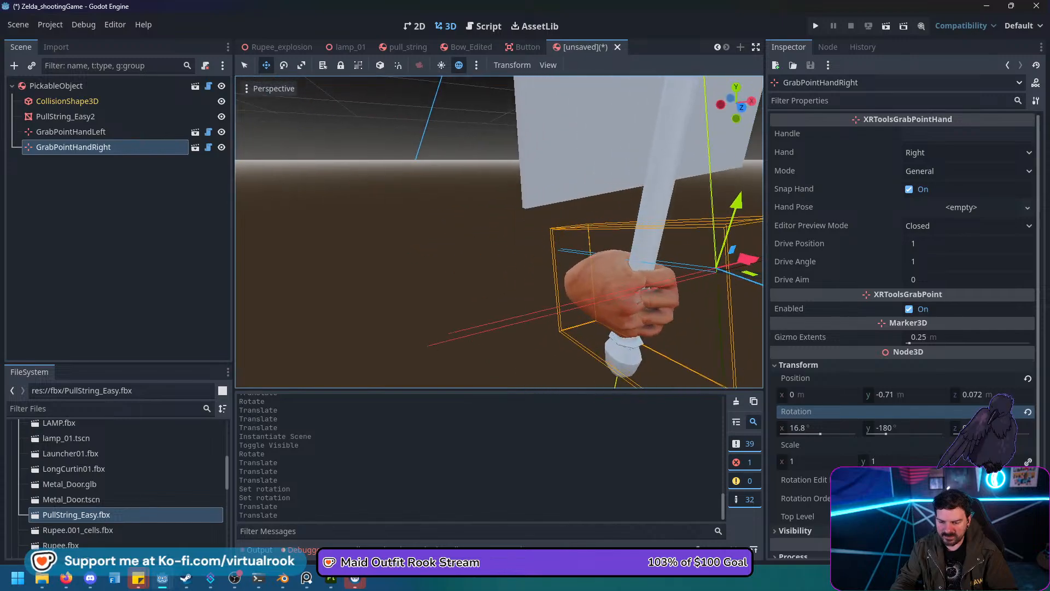
Nudge GrabPointHandRight to about X 0.019 and Z 0.078 so its grip lines up with the string.
scroll(499, 231, down, 3)
shift+middle_drag(581, 270, 509, 251)
scroll(509, 252, up, 4)
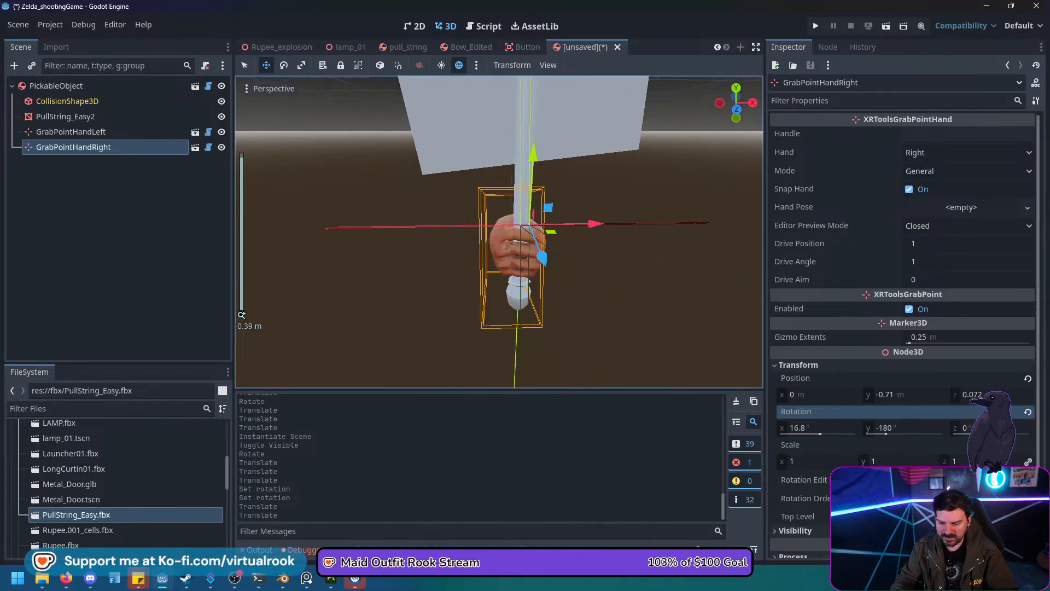
drag(593, 224, 601, 224)
middle_drag(601, 224, 572, 233)
drag(596, 234, 601, 236)
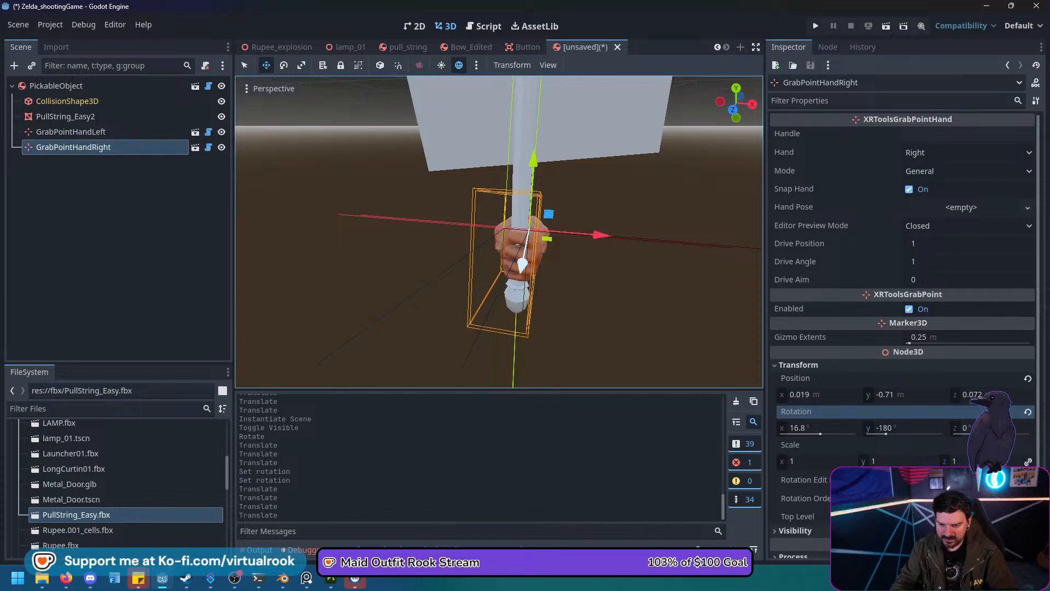
drag(522, 266, 523, 267)
middle_drag(523, 267, 533, 261)
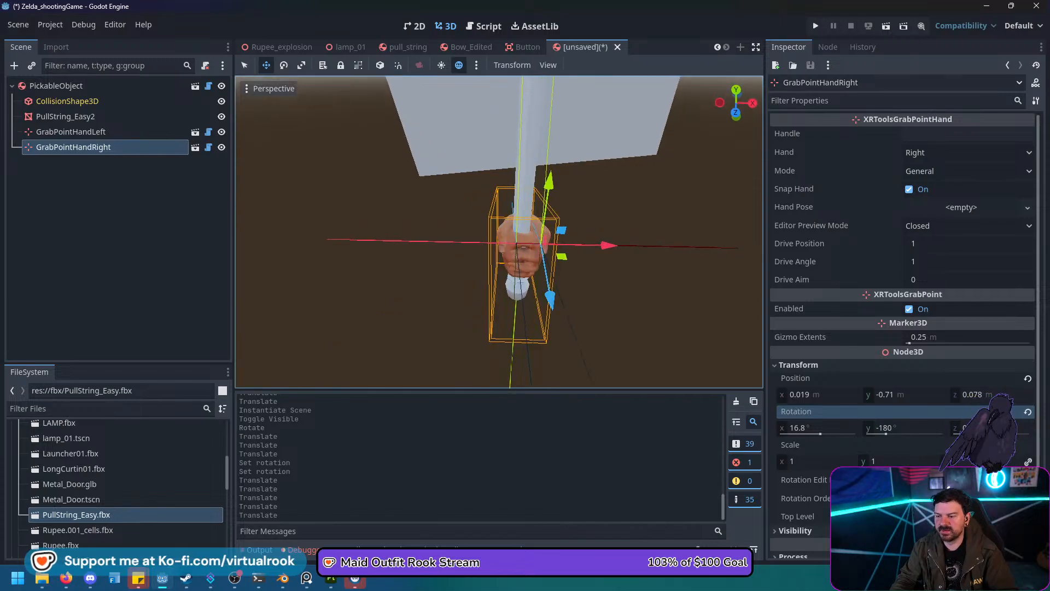
Compare the left and right hand grips on the string by hiding and showing GrabPointHandLeft and GrabPointHandRight in turn.
click(222, 132)
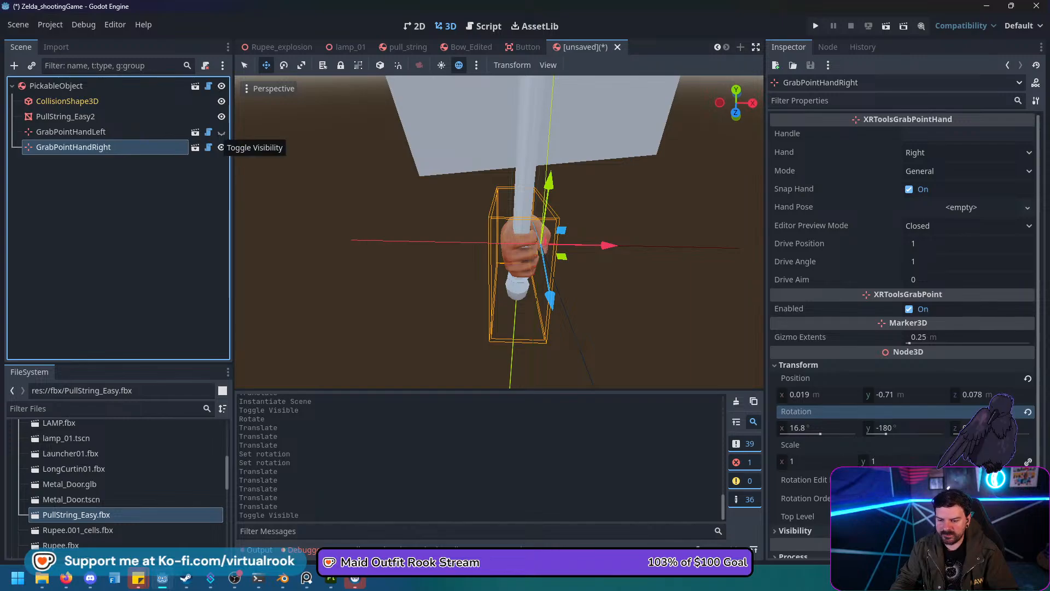
middle_drag(613, 246, 345, 156)
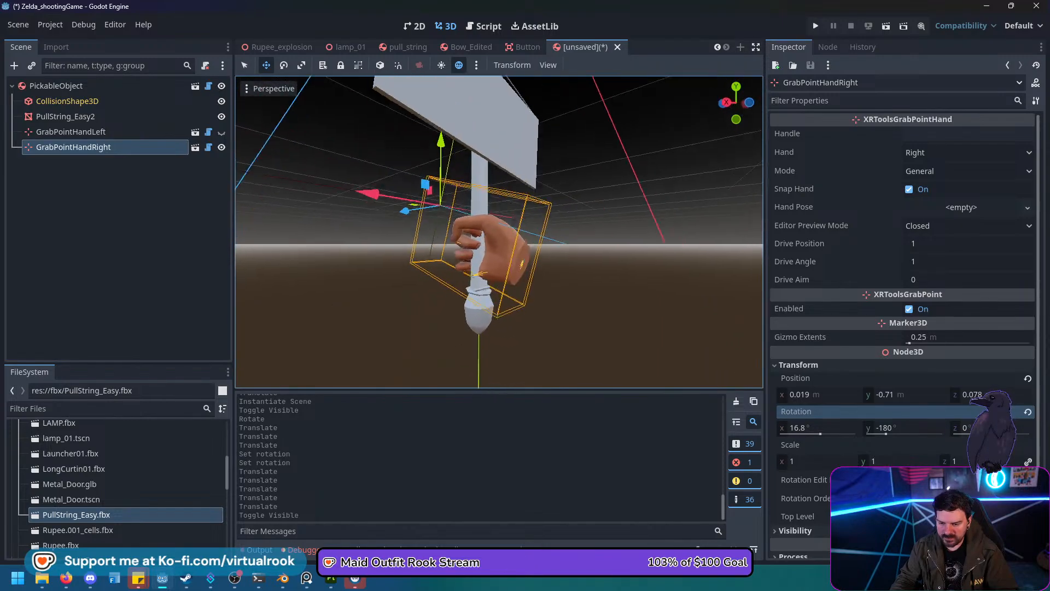
middle_drag(459, 219, 486, 217)
scroll(498, 232, up, 7)
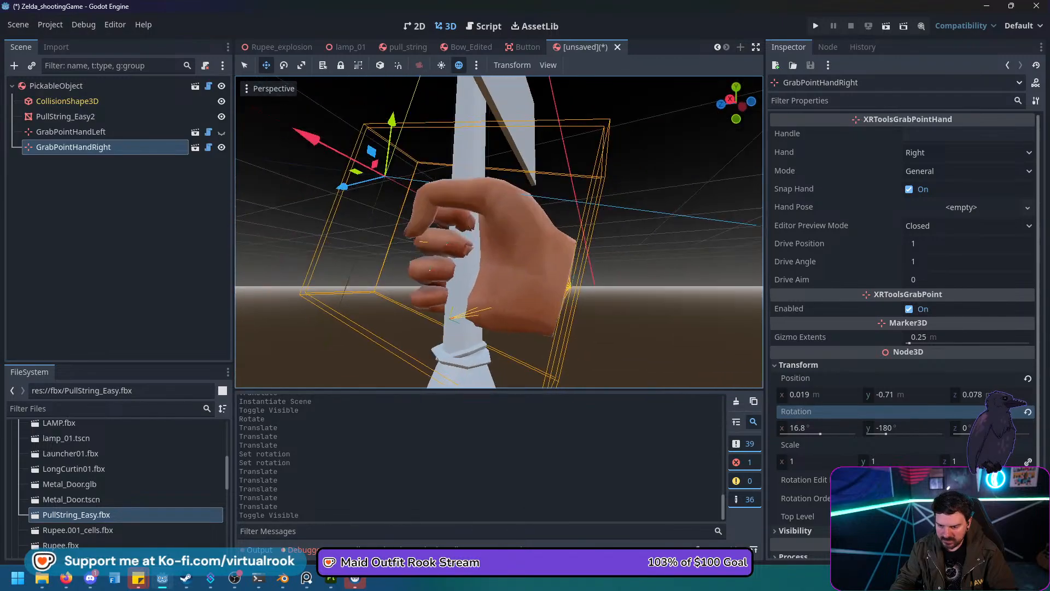
click(221, 132)
click(220, 147)
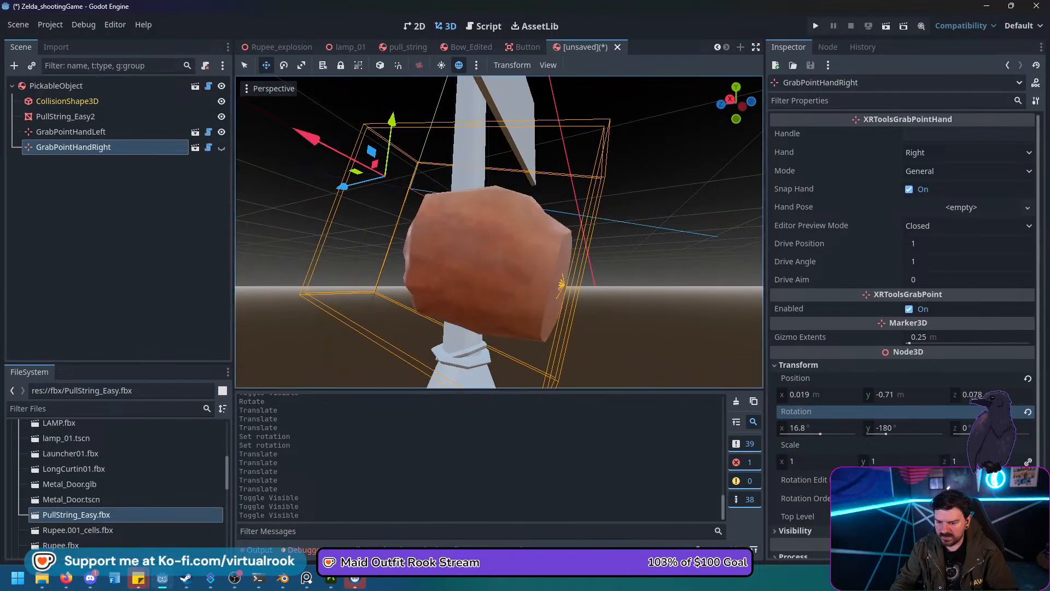
middle_drag(350, 230, 678, 246)
middle_drag(542, 246, 454, 306)
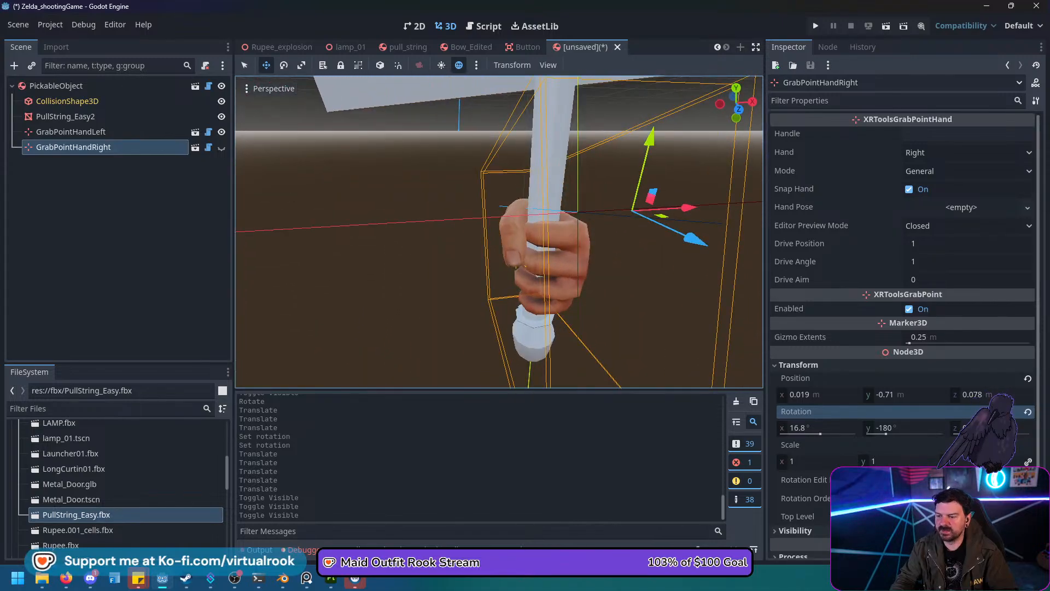
click(221, 147)
Shift GrabPointHandRight slightly to about X 0.02 and Y -0.707.
scroll(499, 232, down, 10)
middle_drag(426, 235, 612, 241)
scroll(499, 232, down, 6)
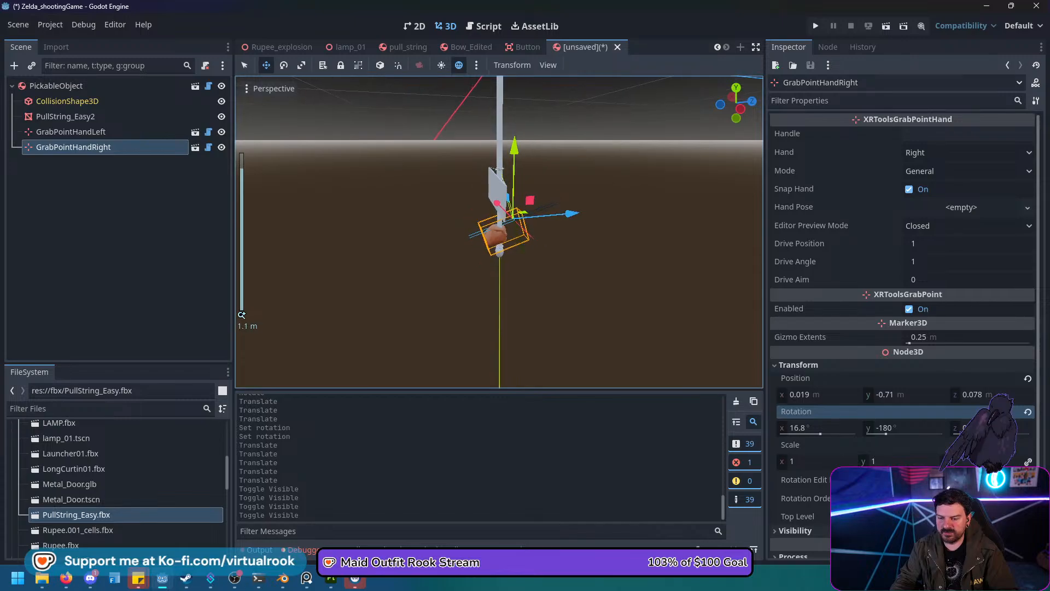
shift+middle_drag(499, 232, 495, 290)
drag(495, 289, 495, 289)
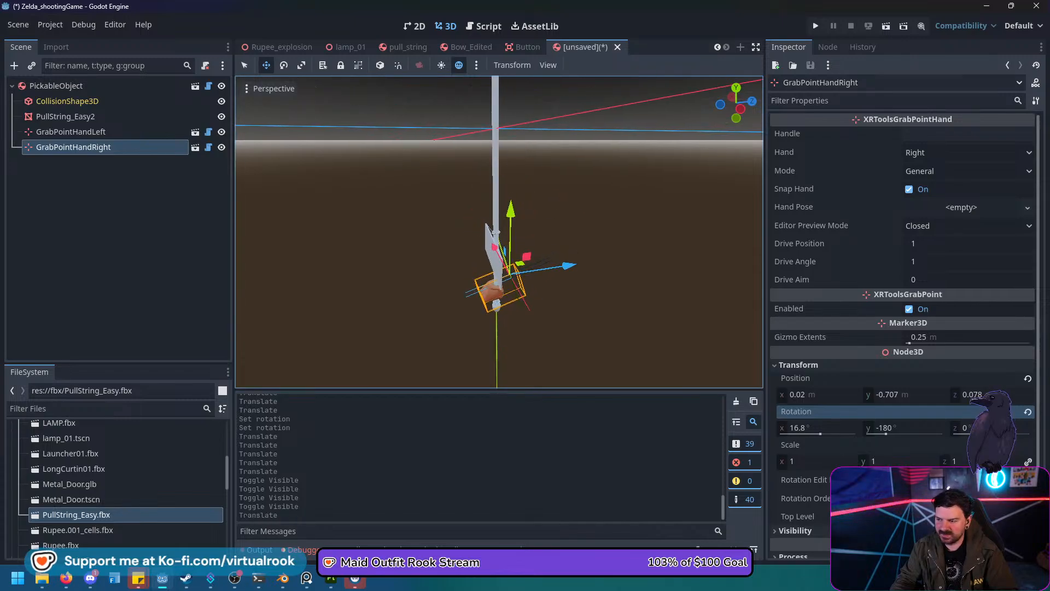
Make the mesh resource of PullString_Easy2 unique.
click(67, 100)
click(65, 116)
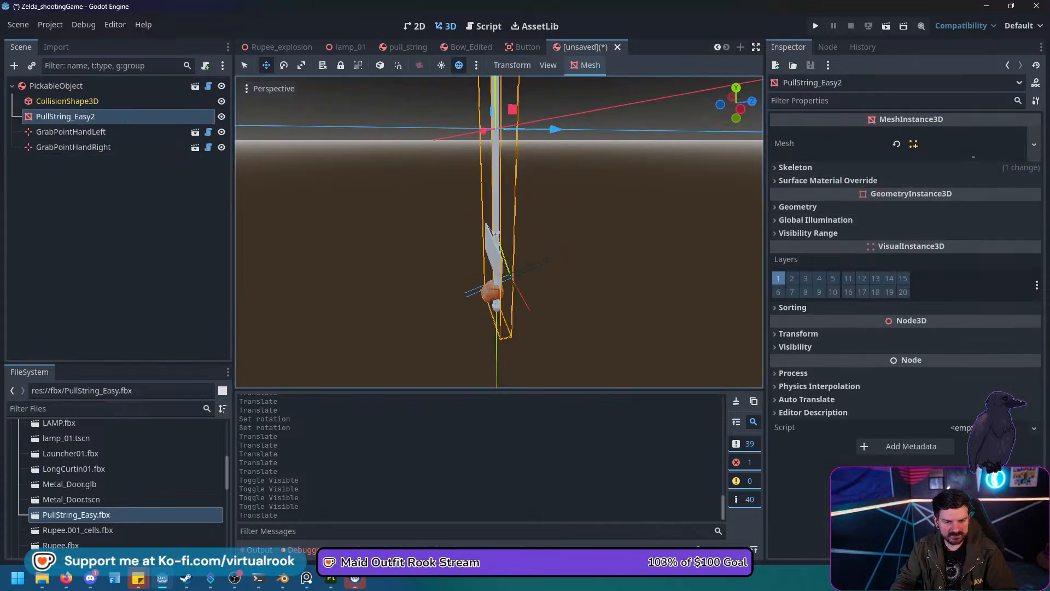
click(960, 143)
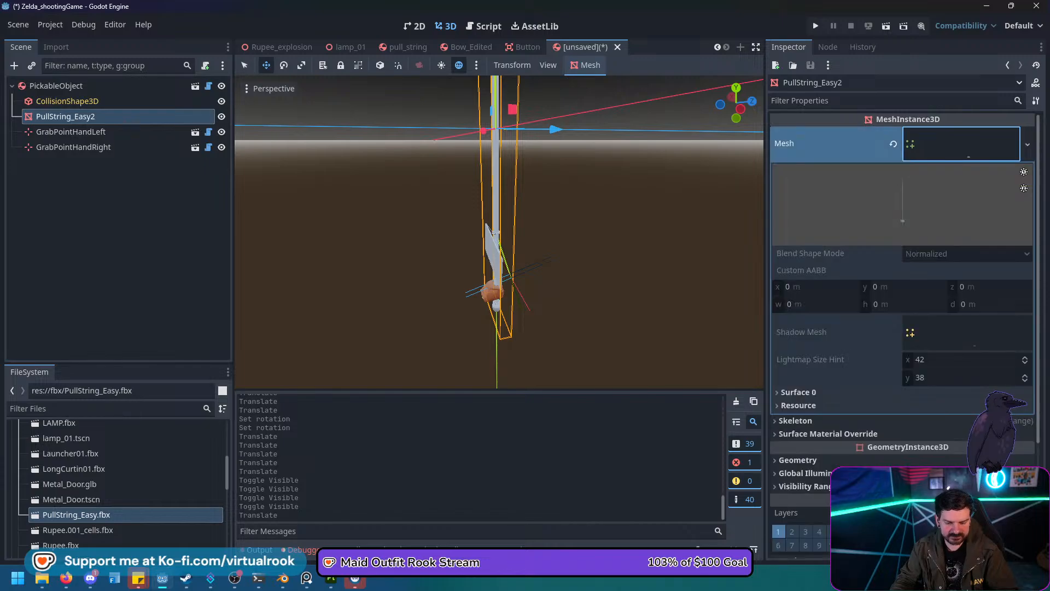
click(797, 392)
click(1027, 144)
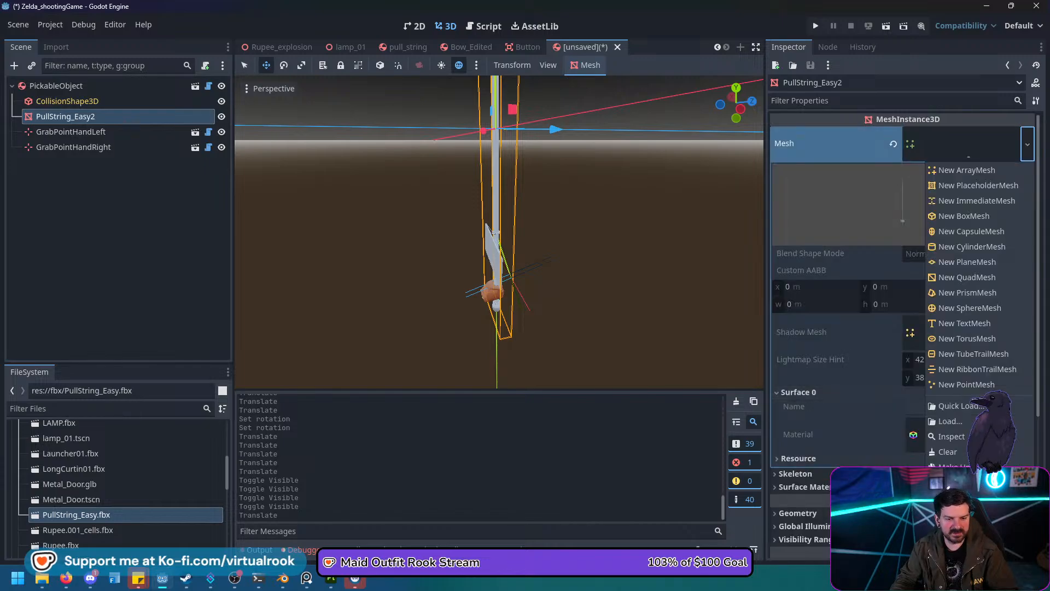
click(953, 467)
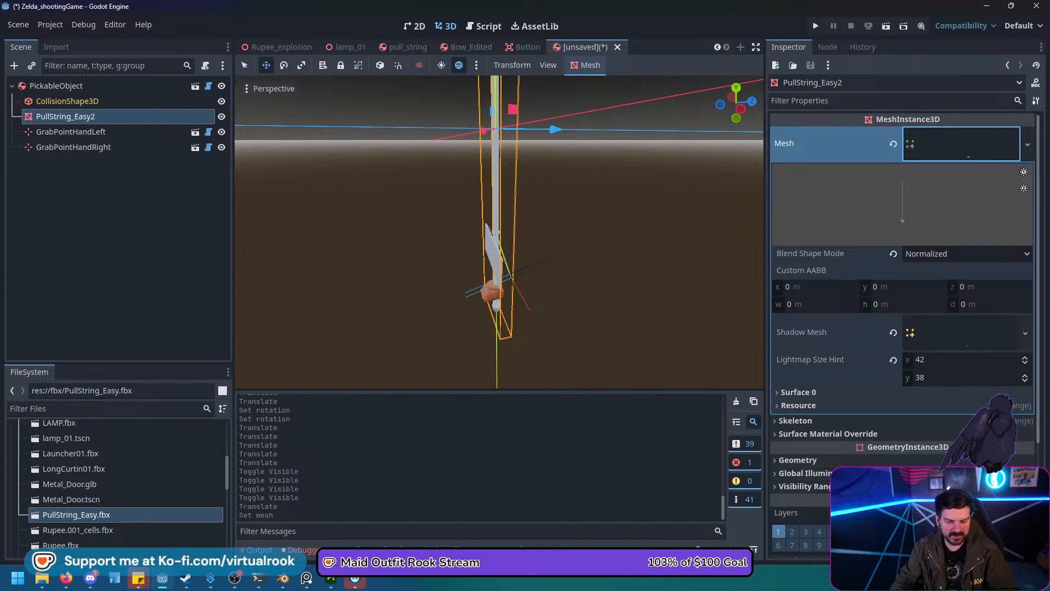
Open the albedo settings of the Surface 0 material on PullString_Easy2's mesh.
click(797, 392)
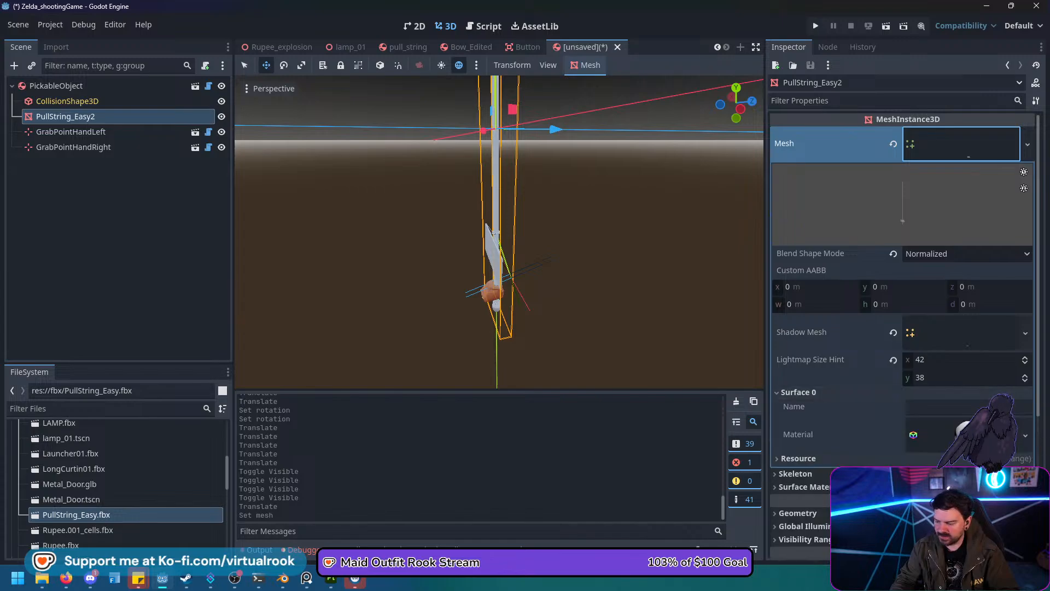
click(952, 435)
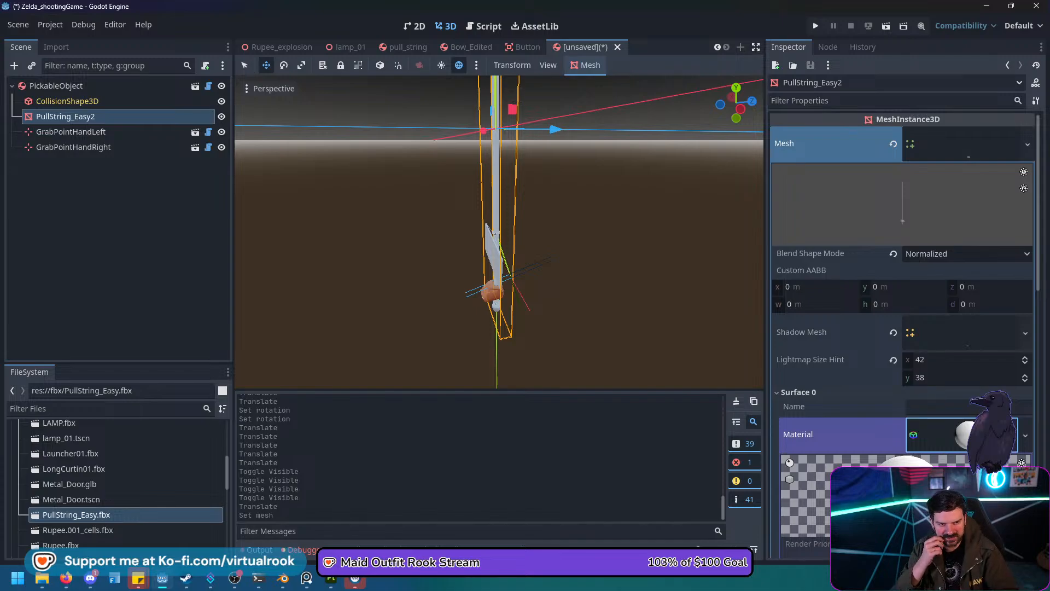
scroll(844, 425, down, 4)
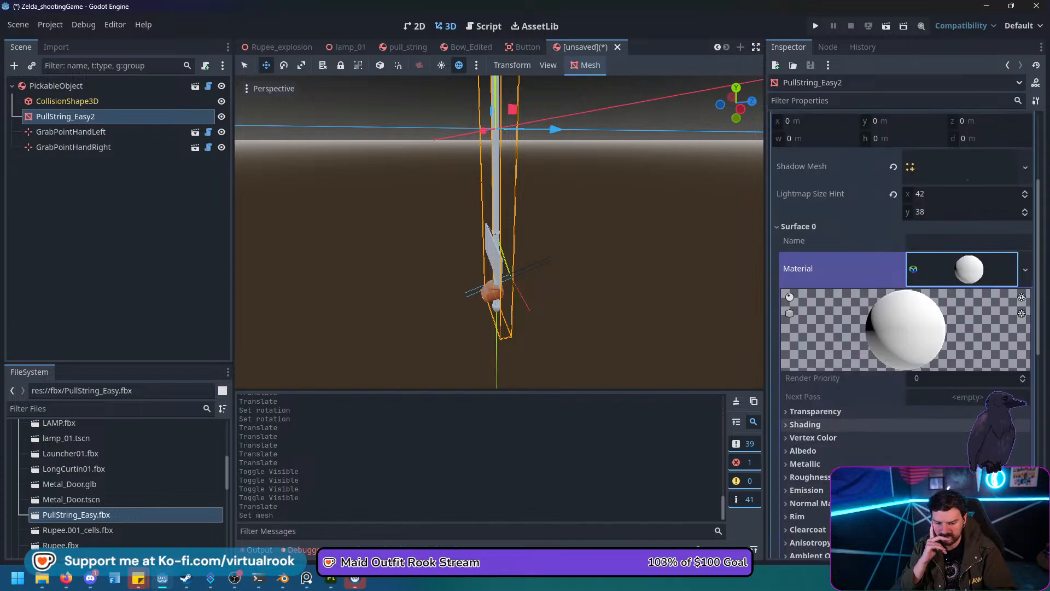
click(844, 396)
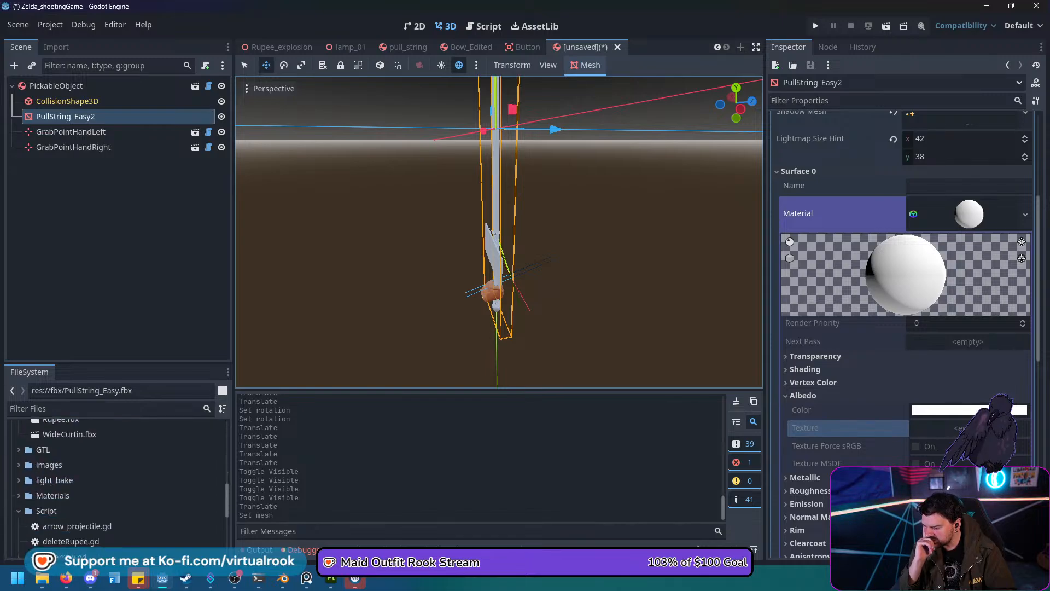
Locate PullString_BaseColor.png in Materials/Textures and try to assign it as the Surface 0 material's albedo texture.
click(18, 479)
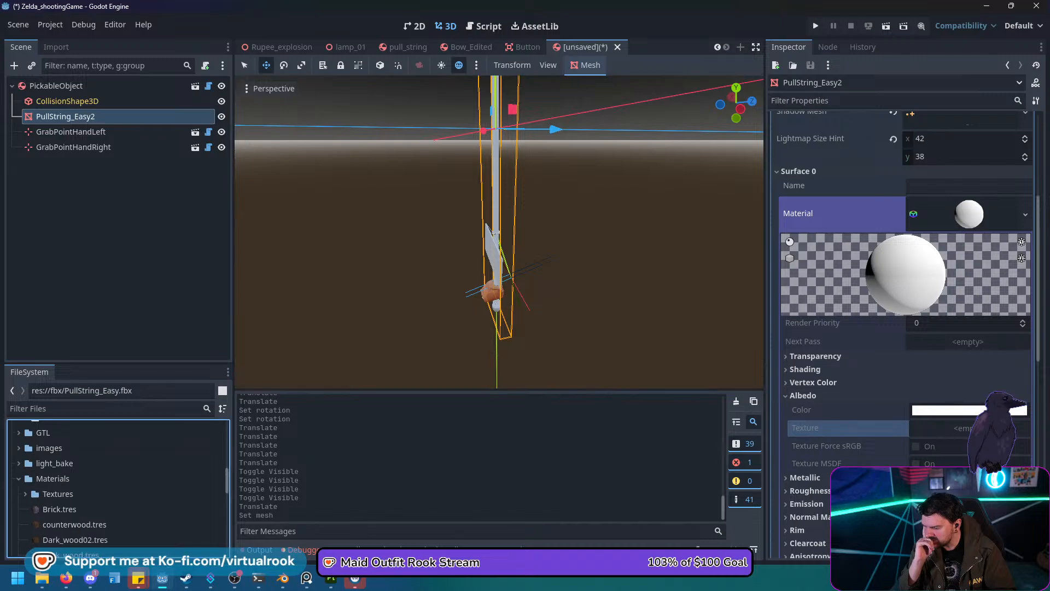
click(25, 493)
scroll(117, 487, down, 7)
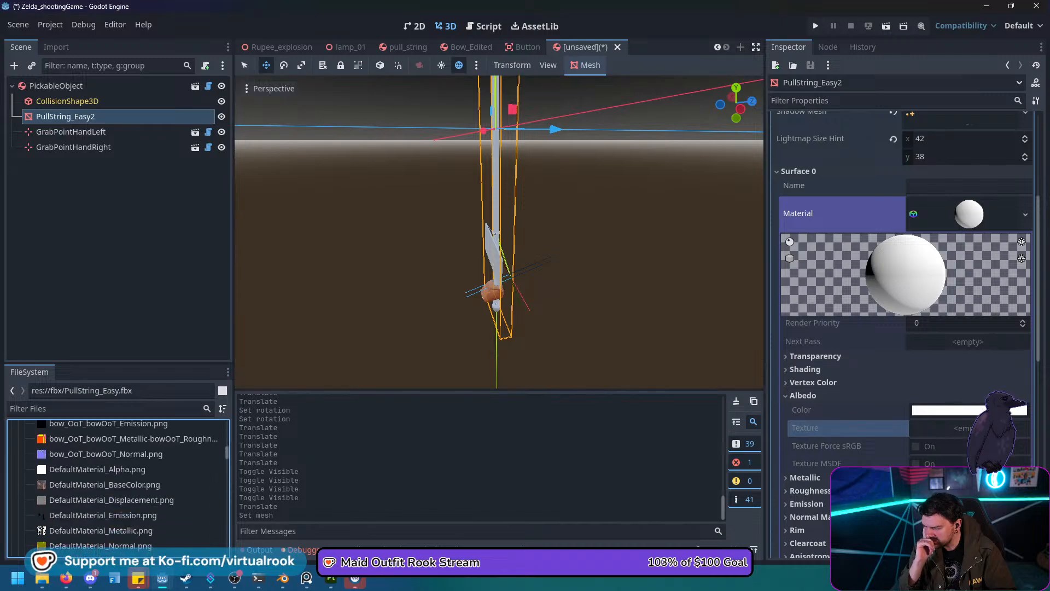
scroll(117, 486, down, 3)
scroll(118, 487, down, 10)
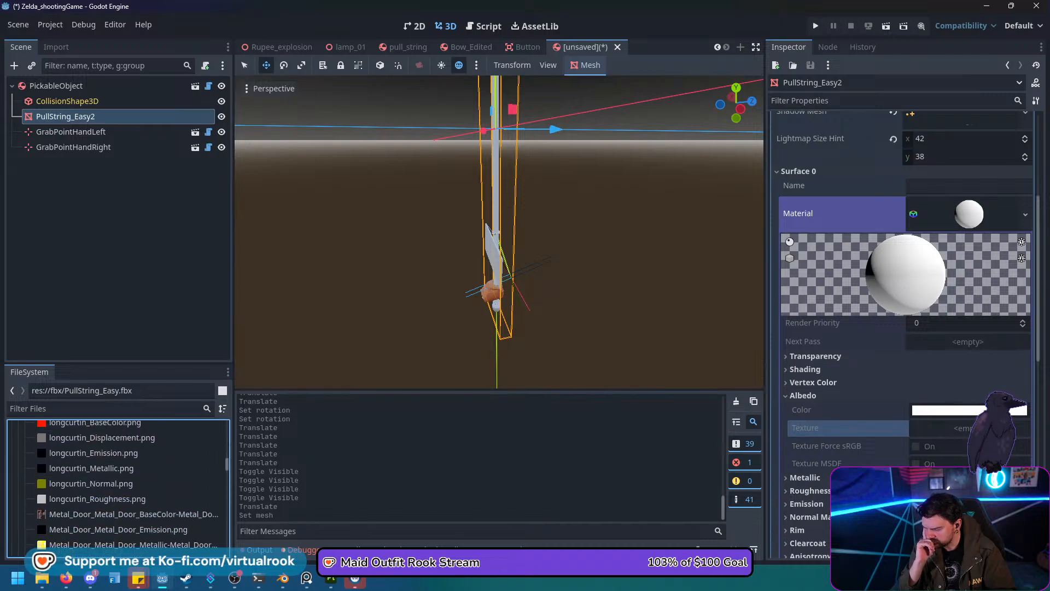
scroll(117, 487, down, 3)
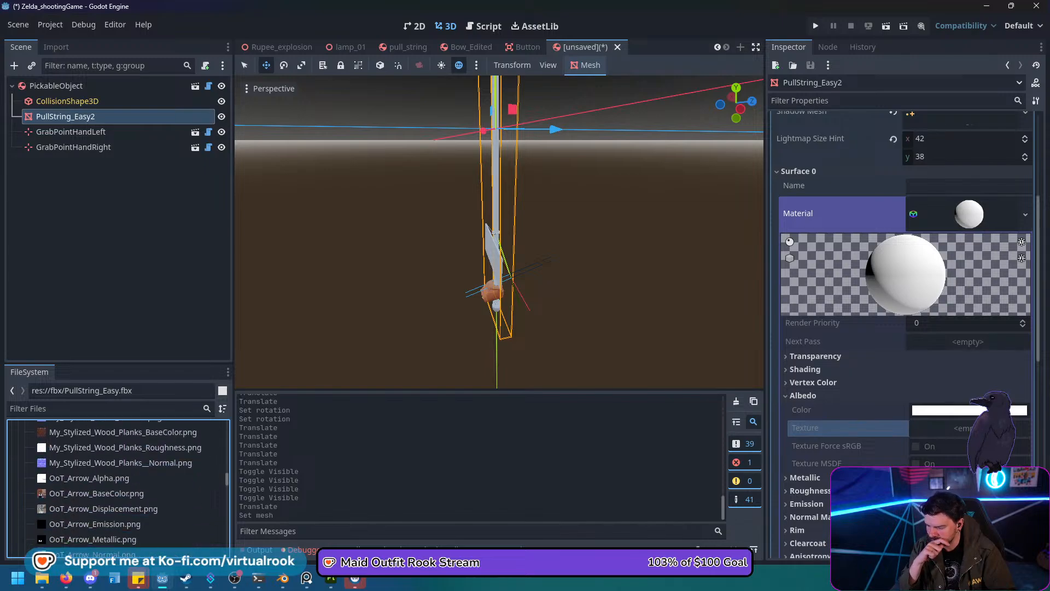
scroll(118, 487, down, 3)
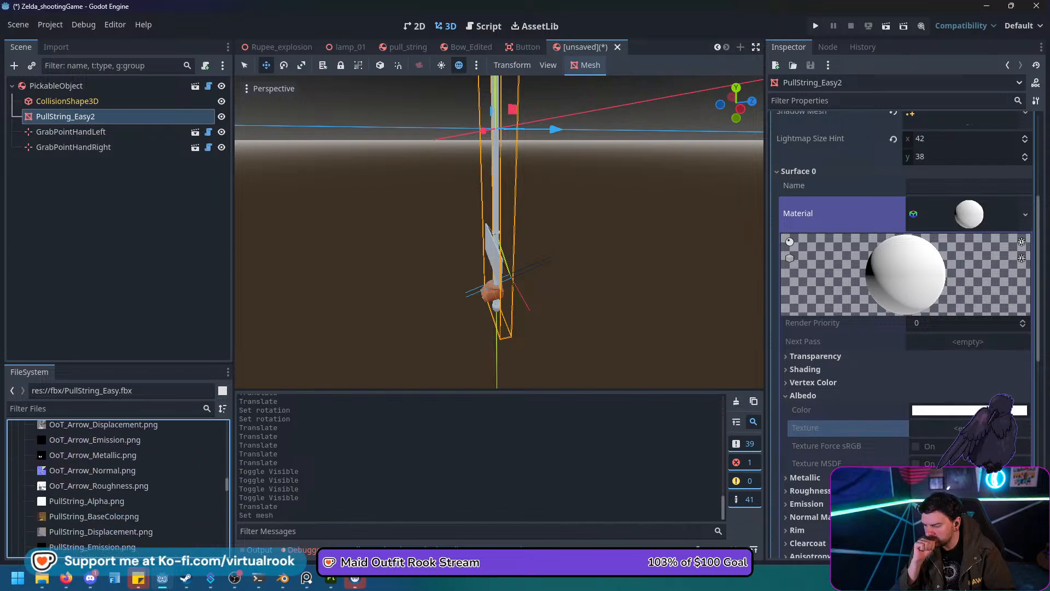
drag(93, 516, 331, 517)
drag(906, 436, 947, 429)
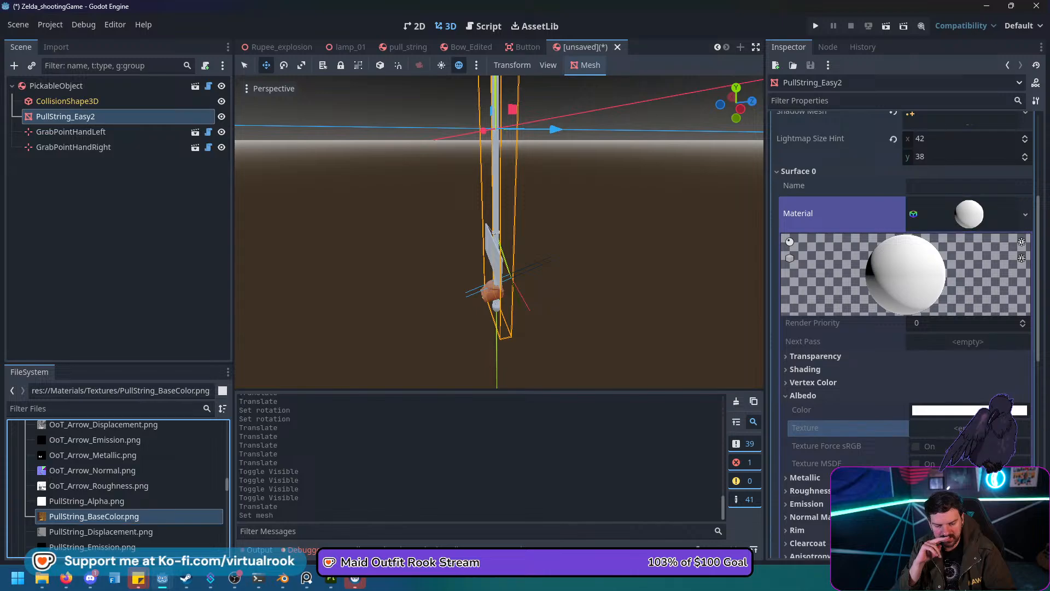
Make the Surface 0 material unique and assign PullString_BaseColor.png as its albedo texture.
click(1025, 213)
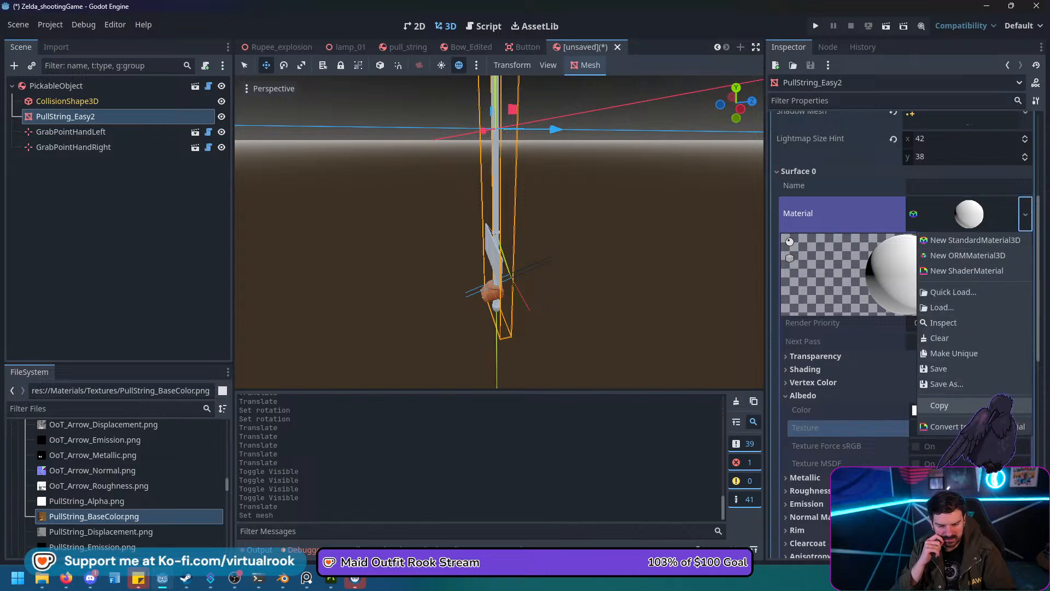
click(953, 353)
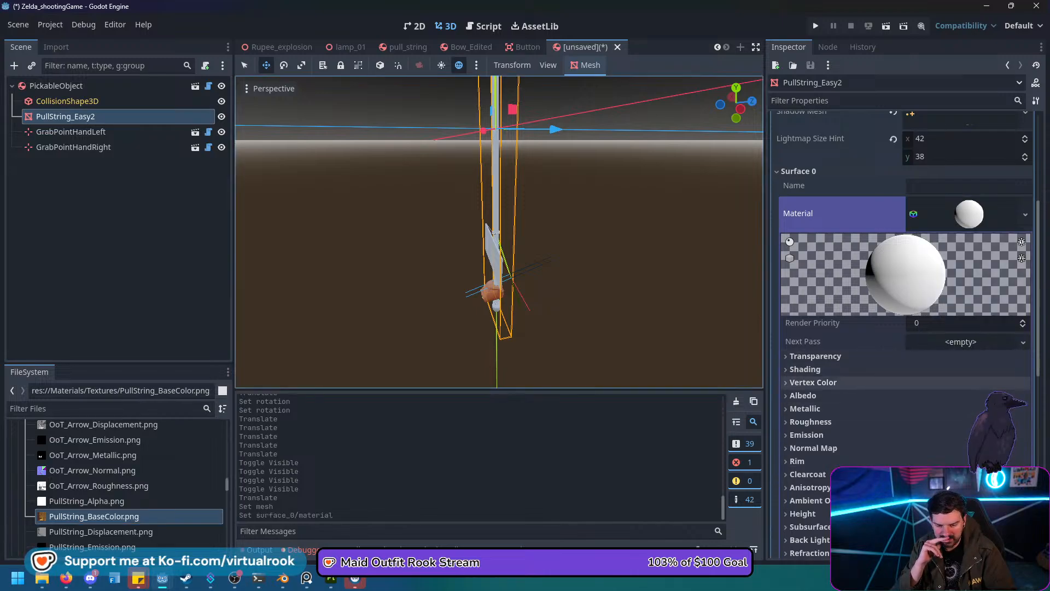
drag(93, 515, 965, 428)
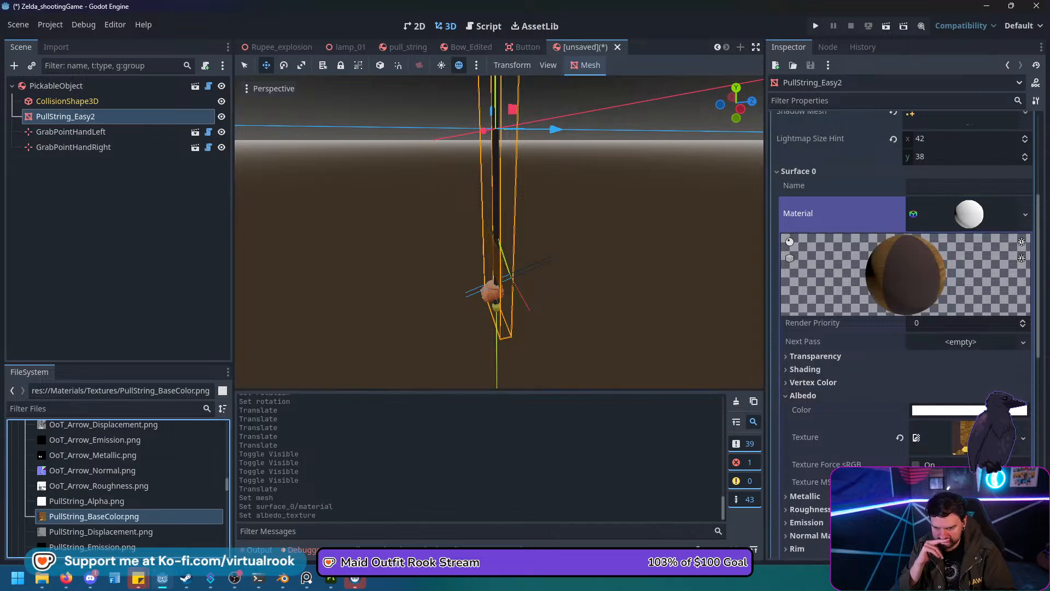
middle_drag(499, 232, 563, 212)
scroll(499, 232, up, 12)
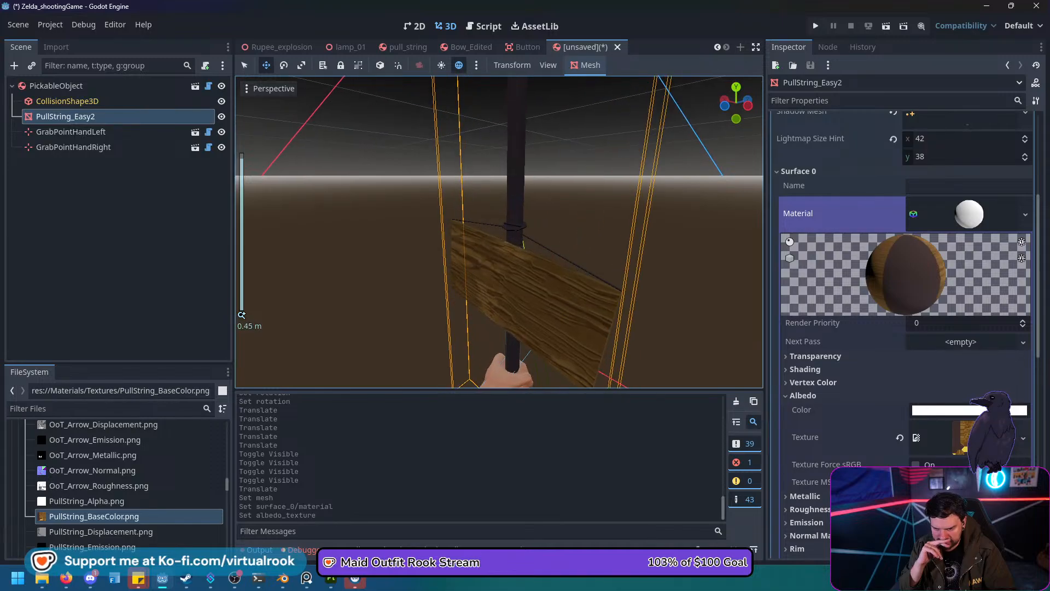
middle_drag(499, 232, 450, 268)
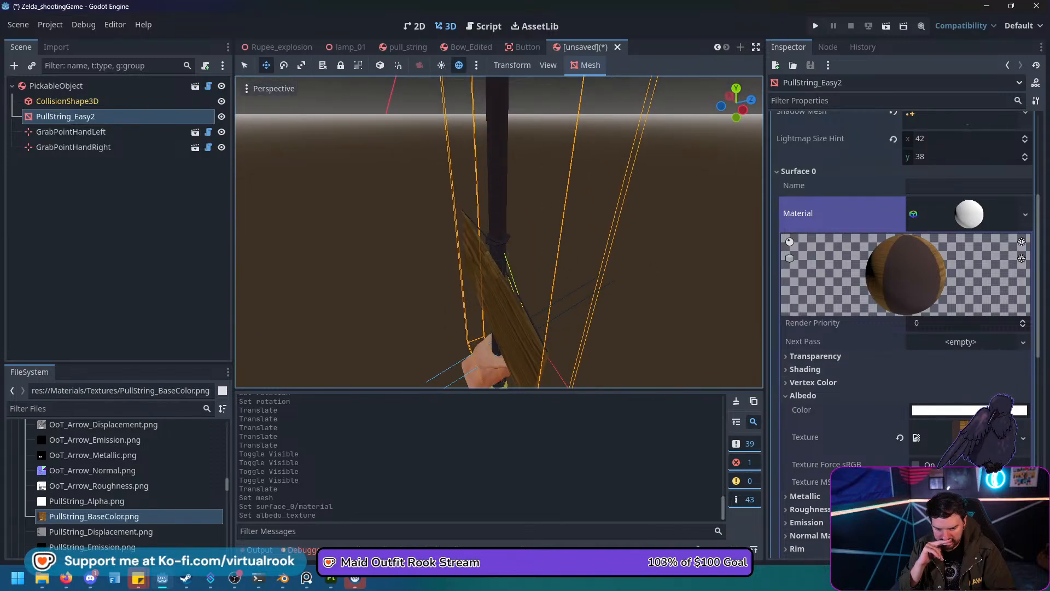
Enable the Surface 0 material's normal map and assign PullString_Normal.png as its texture.
scroll(904, 339, down, 1)
click(812, 480)
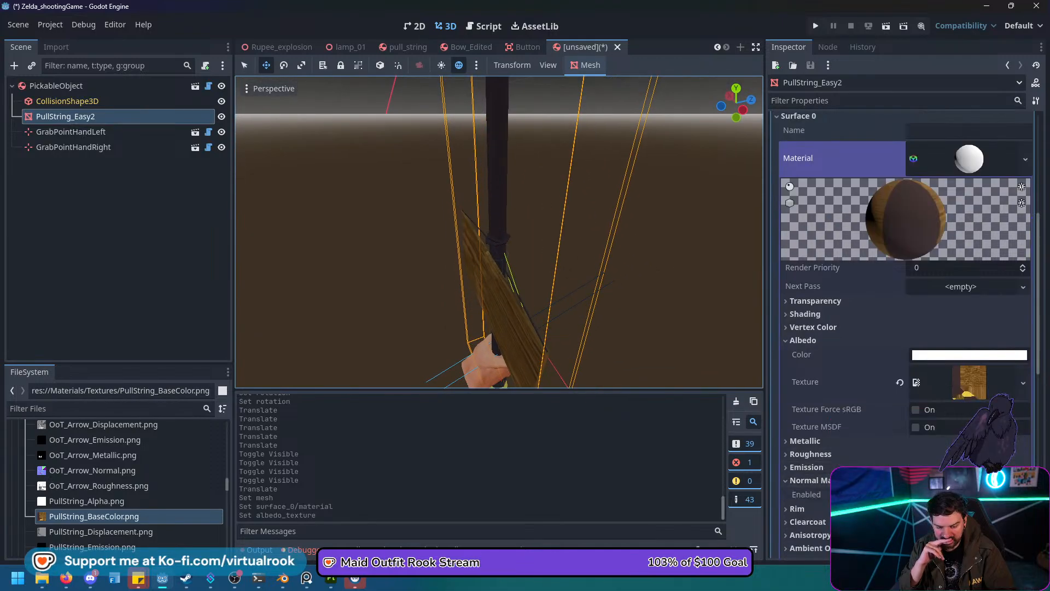
scroll(916, 494, down, 2)
click(915, 384)
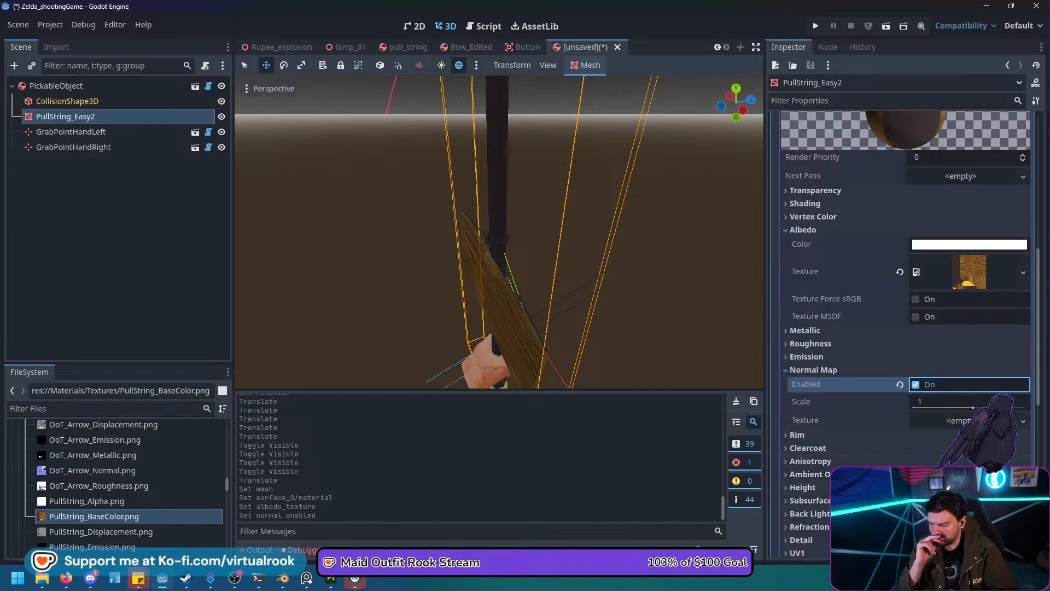
scroll(126, 492, down, 2)
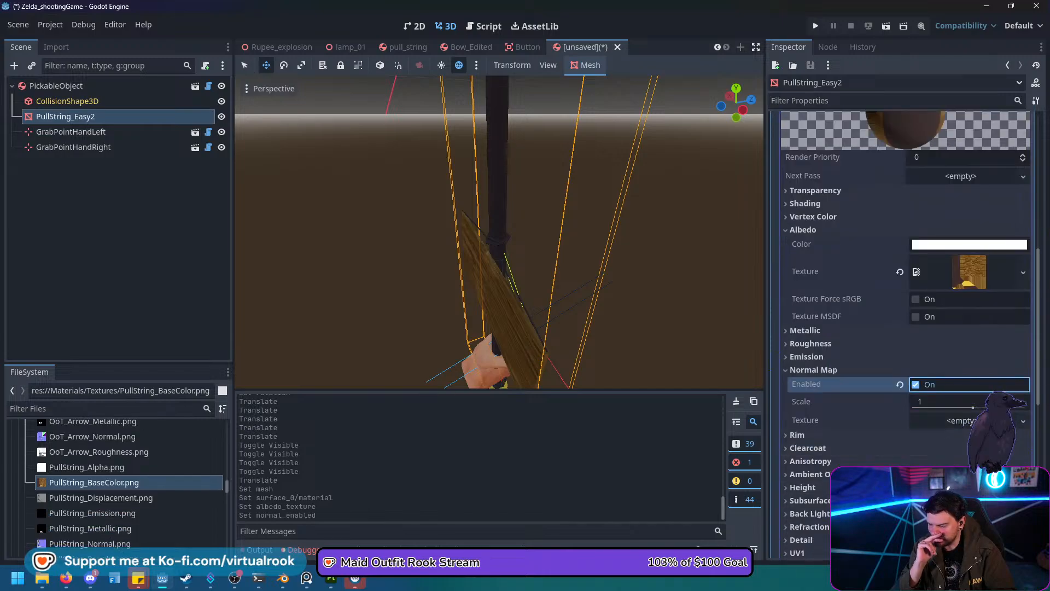
drag(89, 543, 979, 421)
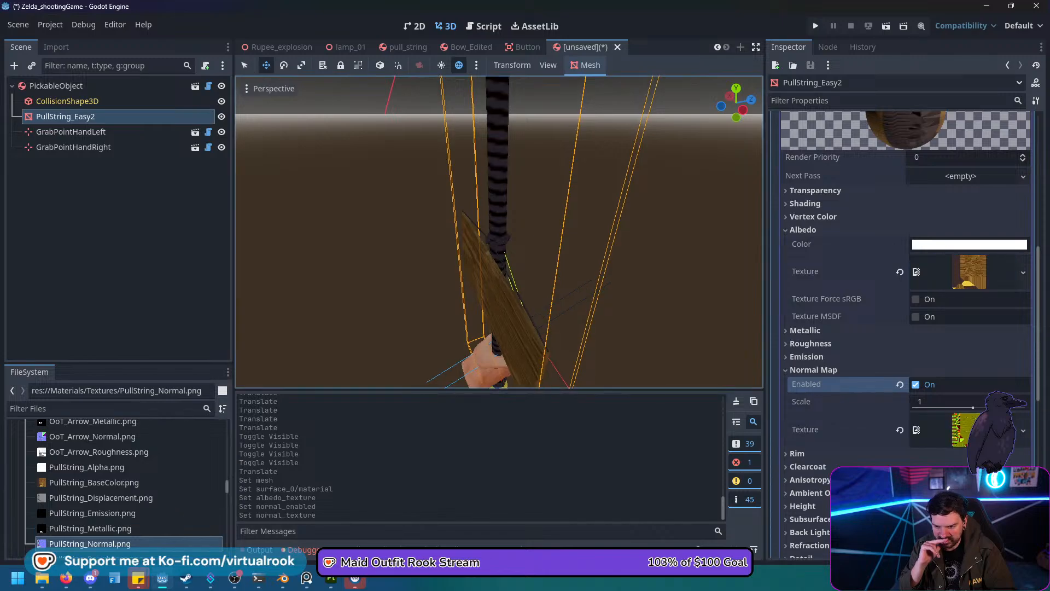
Set the normal map scale of the pull string's Surface 0 material to 0.22.
middle_drag(499, 246, 591, 218)
scroll(499, 232, down, 8)
middle_drag(498, 232, 575, 211)
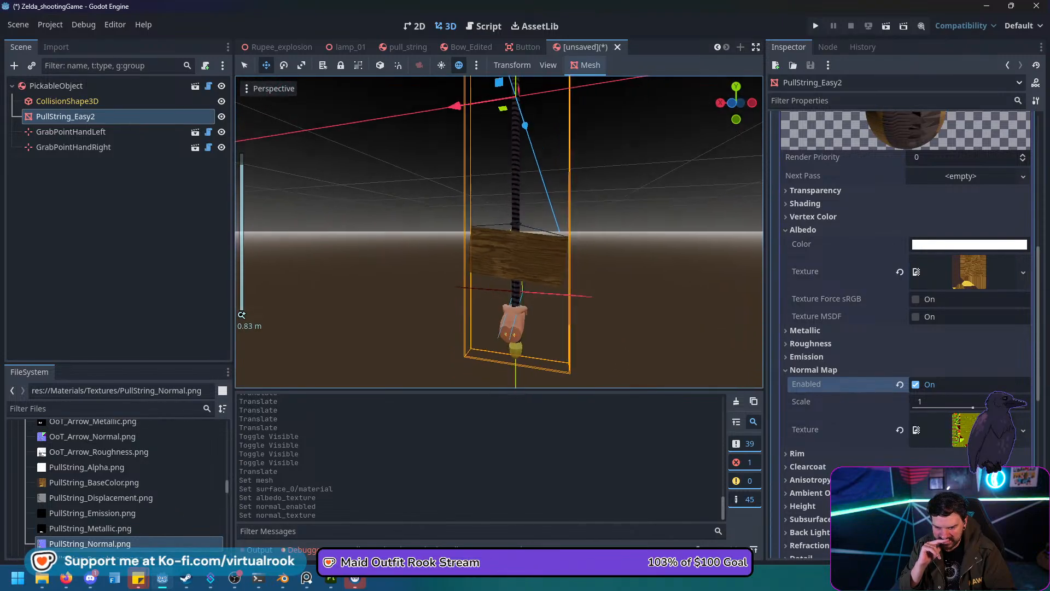
drag(973, 408, 969, 408)
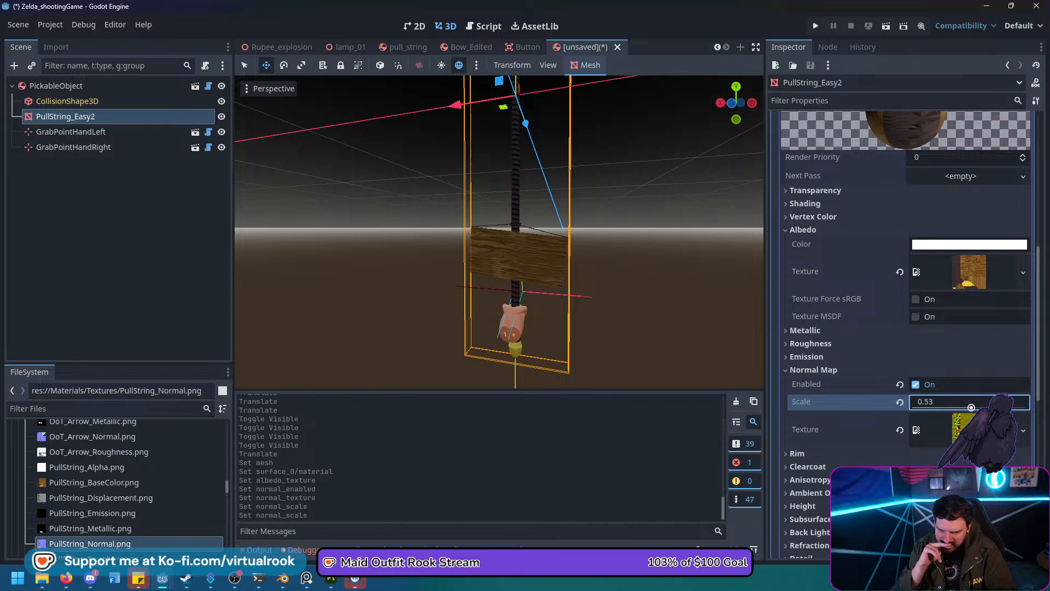
middle_drag(618, 267, 577, 279)
scroll(554, 269, up, 6)
scroll(486, 274, down, 6)
Hide the GrabPointHandLeft and GrabPointHandRight nodes so only the pull string mesh is displayed.
click(221, 132)
click(222, 147)
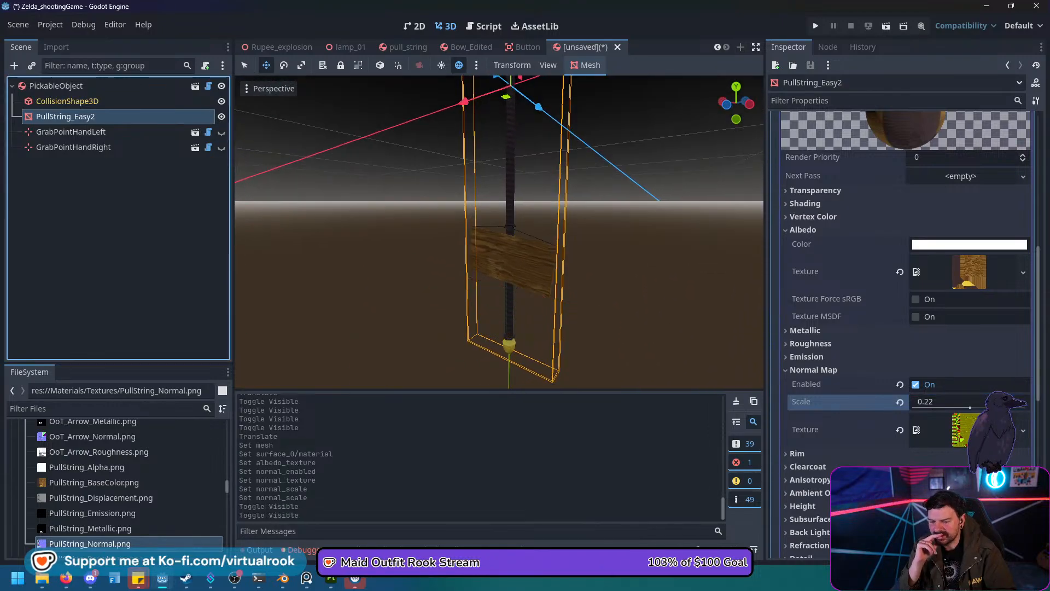
scroll(499, 232, down, 6)
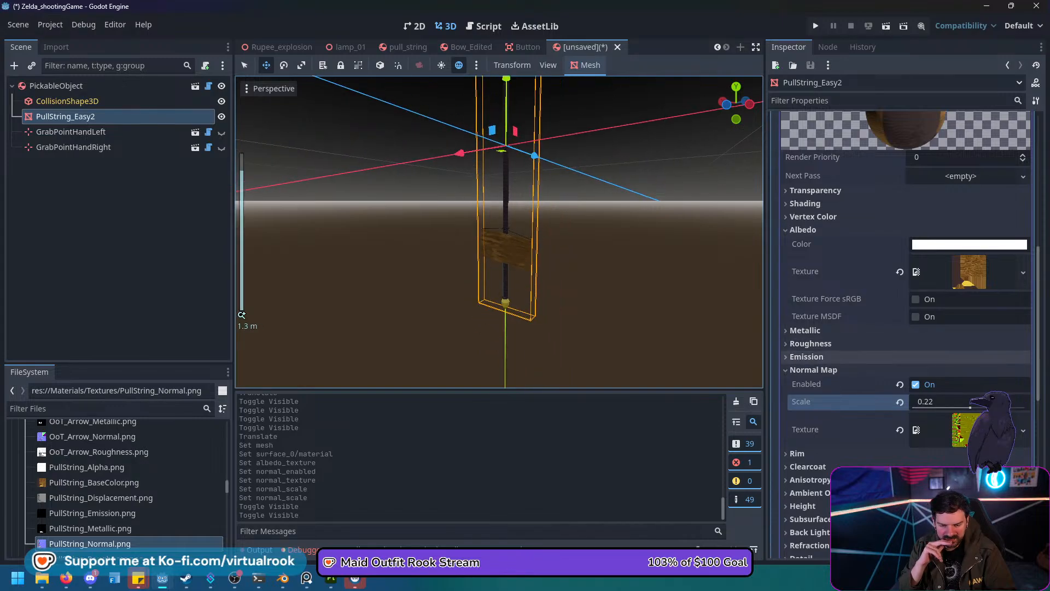
Assign PullString_Metallic.png as the metallic texture of the pull string's Surface 0 material.
click(805, 330)
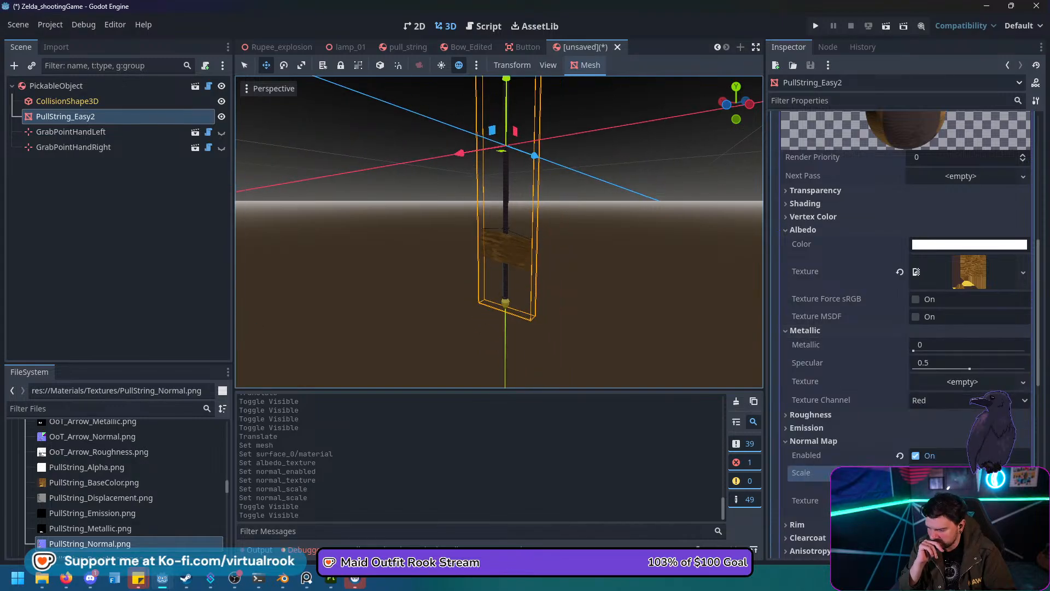
scroll(125, 492, down, 1)
drag(90, 512, 963, 390)
scroll(498, 232, up, 5)
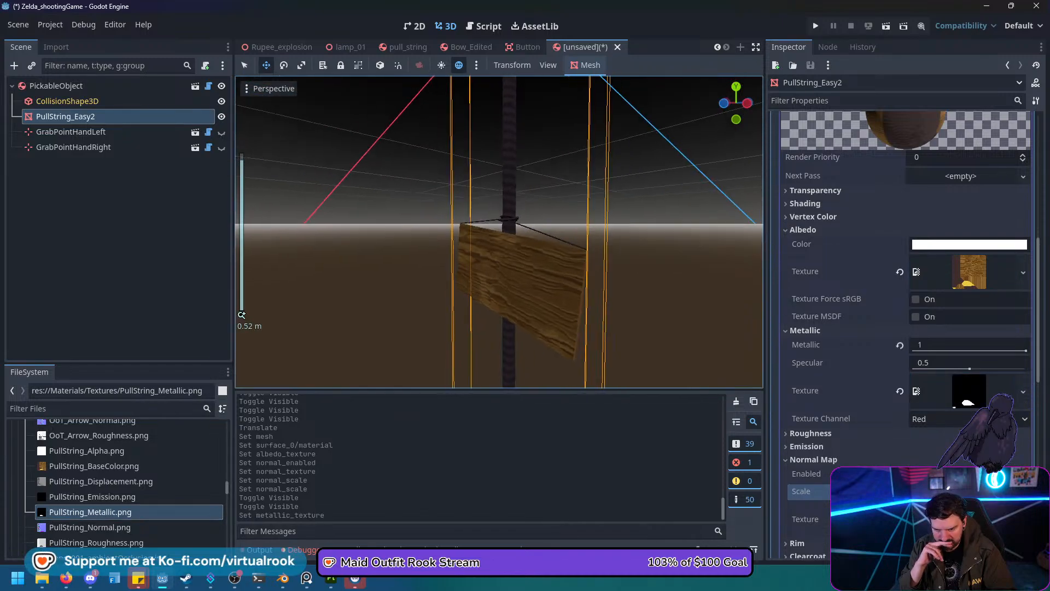
middle_drag(499, 232, 486, 236)
scroll(499, 232, down, 5)
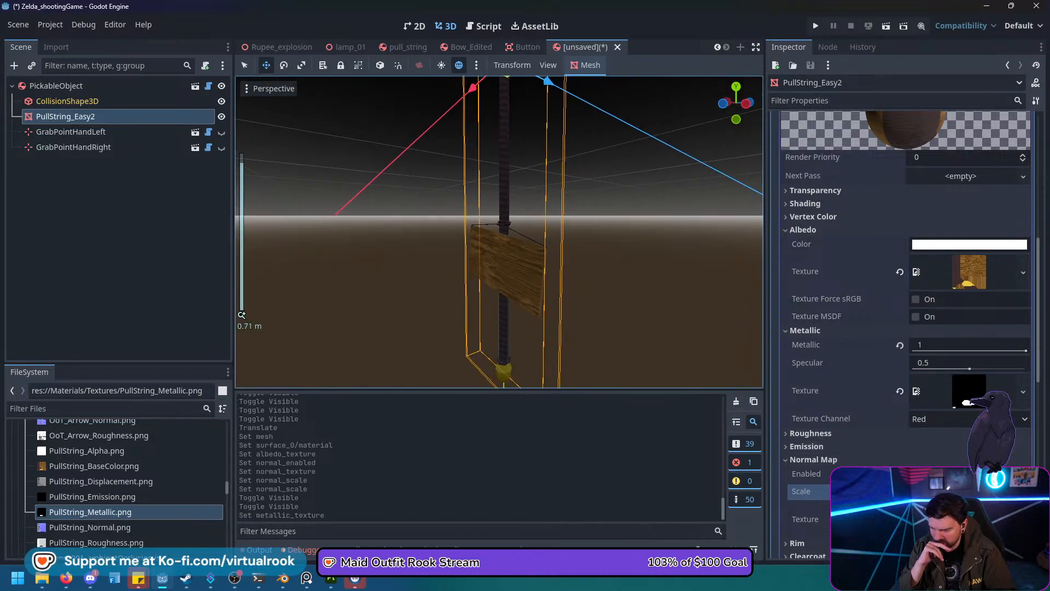
Assign PullString_Roughness.png as the roughness texture of the pull string's Surface 0 material.
scroll(126, 493, down, 1)
click(90, 509)
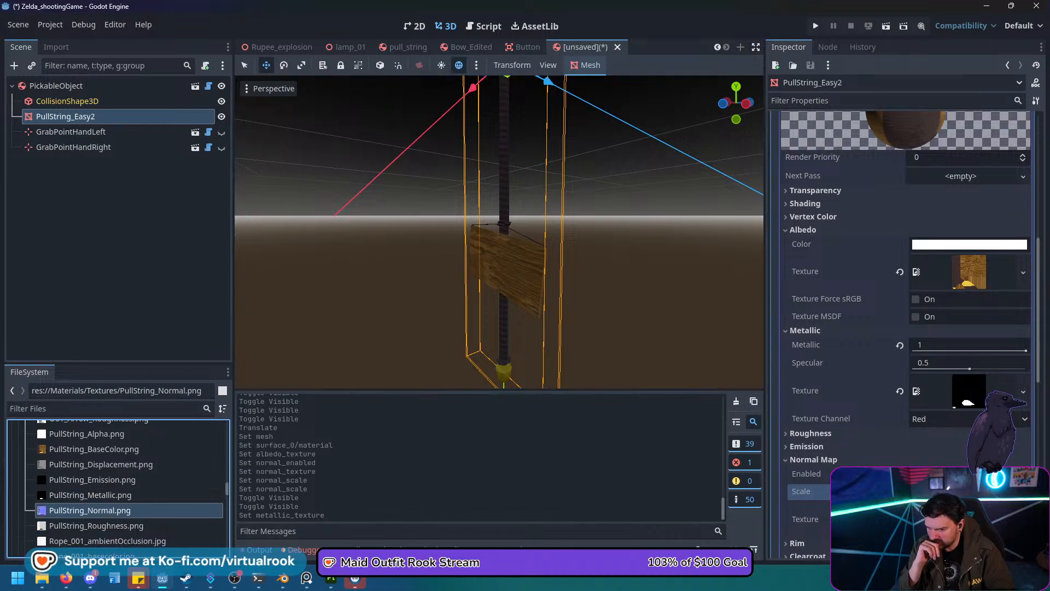
click(95, 525)
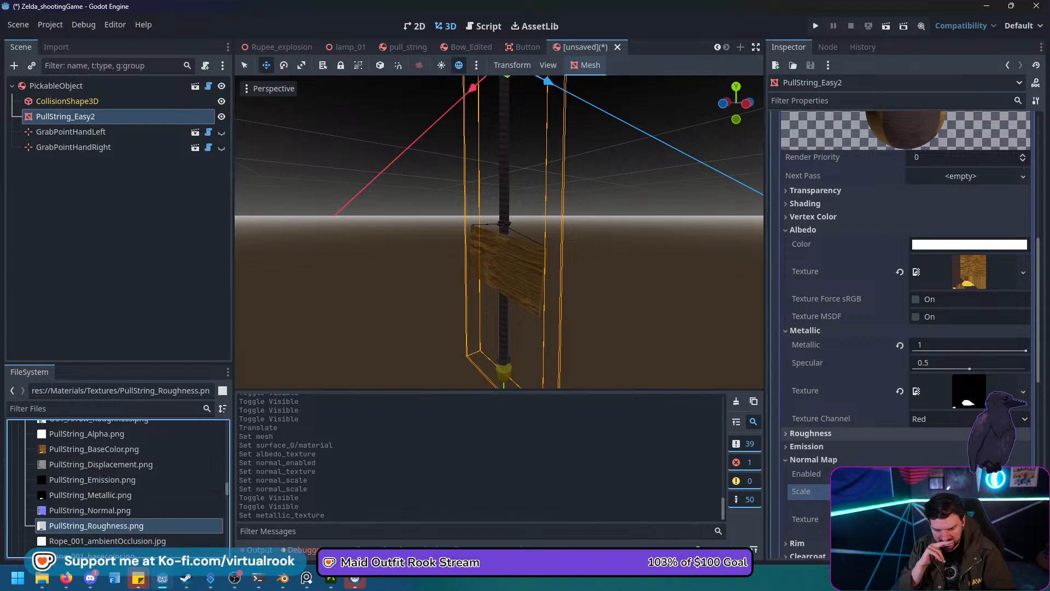
click(810, 433)
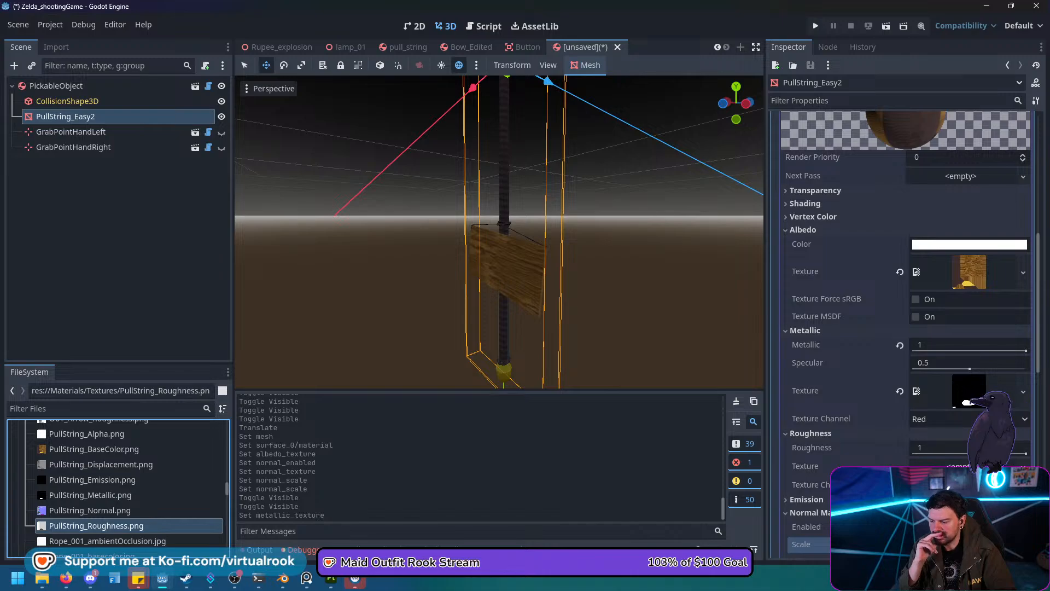
drag(96, 525, 968, 465)
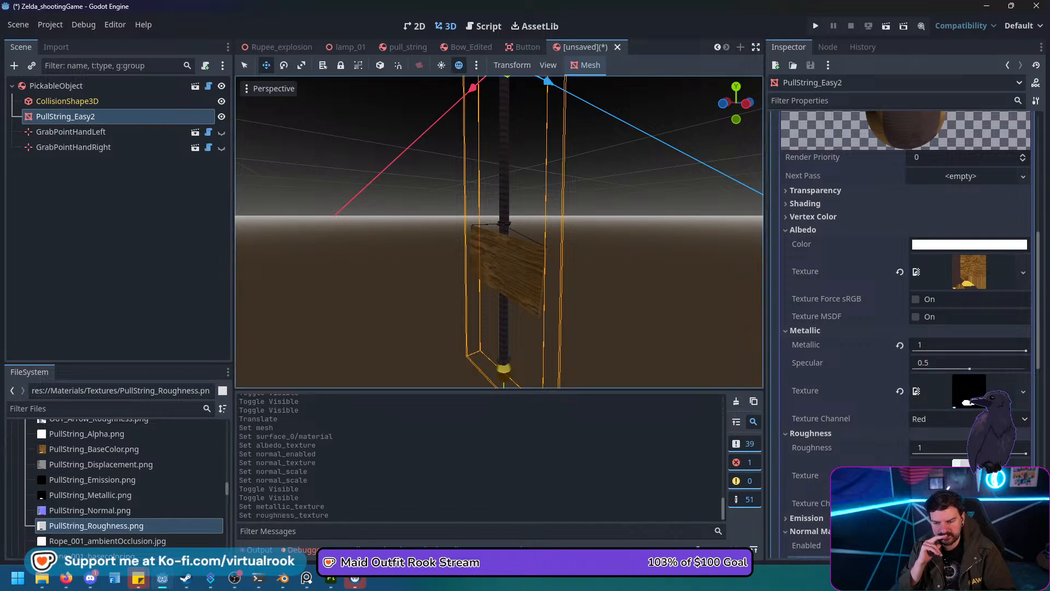
middle_drag(498, 231, 508, 231)
Examine the textured pull string from several angles and distances, and check the remaining PullString texture files.
scroll(118, 488, down, 1)
scroll(118, 488, down, 2)
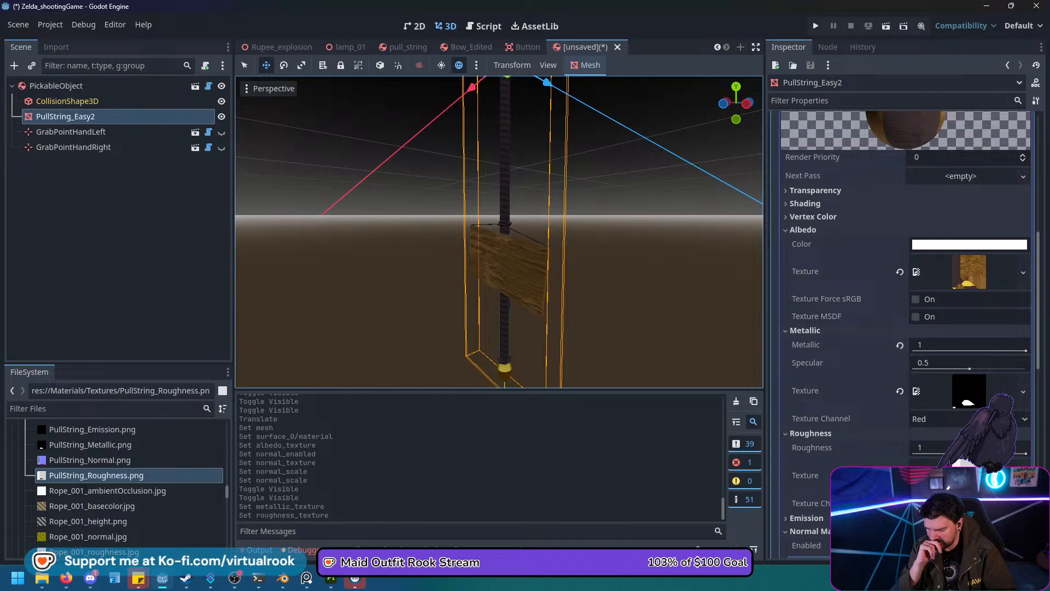
scroll(119, 489, up, 1)
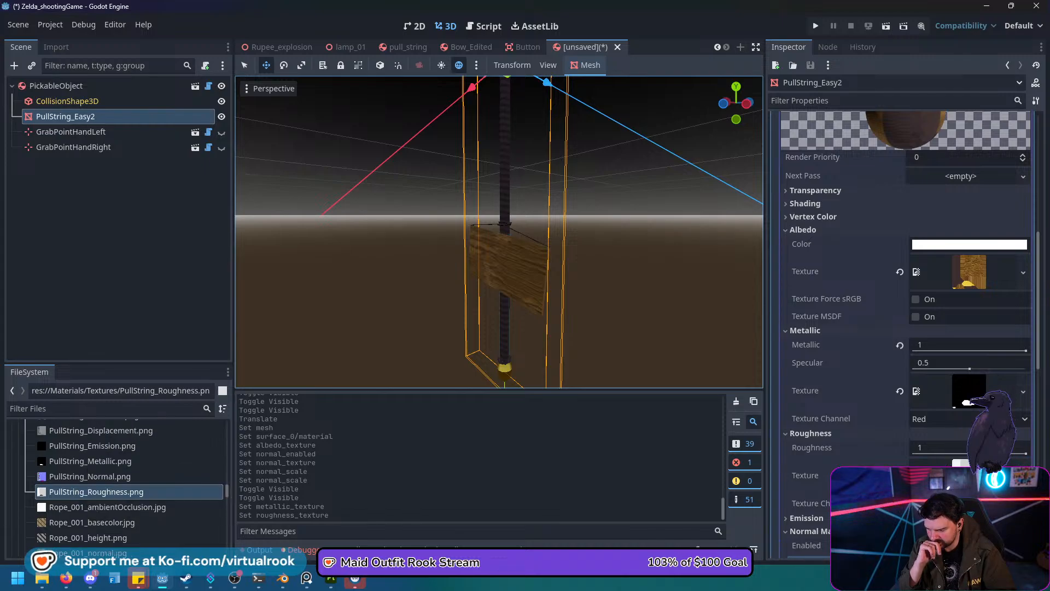
scroll(498, 232, down, 2)
scroll(498, 232, down, 2)
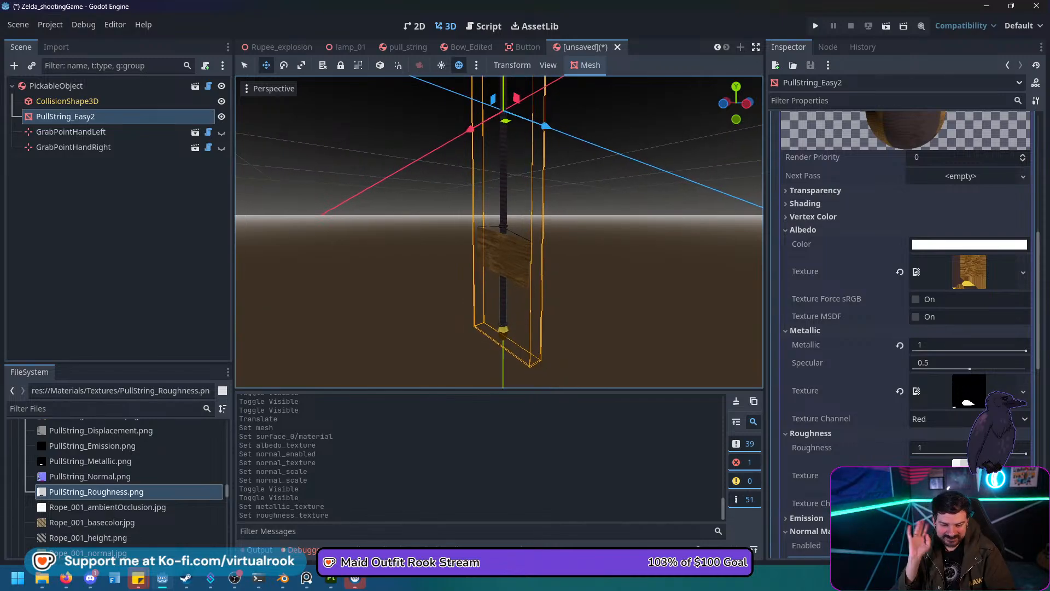
scroll(499, 231, down, 2)
middle_drag(499, 231, 568, 242)
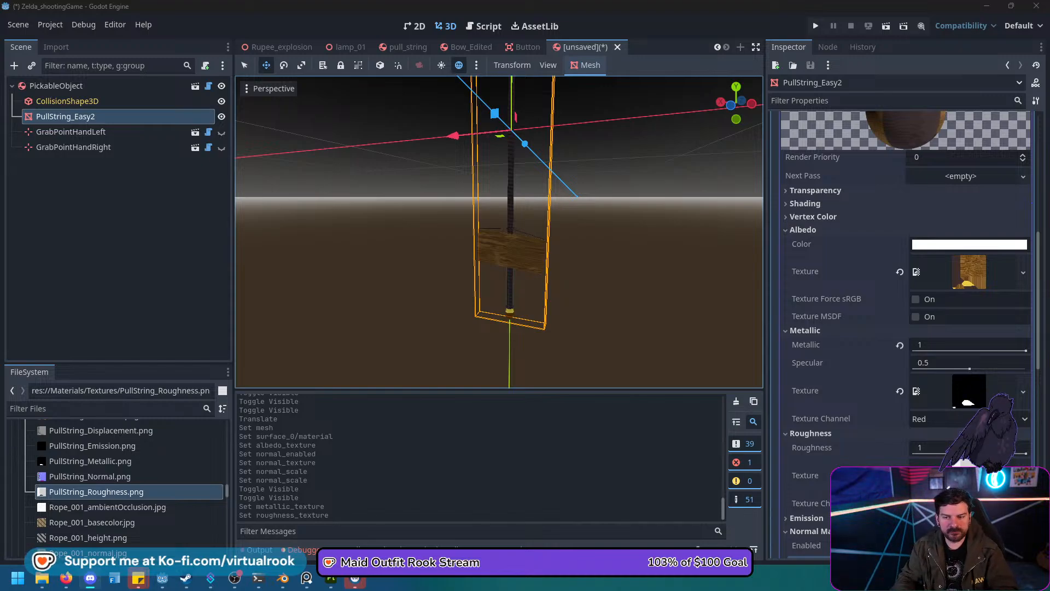
scroll(499, 231, down, 4)
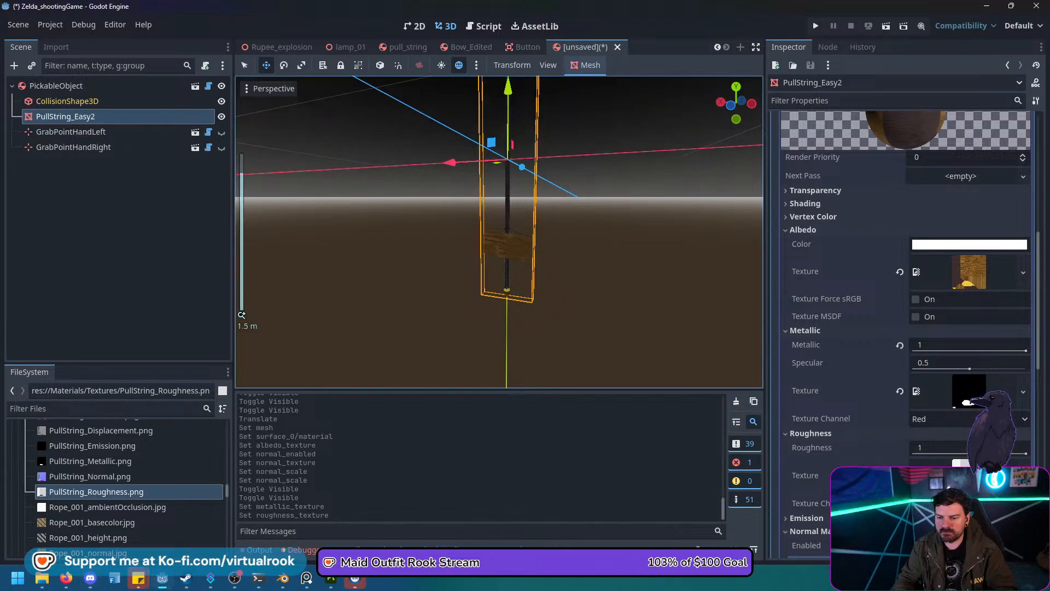
middle_drag(499, 232, 468, 279)
scroll(476, 259, up, 4)
scroll(498, 231, up, 4)
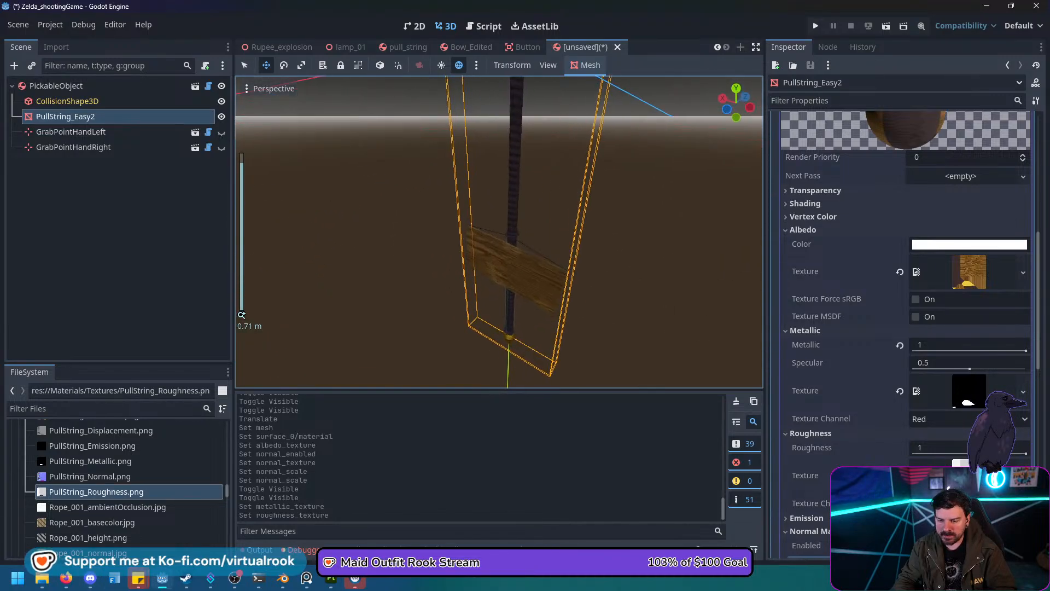
Open the pickable.gd script attached to the PickableObject root node.
click(124, 167)
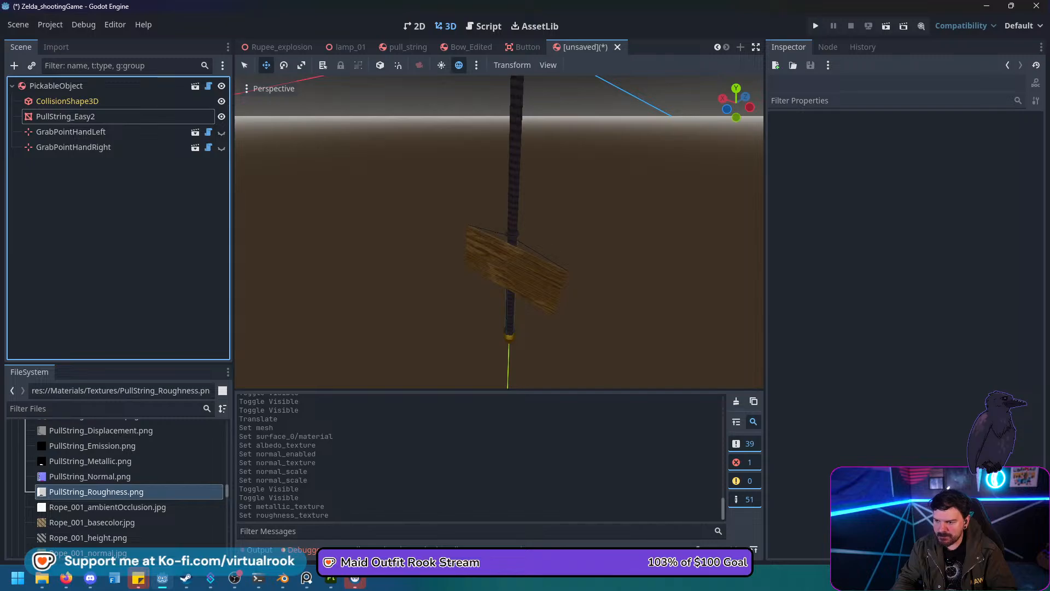
click(56, 86)
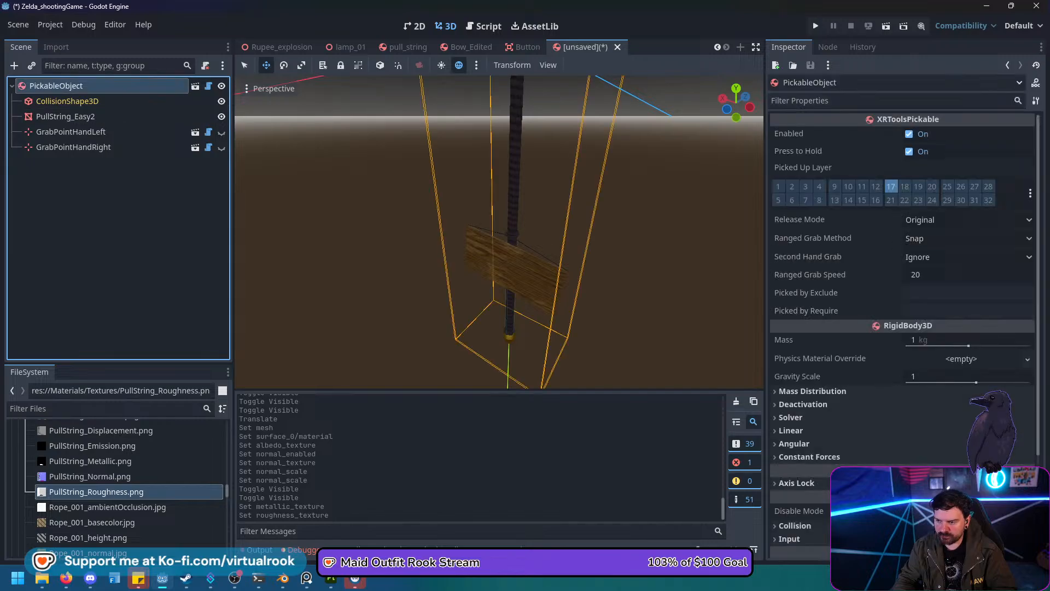
click(208, 86)
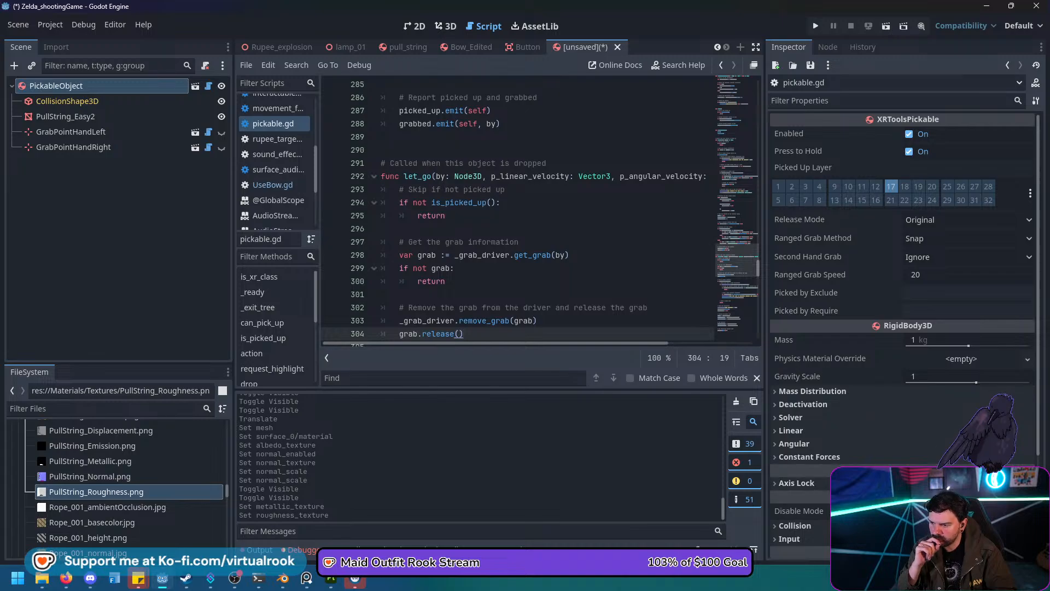
right_click(168, 85)
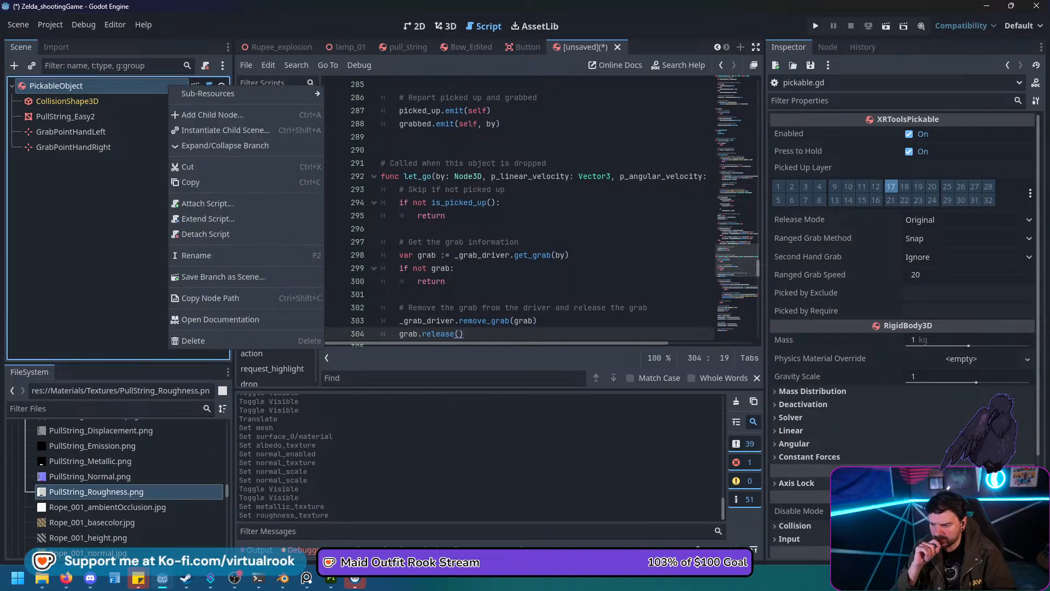
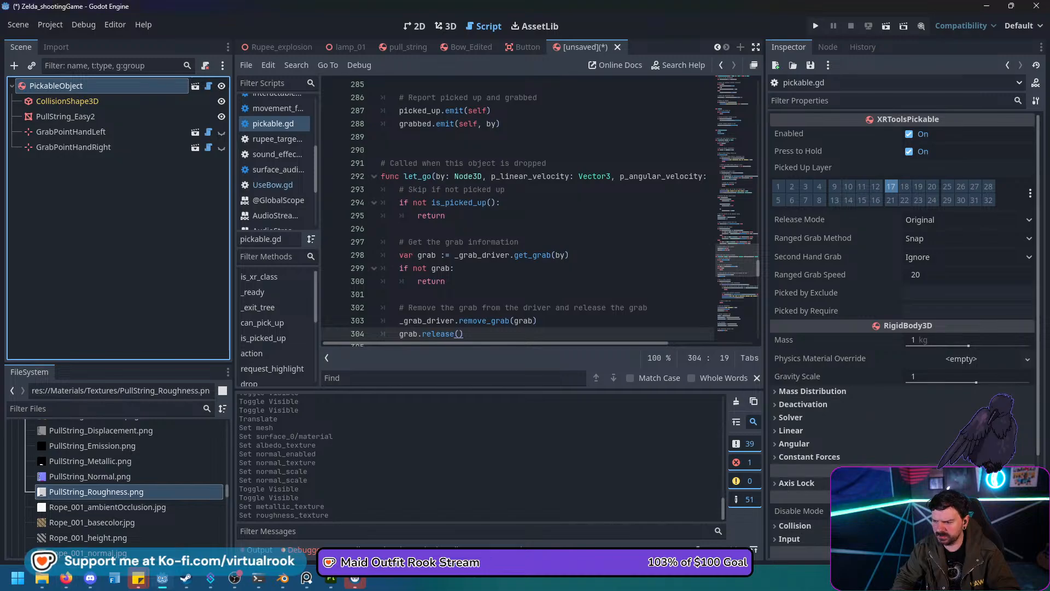
click(208, 86)
click(208, 86)
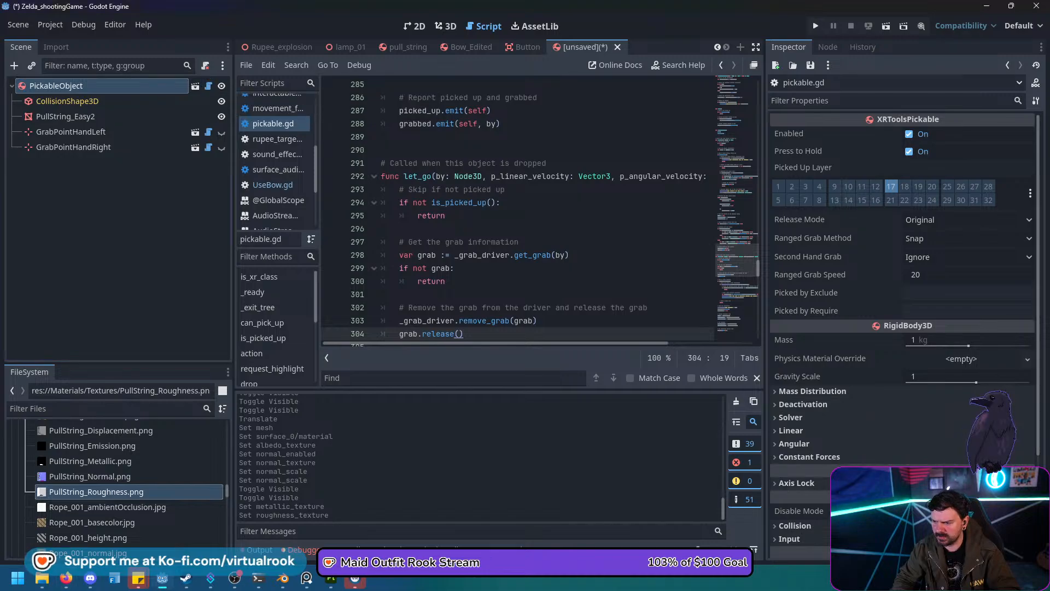
click(118, 246)
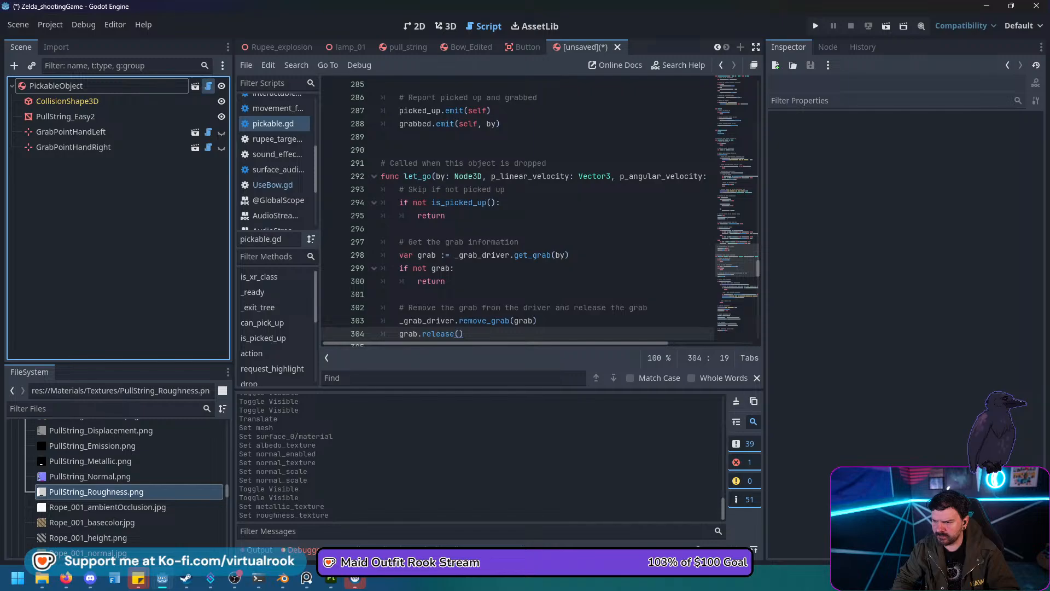
Extend PickableObject's script with a new GDScript inheriting XRToolsPickable, saved as res://pickable_object_Y_locked.gd.
right_click(147, 86)
click(181, 221)
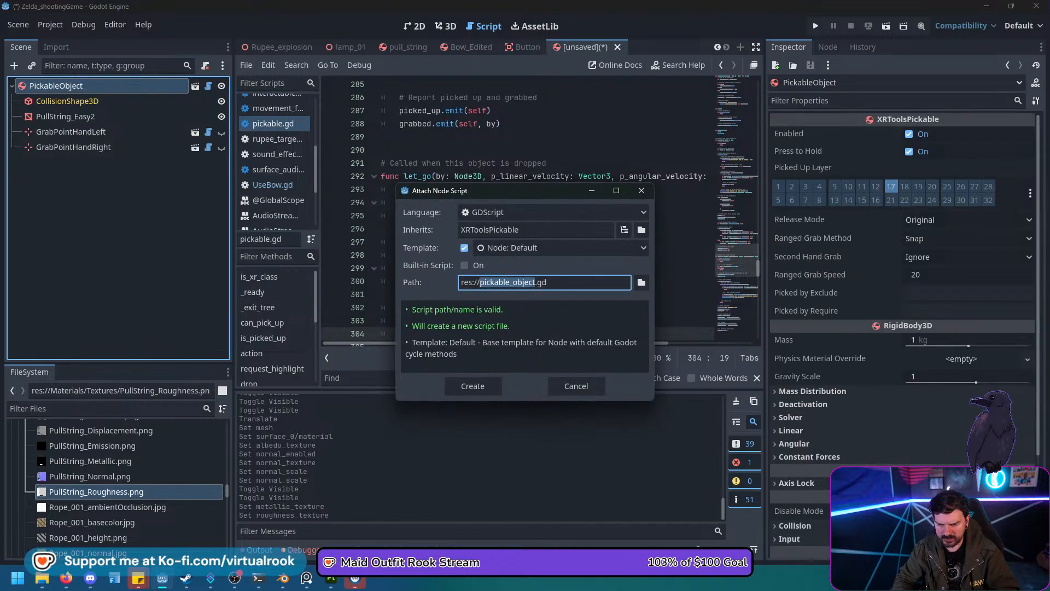
key(Right)
text(_V)
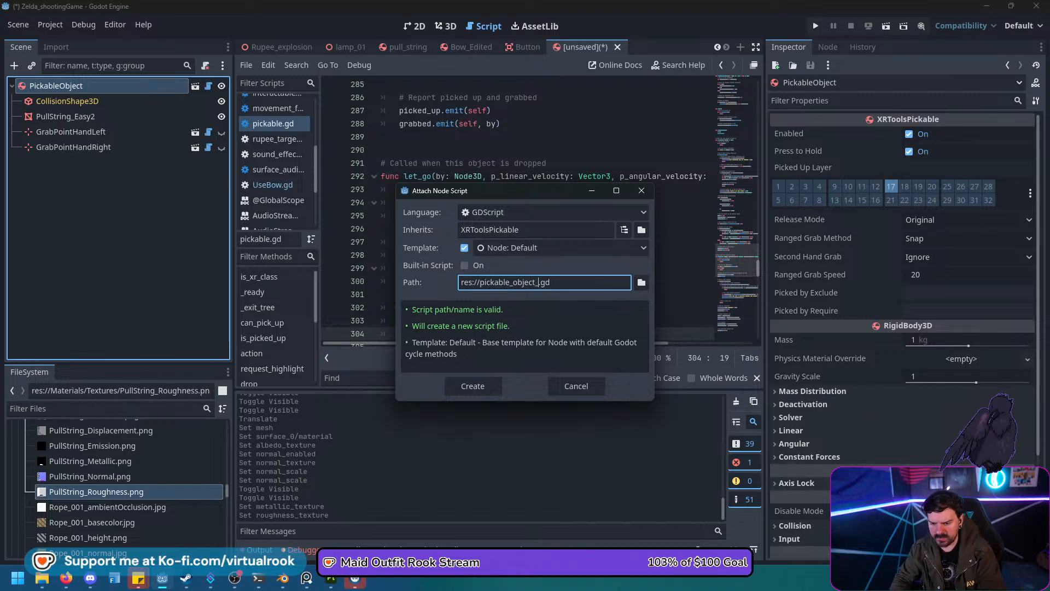
text(_locke)
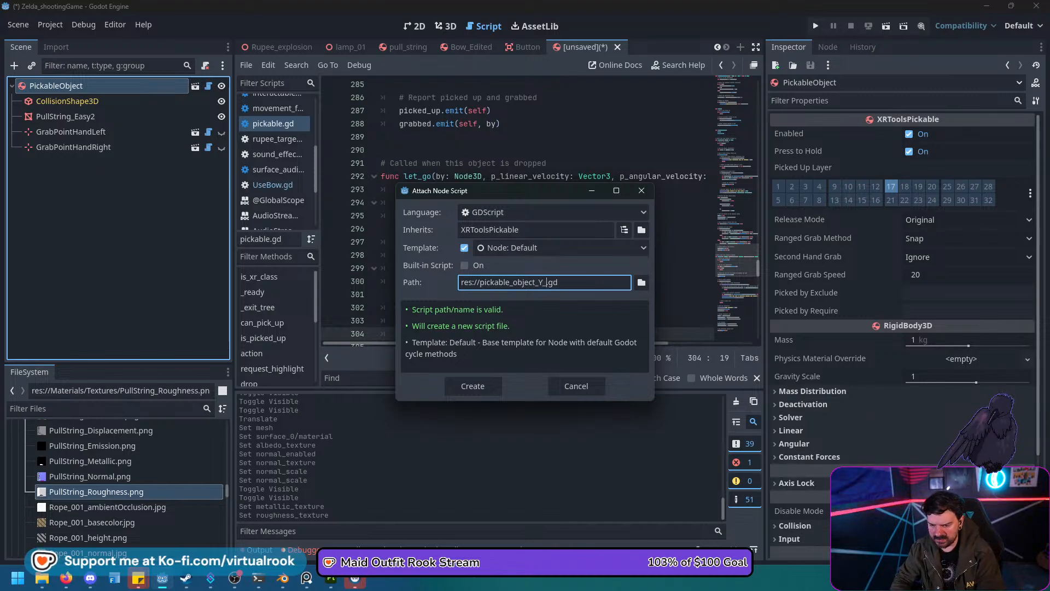
text(d)
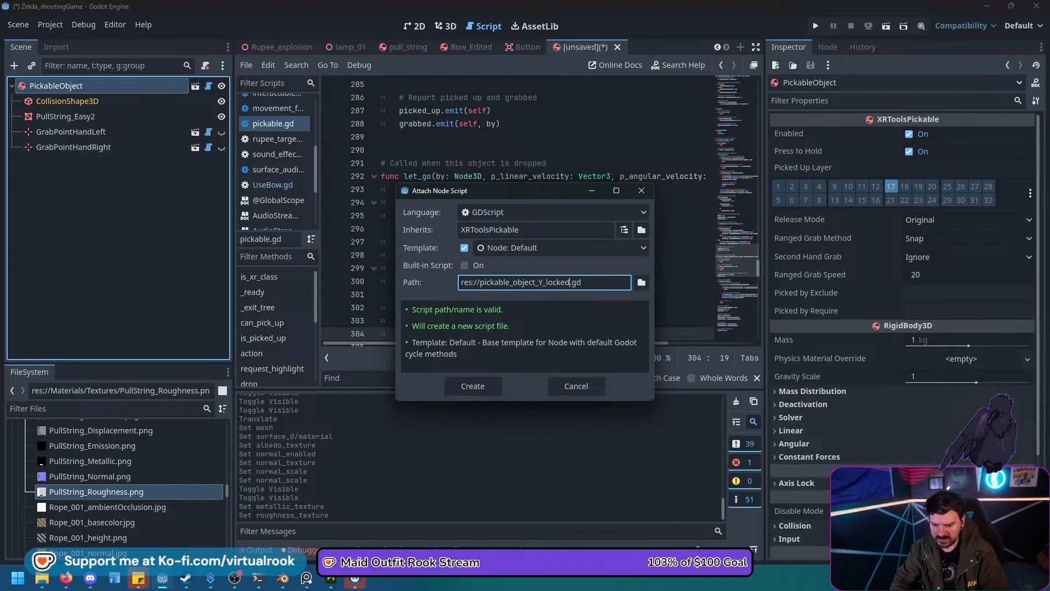
click(473, 385)
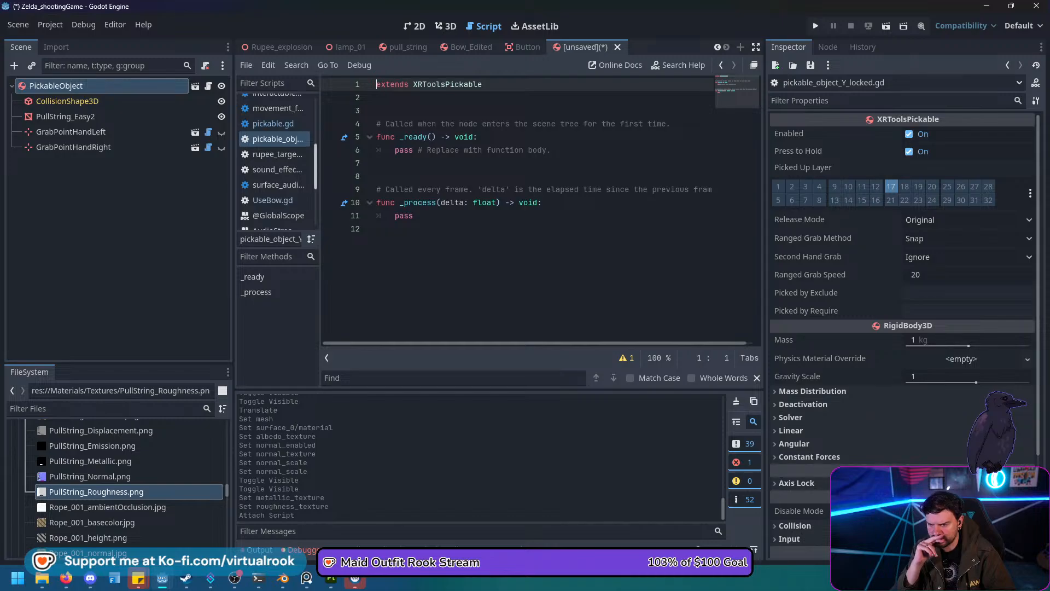
Review the pick-up and let_go code in pickable.gd and return to the end of pickable_object_Y_locked.gd.
drag(319, 230, 409, 230)
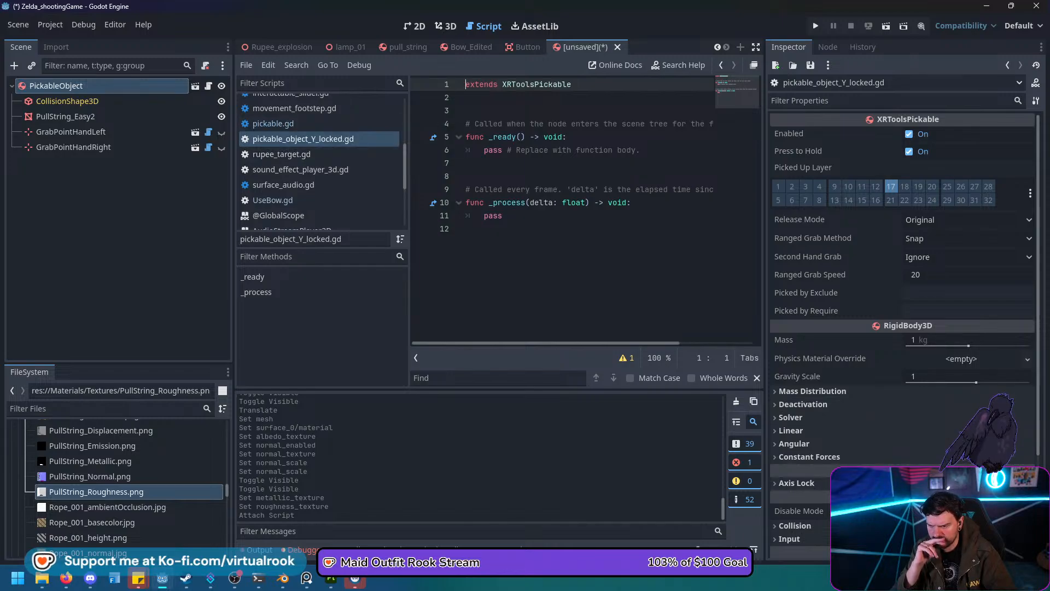
click(273, 124)
scroll(563, 213, down, 8)
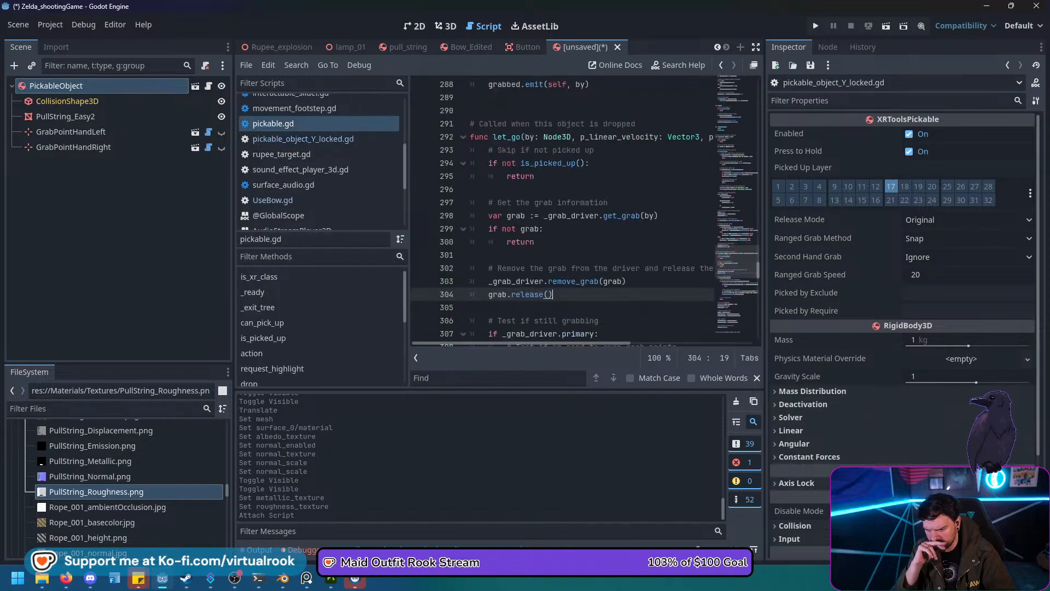
scroll(563, 213, up, 17)
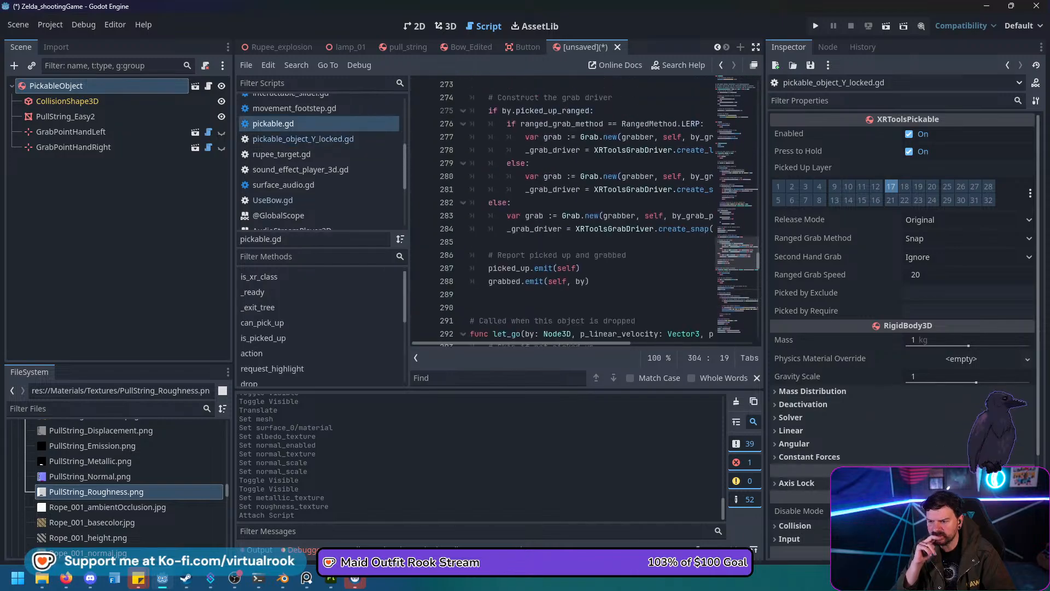
scroll(551, 137, up, 1)
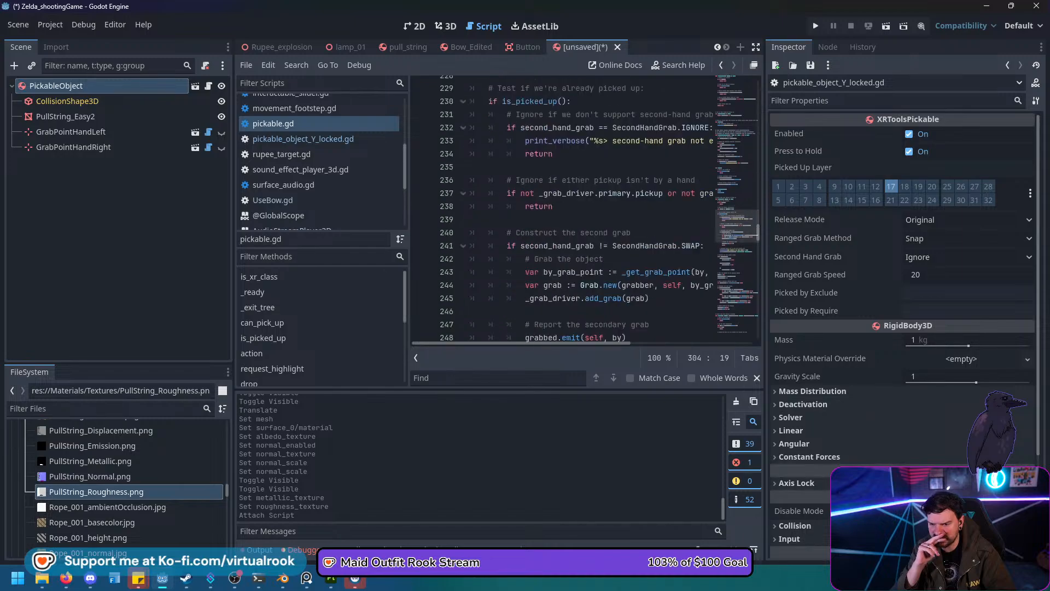
scroll(550, 137, down, 11)
click(303, 139)
click(465, 229)
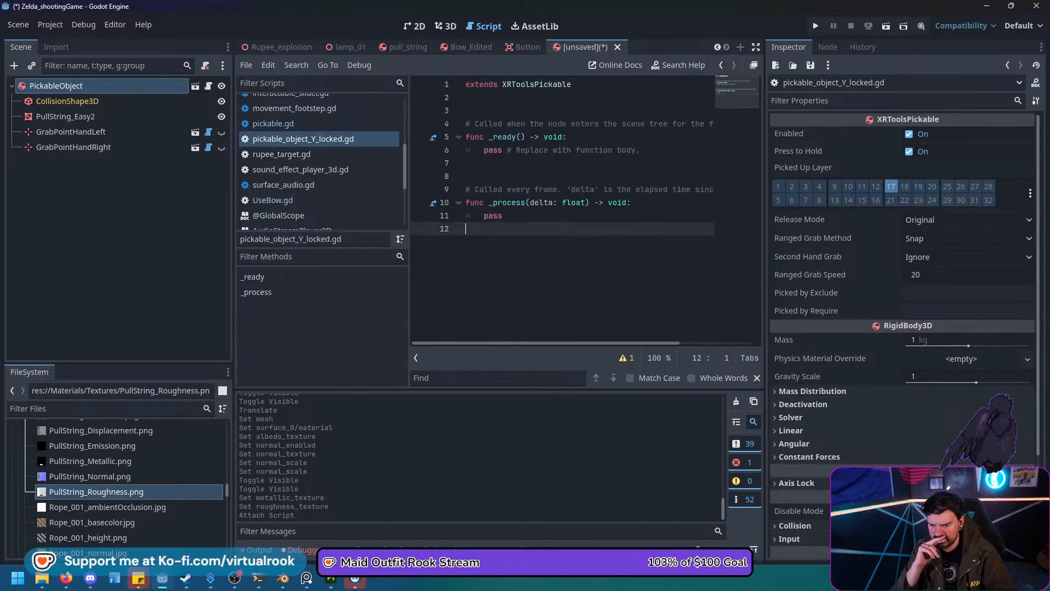
drag(409, 230, 343, 230)
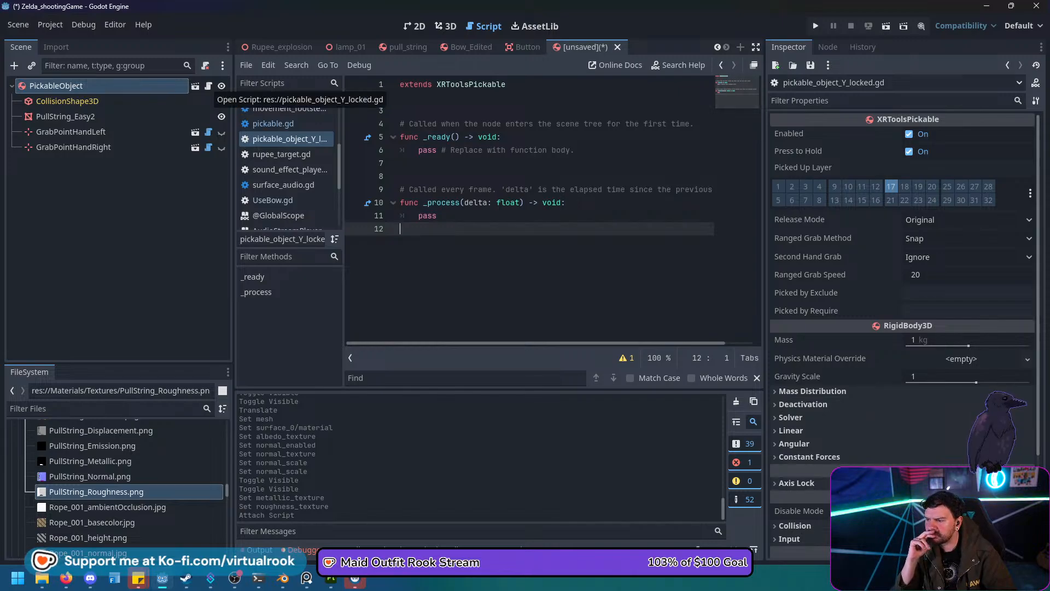
click(82, 101)
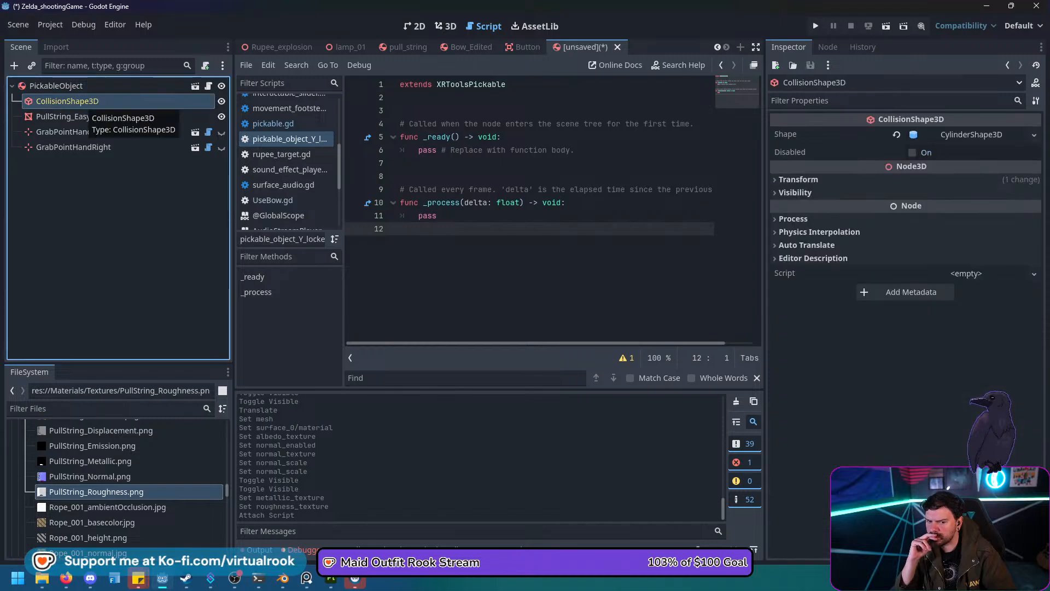
right_click(82, 104)
key(Escape)
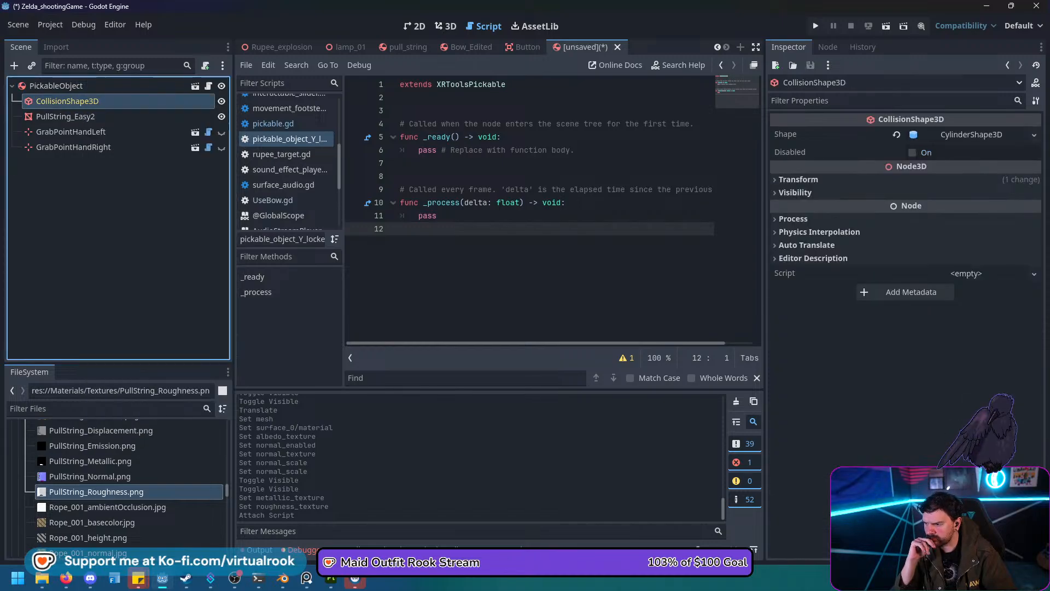
right_click(50, 86)
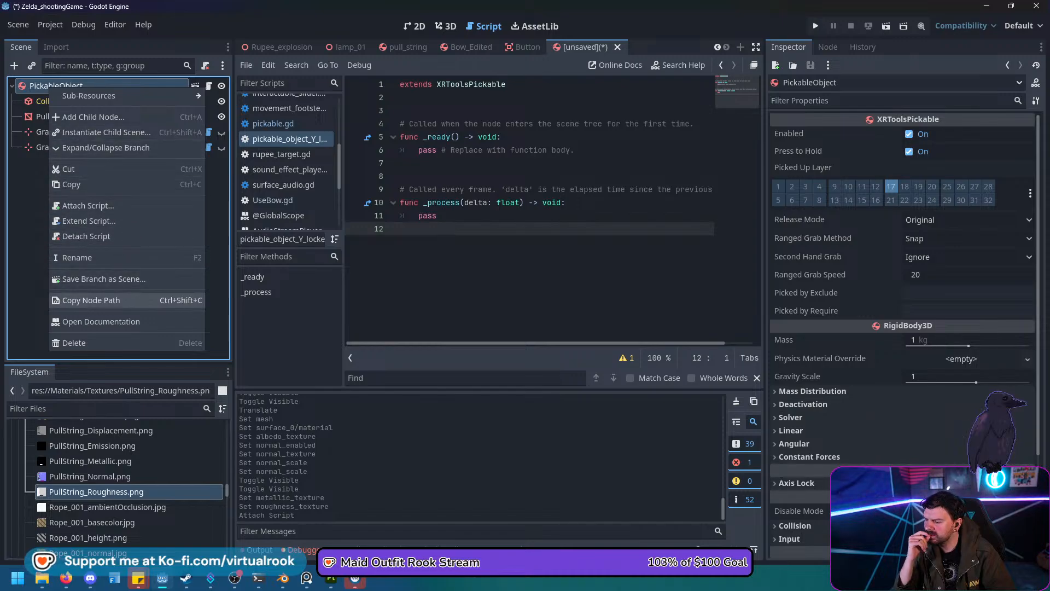
key(Escape)
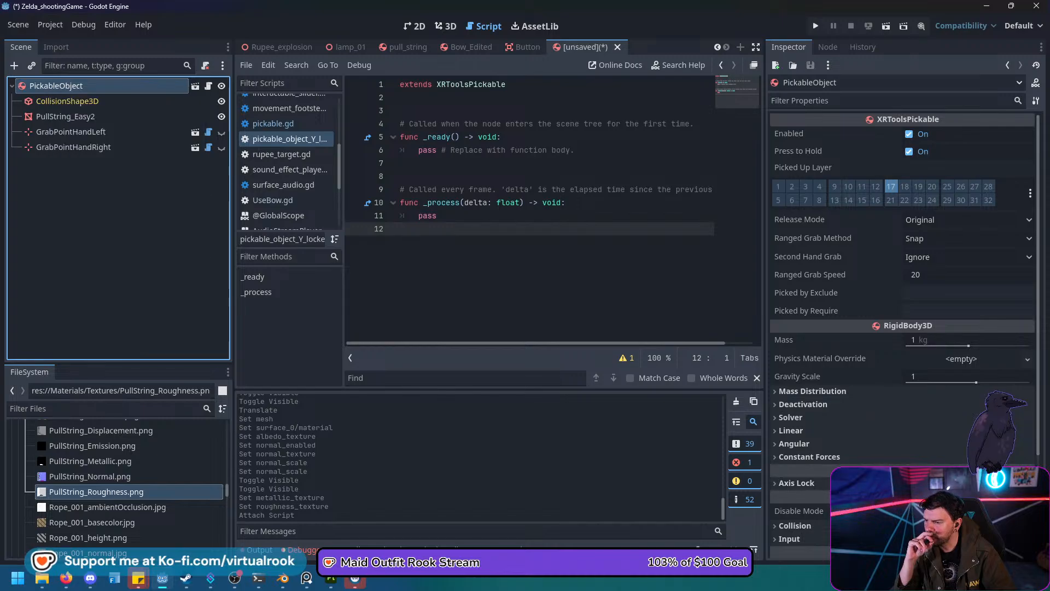
right_click(67, 101)
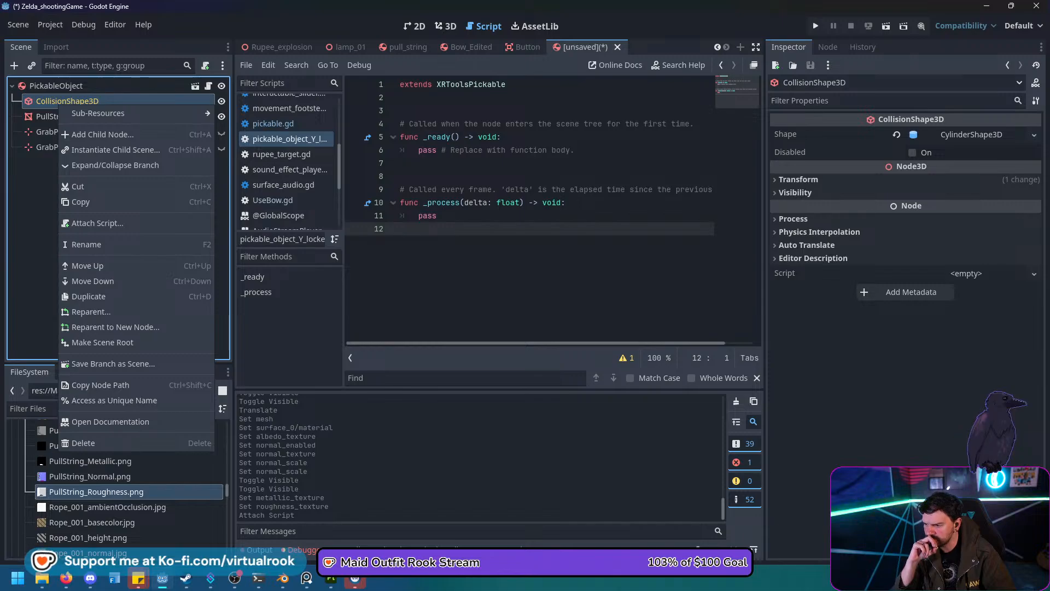
click(31, 86)
right_click(31, 86)
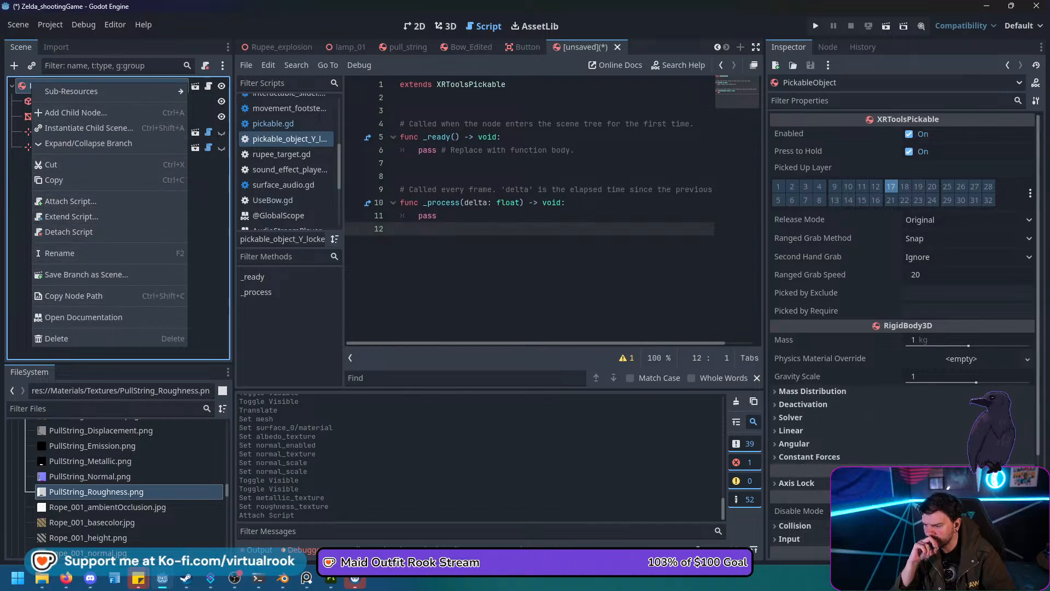
key(Escape)
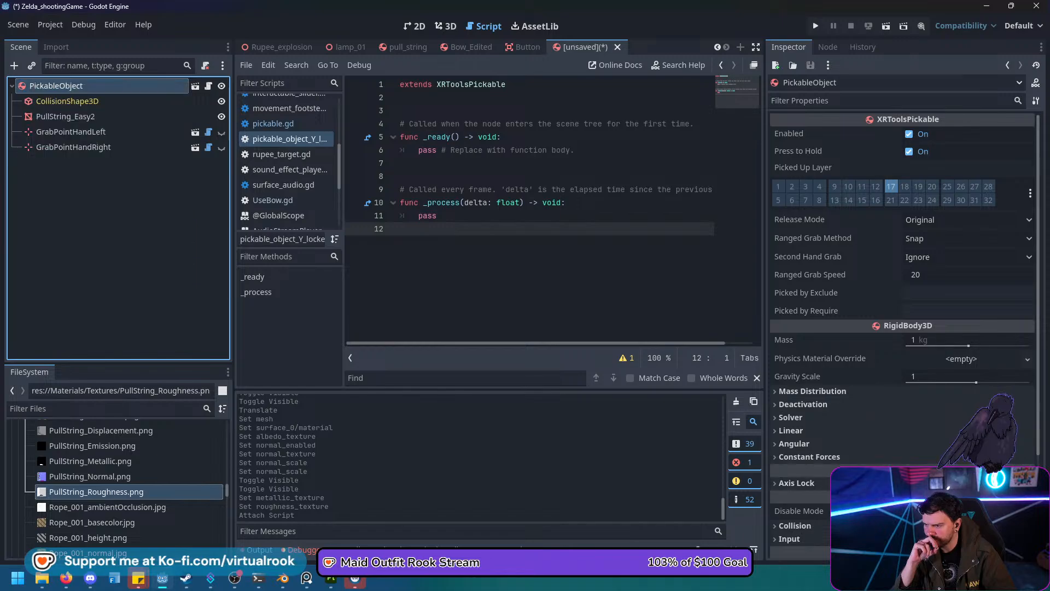
Rename the PickableObject root node to PullString.
key(F2)
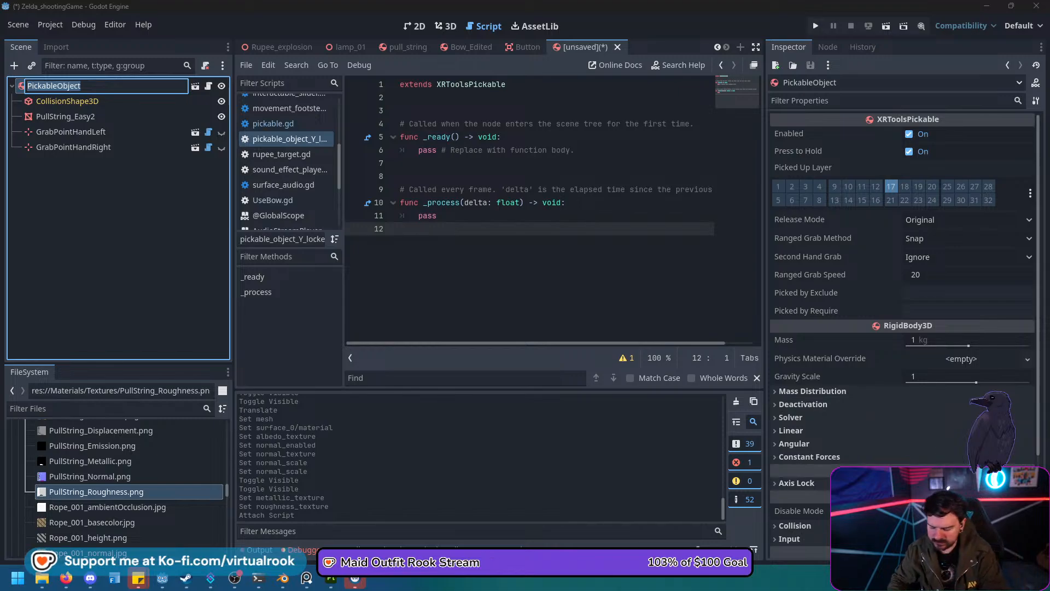
text(Pull)
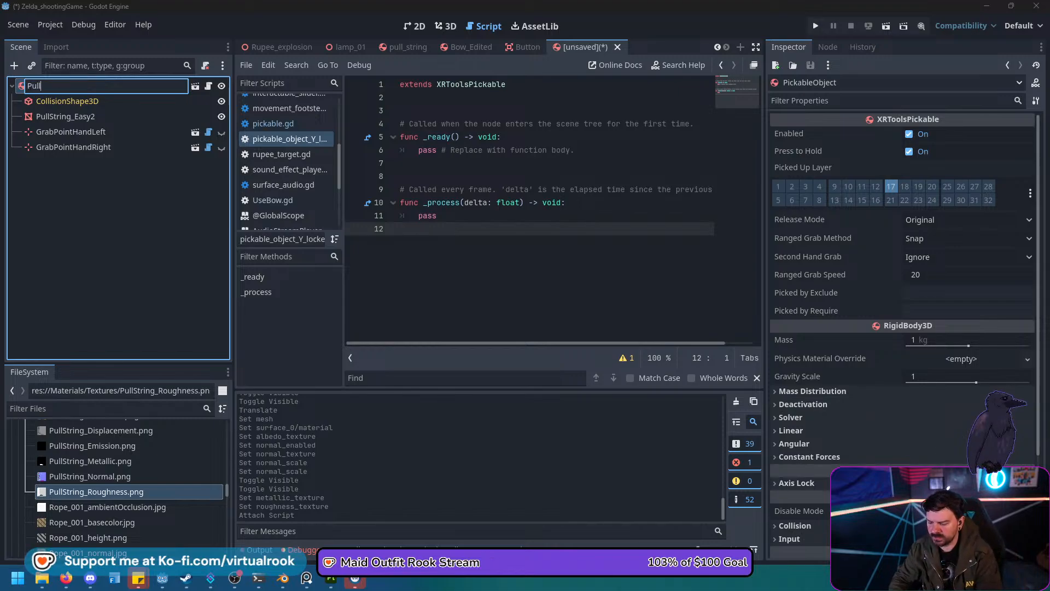
text(String)
key(Return)
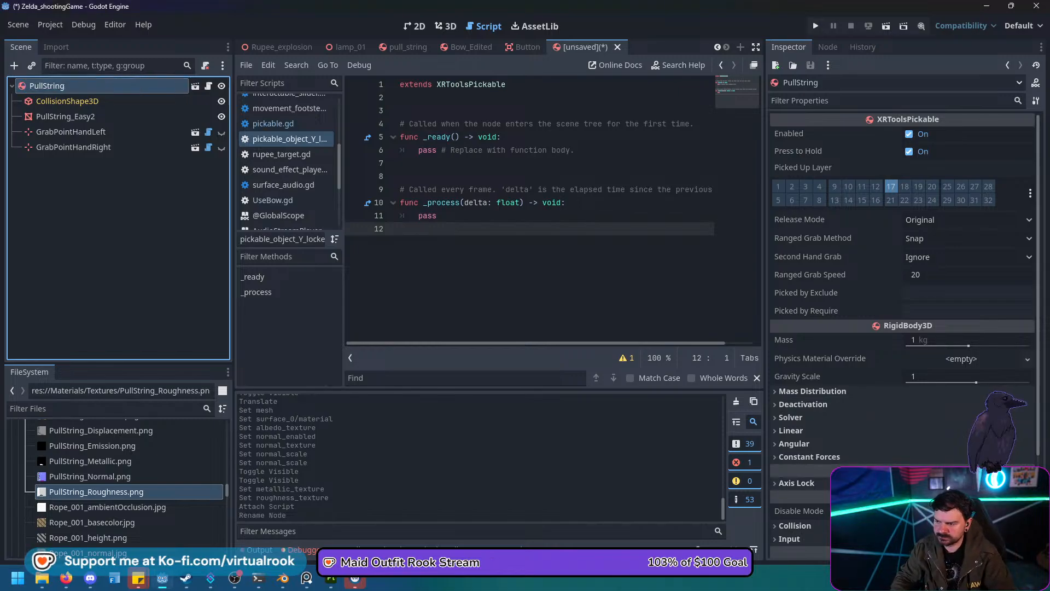
Try to save the unsaved scene as pull_string.tscn in res://Blueprints, overwriting the existing file.
key(ctrl+s)
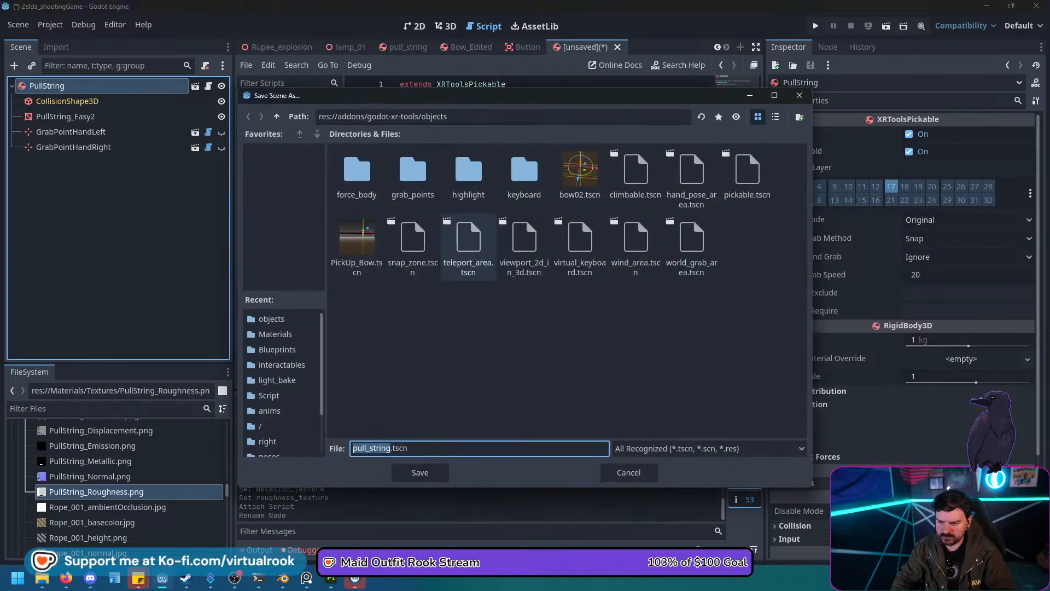
click(277, 116)
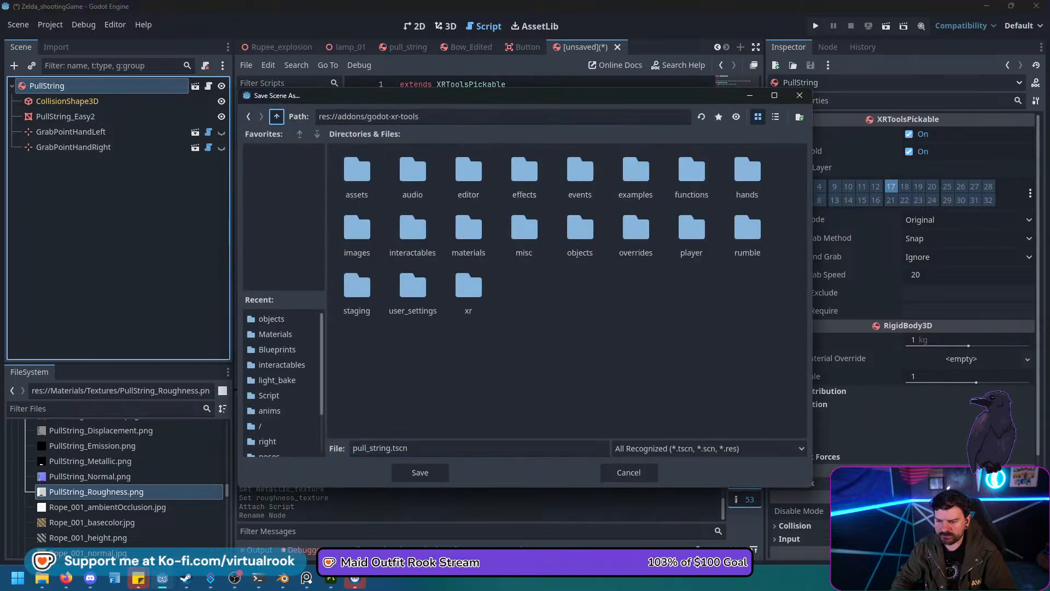
click(276, 116)
click(277, 116)
double_click(413, 171)
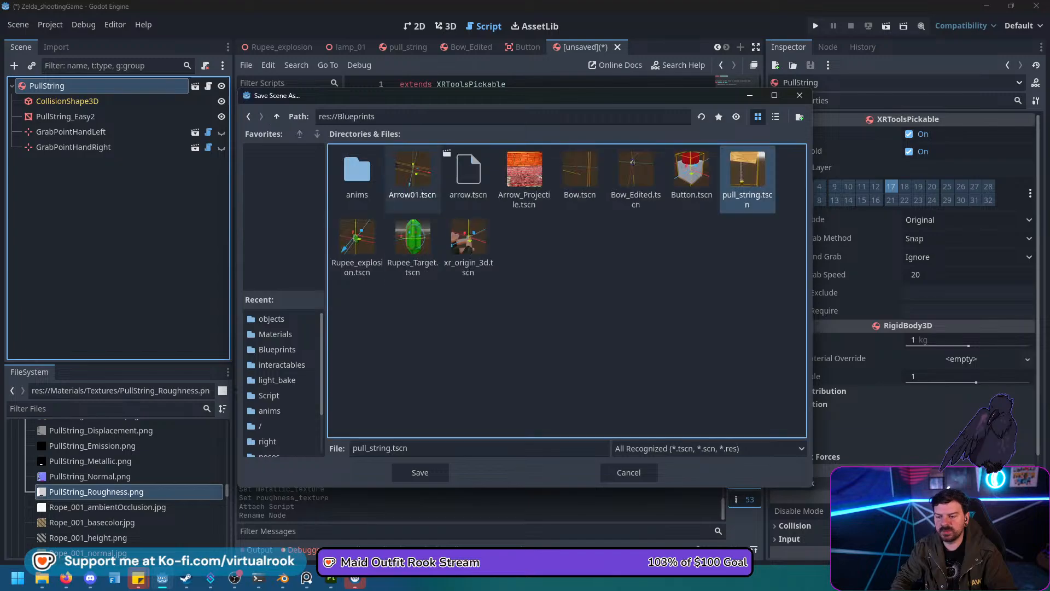
click(420, 472)
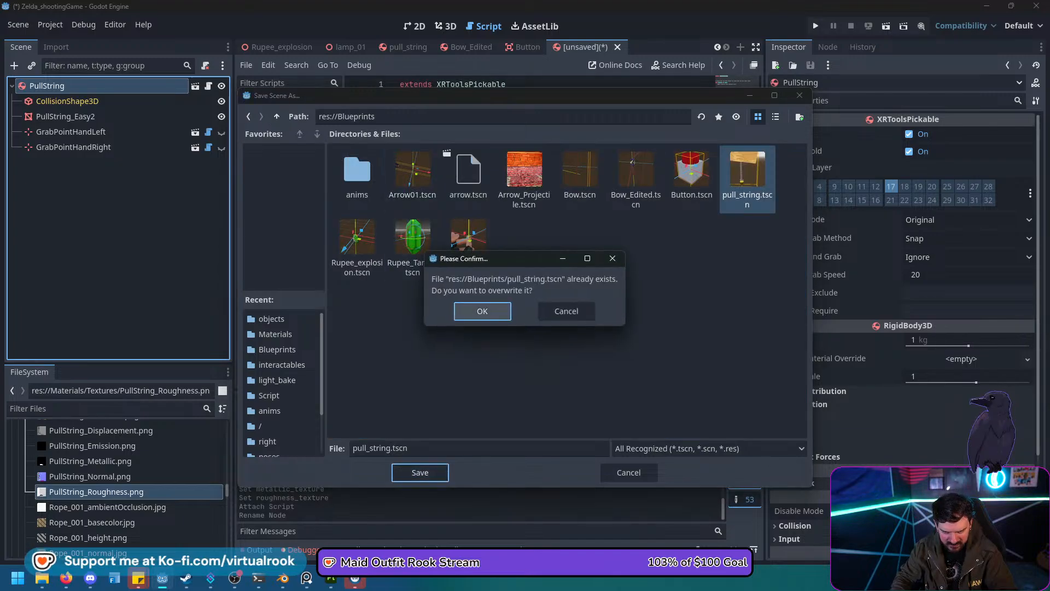
key(Return)
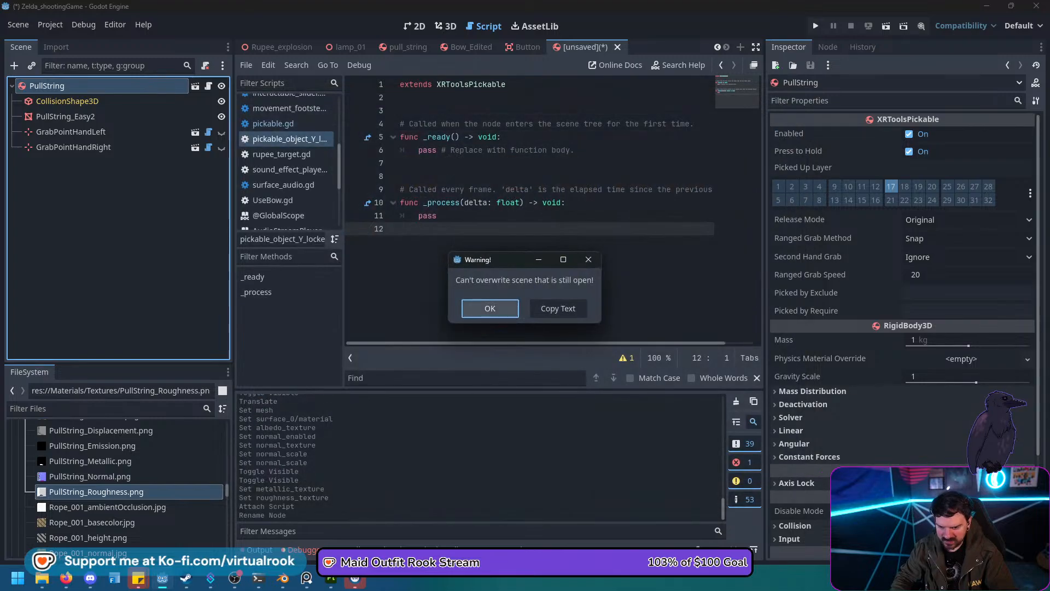
key(Return)
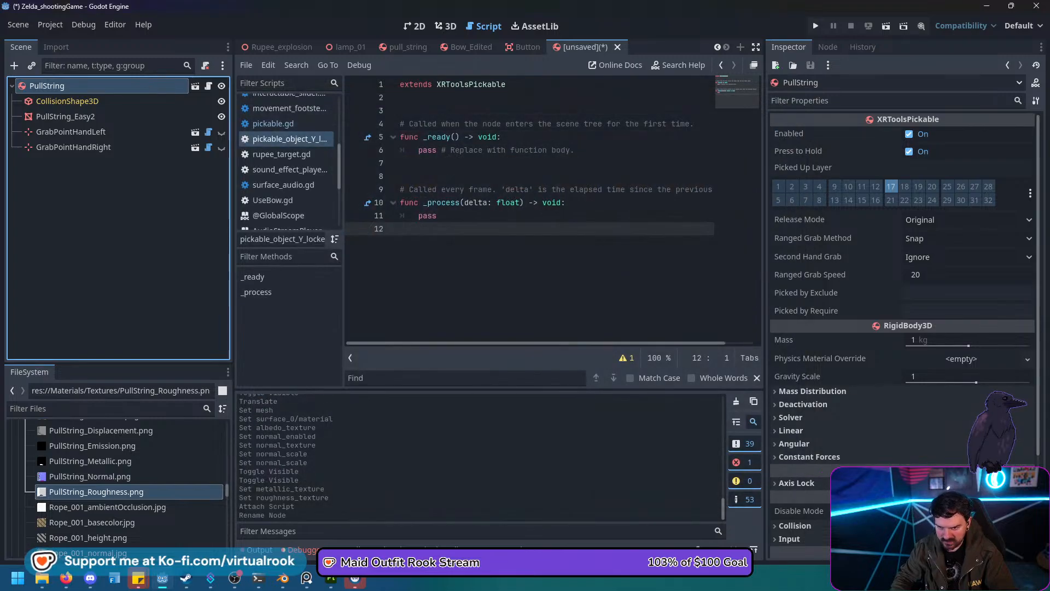
Close the old pull_string scene and save the new scene over res://Blueprints/pull_string.tscn.
click(408, 47)
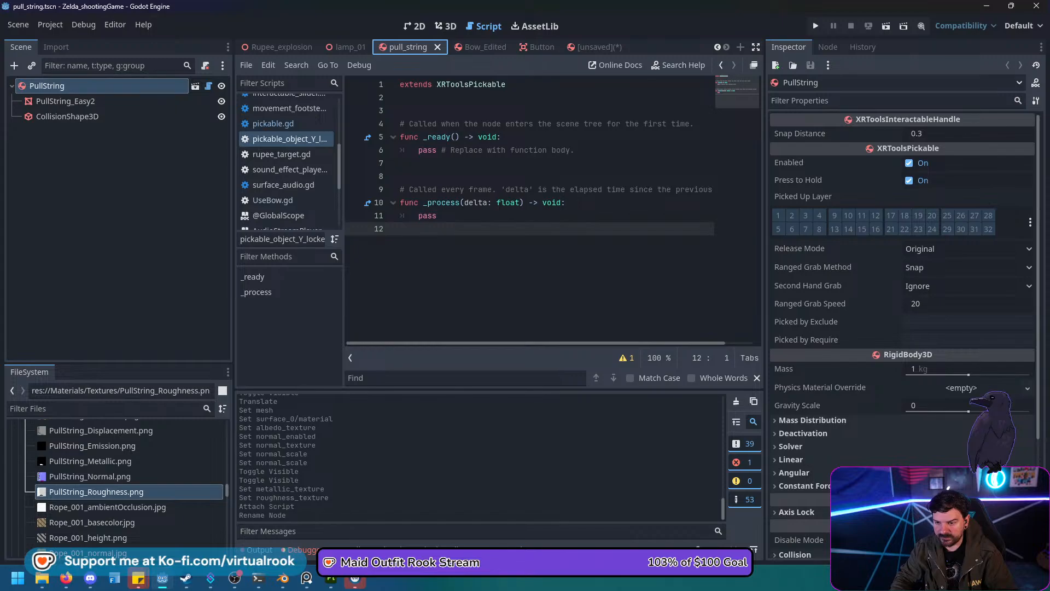
click(441, 47)
click(637, 47)
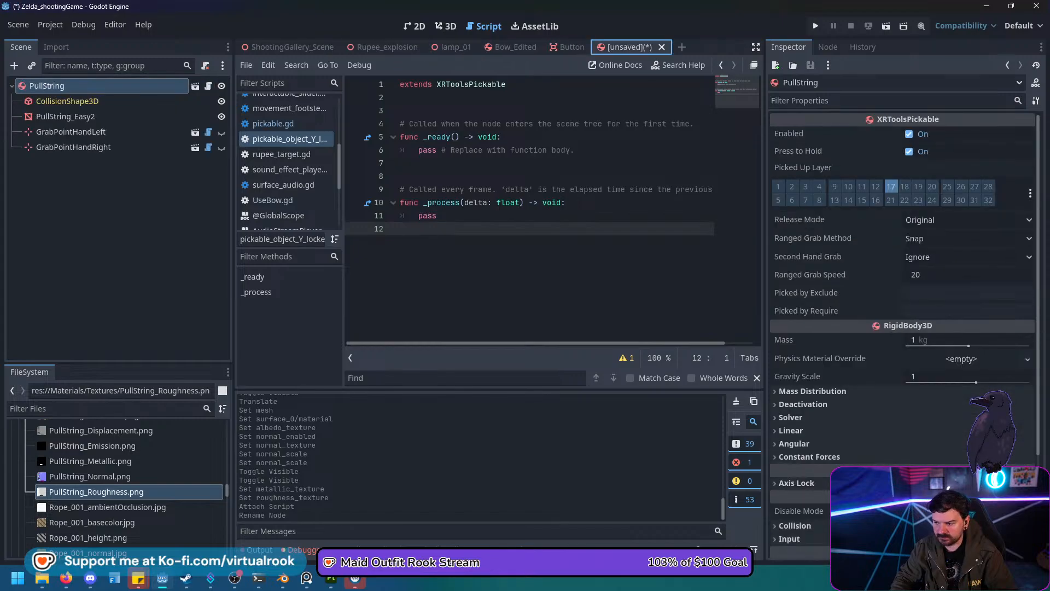
key(ctrl+s)
click(746, 179)
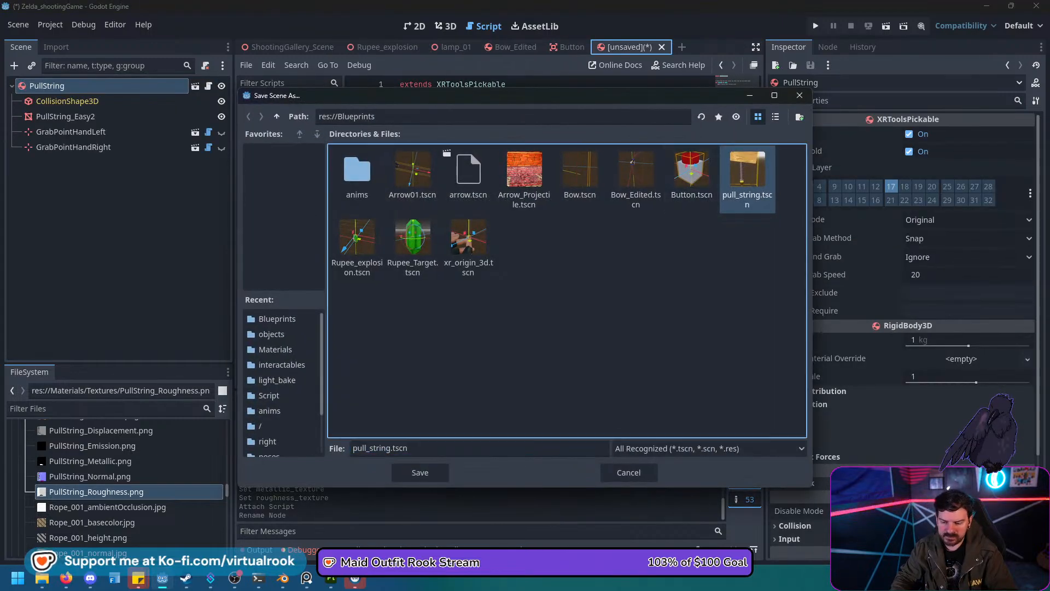
click(420, 472)
key(Return)
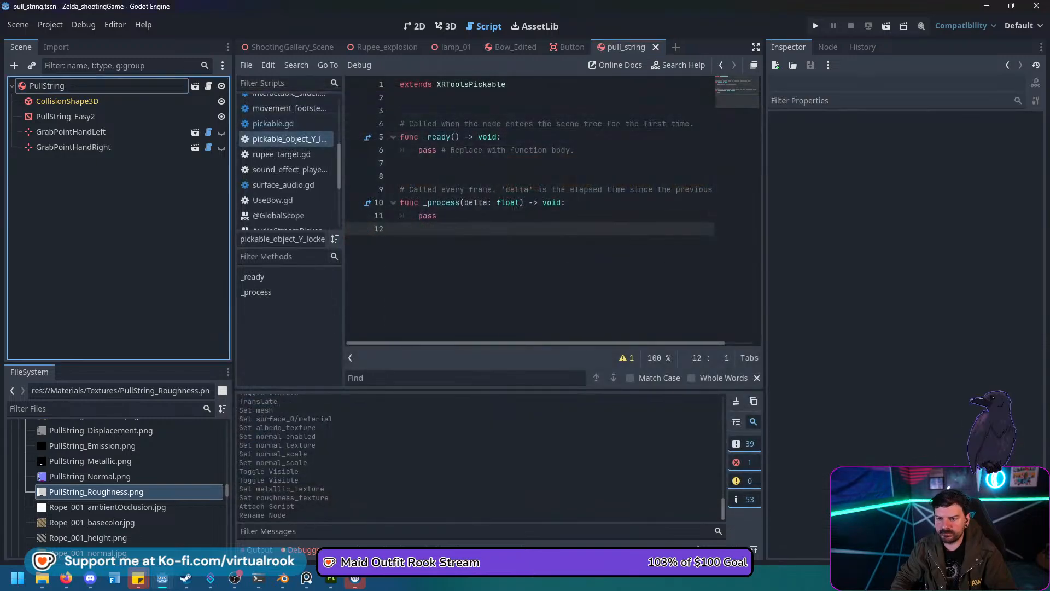
Clear the scene inheritance of the PullString root node.
click(445, 26)
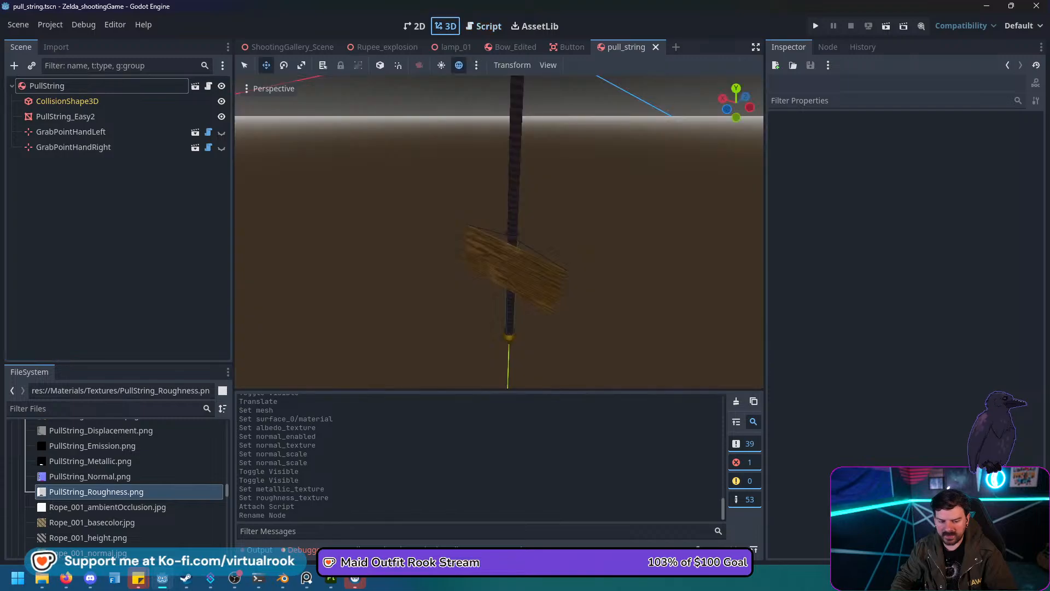
mouse_move(514, 246)
middle_down()
mouse_move(486, 192)
mouse_move(462, 224)
mouse_move(505, 241)
middle_up()
scroll(499, 231, down, 6)
click(46, 86)
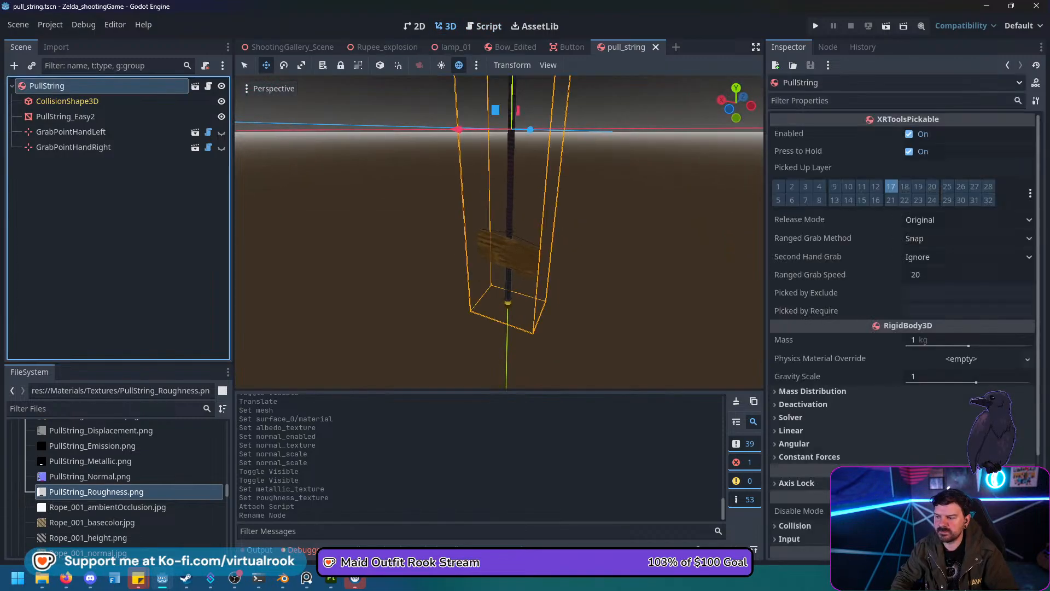
click(67, 102)
click(46, 86)
right_click(47, 87)
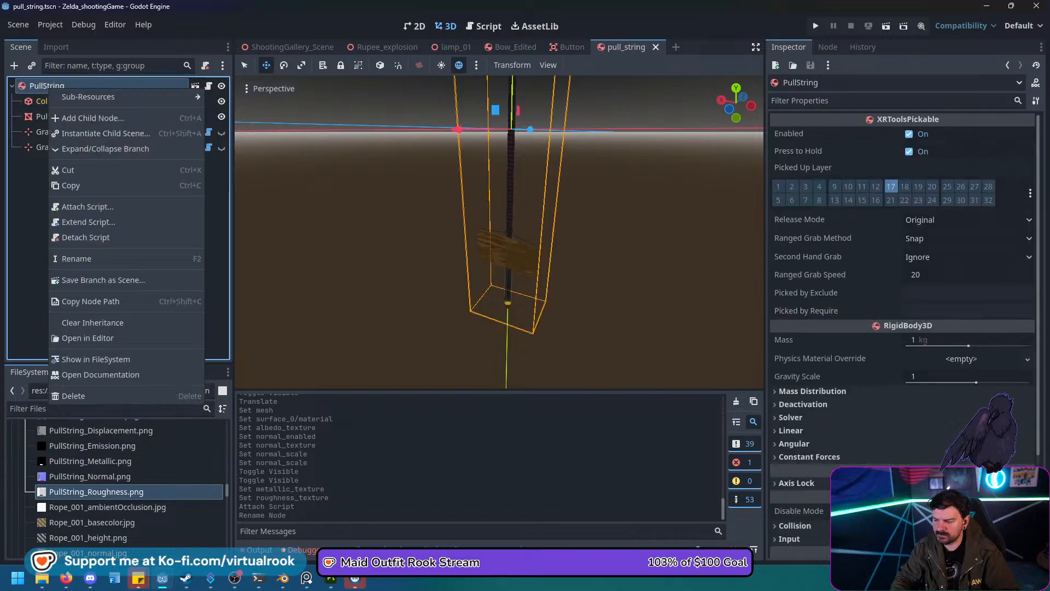
click(82, 323)
click(507, 307)
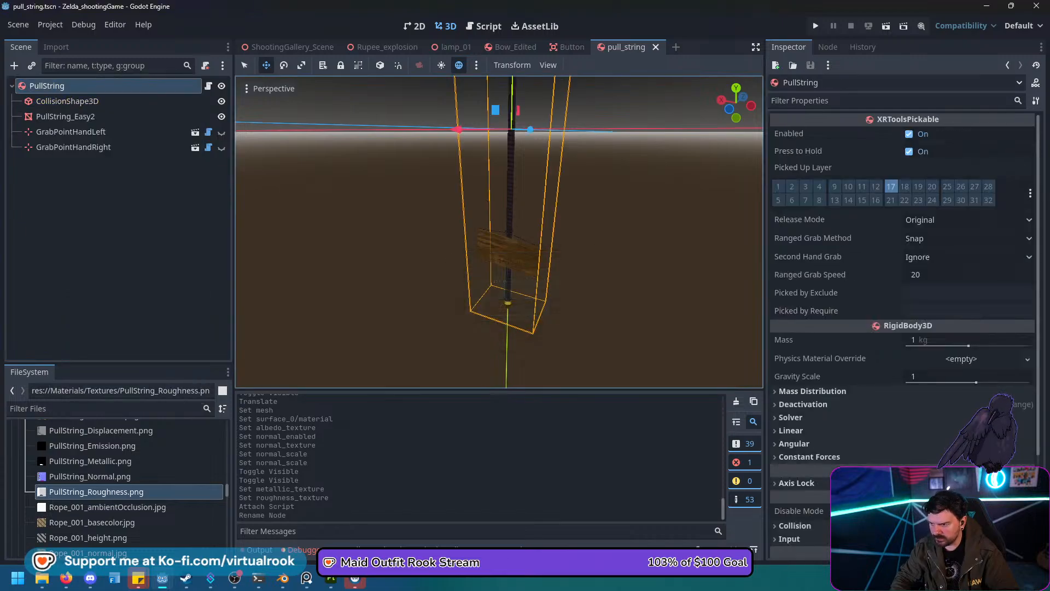
Examine the CollisionShape3D's placement on the pull string and its wooden sign in the 3D view.
click(66, 101)
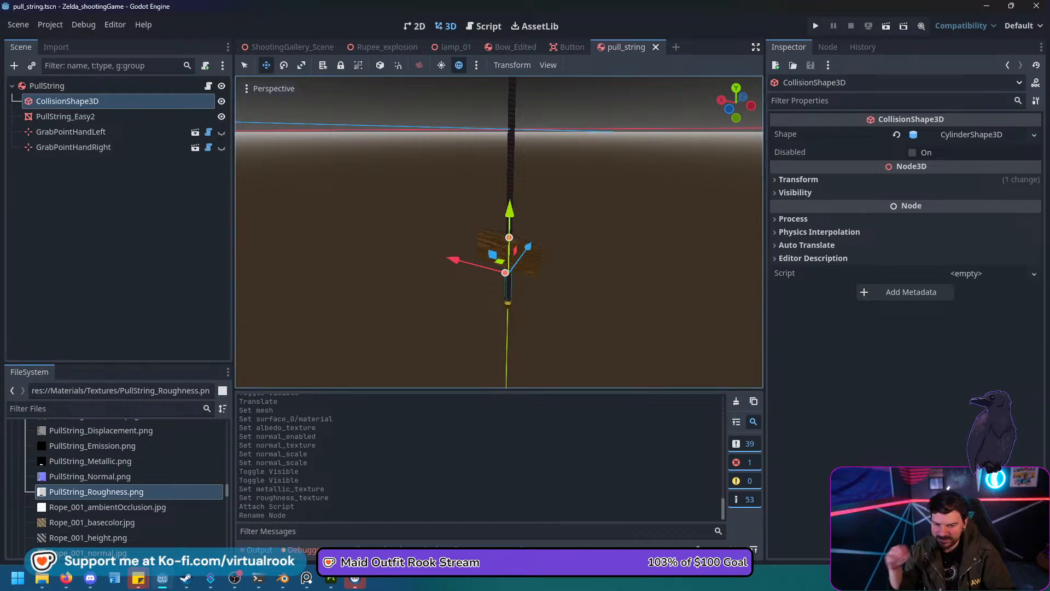
key(alt+Tab)
key(alt+Tab)
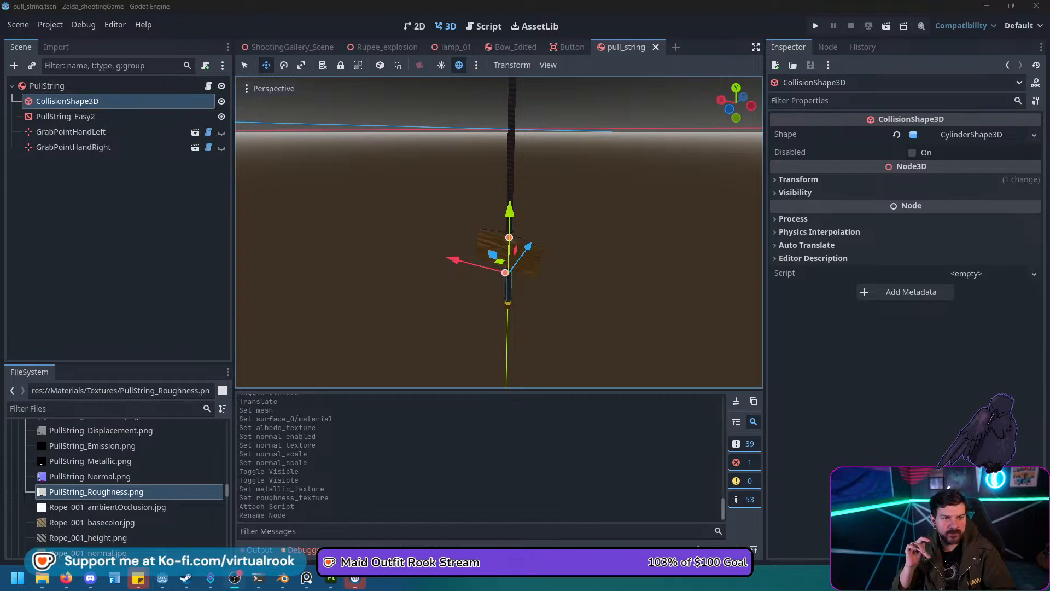
key(alt+Tab)
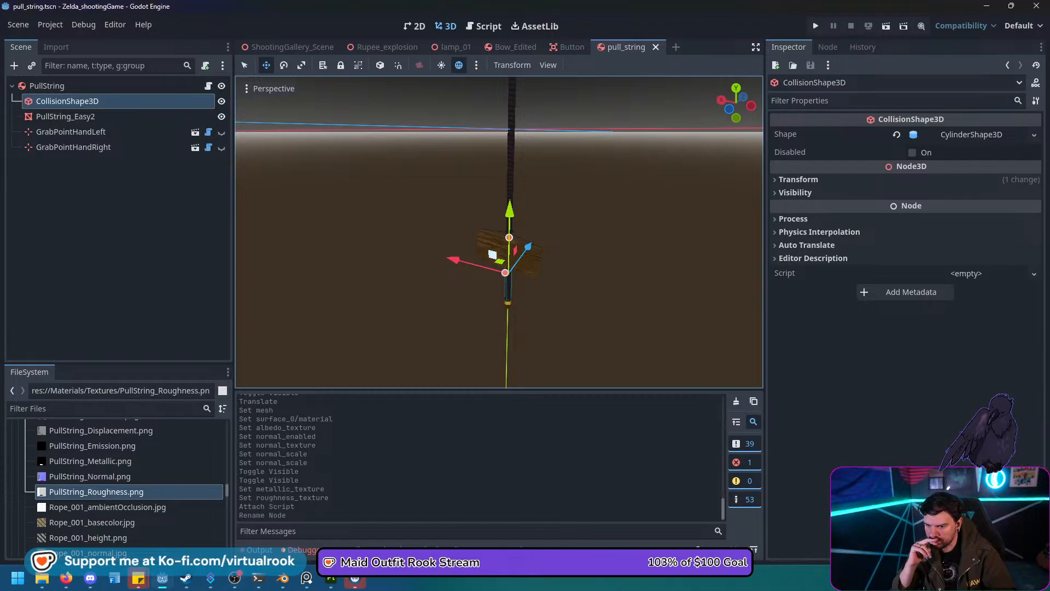
middle_drag(492, 254, 444, 248)
scroll(516, 254, up, 7)
middle_drag(519, 282, 545, 278)
scroll(544, 278, up, 8)
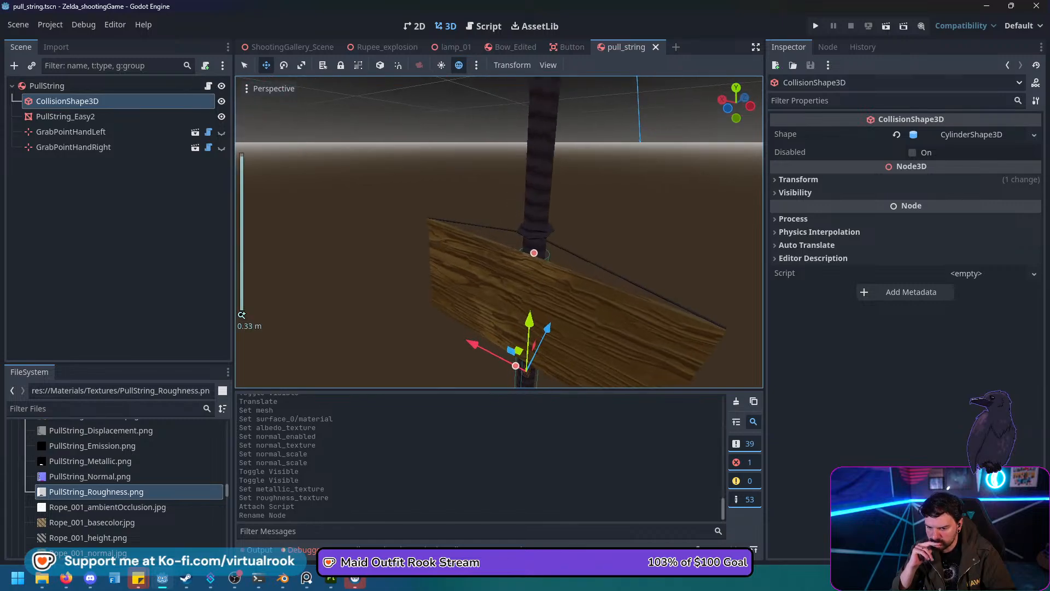
scroll(520, 273, down, 6)
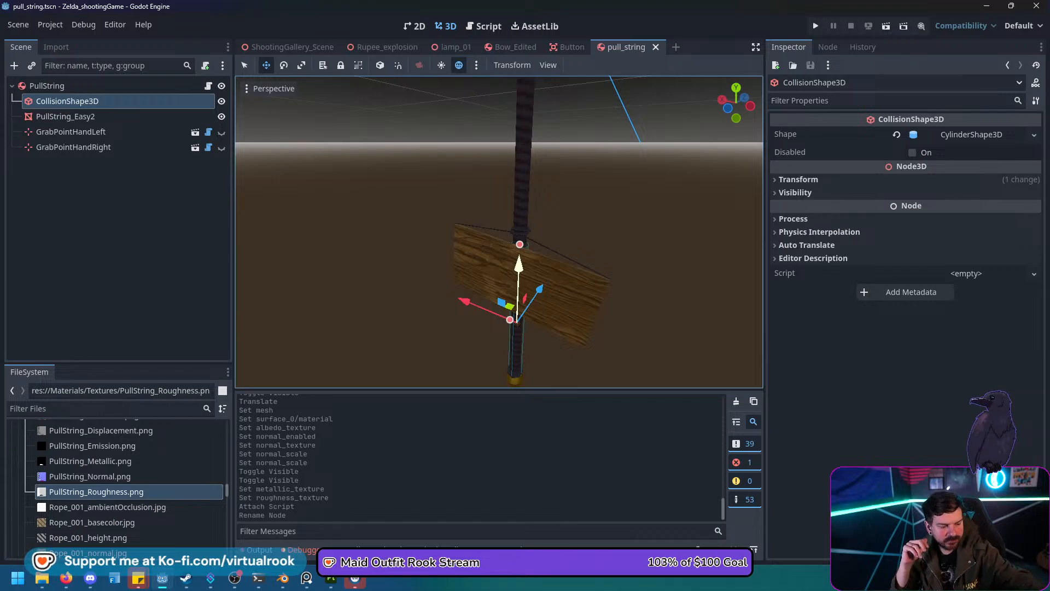
click(117, 218)
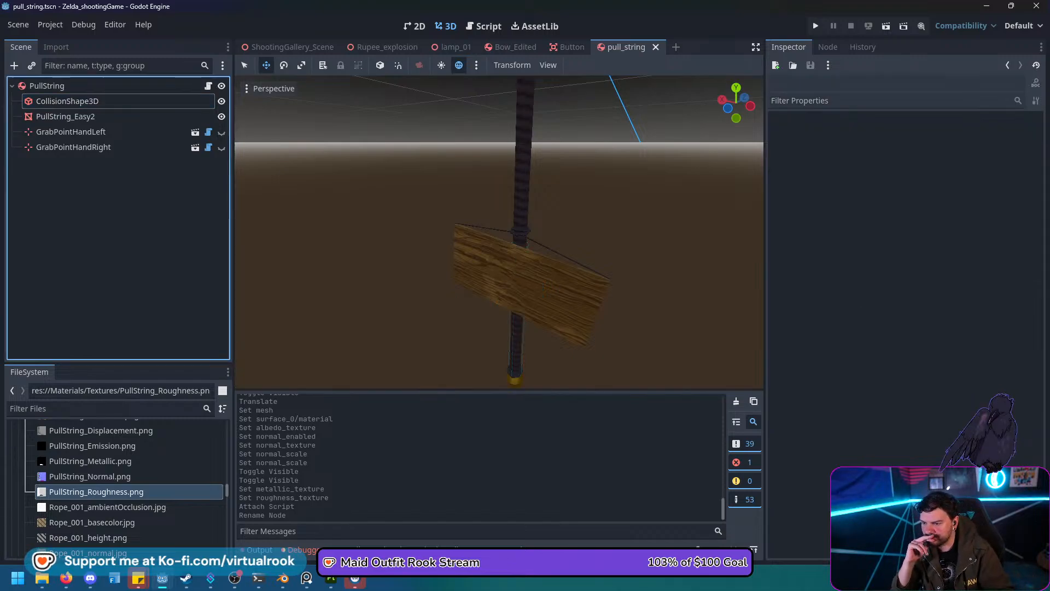
Open the script attached to the PullString root node.
click(208, 86)
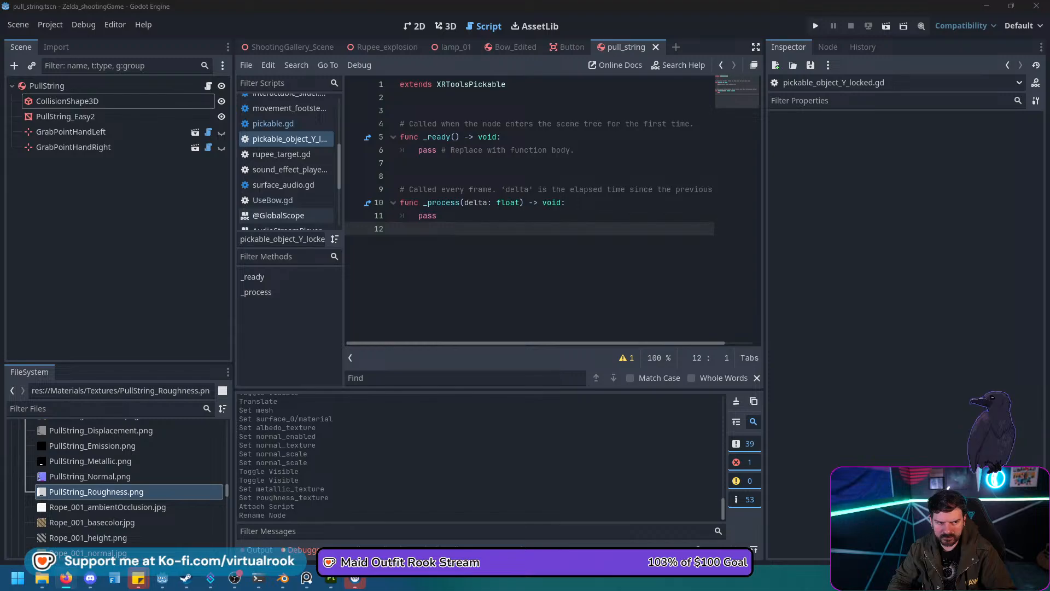
Replace the placeholder body of _ready with lock_position = start_position.x.
drag(542, 149, 418, 150)
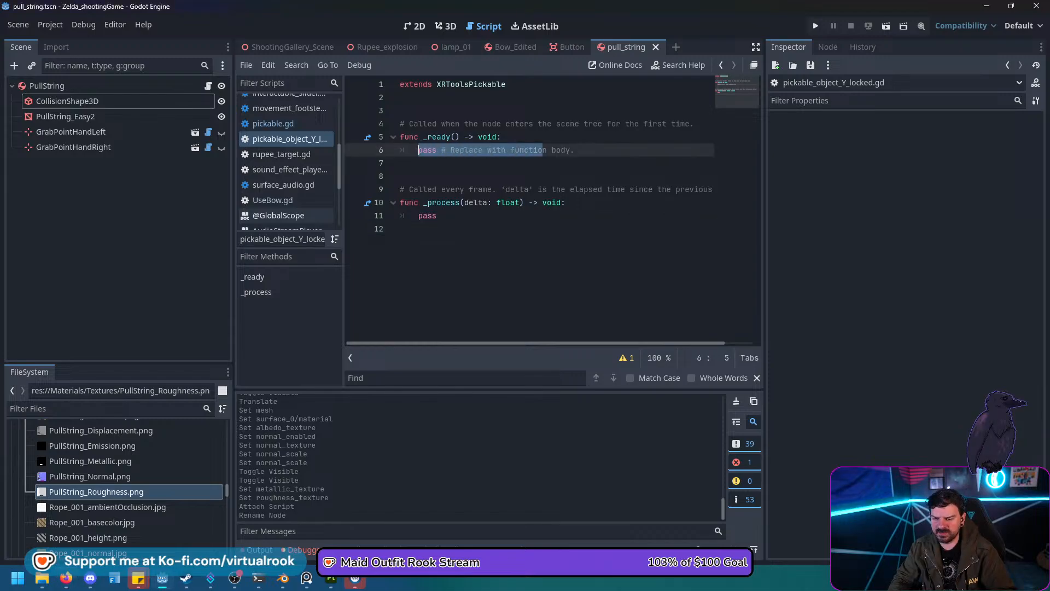
drag(574, 150, 419, 150)
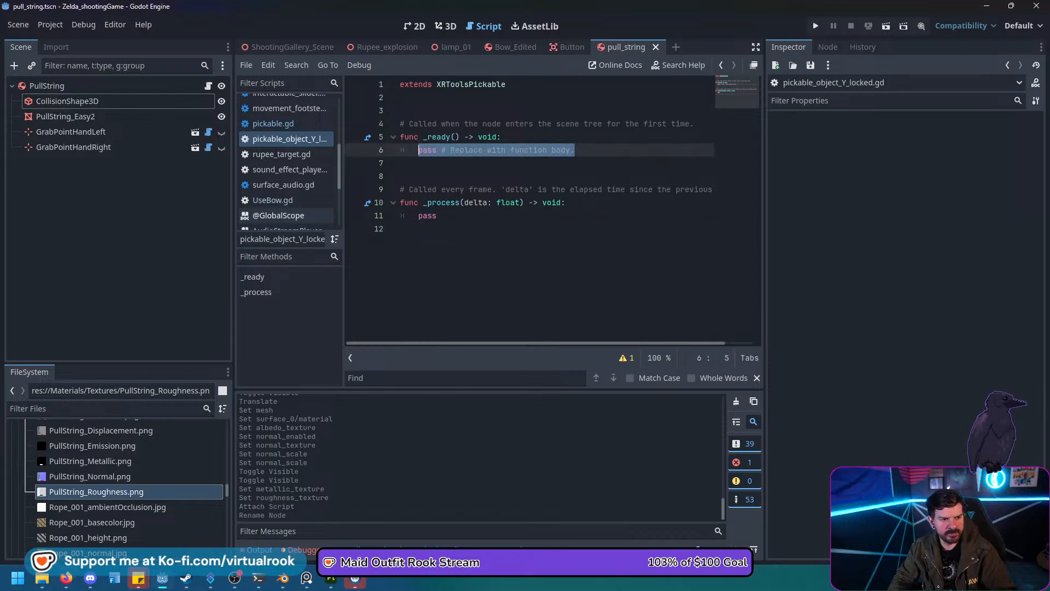
text(lock_)
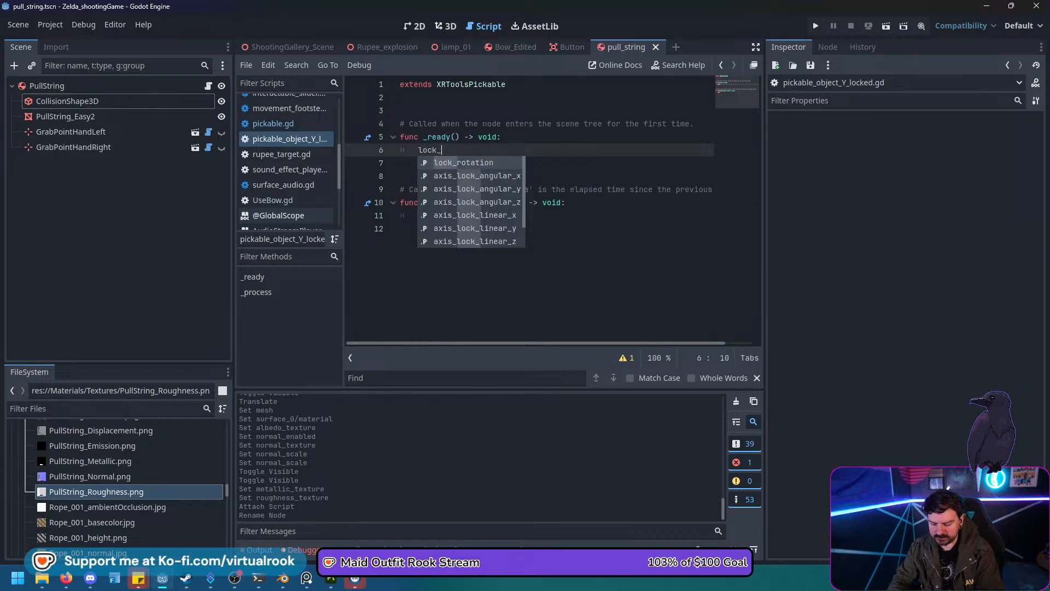
text(posi)
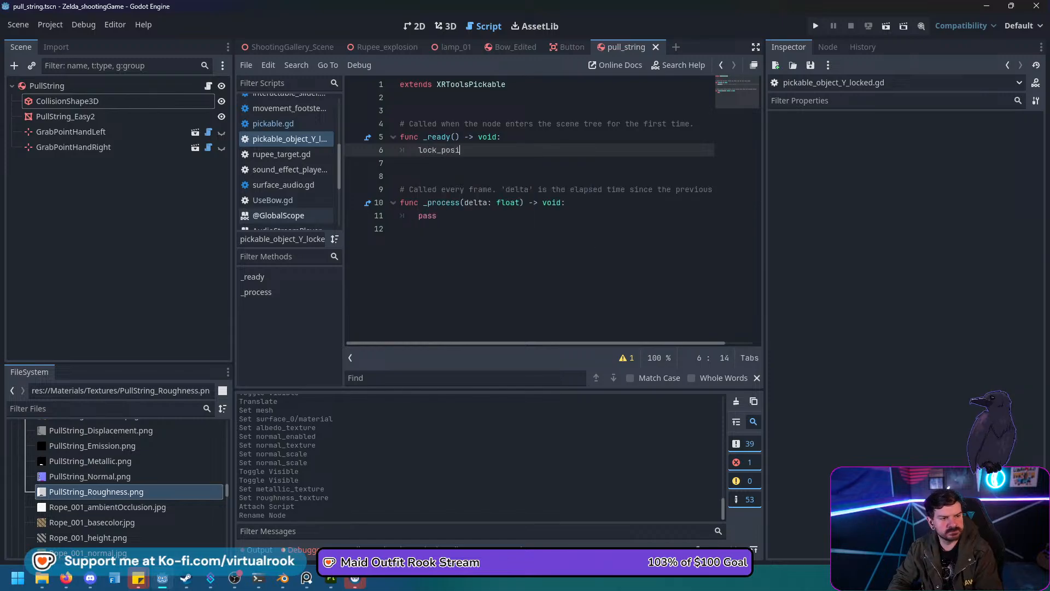
text(tion = )
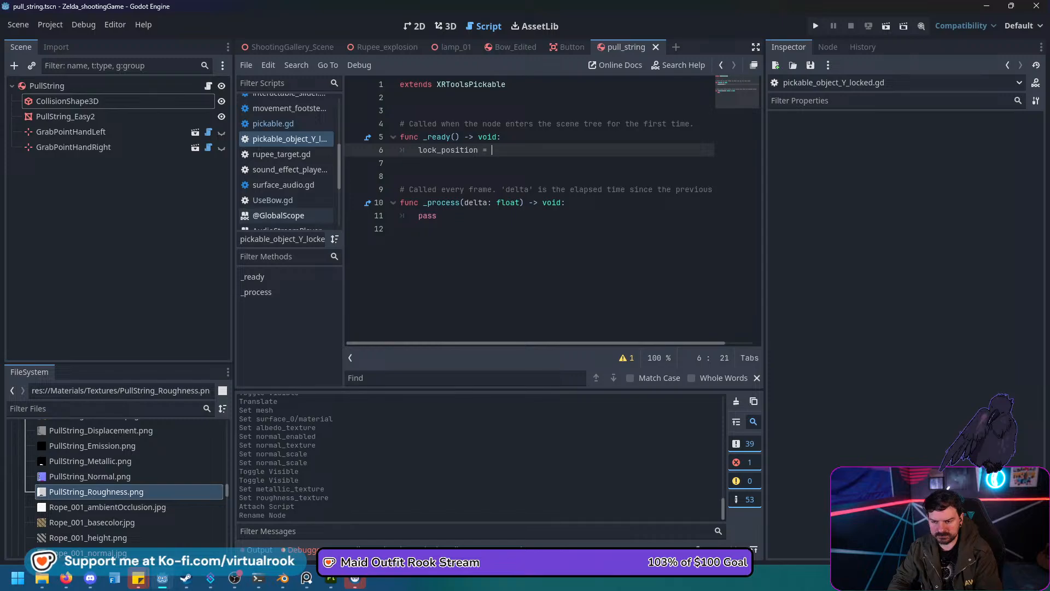
text(s)
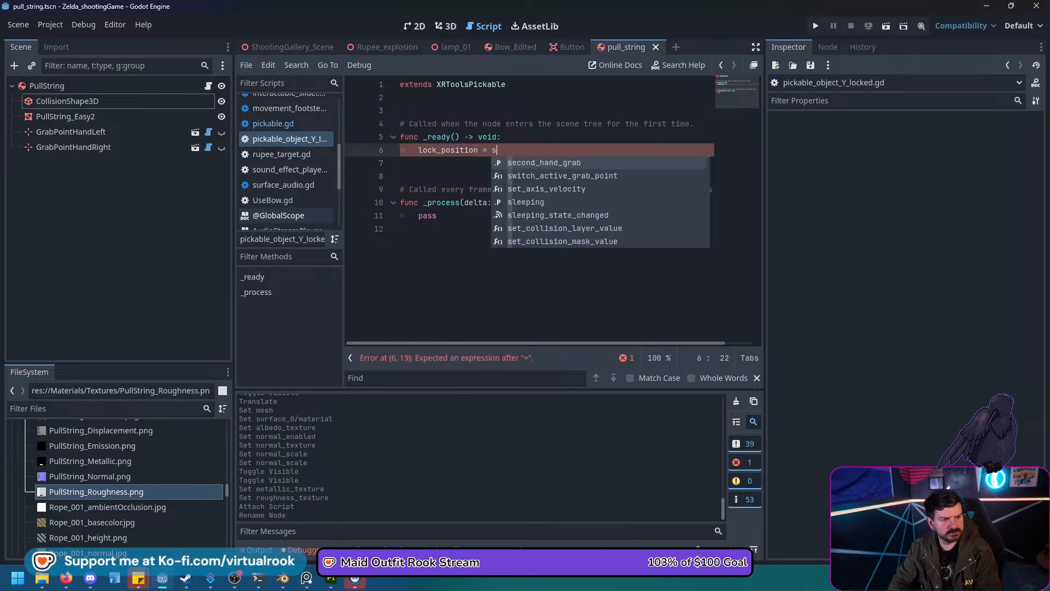
text(tart_)
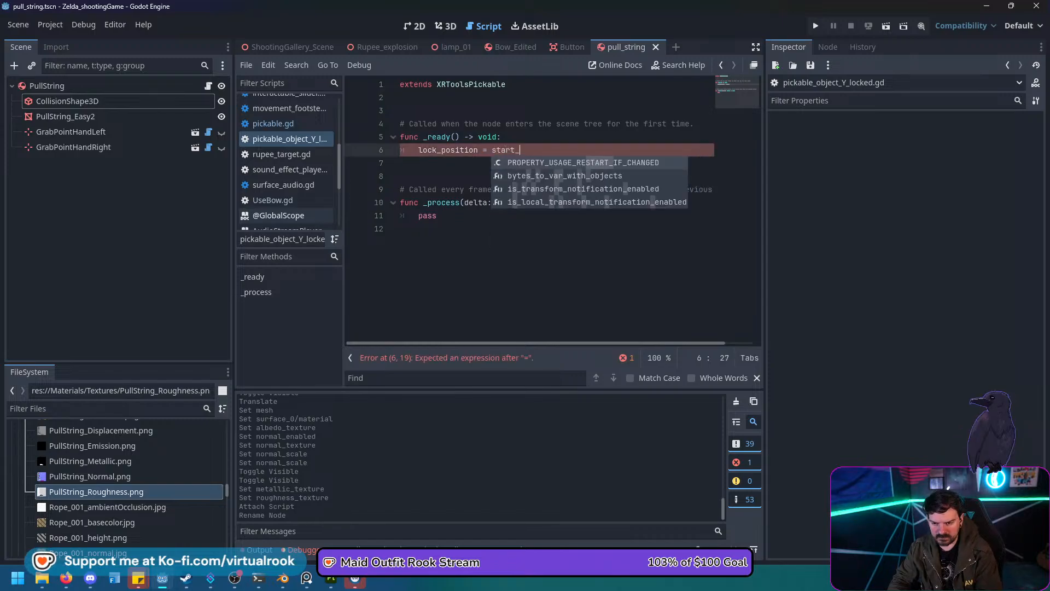
text(position)
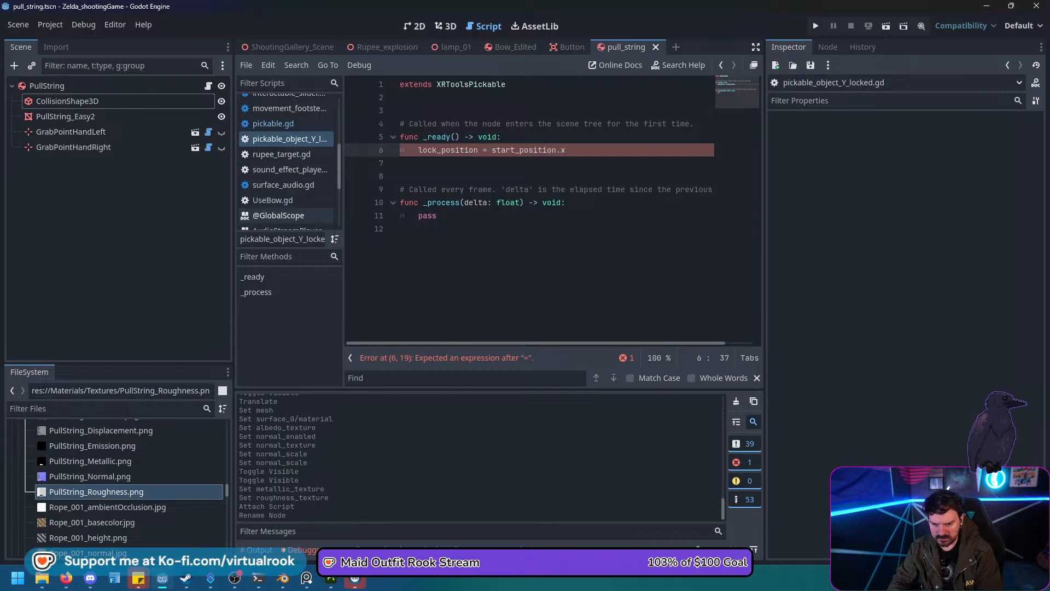
text(.x)
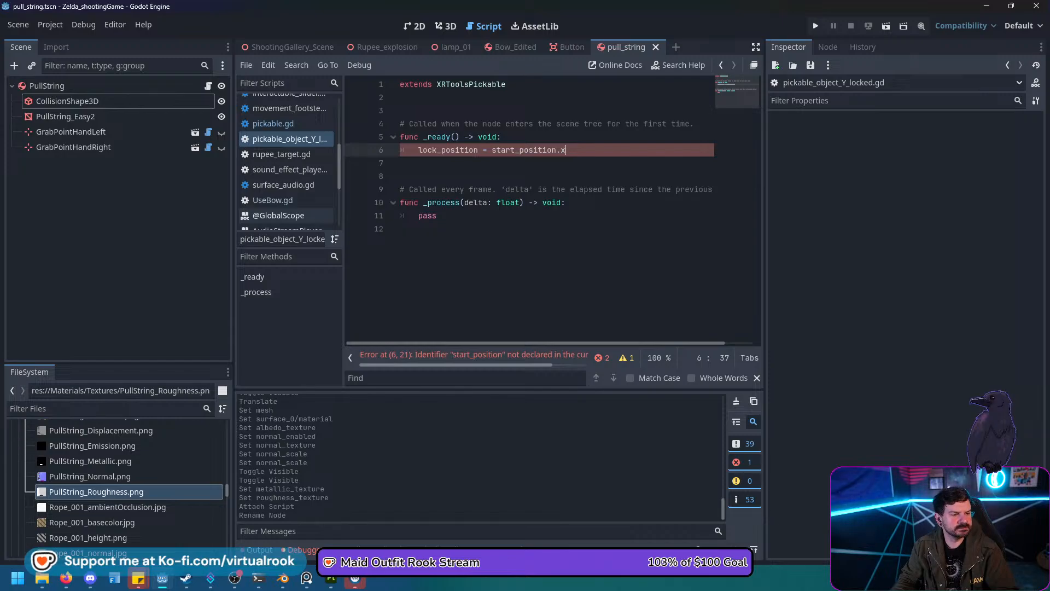
Replace the _process function and its comment with a _physics_process function declaration.
drag(440, 229, 419, 202)
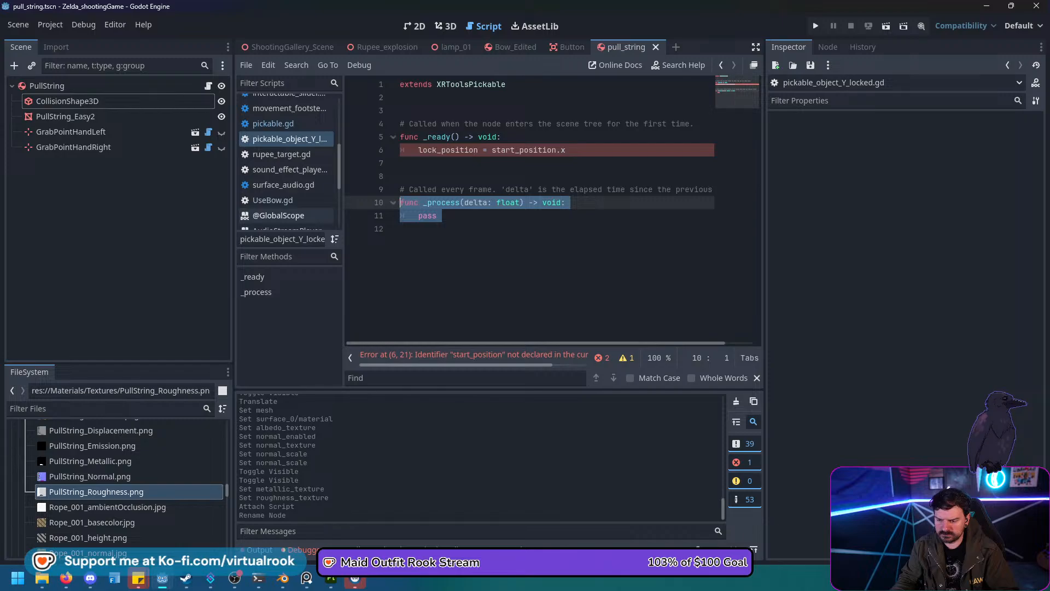
key(shift+Up)
key(BackSpace)
text(fu)
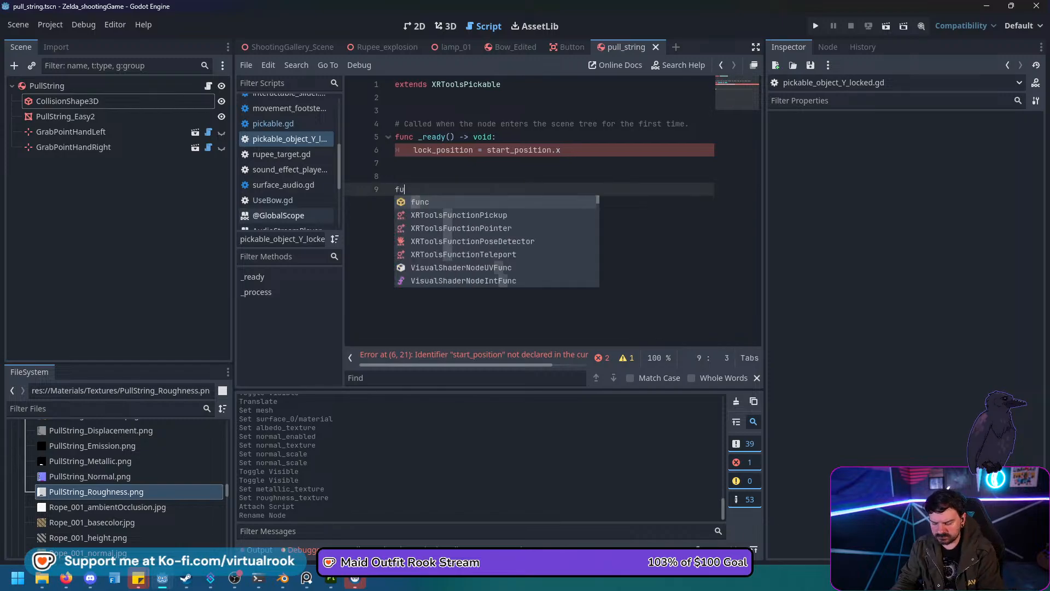
text(nc _)
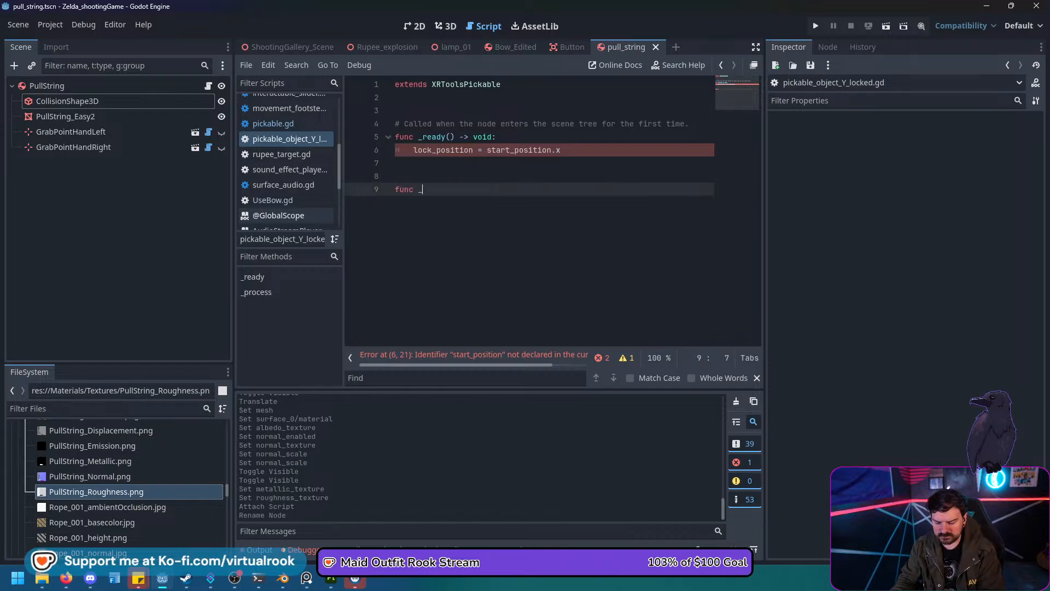
text(p)
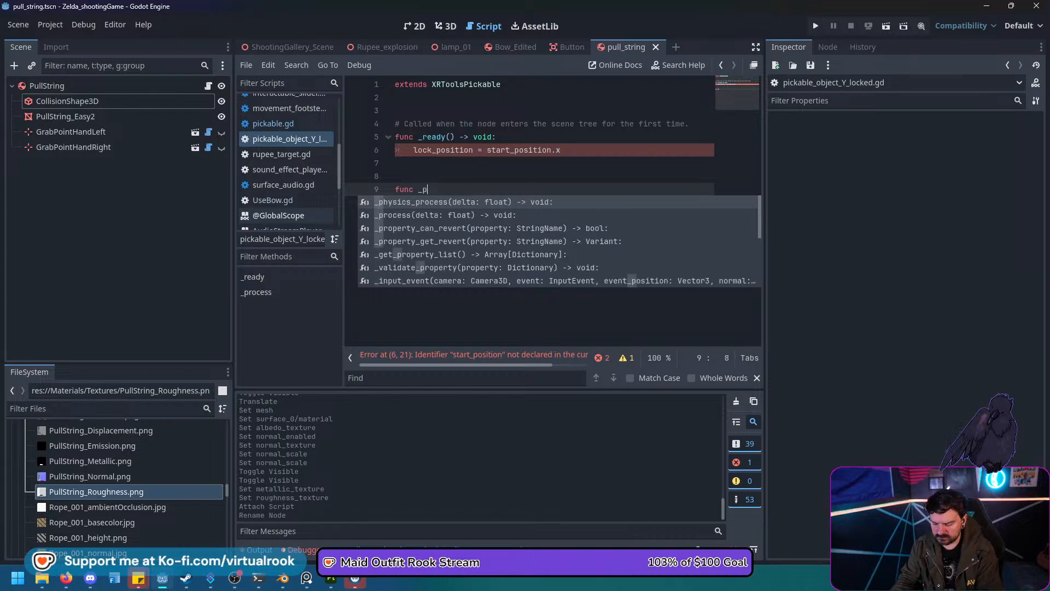
text(ysic)
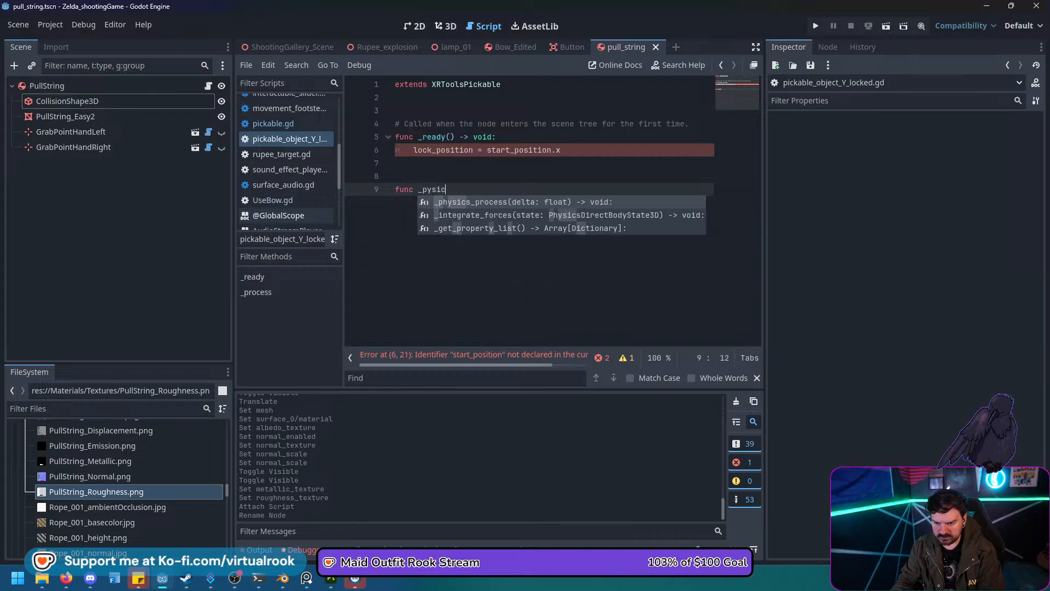
key(BackSpace)
key(BackSpace)
key(BackSpace)
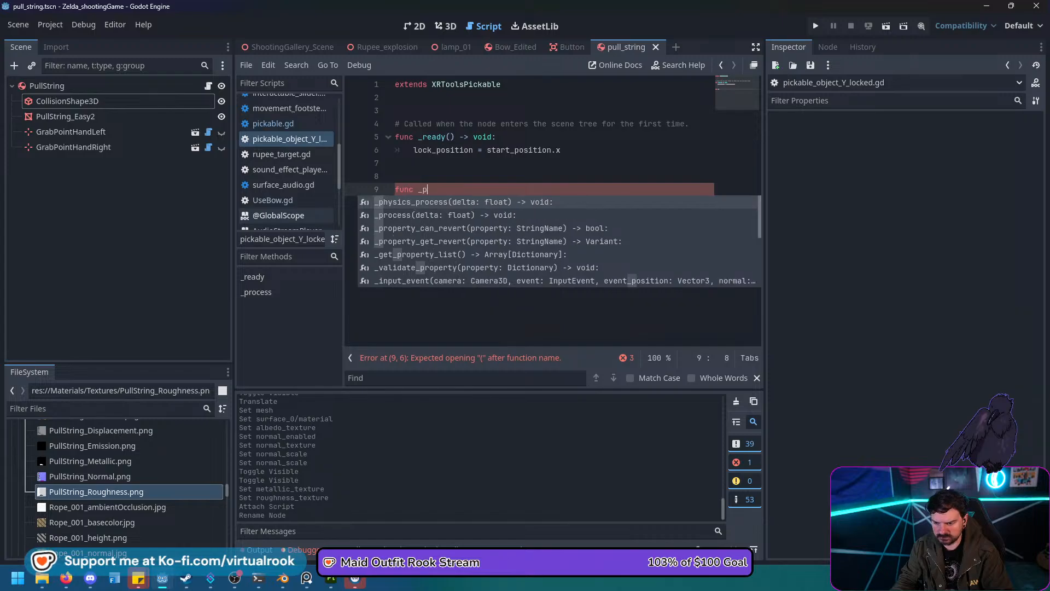
text(hysics_proce)
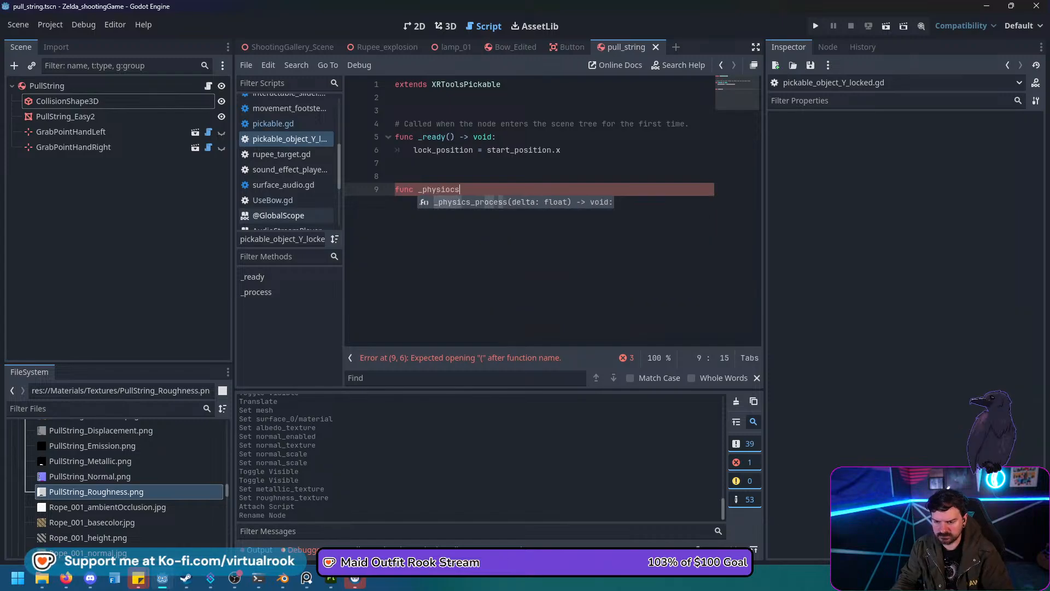
text(s)
key(Return)
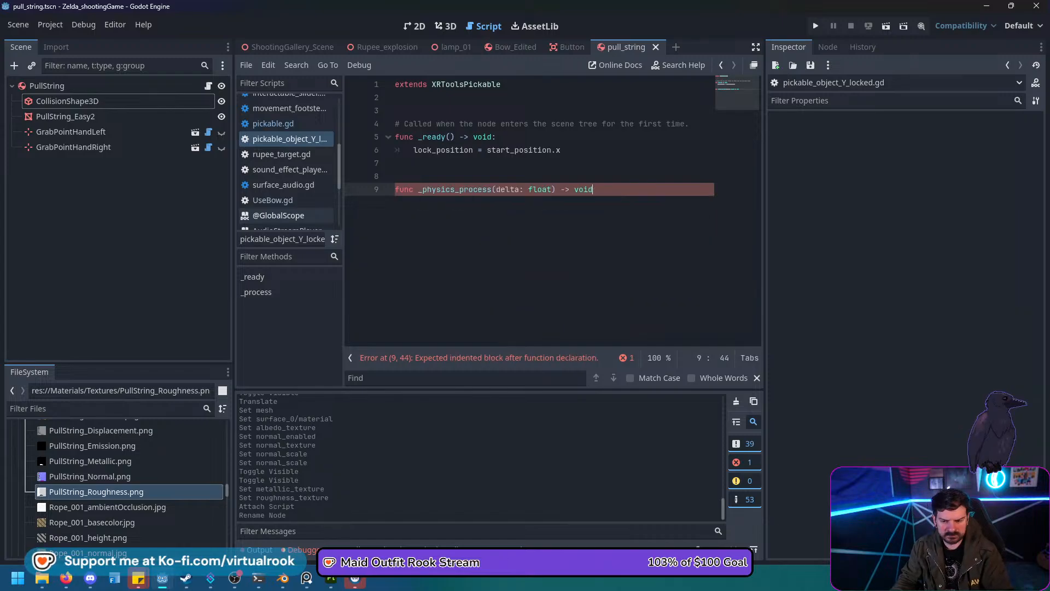
Strip the delta parameter and void return type so the declaration reads func _physics_process():, and start its body.
key(BackSpace)
key(BackSpace)
key(BackSpace)
key(BackSpace)
key(BackSpace)
key(BackSpace)
key(BackSpace)
key(BackSpace)
key(BackSpace)
key(BackSpace)
key(BackSpace)
key(BackSpace)
key(BackSpace)
key(BackSpace)
key(BackSpace)
key(BackSpace)
key(BackSpace)
key(BackSpace)
key(BackSpace)
key(BackSpace)
key(BackSpace)
key(BackSpace)
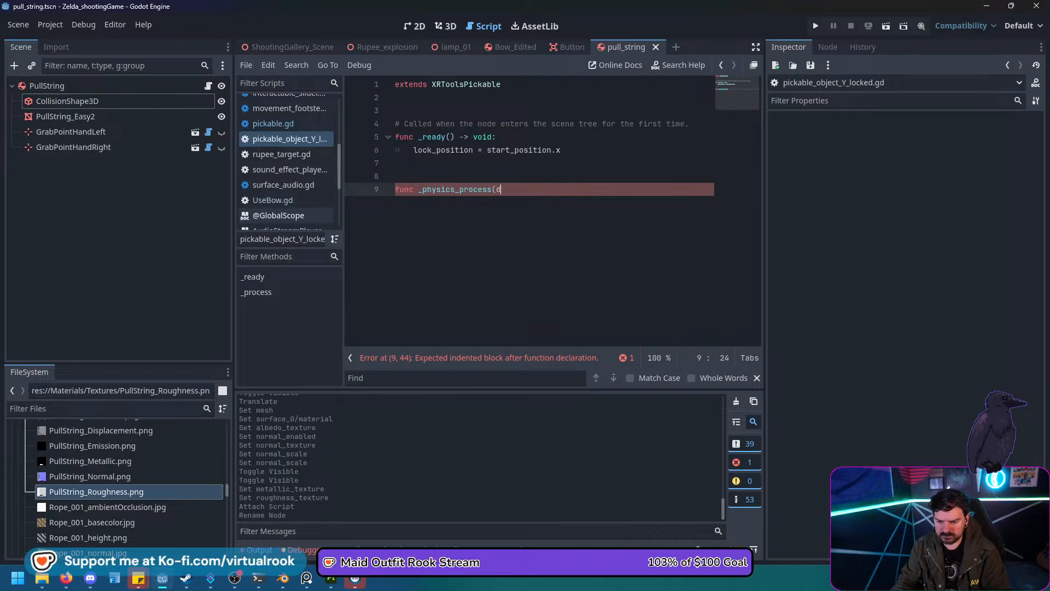
text())
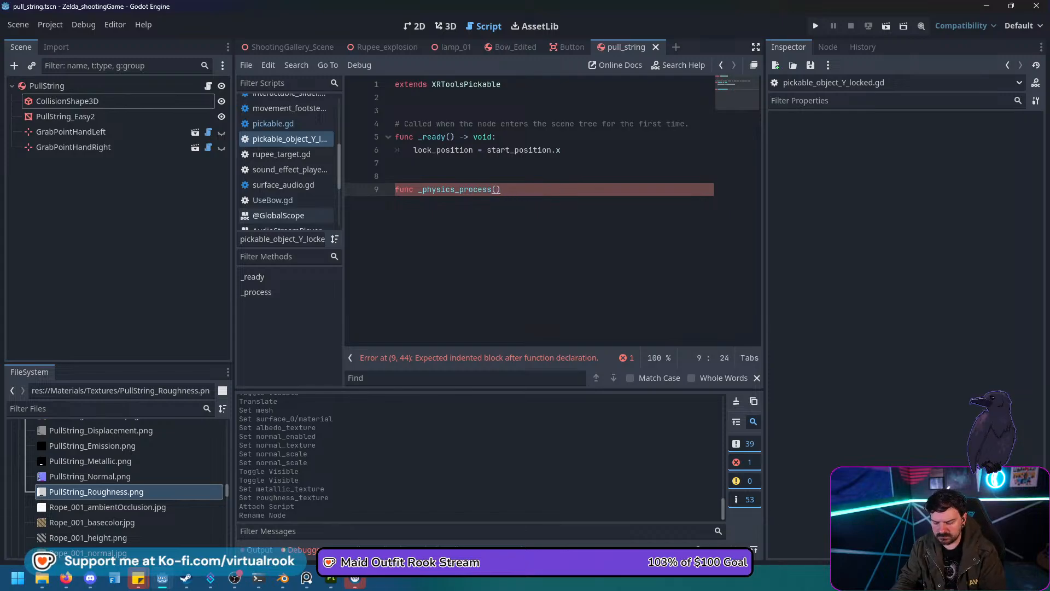
text(:)
key(Return)
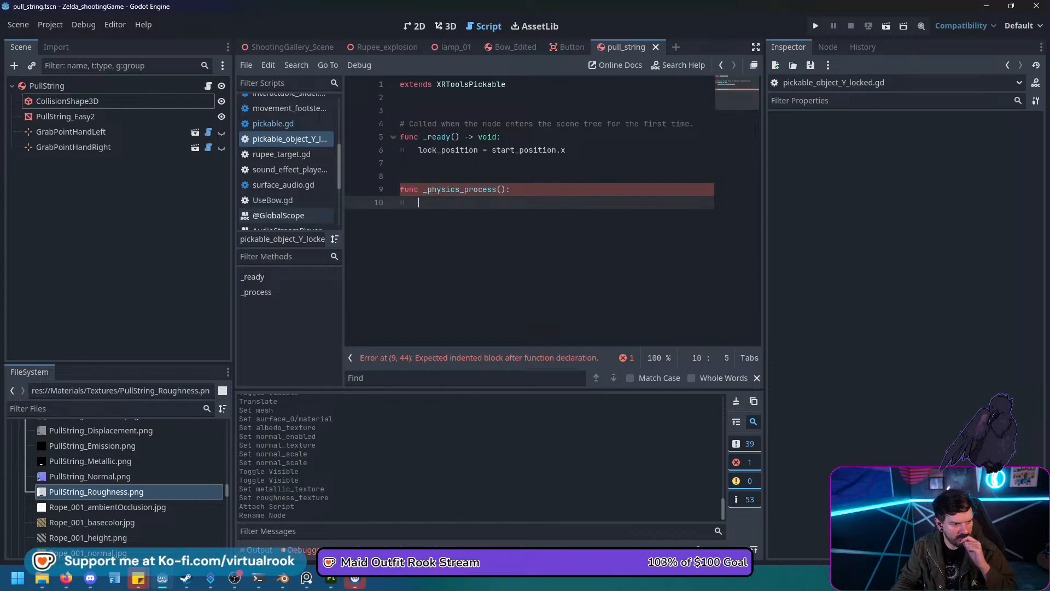
Assign position.x = lock_position inside the _physics_process function.
text(position)
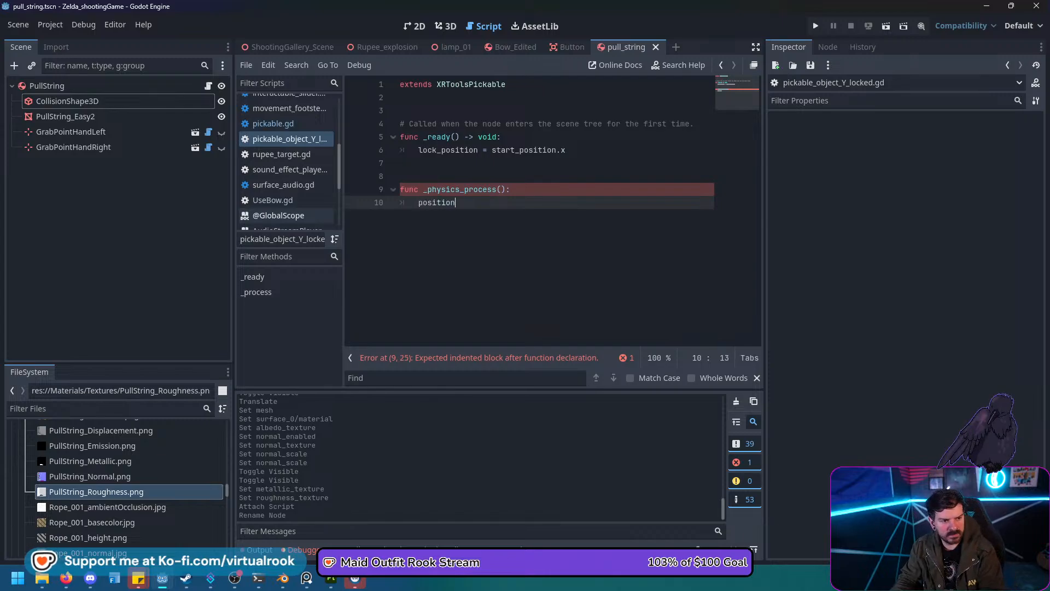
text(.x = )
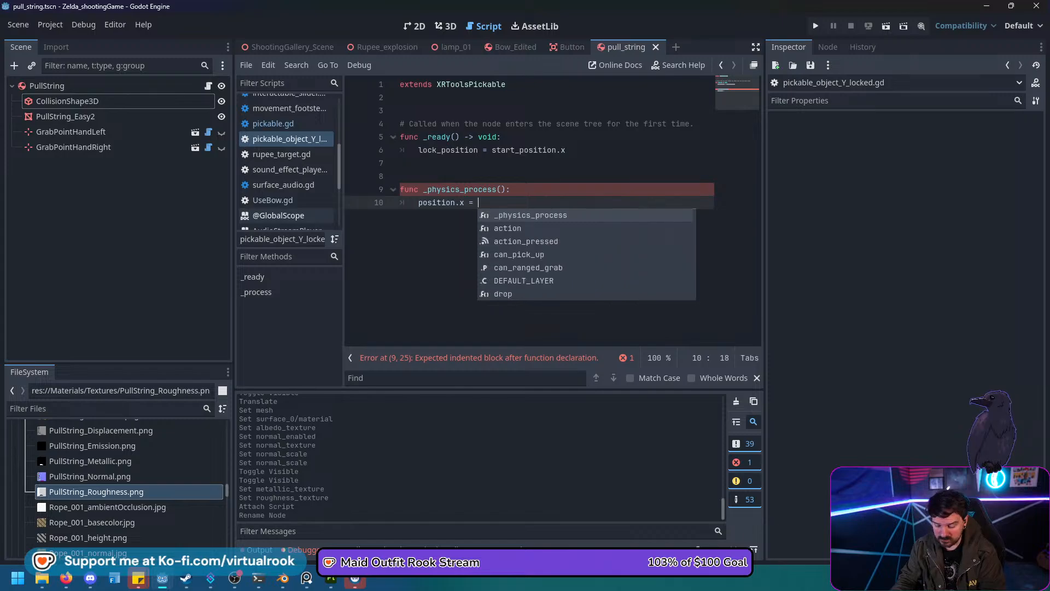
text(lock)
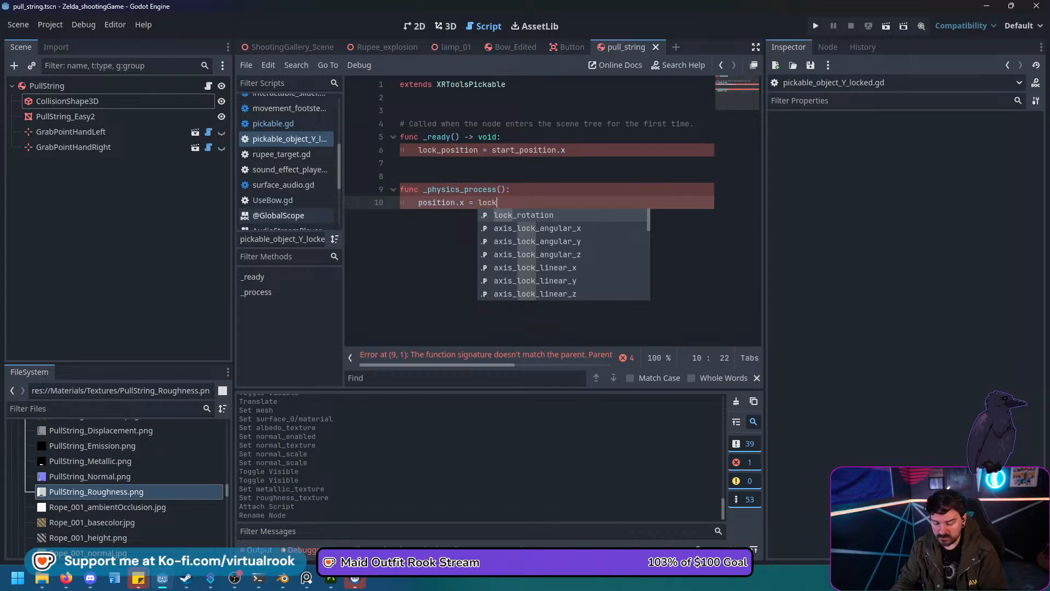
text(_pos)
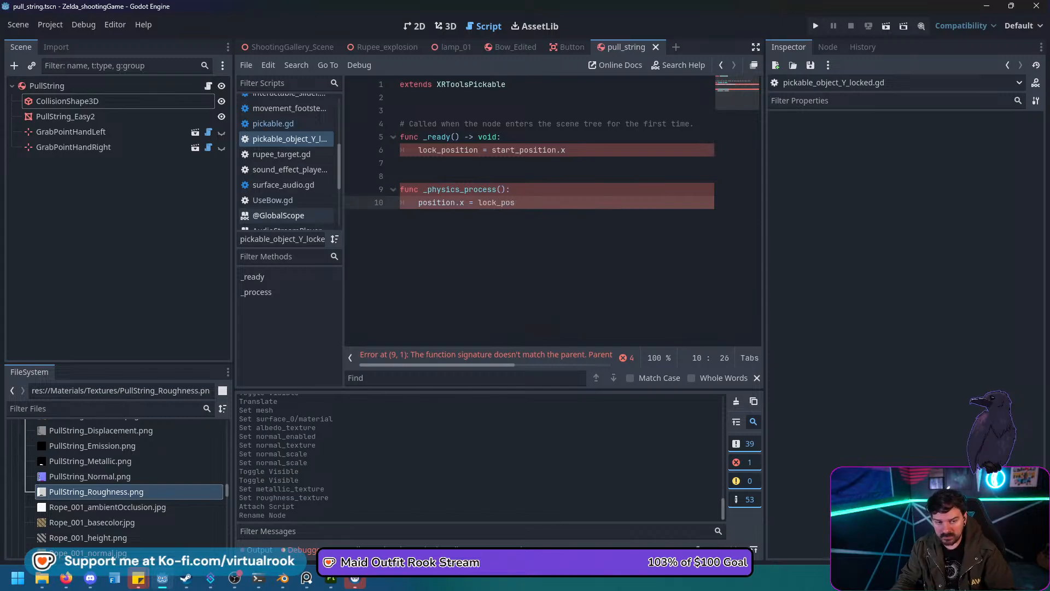
text(itio)
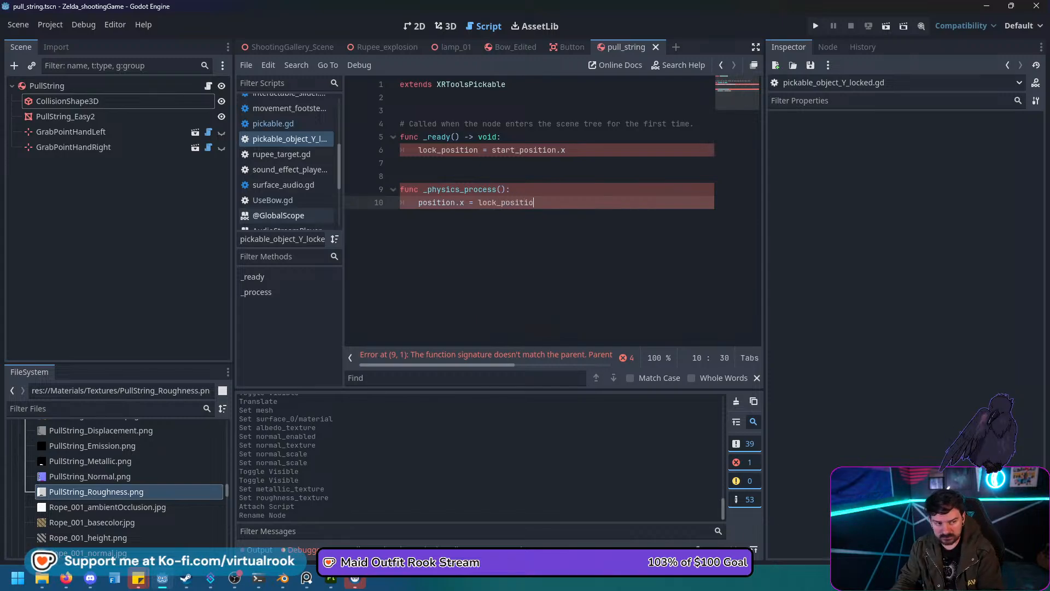
text(n)
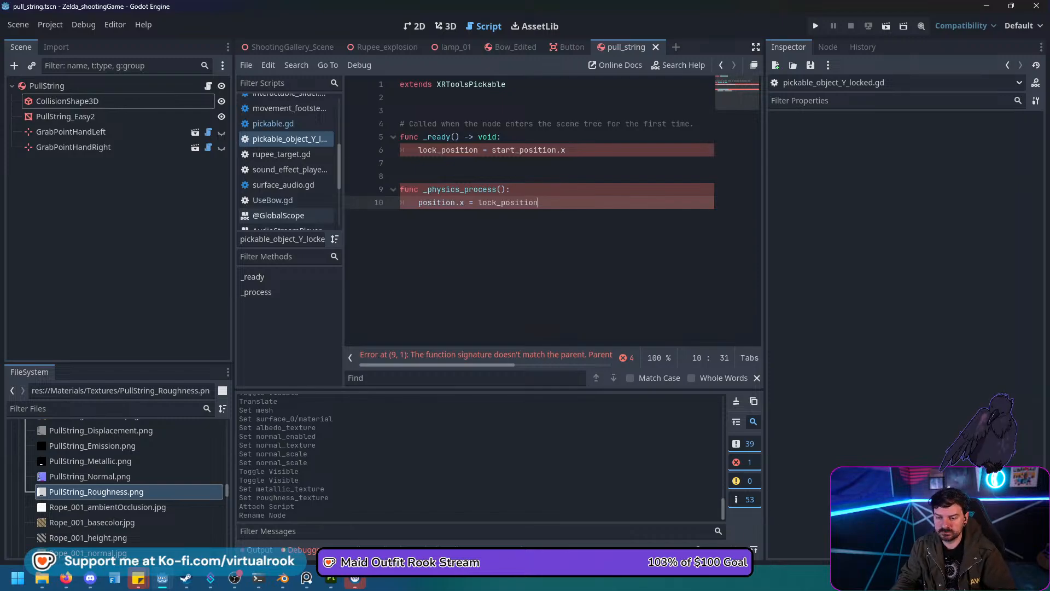
Delete the body of _ready and the whole function below it, keeping only the _ready declaration.
click(455, 150)
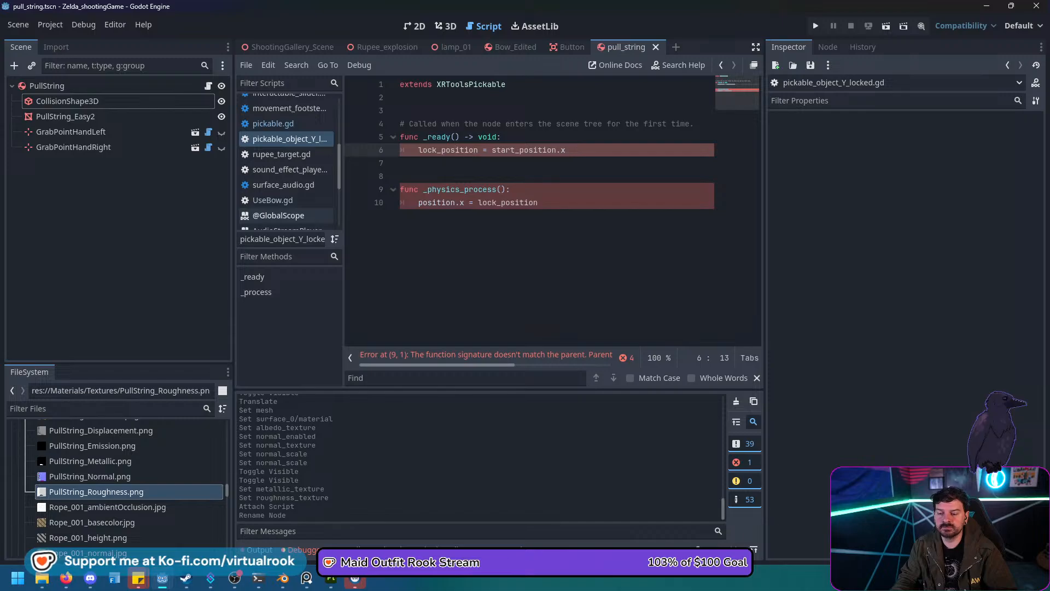
click(400, 98)
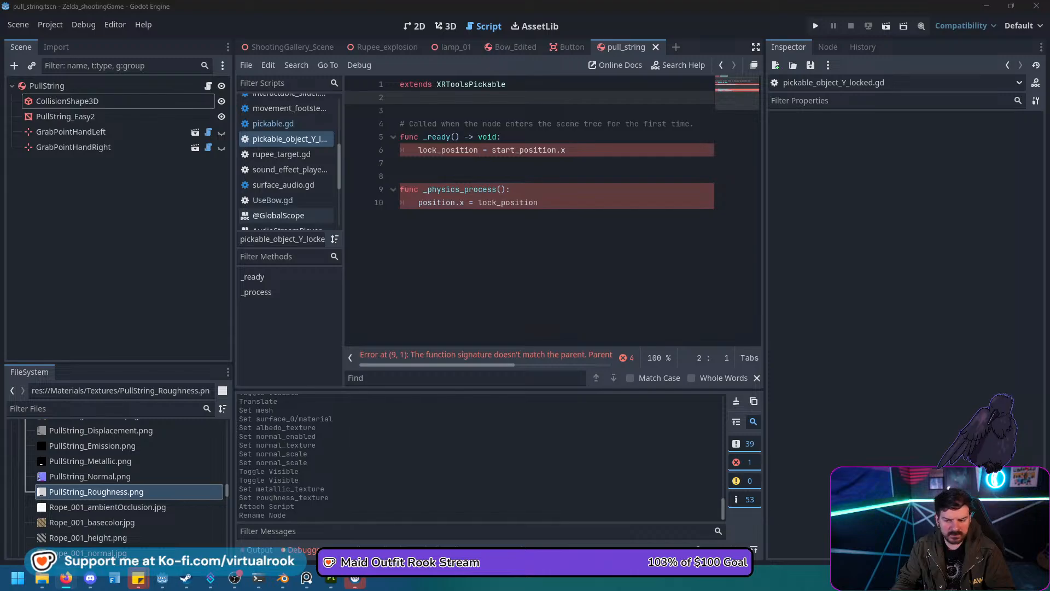
drag(538, 202, 401, 150)
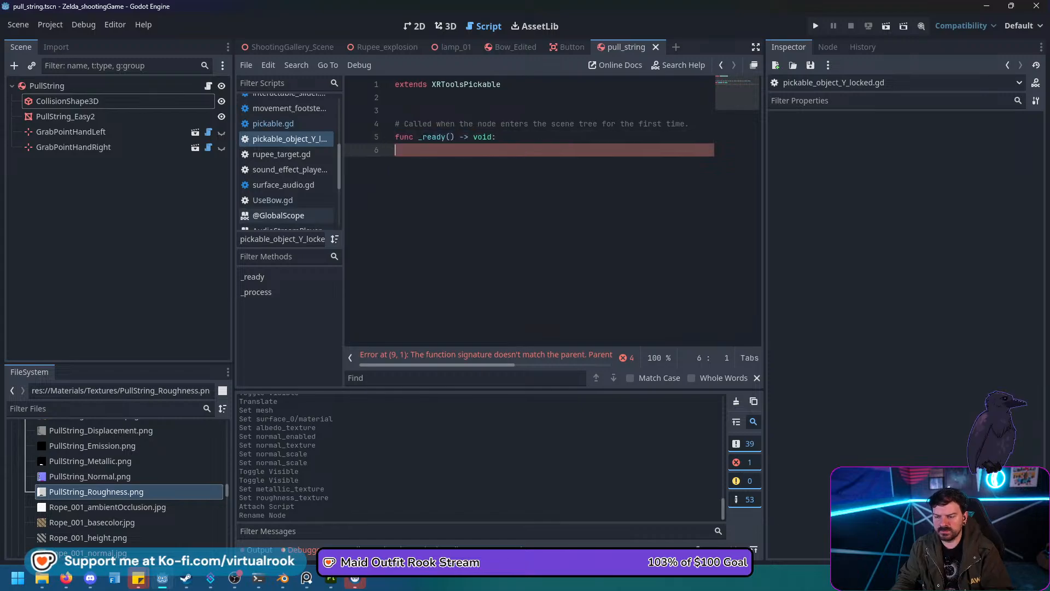
key(BackSpace)
Add the call set_axis_lock(x,true) as the indented body of the _ready function.
key(Tab)
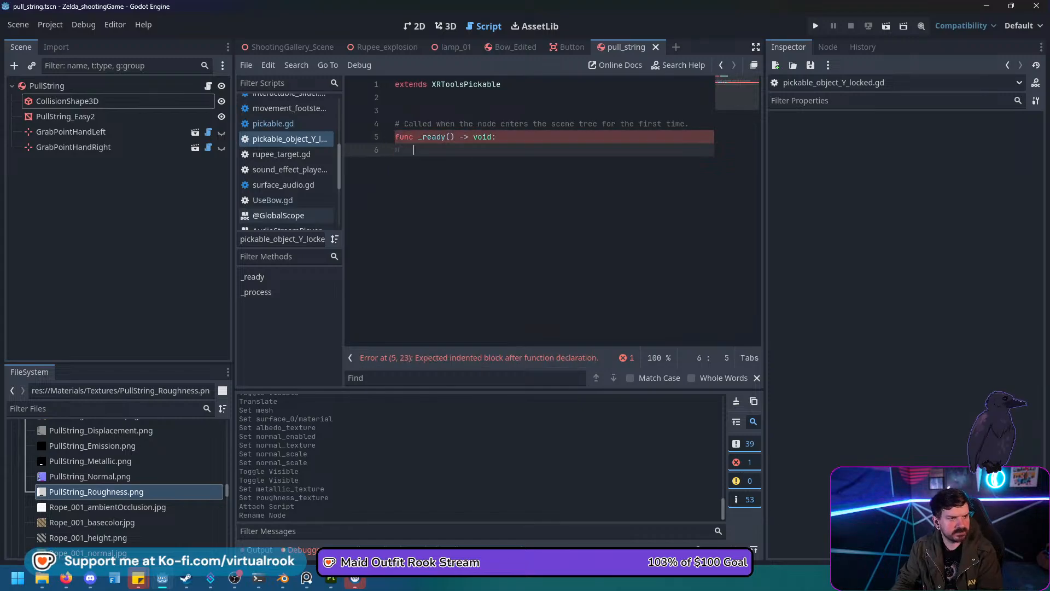
text(a)
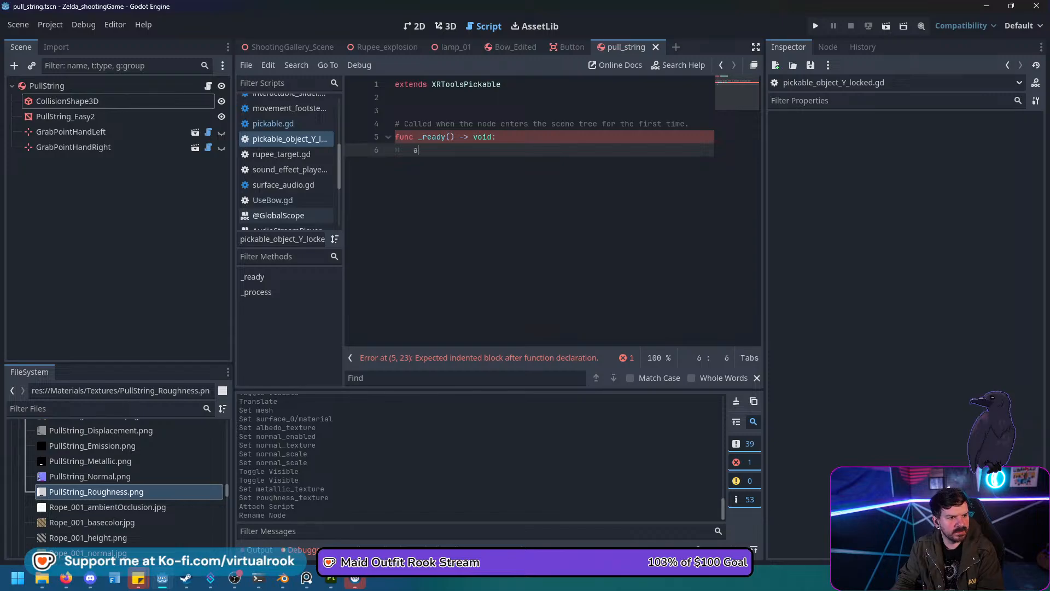
key(BackSpace)
text(set)
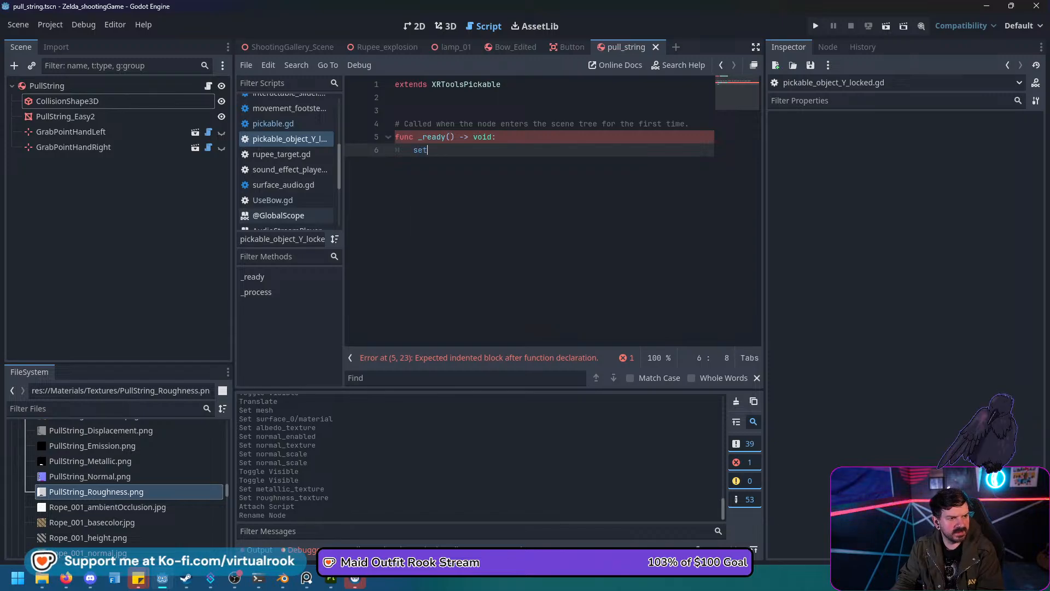
text(_)
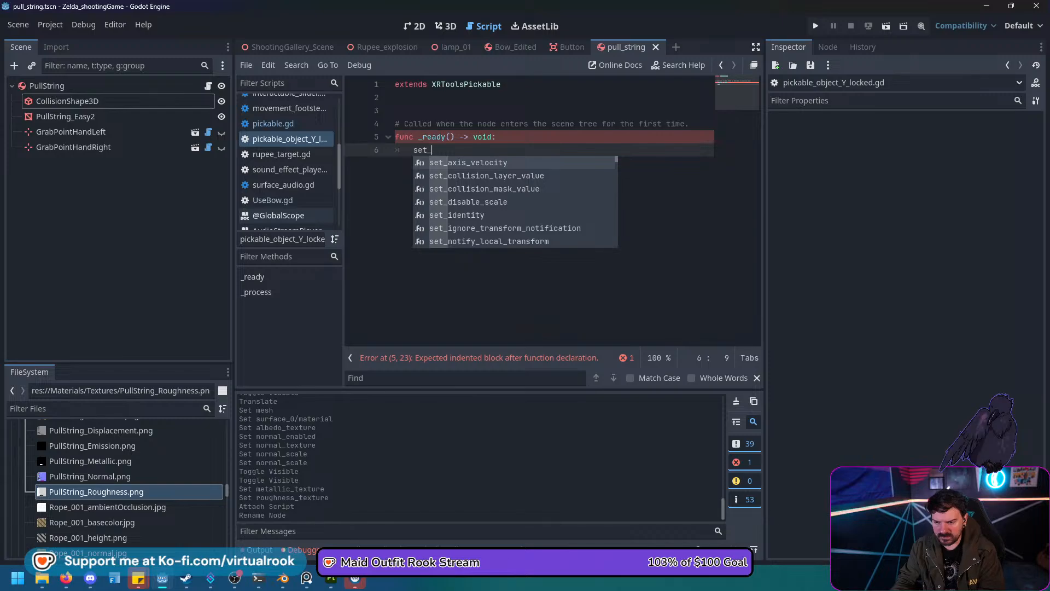
text(a)
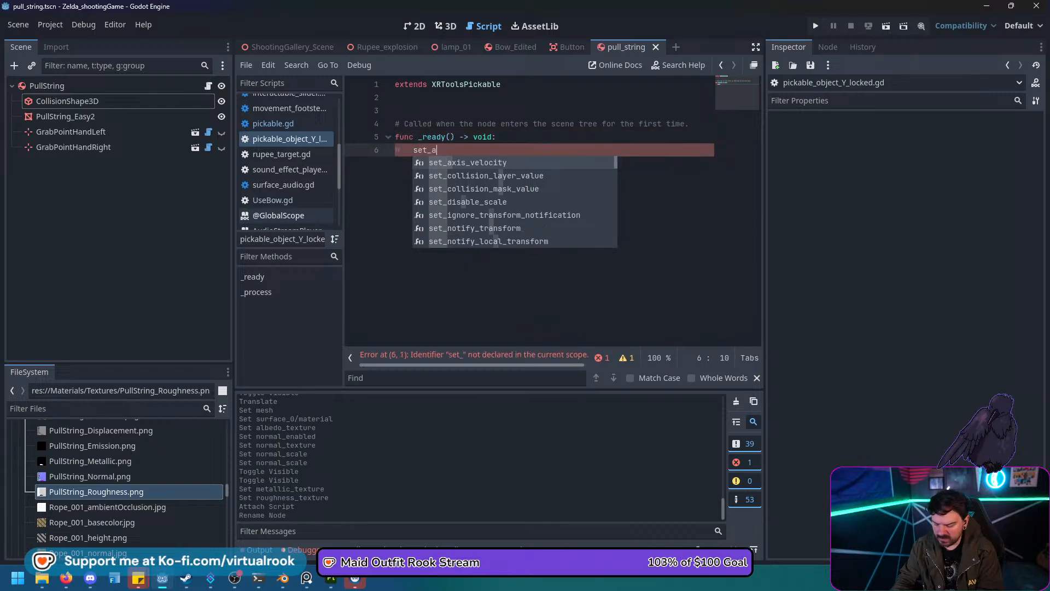
text(xis_lock)
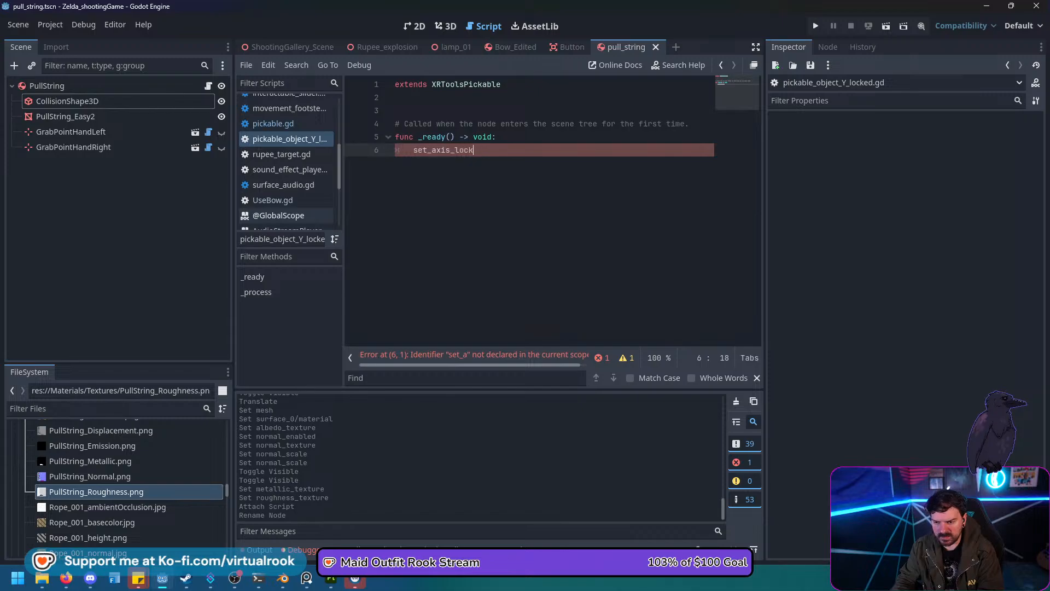
text(()
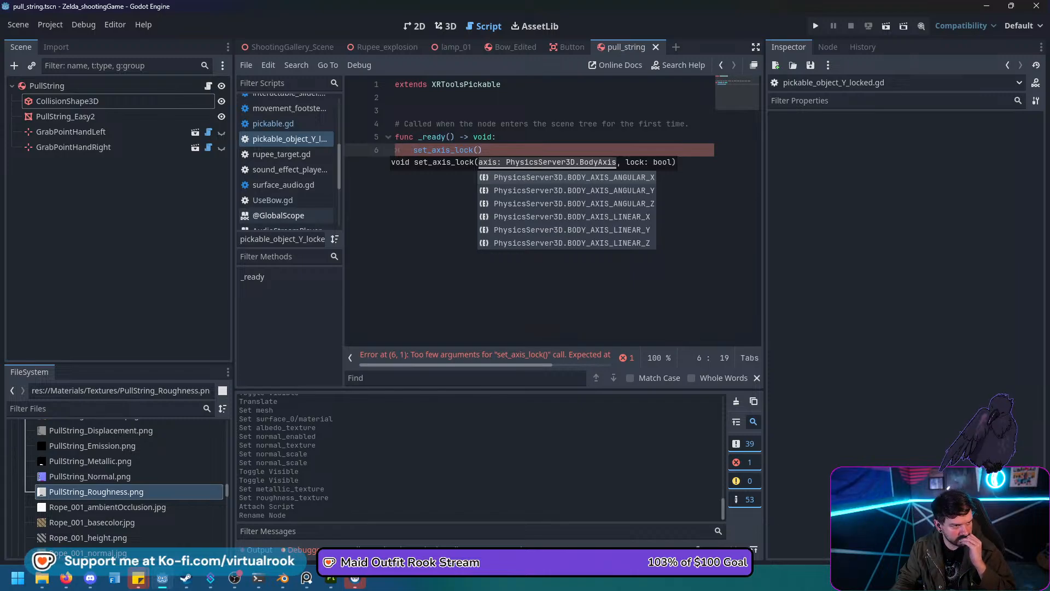
text(c)
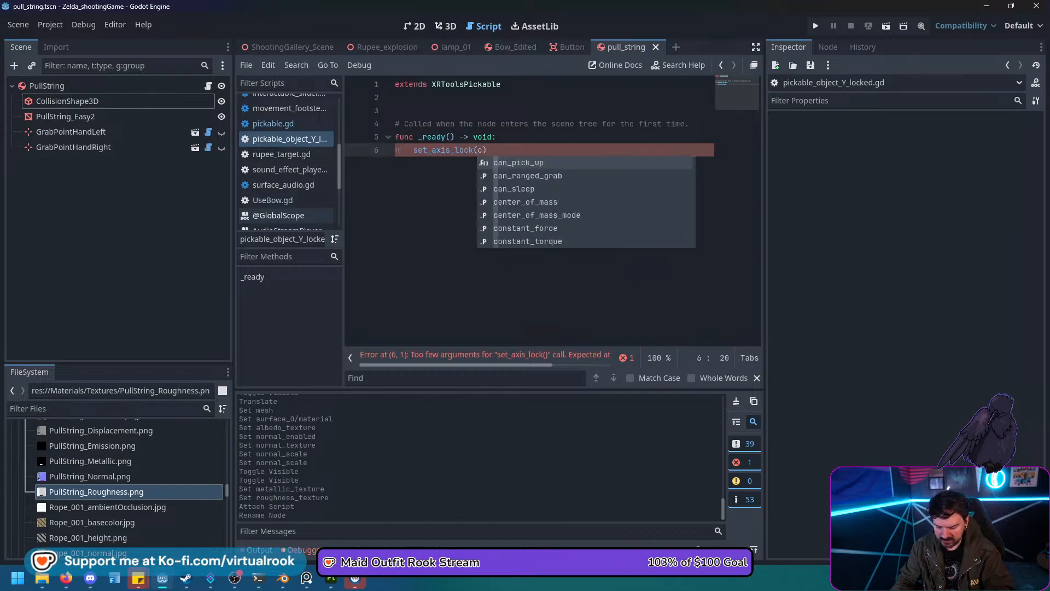
key(BackSpace)
text(x,)
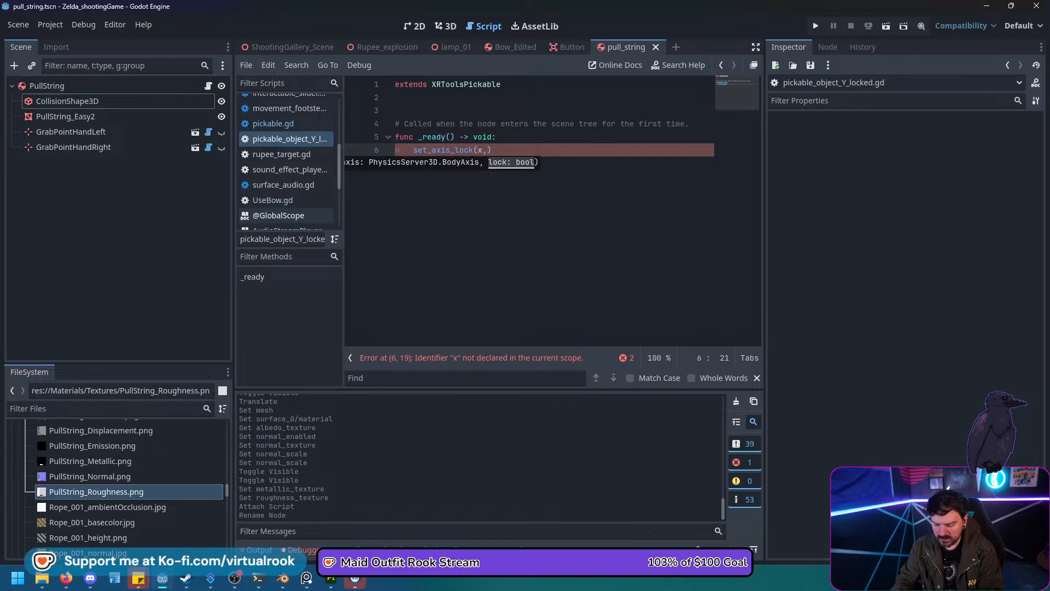
text(true)
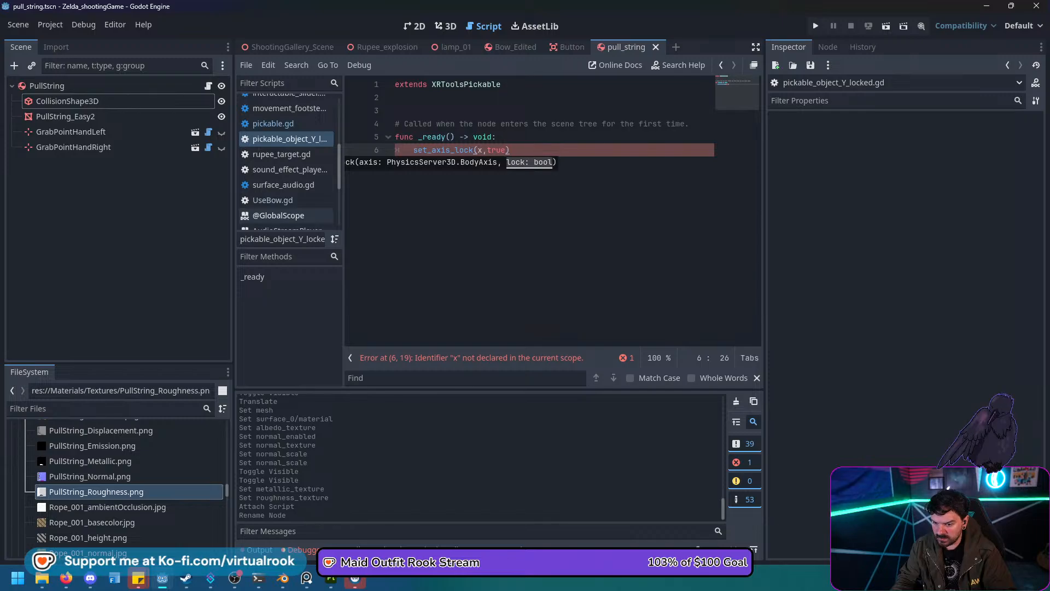
Replace the axis argument of the set_axis_lock call with Body_axis_linear.x.
key(Left)
key(Left)
key(Left)
key(Left)
key(Left)
key(Left)
key(BackSpace)
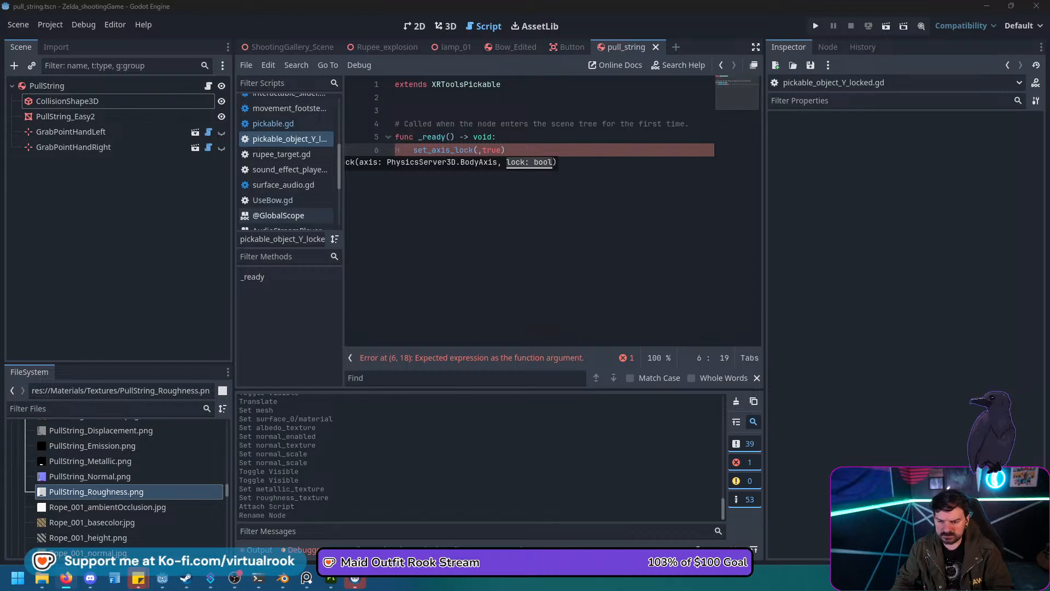
click(478, 150)
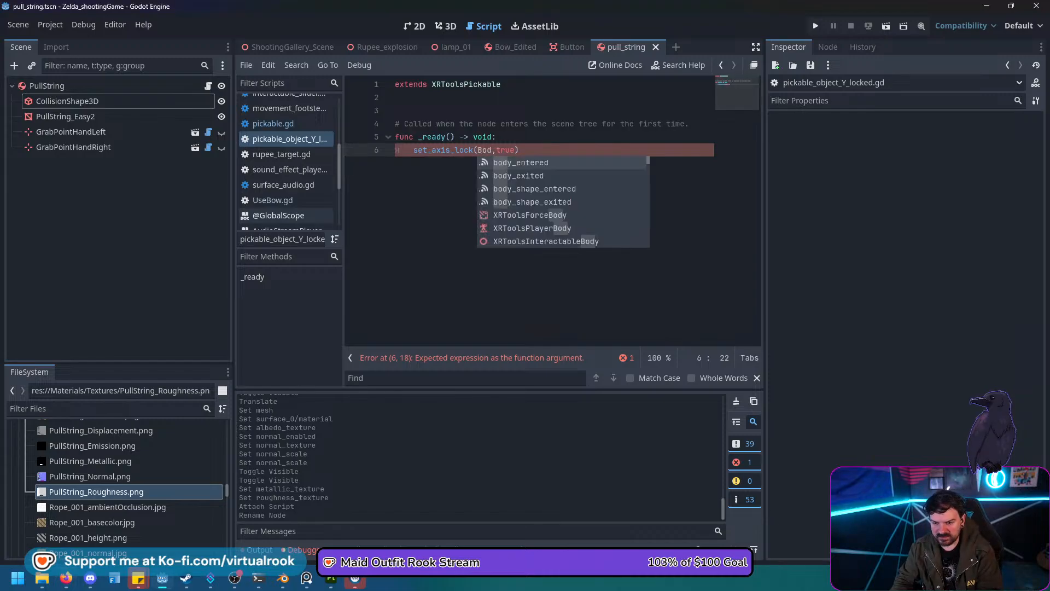
text(y)
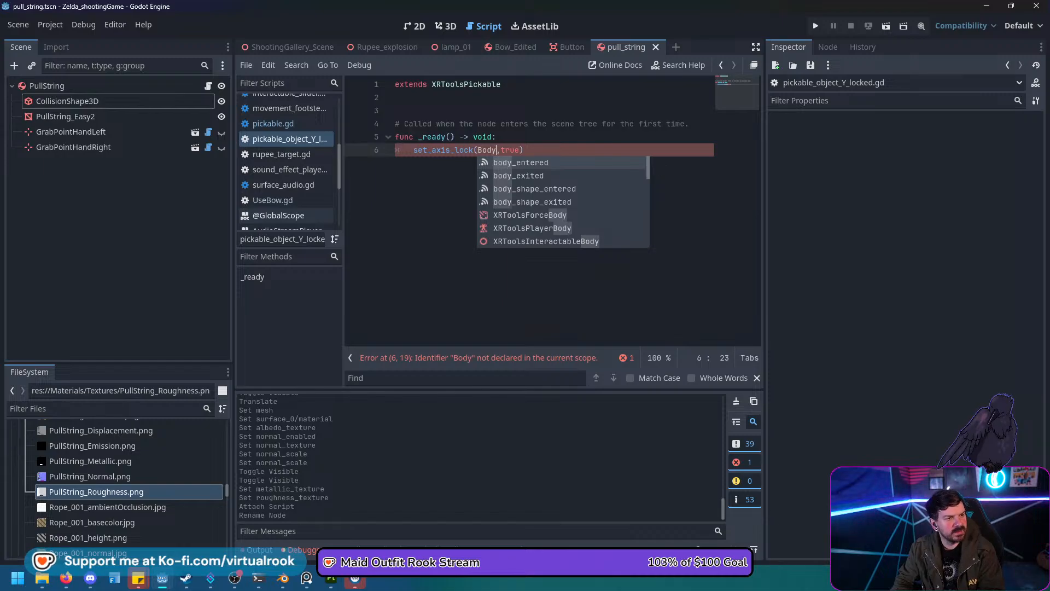
text(_axis)
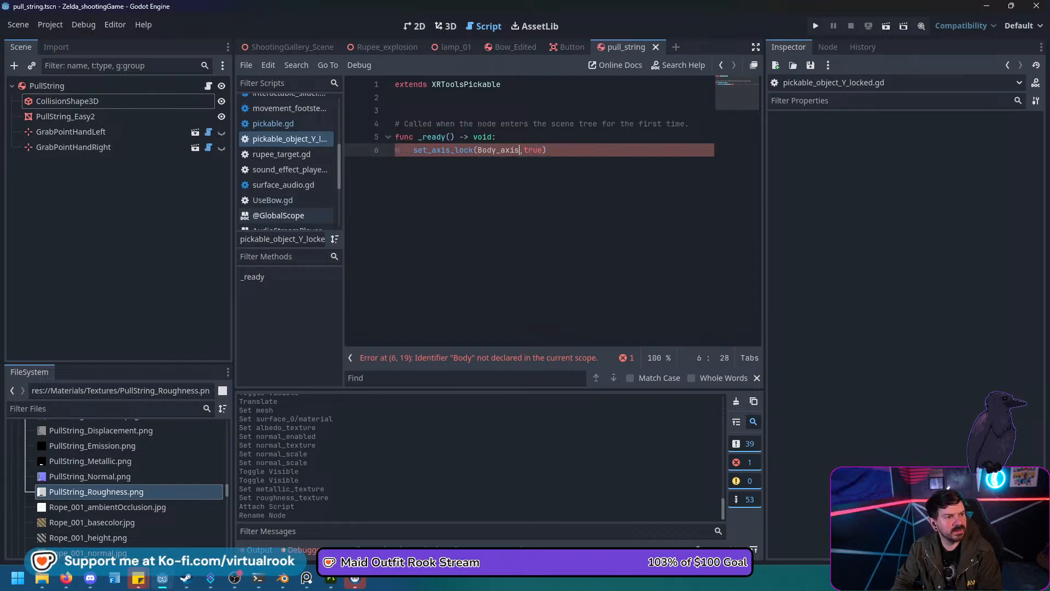
text(_linear)
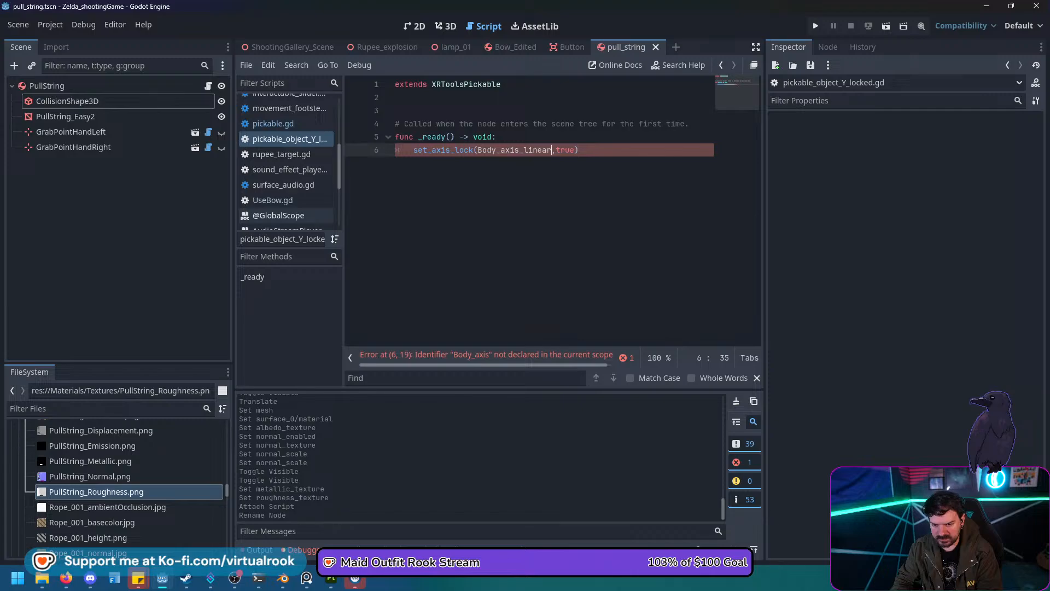
text(.x)
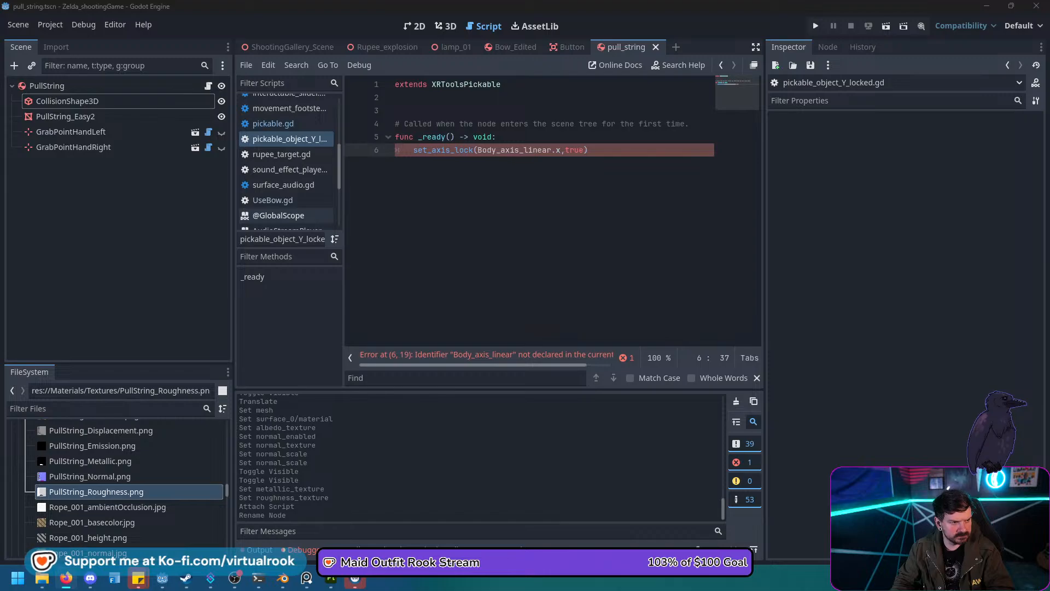
key(shift+Left)
key(shift+Left)
key(shift+Left)
key(shift+Left)
key(shift+Left)
key(shift+Left)
key(shift+Left)
key(shift+Left)
key(shift+Left)
key(shift+Left)
key(shift+Left)
key(shift+Left)
key(shift+Left)
key(shift+Left)
key(shift+Left)
key(shift+Left)
key(shift+Left)
key(shift+Left)
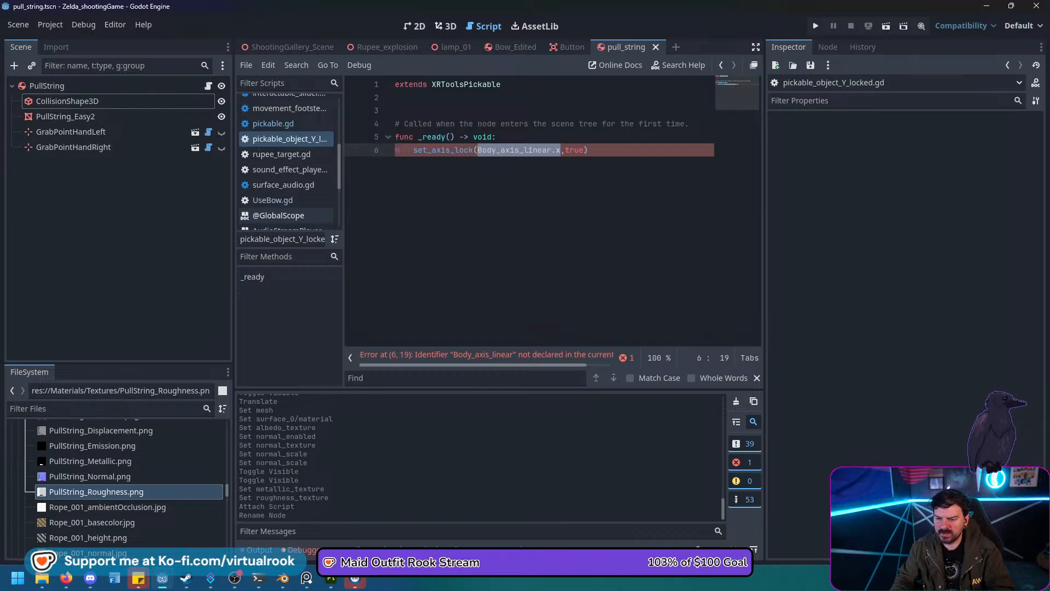
Look up the set_axis_lock method in the built-in documentation and examine the values of the PhysicsServer3D BodyAxis enum.
ctrl+click(450, 150)
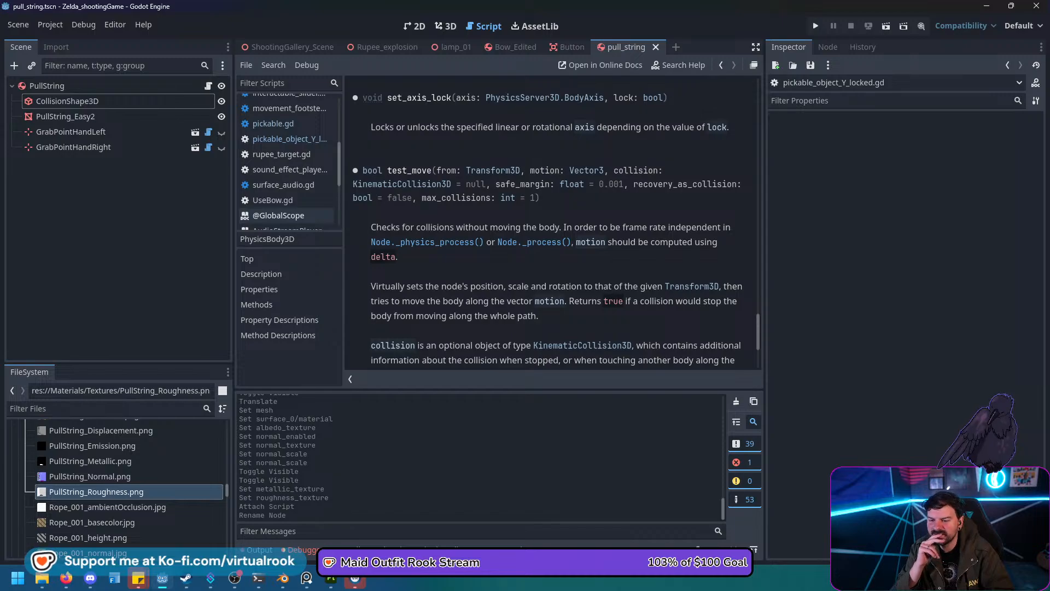
scroll(547, 224, down, 5)
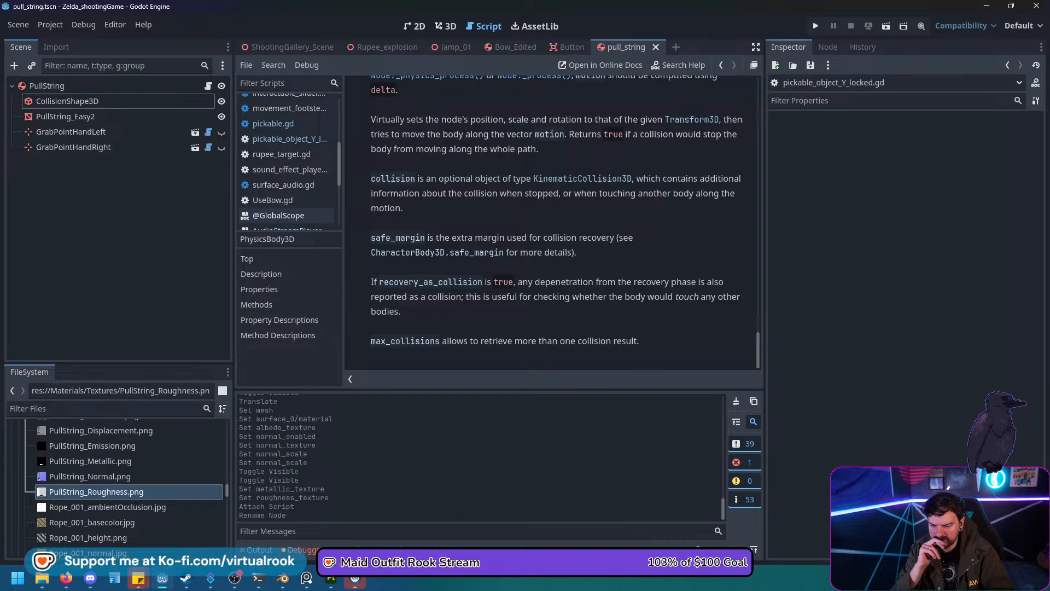
scroll(550, 222, up, 7)
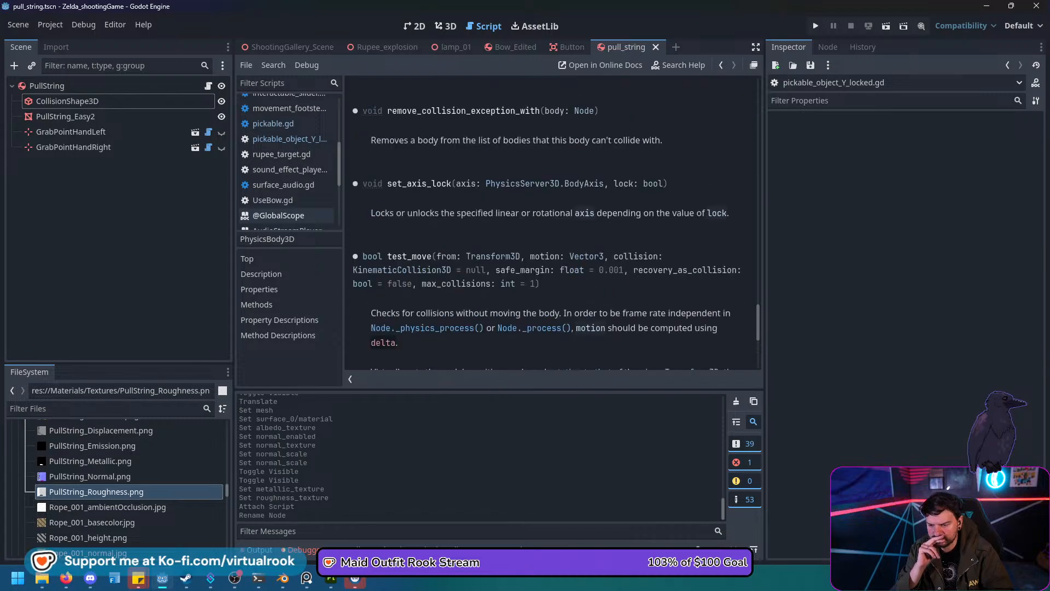
scroll(402, 234, down, 1)
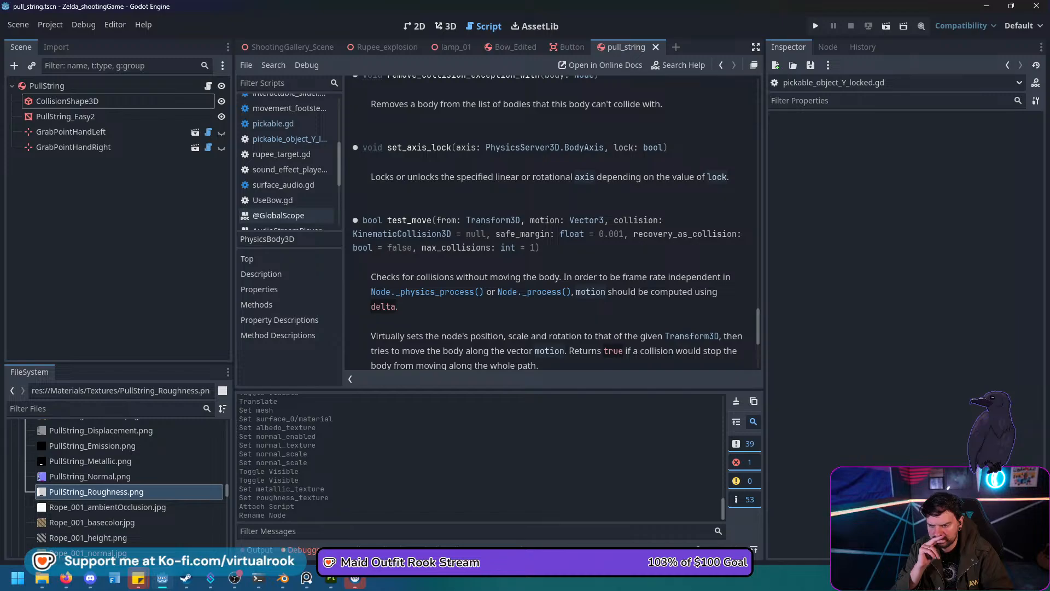
scroll(544, 183, up, 1)
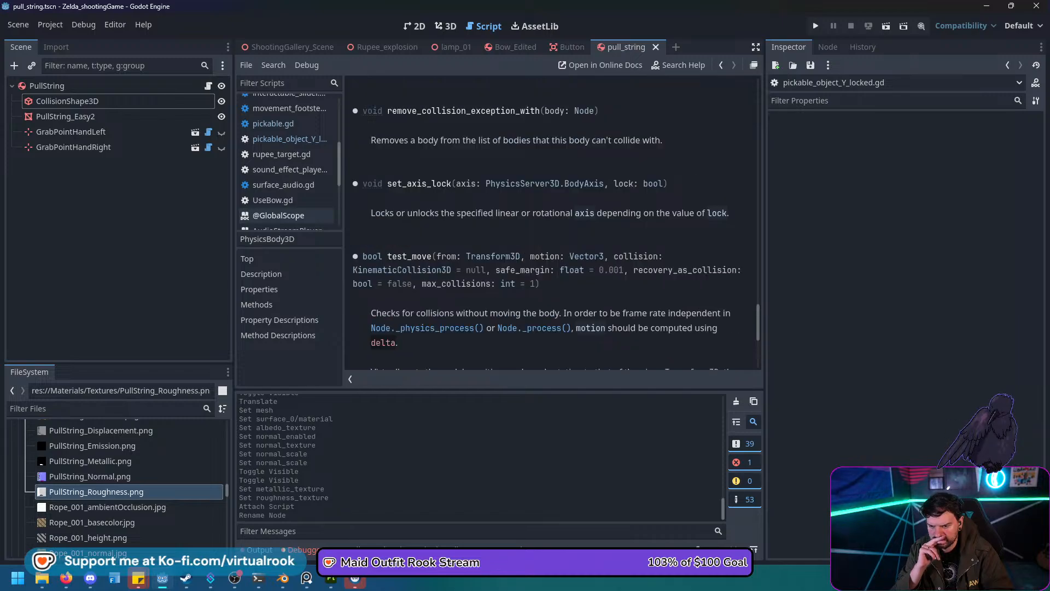
click(545, 183)
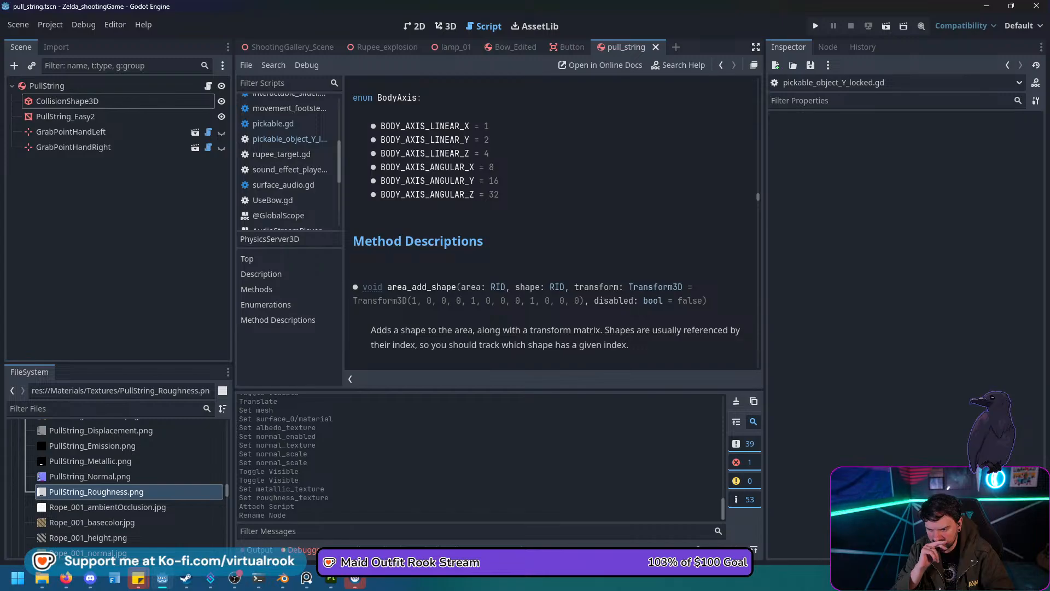
scroll(552, 219, down, 3)
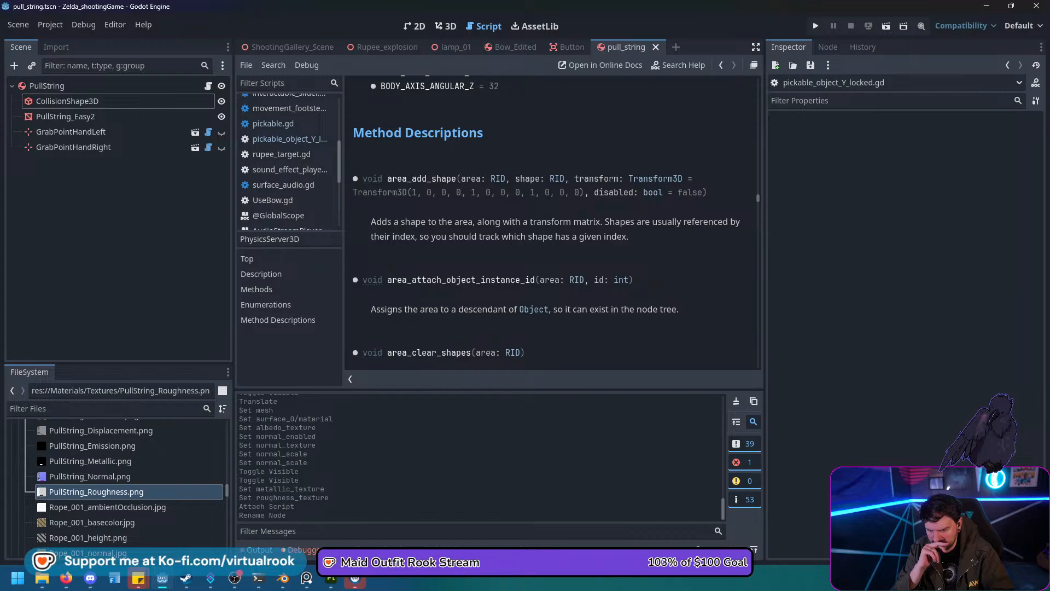
scroll(547, 224, down, 1)
scroll(552, 219, down, 2)
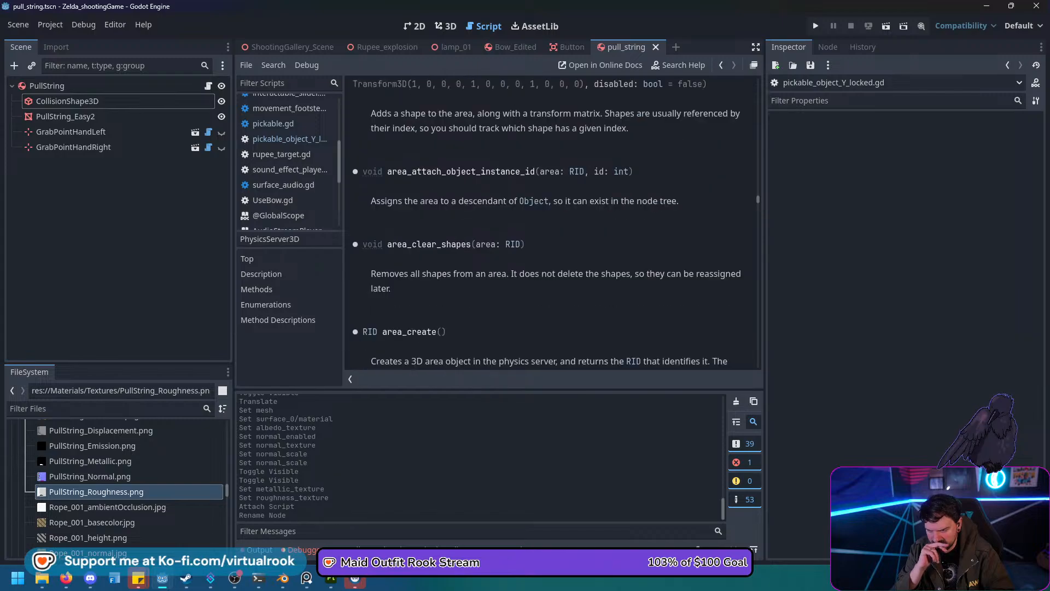
scroll(285, 158, up, 2)
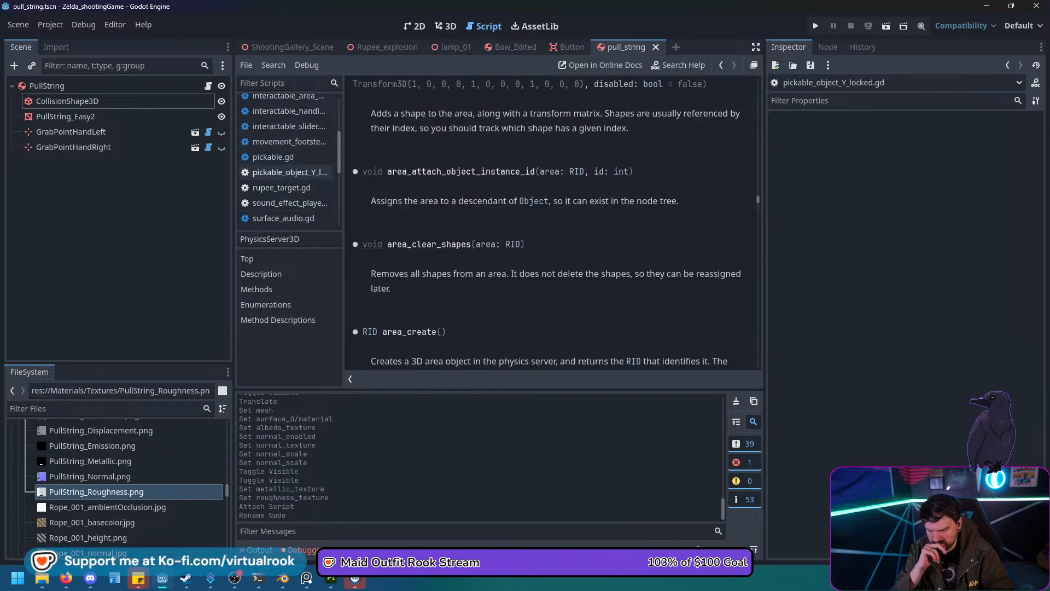
Return to the Y-locked pickable script and replace the axis argument of set_axis_lock with 8.
click(290, 172)
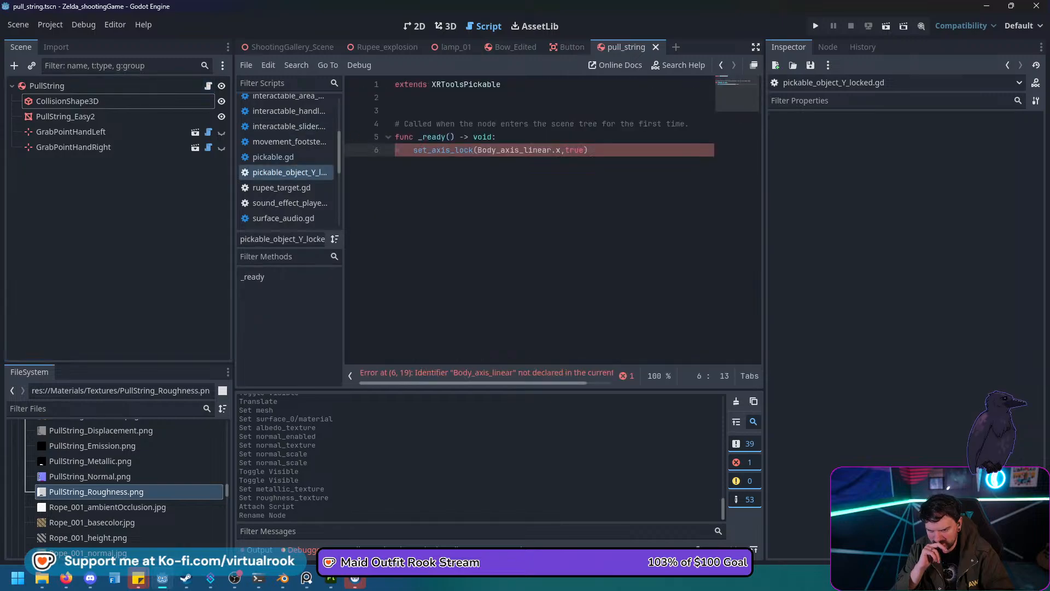
drag(561, 150, 477, 150)
text(8)
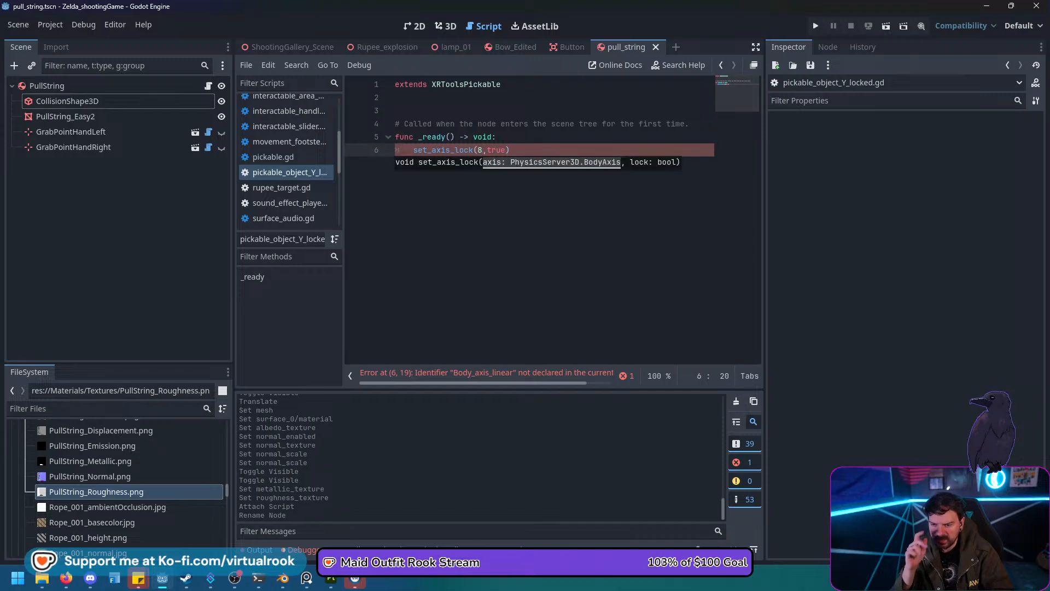
key(End)
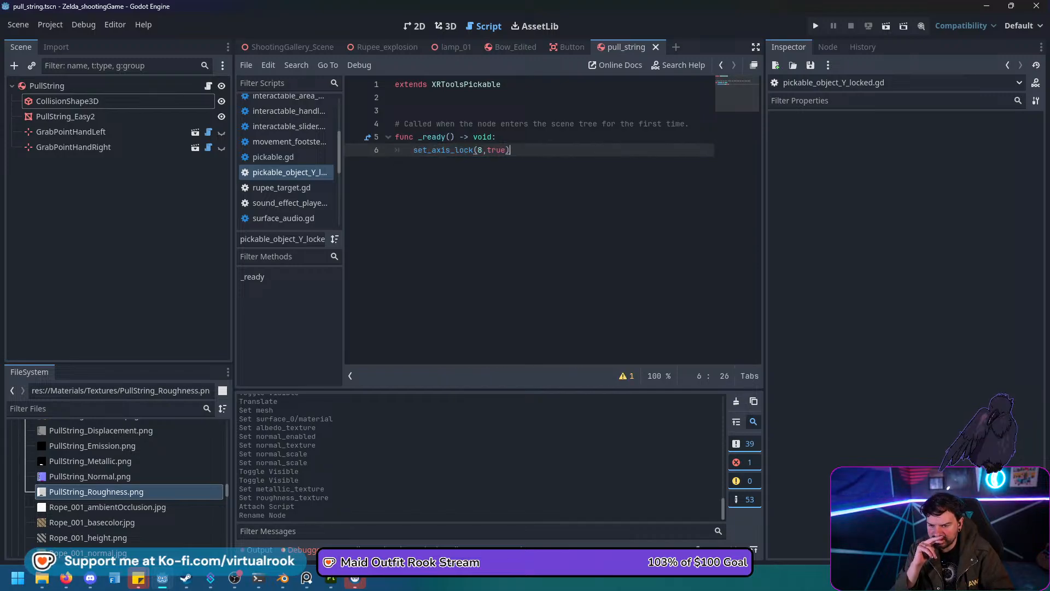
Duplicate the set_axis_lock call onto a new line below it and set the copy's axis argument to 4.
drag(510, 149, 414, 150)
key(ctrl+c)
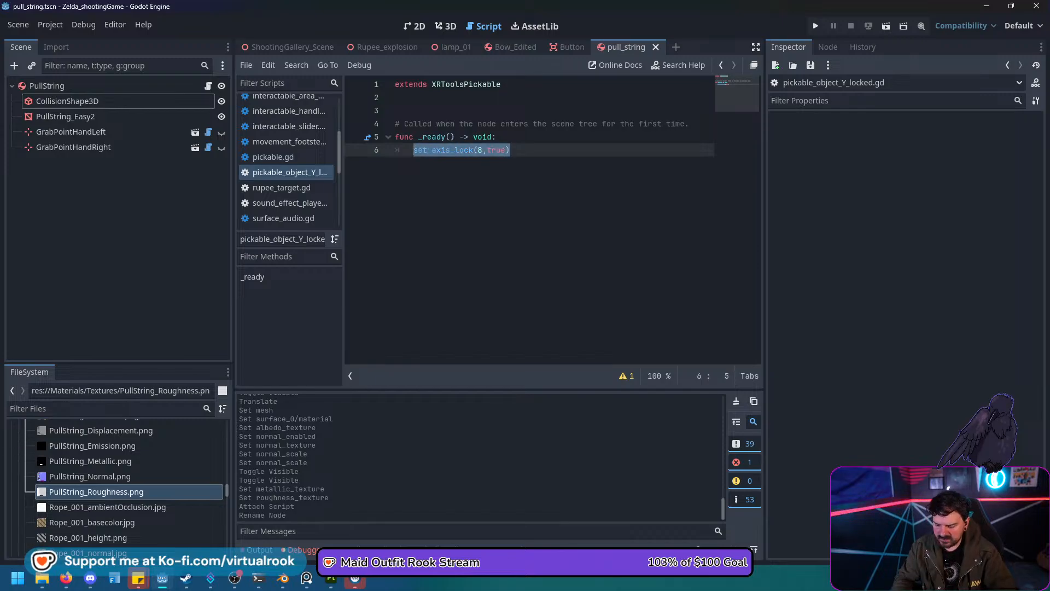
click(509, 150)
key(Return)
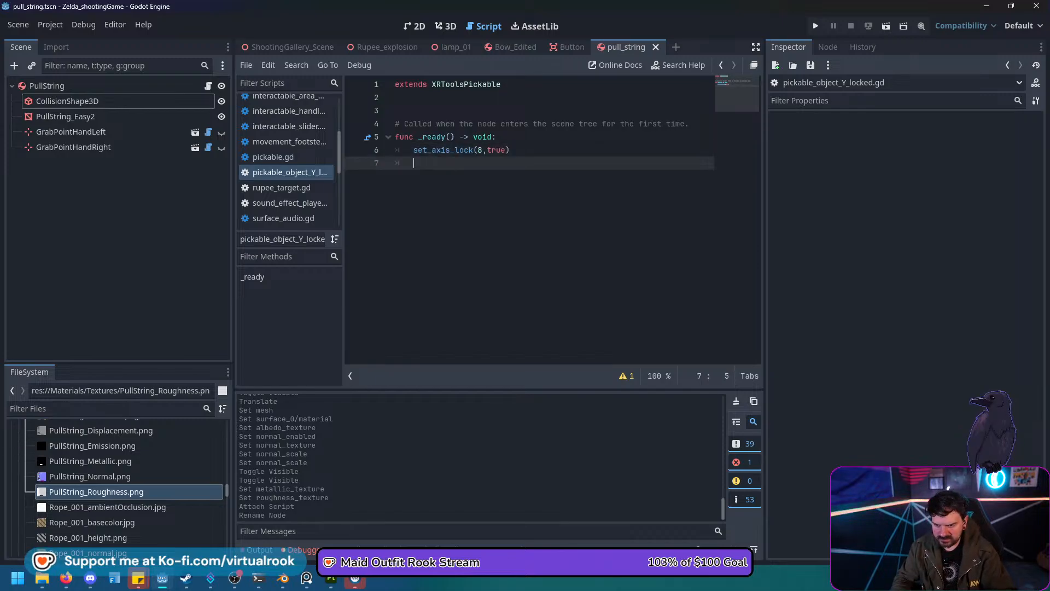
key(ctrl+v)
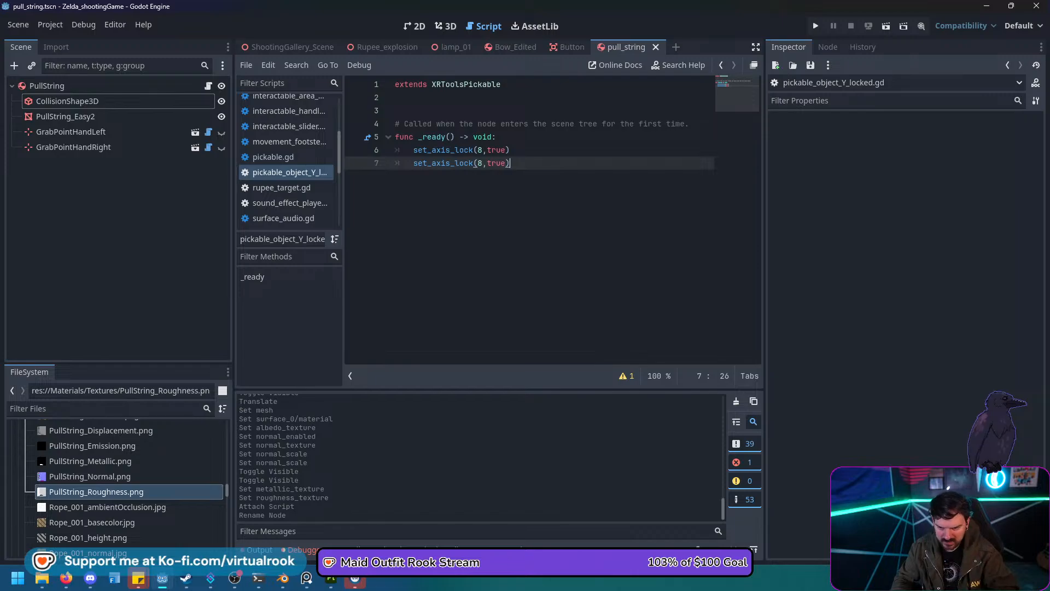
click(482, 163)
key(BackSpace)
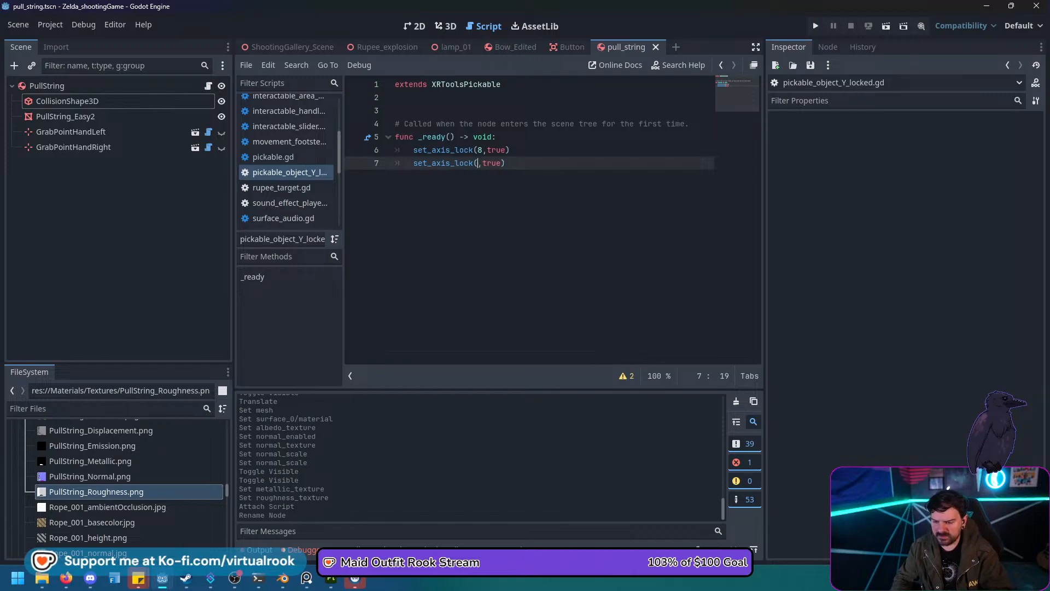
text(4)
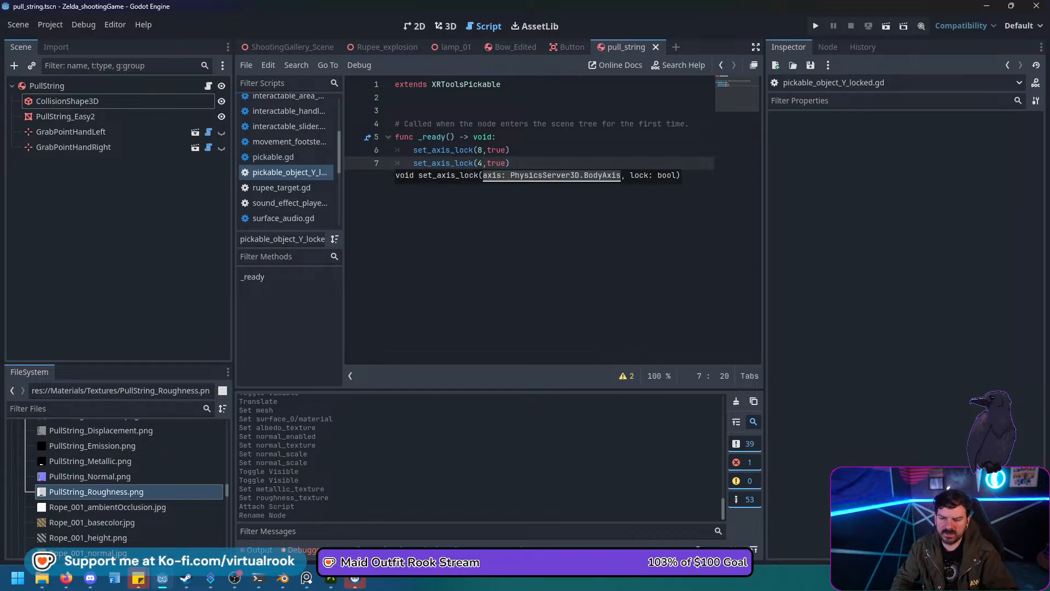
Check the BodyAxis enum values in the documentation, set the second set_axis_lock call's axis argument to 32 and save the script.
ctrl+click(458, 163)
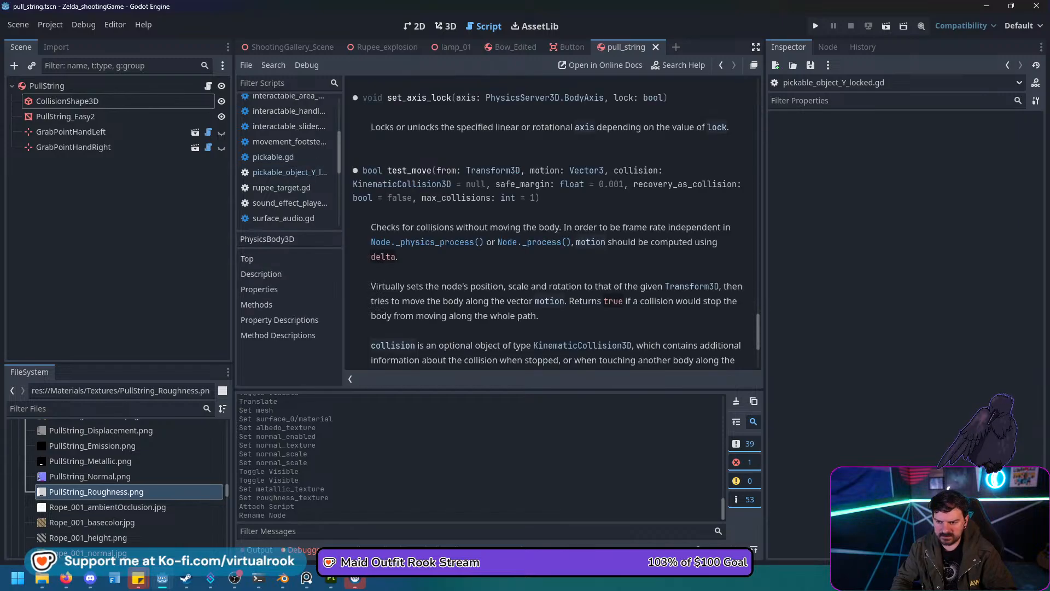
click(544, 97)
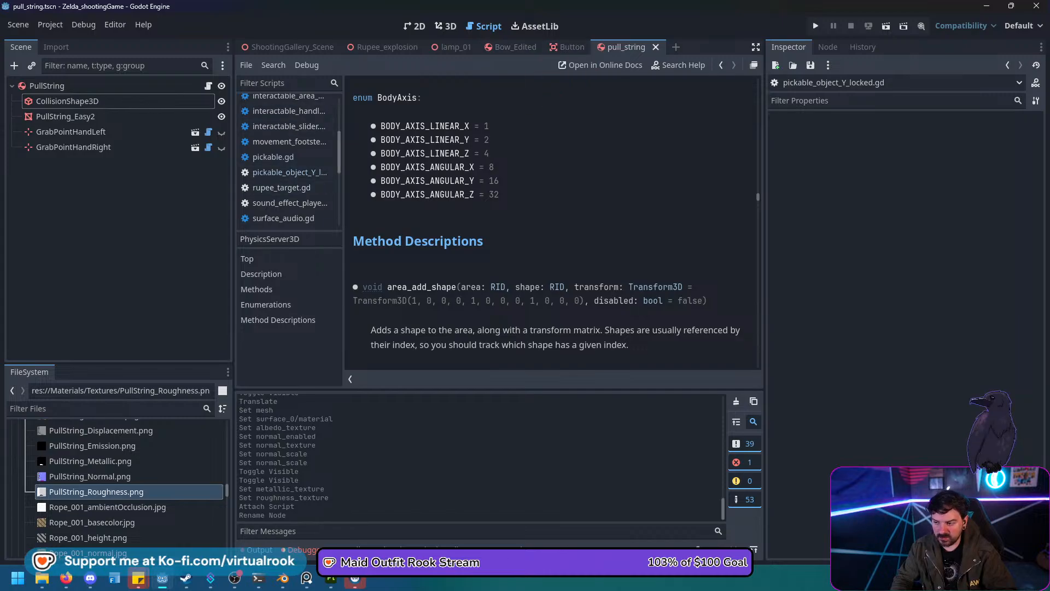
click(46, 86)
click(208, 86)
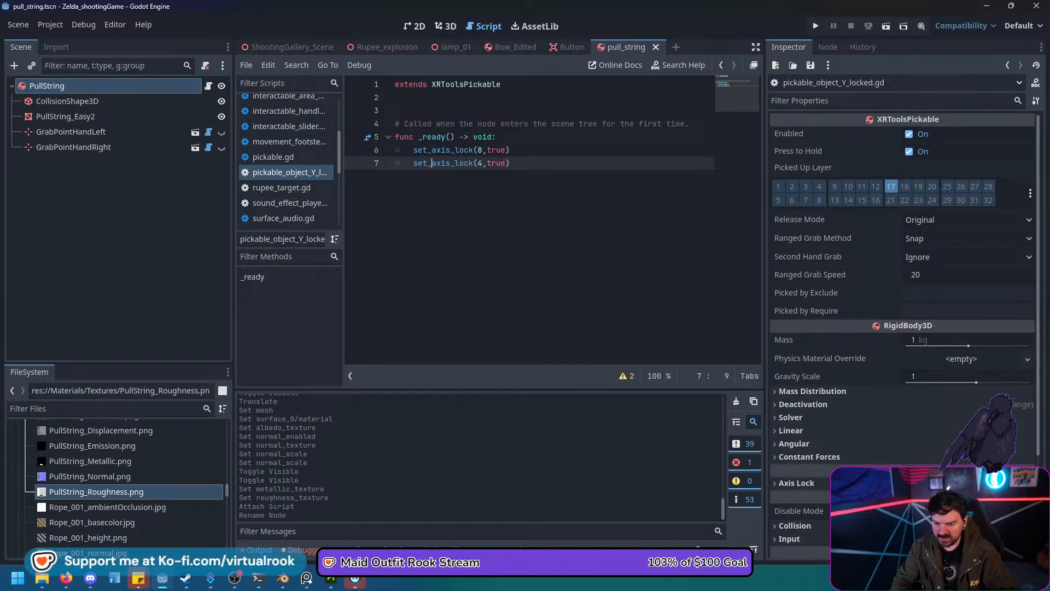
click(481, 163)
key(BackSpace)
text(32)
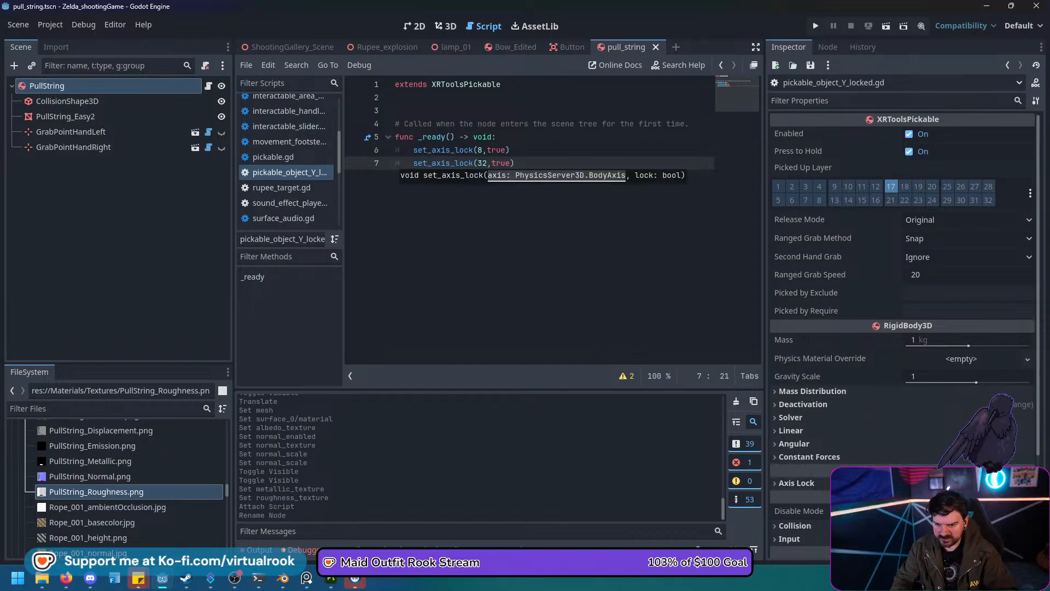
key(End)
key(ctrl+s)
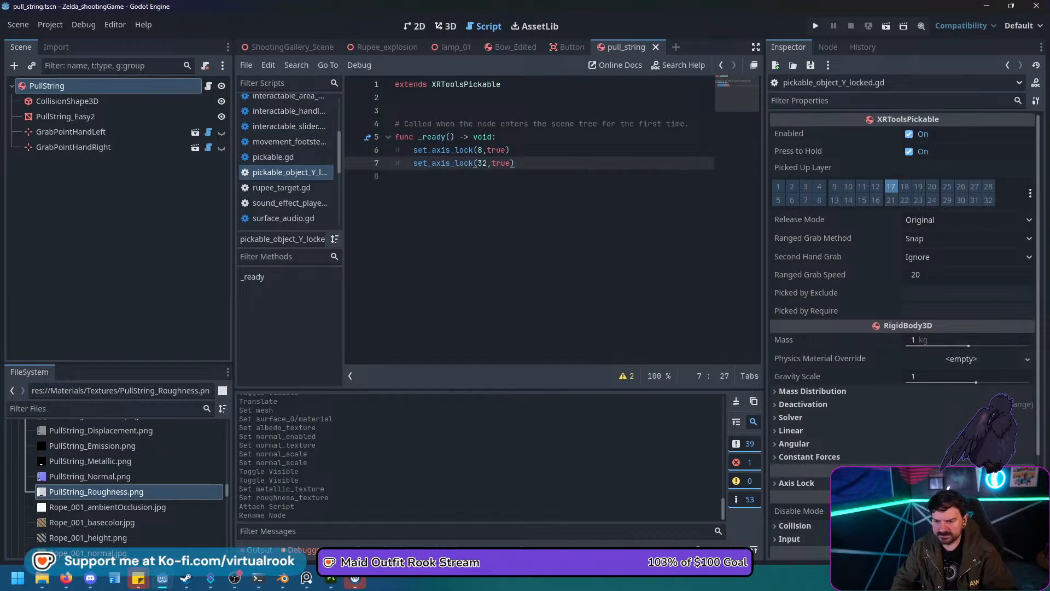
Duplicate the set_axis_lock(32,true) call onto a new line directly below it.
drag(515, 163, 395, 163)
key(ctrl+c)
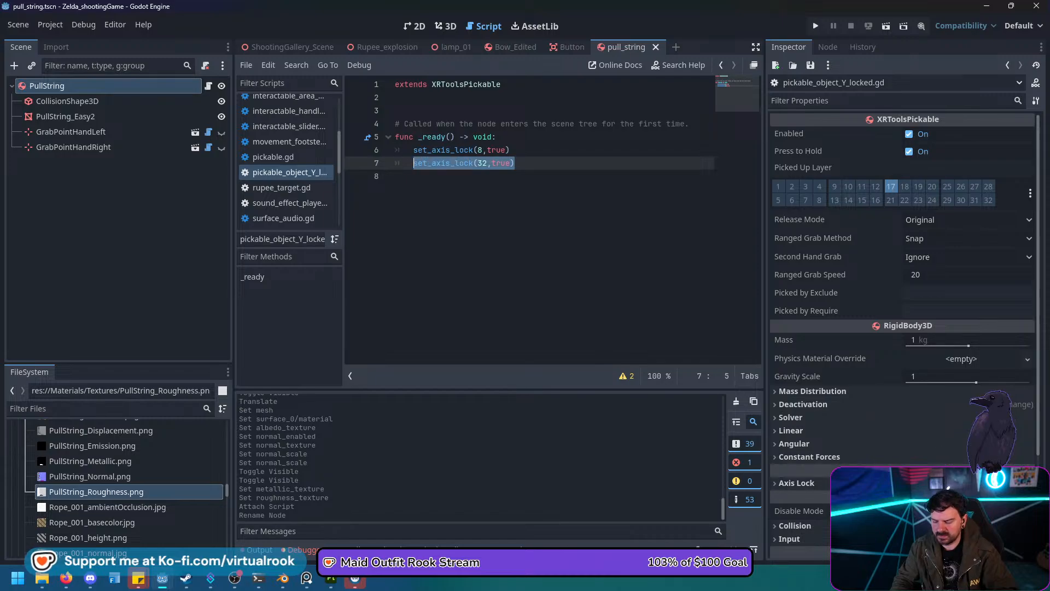
key(End)
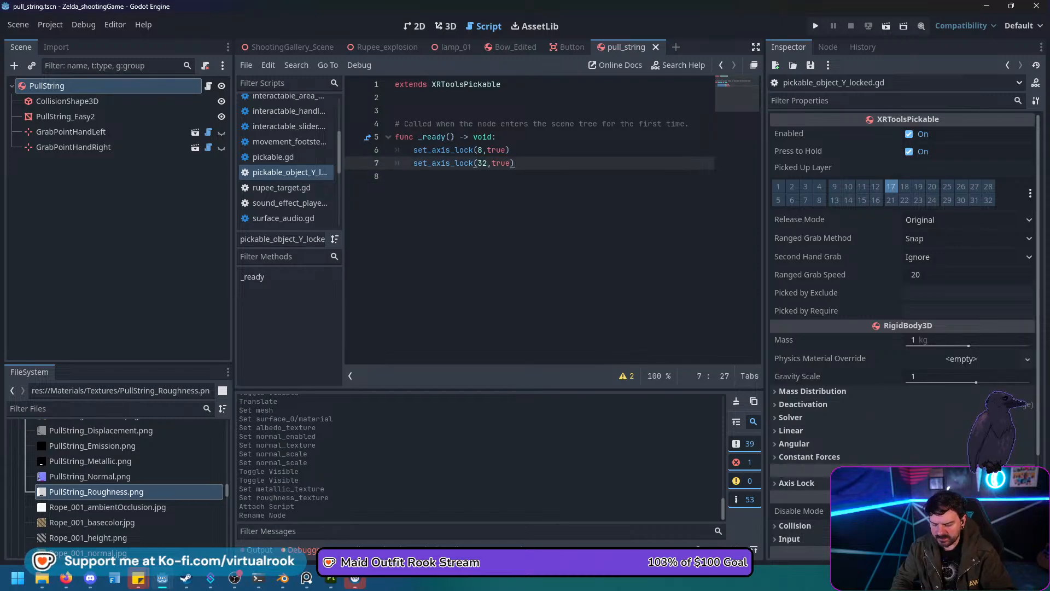
key(ctrl+shift+d)
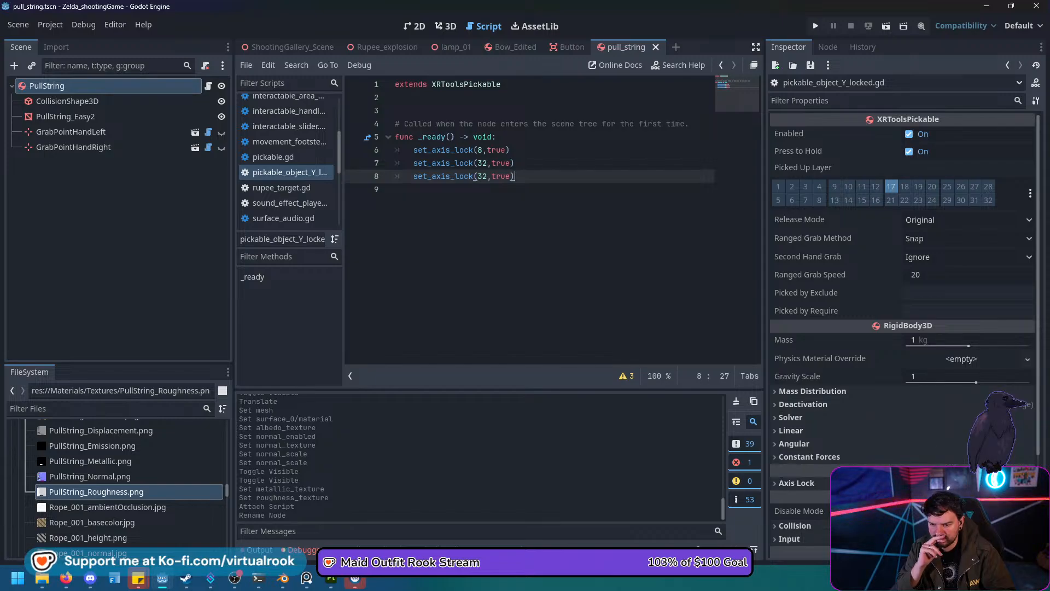
Recheck the BodyAxis enum values in the documentation and set the second set_axis_lock call's axis argument to 16.
ctrl+click(443, 176)
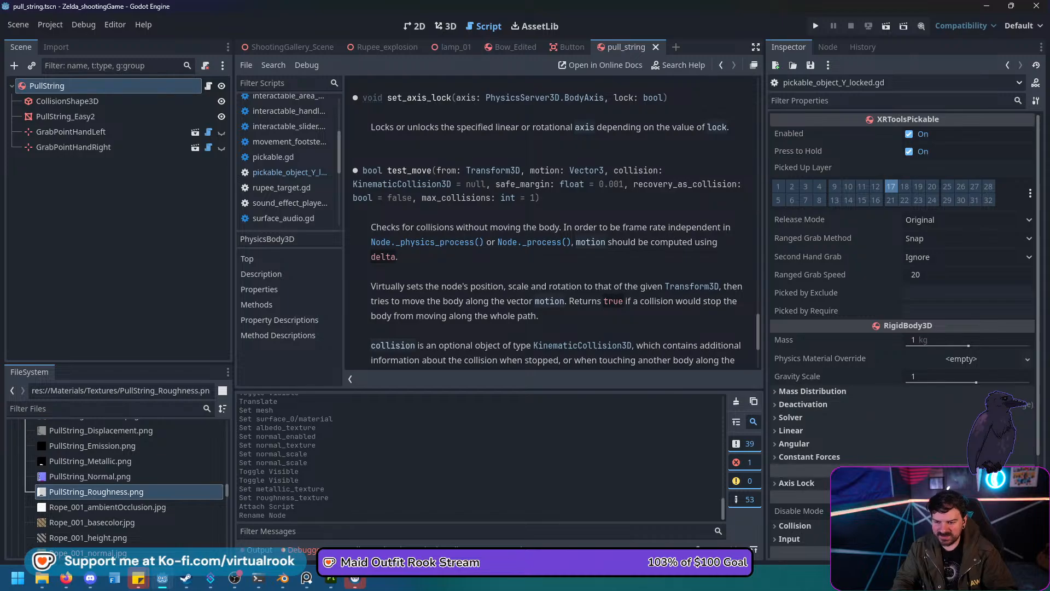
click(544, 98)
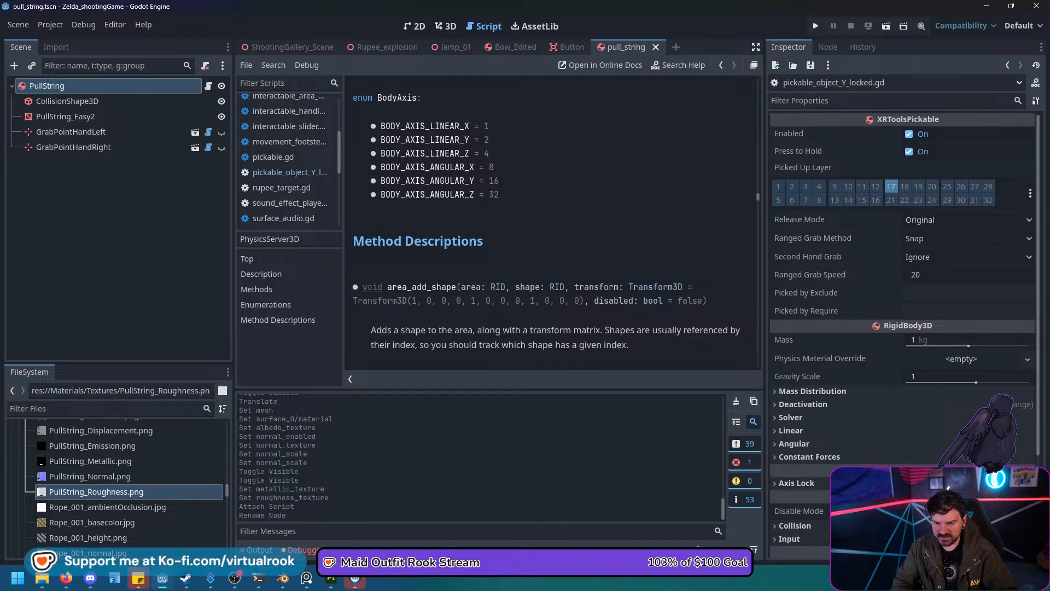
click(285, 171)
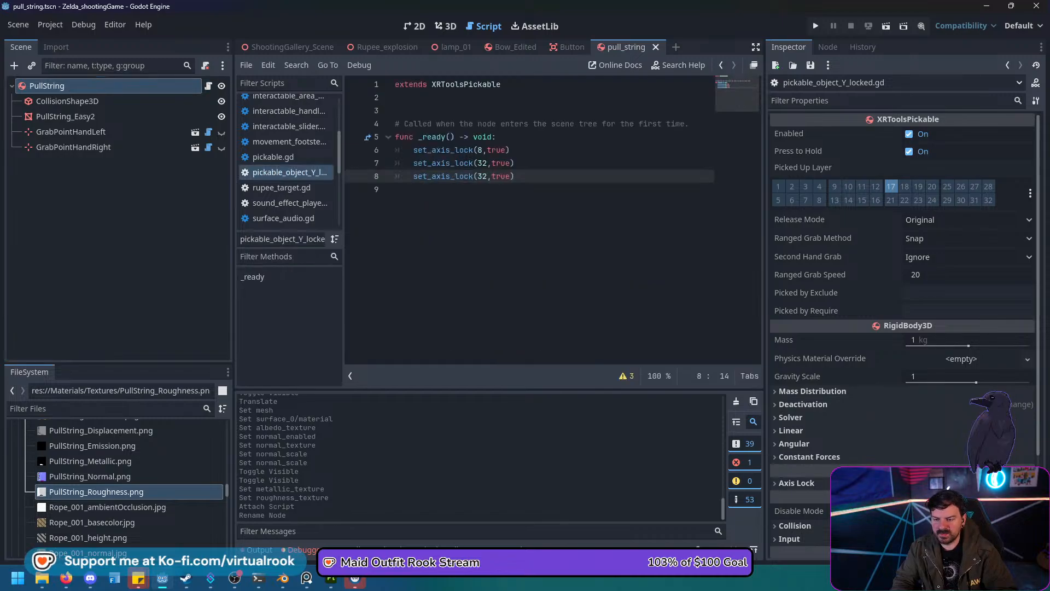
click(487, 163)
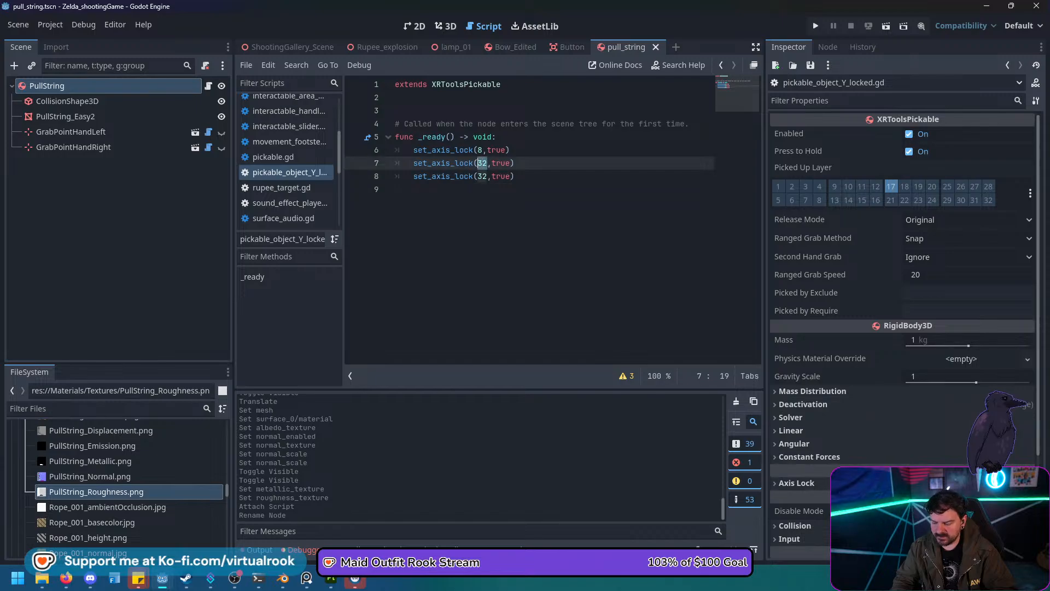
text(16)
Add a fourth set_axis_lock call on a new line of _ready with axis argument 4 and lock true.
click(509, 150)
click(515, 176)
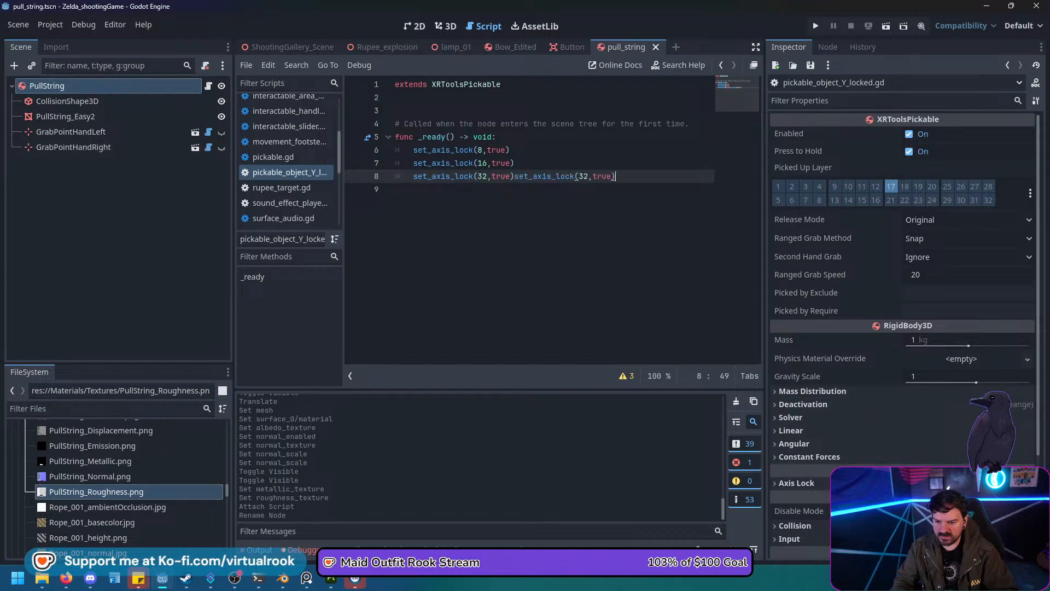
key(ctrl+shift+d)
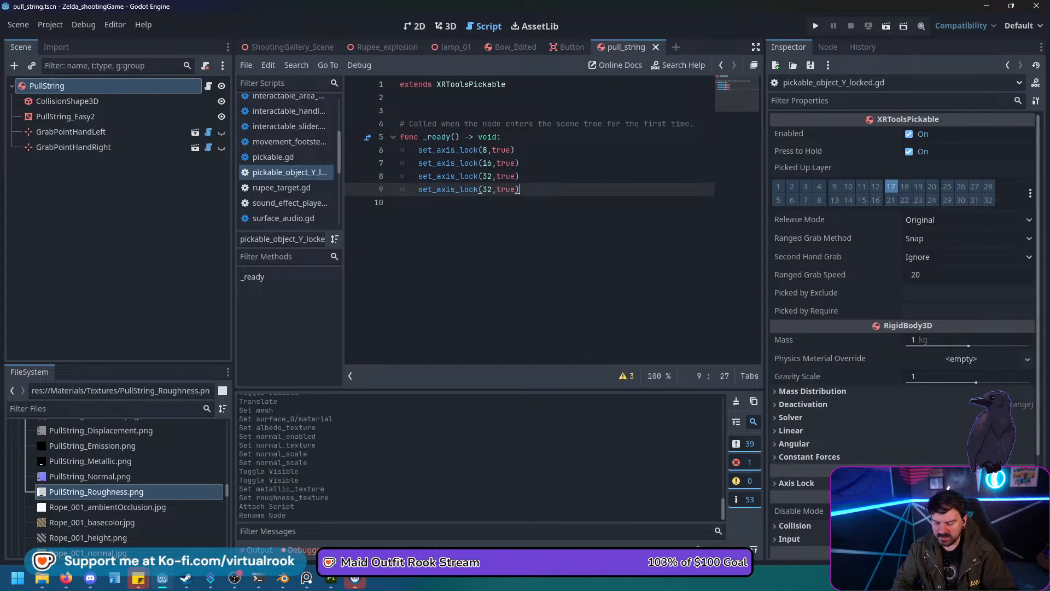
click(492, 189)
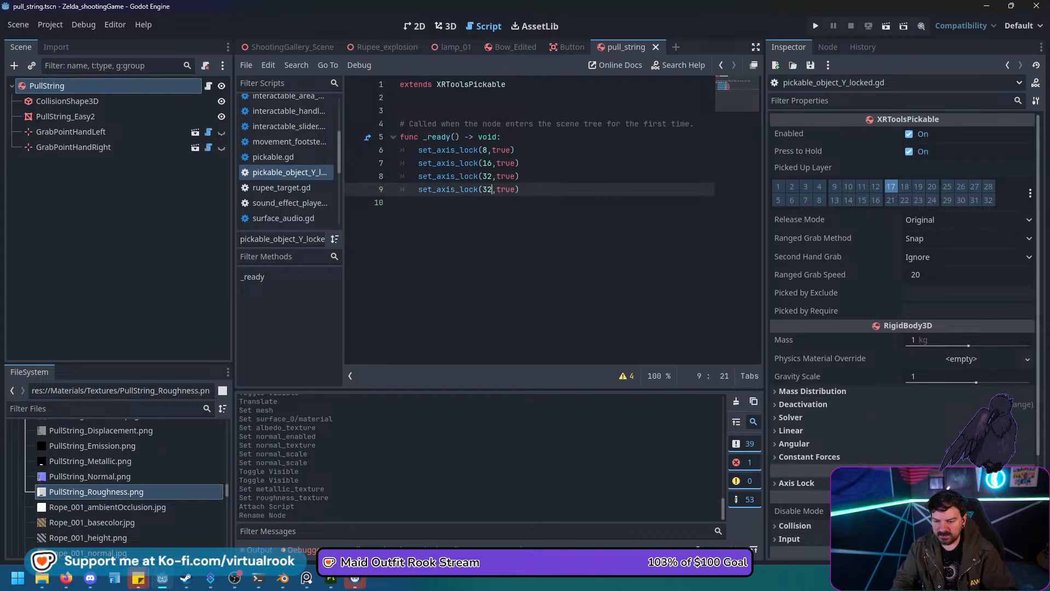
key(BackSpace)
key(BackSpace)
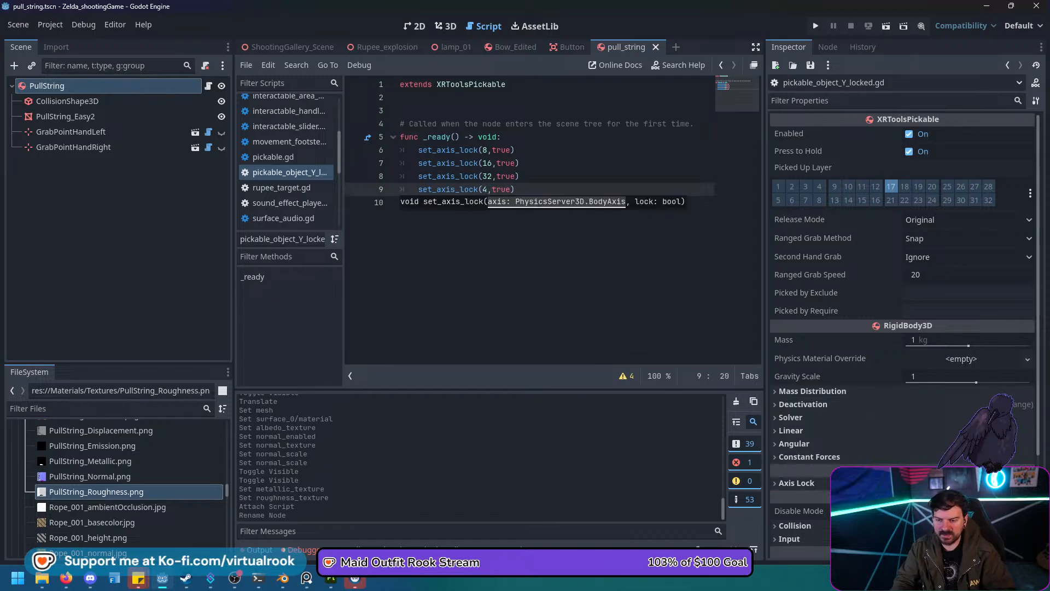
Add a fifth set_axis_lock call below the fourth one with axis argument 8 and lock true.
click(514, 189)
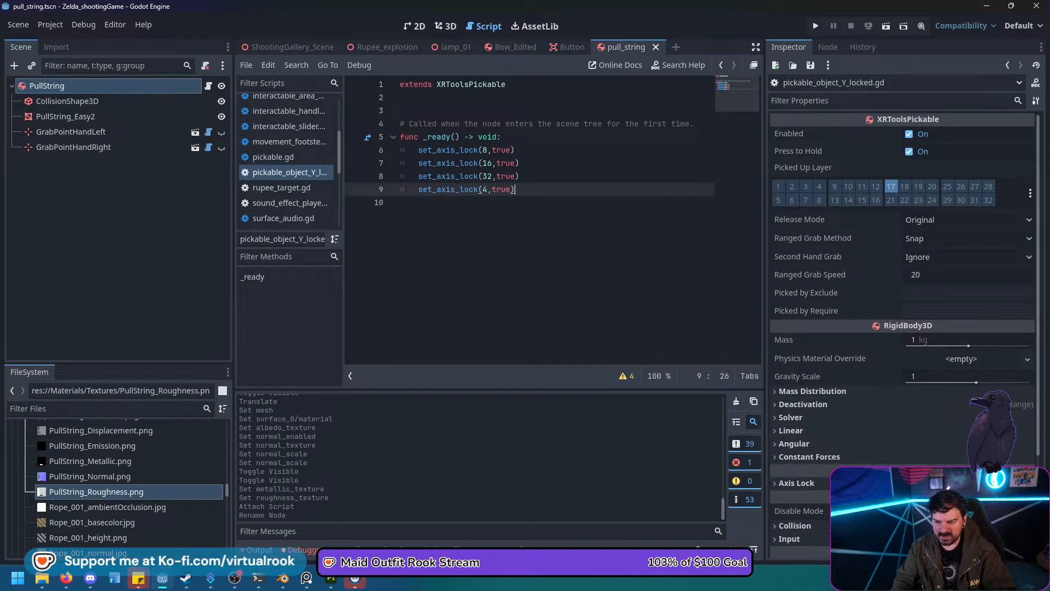
key(Return)
key(ctrl+v)
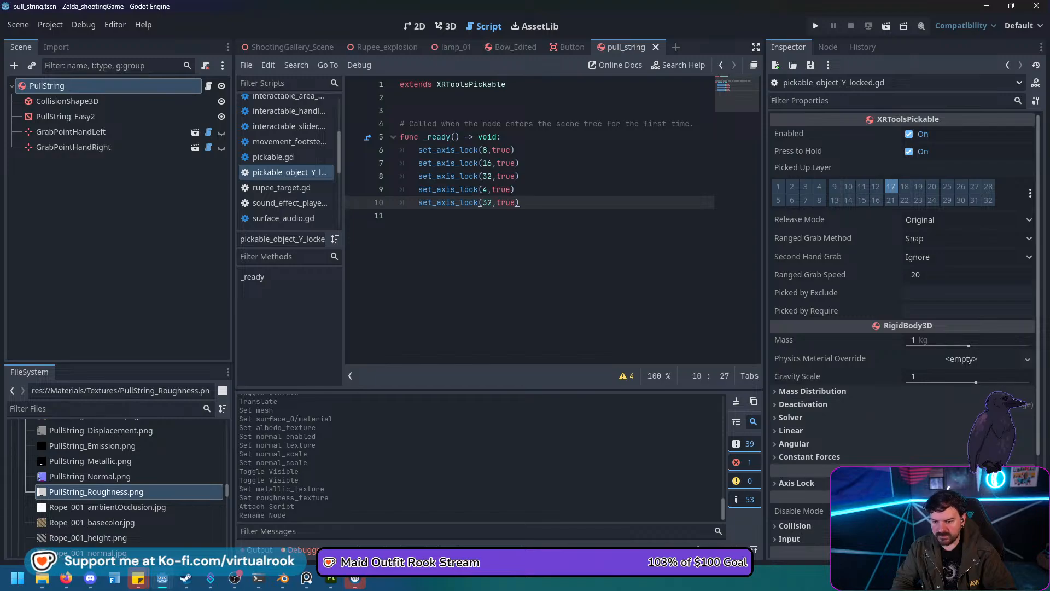
drag(492, 202, 478, 202)
text(8)
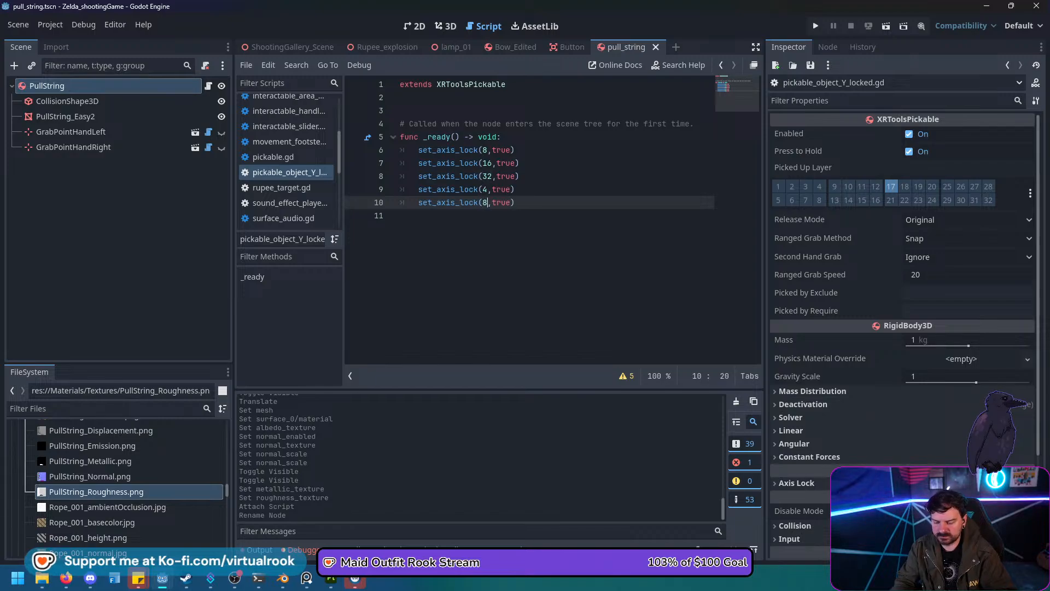
click(400, 215)
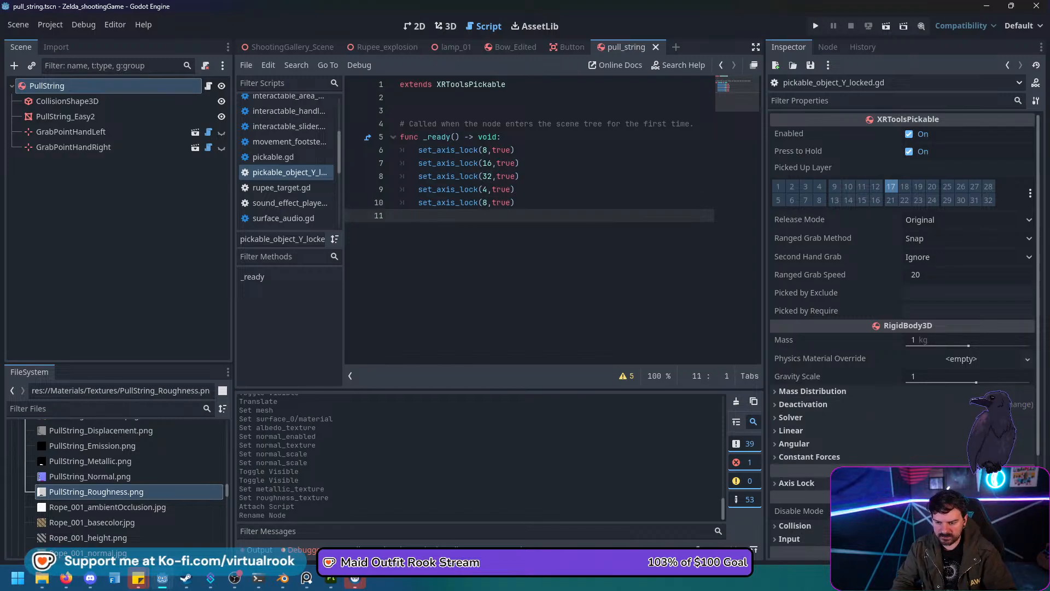
Verify the BodyAxis enum values in the documentation, set the last set_axis_lock call's axis argument to 1 and save the script.
ctrl+click(447, 150)
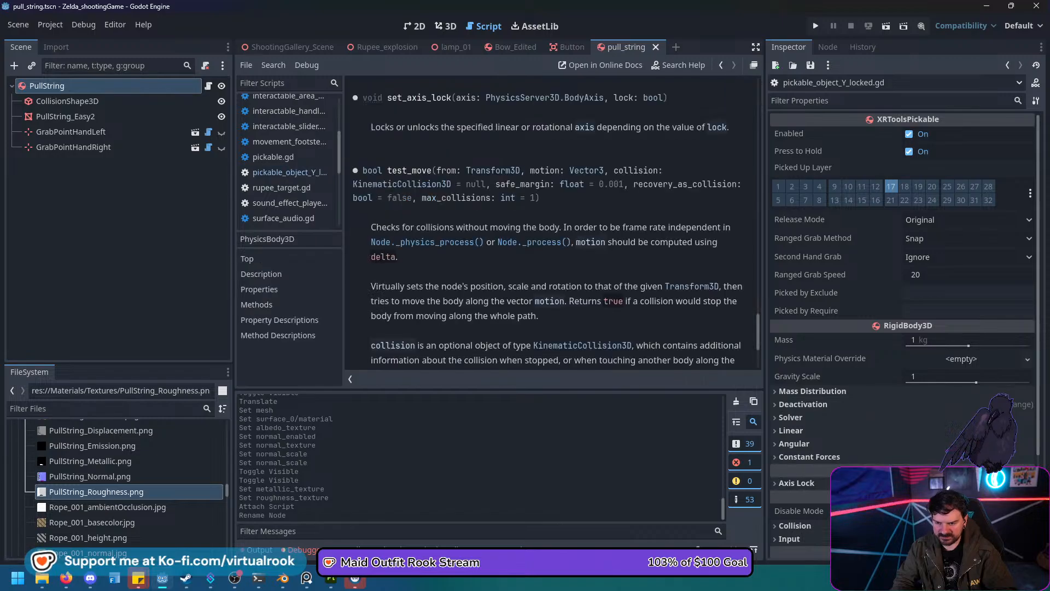
click(545, 97)
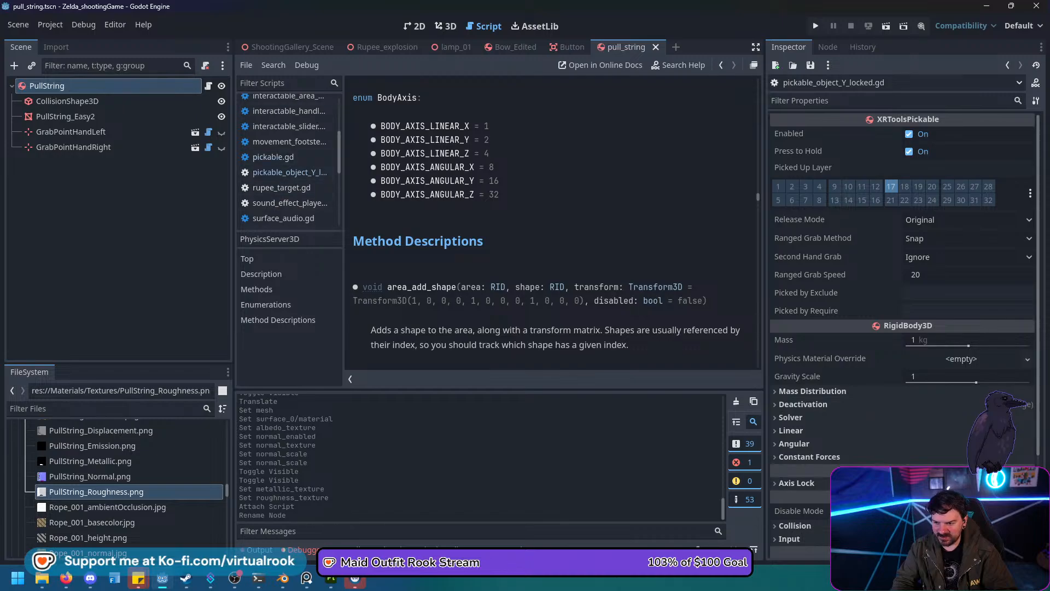
click(208, 85)
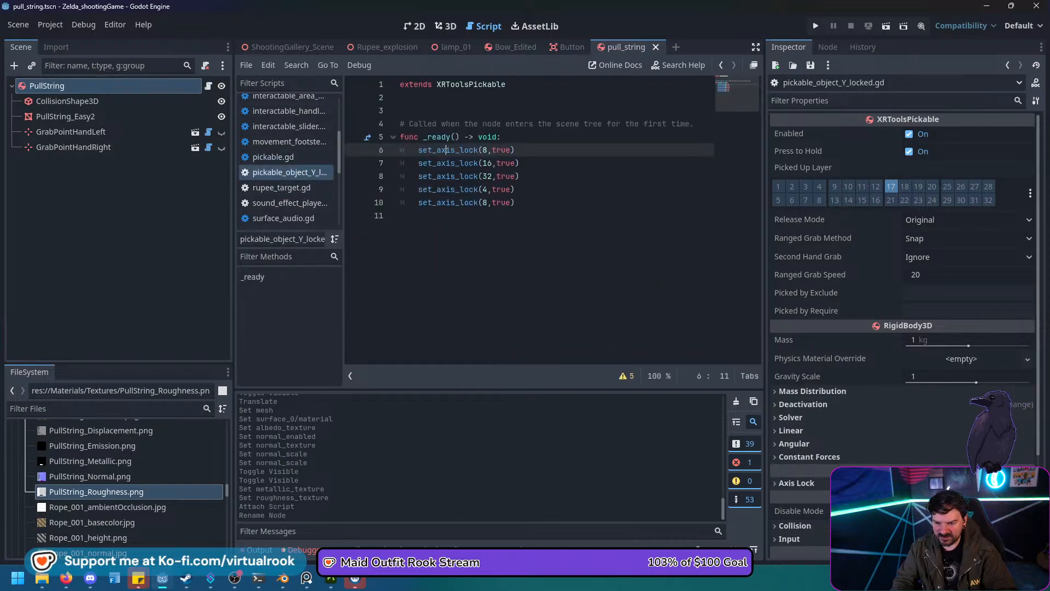
click(482, 202)
key(BackSpace)
text(1)
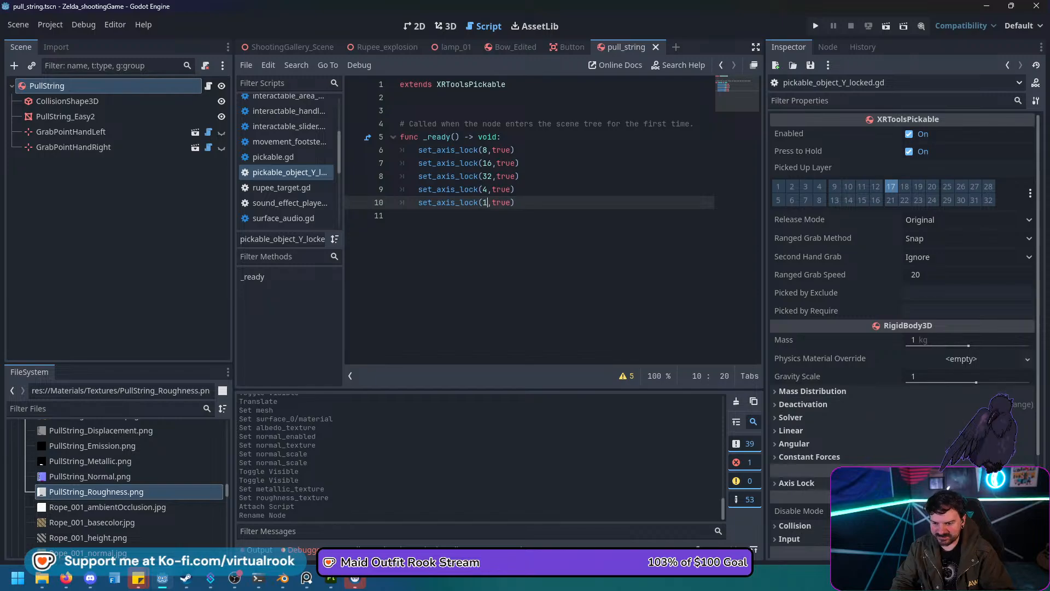
key(Down)
key(ctrl+s)
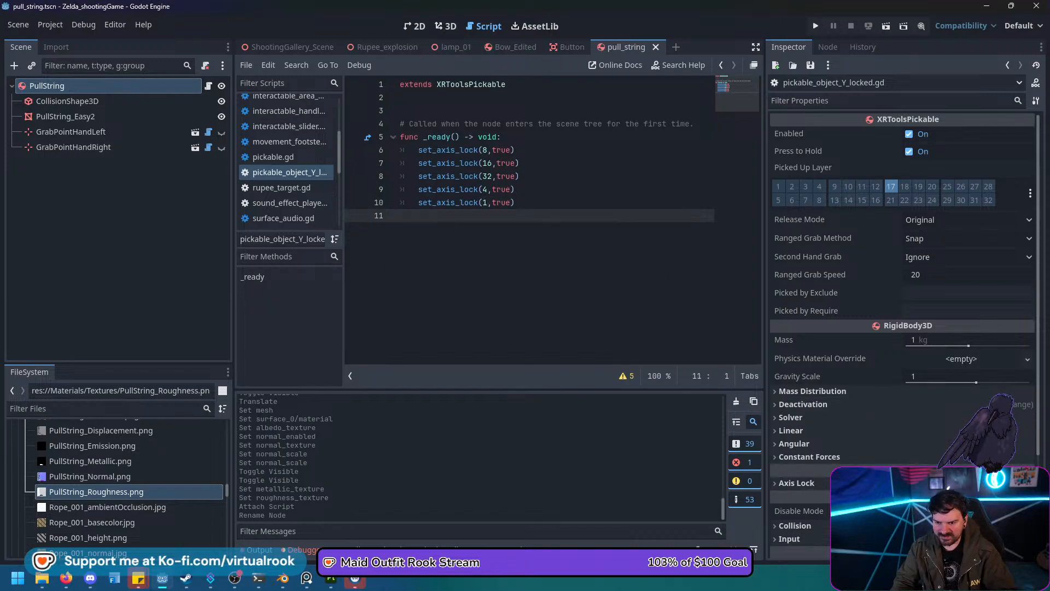
Open ShootingGallery_Scene in the 3D view and frame the counter with the red button and the bow.
click(292, 47)
click(445, 26)
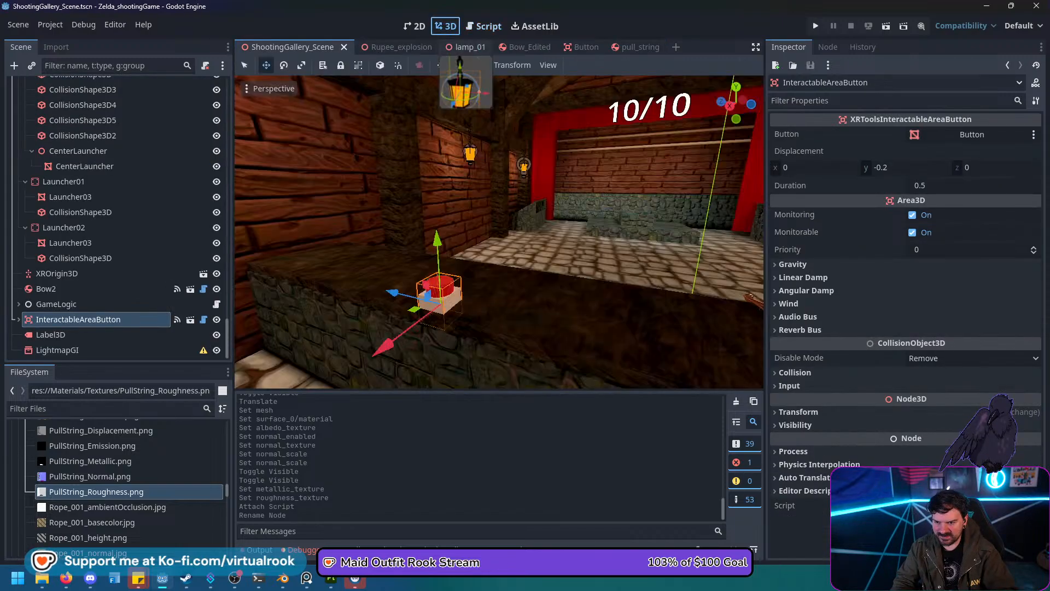
right_drag(498, 207, 465, 257)
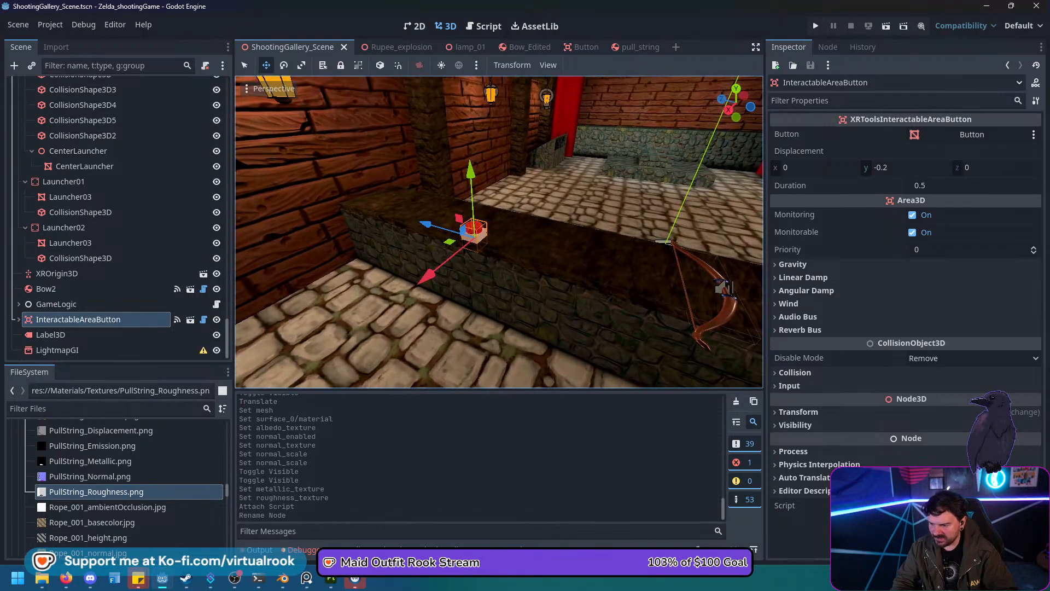
Collapse the Textures, Materials, fbx and Script folders in the project file tree.
scroll(126, 486, up, 5)
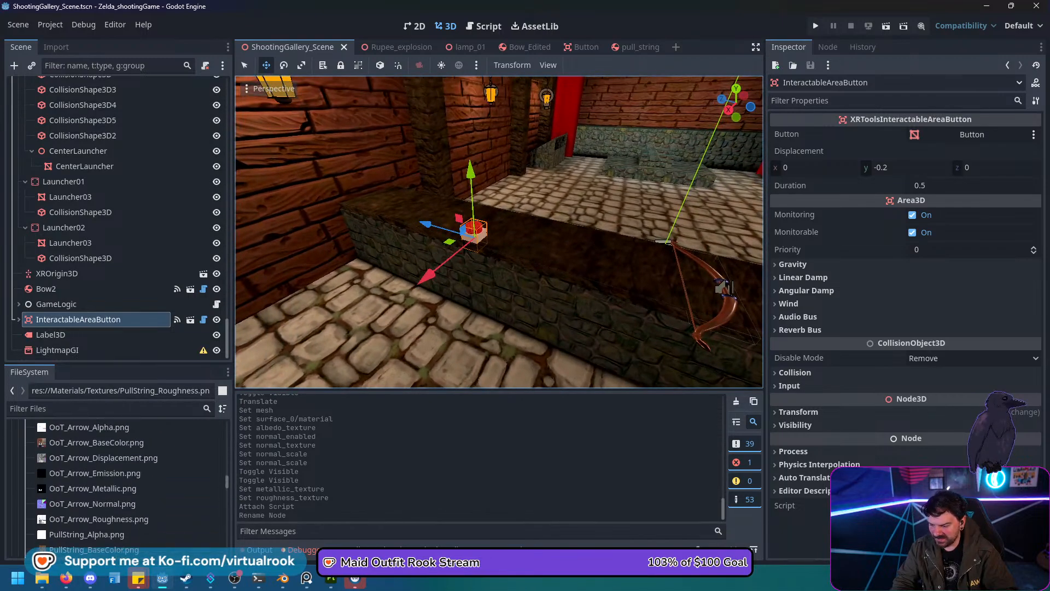
scroll(125, 487, up, 5)
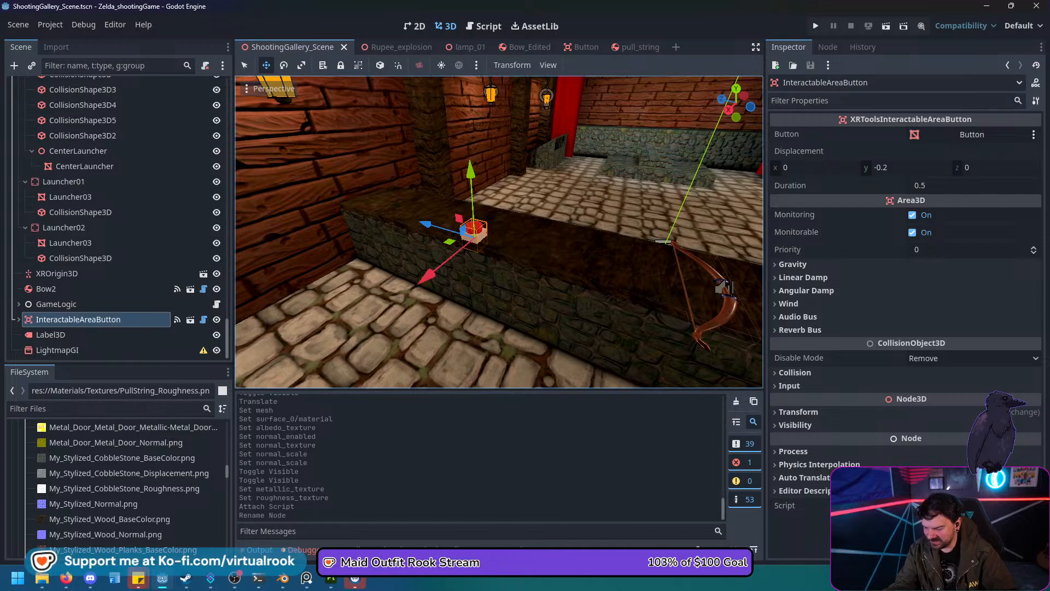
scroll(126, 487, up, 5)
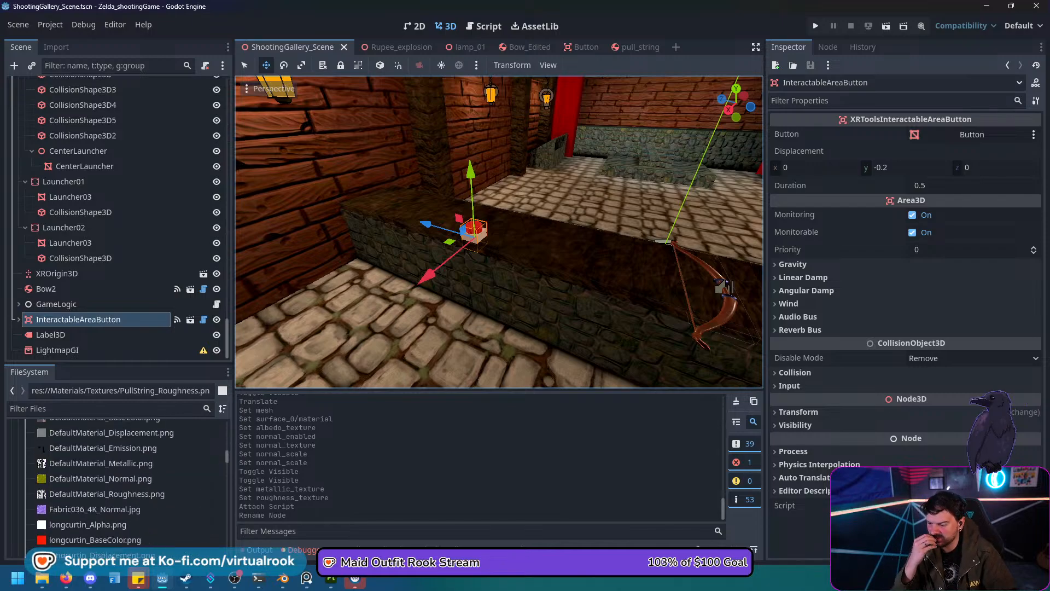
scroll(126, 486, up, 4)
click(25, 459)
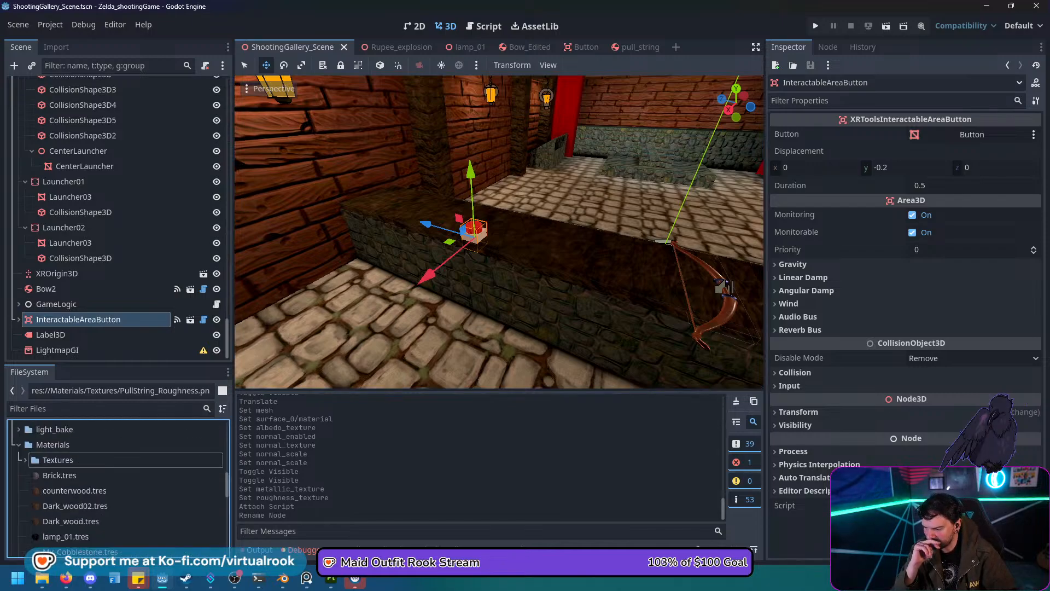
click(18, 444)
scroll(118, 487, up, 2)
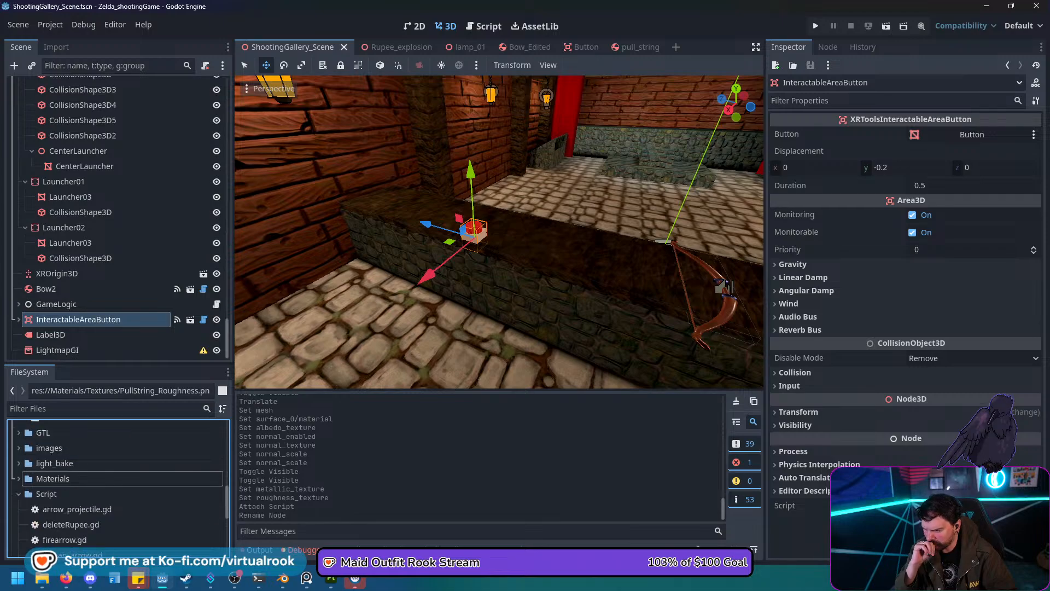
scroll(118, 486, up, 3)
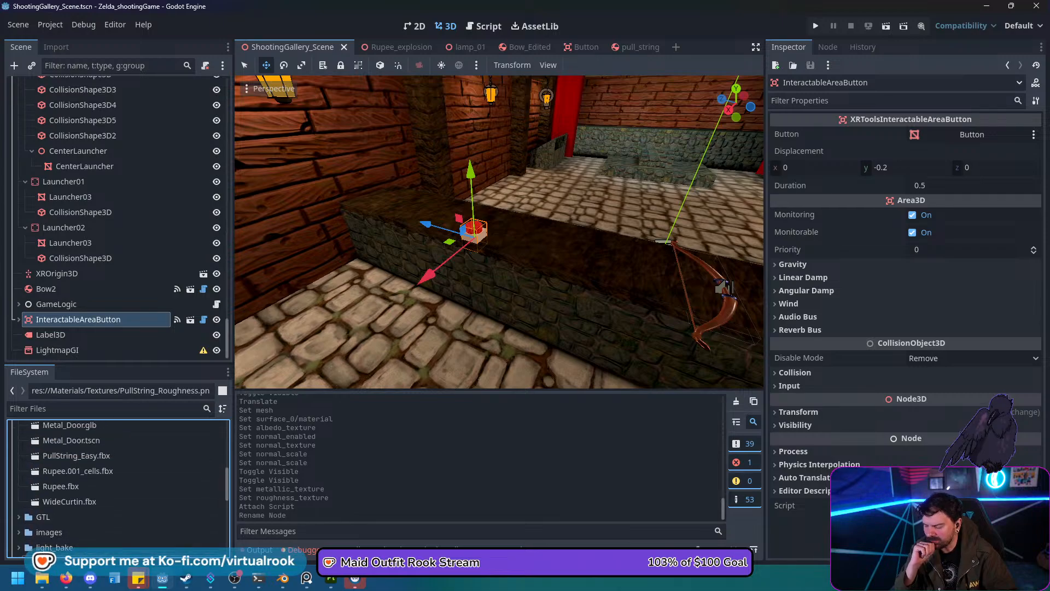
scroll(117, 487, up, 2)
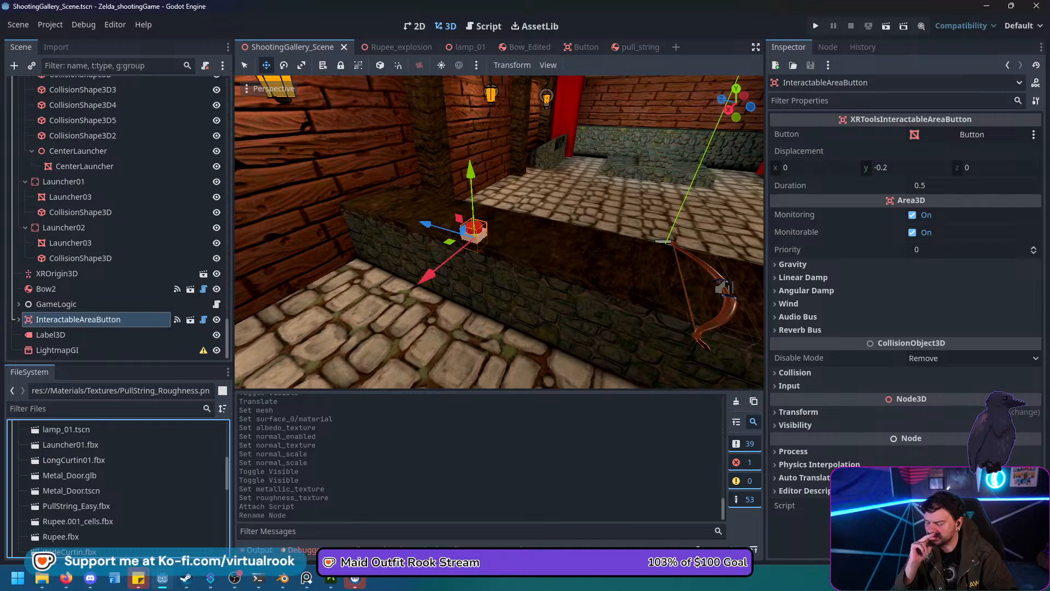
scroll(117, 487, up, 1)
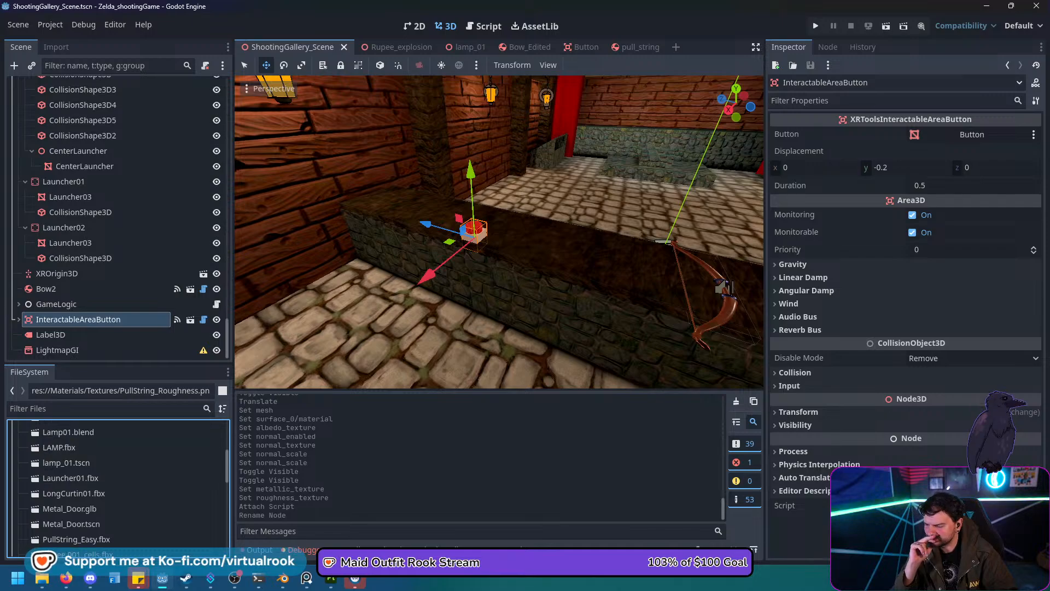
scroll(117, 486, up, 3)
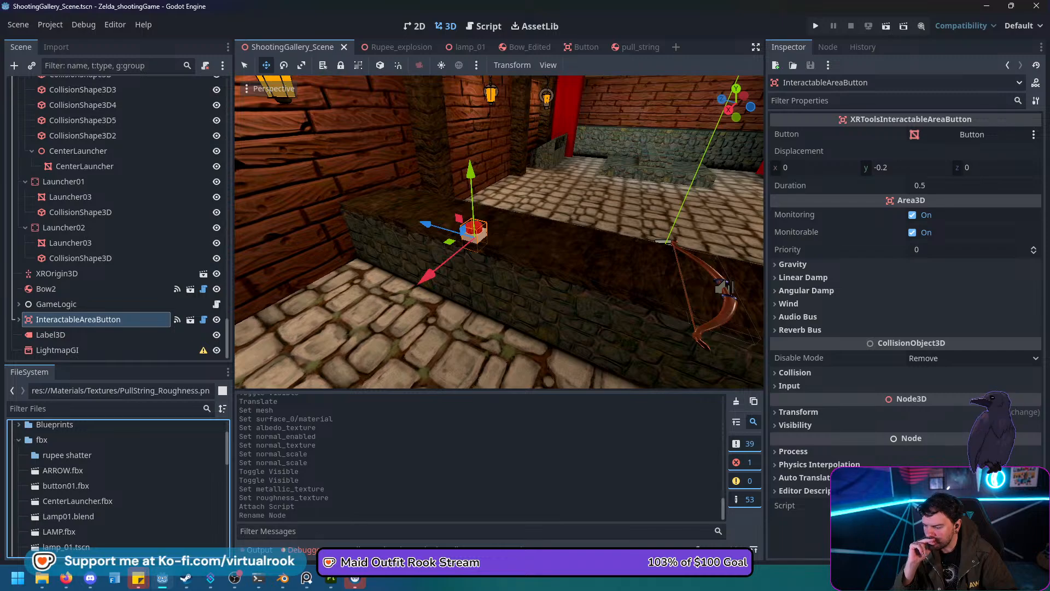
click(18, 439)
click(18, 516)
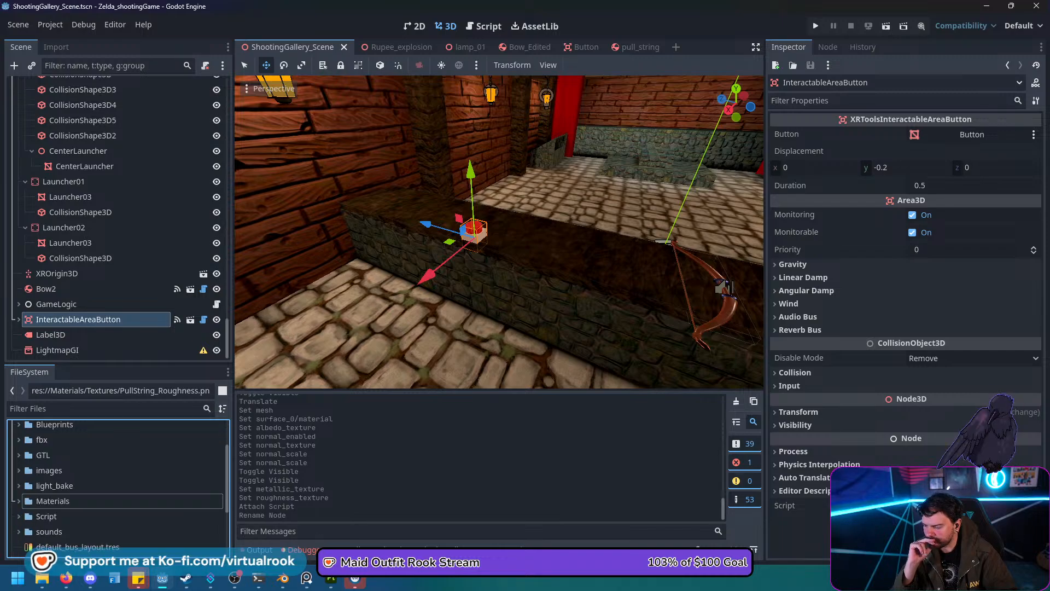
Add PullString_Easy.fbx from the fbx folder to the scene and raise it to hang above the counter near the red button.
click(18, 439)
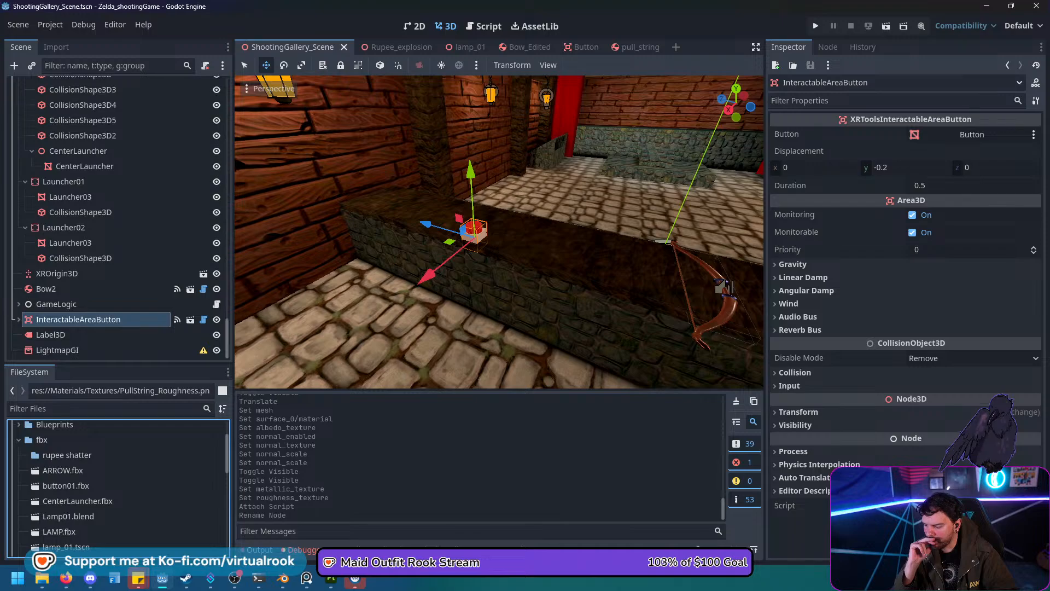
scroll(118, 487, down, 2)
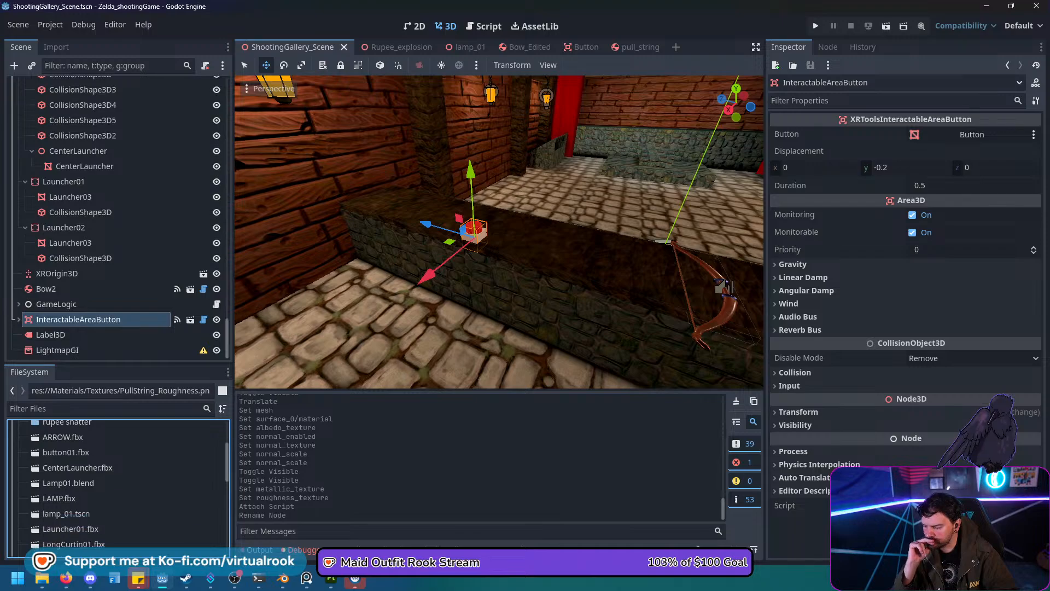
scroll(117, 487, down, 2)
scroll(117, 486, down, 2)
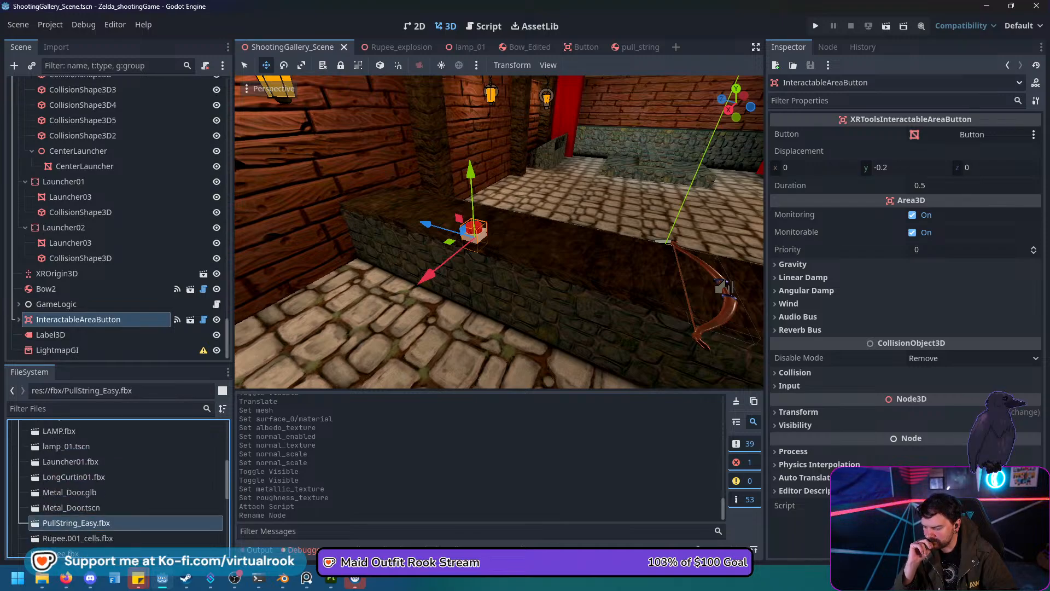
drag(77, 523, 469, 307)
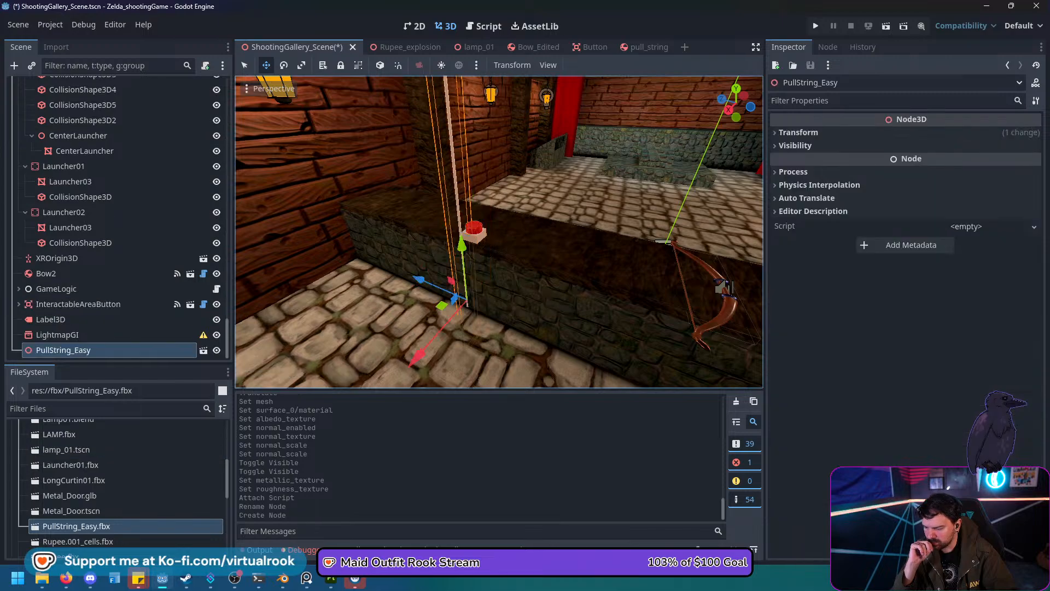
drag(462, 249, 435, 71)
scroll(499, 232, down, 5)
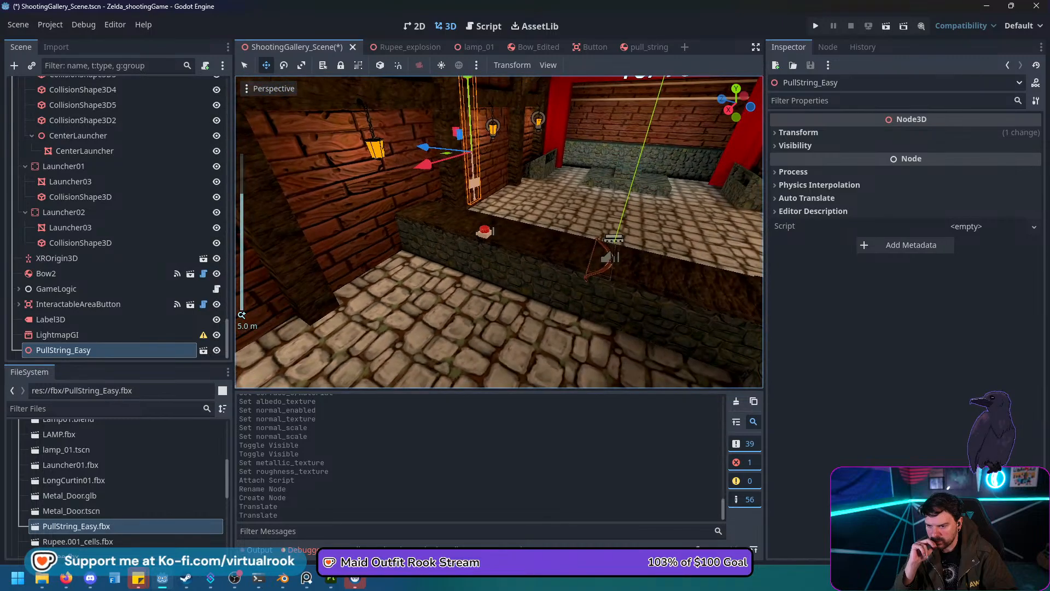
Rotate PullString_Easy around its vertical axis and shift it towards the front edge of the counter.
key(e)
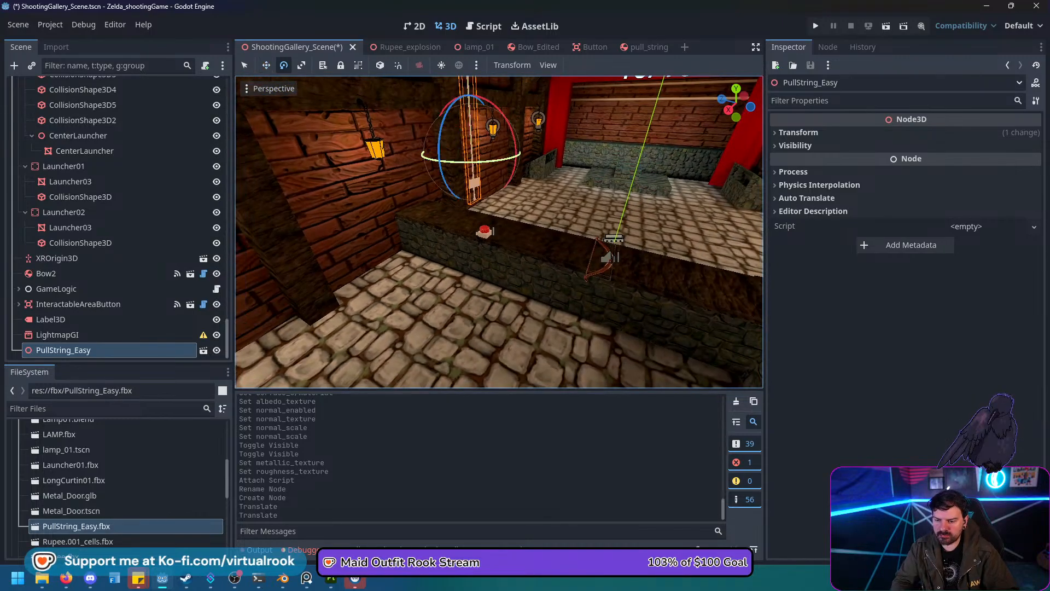
ctrl+drag(474, 162, 438, 163)
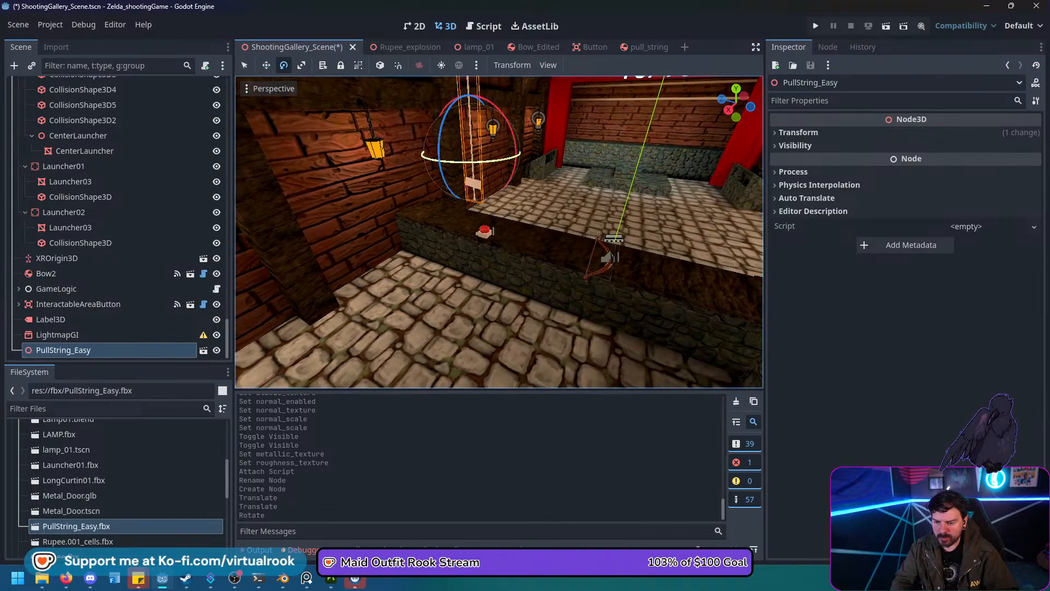
middle_drag(438, 163, 342, 167)
key(w)
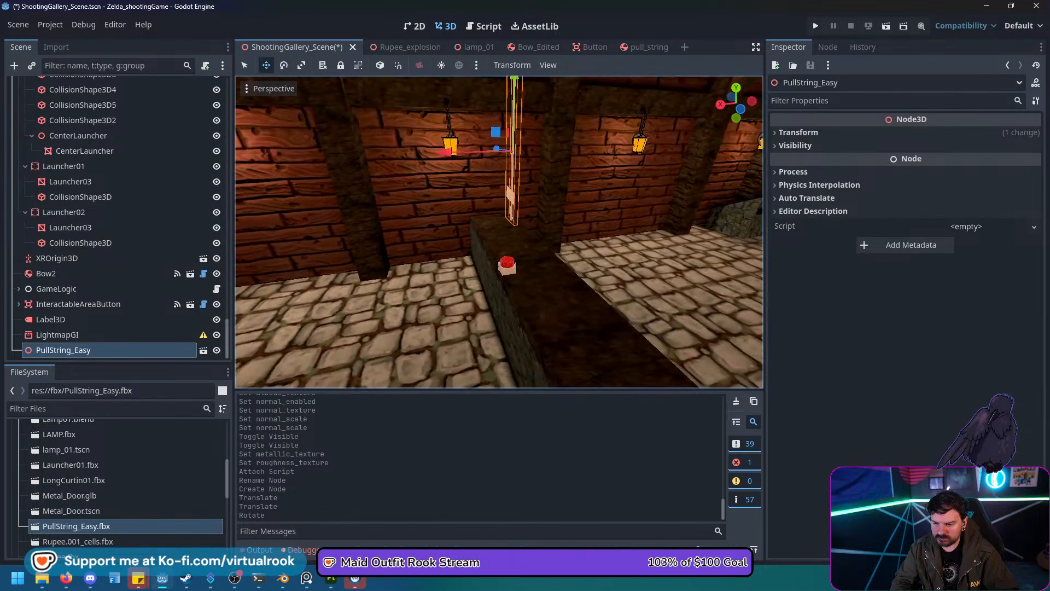
drag(513, 153, 479, 160)
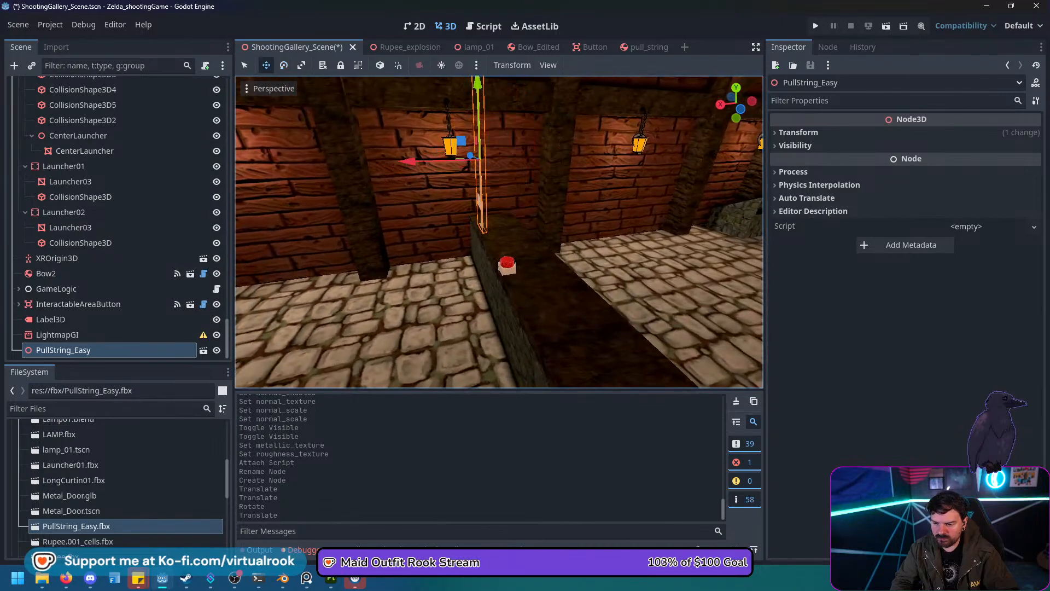
Reposition PullString_Easy so it hangs behind the red button in front of the stage.
right_drag(479, 159, 612, 167)
key(d)
drag(389, 172, 418, 175)
key(w)
mouse_move(418, 176)
right_down()
mouse_move(481, 211)
mouse_move(487, 176)
mouse_move(434, 172)
right_up()
key(a)
key(s)
key(d)
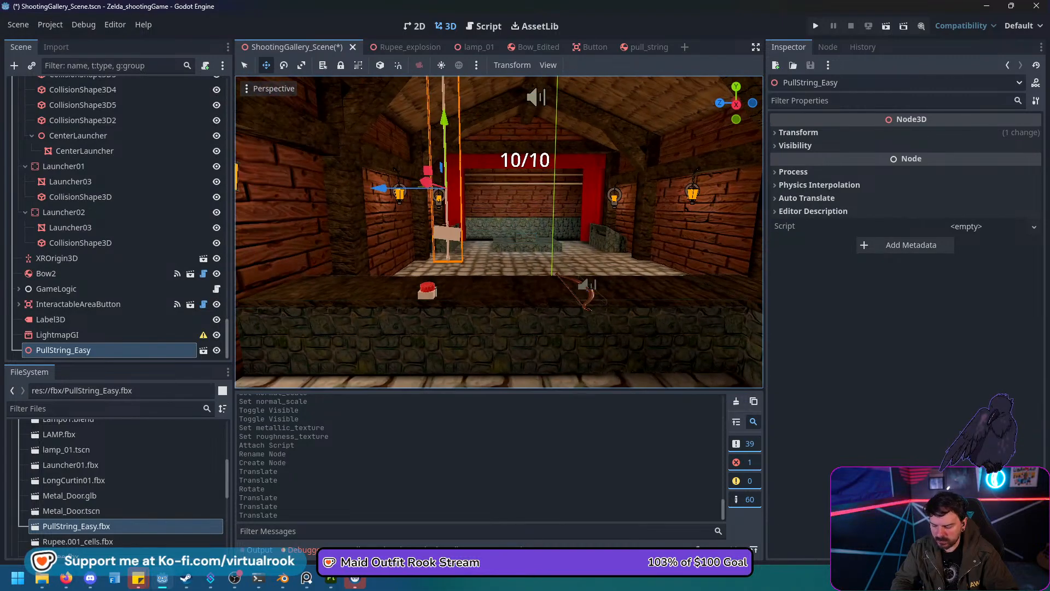
Undo the last three moves of PullString_Easy and delete the node from the scene.
scroll(498, 232, up, 4)
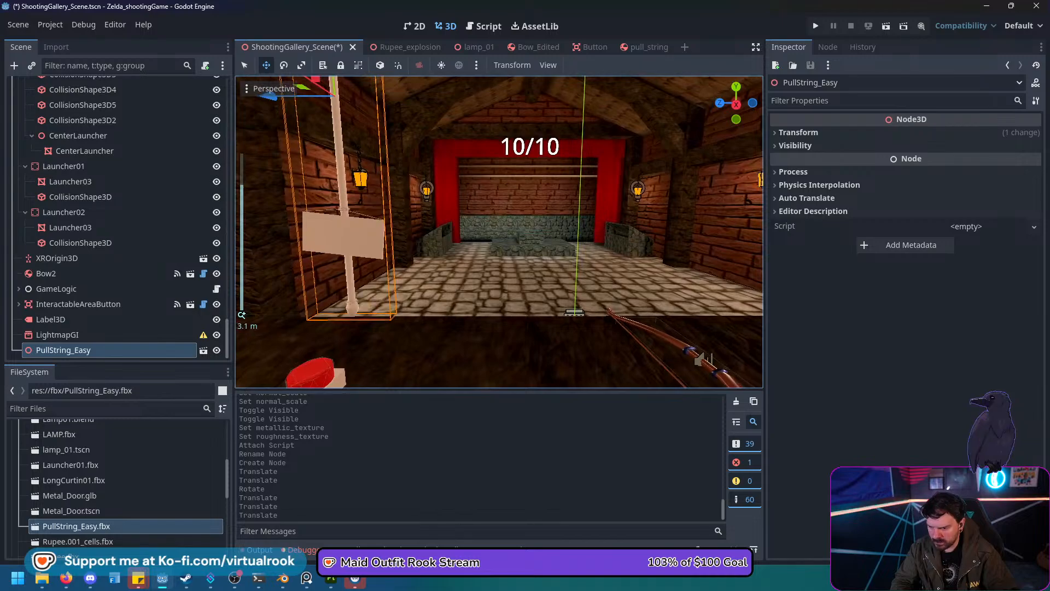
scroll(120, 487, down, 3)
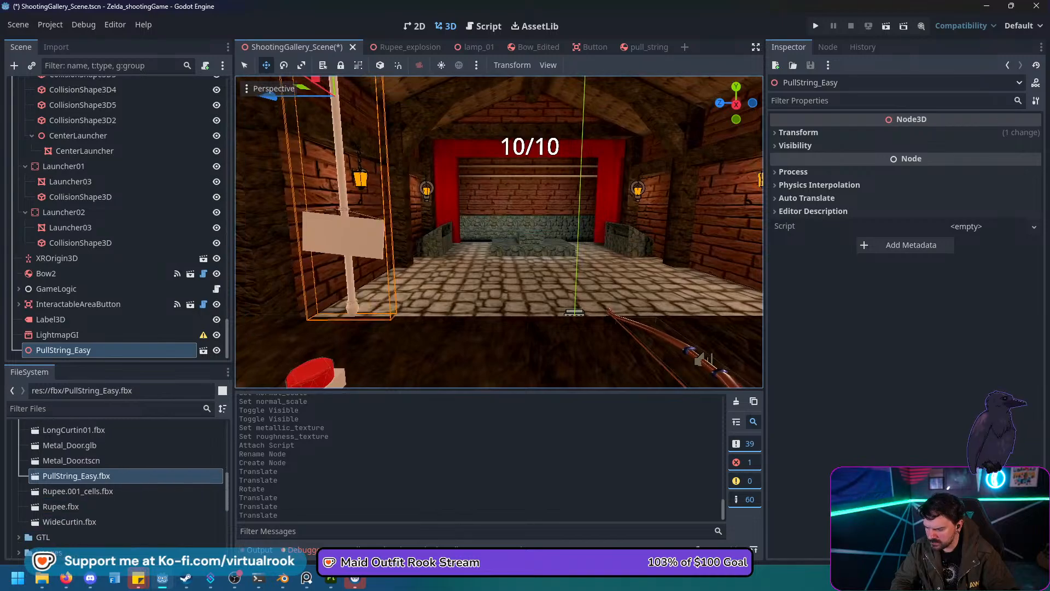
scroll(121, 481, up, 3)
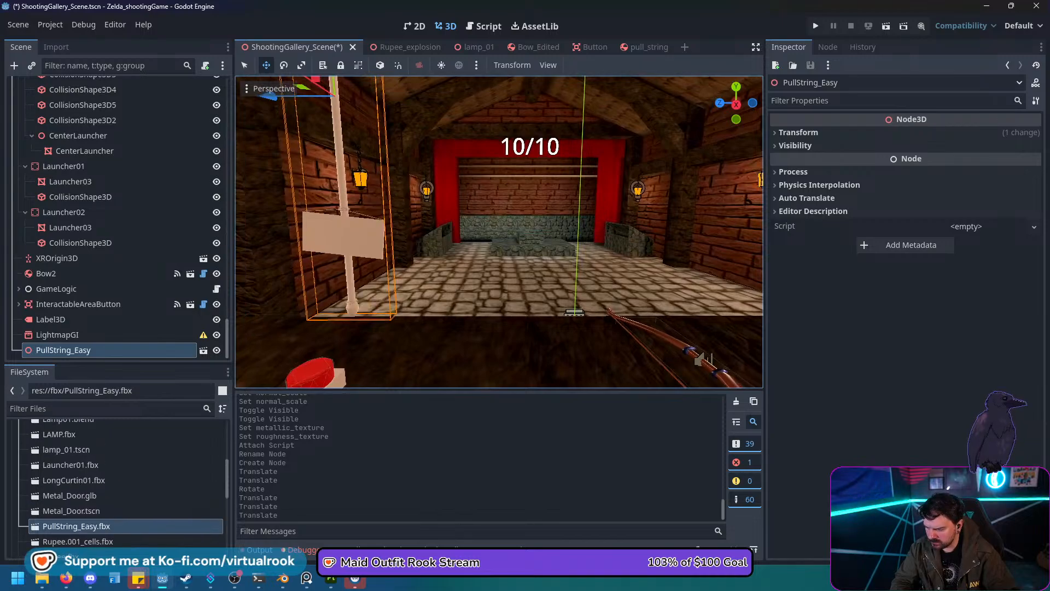
scroll(121, 487, up, 4)
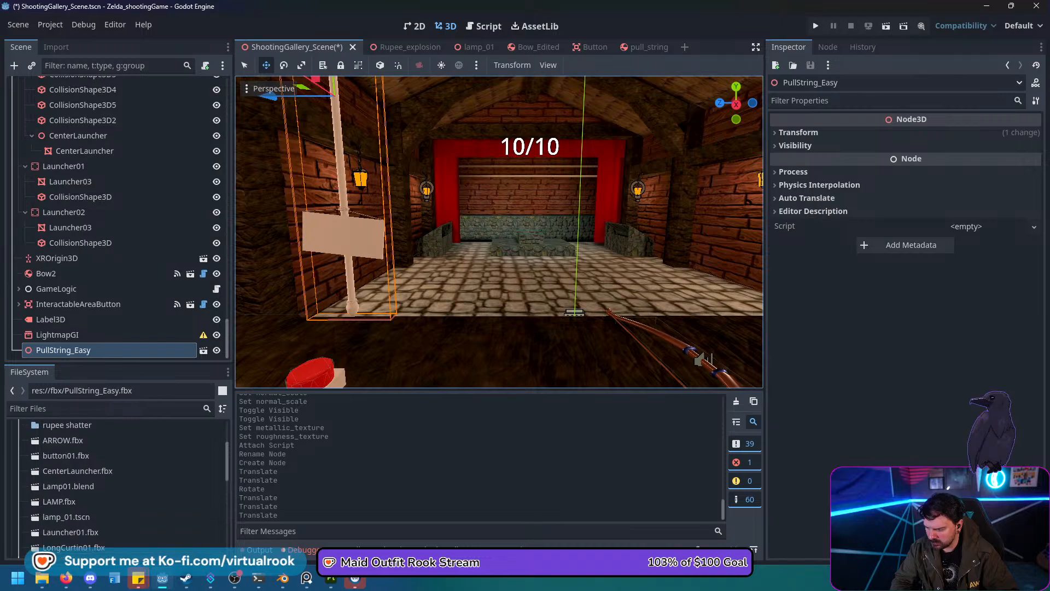
scroll(118, 481, up, 2)
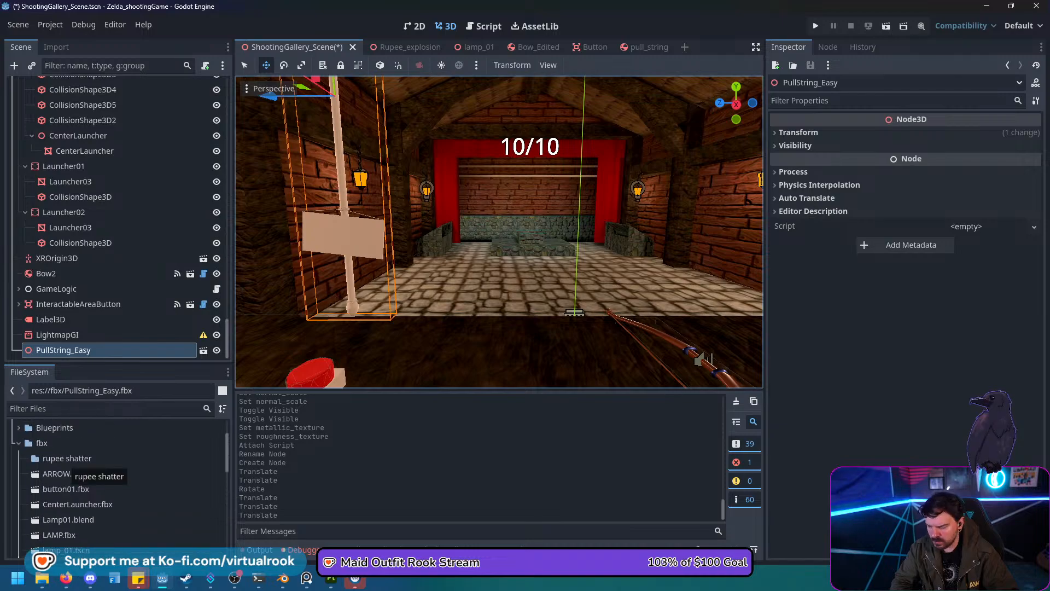
key(ctrl+z)
key(ctrl+z)
key(ctrl+z)
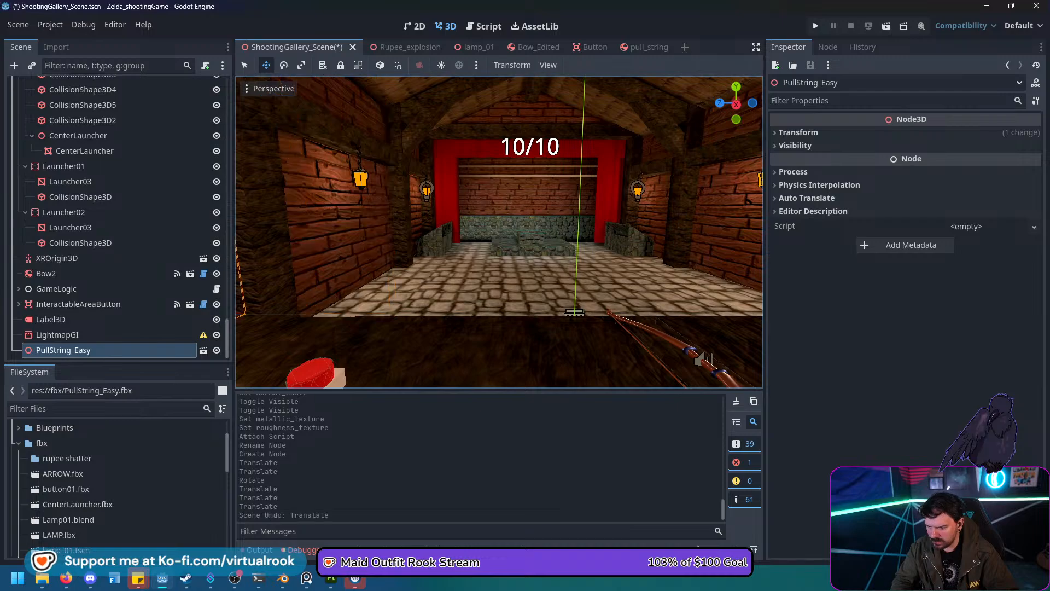
scroll(499, 232, down, 4)
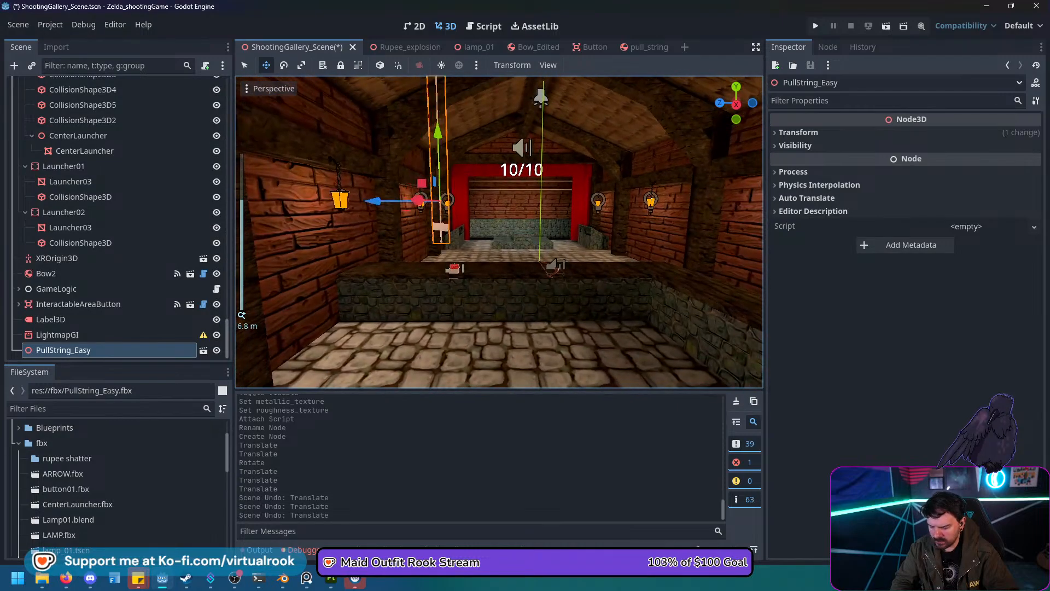
key(Delete)
key(Return)
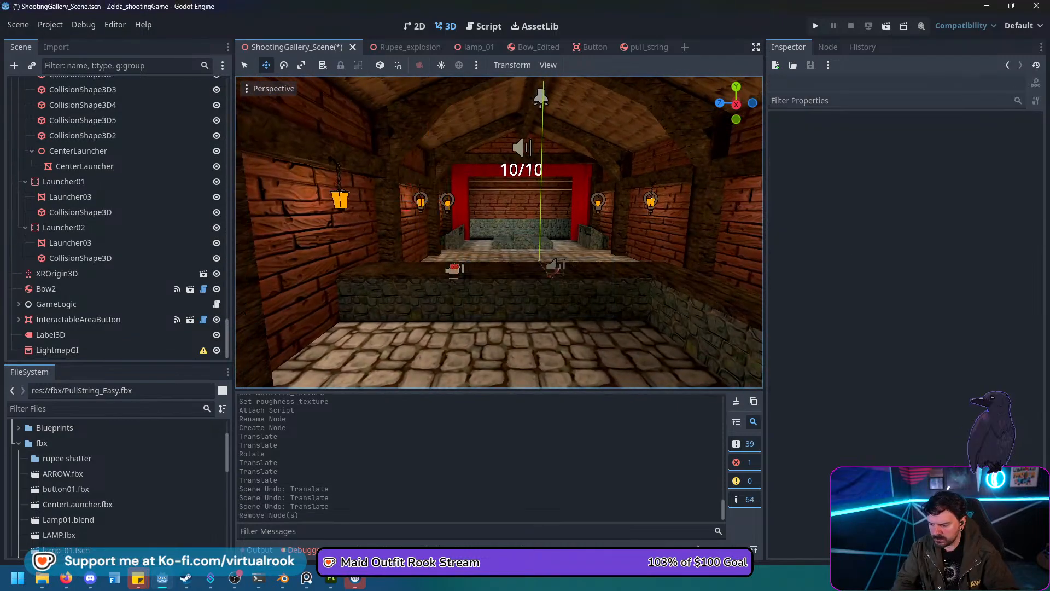
Add pull_string.tscn from the Blueprints folder to the scene above the counter and rotate its sign towards the player's side.
click(18, 428)
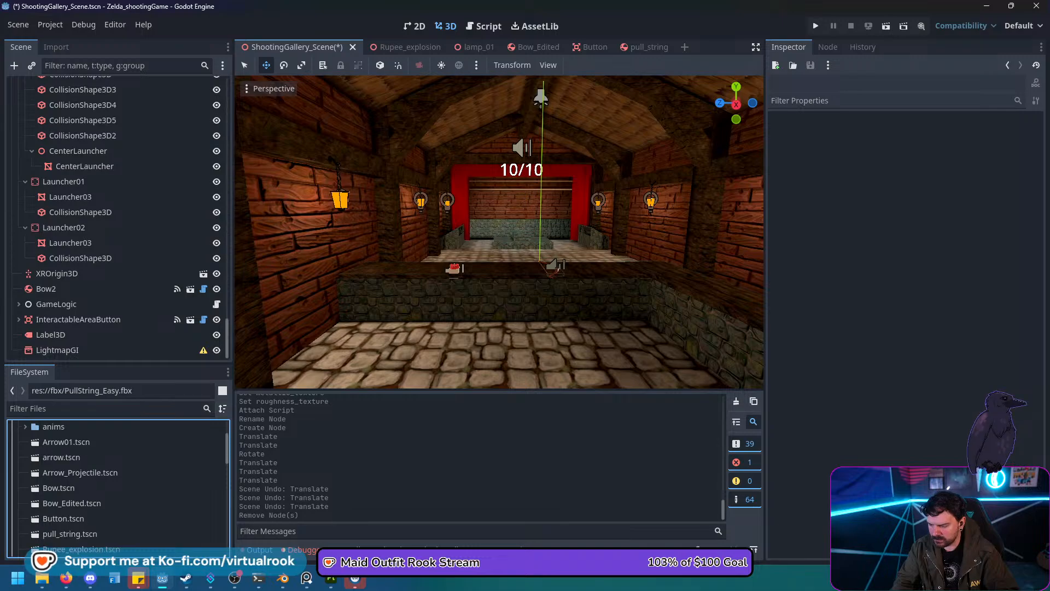
drag(60, 549, 438, 210)
key(e)
scroll(498, 232, up, 4)
scroll(499, 232, down, 2)
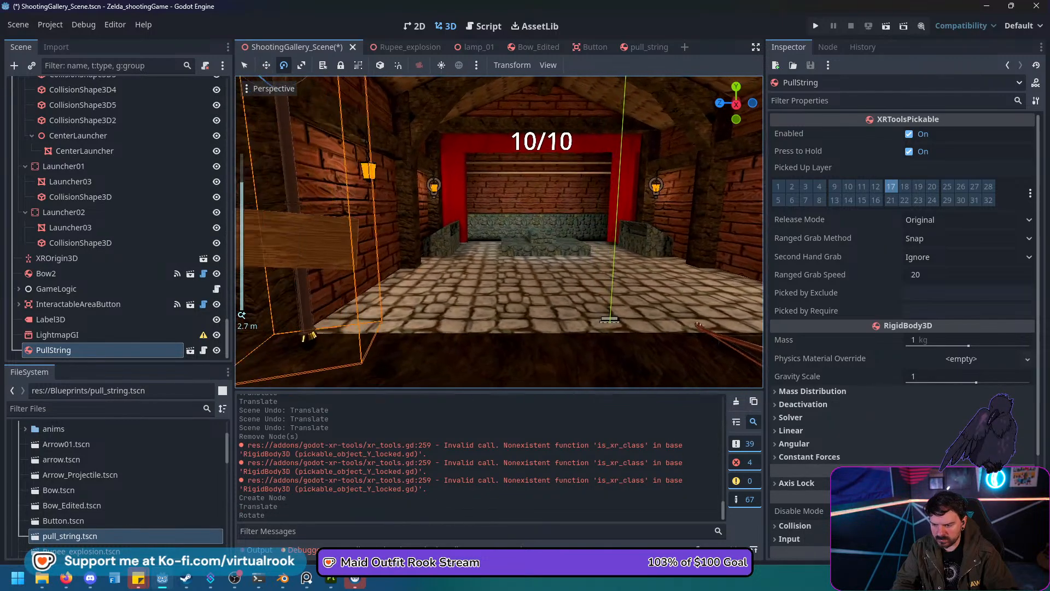
middle_drag(438, 210, 396, 213)
scroll(499, 232, down, 2)
Move PullString so it hangs over the far edge of the counter beside the red button, and save the scene.
key(w)
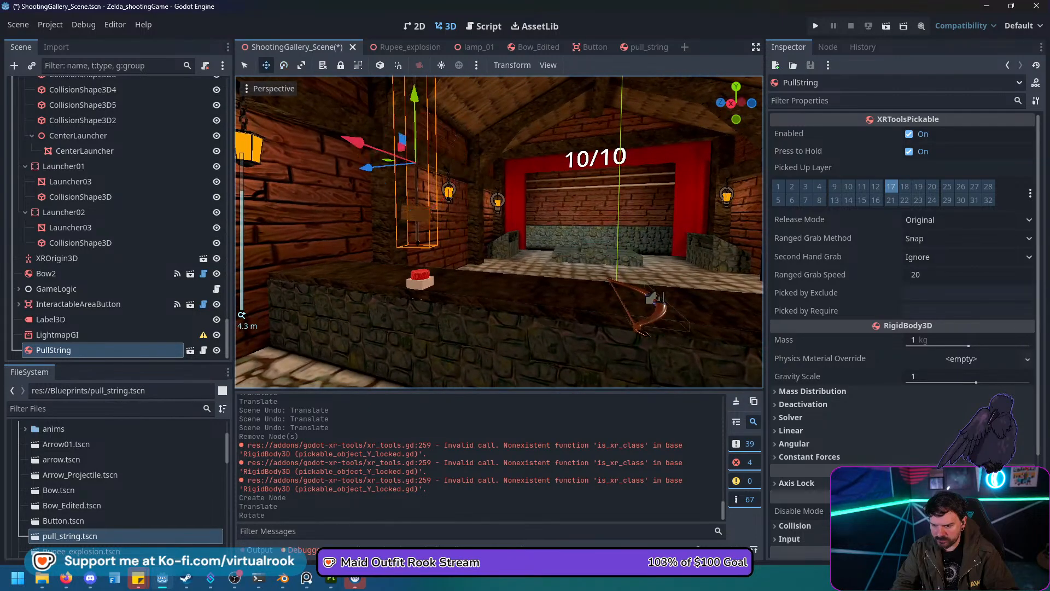
drag(365, 167, 418, 162)
middle_drag(418, 162, 358, 191)
drag(359, 191, 338, 191)
middle_drag(338, 191, 366, 184)
key(ctrl+s)
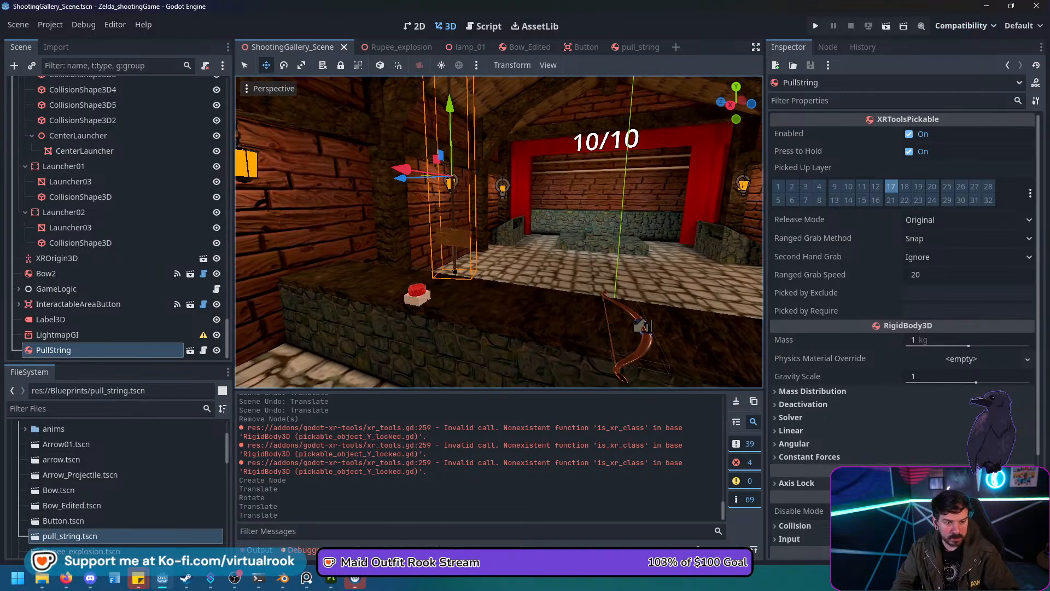
Run the project twice to test the pull string in VR, and save the scene.
click(815, 26)
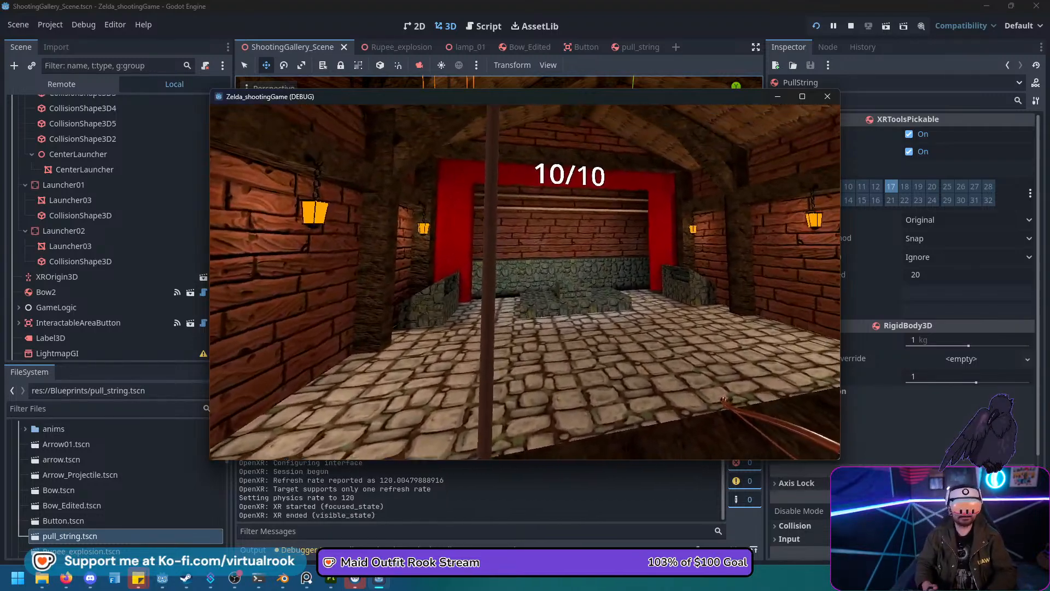
click(827, 96)
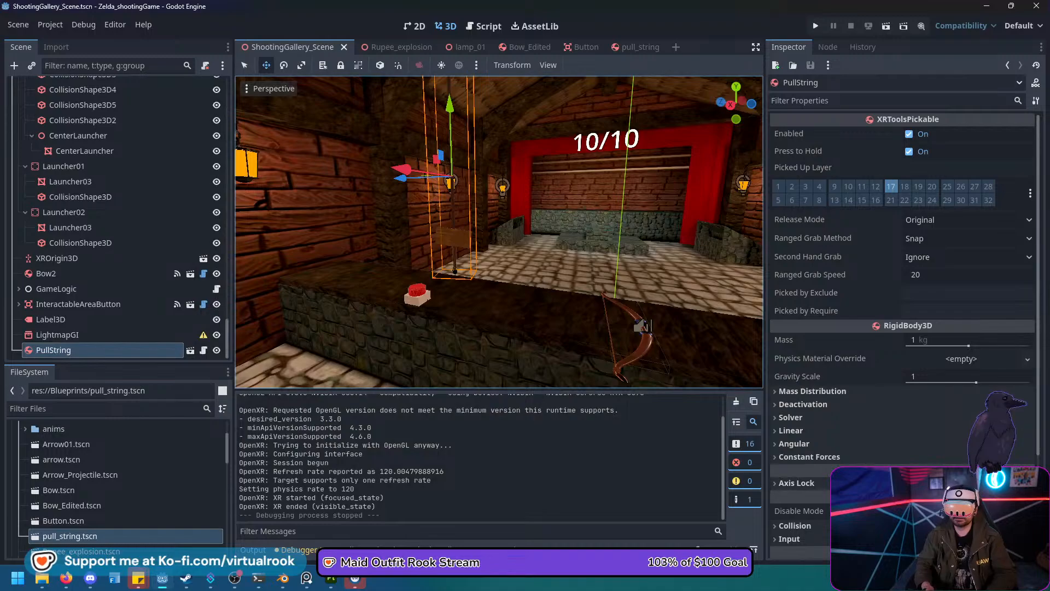
click(814, 26)
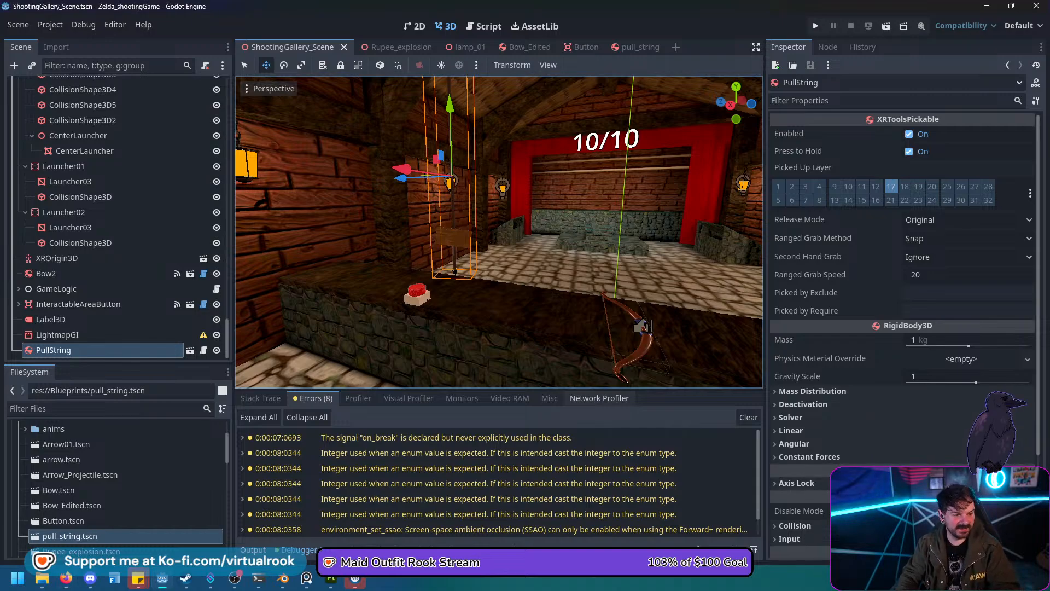
key(ctrl+s)
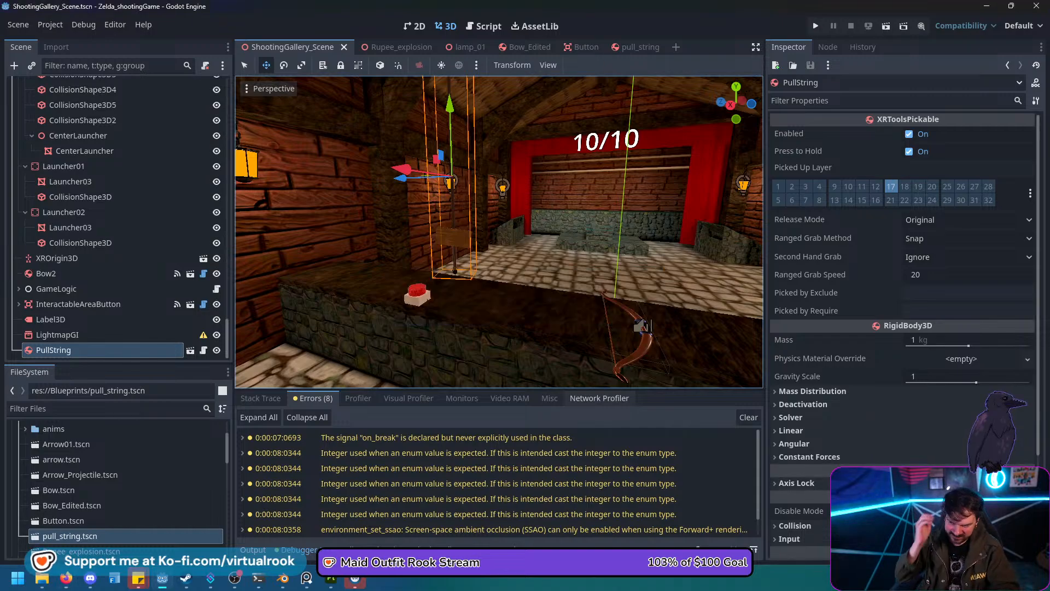